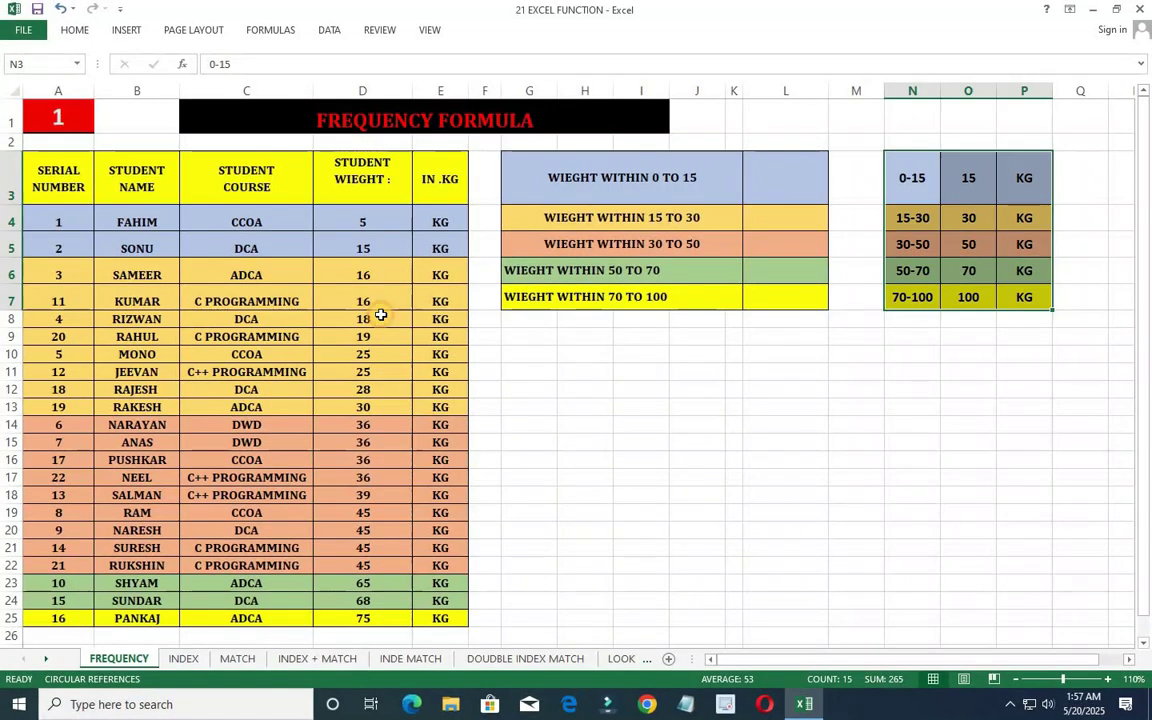
Examine the student table's serial, name, course and weight columns and the weight bins in N3:P7.
click(337, 318)
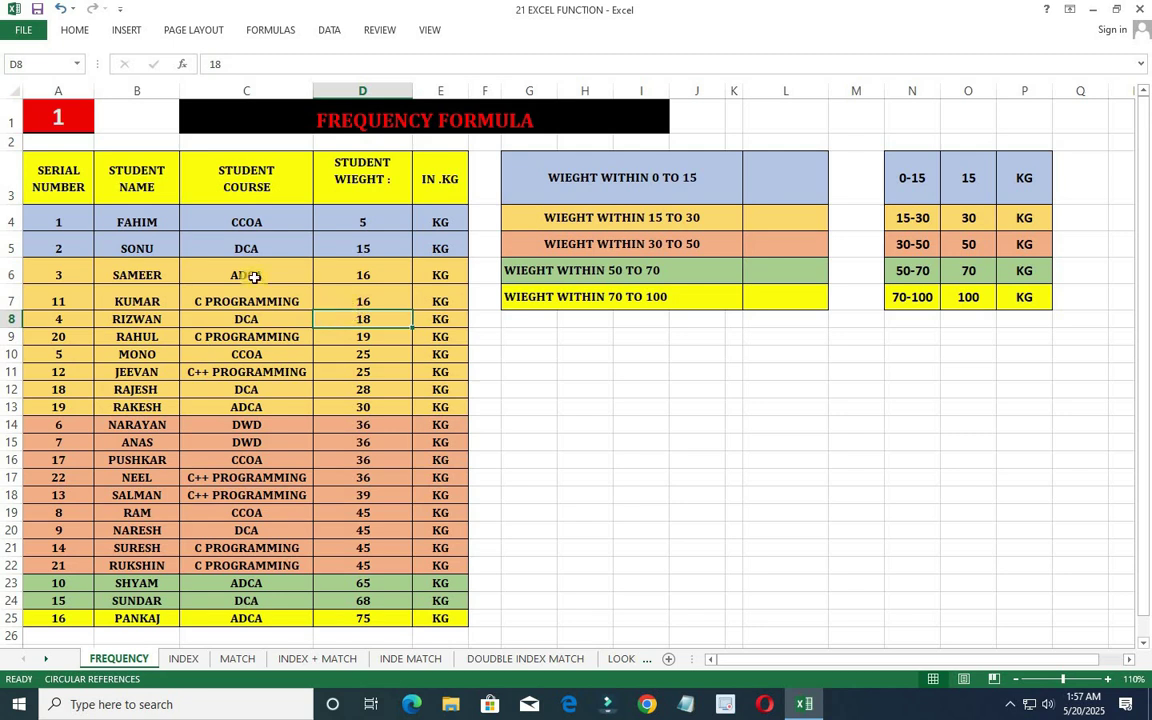
drag(58, 222, 62, 600)
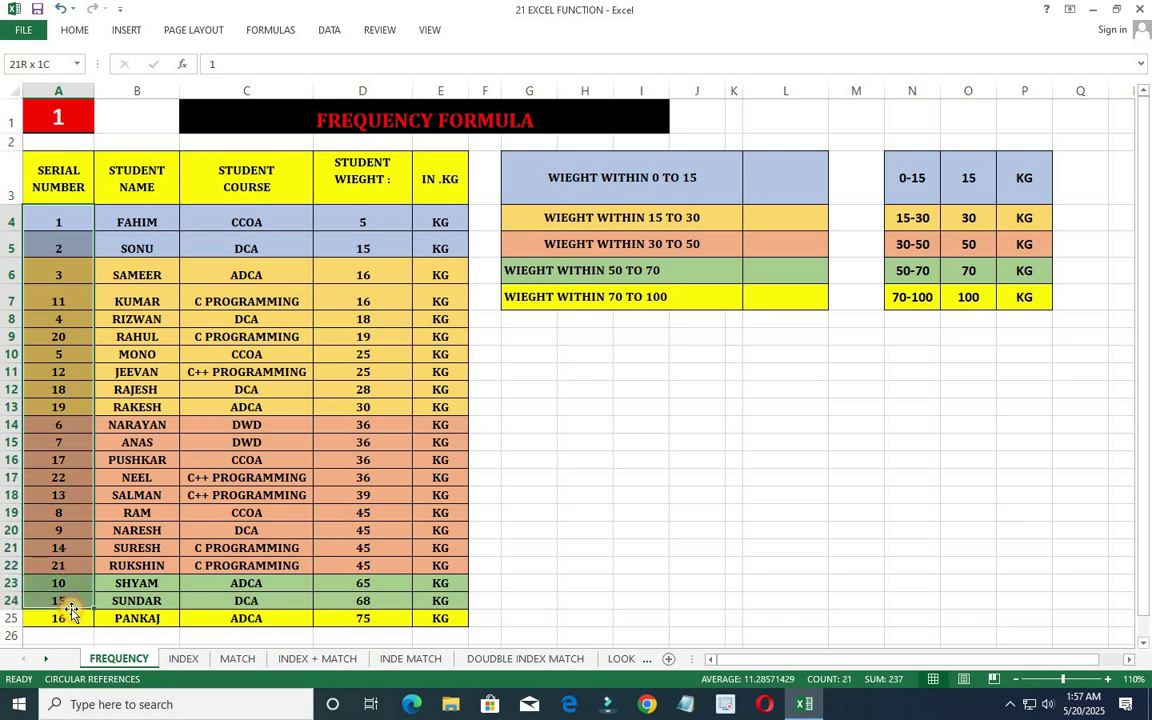
drag(136, 222, 136, 600)
drag(241, 221, 246, 618)
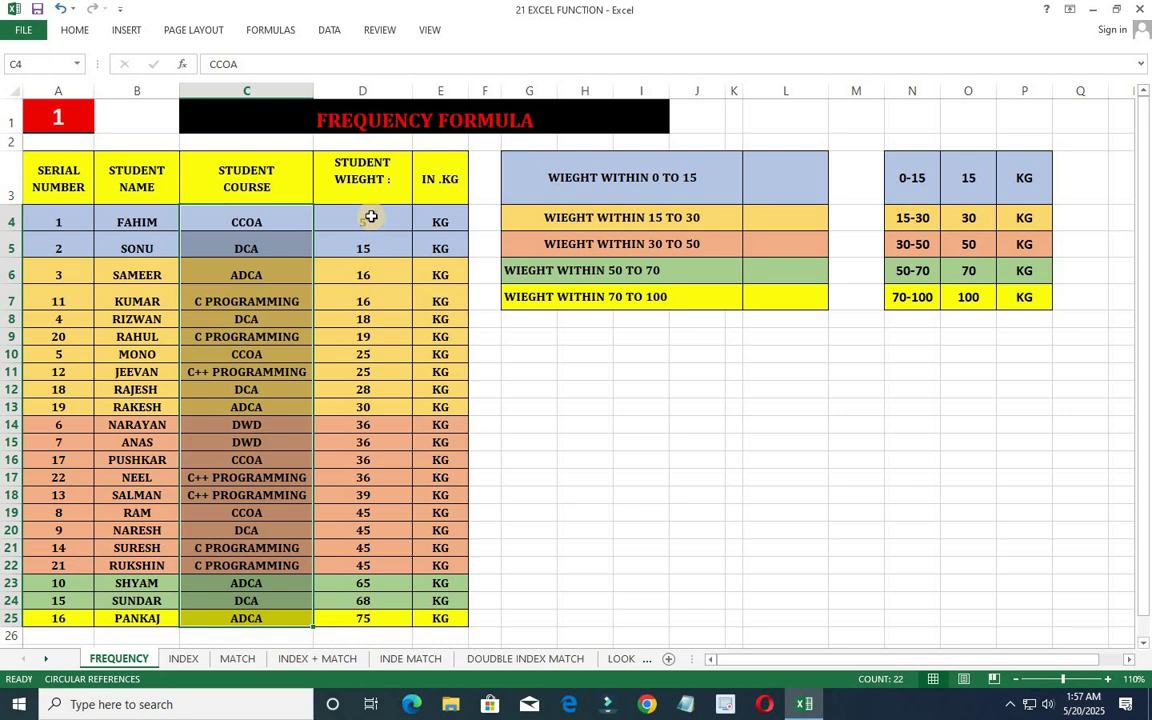
drag(370, 220, 355, 603)
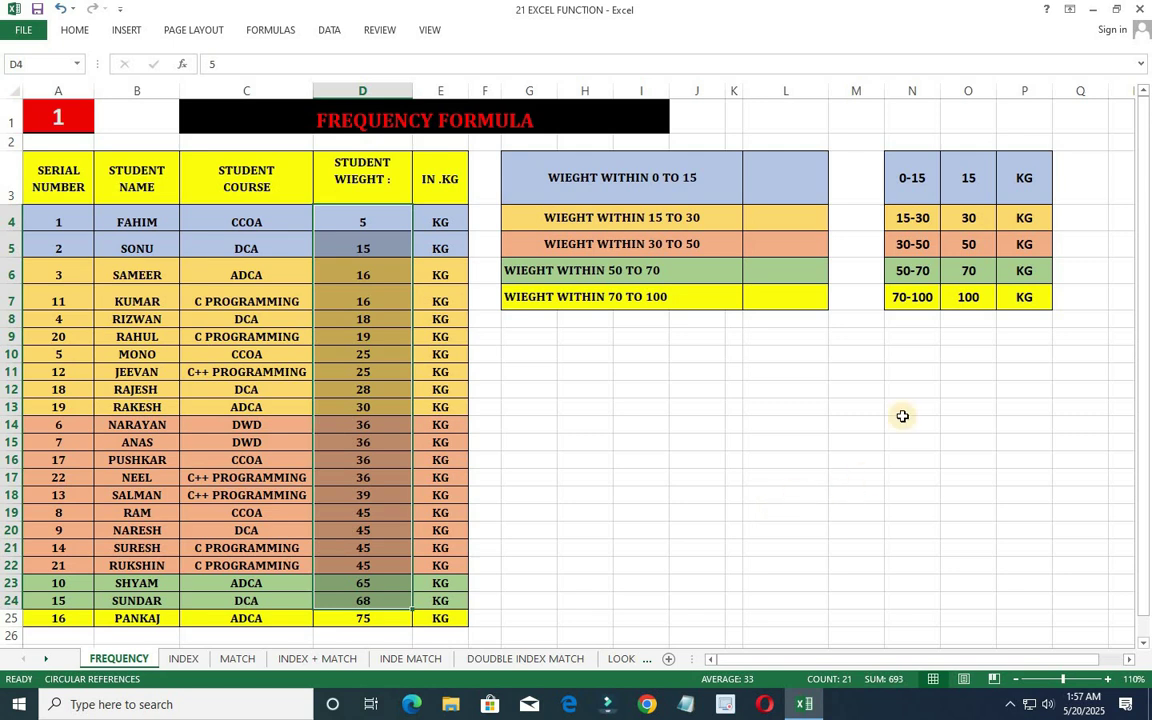
drag(926, 176, 1025, 285)
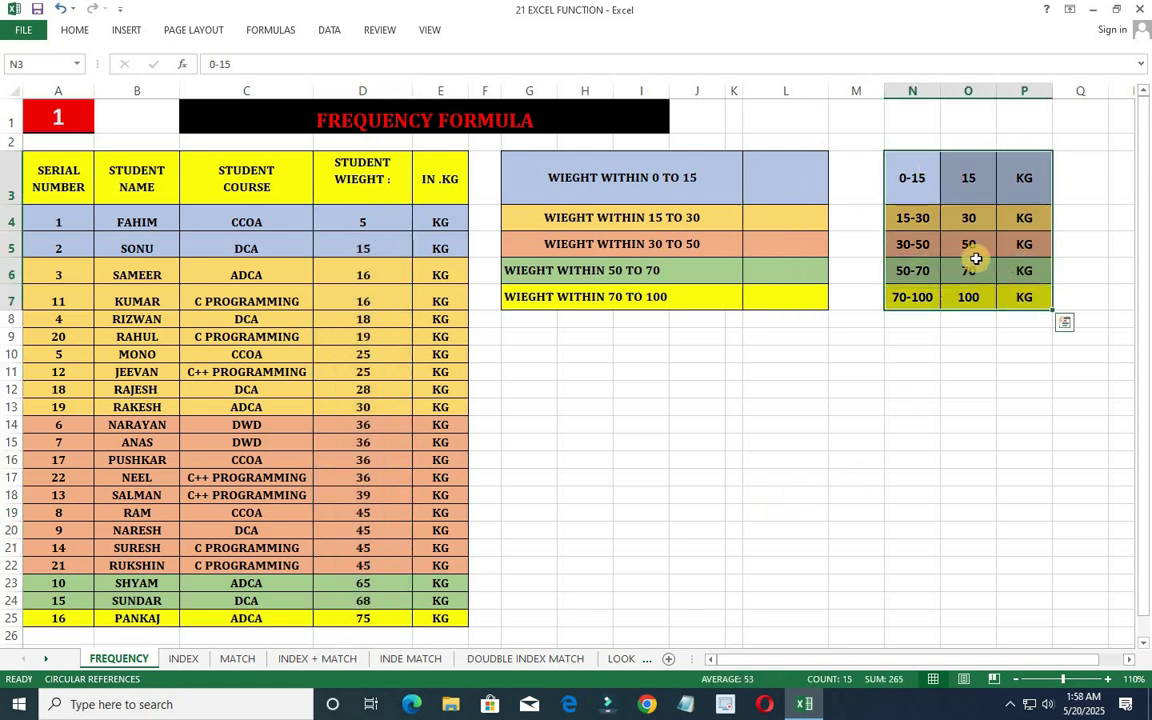
click(916, 192)
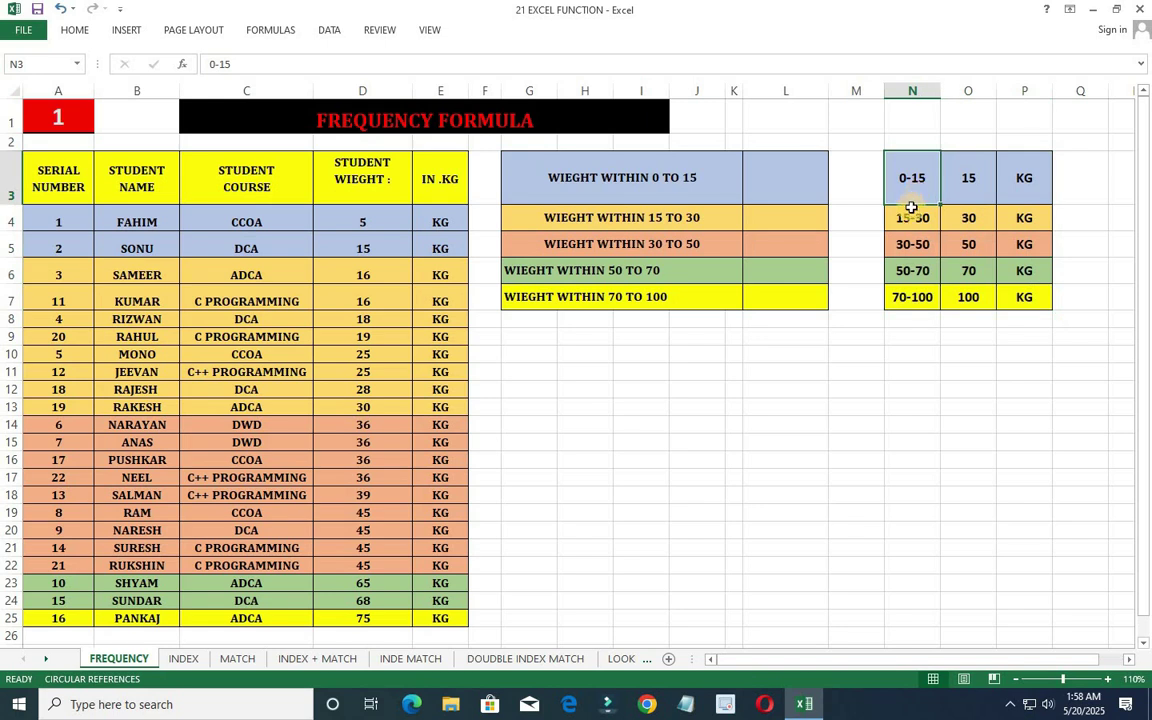
click(912, 216)
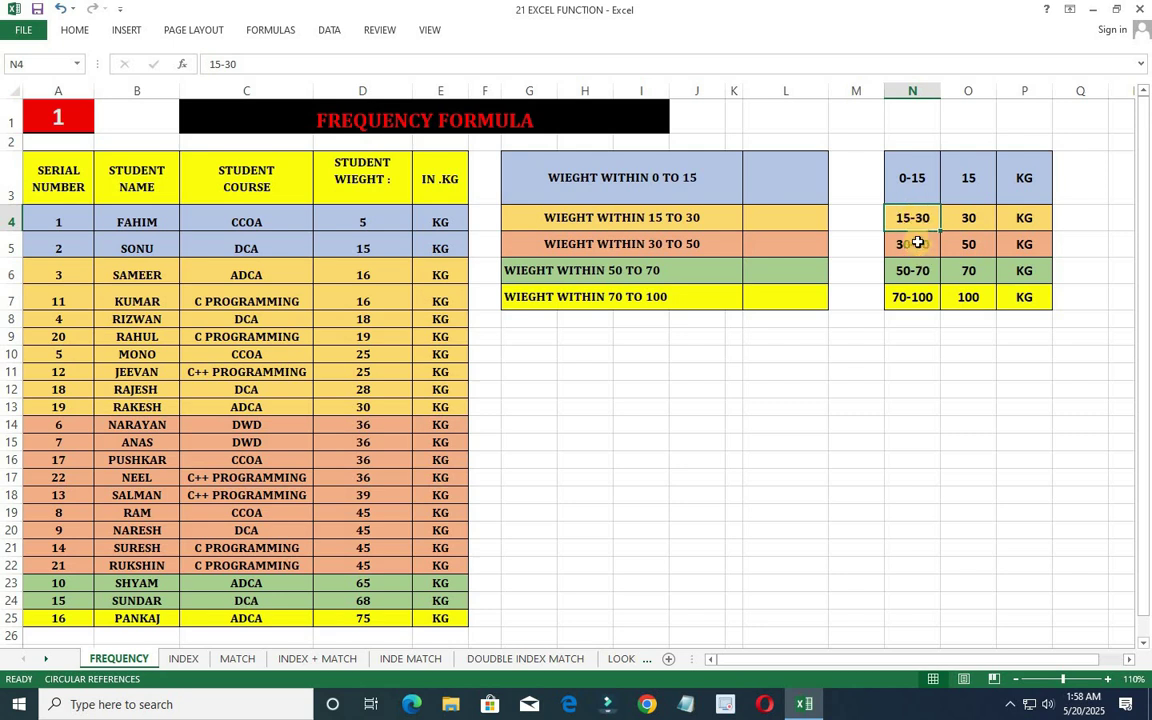
click(916, 243)
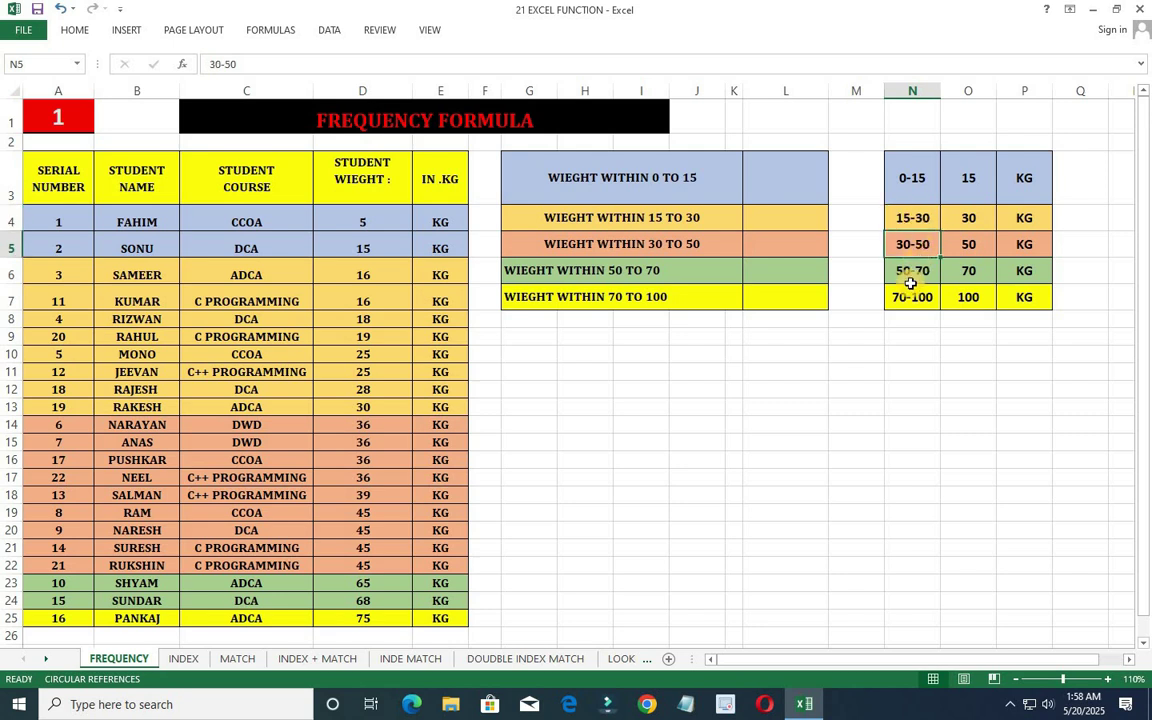
click(911, 272)
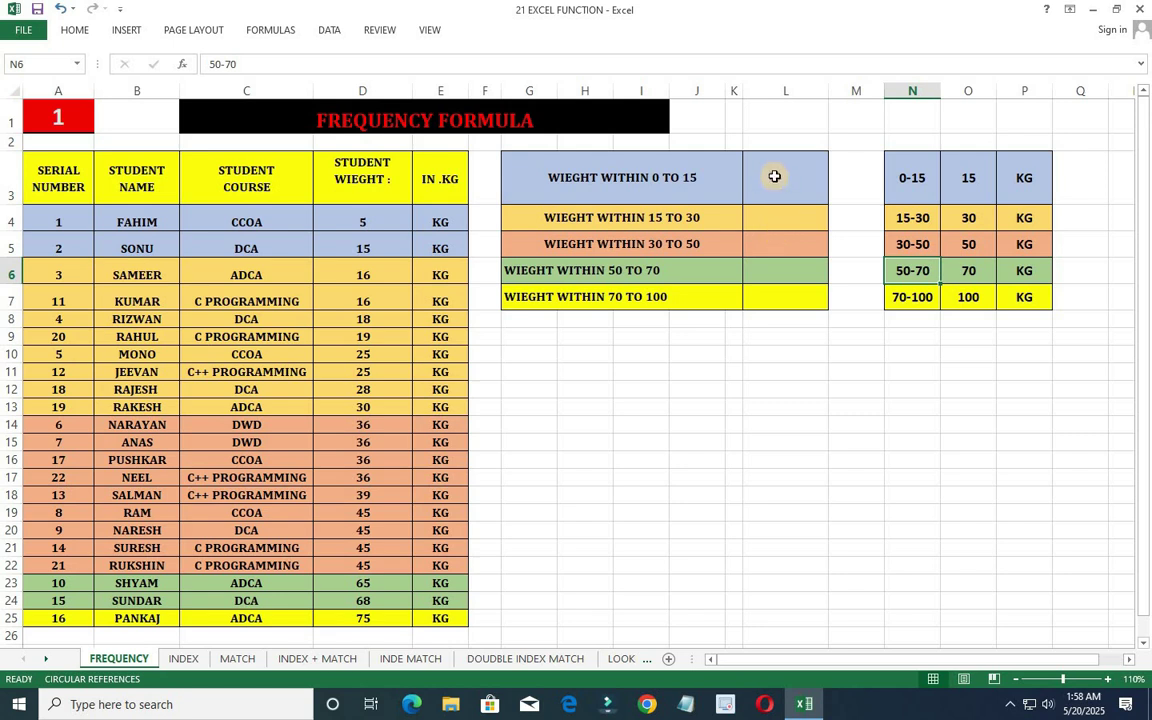
Fill L3:L7 with the array formula =FREQUENCY($D$4:$D$25,$O$3:$O$7) to count students per weight range.
drag(774, 176, 778, 291)
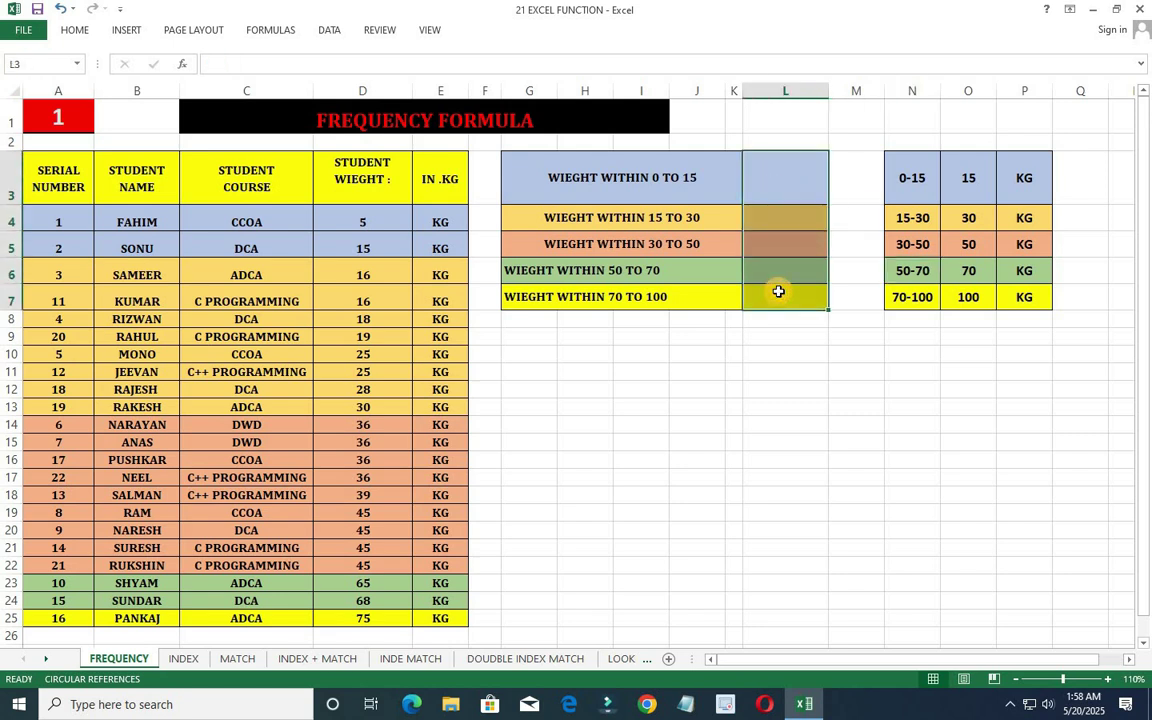
text(=fre)
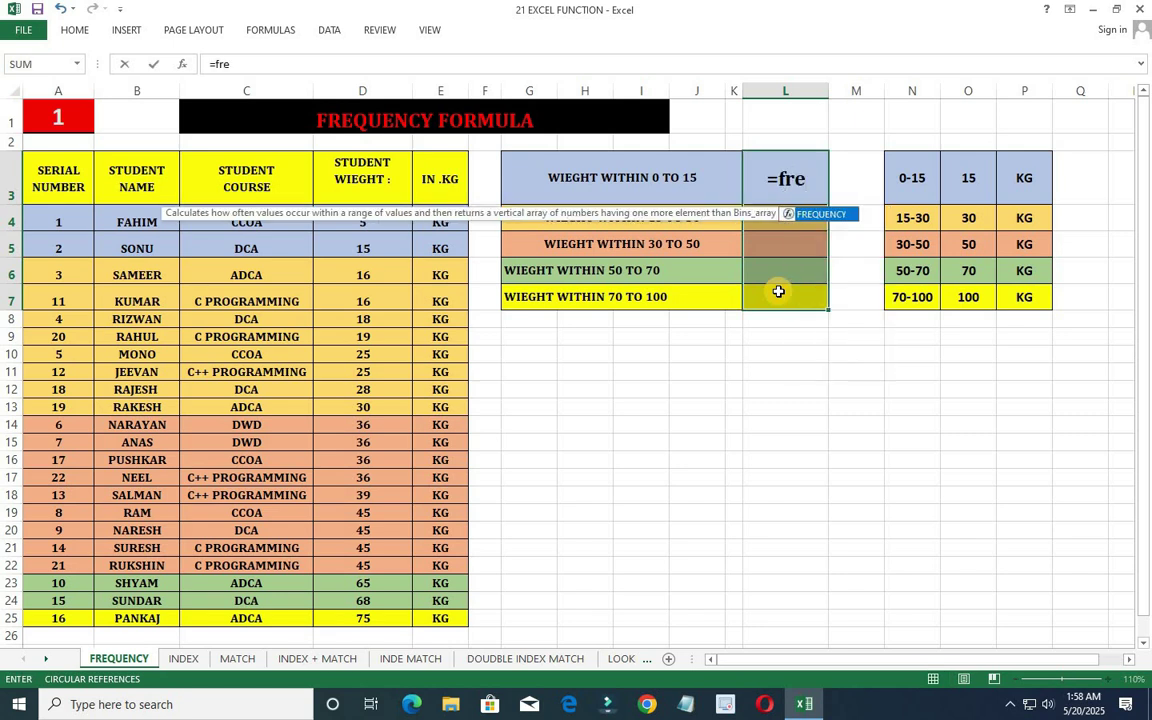
key(Tab)
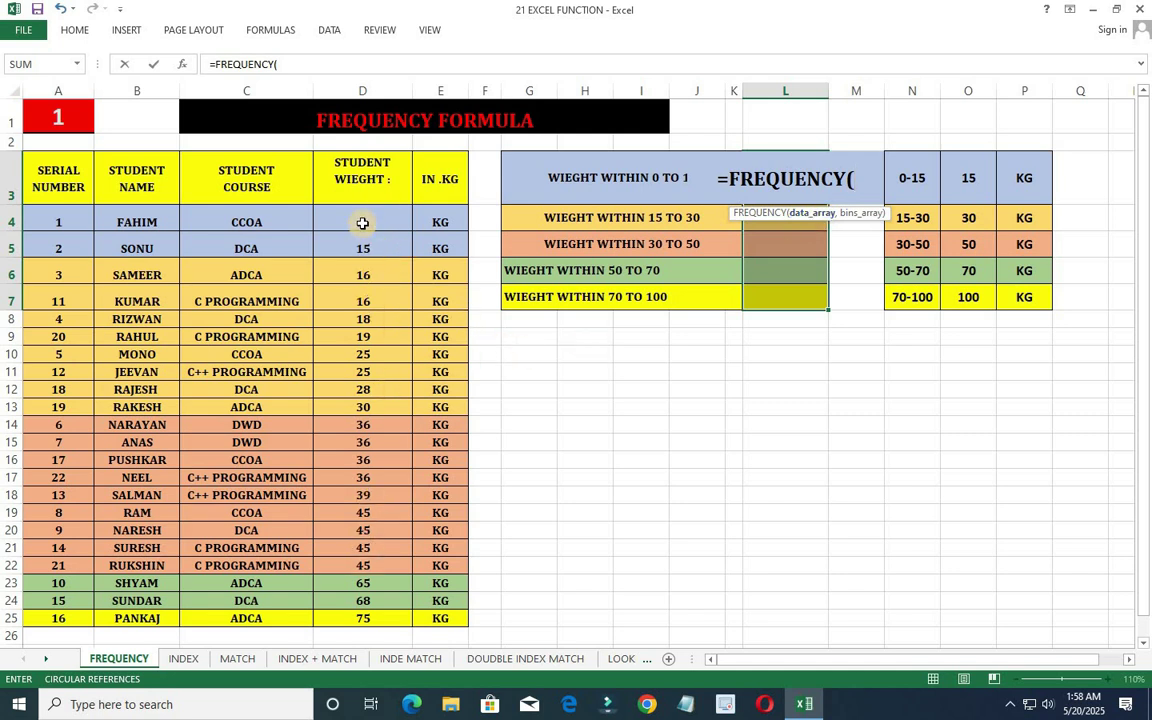
drag(362, 222, 362, 336)
drag(372, 475, 361, 612)
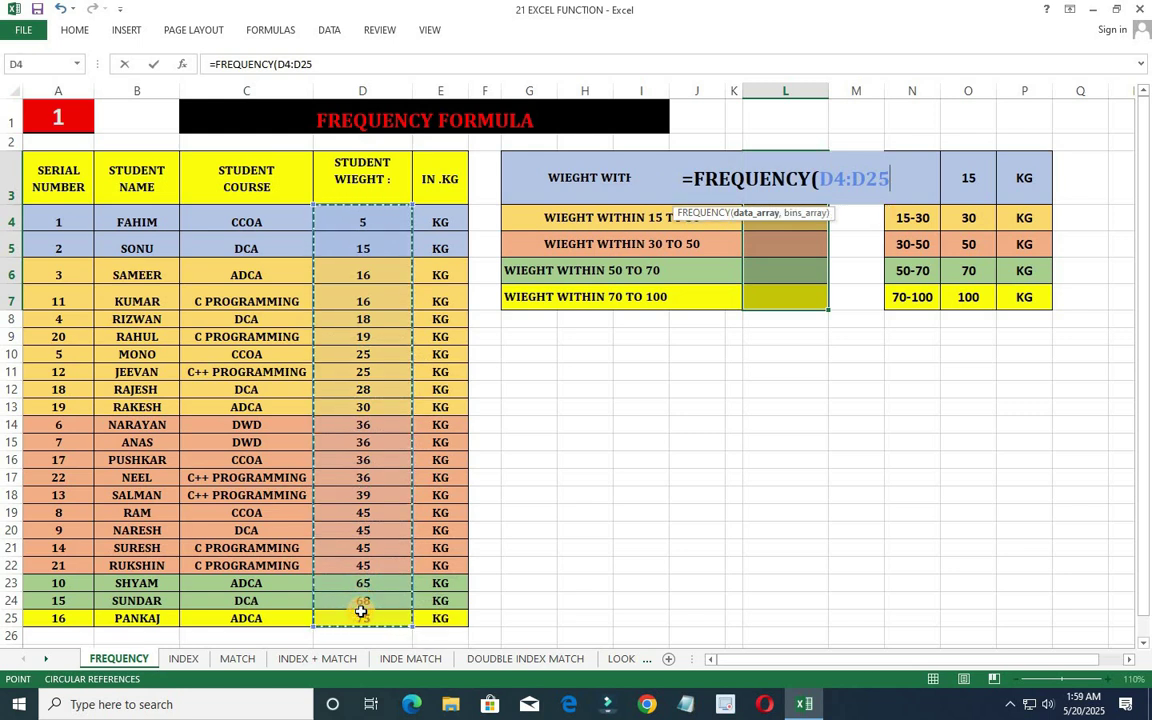
key(F4)
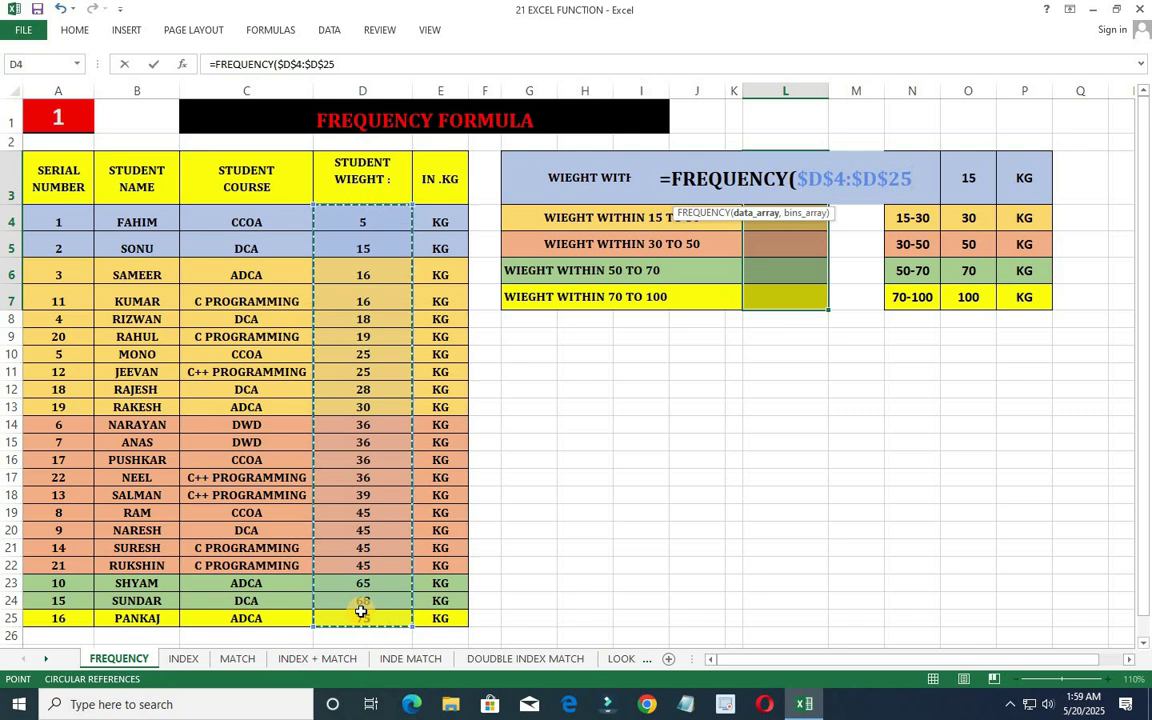
text(,)
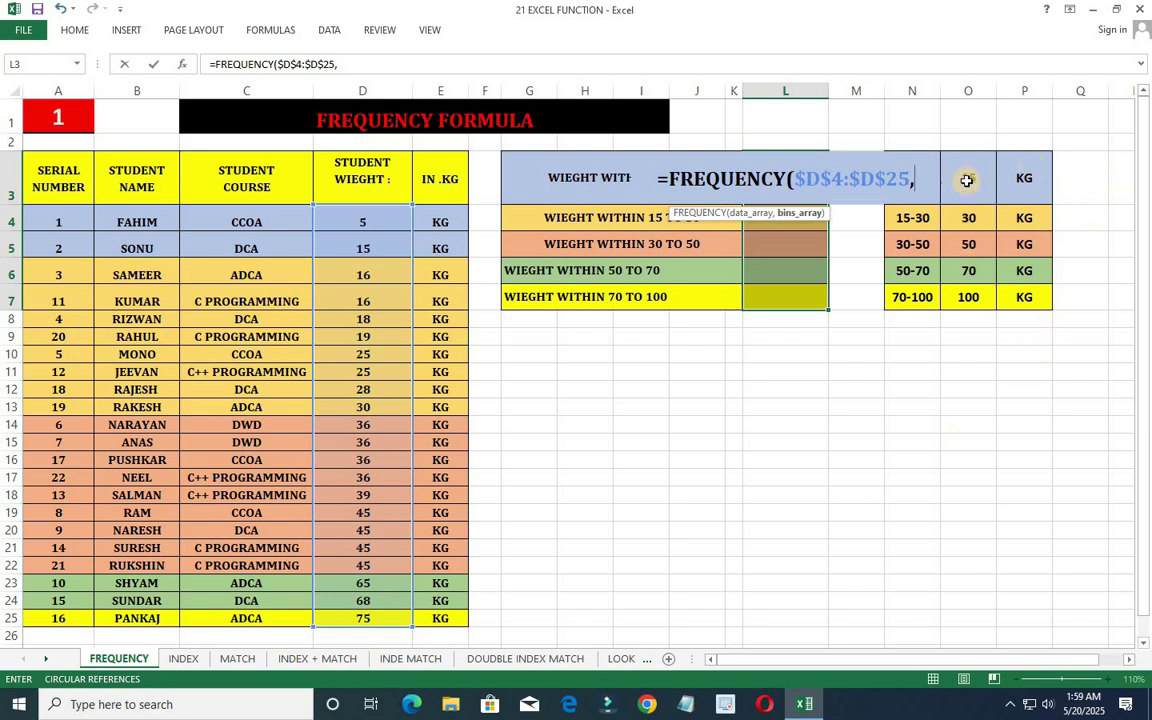
click(970, 176)
drag(970, 176, 962, 284)
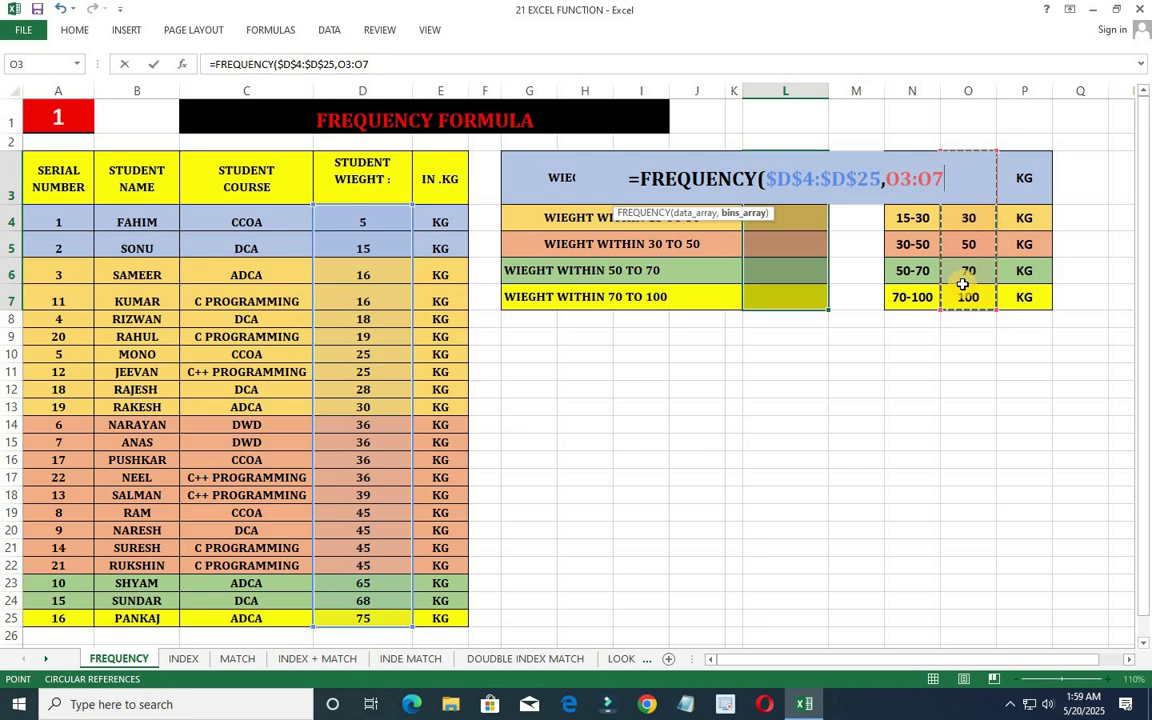
key(F4)
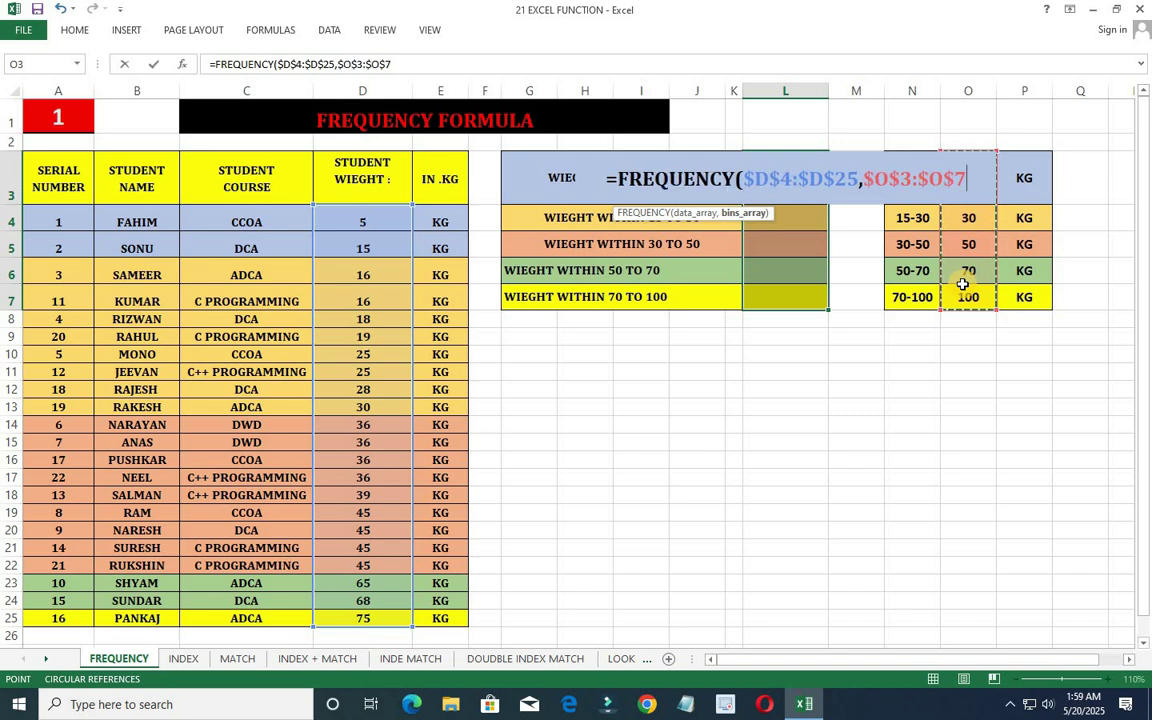
text())
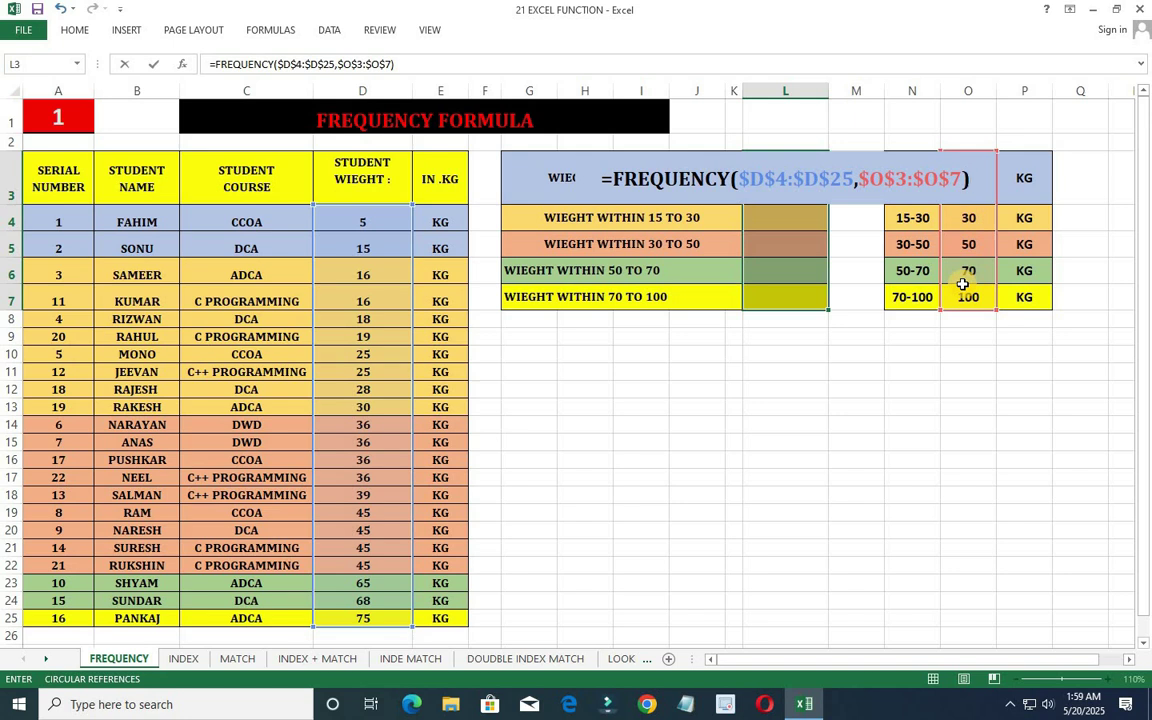
key(ctrl+shift+Return)
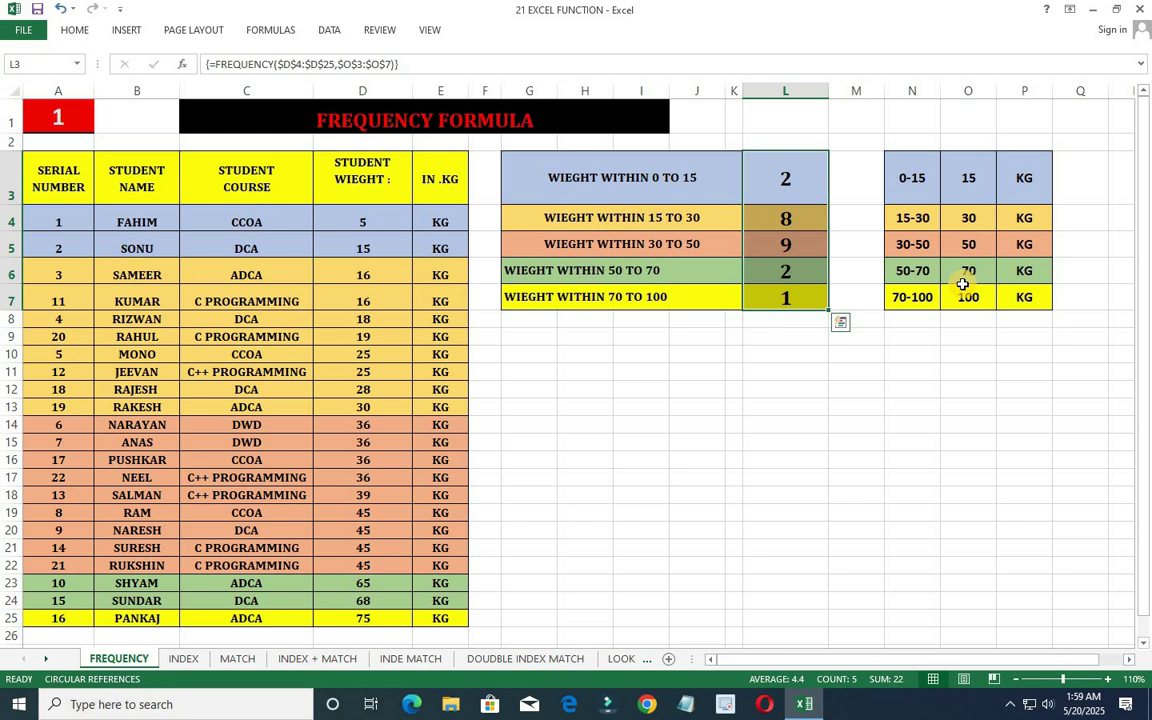
Compare the frequency counts in column L with the matching colour-coded student rows for each weight range.
click(792, 174)
drag(77, 216, 439, 232)
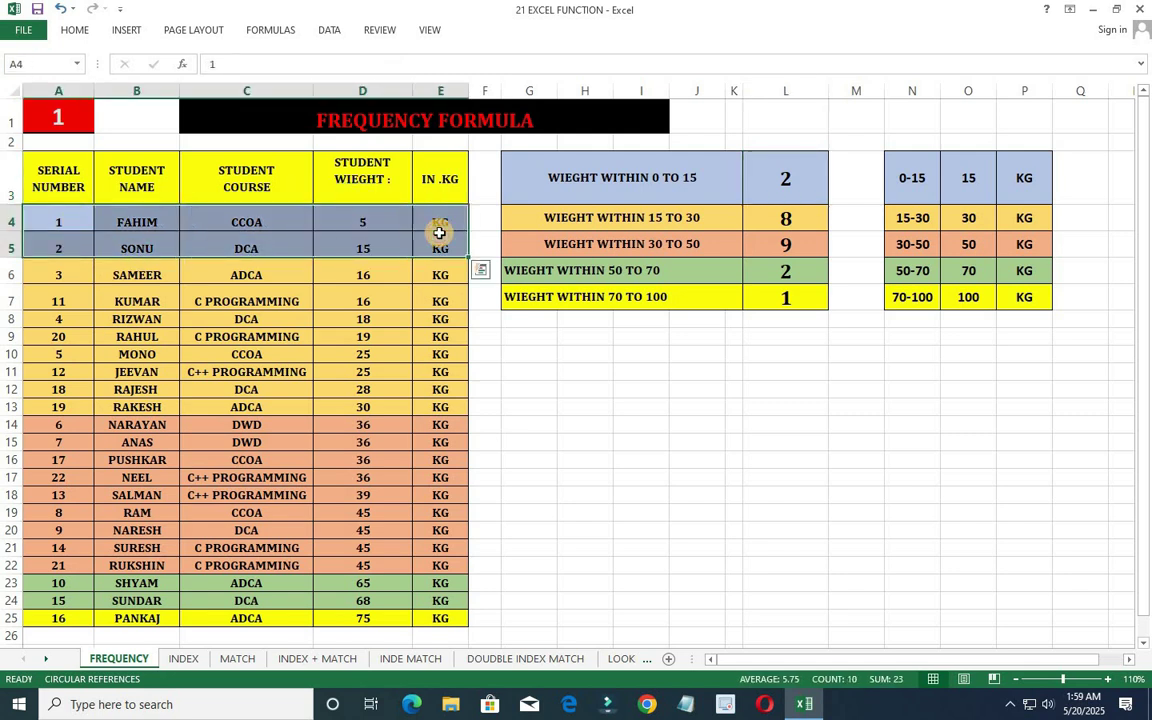
click(694, 220)
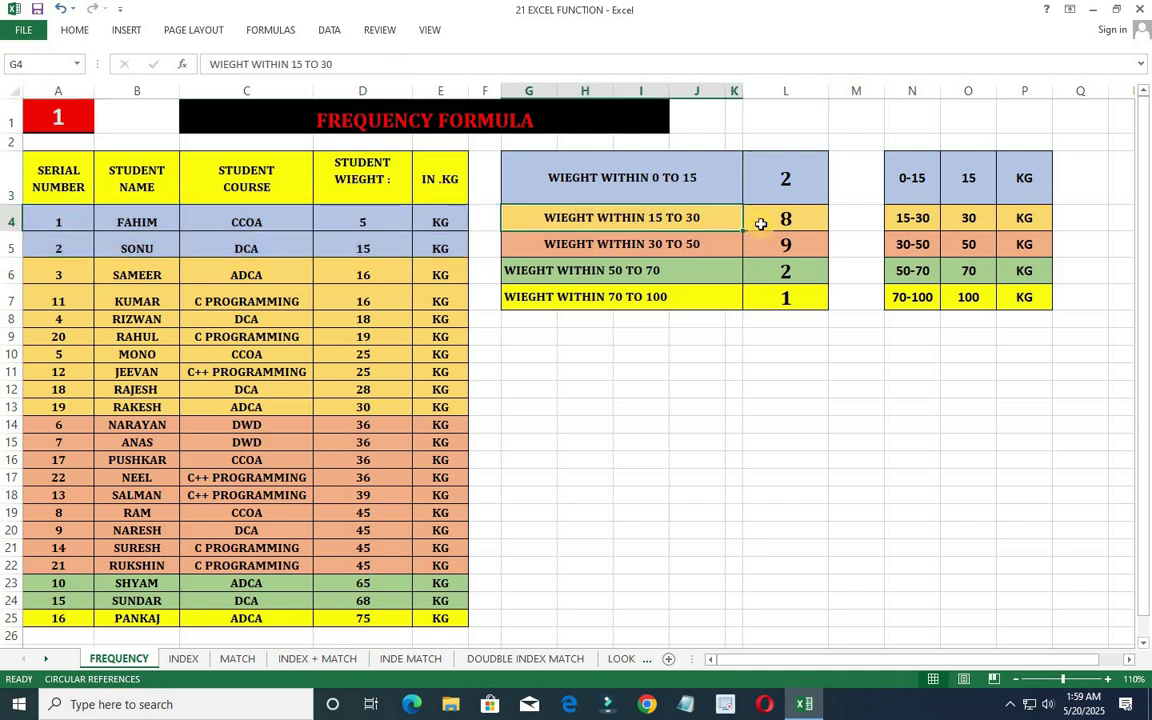
click(761, 224)
drag(71, 274, 440, 406)
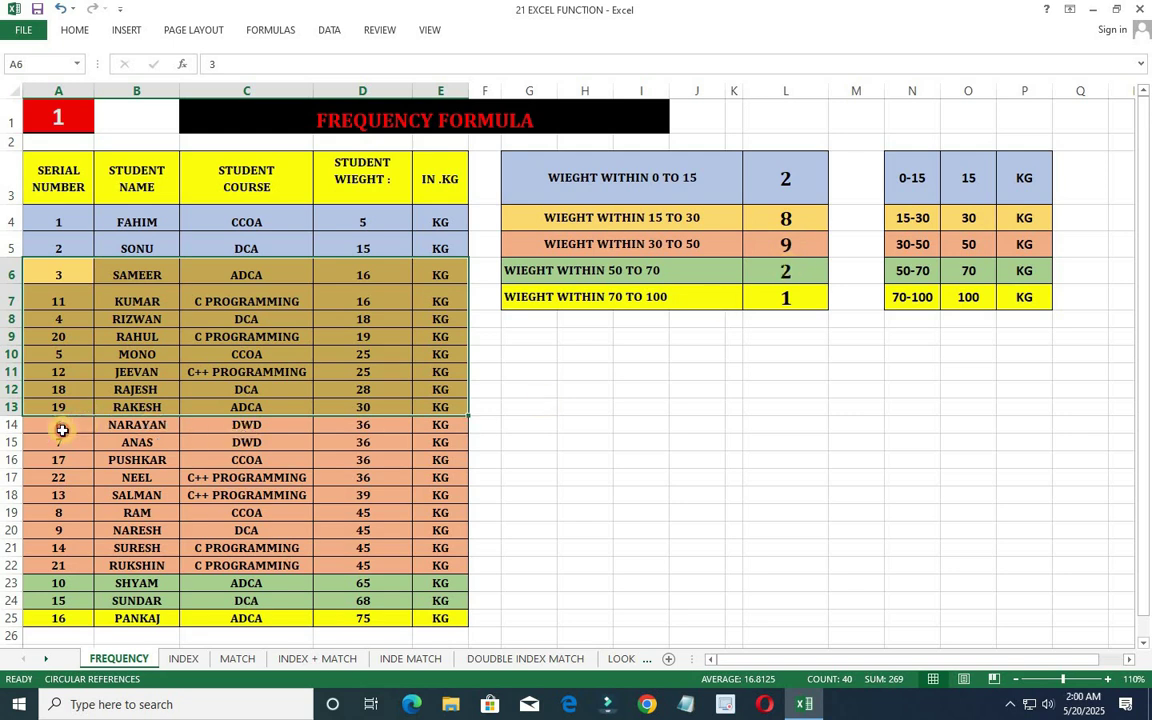
drag(62, 430, 445, 566)
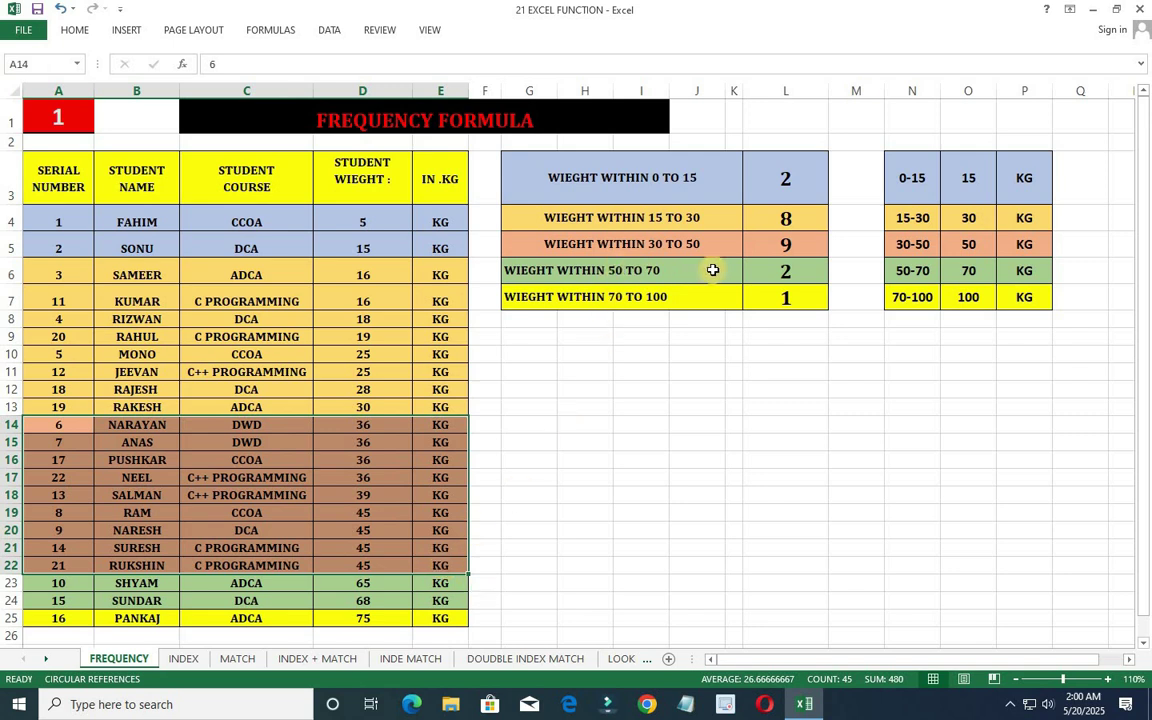
drag(57, 587, 427, 602)
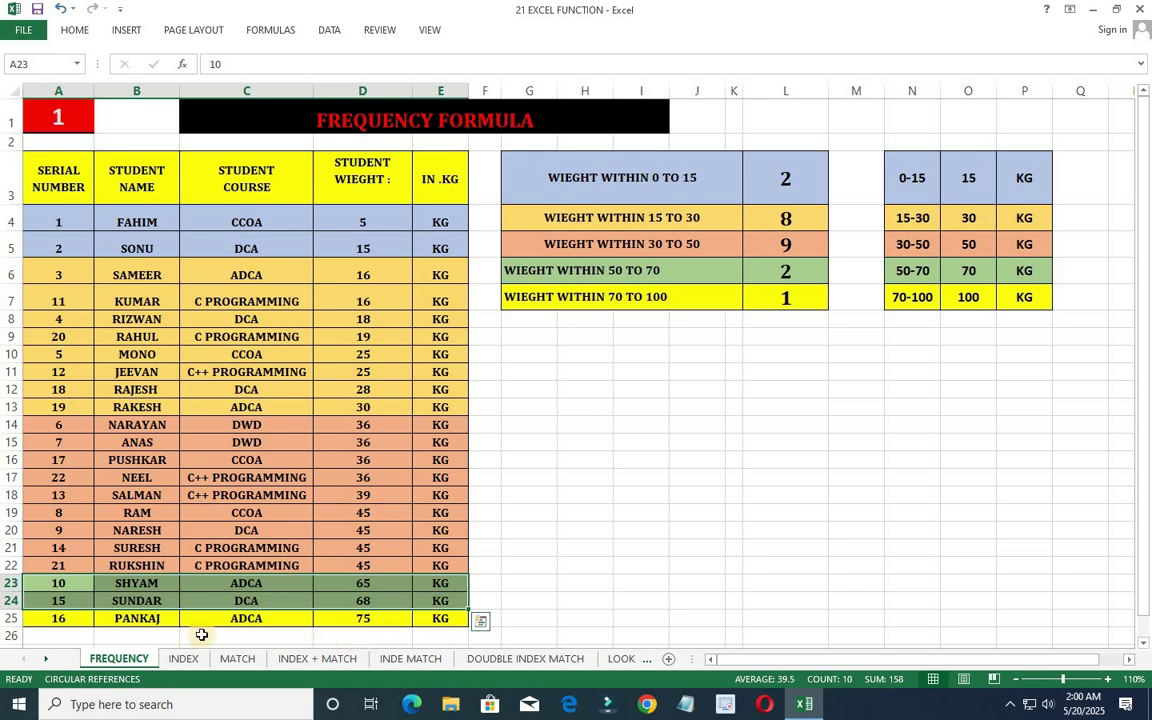
drag(59, 620, 433, 621)
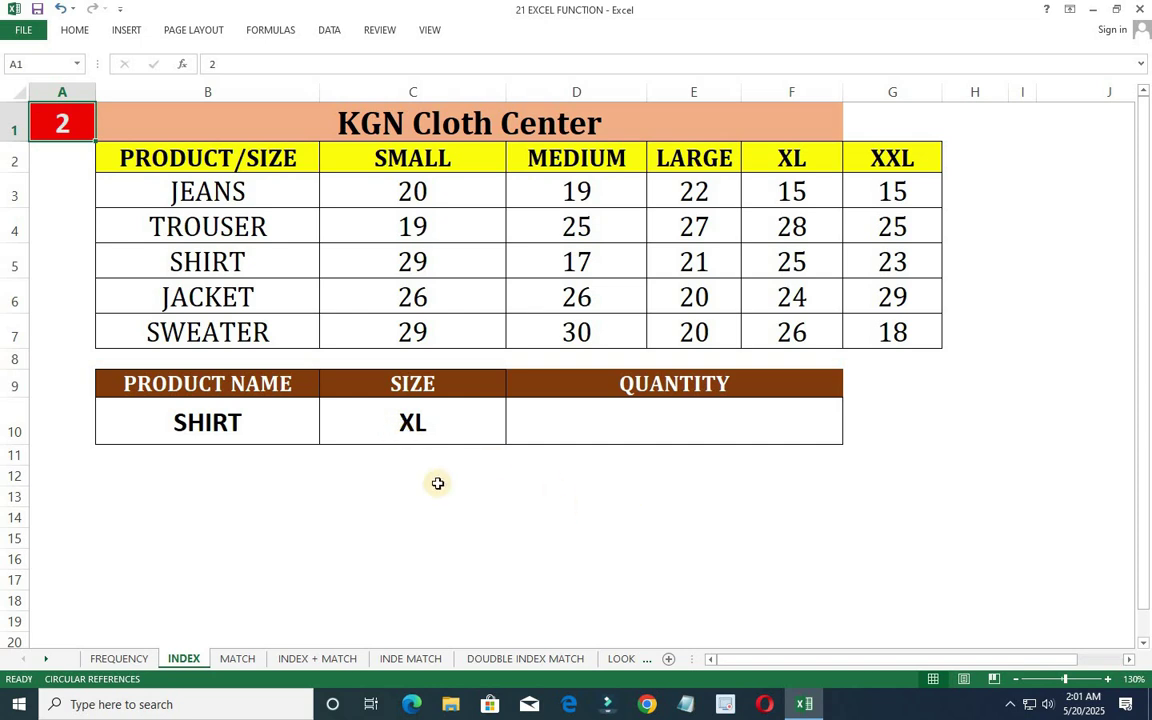
Examine the KGN Cloth Center product and size table on the INDEX sheet and the SHIRT and XL lookup cells below.
drag(221, 157, 900, 333)
drag(262, 152, 250, 335)
drag(420, 160, 900, 155)
drag(386, 193, 895, 333)
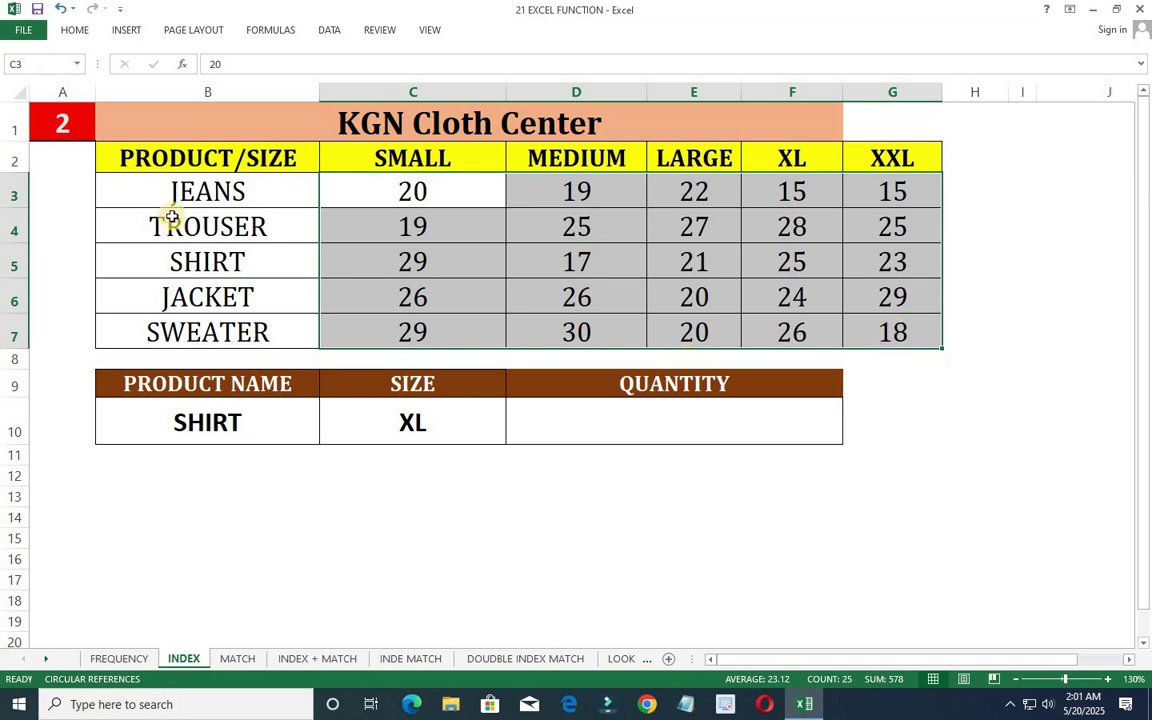
click(204, 409)
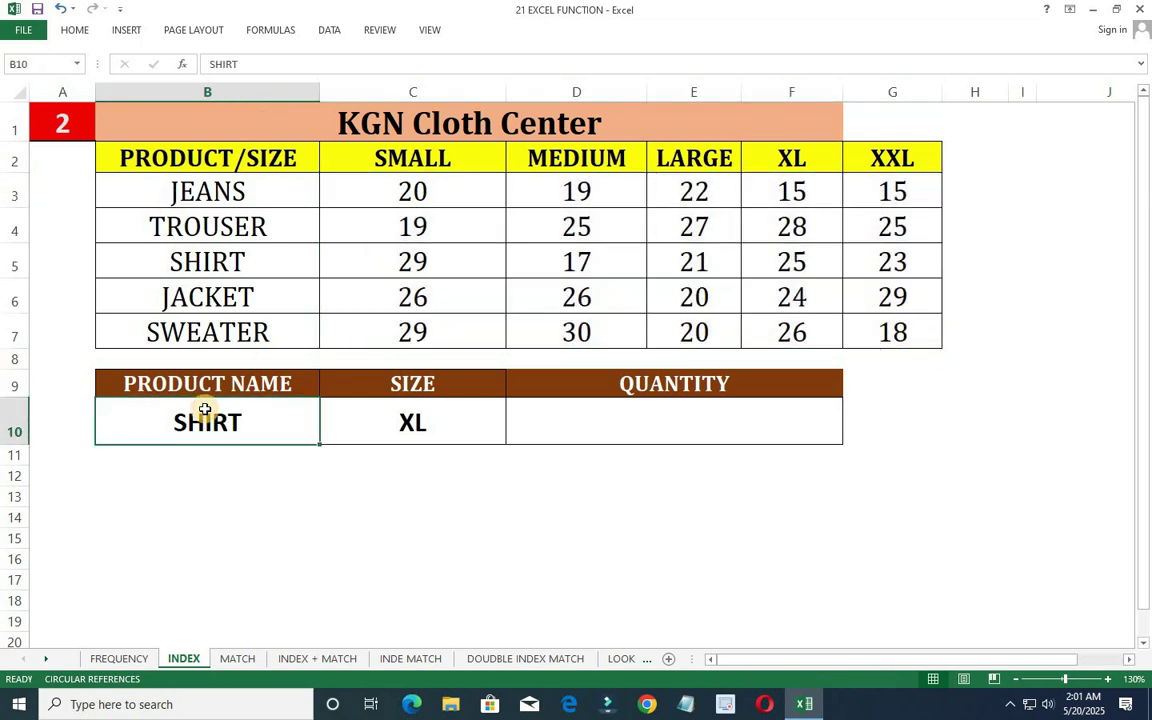
click(406, 429)
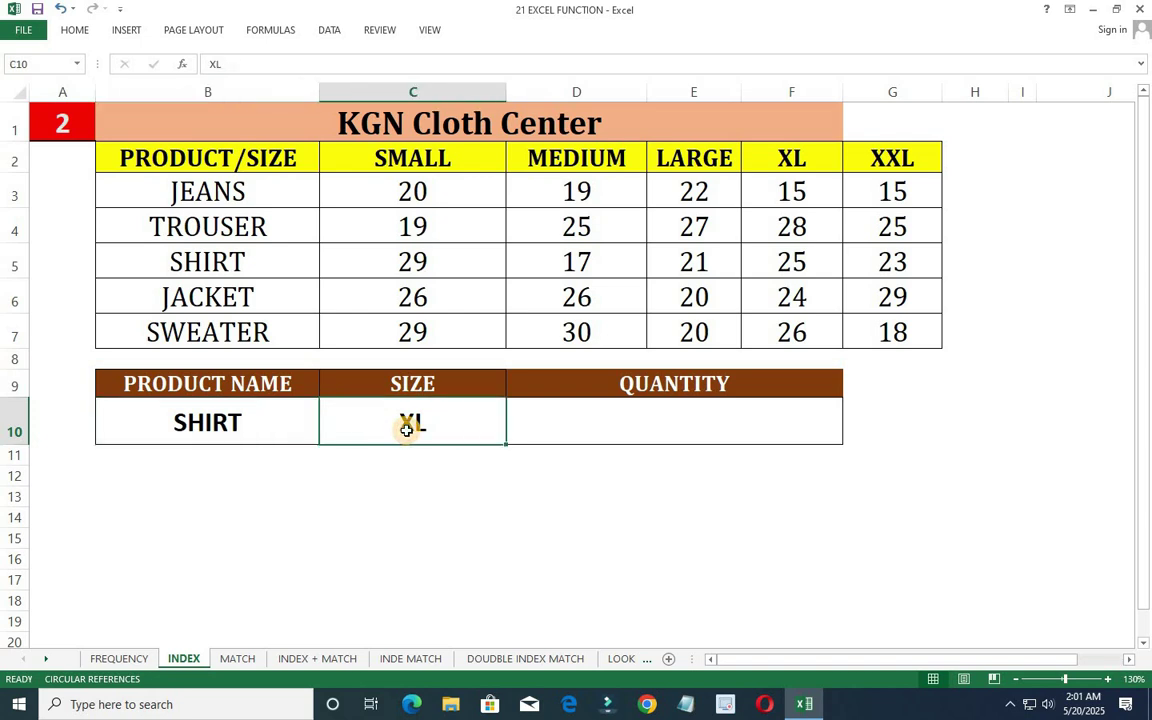
click(563, 428)
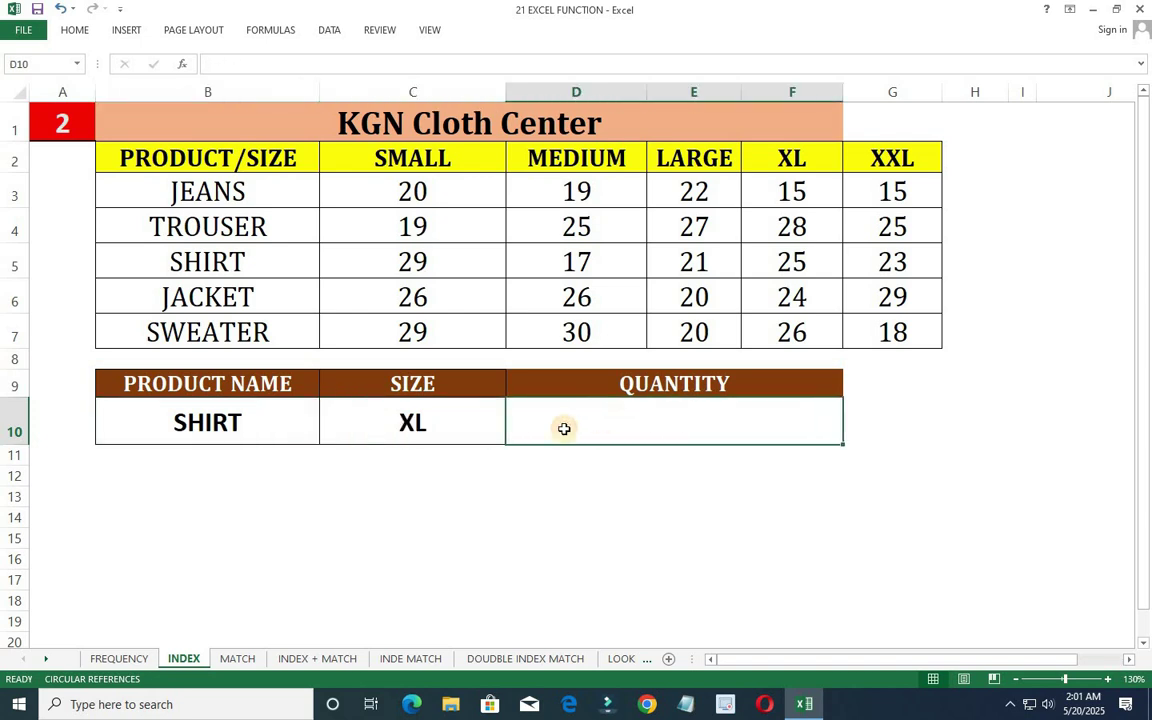
click(310, 420)
click(445, 430)
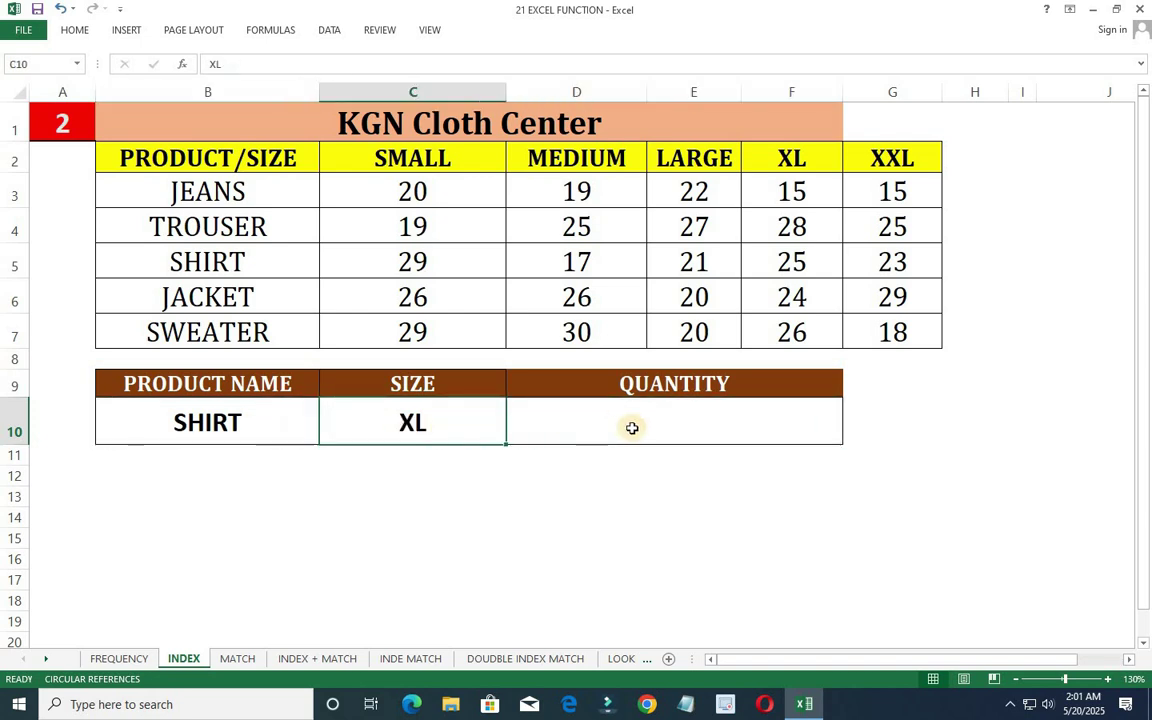
Enter =INDEX(B2:G7,4,5) in the QUANTITY cell D10 to look up the XL shirt quantity.
click(630, 428)
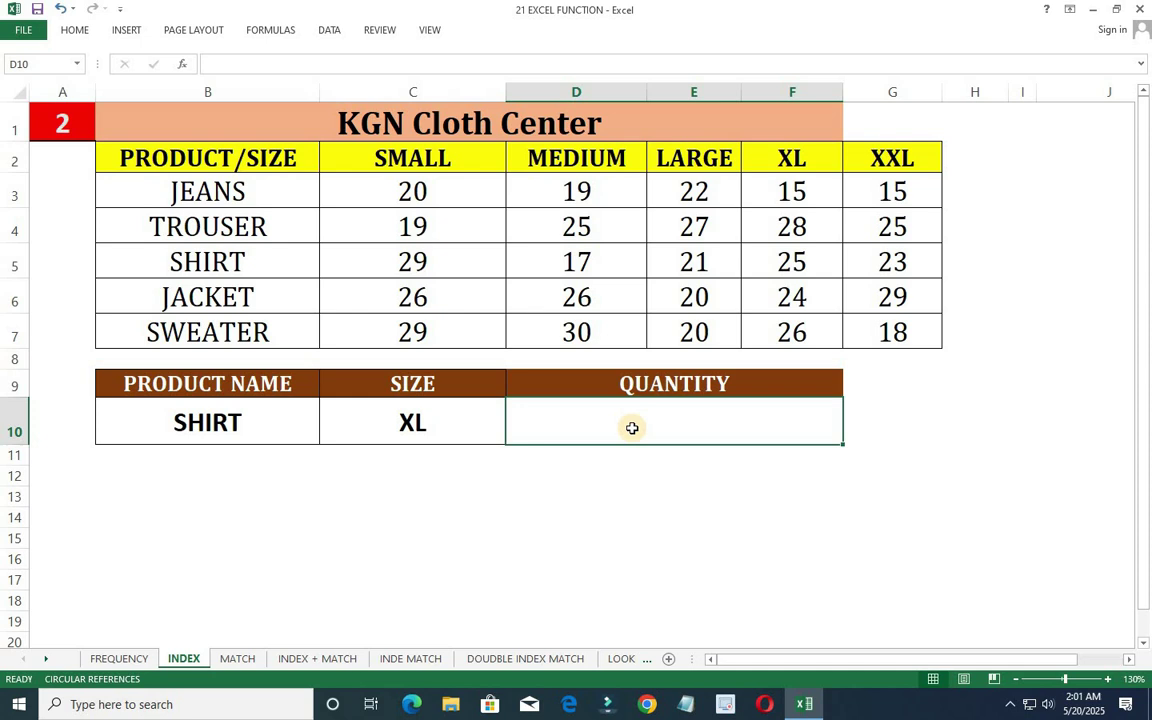
text(=inde)
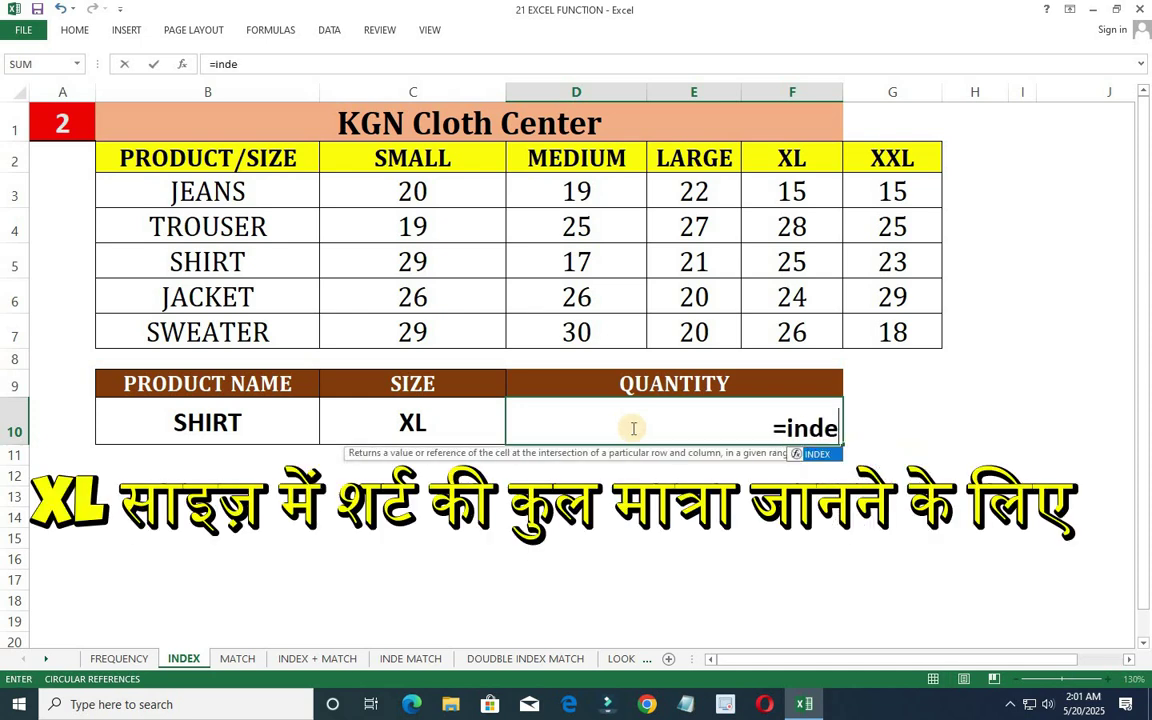
key(Tab)
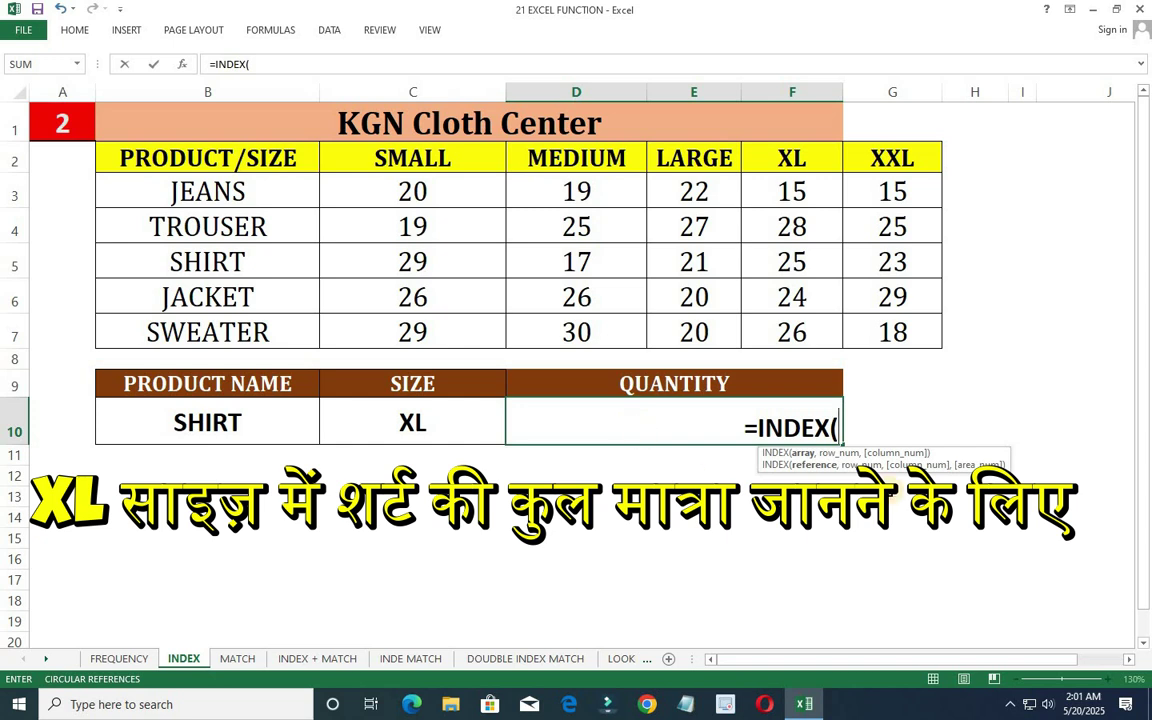
drag(969, 451, 685, 285)
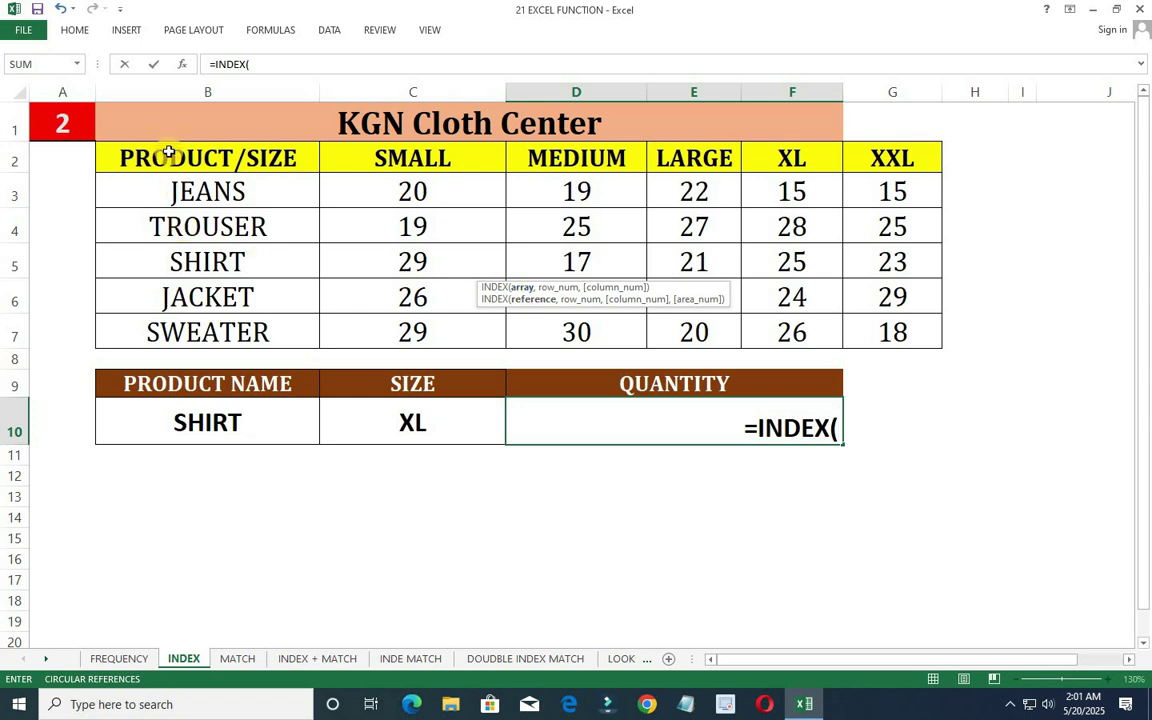
drag(177, 157, 412, 226)
drag(752, 255, 885, 331)
text(,)
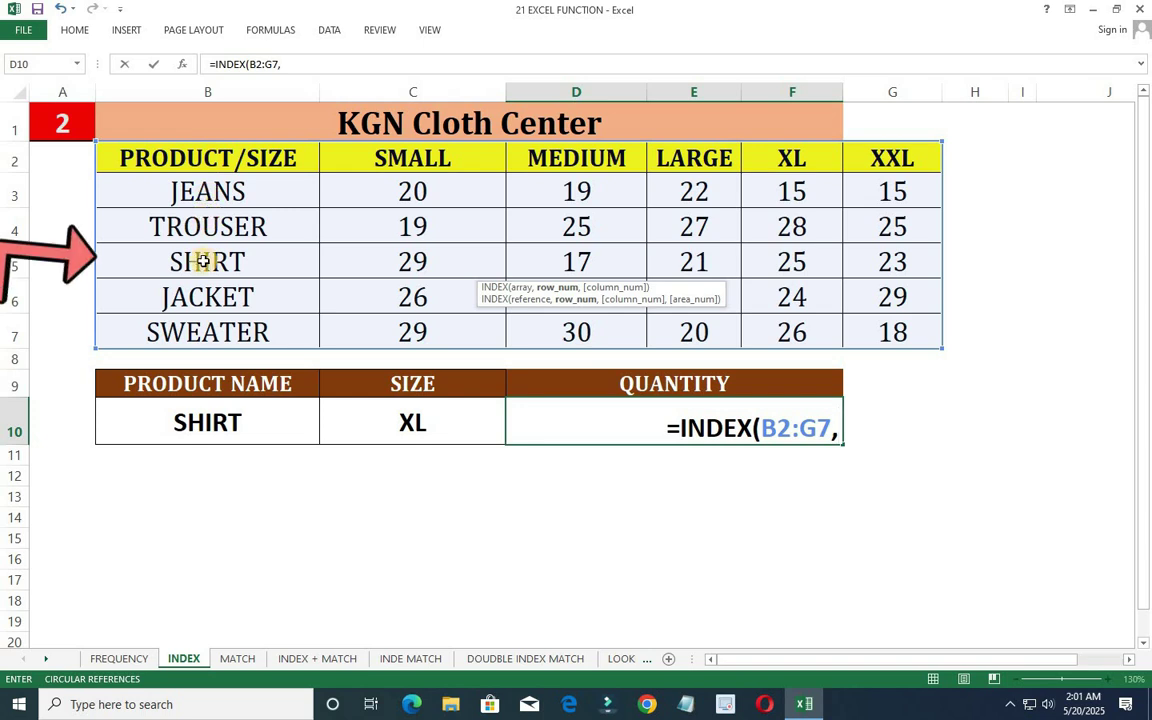
text(4)
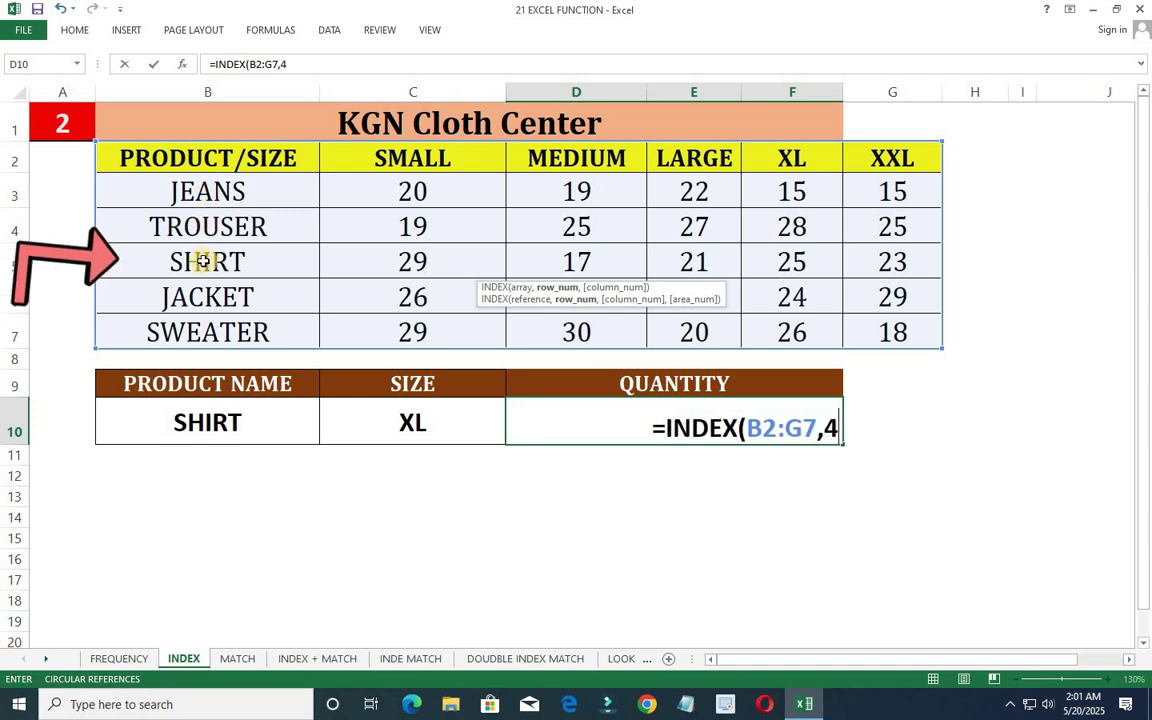
text(,)
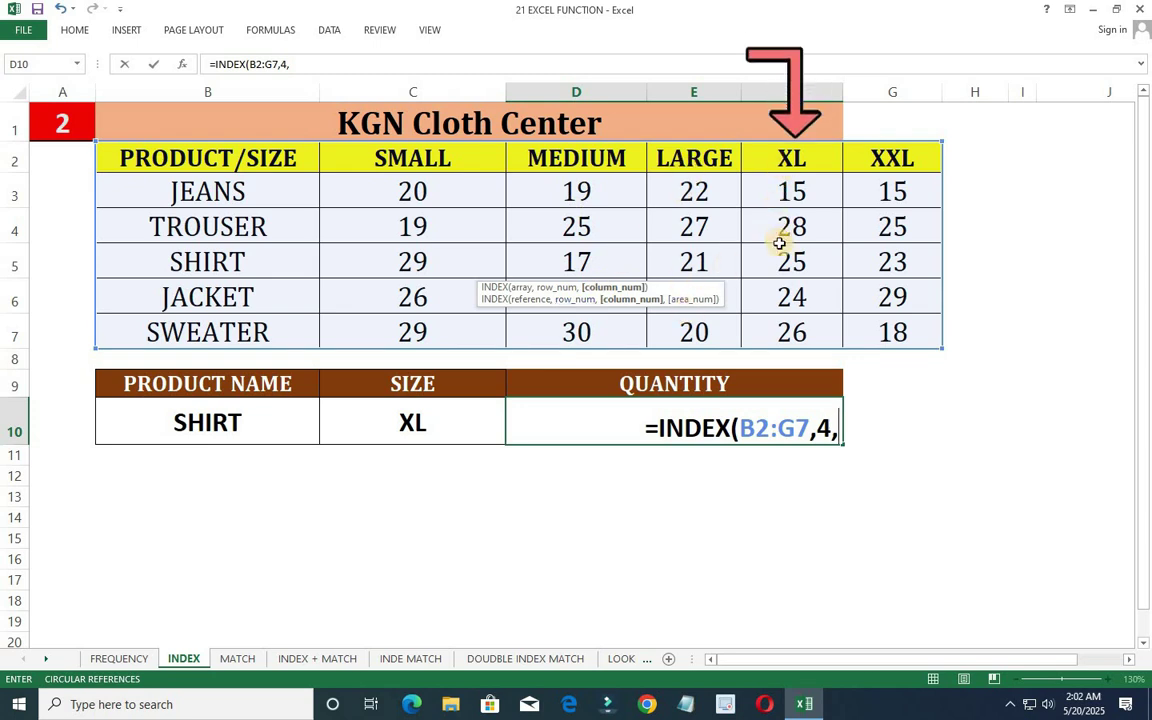
text(5)
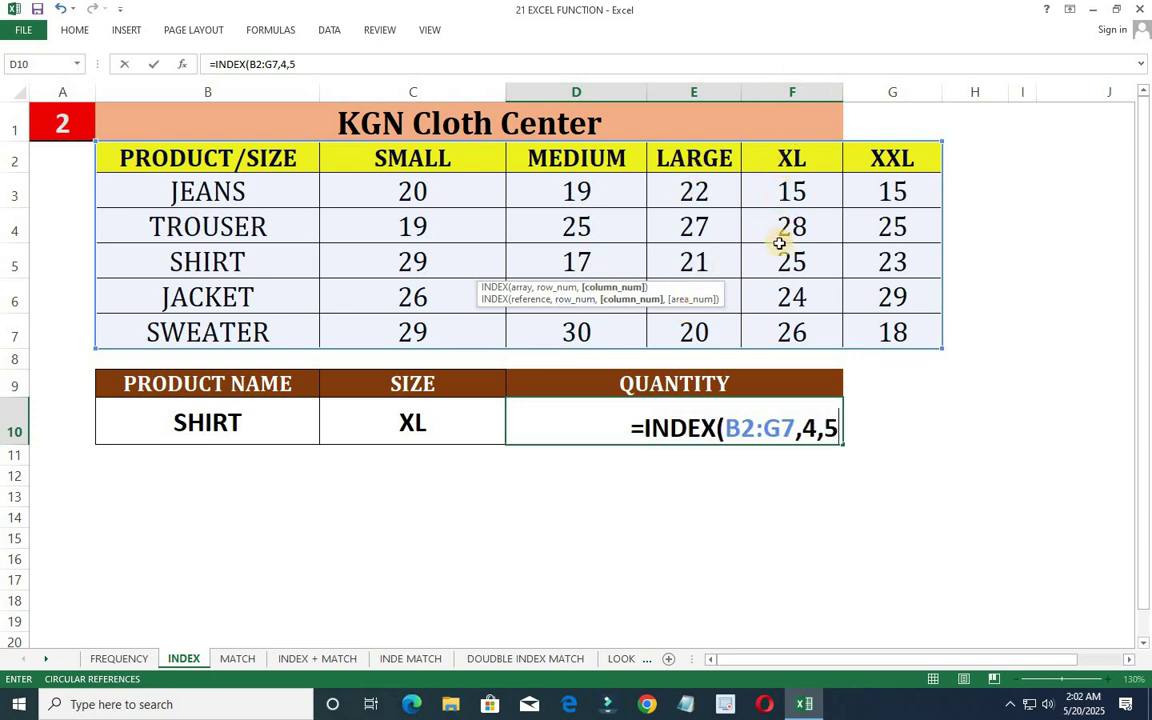
text())
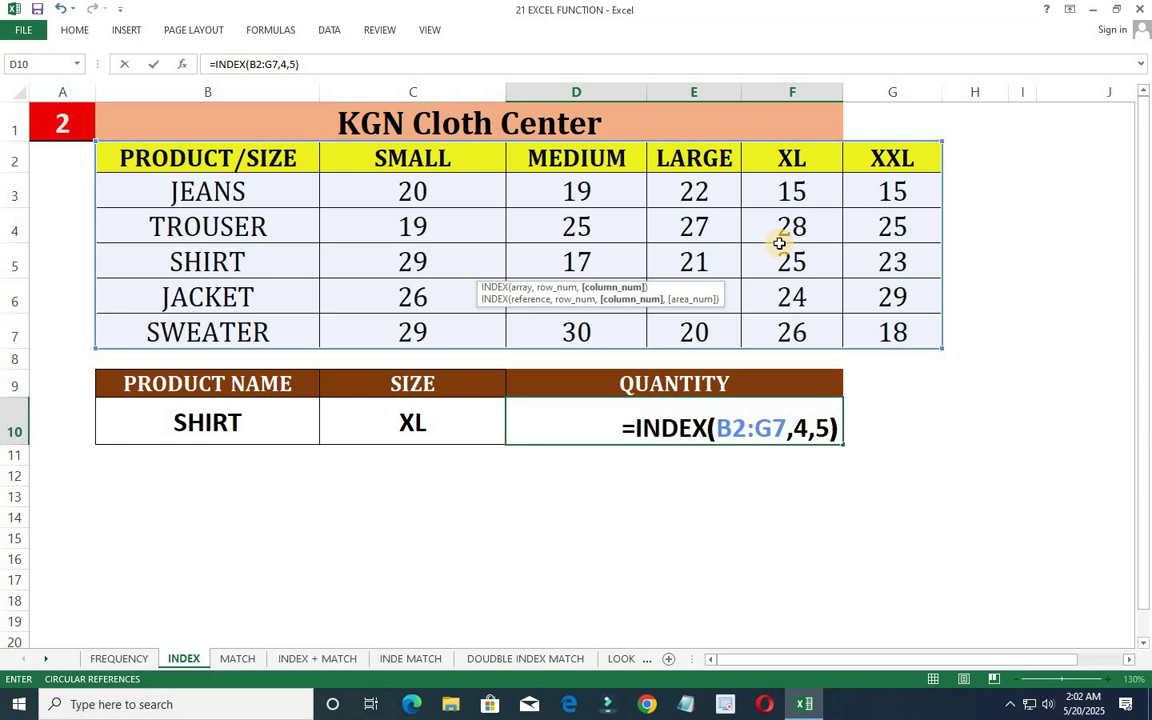
key(Return)
Compare the quantity in D10 with the table value where the SHIRT row meets the XL column.
click(745, 410)
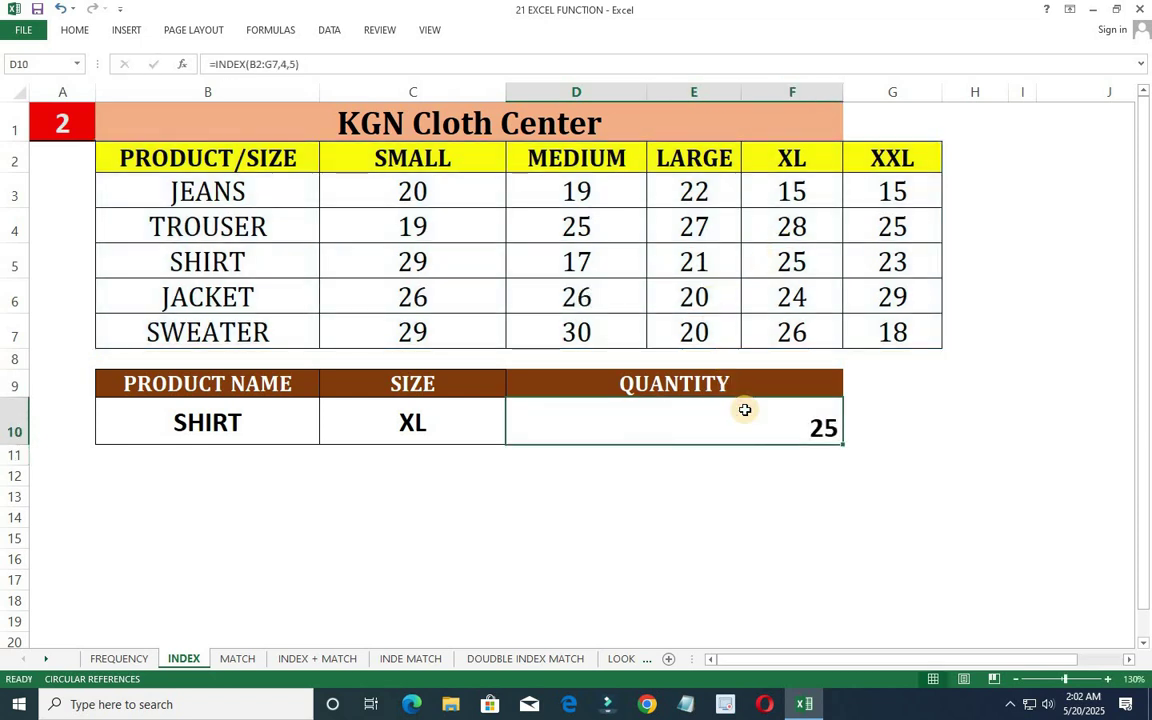
click(226, 261)
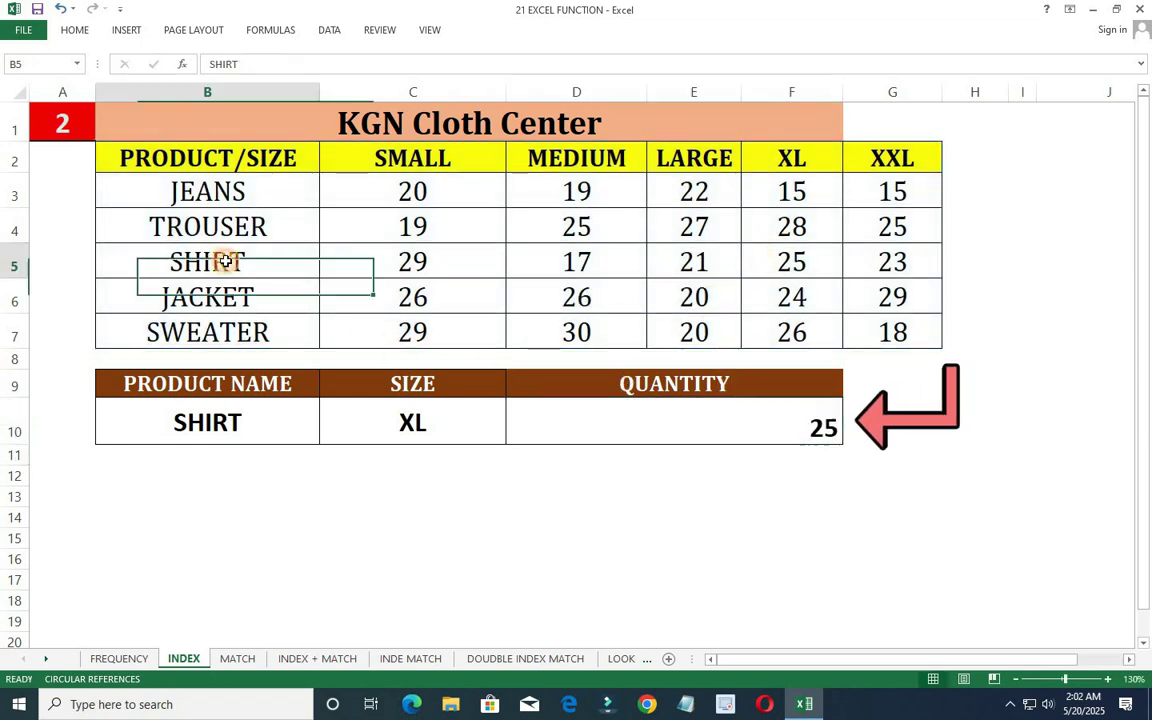
drag(226, 261, 792, 255)
click(790, 260)
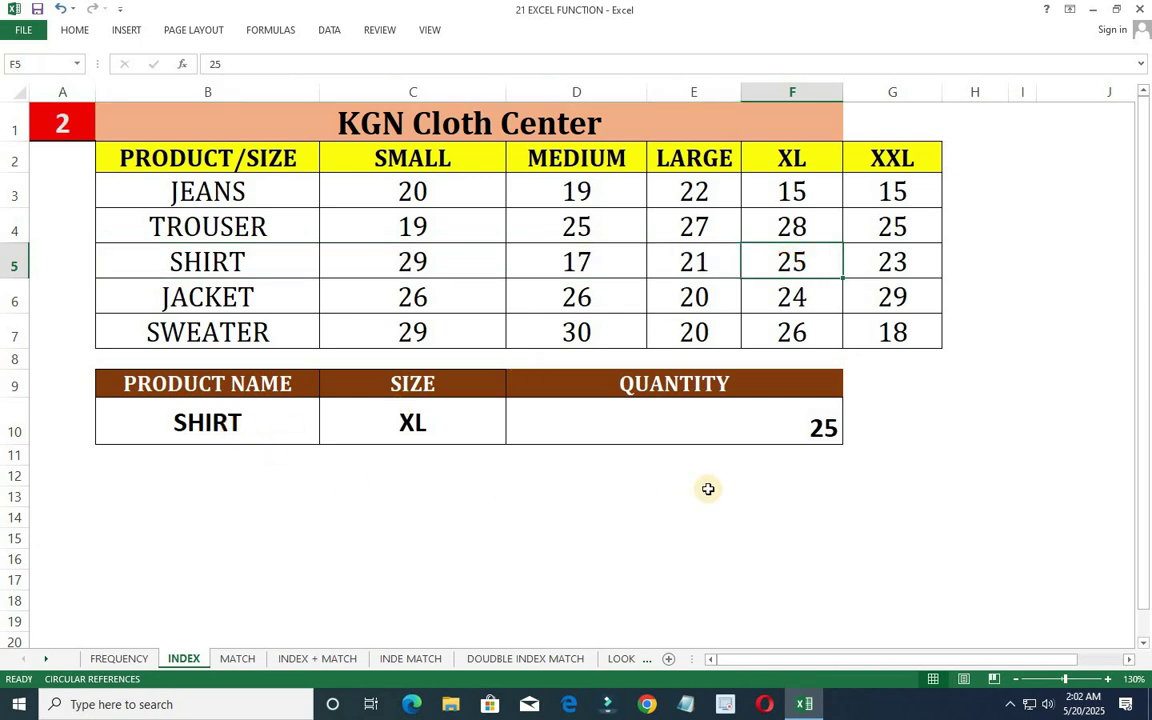
click(676, 465)
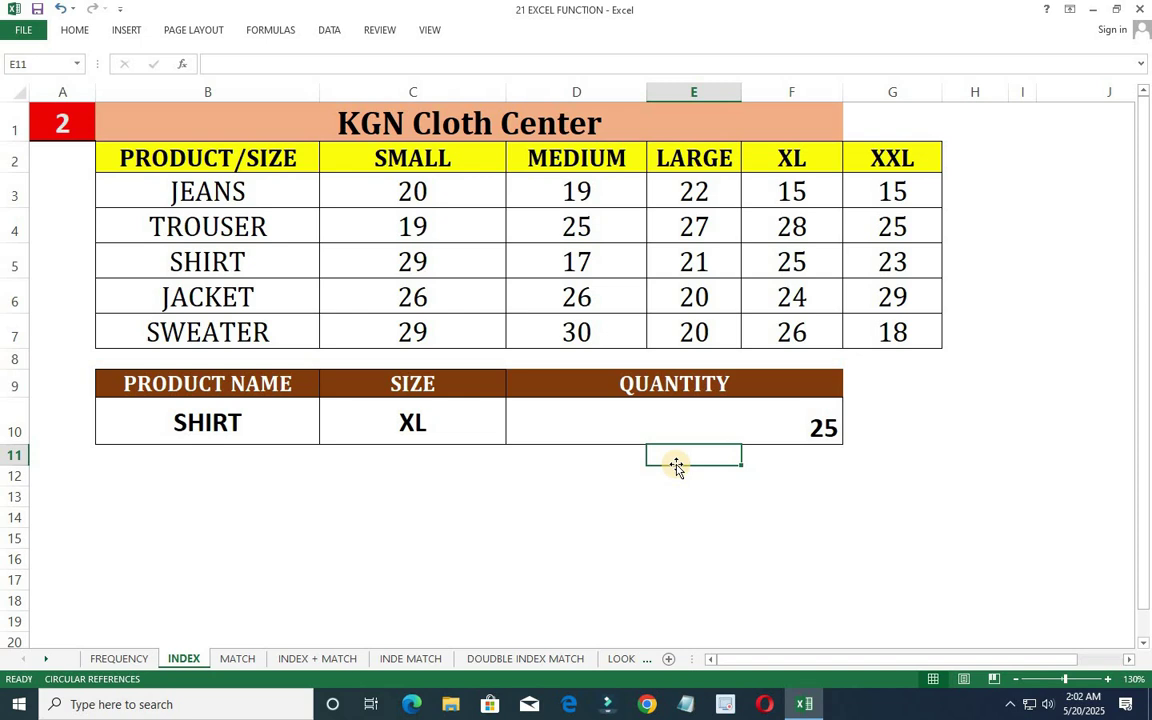
click(509, 489)
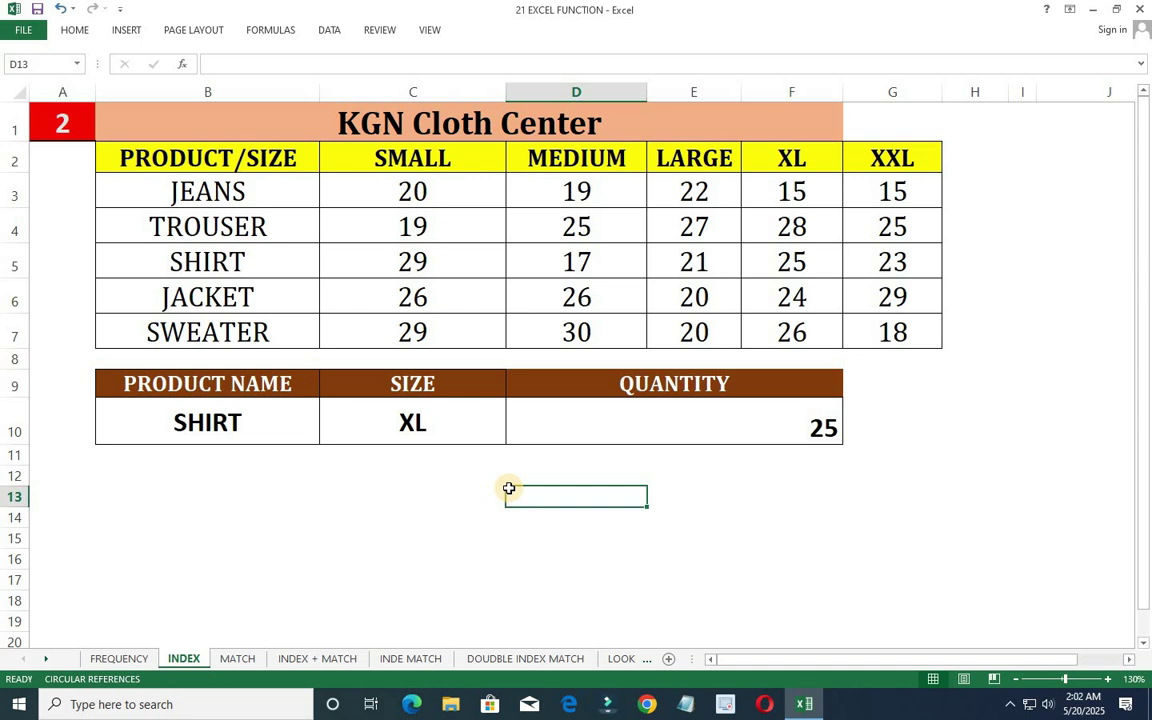
Set the SIZE cell C10 to xxl and check the quantity formula in D10.
click(362, 418)
click(244, 421)
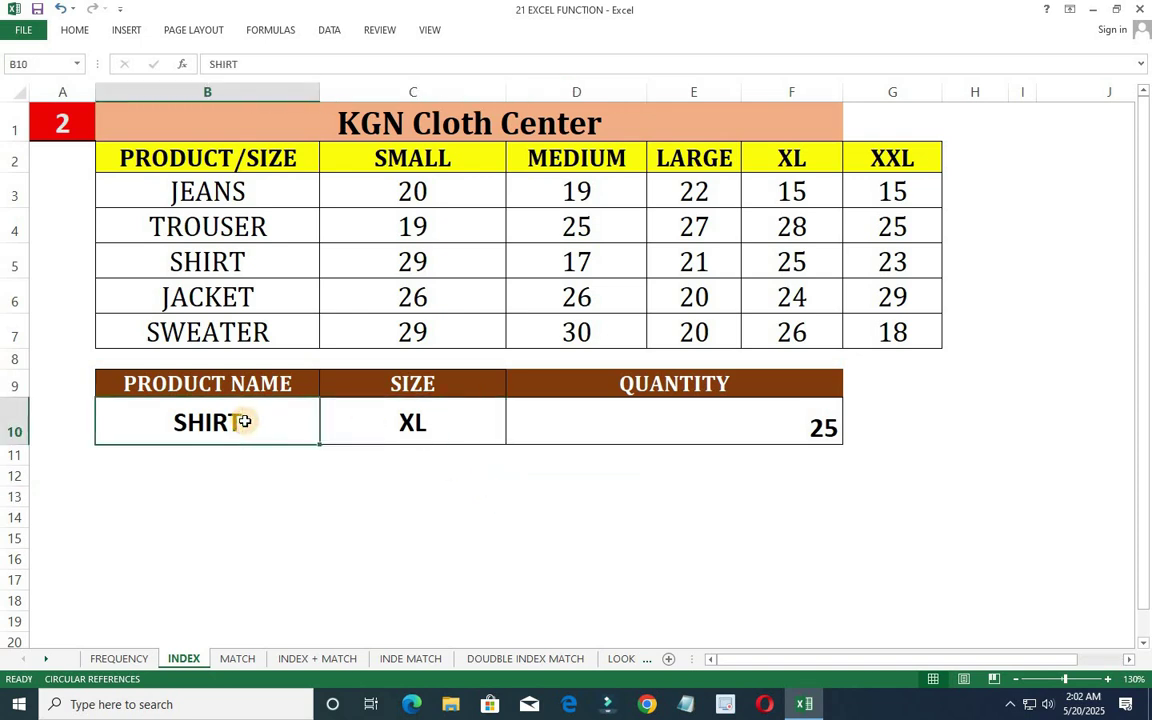
click(426, 427)
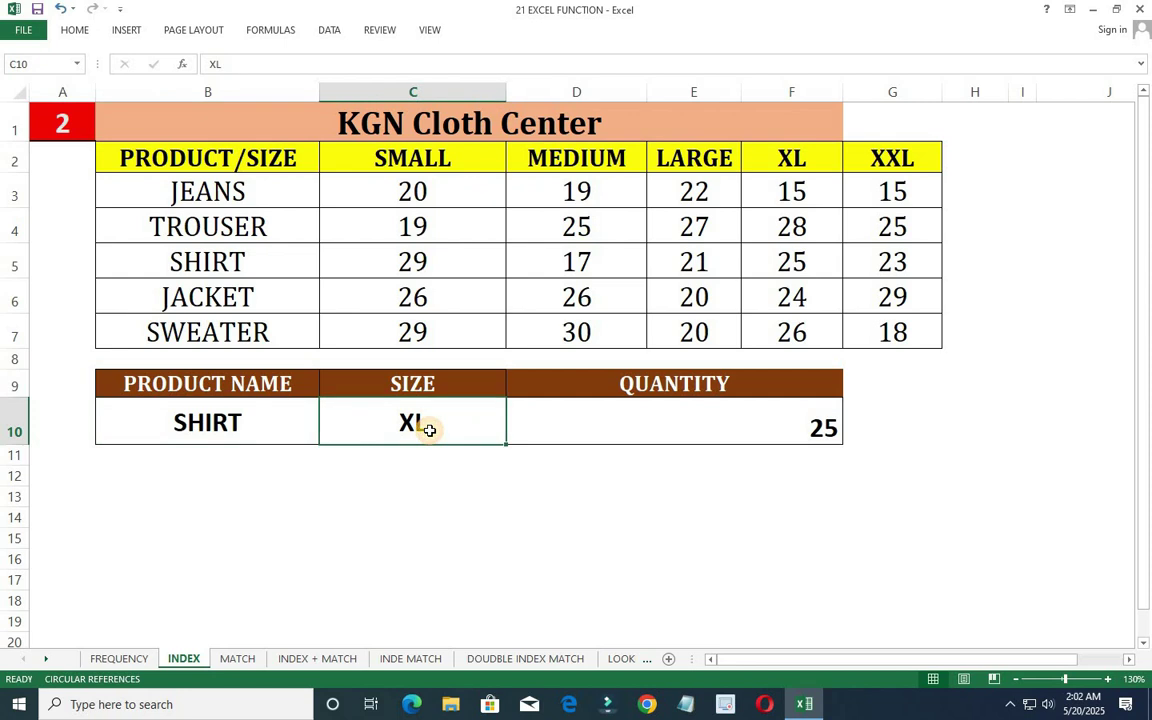
text(xxx)
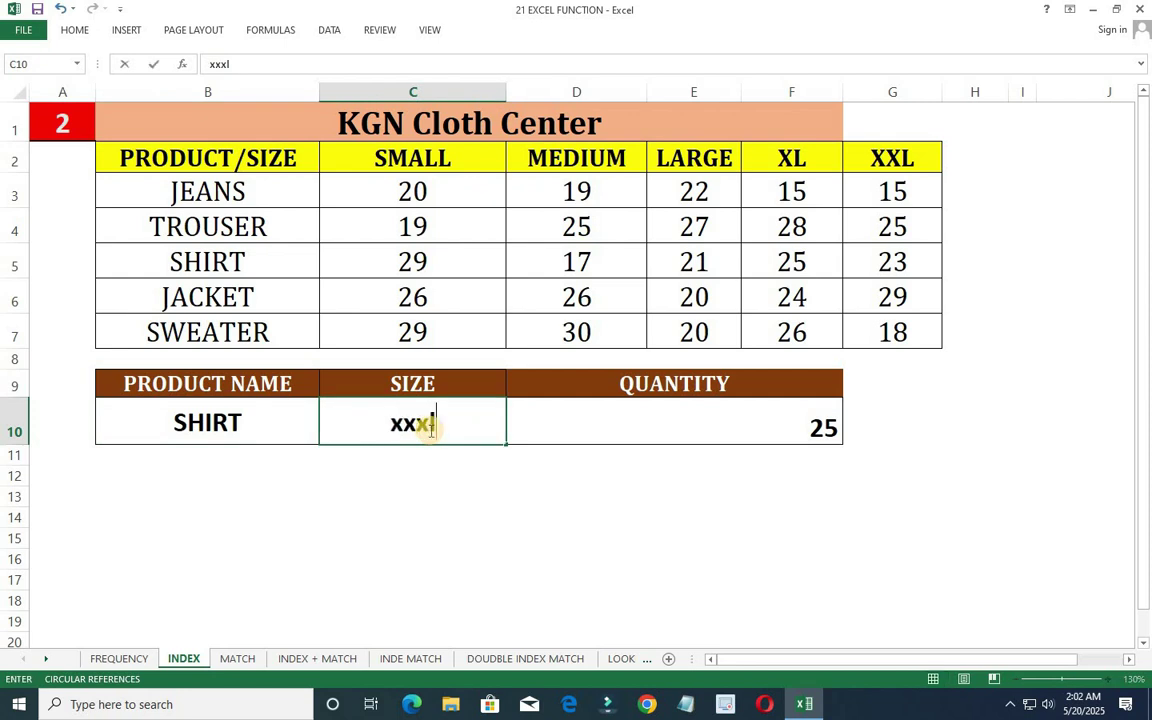
key(BackSpace)
text(l)
key(Return)
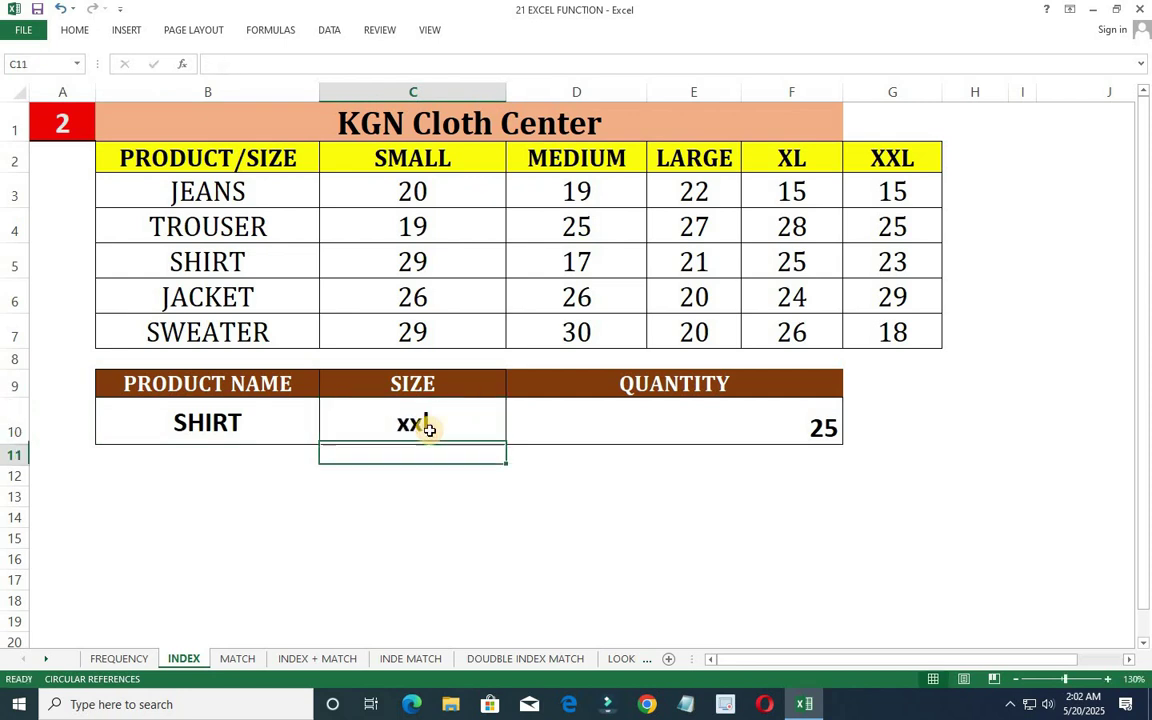
click(658, 415)
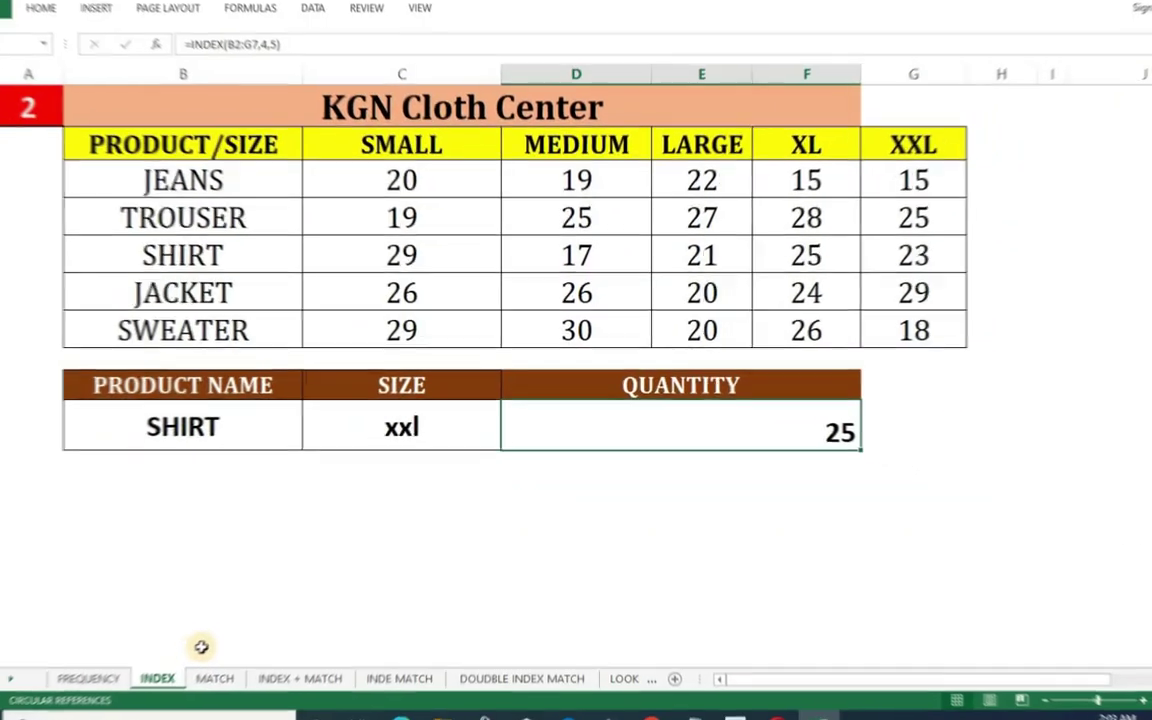
Open the MATCH sheet and clear the results in E5:F5 below SWEATER and LARGE.
click(214, 679)
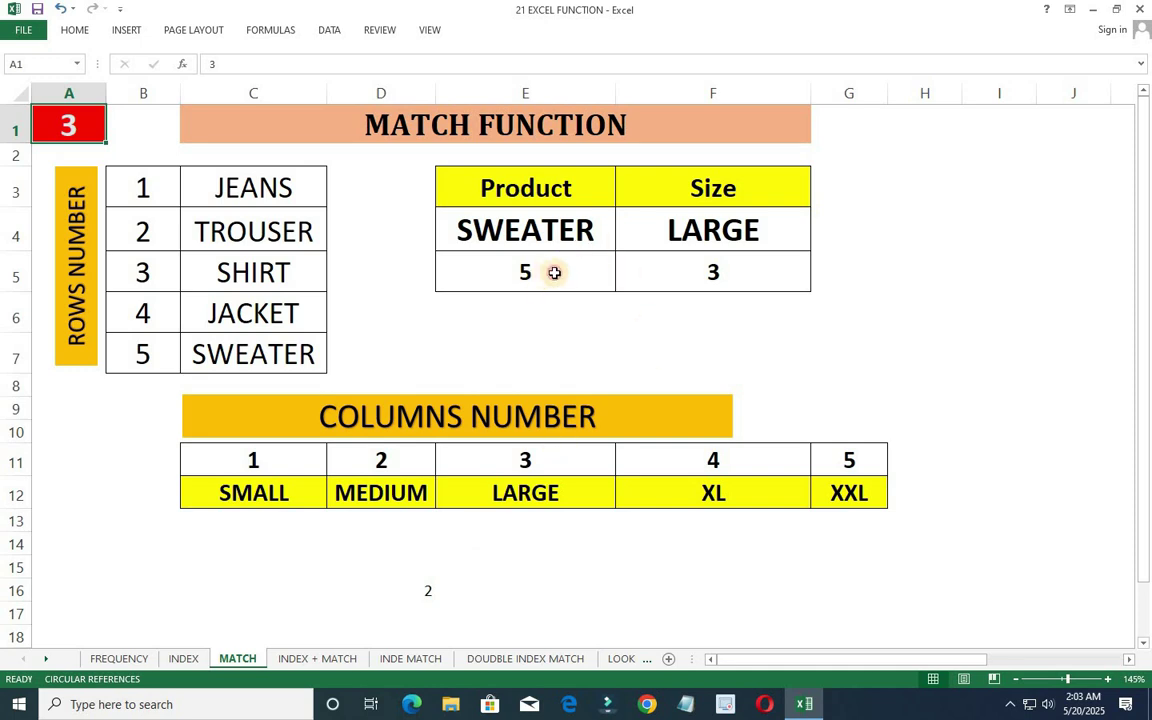
drag(553, 270, 674, 265)
key(Delete)
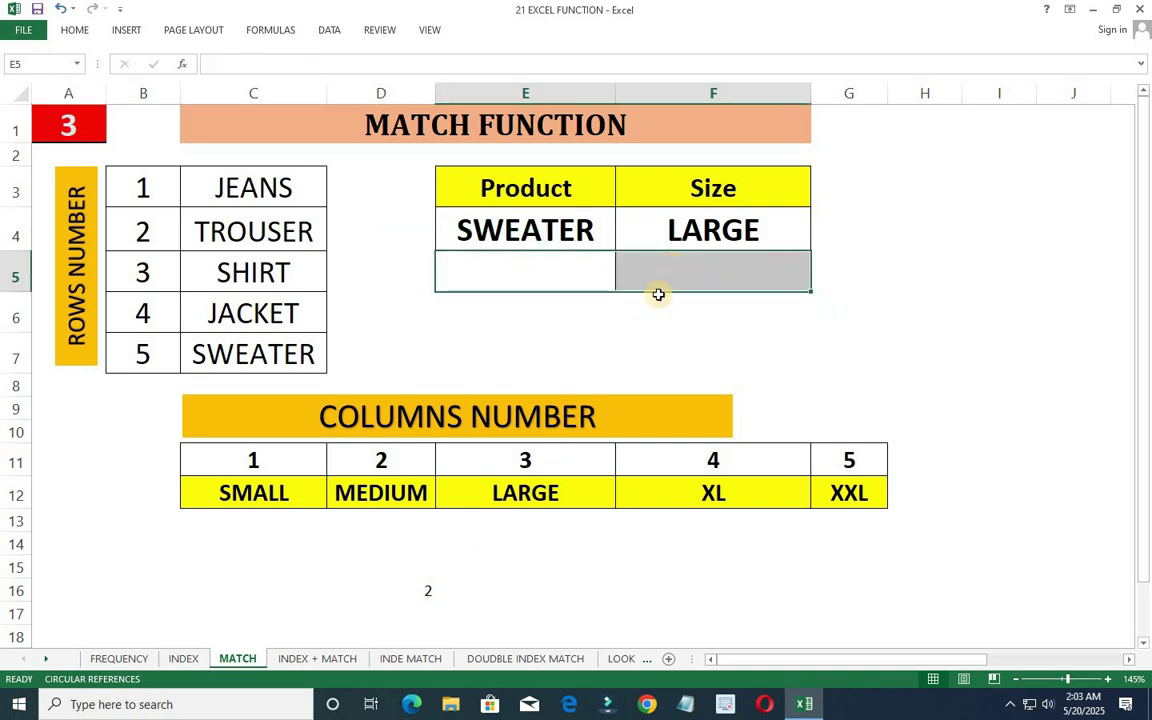
click(657, 297)
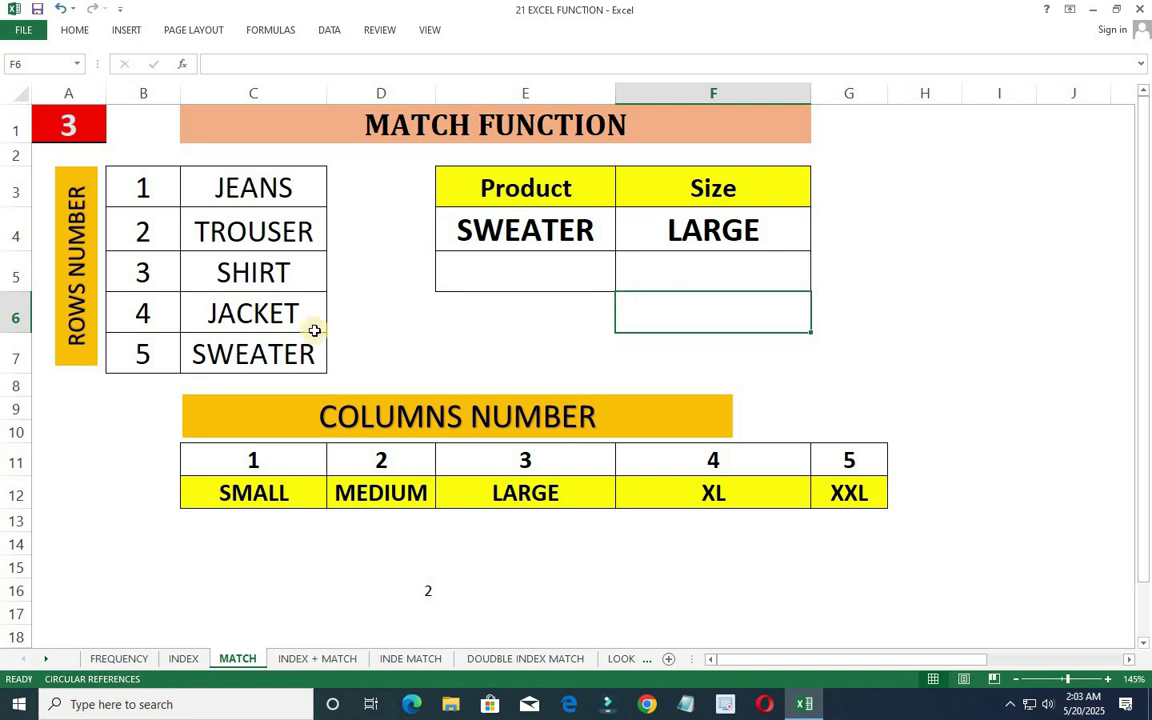
Examine the product list in C3:C7 and the size headings in C12:G12 that the positions refer to.
click(230, 180)
drag(245, 240, 231, 340)
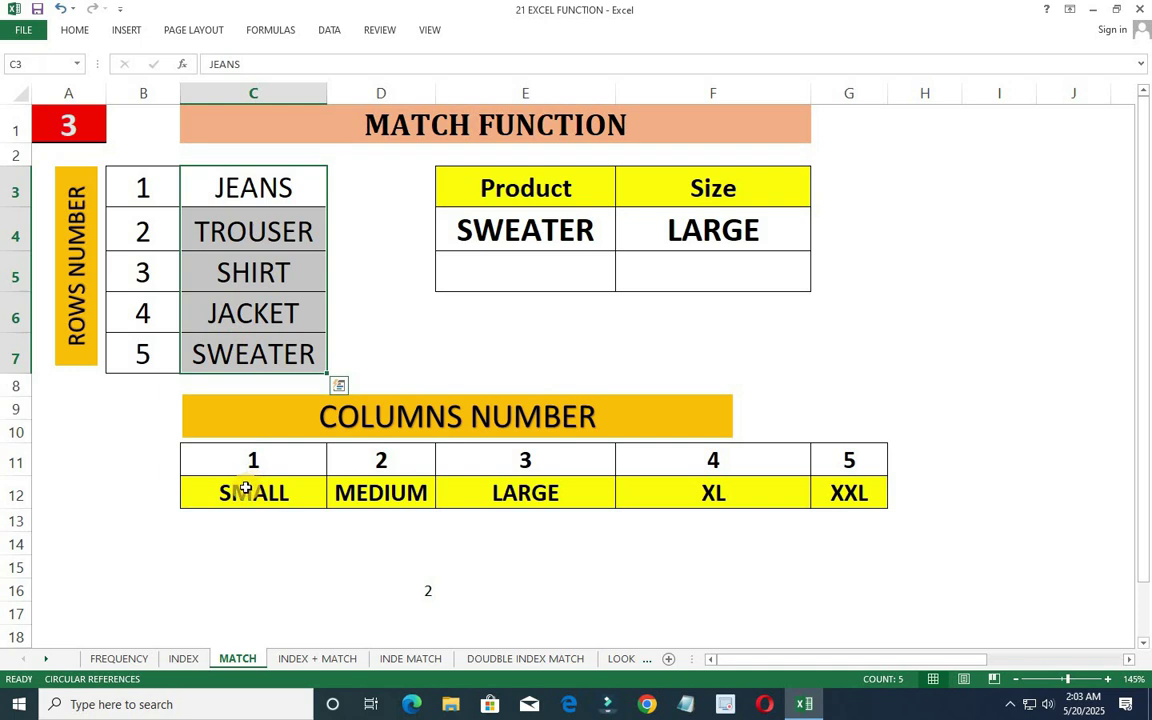
drag(239, 488, 819, 495)
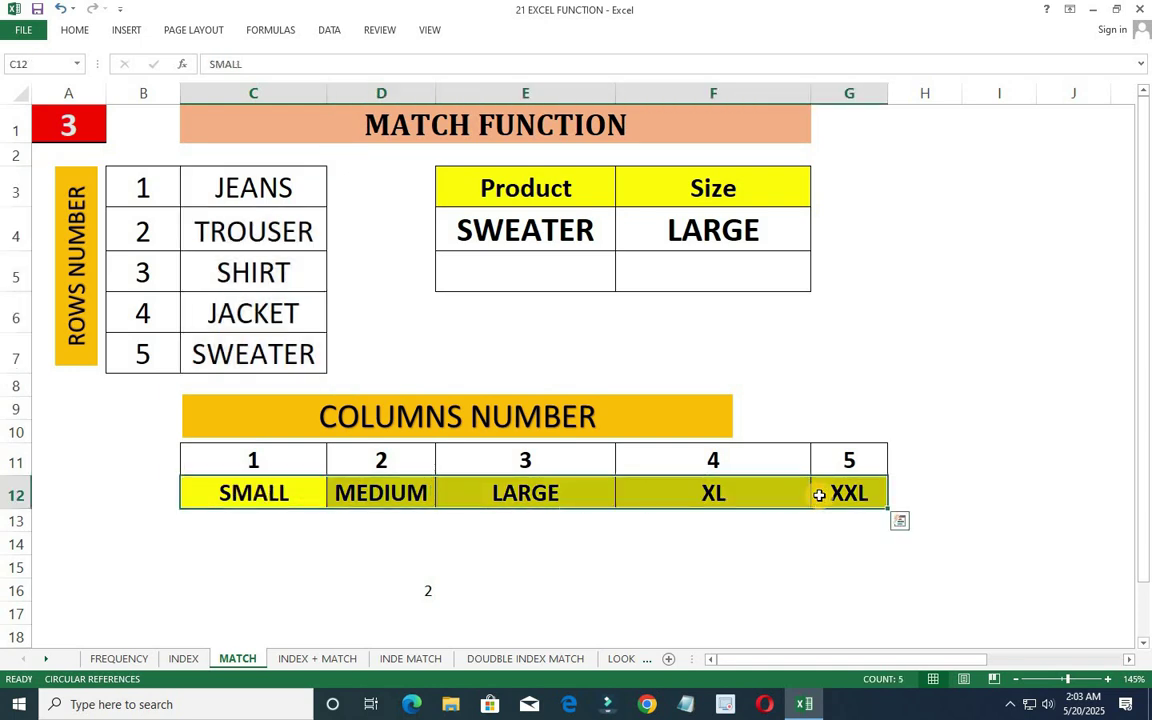
click(541, 273)
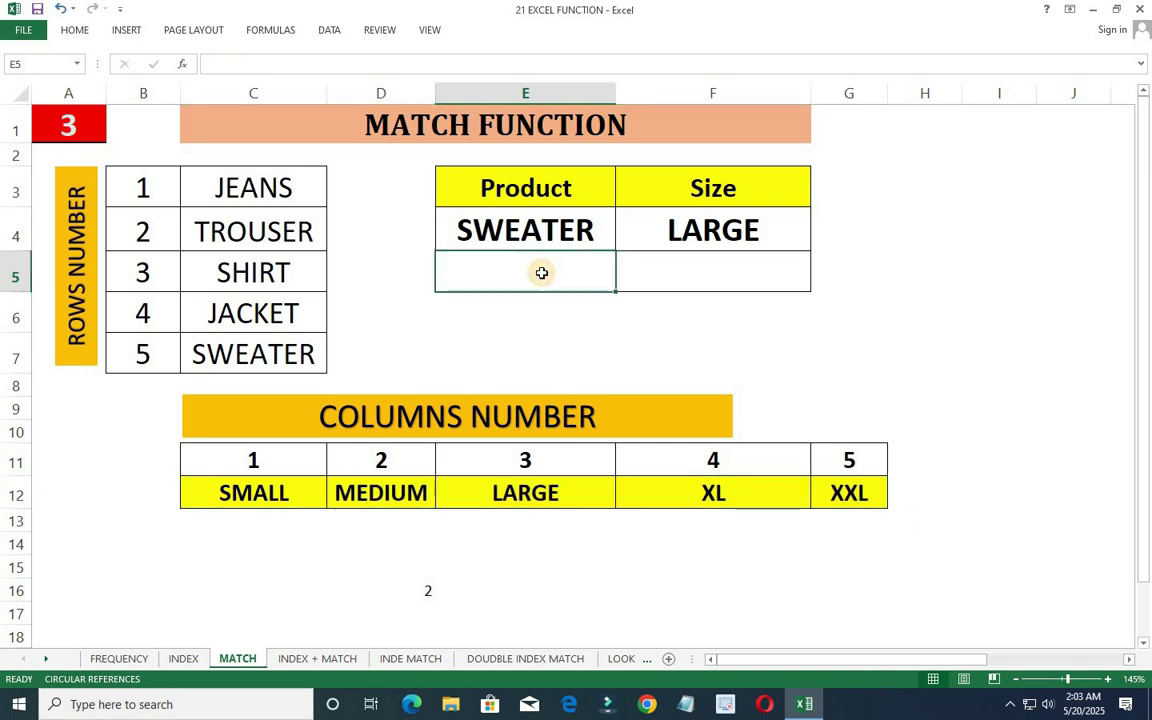
drag(285, 188, 285, 338)
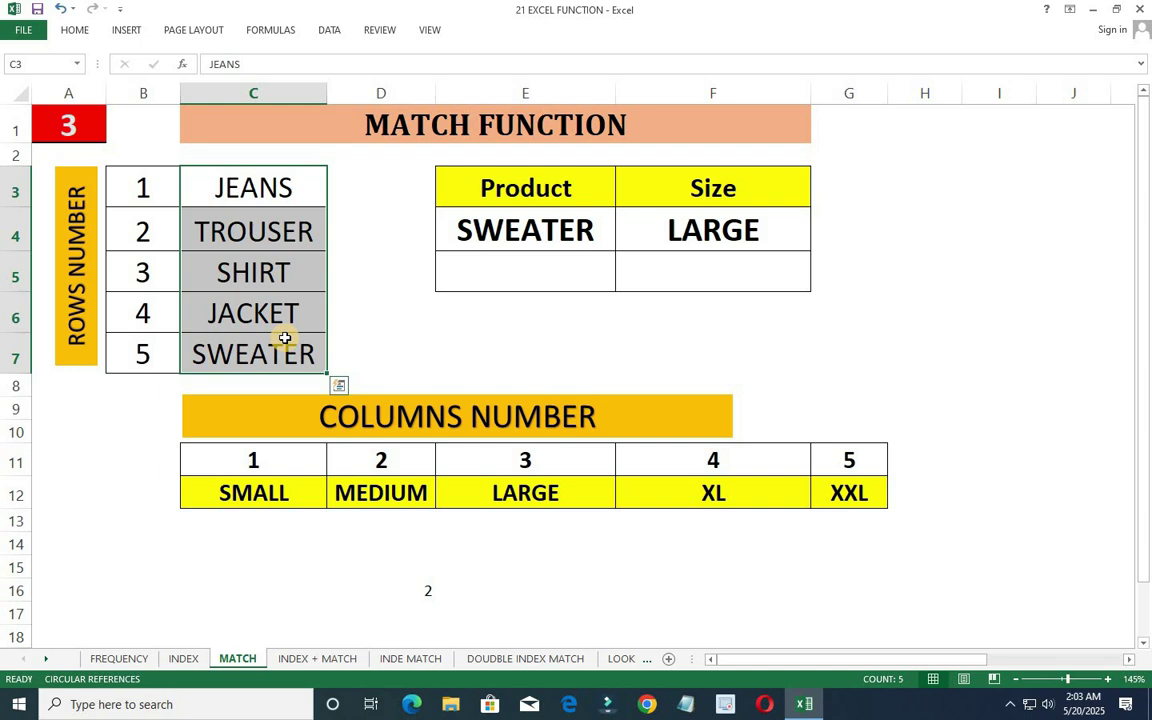
Enter =MATCH(E4,C3:C7,0) in E5 to find the SWEATER position in the product list.
click(512, 273)
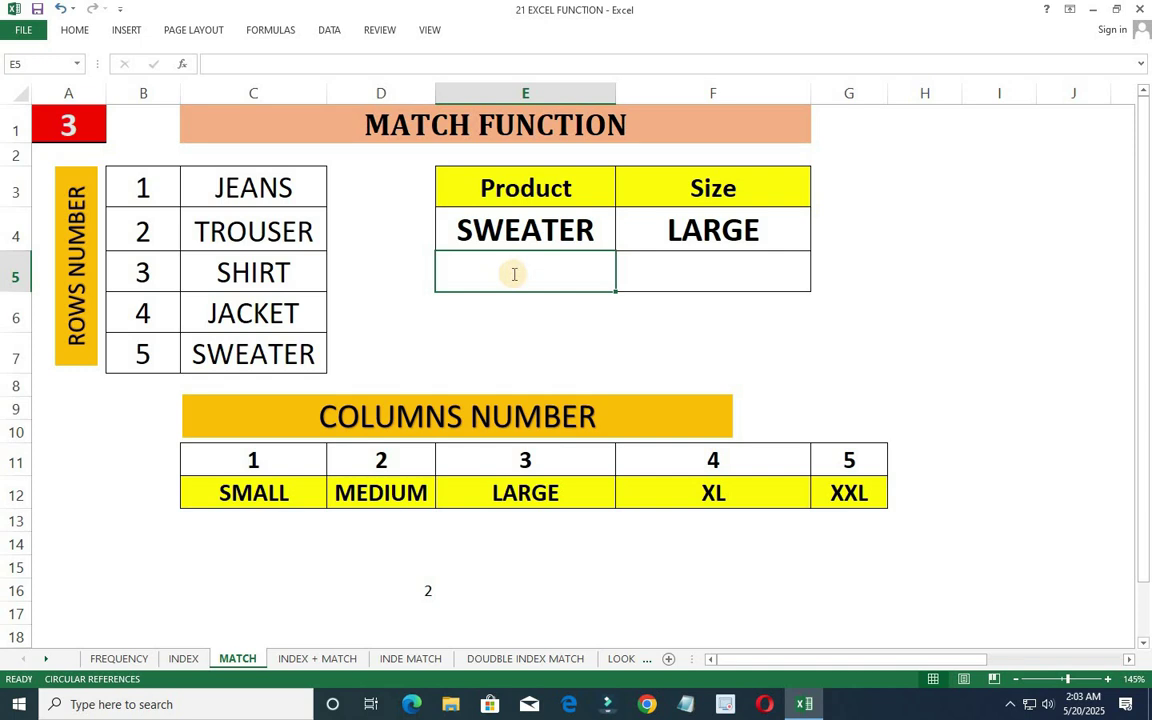
text(=mat)
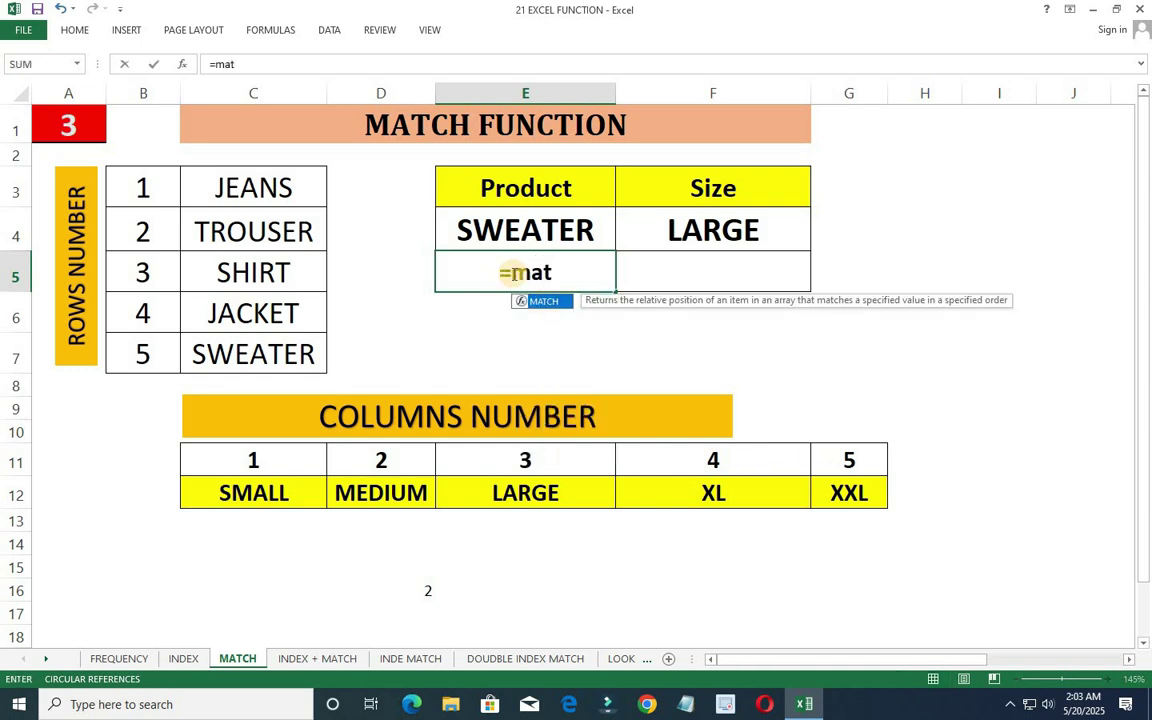
key(Tab)
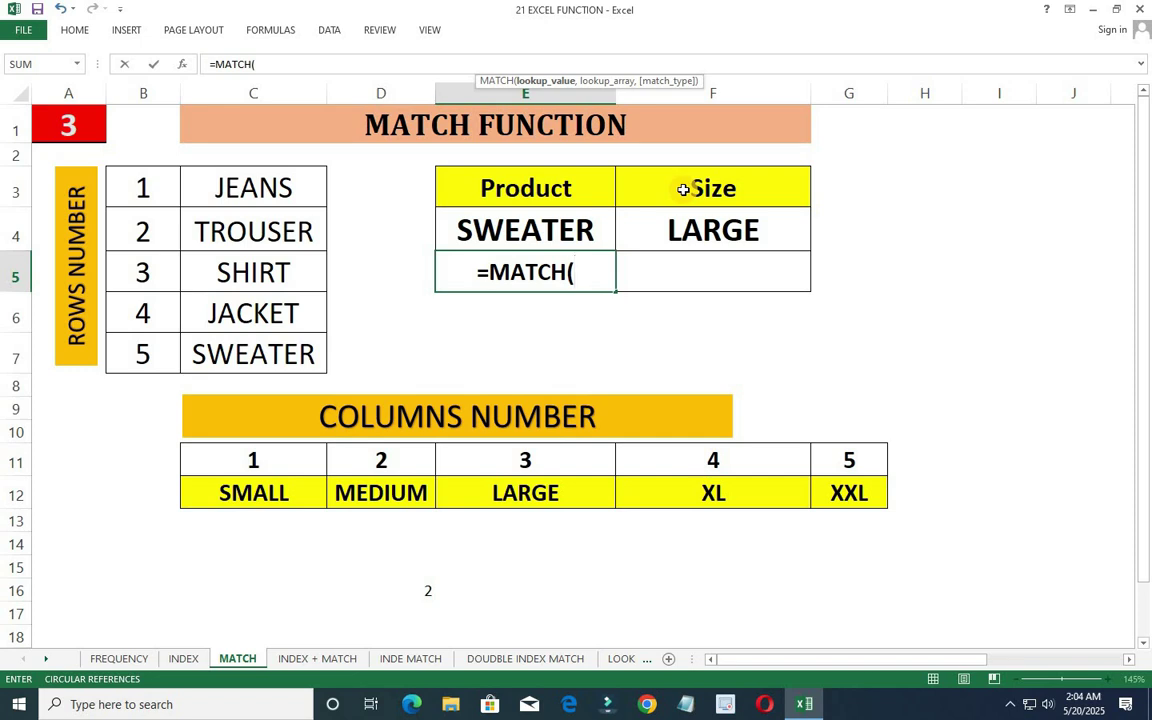
click(555, 232)
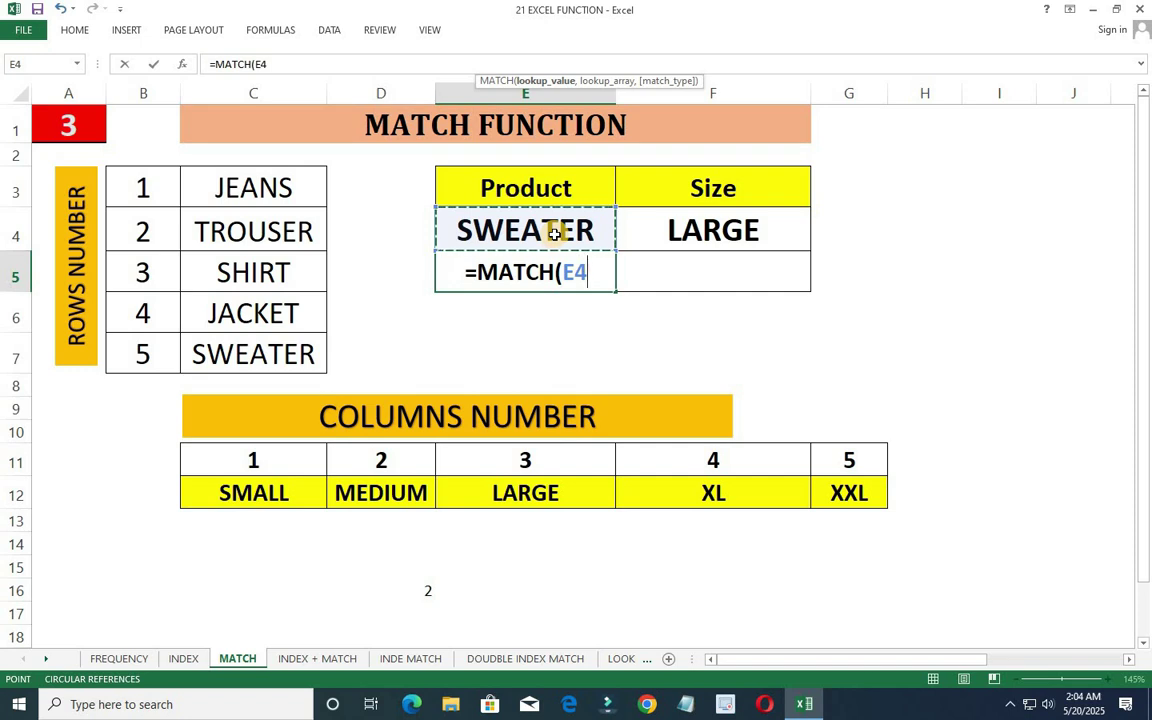
text(,)
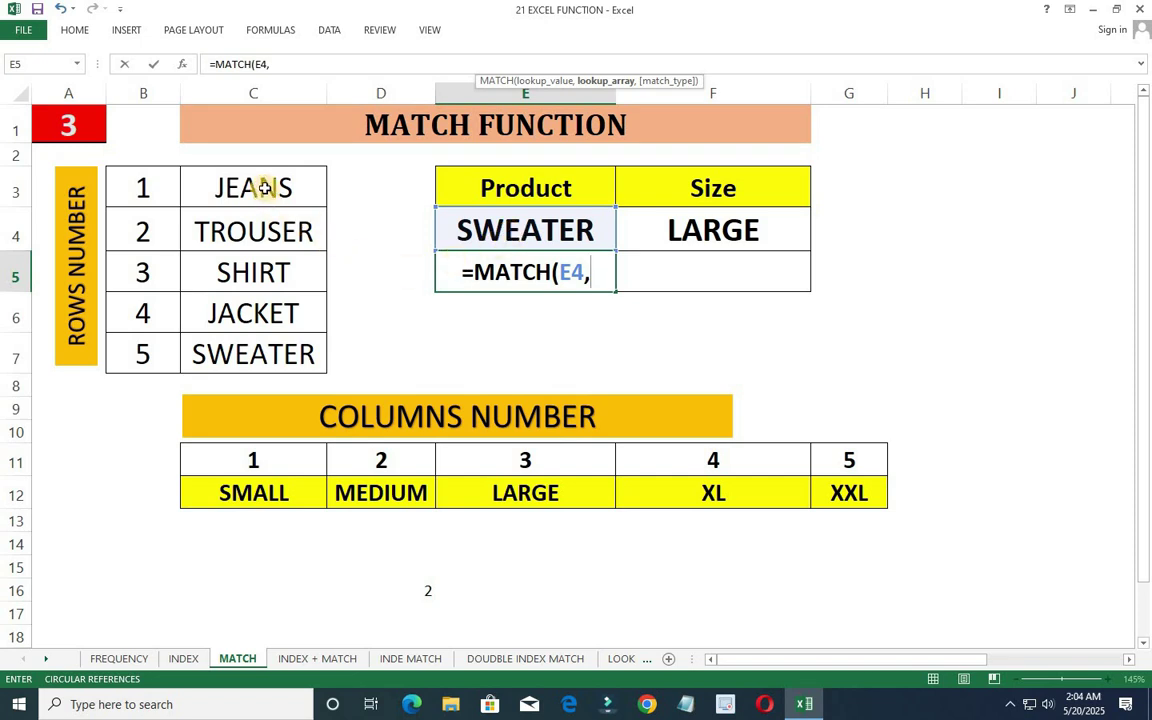
drag(265, 195, 265, 340)
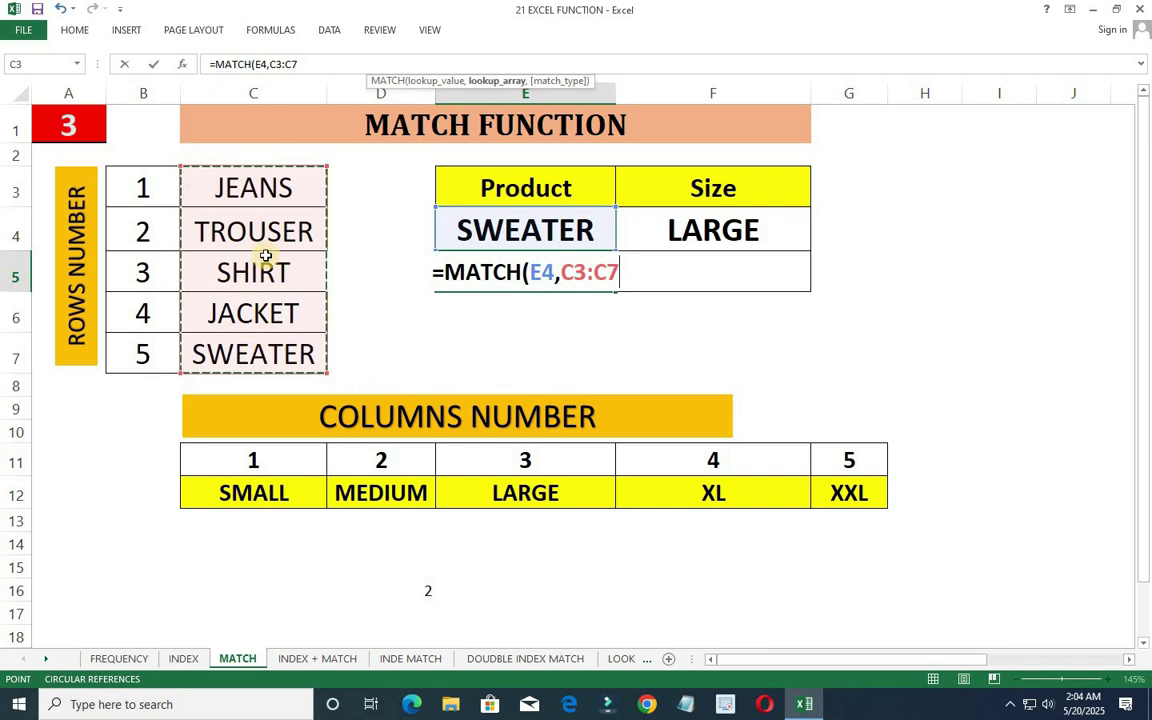
text(,)
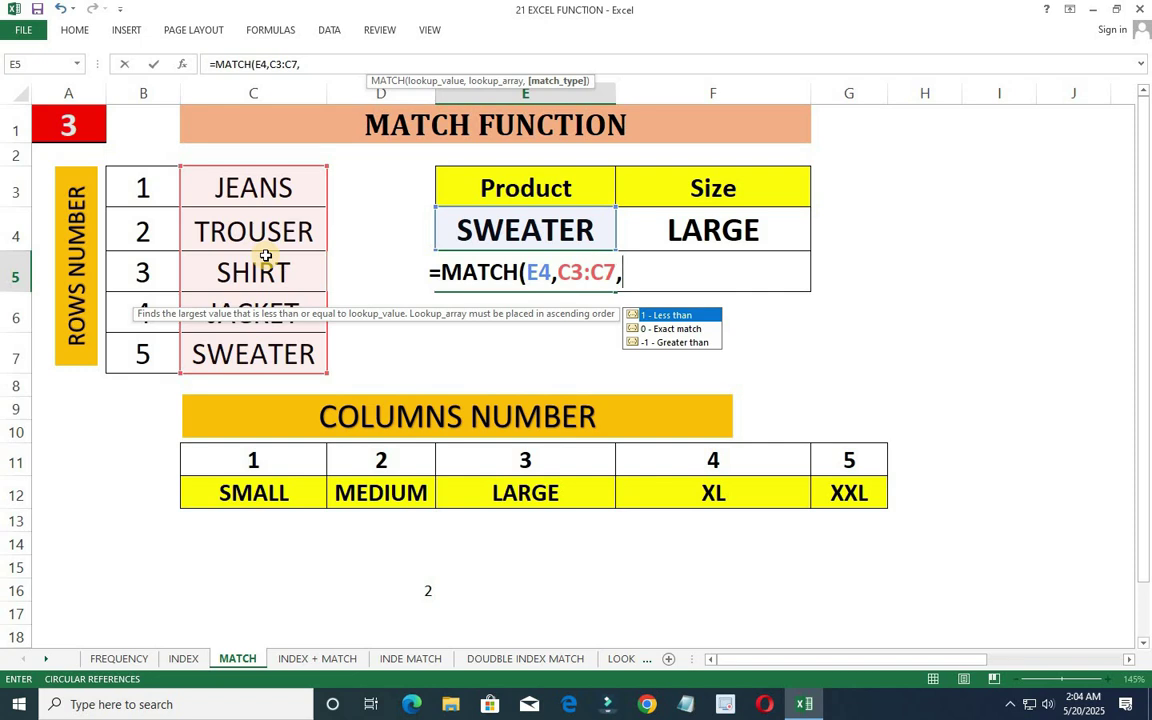
text(0)
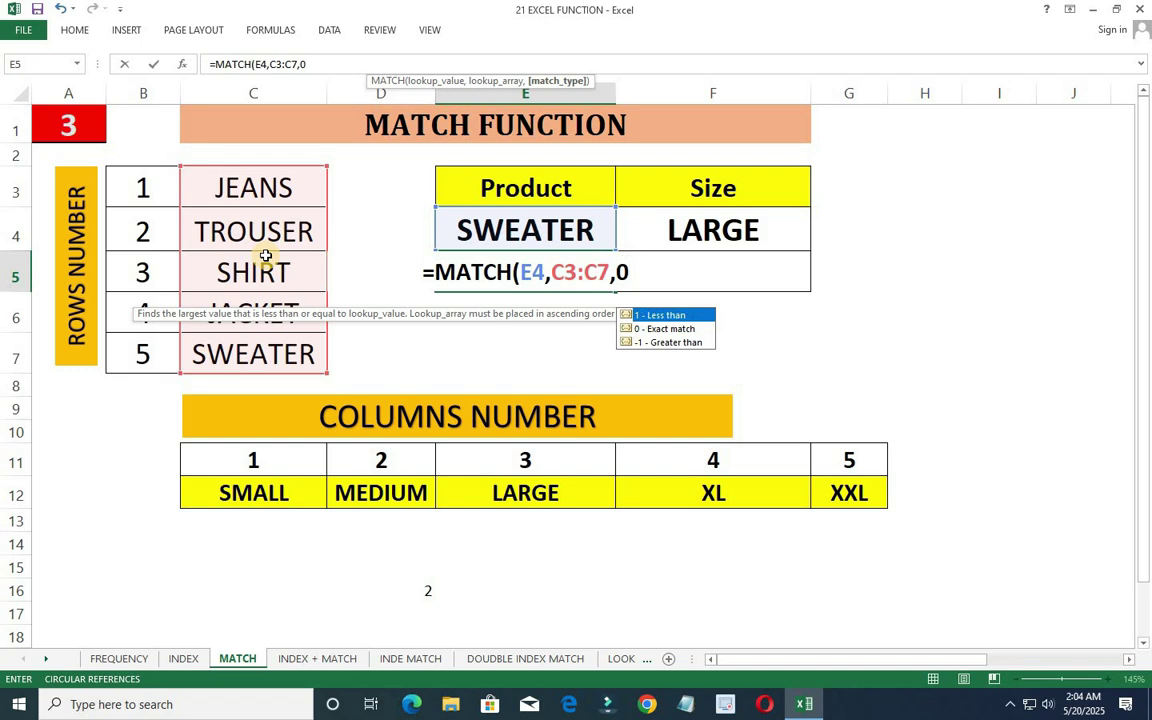
text())
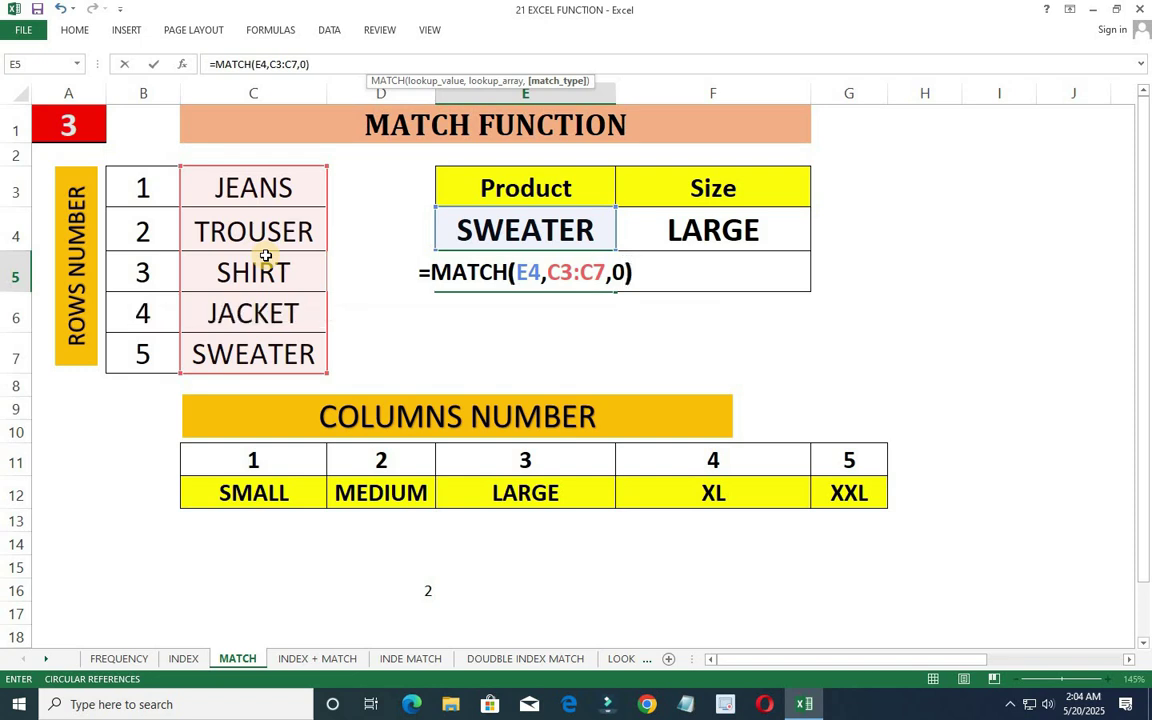
key(Return)
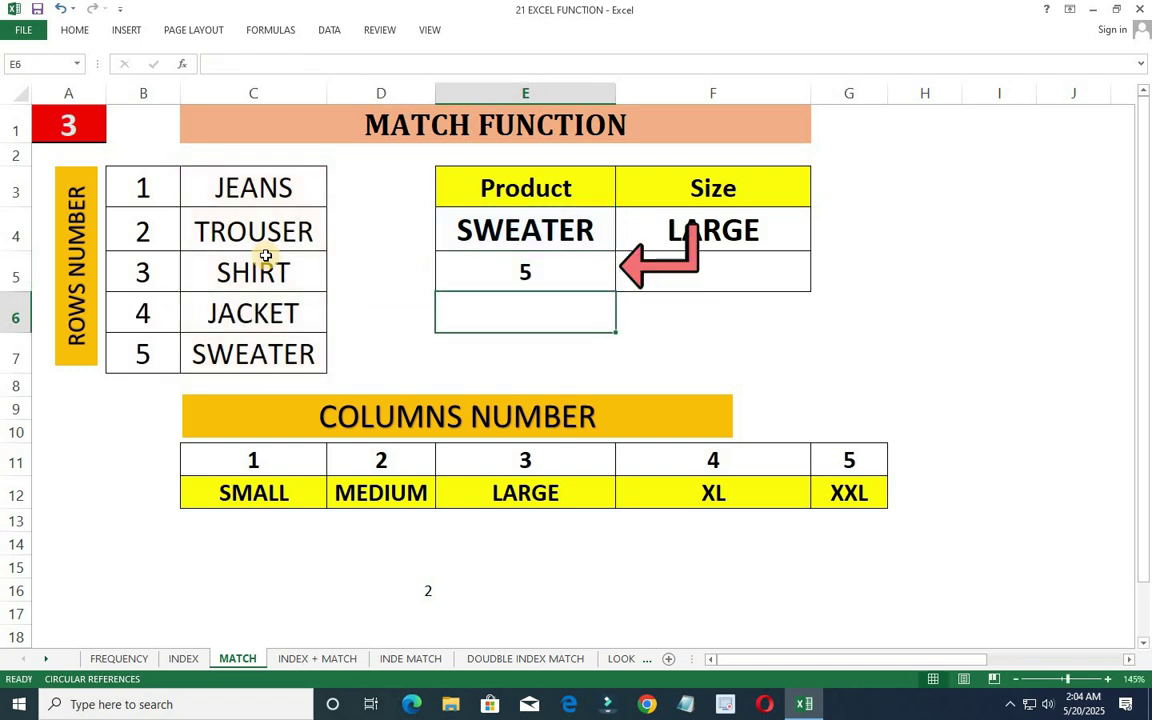
Count down the product list from JEANS to SWEATER and compare its row number with the MATCH result in E5.
click(259, 197)
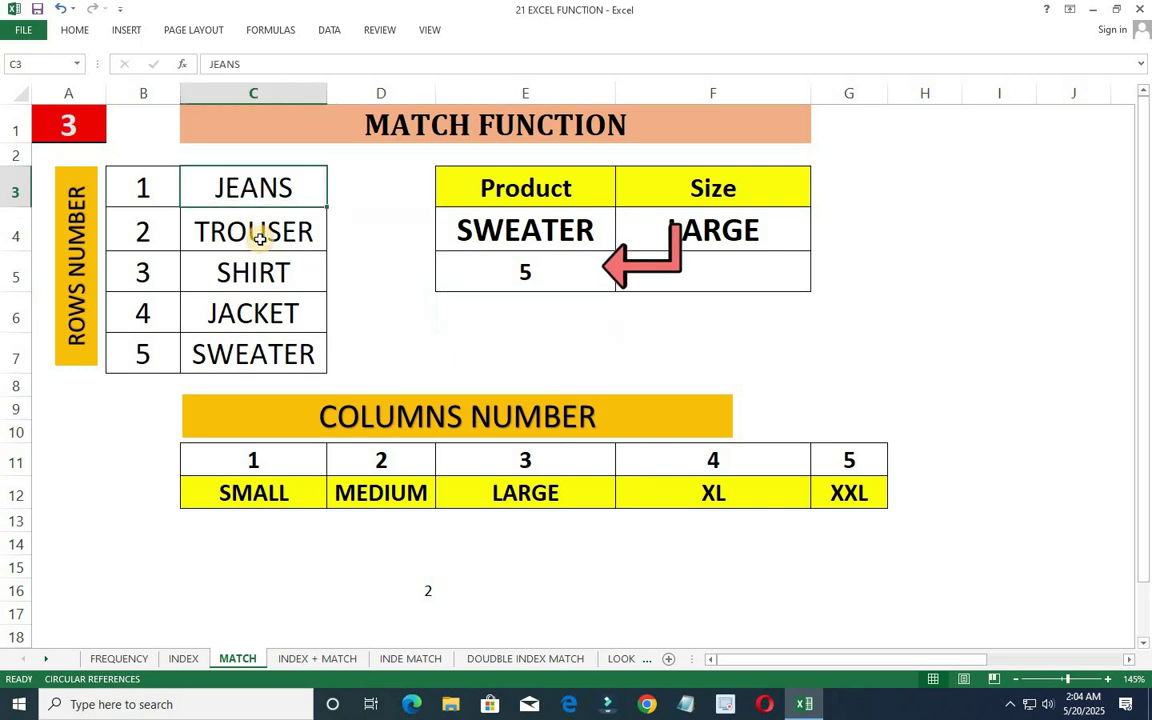
click(257, 231)
click(257, 271)
click(257, 312)
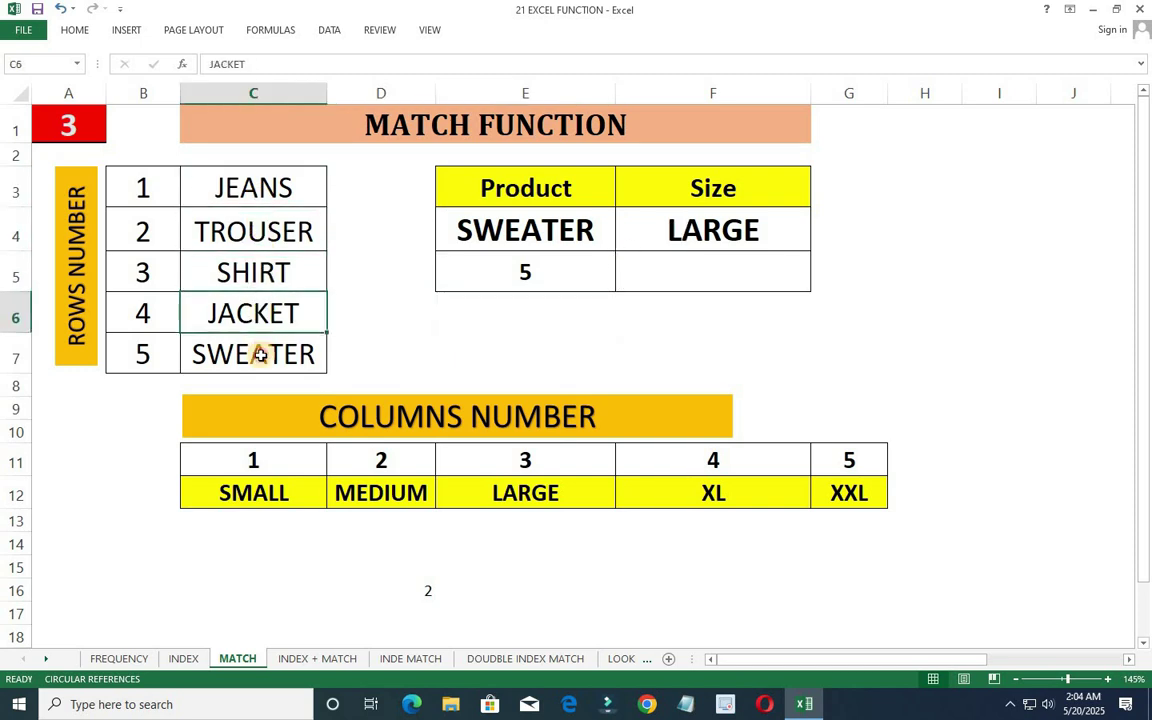
click(258, 354)
drag(154, 360, 250, 363)
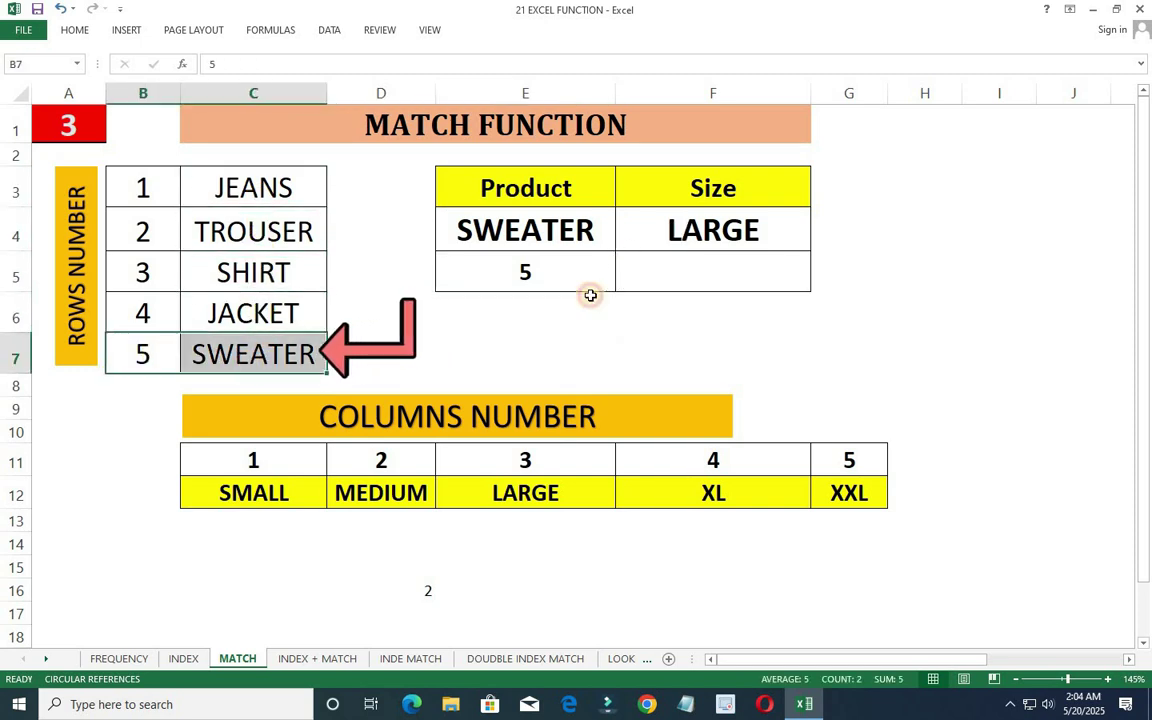
click(548, 262)
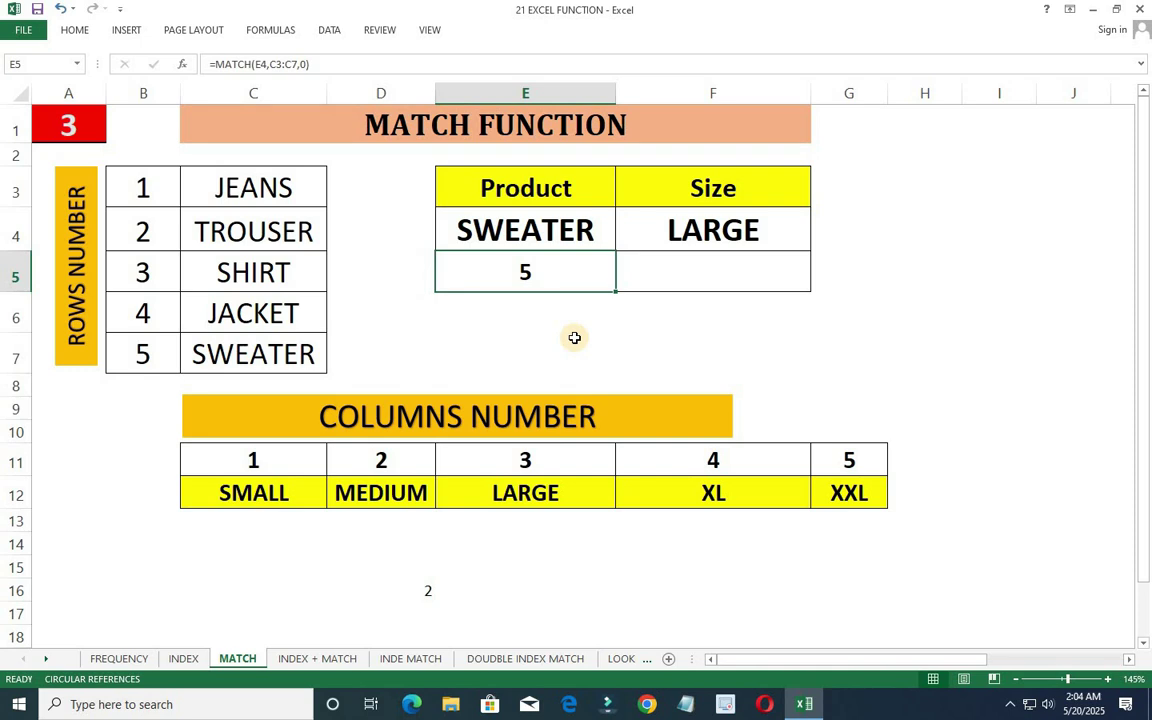
Enter =MATCH(F4,C12:G12,0) in F5 and compare the result with the column number above LARGE.
click(676, 268)
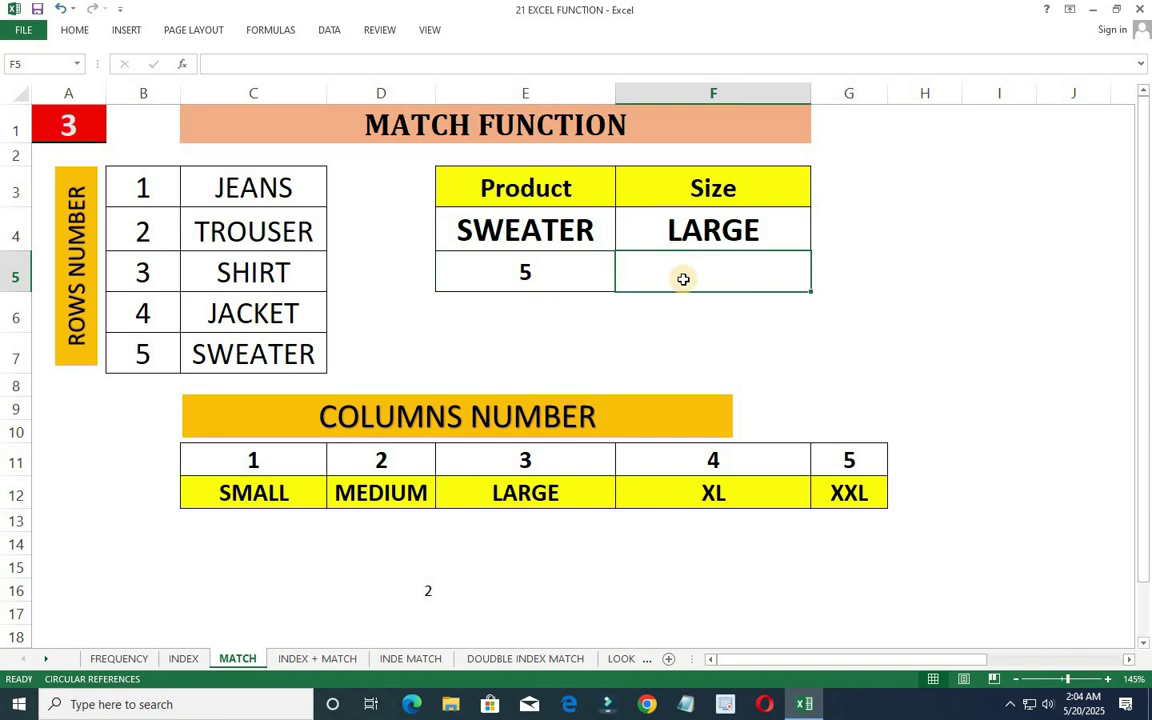
text(=)
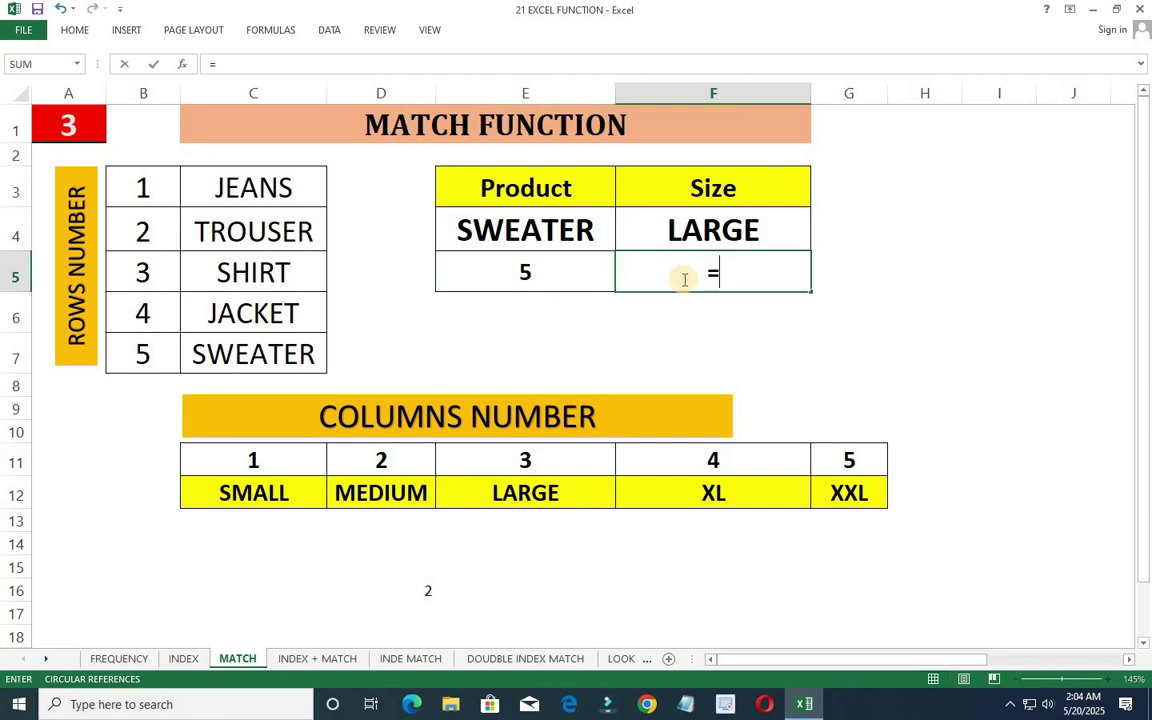
text(mat)
key(Tab)
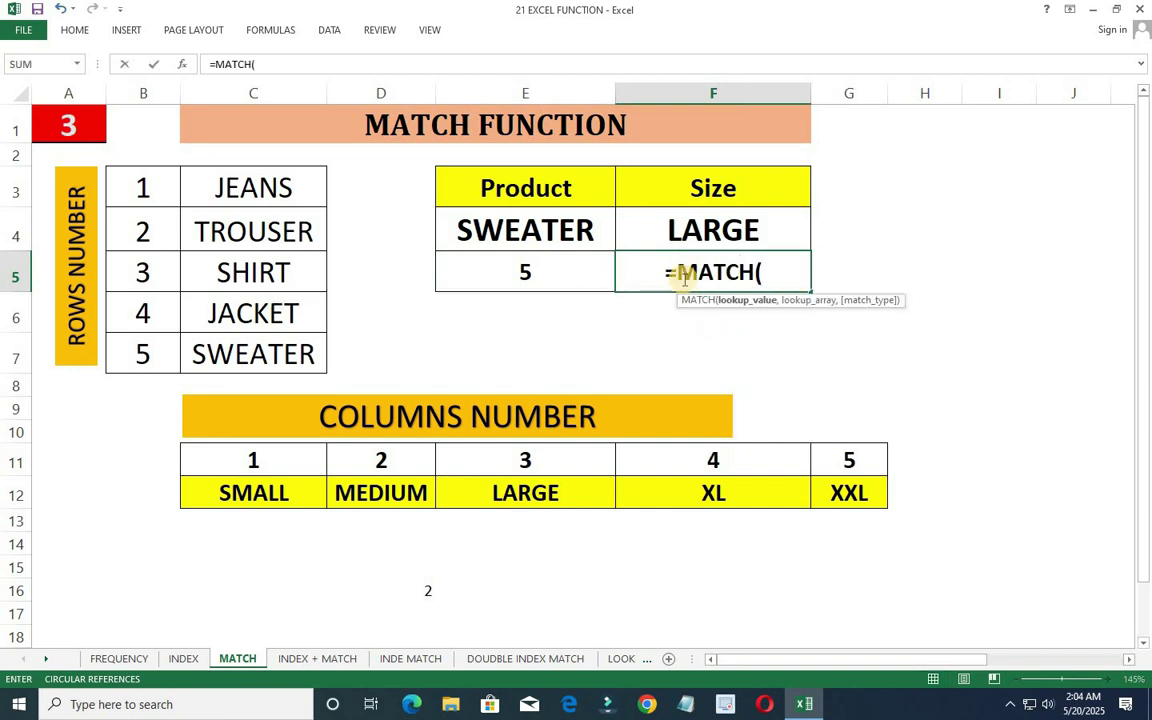
click(719, 225)
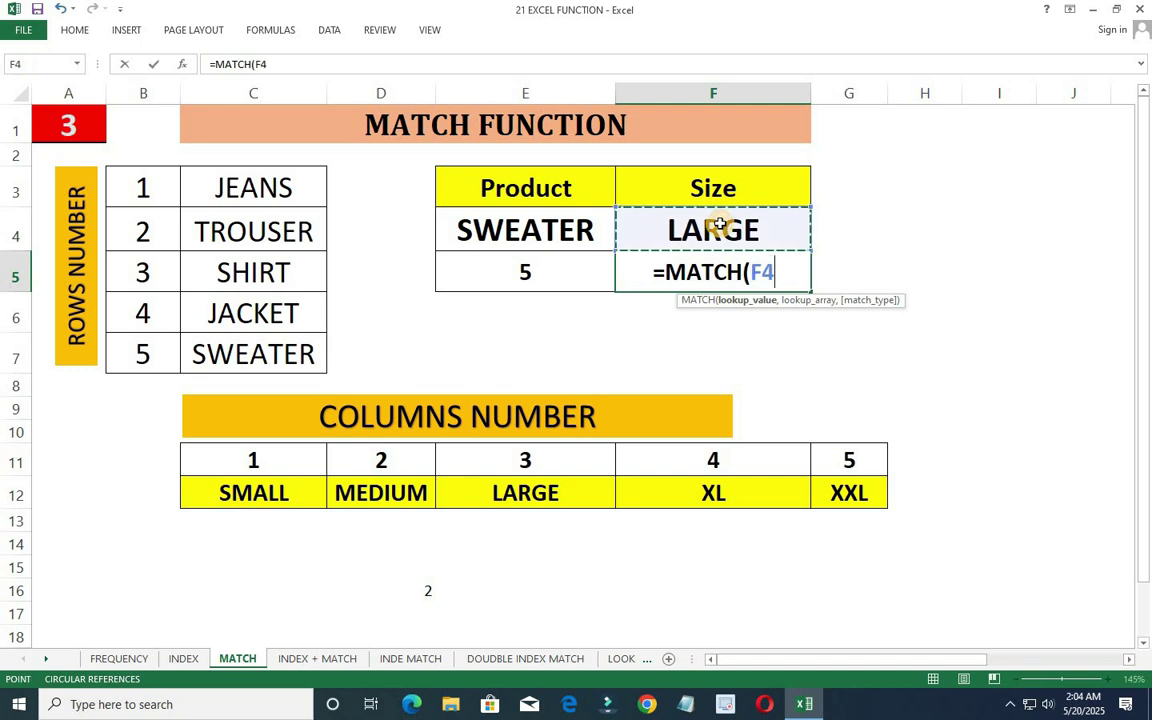
text(,)
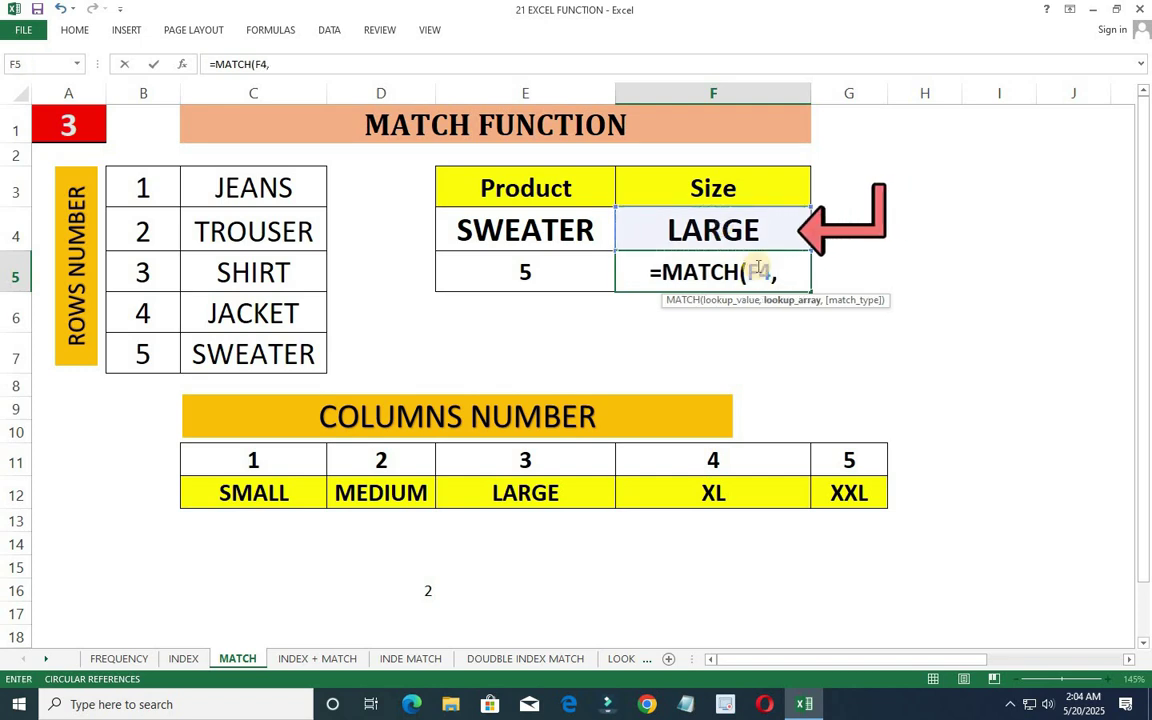
drag(253, 495, 868, 497)
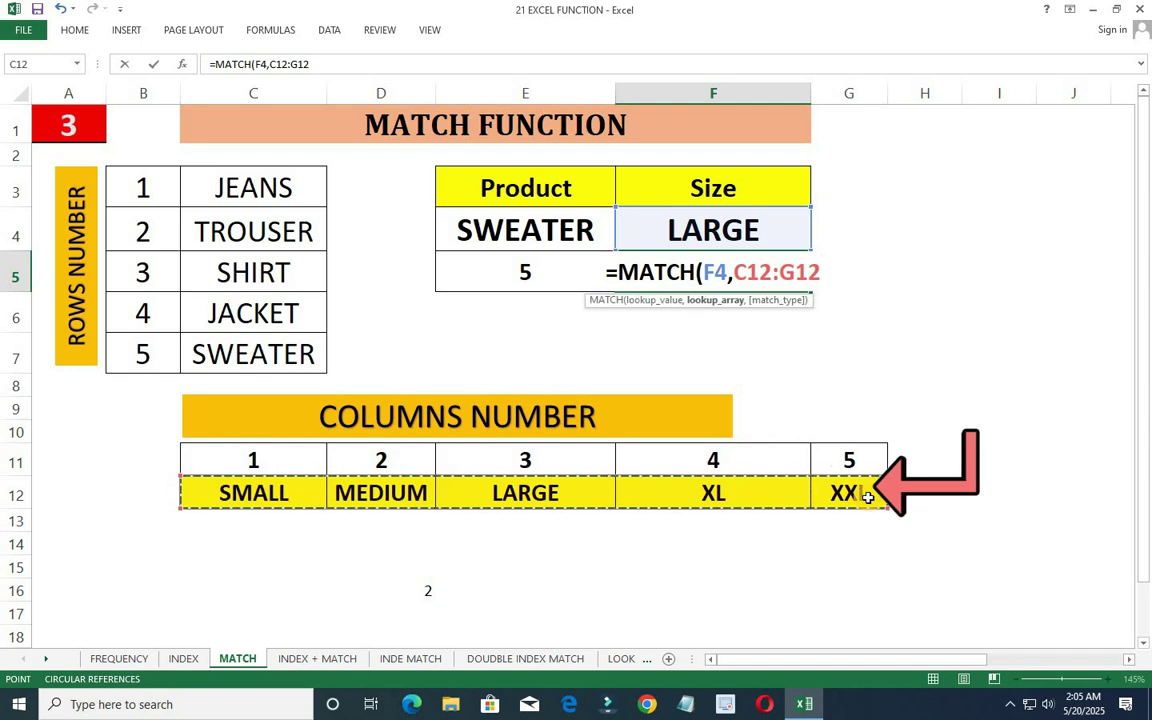
text(,)
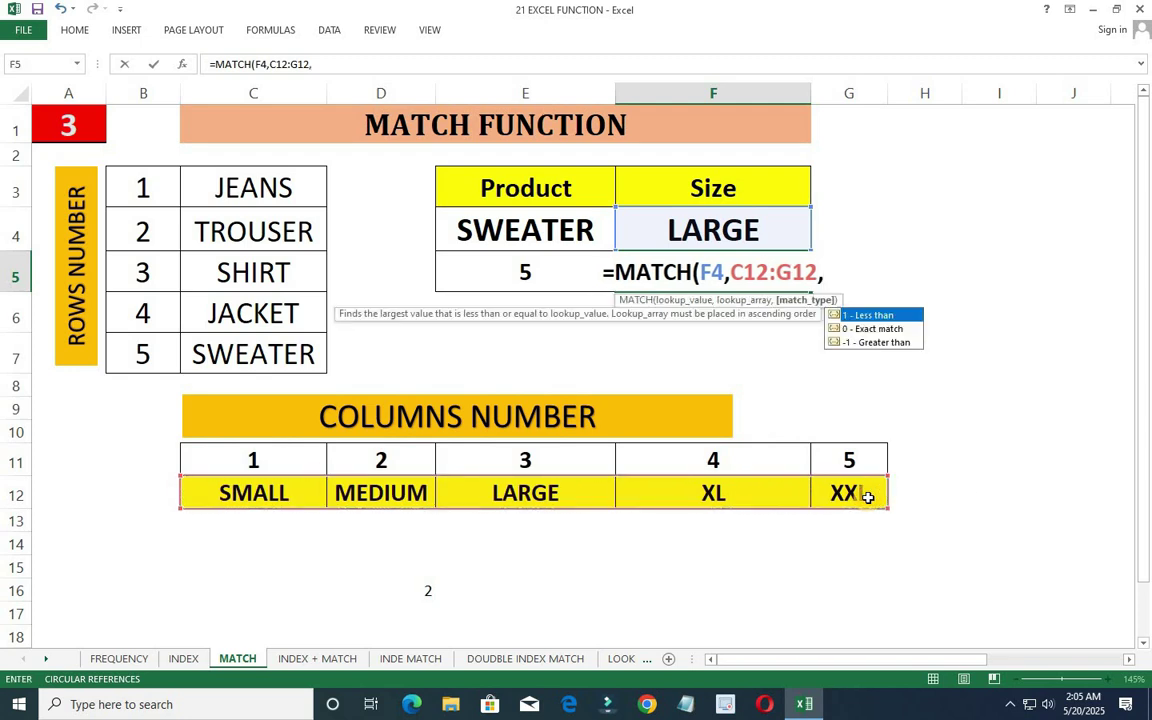
text(0)
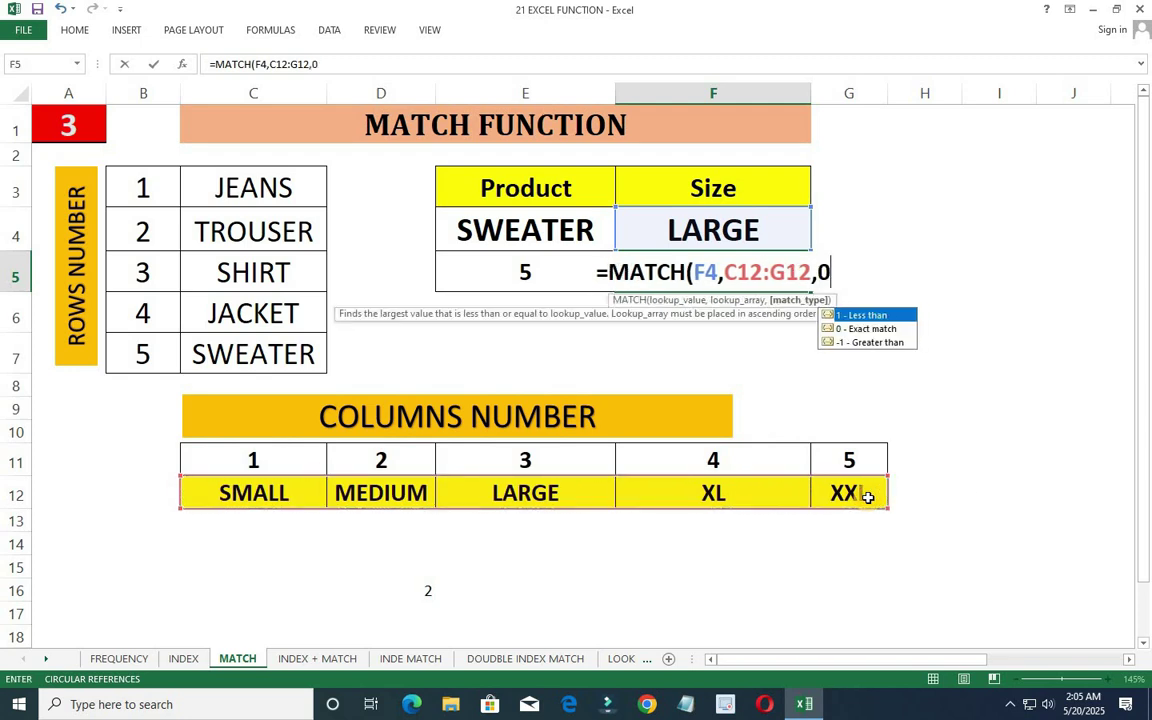
text())
key(Return)
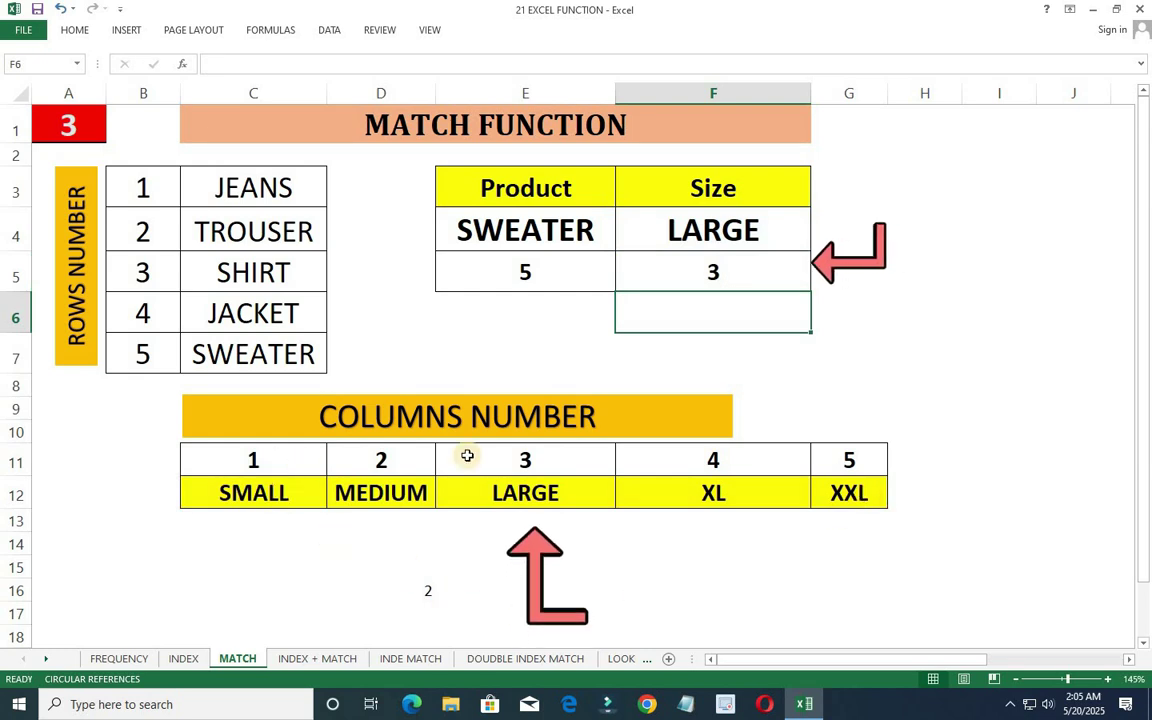
drag(539, 451, 539, 489)
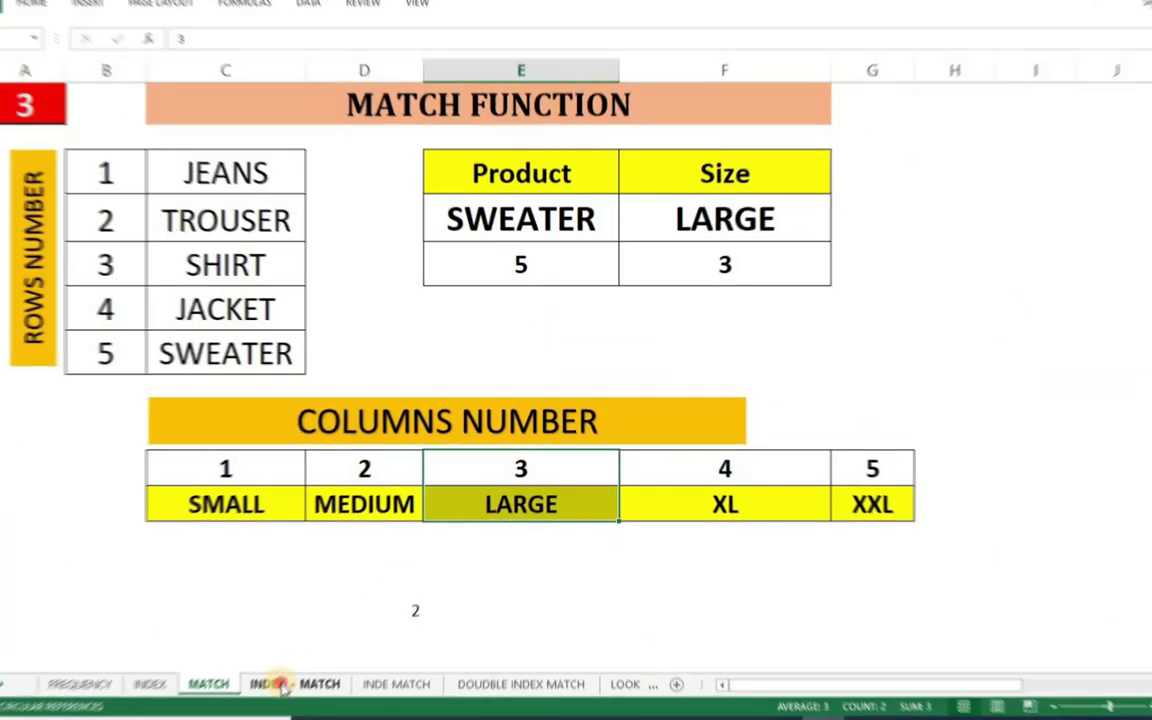
Open the INDEX + MATCH sheet and start an INDEX formula in the QUANTITY cell D11 with B3:G8 as the array.
click(300, 658)
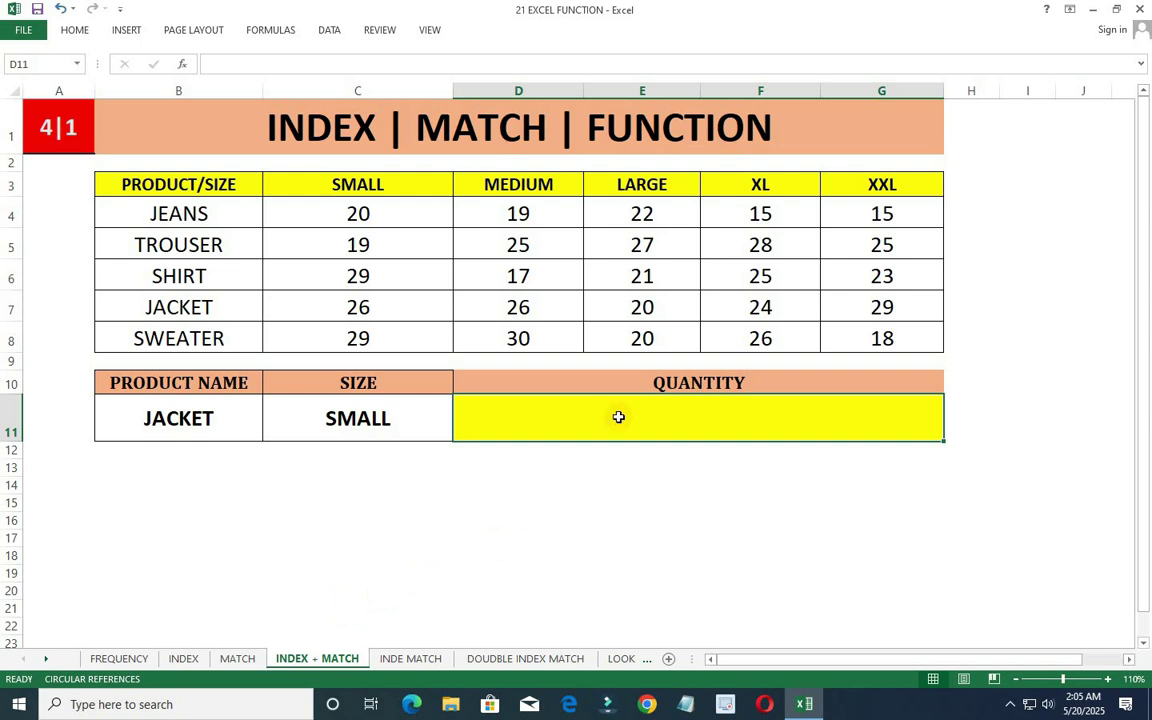
text(=inde)
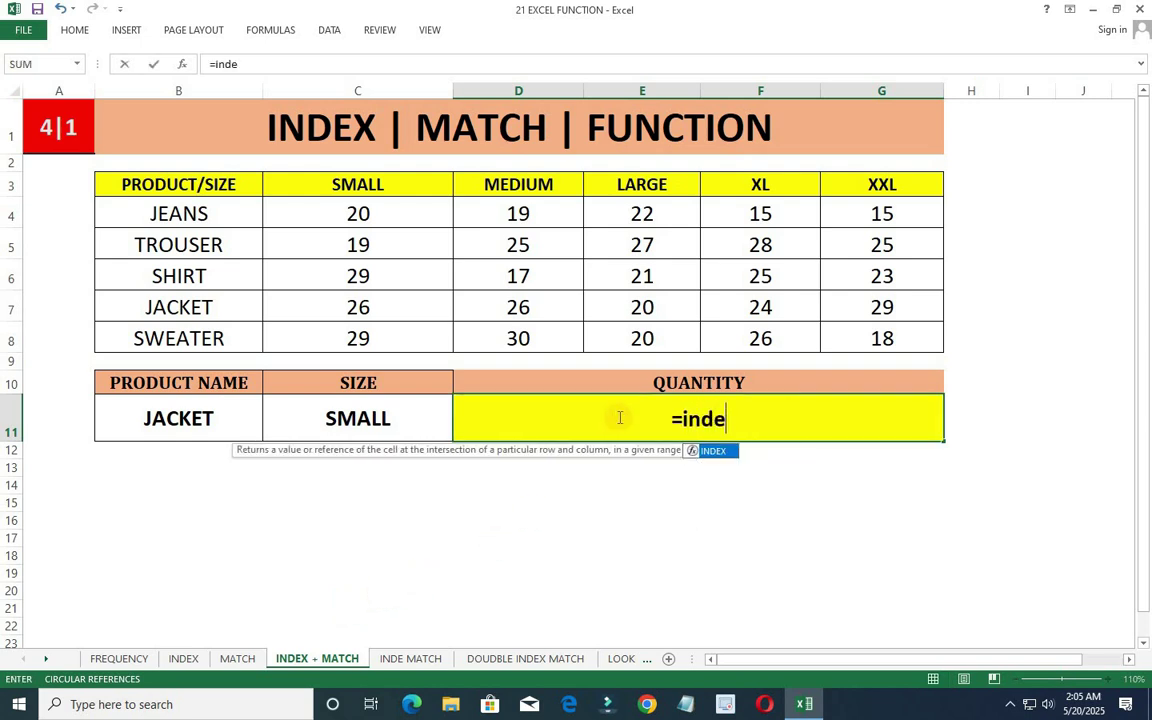
key(Tab)
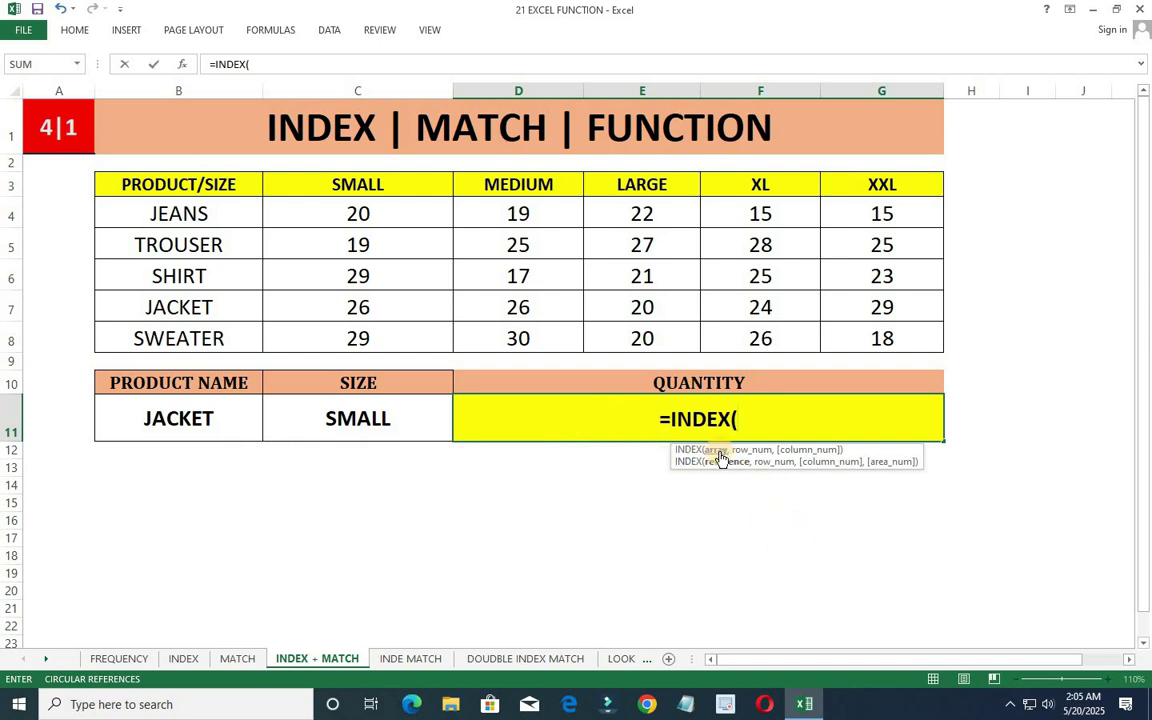
click(196, 185)
drag(742, 290, 906, 333)
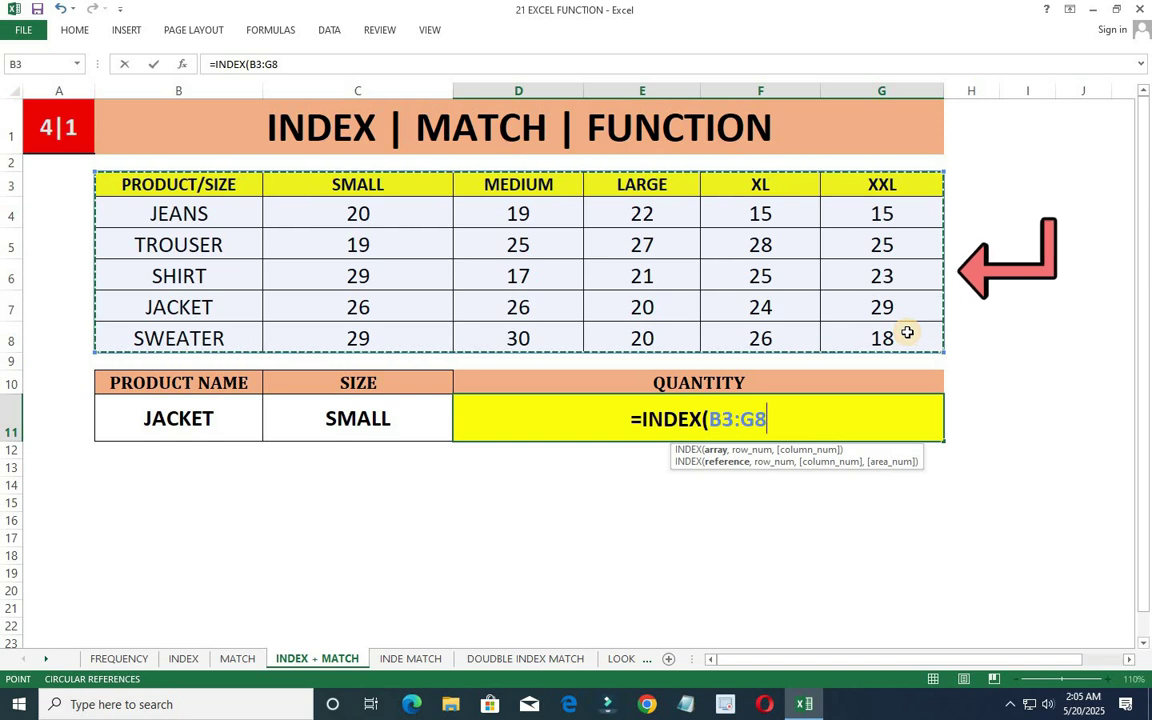
text(,)
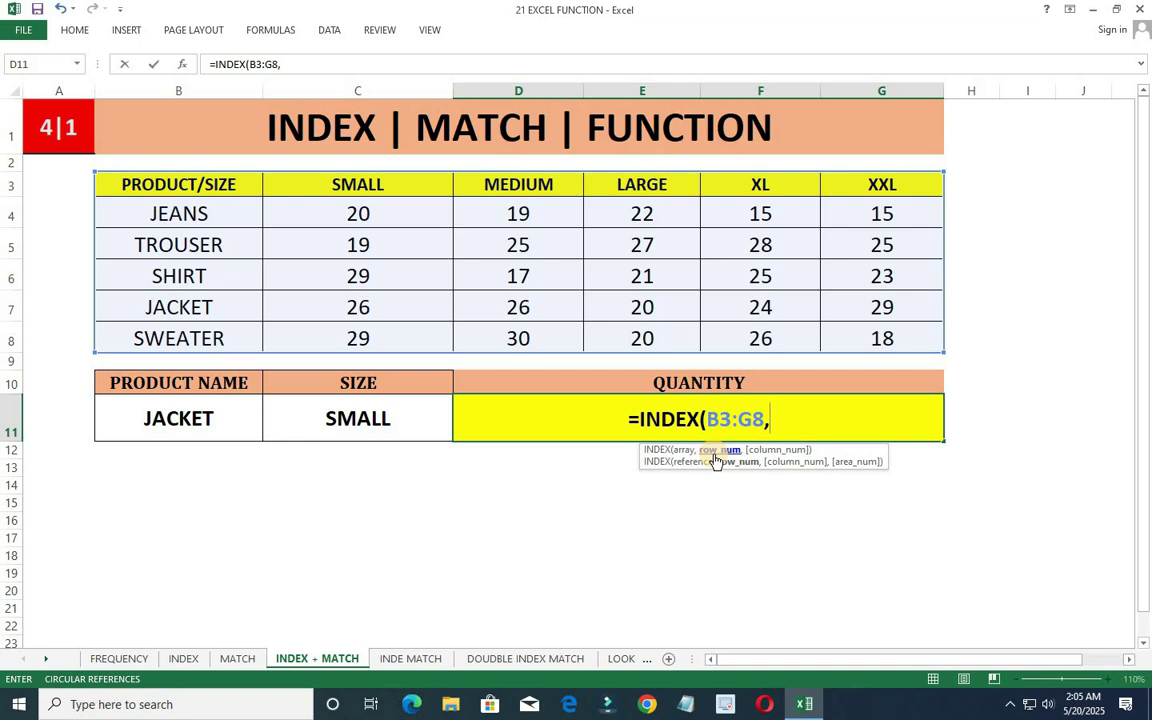
Add MATCH(B11,B3:B8,0) as the row number argument of the INDEX formula in D11.
text(ma)
key(Tab)
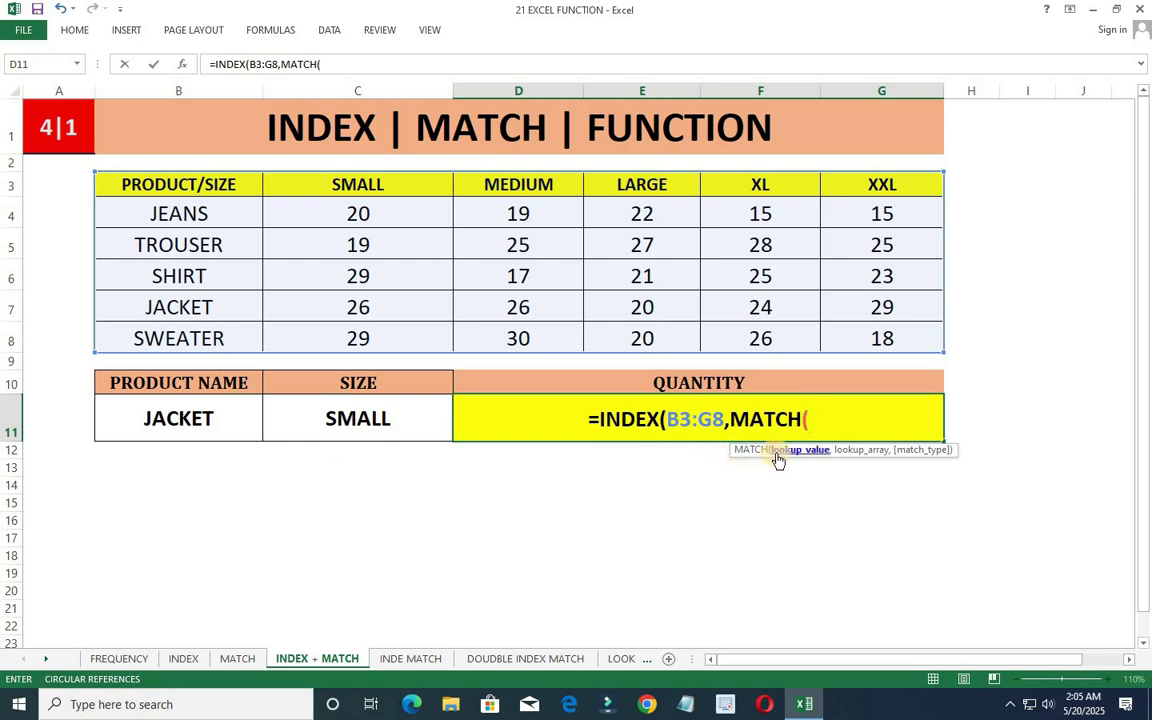
click(147, 418)
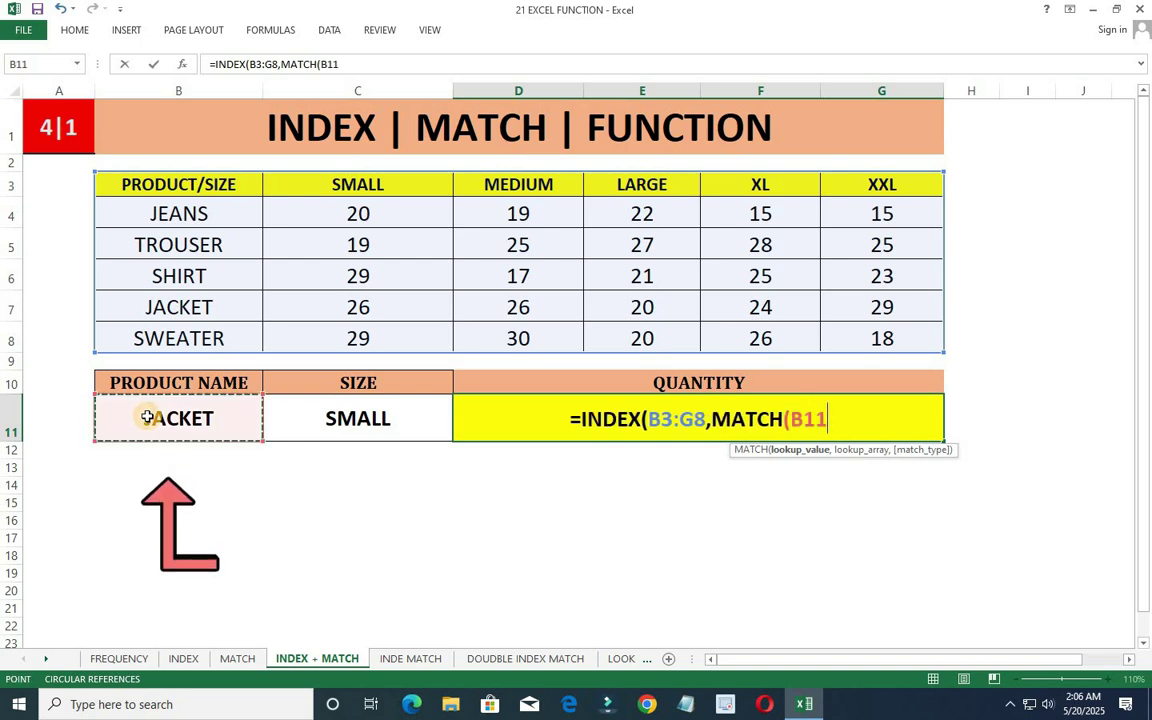
text(,)
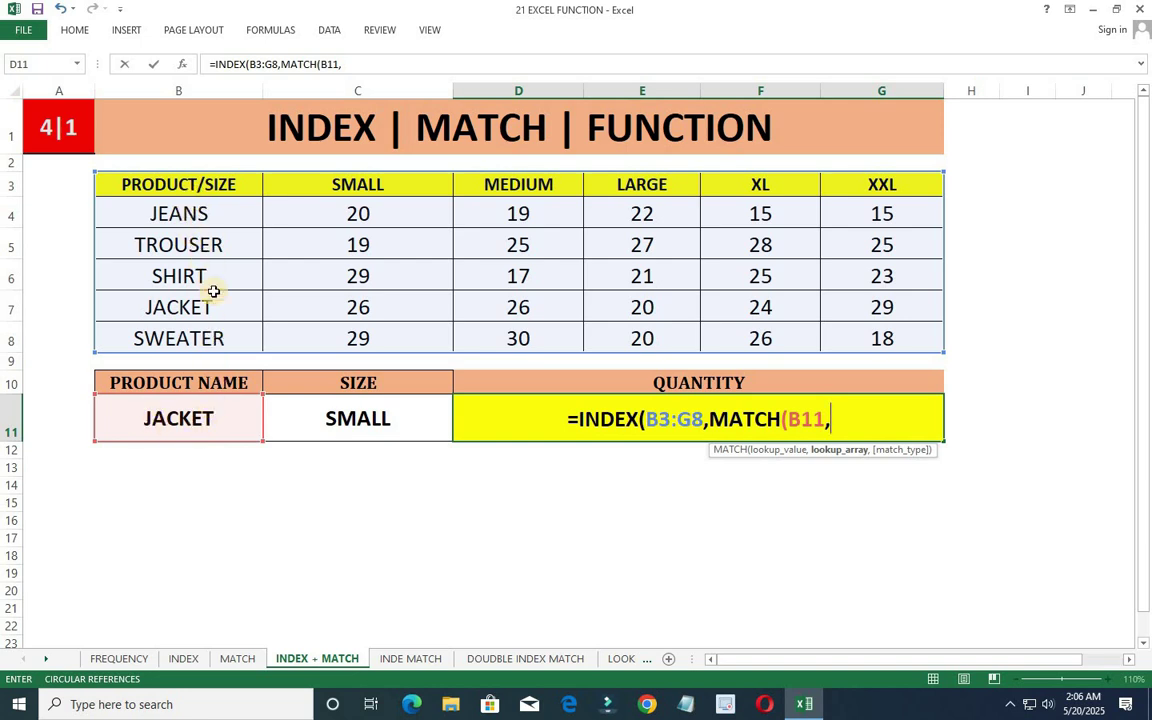
drag(205, 185, 200, 338)
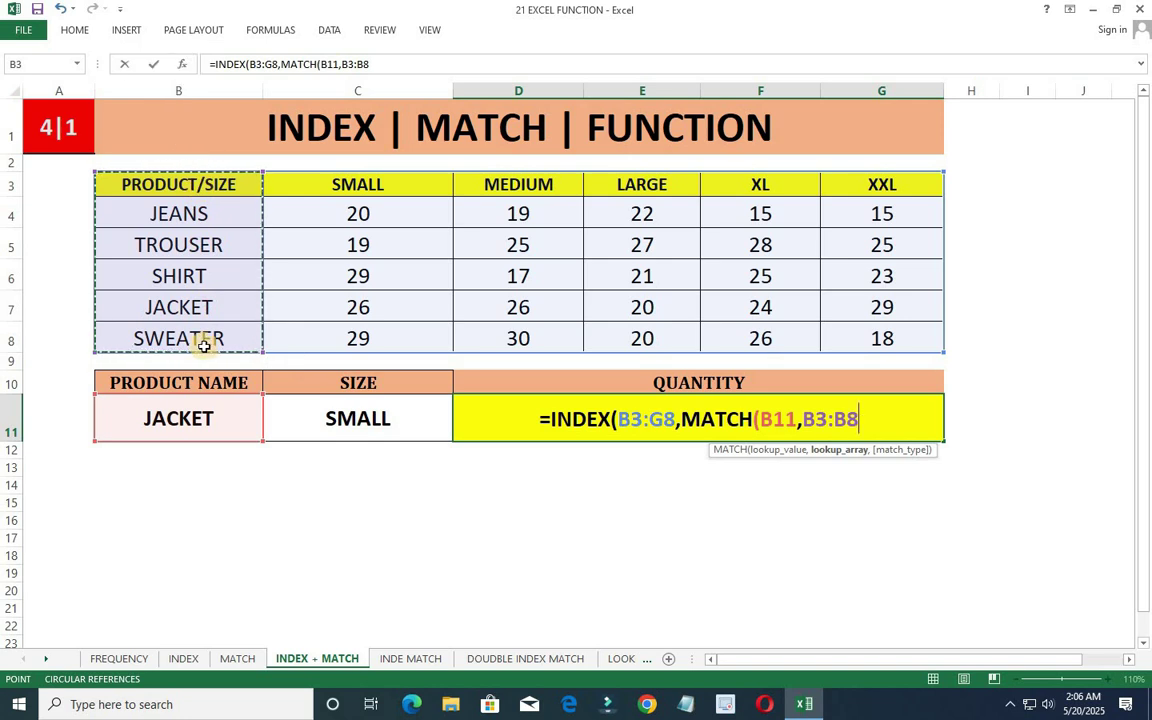
text(,0)
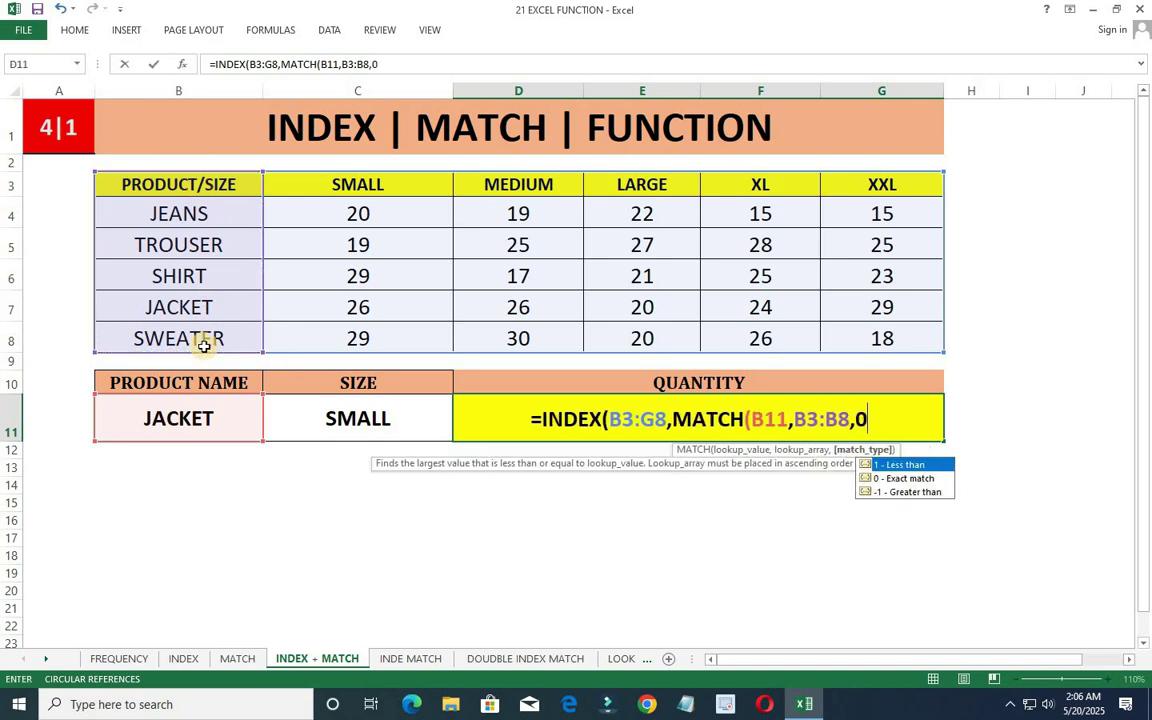
text())
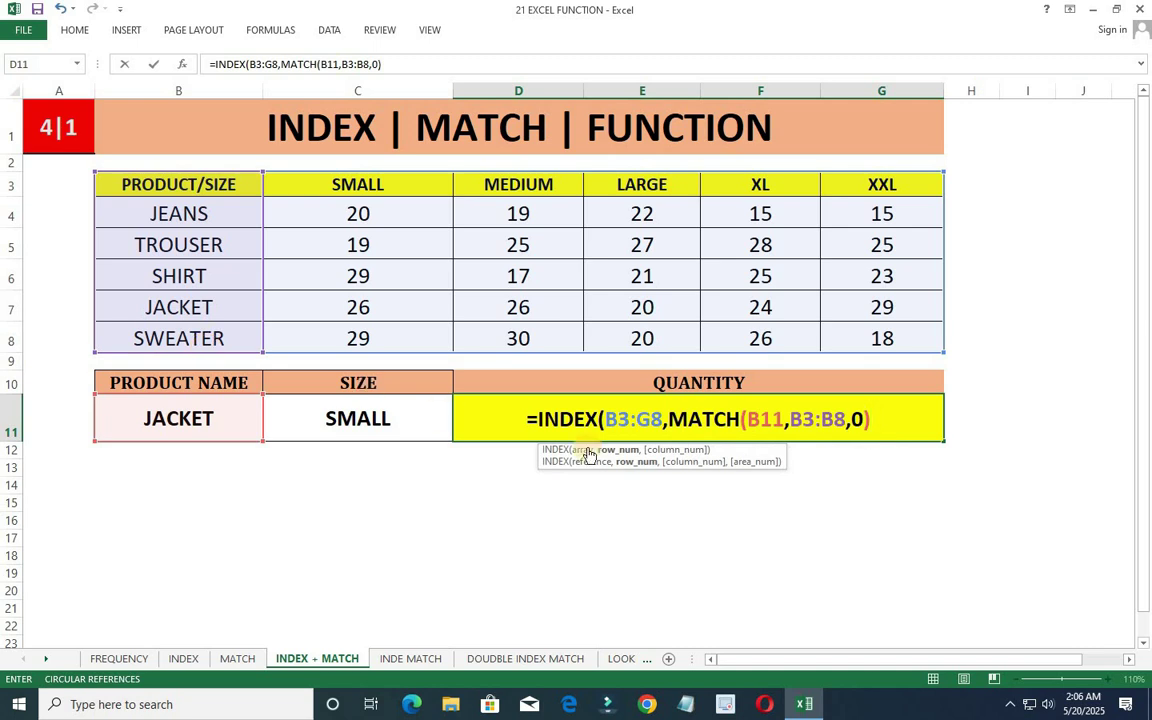
Add MATCH(C11,B3:G3,0) as the column number argument and close the INDEX formula in D11.
drag(670, 420, 854, 421)
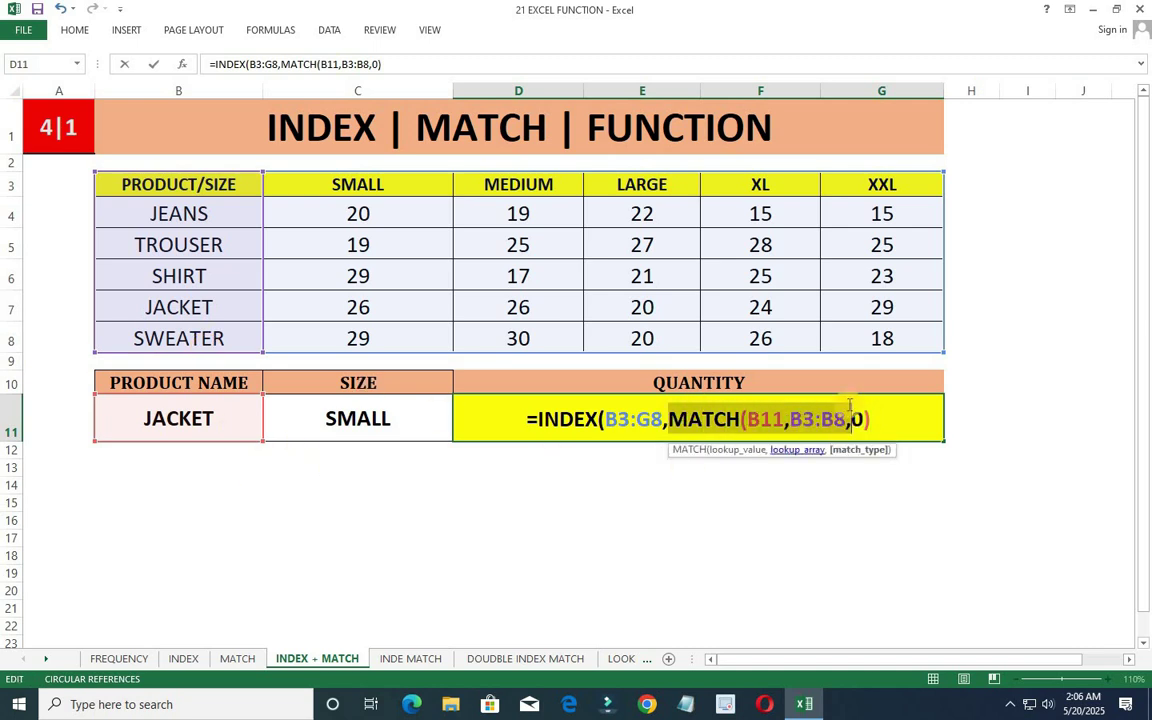
click(878, 416)
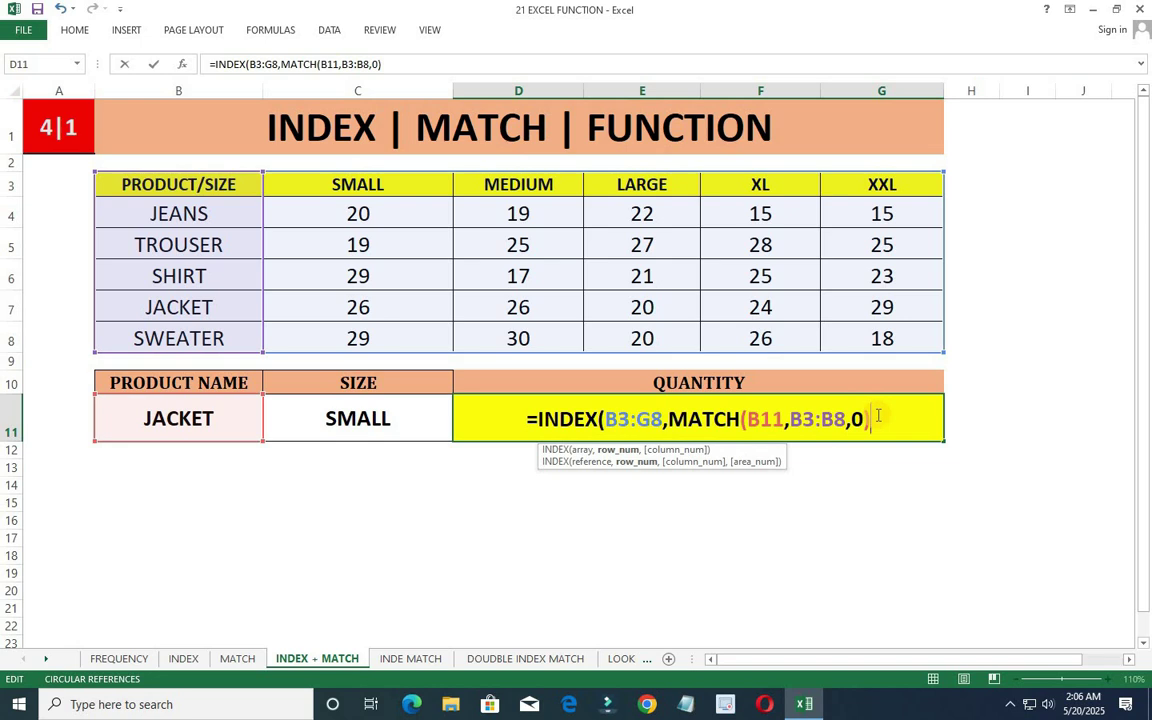
text(,)
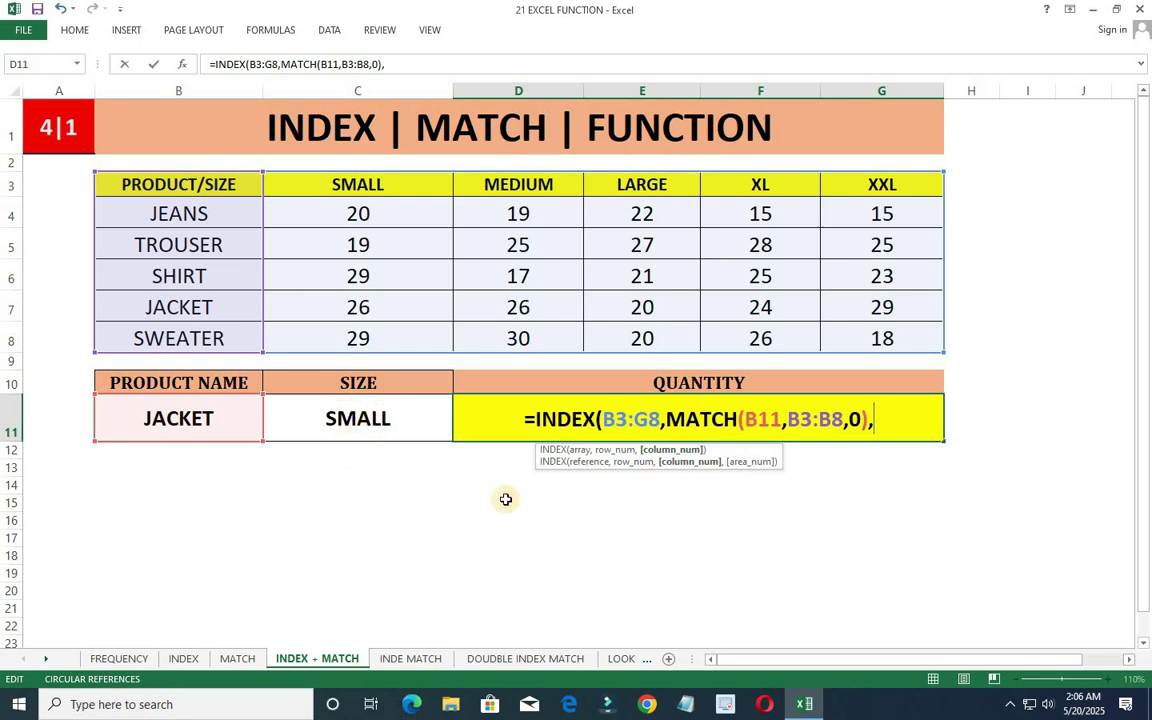
text(ma)
key(Tab)
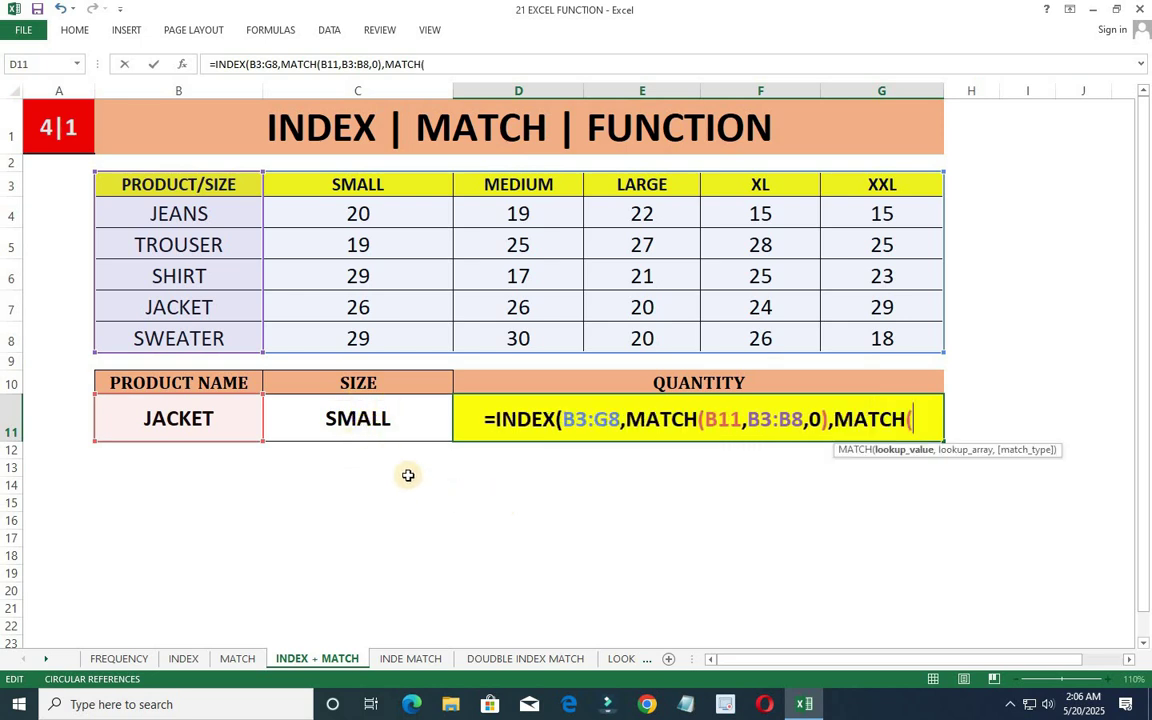
click(363, 419)
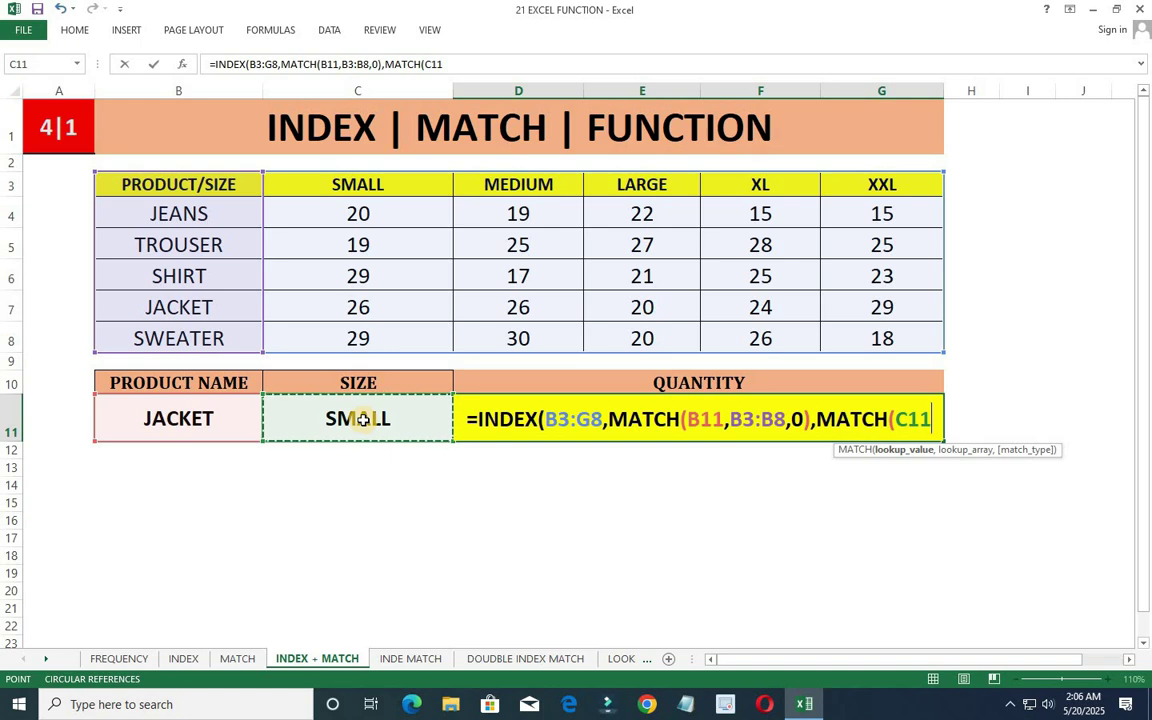
text(,)
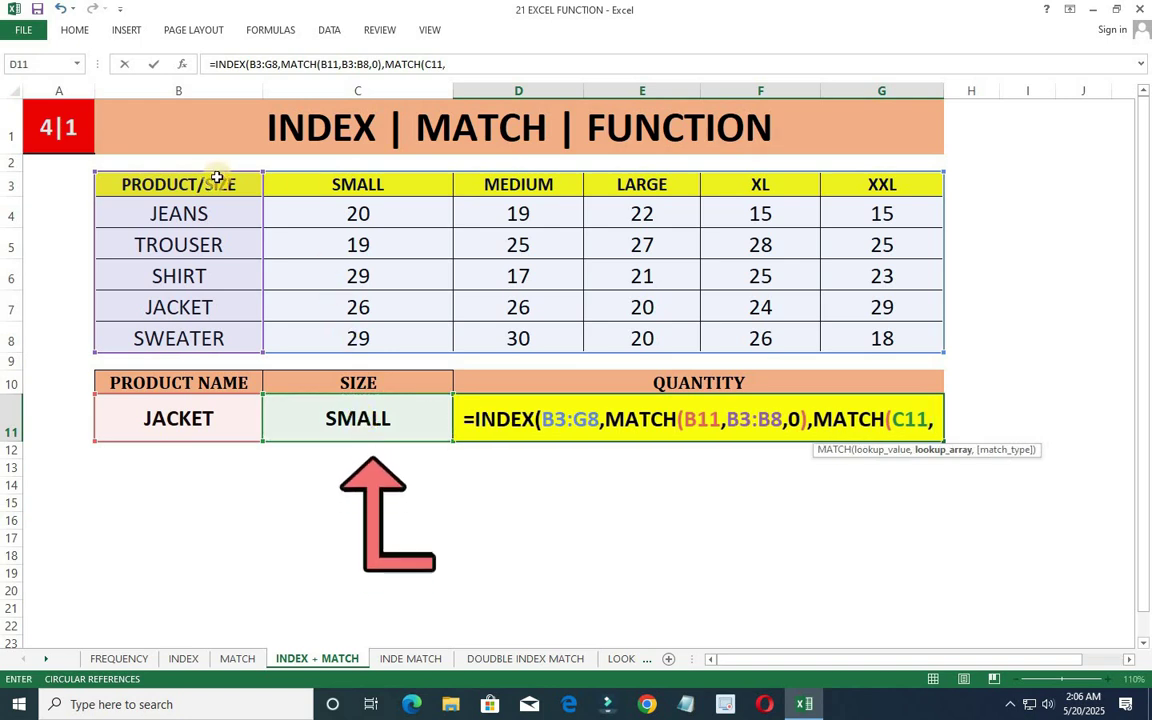
drag(226, 180, 870, 185)
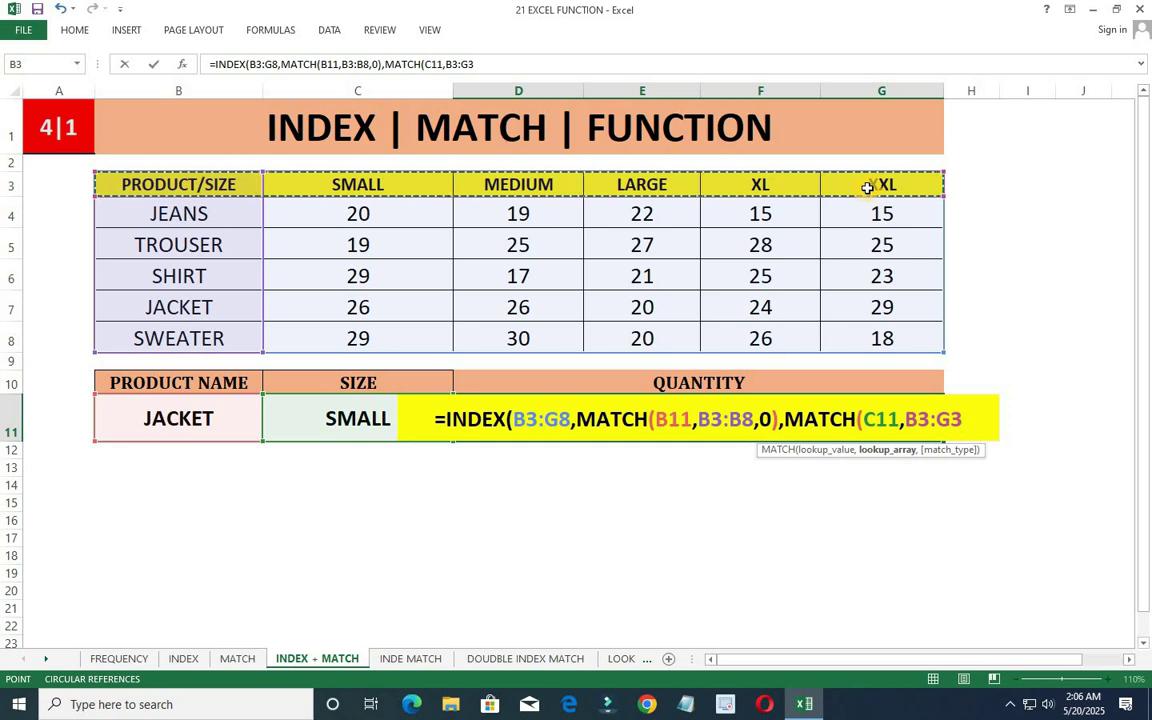
text(,0)
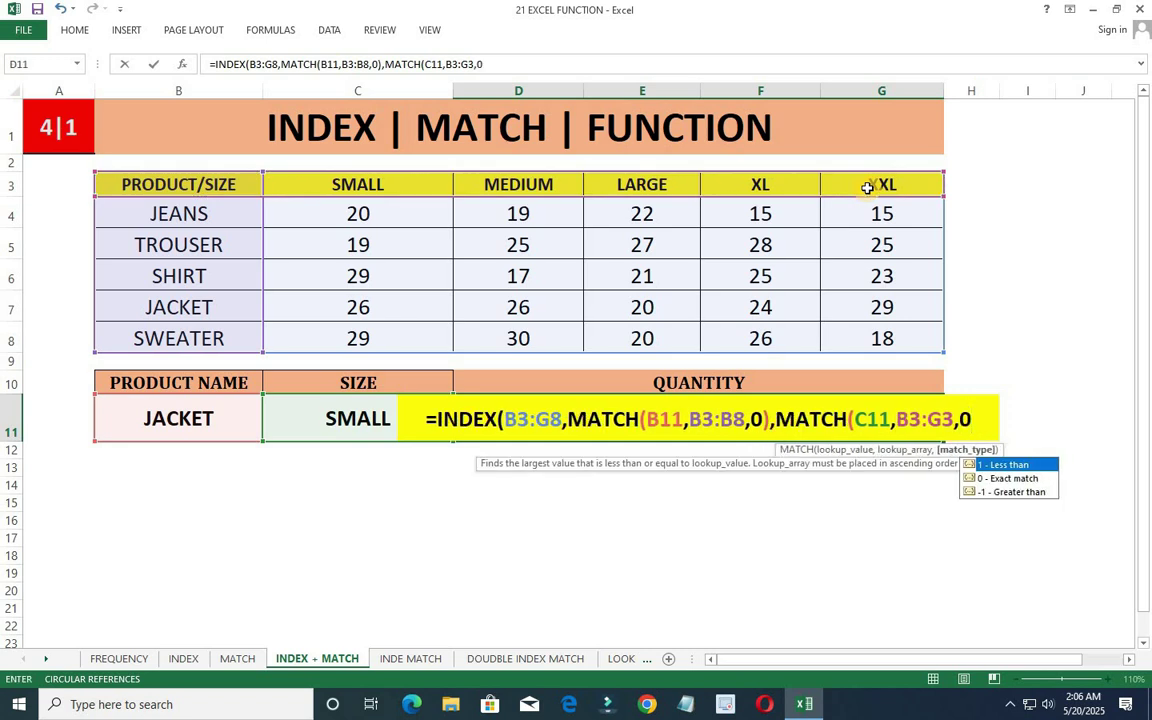
text(),)
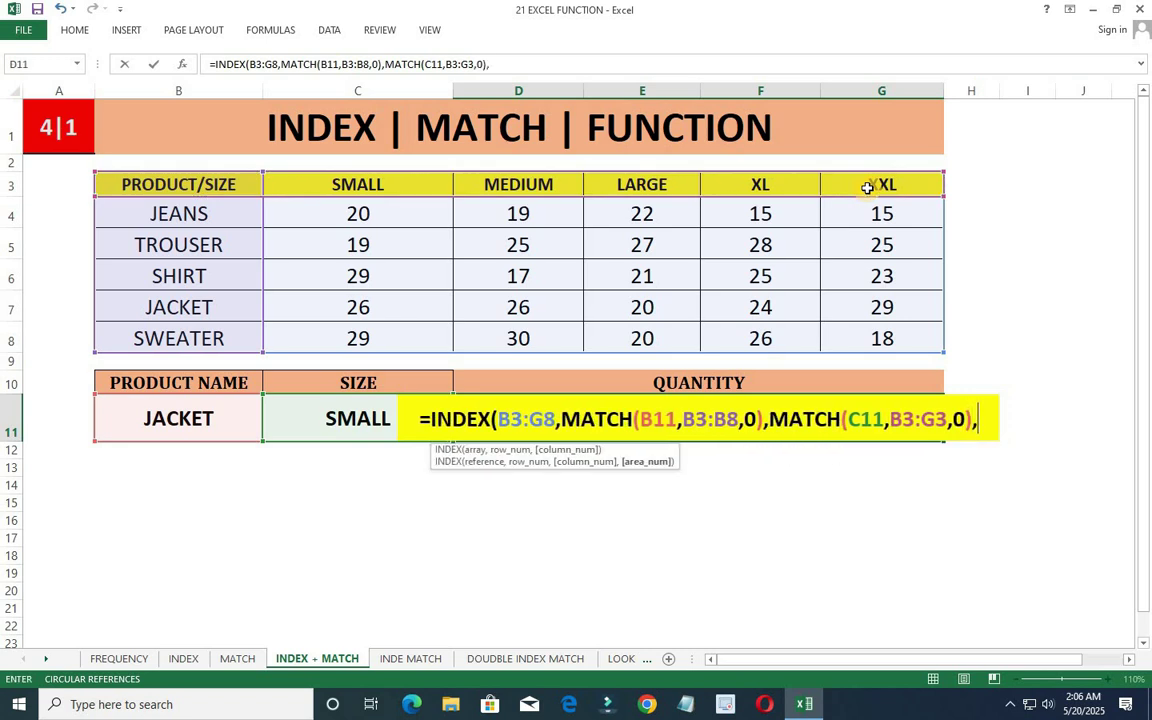
key(BackSpace)
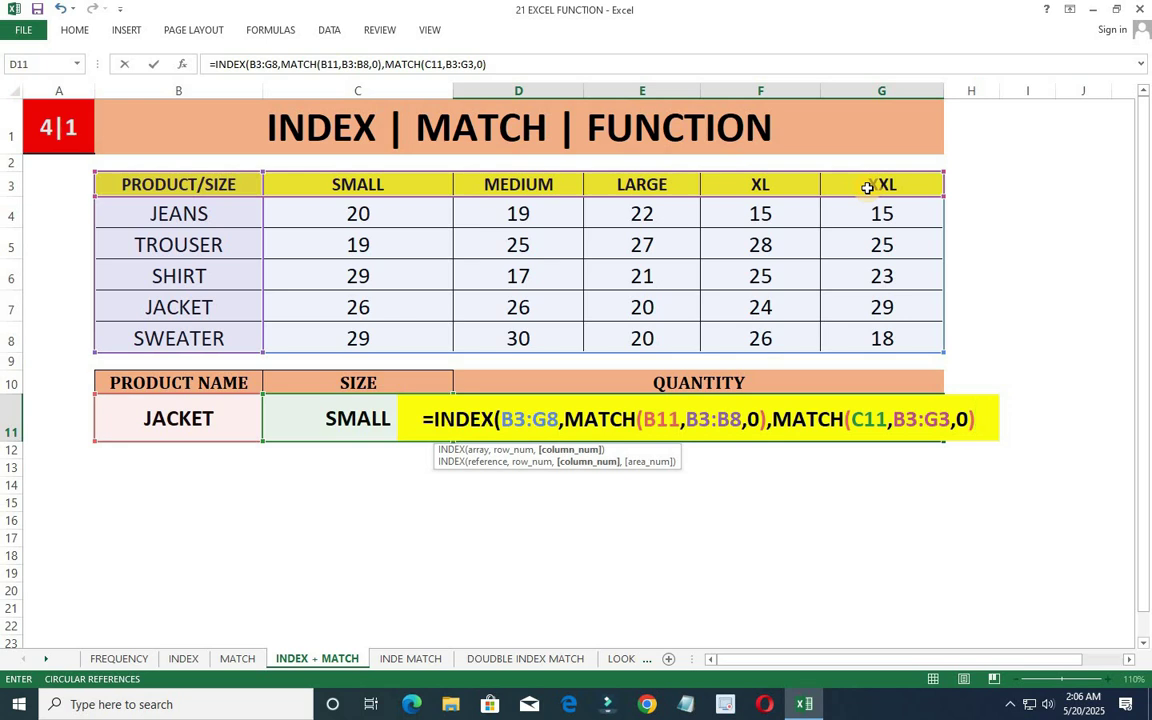
text())
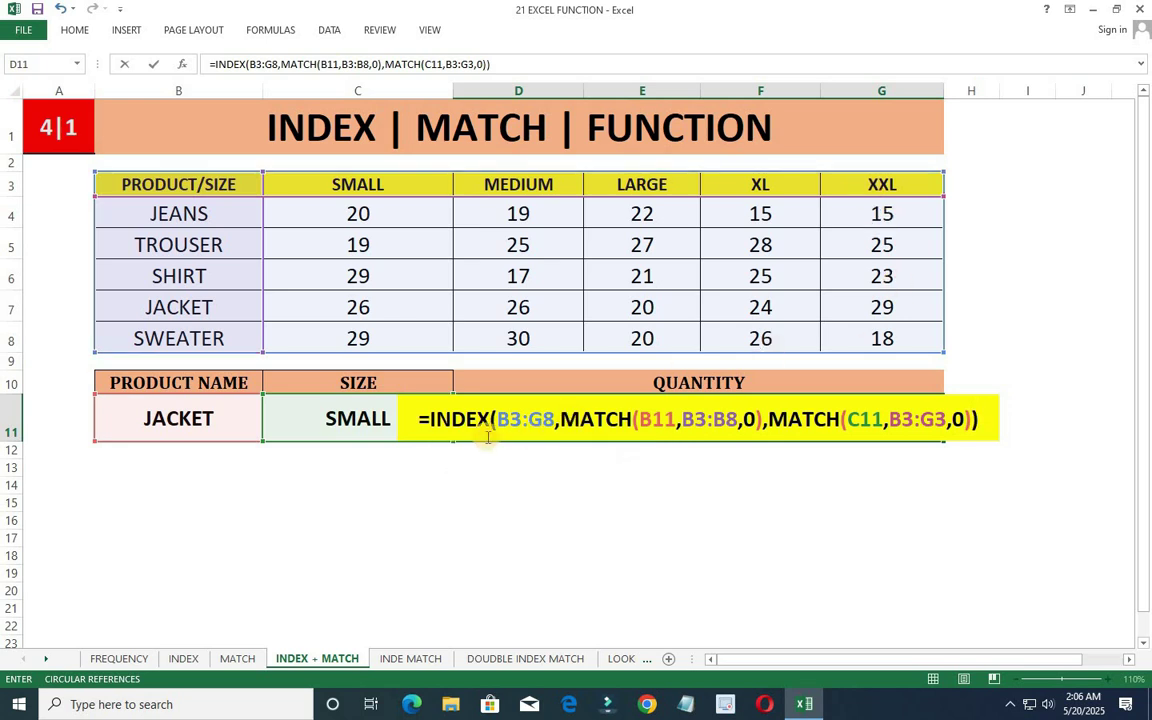
Review the array B3:G8 and the row and column MATCH arguments within the D11 formula.
drag(498, 421, 555, 423)
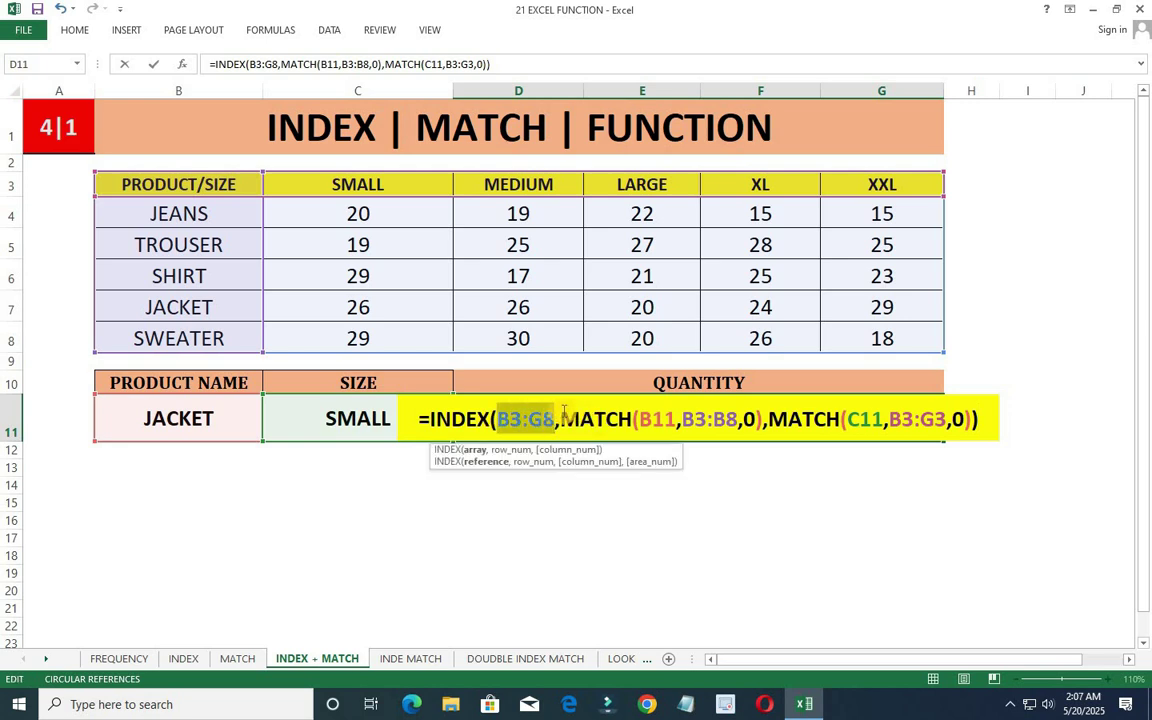
drag(560, 421, 638, 419)
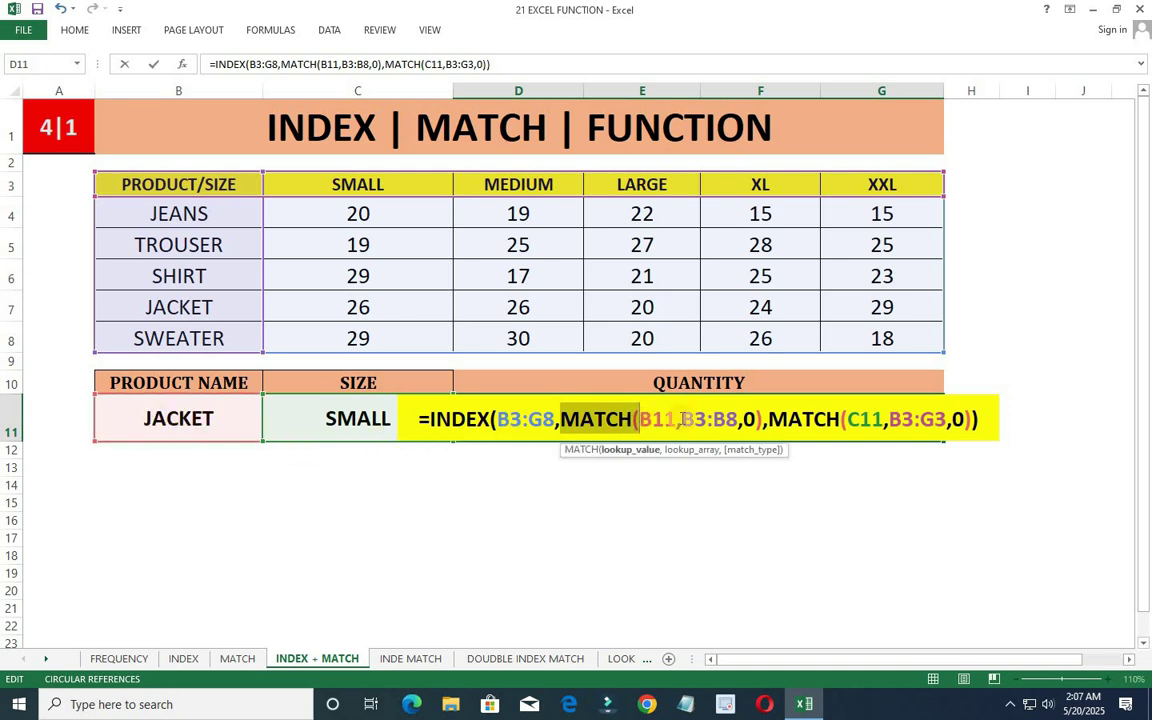
drag(665, 420, 745, 421)
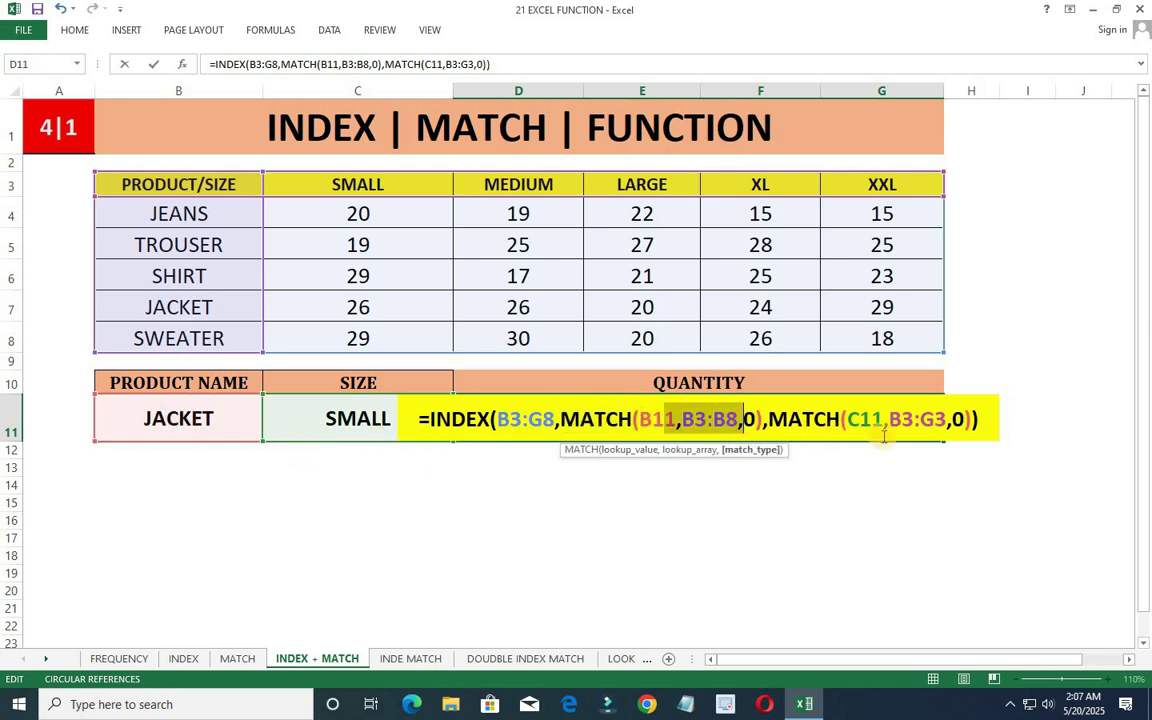
double_click(800, 420)
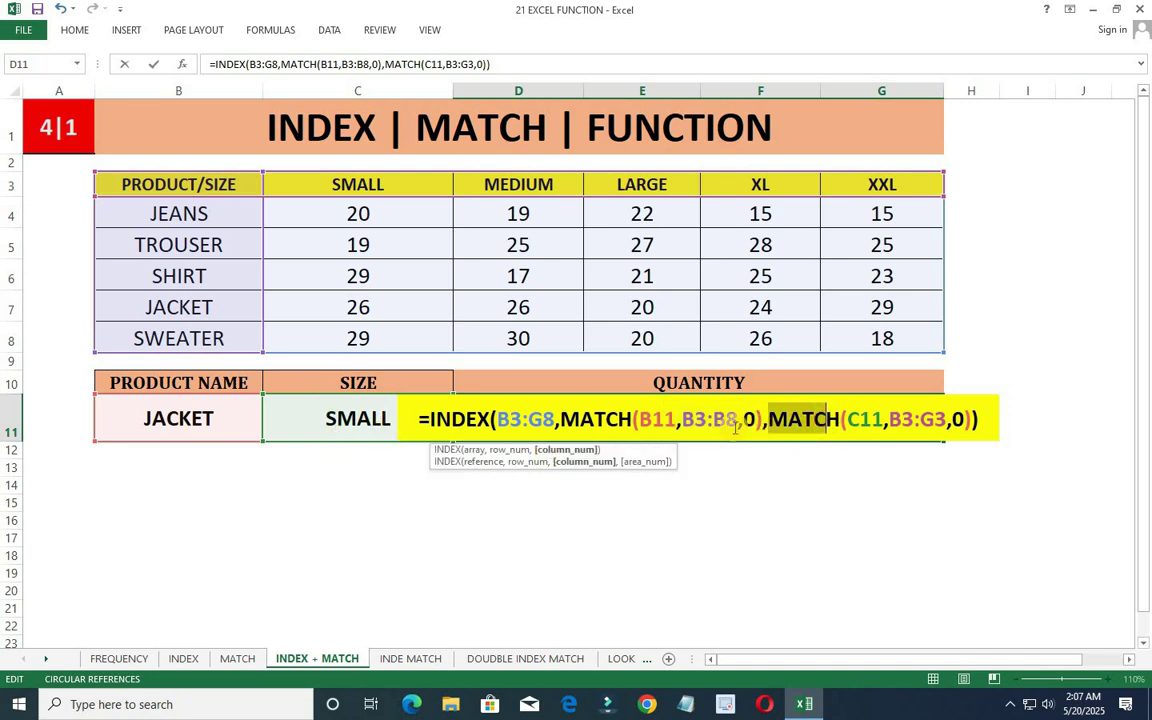
click(953, 419)
drag(848, 419, 962, 440)
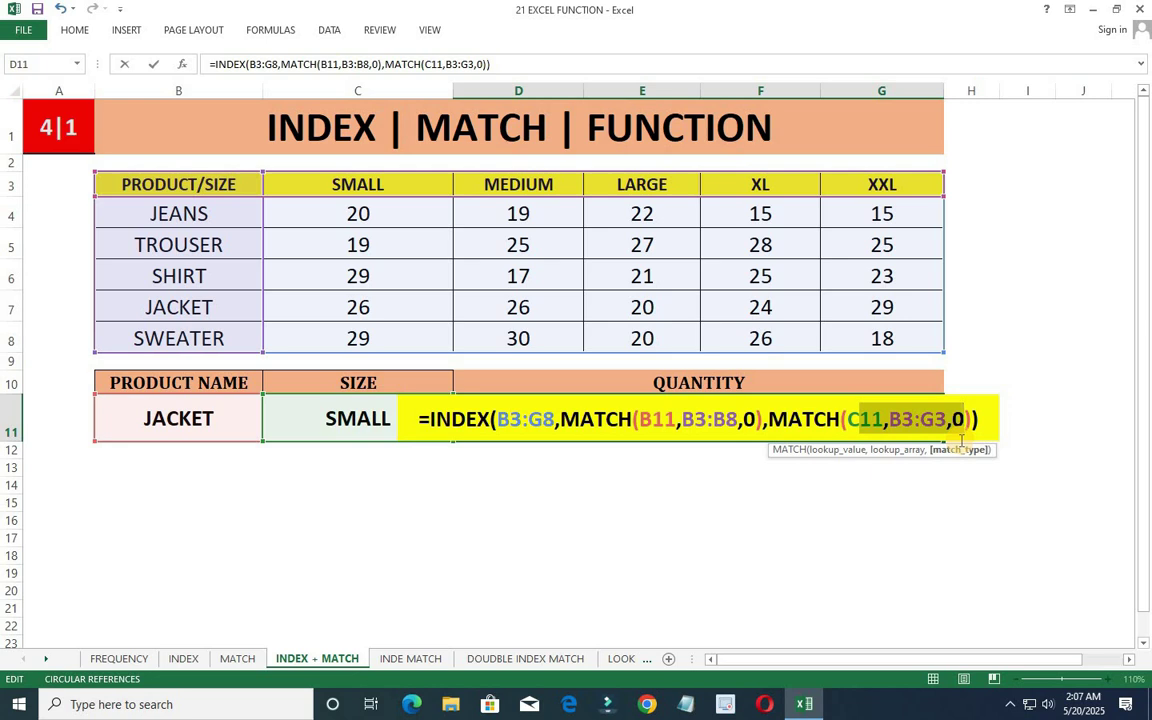
Commit the INDEX and MATCH formula in D11 and compare its result with the JACKET quantity under SMALL.
key(Return)
click(737, 422)
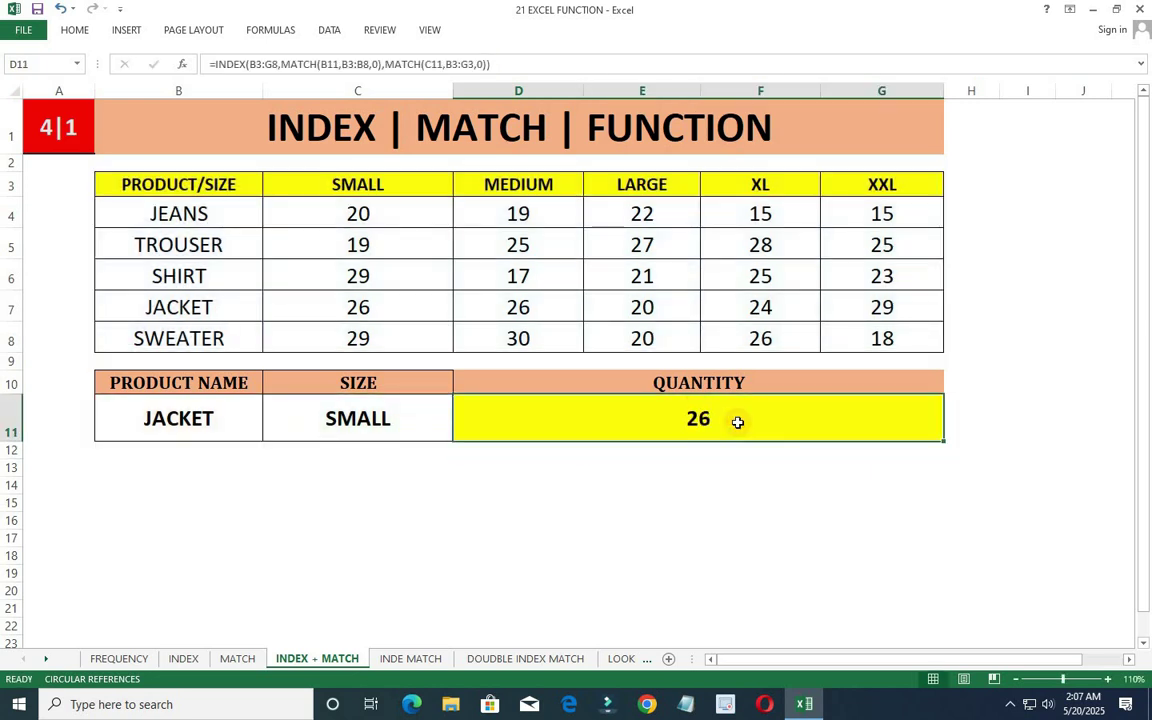
click(175, 305)
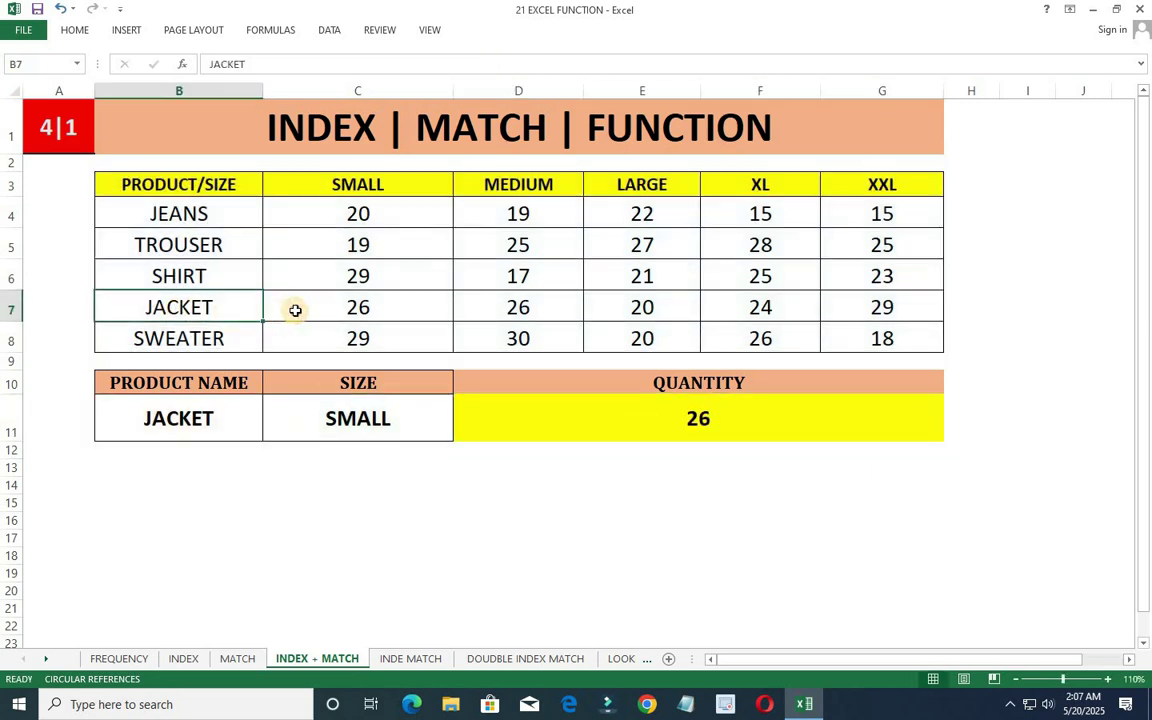
shift+click(300, 308)
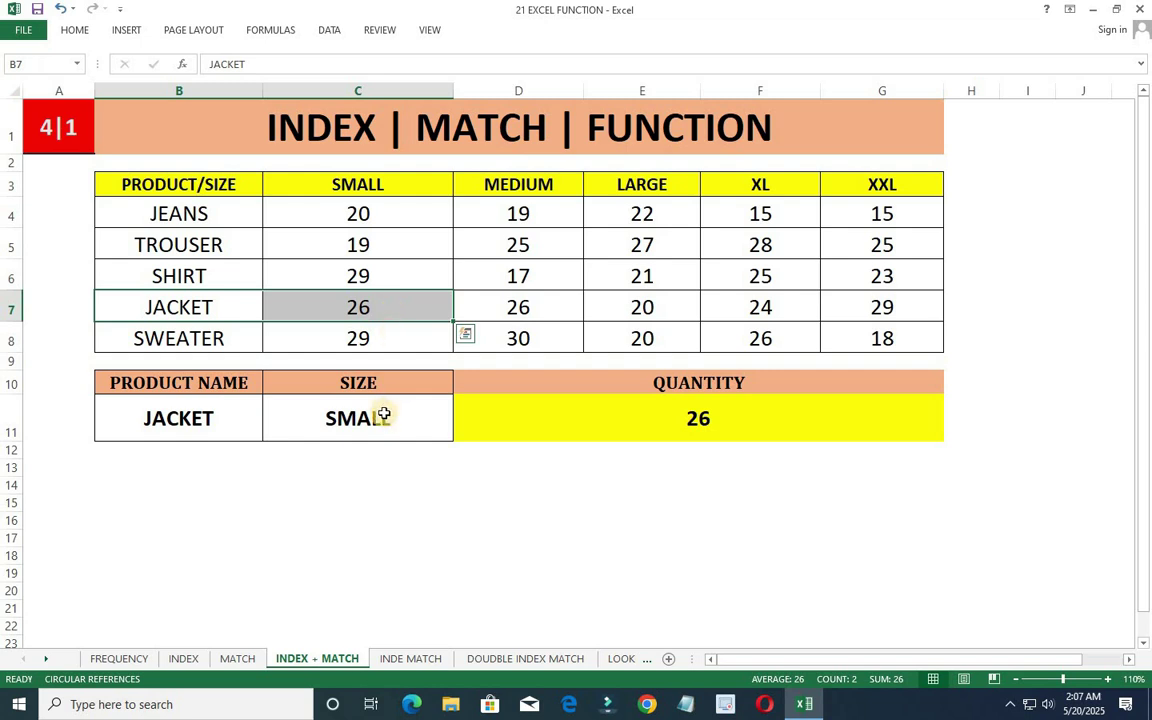
Change the product name in B11 to SHIRT and compare the quantity with the SHIRT row under SMALL.
click(249, 412)
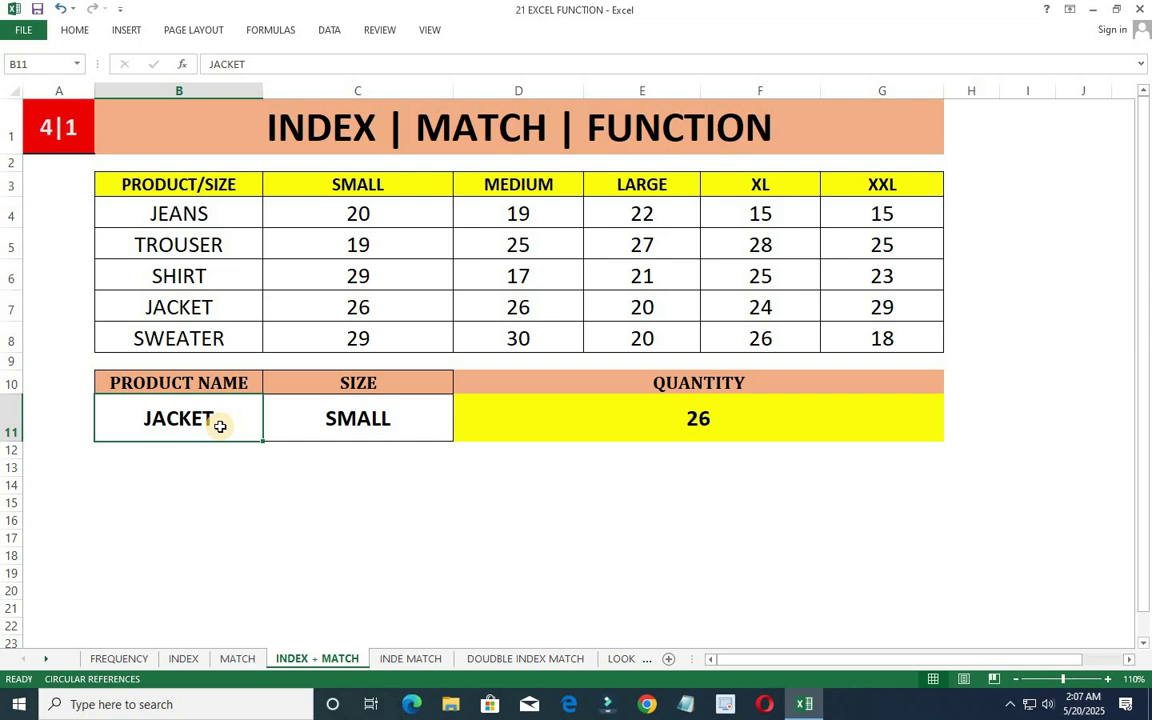
text(SHIRT)
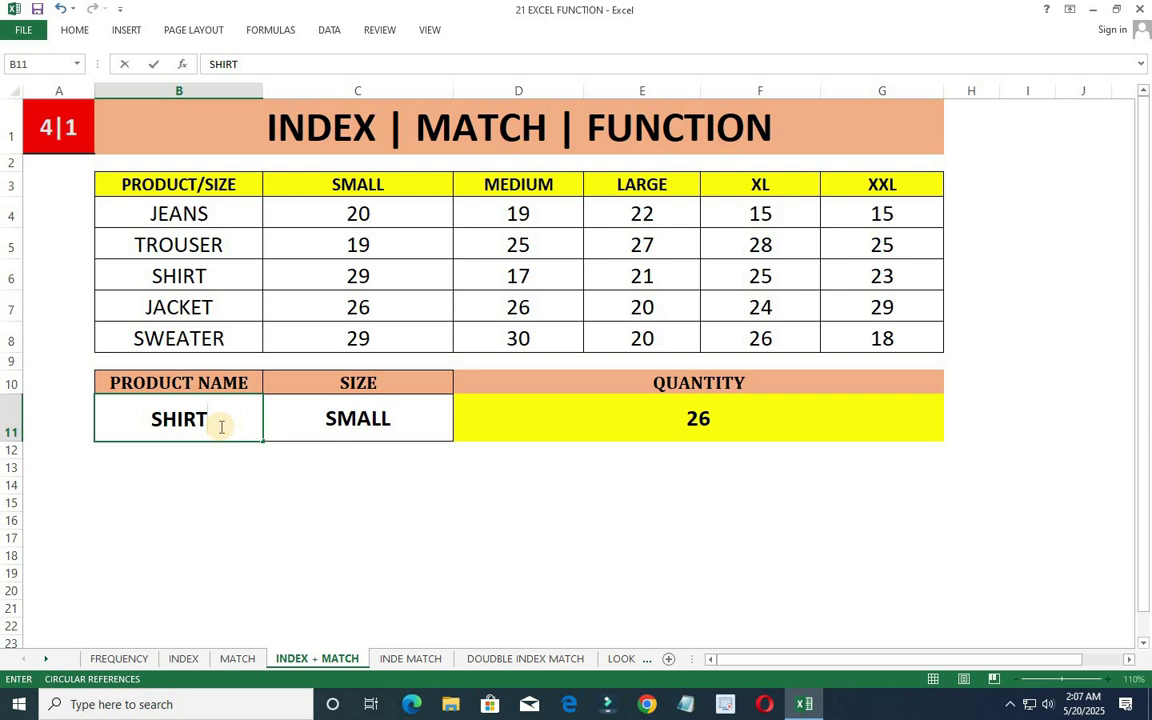
key(Return)
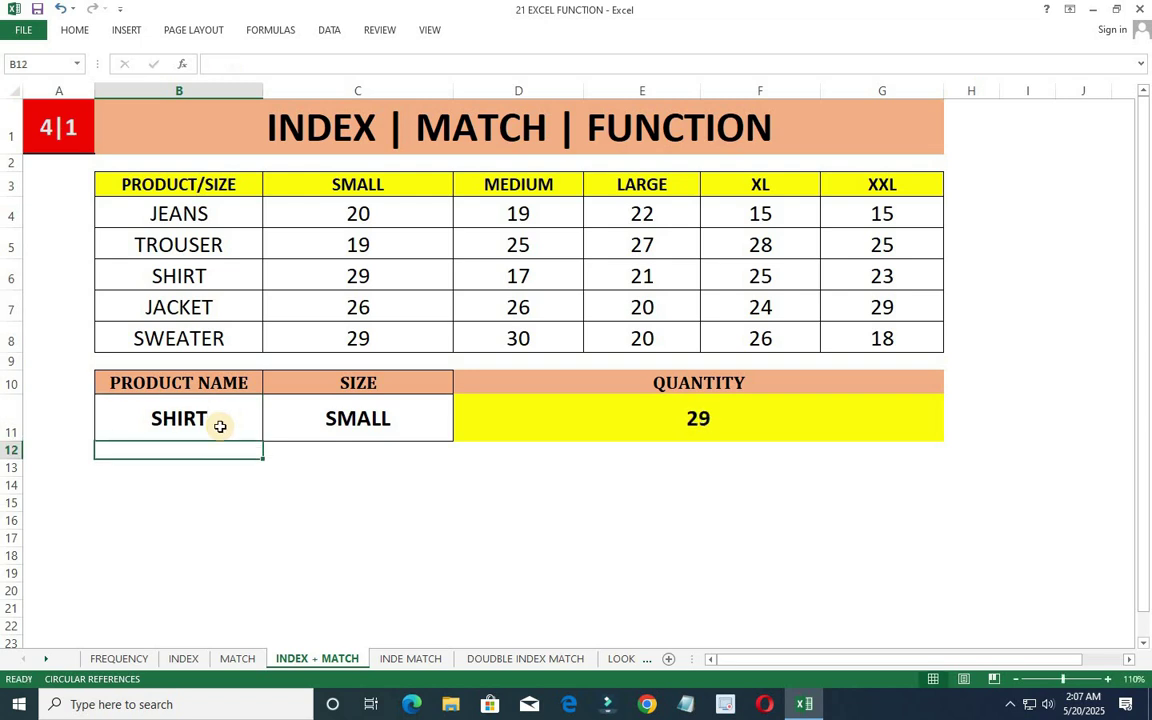
drag(232, 281, 326, 278)
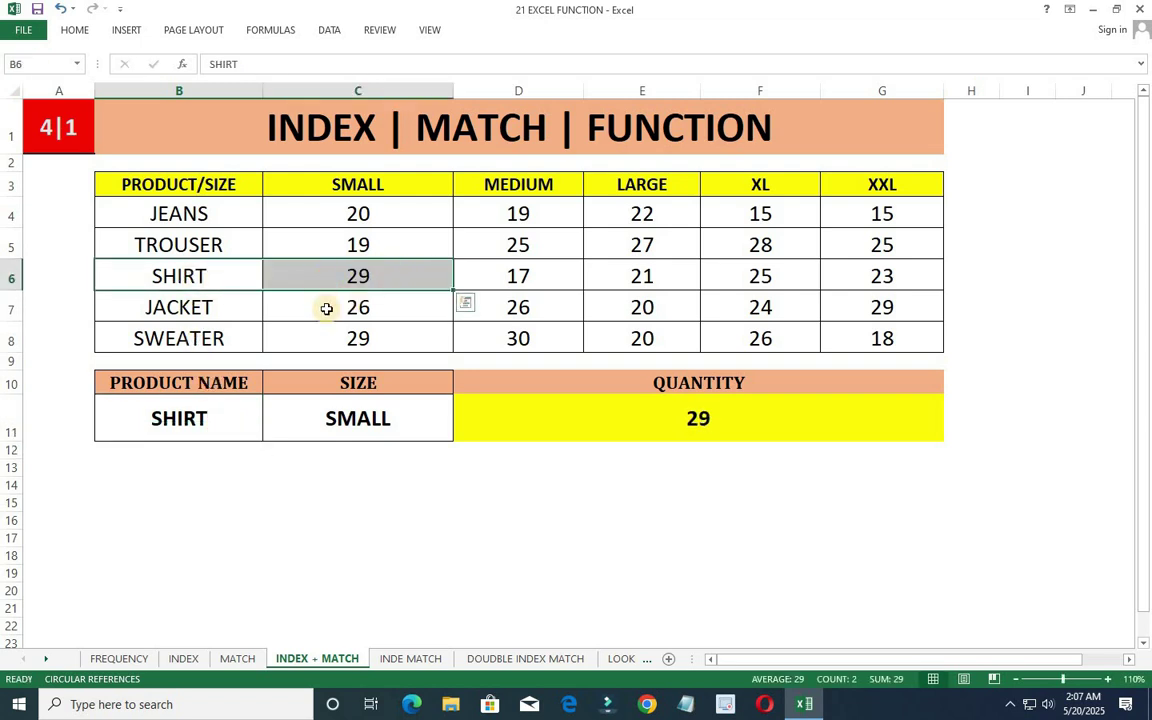
Change the product name in B11 to JEANS and compare the quantity with the JEANS row under SMALL.
click(212, 418)
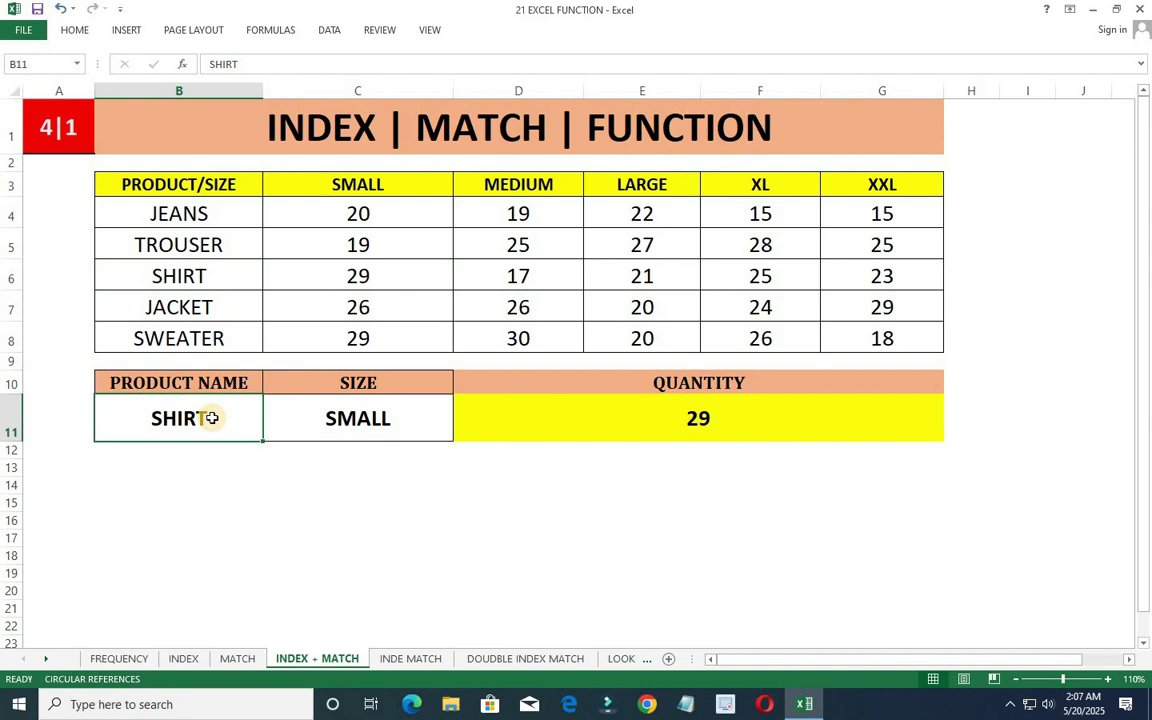
text(JEANS)
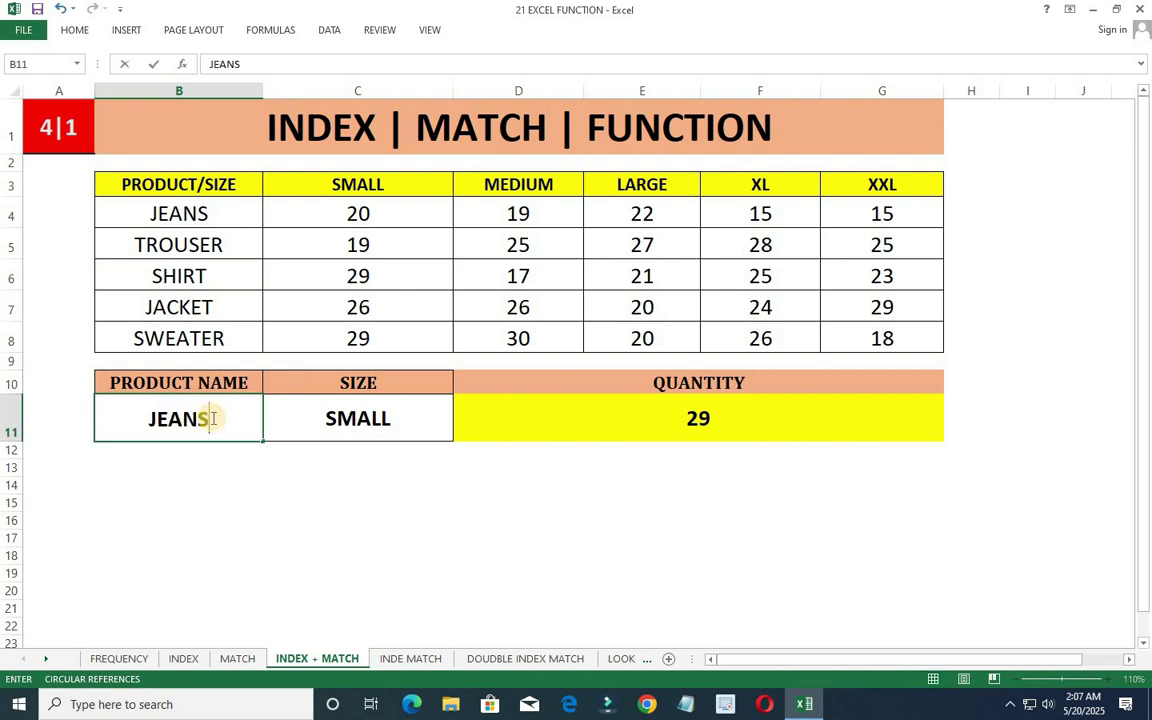
key(Return)
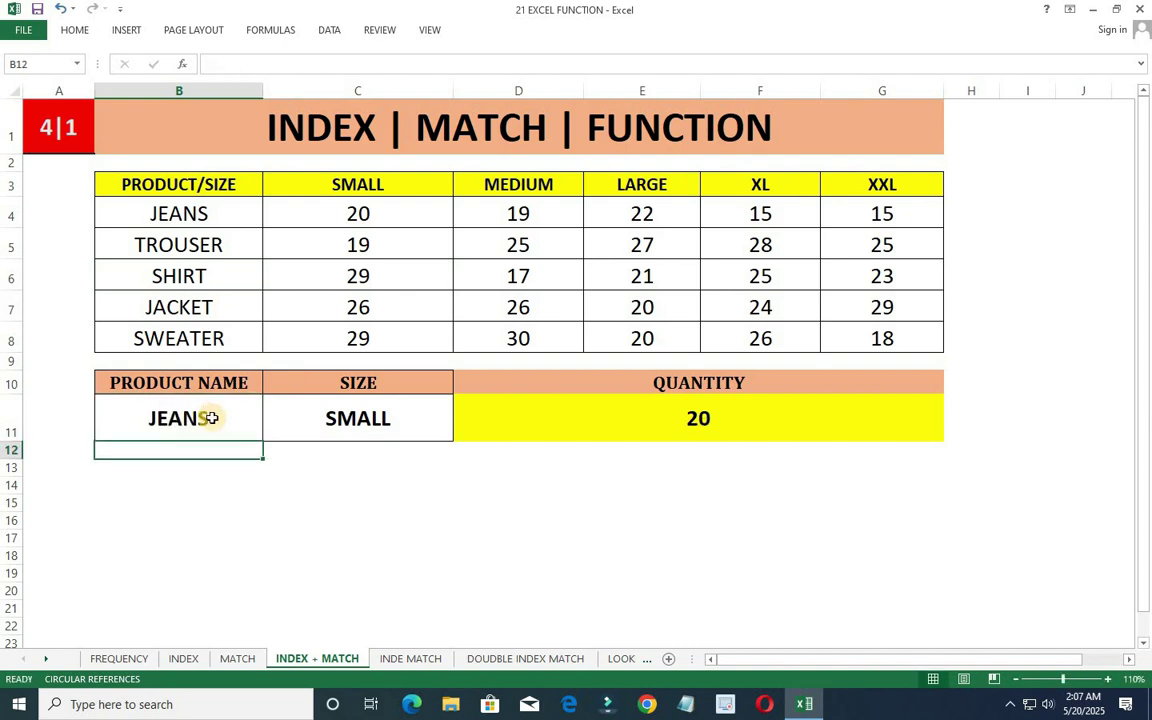
click(355, 214)
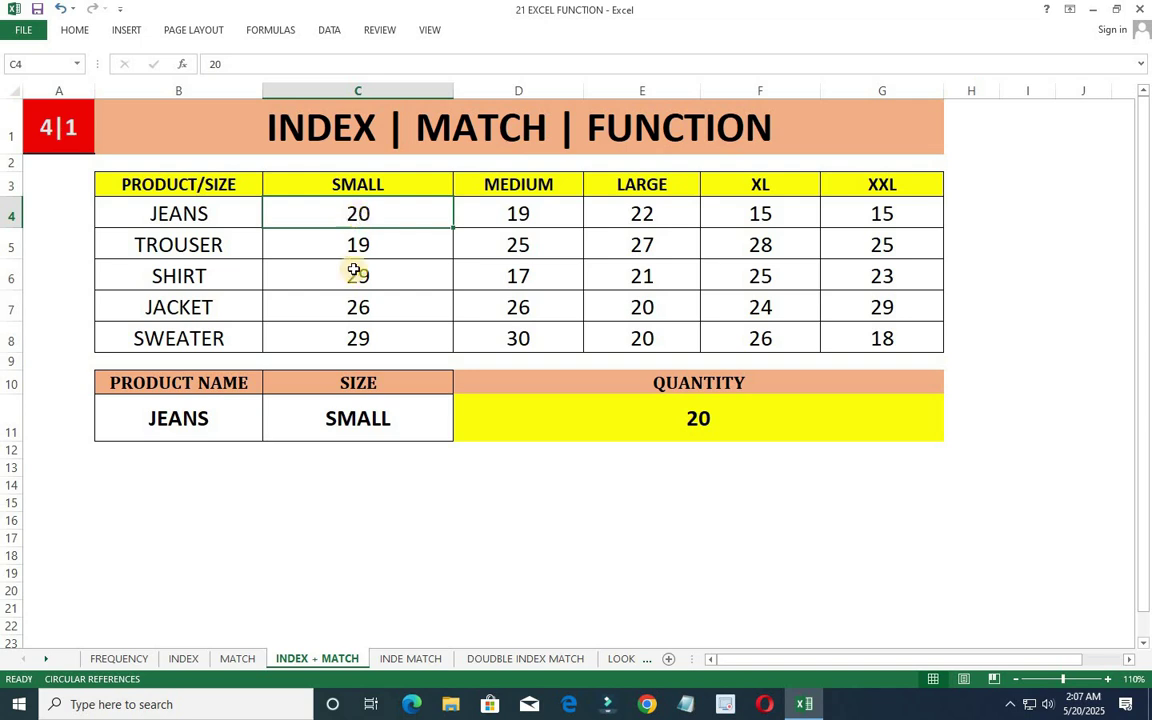
Change the size in C11 to LARGE and compare the D11 quantity with the JEANS row under LARGE.
click(362, 421)
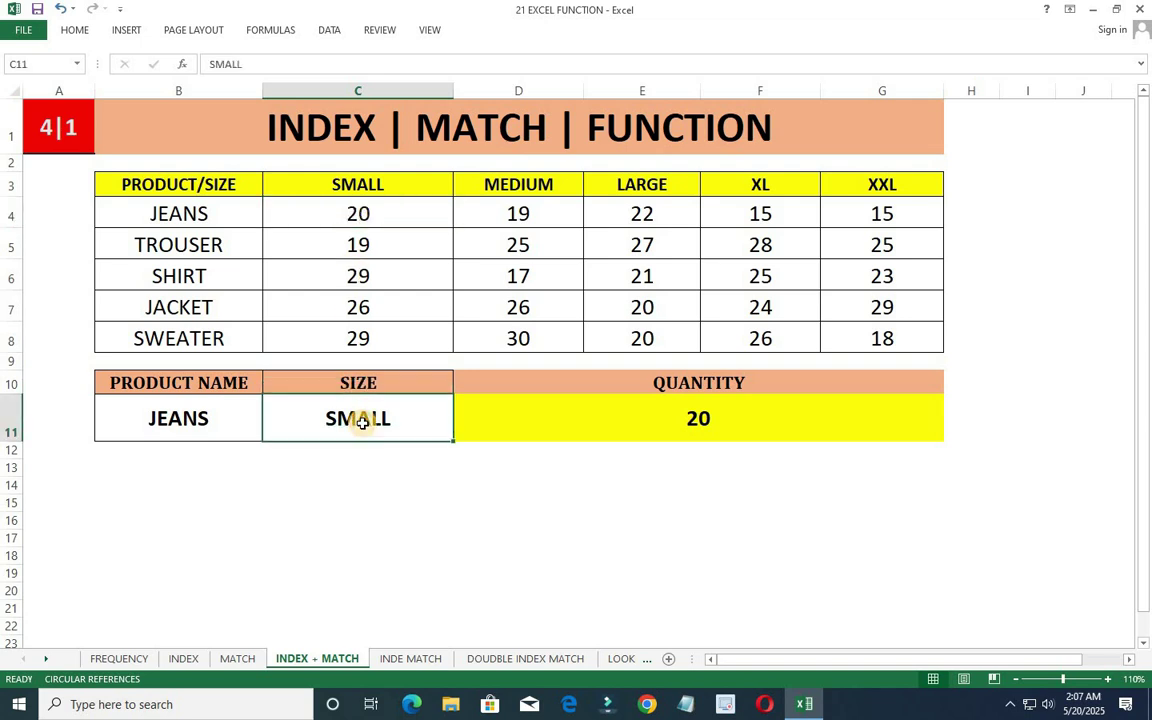
text(LARGE)
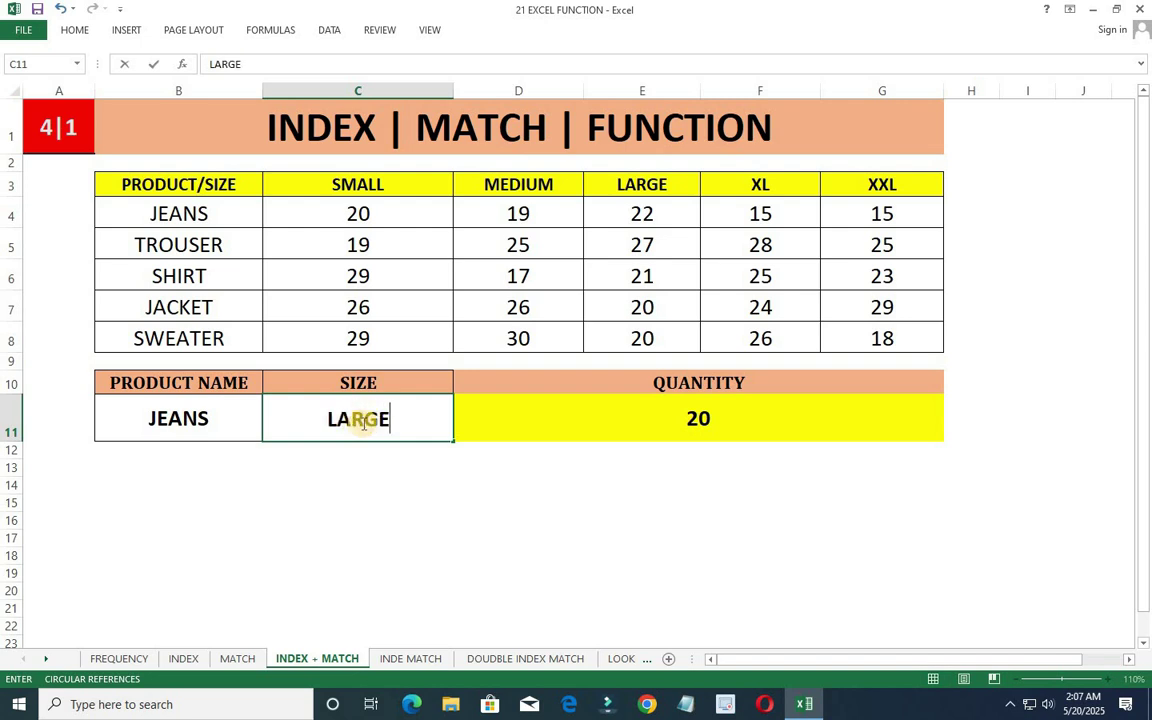
key(Return)
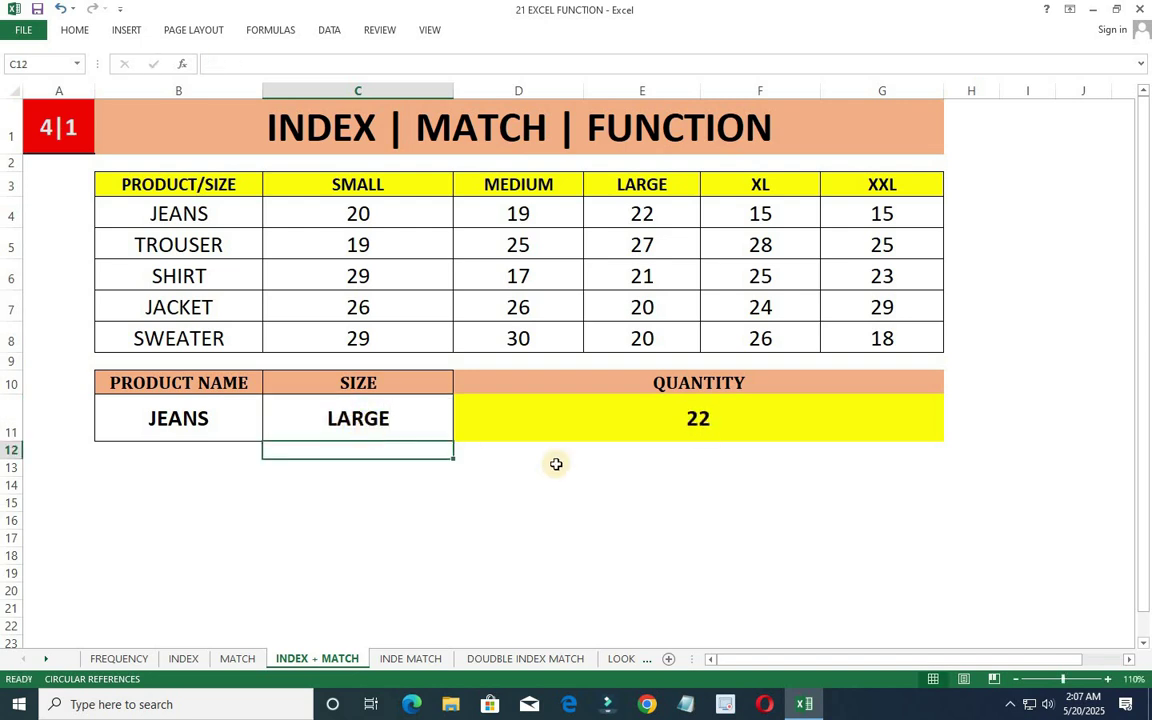
click(520, 400)
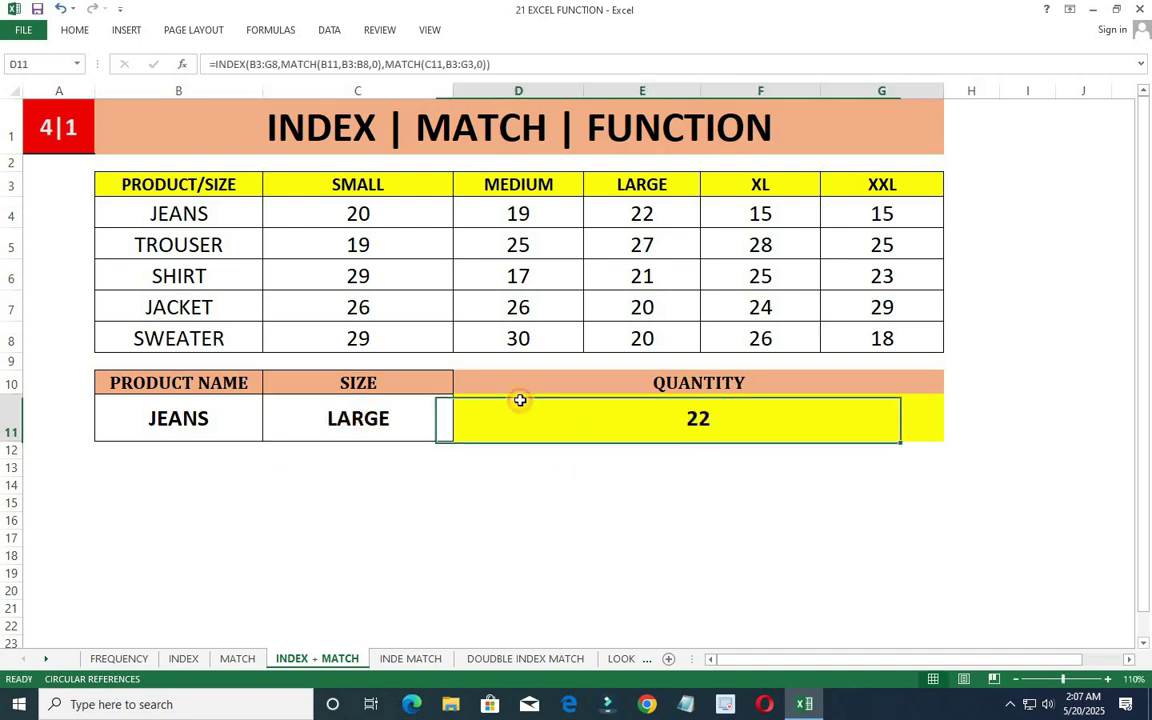
click(168, 213)
drag(318, 215, 642, 213)
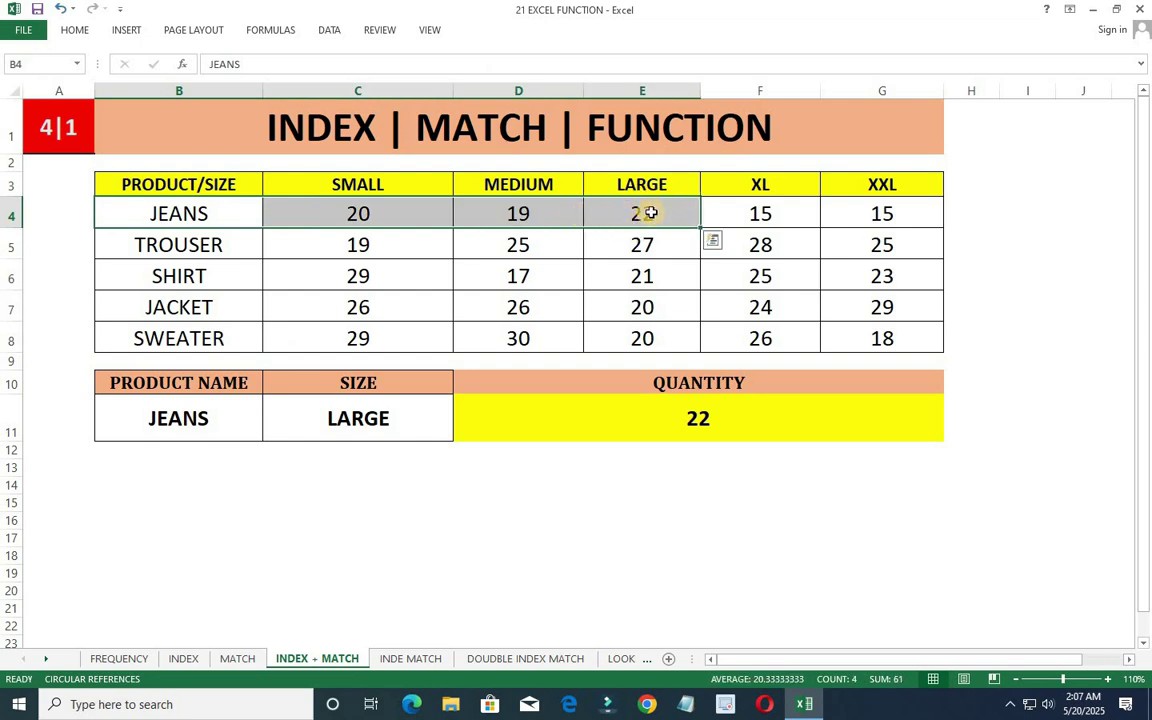
Change the size in C11 to XL and compare the quantity with the JEANS row under XL.
click(366, 423)
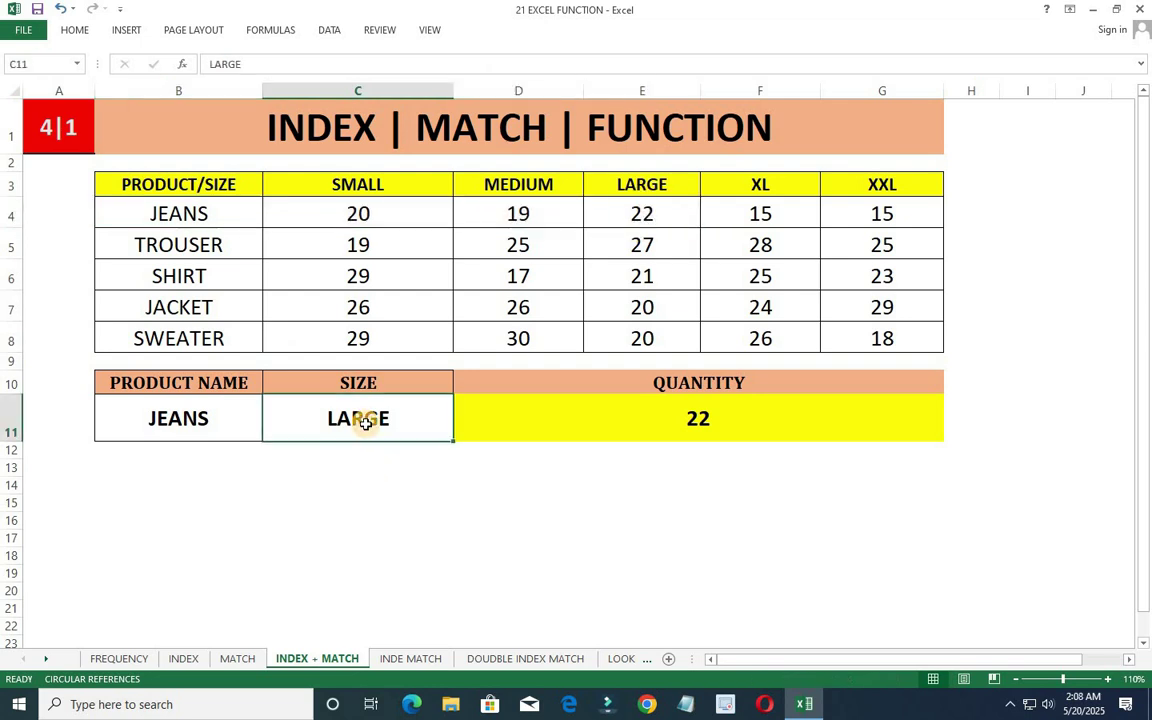
text(XL)
key(Return)
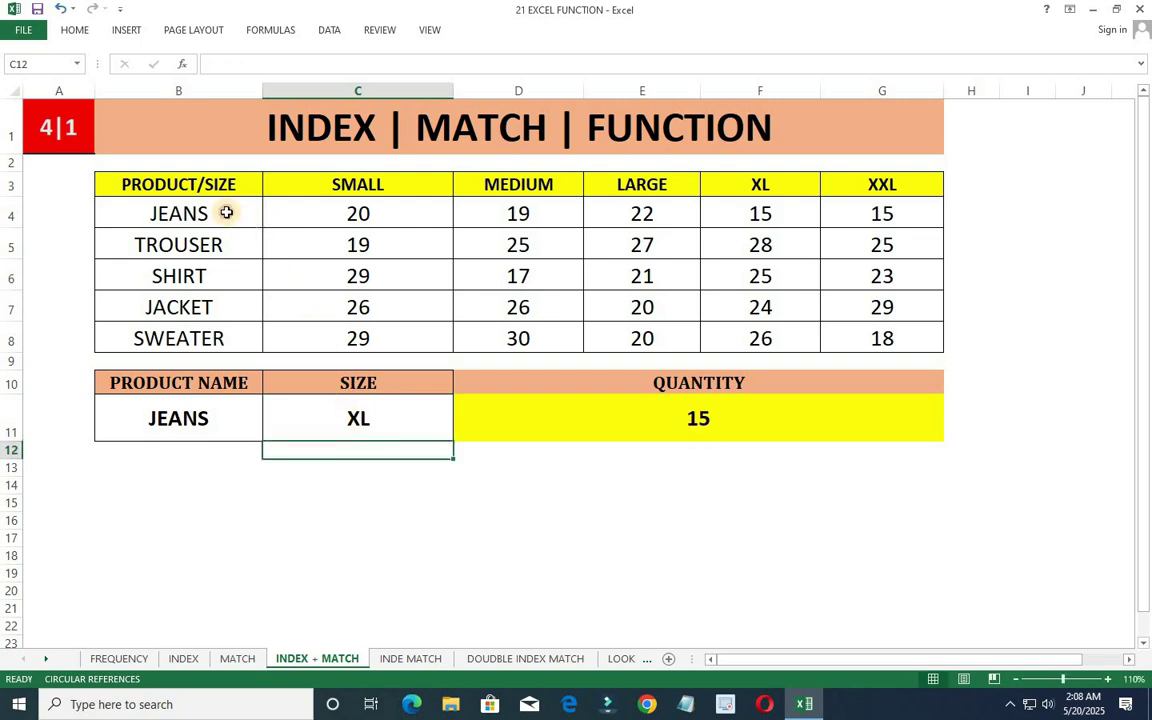
drag(226, 213, 773, 213)
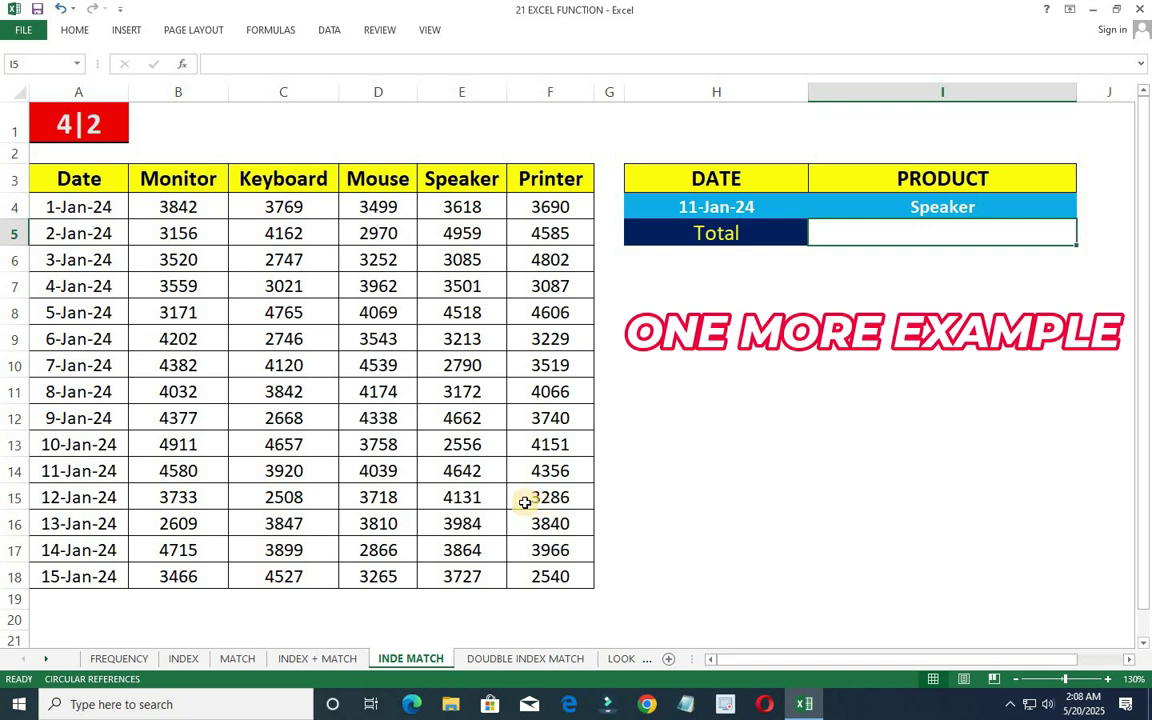
Review the dates in column A, the product headers in row 3, the sales figures and the lookup date in H4.
drag(75, 208, 77, 550)
drag(178, 175, 527, 175)
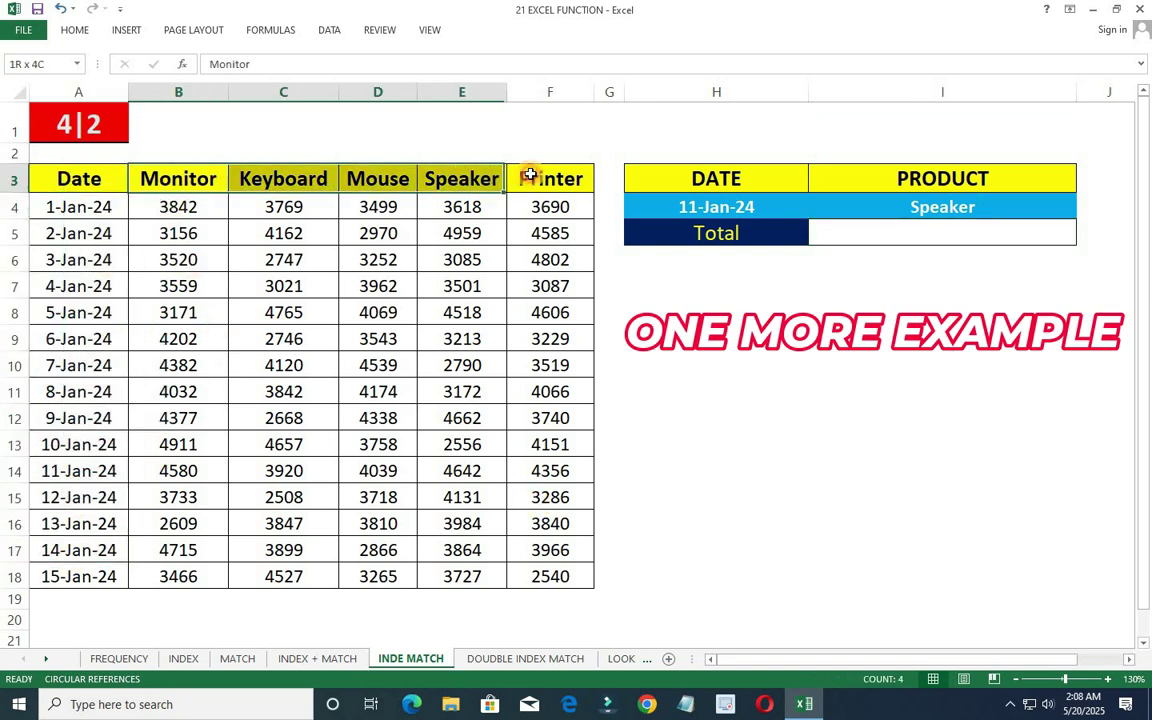
click(178, 207)
drag(447, 244, 537, 532)
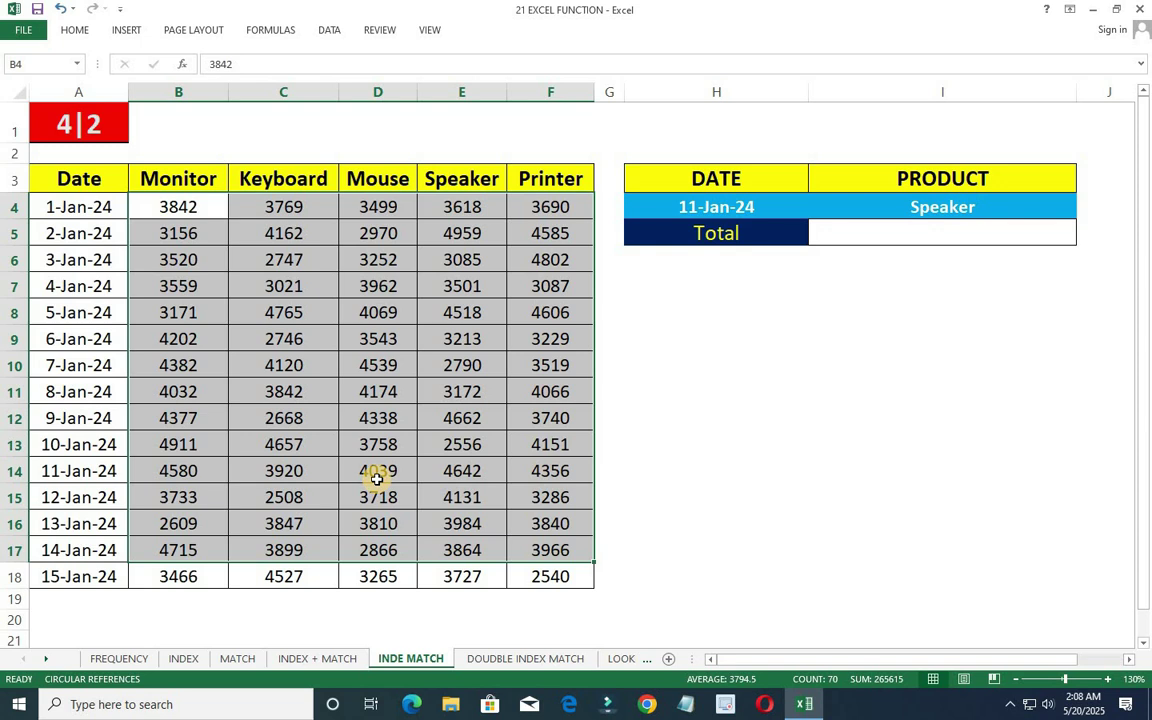
click(708, 211)
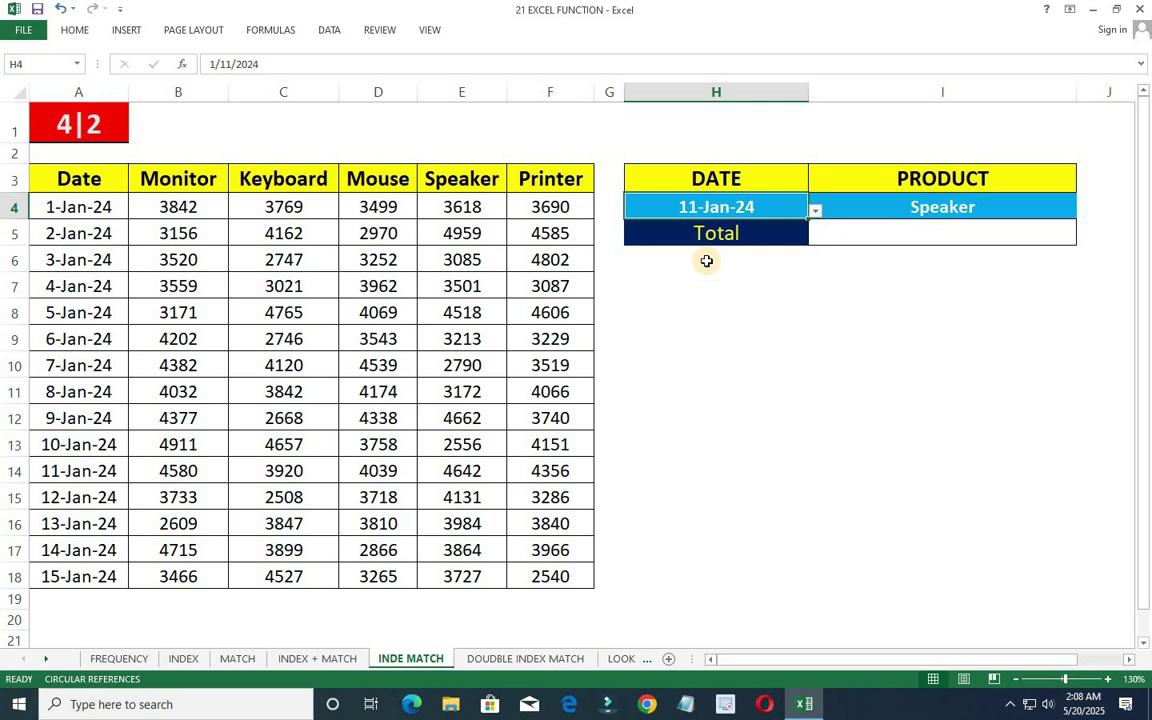
click(943, 240)
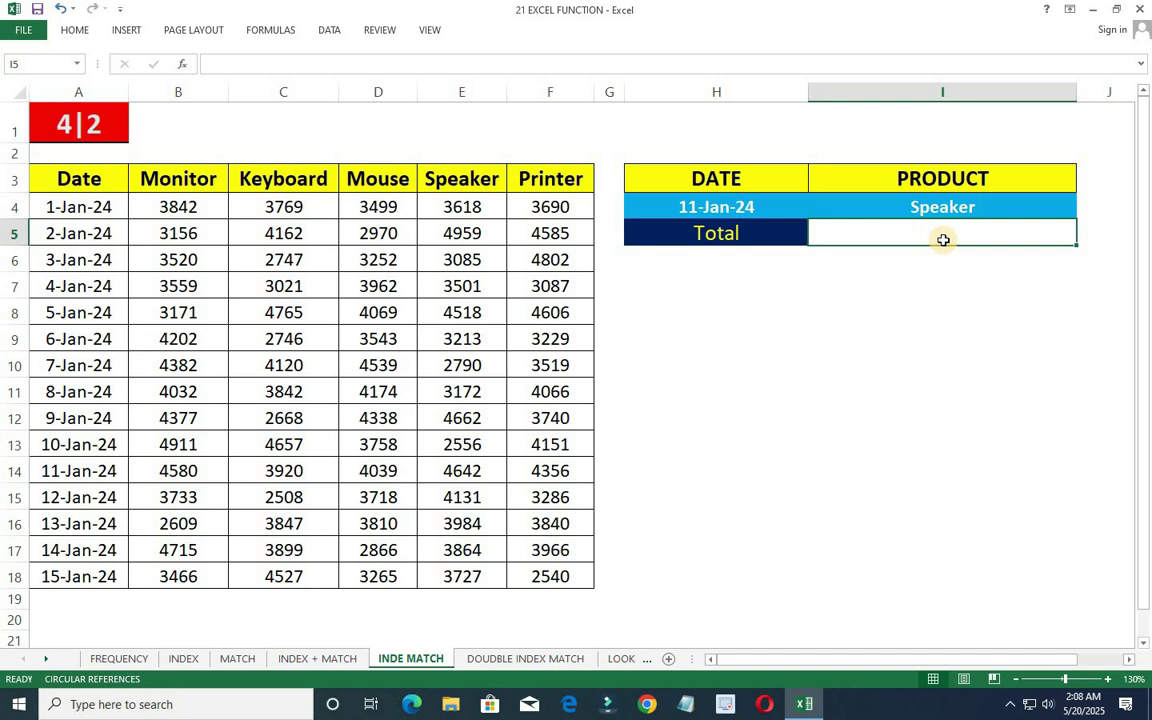
text(=)
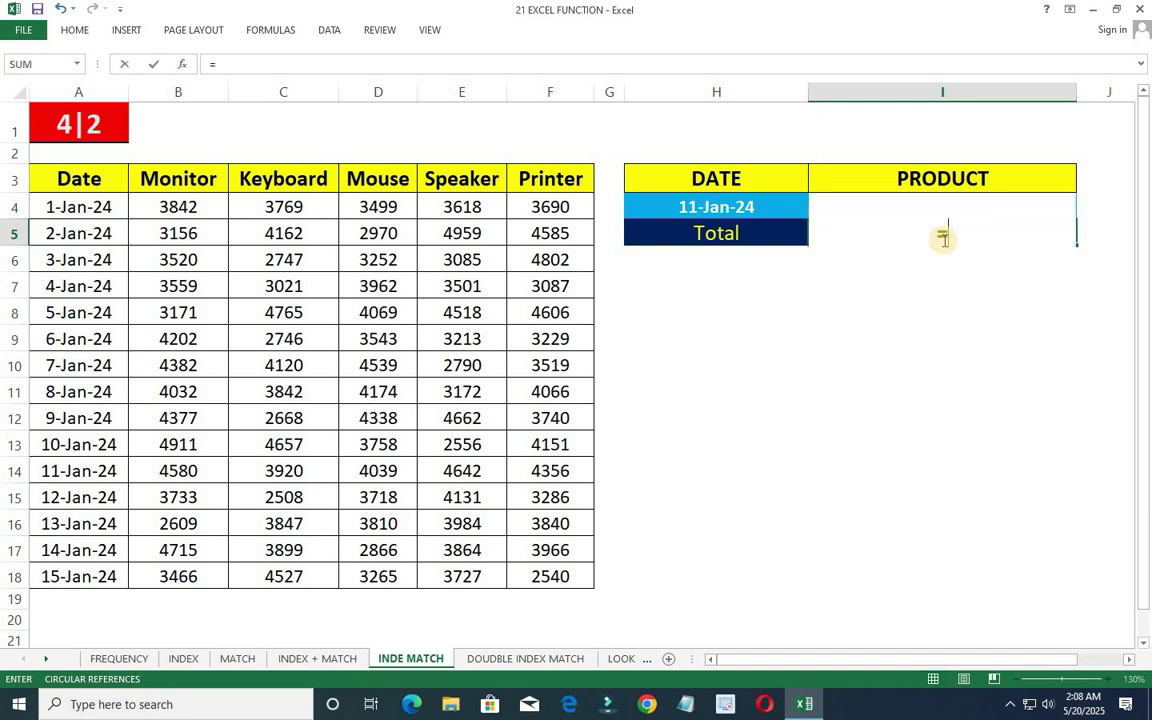
click(853, 319)
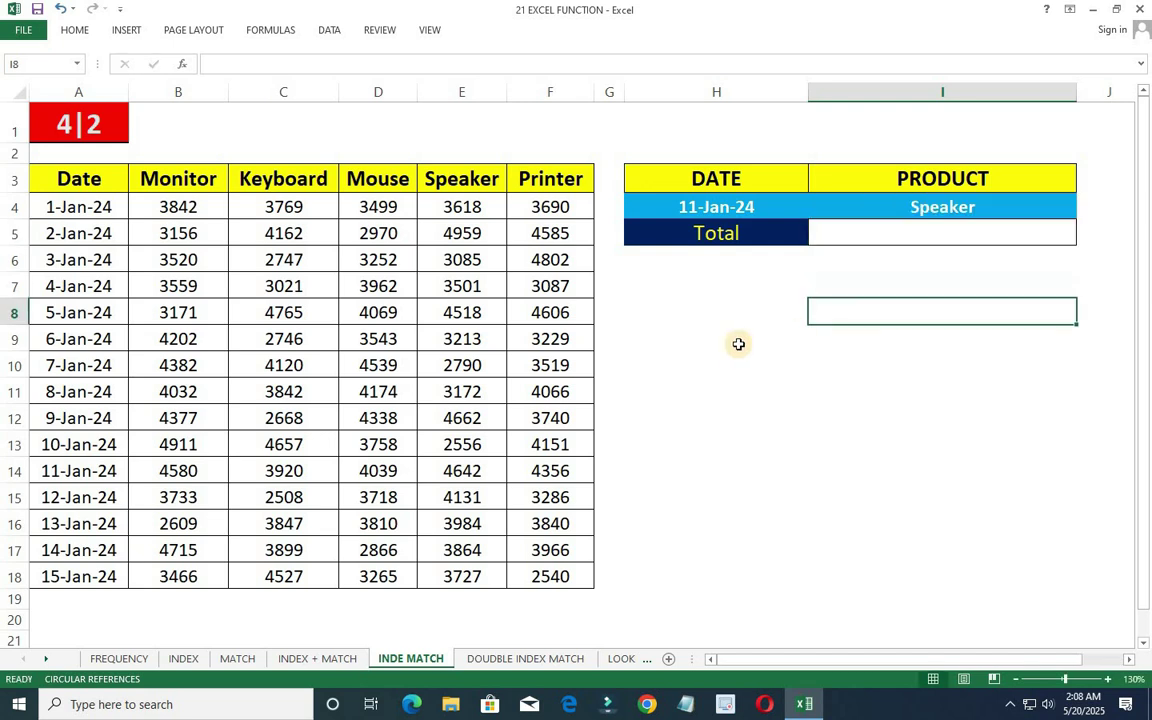
Merge and center cells H9:I9 below the lookup table.
drag(771, 336, 929, 337)
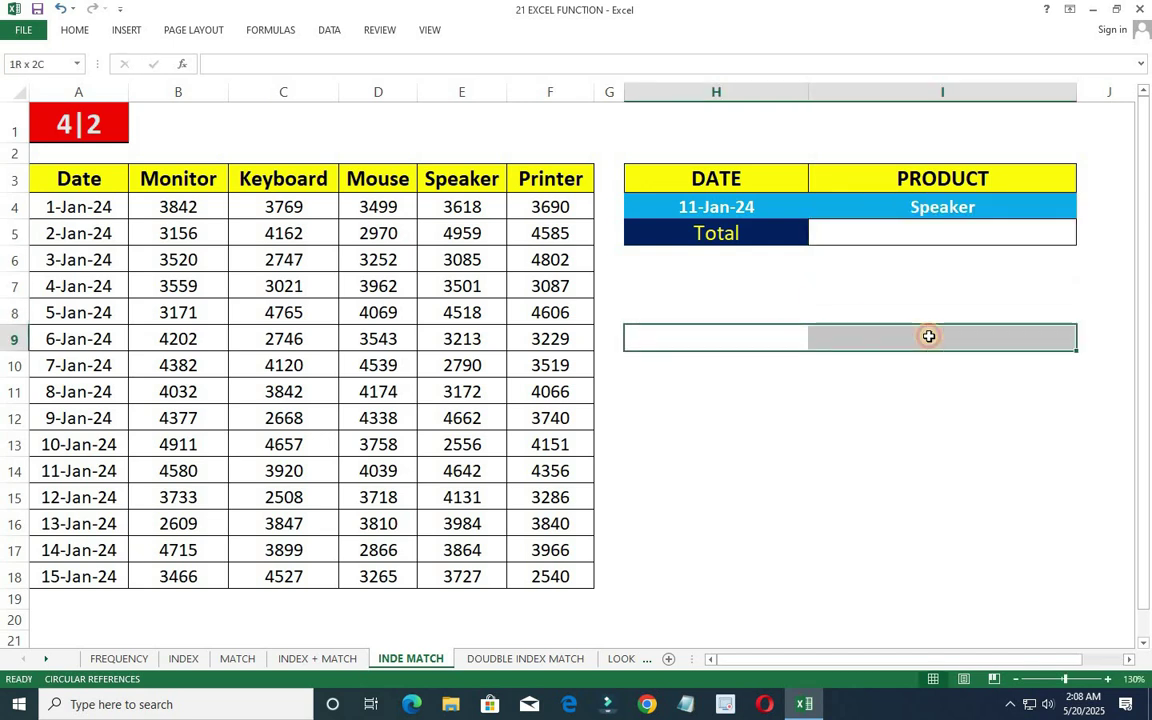
click(75, 28)
click(458, 84)
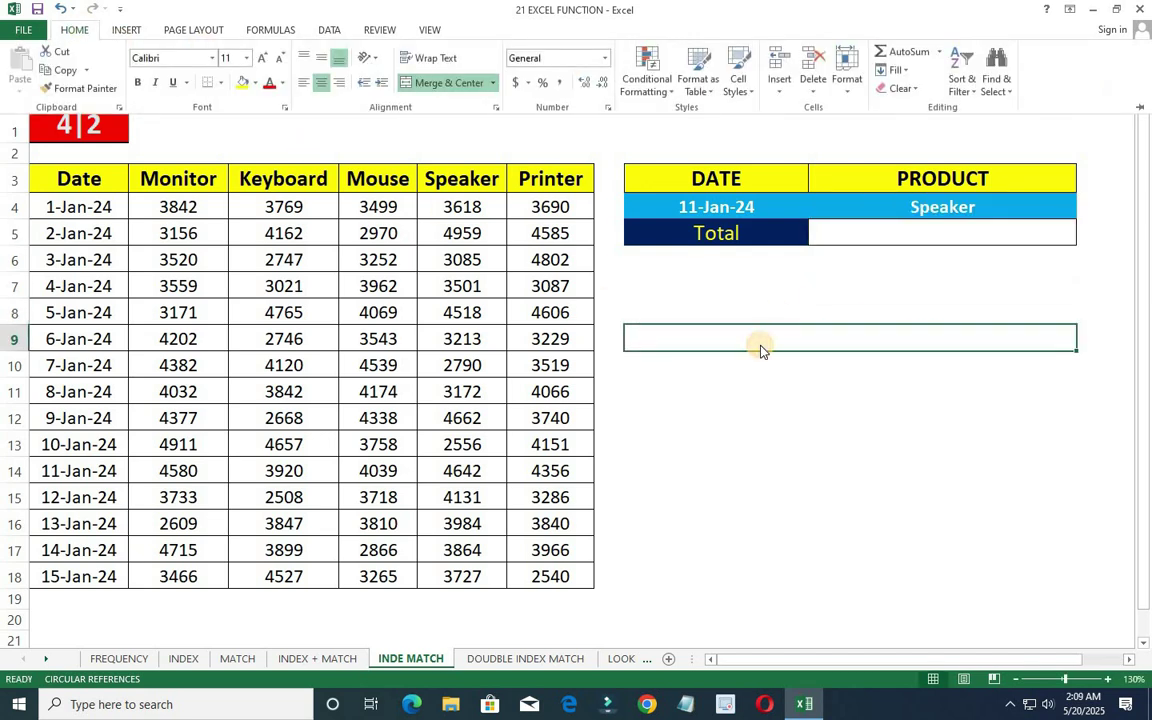
Start an INDEX formula in the merged cell H9 with the whole table A3:F18 as its array.
text(=)
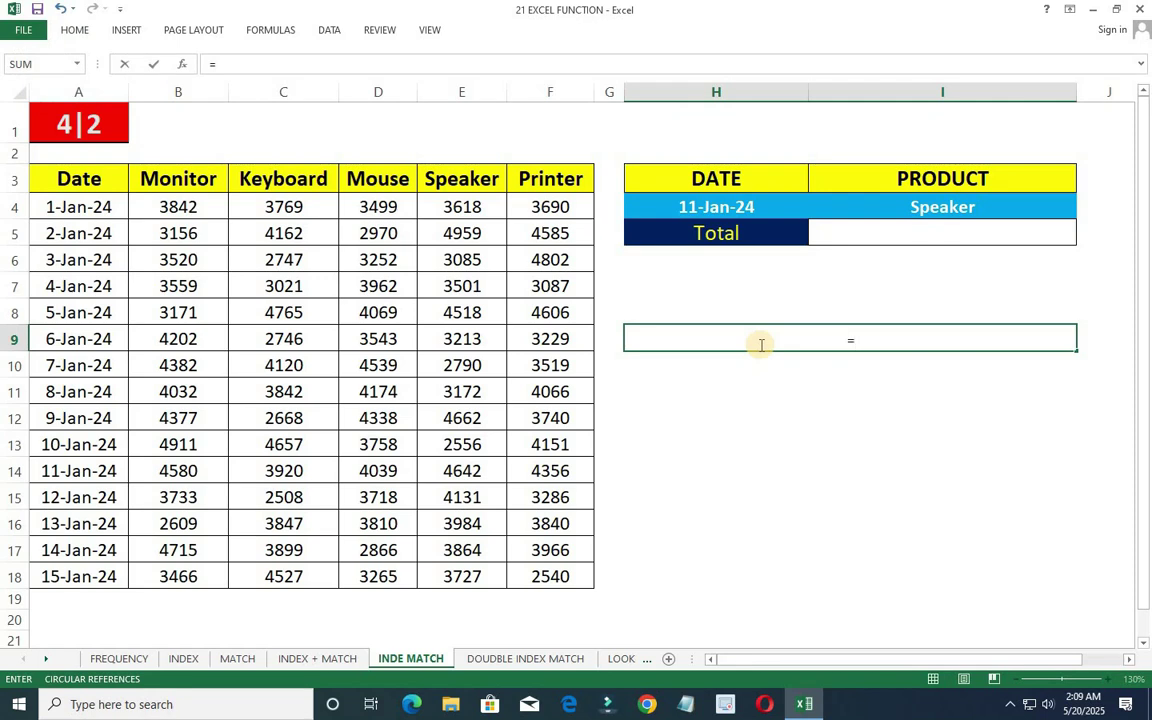
text(INDE)
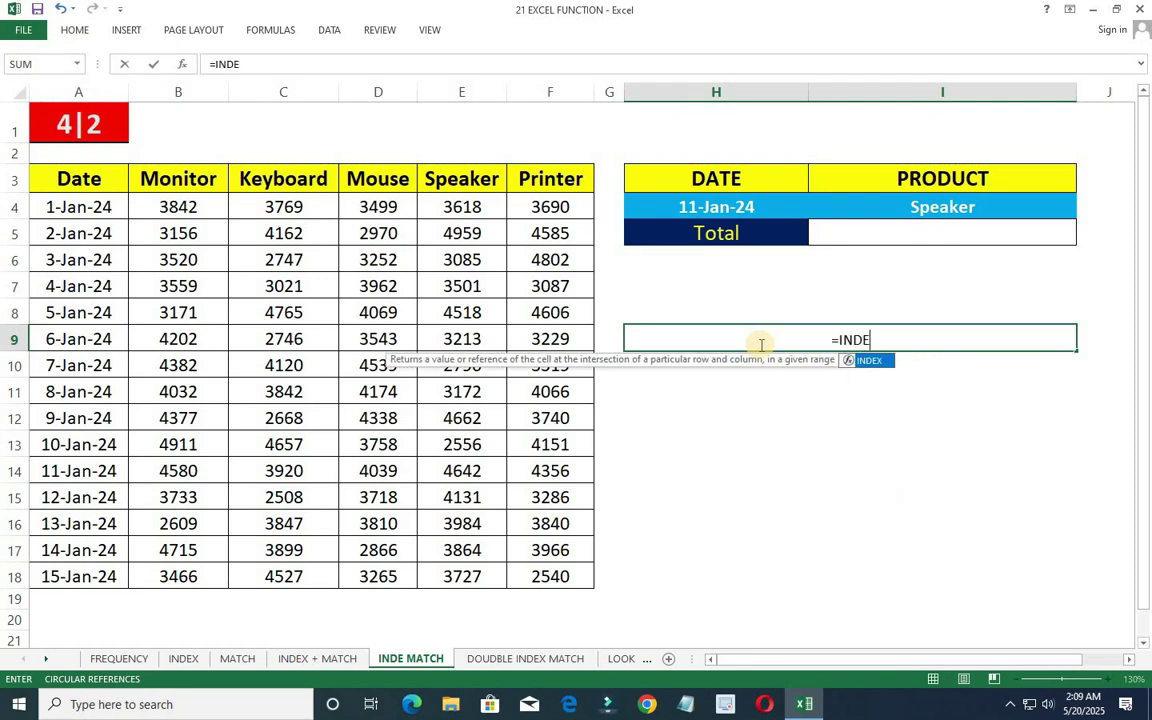
text(X()
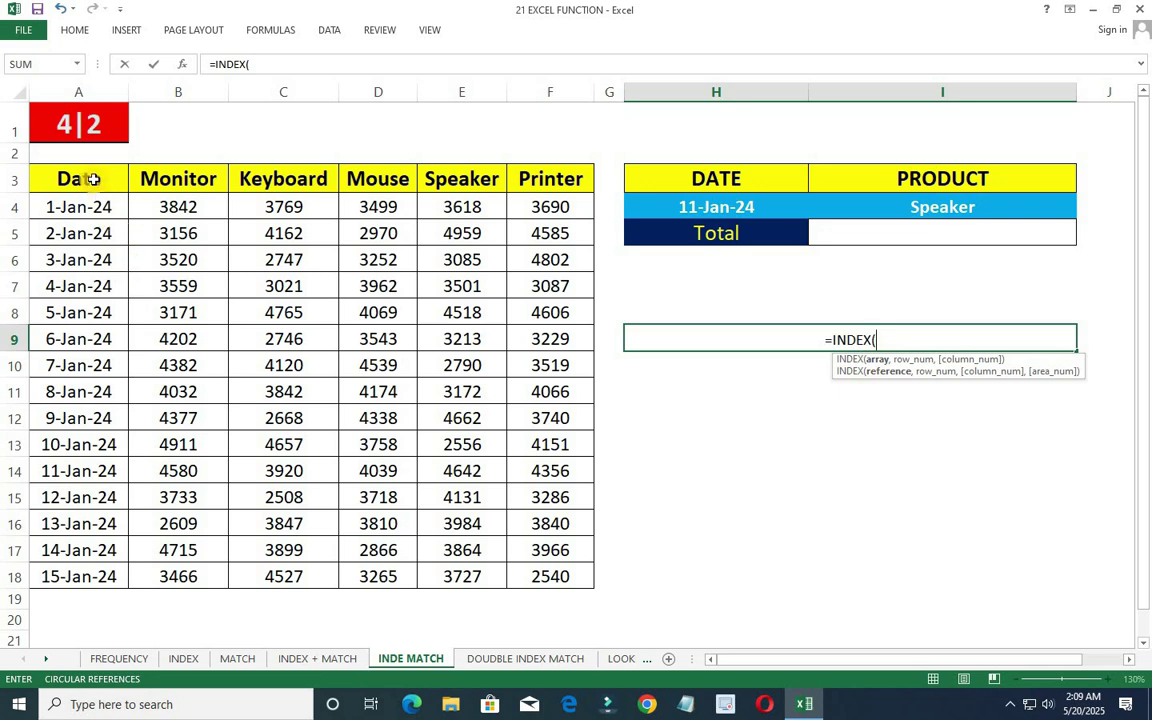
drag(85, 178, 554, 566)
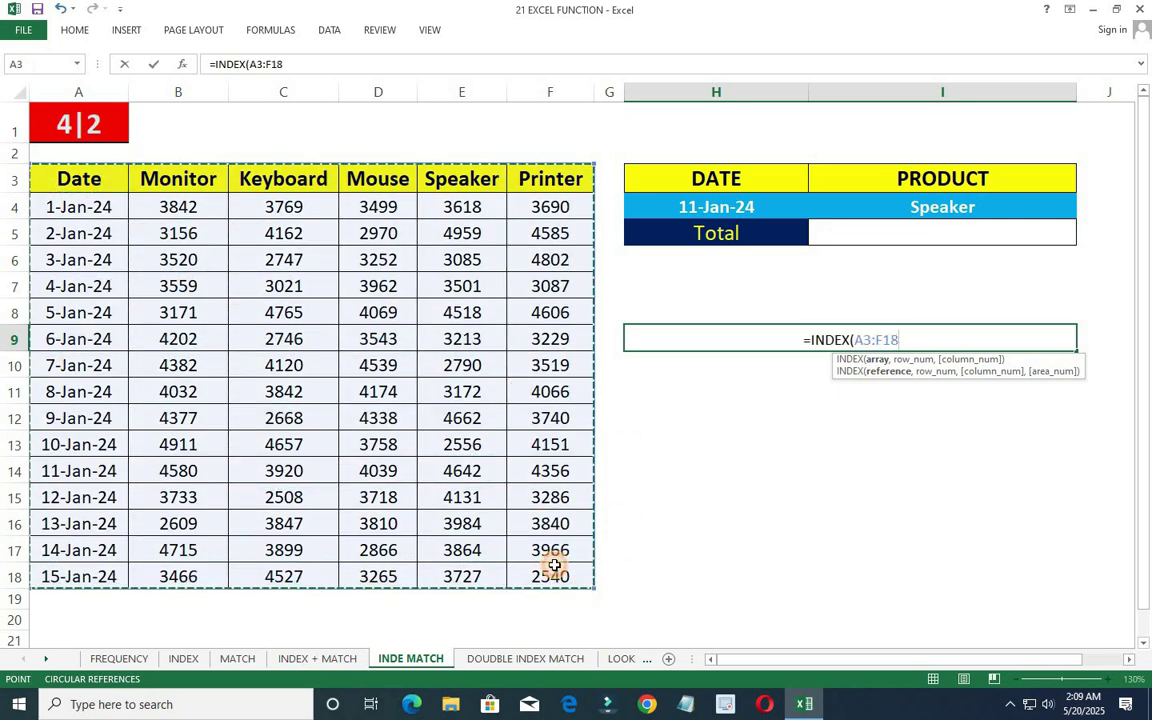
text(,)
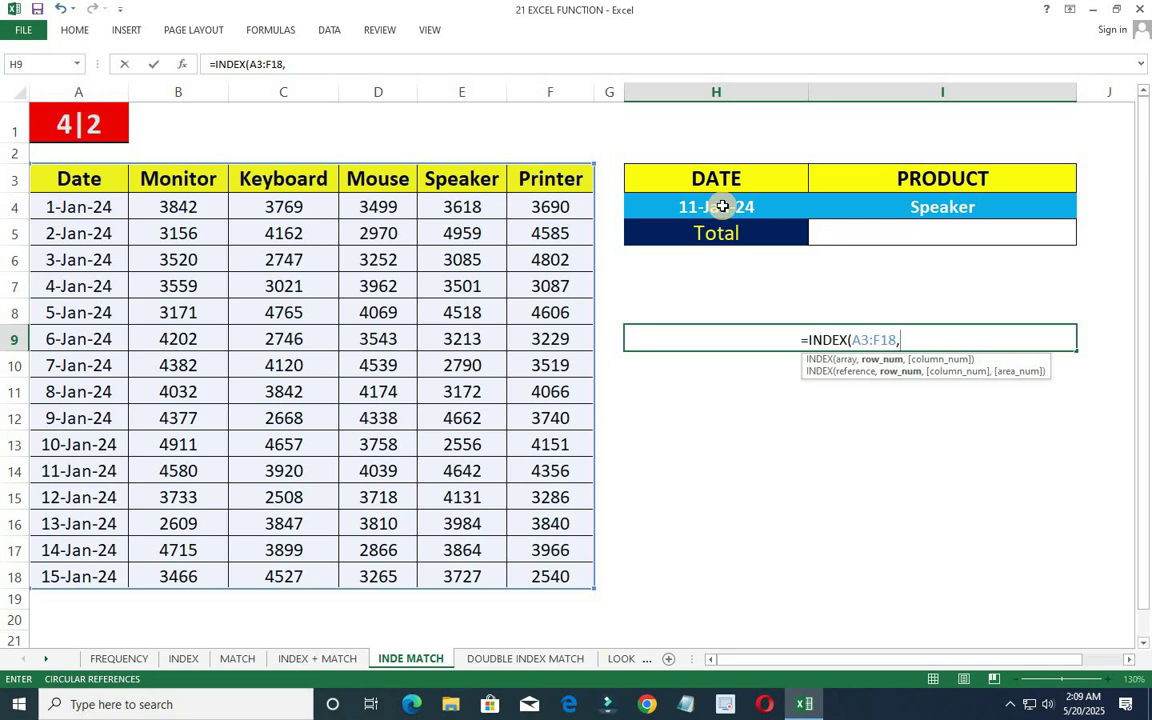
Add MATCH(H4,A3:A18,0) as the row number of the INDEX formula, finding the date by exact match.
text(MATCH()
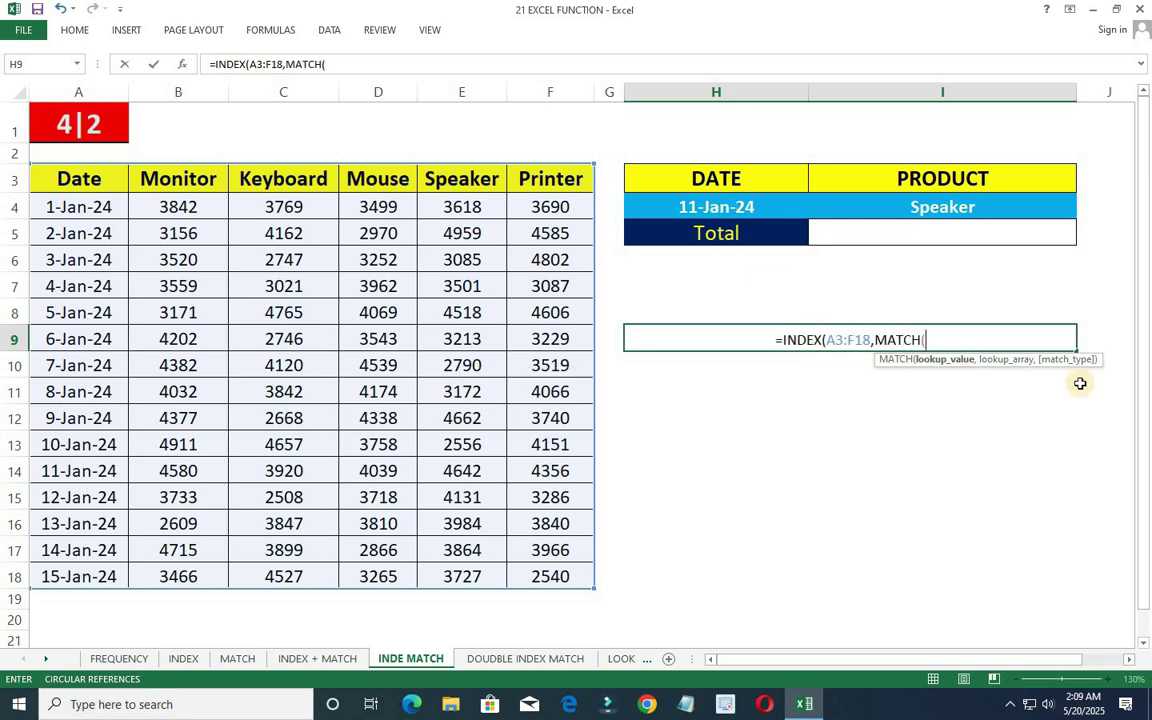
click(728, 209)
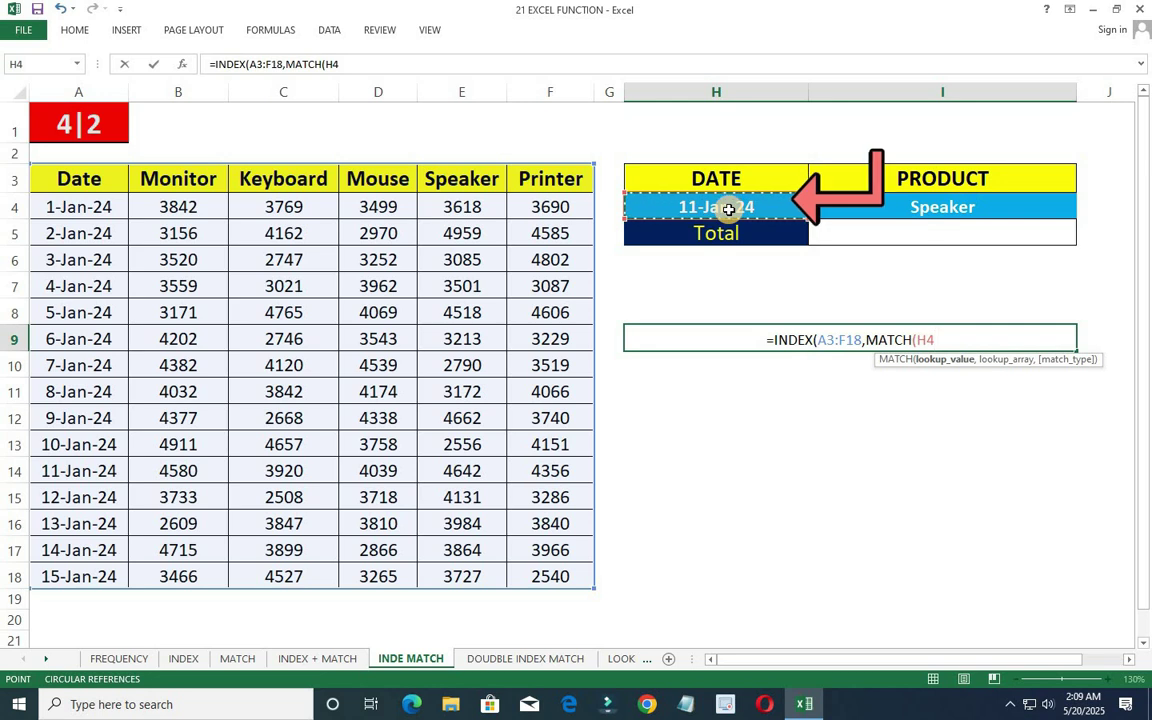
text(,)
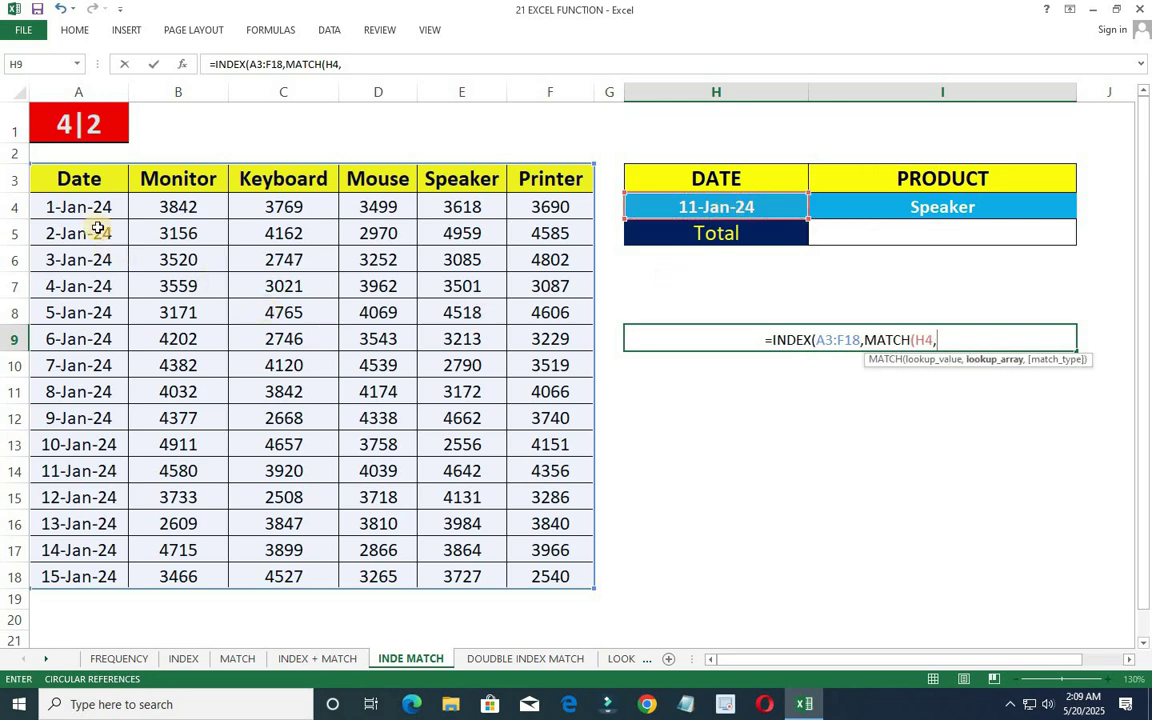
drag(90, 180, 117, 563)
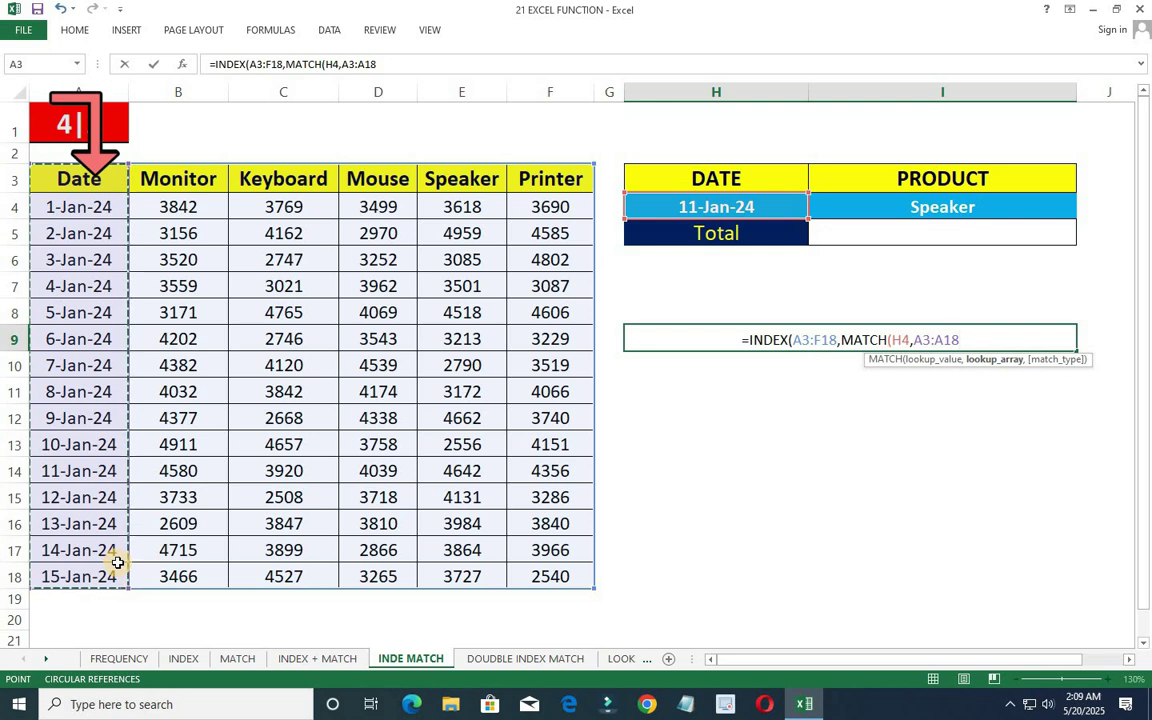
text(,0)
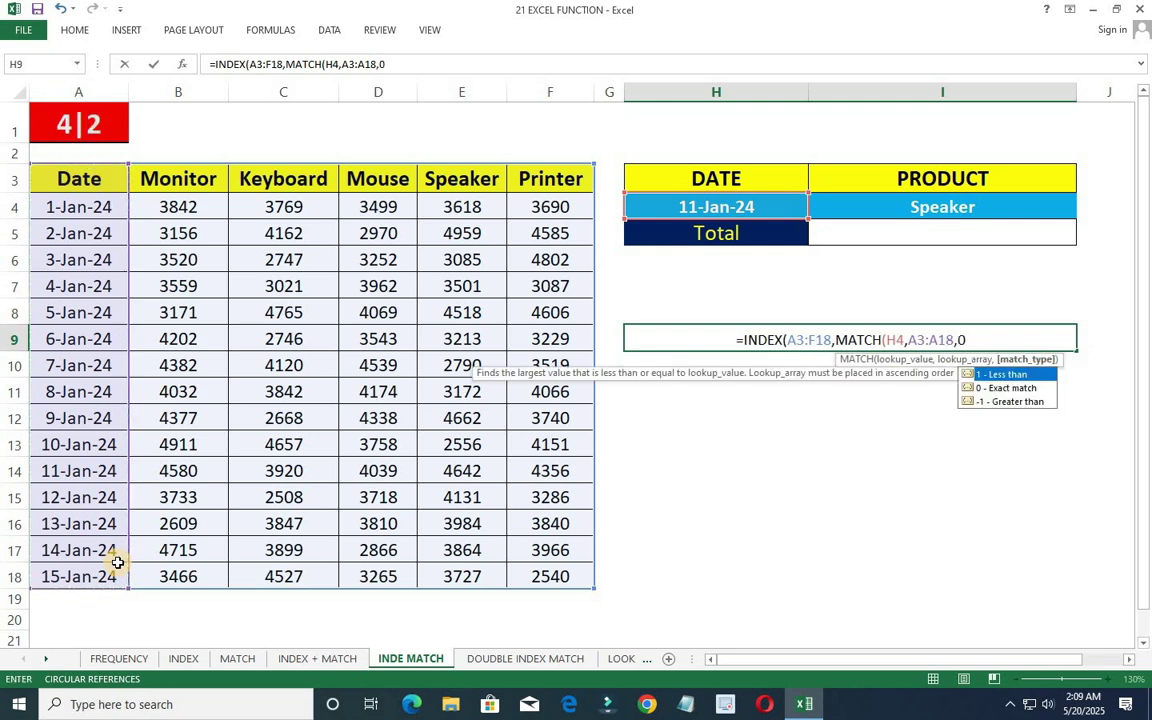
text(),)
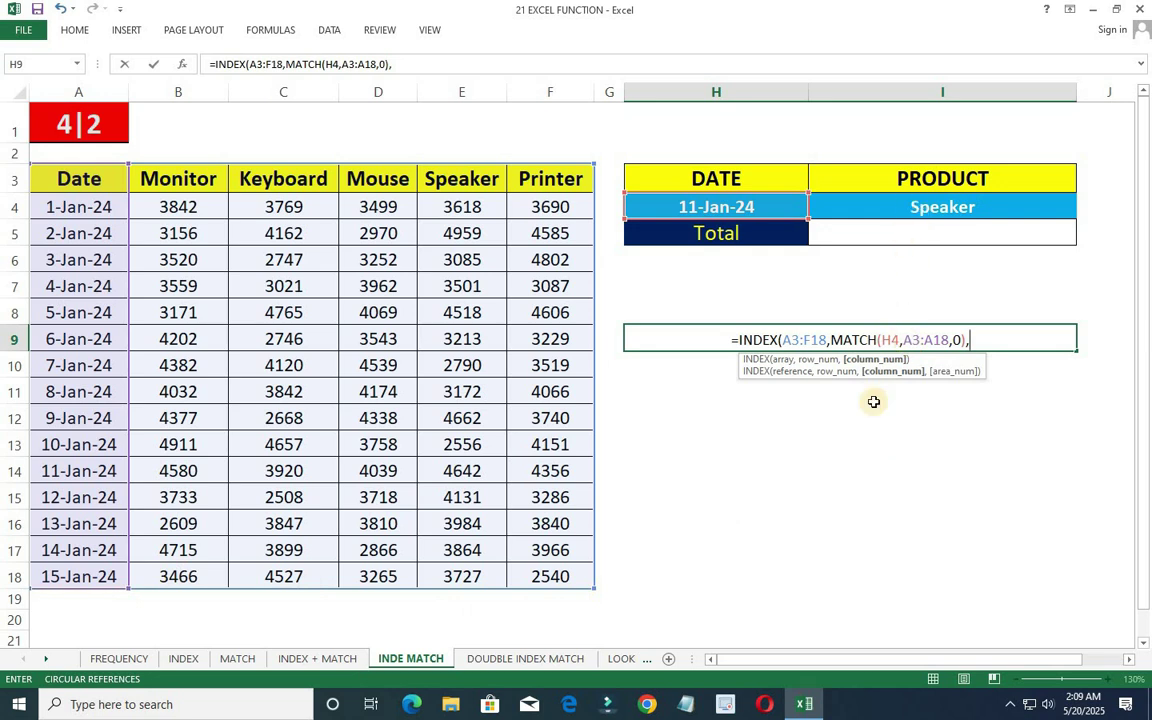
Add MATCH(I4,A3:F3,0) as the column number and complete the formula =INDEX(A3:F18,MATCH(H4,A3:A18,0),MATCH(I4,A3:F3,0)).
text(MA)
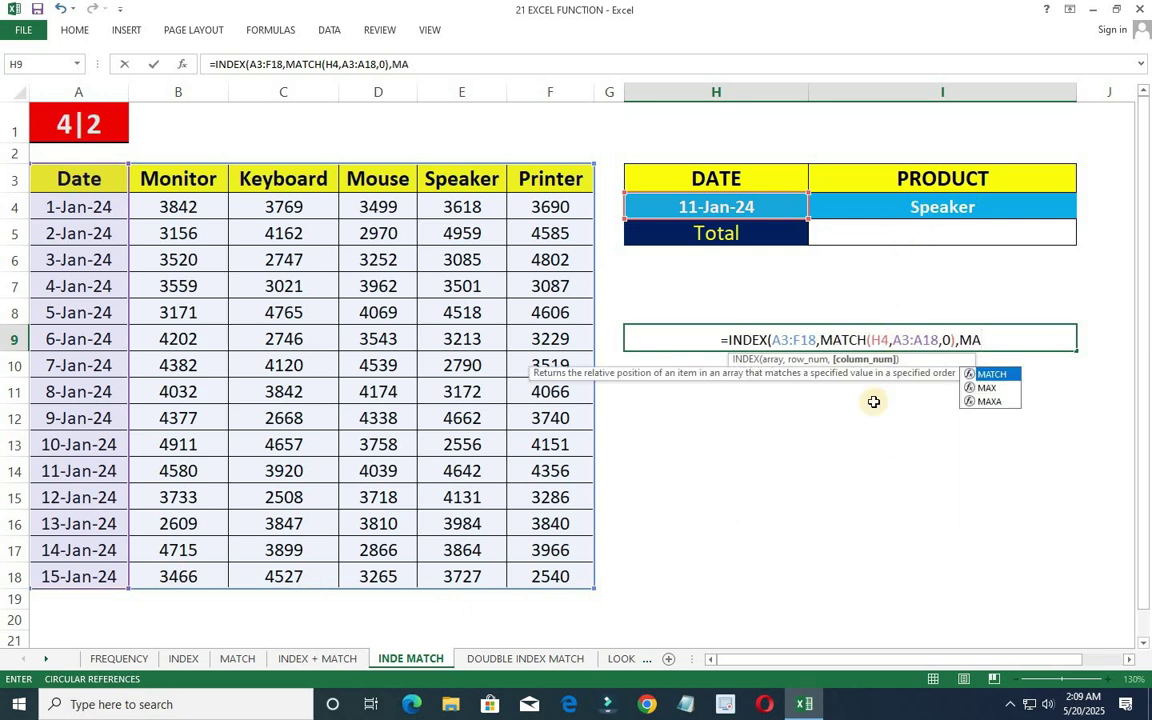
key(Tab)
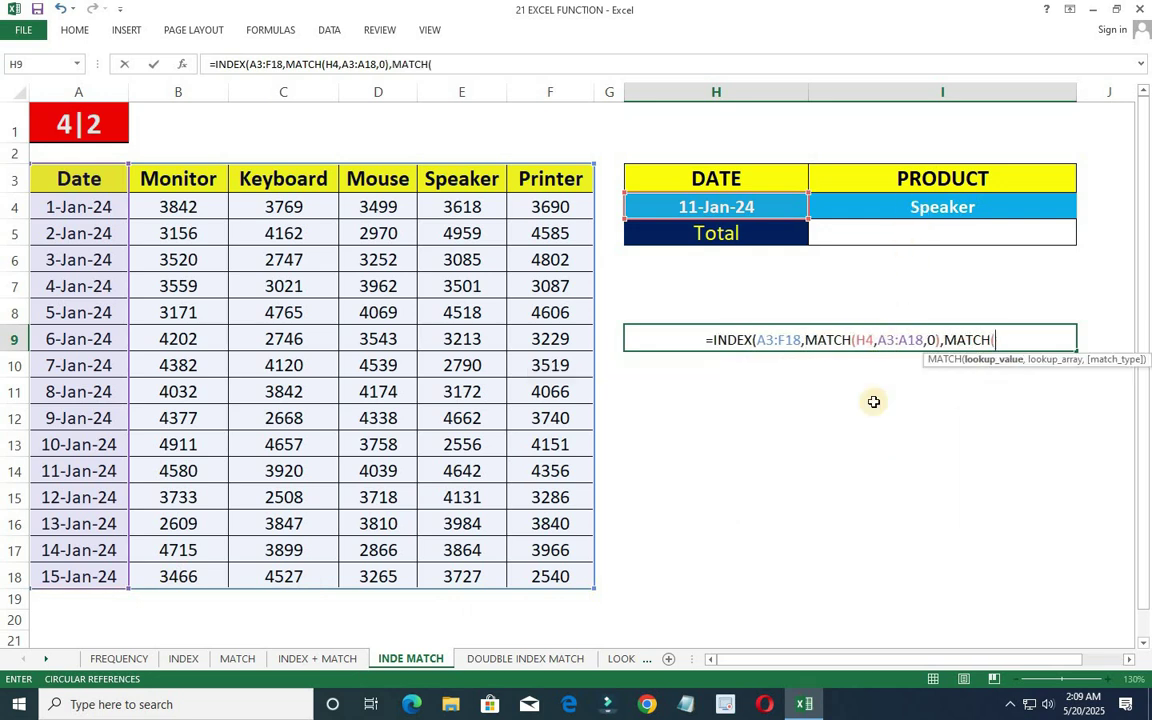
click(940, 208)
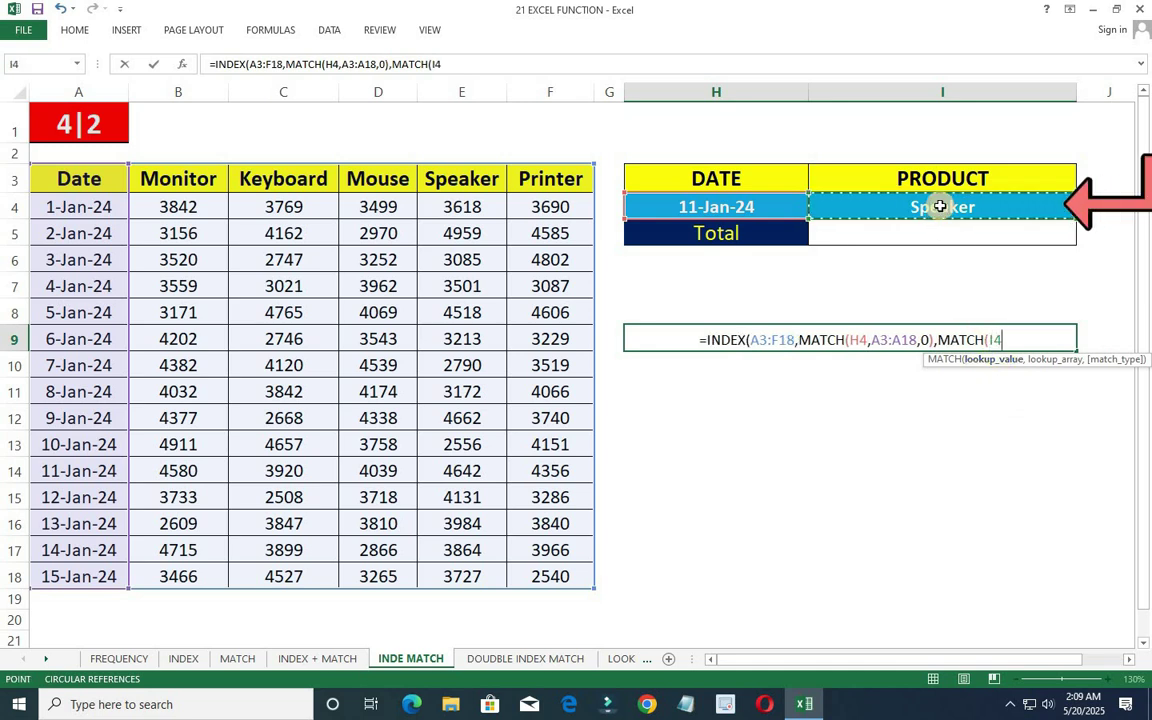
text(,)
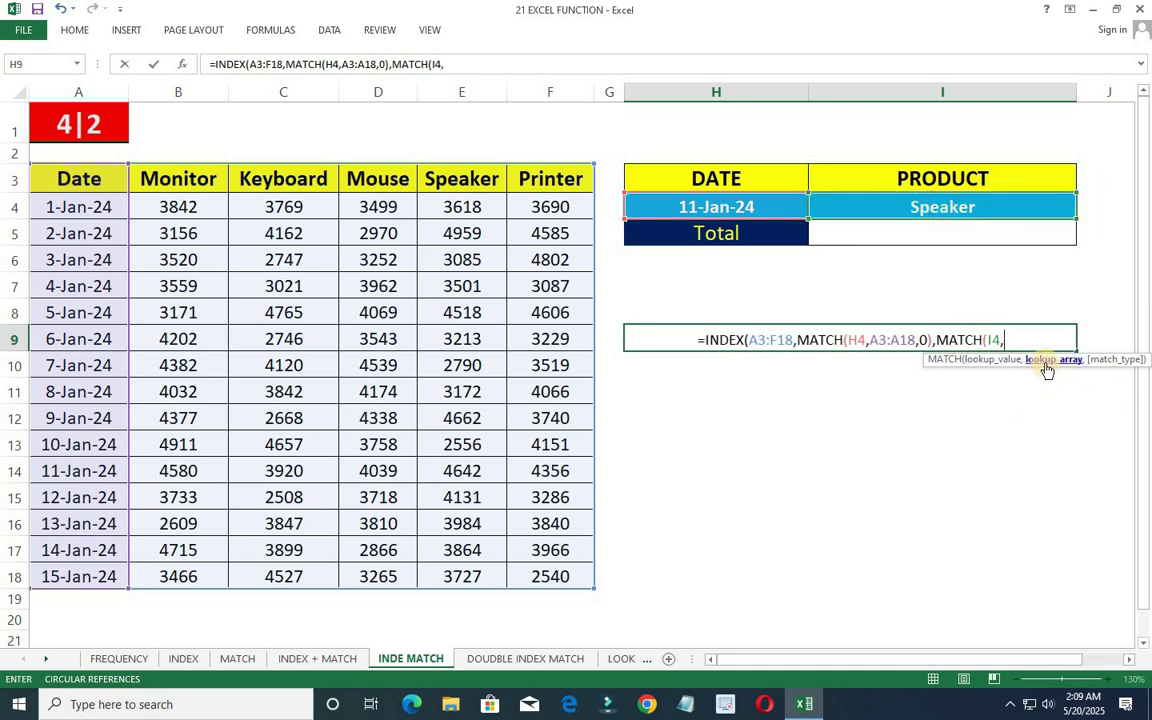
click(85, 178)
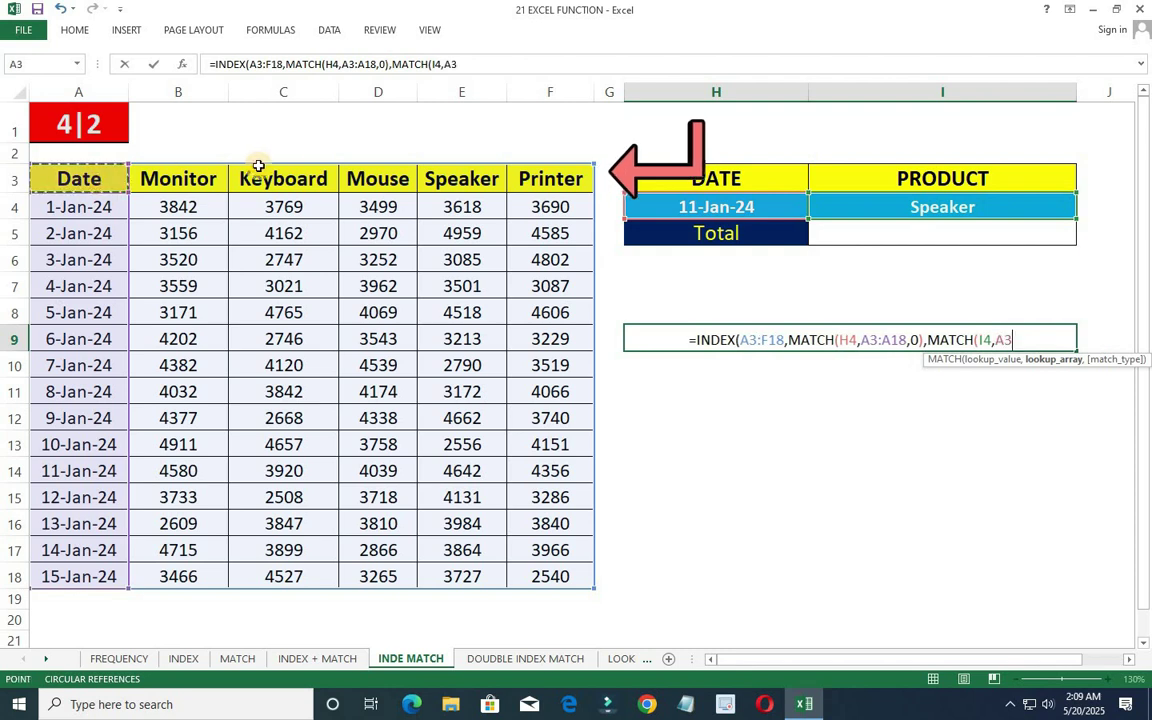
drag(78, 178, 545, 178)
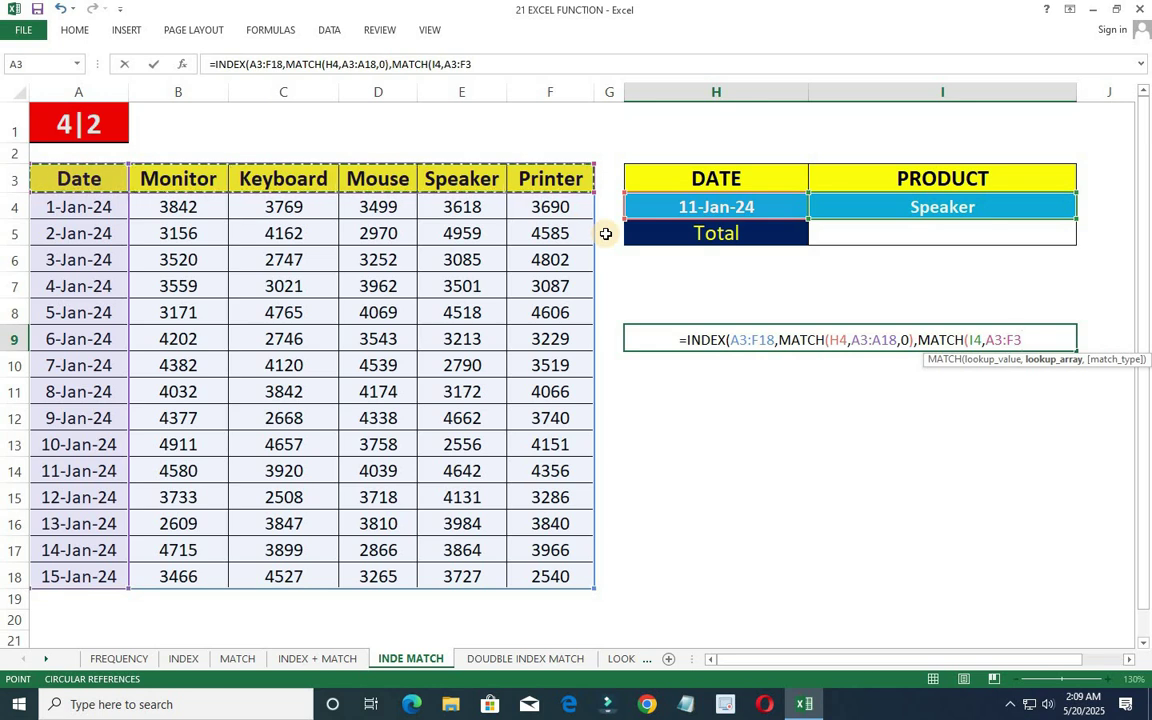
text(,)
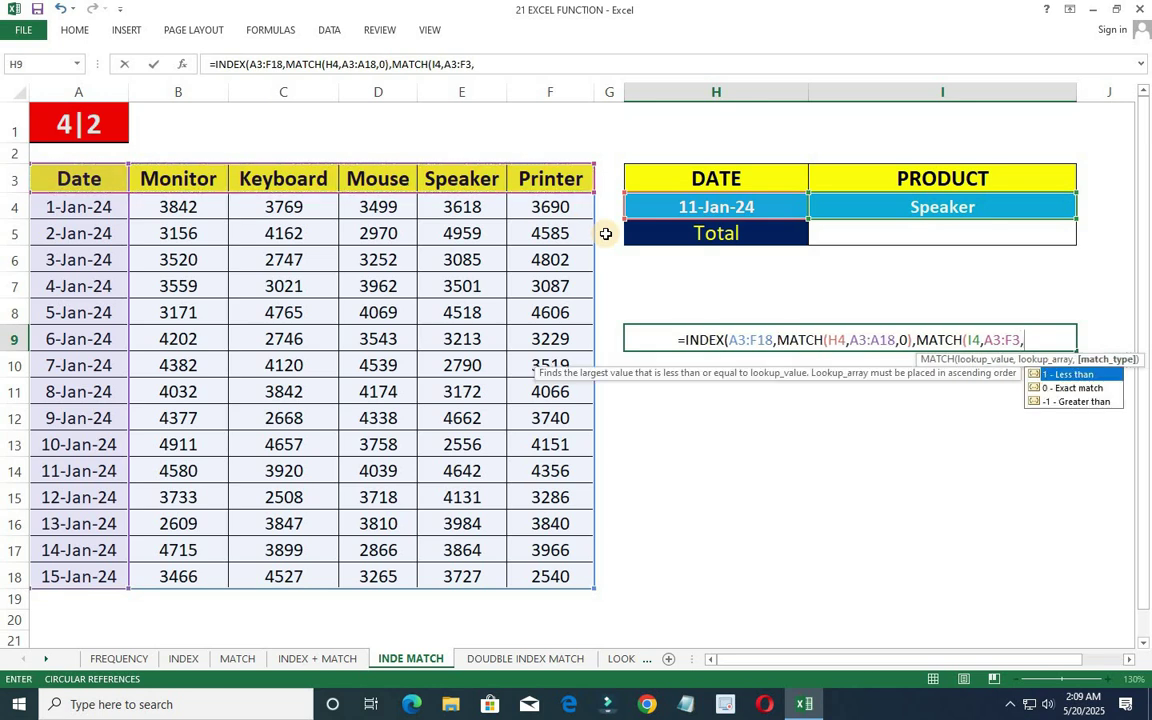
text(0)
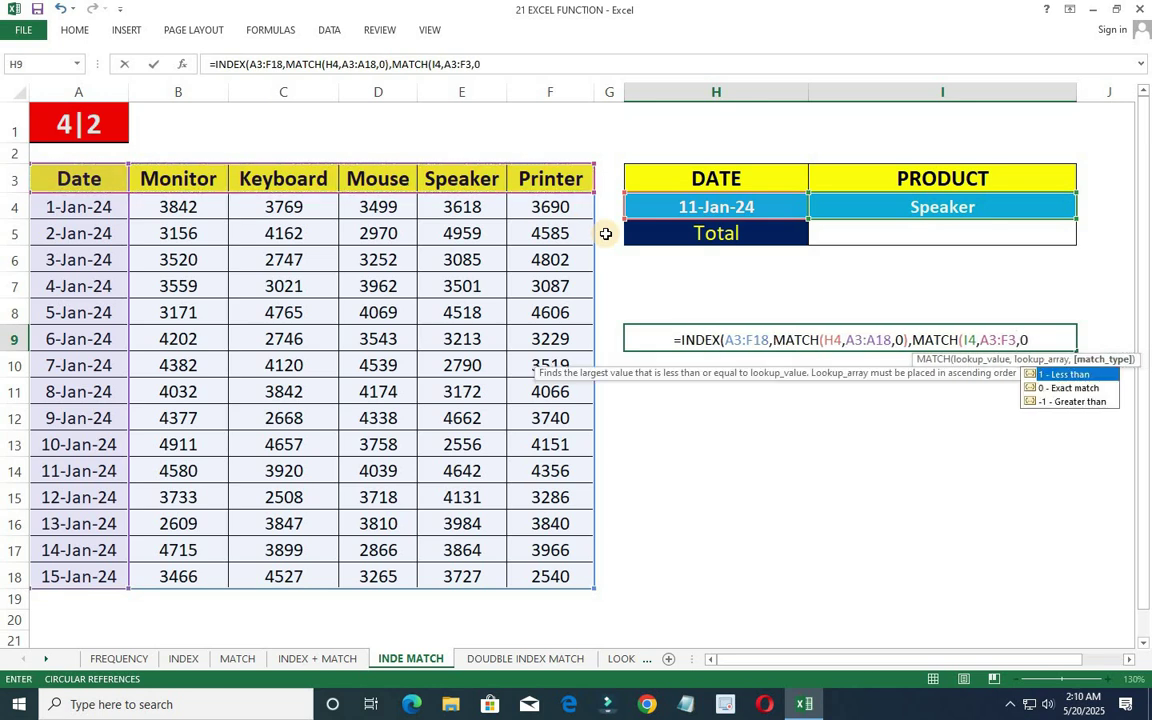
text()))
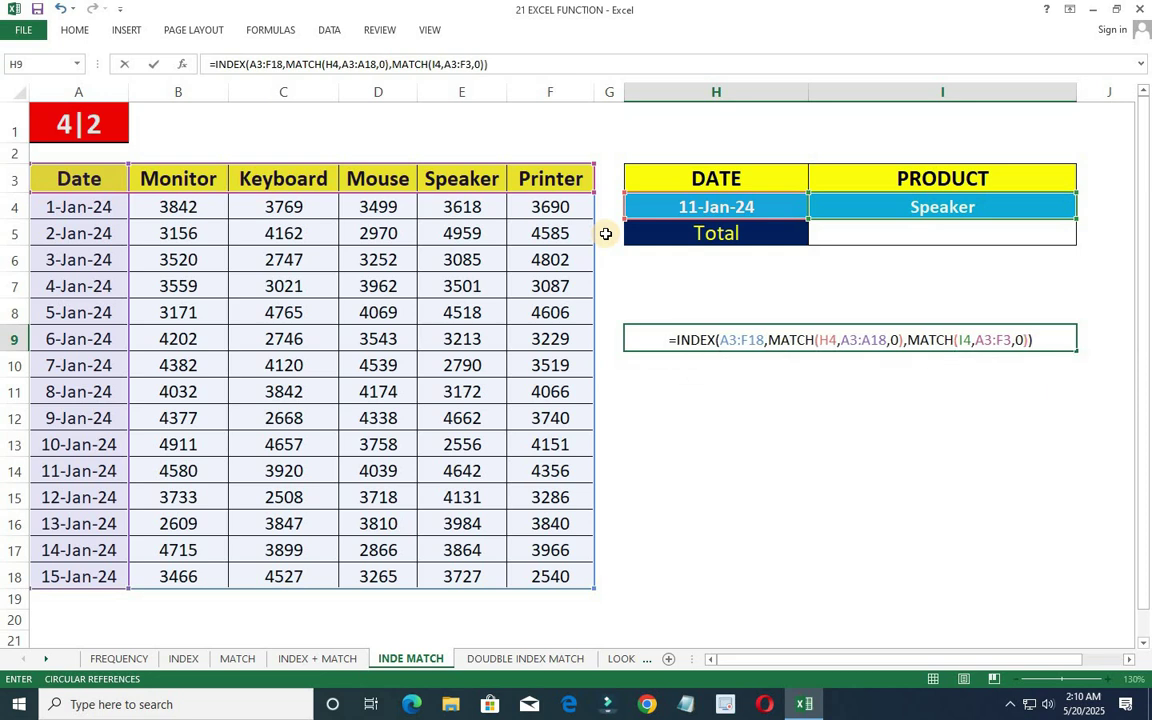
key(Return)
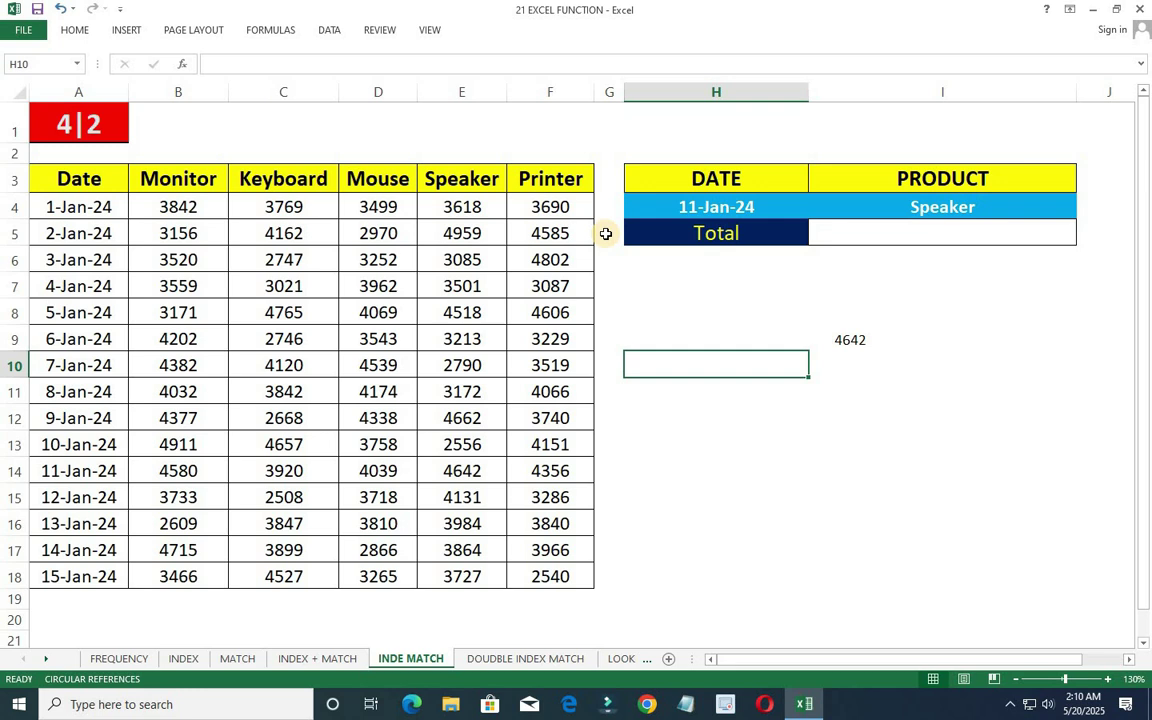
Format the merged result cell H9 with a border, bold text and font size 18.
click(792, 339)
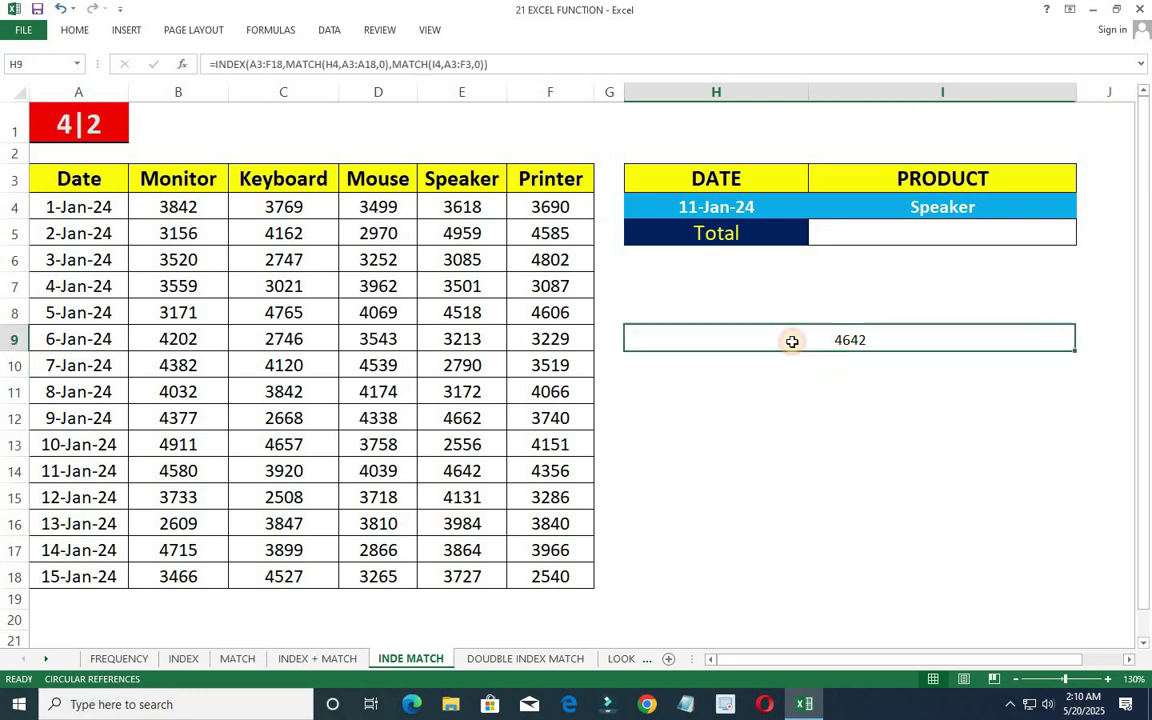
click(74, 29)
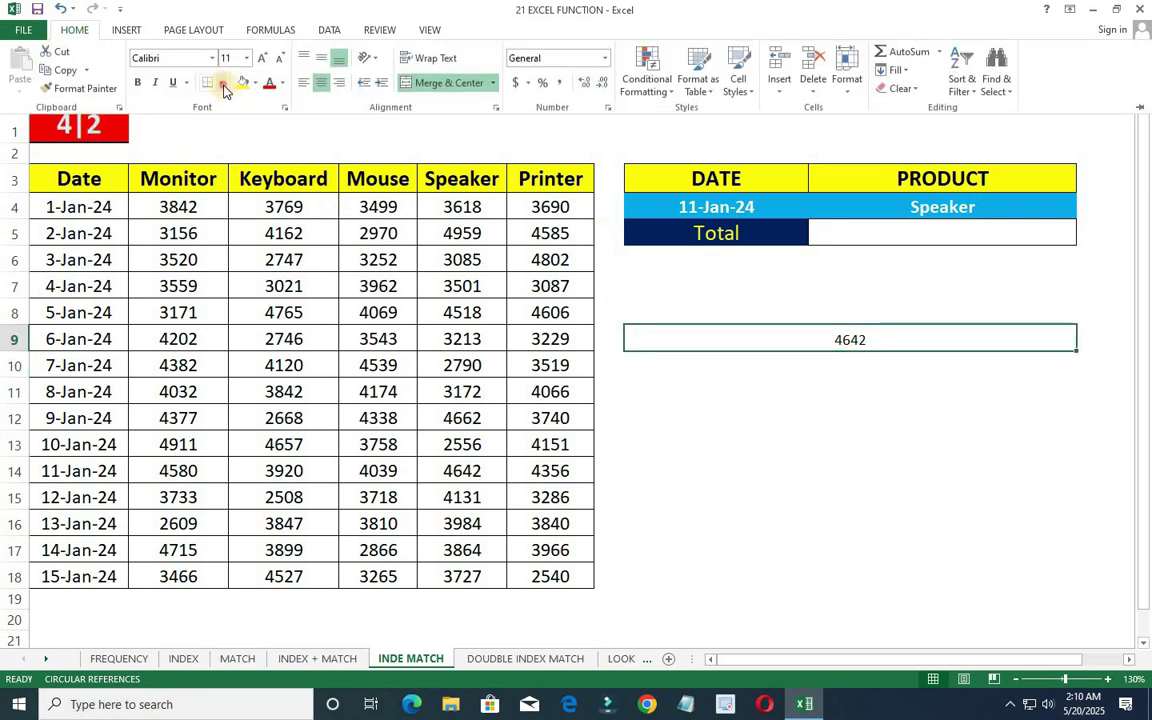
click(220, 82)
click(245, 219)
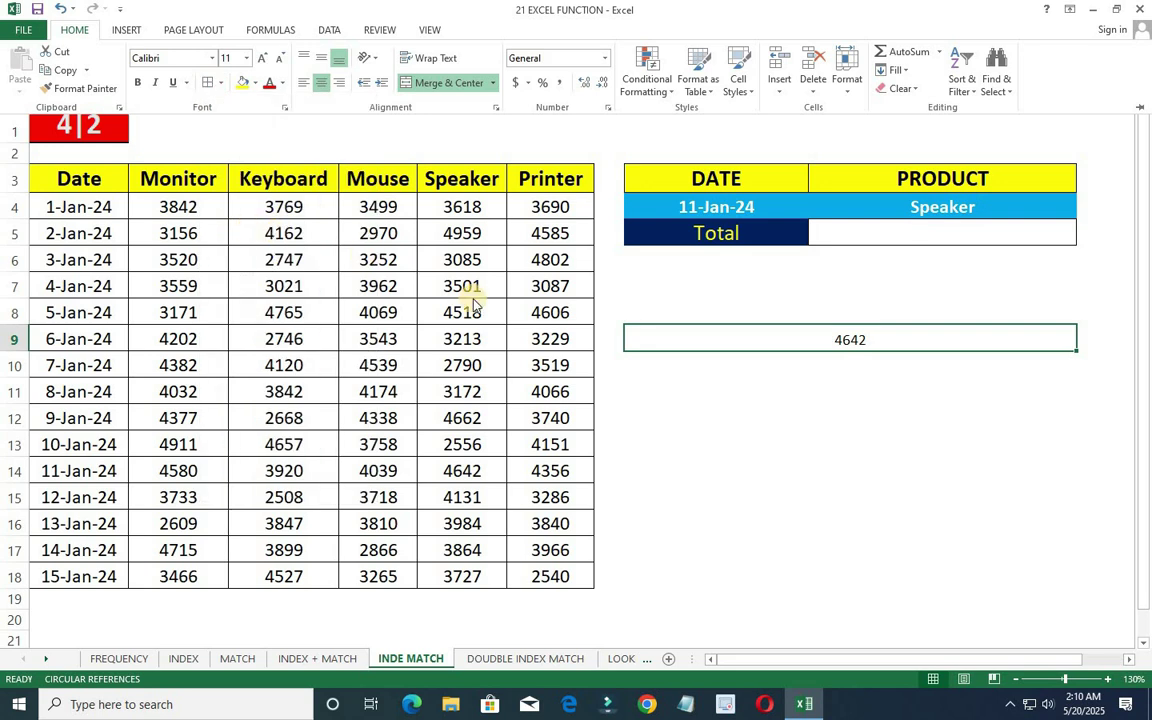
key(ctrl+b)
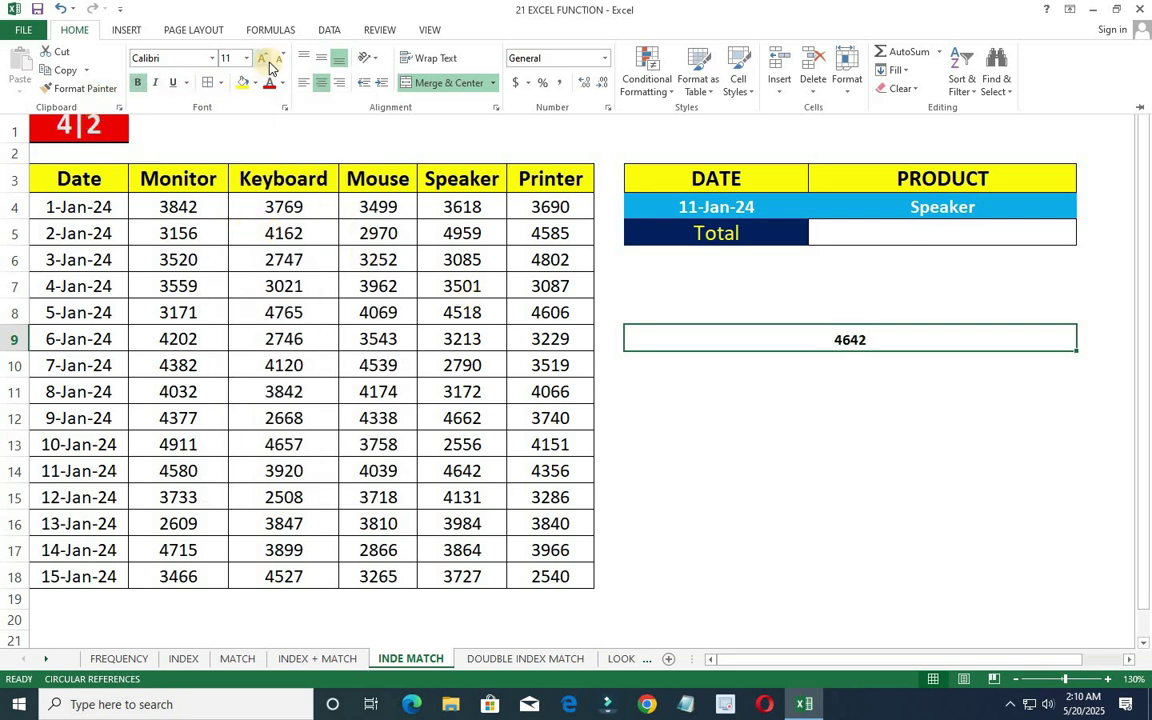
click(265, 60)
click(268, 60)
click(268, 60)
click(268, 60)
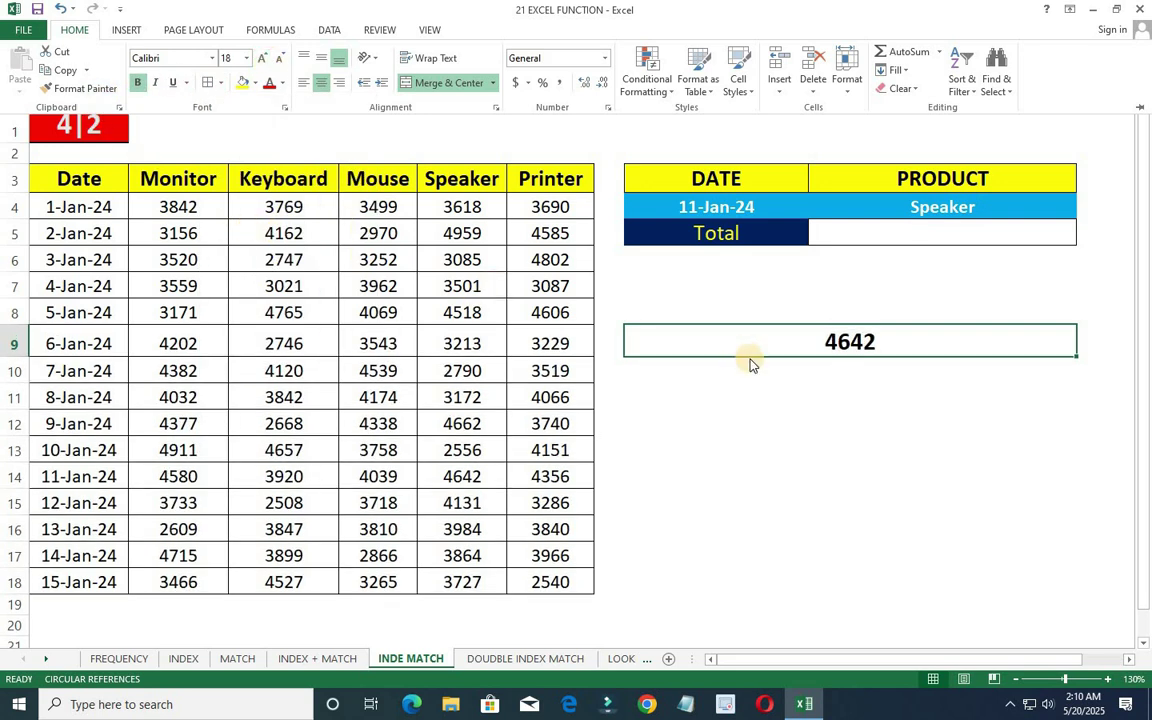
click(745, 221)
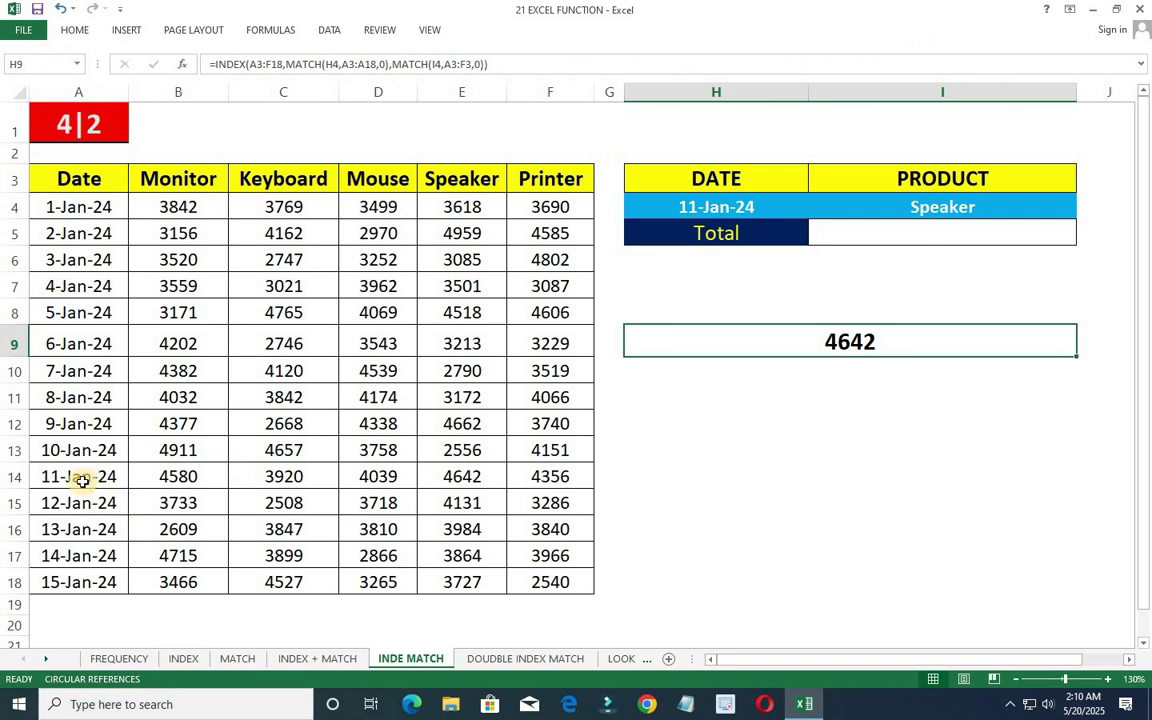
Check the 11-Jan-24 Speaker value in the table, set the lookup date in H4 to 4-Jan-24 and compare the matching row.
drag(82, 479, 477, 476)
click(474, 477)
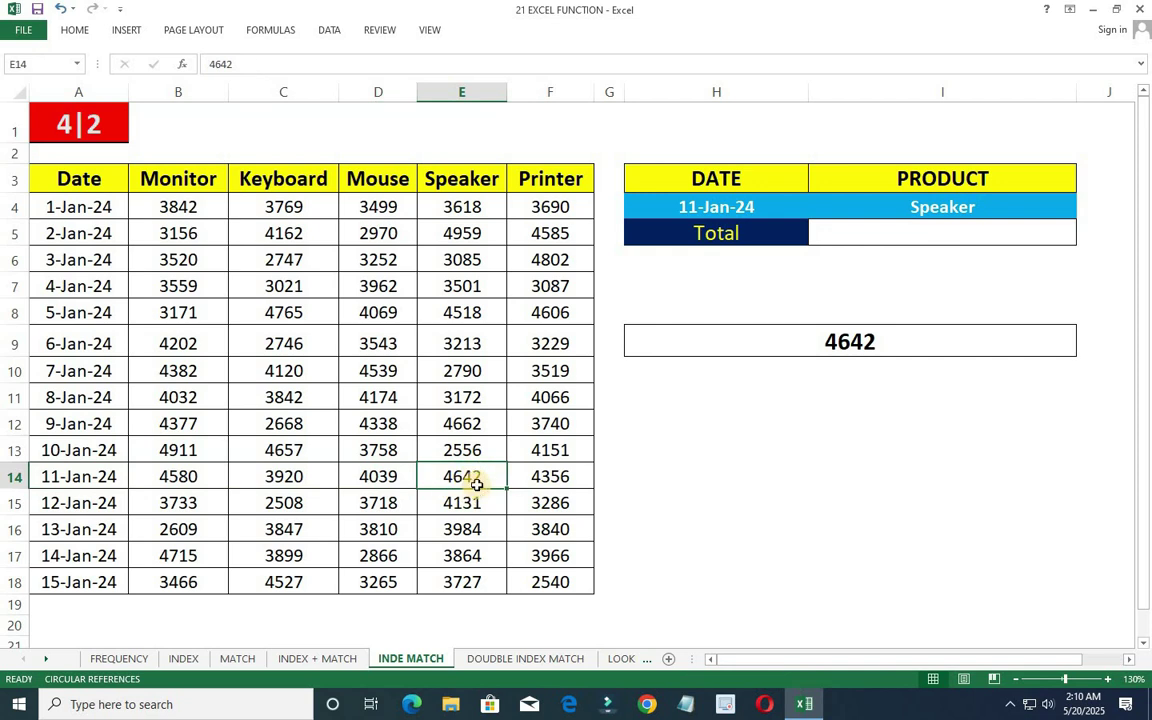
click(738, 212)
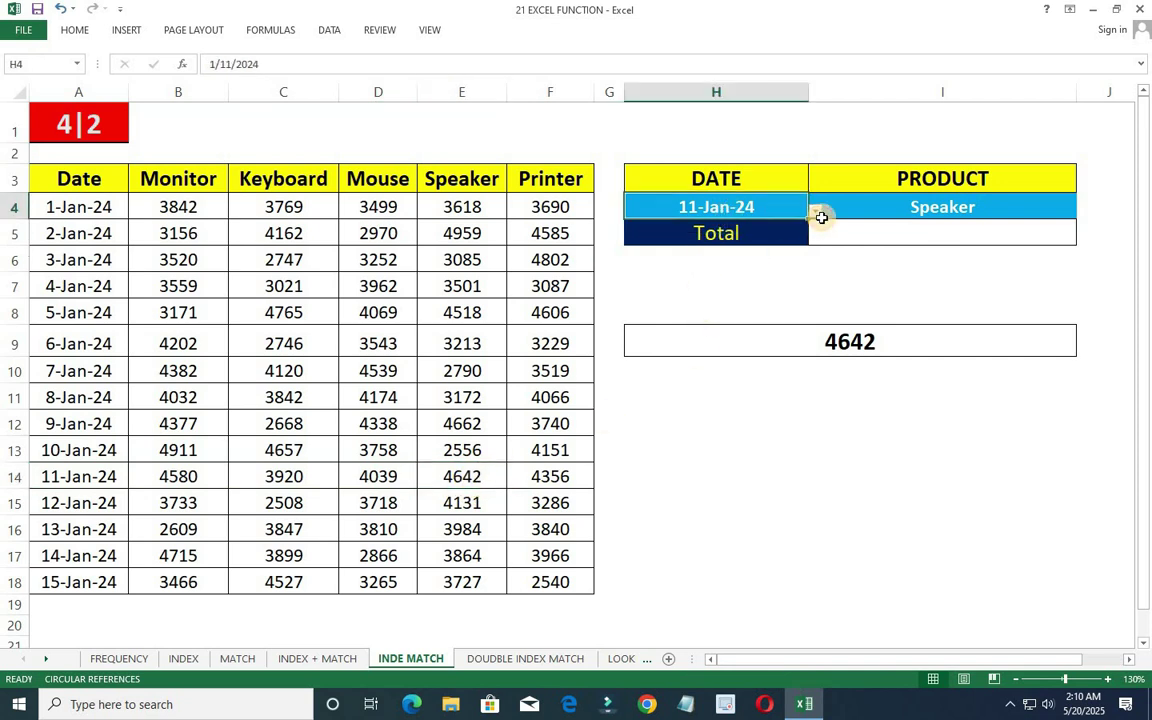
click(816, 212)
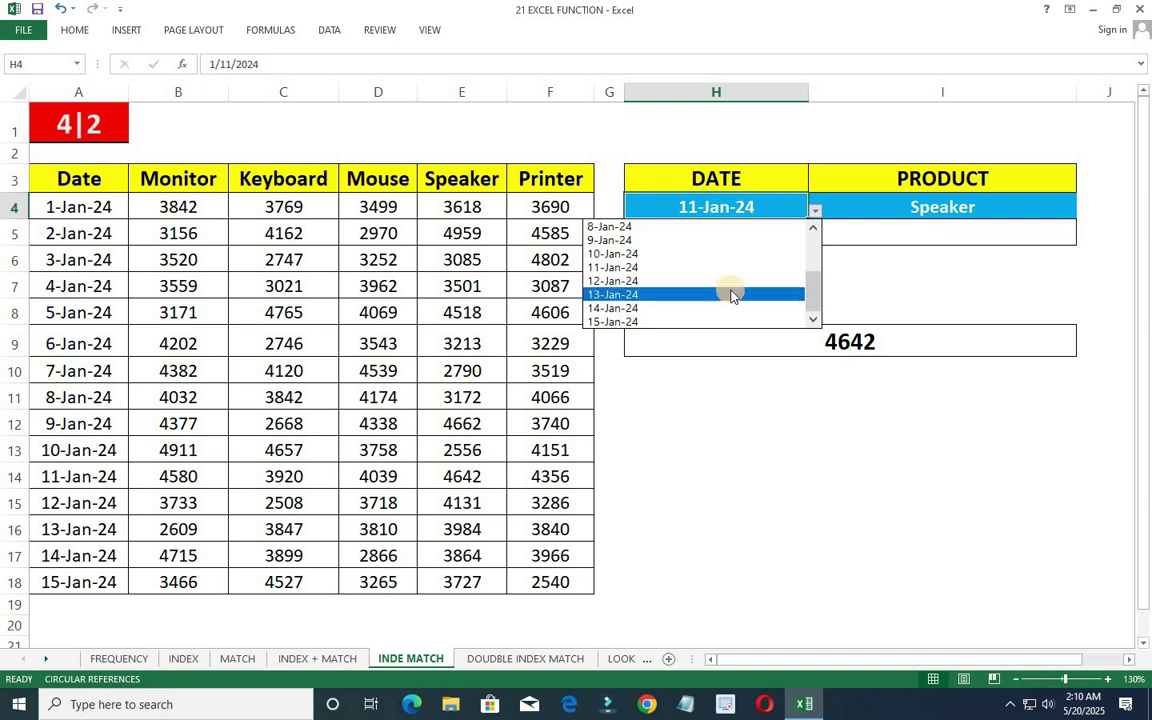
drag(818, 298, 813, 257)
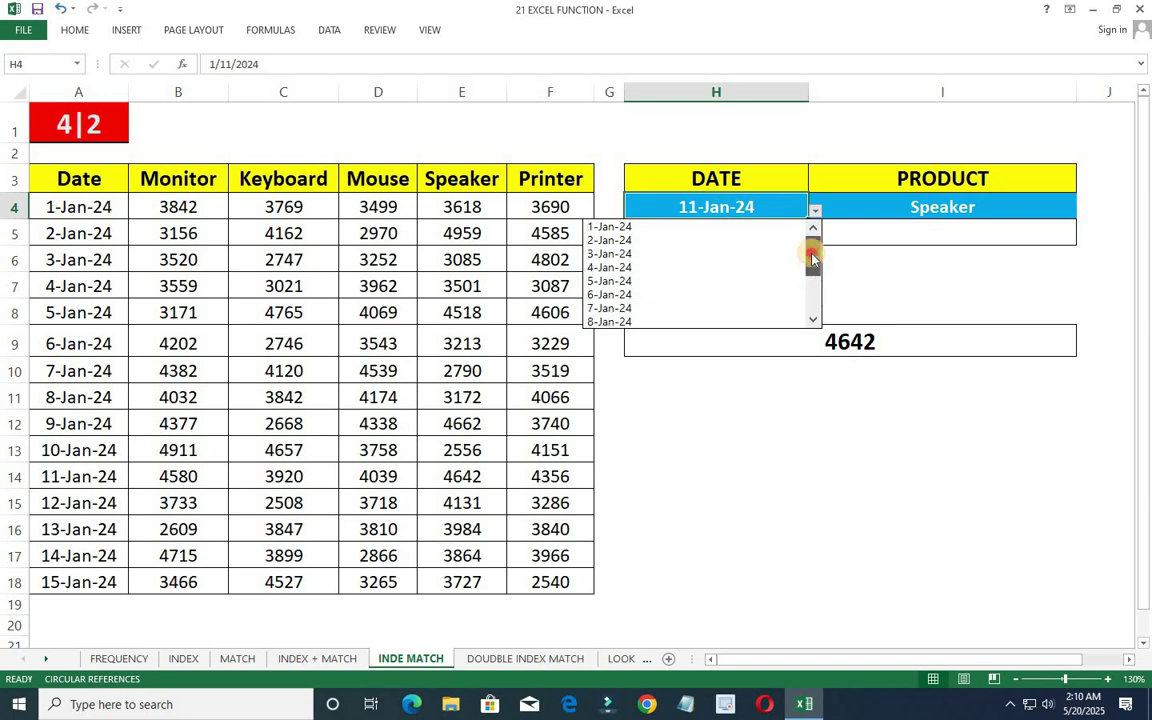
click(638, 268)
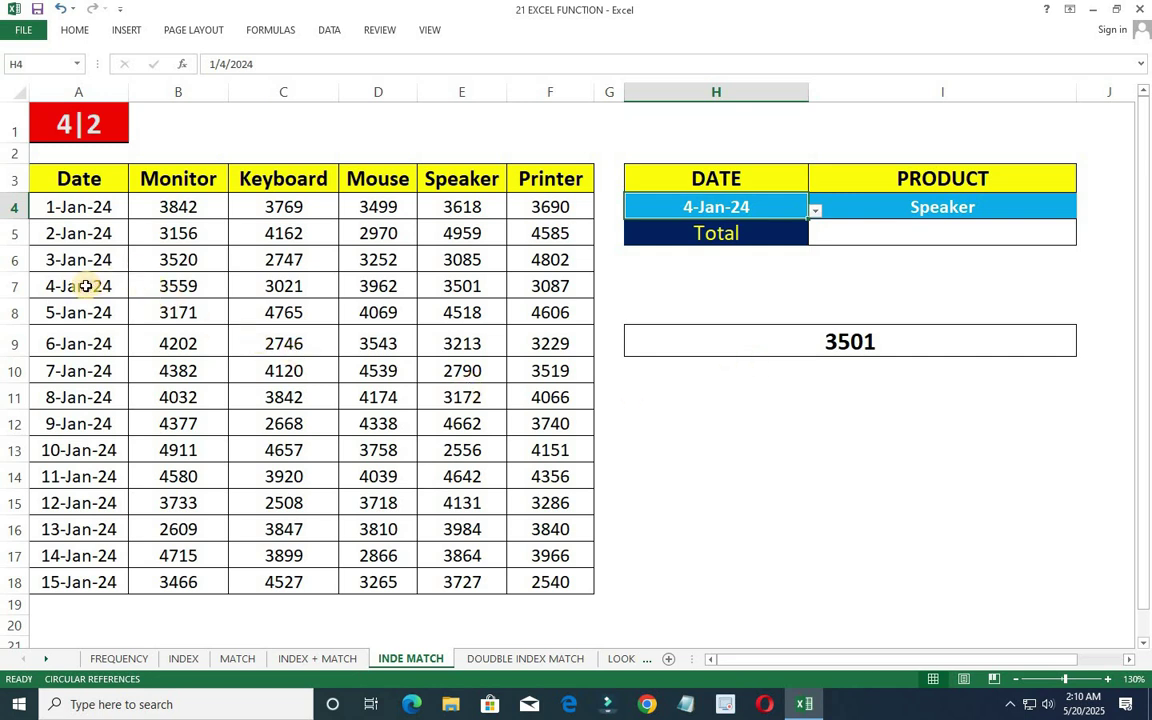
drag(87, 286, 483, 284)
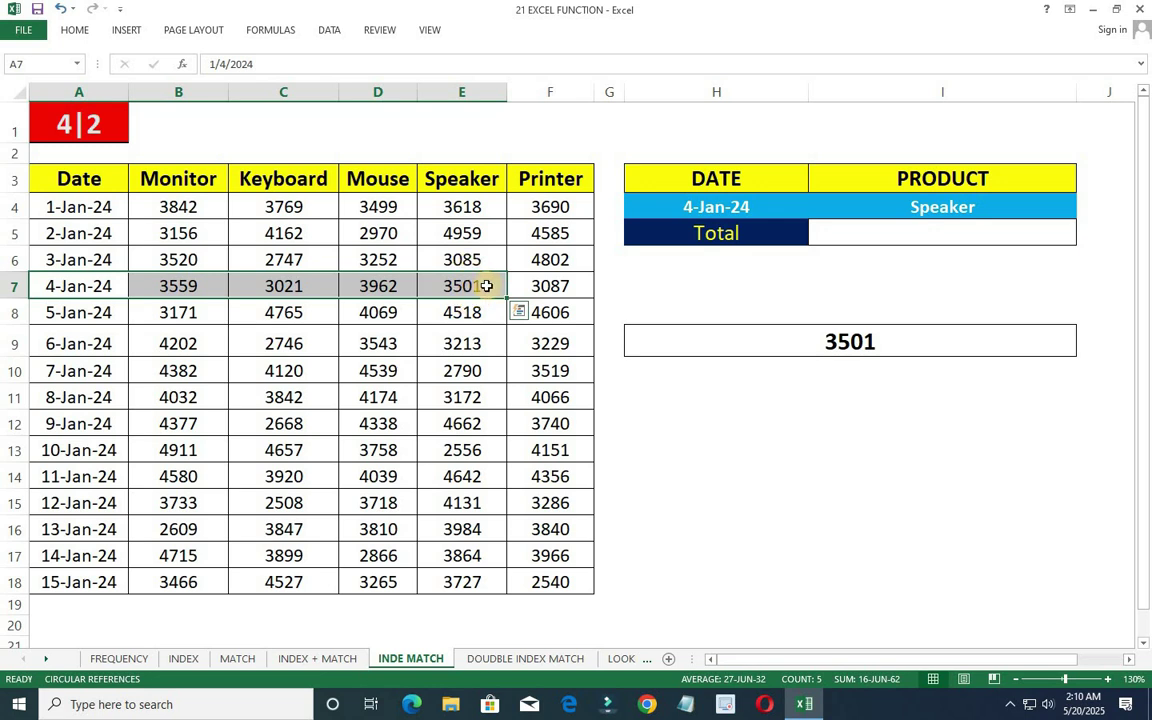
Set the lookup product in I4 to Printer and check the result against the 4-Jan-24 row of the table.
click(907, 206)
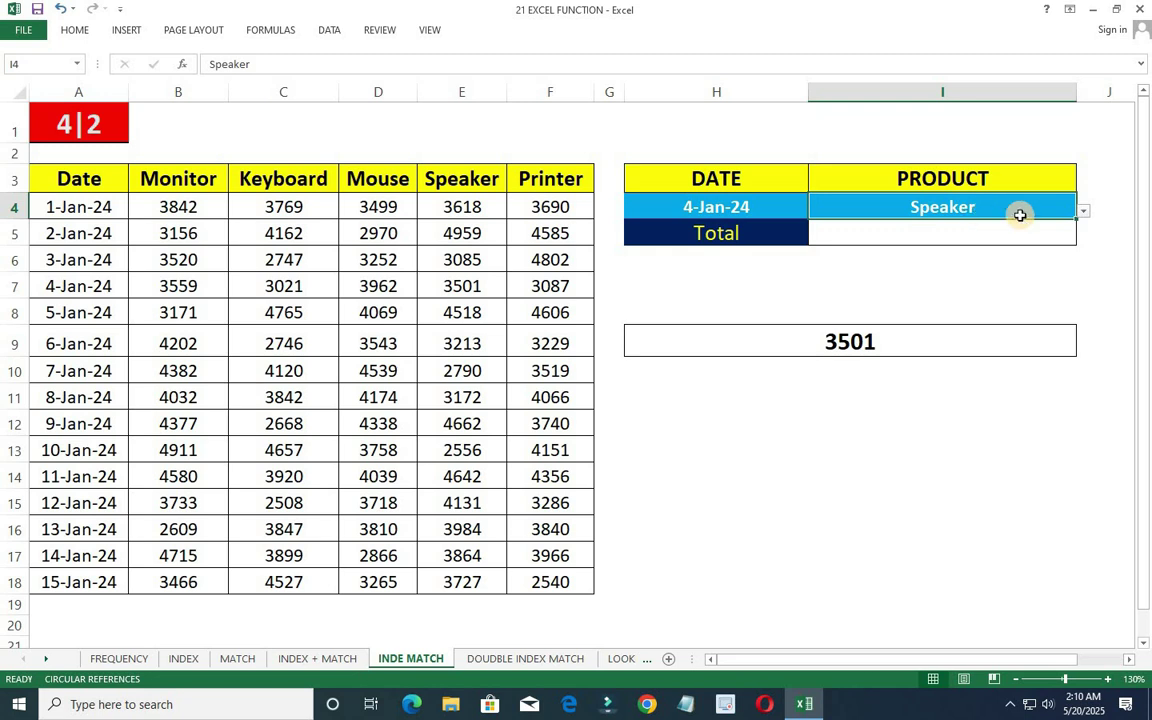
click(1081, 212)
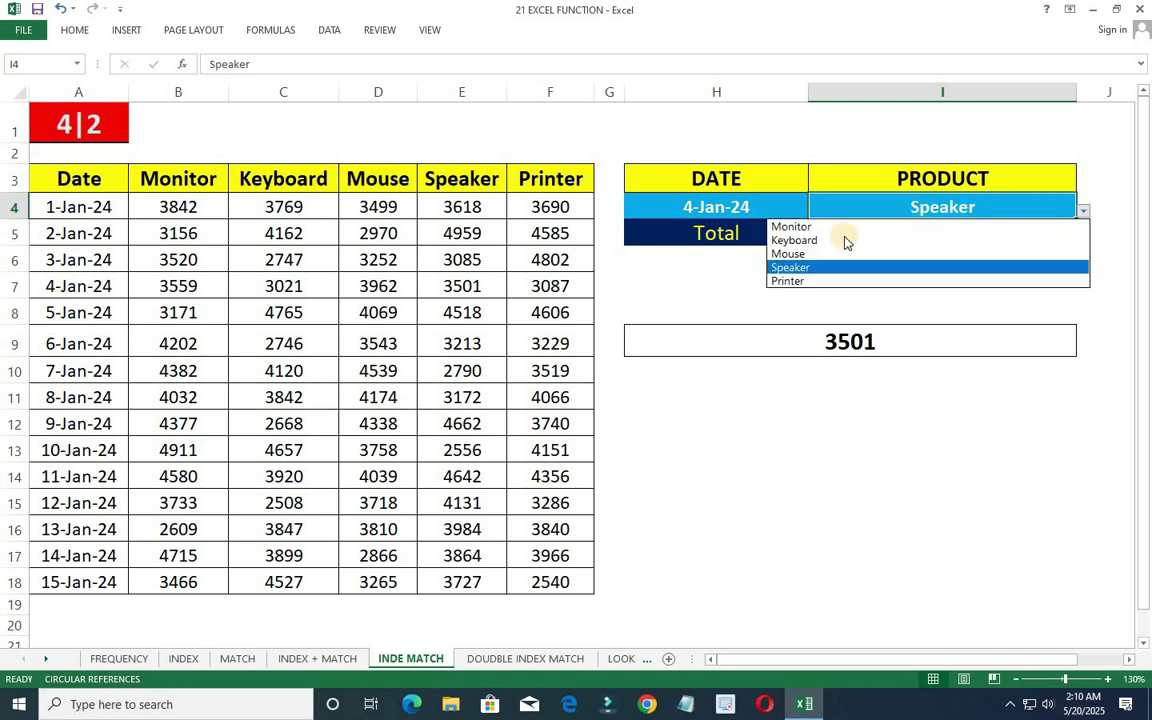
click(790, 281)
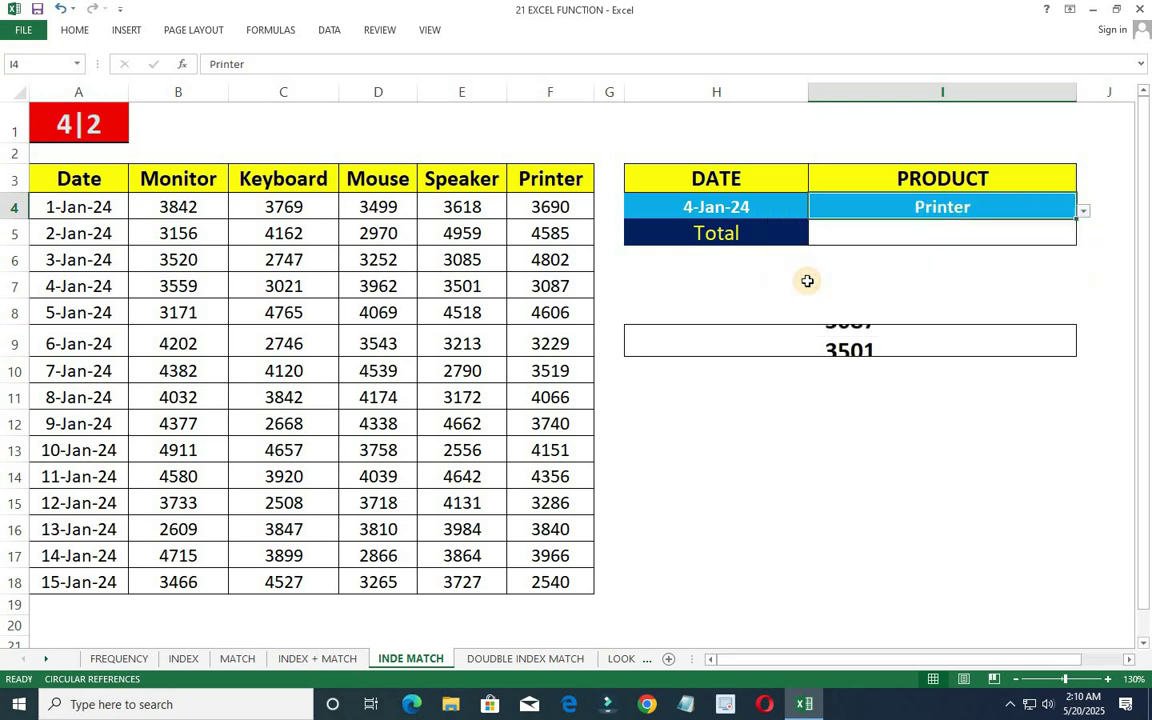
drag(91, 288, 560, 286)
click(561, 286)
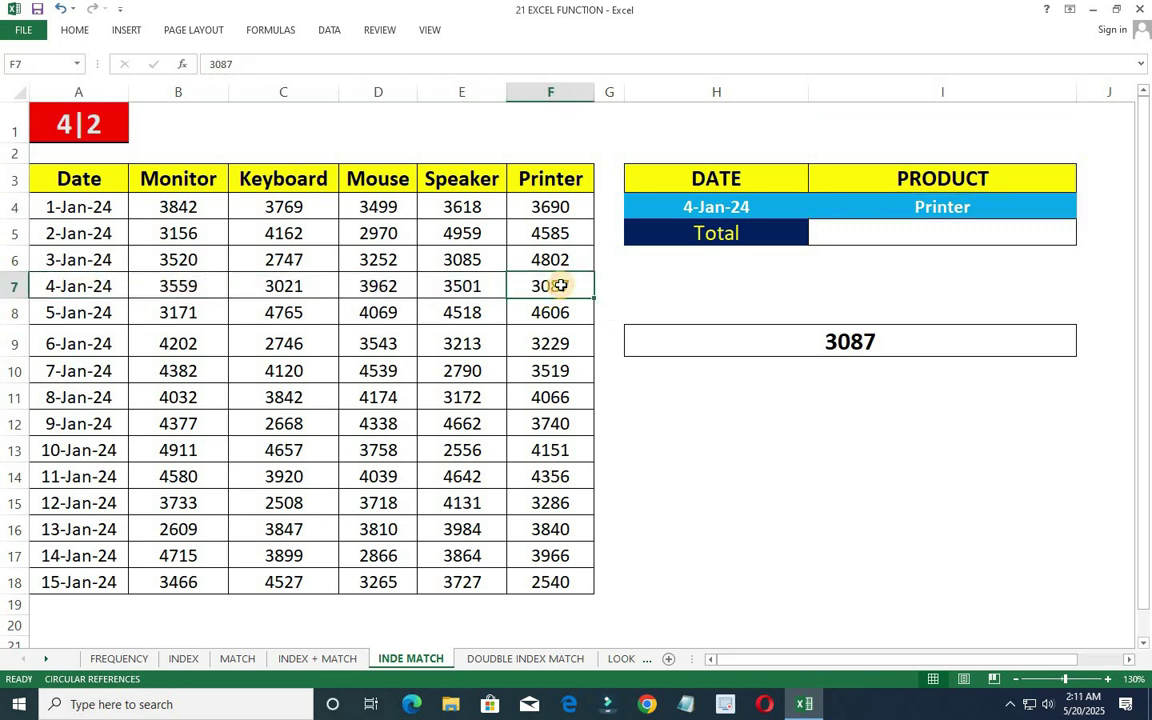
Set the lookup product in I4 to Keyboard and compare the result with the 4-Jan-24 row.
click(1000, 212)
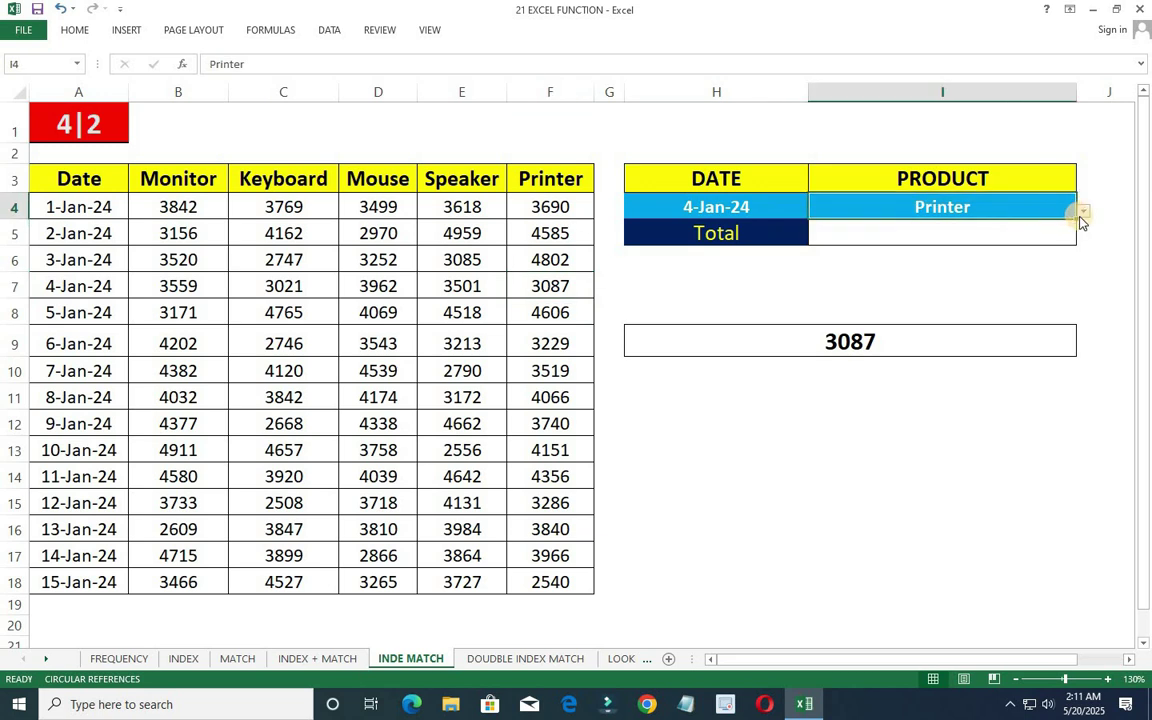
click(1082, 212)
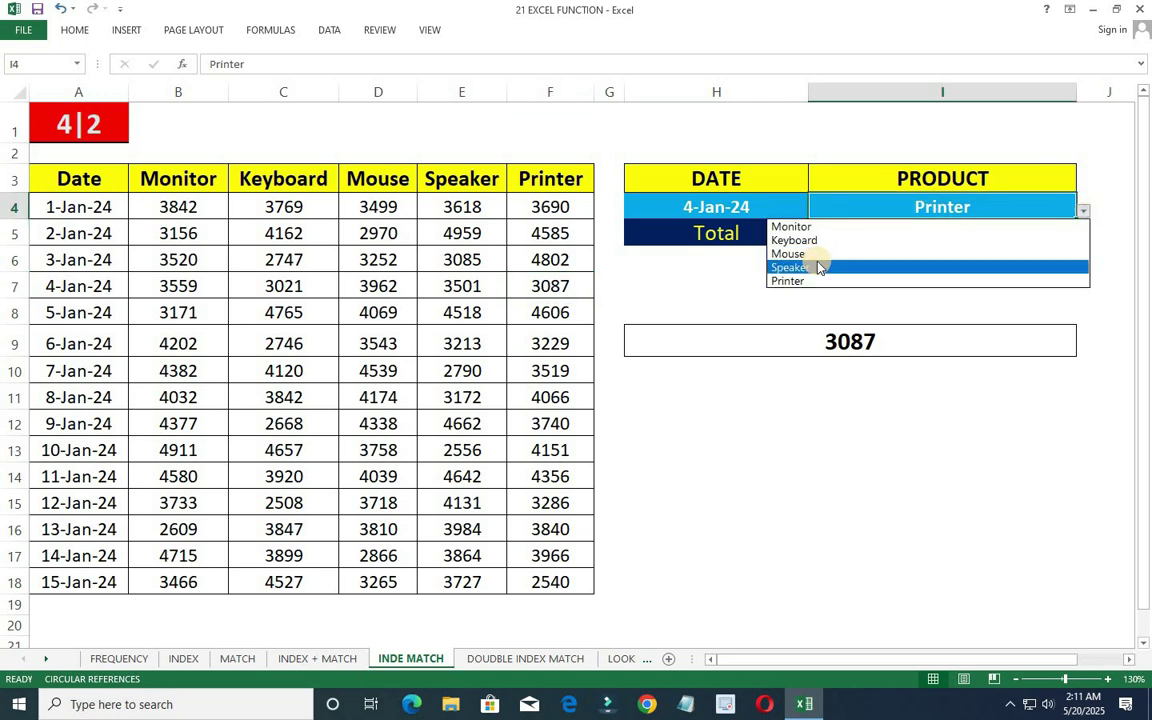
click(820, 240)
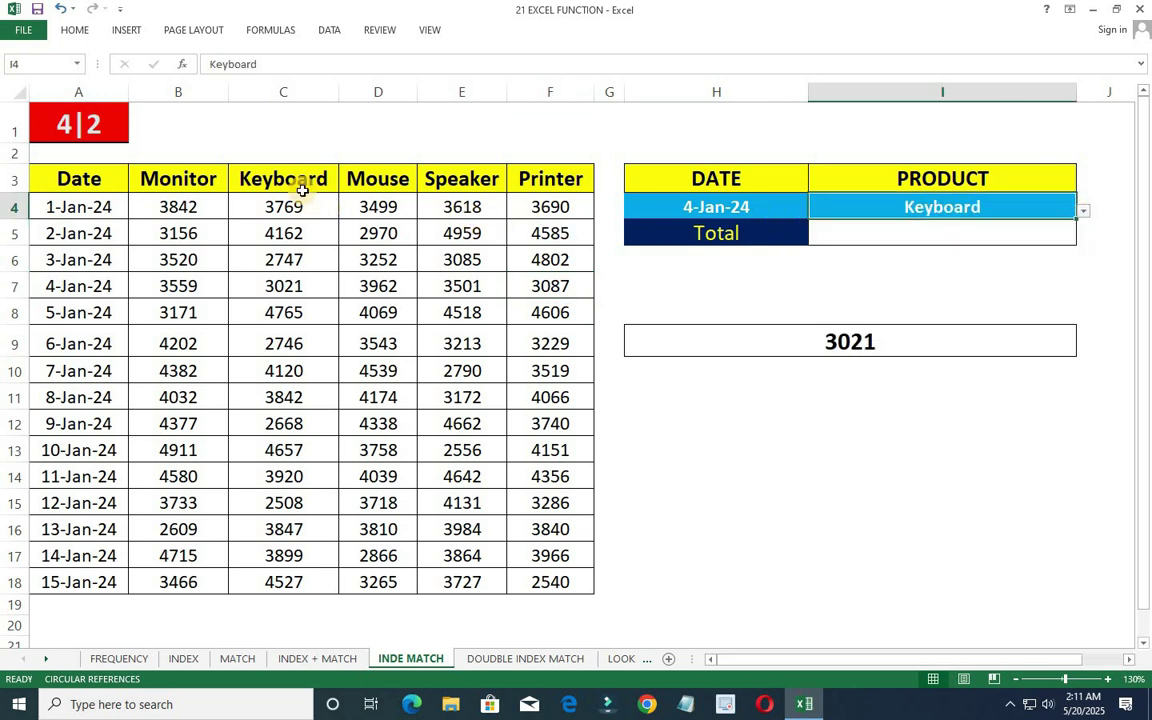
drag(100, 286, 275, 292)
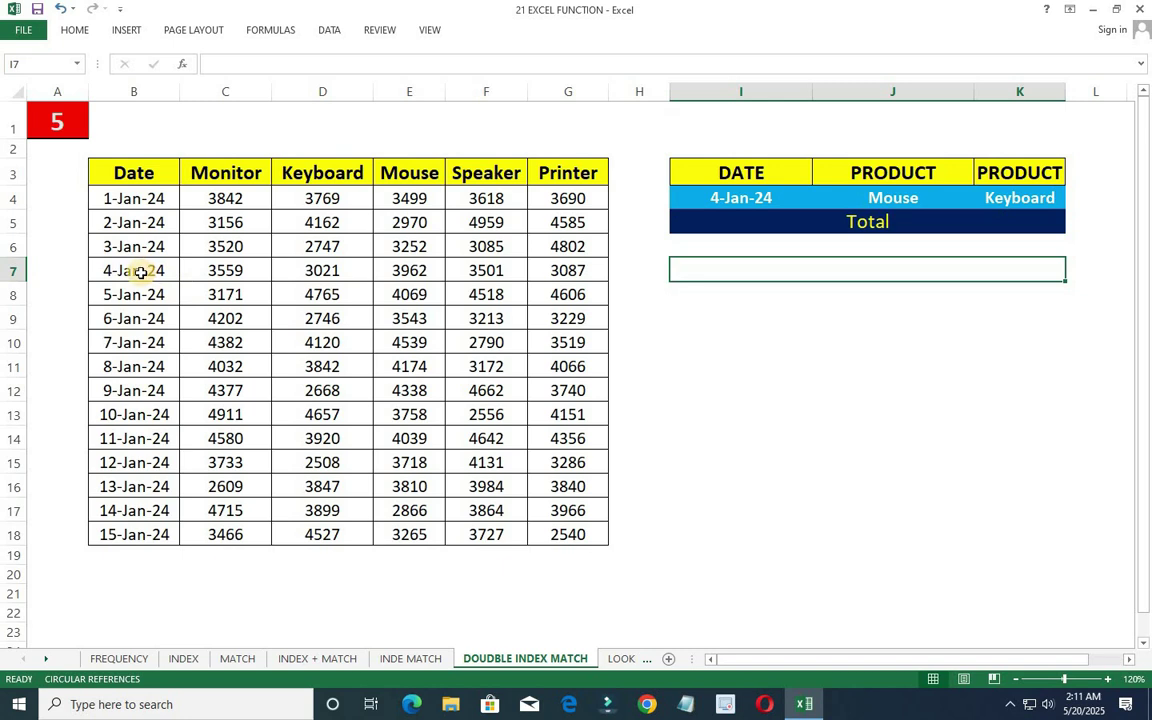
Examine the Keyboard and Mouse values for 4-Jan-24 in the table on the DOUDBLE INDEX MATCH sheet.
drag(141, 272, 409, 276)
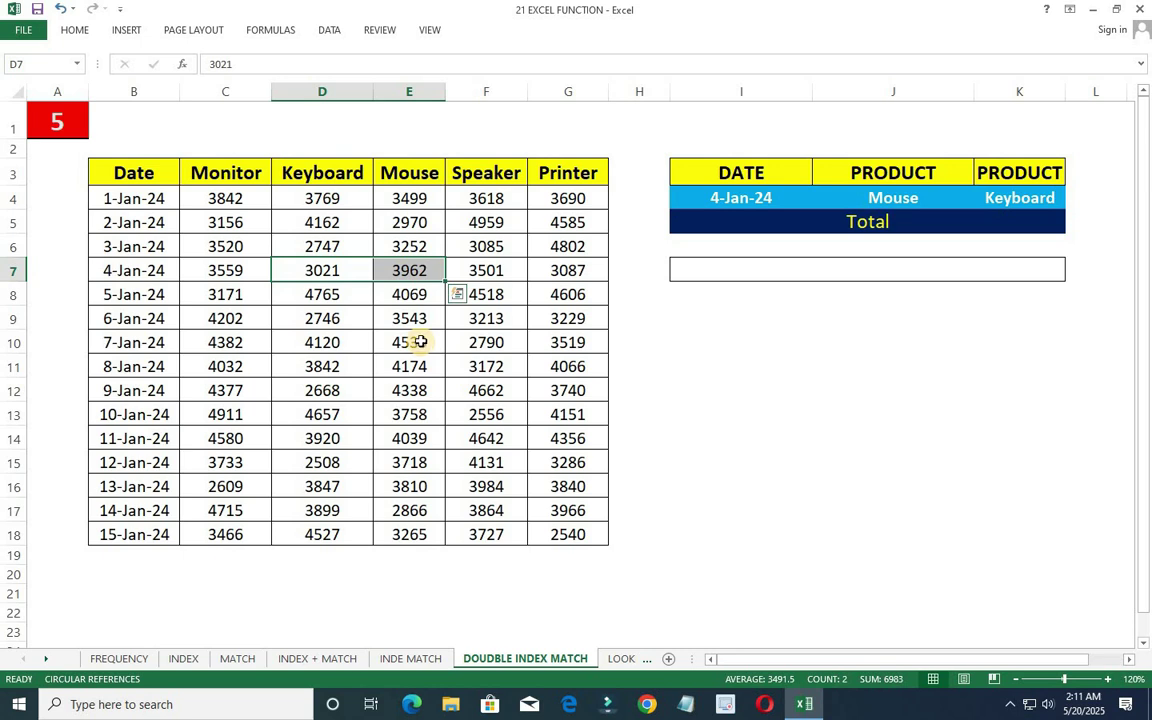
click(367, 272)
drag(367, 272, 418, 272)
Start an INDEX formula in the merged cell I7 with the whole table B3:G18 as its array.
click(781, 276)
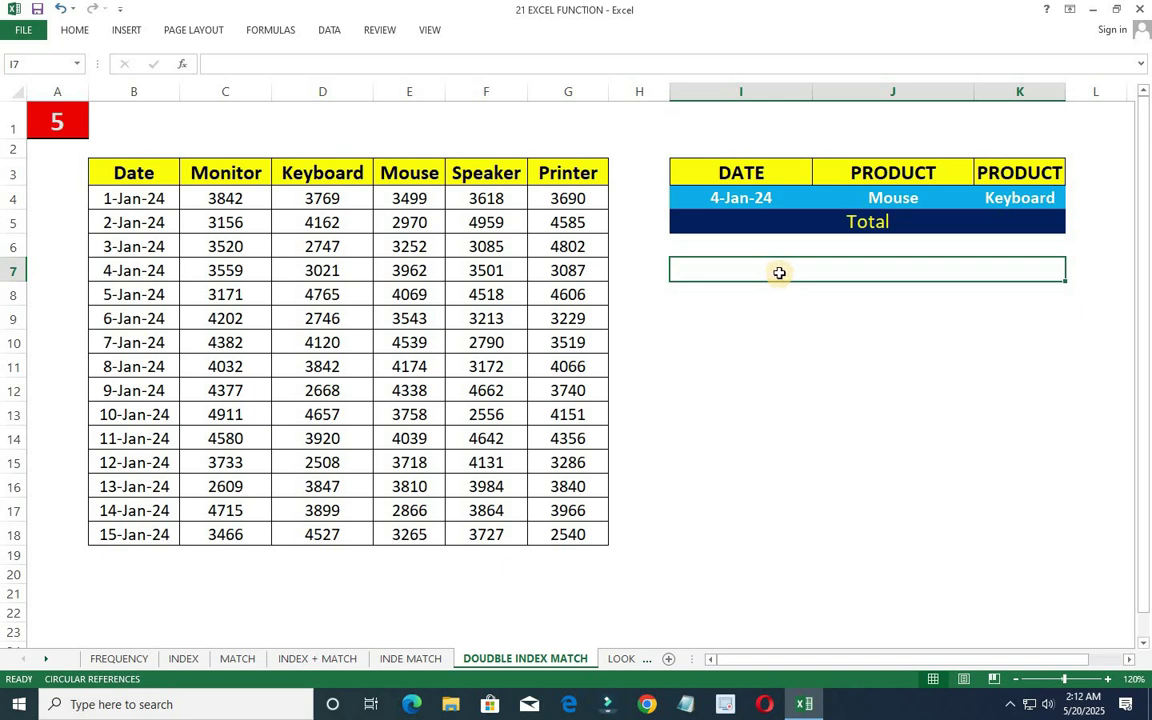
text(=INDEX()
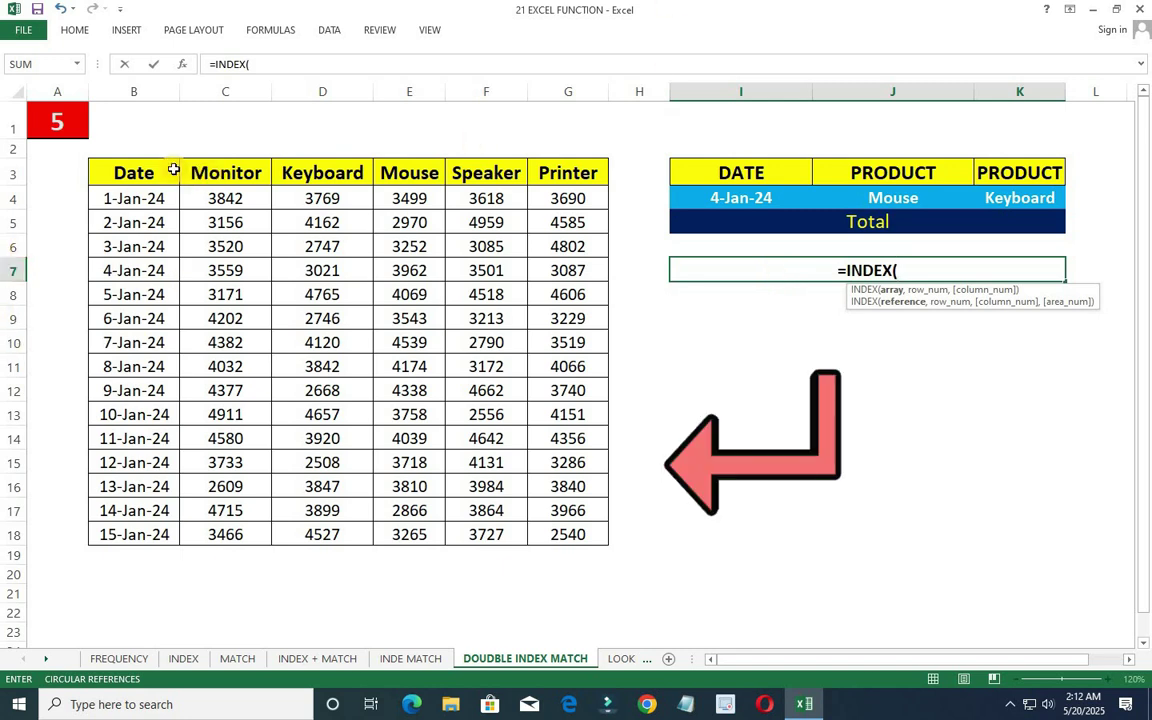
drag(173, 170, 560, 532)
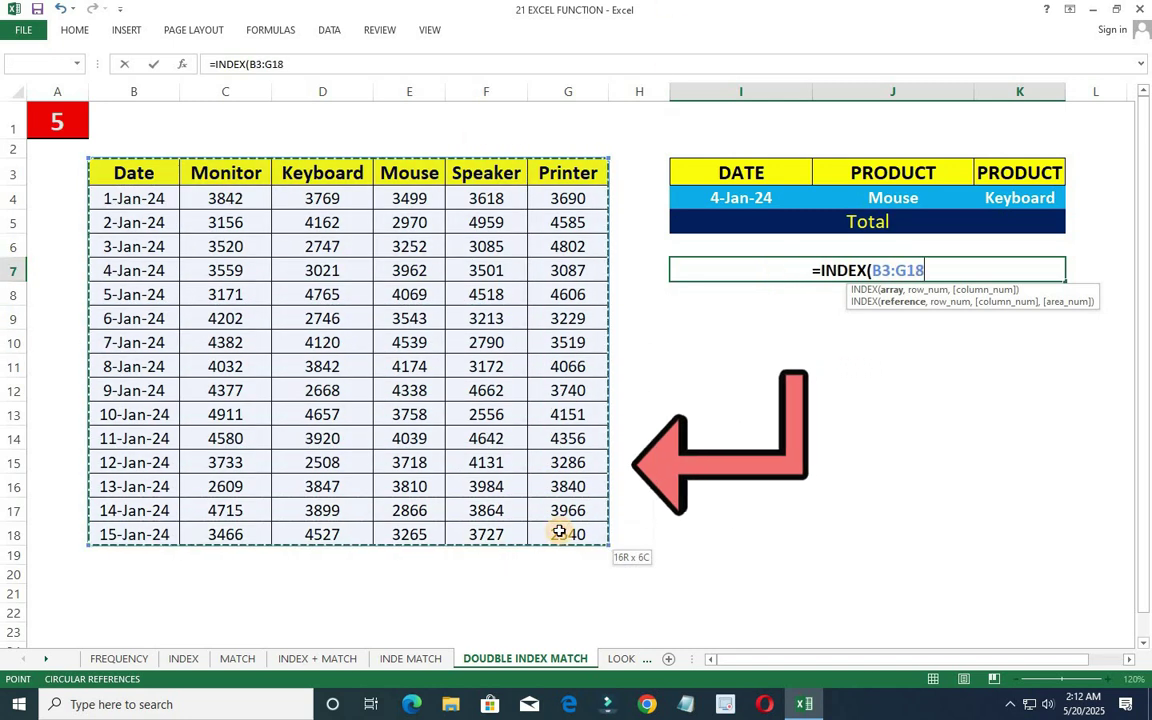
text(,)
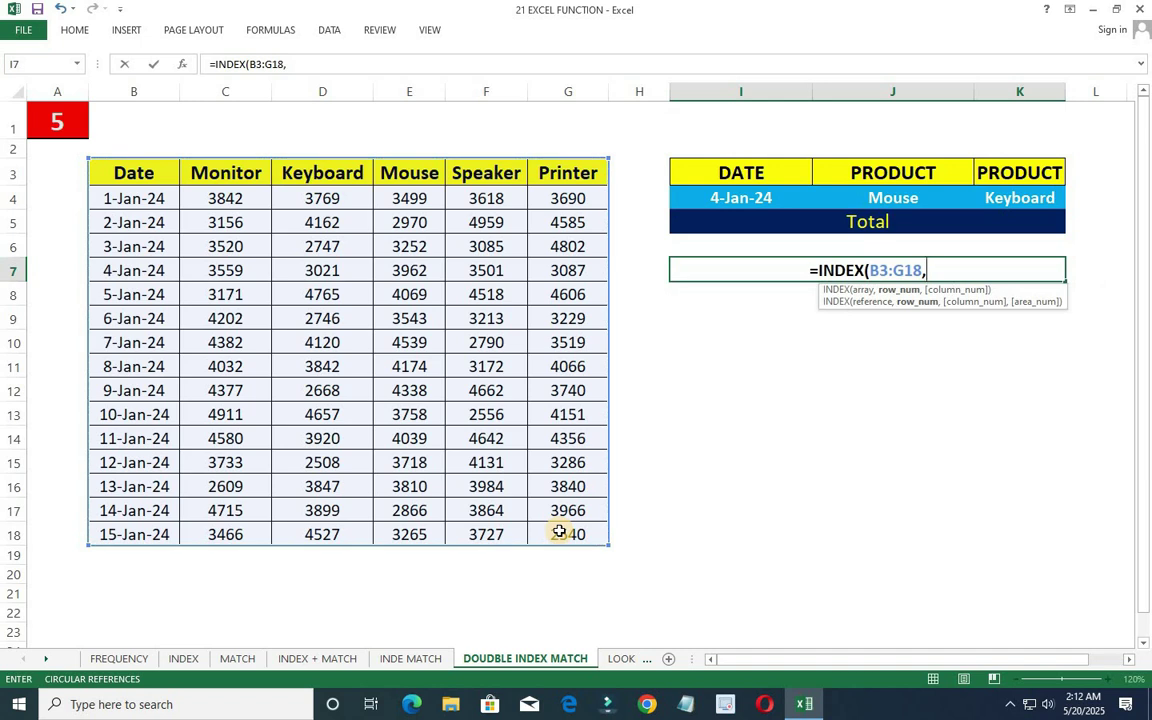
Add MATCH(I4,B3:B18,0) as the row number of the INDEX formula in I7, finding the date by exact match.
text(MA)
key(Tab)
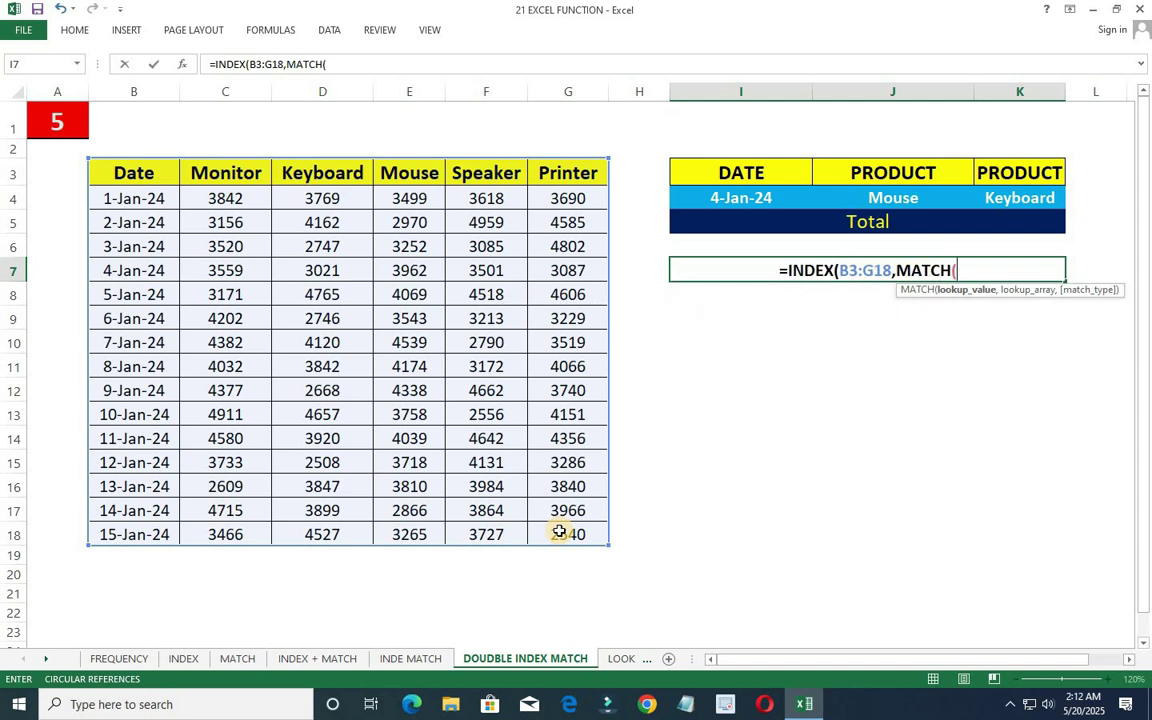
click(750, 200)
text(,)
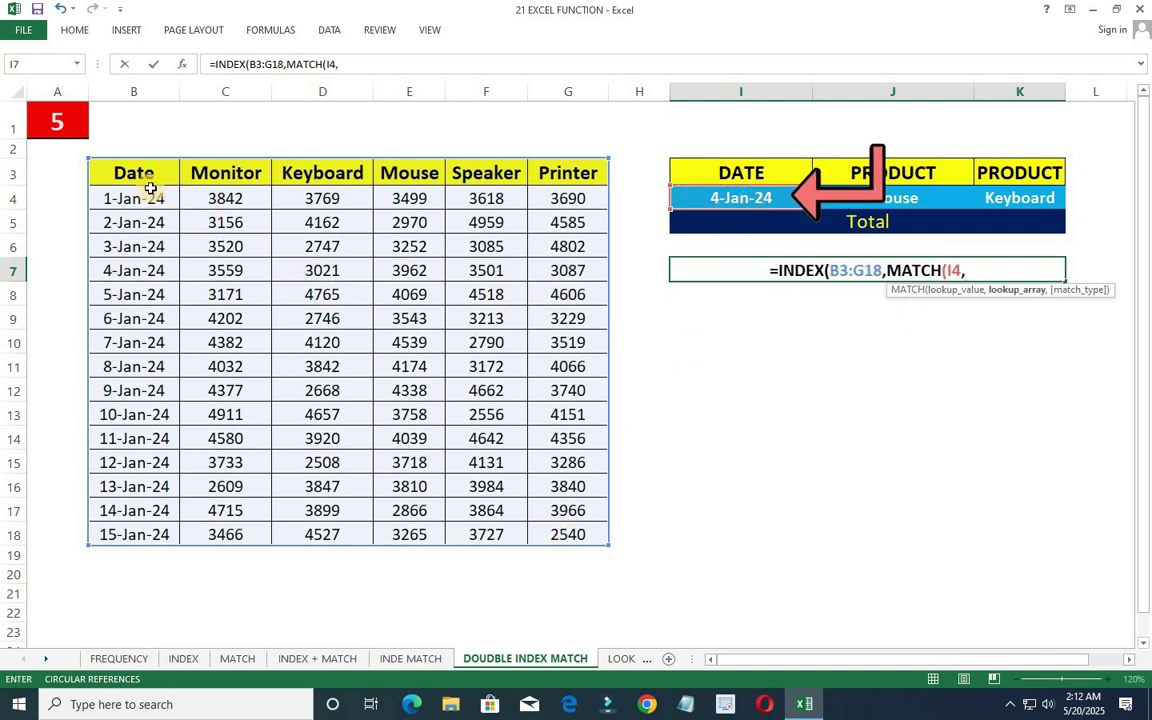
drag(154, 175, 163, 535)
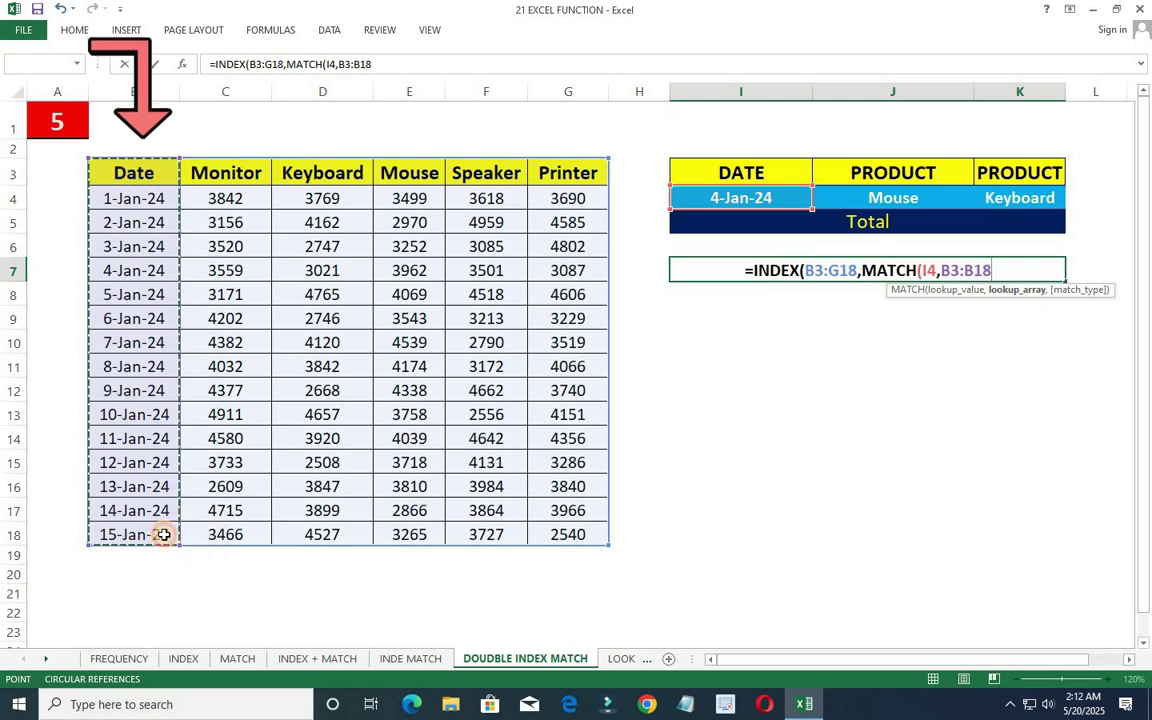
text(,0)
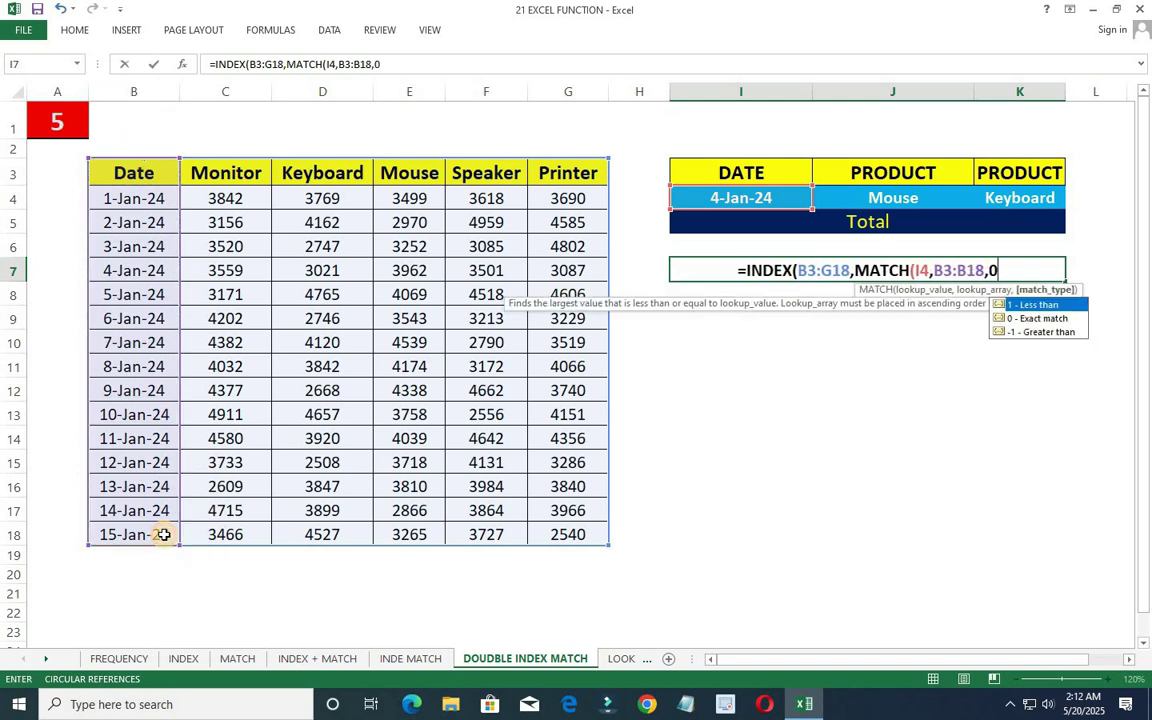
text())
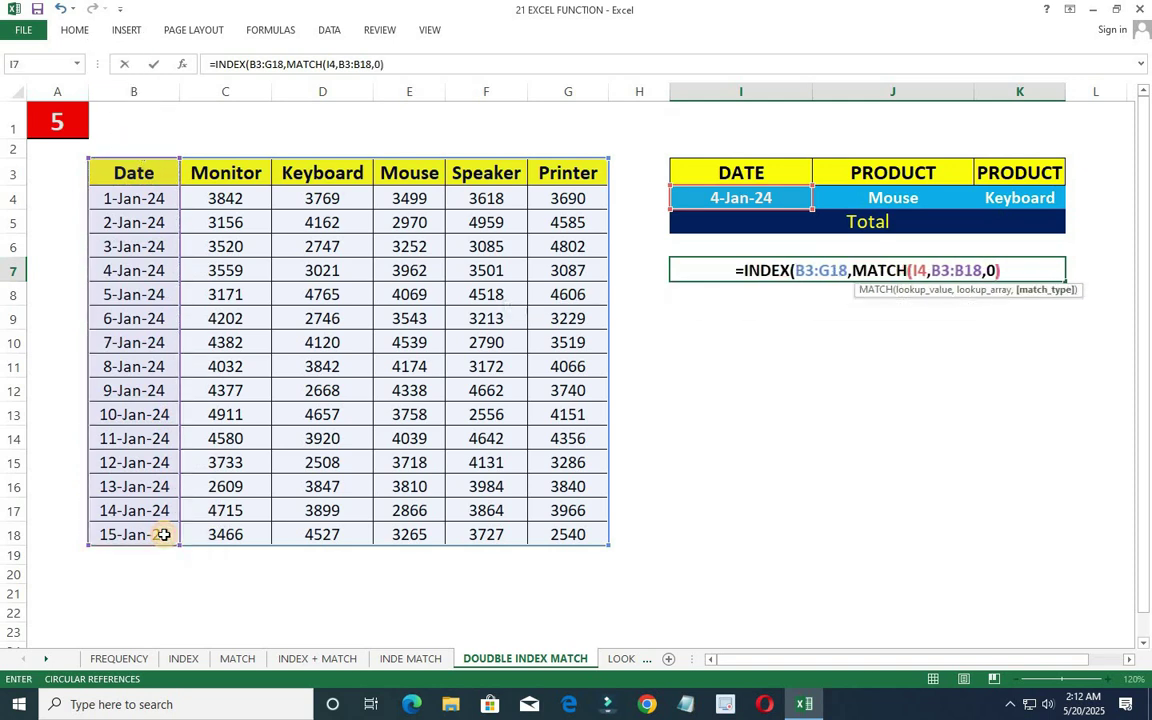
text(,)
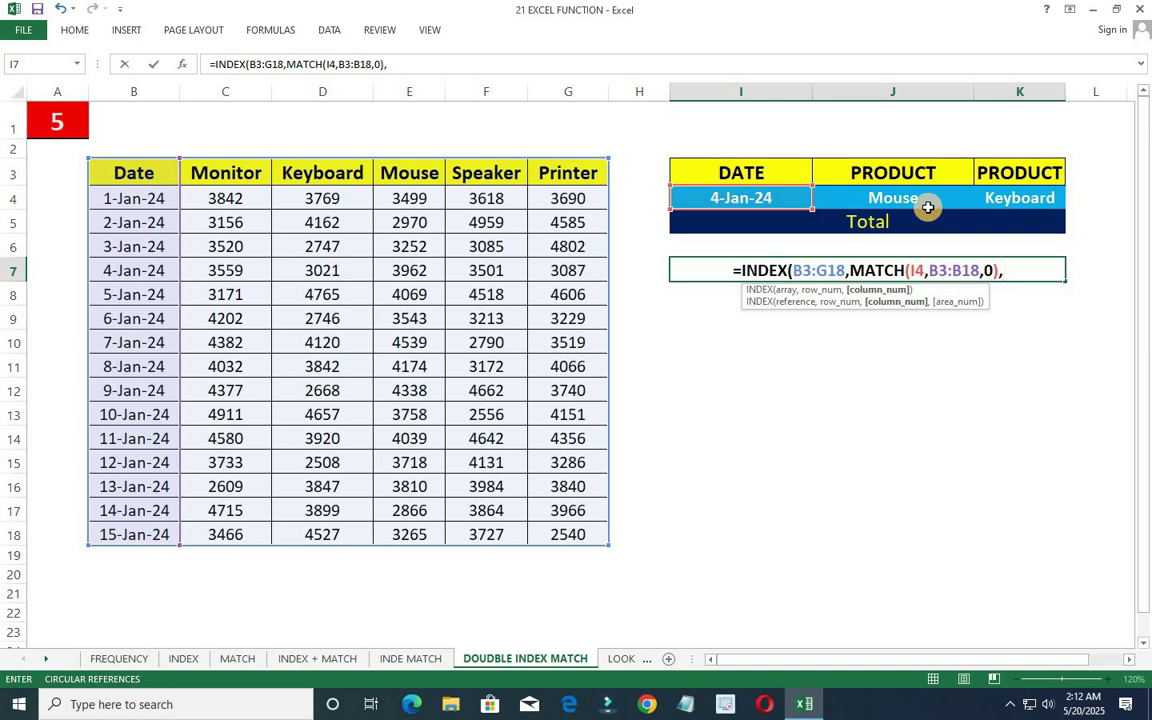
Complete the I7 formula with MATCH(J4,B3:G3,0) as the column number and check the result against the 4-Jan-24 Mouse value.
text(MATCH()
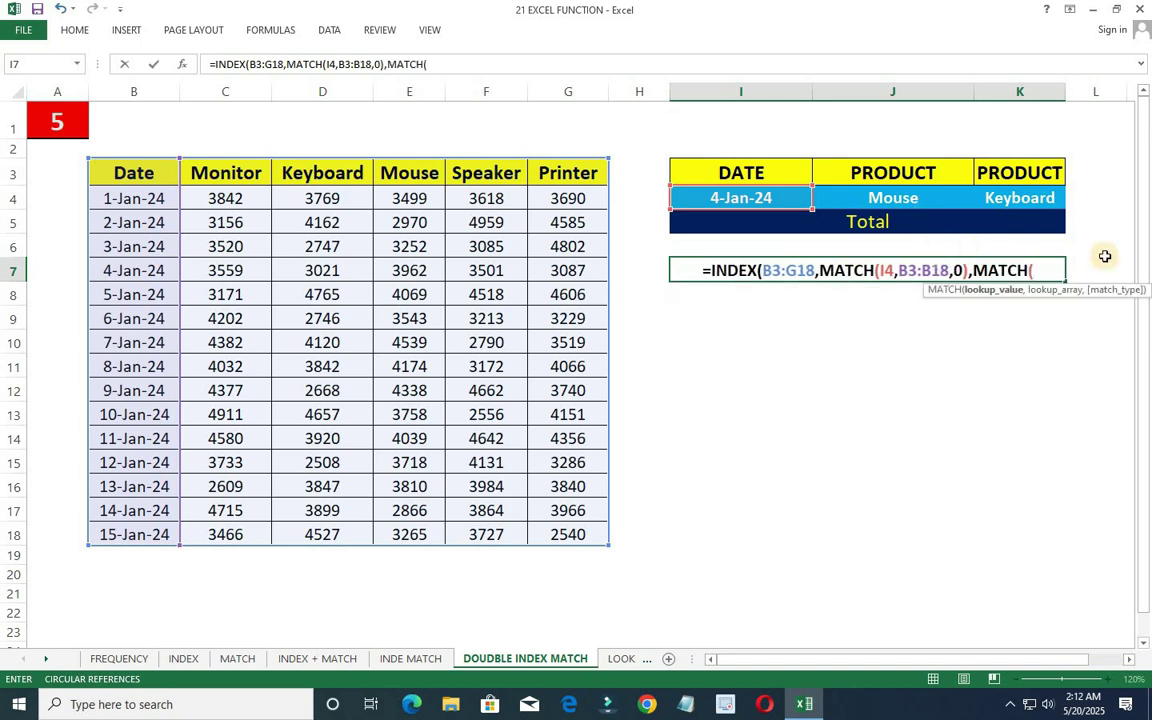
click(919, 201)
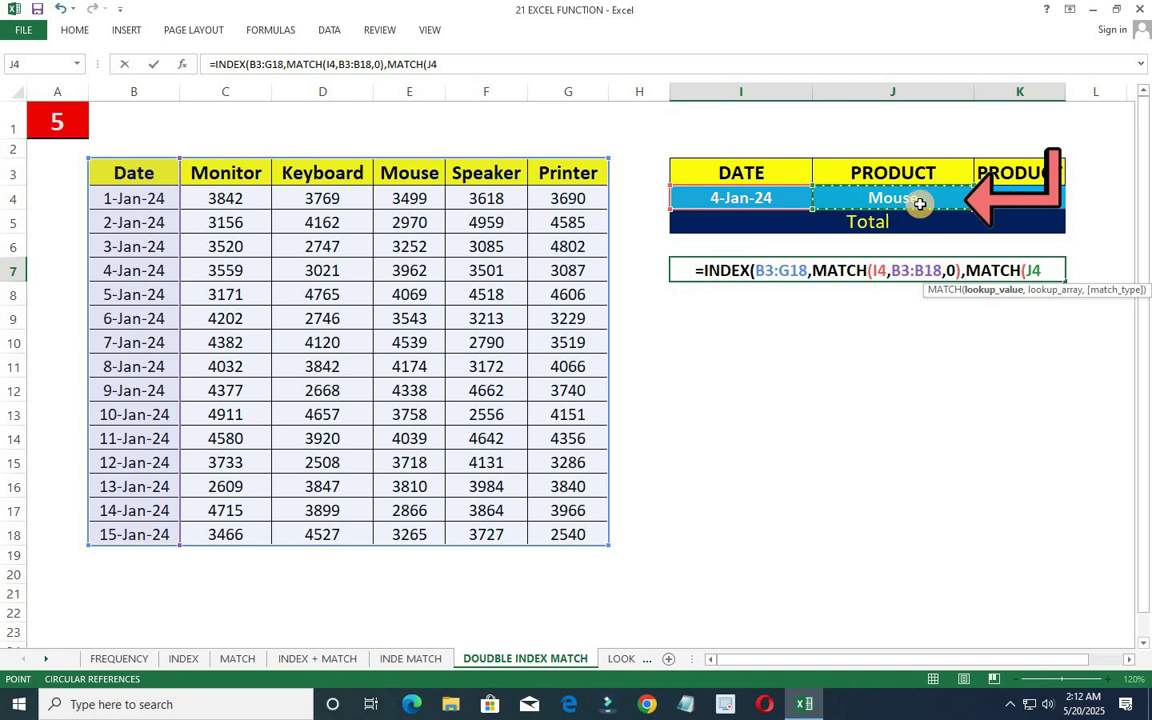
text(,)
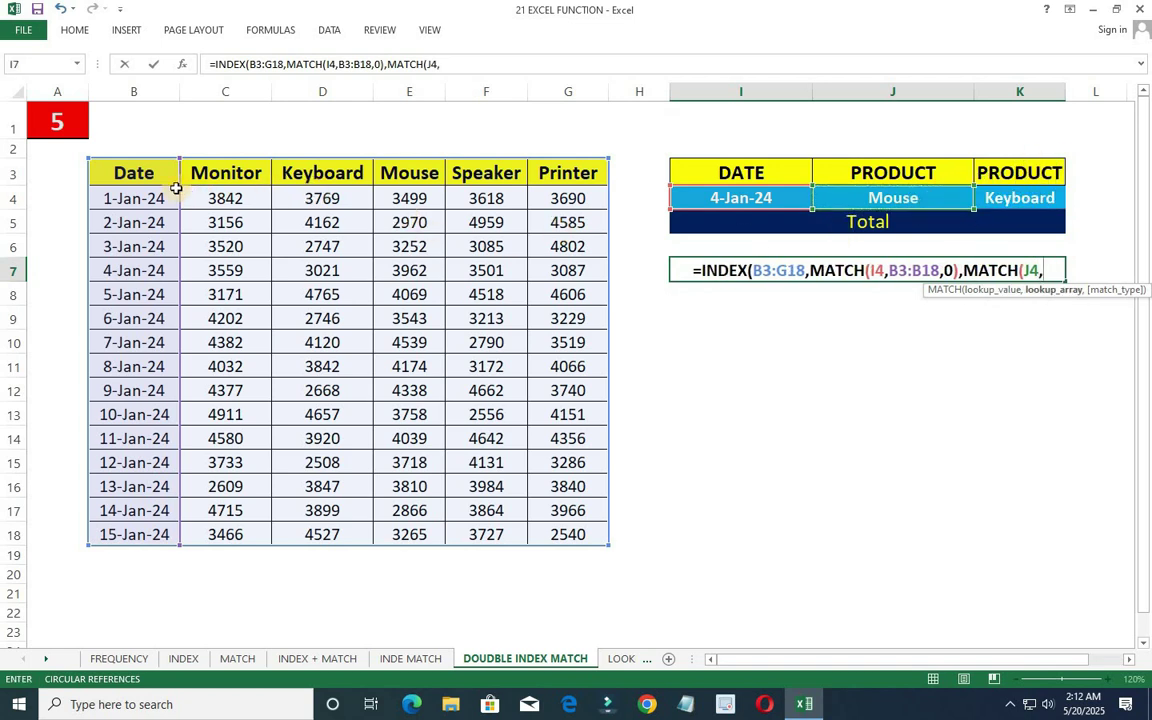
drag(159, 172, 544, 170)
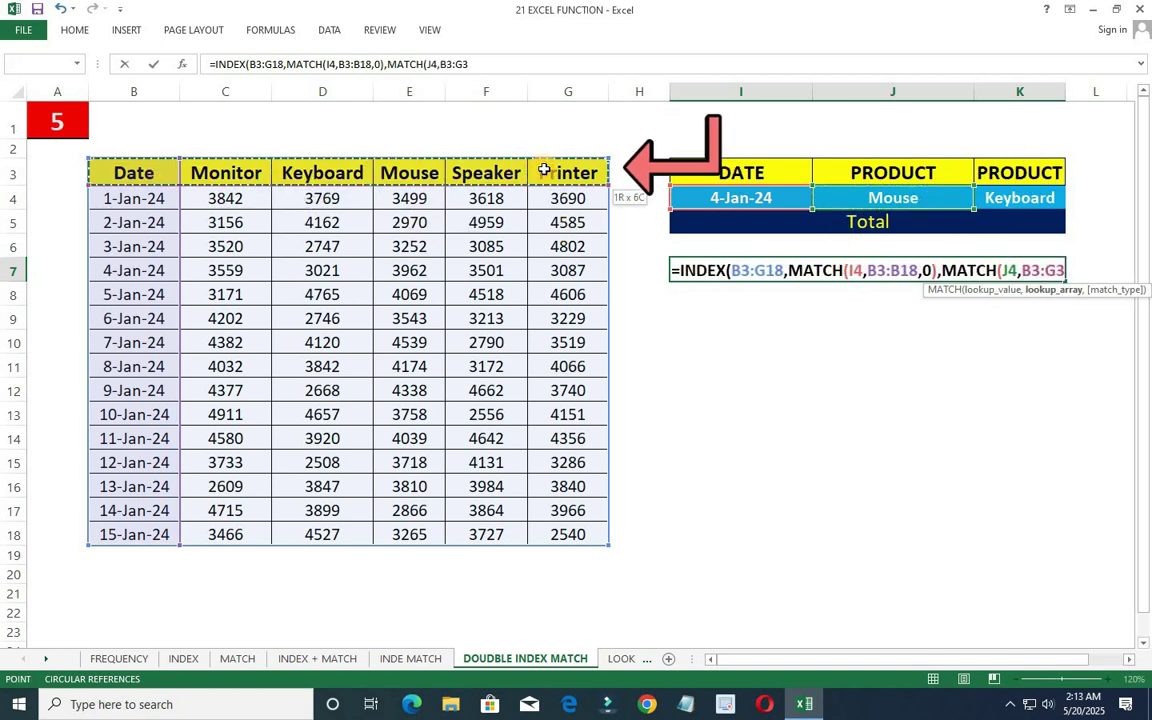
text(,)
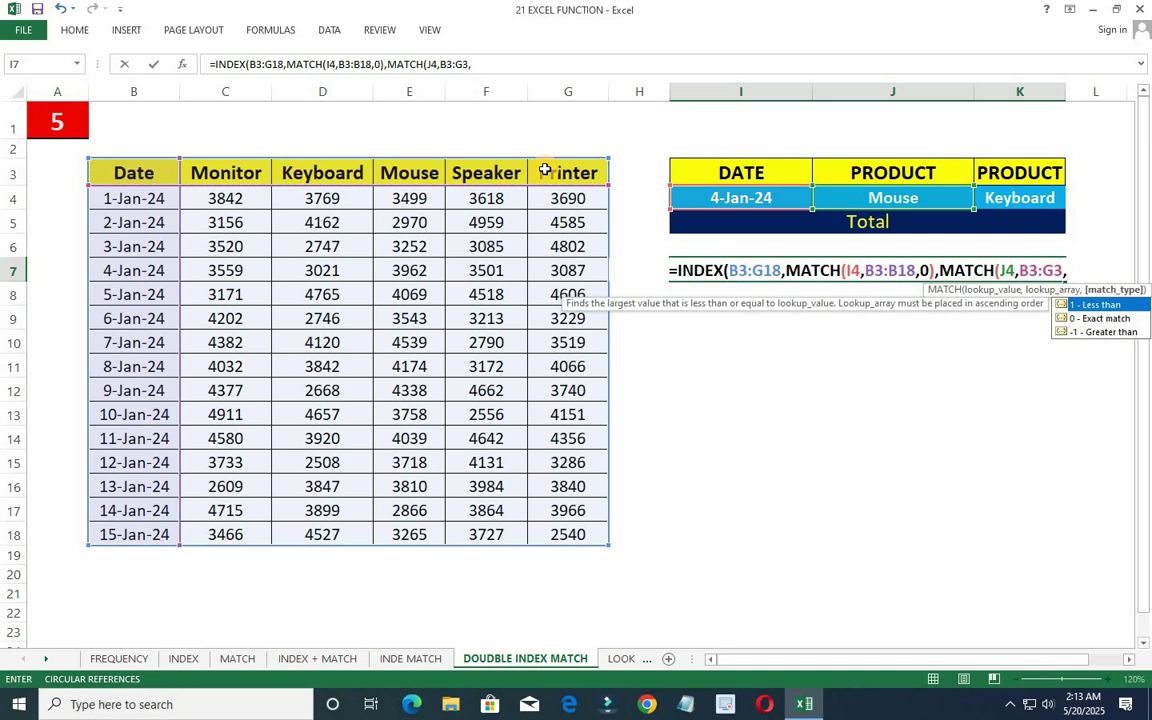
text(0)
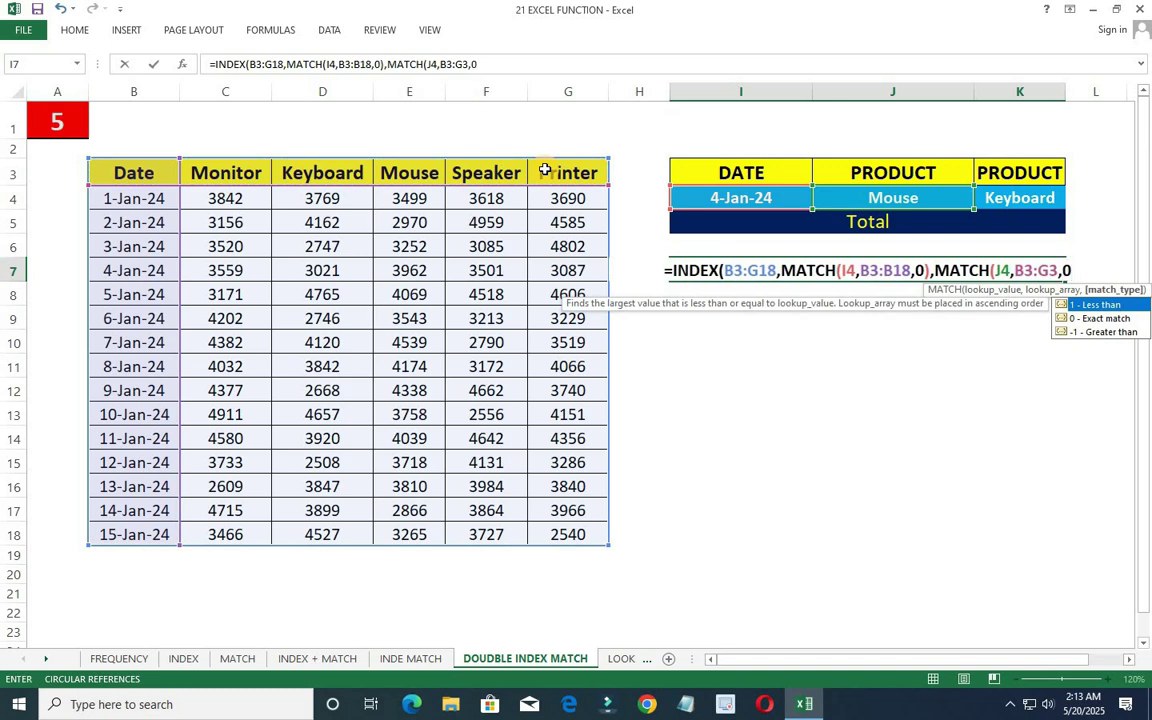
text()))
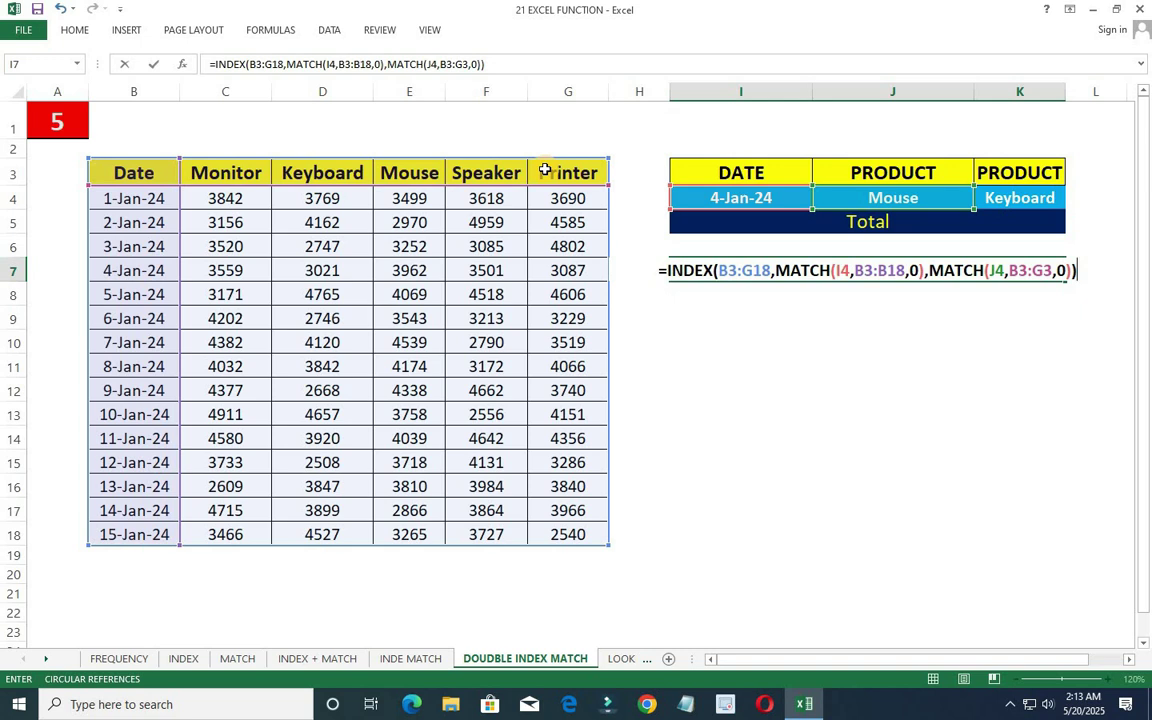
key(Return)
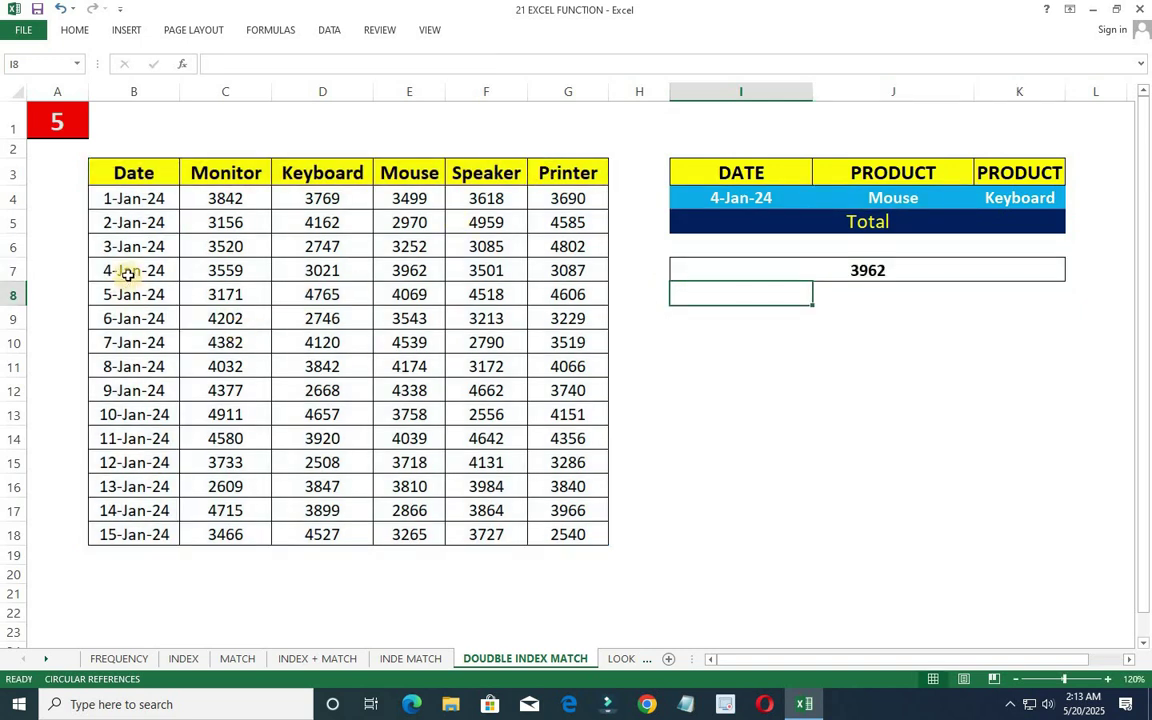
drag(128, 272, 411, 266)
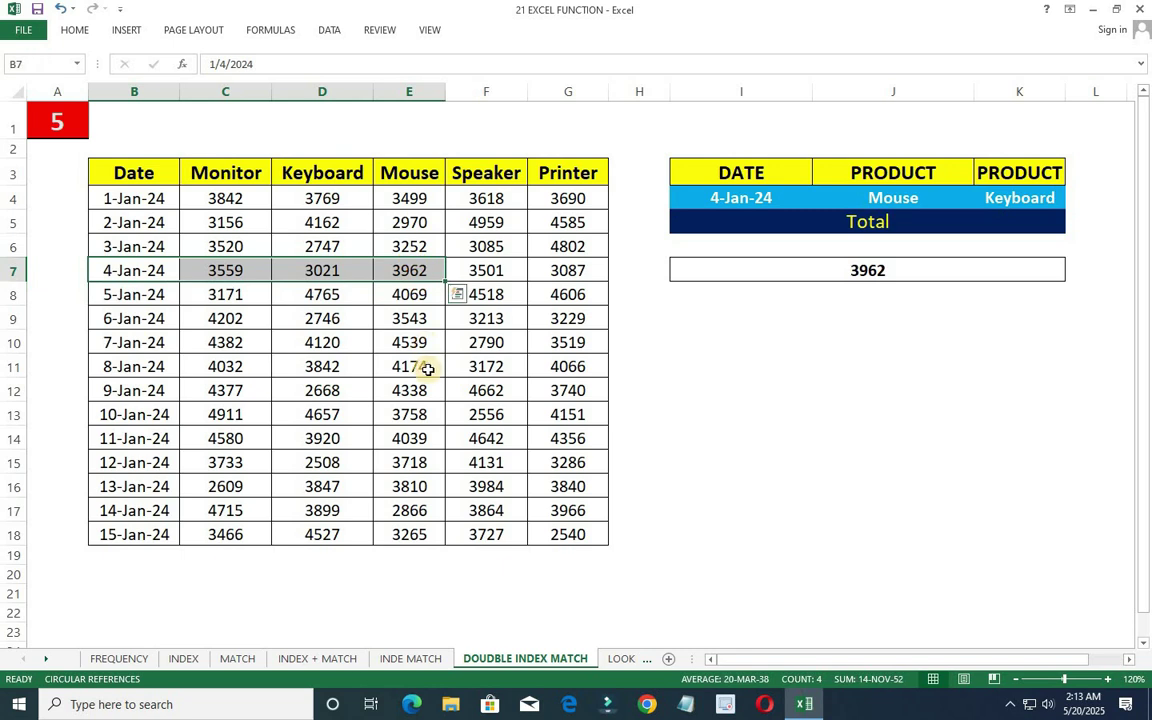
click(415, 270)
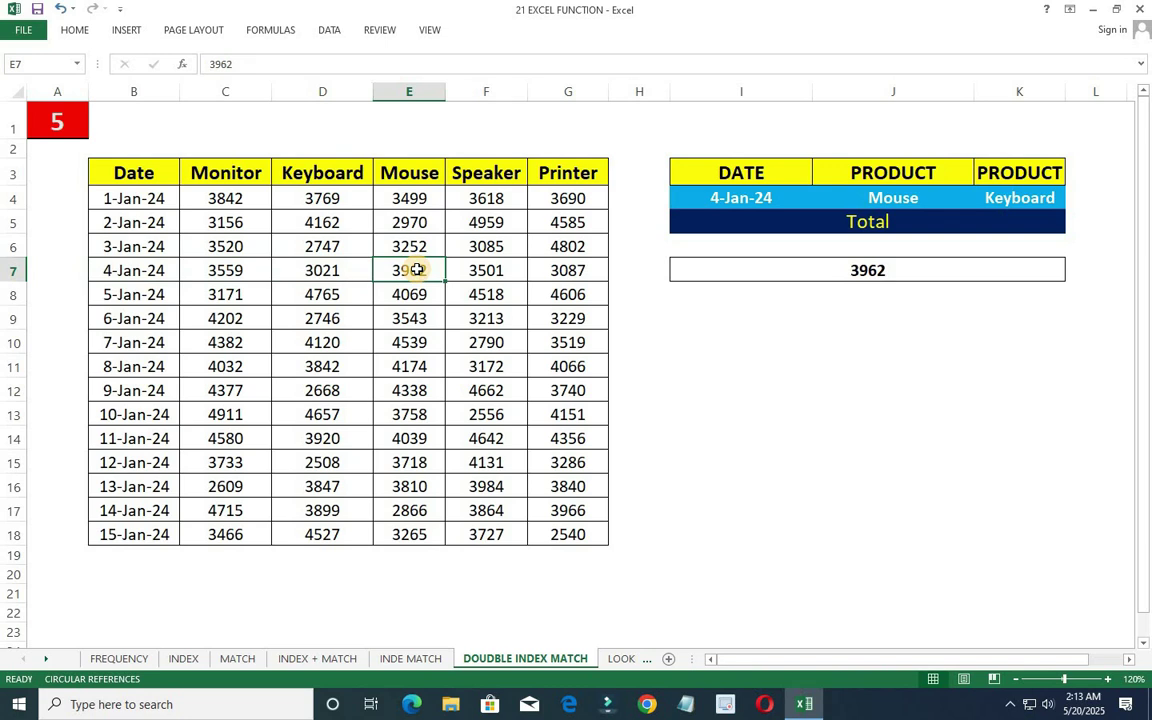
Extend the I7 formula with +INDEX, using the whole table B3:G18 as the second array.
click(868, 276)
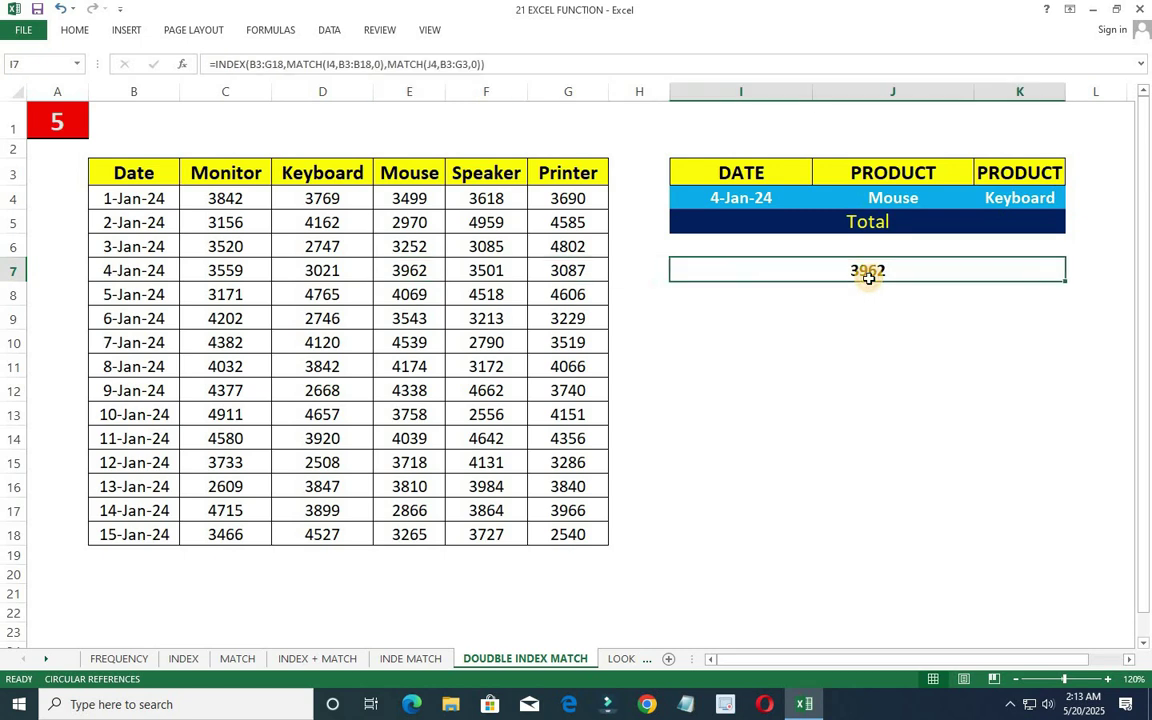
double_click(868, 276)
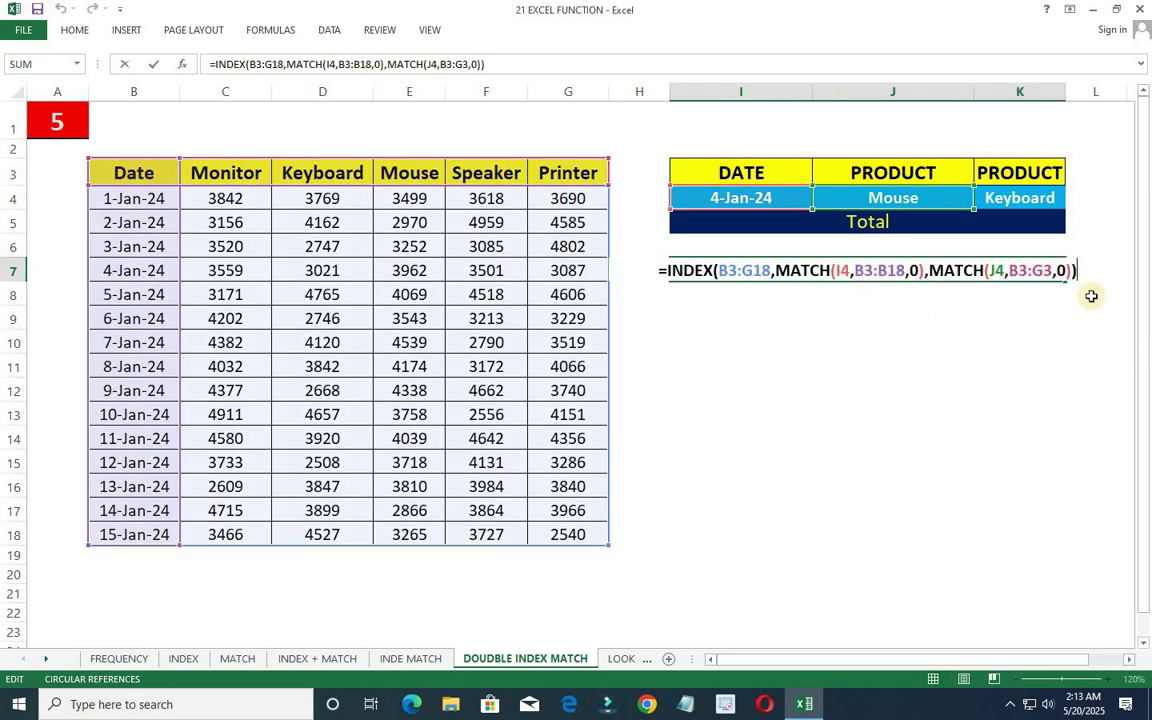
text(+)
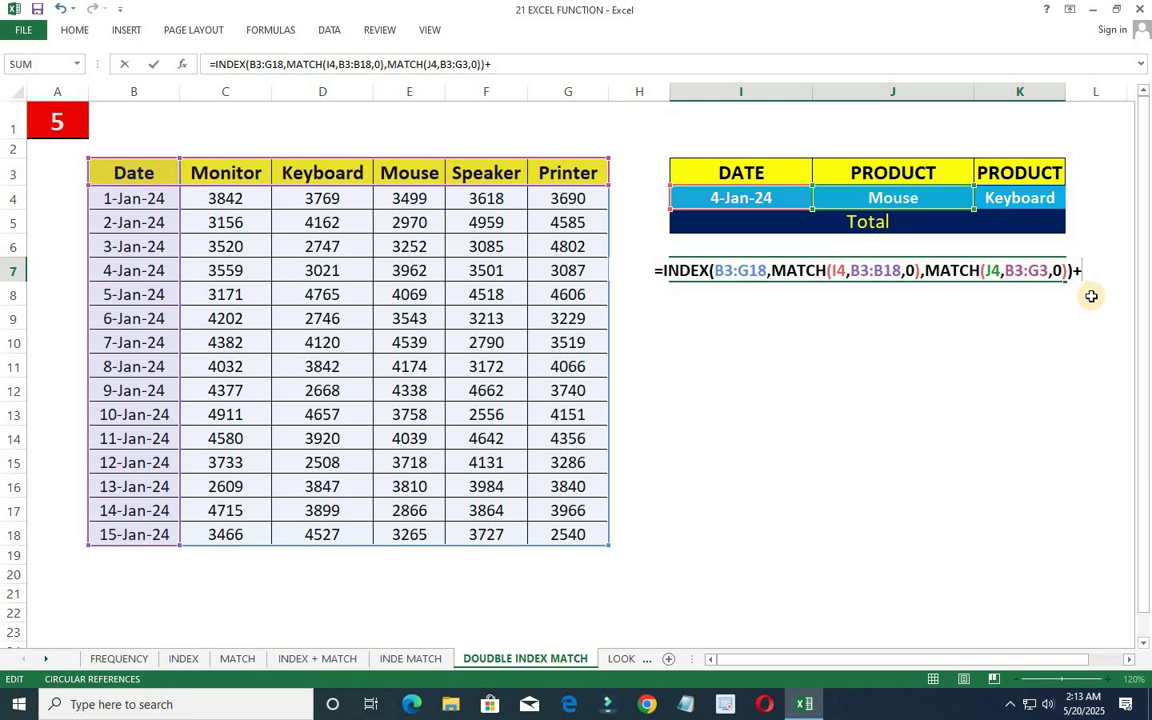
text(INDE)
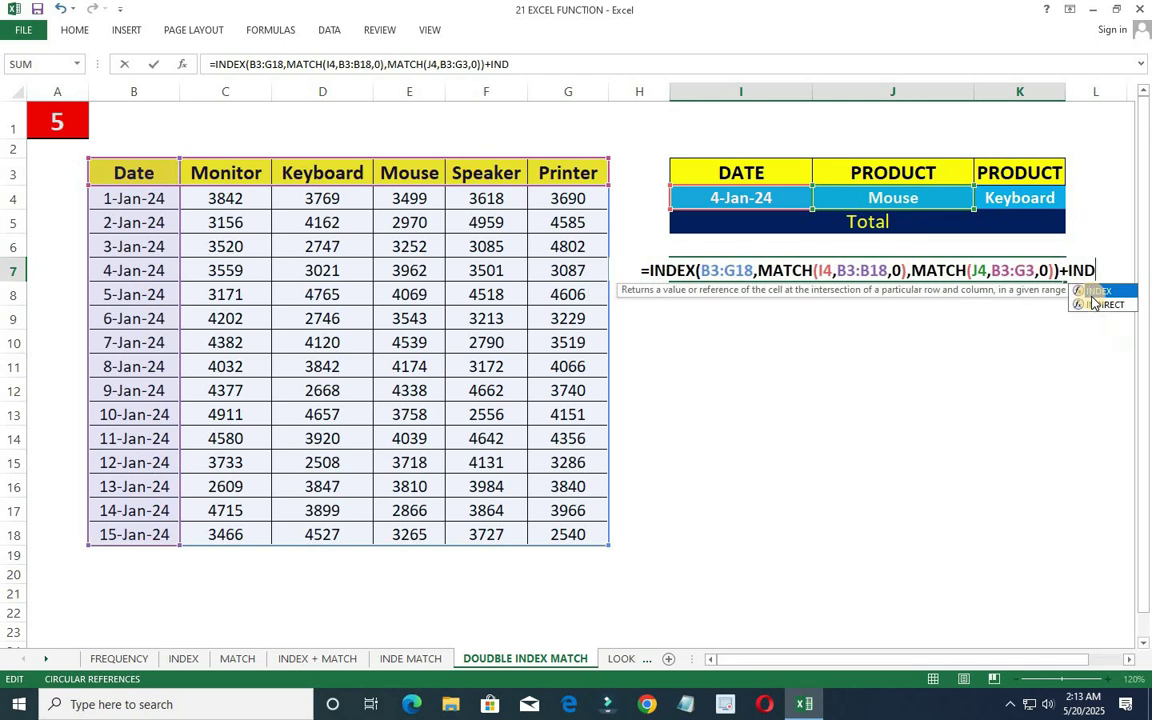
double_click(1091, 292)
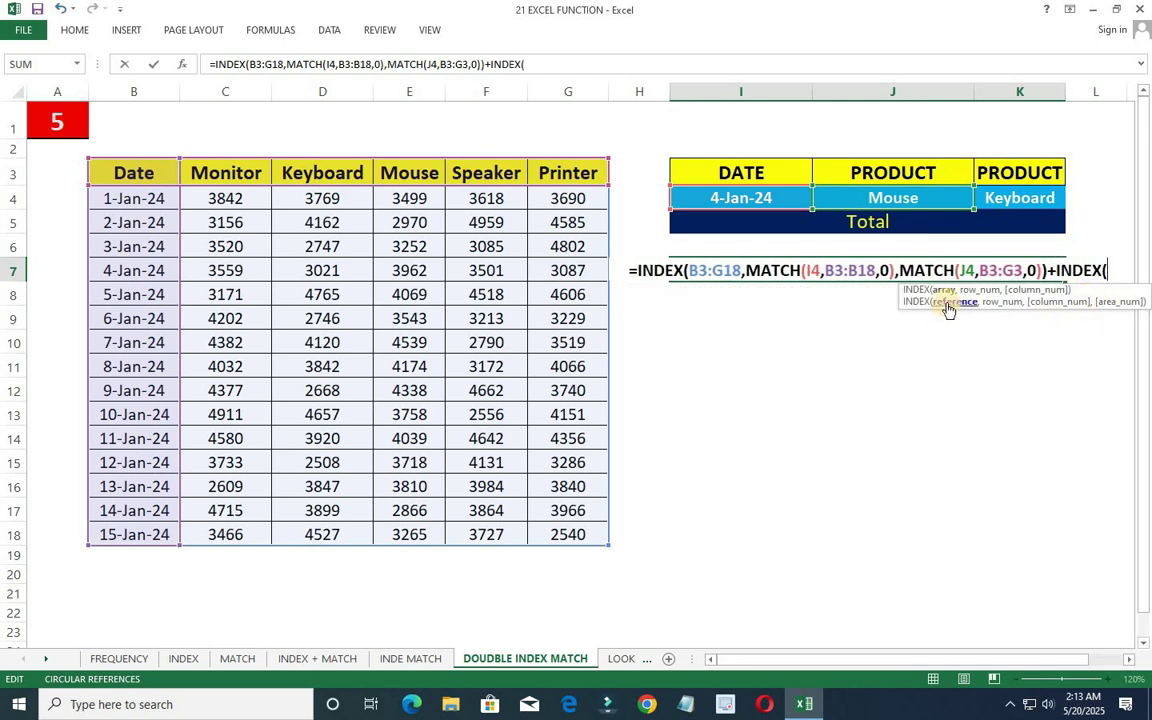
drag(155, 173, 551, 534)
text(,)
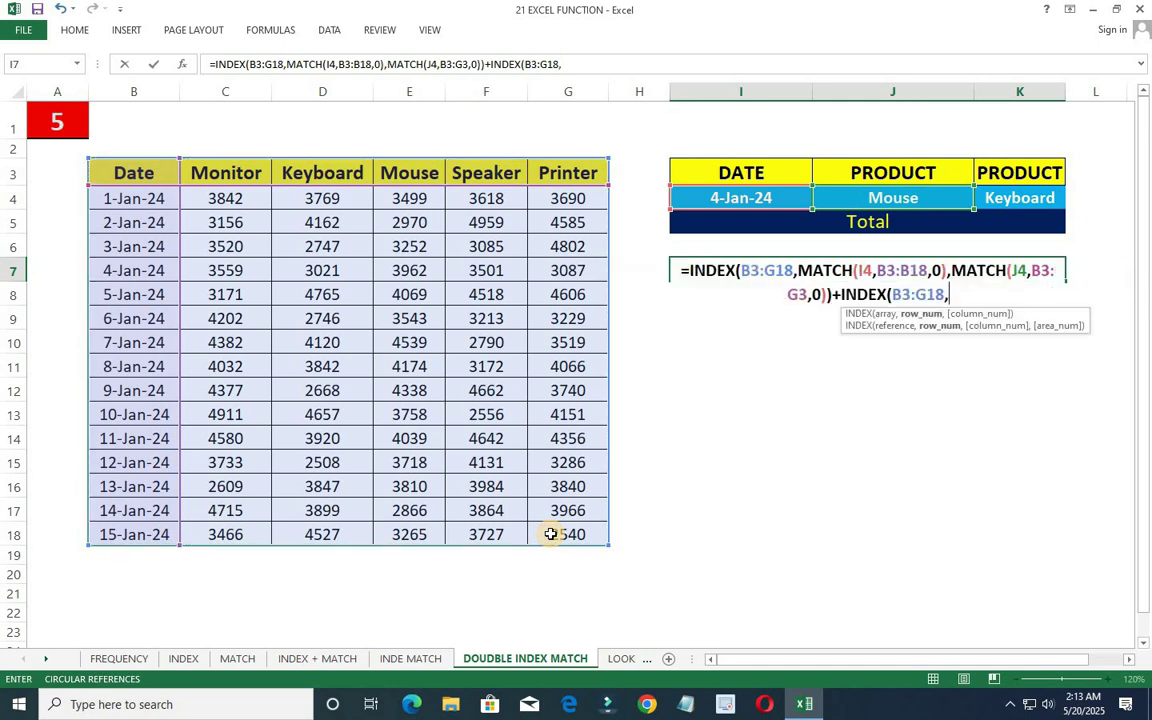
Add MATCH(I4,B3:B18,0) as the row number of the second INDEX in I7, finding the date by exact match.
text(MA)
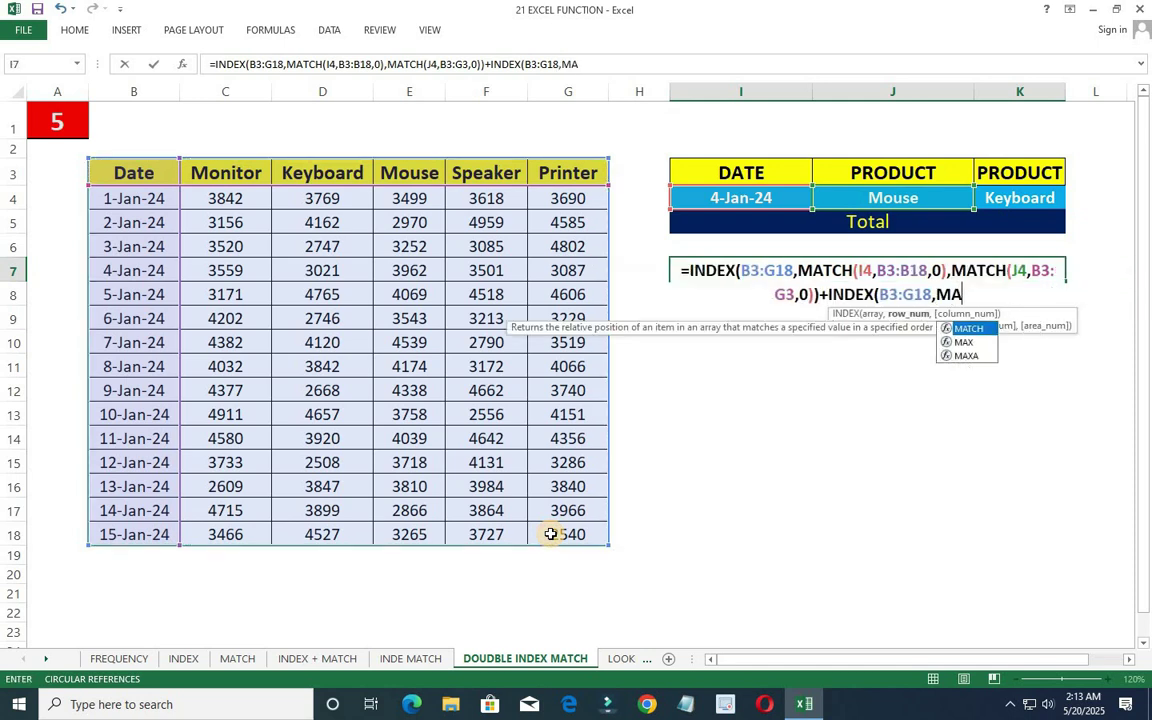
key(Tab)
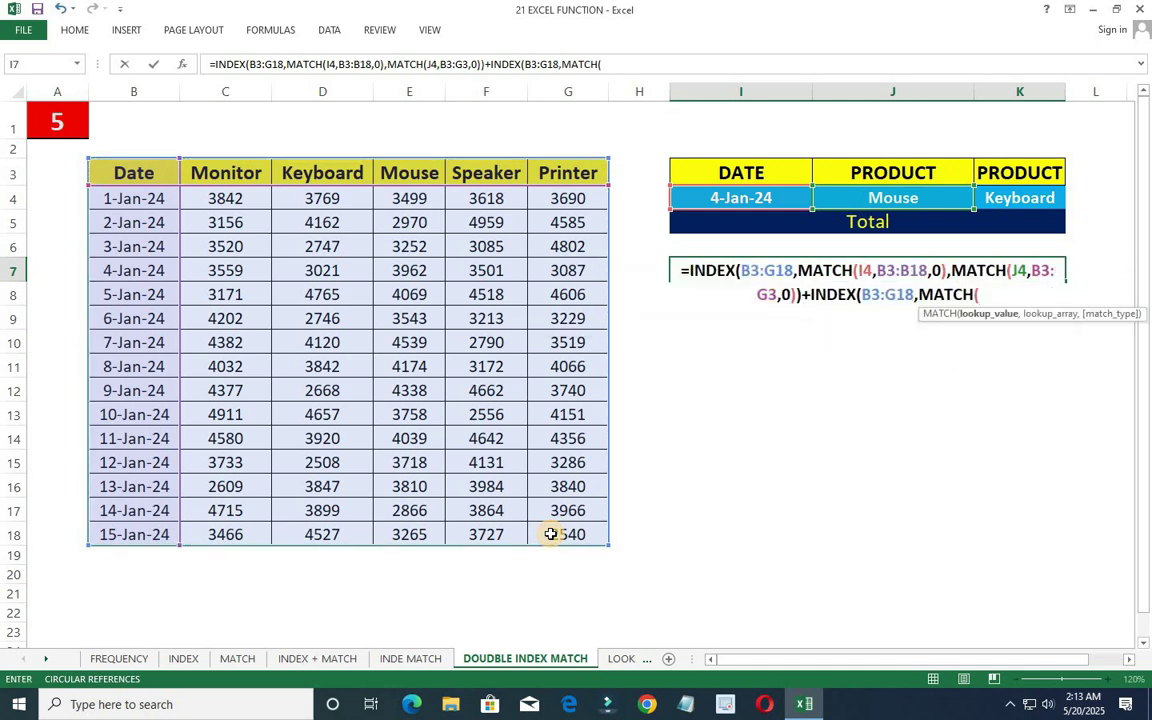
click(757, 199)
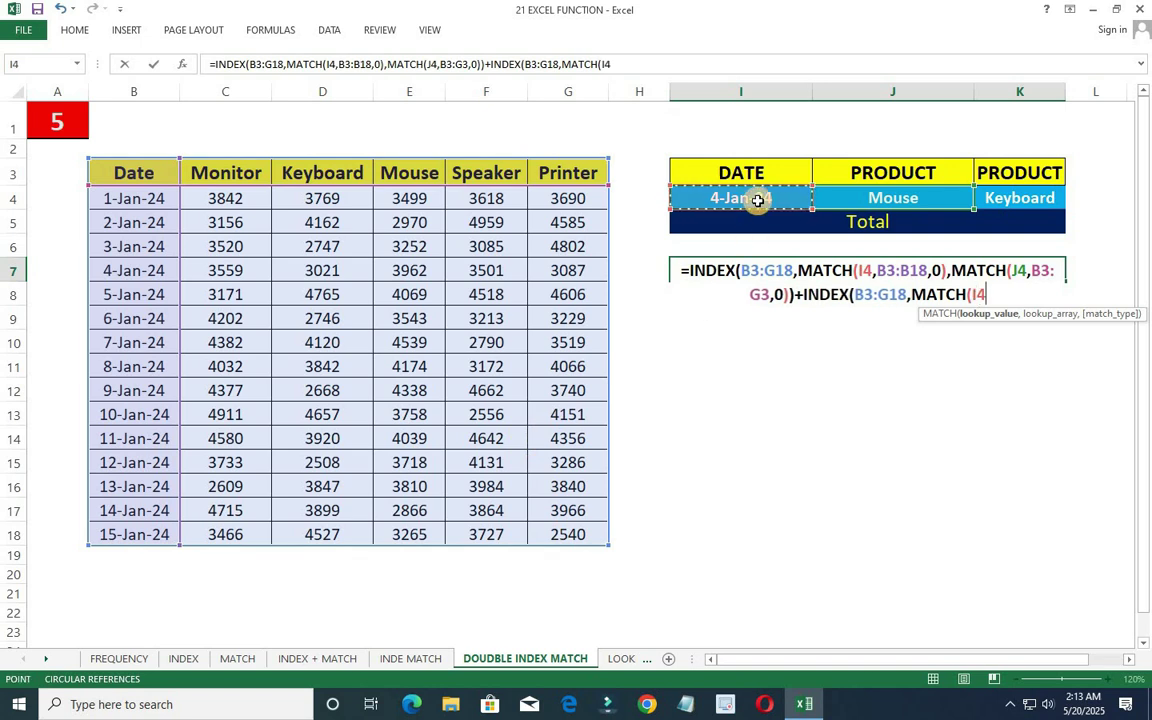
text(,)
drag(168, 187, 165, 549)
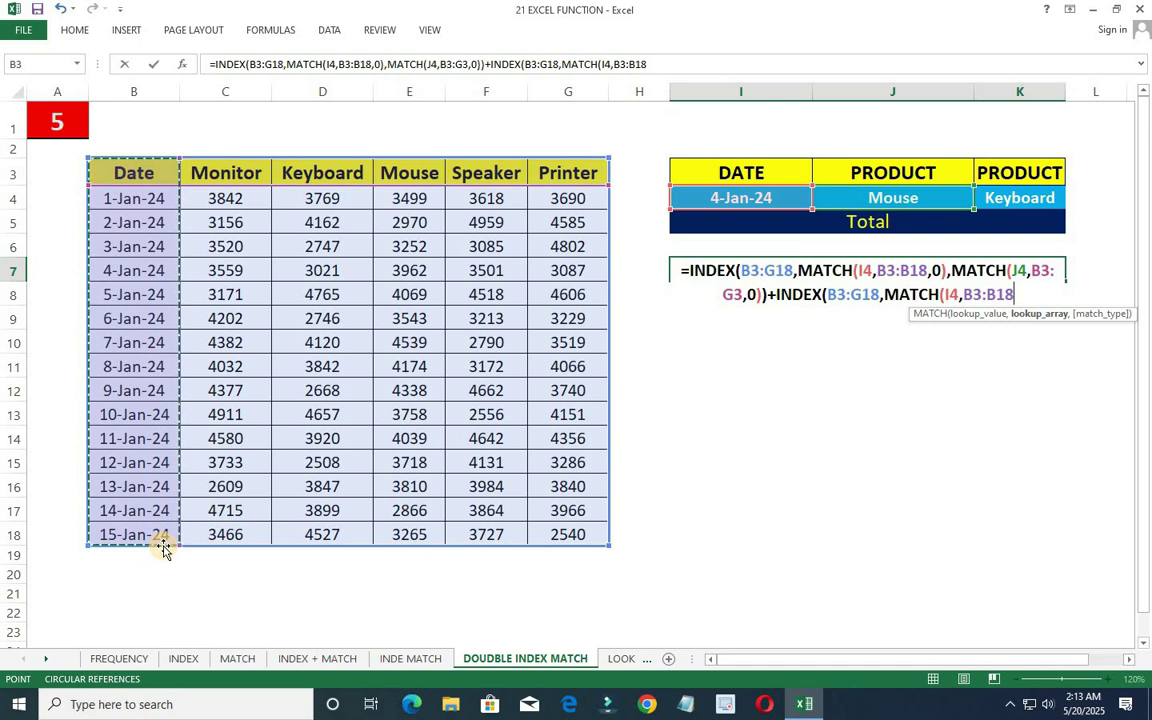
text(,)
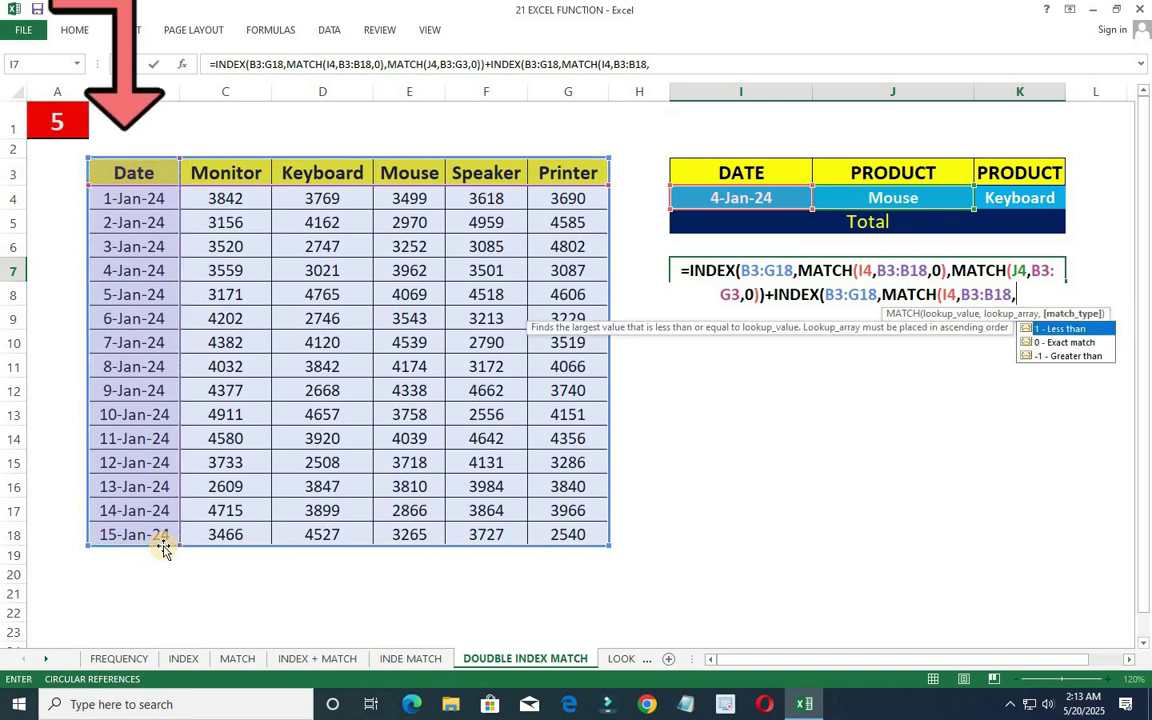
text(0)
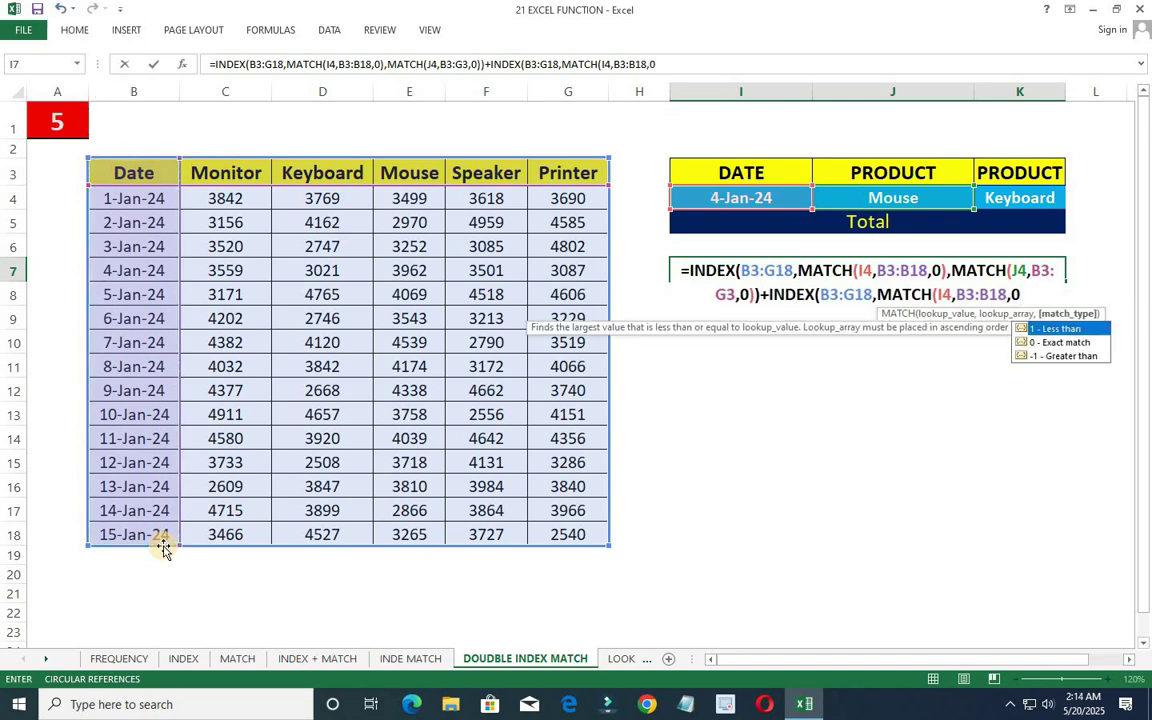
text())
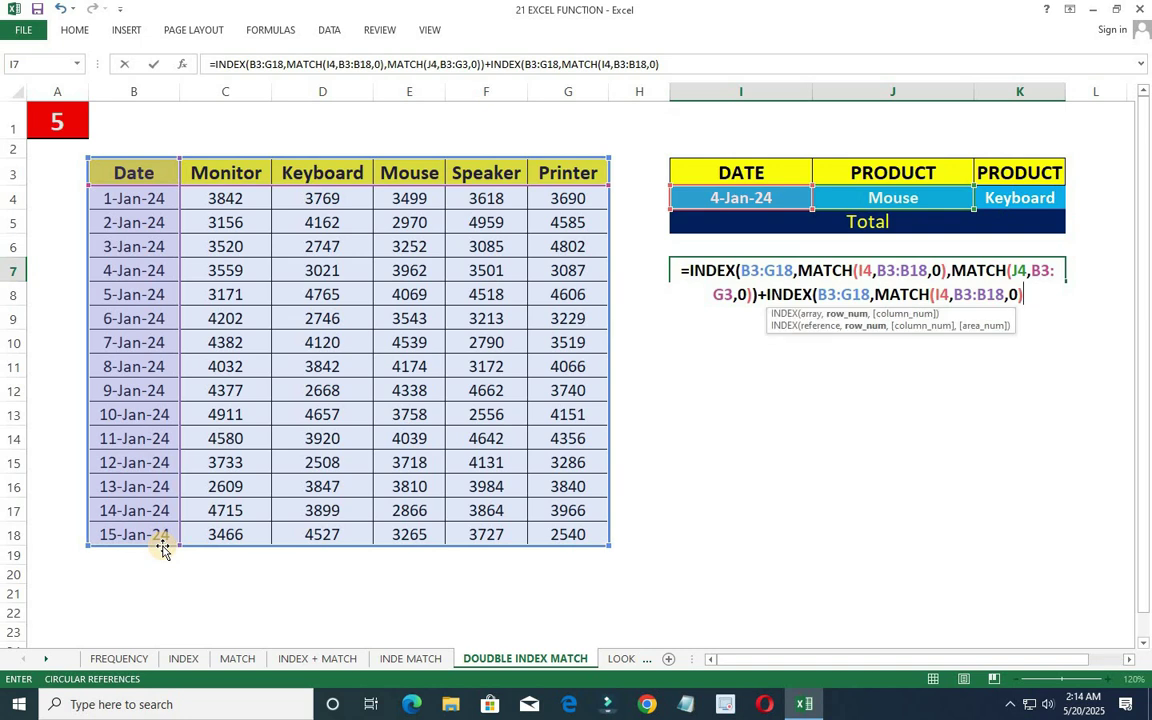
Complete the I7 formula with MATCH(K4,B3:G3,0) as the second INDEX's column number, finding the second product by exact match.
text(,)
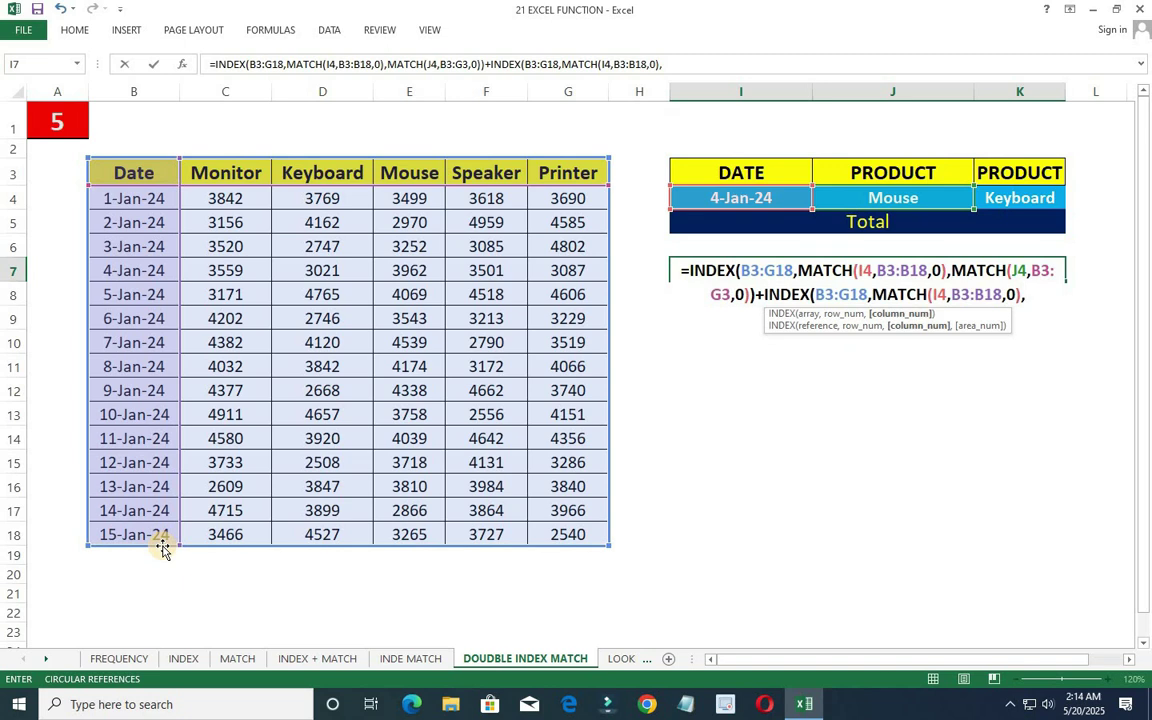
text(MA)
key(Tab)
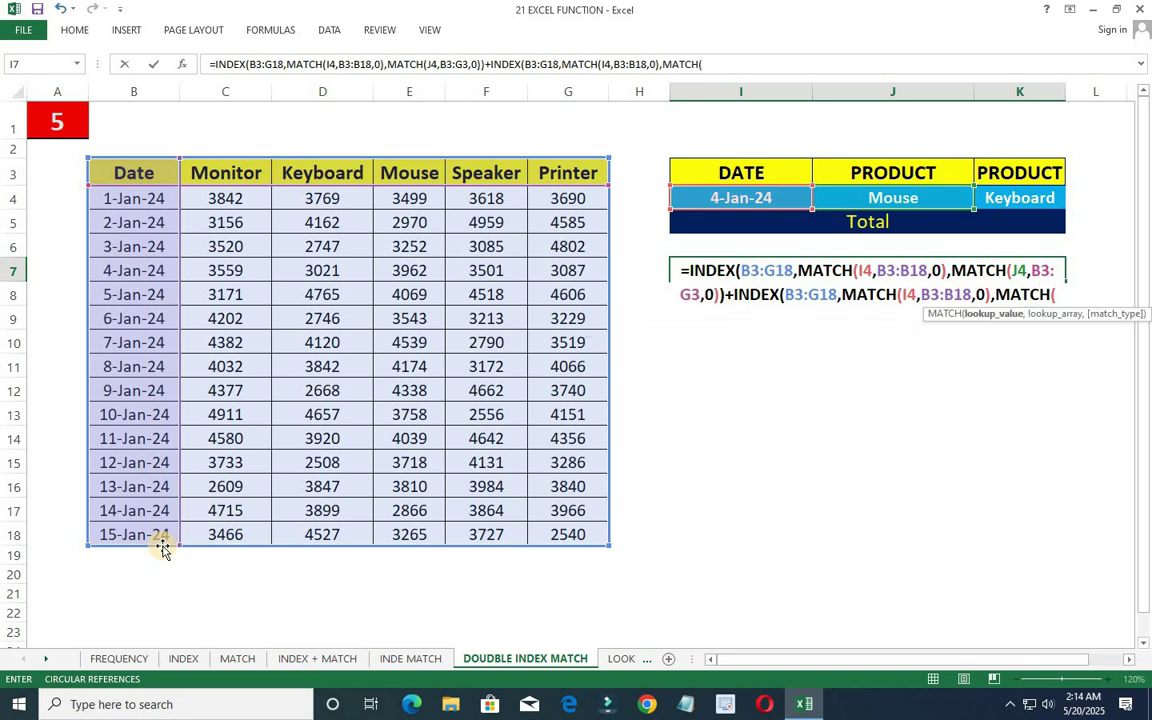
click(1020, 203)
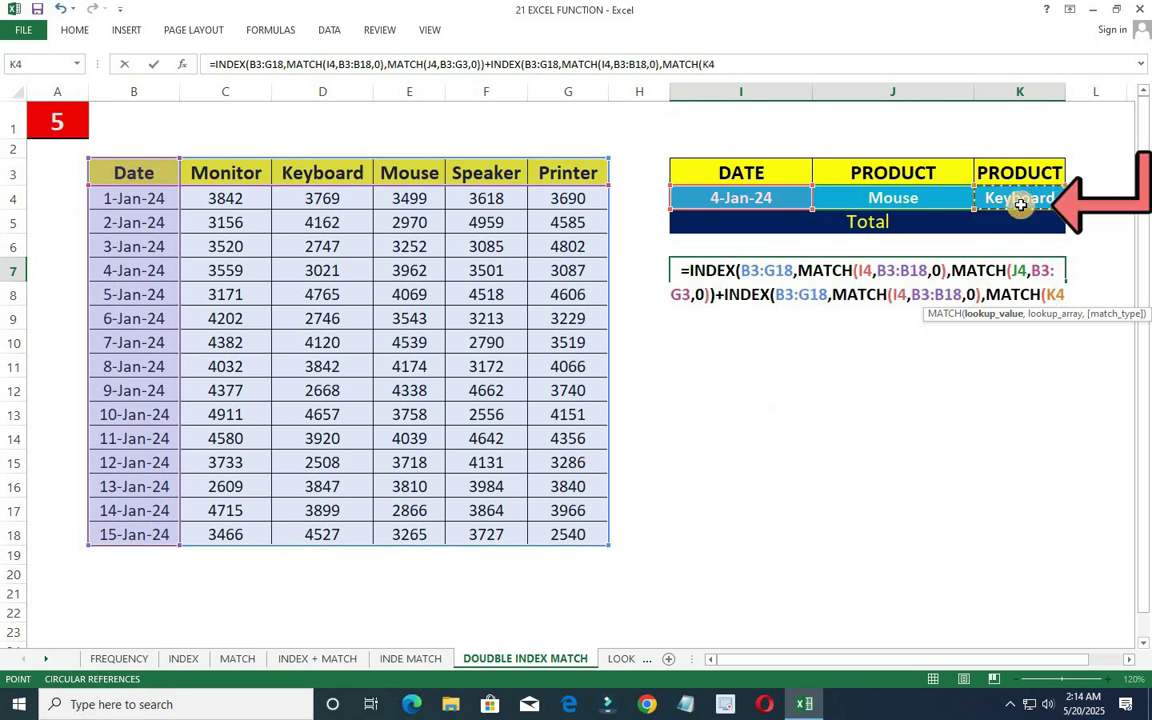
text(,)
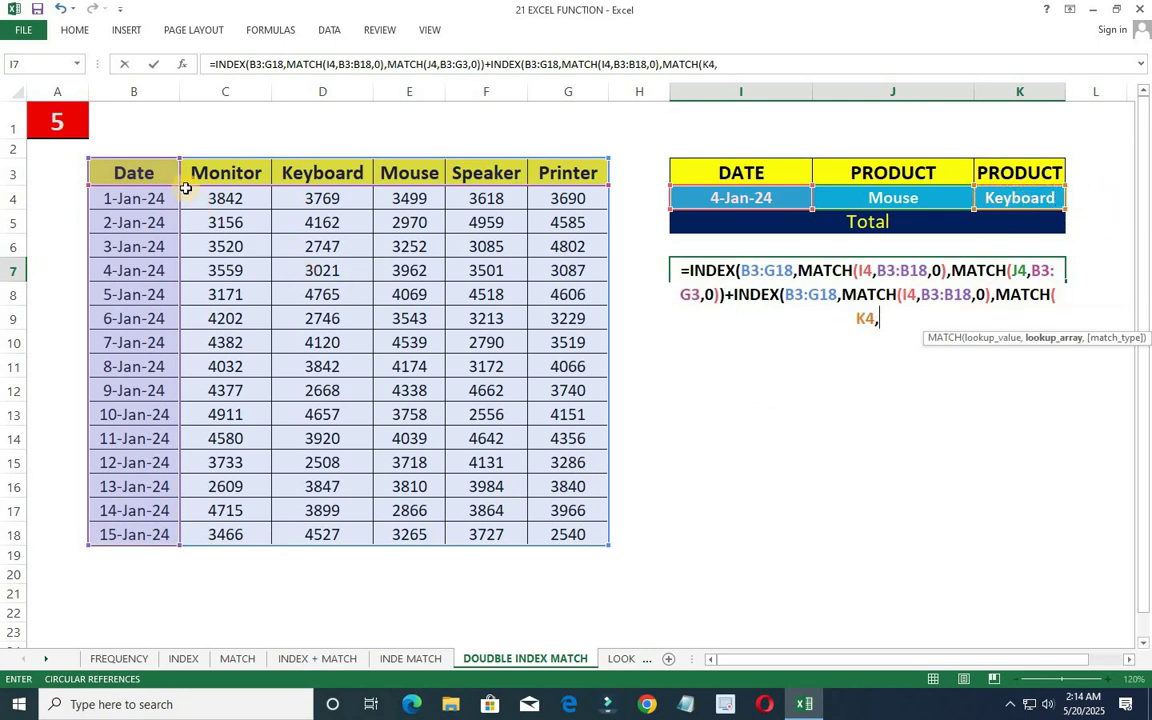
drag(165, 173, 562, 163)
text(,)
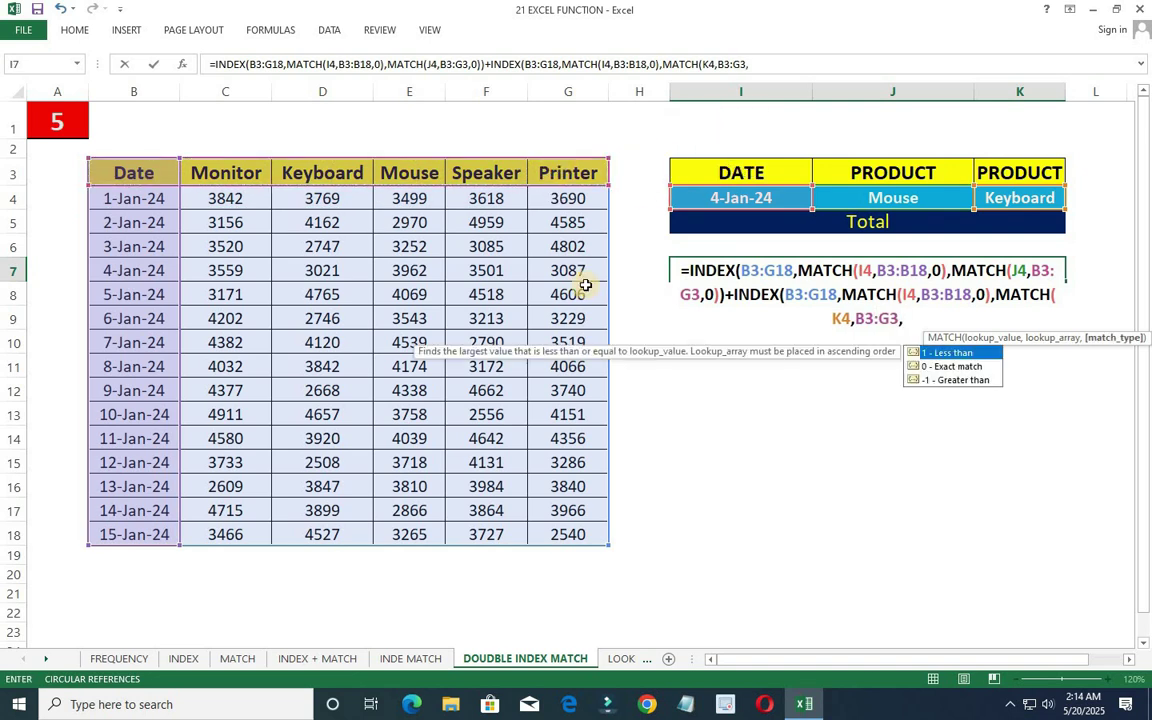
text(0)
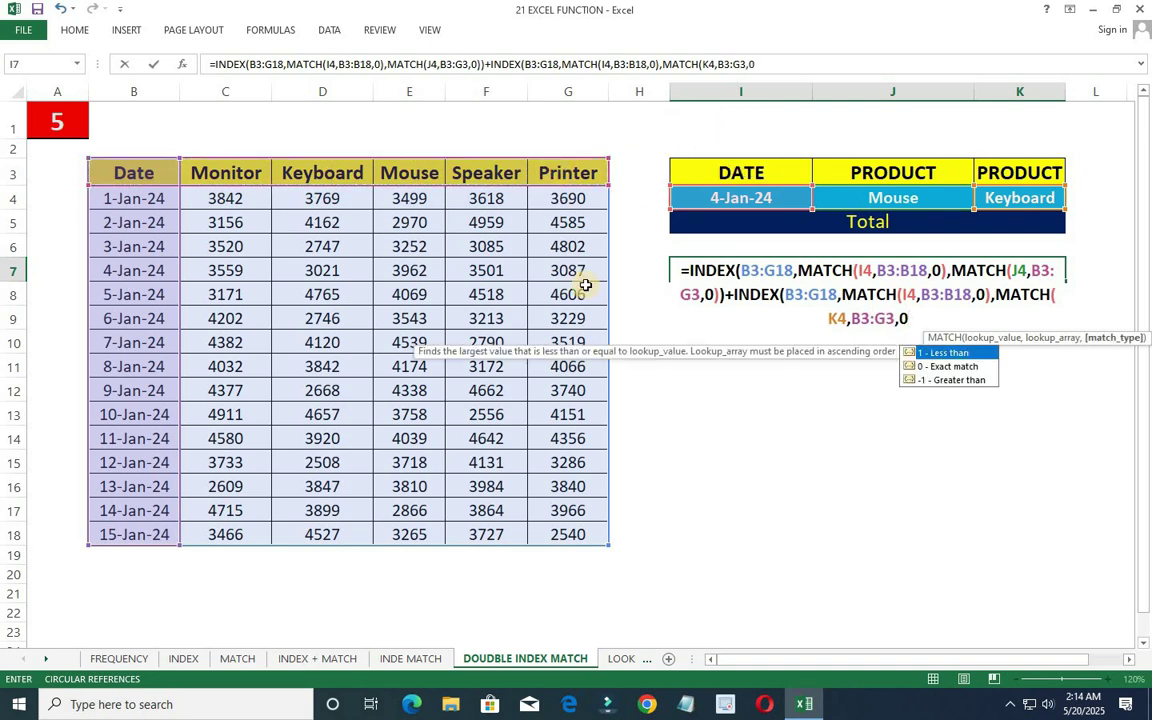
text()))
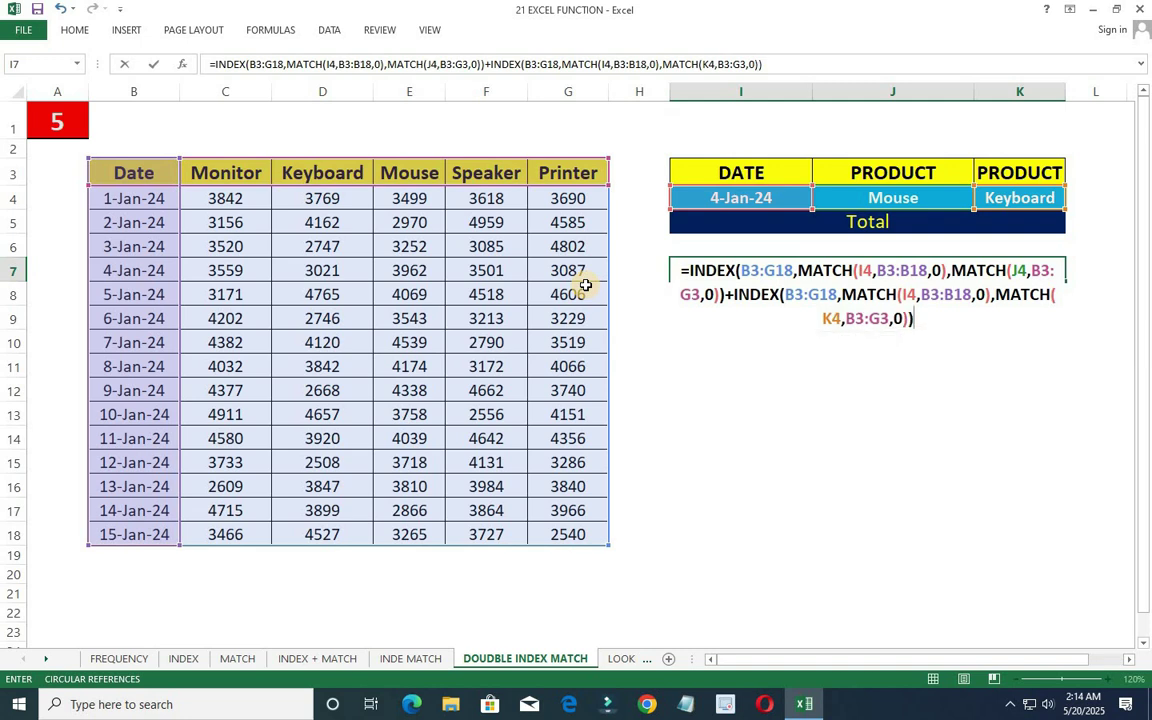
key(Return)
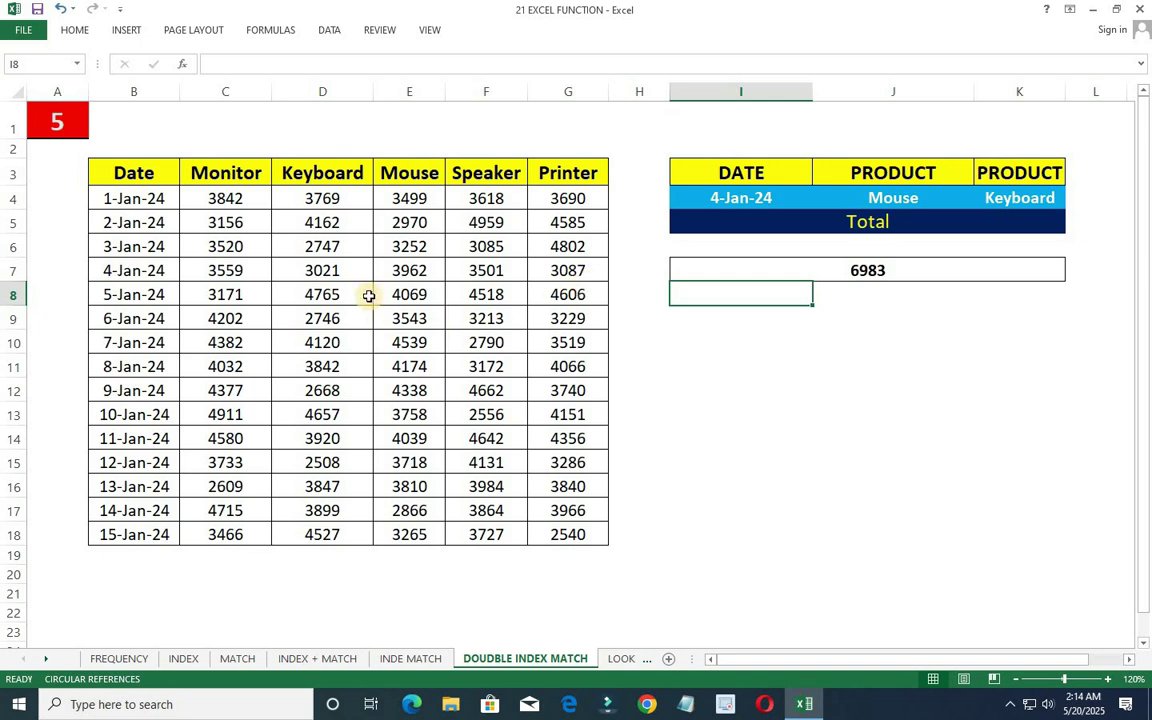
Add the 4-Jan-24 Keyboard and Mouse values in cell I12 with =D7+E7 as a check on the total.
click(120, 271)
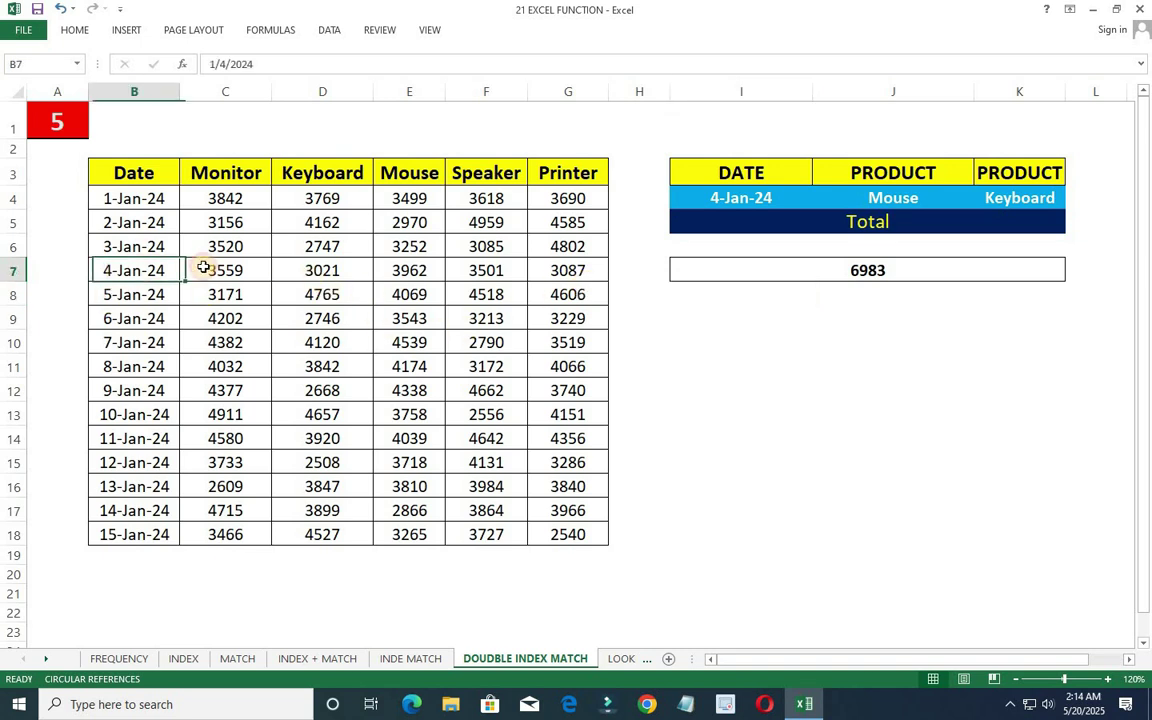
drag(203, 267, 267, 267)
click(316, 267)
click(414, 268)
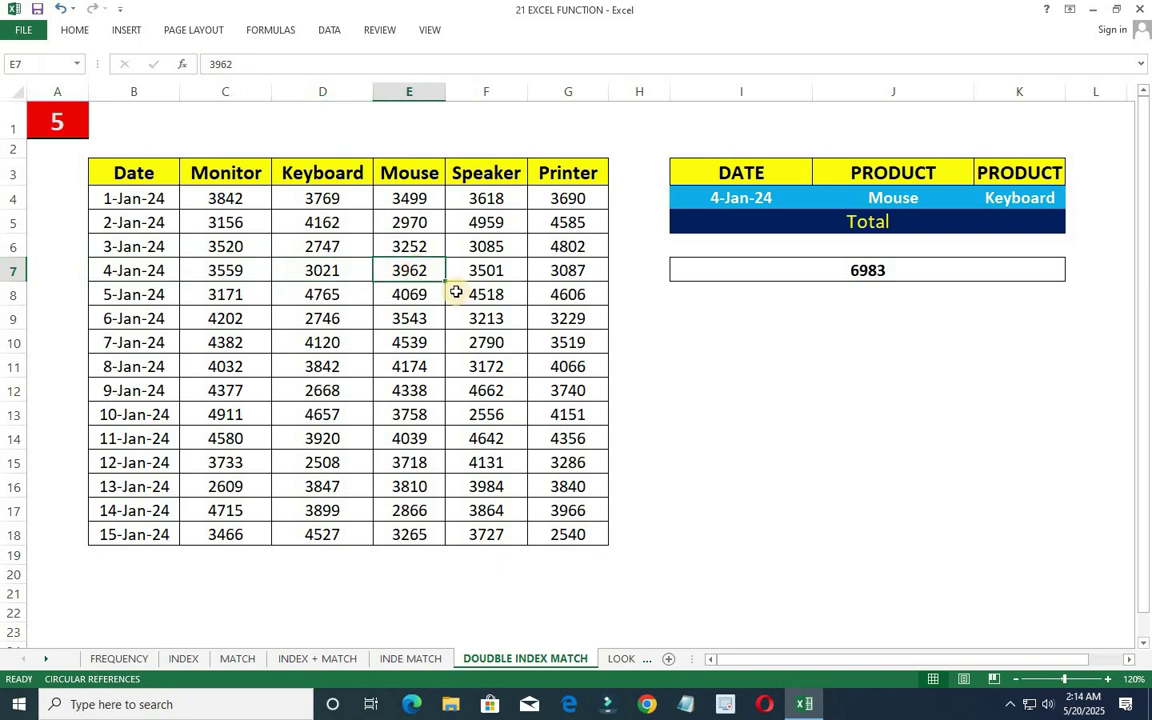
click(660, 389)
click(736, 381)
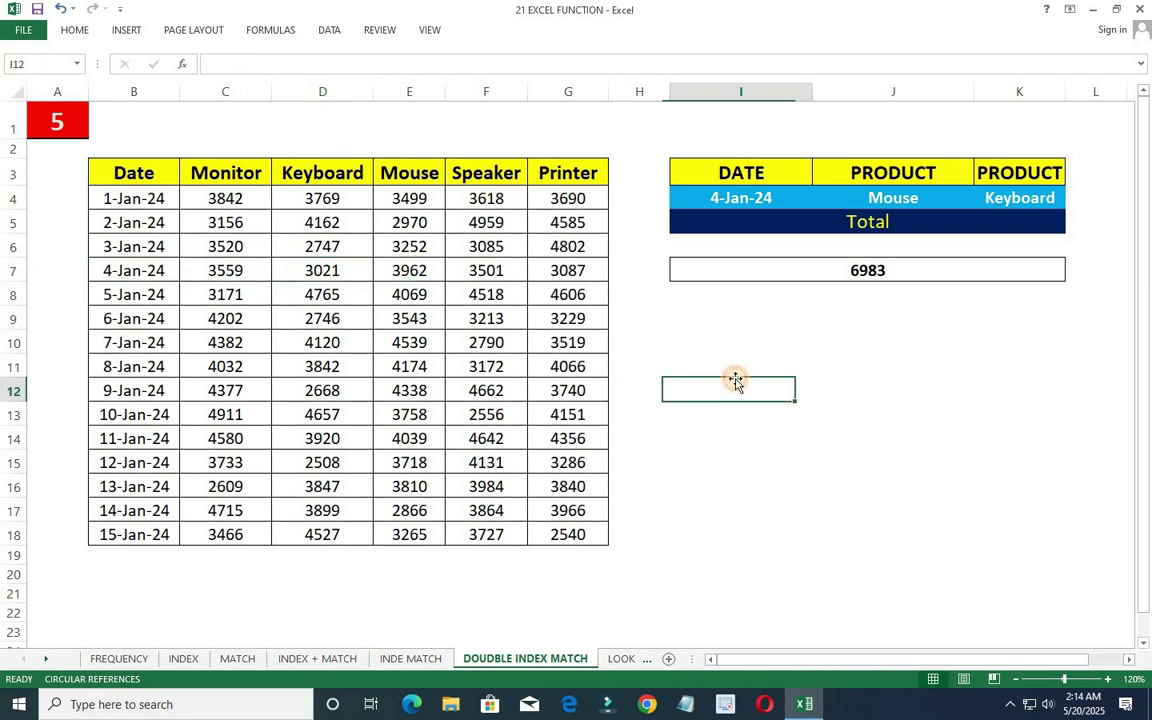
text(=)
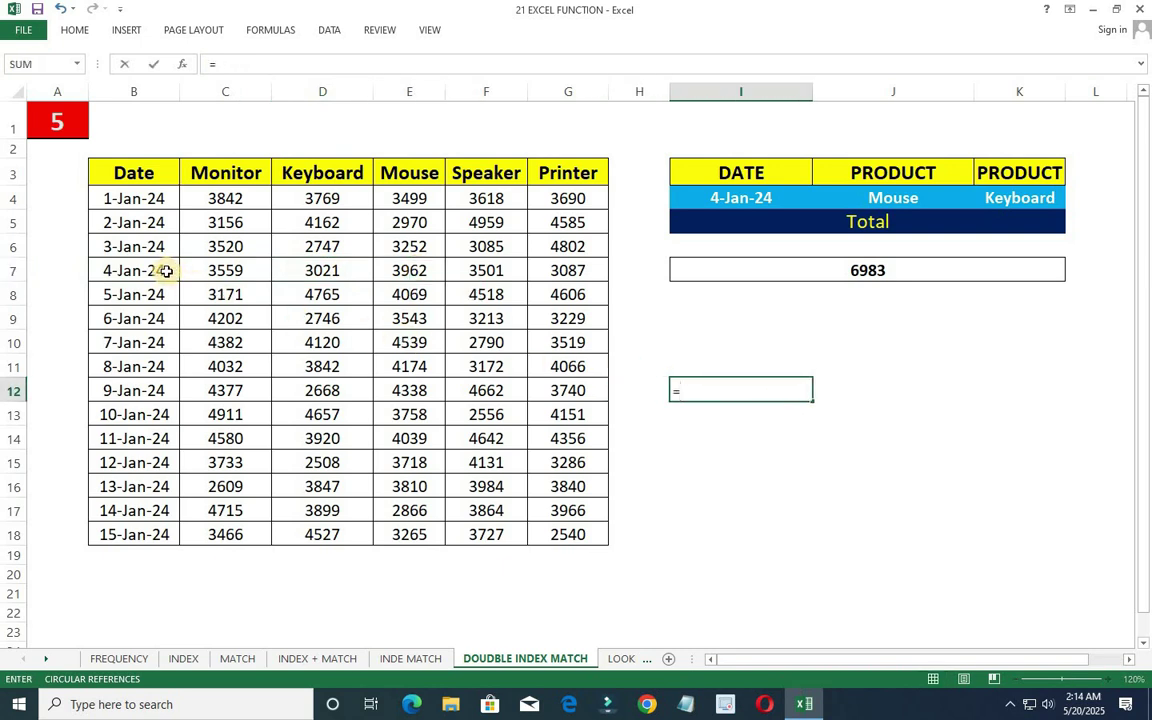
click(325, 270)
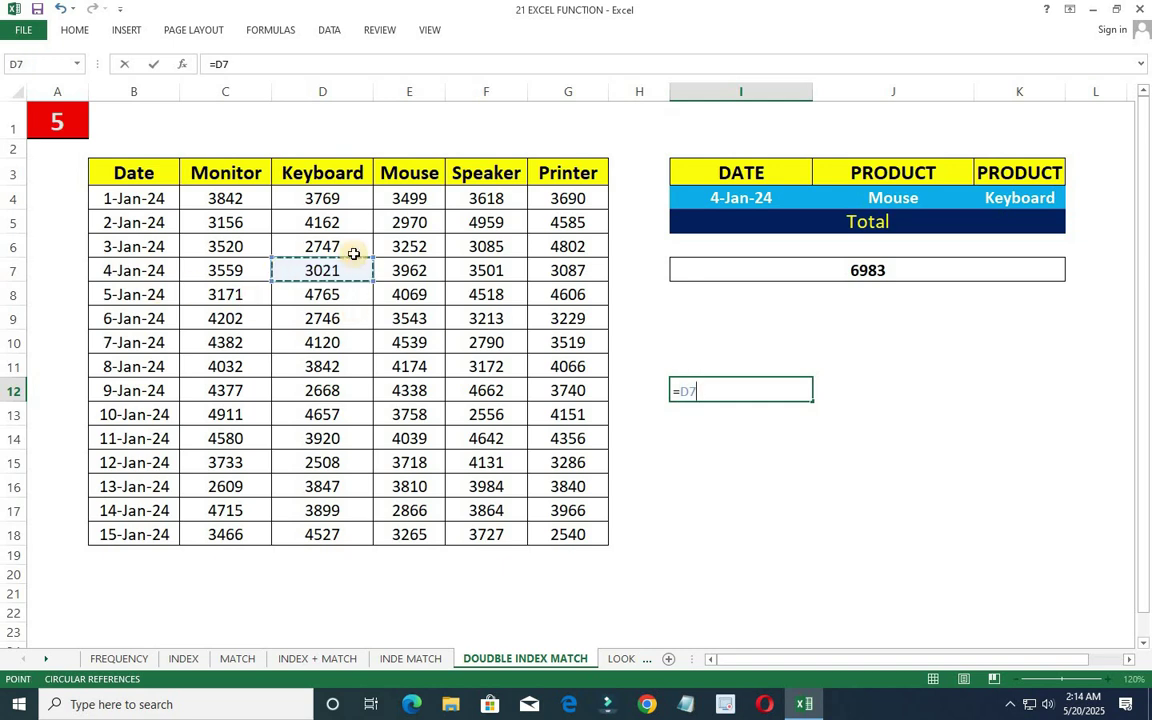
text(+)
click(411, 273)
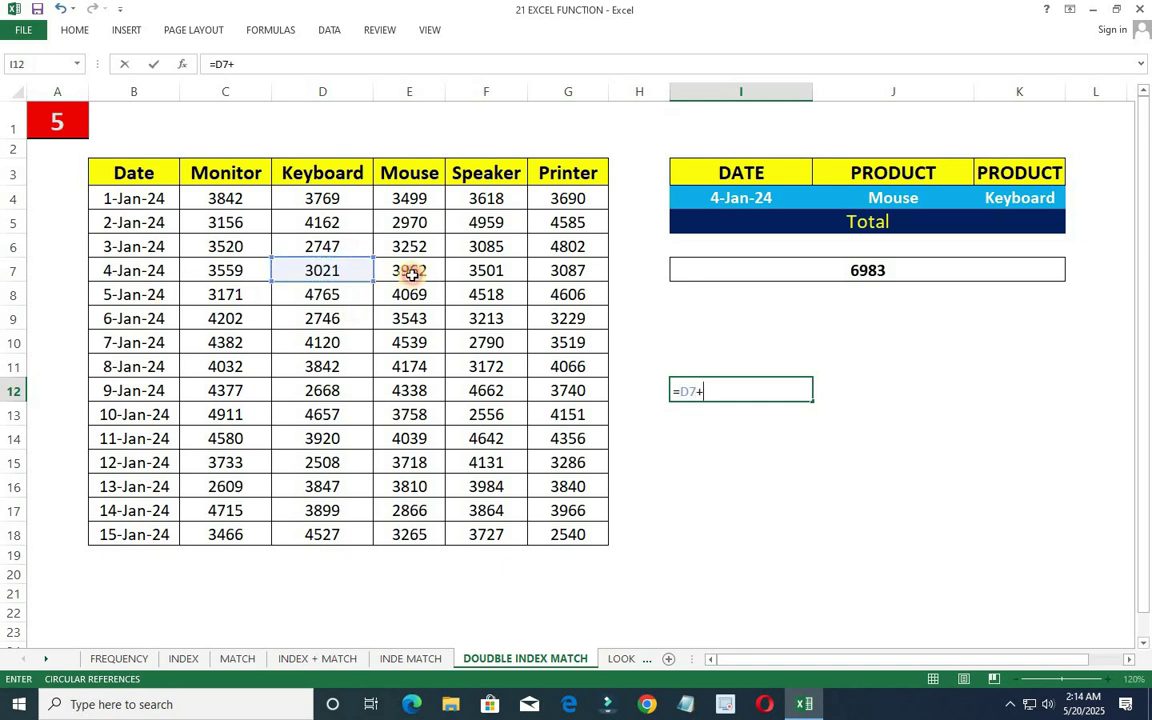
key(Return)
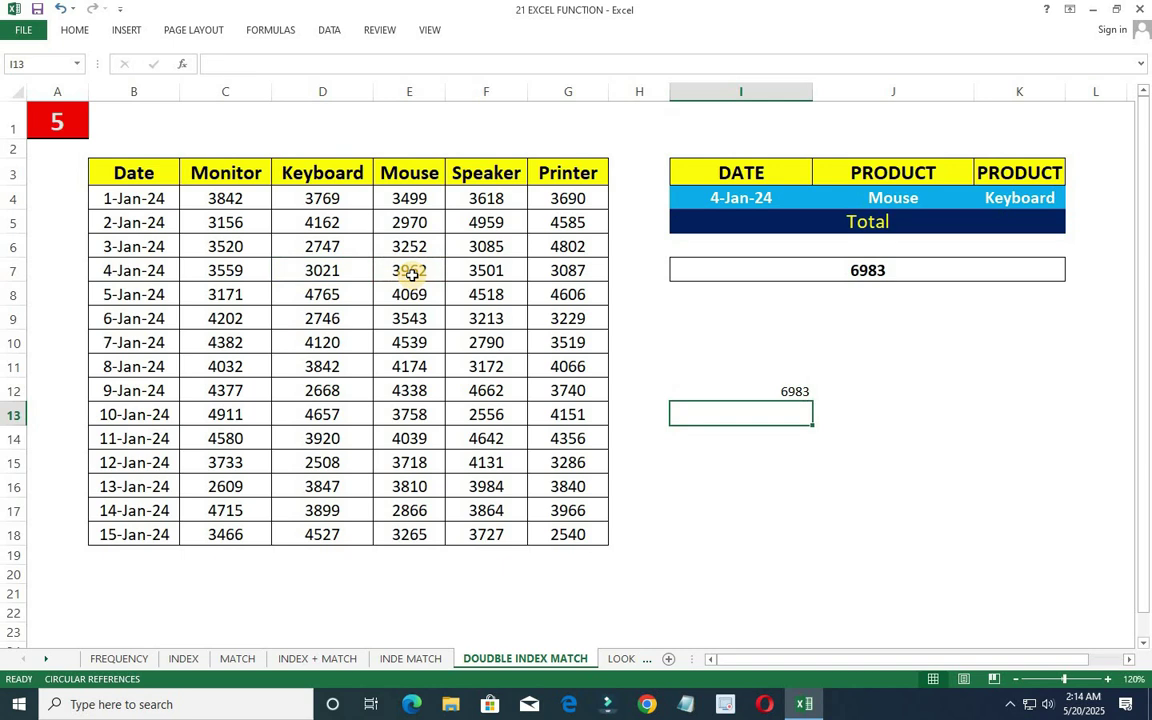
Compare the check sum in I12 with the total in I7, and clear I12.
click(784, 287)
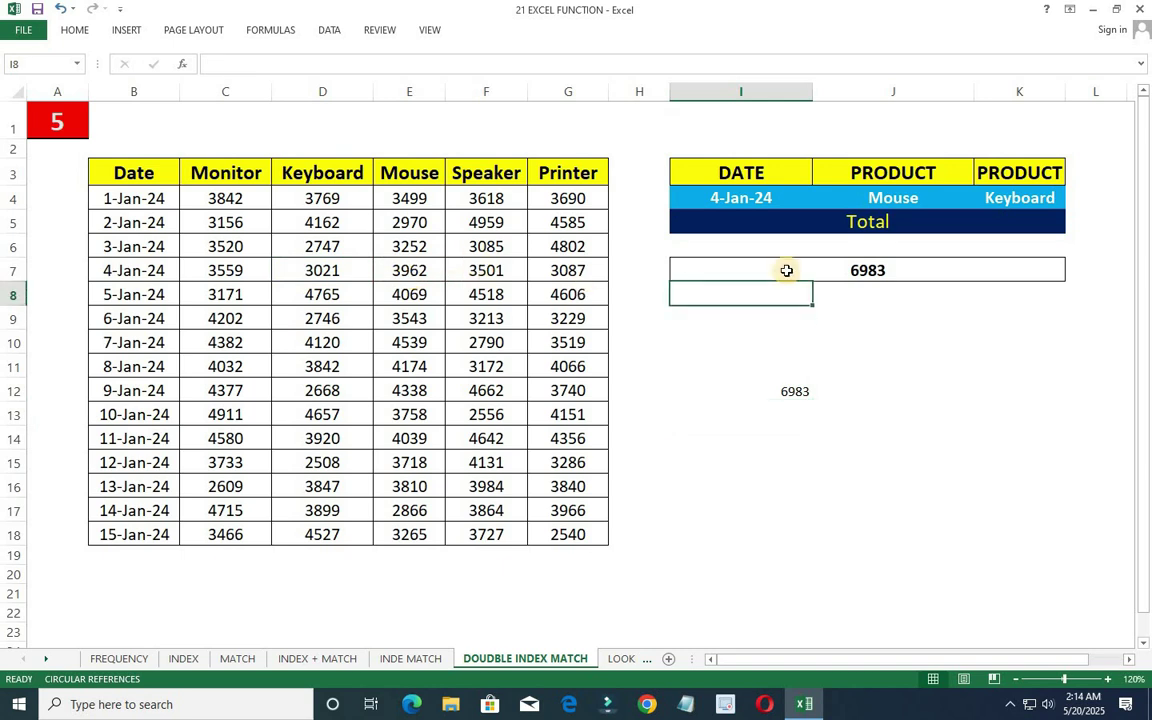
click(787, 270)
click(797, 391)
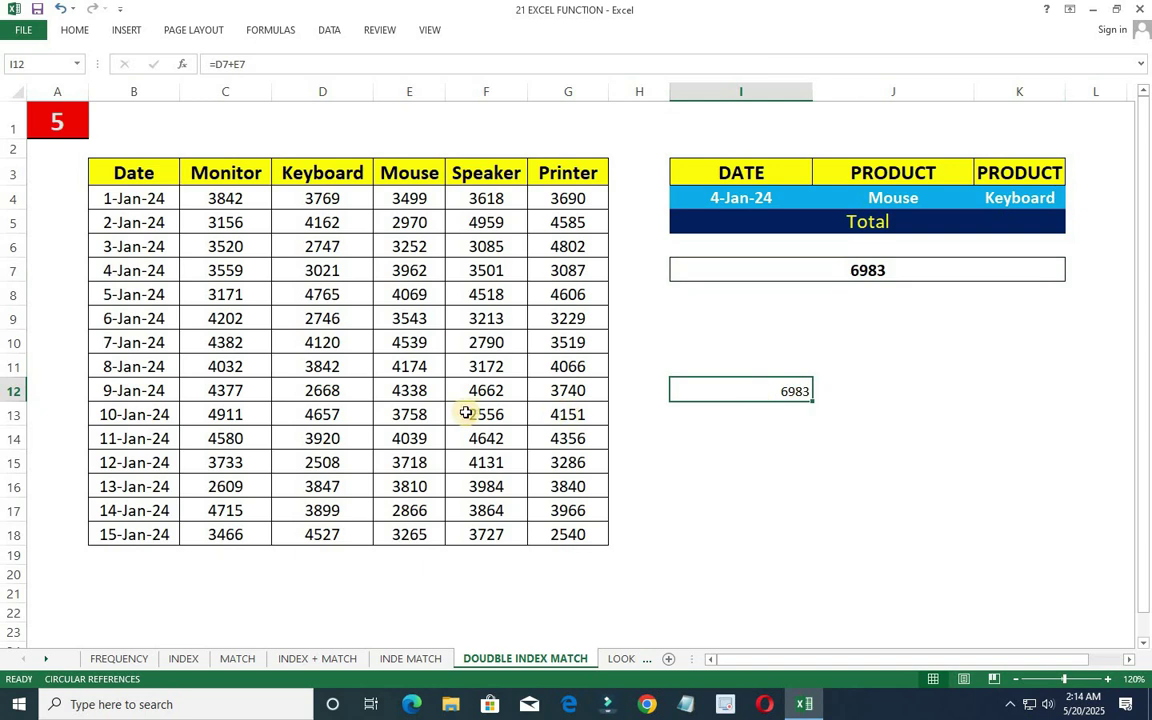
key(Delete)
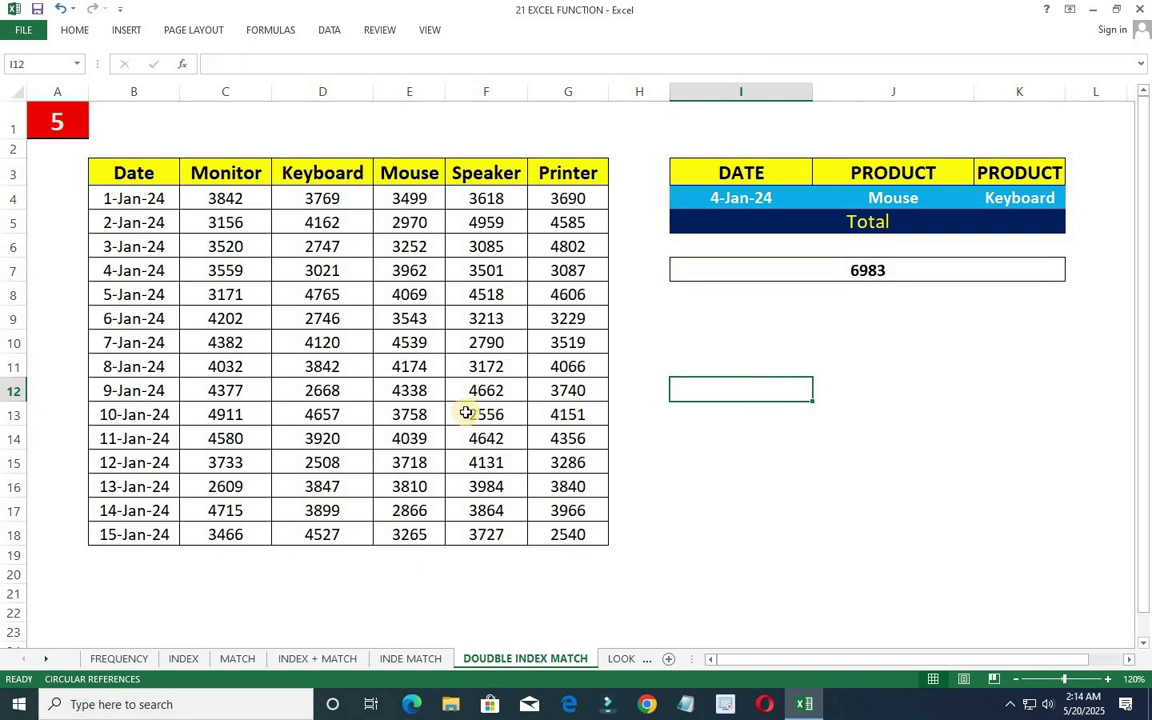
Test the total formula by setting the date in I4 to 8-Jan-24 and then to 15-Jan-24.
click(739, 199)
click(818, 201)
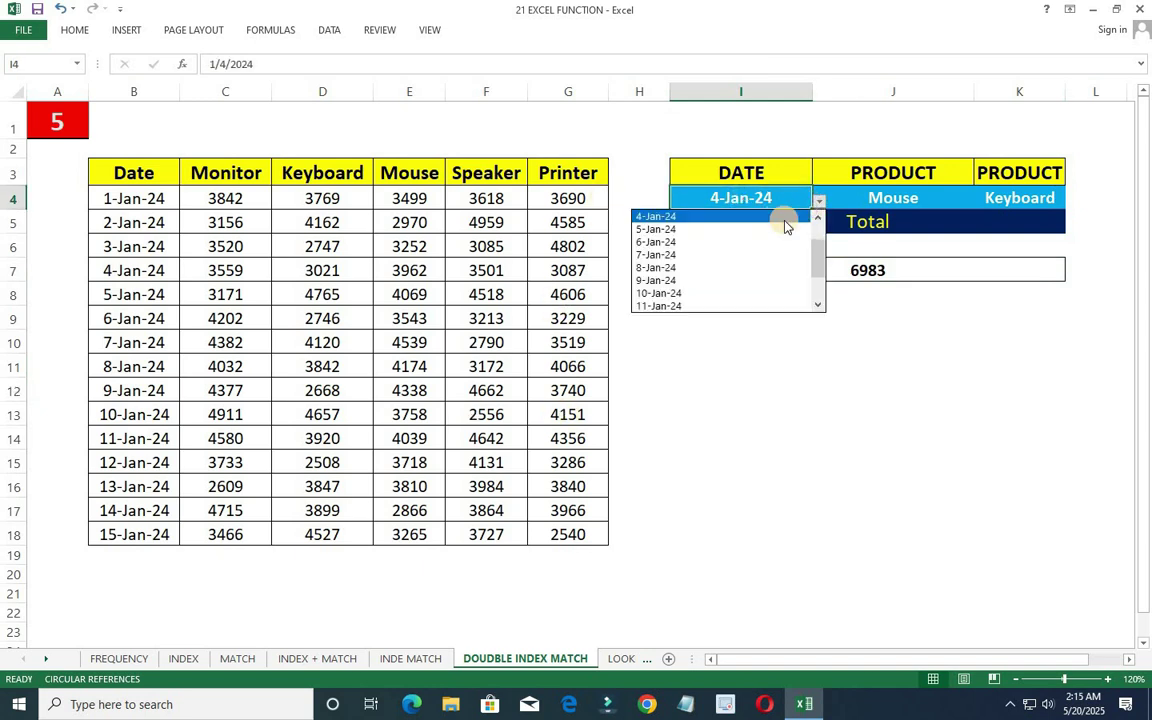
click(692, 268)
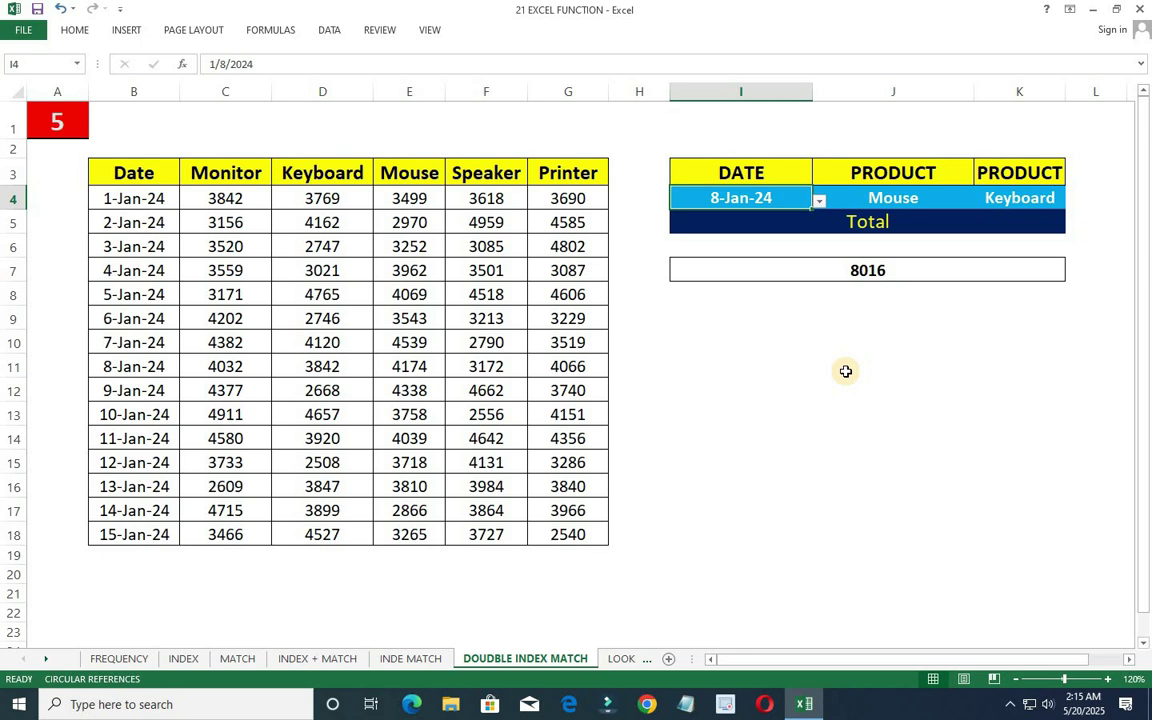
click(822, 205)
click(728, 303)
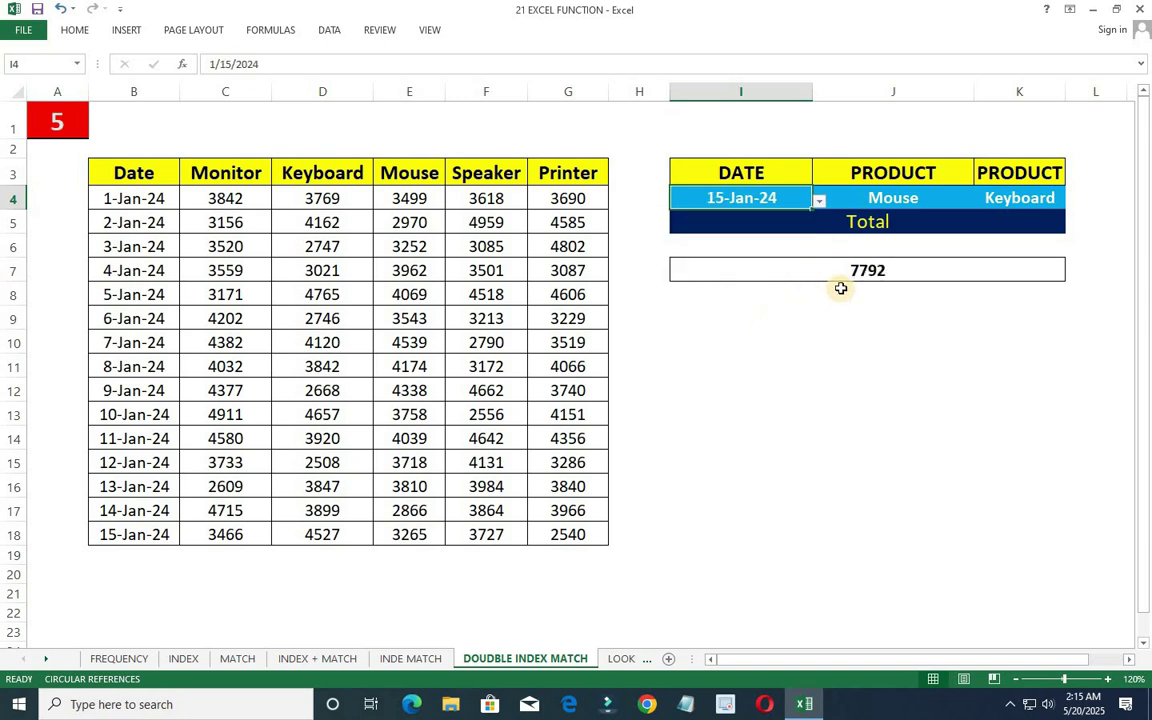
Test the total formula with other products by choosing Printer in J4 and Monitor in K4.
click(933, 196)
click(980, 200)
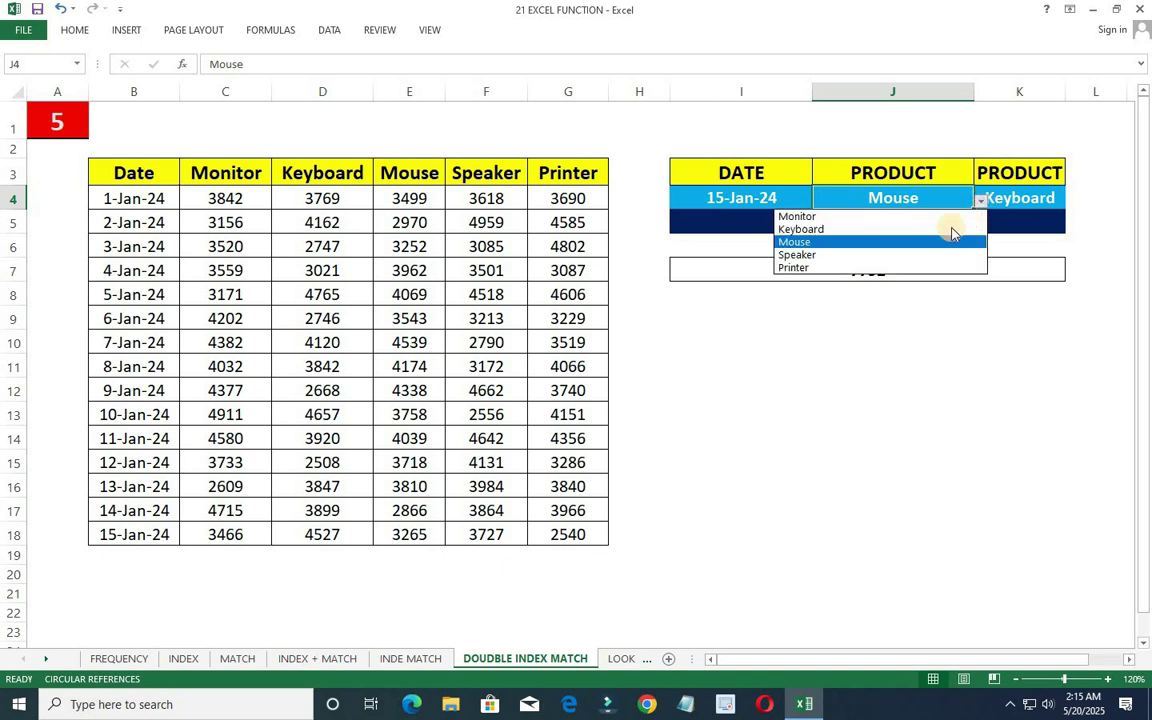
click(884, 266)
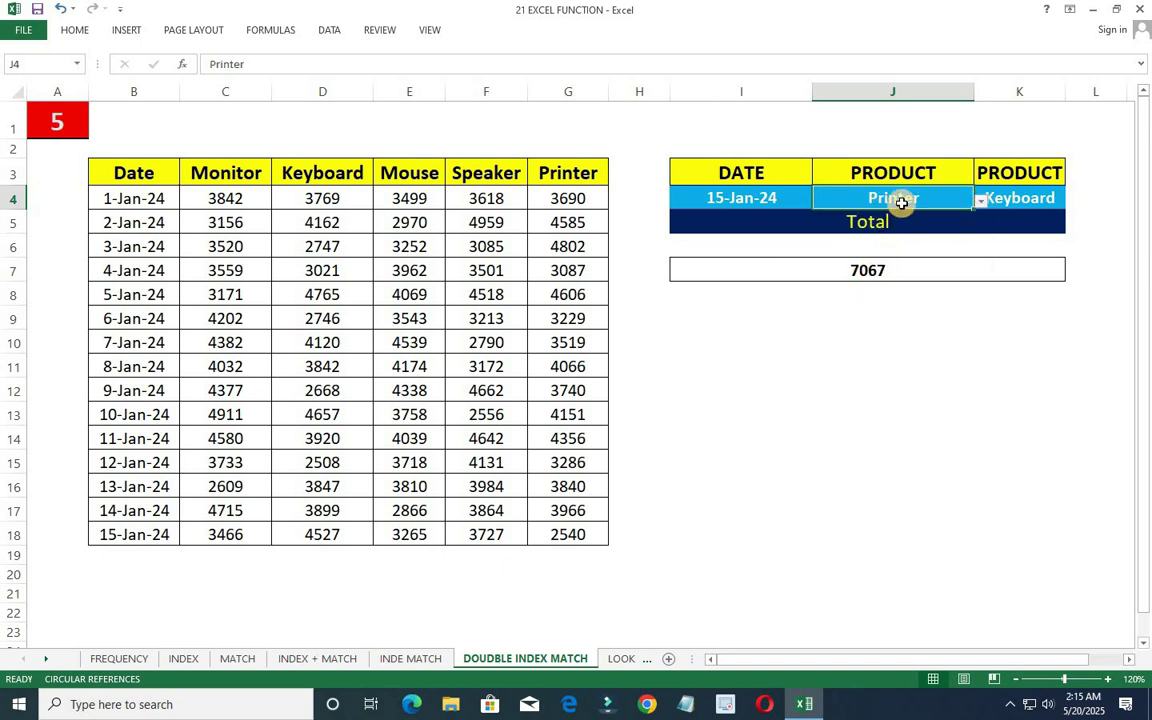
click(1039, 199)
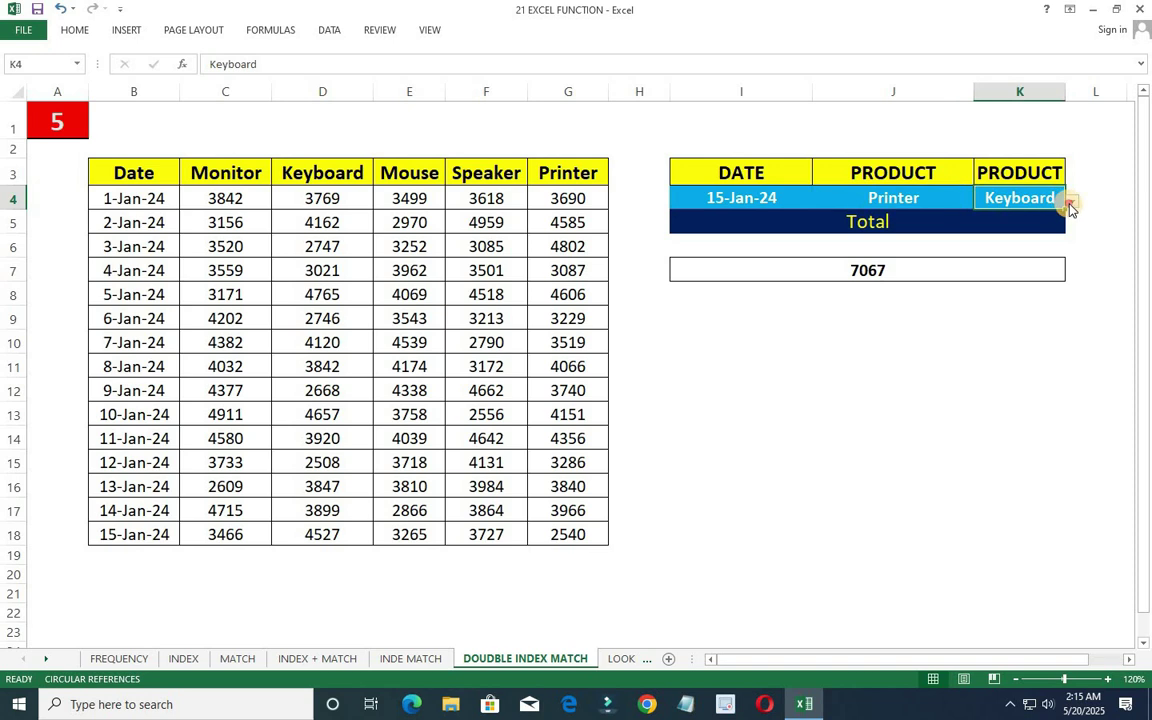
click(1071, 201)
click(1016, 217)
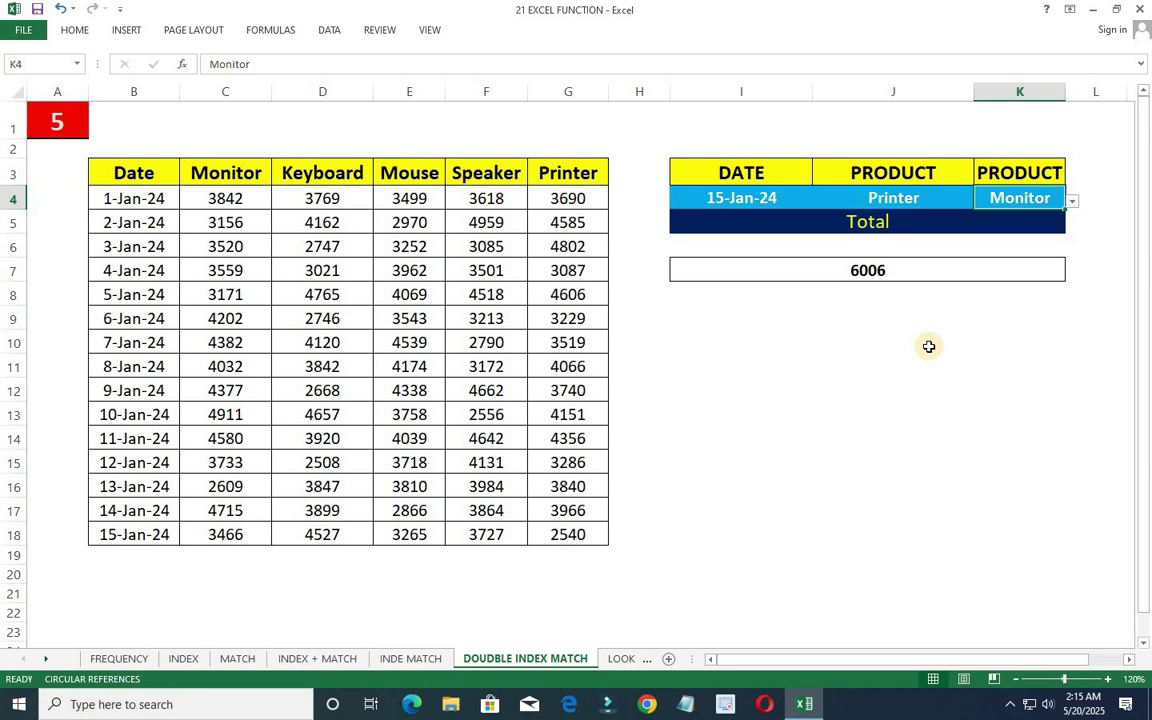
Switch to the LOOKUP sheet and widen column C slightly so the date in C10 has more room.
click(620, 658)
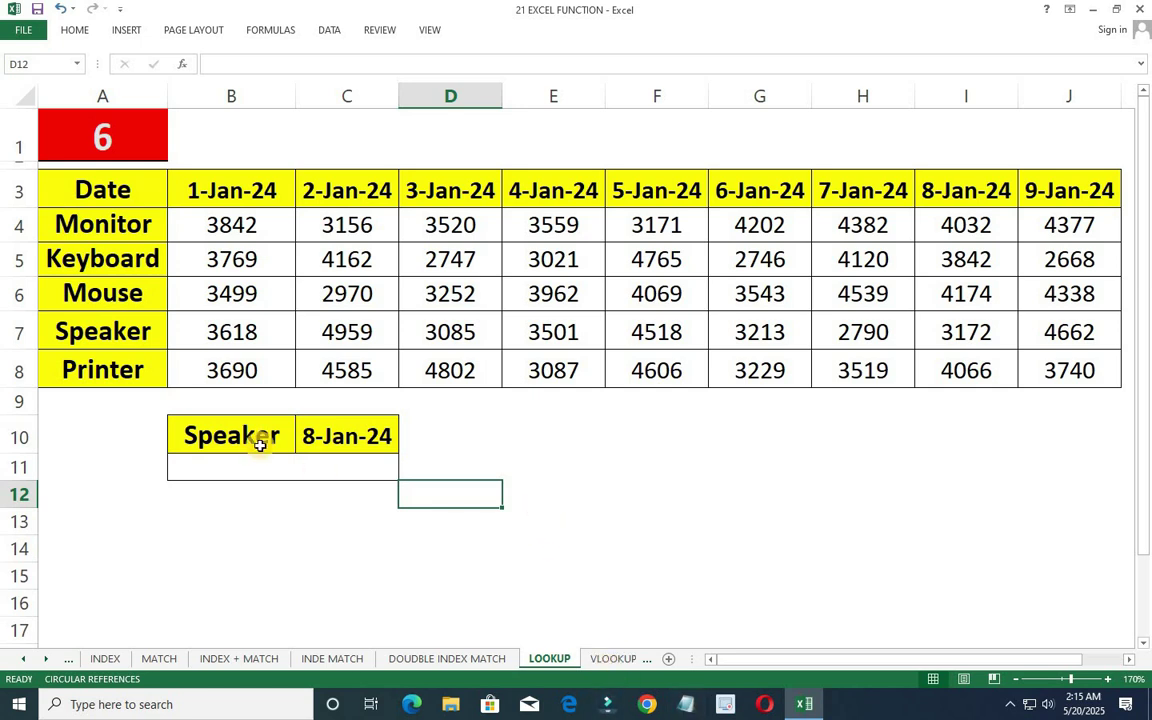
click(283, 467)
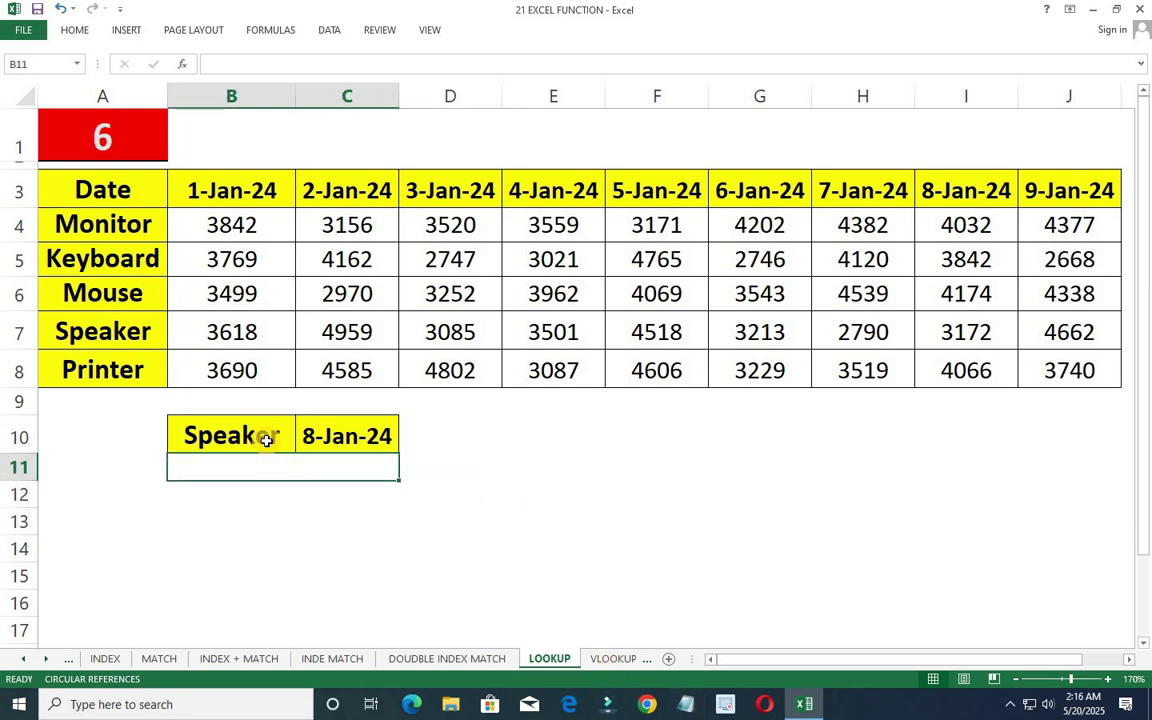
click(368, 432)
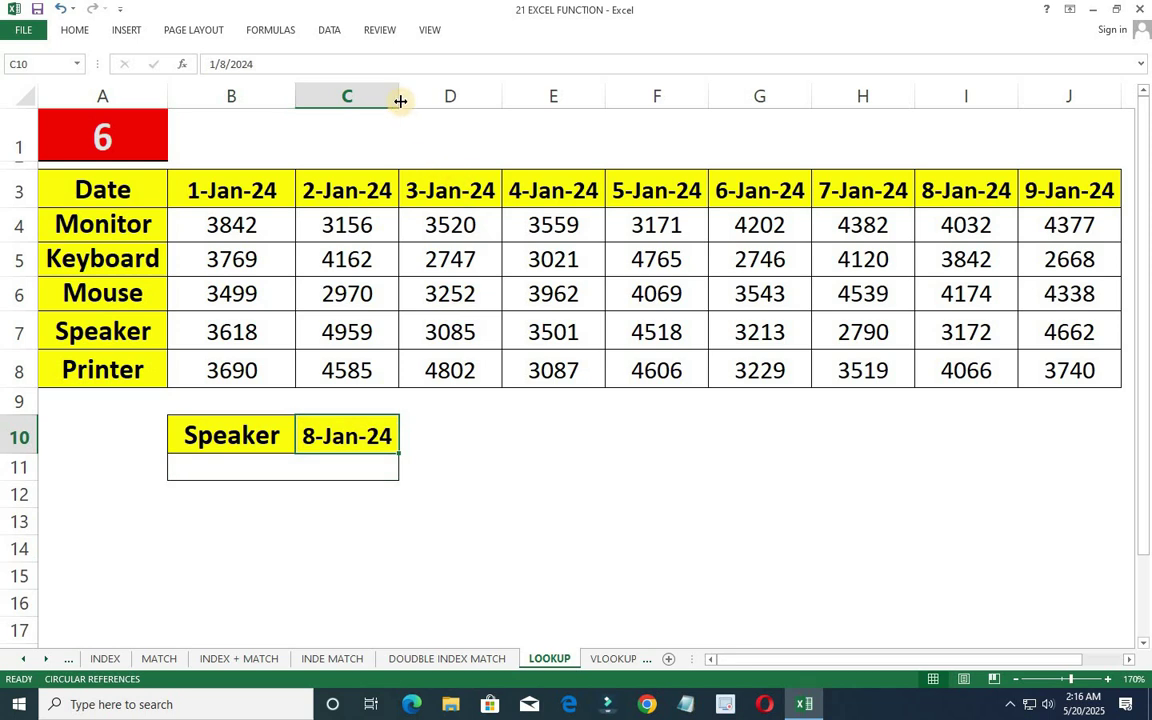
drag(401, 98, 419, 101)
click(272, 437)
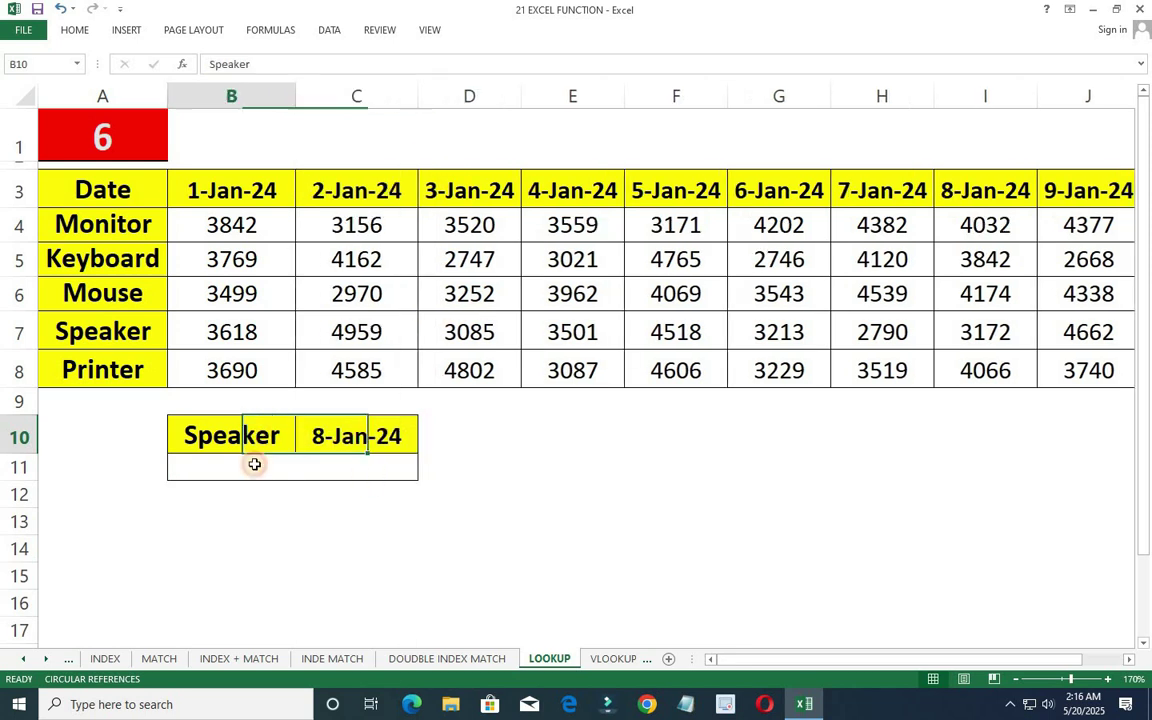
Enter =LOOKUP(B10,A3:A8,I3:I8) in B11 to return the Speaker sales for 8-Jan-24.
click(280, 468)
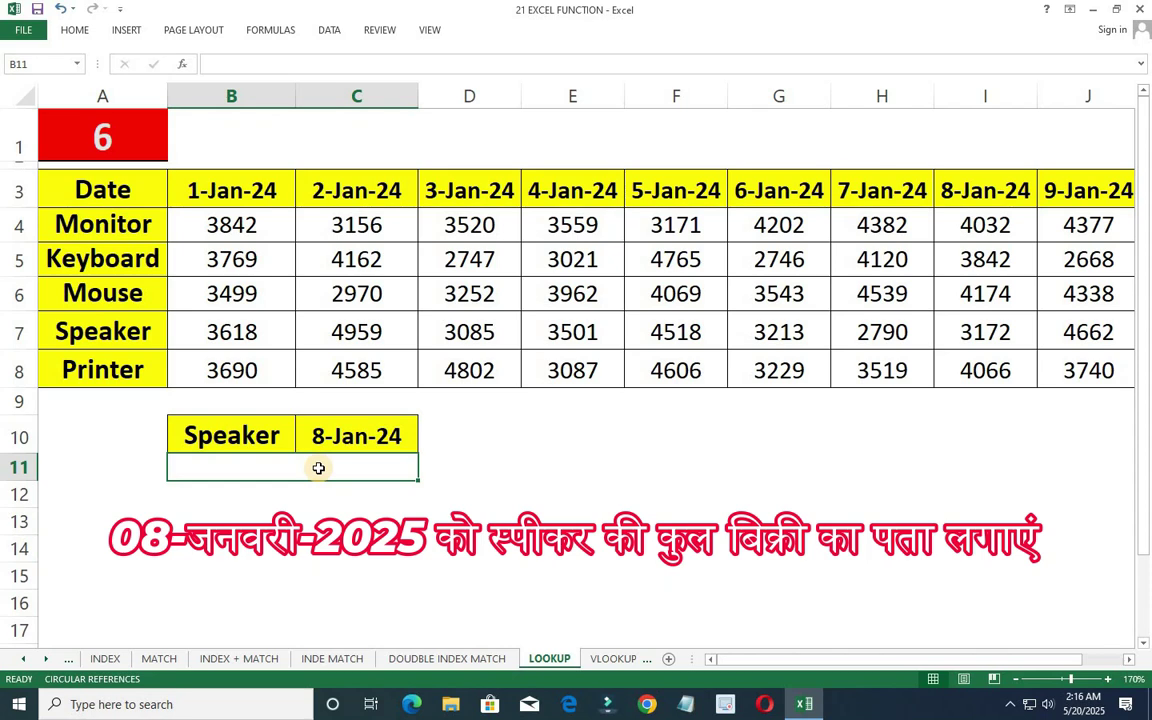
text(=LOOKUP()
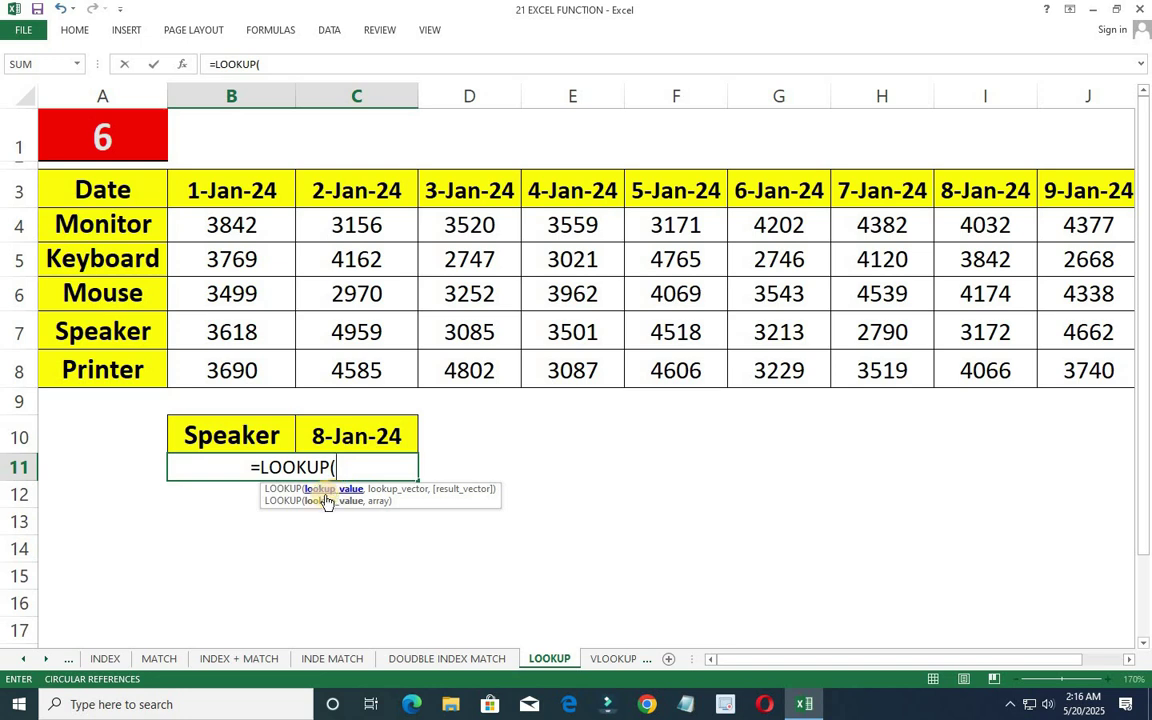
click(236, 436)
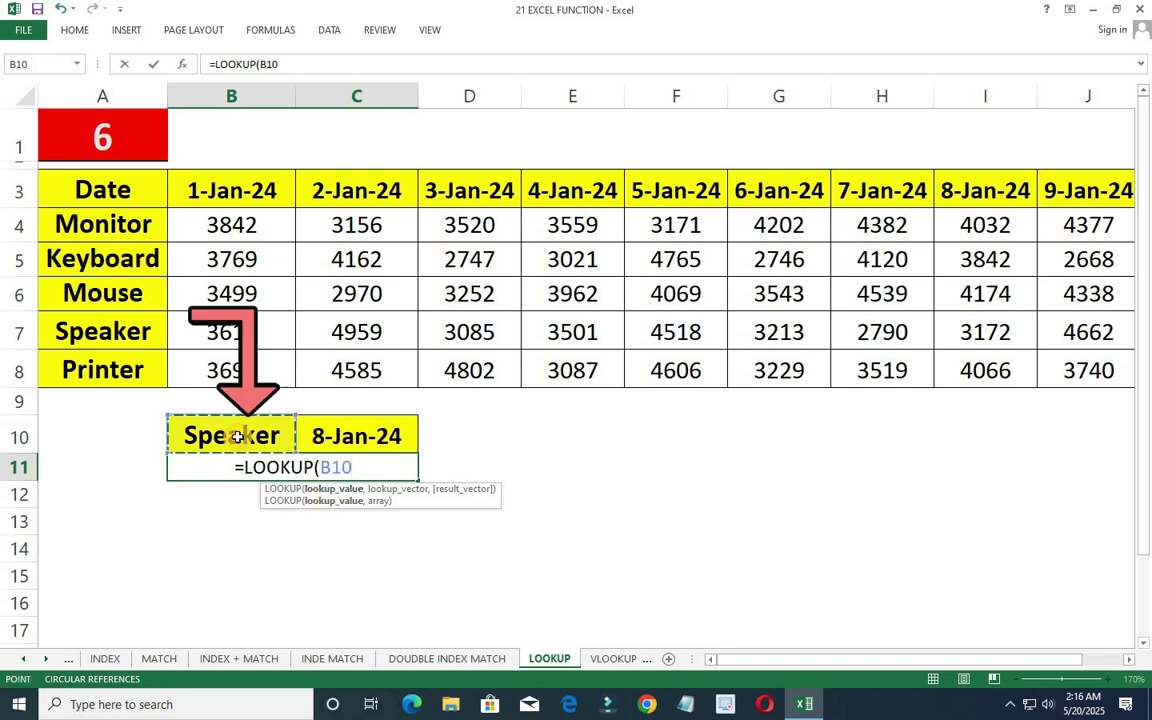
text(,)
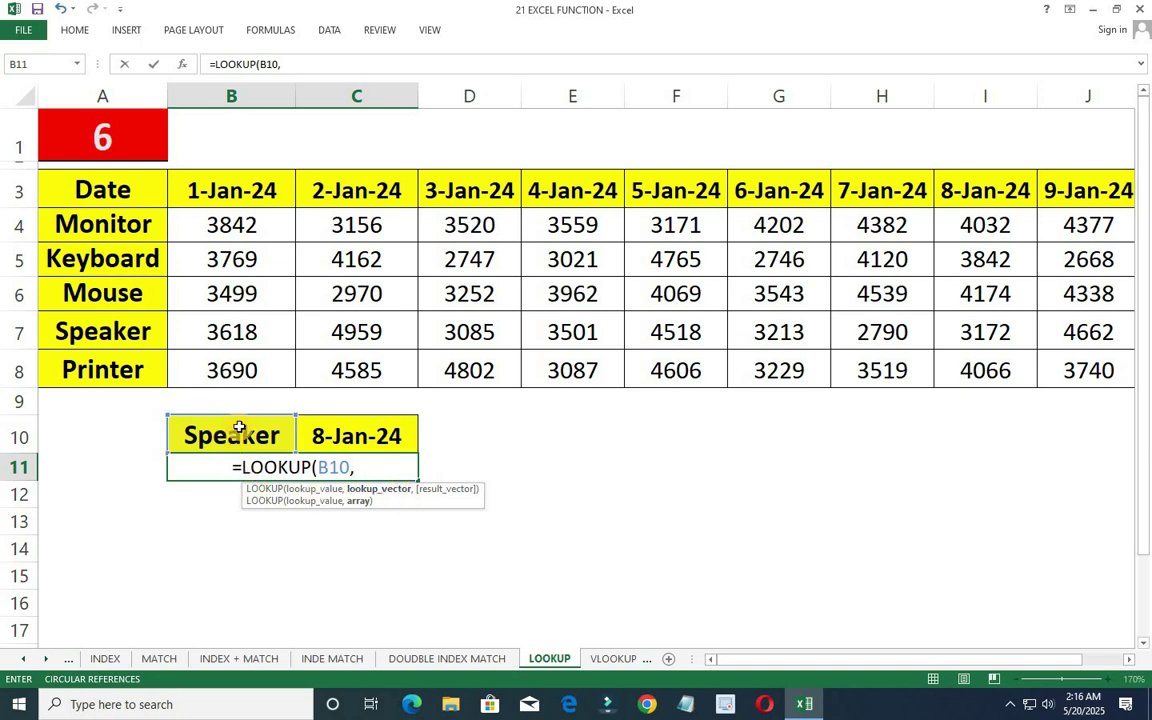
drag(93, 188, 122, 381)
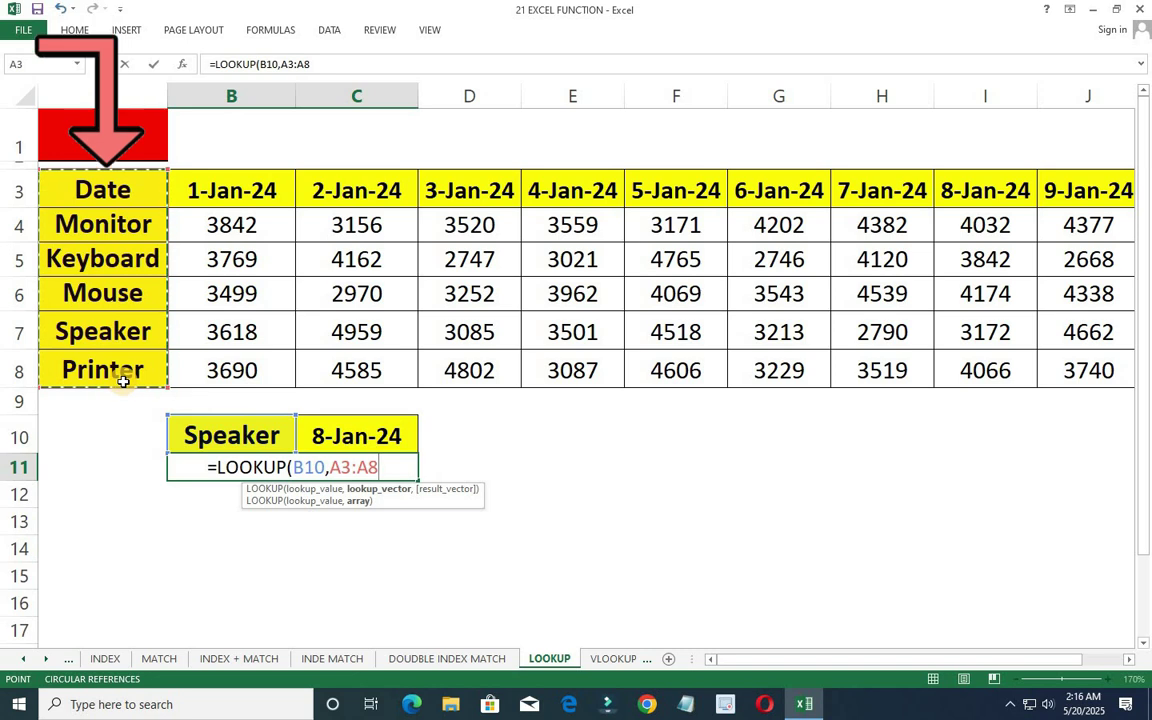
text(,)
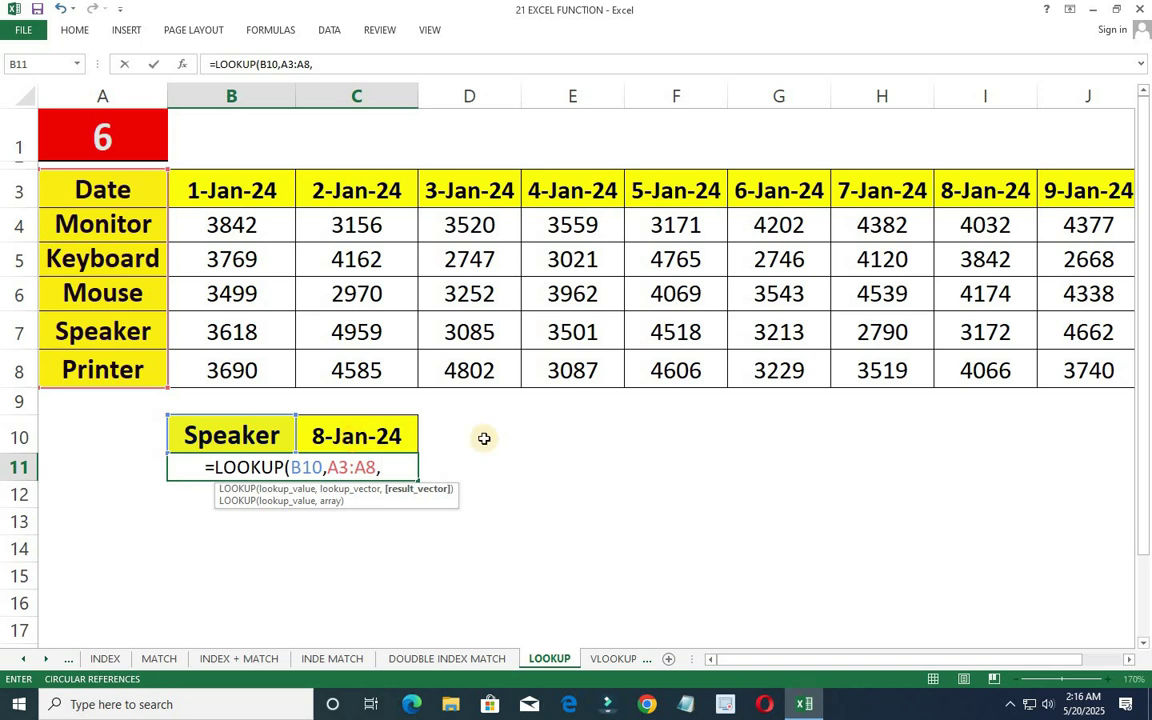
click(977, 188)
drag(985, 225, 983, 378)
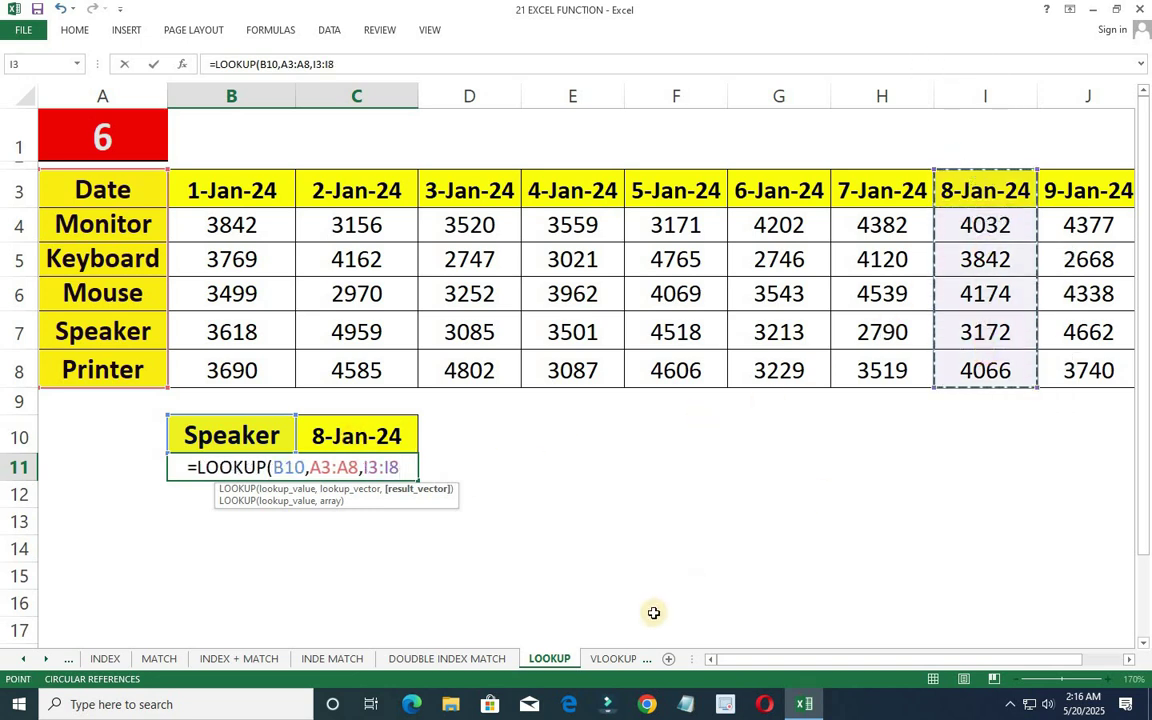
key(Return)
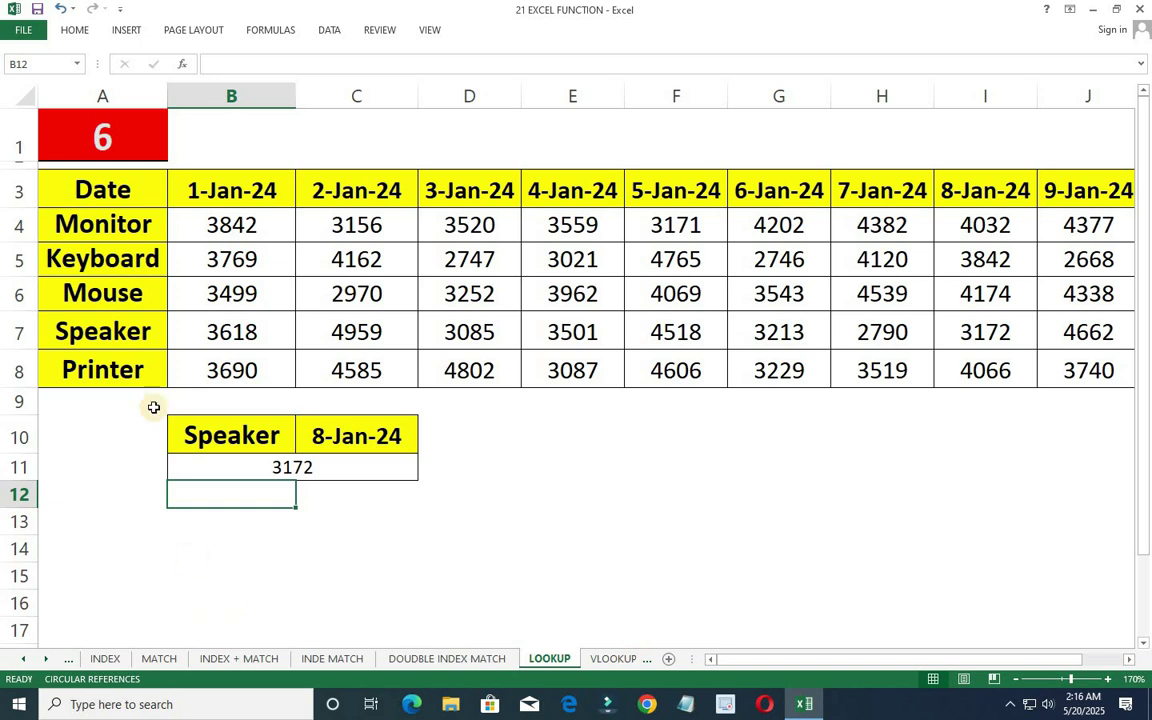
Check the LOOKUP result against the table by tracing the Speaker row and the 8-Jan-24 column to I7.
drag(122, 333, 985, 339)
click(985, 339)
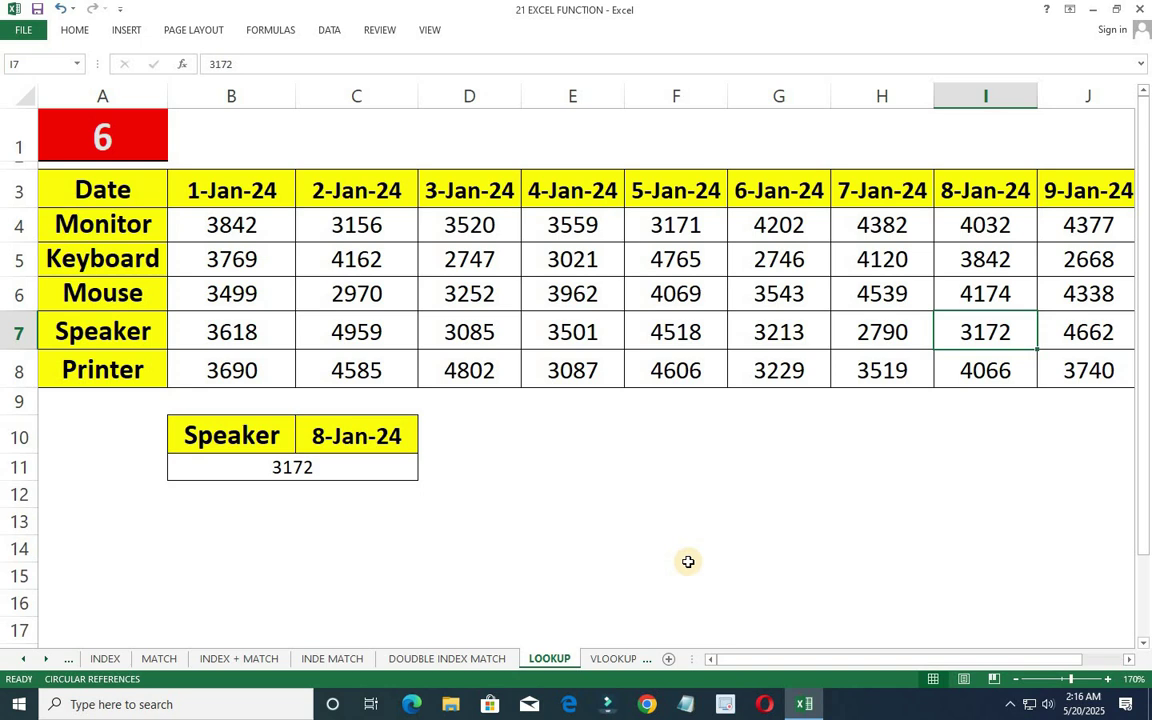
click(80, 330)
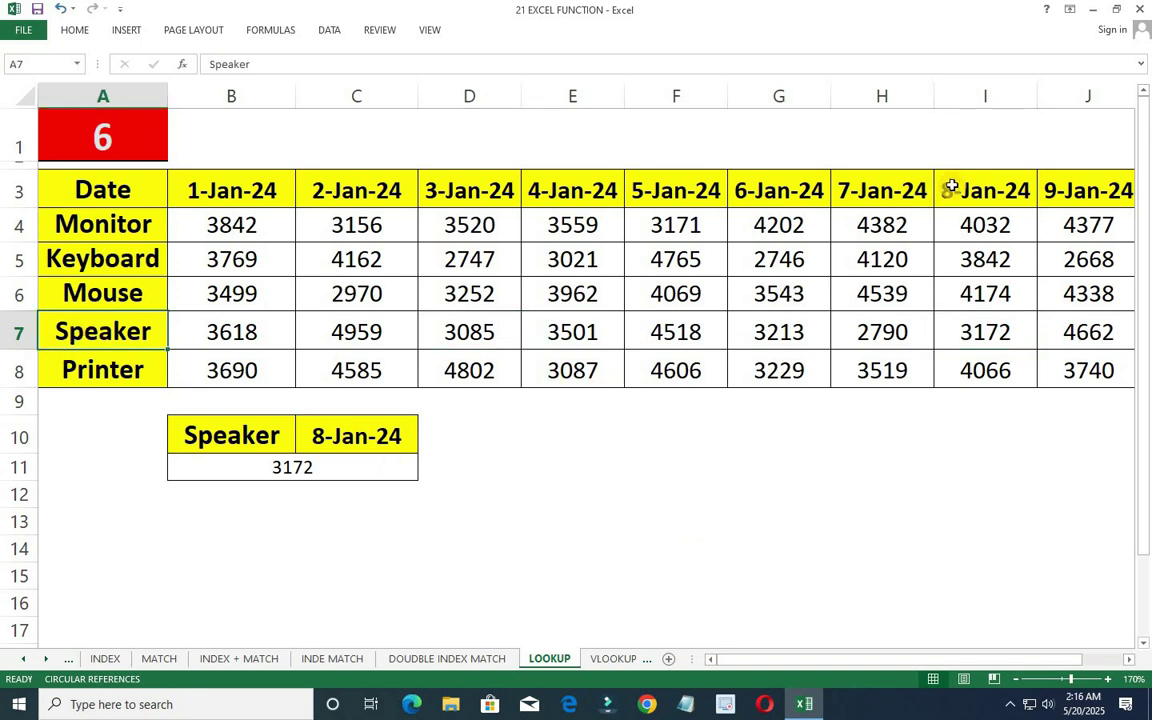
drag(967, 190, 980, 333)
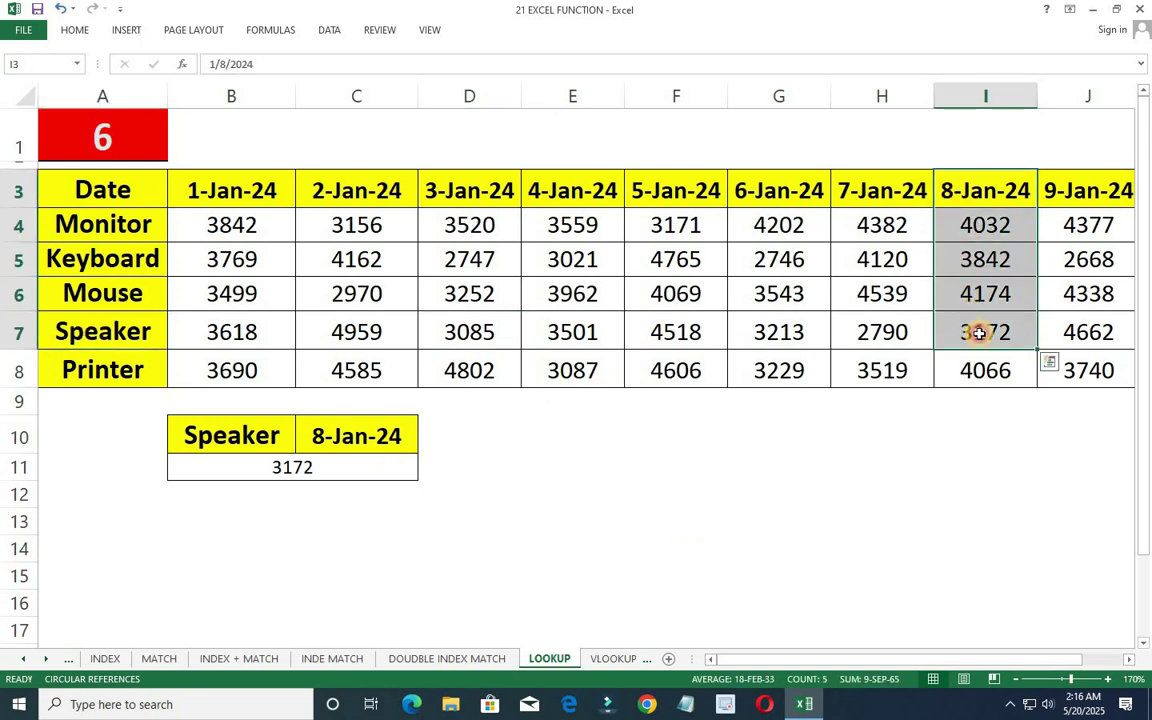
click(980, 333)
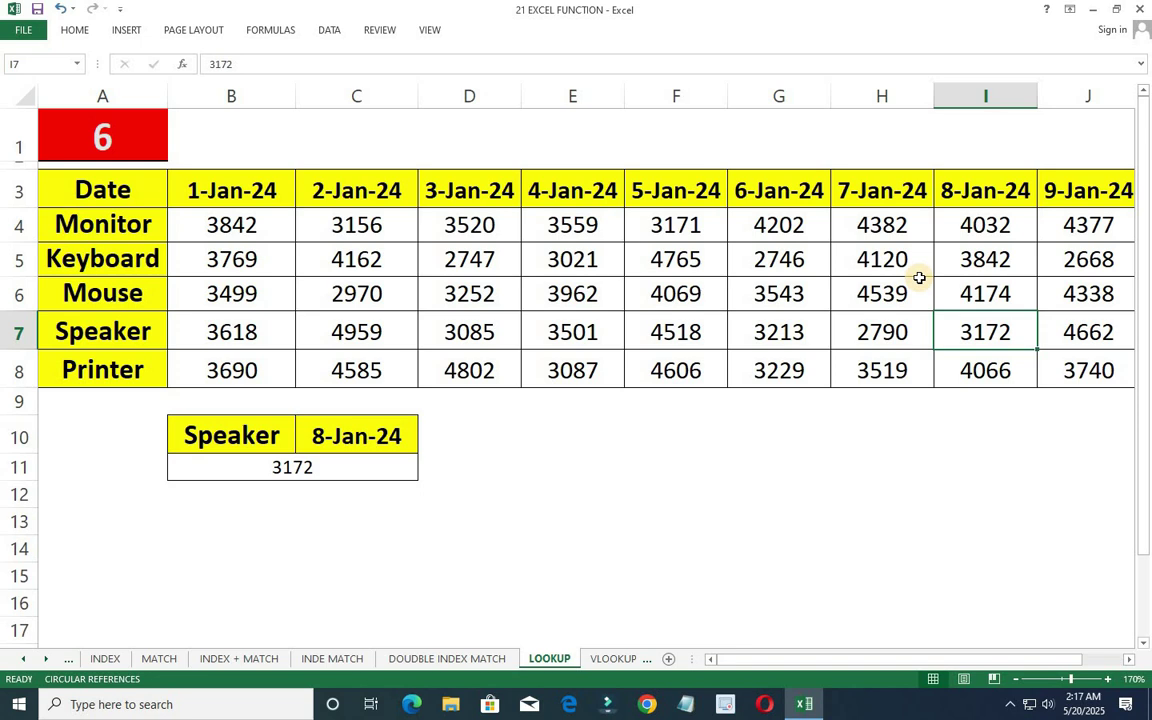
Switch to the VLOOKUP sheet and examine the Mouse row of the result table, going through its empty date cells.
click(614, 659)
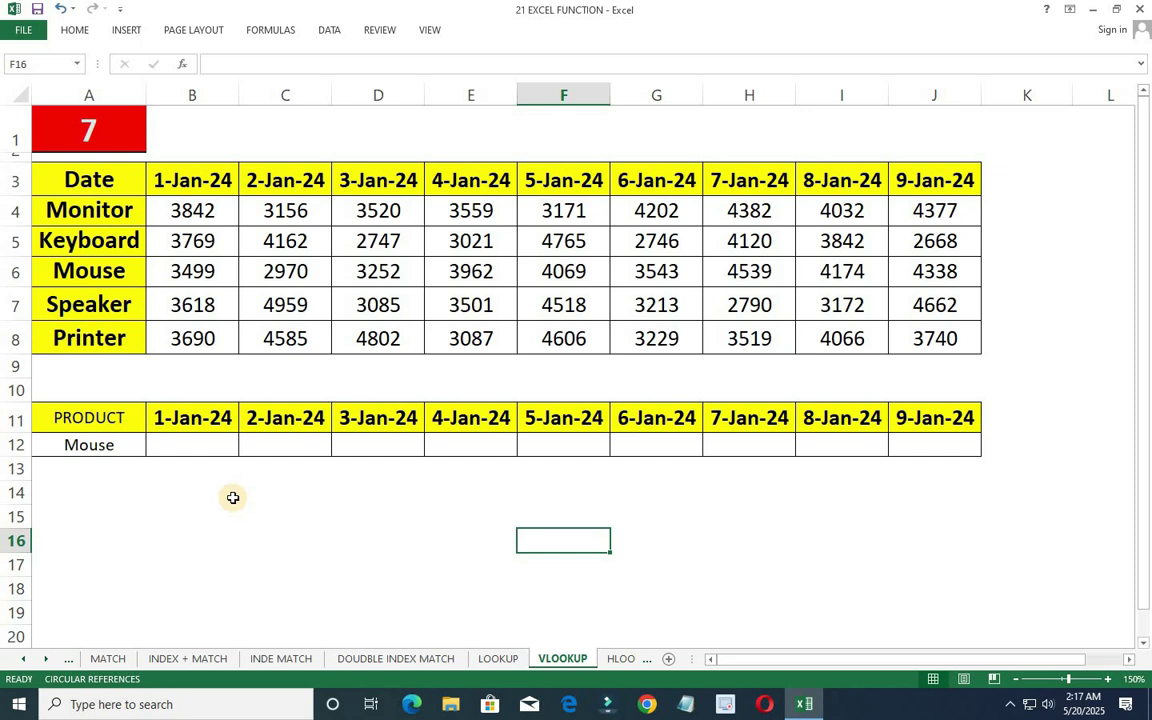
click(116, 445)
click(203, 446)
click(285, 443)
click(378, 443)
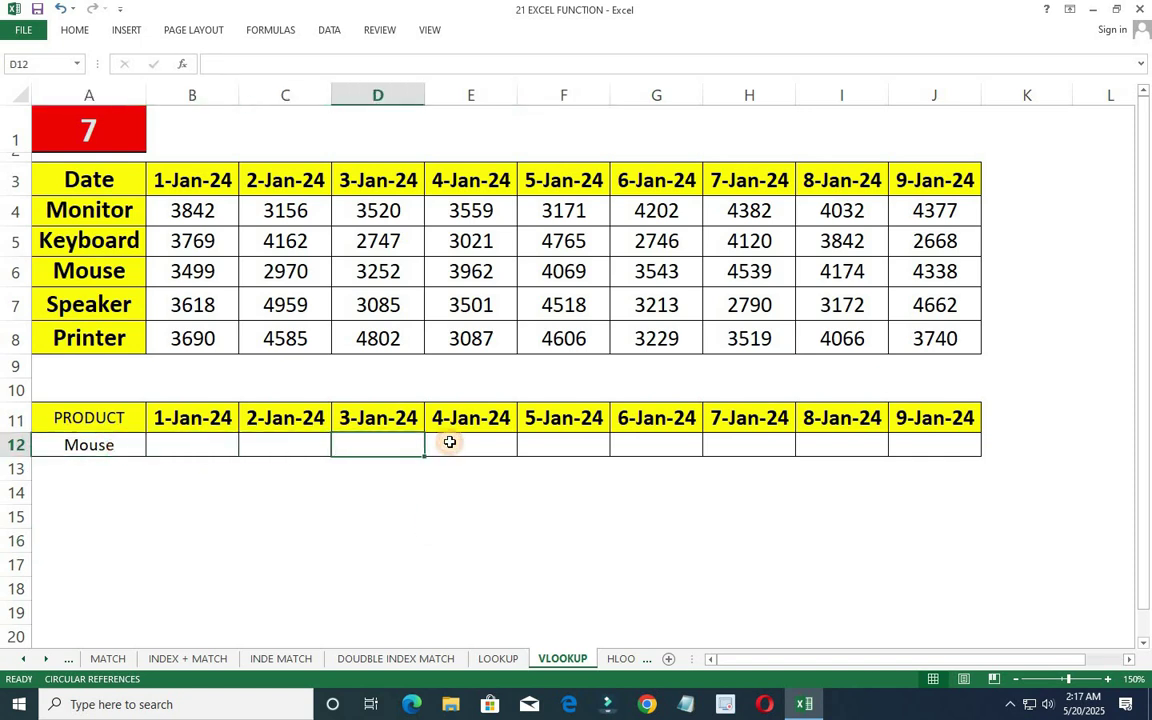
click(450, 442)
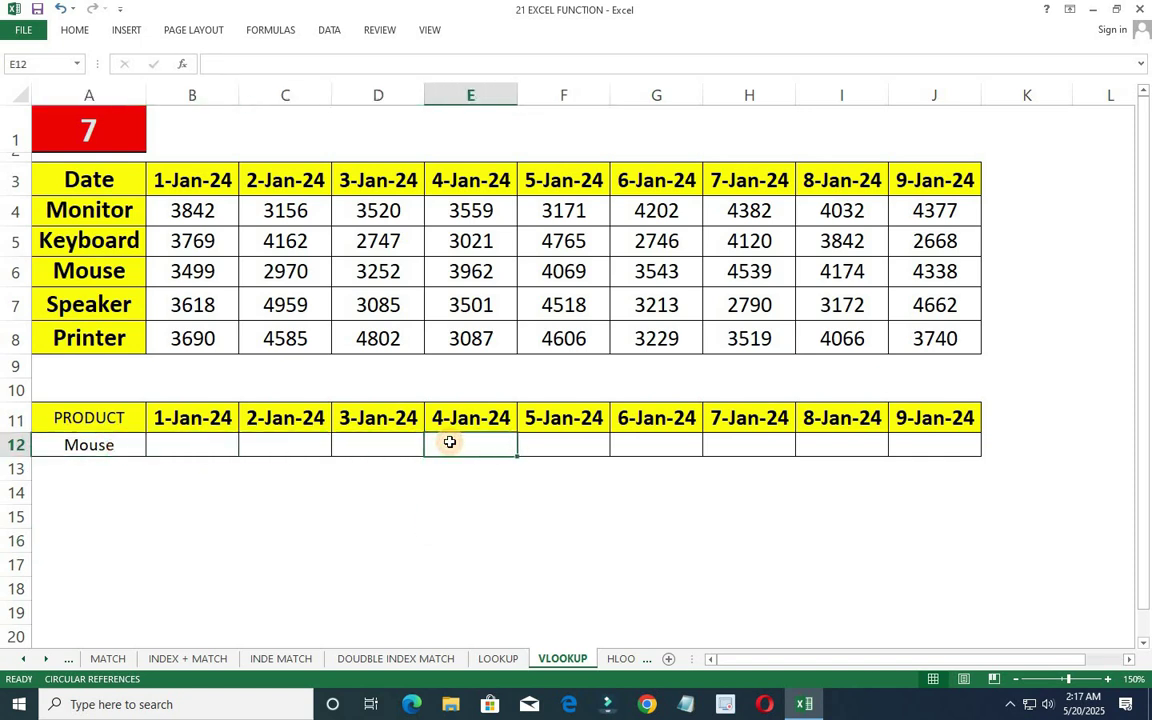
click(205, 440)
click(285, 443)
click(378, 445)
click(470, 446)
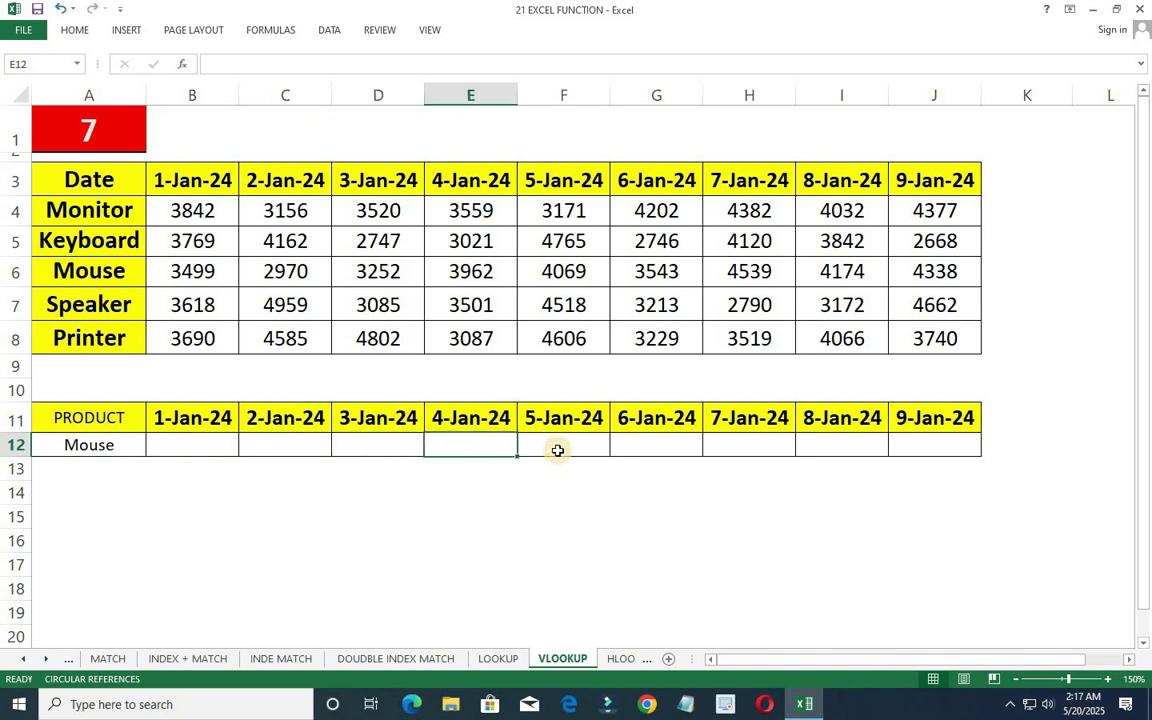
click(558, 448)
click(658, 439)
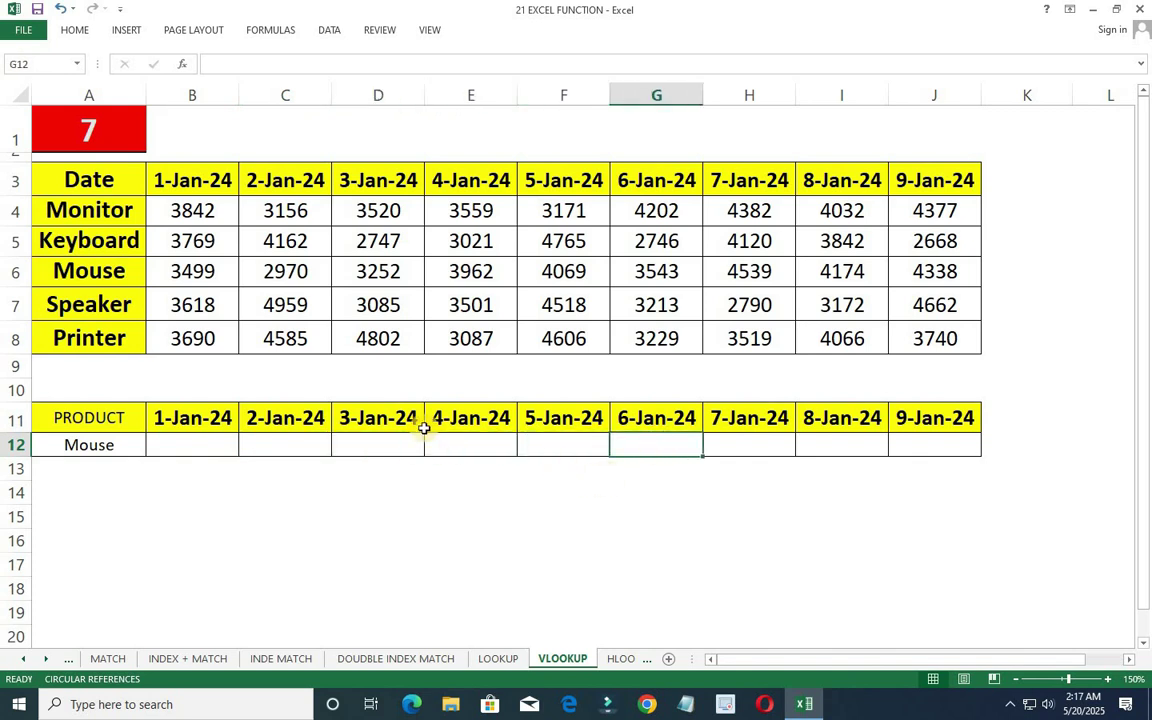
Number the result table's date columns in B10:J10 from 2 to 10 by entering 2 and 3 and filling the series across.
click(185, 388)
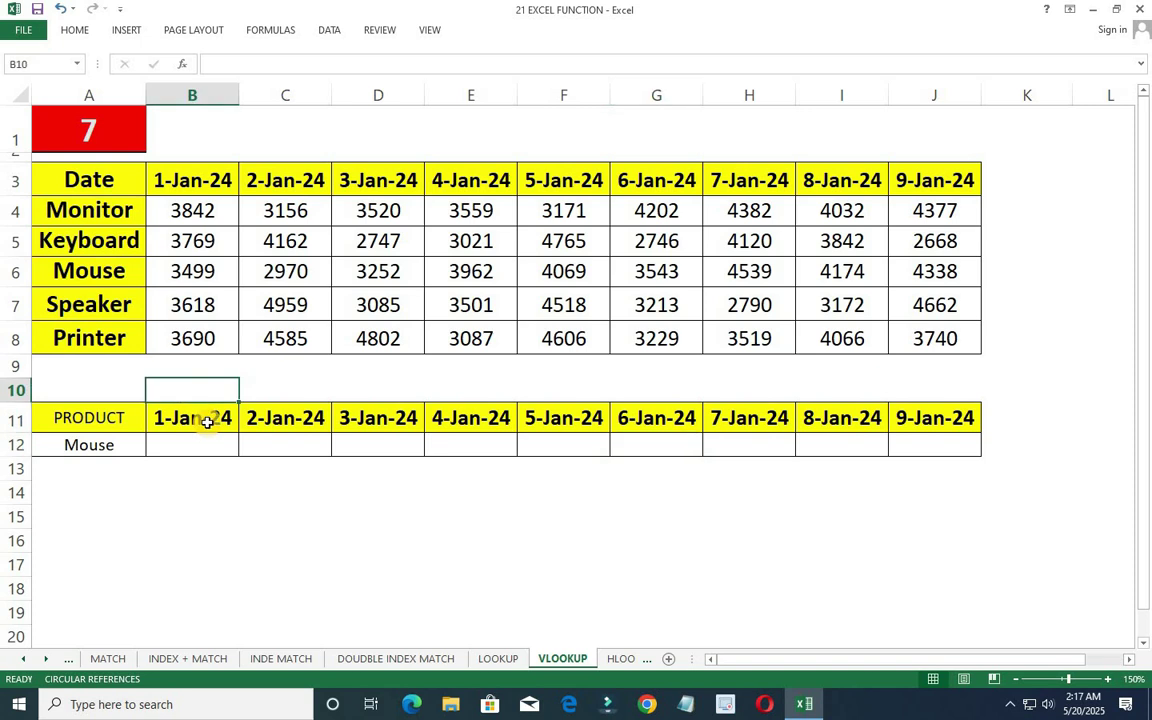
text(2)
key(Tab)
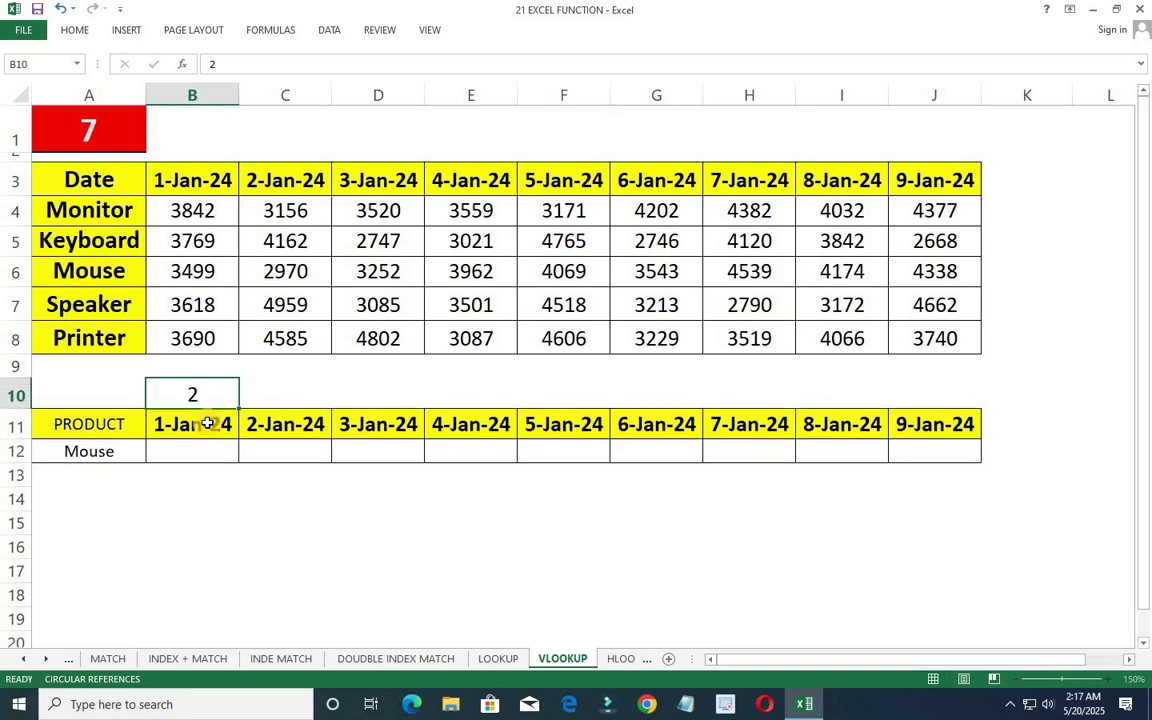
text(3)
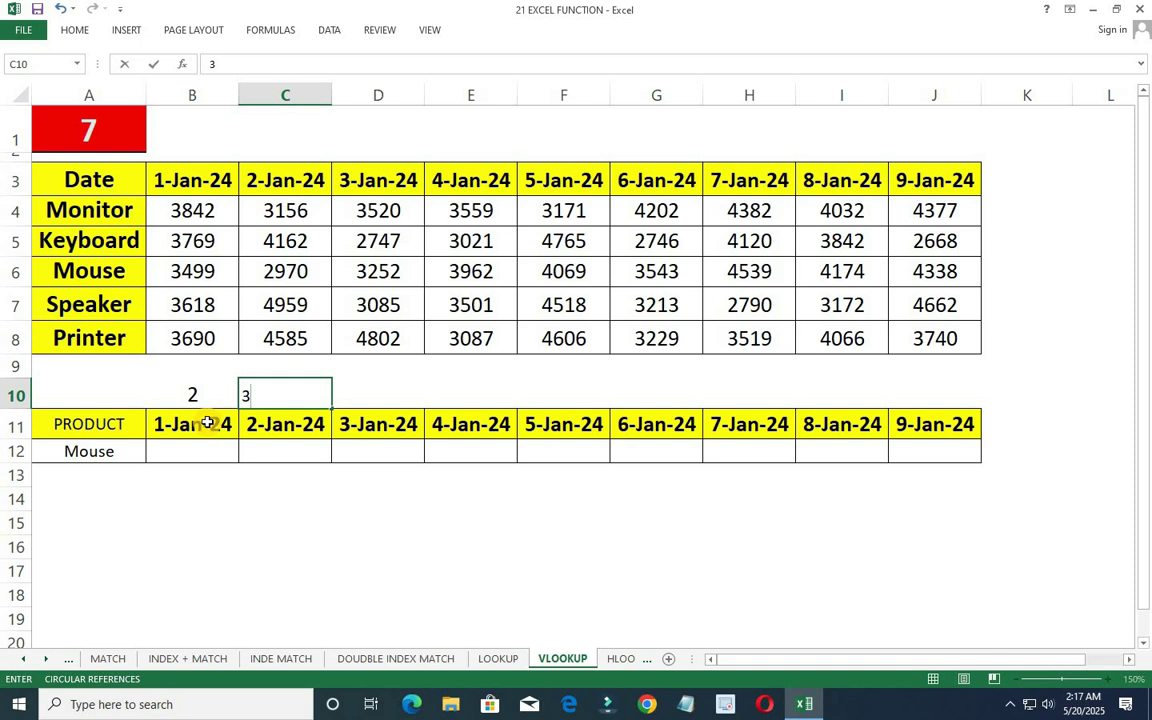
click(222, 499)
drag(206, 400, 788, 492)
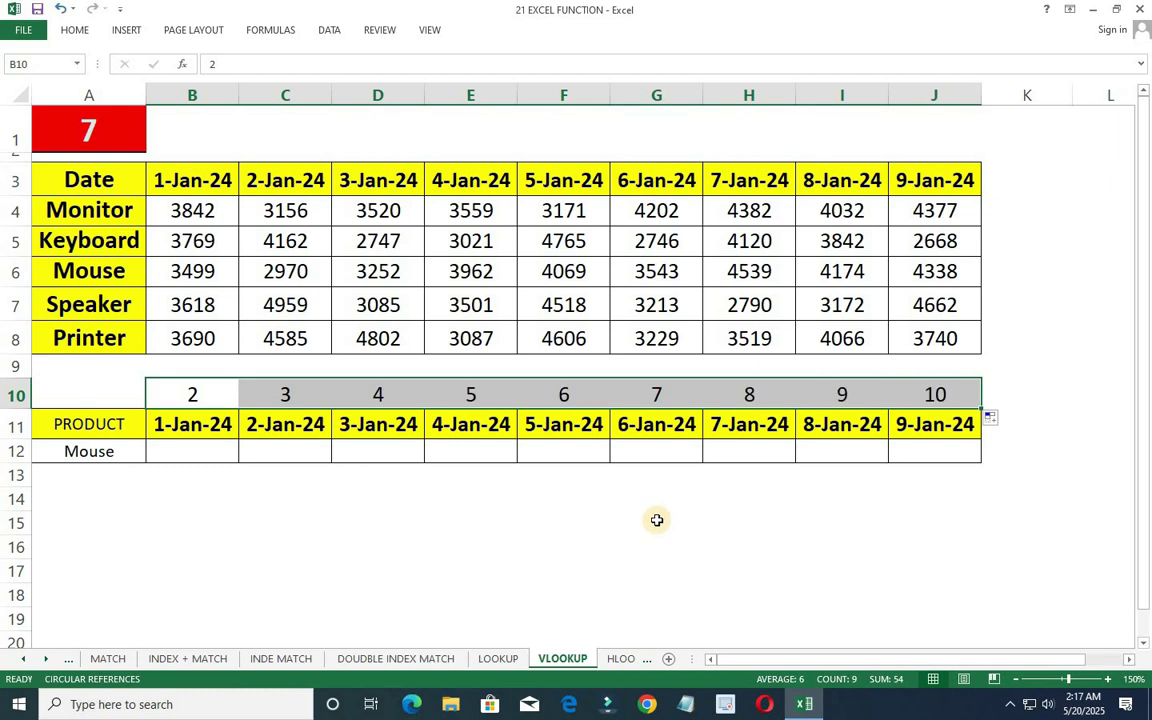
Enter =VLOOKUP($A$12,$A$3:$J$8,B10,0) in B12 to return the Mouse sales for 1-Jan-24.
click(206, 451)
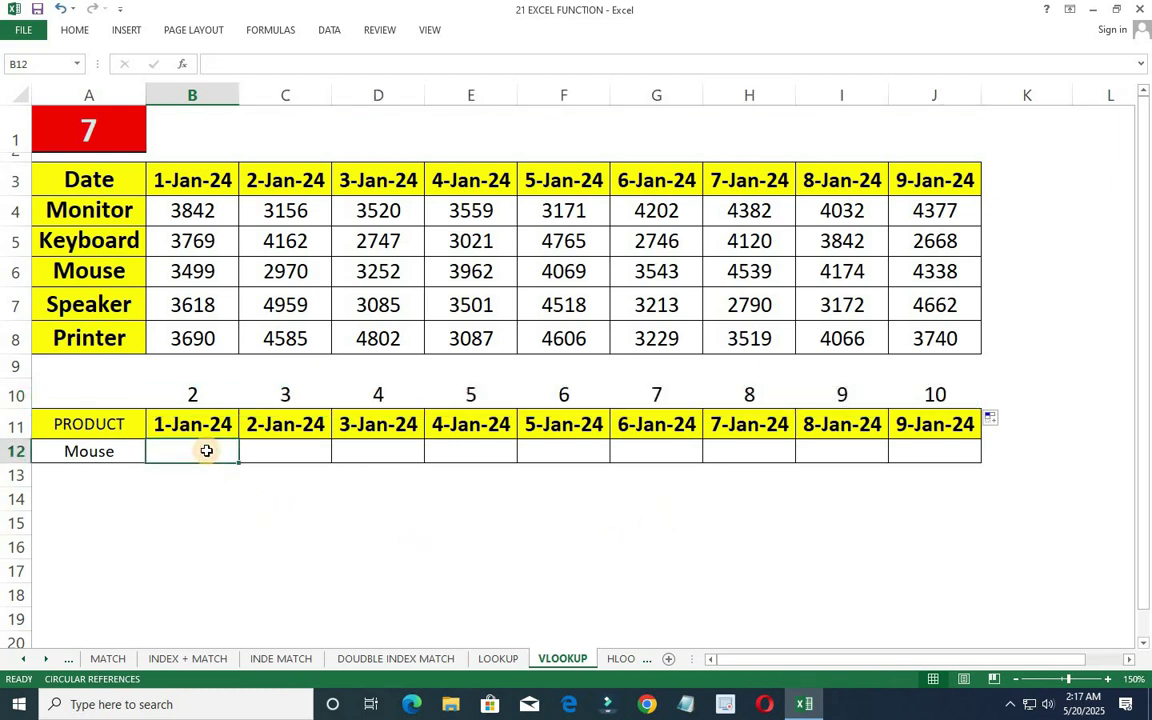
text(=VLOOKUP()
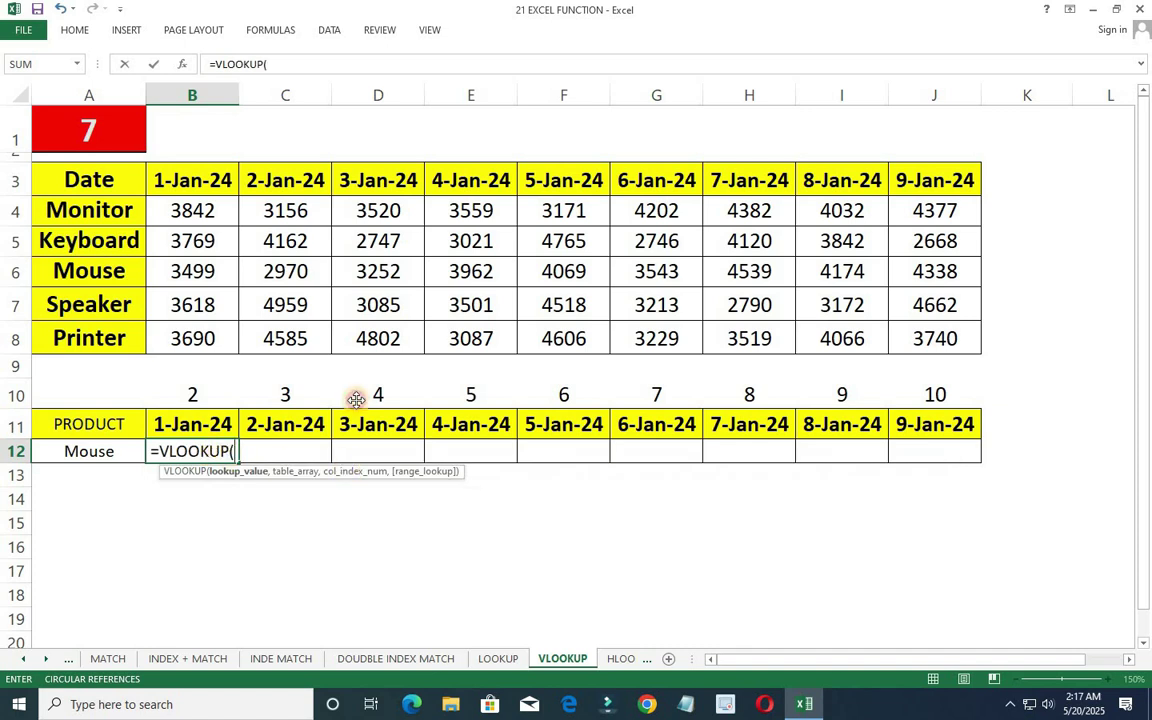
drag(356, 399, 268, 146)
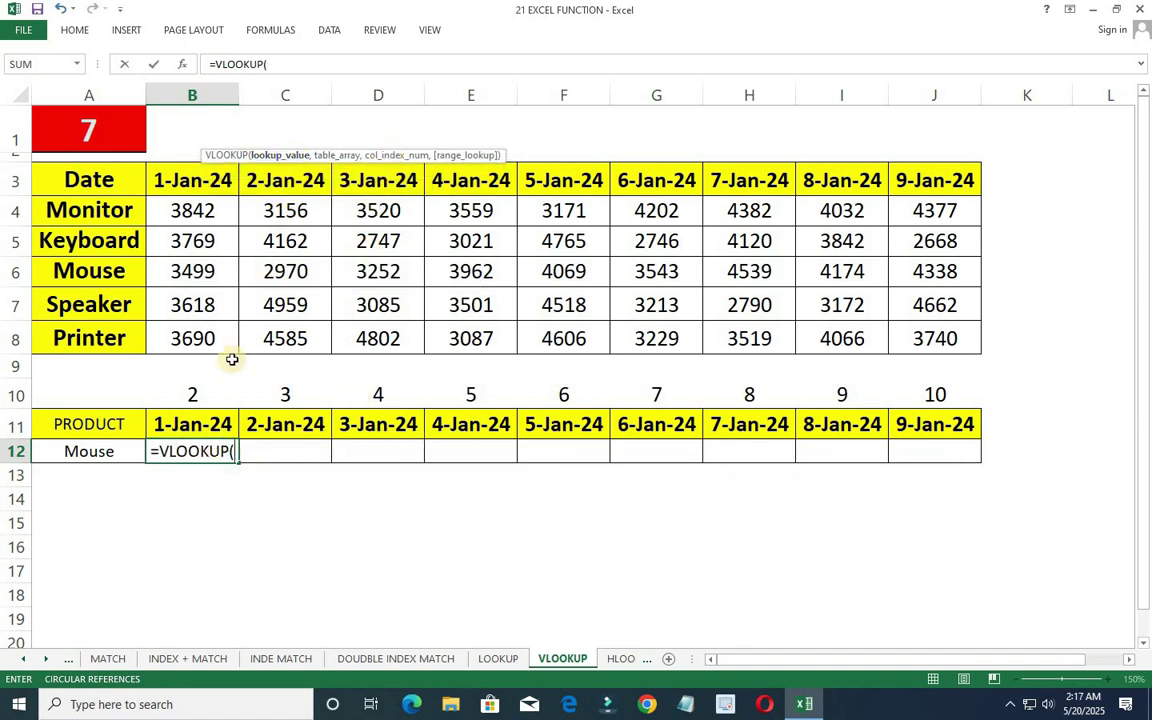
click(104, 452)
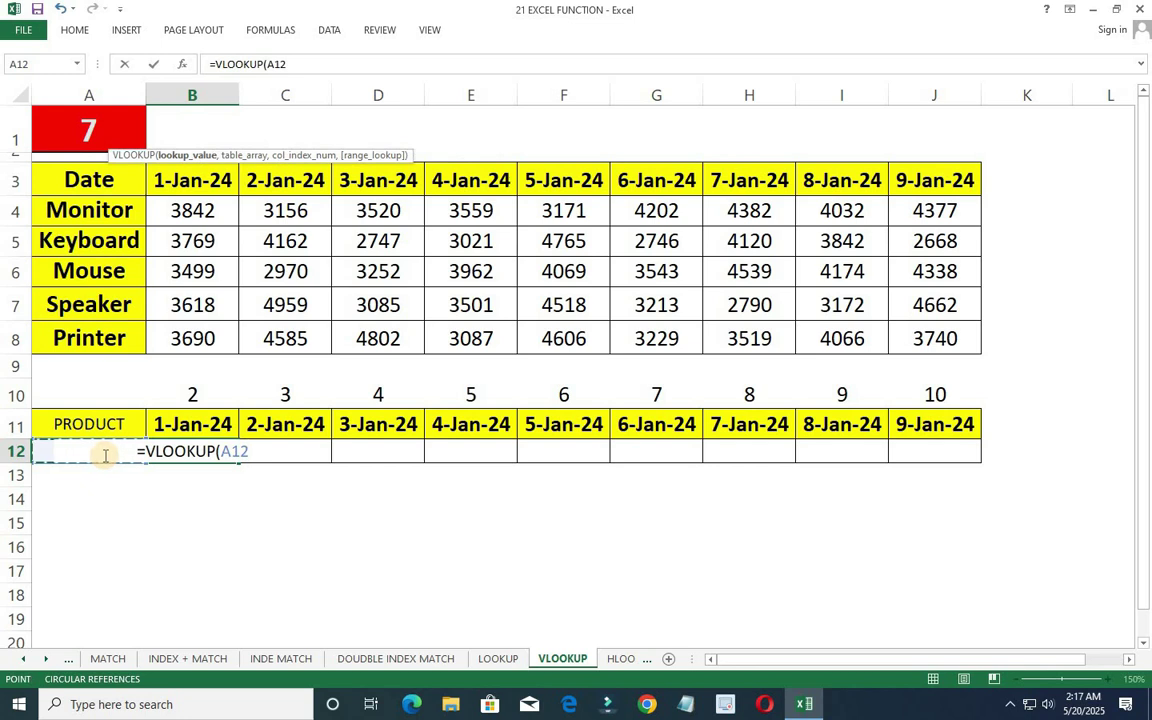
key(F4)
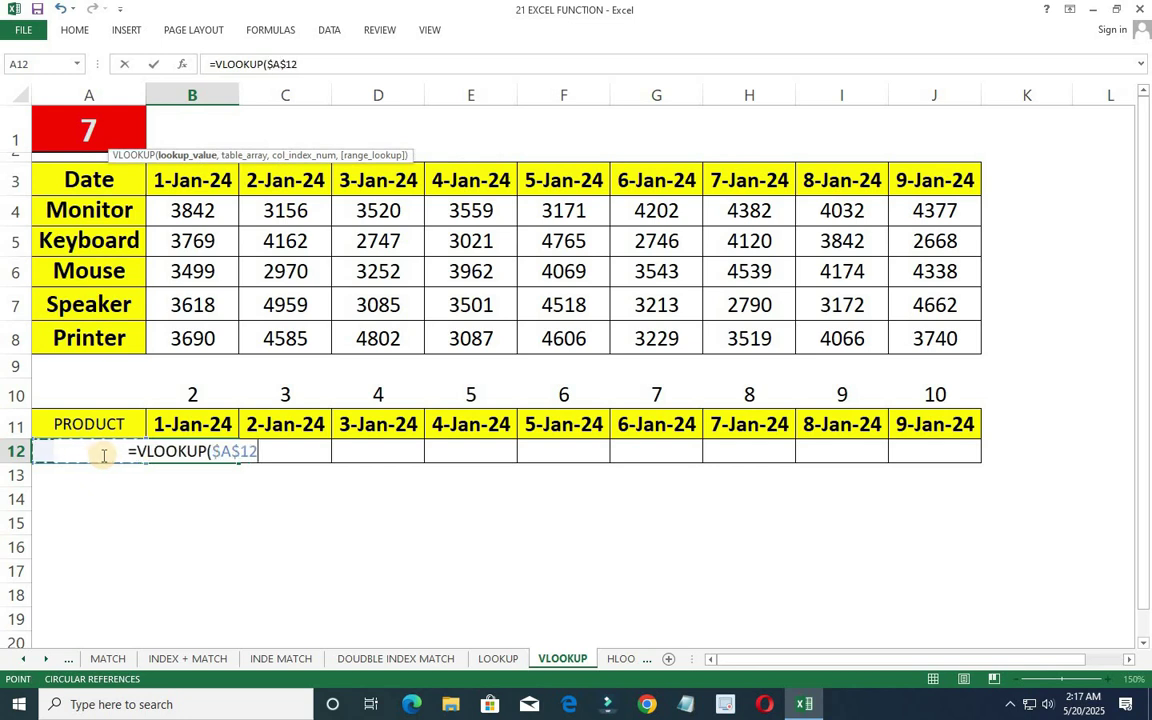
text(,)
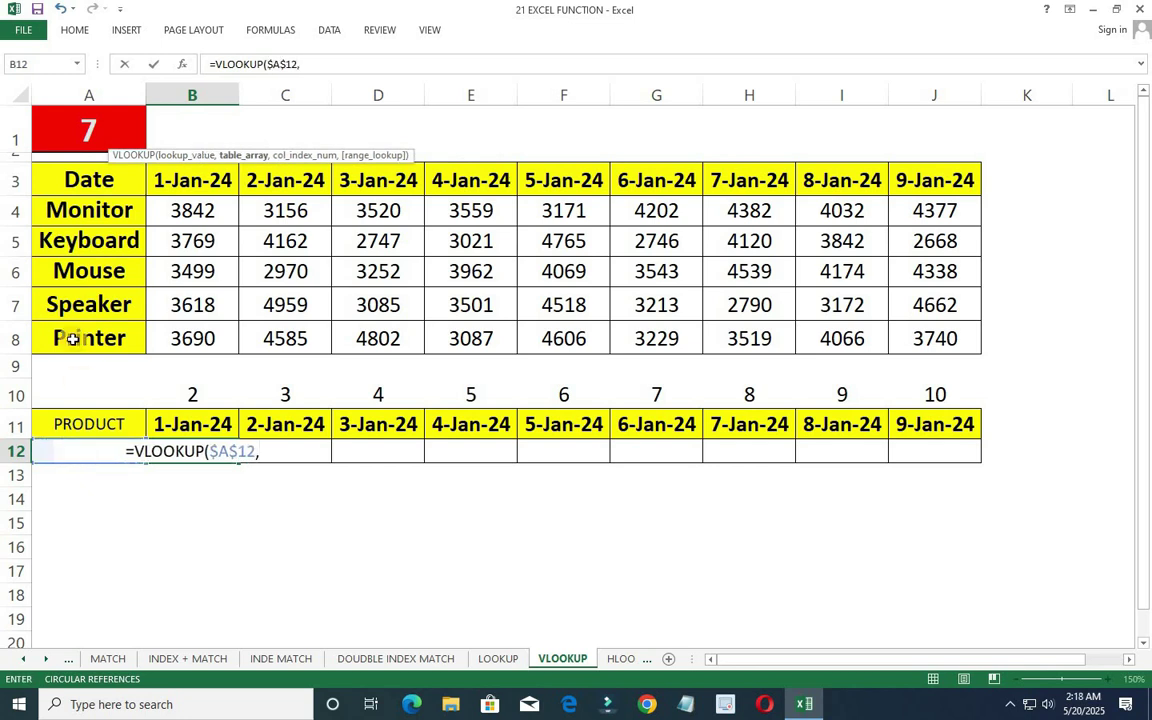
drag(85, 177, 918, 338)
key(F4)
text(,)
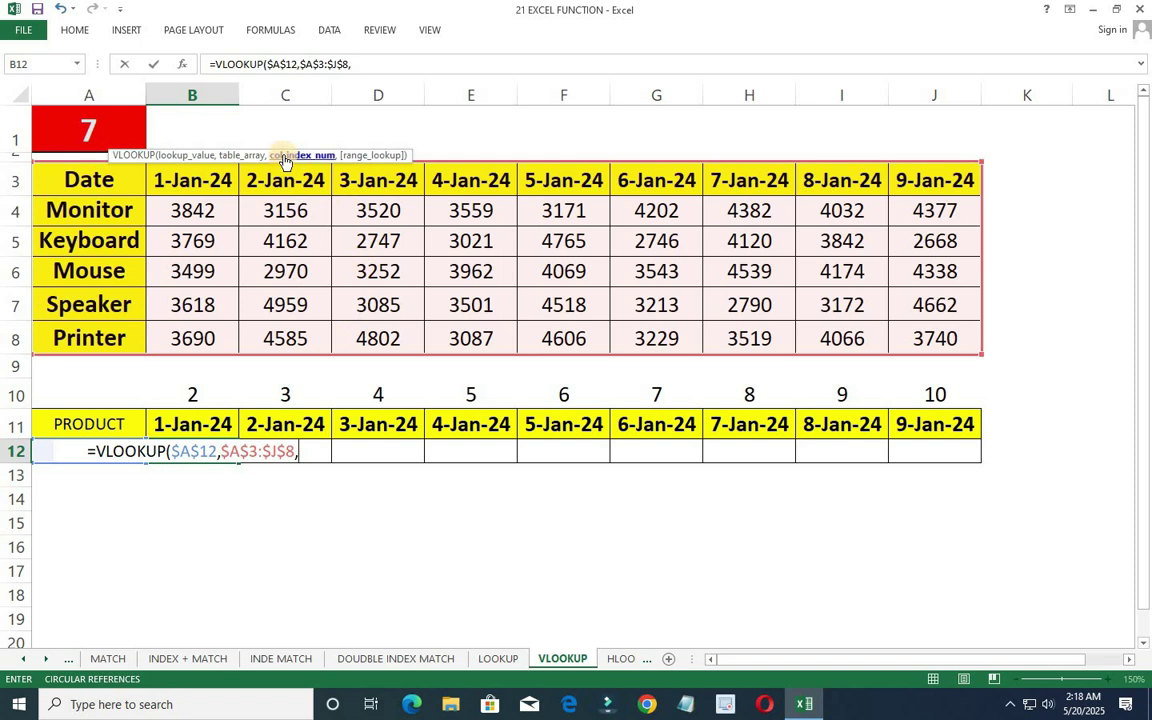
click(216, 389)
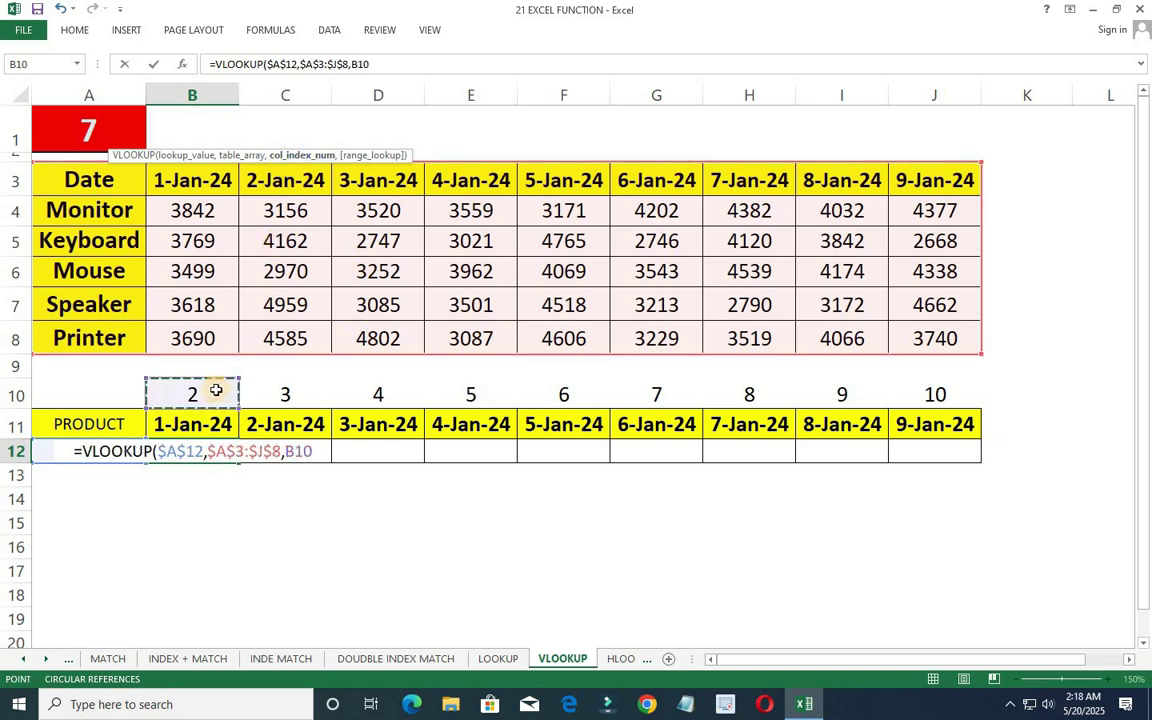
text(,)
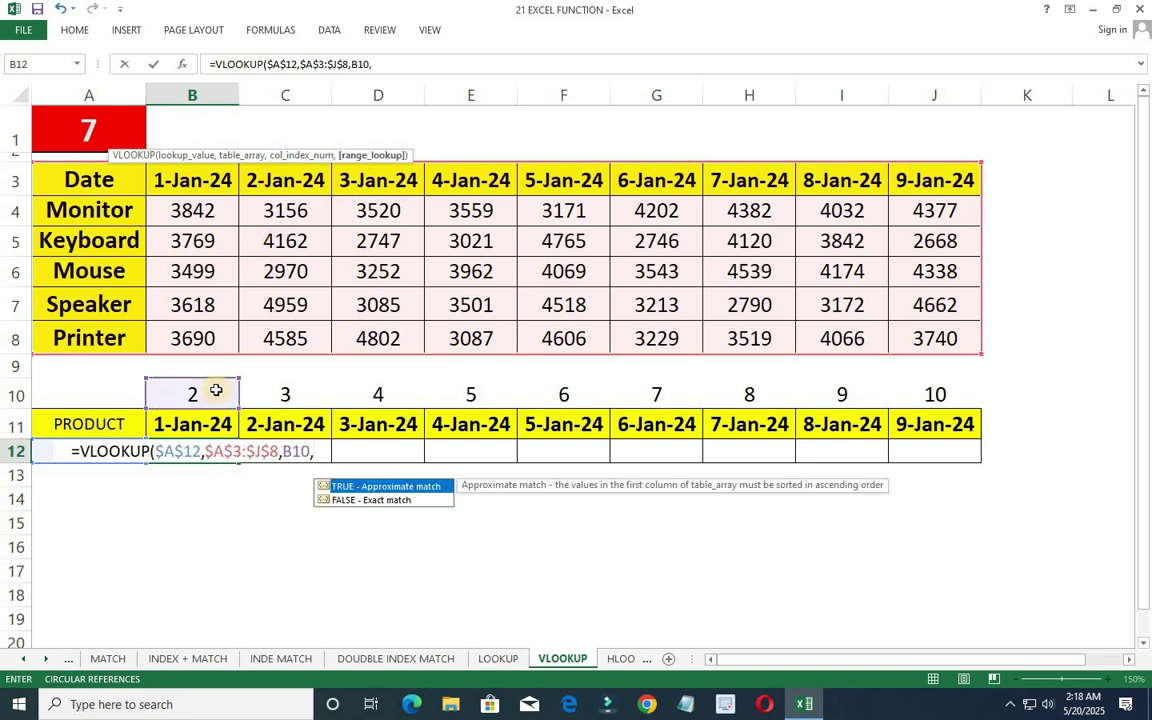
text(0))
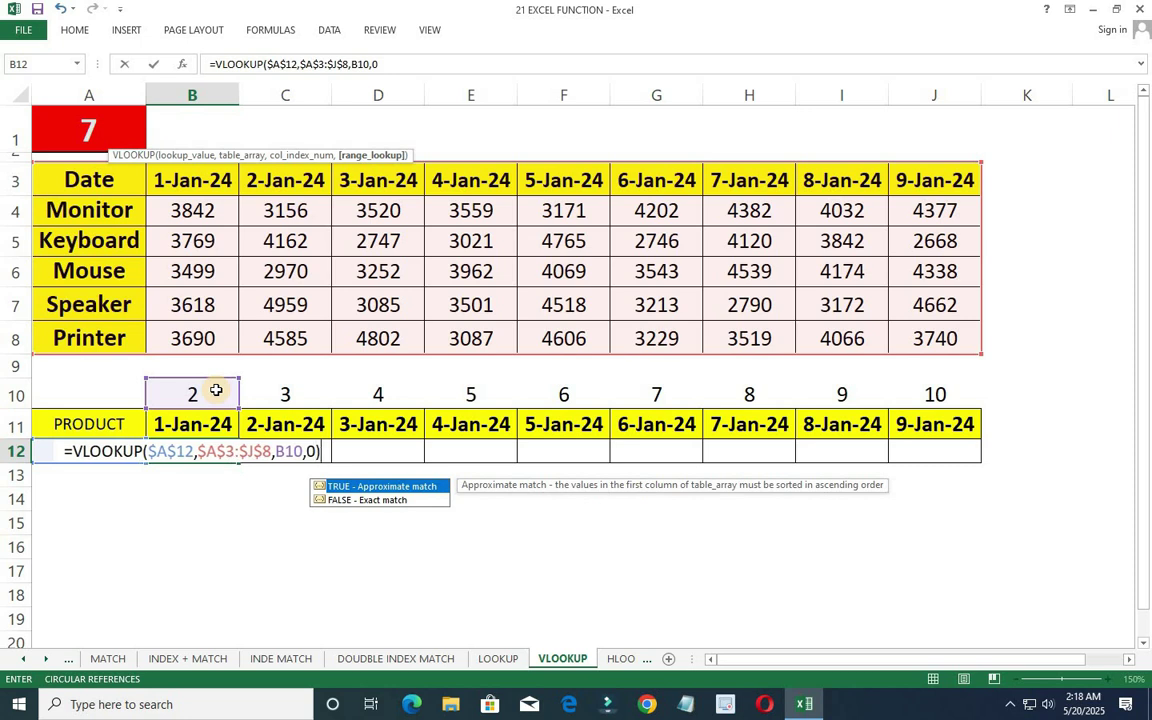
key(Return)
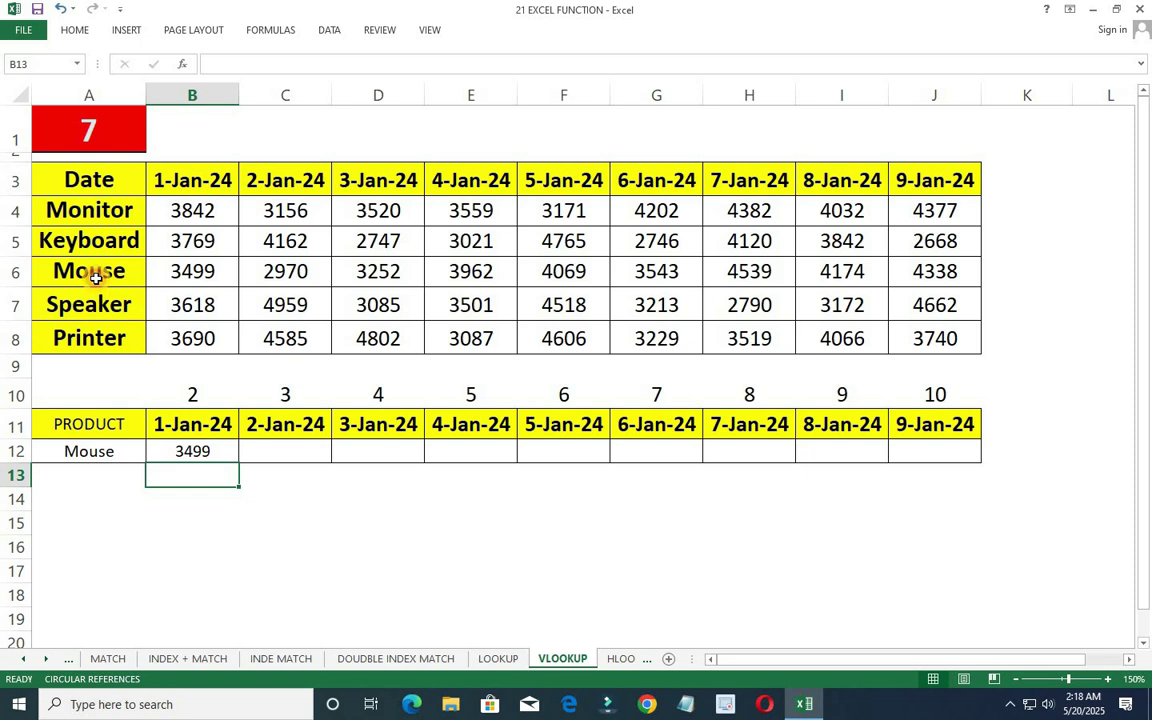
Copy the VLOOKUP formula from B12 across to J12 and compare the results with the Mouse row of the source table.
drag(93, 272, 179, 282)
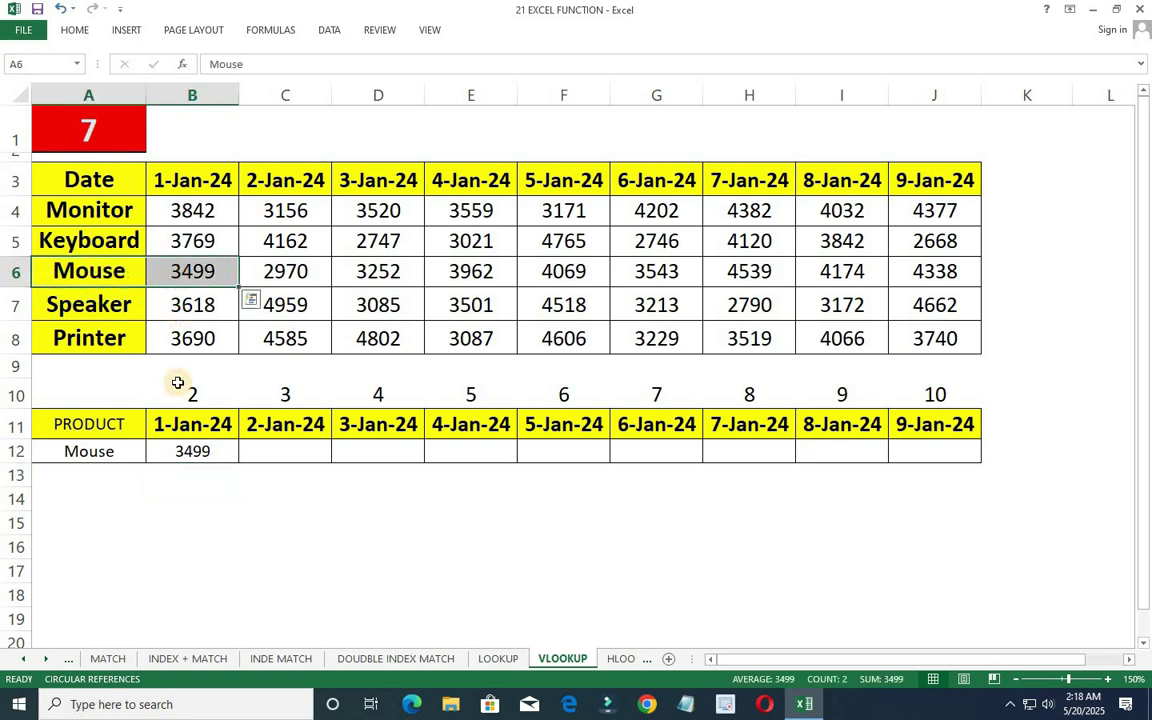
click(195, 453)
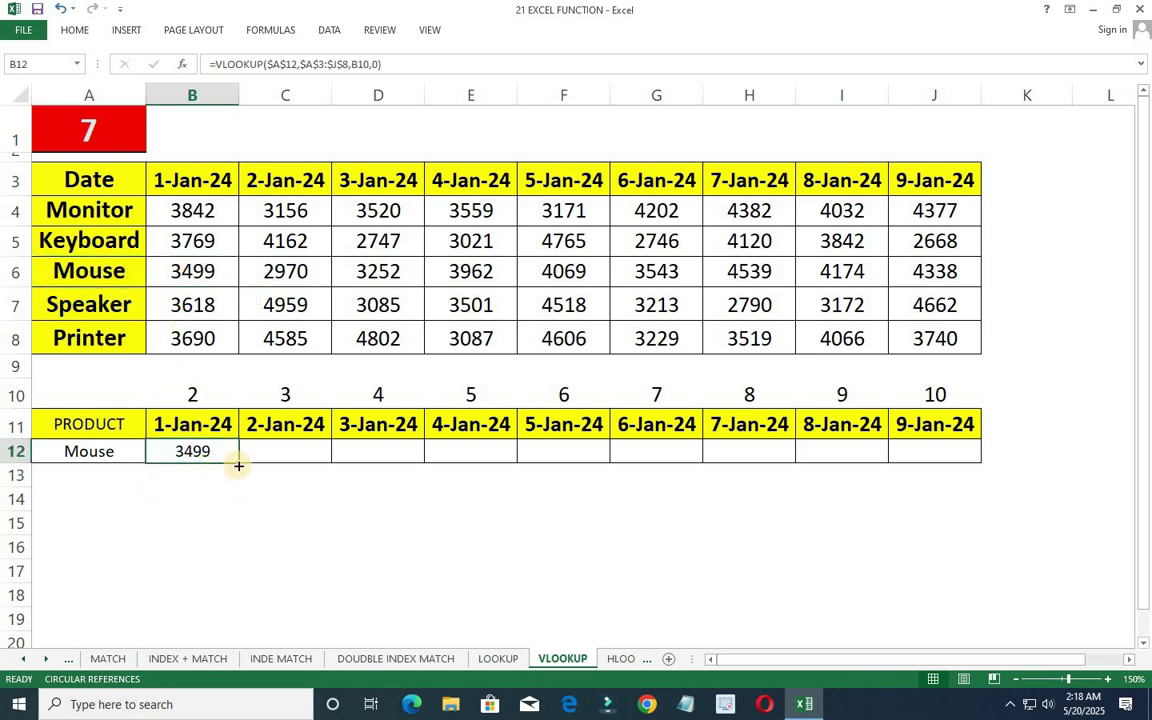
drag(237, 465, 948, 466)
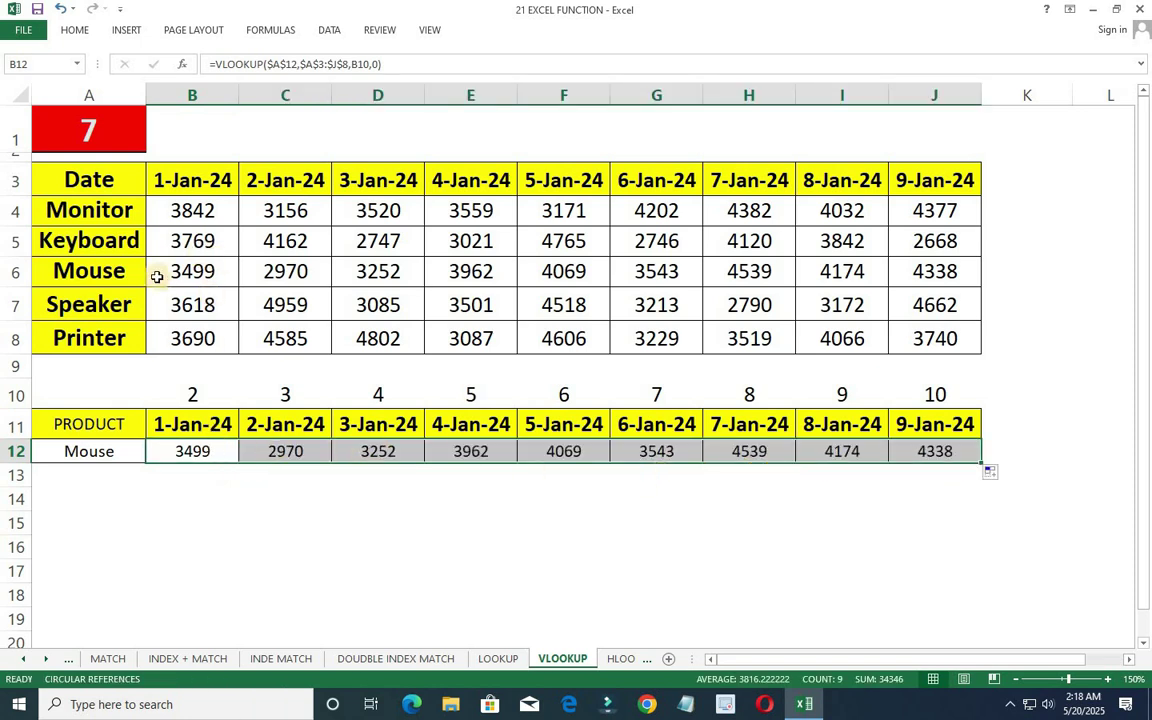
drag(185, 271, 920, 262)
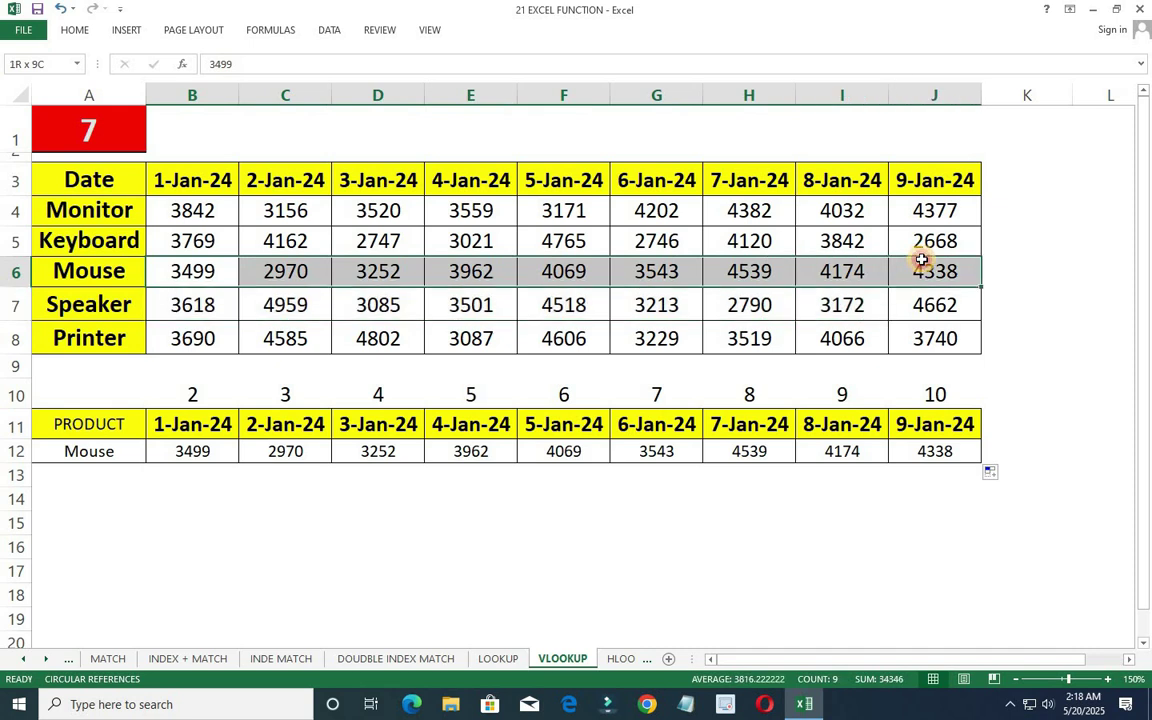
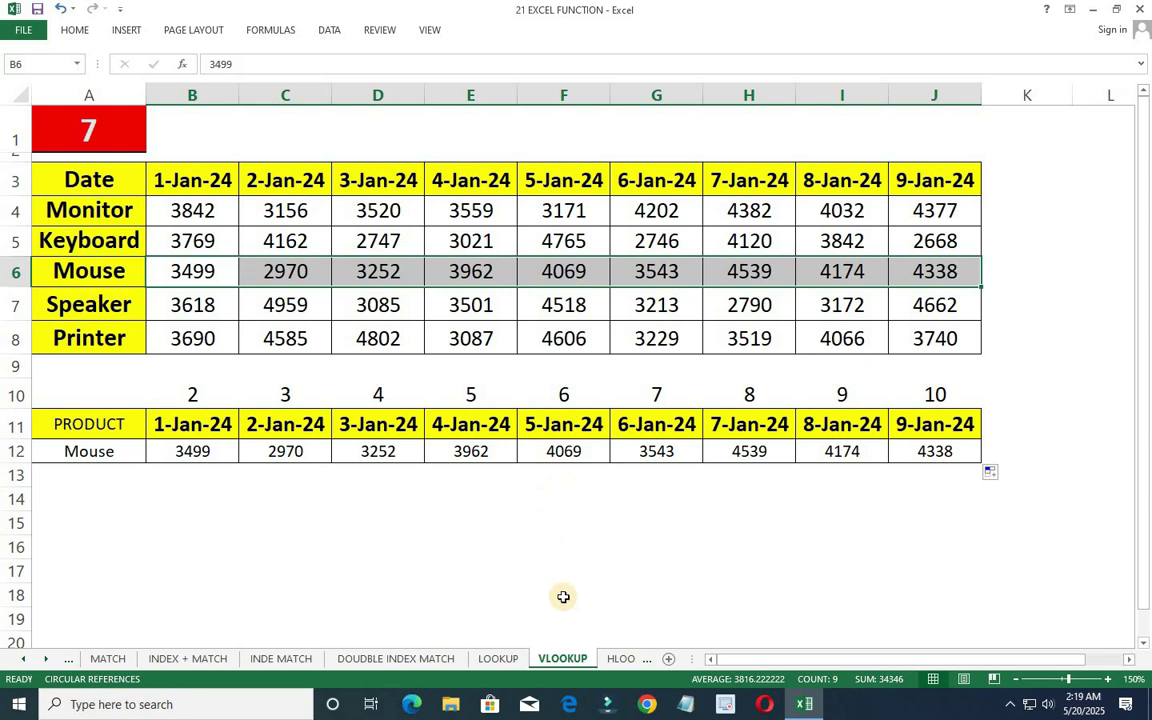
Switch to the HLOOKUP sheet and examine the date and product criteria, the table's dates in A4:A12 and its product headers in B3:F3.
click(616, 658)
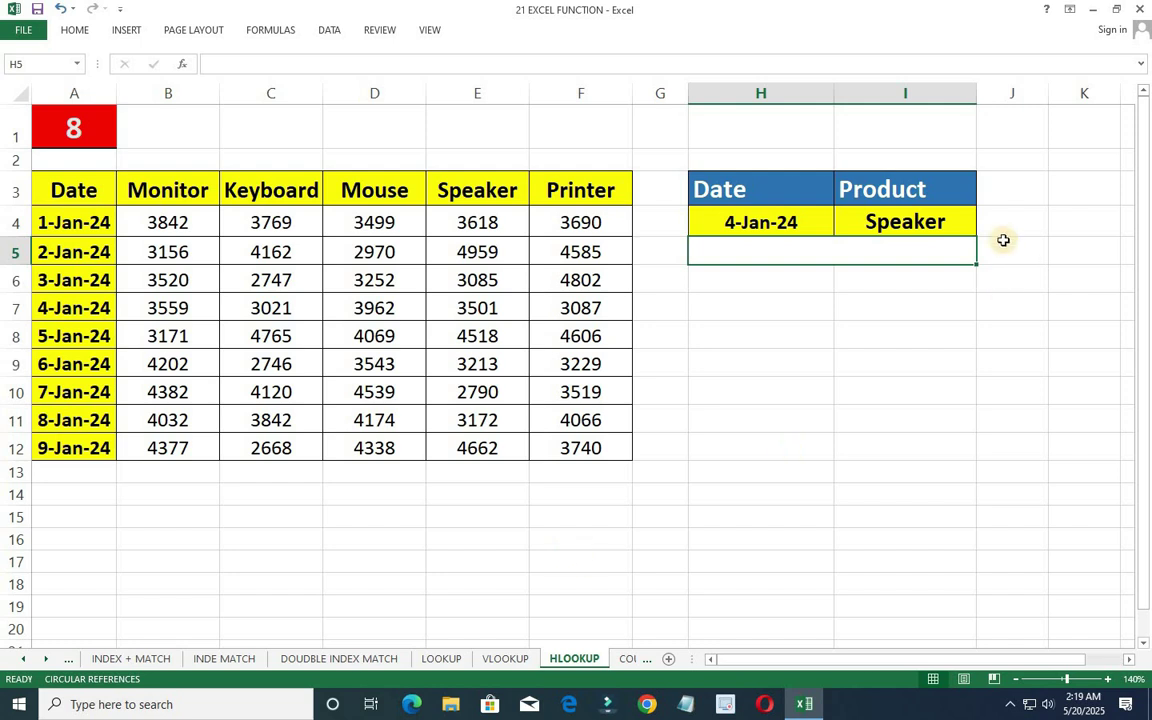
click(875, 215)
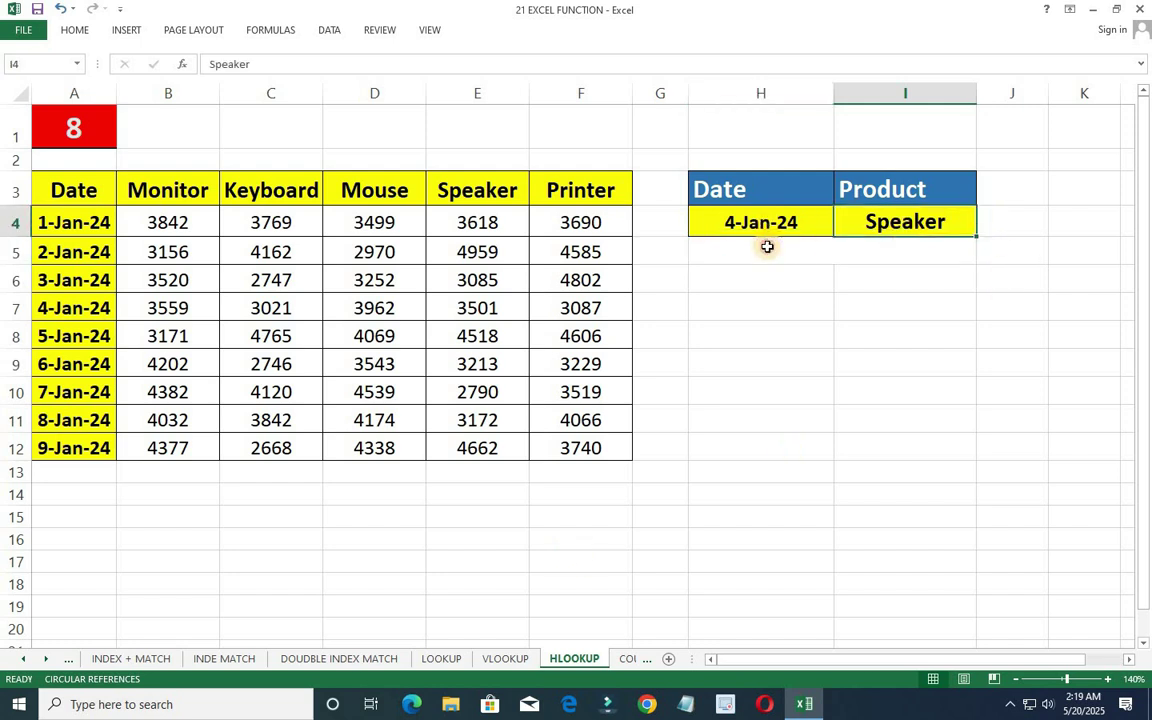
click(767, 247)
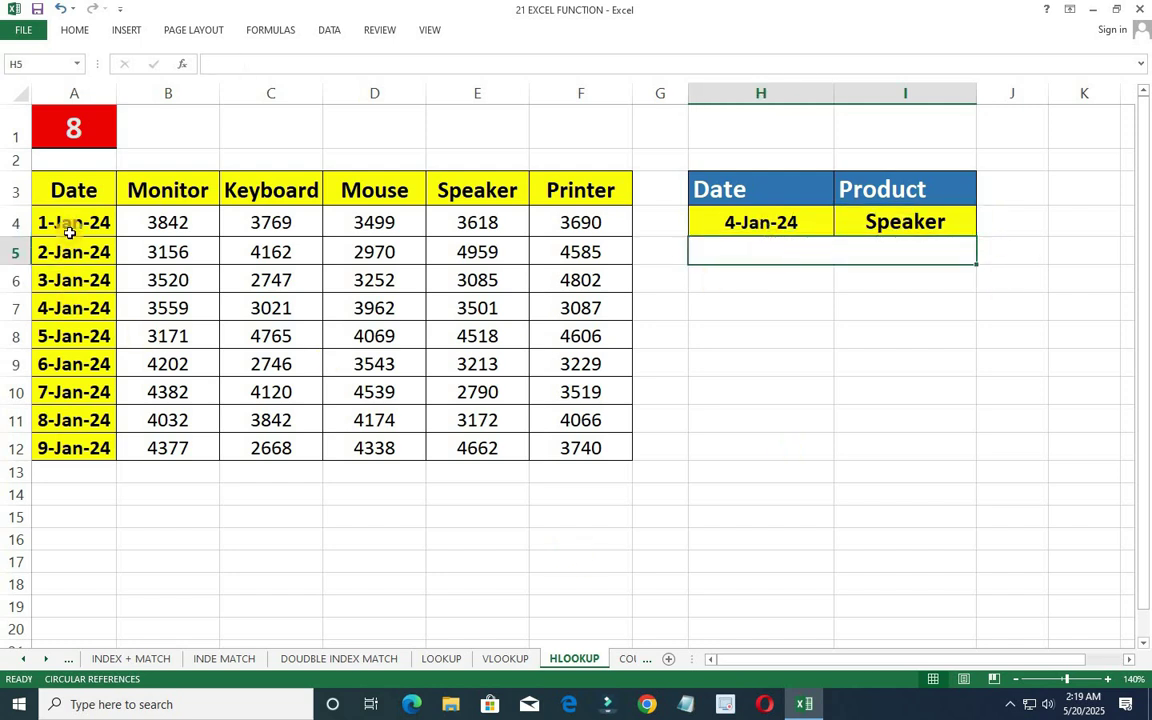
drag(76, 220, 73, 445)
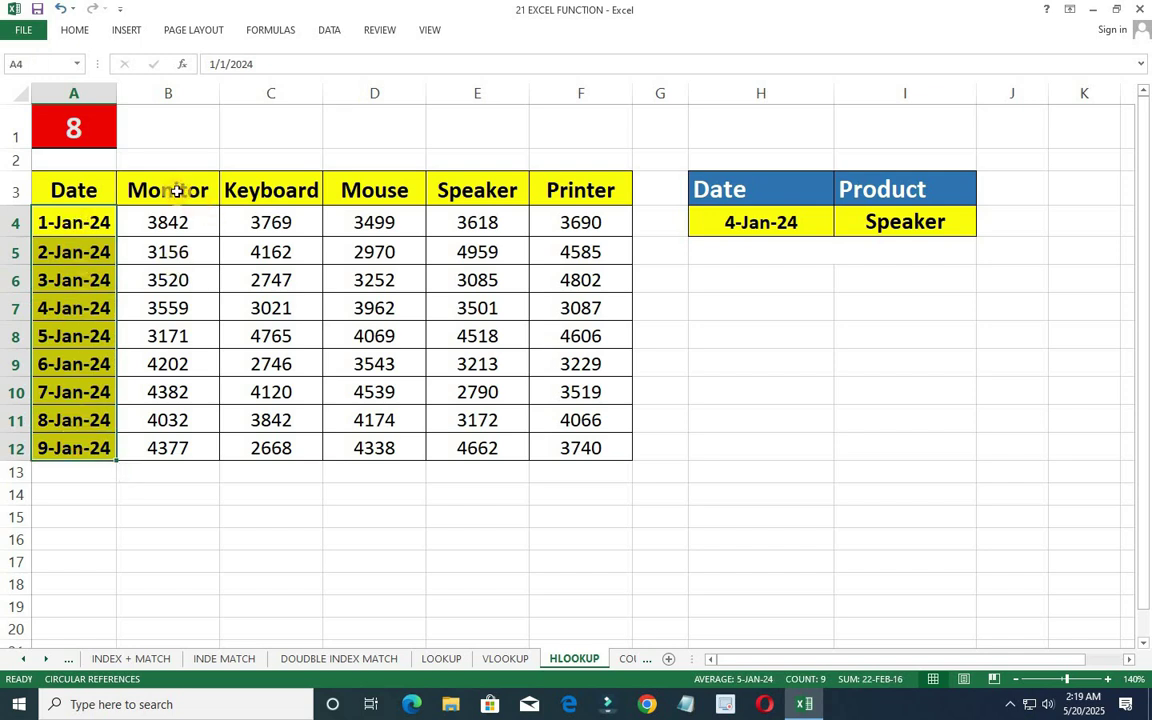
drag(195, 188, 572, 190)
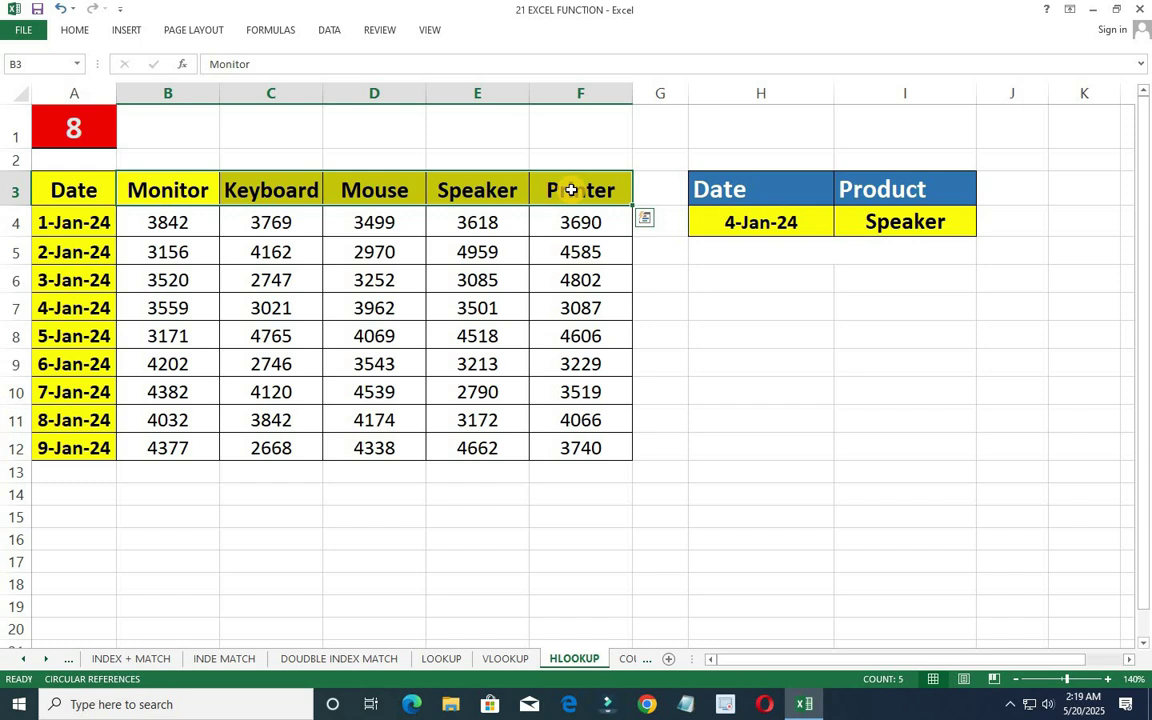
Enter =HLOOKUP(I4,A3:F12,5,0) in the merged cell H5 to return the Speaker sales for 4-Jan-24.
click(807, 250)
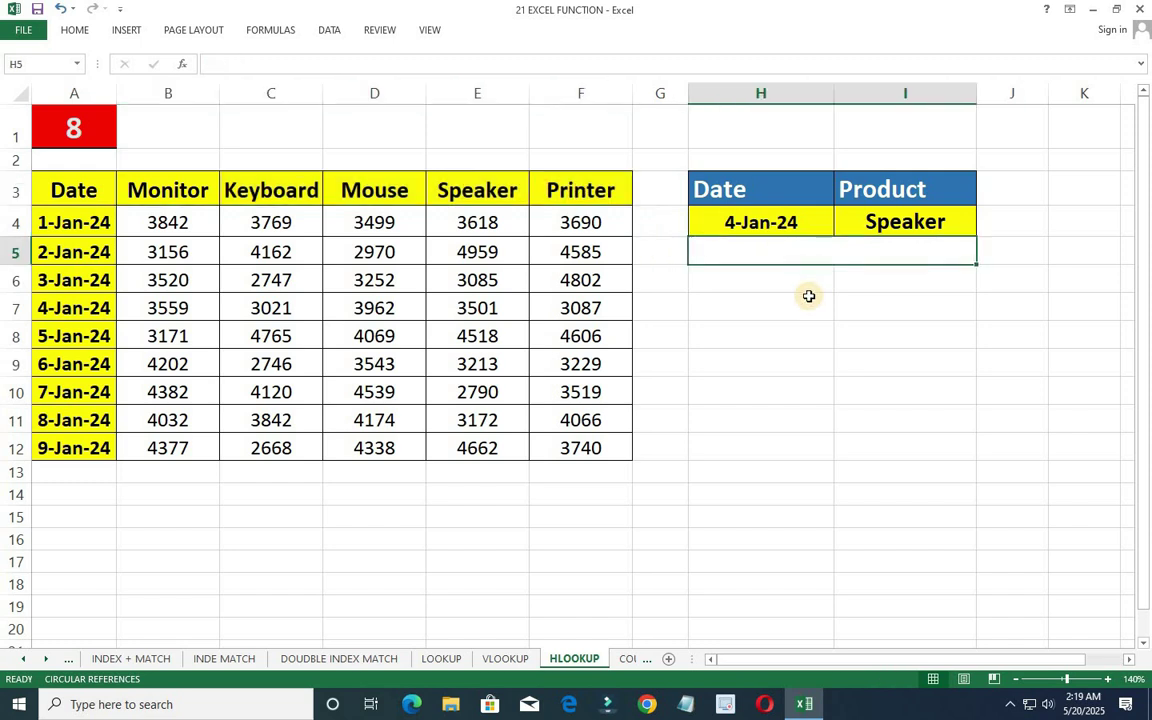
text(=HLOOKUP()
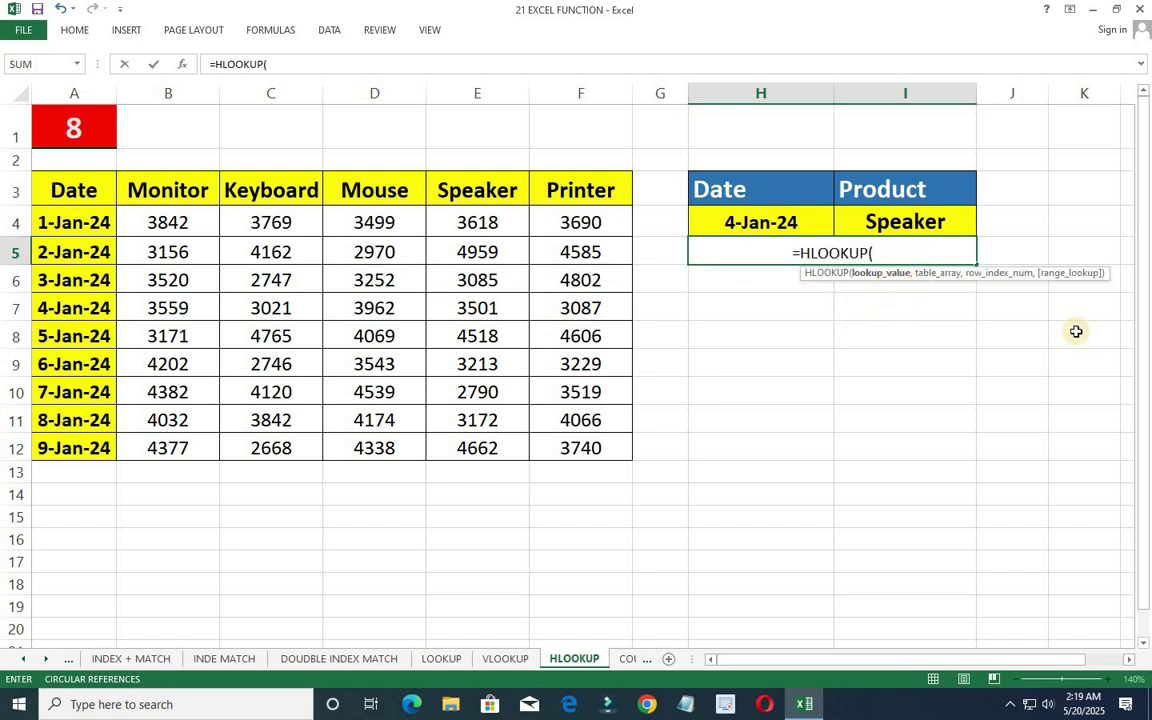
drag(1028, 272, 808, 420)
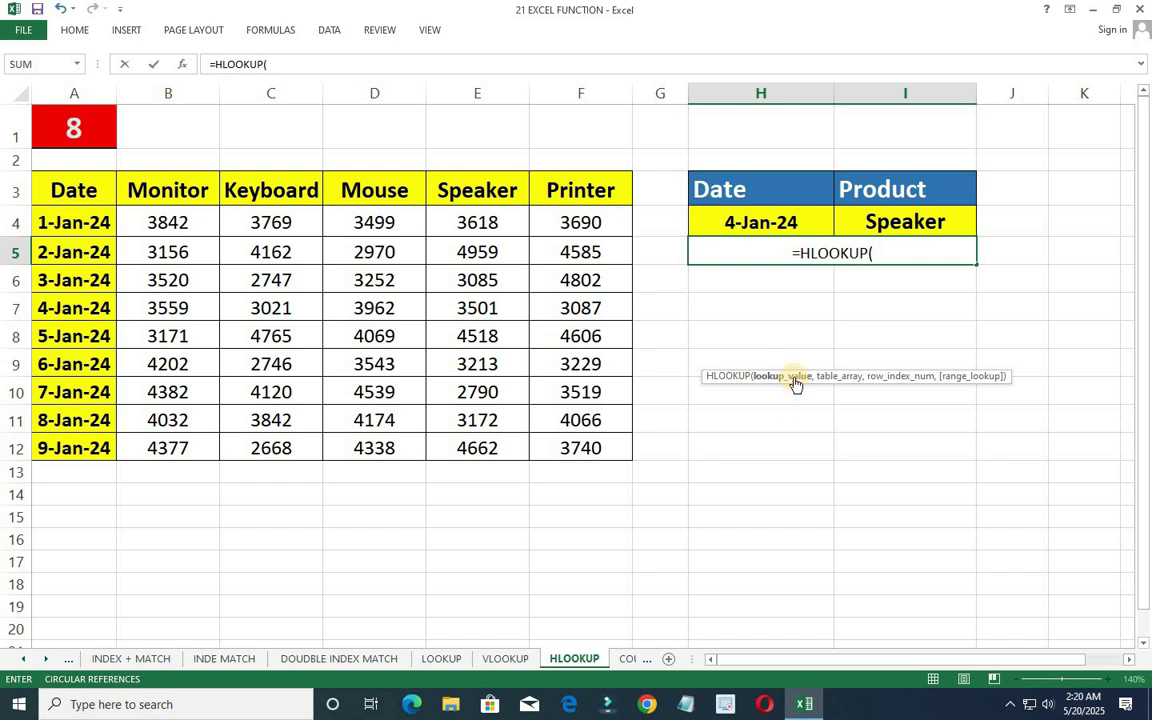
click(916, 222)
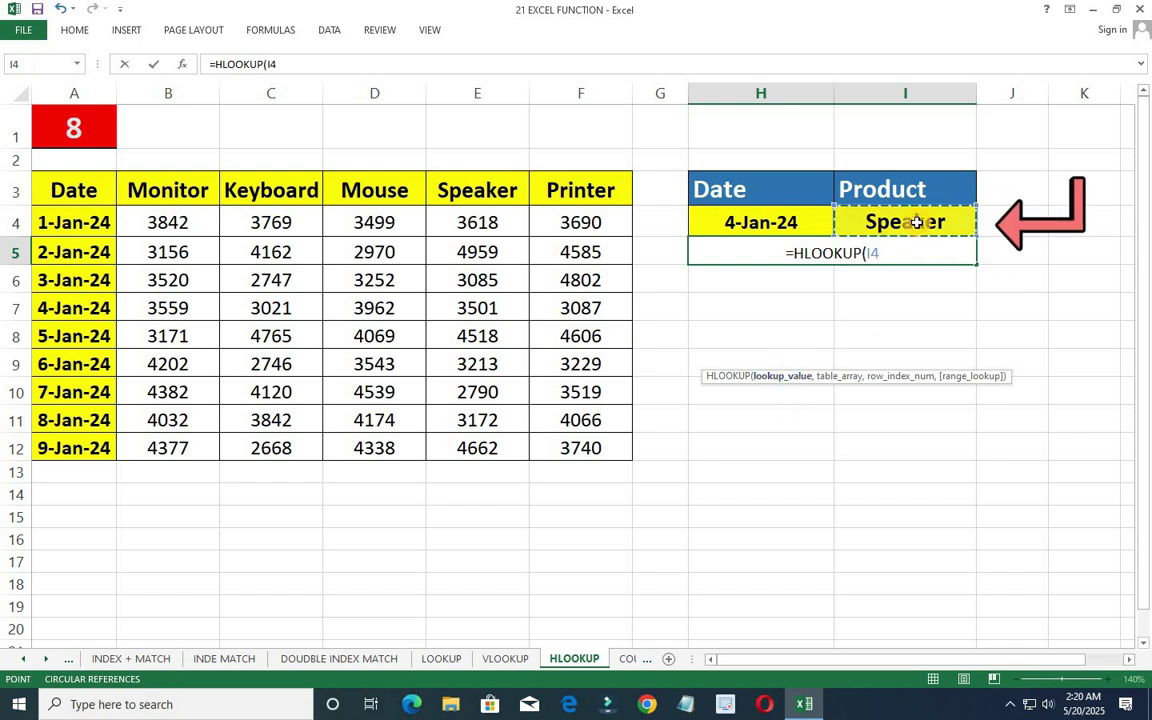
text(,)
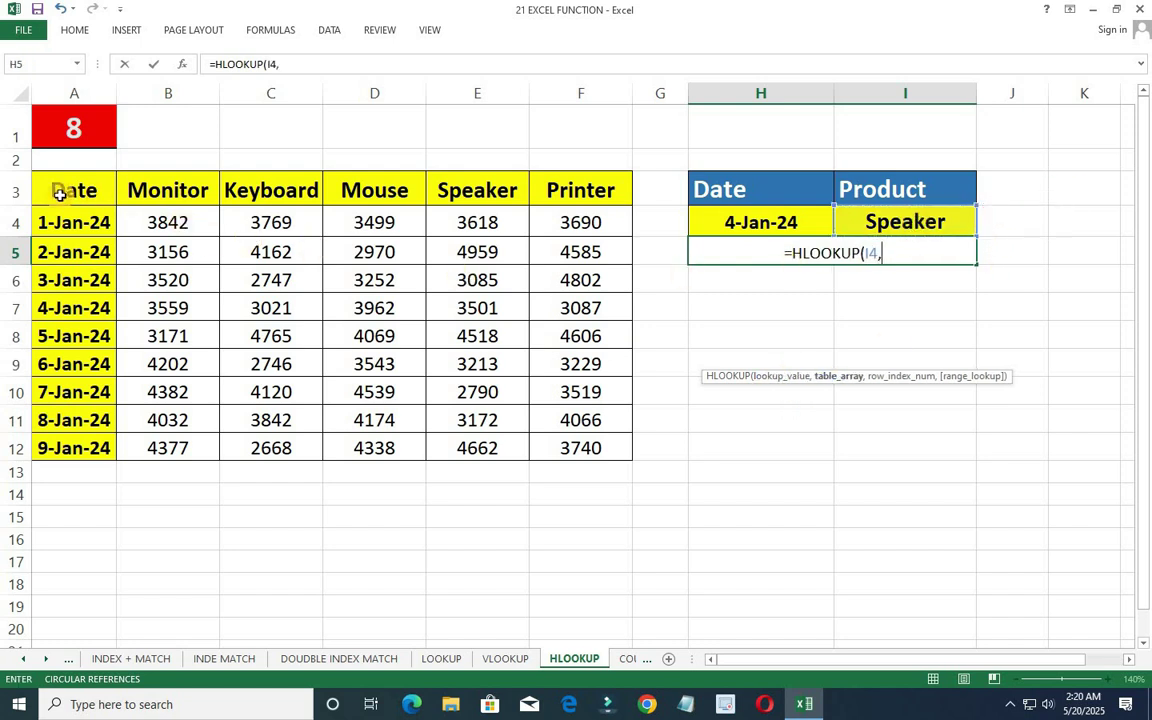
drag(80, 190, 560, 447)
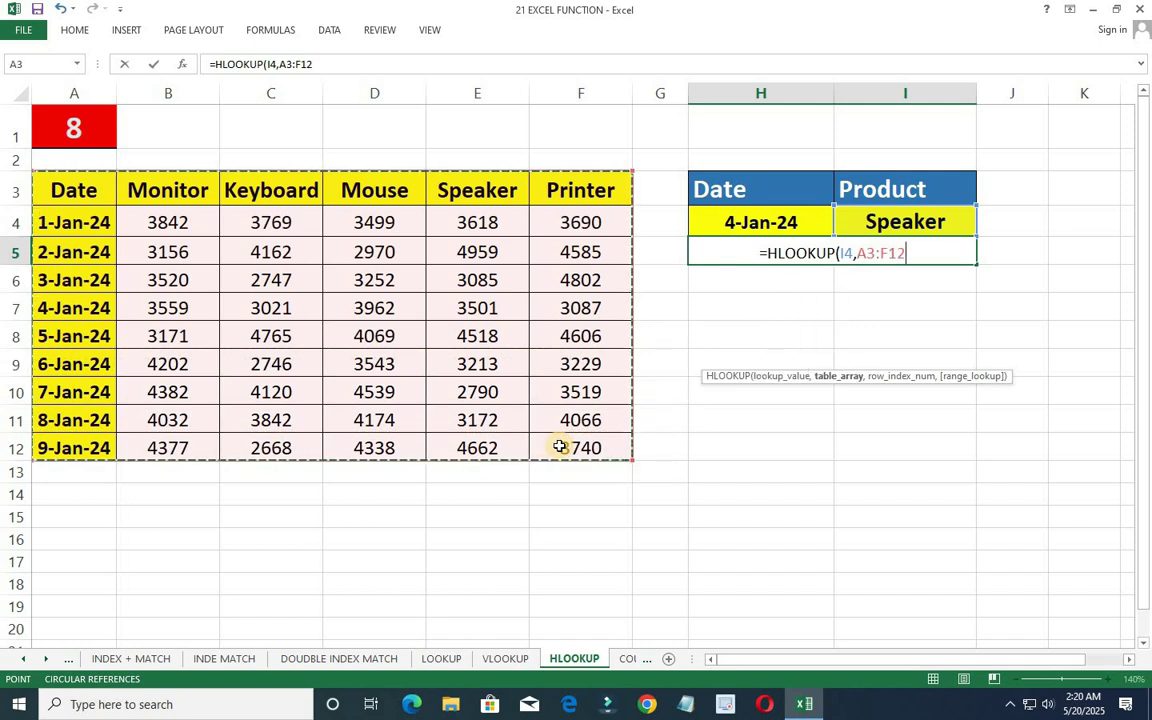
text(,)
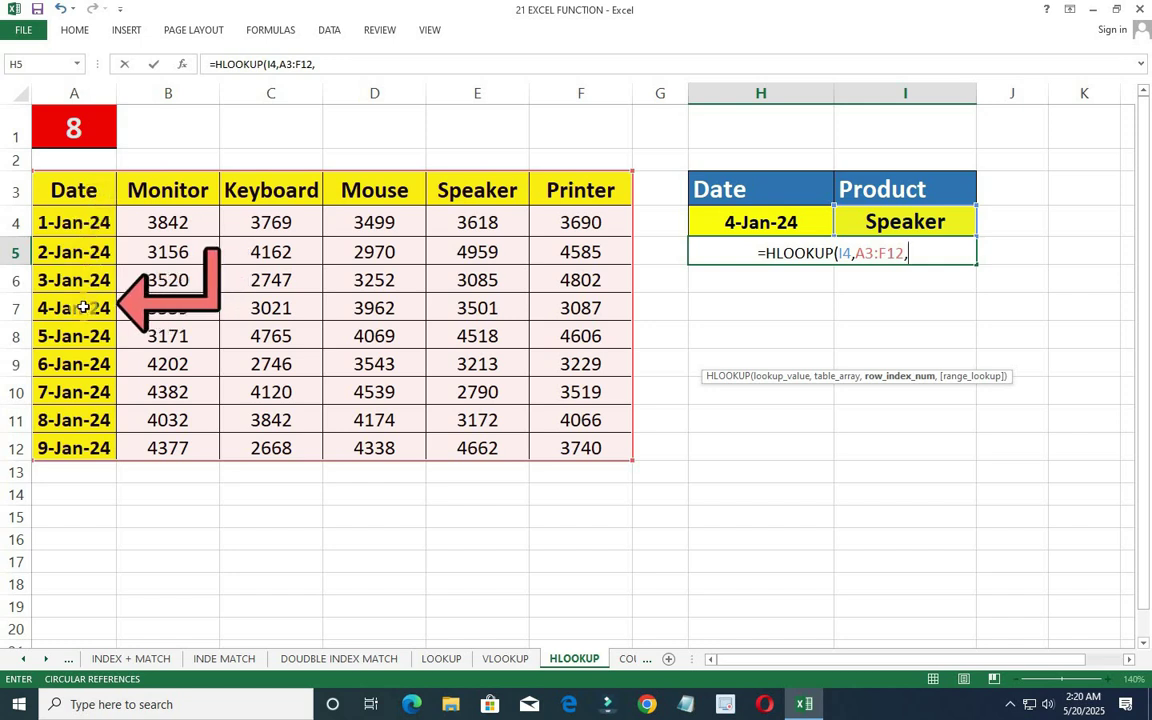
text(5)
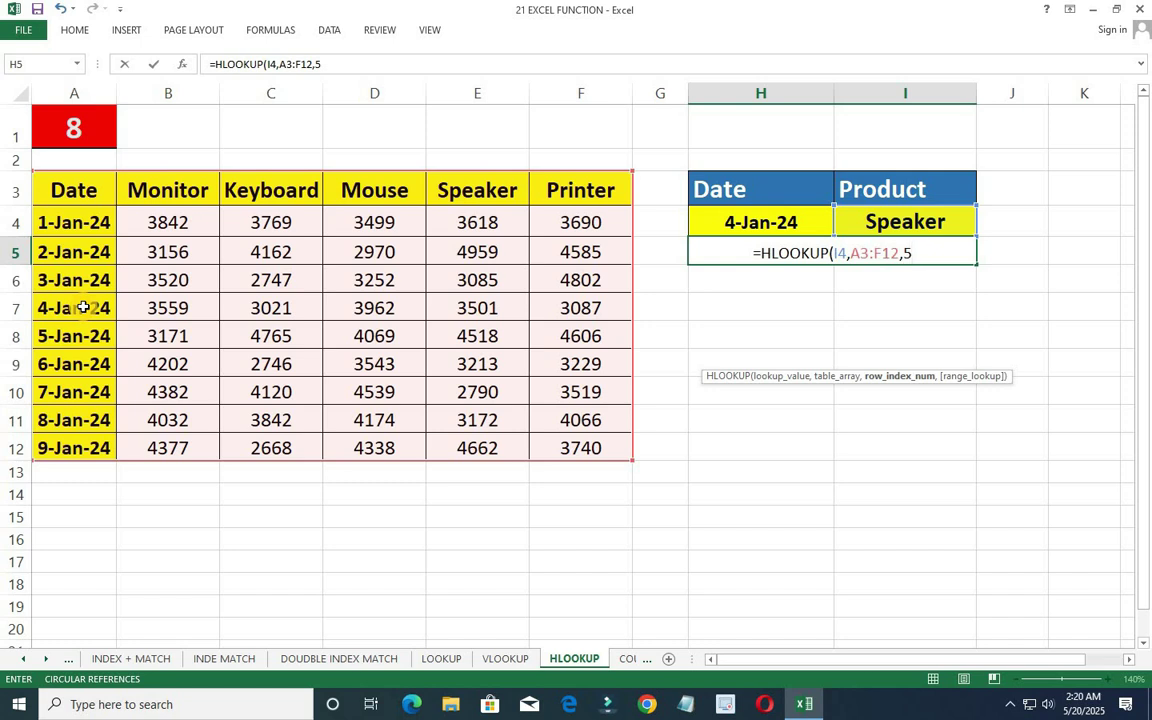
text(,0)
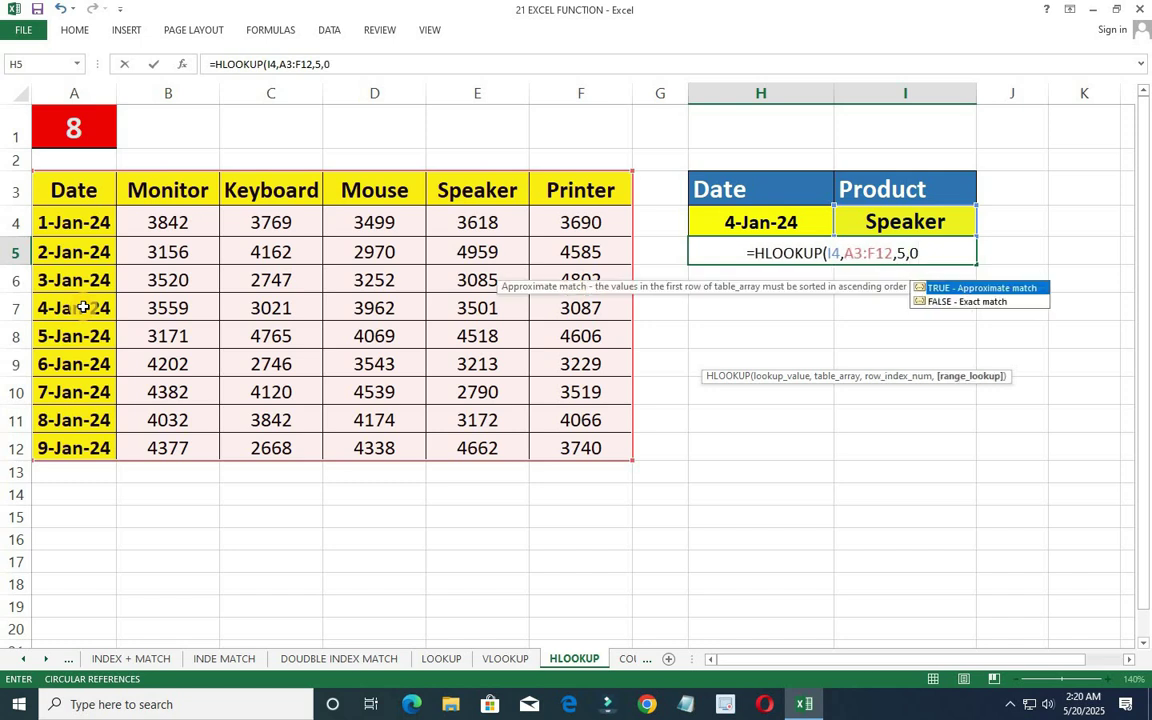
text())
key(Return)
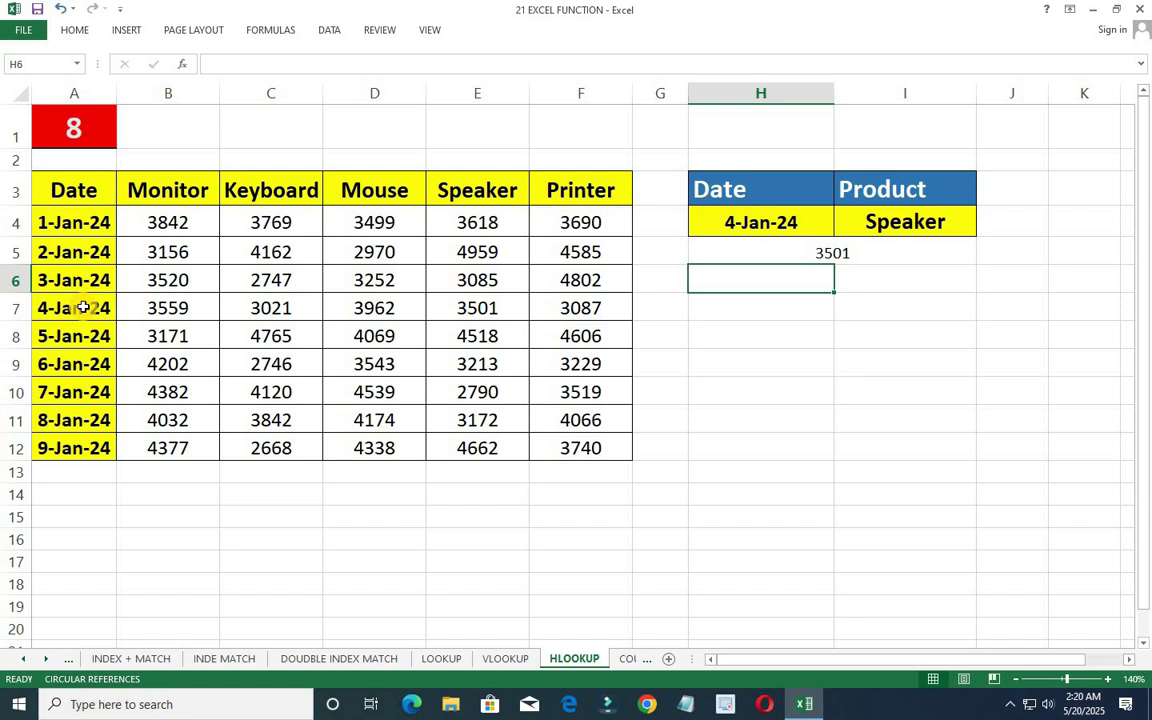
Check the HLOOKUP result against the 4-Jan-24 row, and change the product in I4 to KEYBOARD.
drag(83, 308, 488, 315)
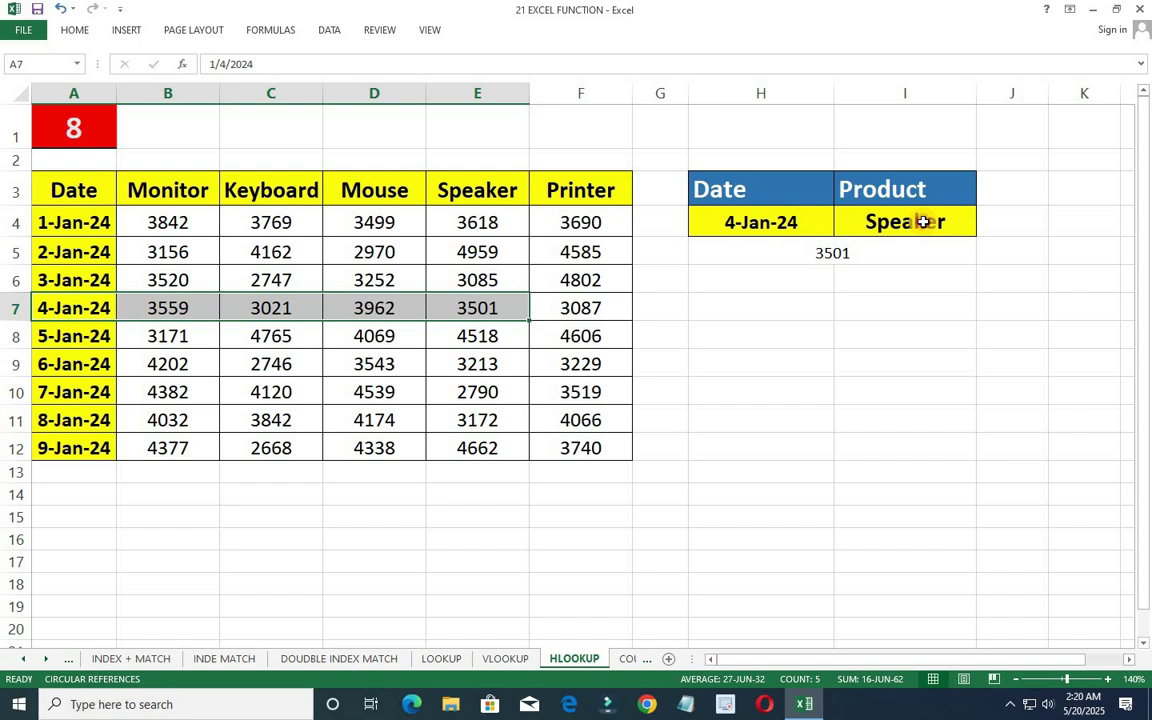
click(921, 222)
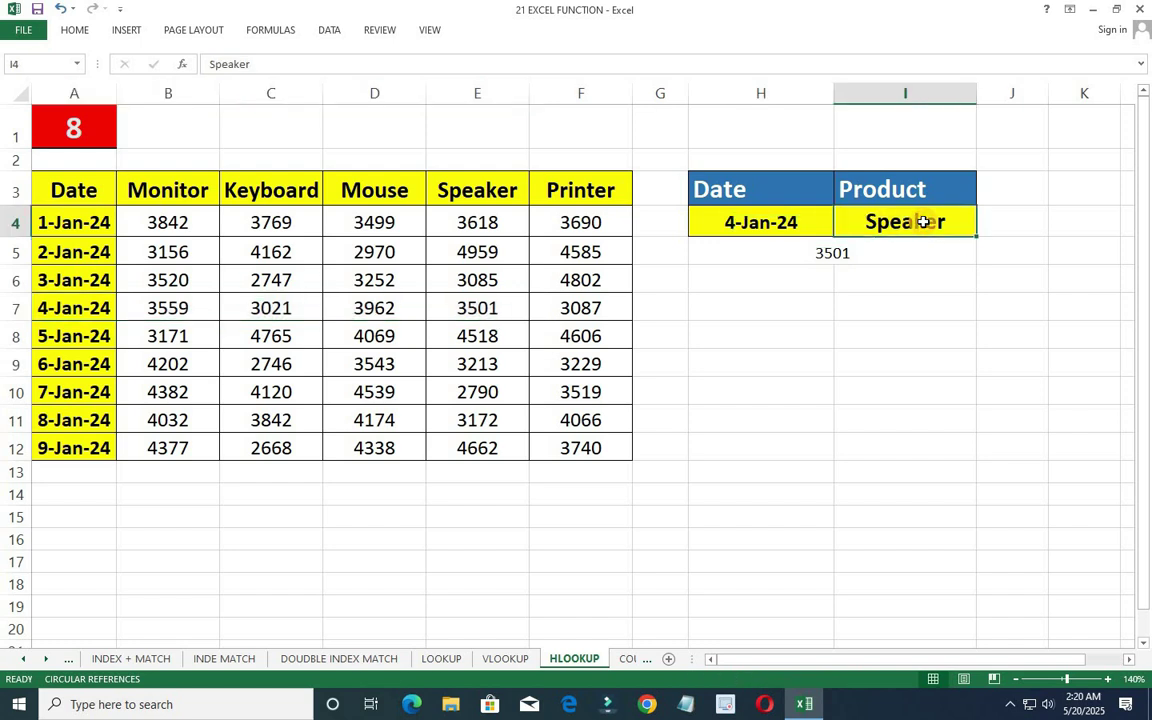
text(KEYBOARD)
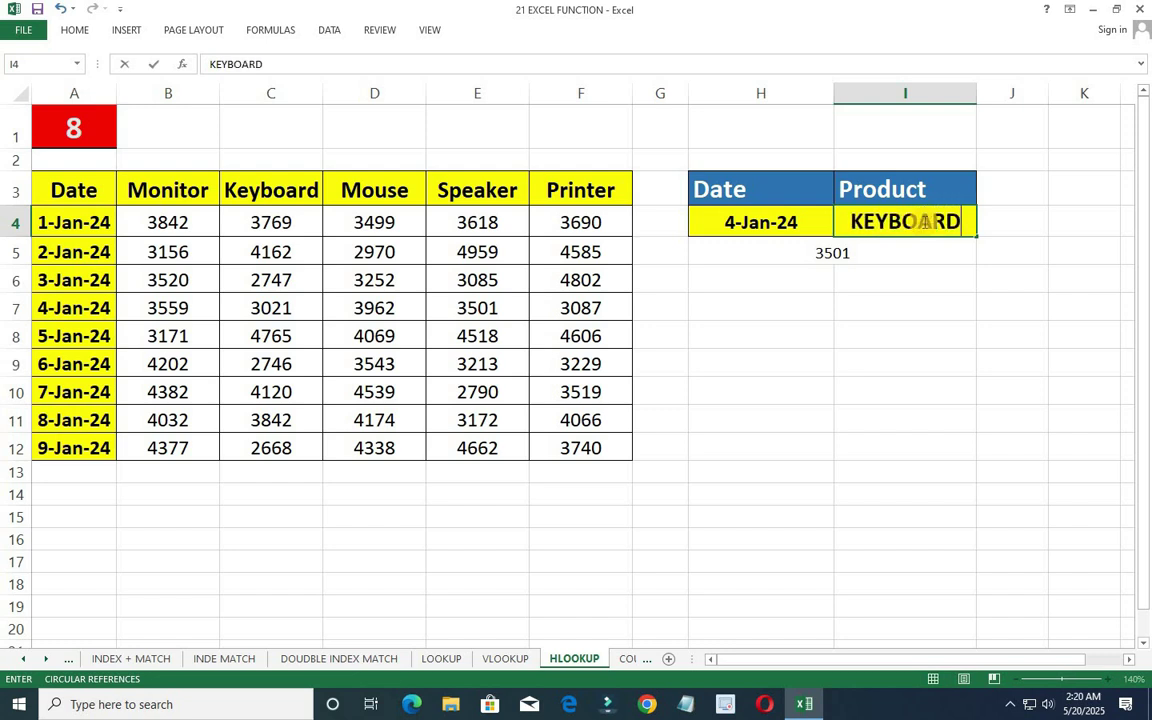
key(Return)
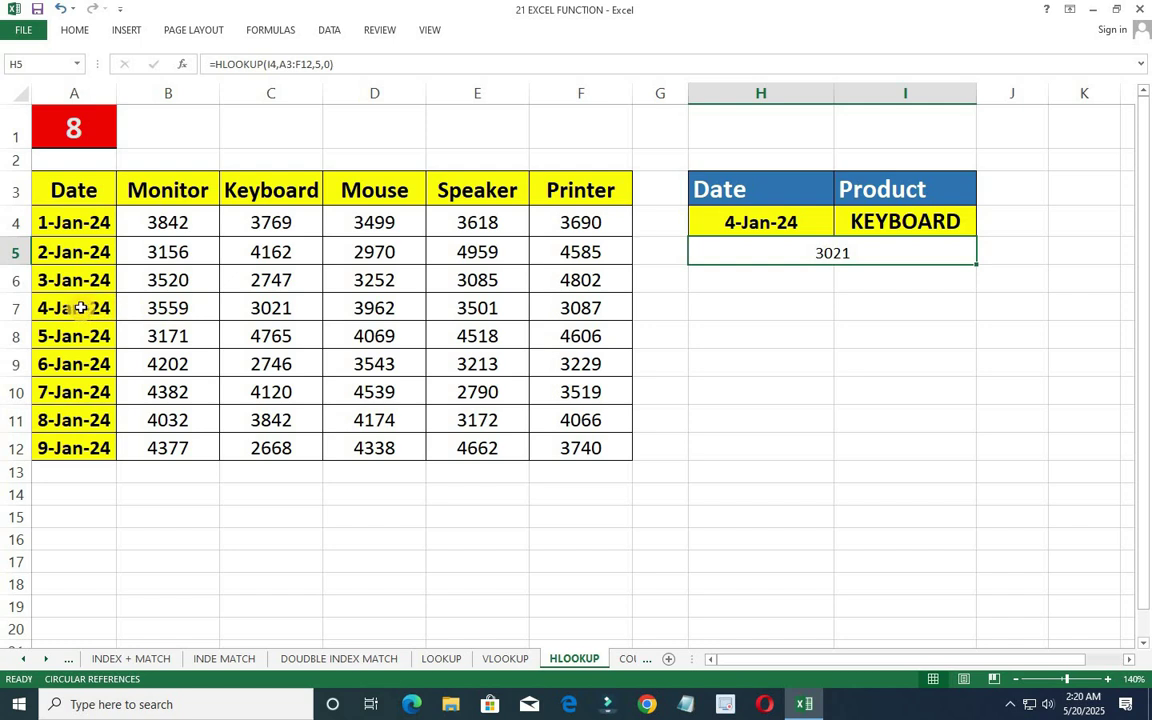
Compare the HLOOKUP result with the 4-Jan-24 row, and examine the product names in B4:B13 of the COUNTIF sheet.
drag(80, 308, 280, 309)
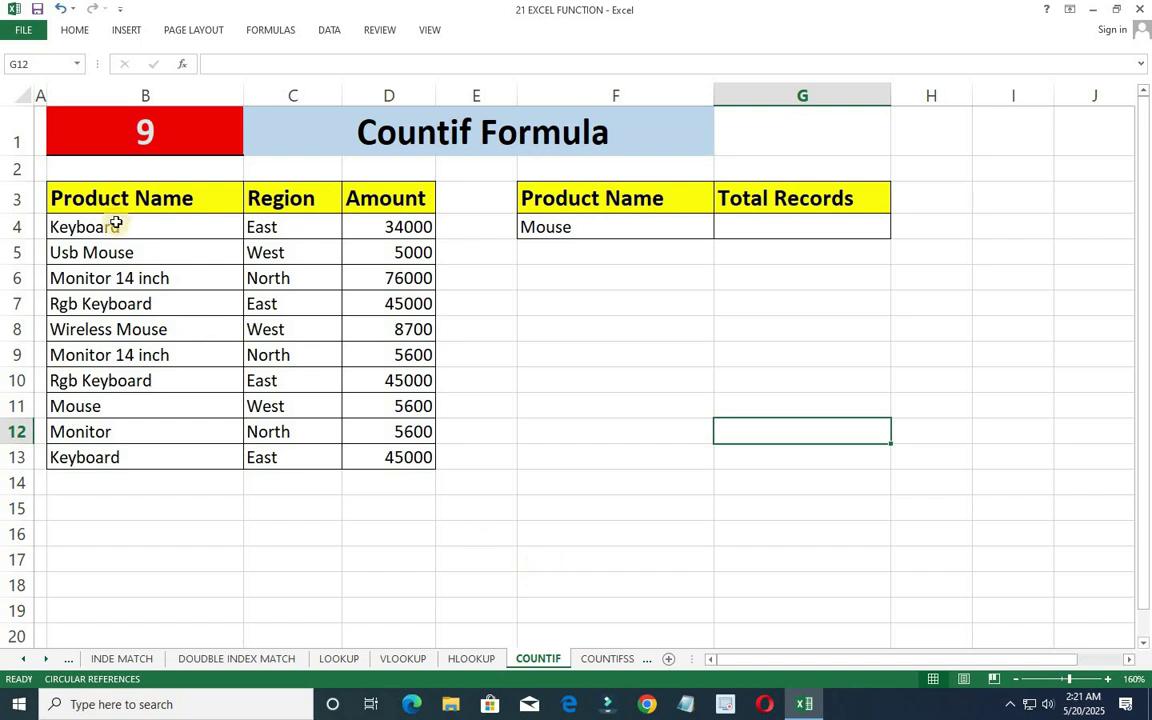
drag(116, 224, 92, 462)
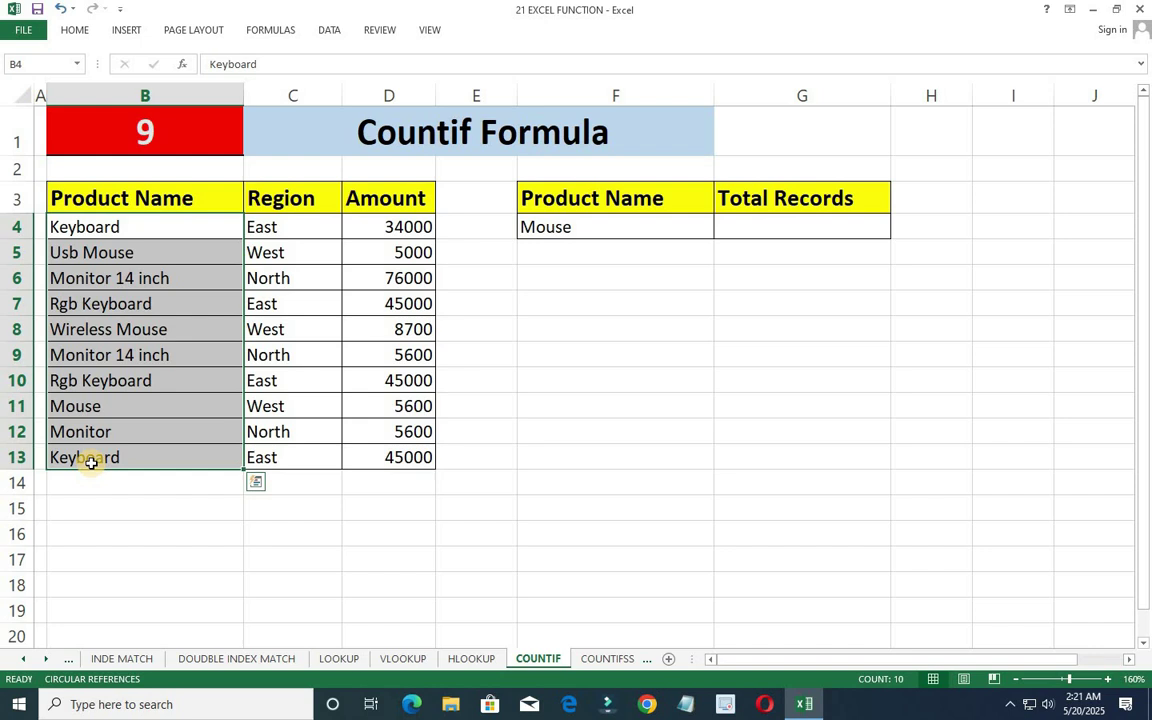
Enter =COUNTIF(B4:B13,F4) in G4 to count the Mouse records, and check the result against the Mouse row in the table.
click(785, 233)
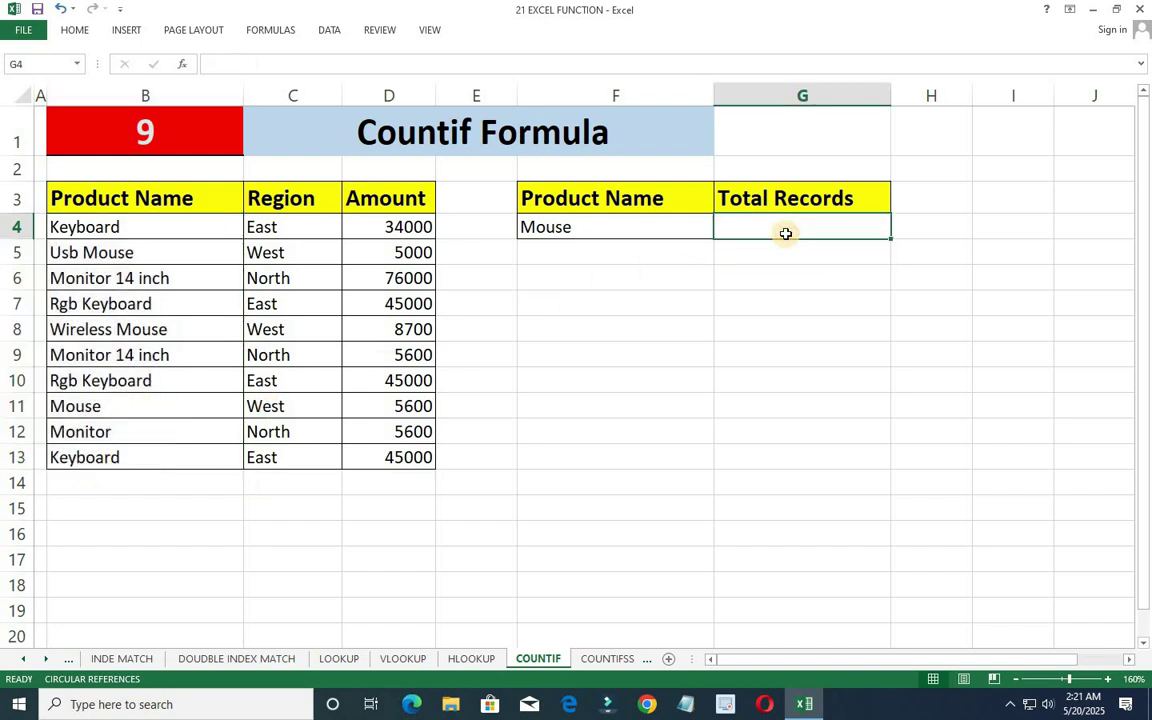
text(=COU)
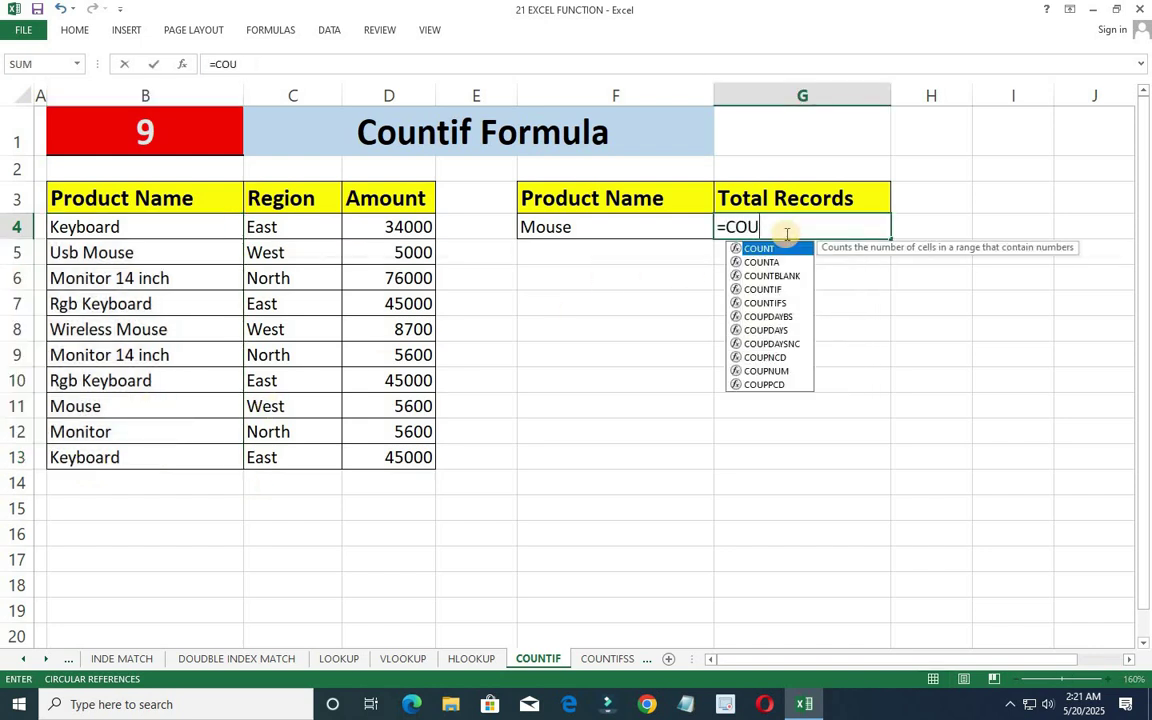
text(NTIF()
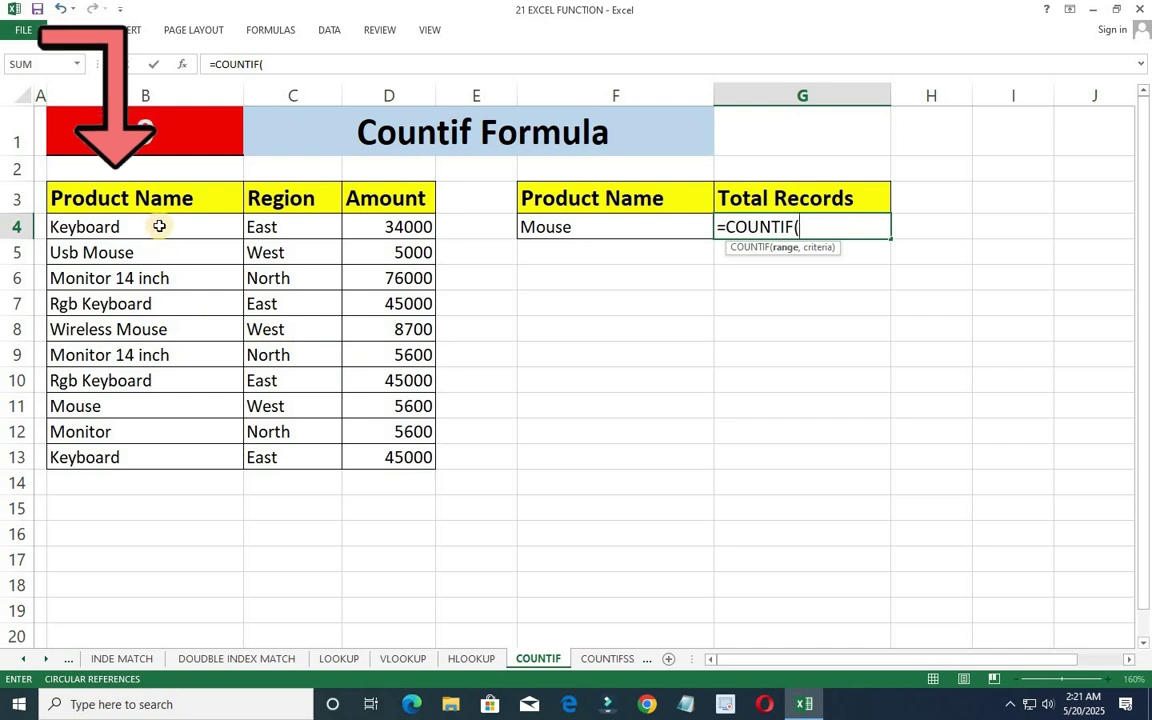
drag(159, 226, 128, 452)
text(,)
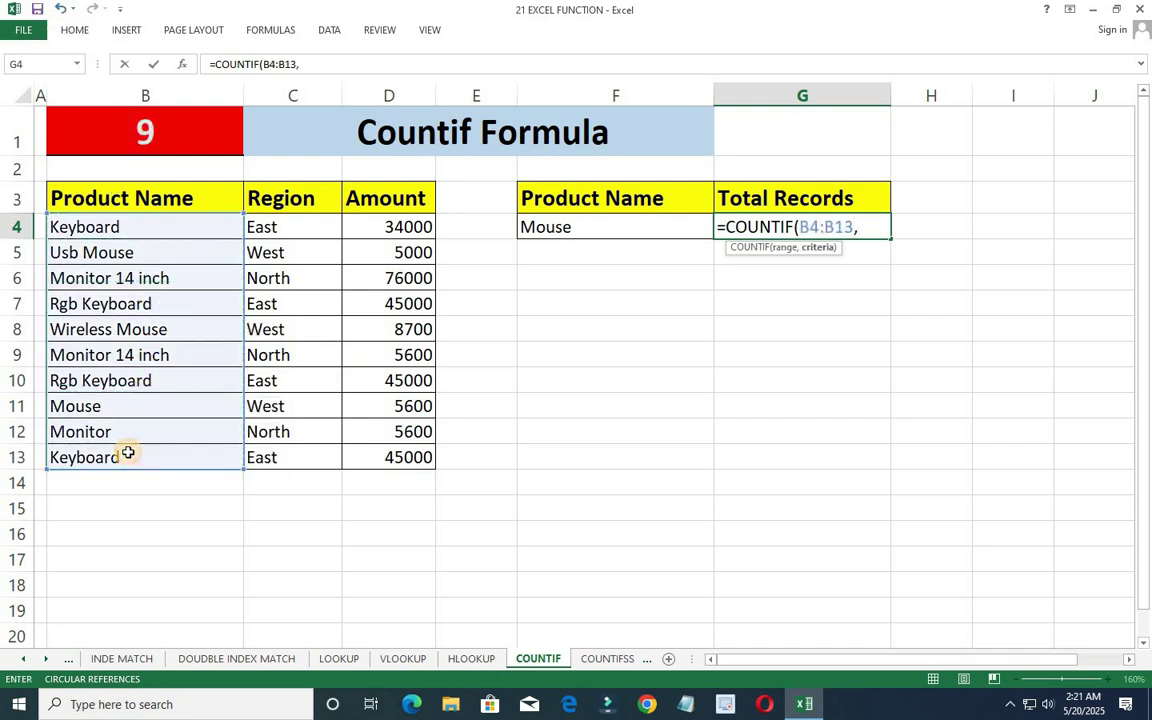
click(566, 228)
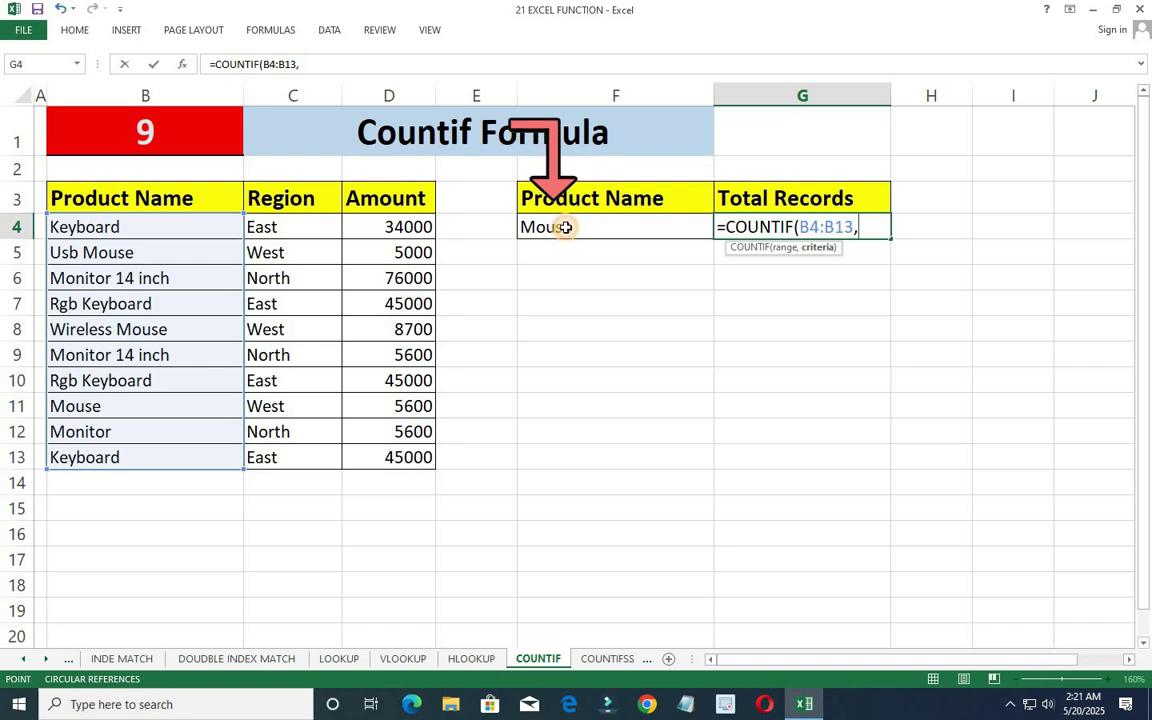
key(ctrl+Return)
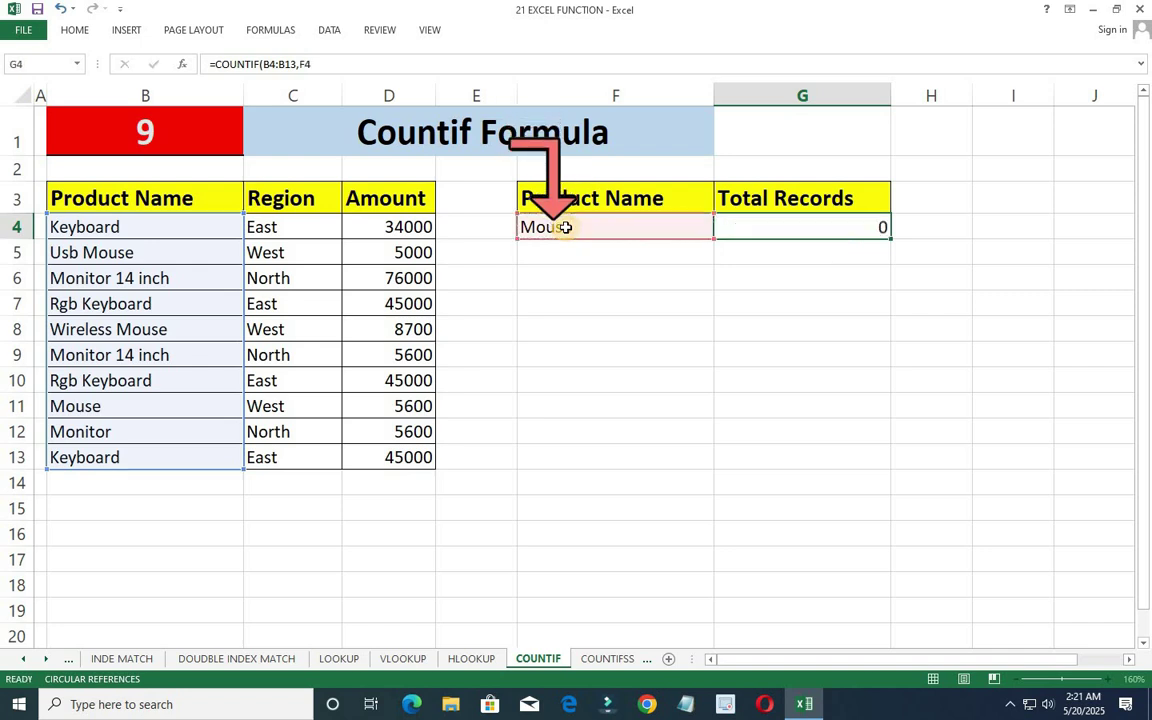
key(Return)
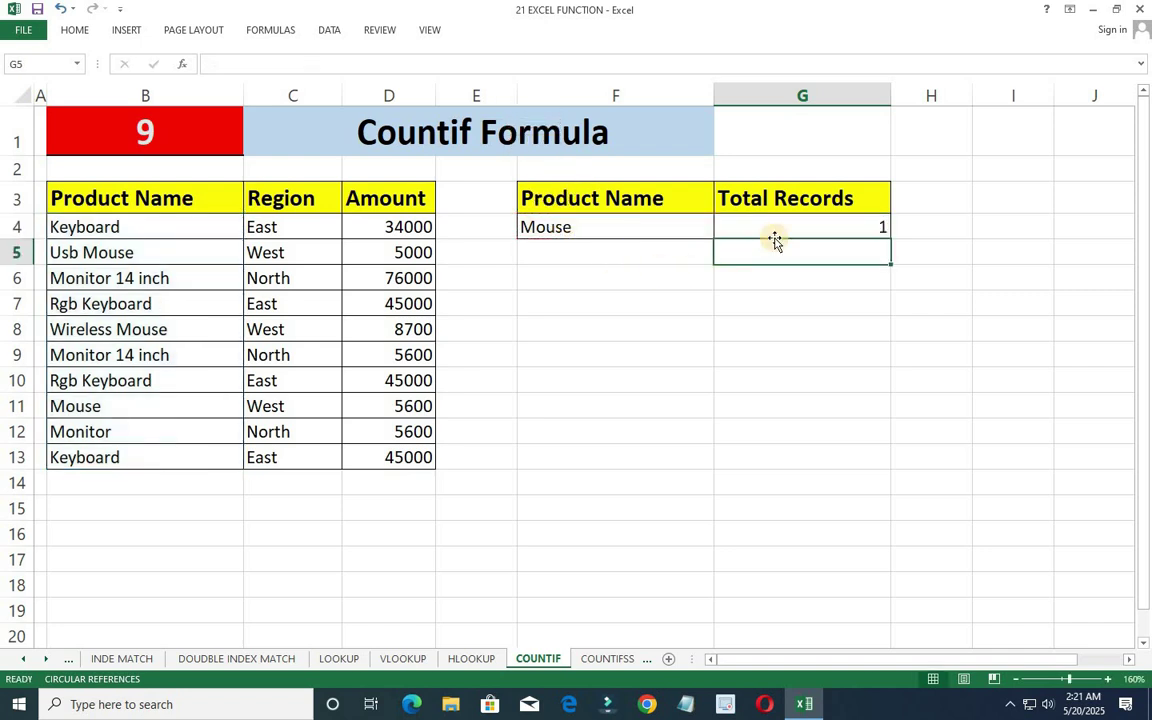
drag(92, 407, 422, 405)
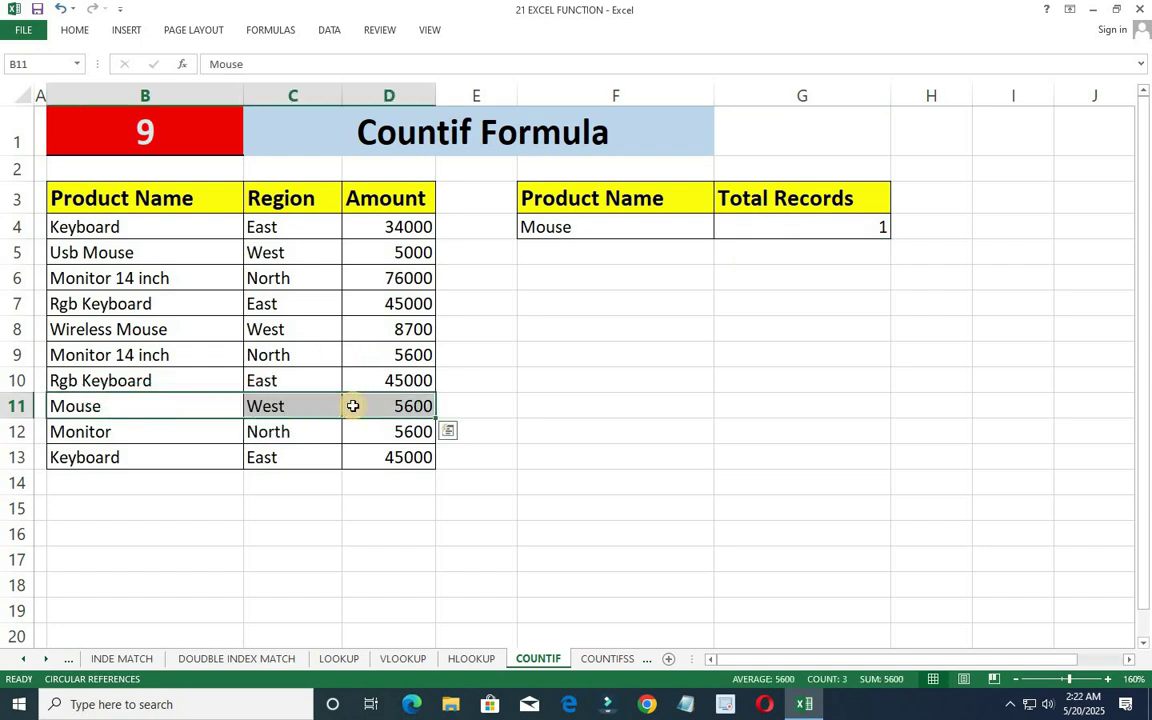
click(276, 198)
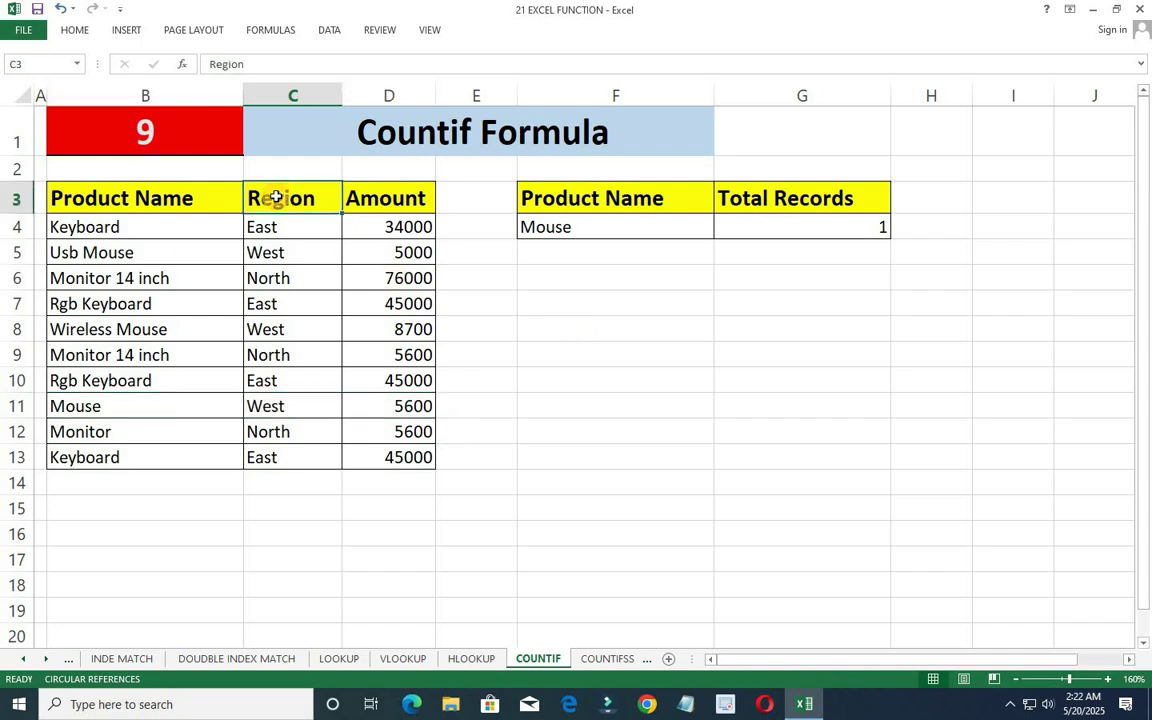
key(ctrl+c)
click(594, 326)
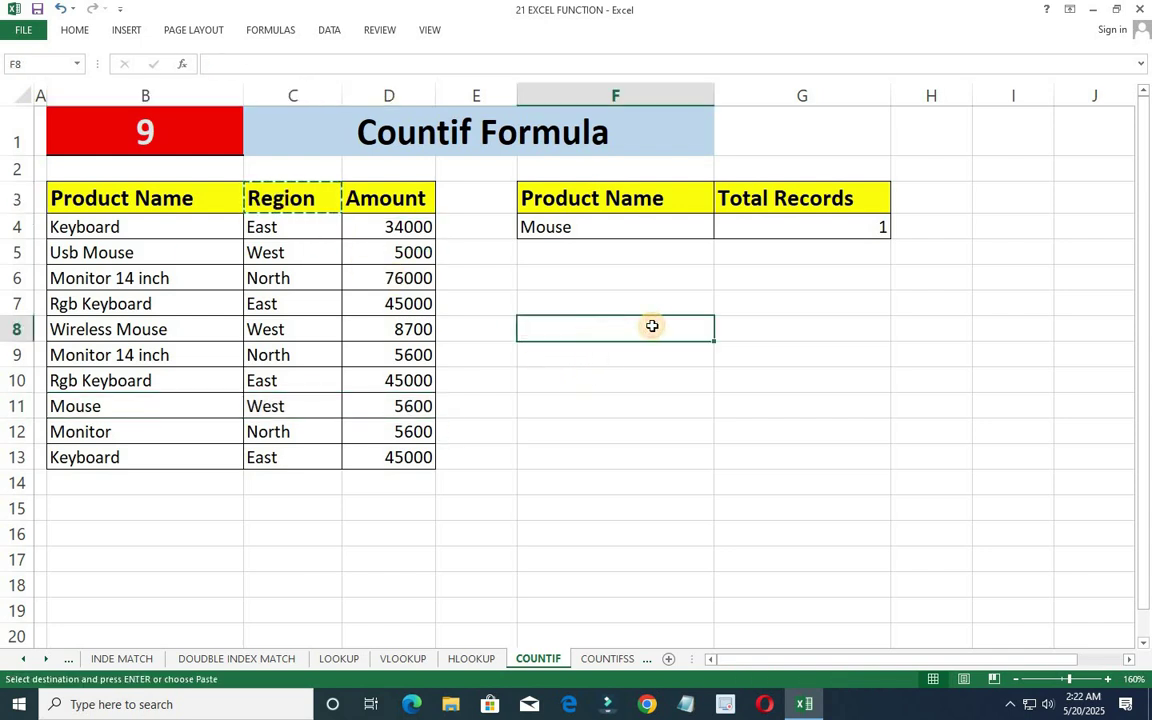
drag(628, 326, 766, 334)
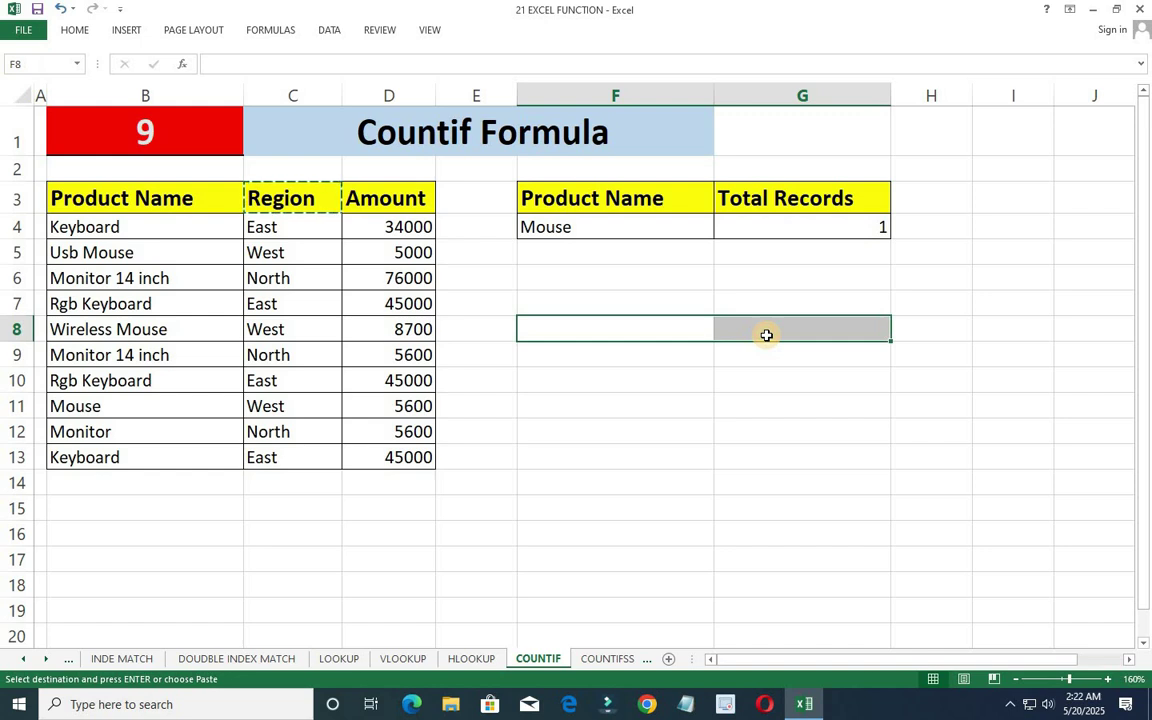
Copy the Region and Amount headers from C3:D3 to F8:G8.
drag(311, 196, 376, 203)
key(ctrl+c)
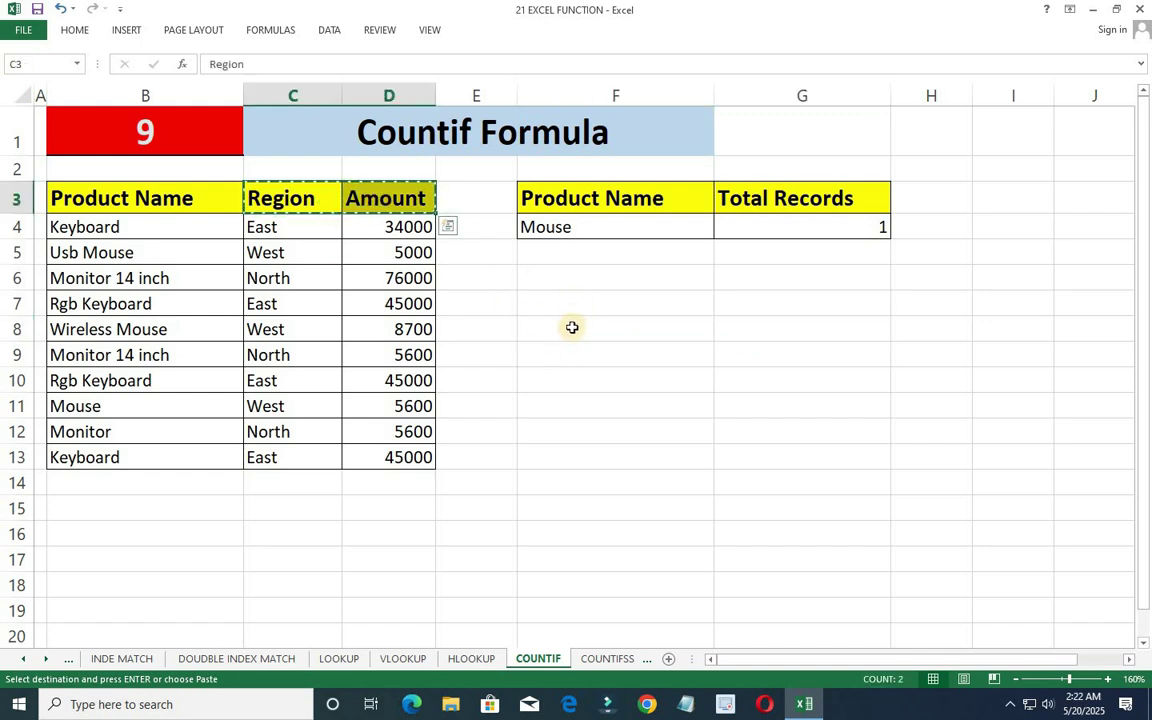
drag(572, 327, 756, 342)
key(ctrl+v)
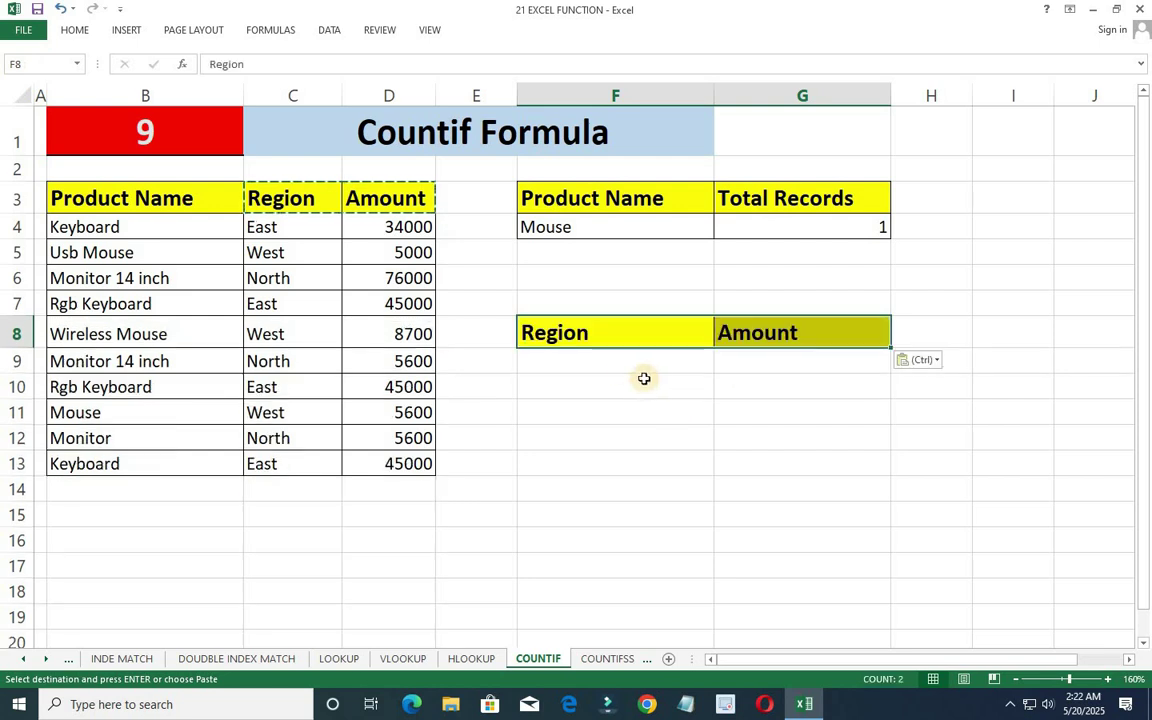
click(607, 361)
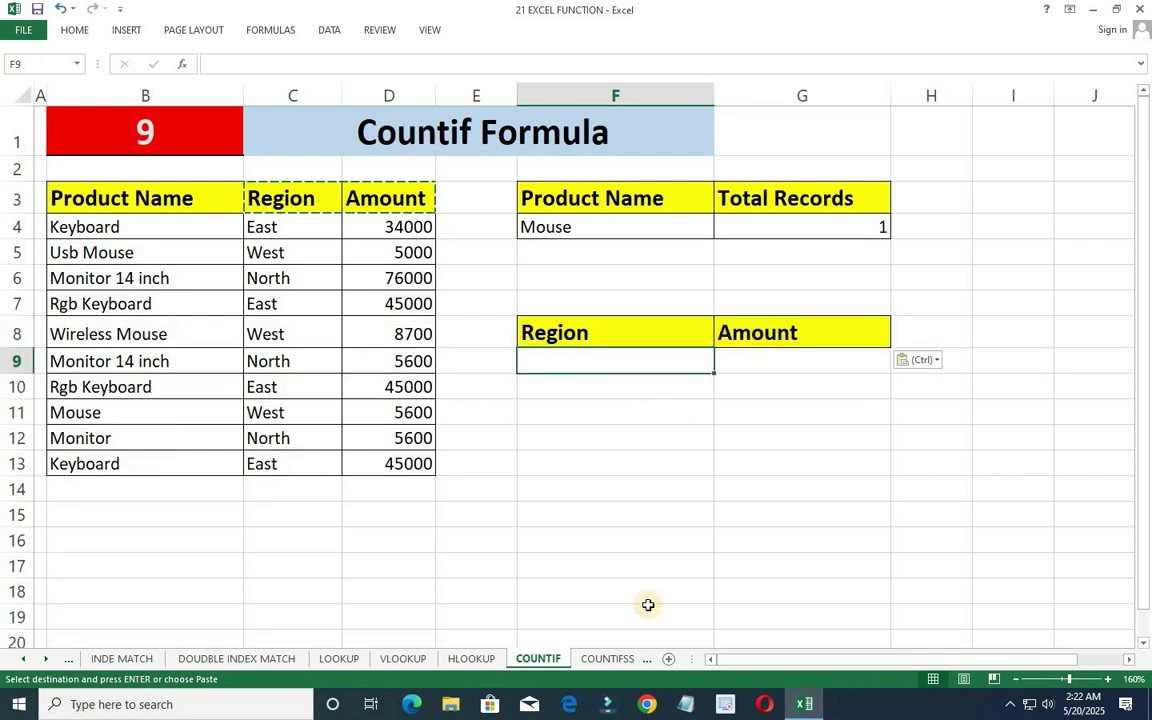
text(eAS)
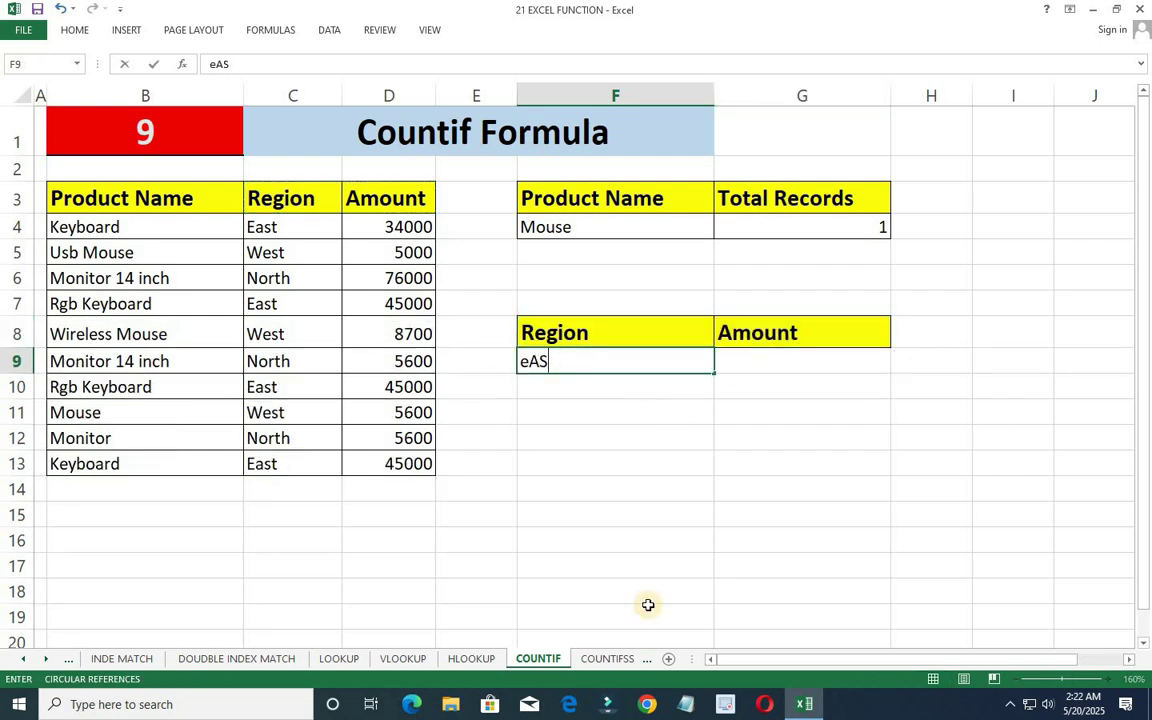
key(BackSpace)
key(Tab)
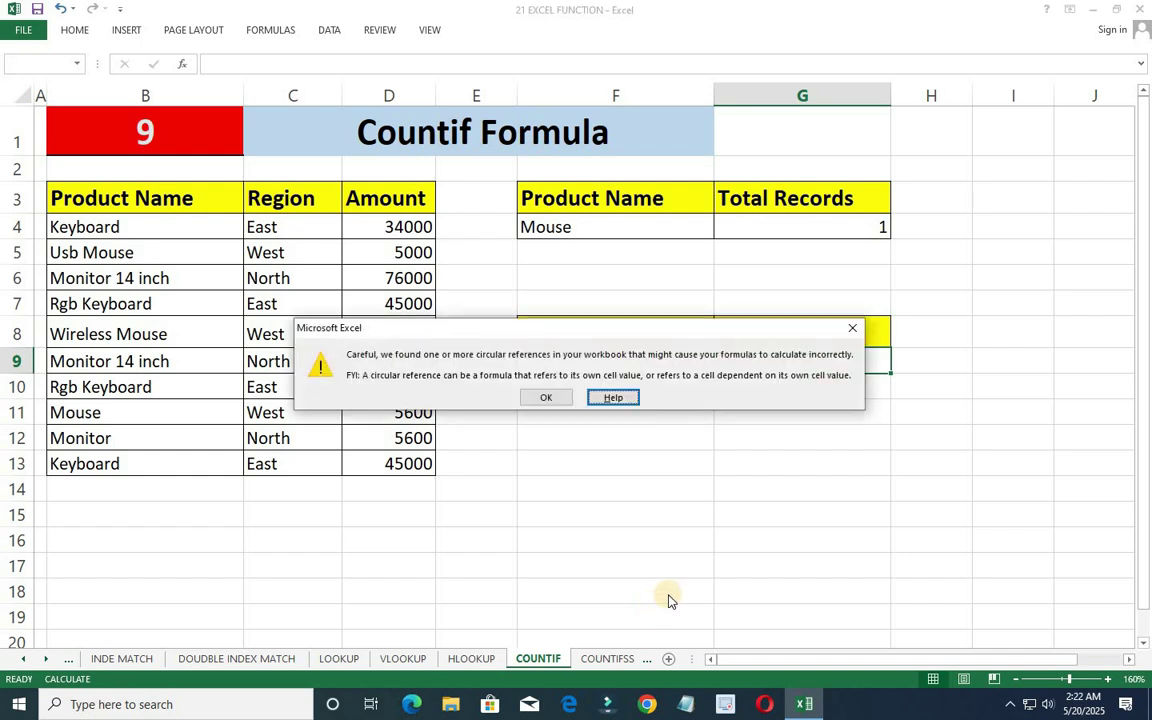
click(852, 330)
Enter East as the region criterion in F9, below the copied Region header.
click(663, 358)
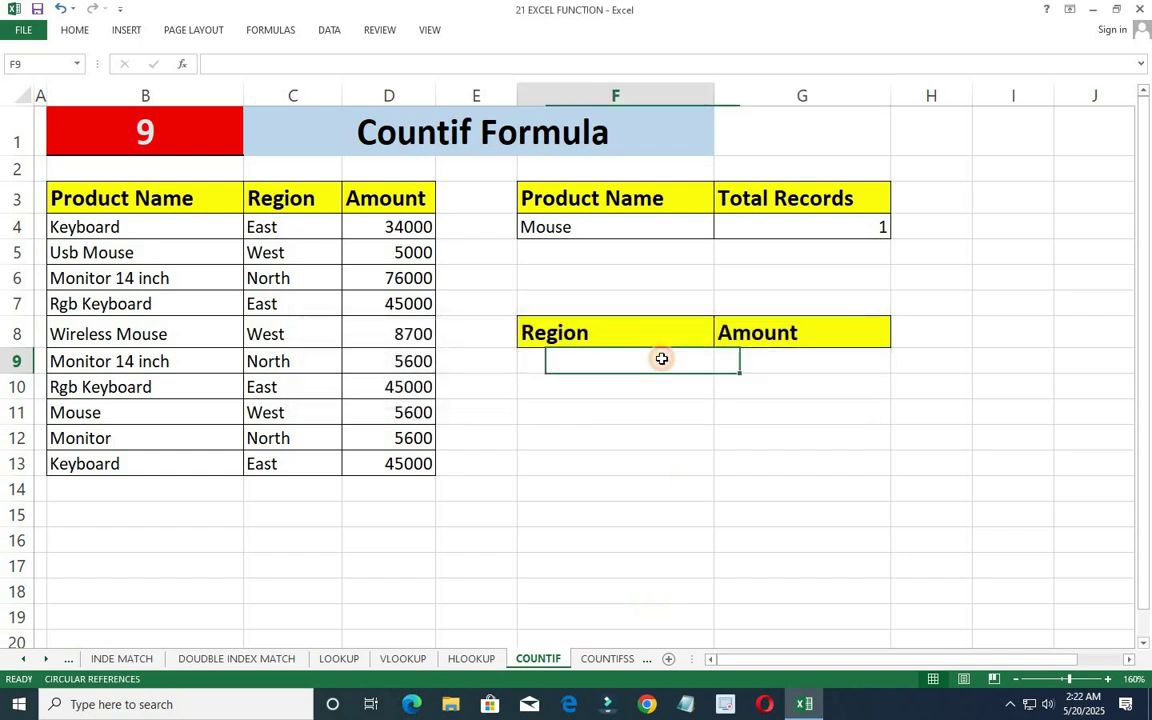
text(East)
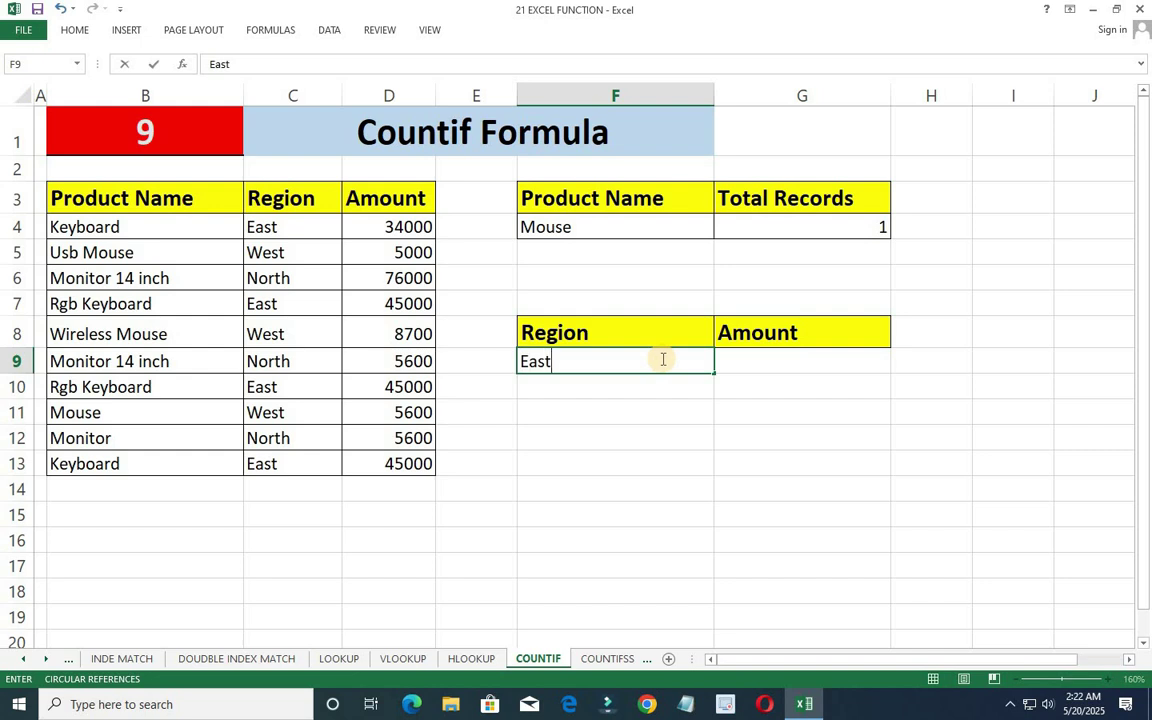
key(Tab)
Enter =COUNTIF(C4:C13,F9) in G9 to count the records for the East region.
text(=count)
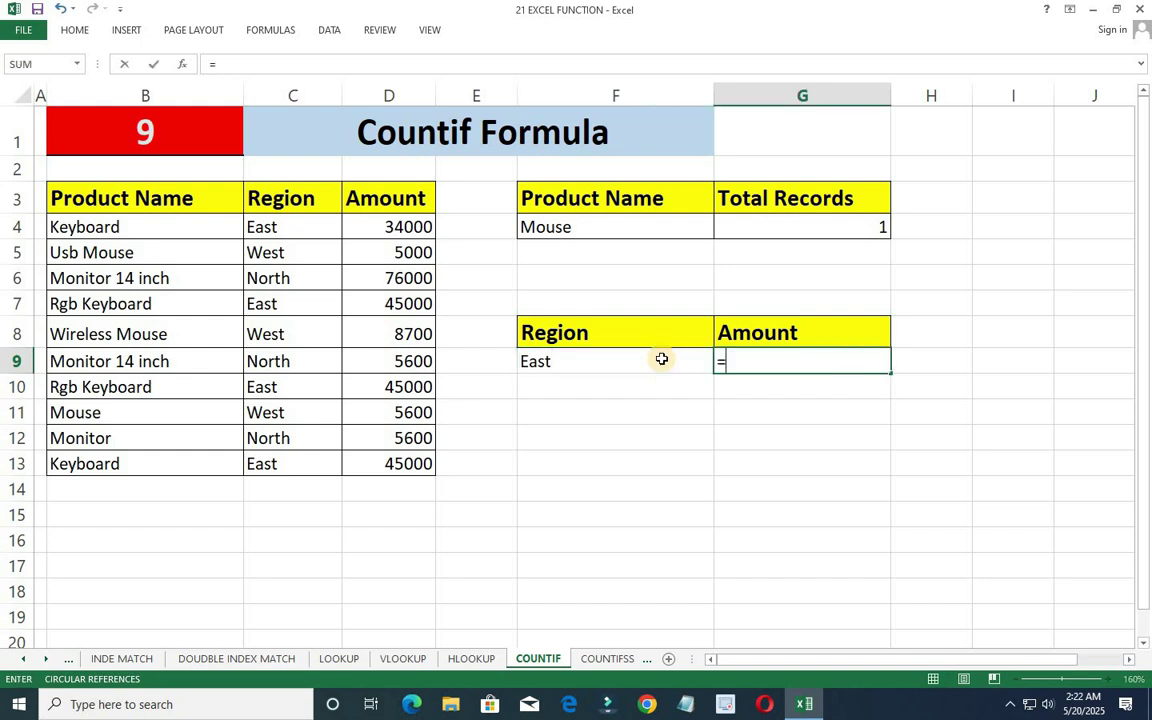
key(Down)
key(Down)
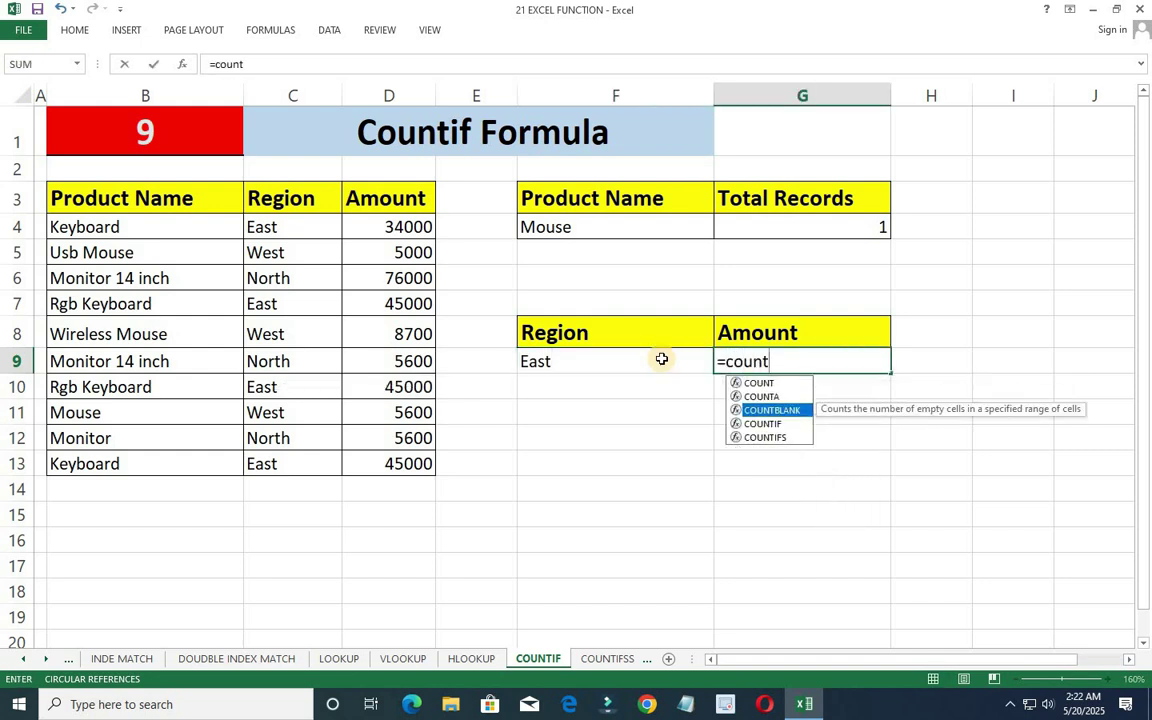
key(Down)
key(Tab)
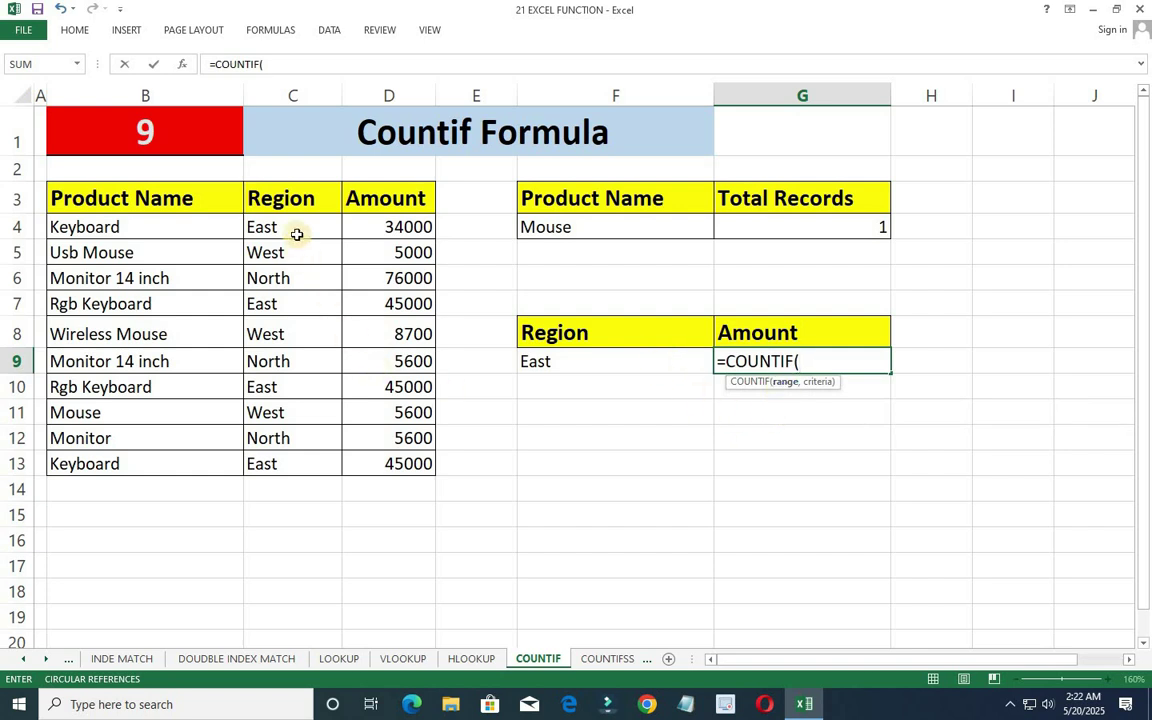
drag(296, 227, 287, 457)
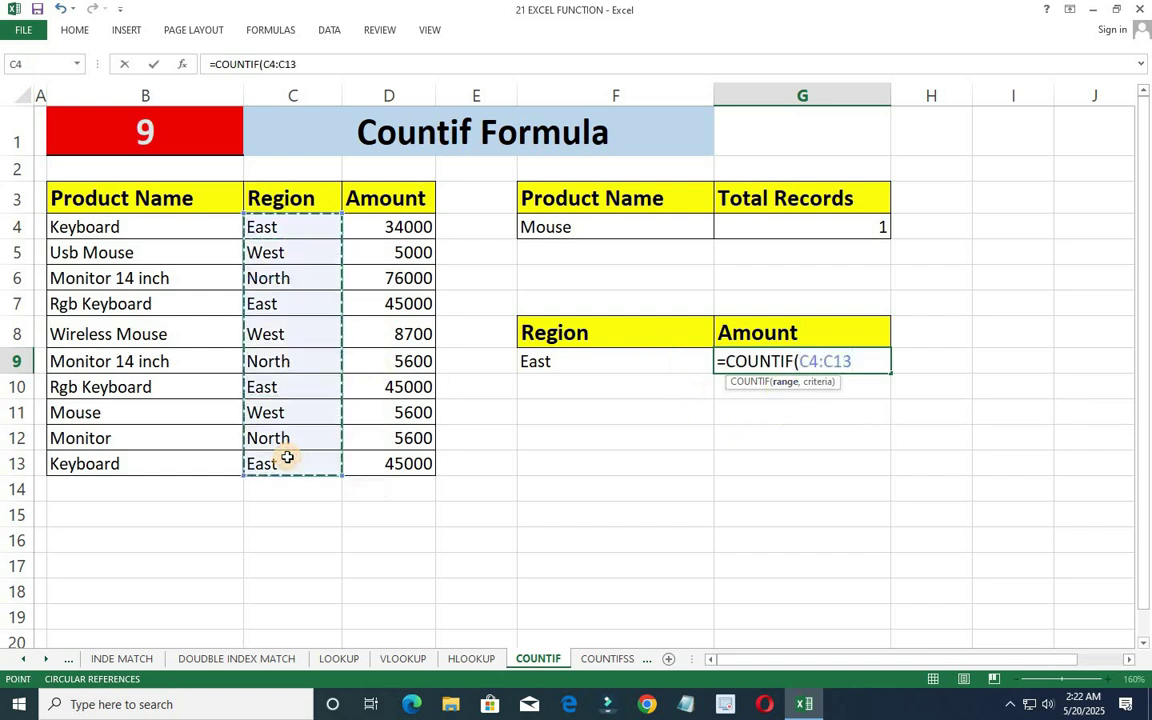
text(,)
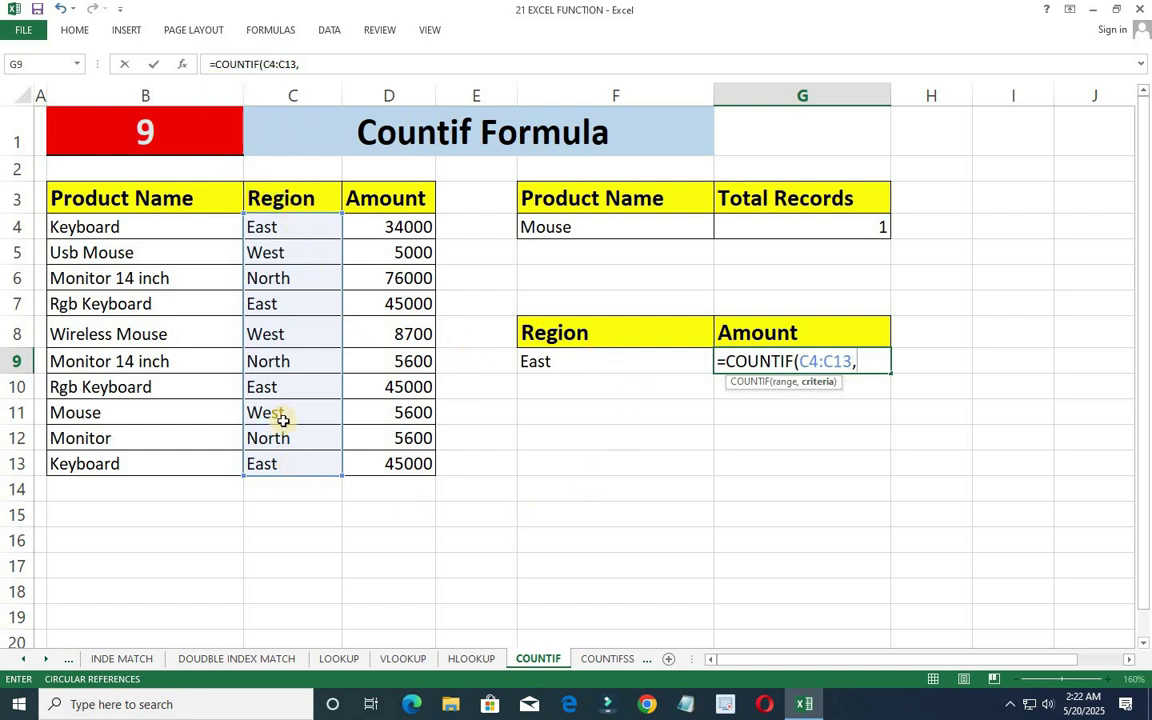
click(537, 369)
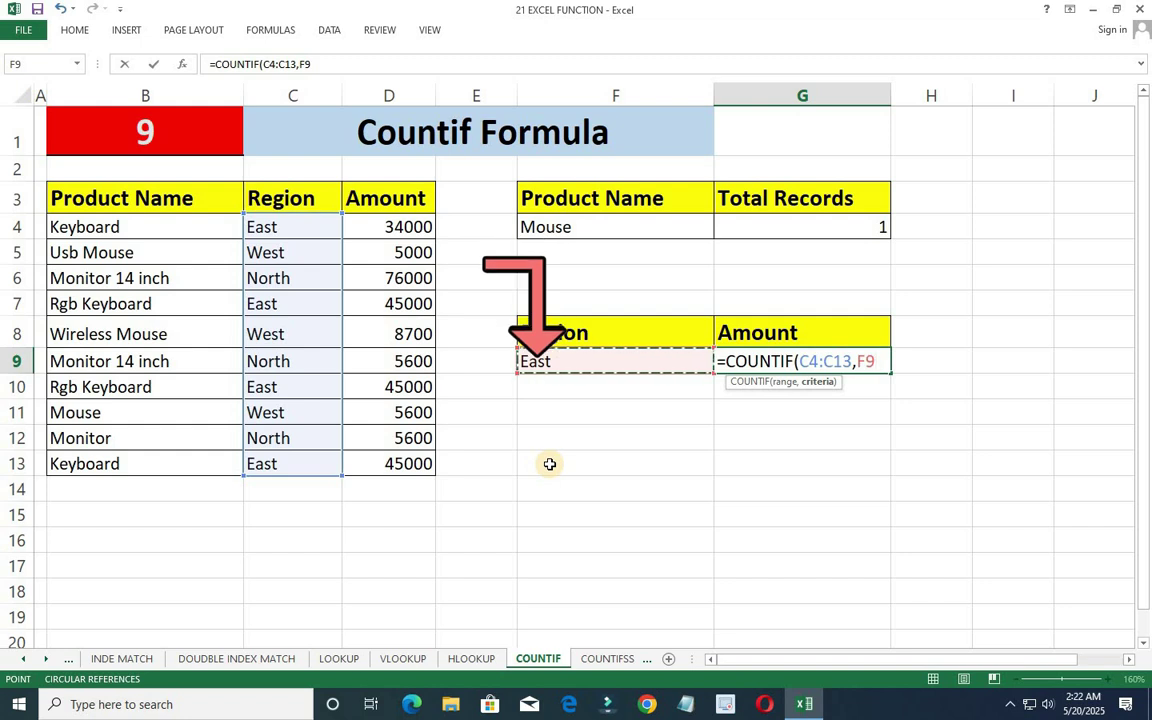
text())
key(Return)
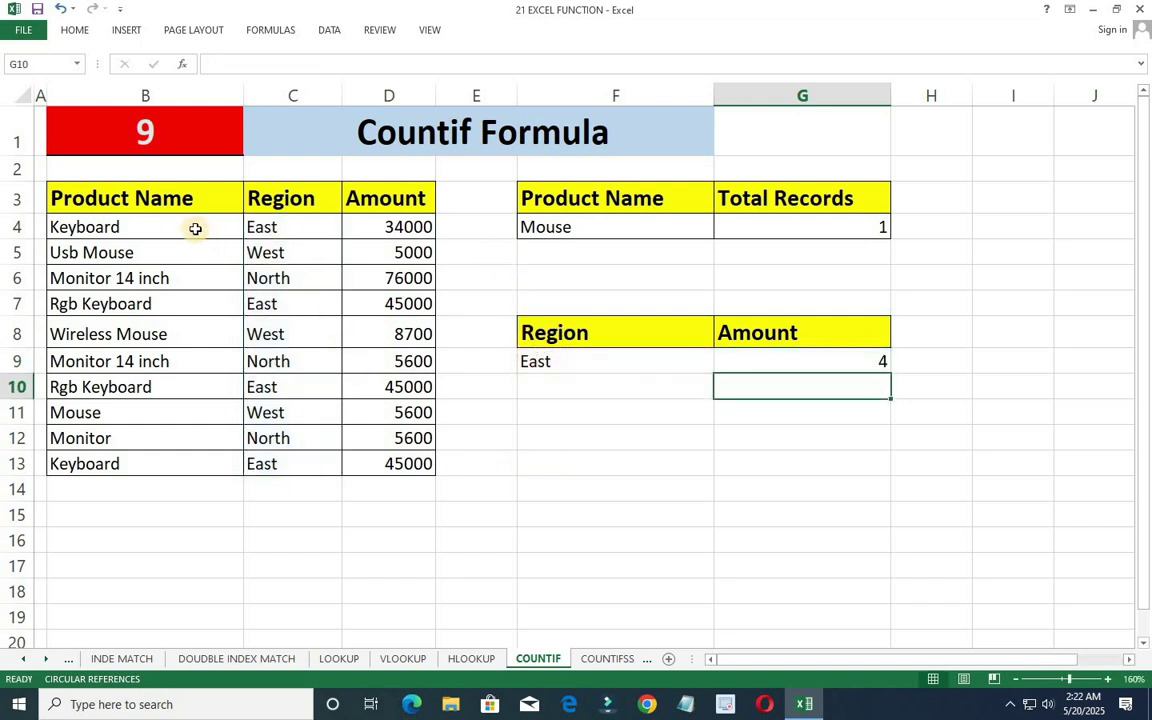
Review the East entries in the Region column, and set the region criterion in F9 to North to recount with G9.
click(256, 229)
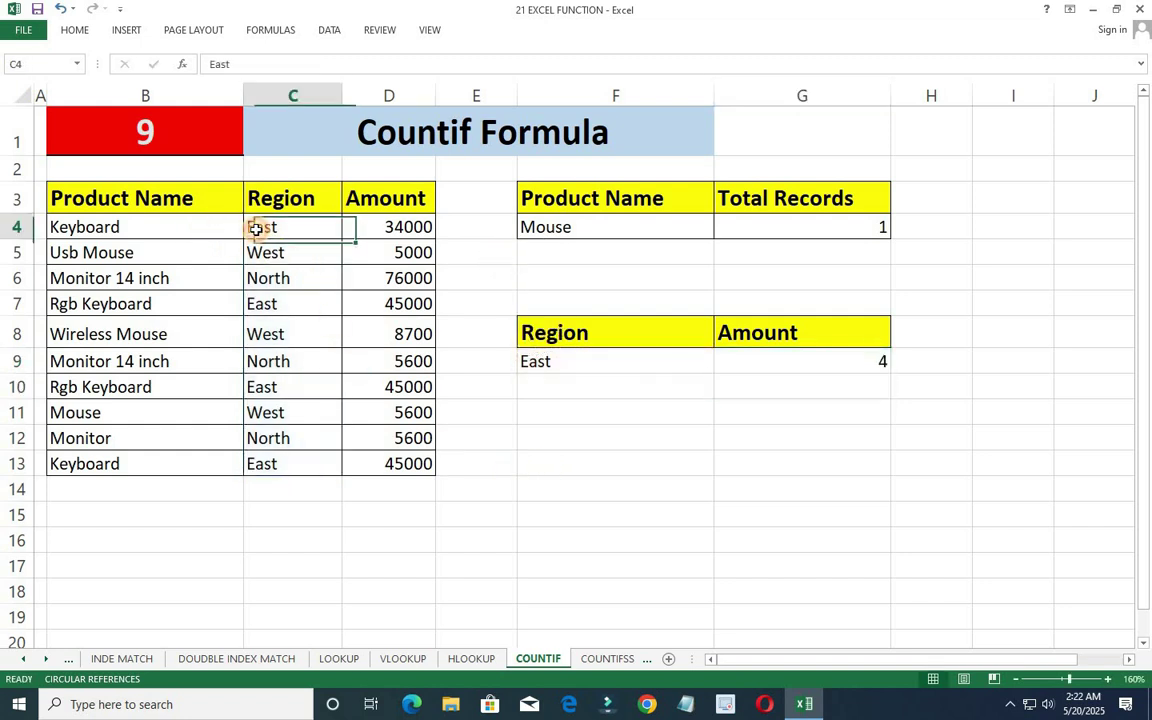
click(276, 305)
click(283, 390)
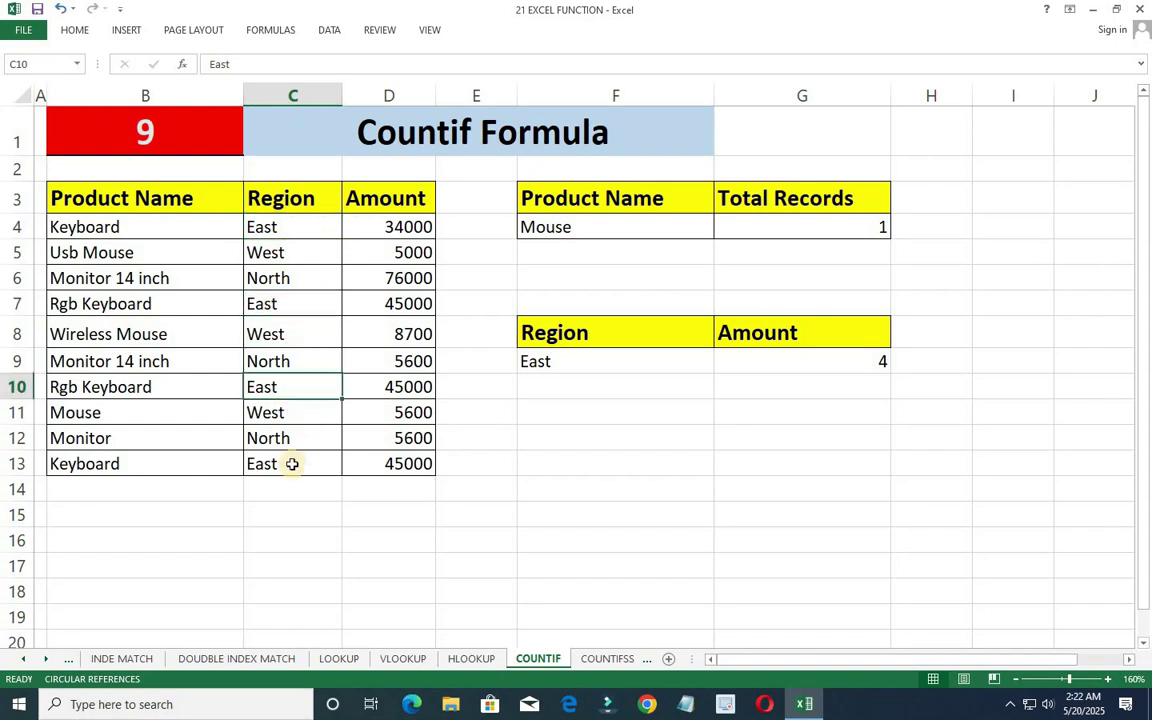
click(273, 463)
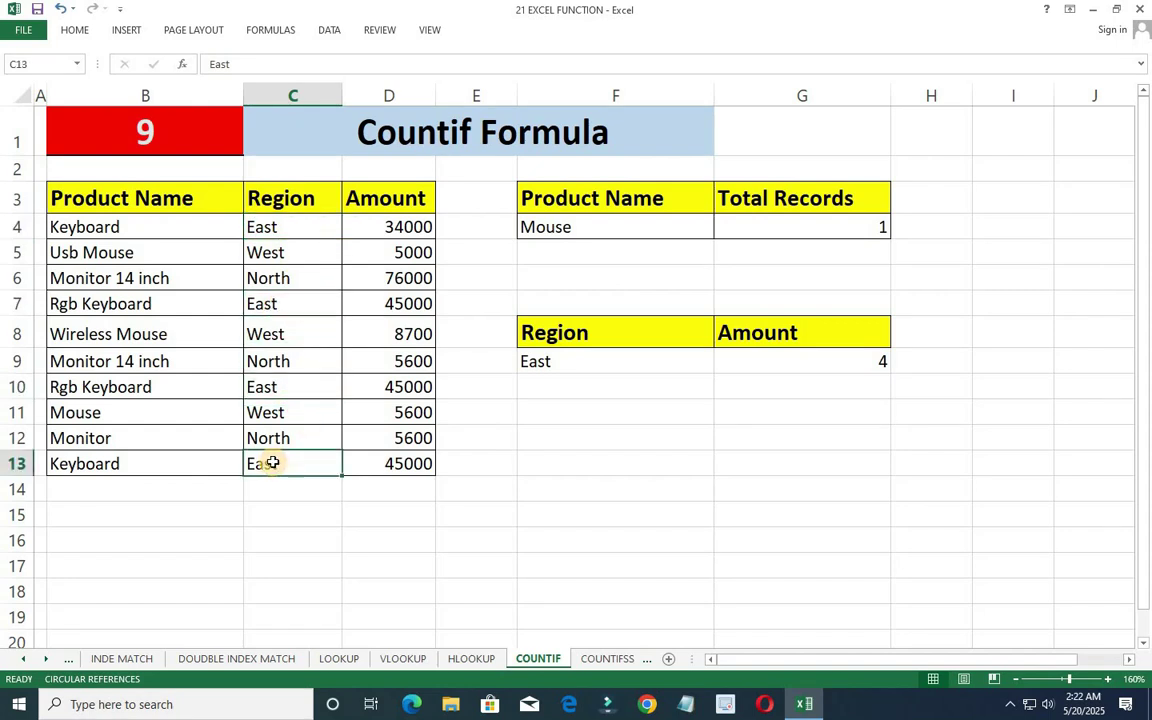
click(635, 367)
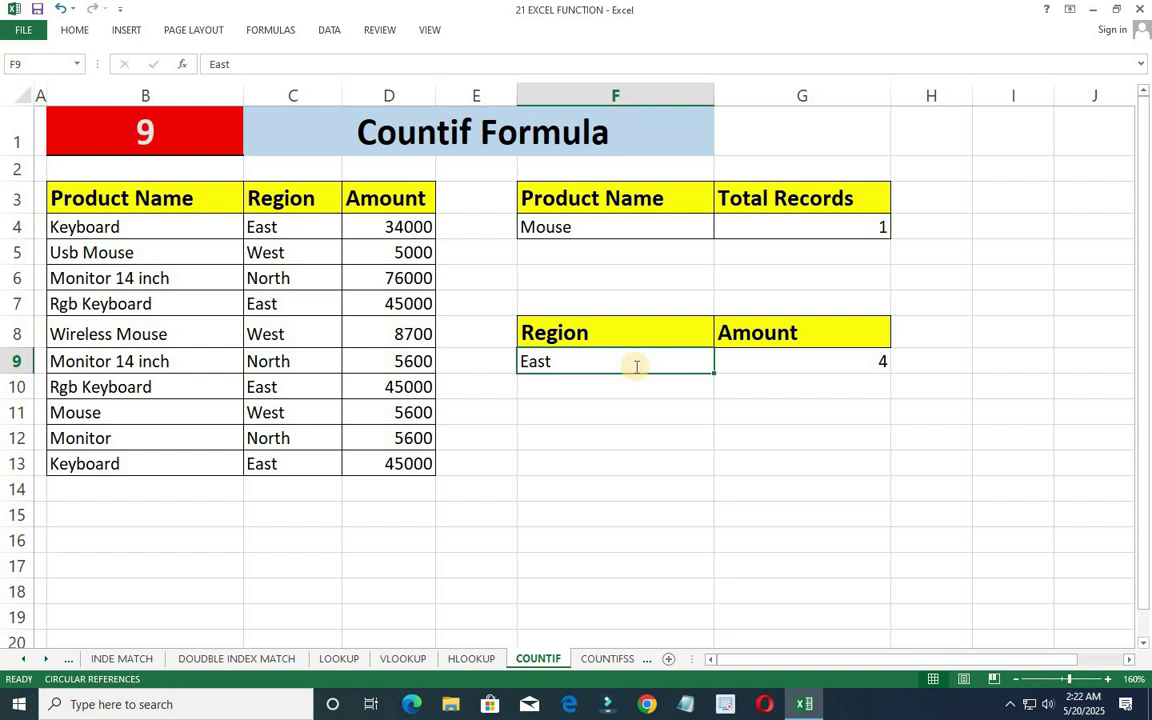
text(North)
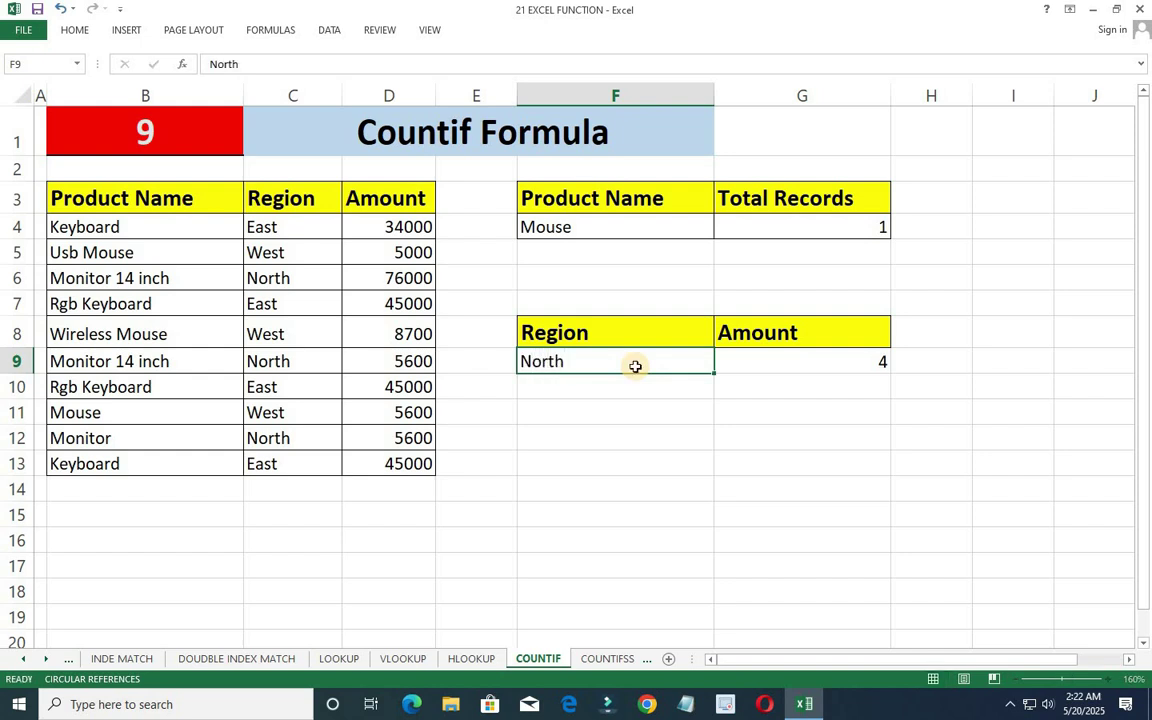
key(Return)
click(834, 362)
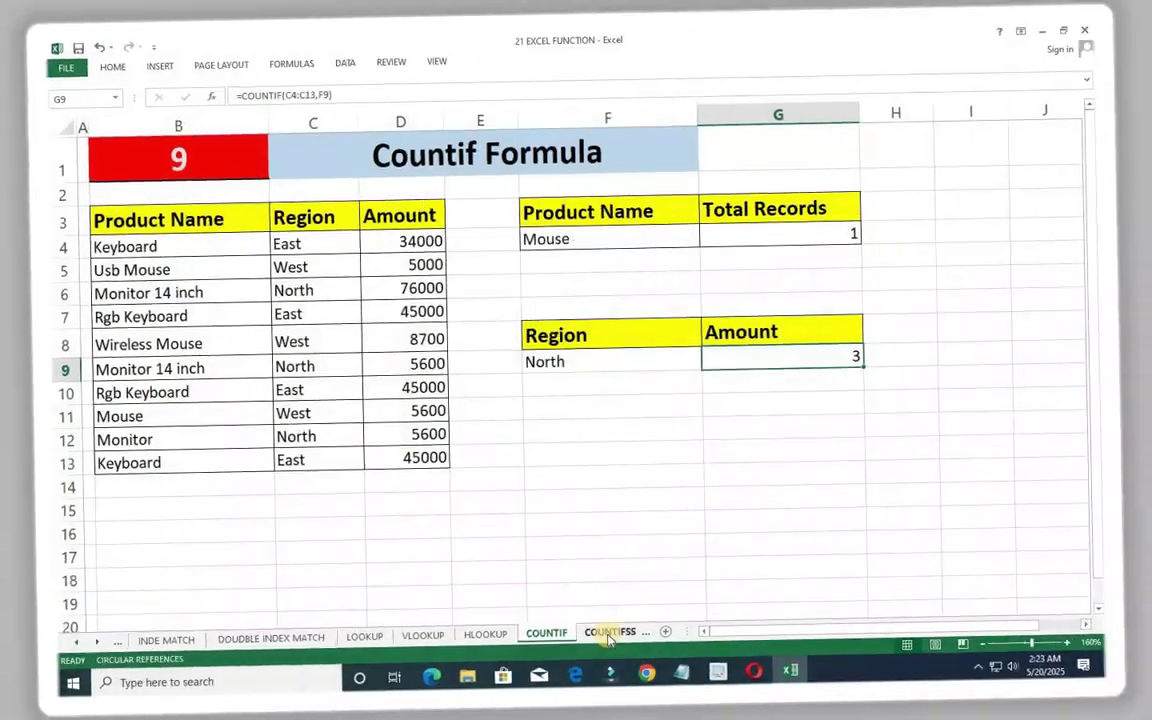
On the COUNTIFSS sheet, clear the broken male and female formulas for ADMINISTRATION in H7:I7.
click(607, 660)
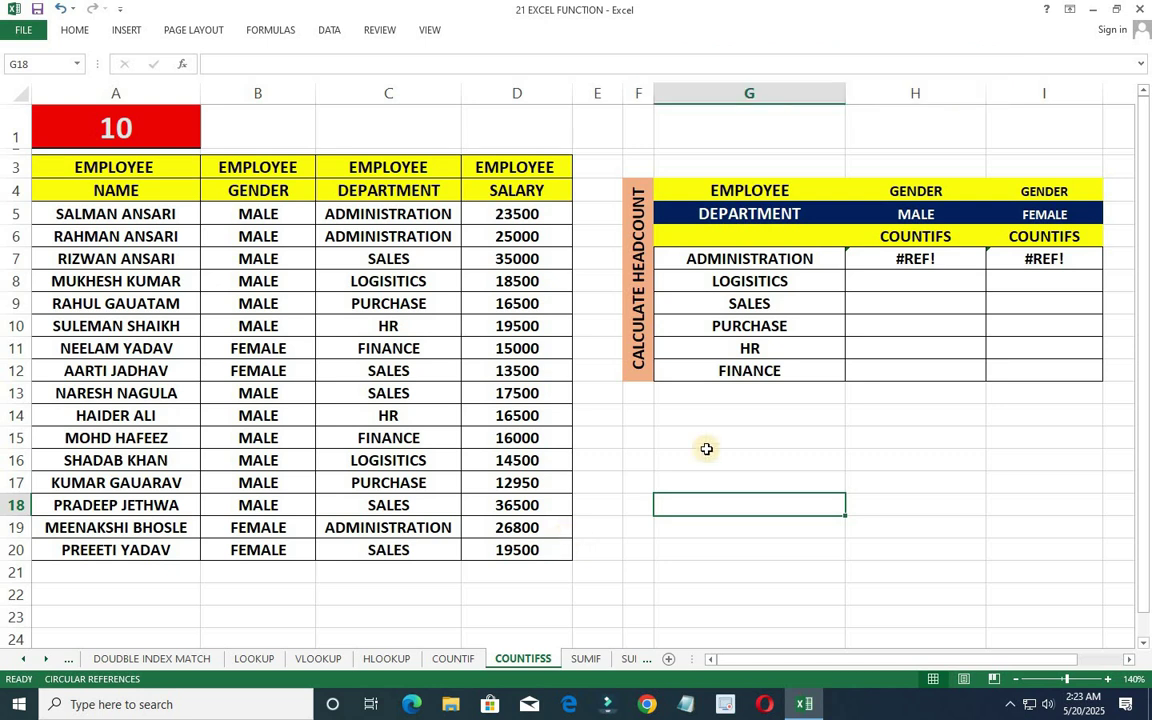
click(915, 259)
shift+click(1040, 266)
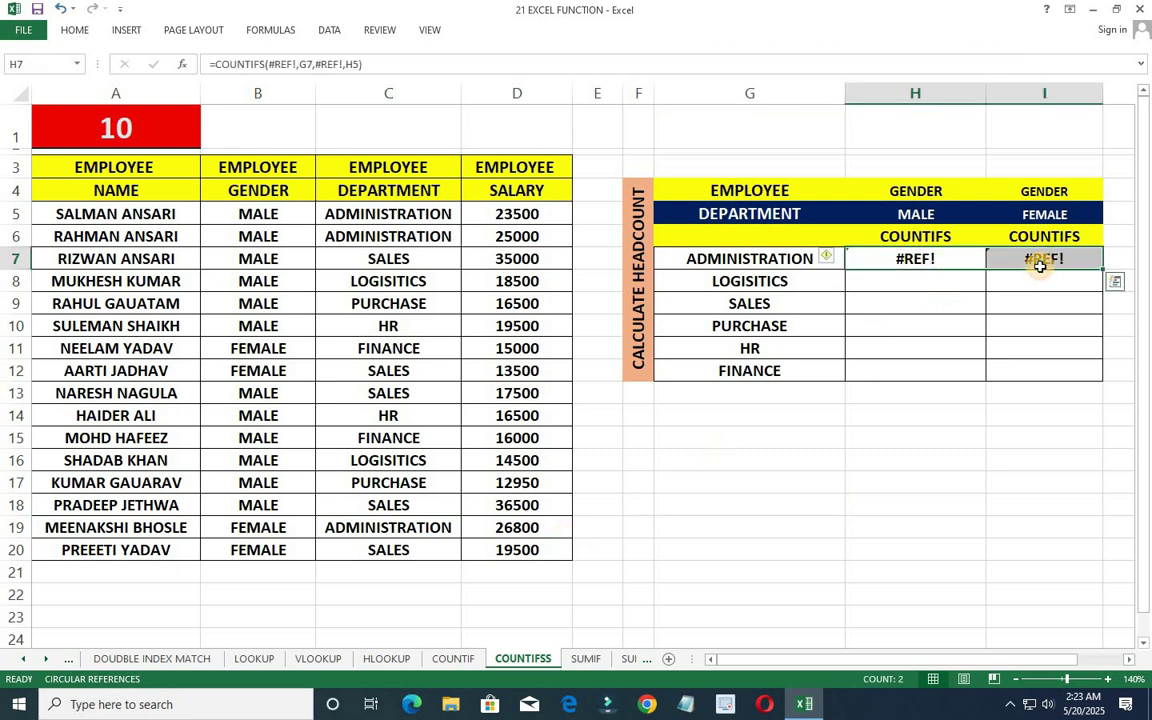
key(Delete)
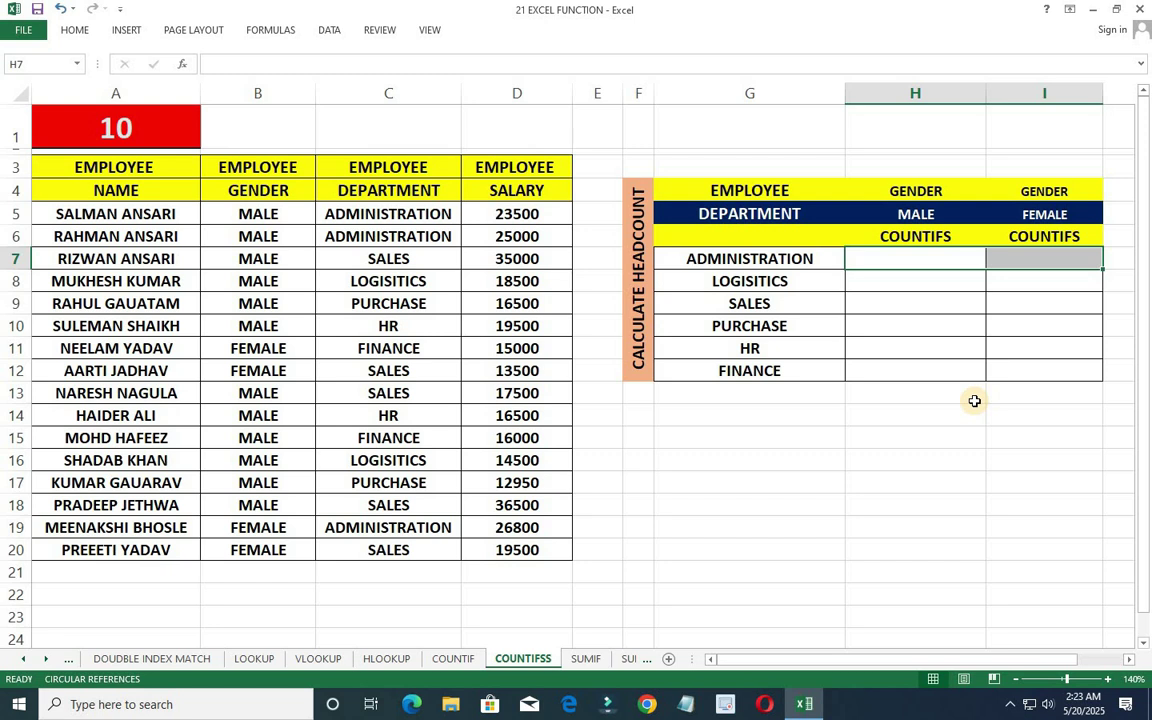
Examine the employee name, gender, department and salary columns, plus the ADMINISTRATION and MALE criteria of the headcount table.
click(140, 212)
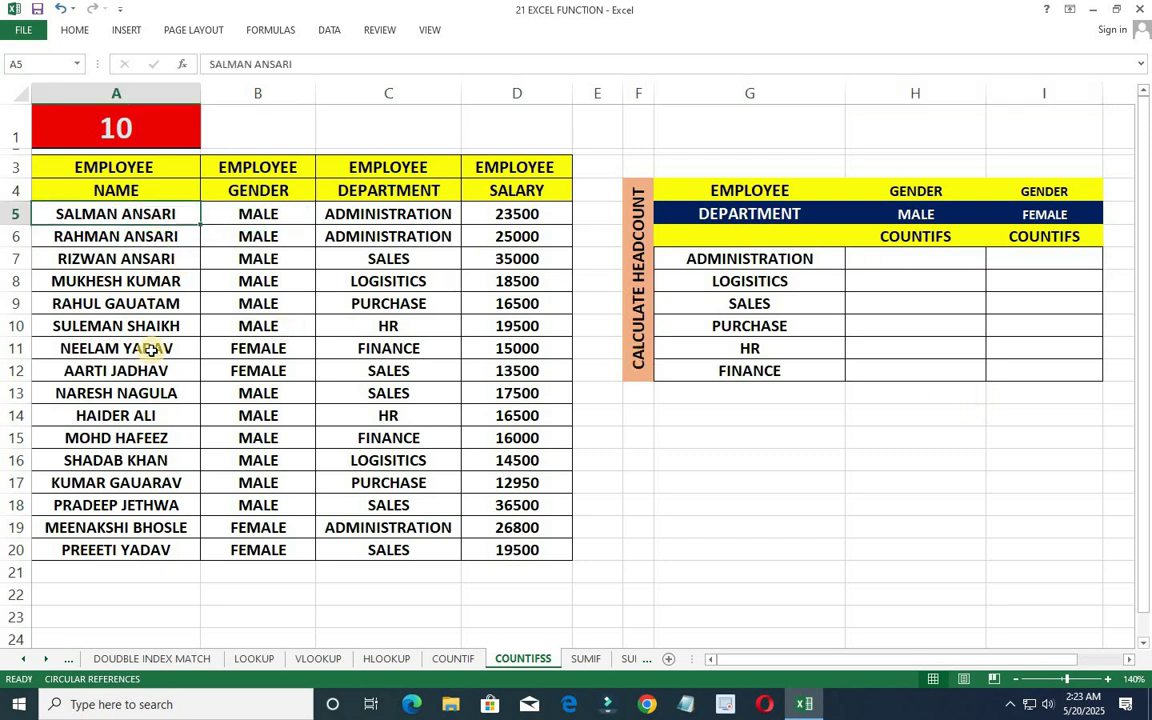
drag(150, 348, 136, 527)
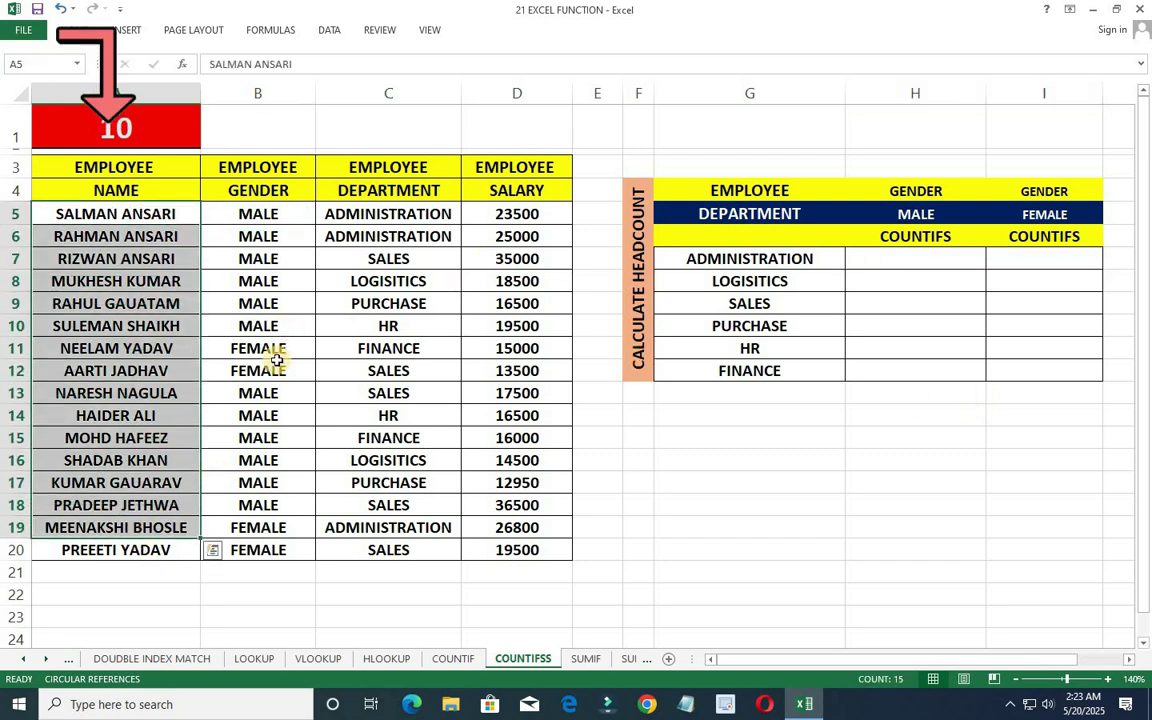
click(301, 165)
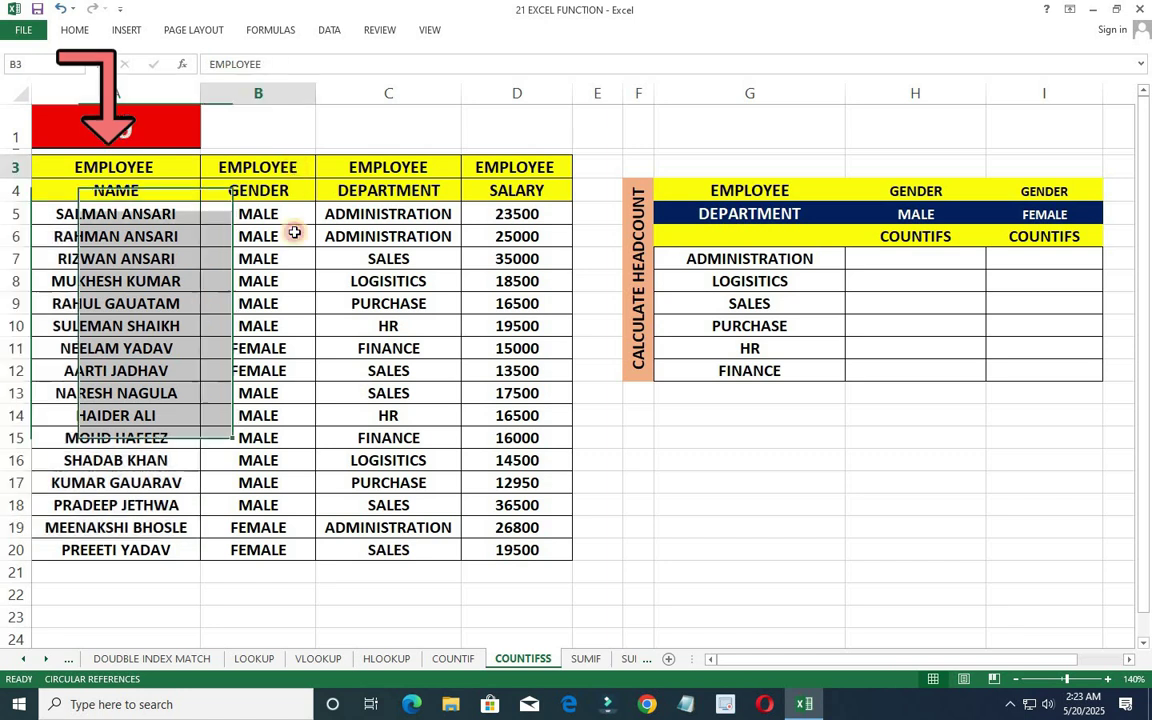
drag(295, 232, 270, 558)
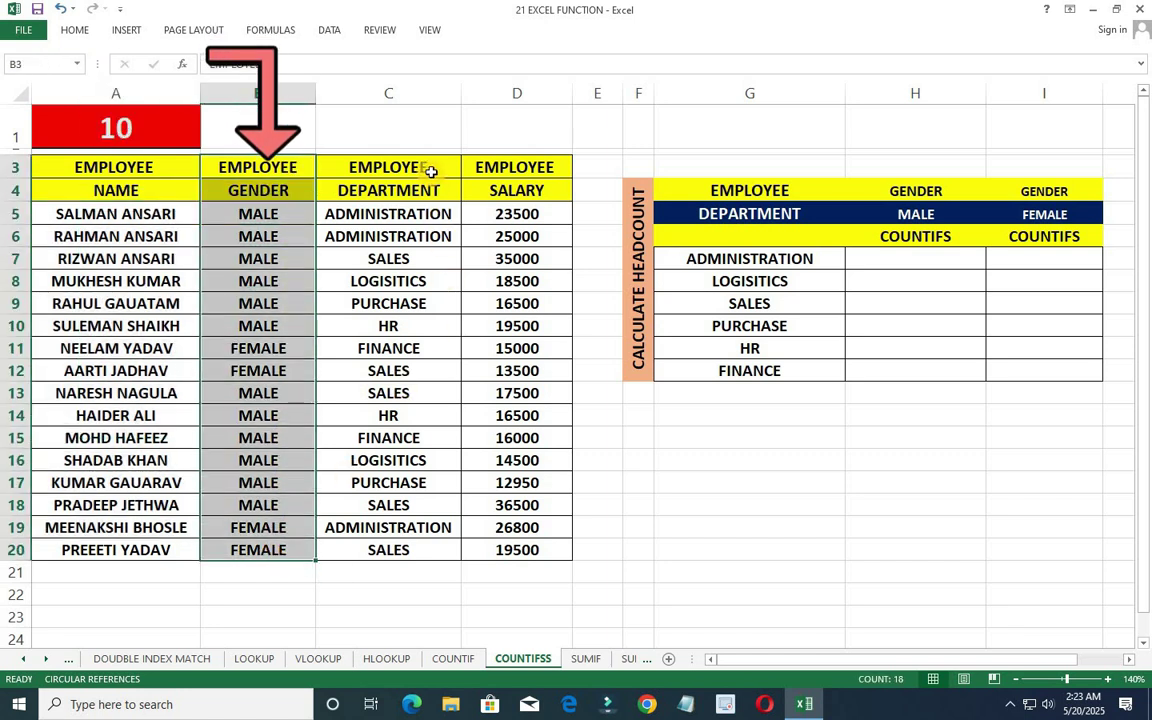
drag(431, 171, 355, 548)
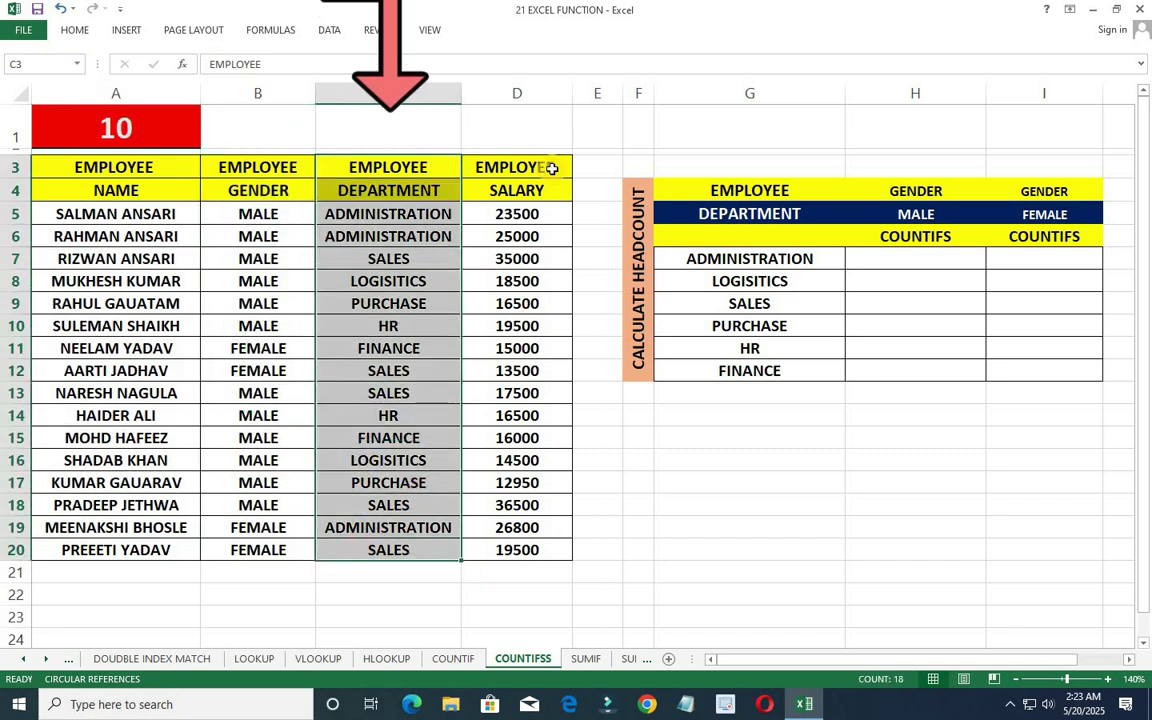
drag(551, 168, 510, 532)
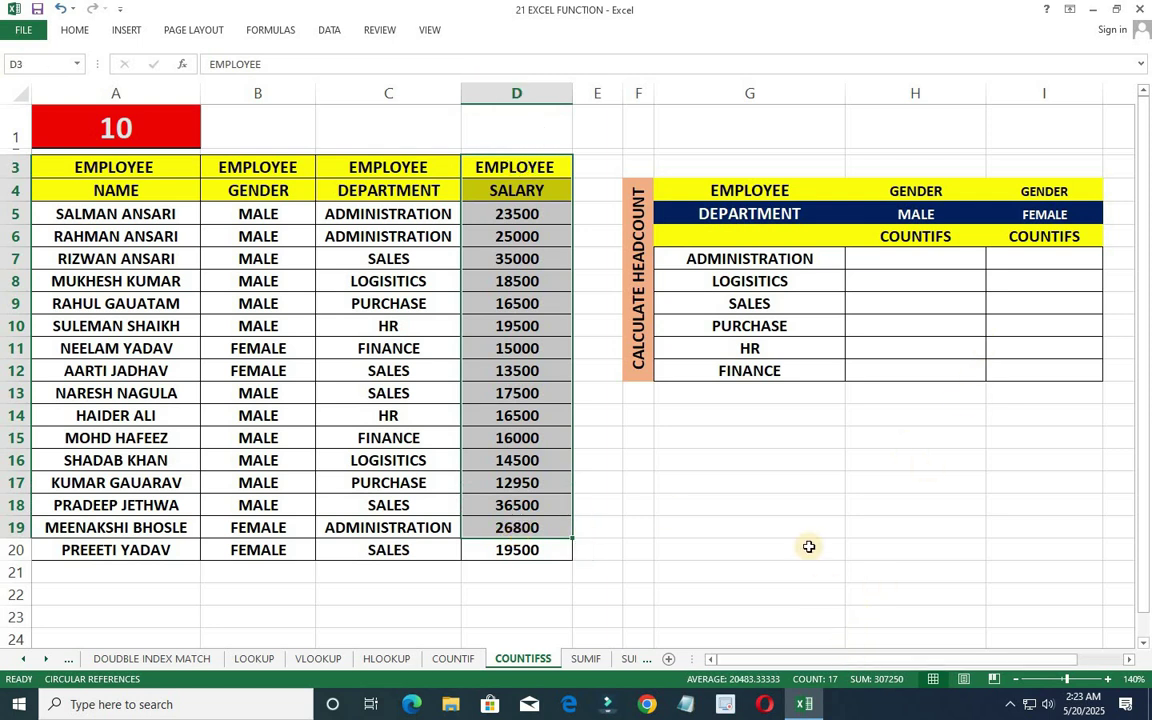
click(818, 260)
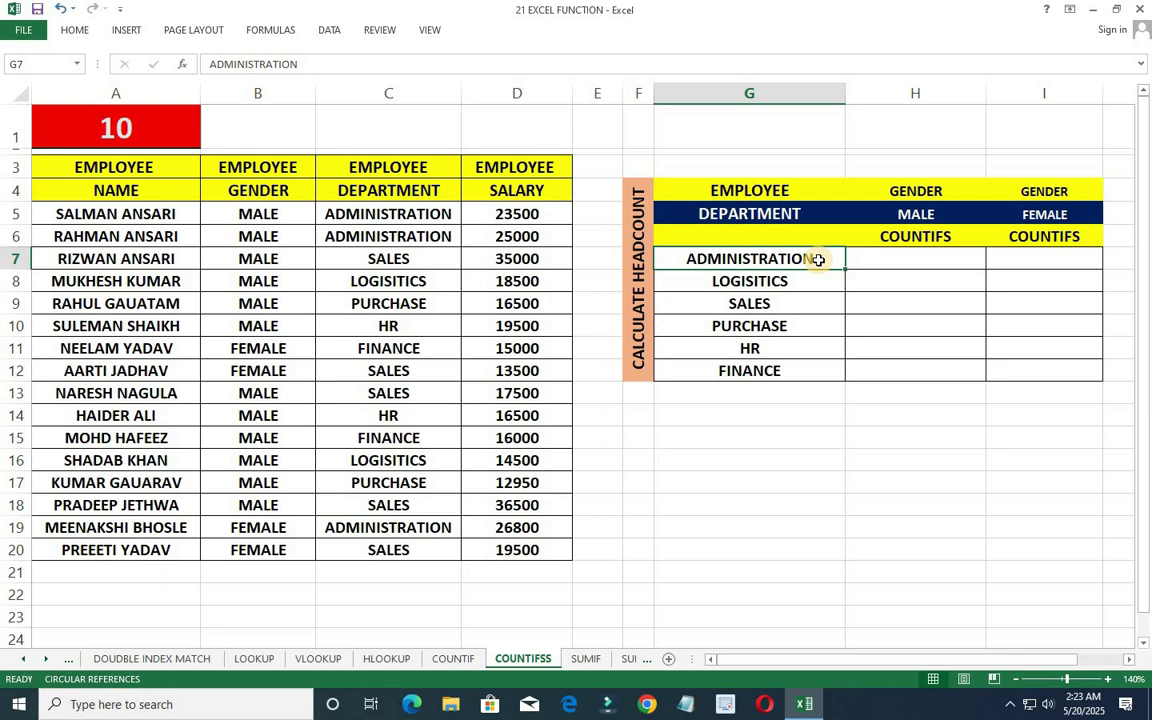
click(898, 218)
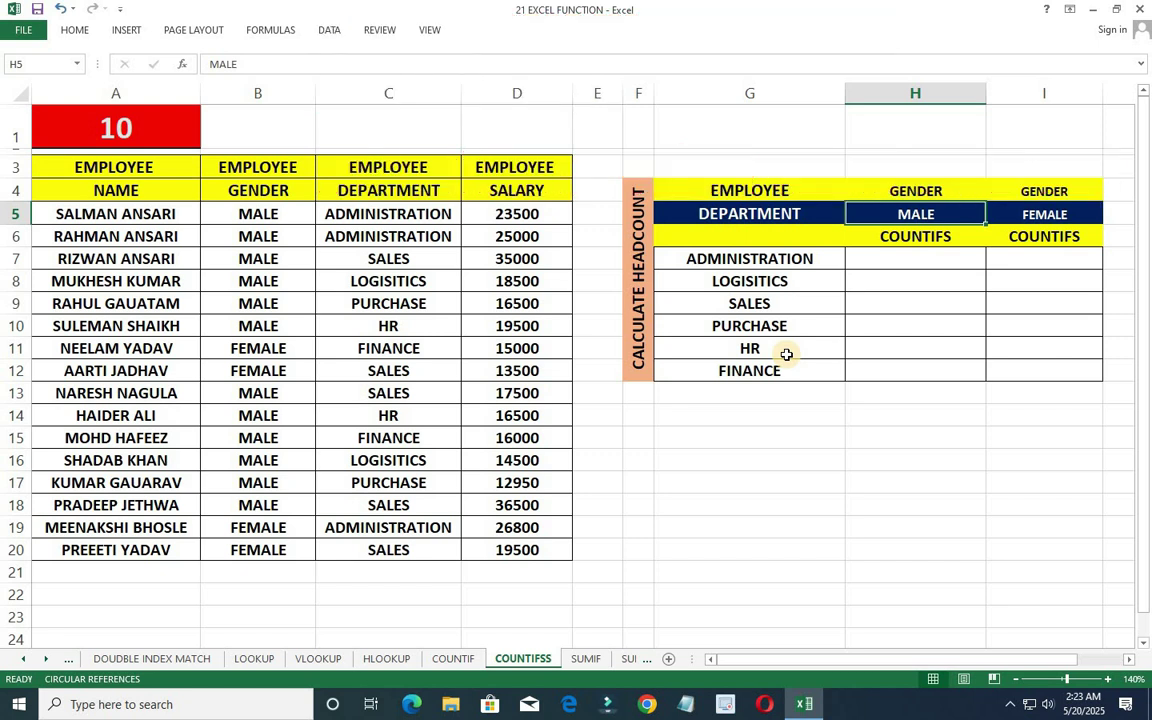
Start a COUNTIFS formula in H7 with the department range C5:C20 and the ADMINISTRATION cell G7 as first criterion.
click(900, 260)
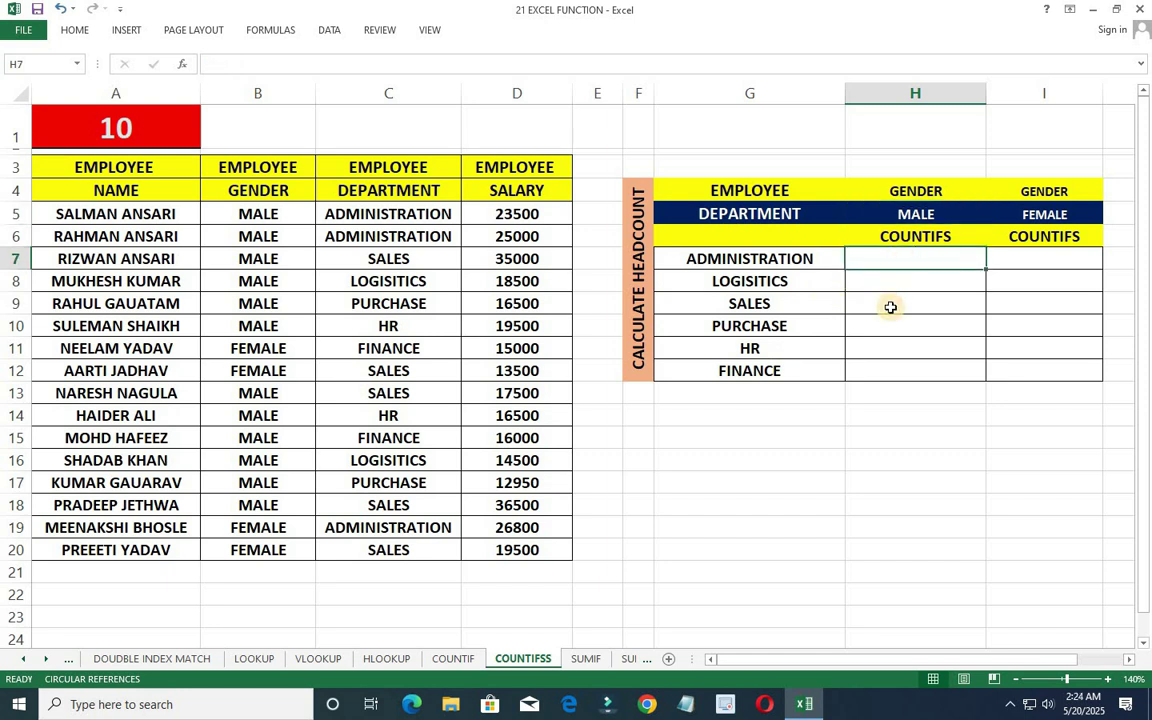
text(=count)
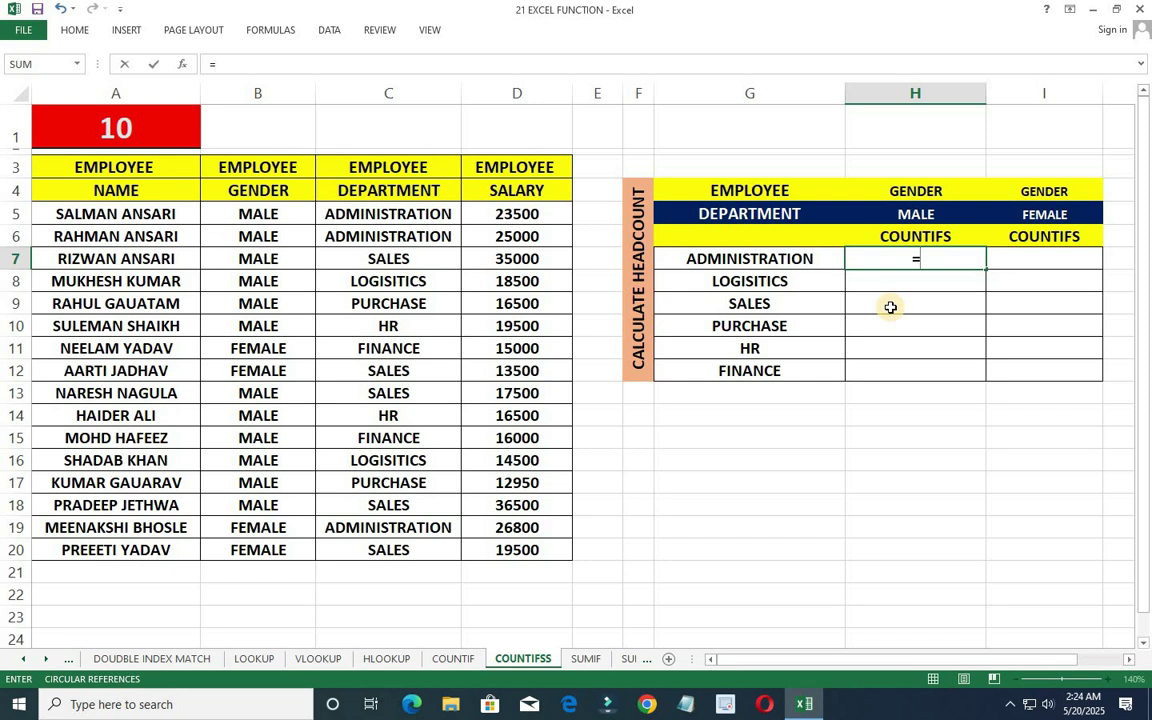
key(Down)
key(Down)
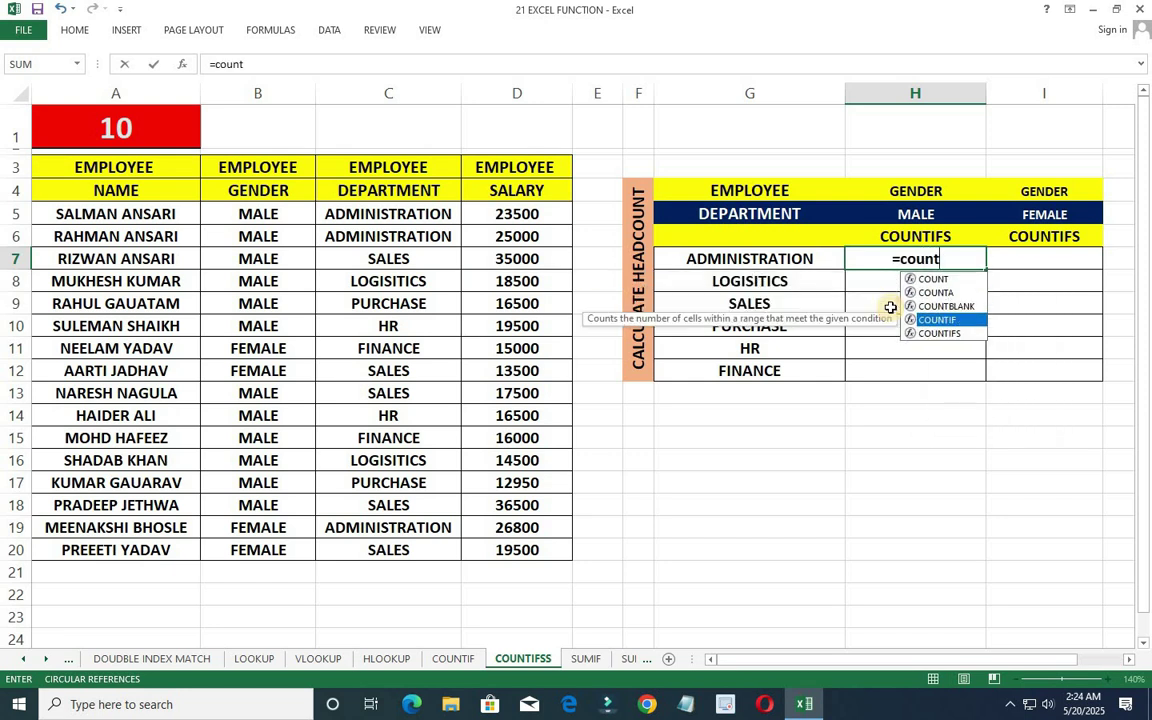
key(Down)
key(Tab)
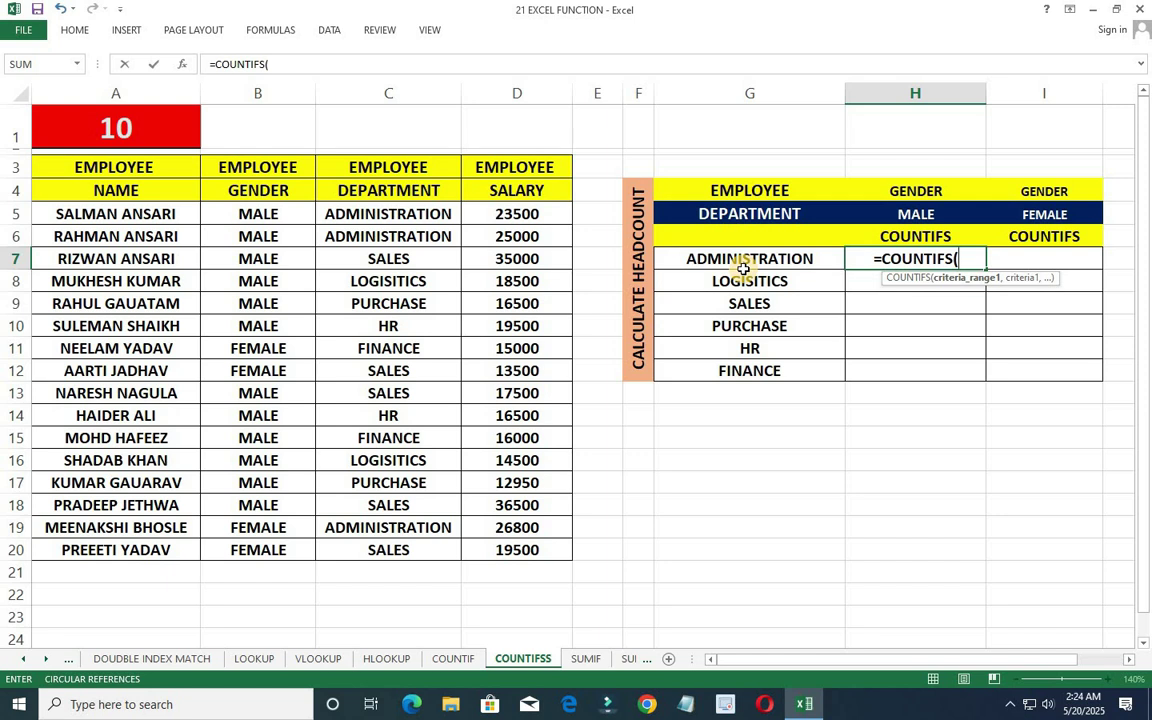
drag(450, 215, 432, 543)
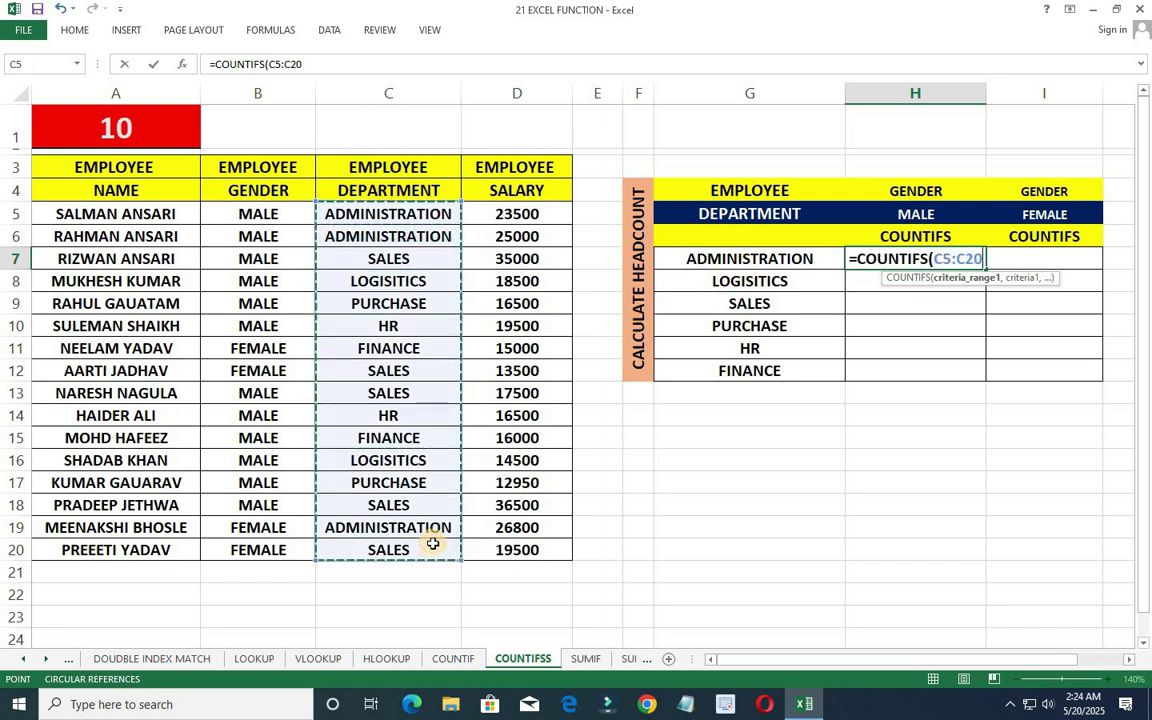
text(,)
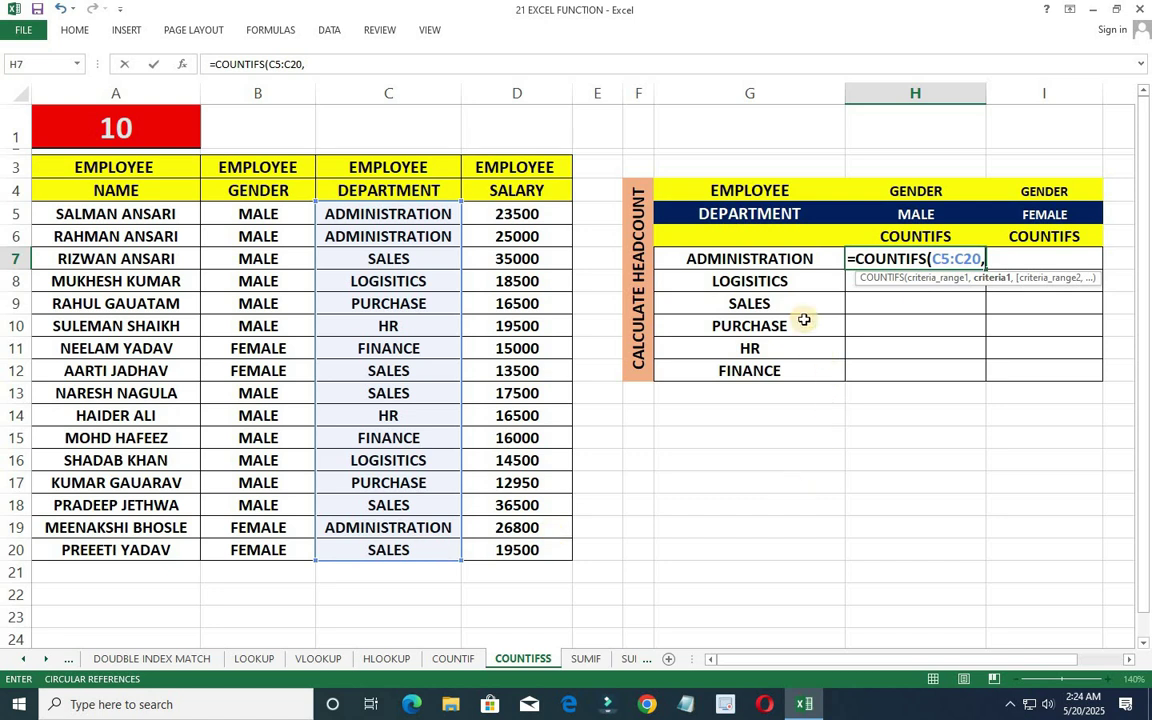
click(738, 258)
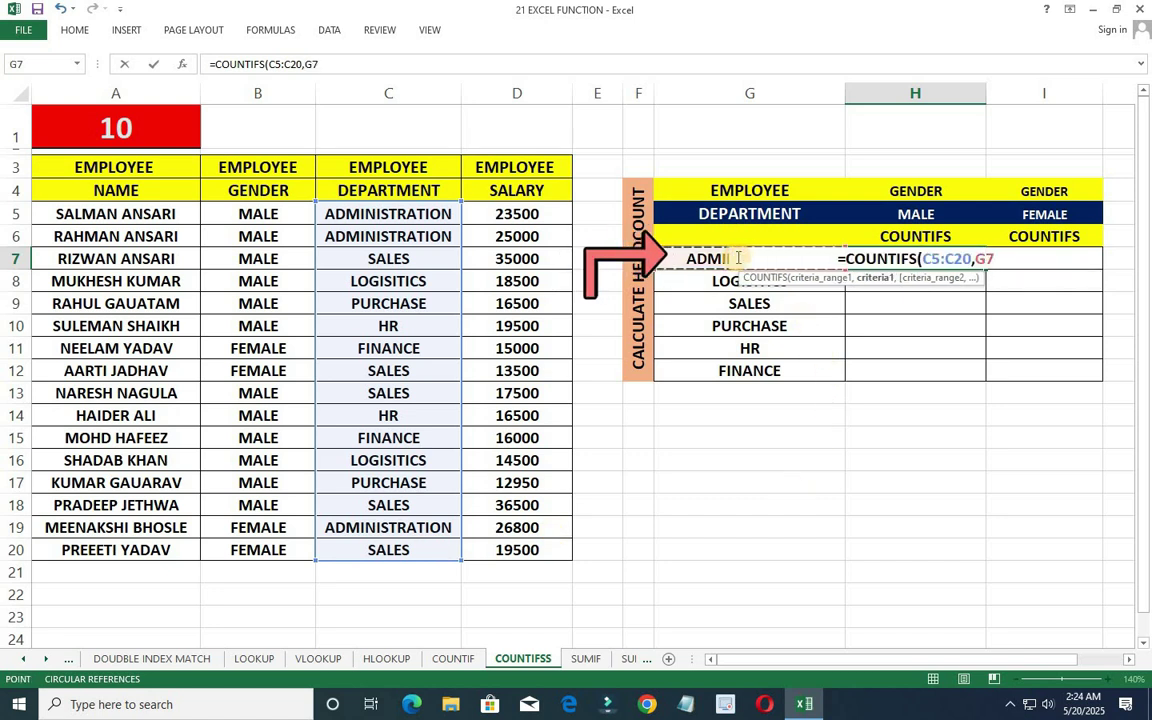
text(,)
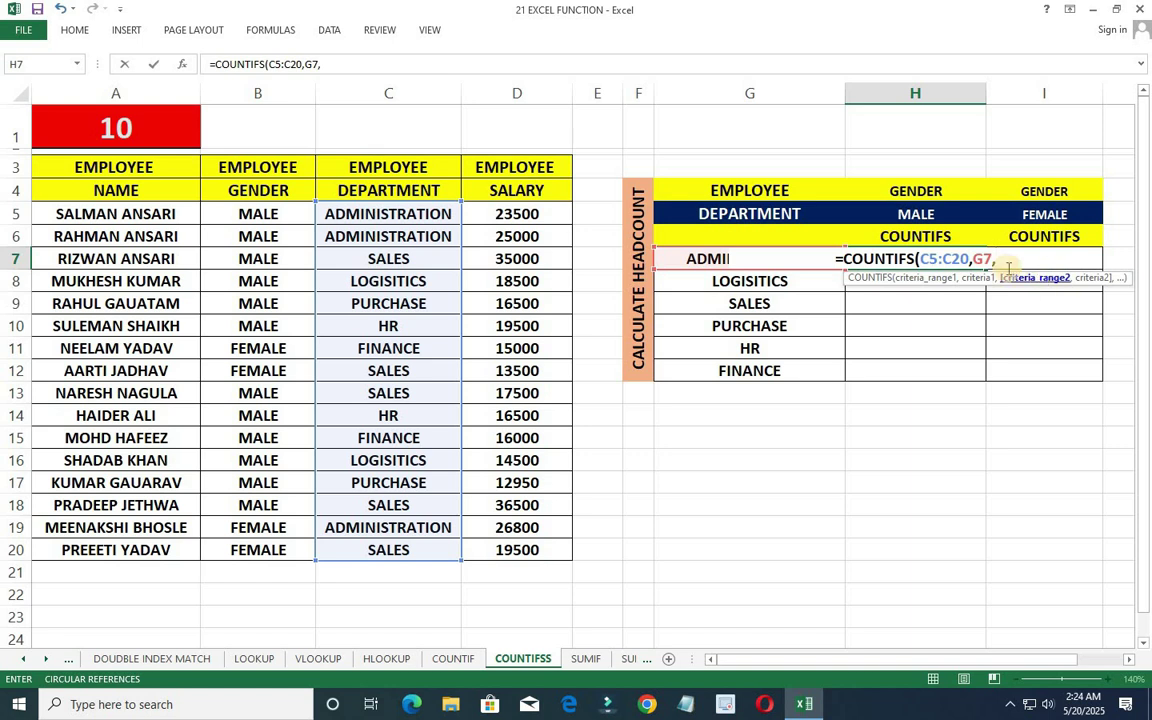
Complete the H7 formula with the gender range B5:B20 and the MALE cell H5 as second criterion.
click(265, 214)
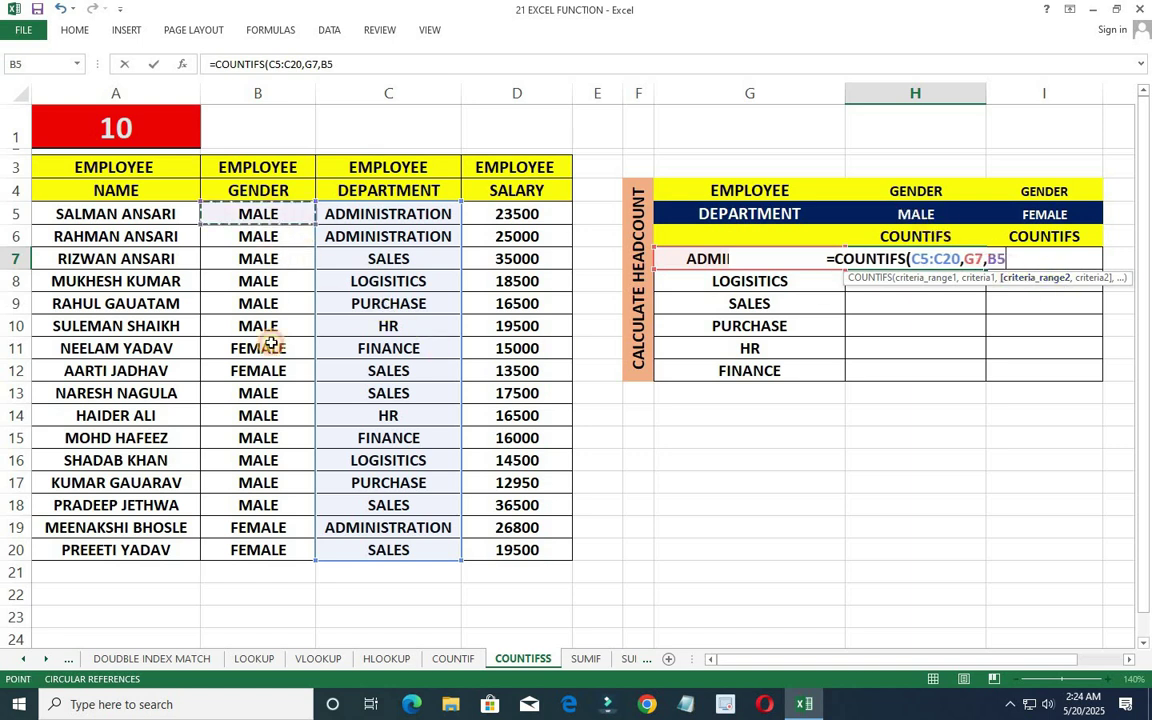
drag(271, 343, 269, 549)
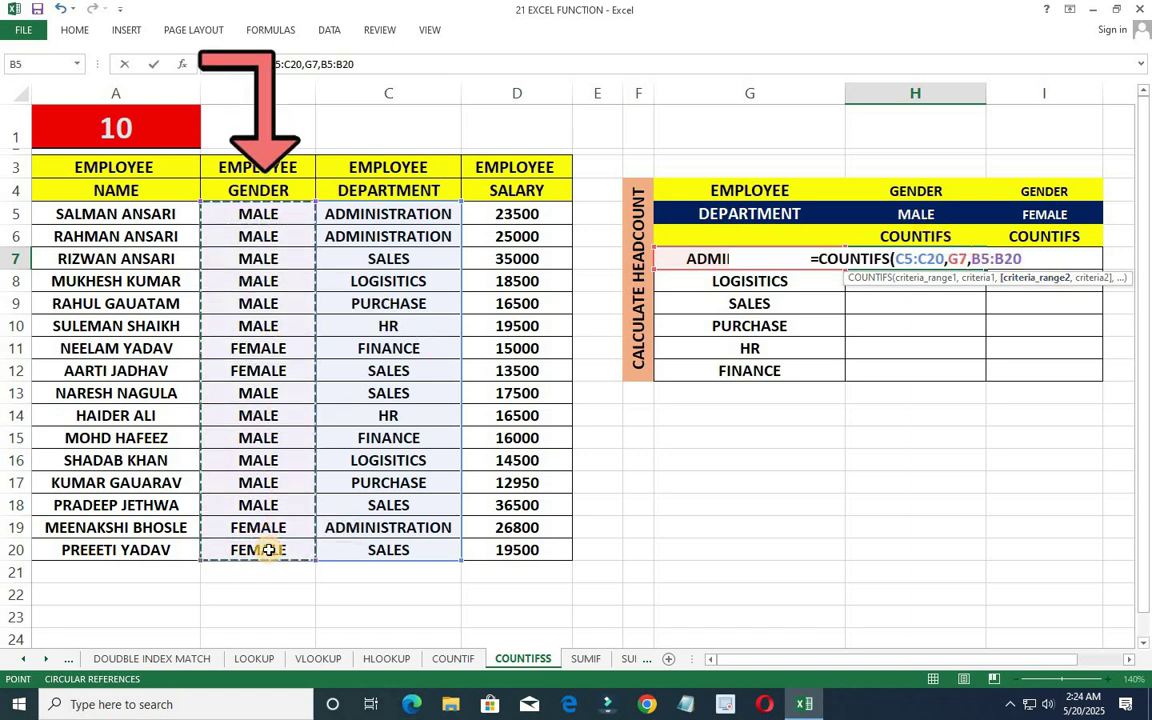
text(,)
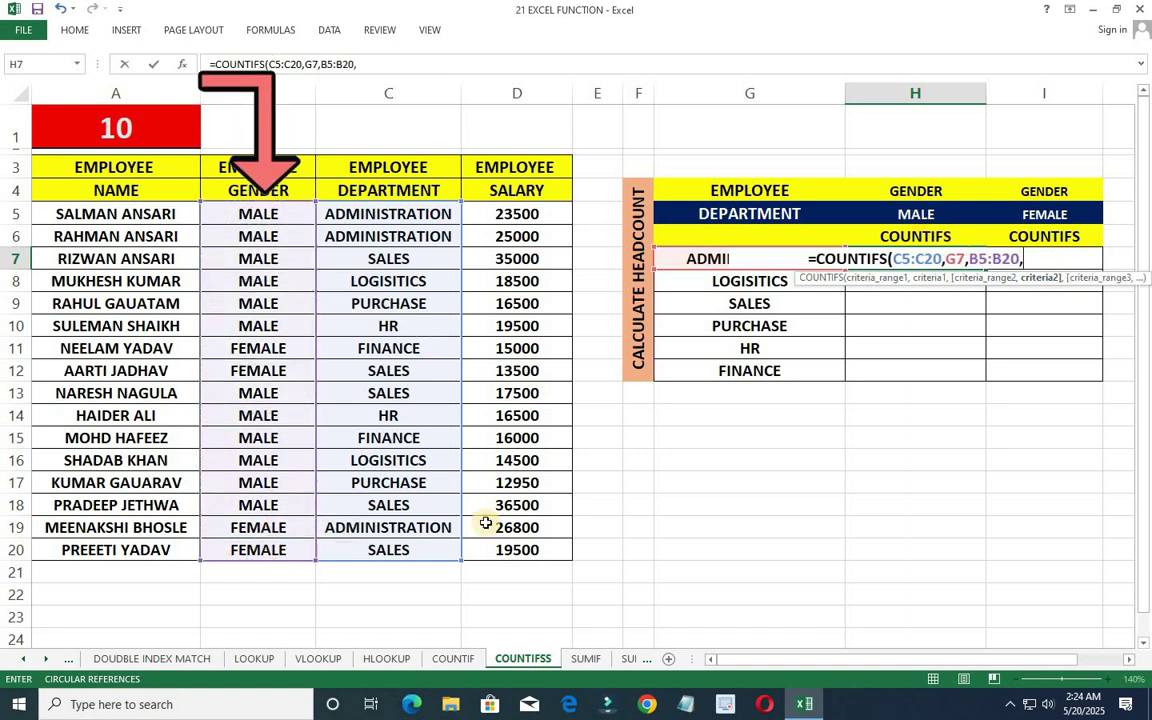
click(919, 214)
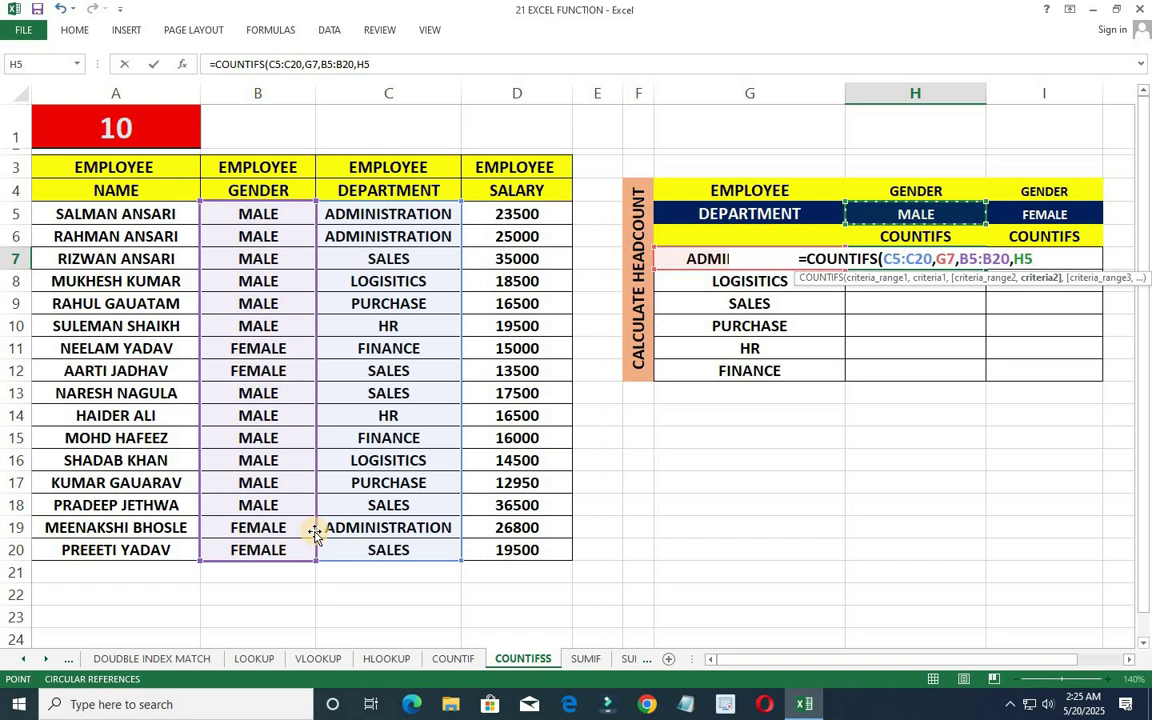
key(Return)
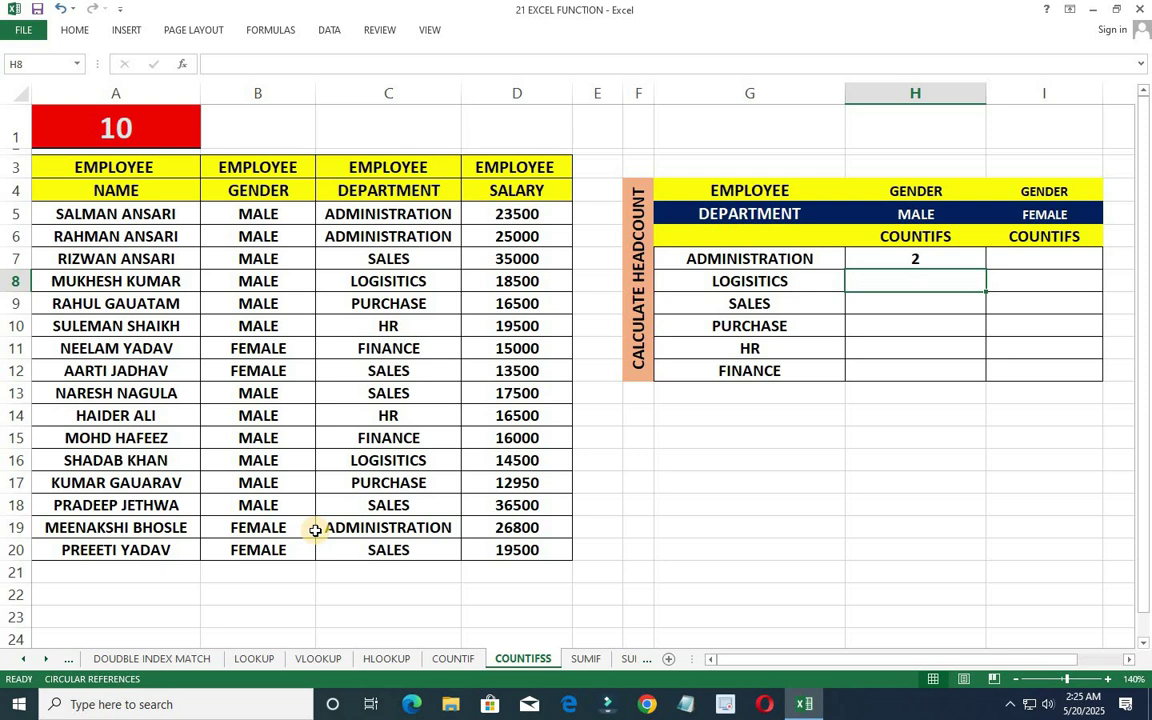
Start a COUNTIFS formula in I7 with the department range C5:C20 and the ADMINISTRATION cell G7 as first criterion.
key(Up)
key(Right)
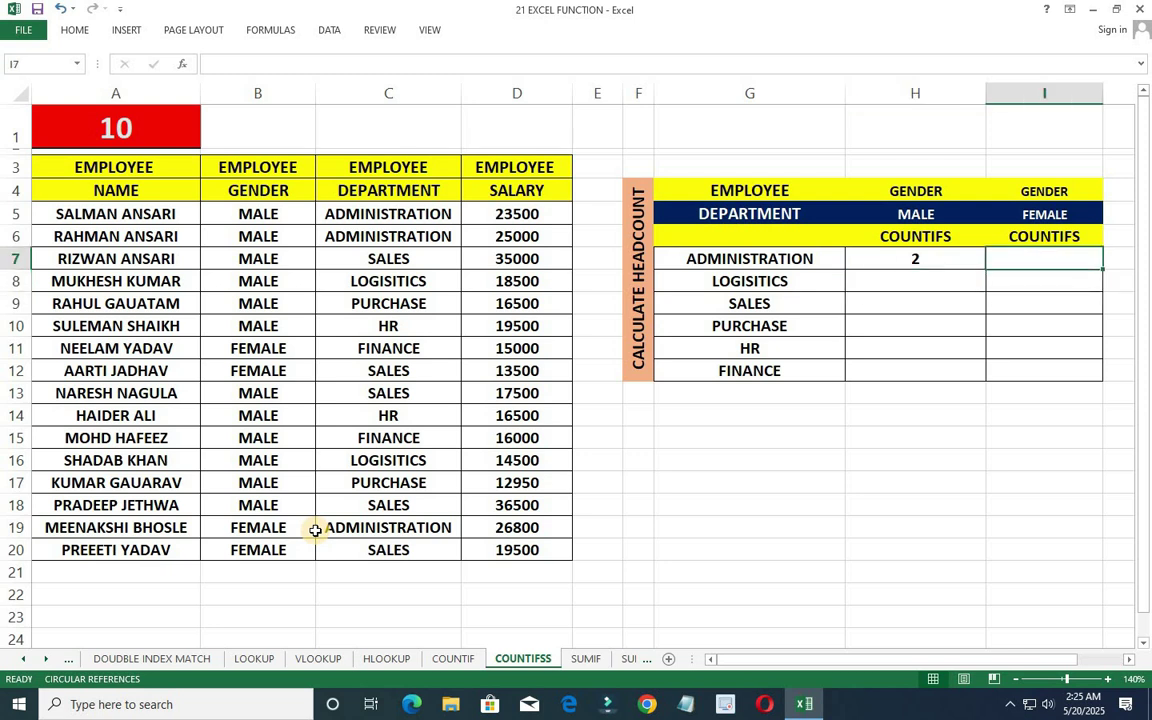
text(=)
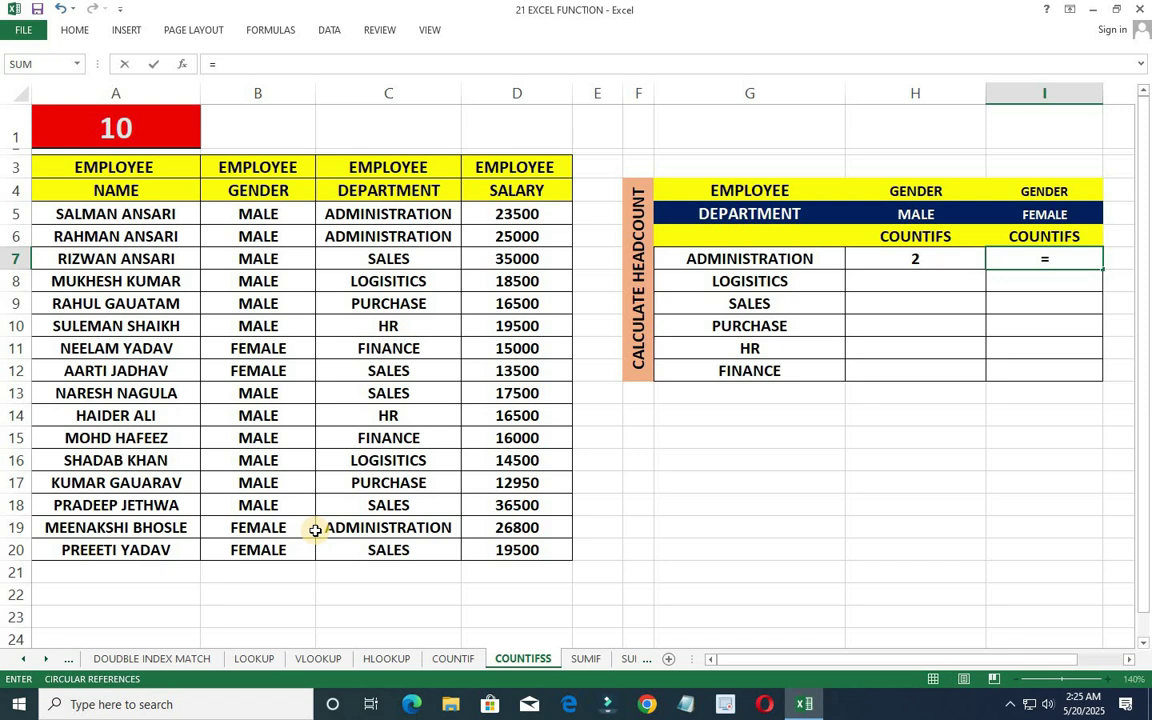
text(count)
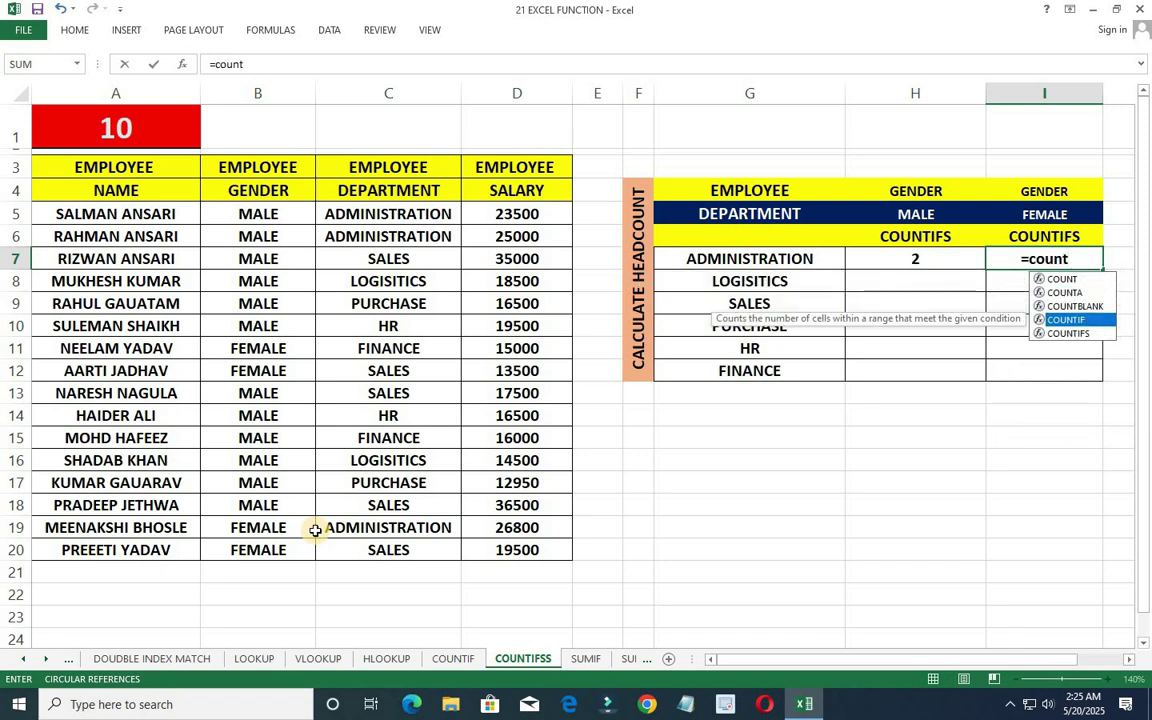
key(Down)
key(Tab)
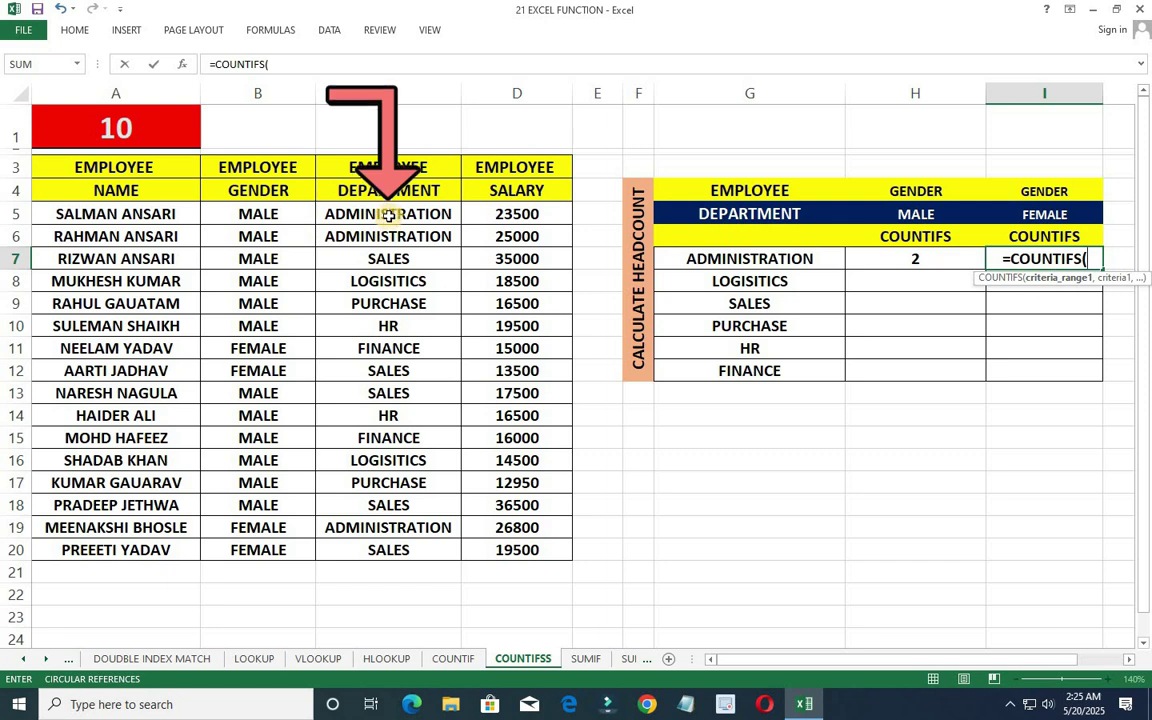
drag(389, 216, 360, 543)
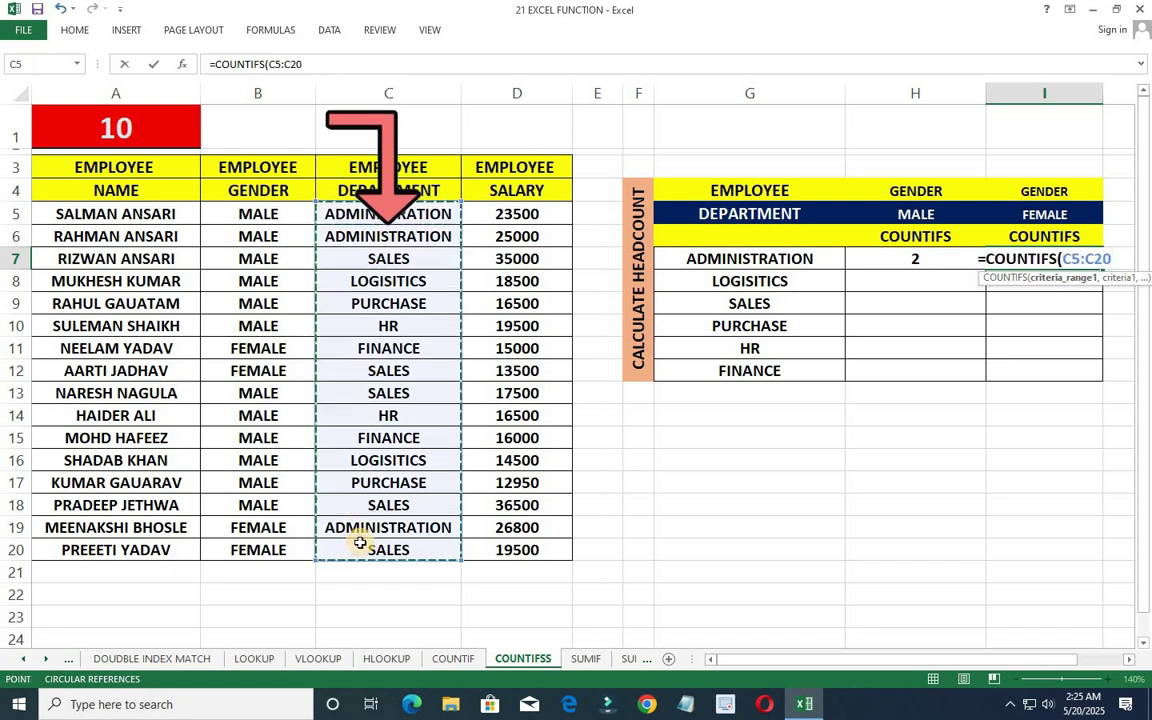
text(,)
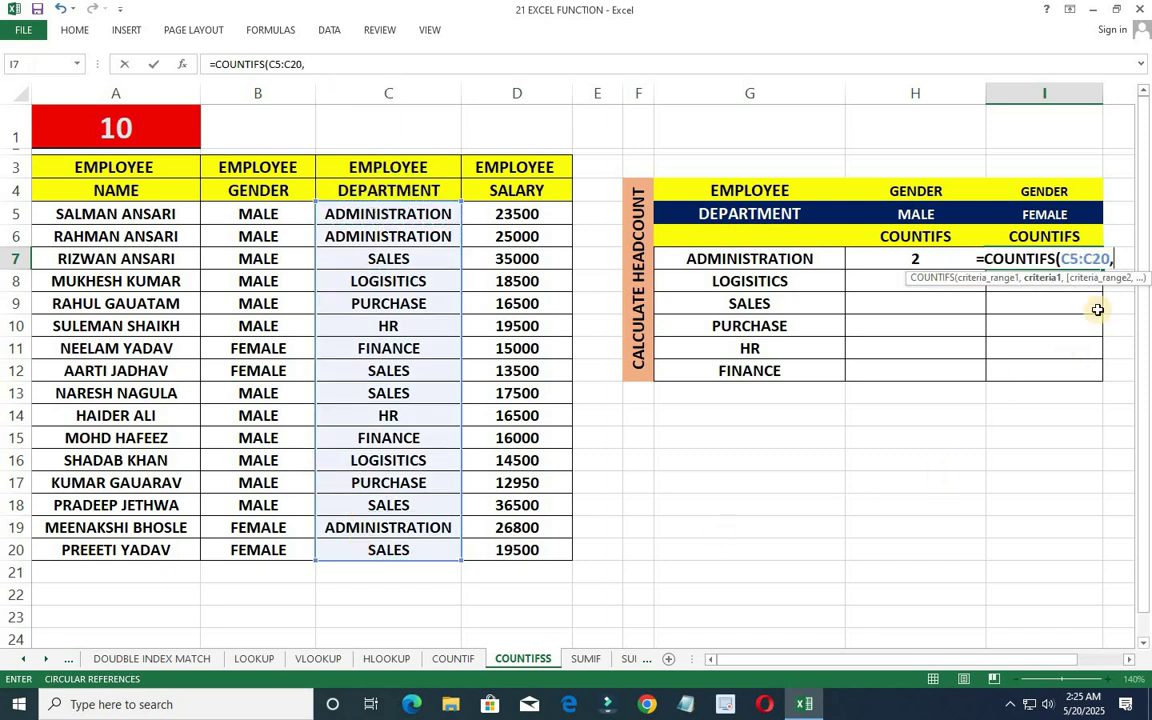
click(744, 258)
text(,)
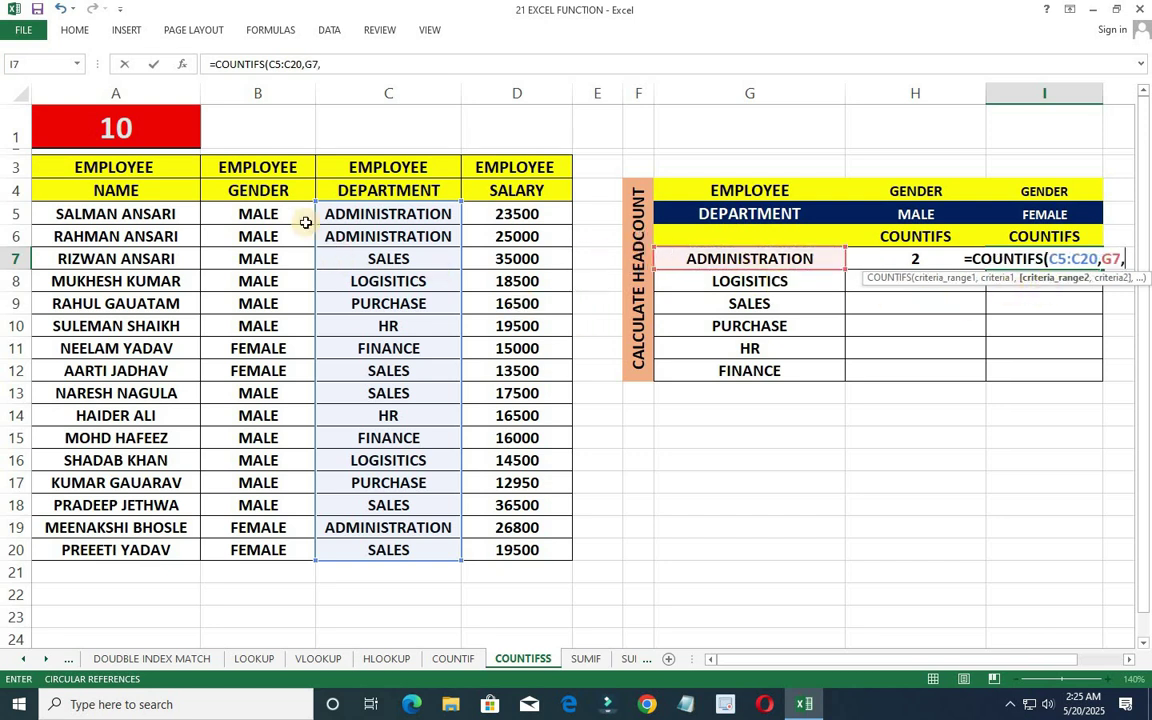
Complete the I7 formula with the gender range B5:B20 and the FEMALE cell I5, and check the matching employee record in row 19.
drag(305, 222, 296, 543)
text(,)
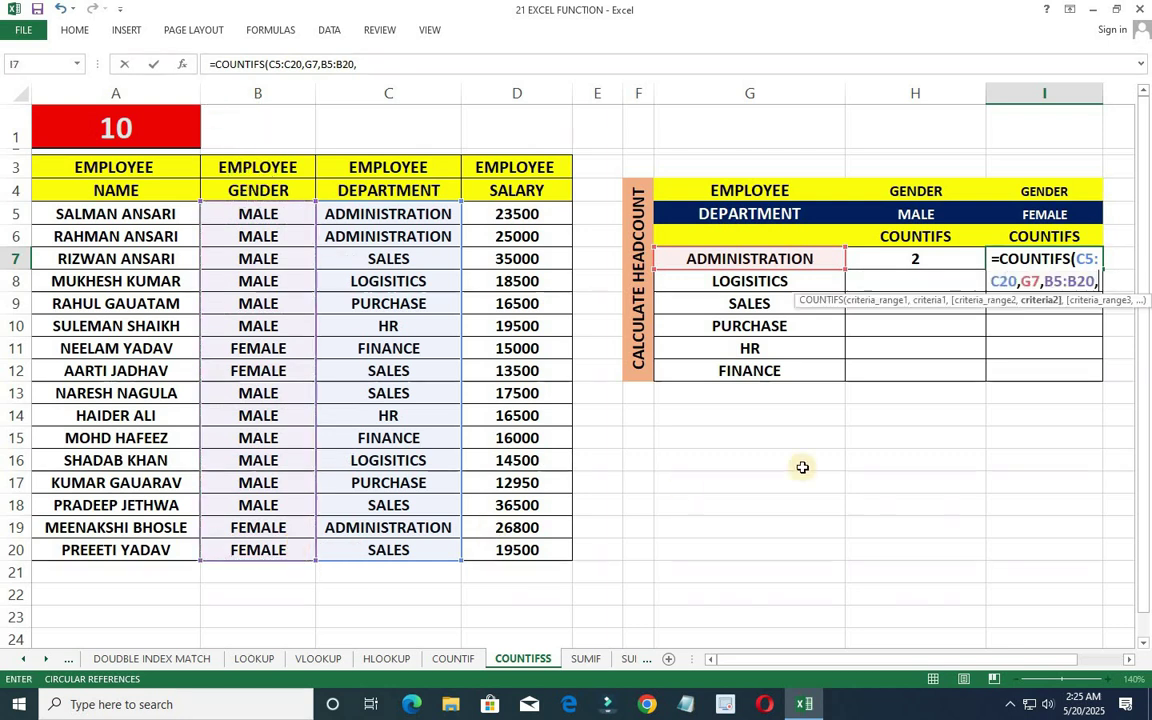
click(1067, 218)
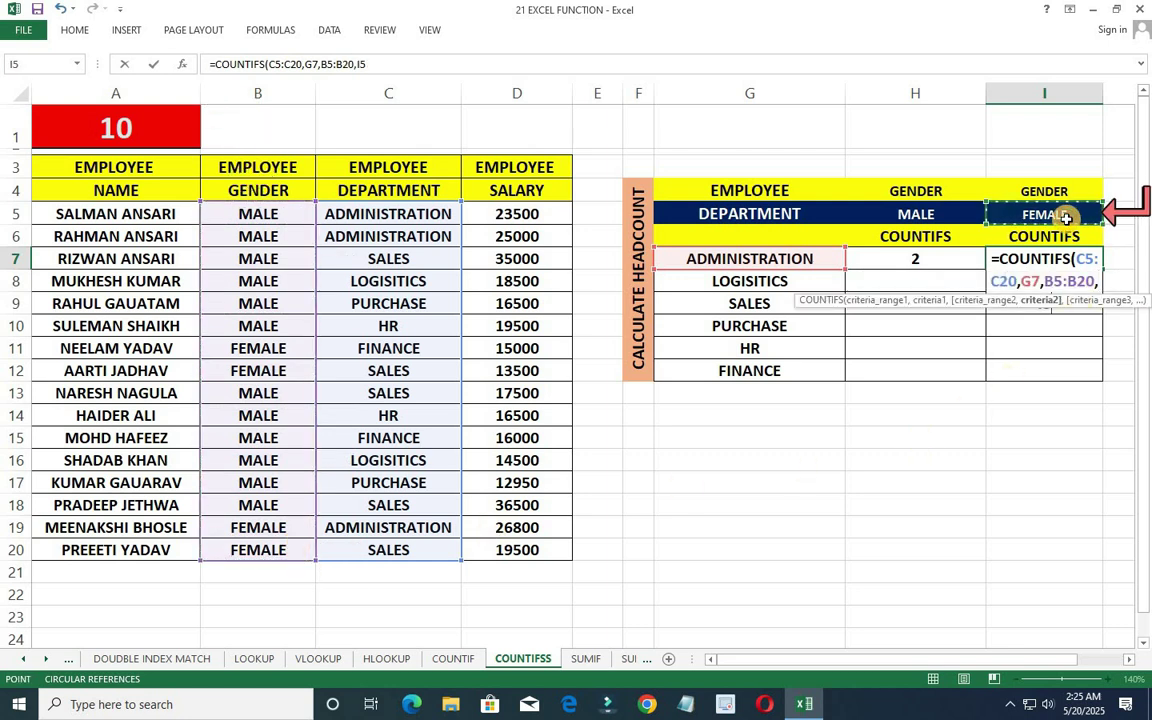
key(Return)
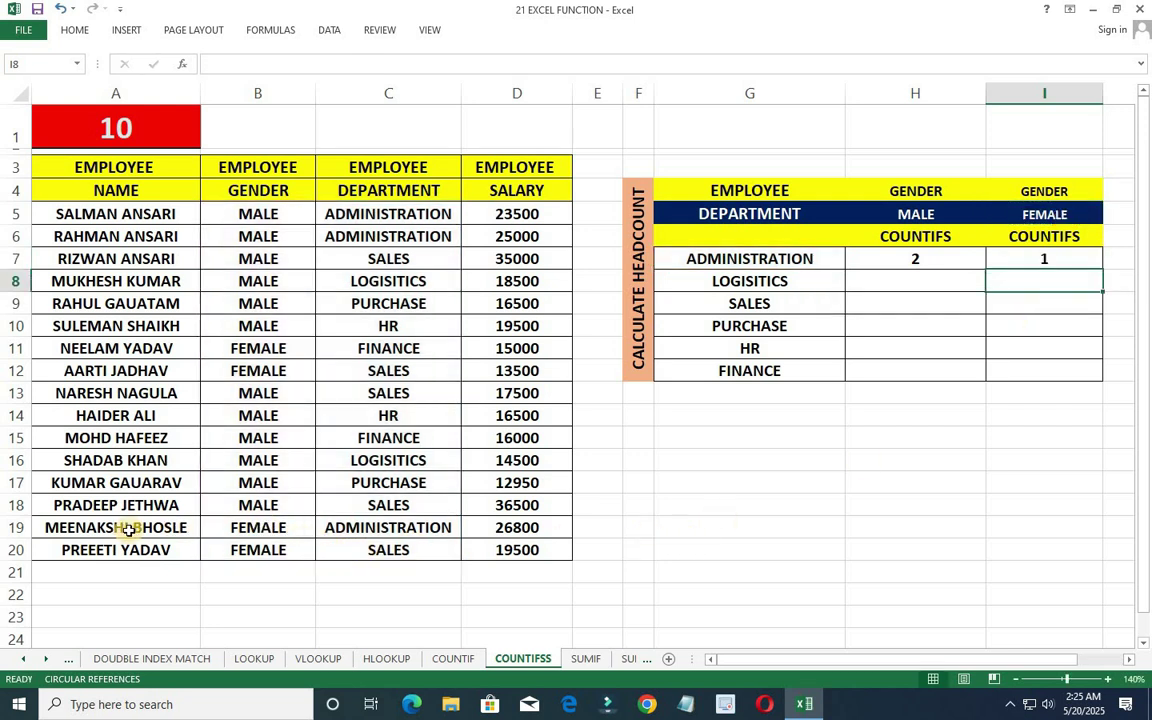
drag(126, 527, 528, 527)
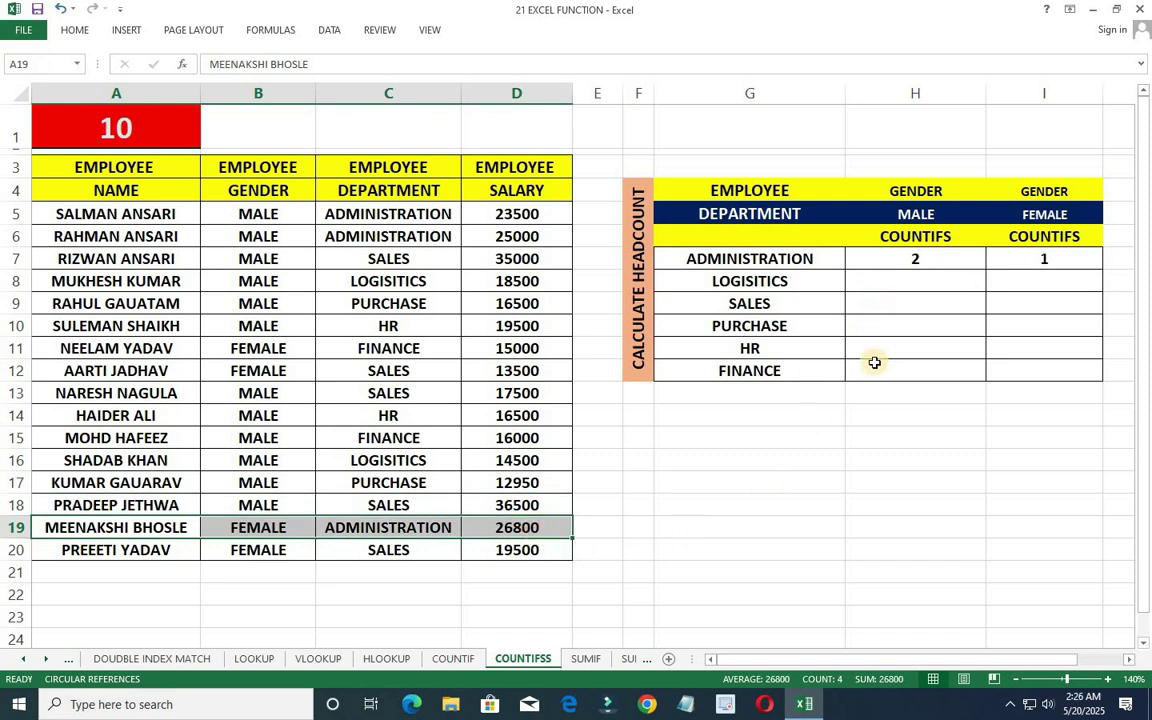
Start a COUNTIFS formula in H8 with the department range locked as $C$5:$C$20.
click(905, 285)
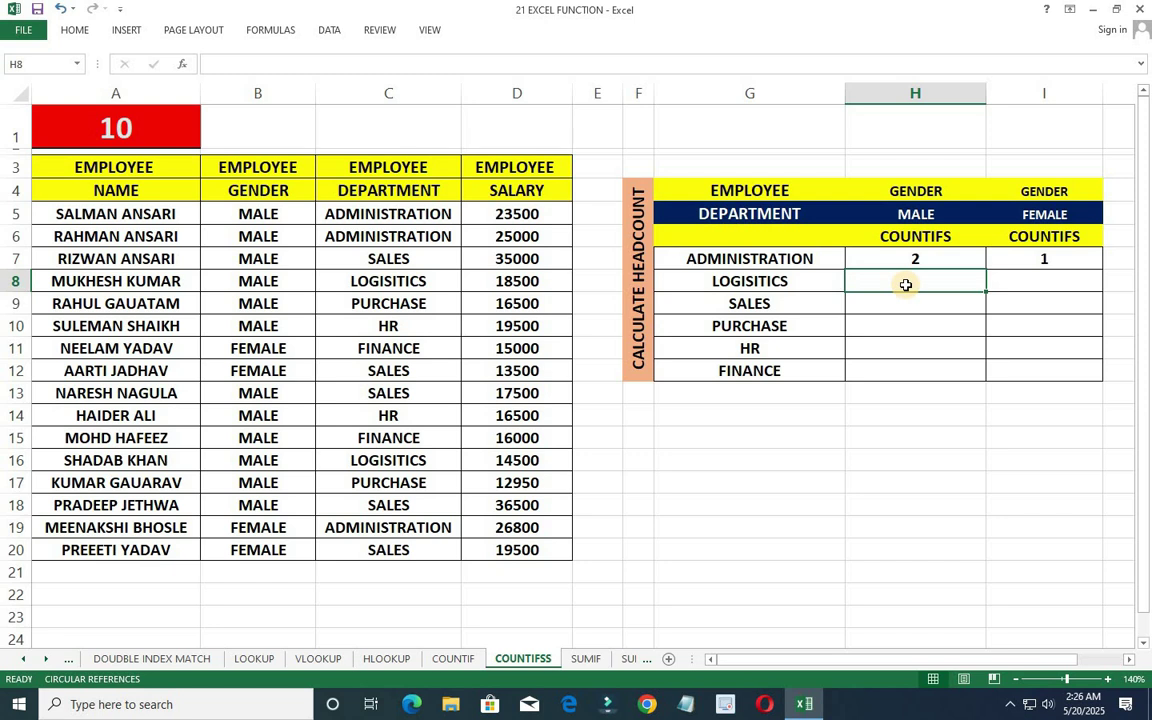
text(=)
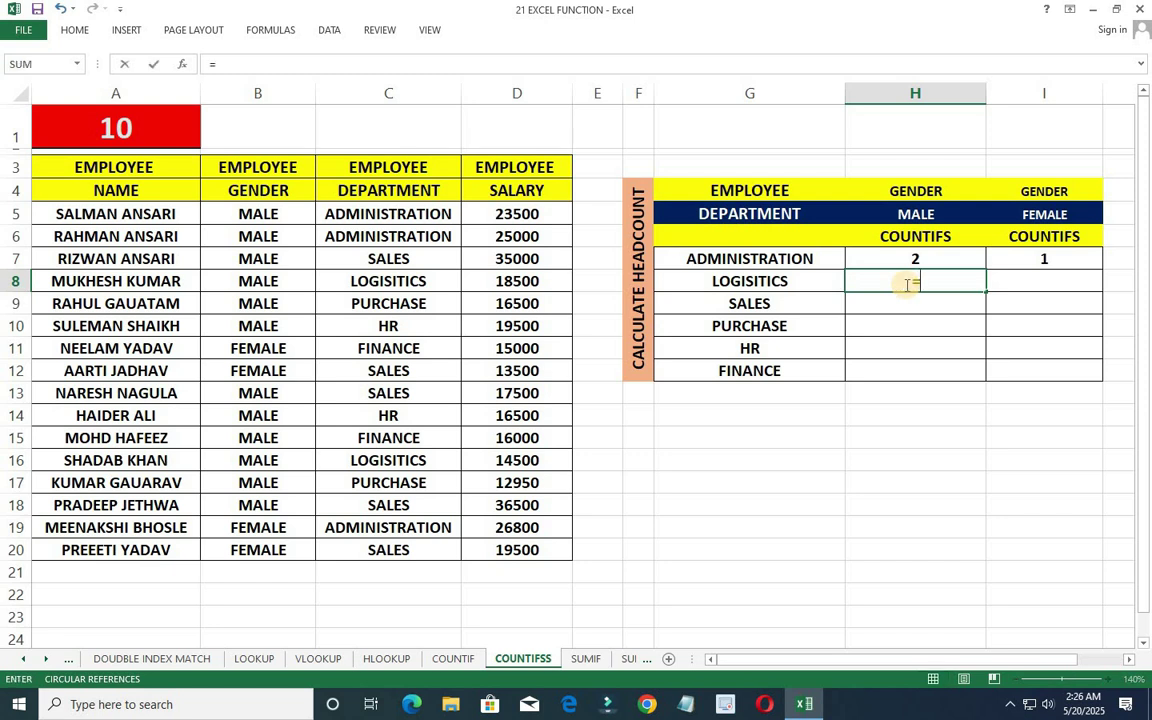
text(count)
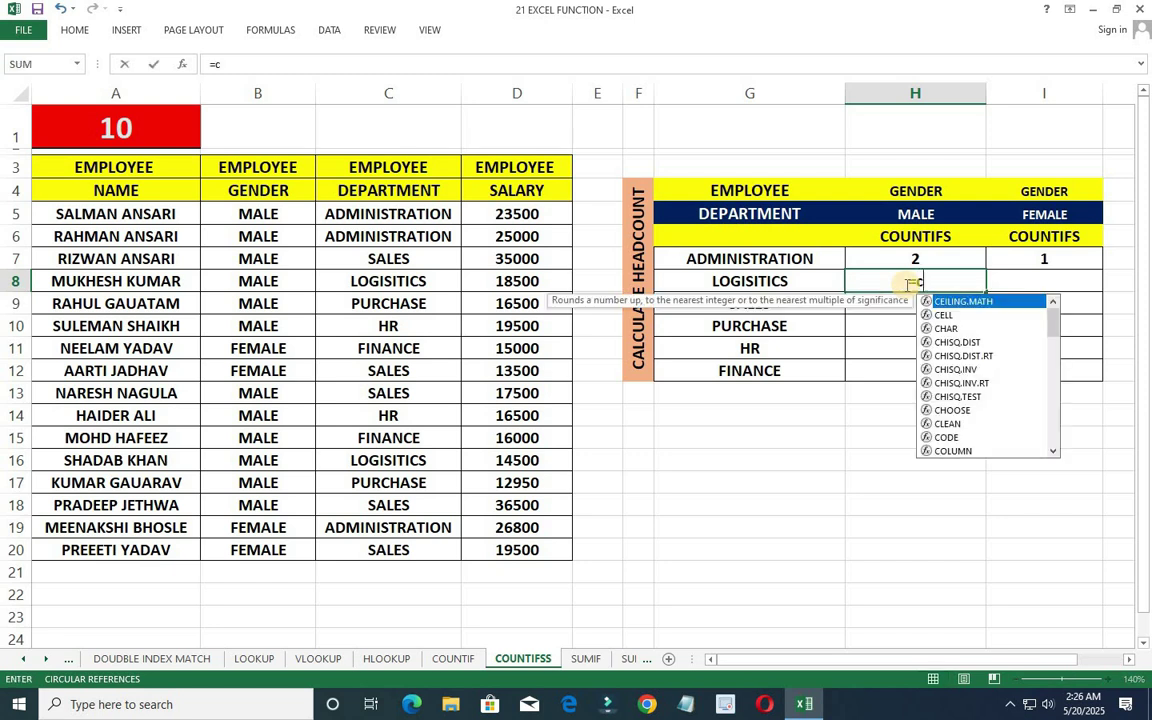
key(Down)
key(Down)
key(Down)
key(Down)
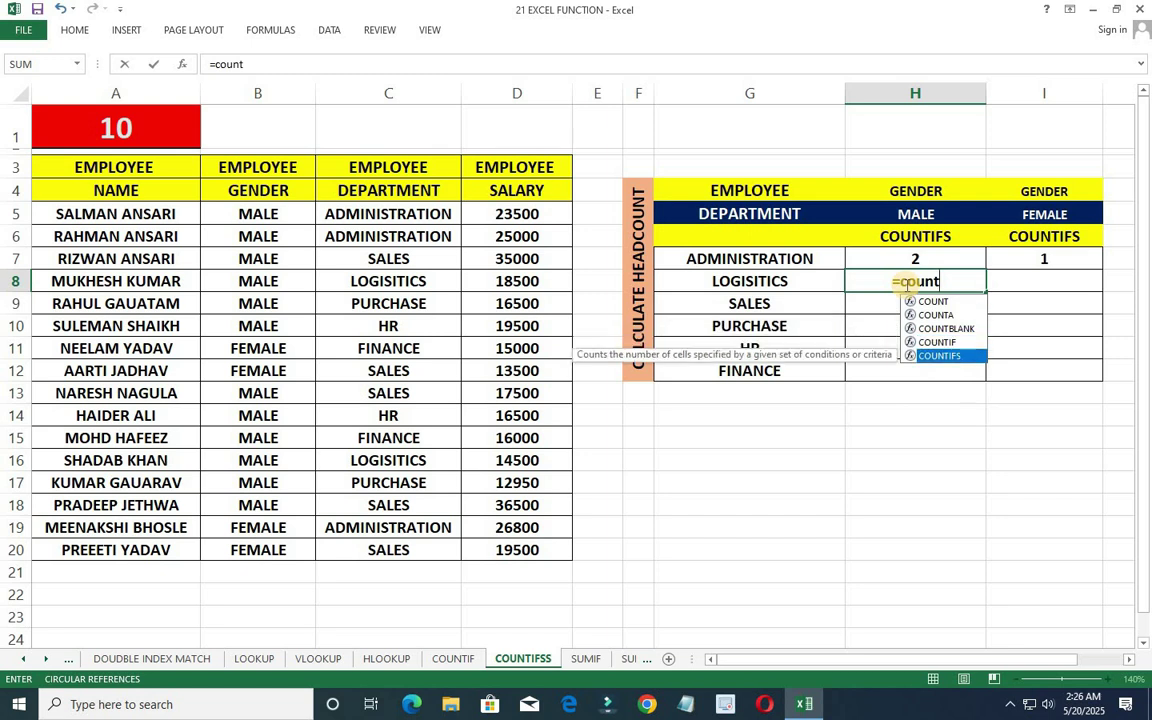
key(Tab)
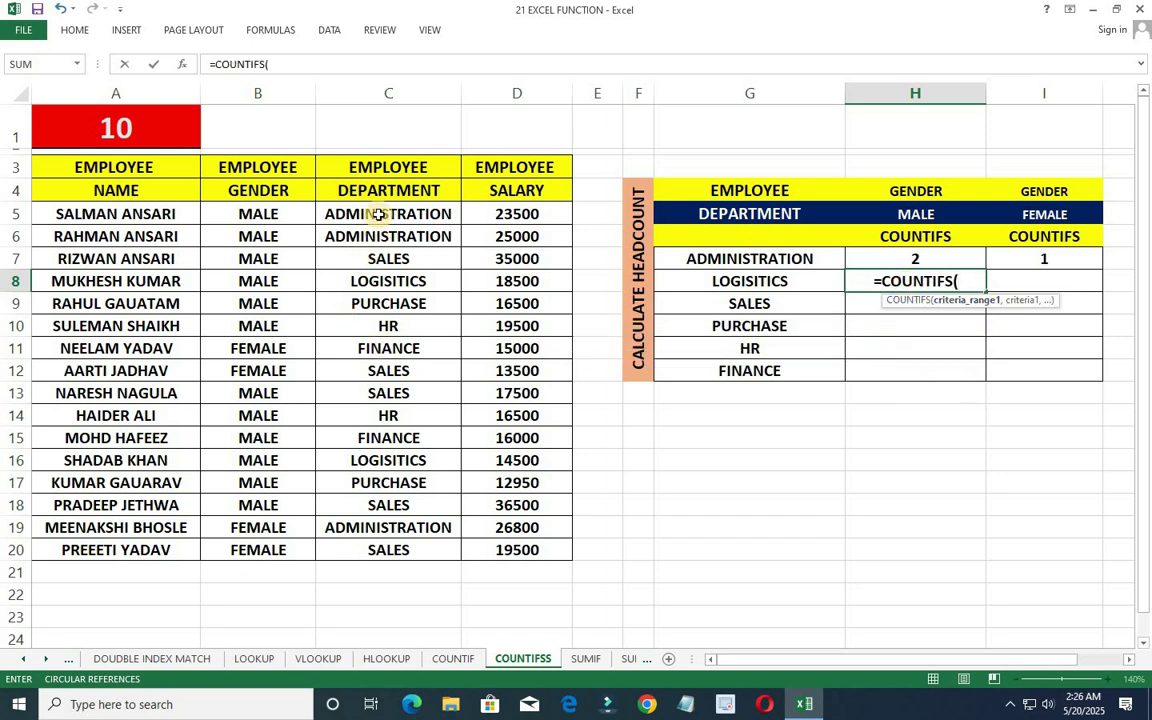
drag(380, 220, 372, 552)
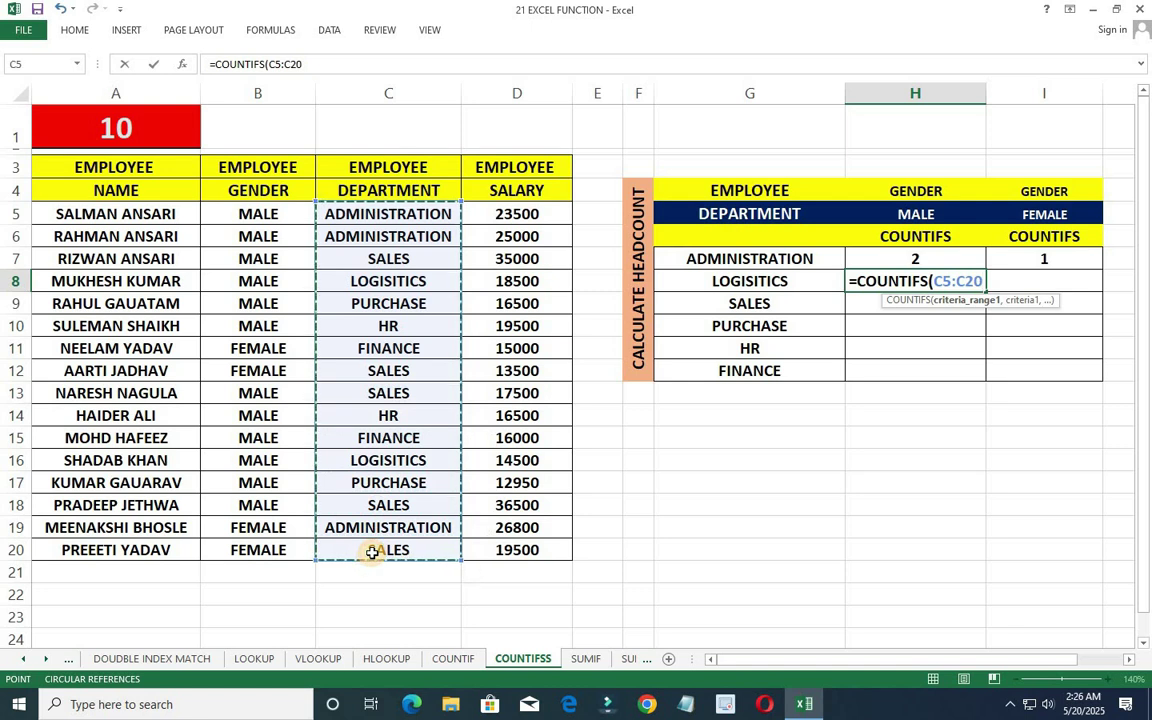
key(F4)
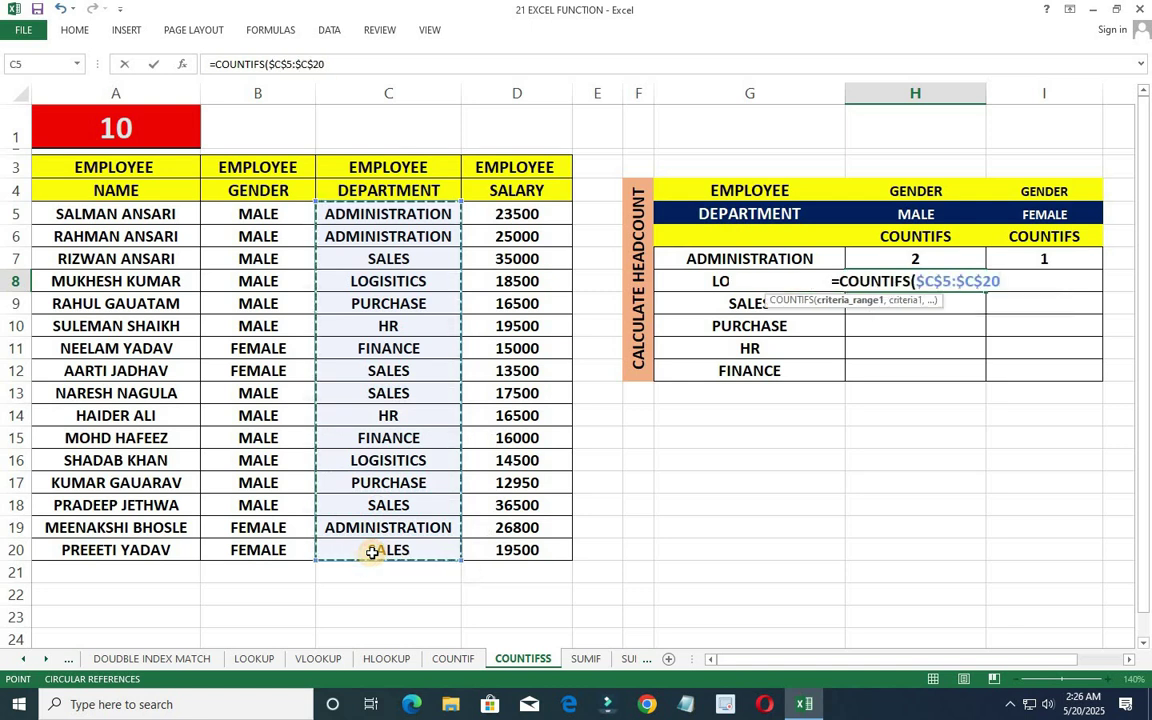
text(,)
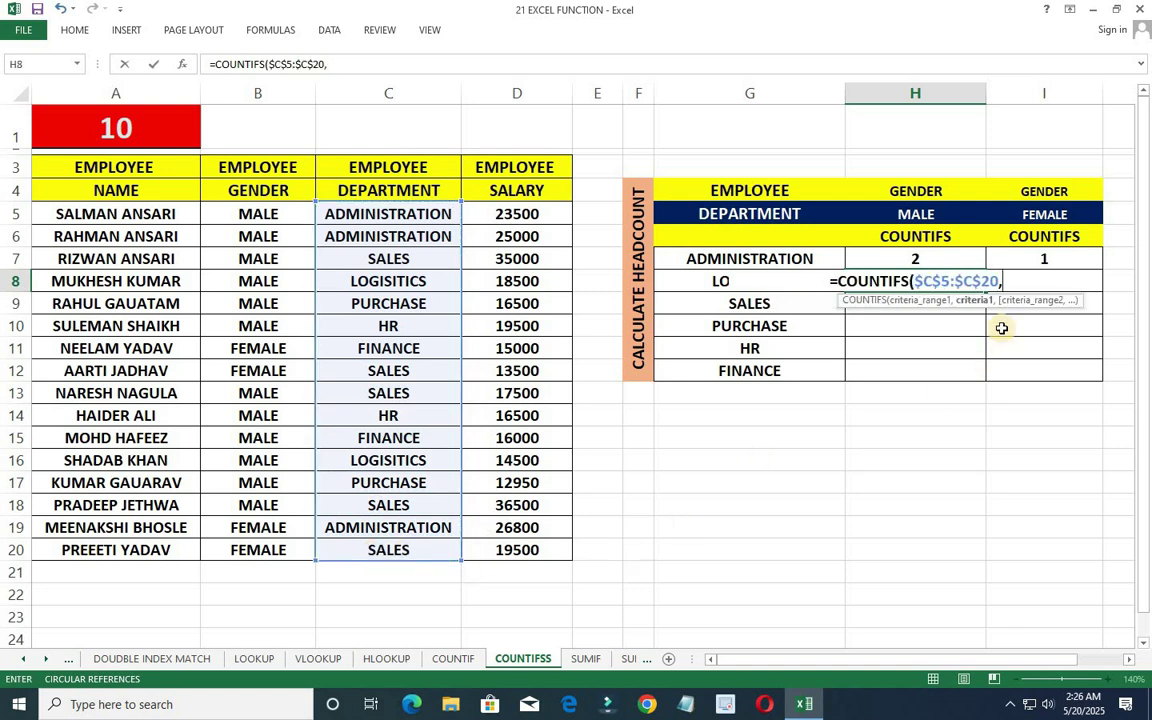
Complete the H8 formula with the LOGISITICS cell G8, the locked gender range $B$5:$B$20 and the locked MALE cell $H$5.
click(688, 281)
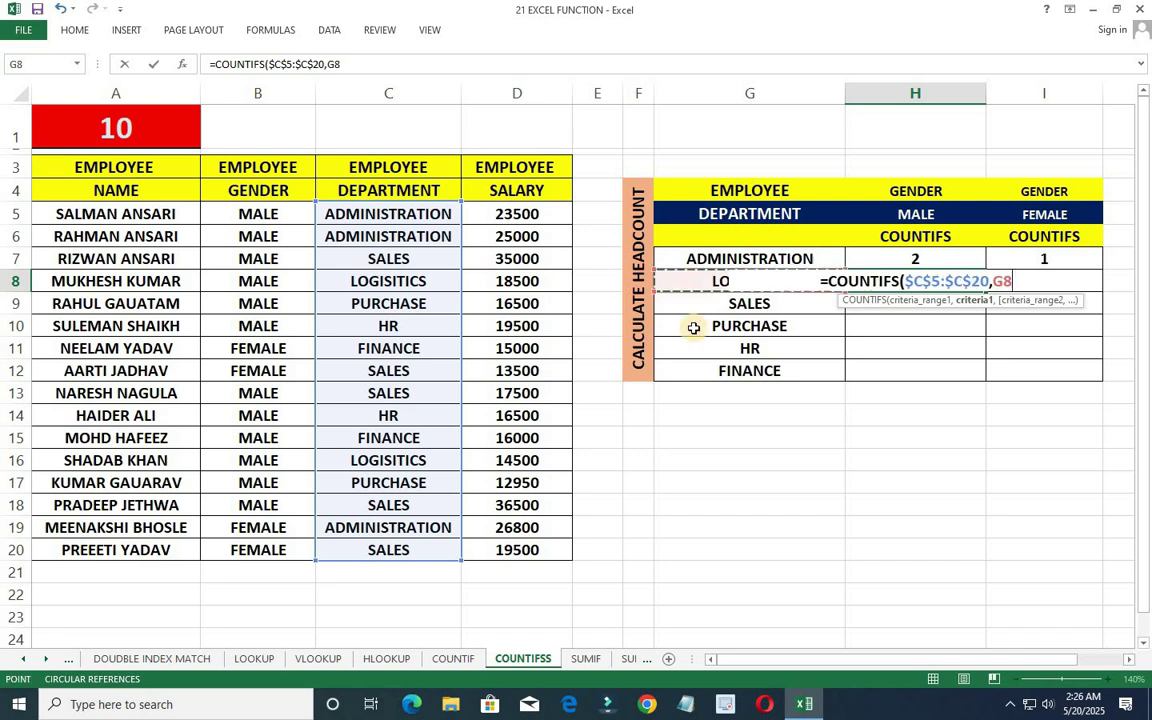
text(,)
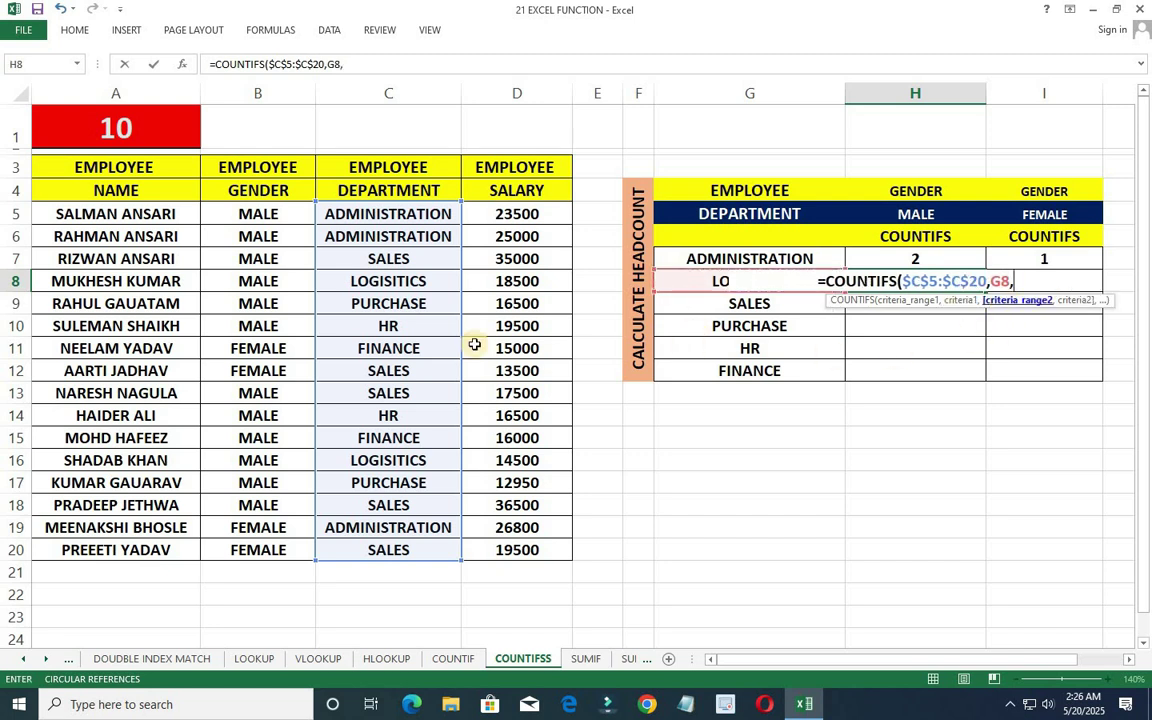
drag(250, 213, 238, 549)
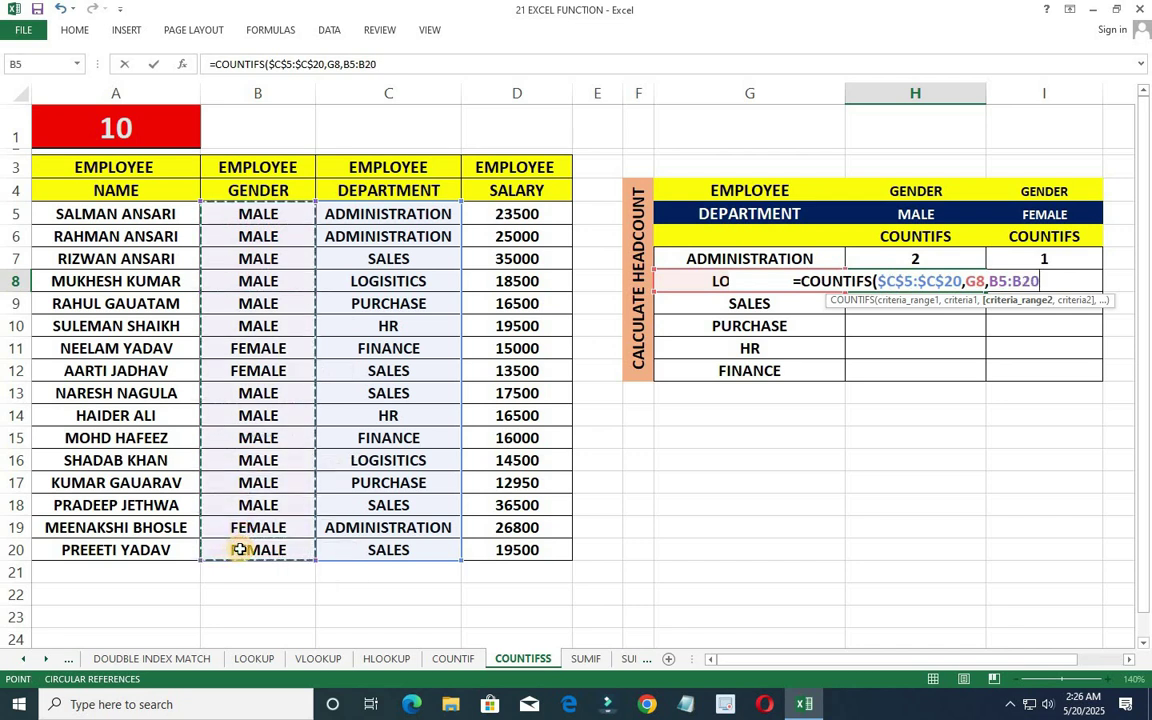
key(F4)
text(,)
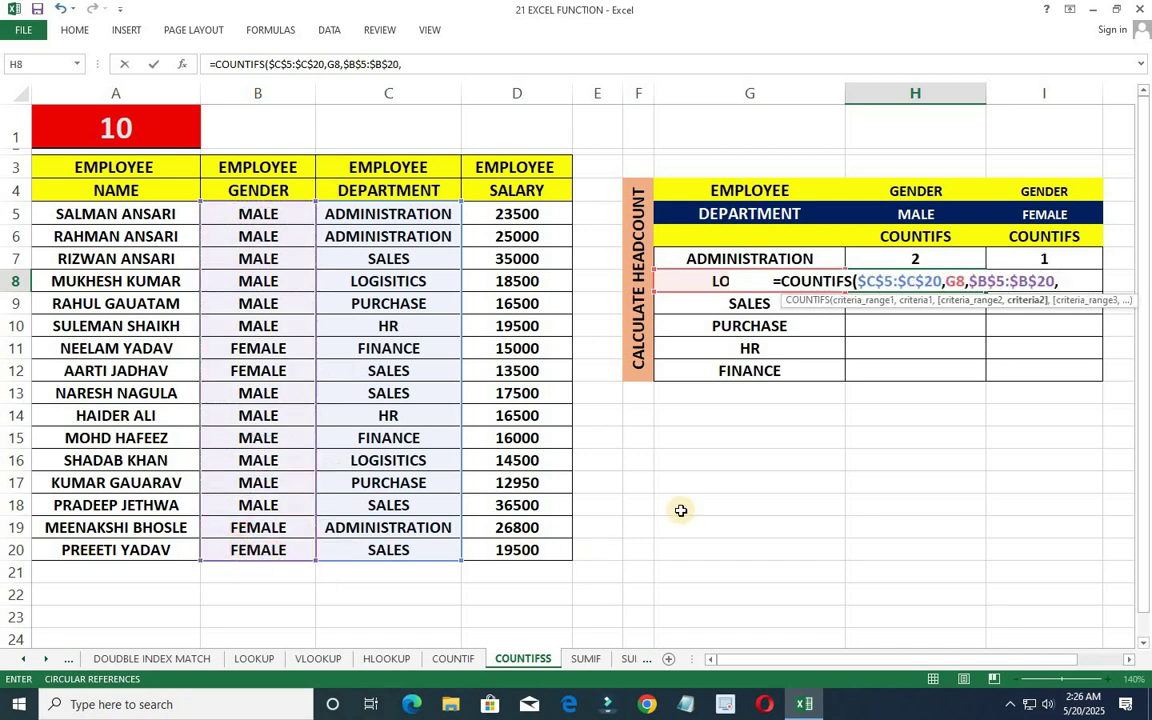
click(912, 216)
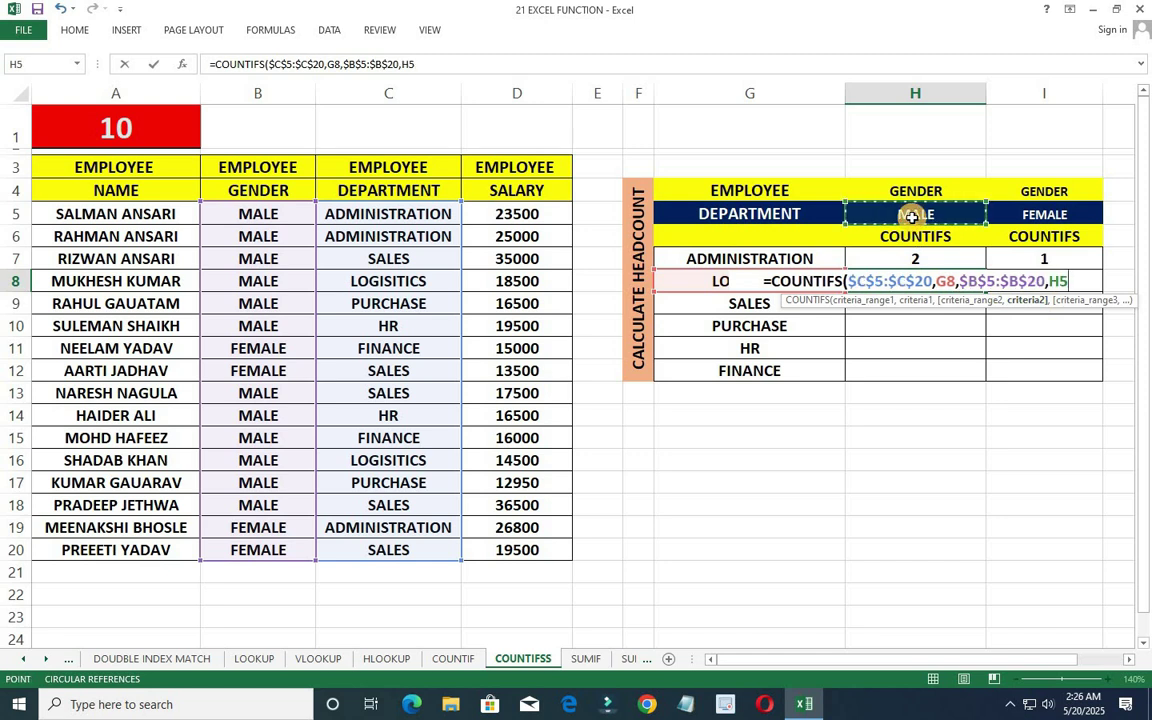
key(F4)
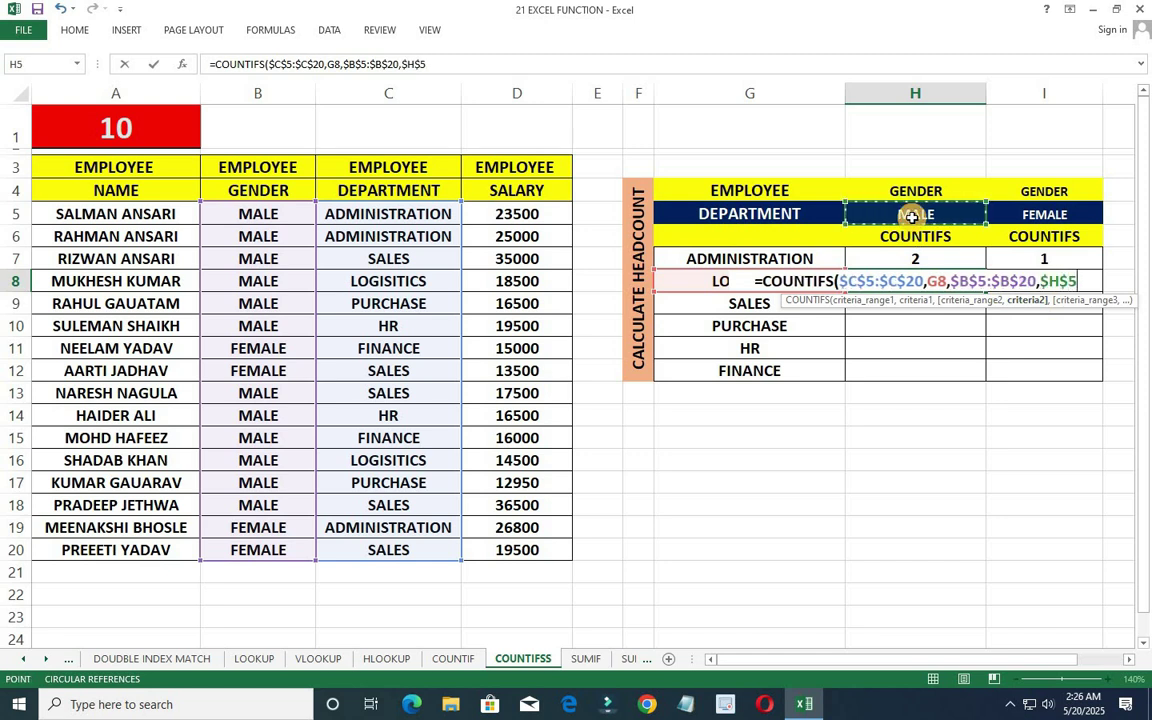
text())
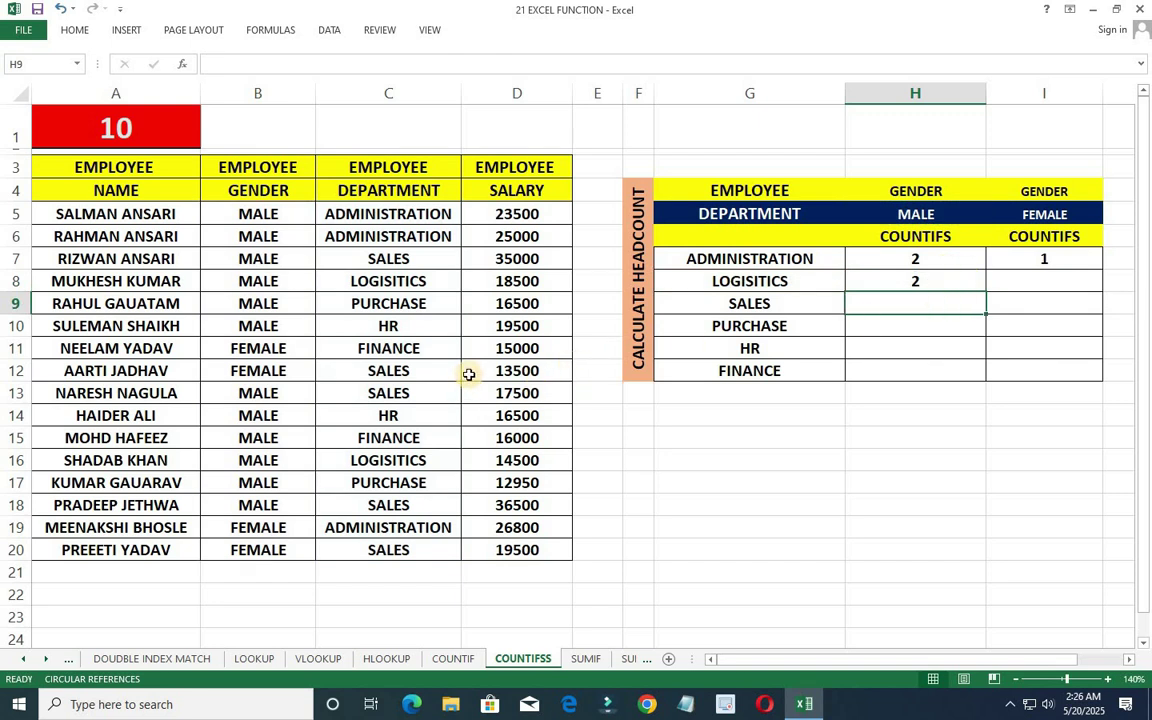
Check the male LOGISITICS records in rows 8 and 16, and fill the H8 formula down through H12.
click(424, 284)
shift+click(278, 284)
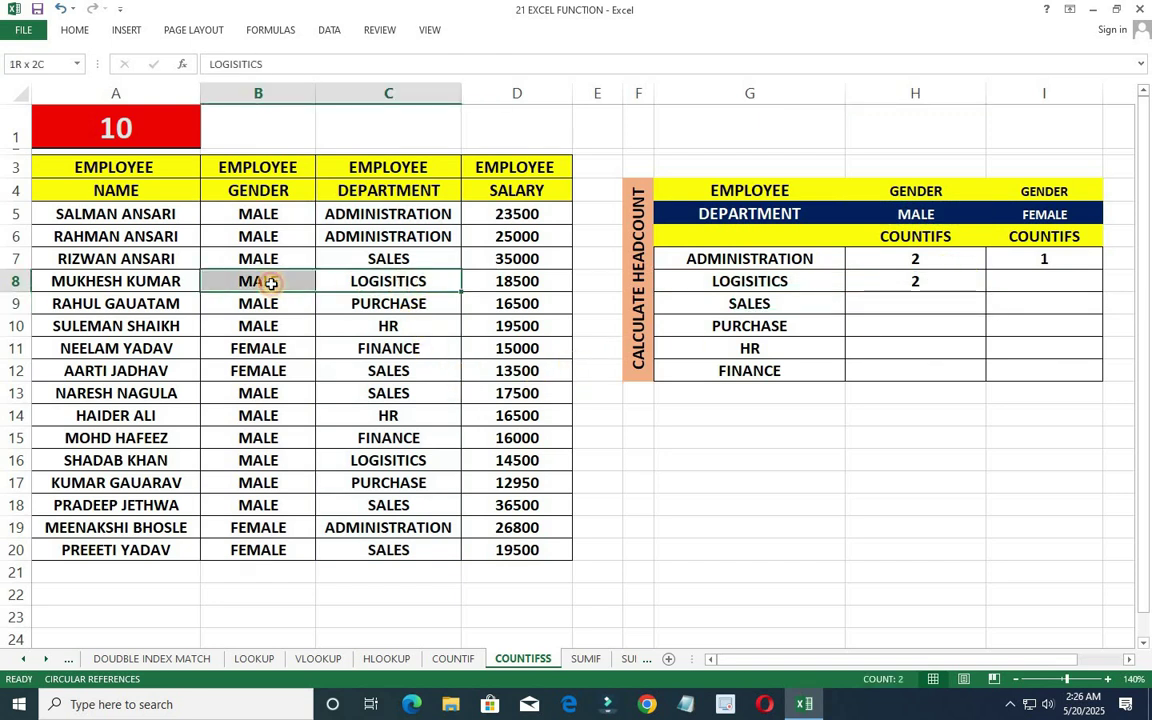
drag(430, 465, 278, 464)
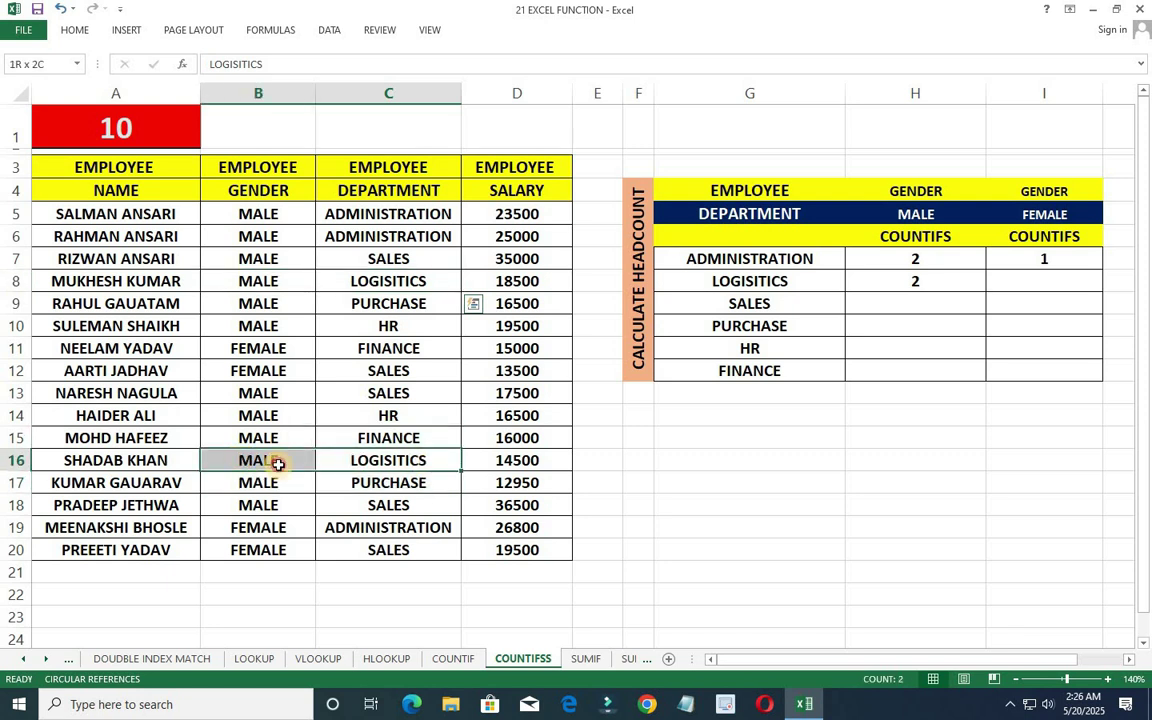
click(907, 283)
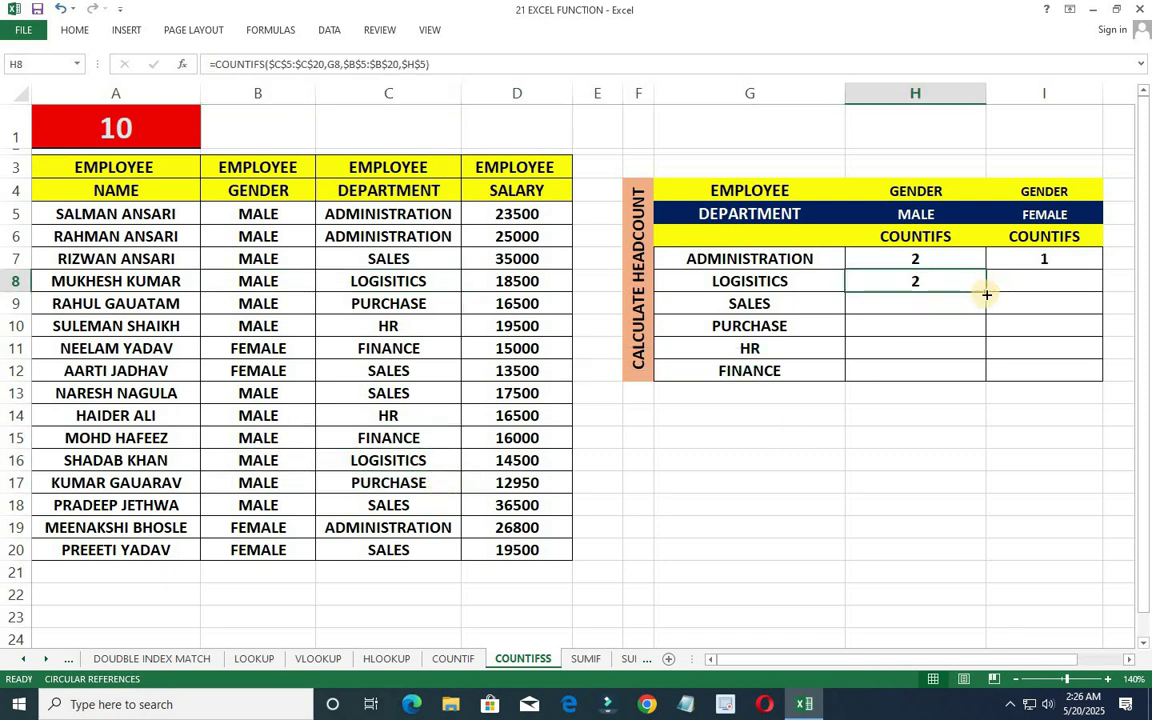
double_click(984, 293)
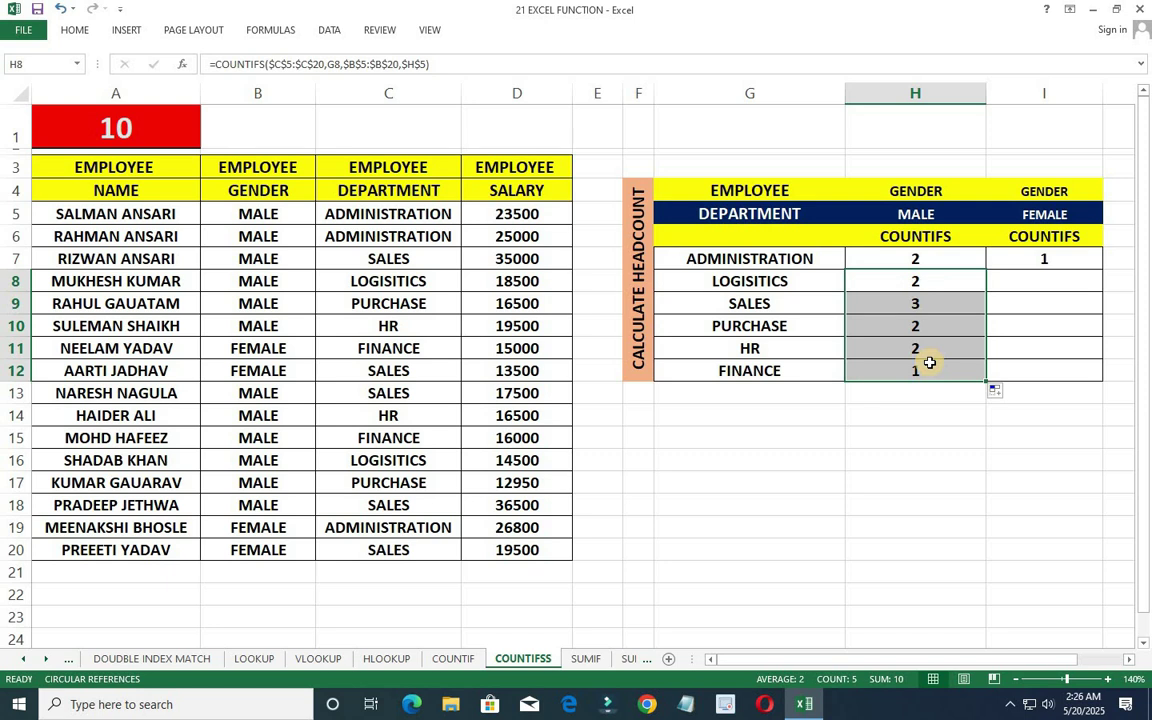
Start a COUNTIFS formula in I8 with the department range locked as $C$5:$C$20.
click(1029, 288)
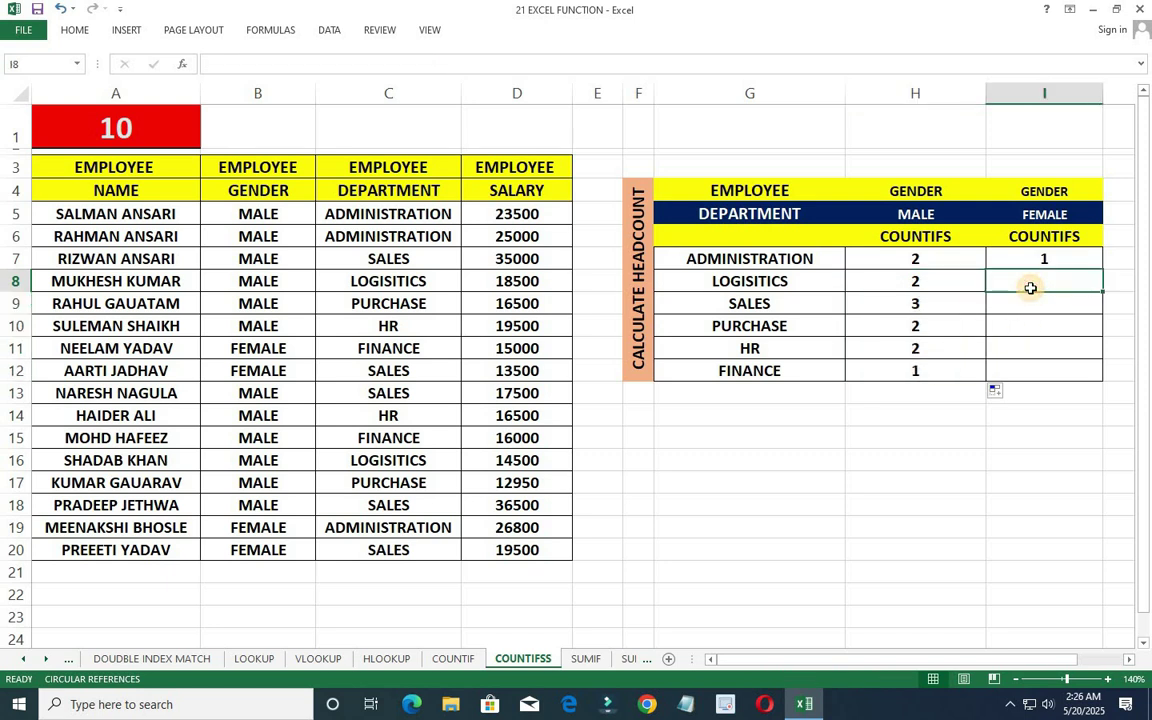
text(=count)
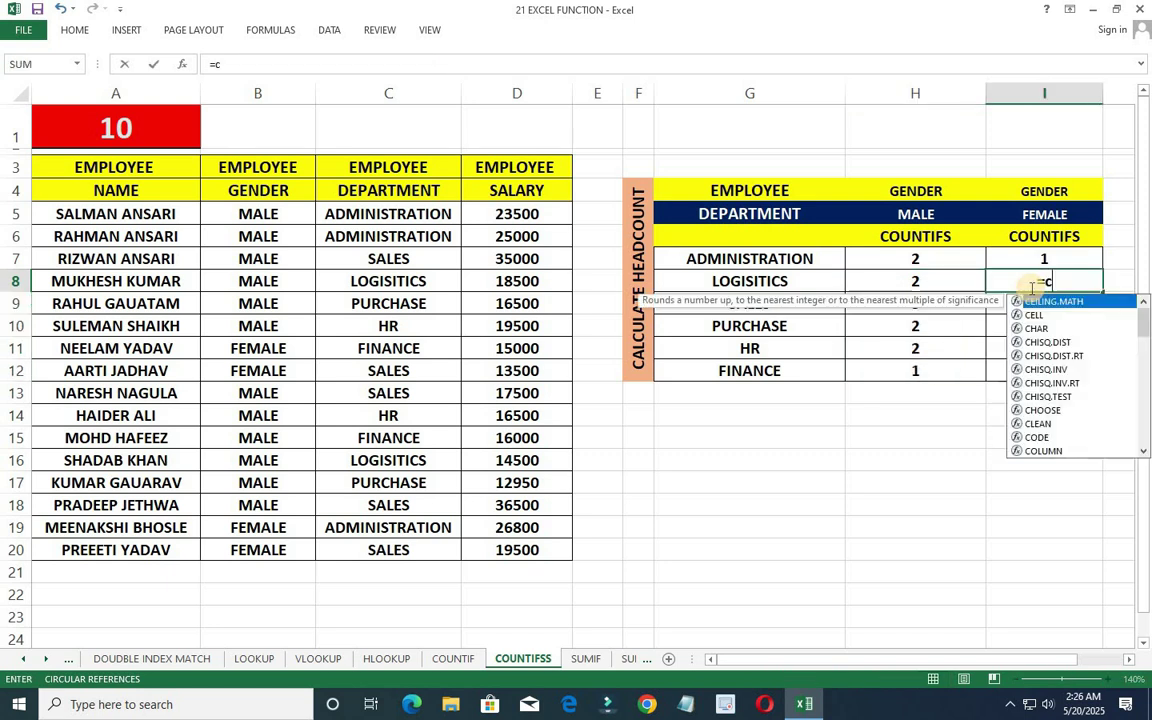
key(Down)
key(Down)
key(Down)
key(Down)
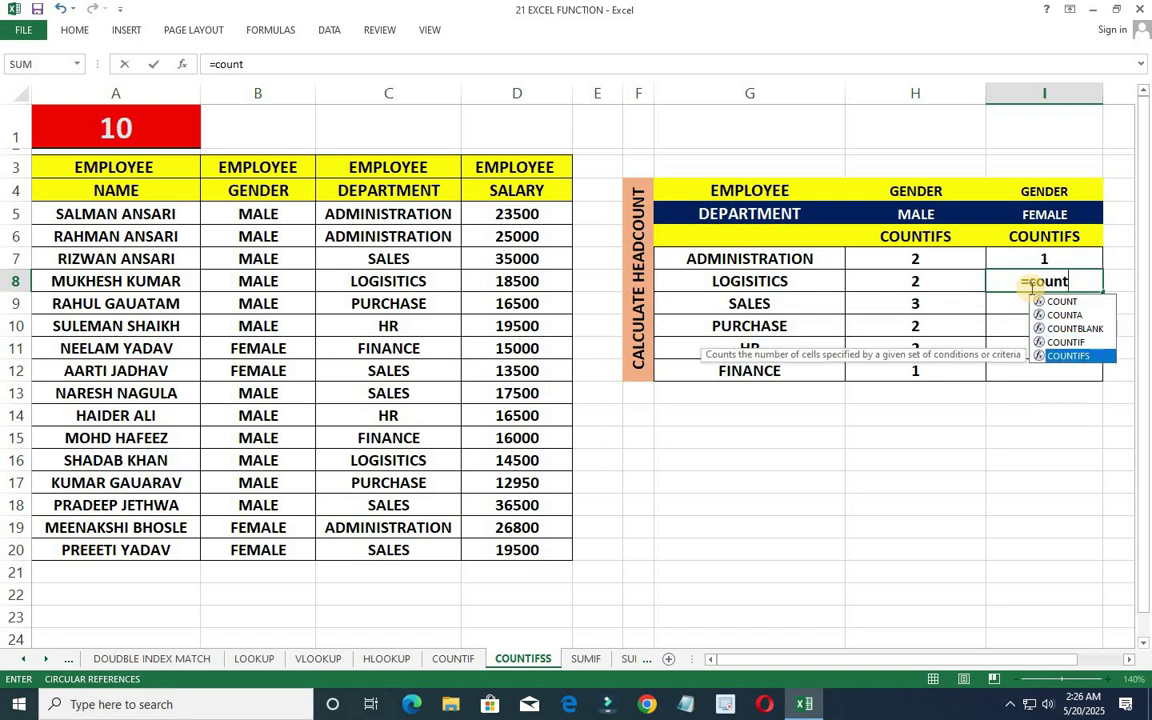
key(Tab)
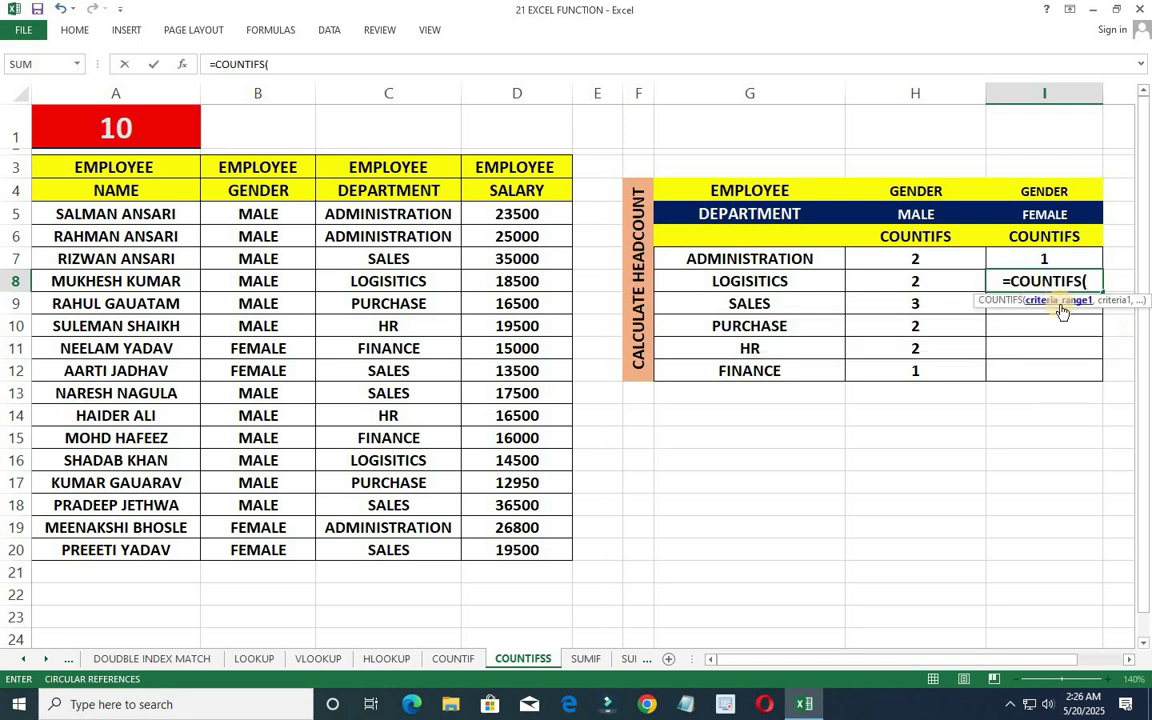
drag(400, 214, 390, 543)
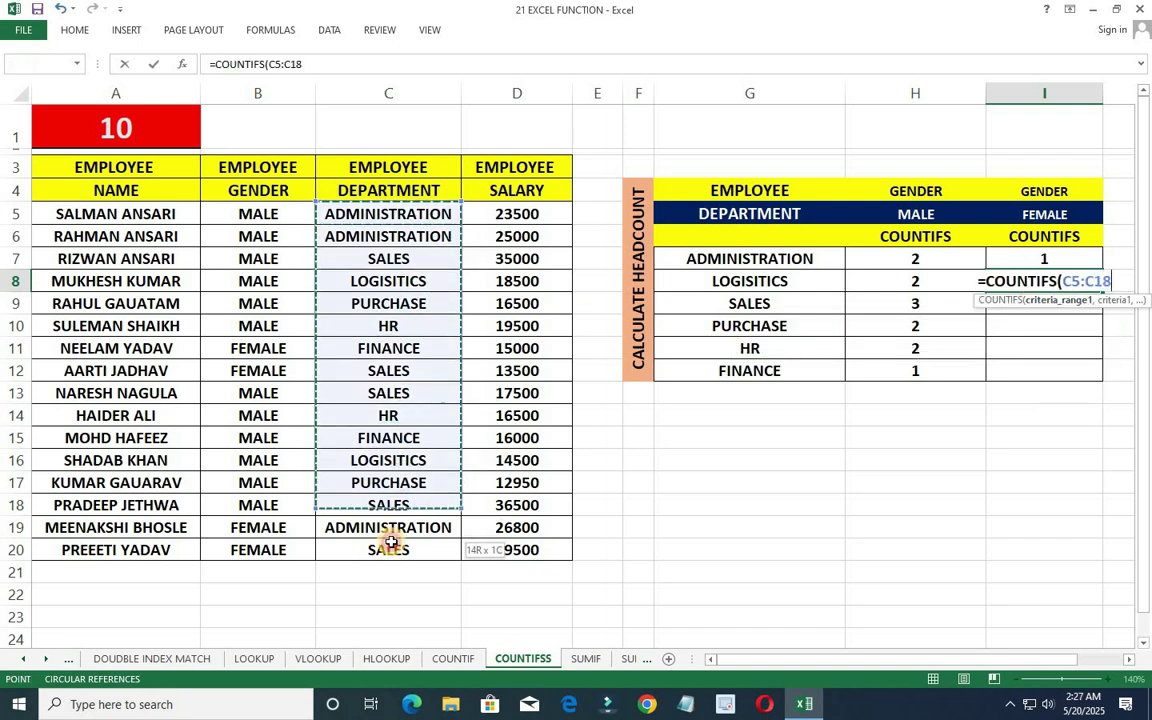
key(F4)
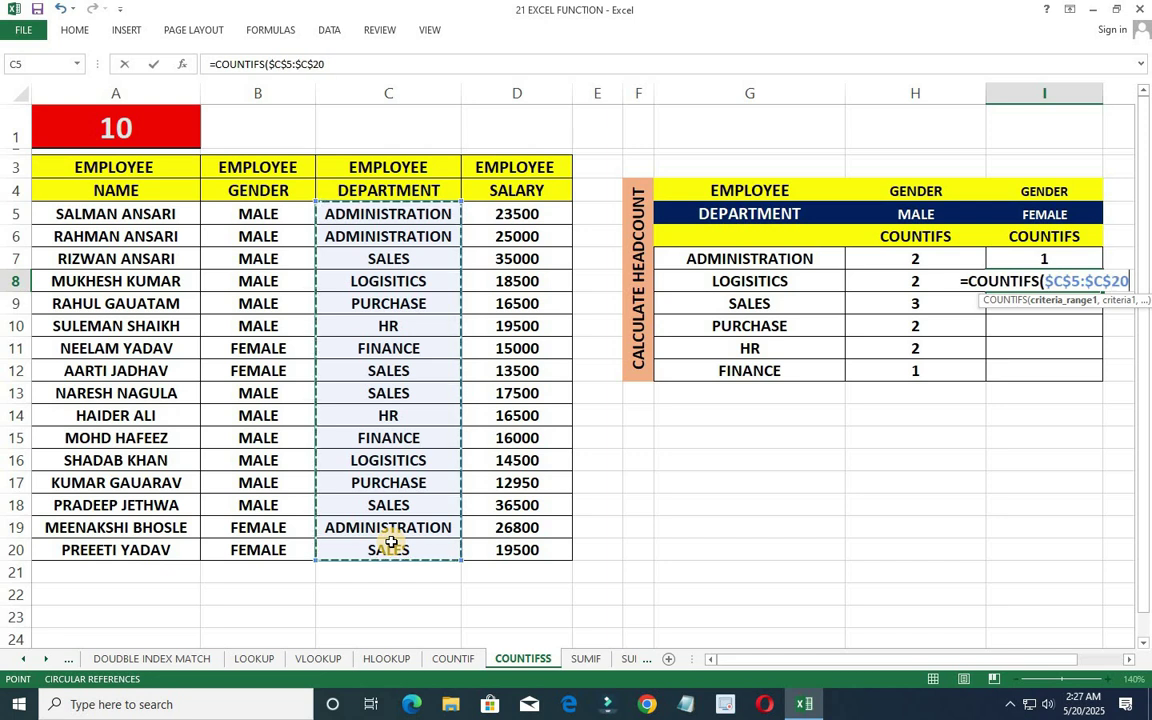
text(,)
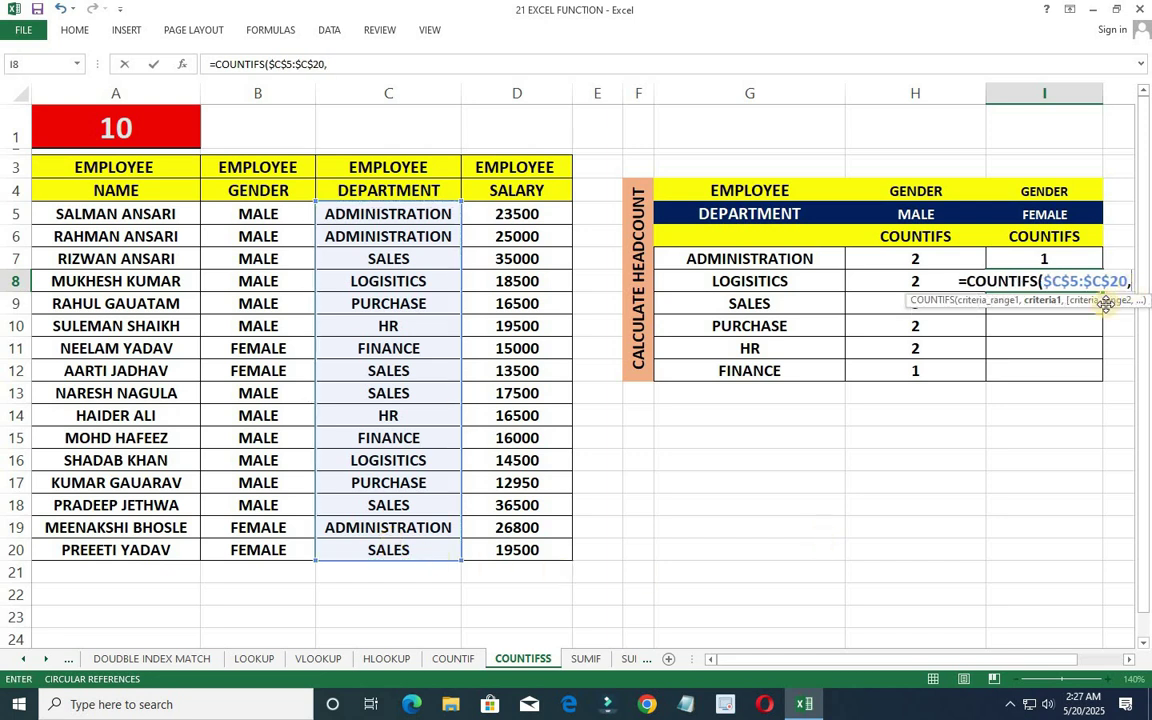
Complete the I8 formula with the LOGISITICS cell G8, the locked gender range $B$5:$B$20 and the locked FEMALE cell $I$5.
click(737, 281)
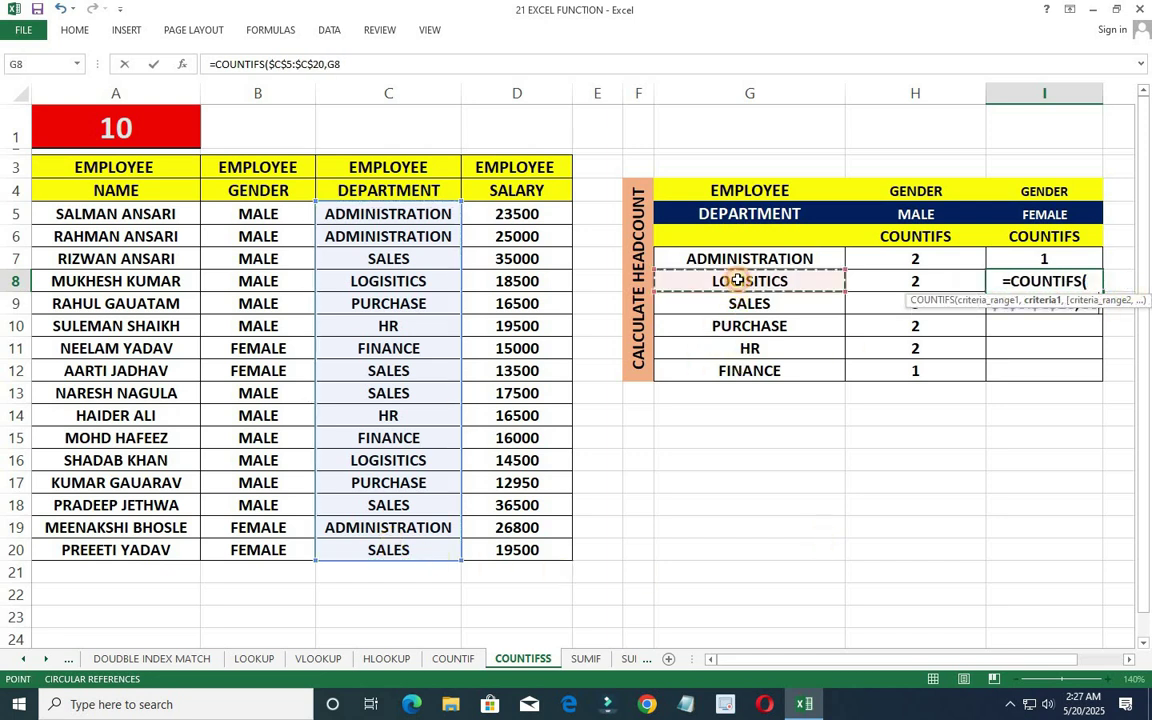
text(,)
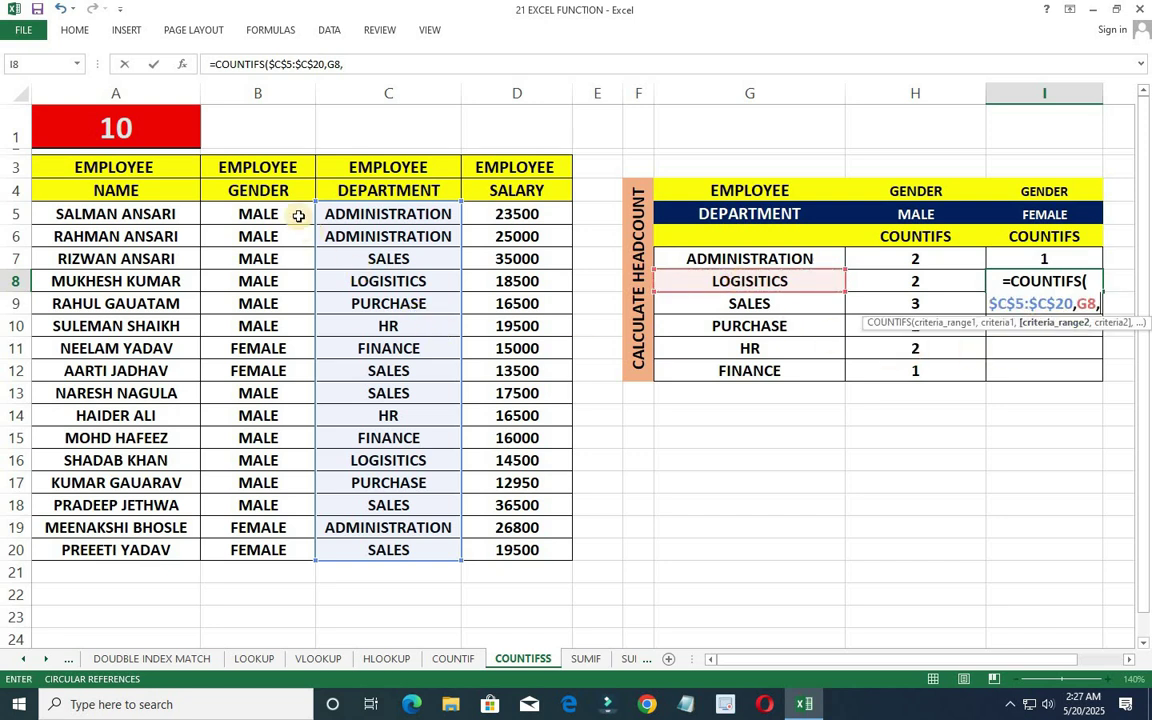
drag(268, 214, 276, 553)
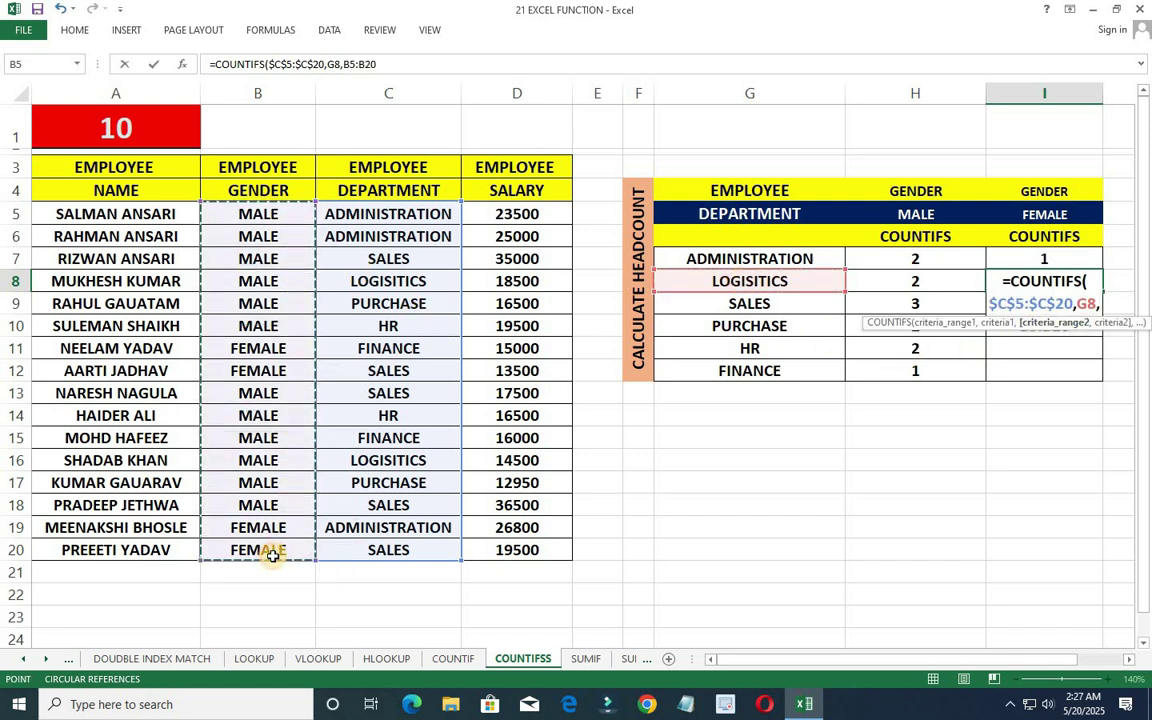
key(F4)
text(,)
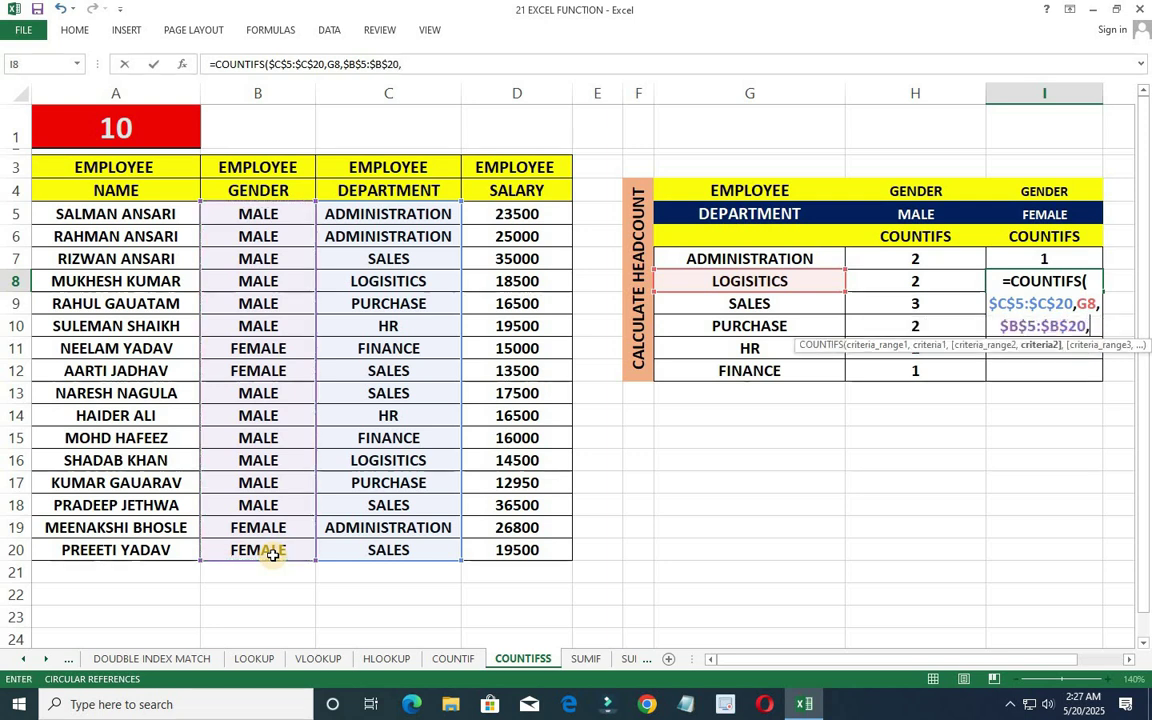
click(1047, 214)
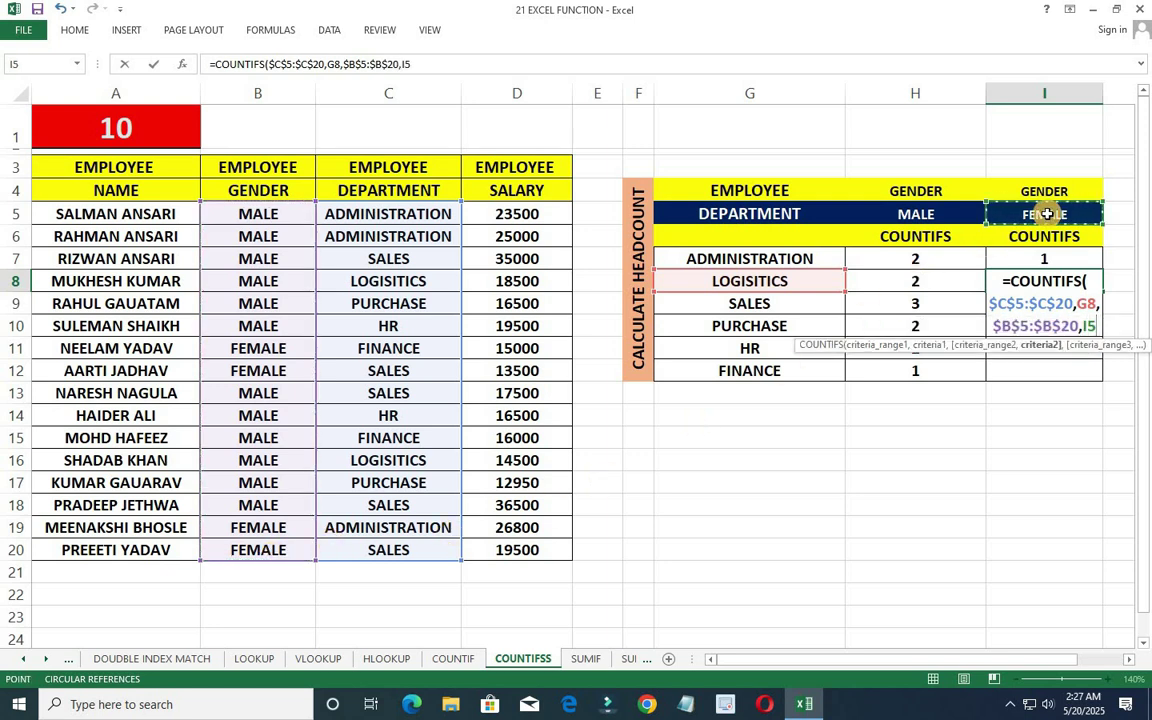
key(F4)
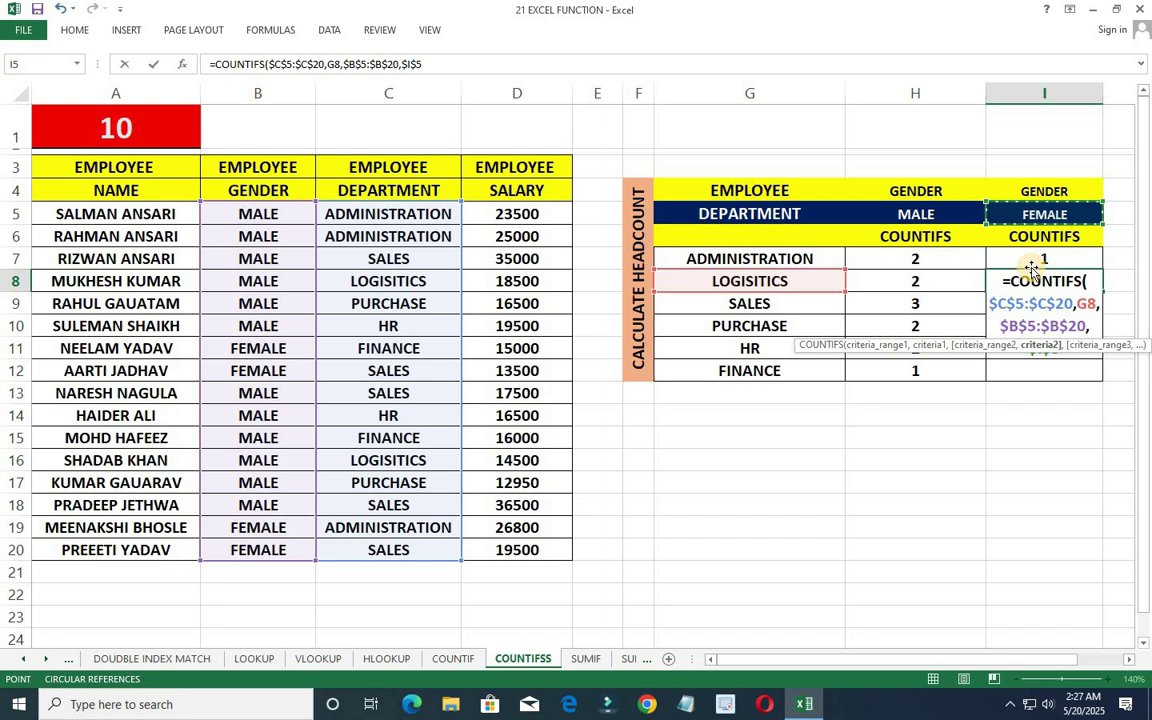
key(Return)
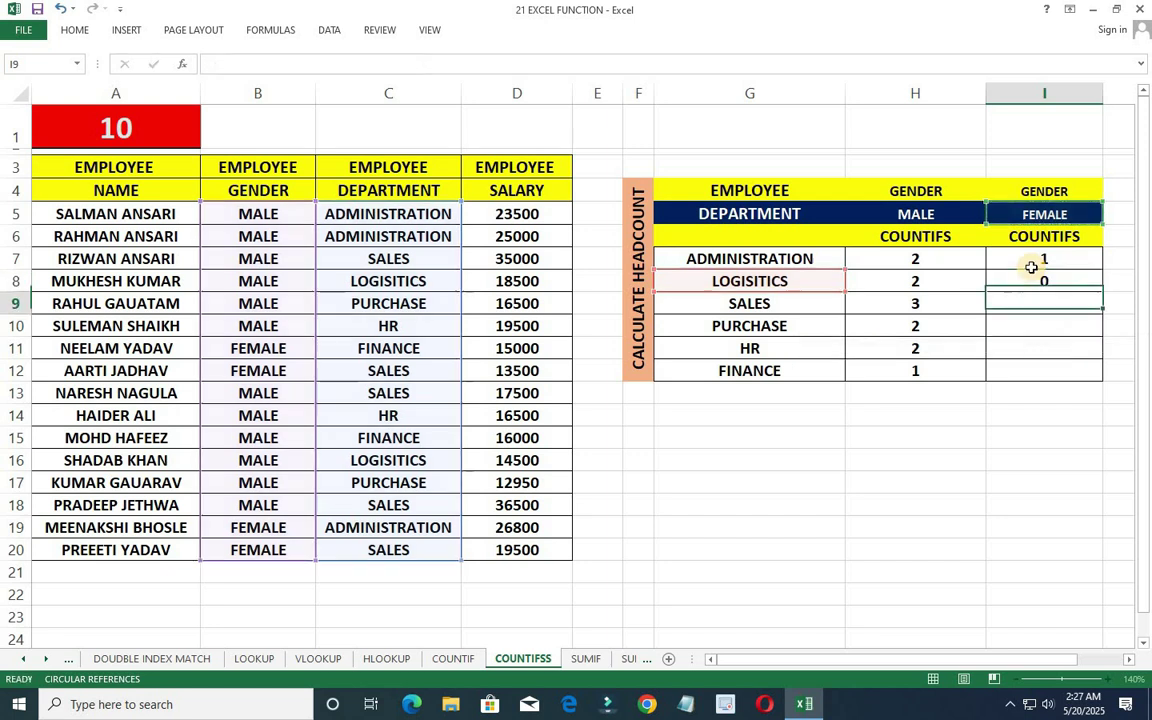
Fill the I8 formula down through I12 and review the male and female counts for PURCHASE, HR and FINANCE.
click(1049, 283)
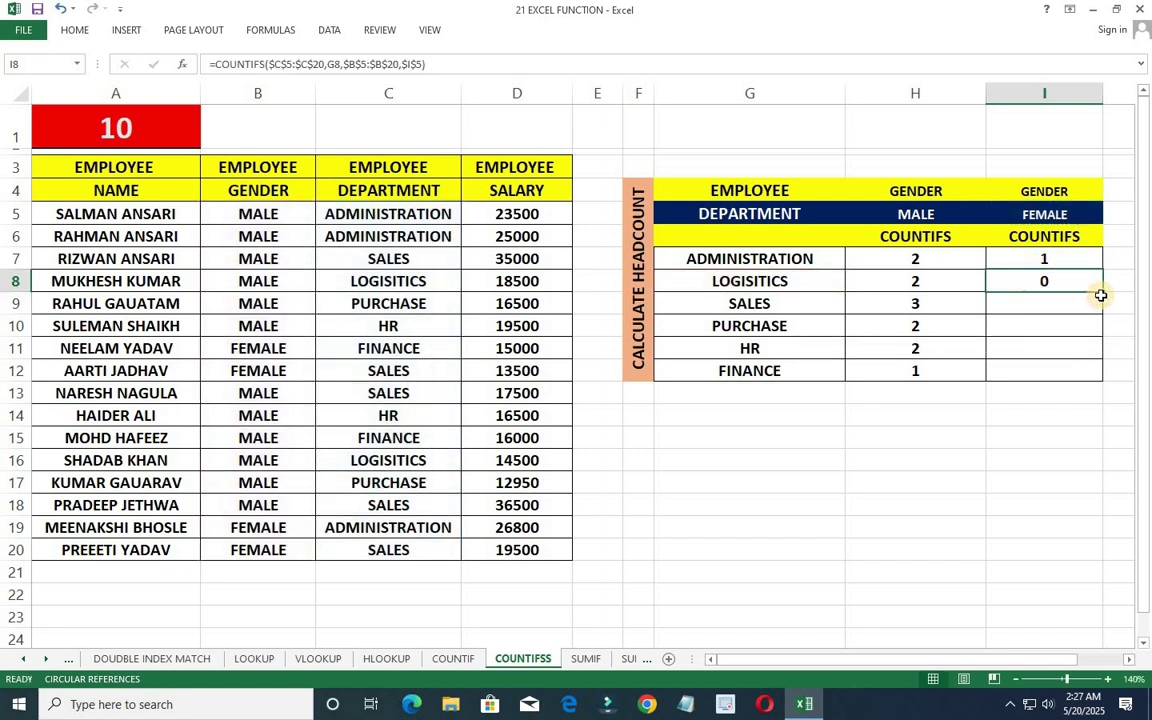
double_click(1101, 293)
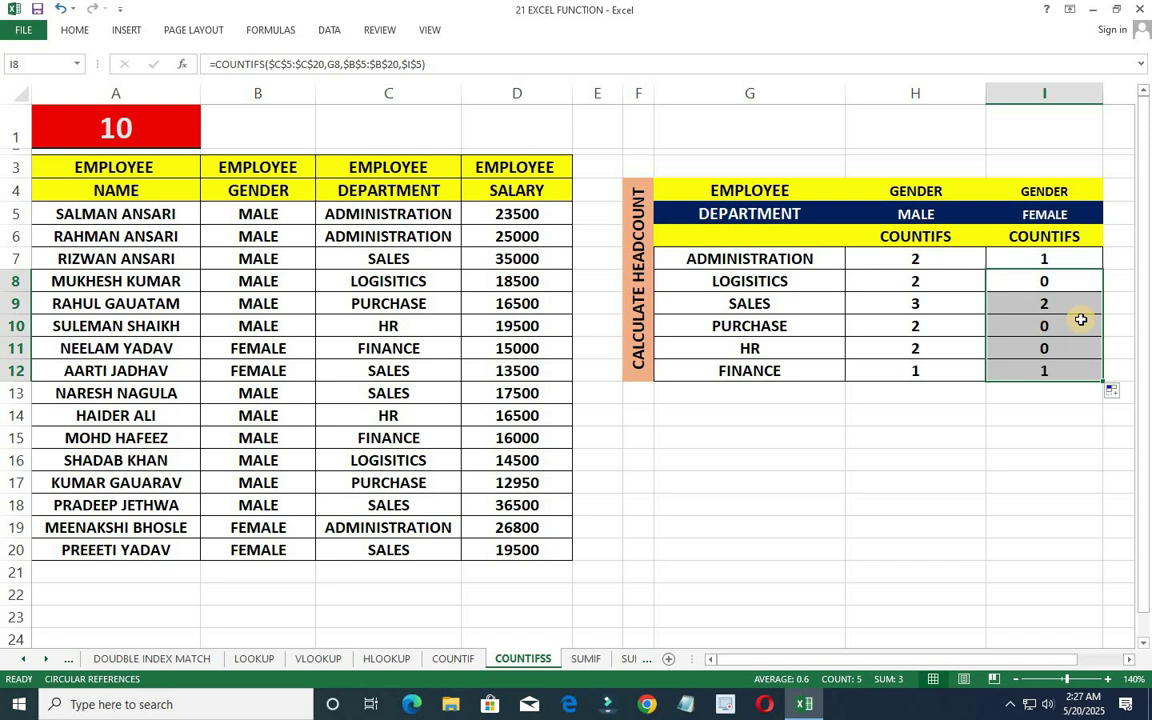
click(905, 326)
click(1072, 326)
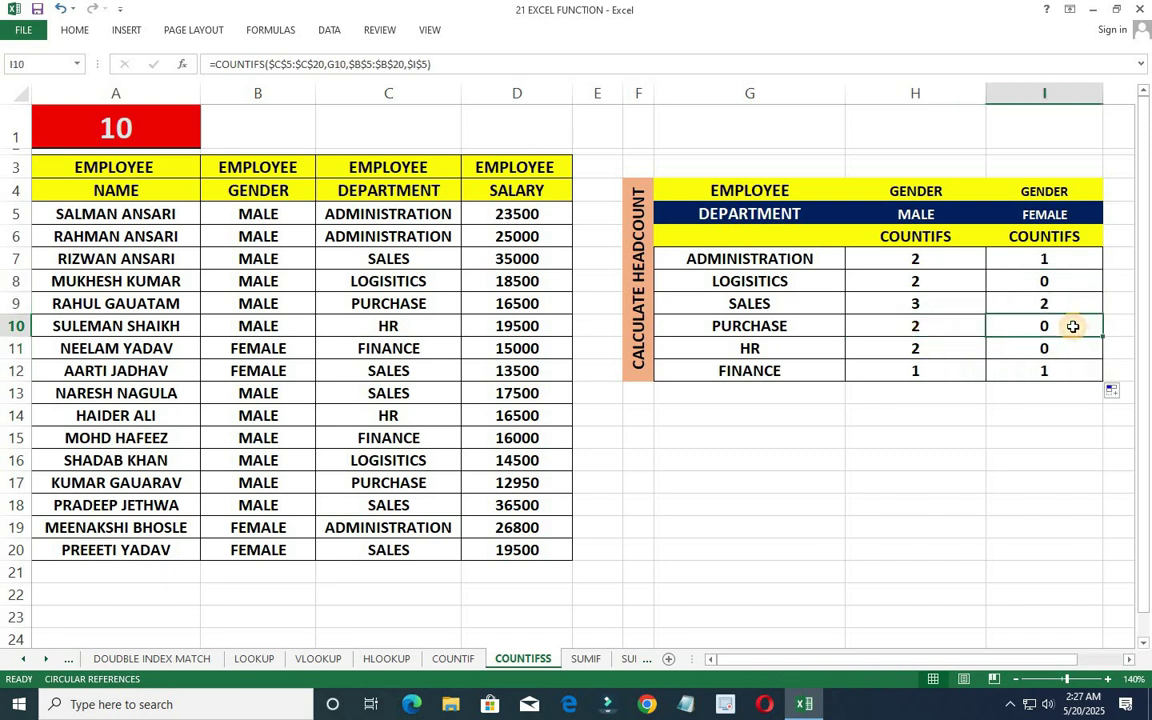
click(850, 349)
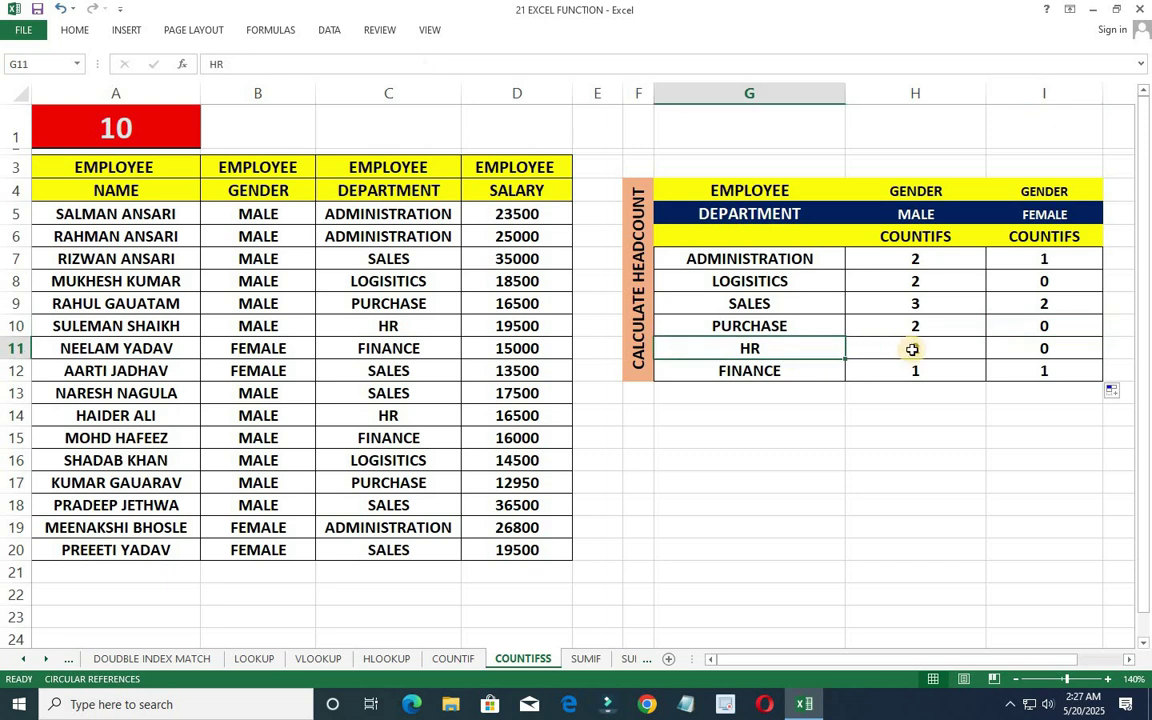
click(1056, 349)
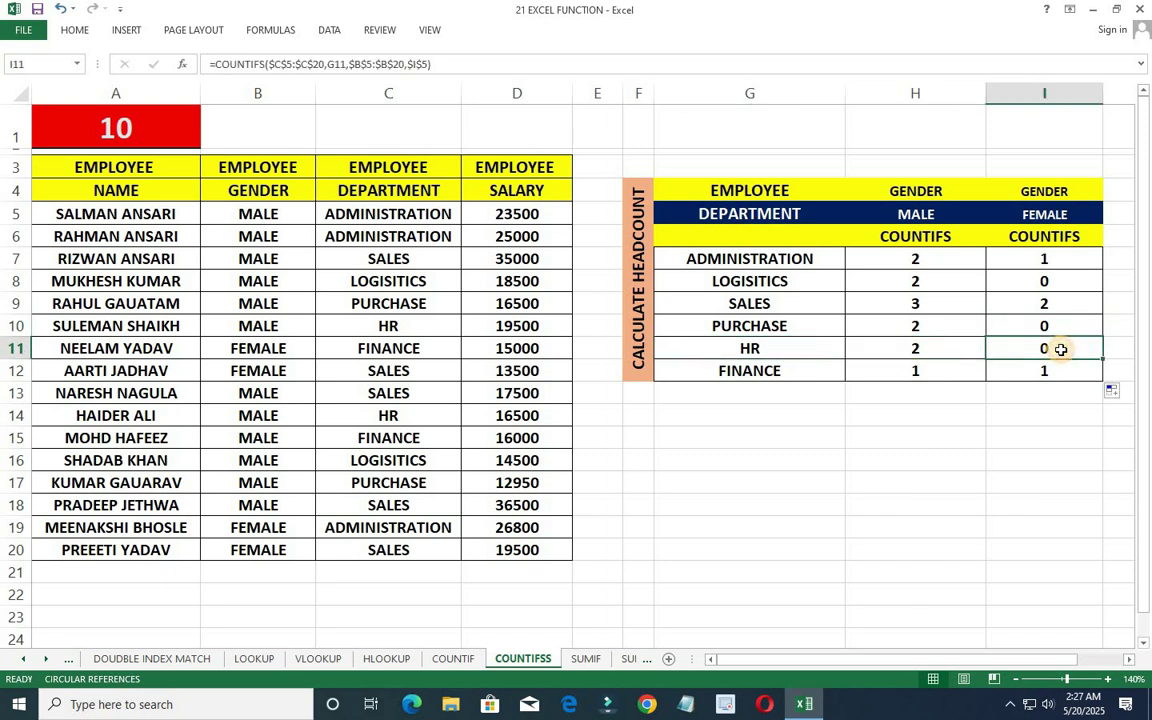
click(882, 371)
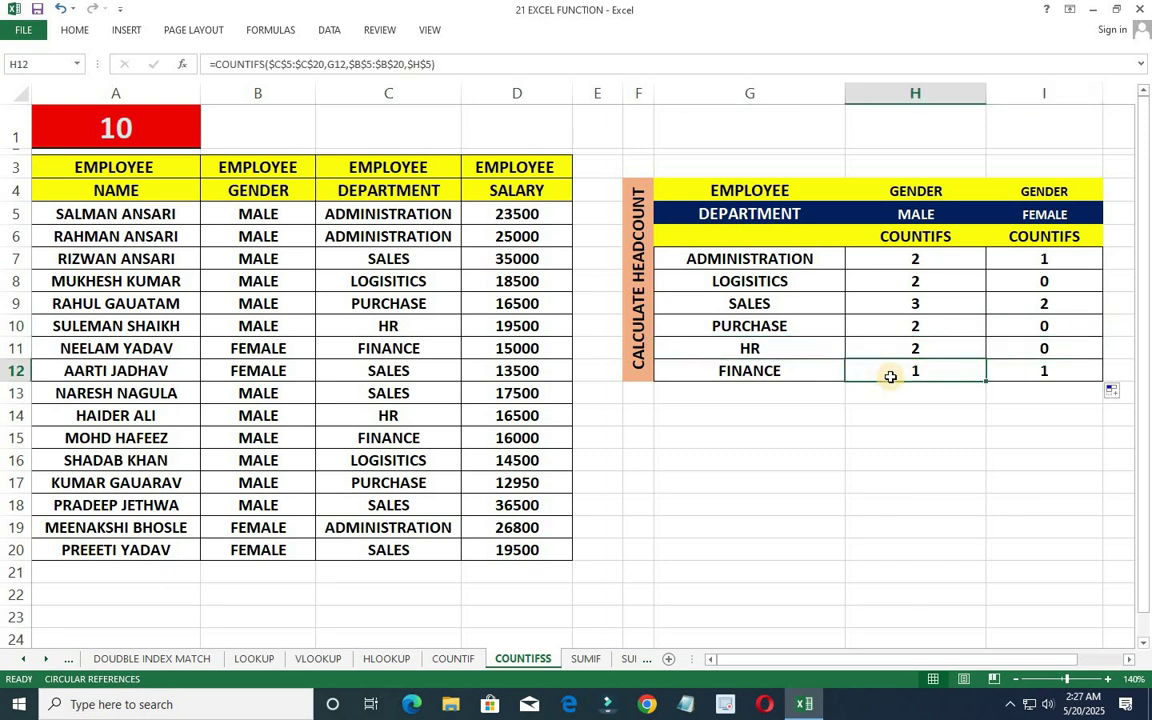
click(1056, 364)
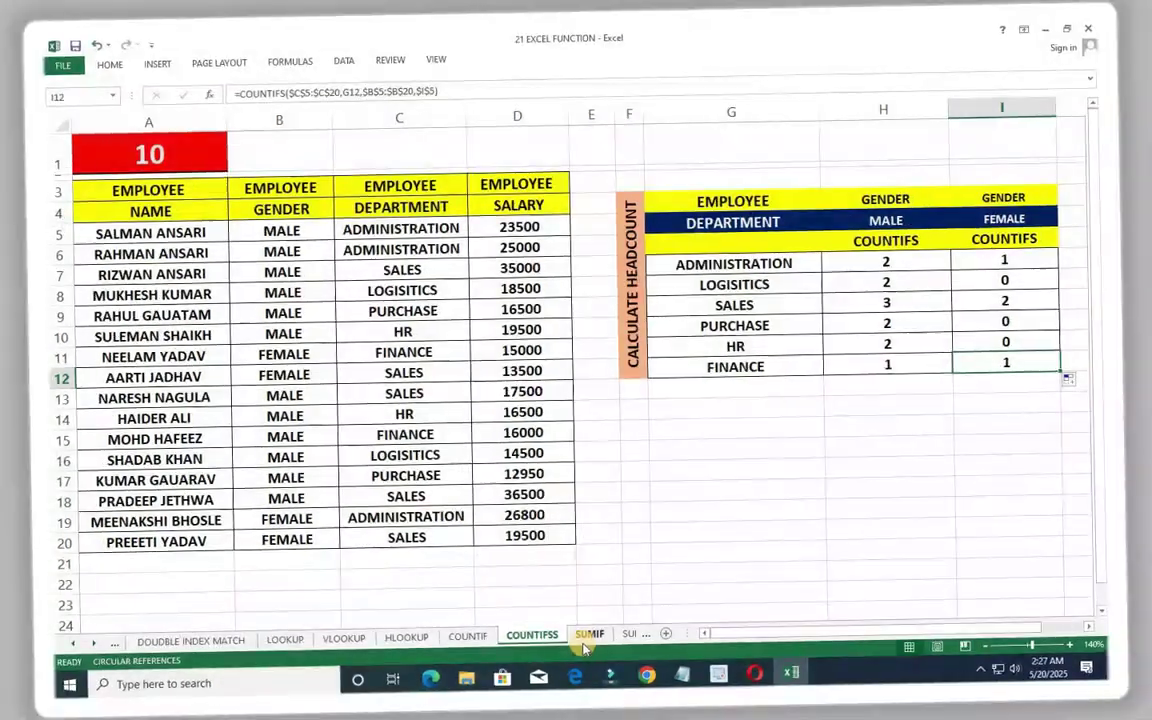
Open the SUMIF sheet and clear the existing Total QTY formula in H4 and the Total QTY Sold result in H8.
click(579, 664)
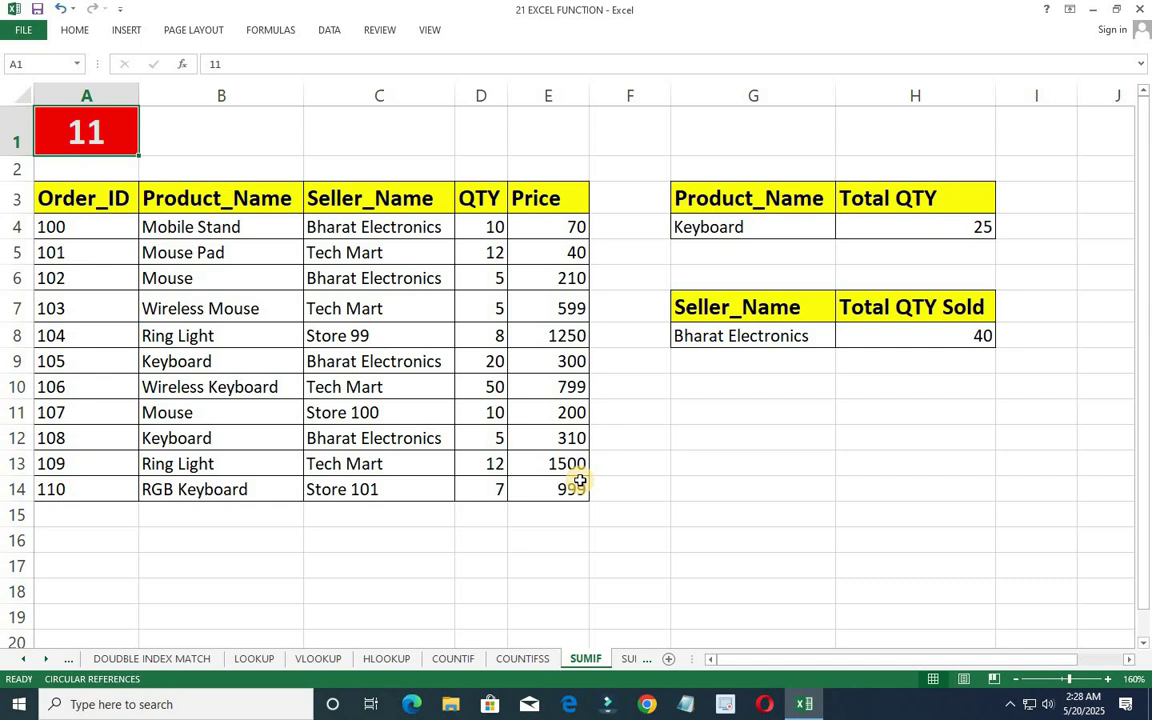
click(992, 228)
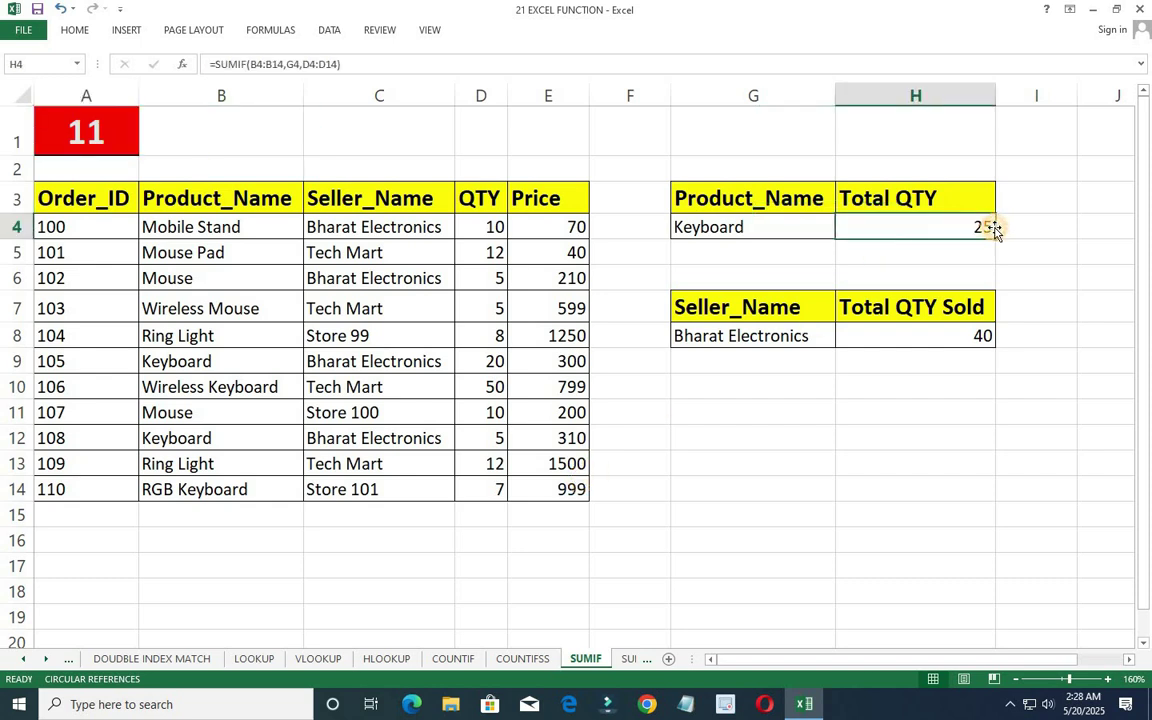
key(Delete)
click(982, 334)
key(Delete)
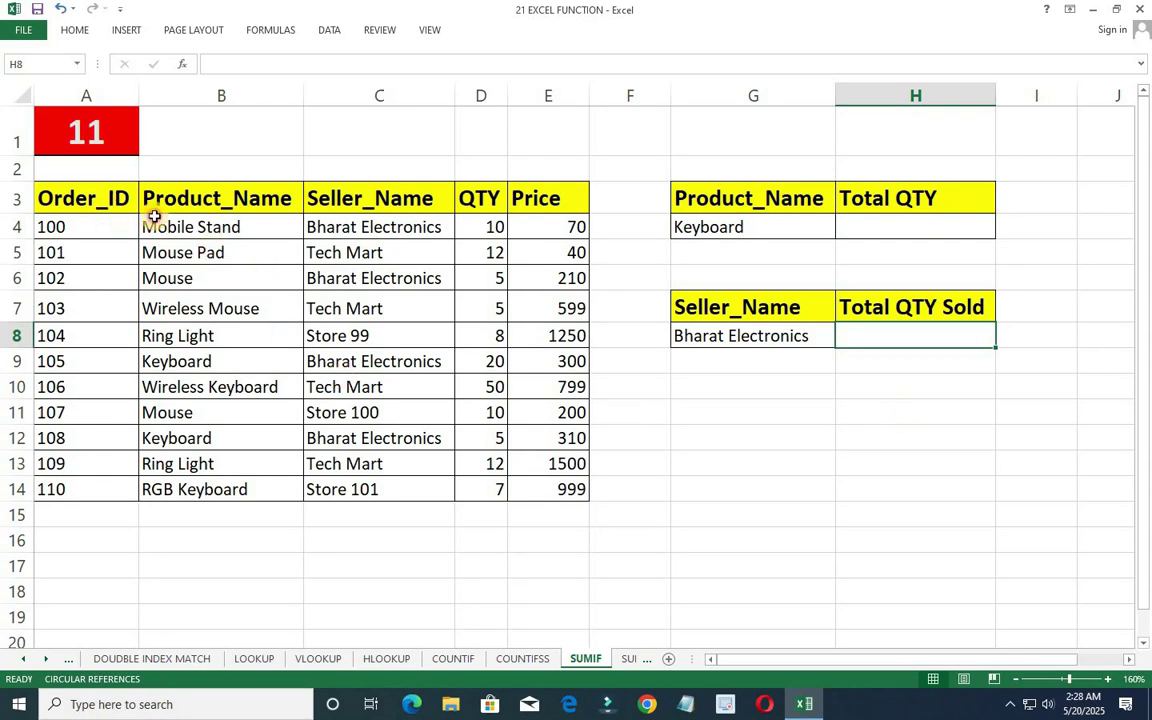
Review the order table A3:E14 and start a SUMIF formula in H4 with the product name range B4:B14.
drag(130, 195, 524, 483)
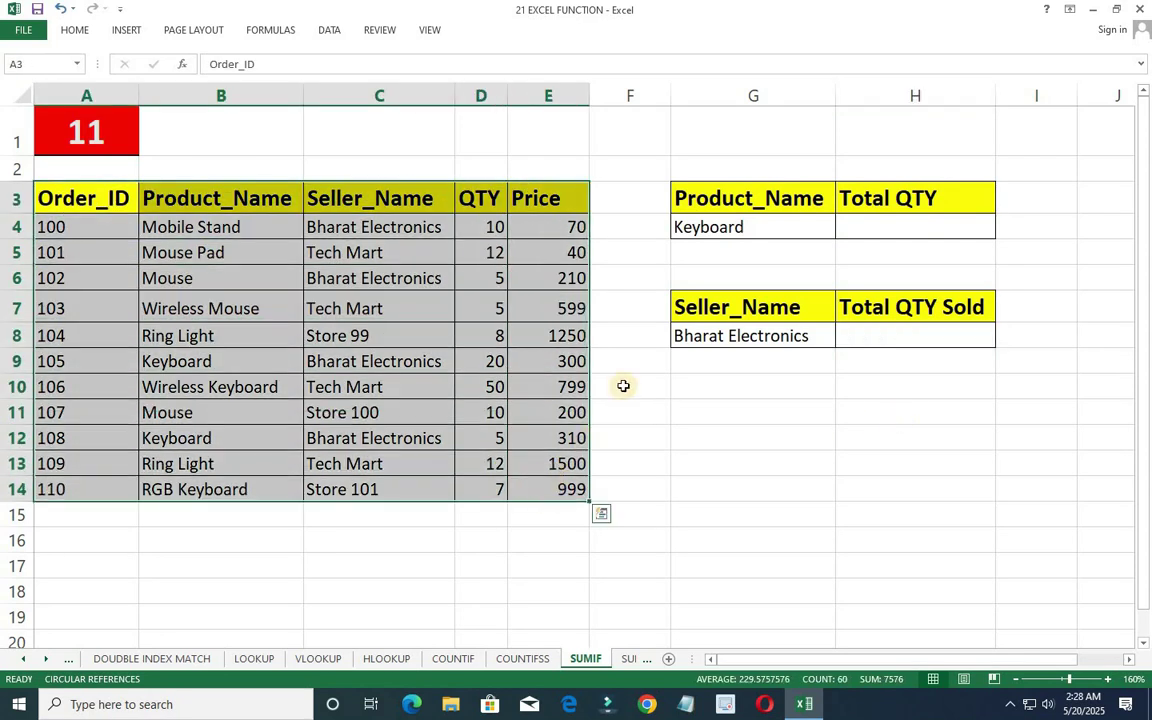
click(750, 229)
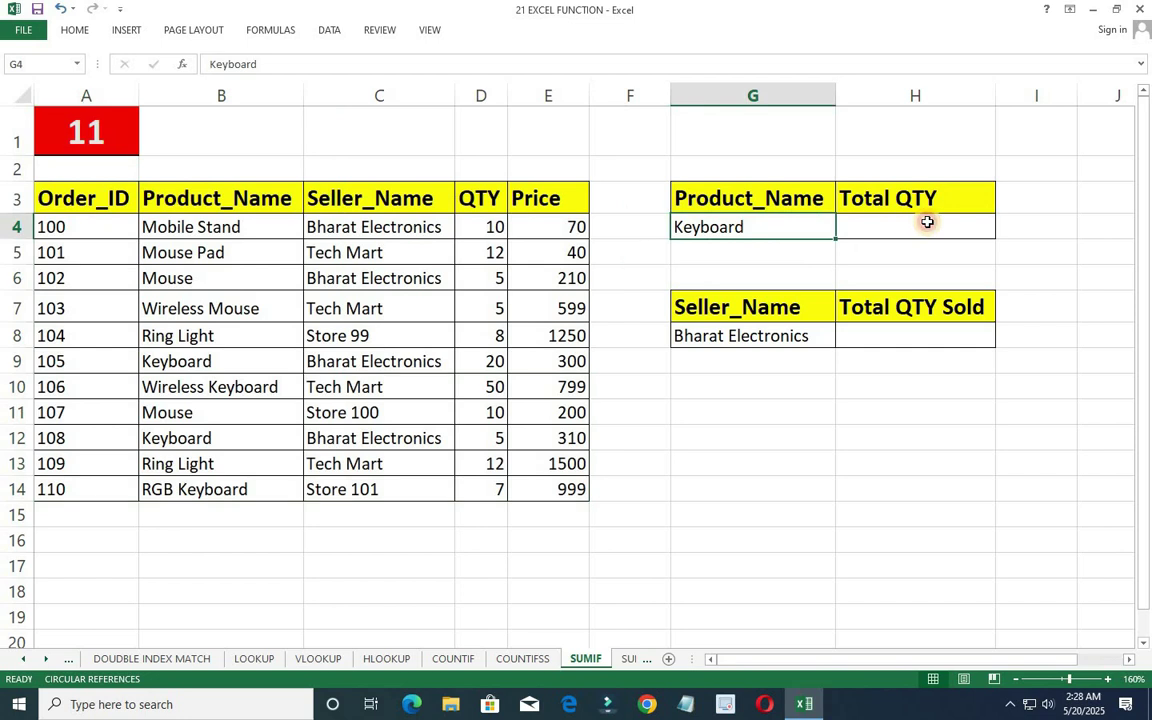
click(927, 222)
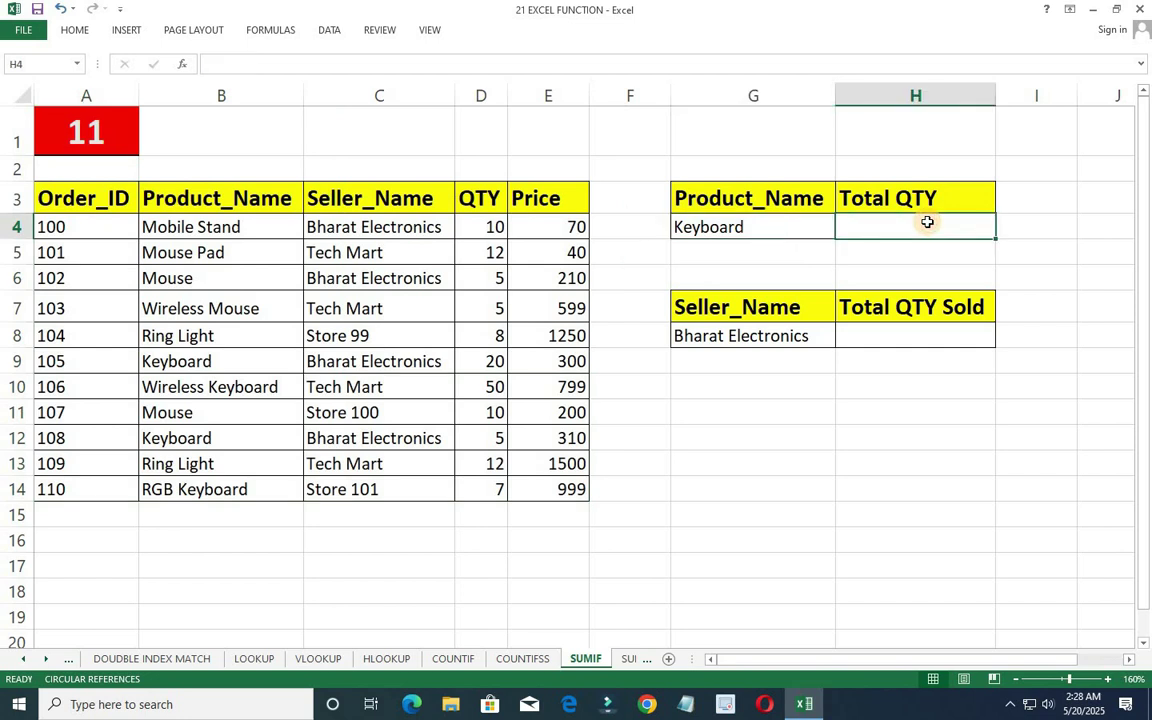
text(=sumif)
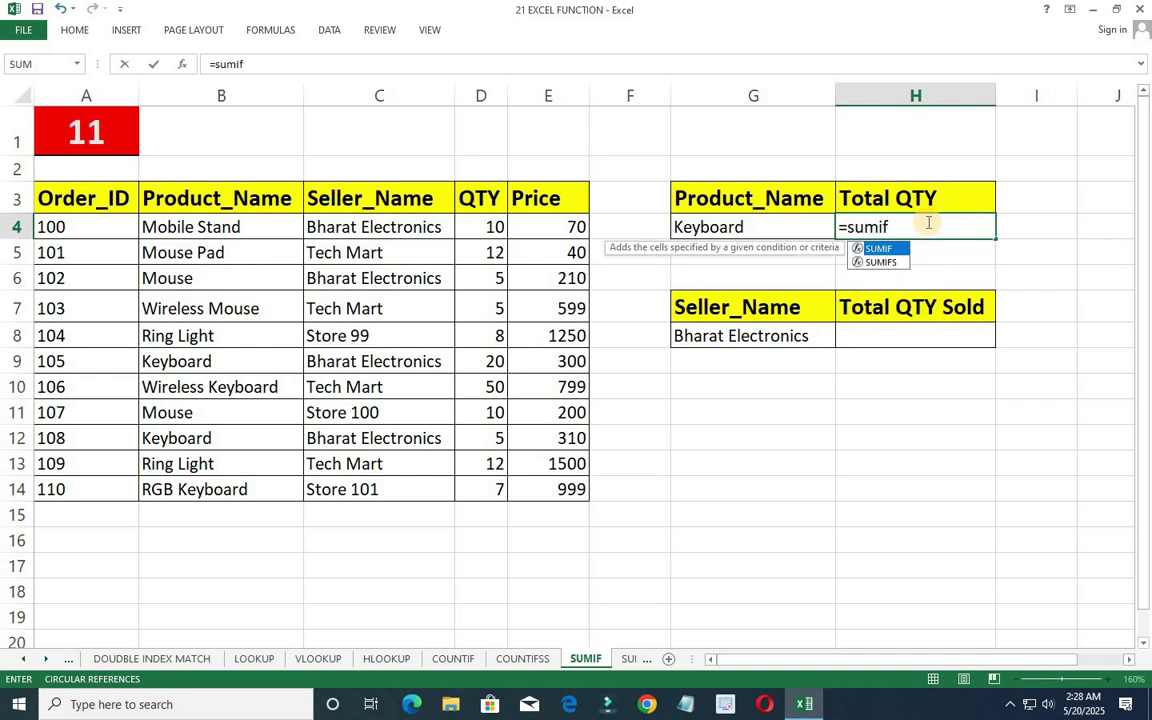
key(Tab)
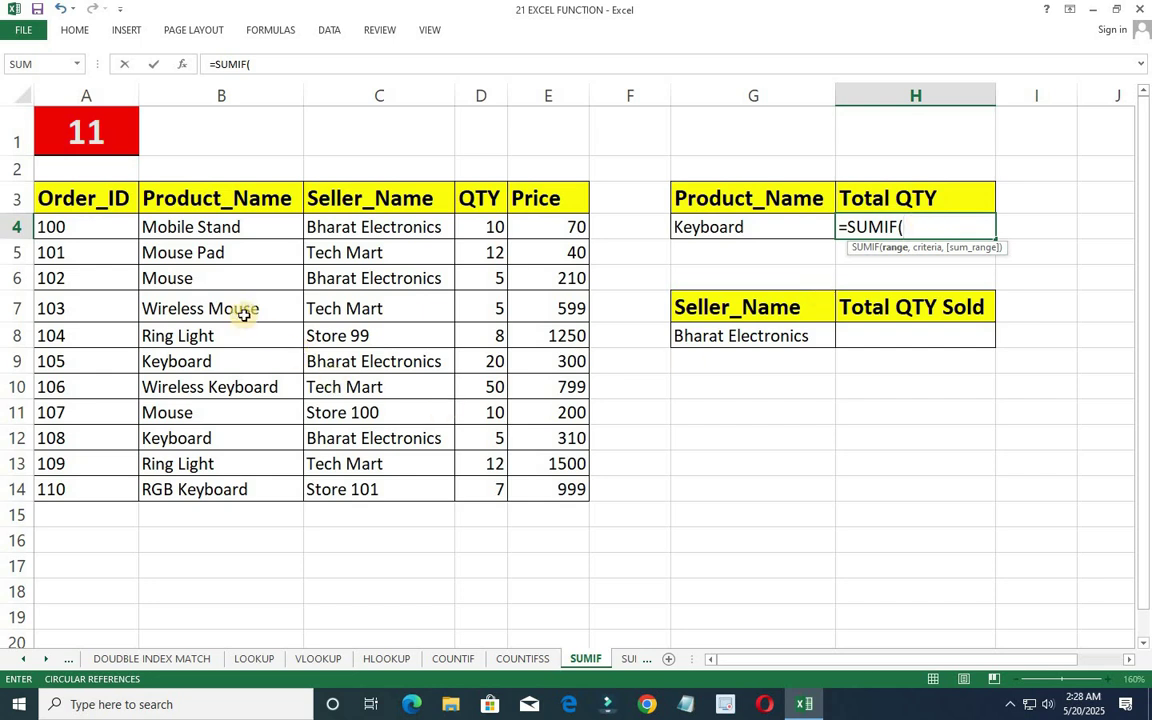
drag(228, 228, 218, 476)
text(,)
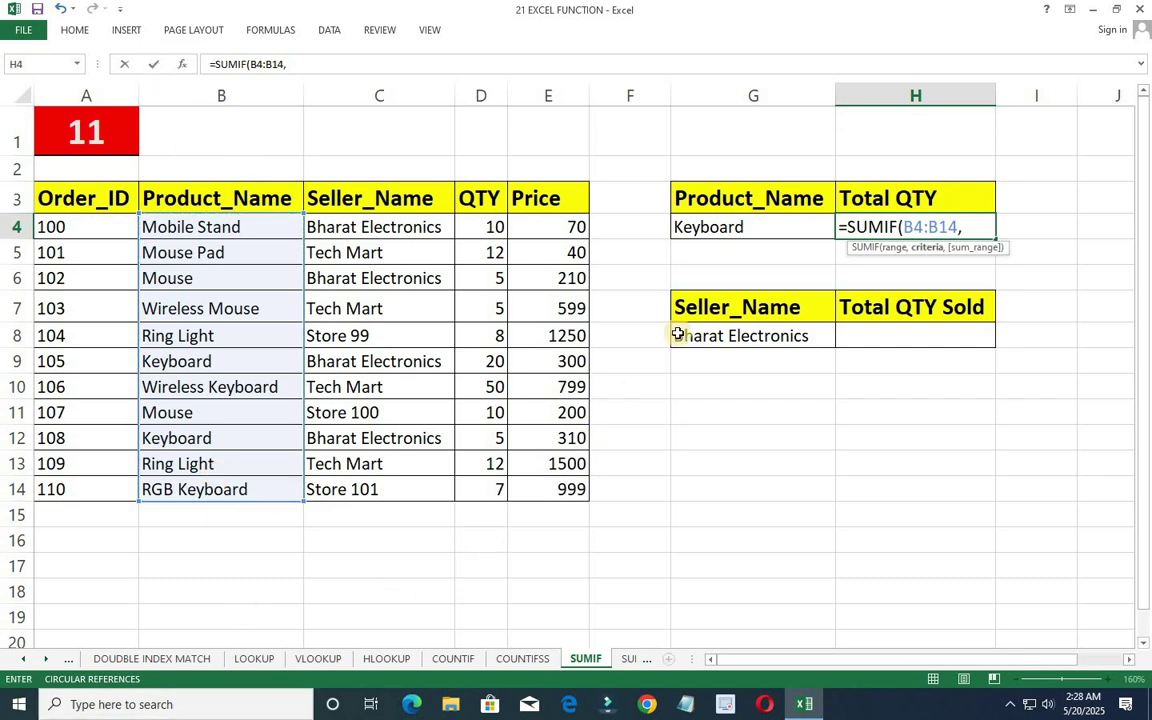
Complete the H4 formula with the Keyboard cell G4 and the sum range D4:D14, and check the Keyboard order in row 12.
click(725, 226)
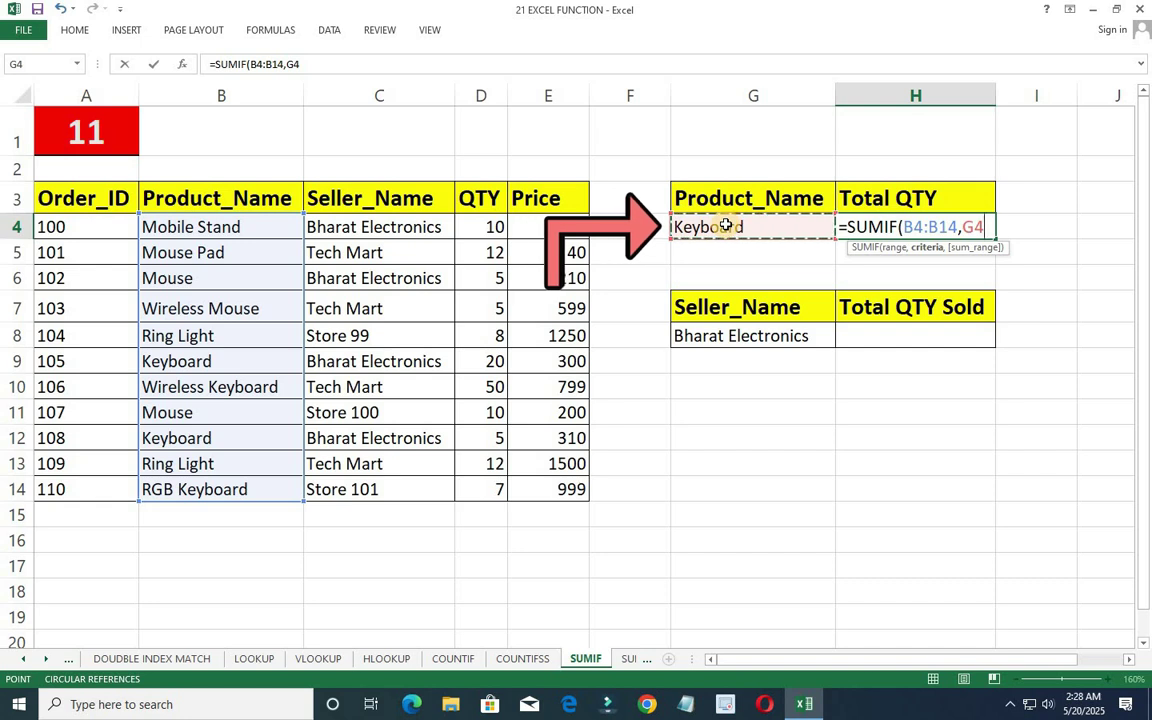
text(,)
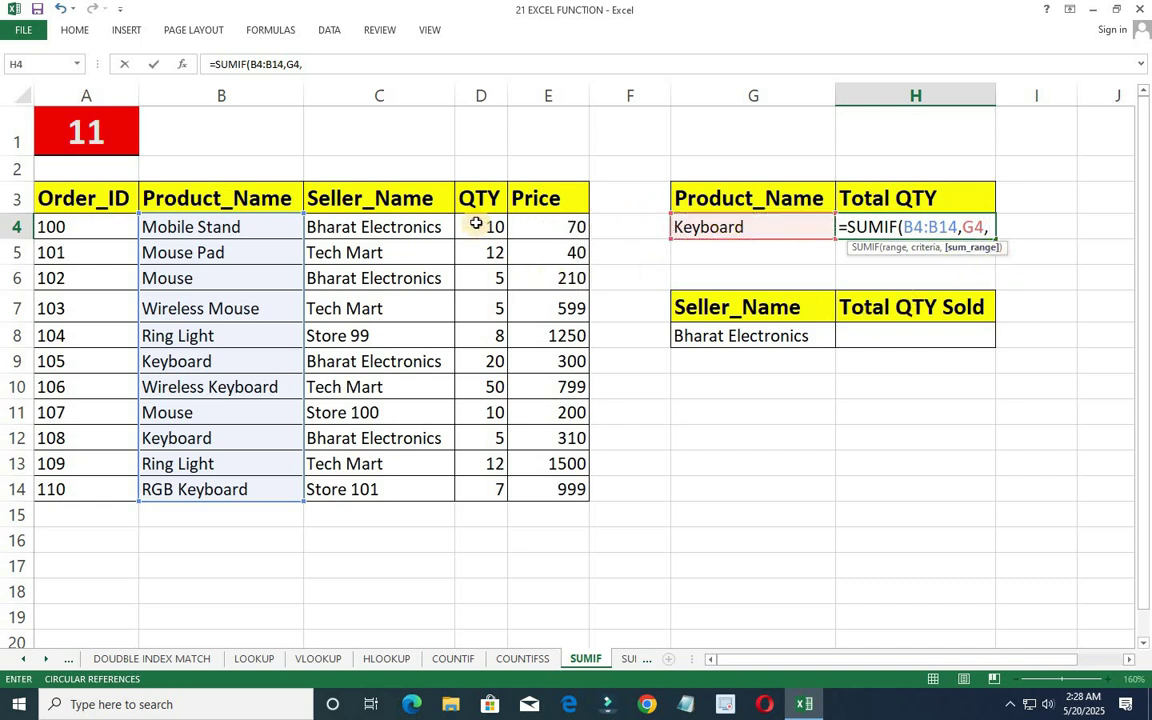
drag(476, 226, 457, 484)
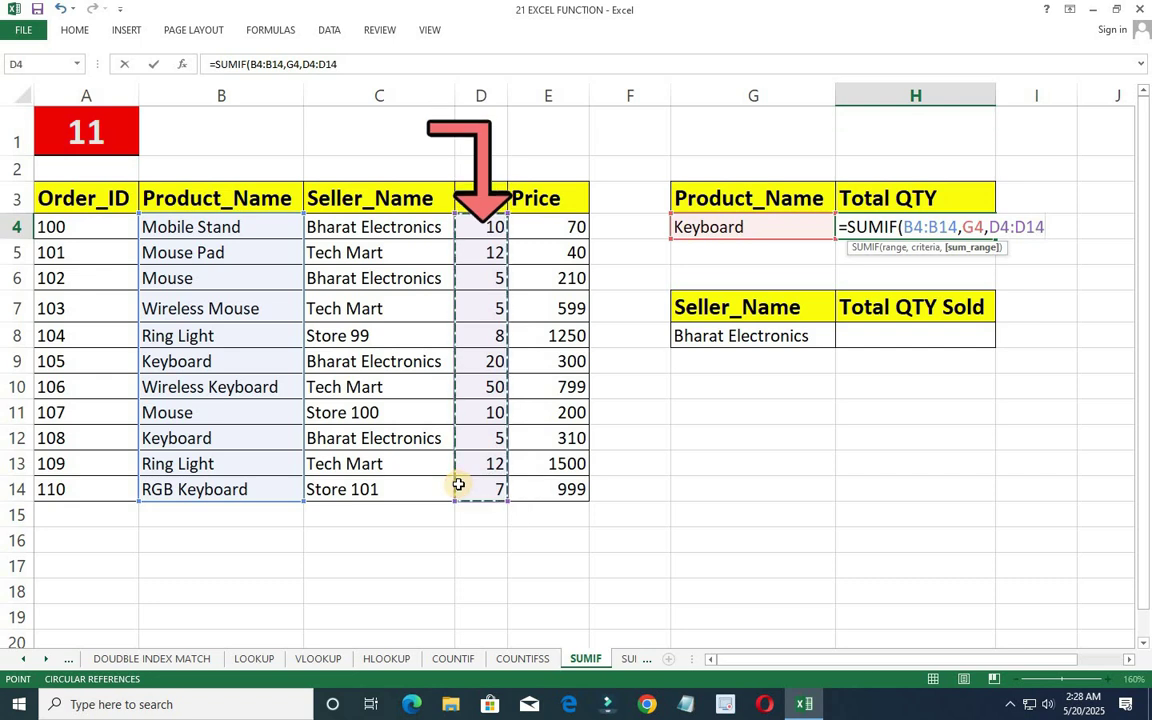
key(Return)
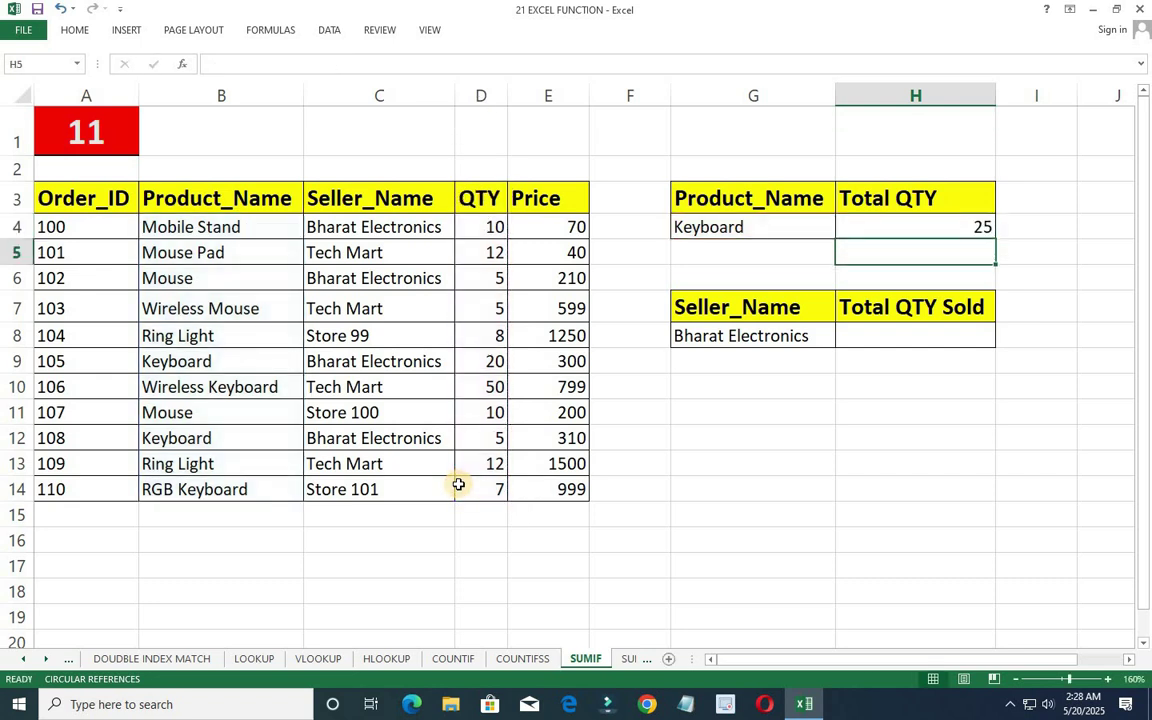
click(206, 438)
drag(330, 439, 486, 440)
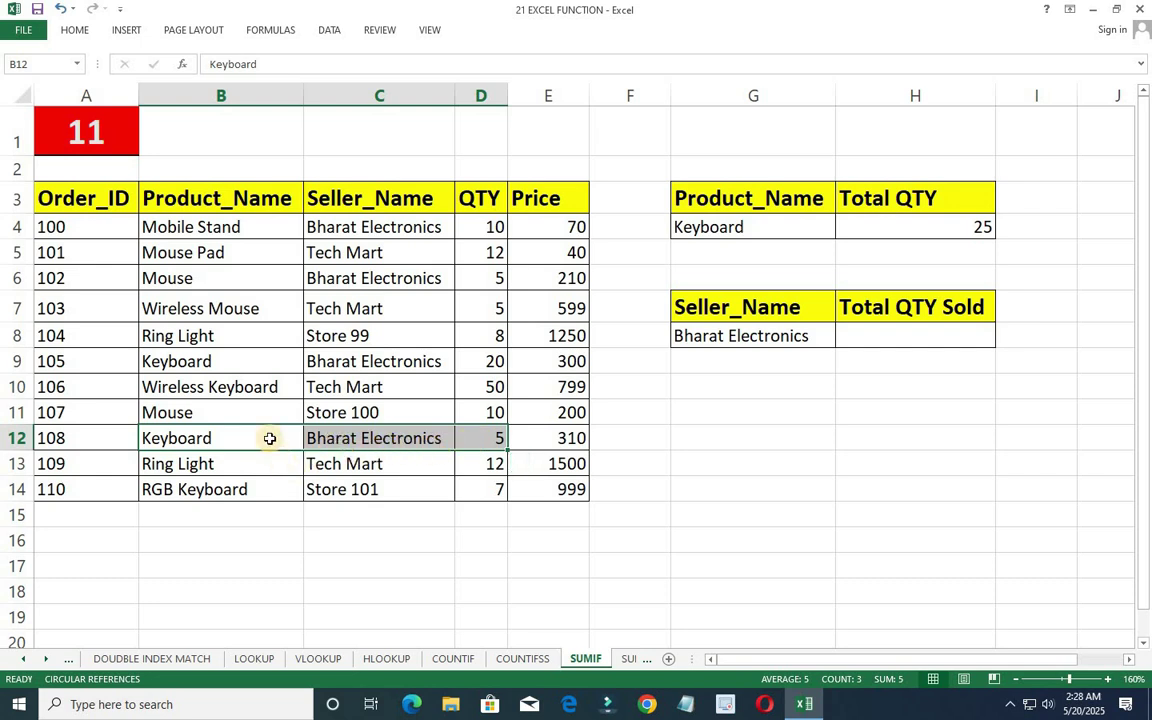
Check the Keyboard order in row 9 and the Wireless Keyboard and RGB Keyboard names in B10 and B14.
drag(265, 365, 482, 362)
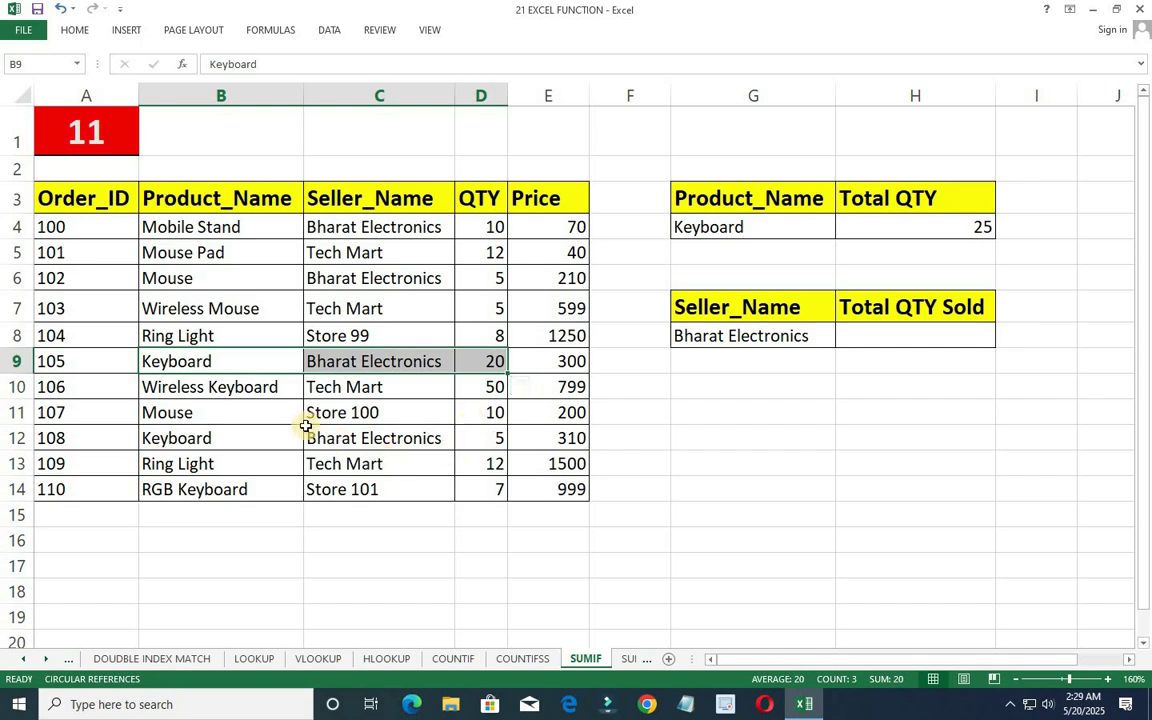
click(237, 391)
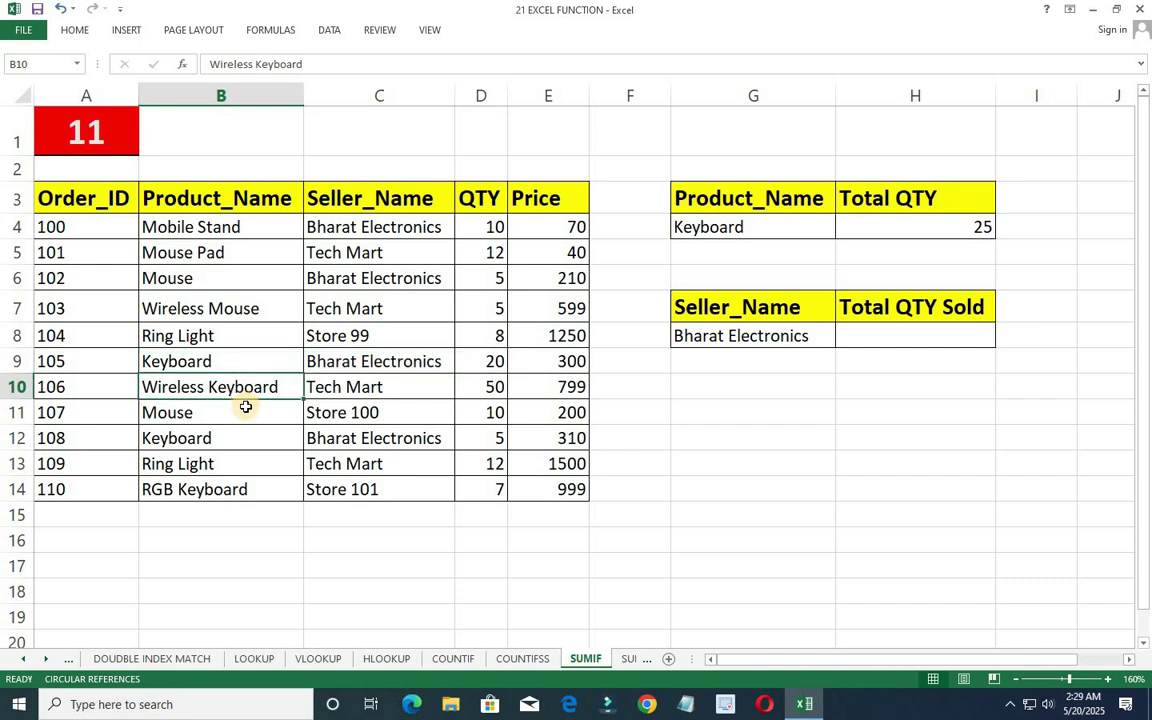
click(240, 488)
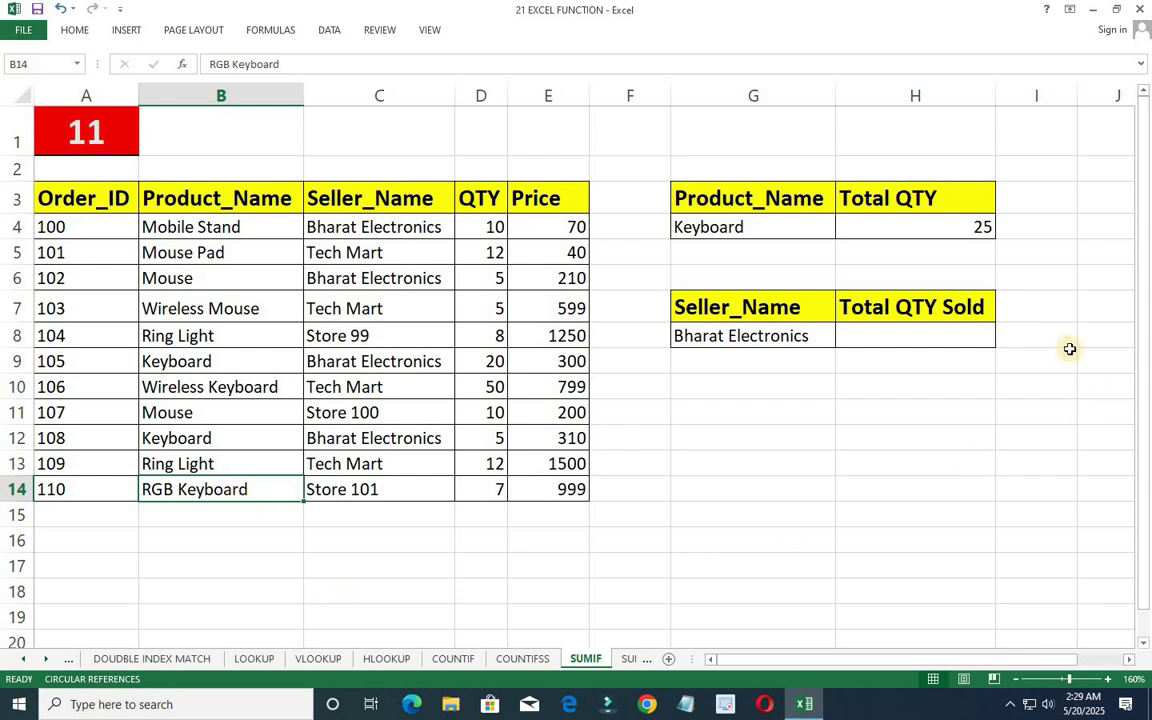
Start a SUMIF formula in H5, directly below the Keyboard total.
click(870, 258)
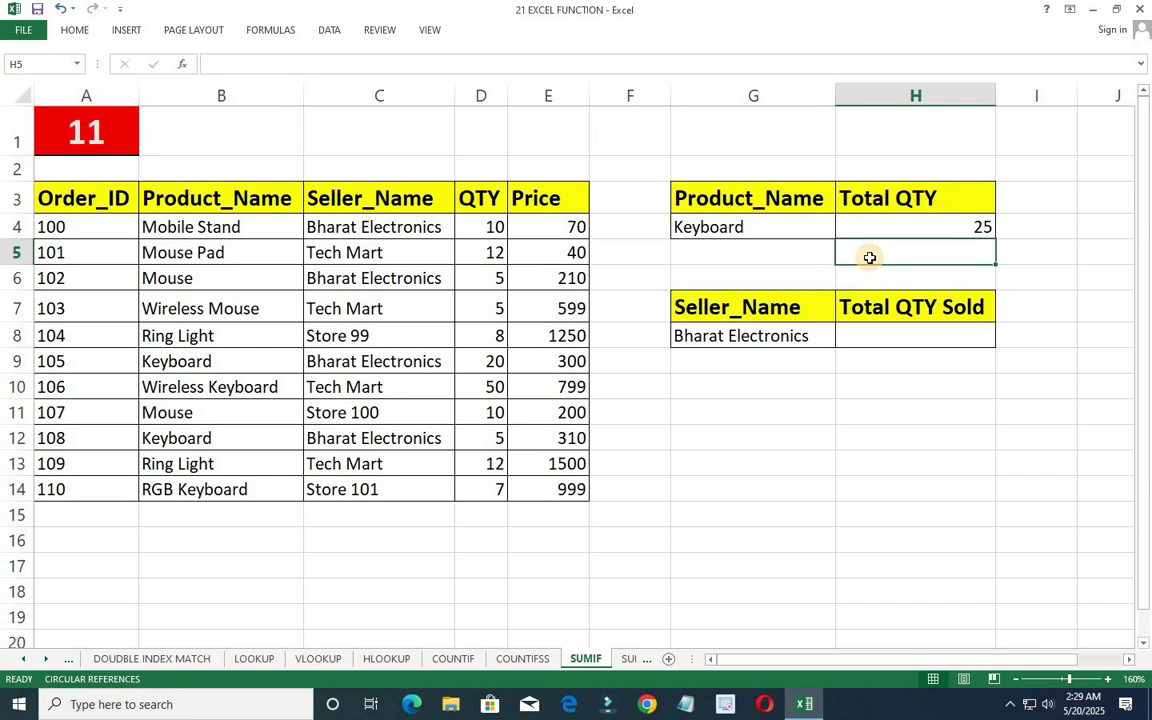
text(=)
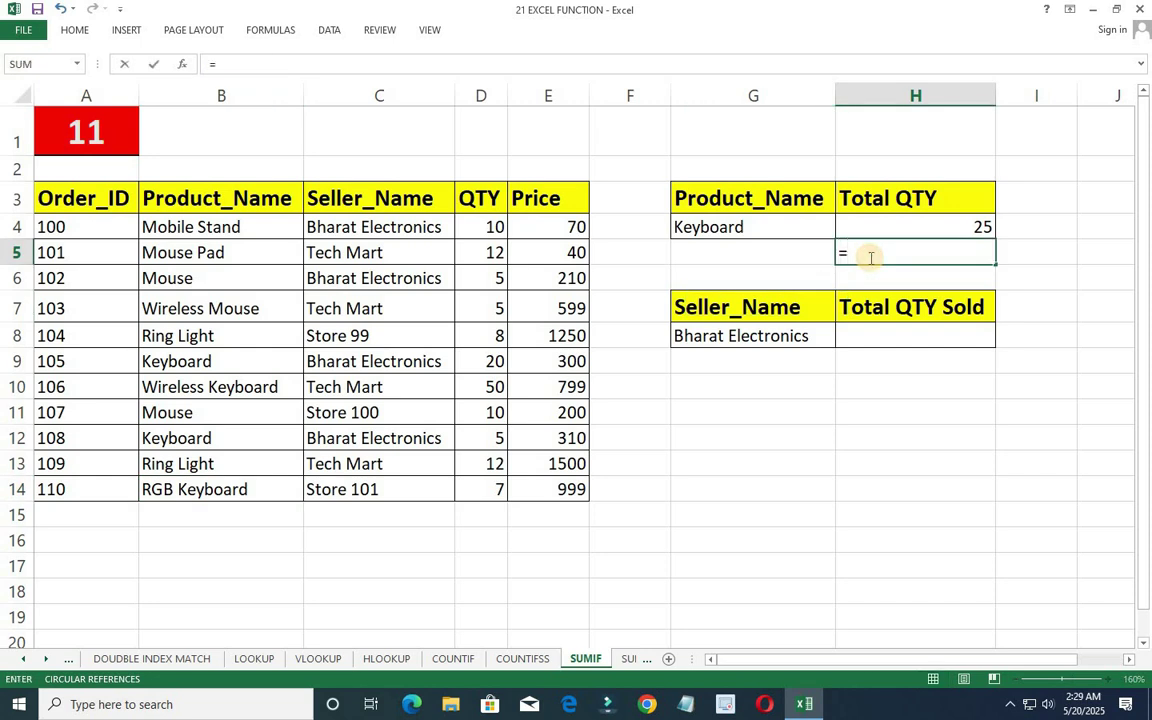
text(sumif)
key(Tab)
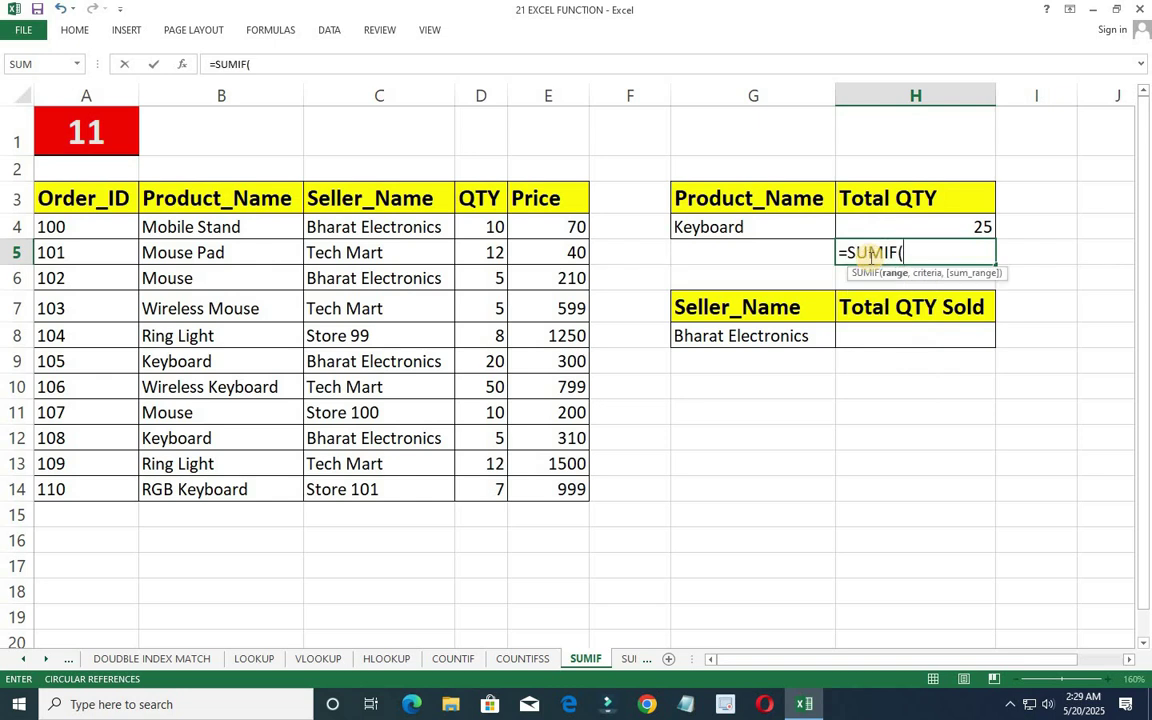
click(757, 230)
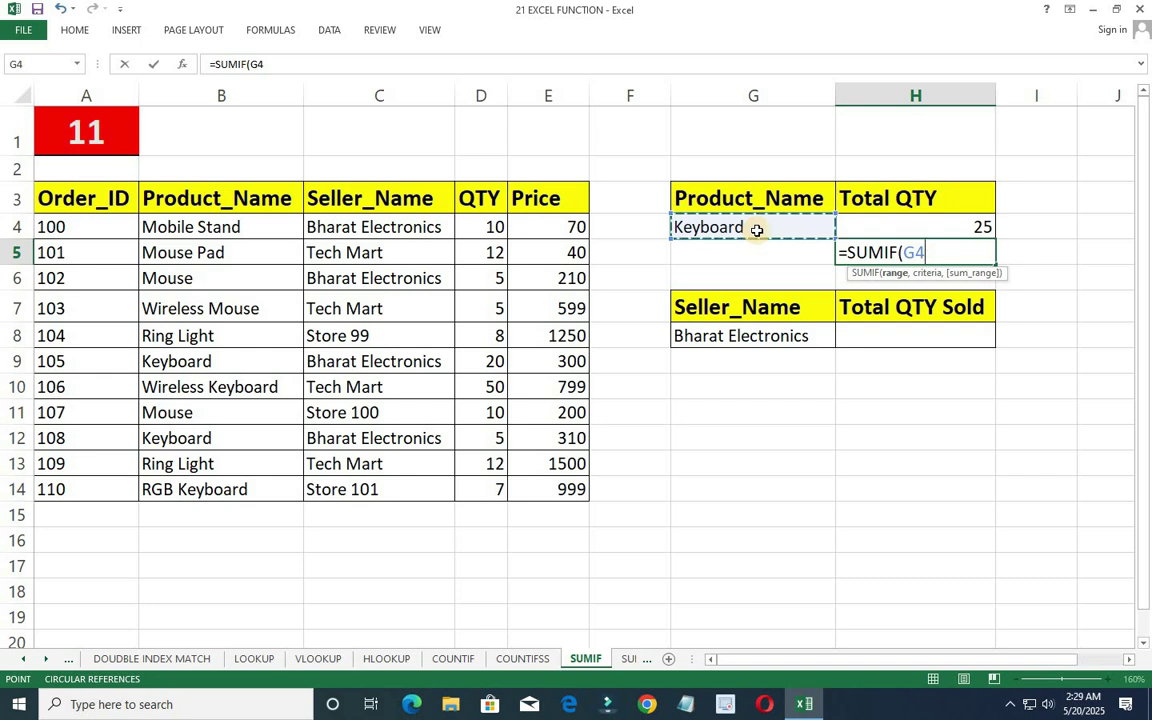
click(907, 253)
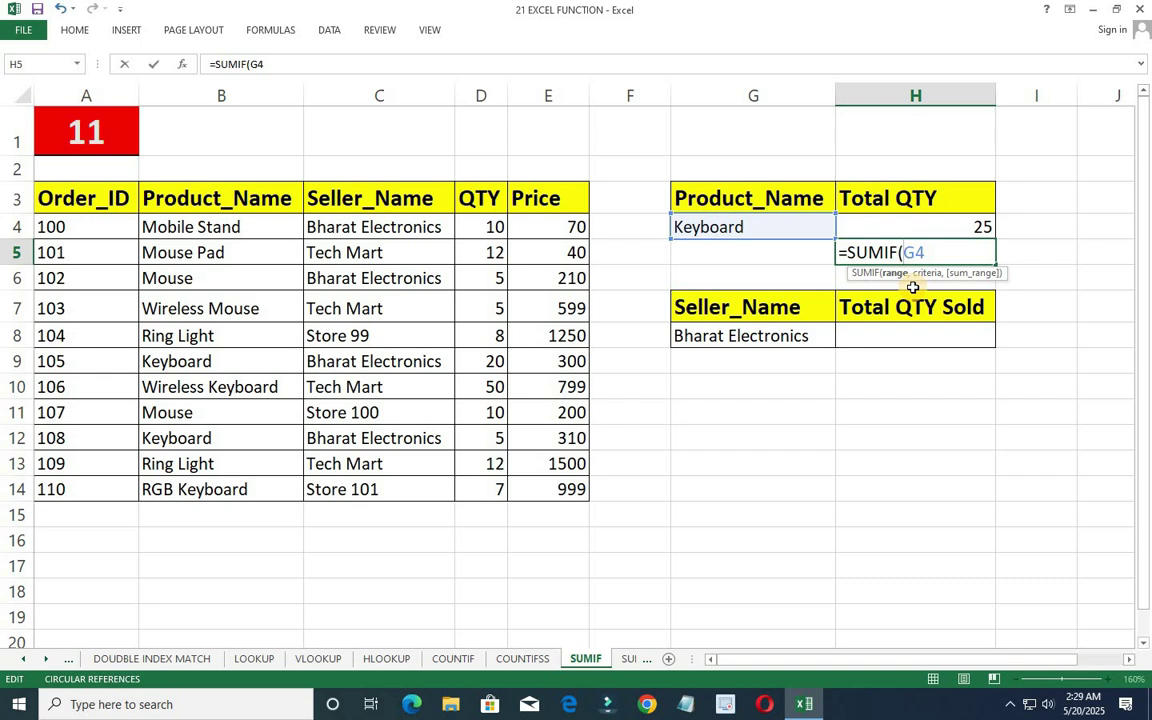
text(")
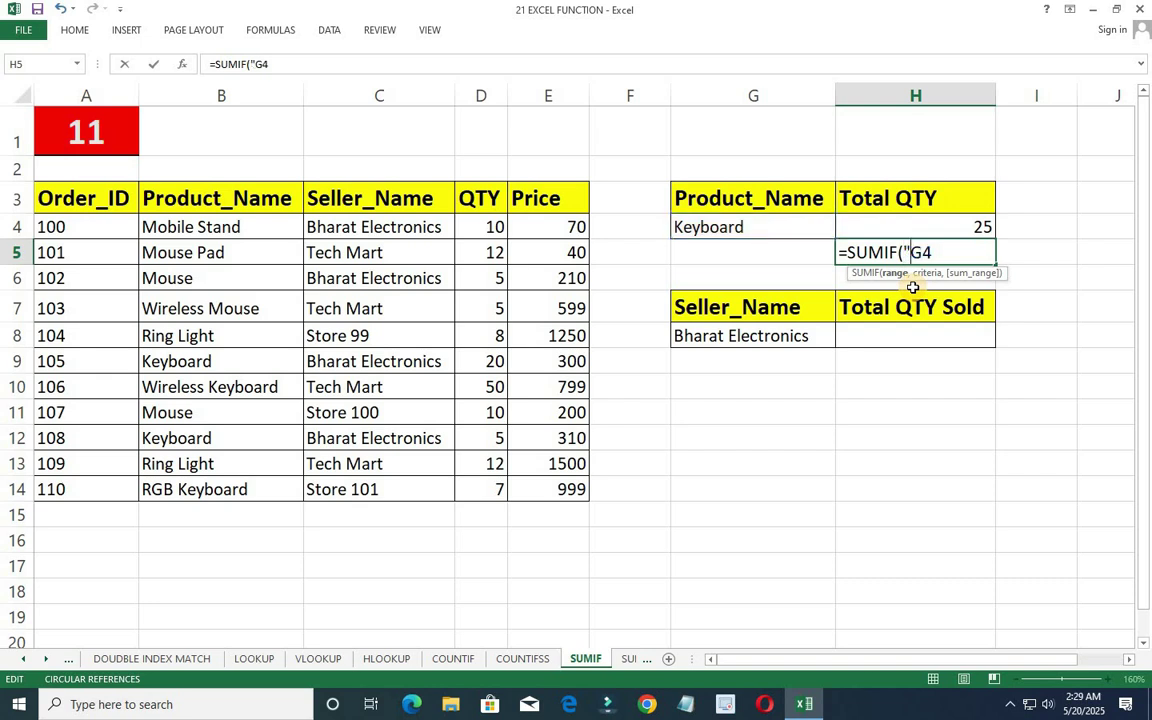
text(*"&)
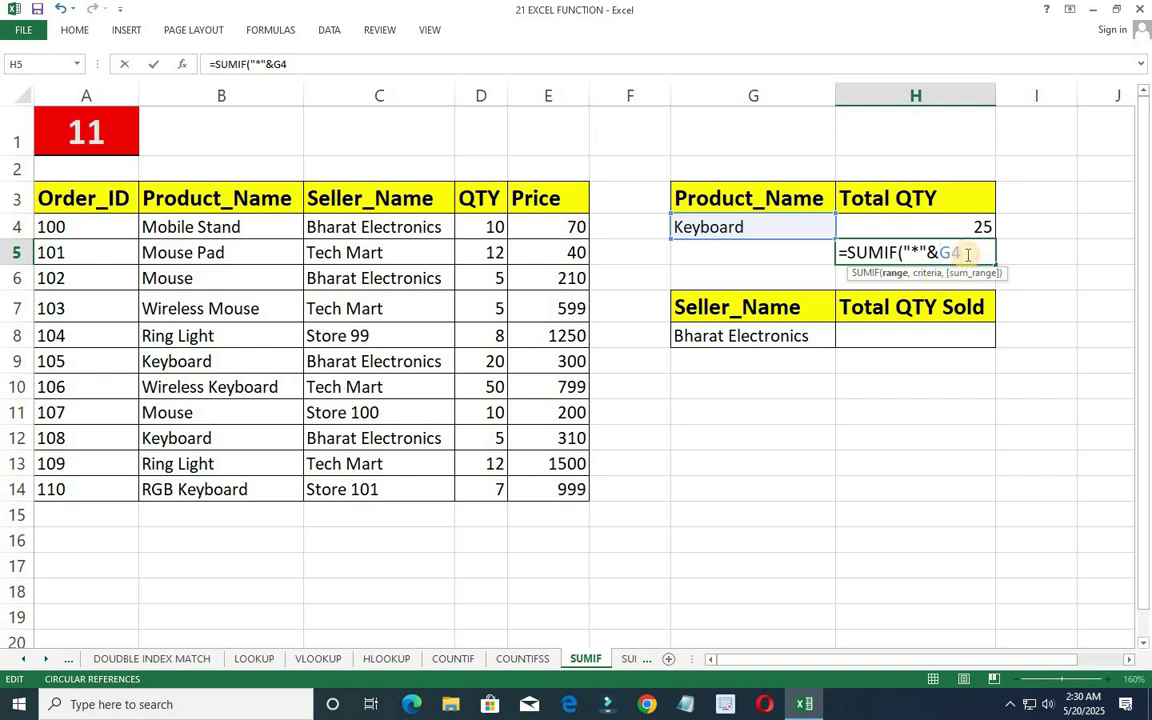
text(&)
text(,)
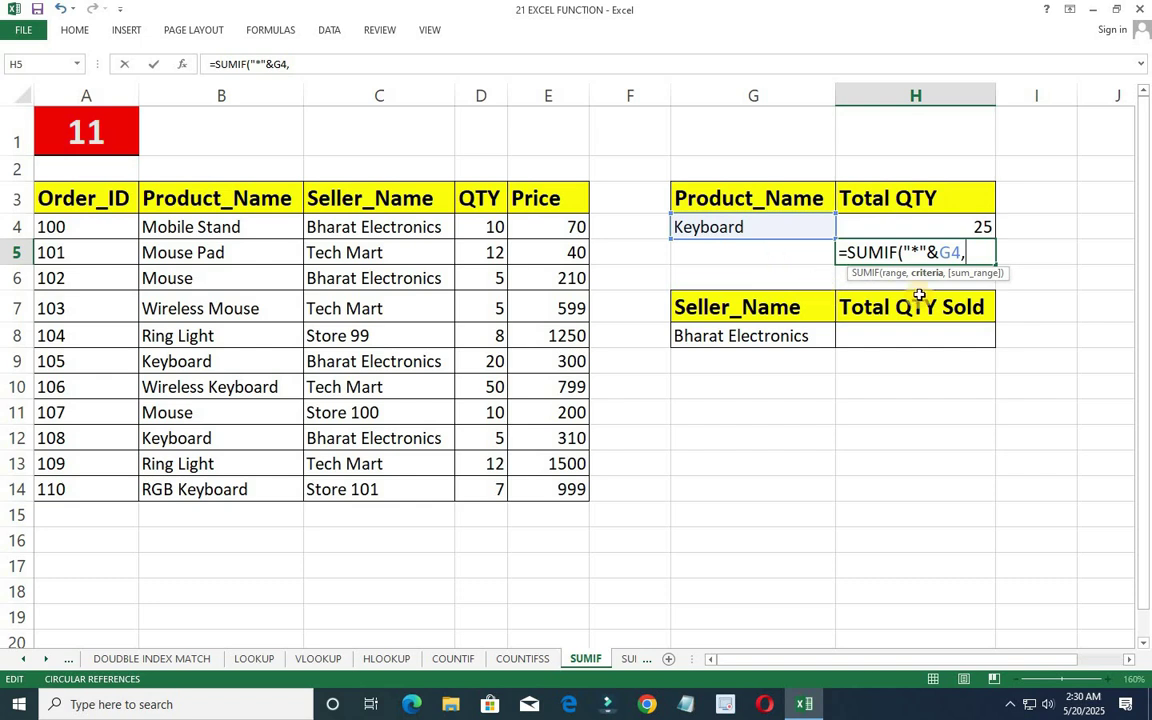
drag(914, 253, 983, 253)
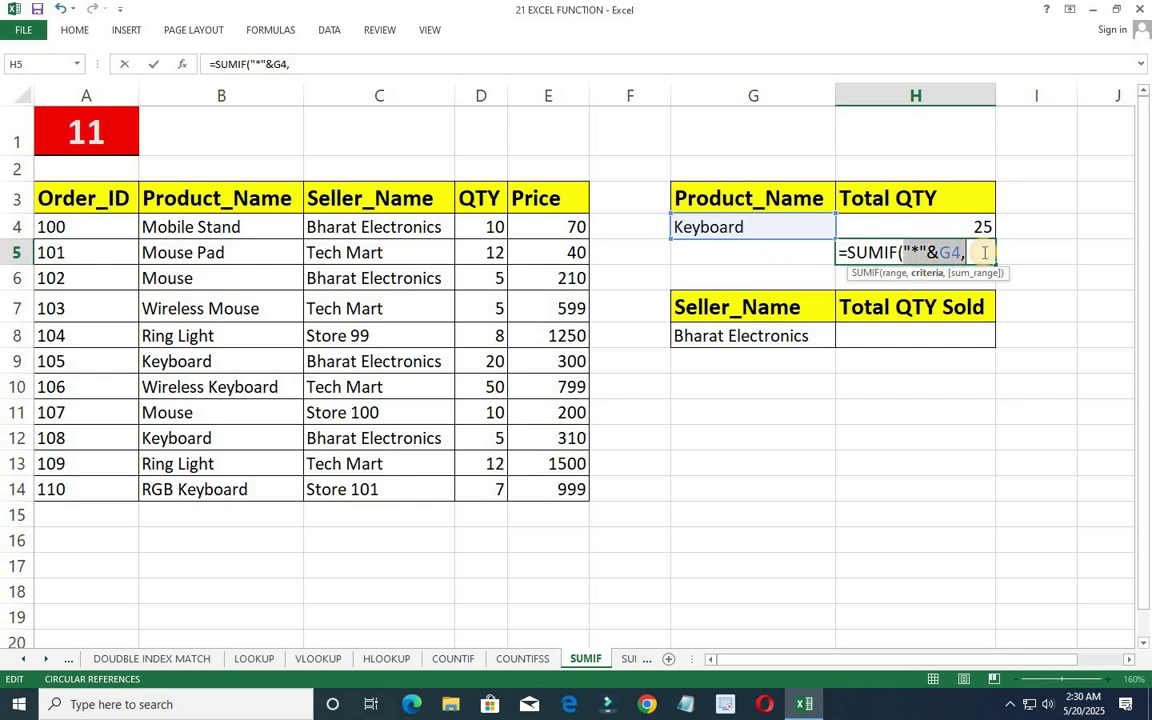
key(BackSpace)
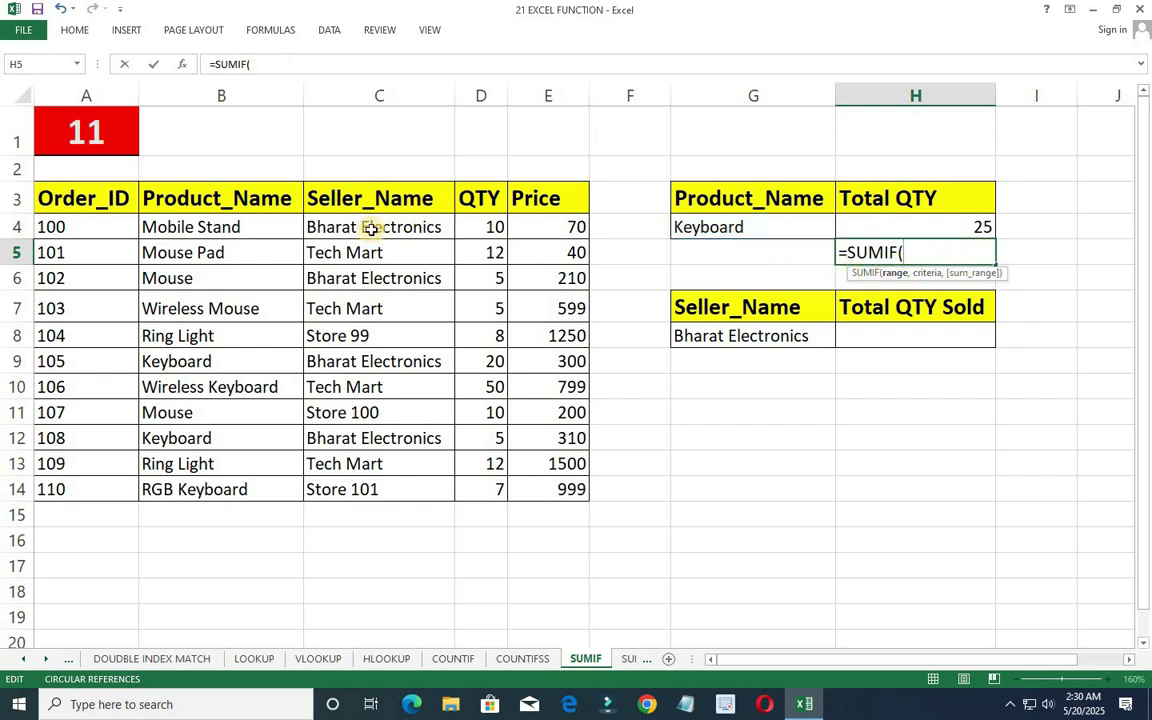
Give the H5 SUMIF formula the product name range B4:B14 and the wildcard criteria "*"&G4.
drag(240, 226, 249, 482)
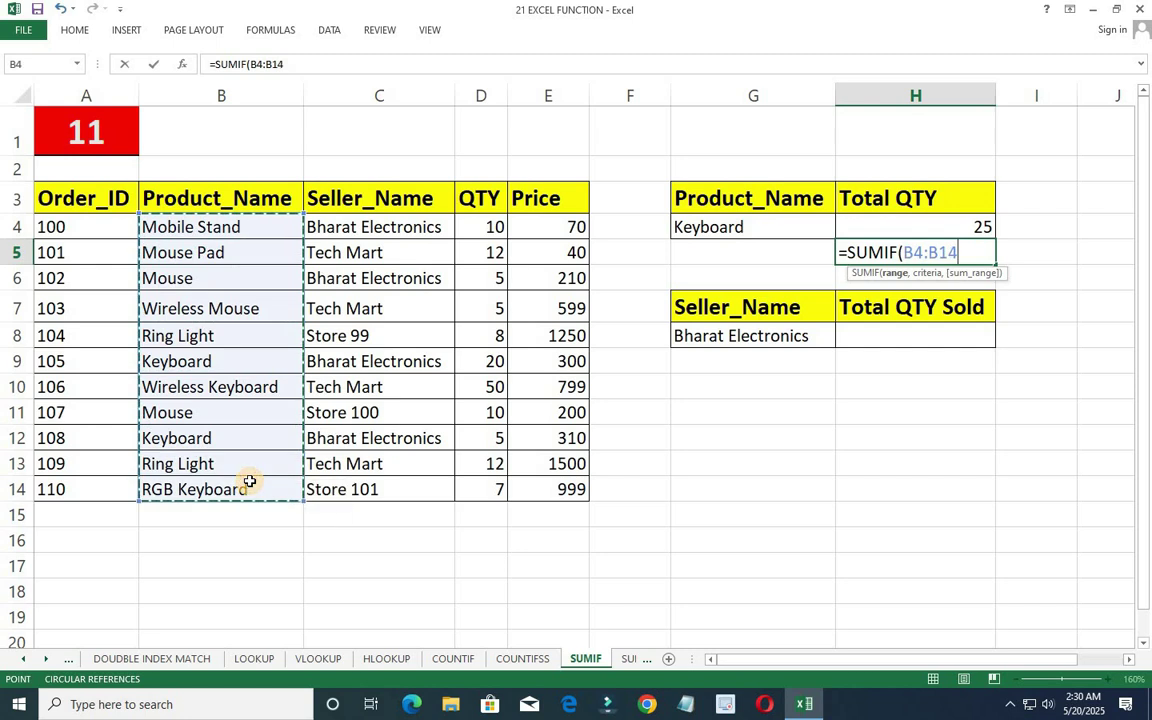
key(F8)
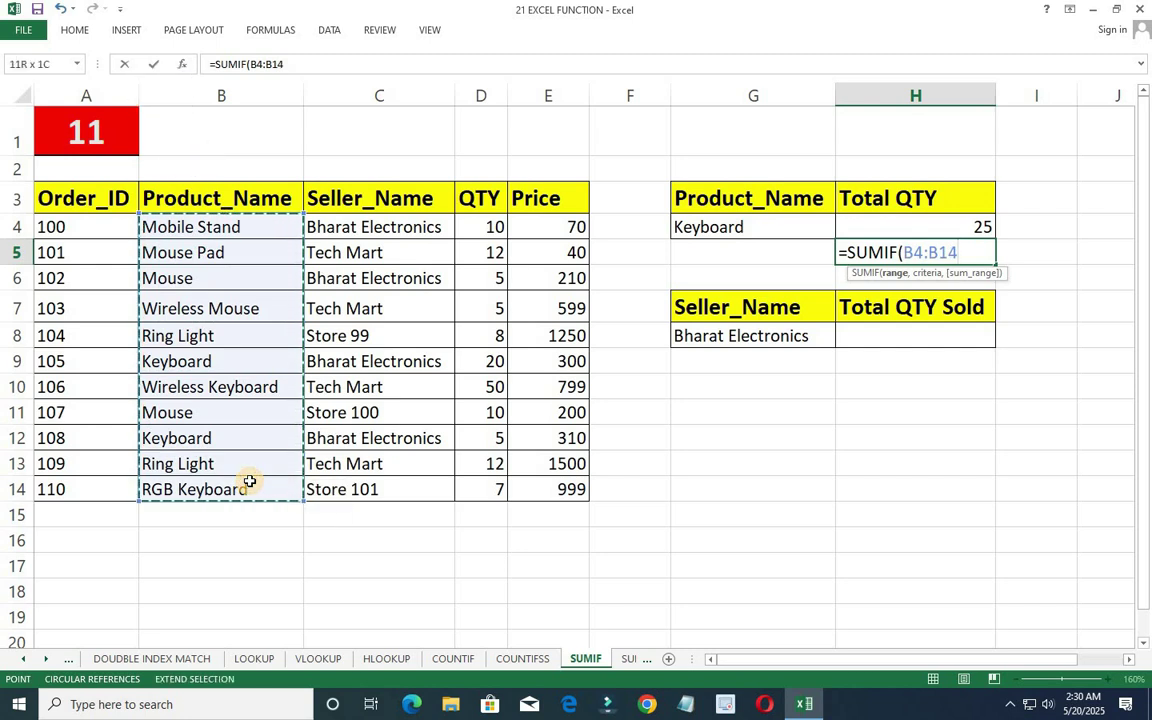
text(")
key(BackSpace)
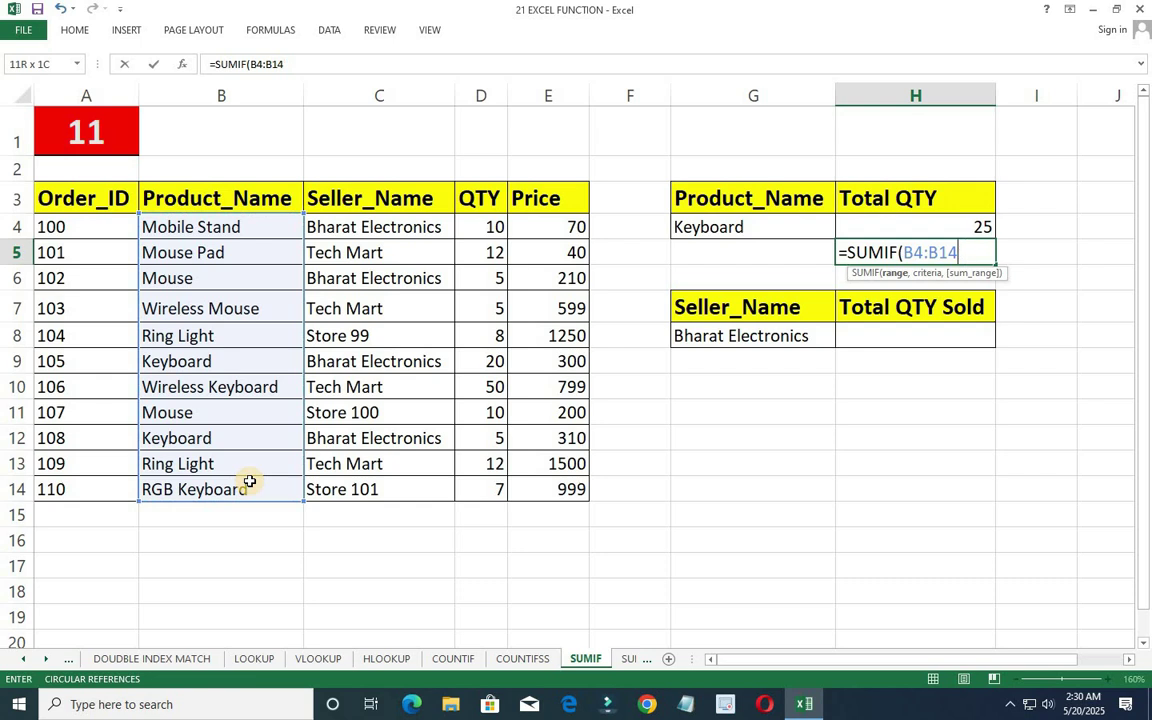
text(,")
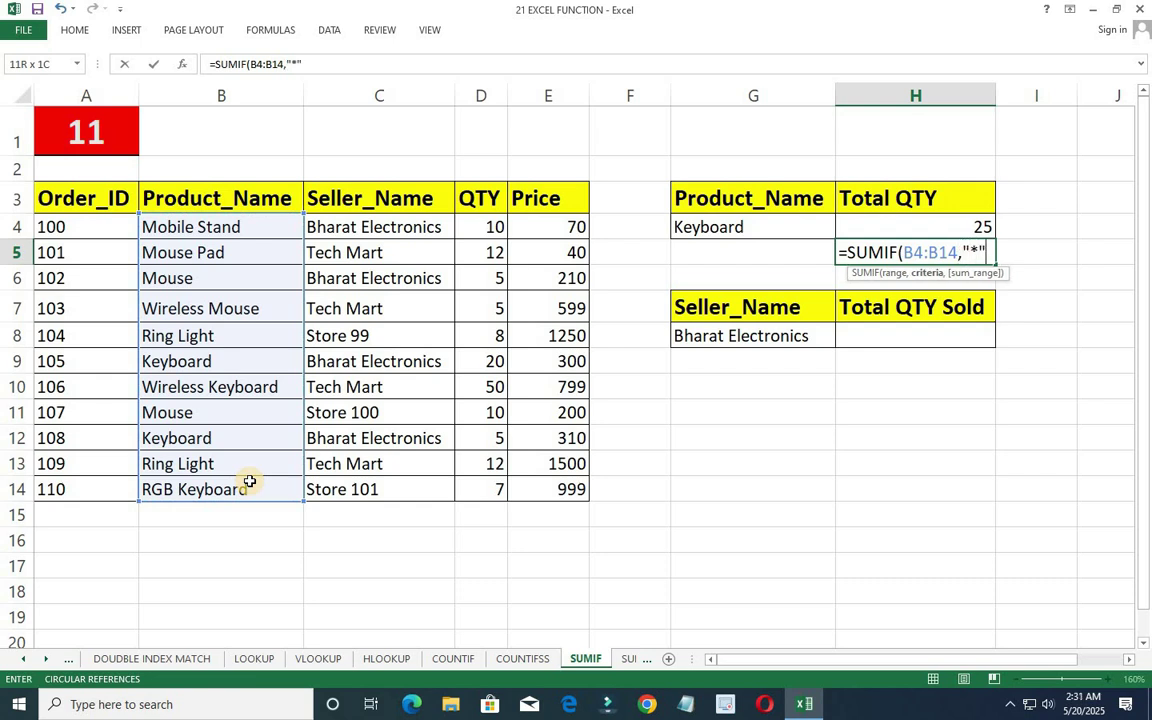
text(*"&)
click(716, 229)
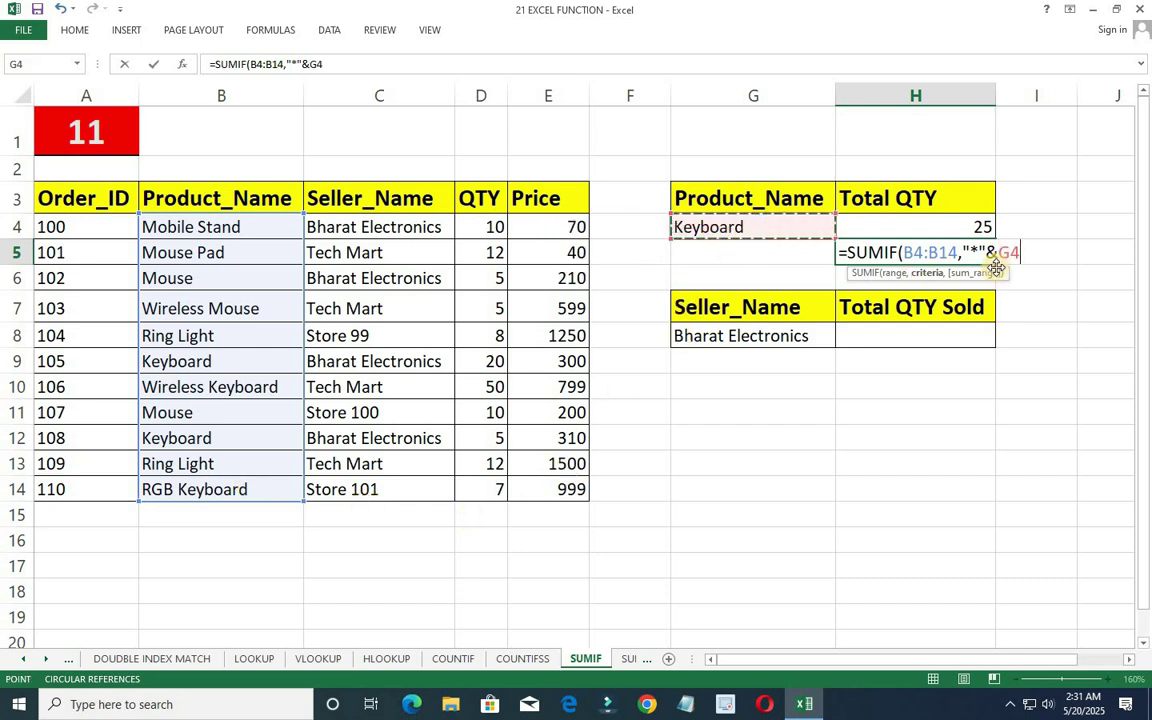
Complete the H5 wildcard formula with the quantity range D4:D14 as the sum range and enter it.
drag(998, 254, 971, 250)
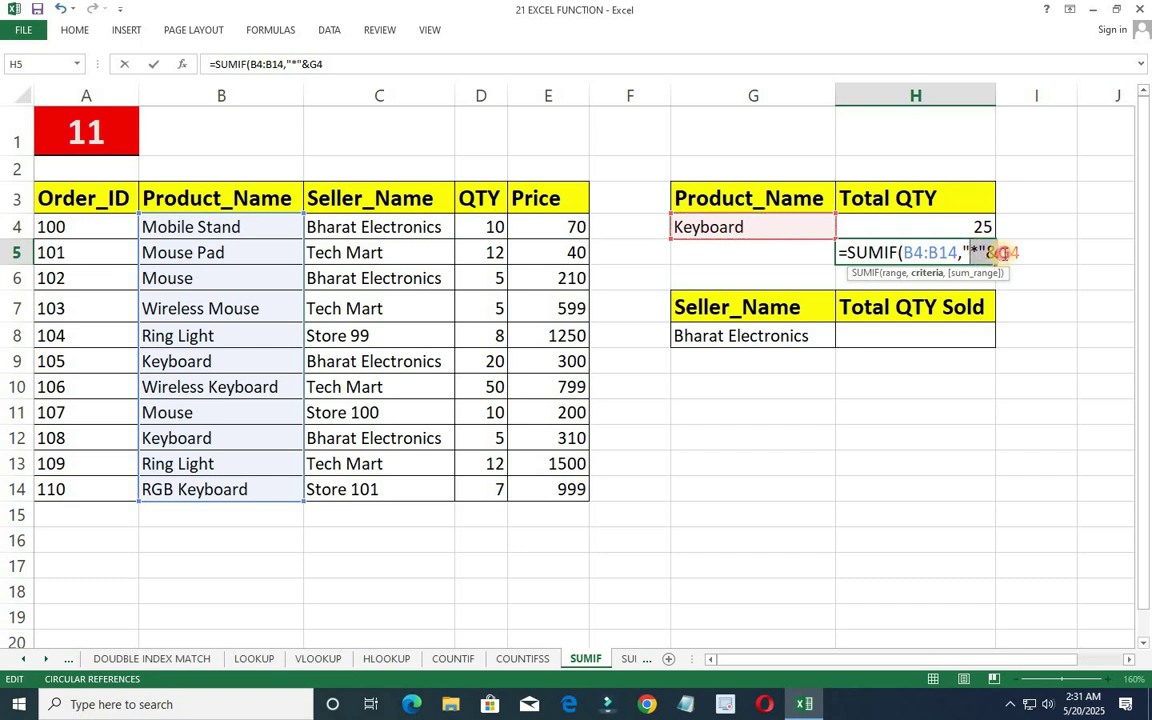
key(shift+Home)
key(End)
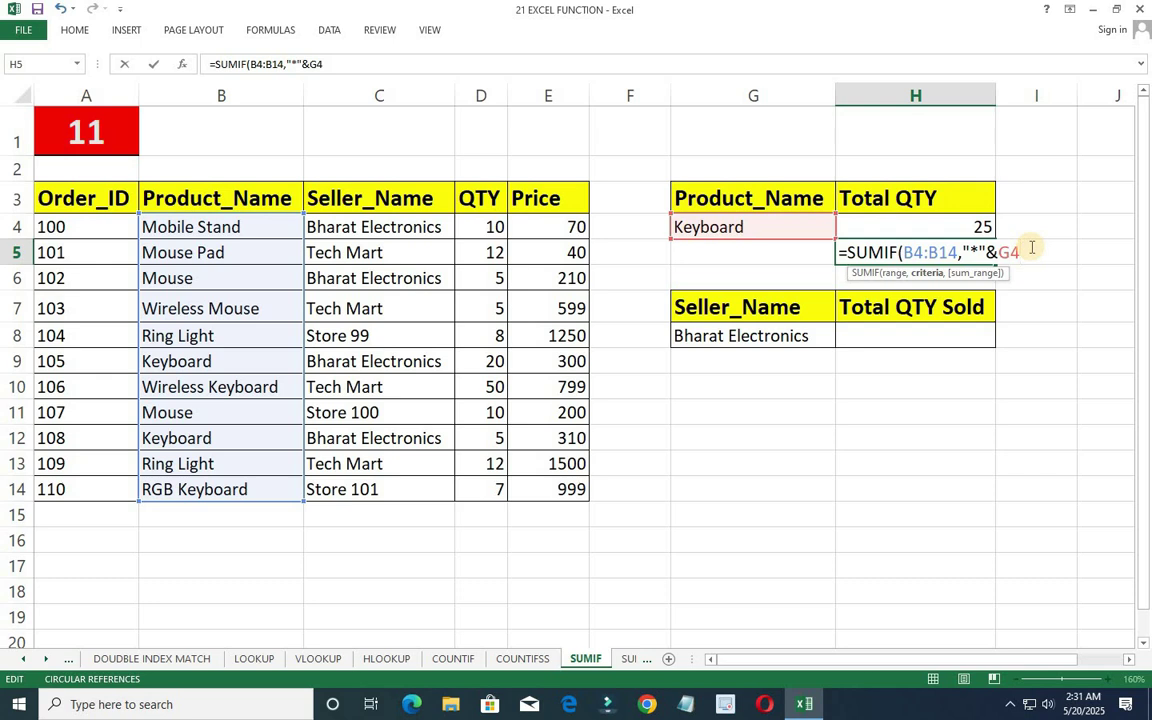
text(,)
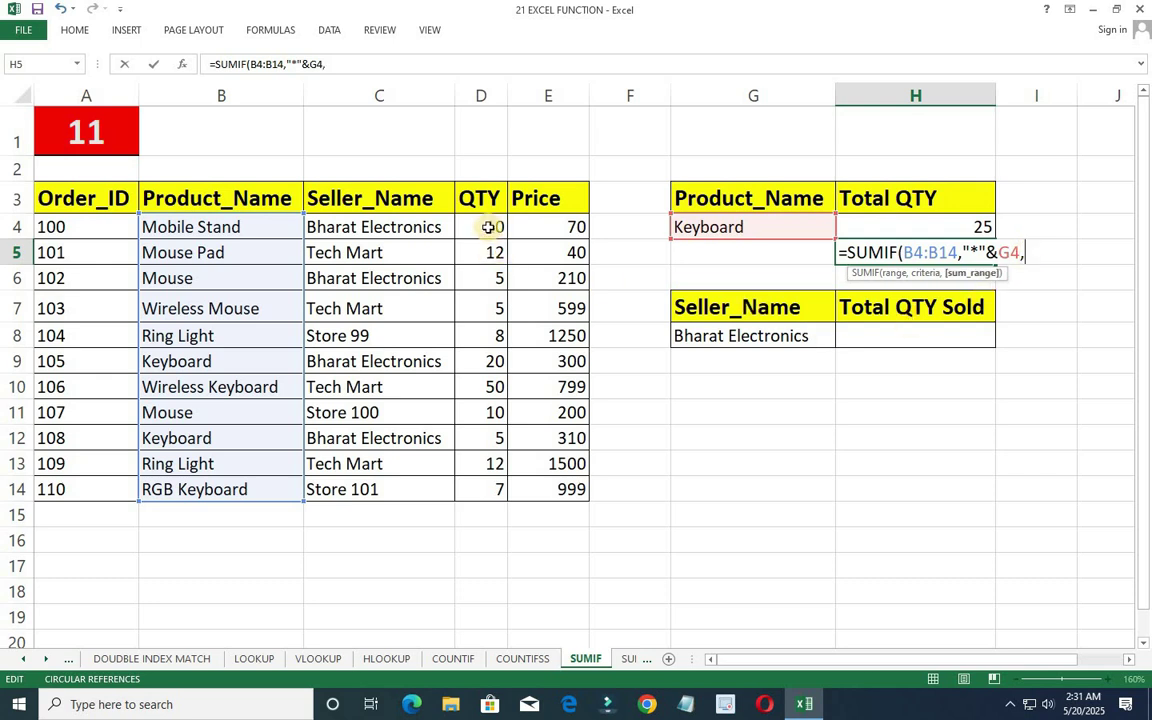
drag(488, 226, 479, 481)
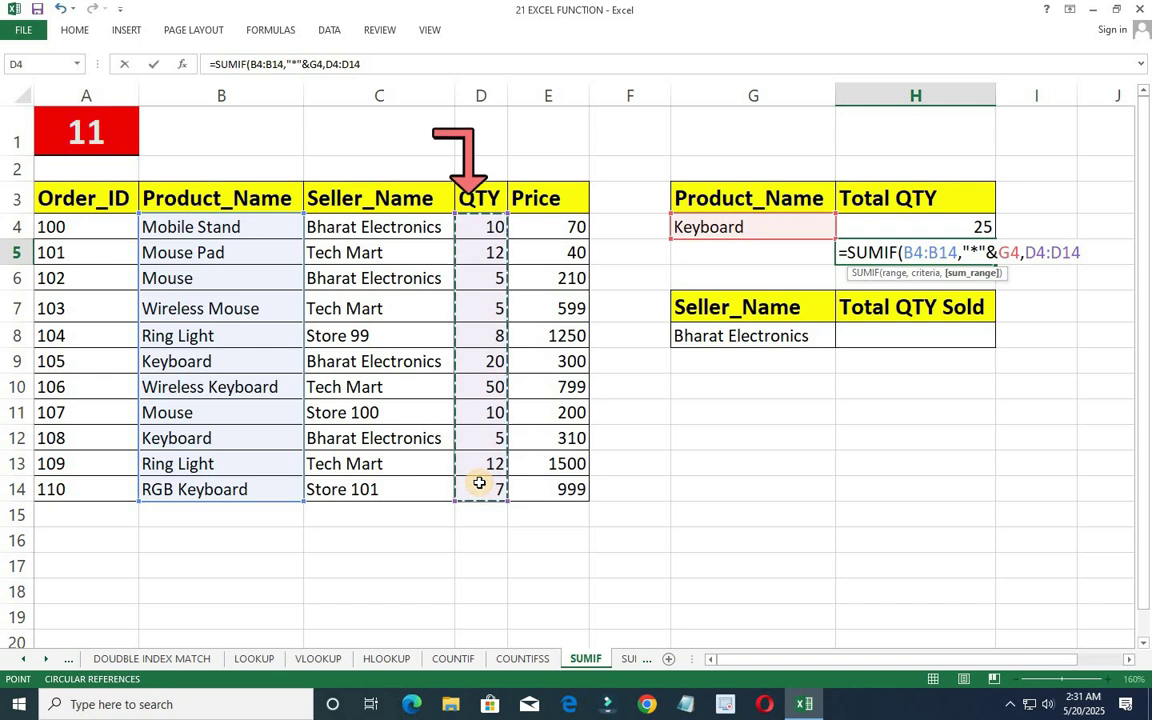
key(Return)
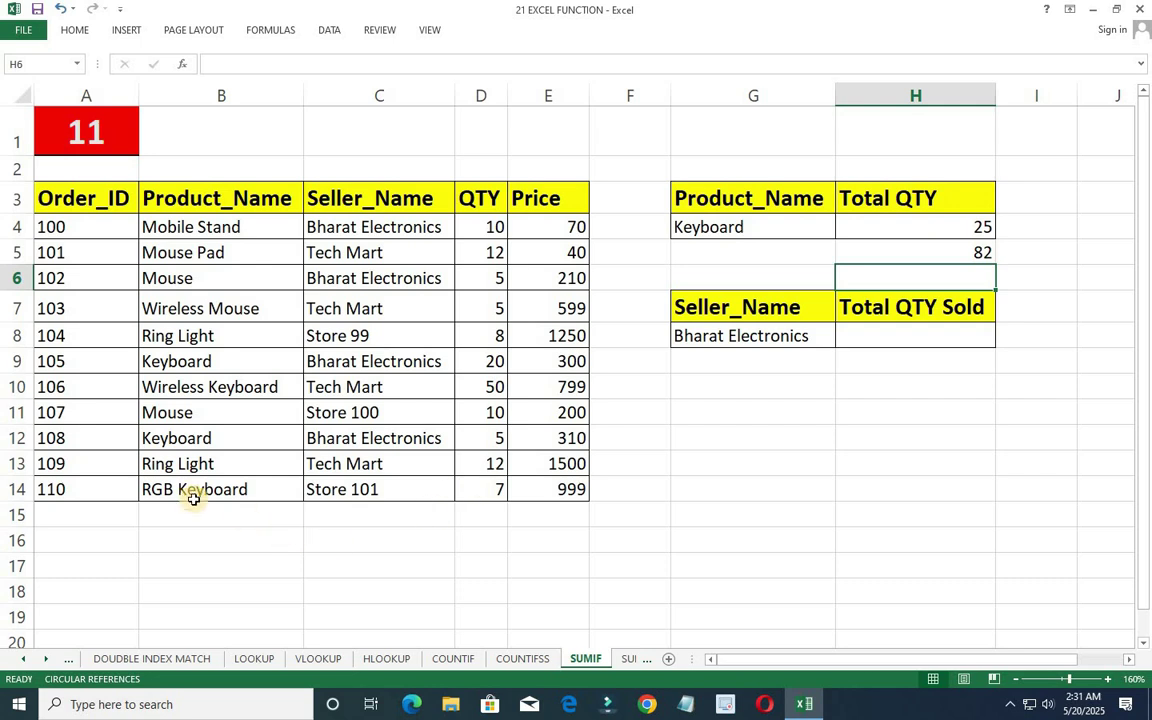
Check product, seller and quantity for every keyboard order in rows 14, 10, 12 and 9.
drag(188, 486, 451, 484)
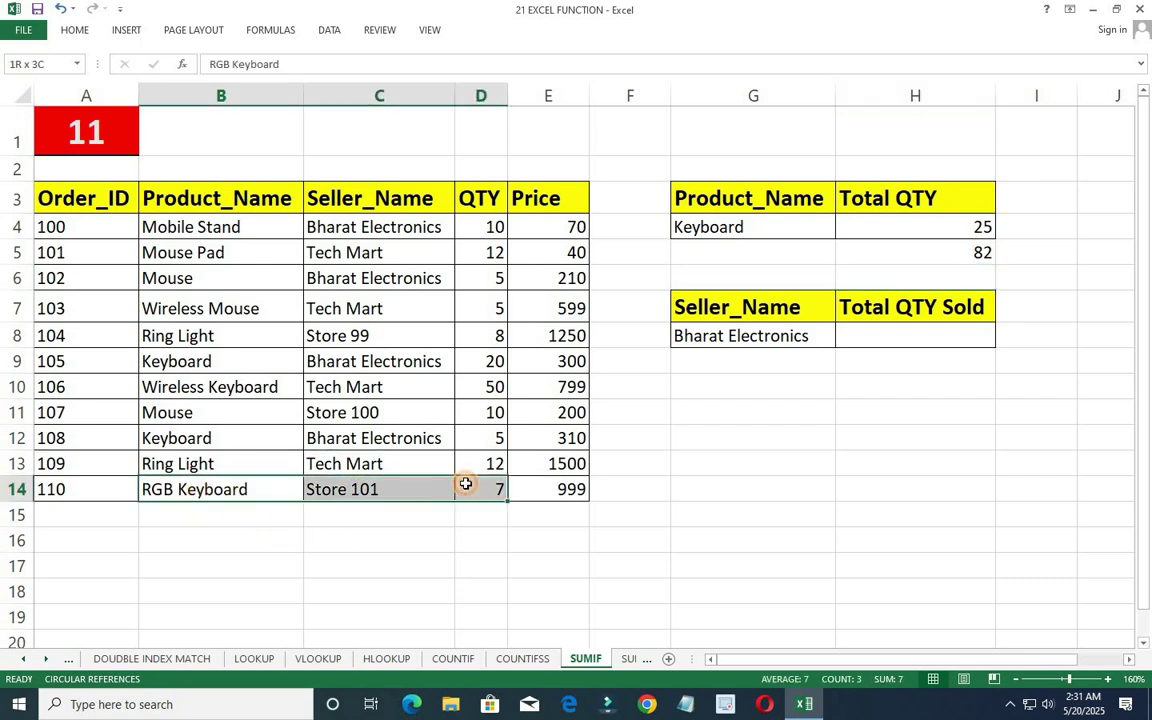
click(283, 386)
drag(283, 386, 478, 386)
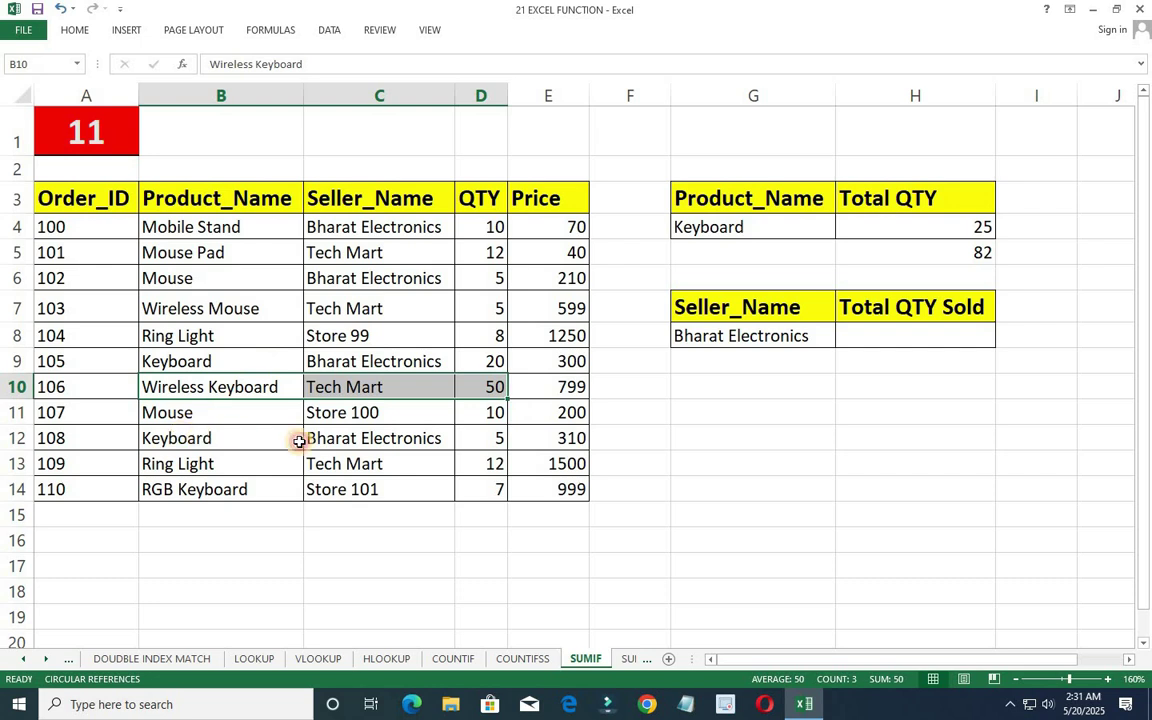
drag(295, 440, 494, 440)
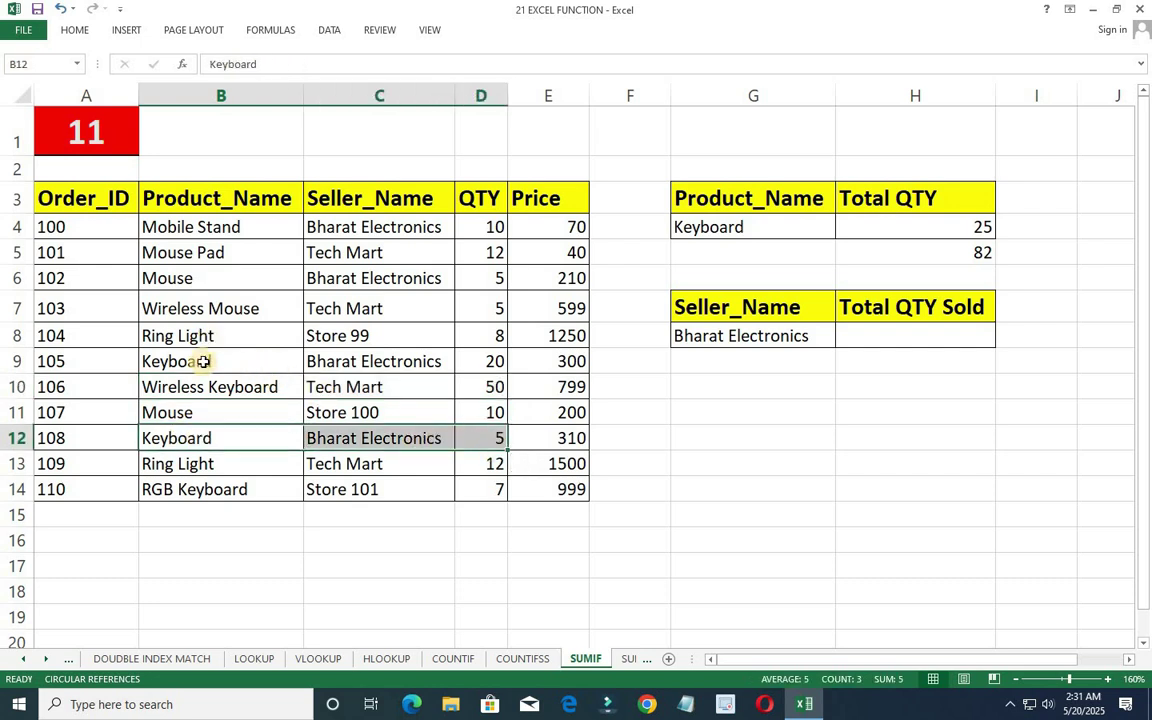
drag(200, 361, 483, 358)
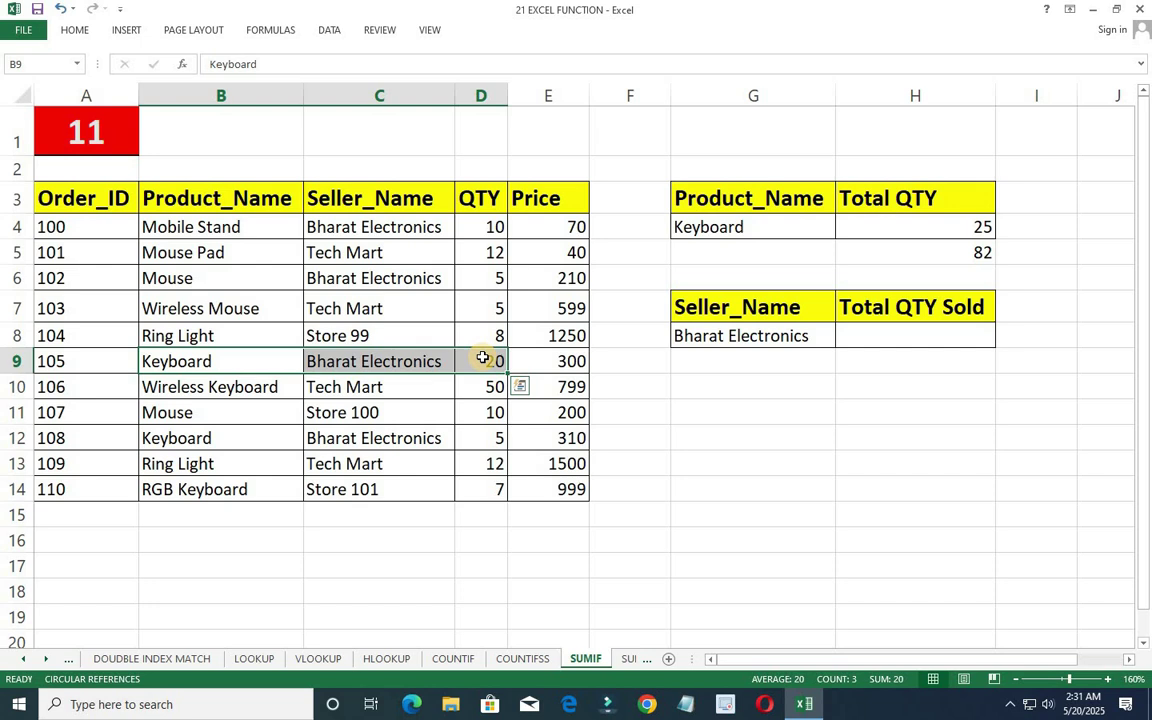
Start a SUMIF formula in H8 for the seller's total quantity sold, using the seller name range C4:C14.
click(796, 340)
click(906, 338)
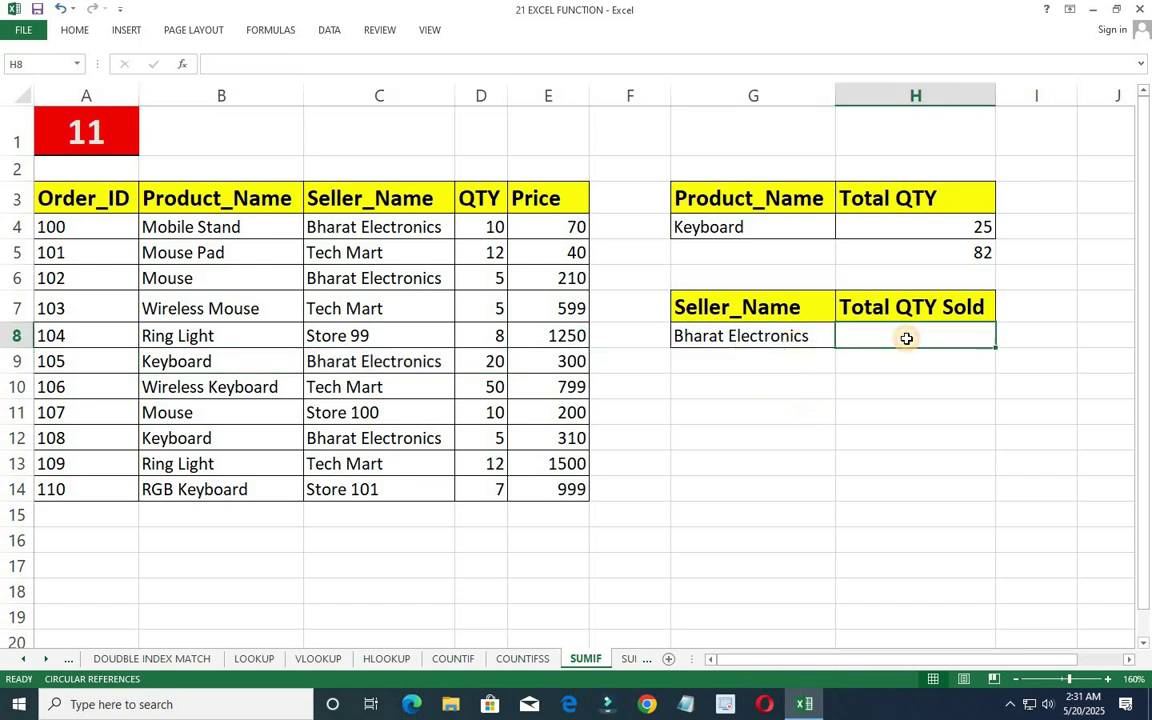
text(=sumif)
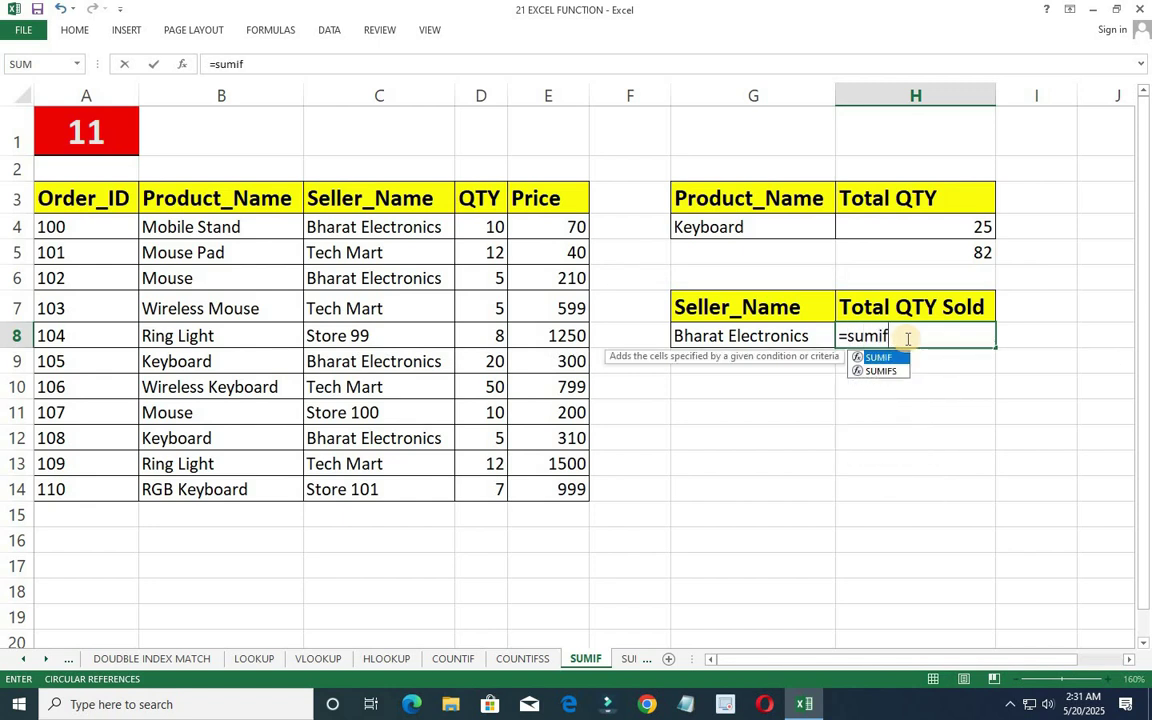
key(Tab)
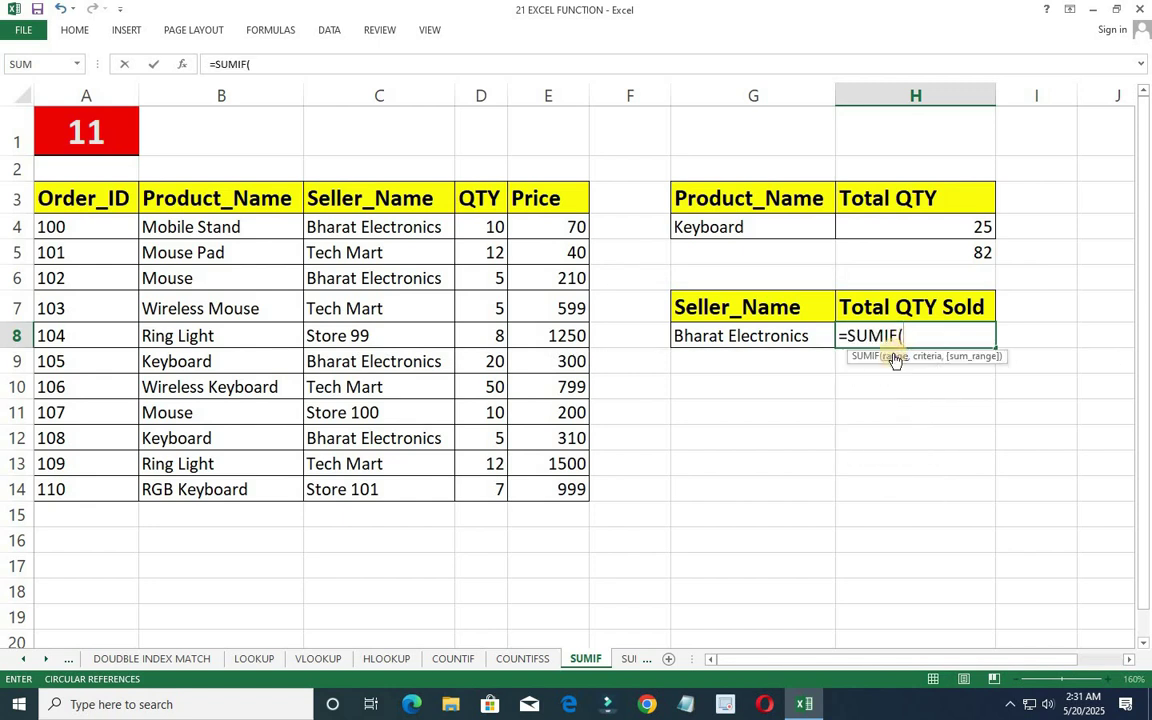
drag(399, 228, 366, 485)
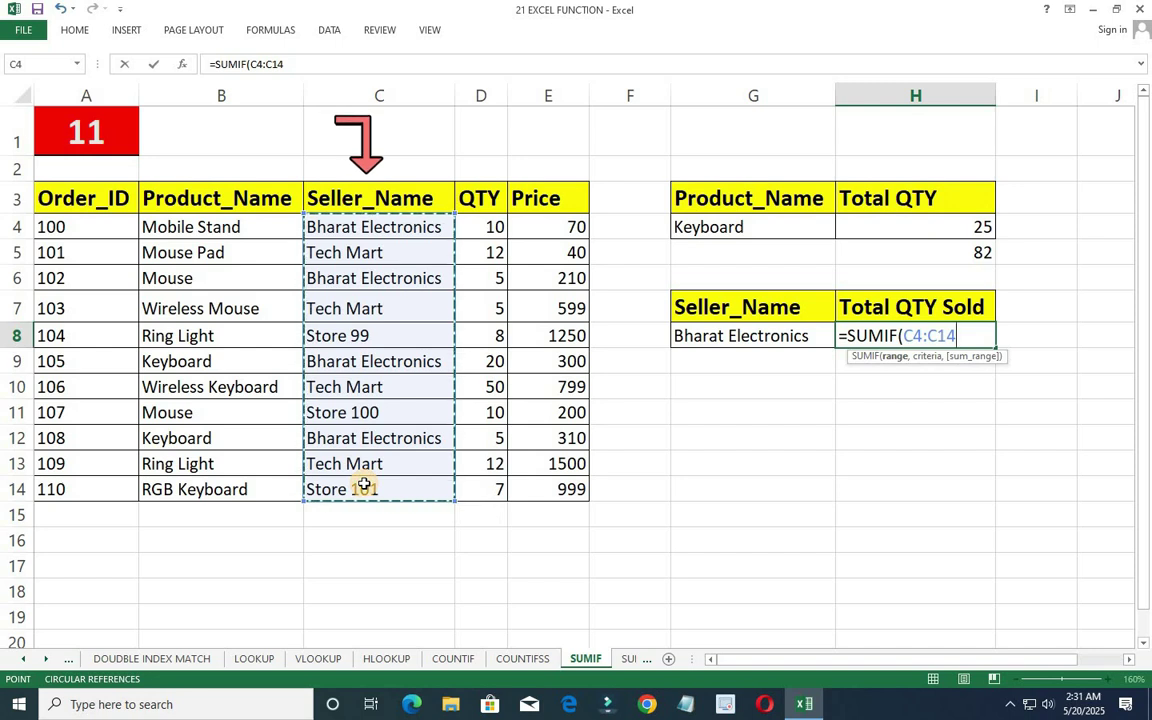
text(,)
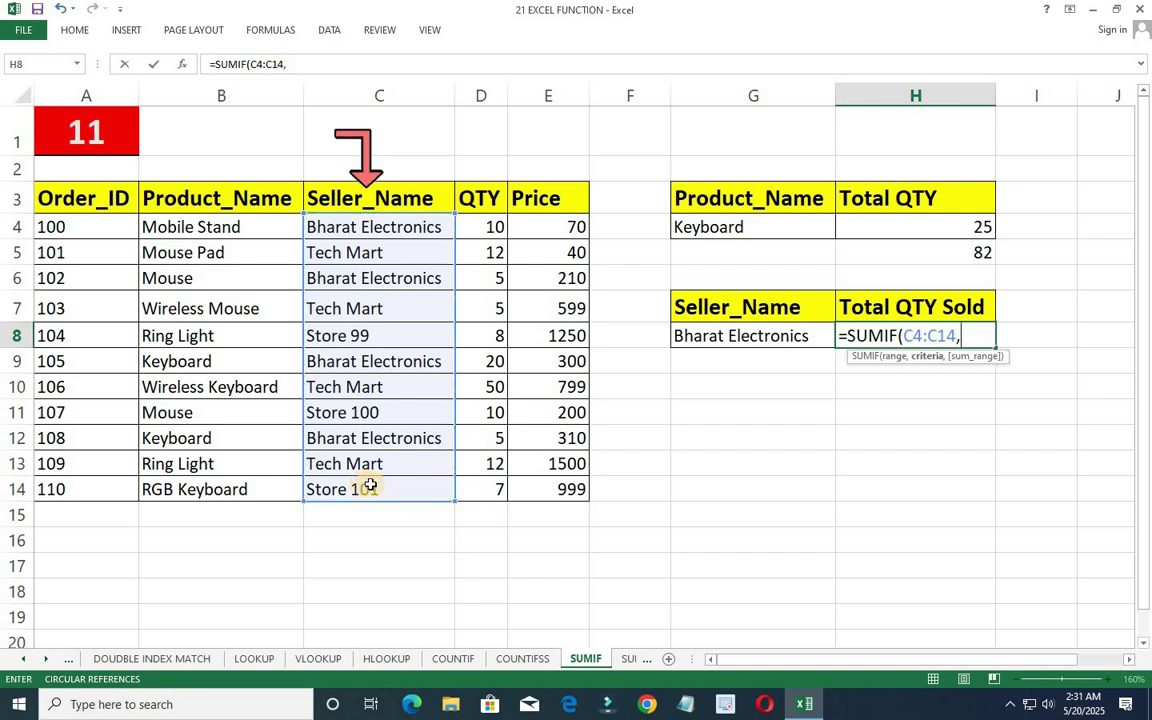
Complete the H8 SUMIF formula with G8 as the criteria and D4:D14 as the sum range, and enter it.
click(759, 336)
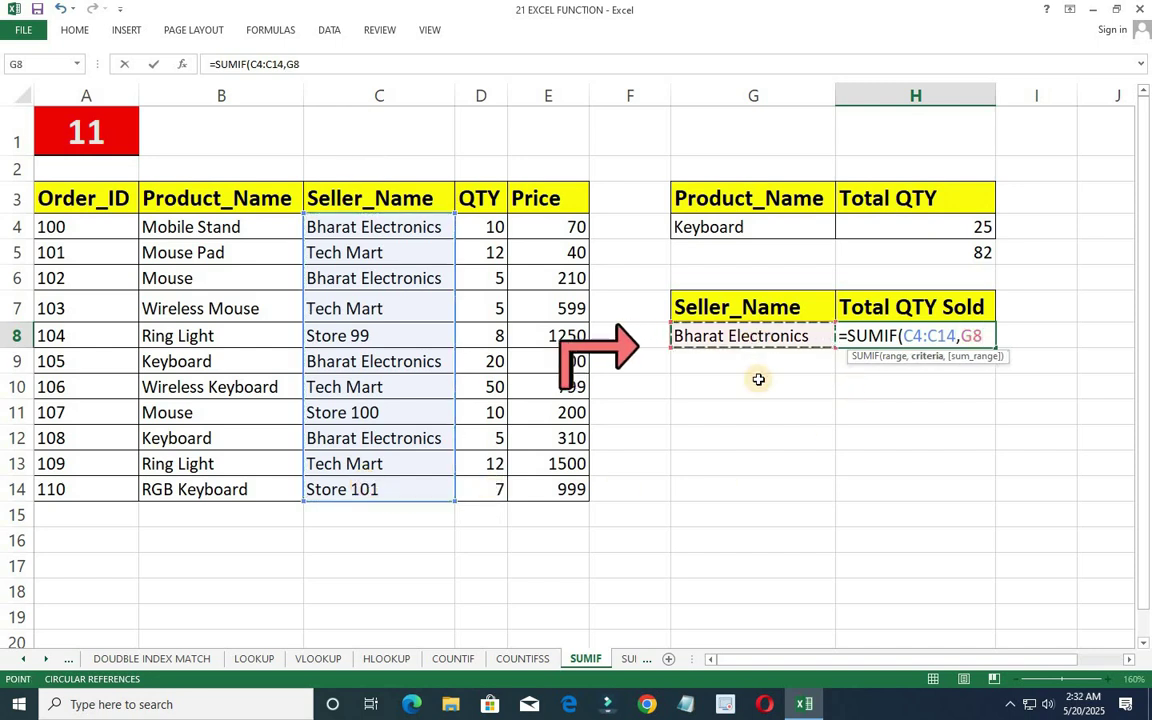
text(,)
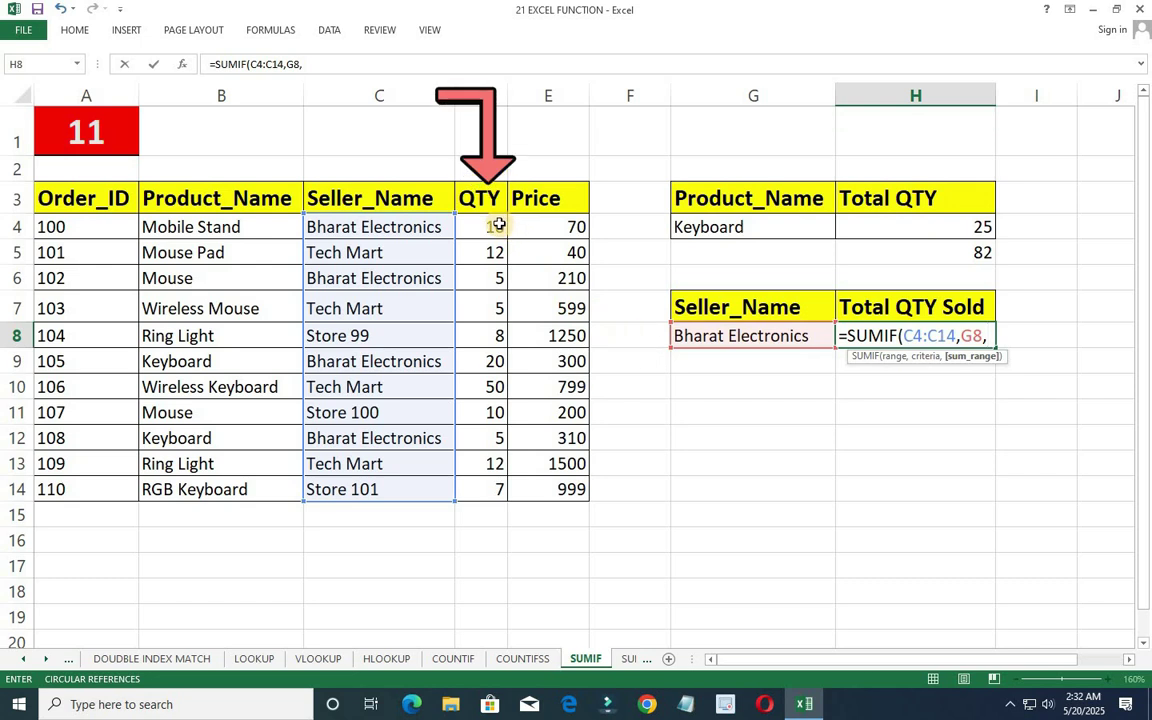
drag(496, 231, 479, 481)
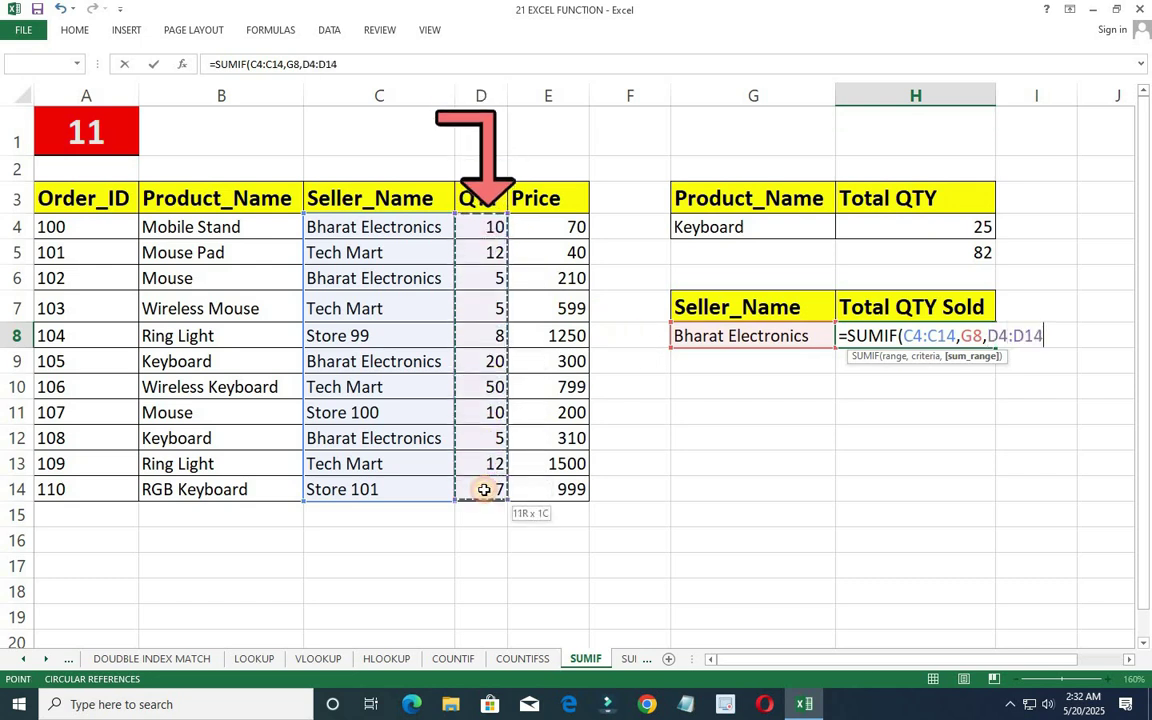
key(Return)
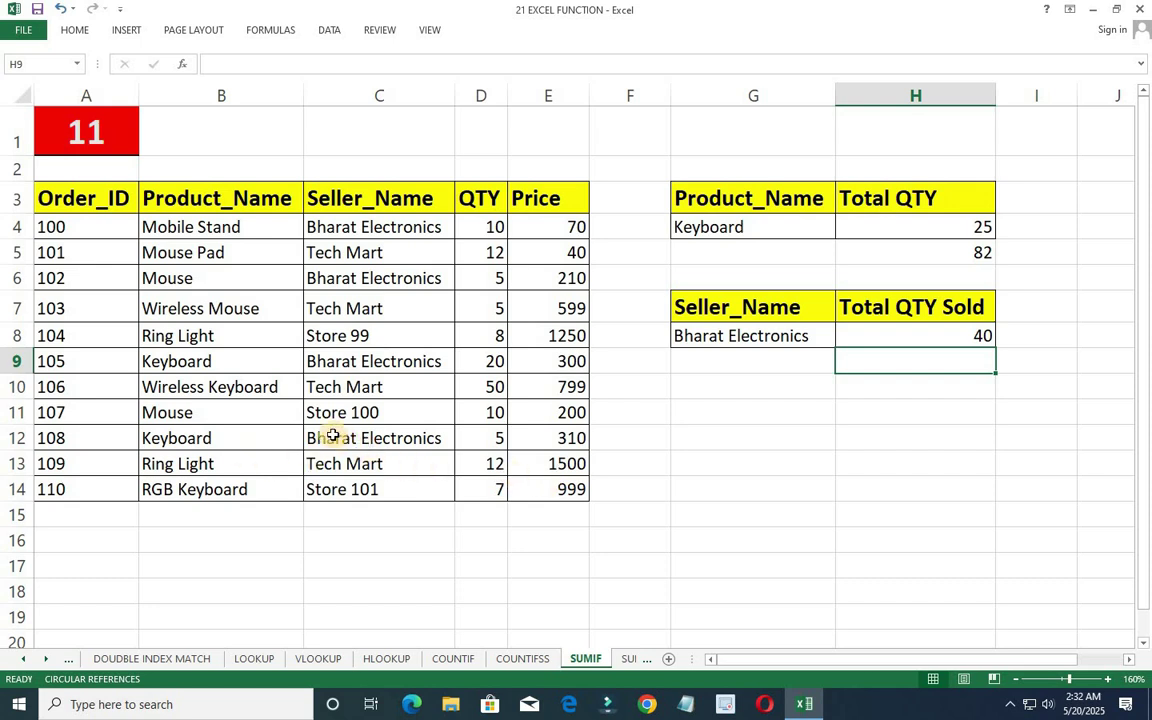
Check seller and quantity for every Bharat Electronics order in rows 12, 9, 6 and 4.
drag(332, 437, 488, 437)
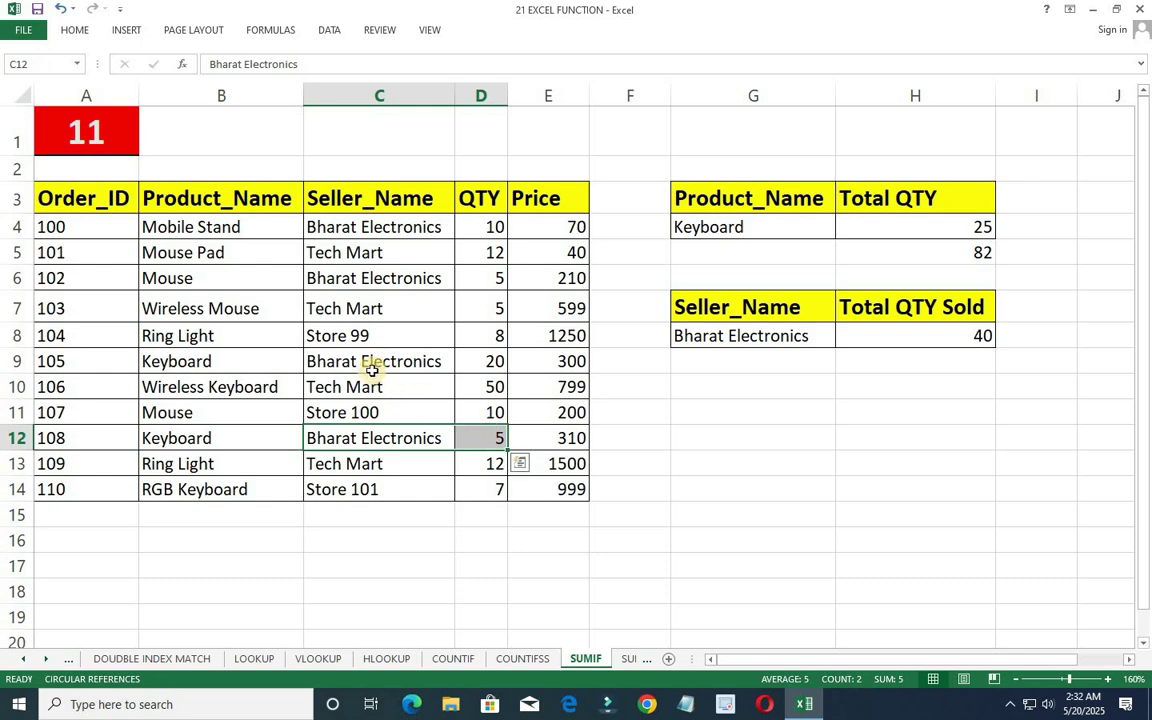
drag(355, 362, 489, 361)
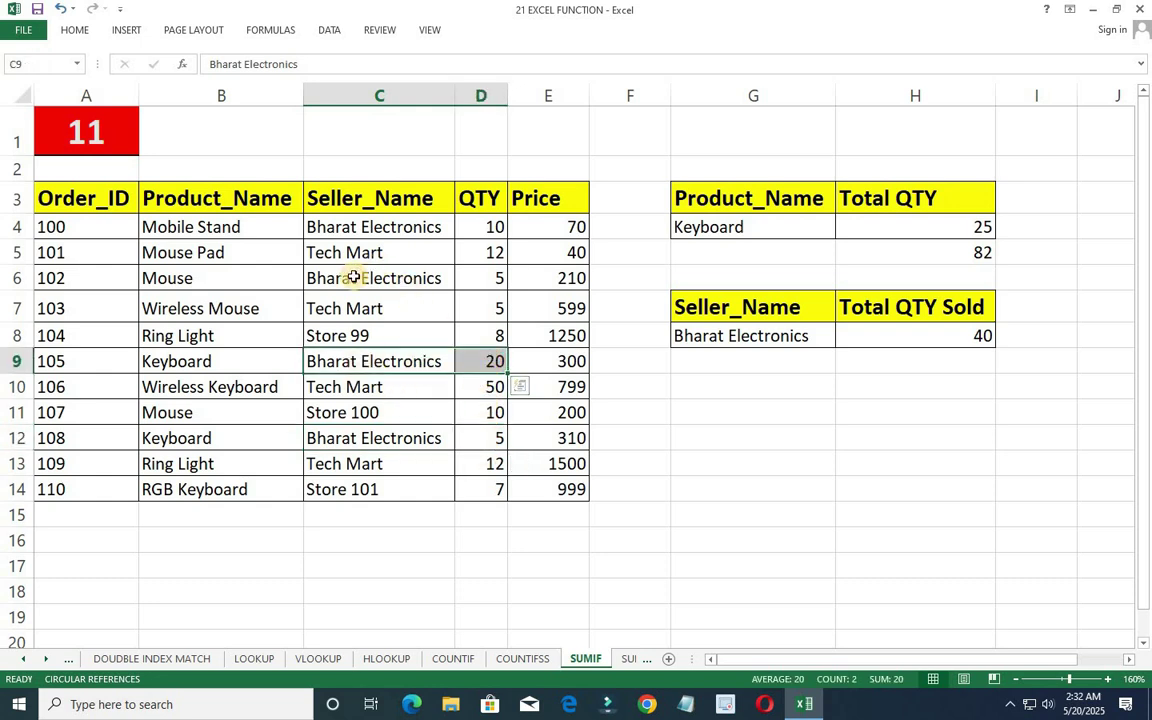
click(400, 279)
shift+click(494, 280)
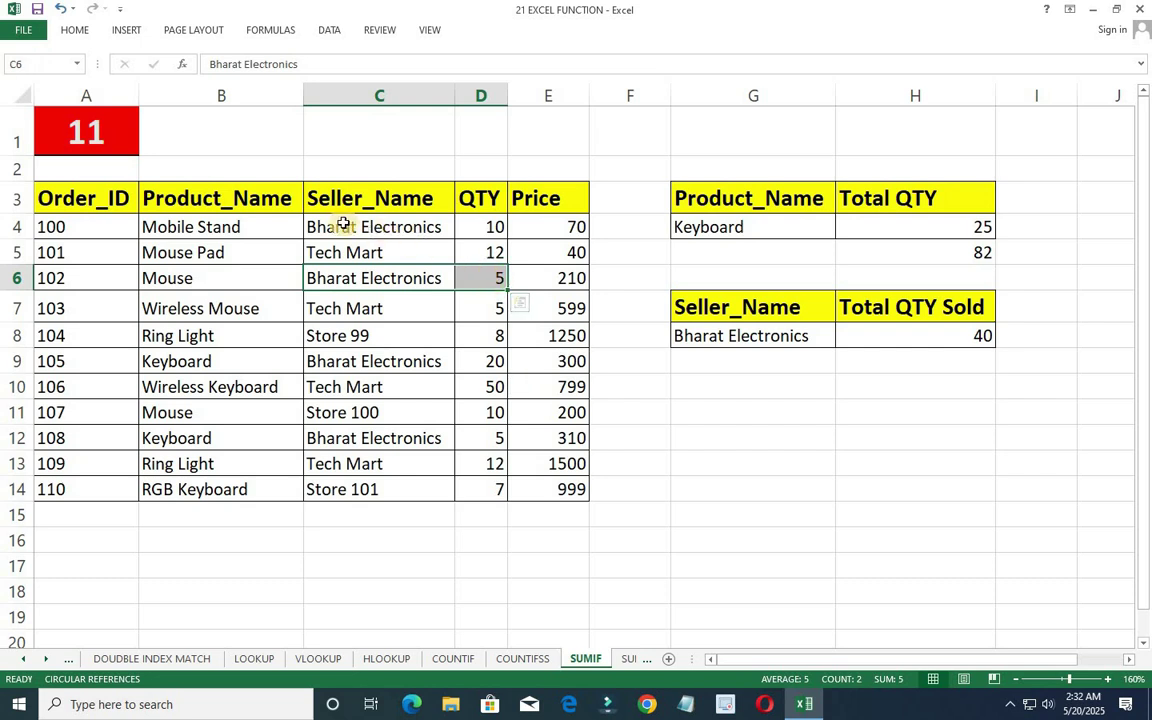
drag(342, 226, 479, 228)
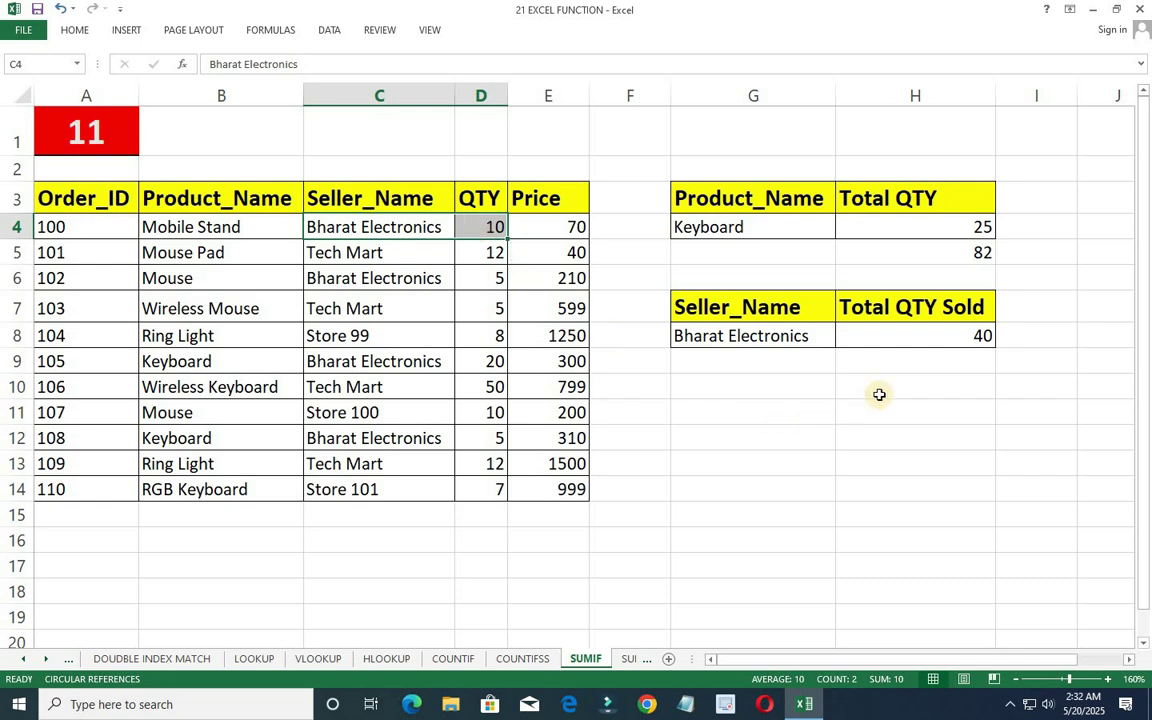
Copy the Seller_Name and Total QTY Sold headings from G7 and H7 into G10 and H10.
click(759, 311)
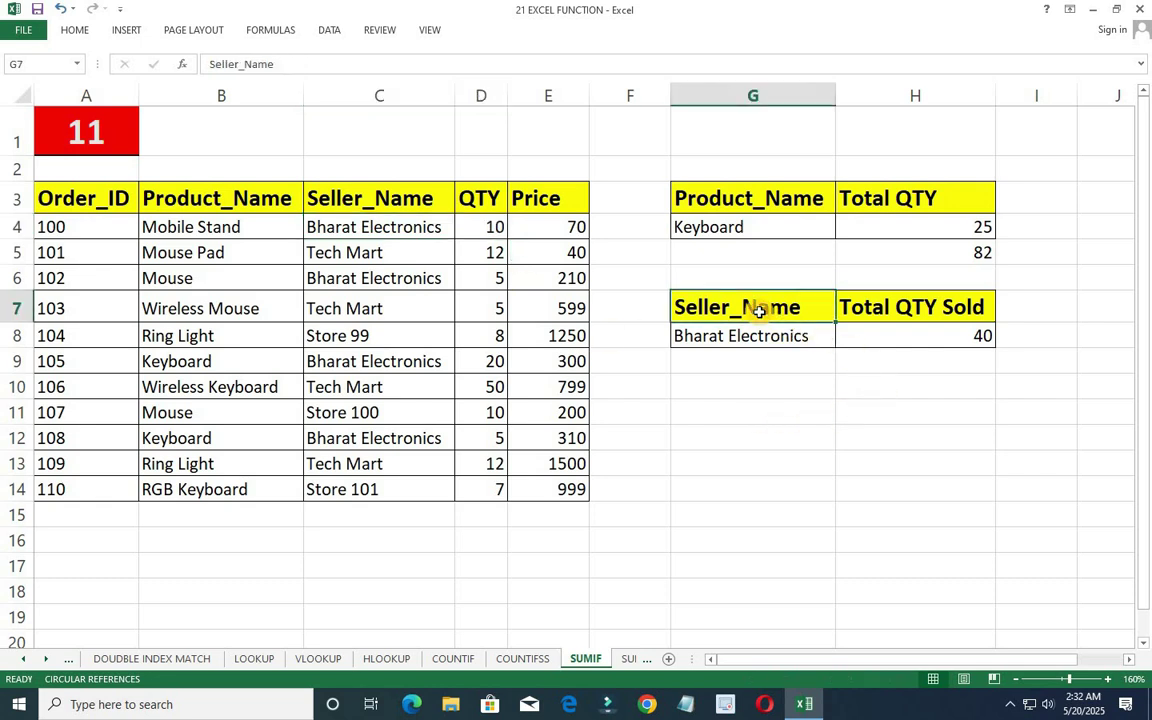
key(ctrl+c)
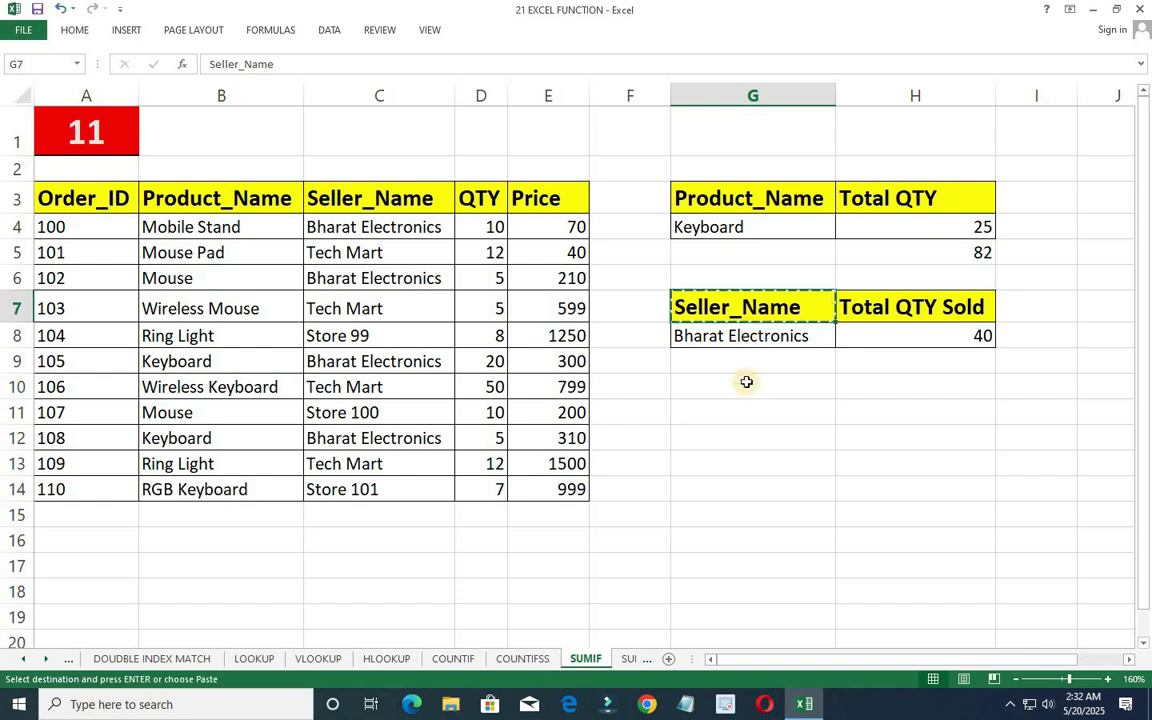
click(735, 391)
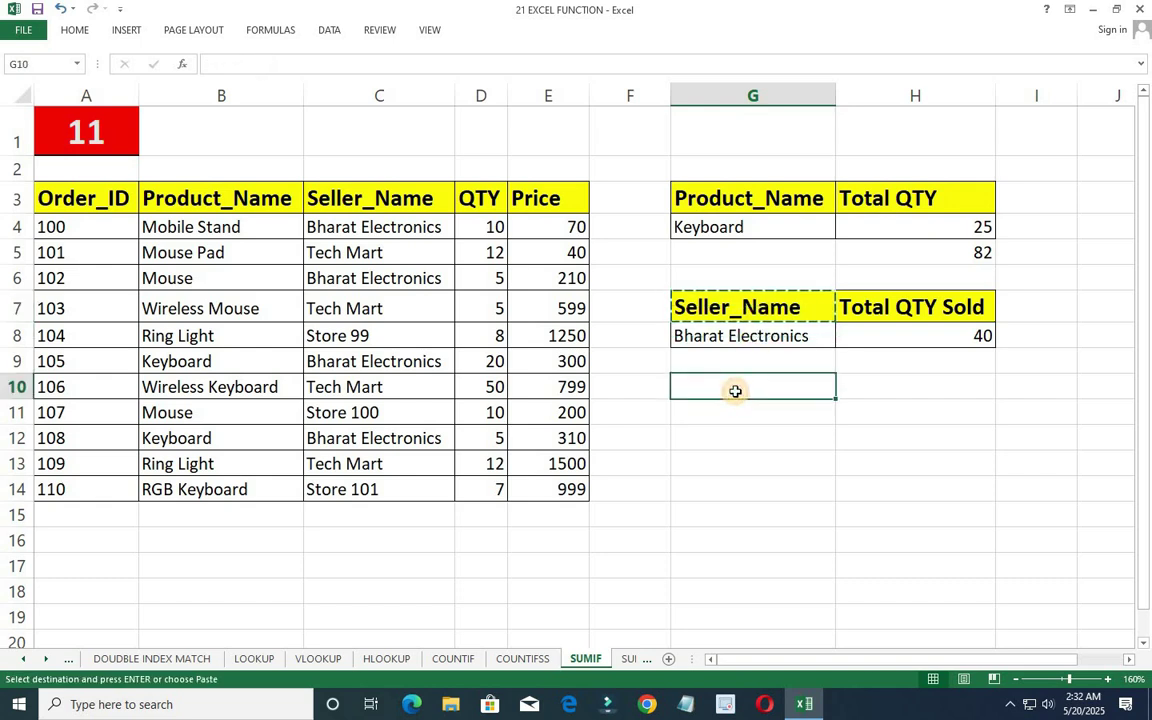
key(ctrl+v)
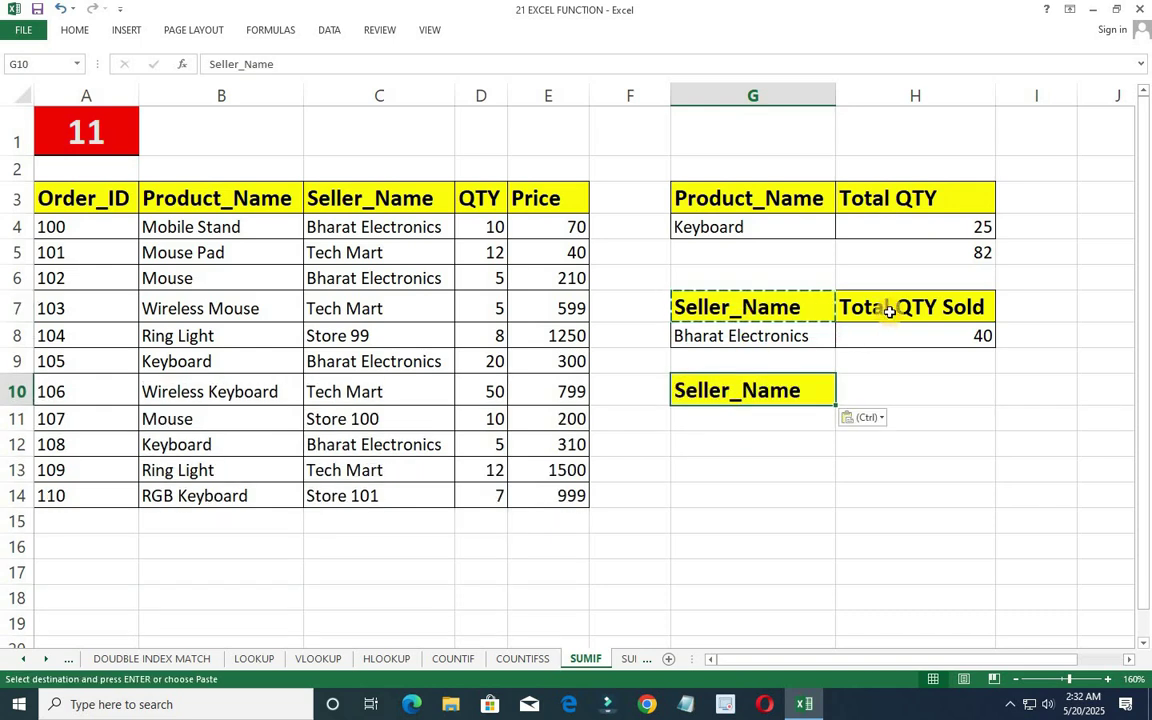
click(887, 309)
key(ctrl+c)
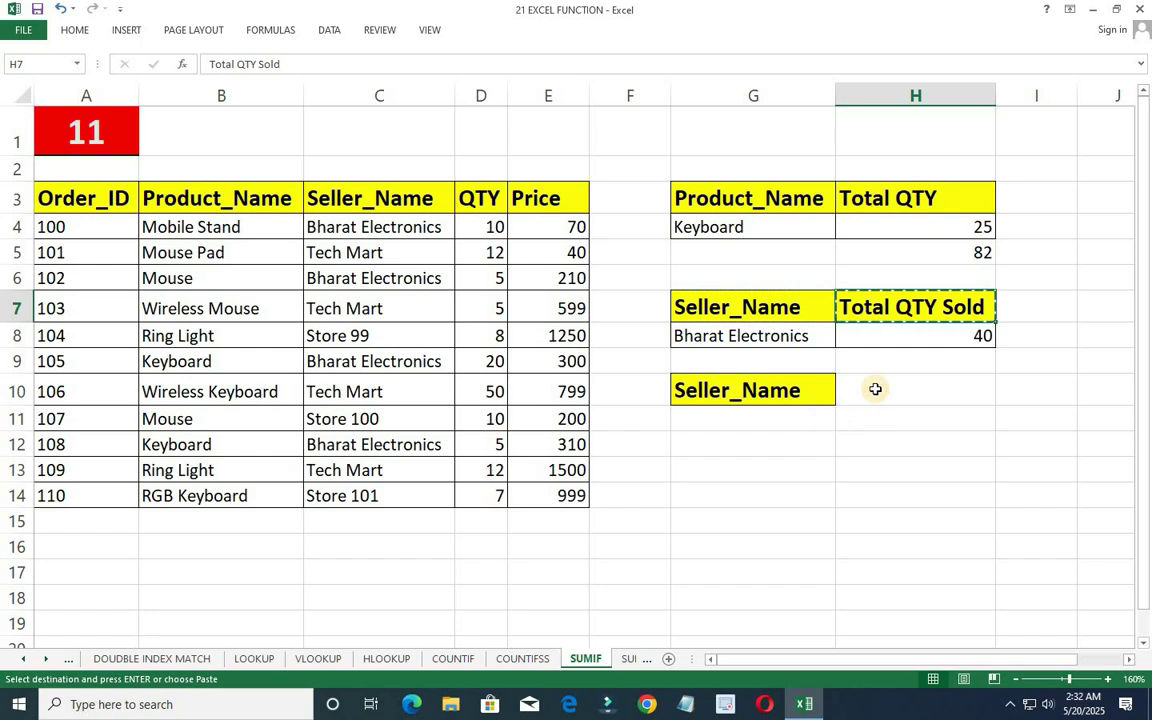
click(875, 389)
key(ctrl+v)
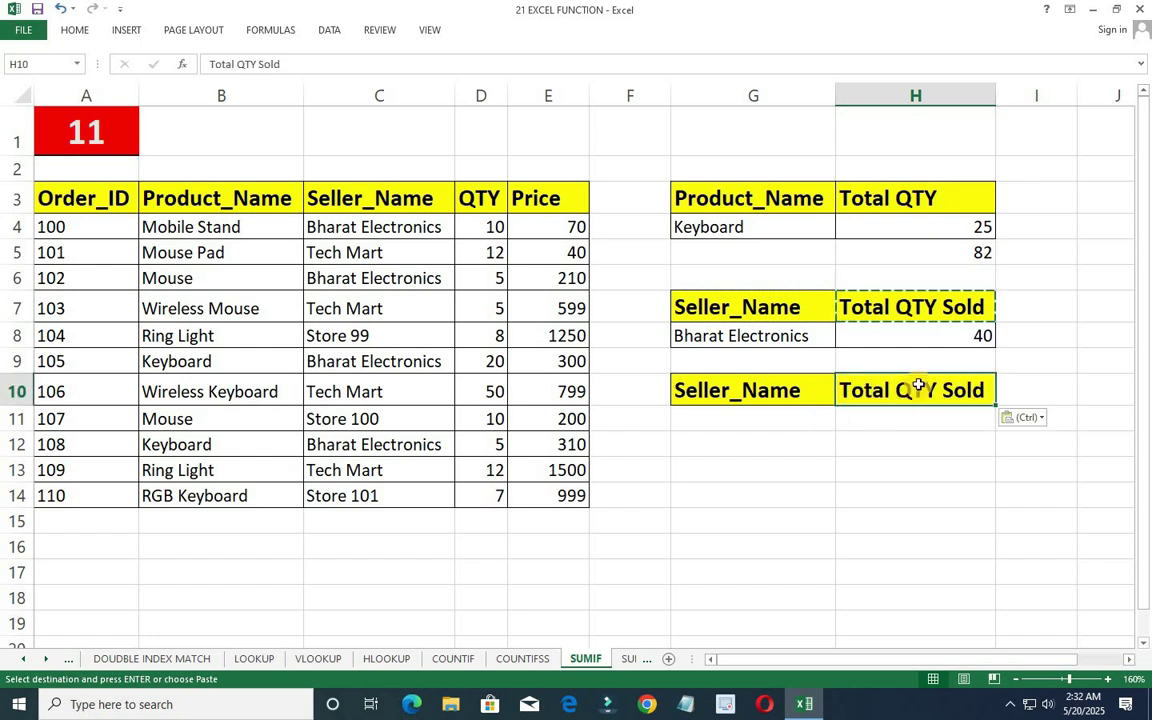
Change the copied heading in H10 to Total Amt Sold.
double_click(905, 391)
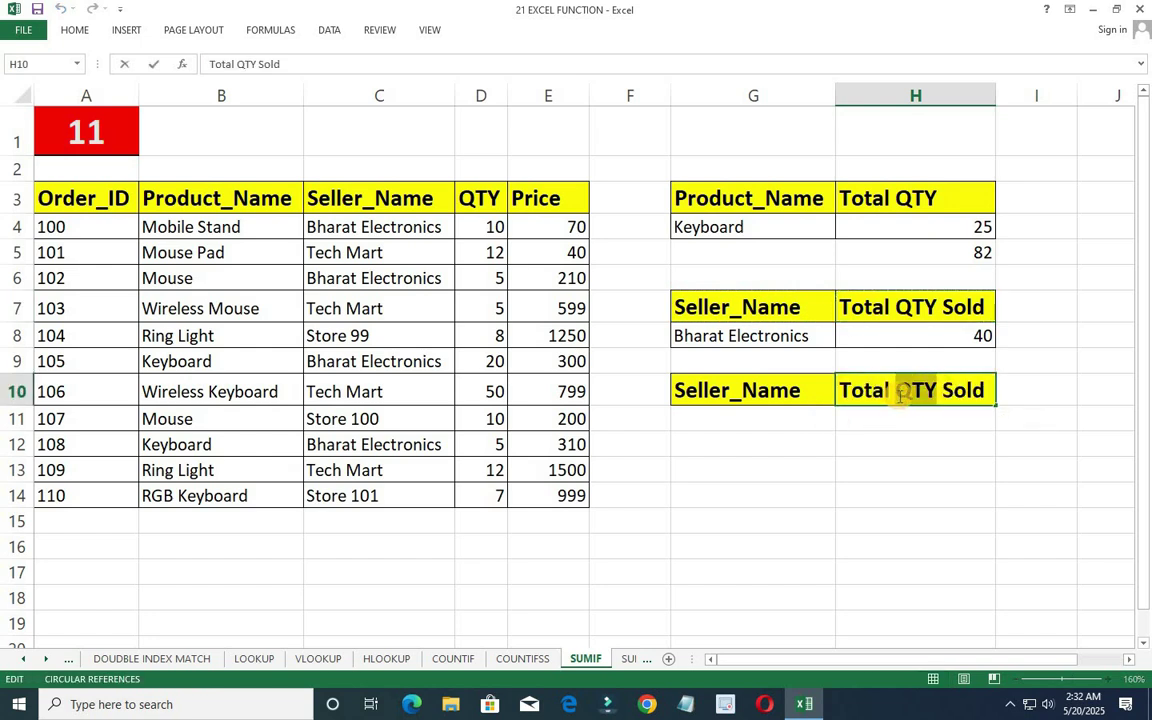
double_click(913, 391)
key(BackSpace)
text(Amr)
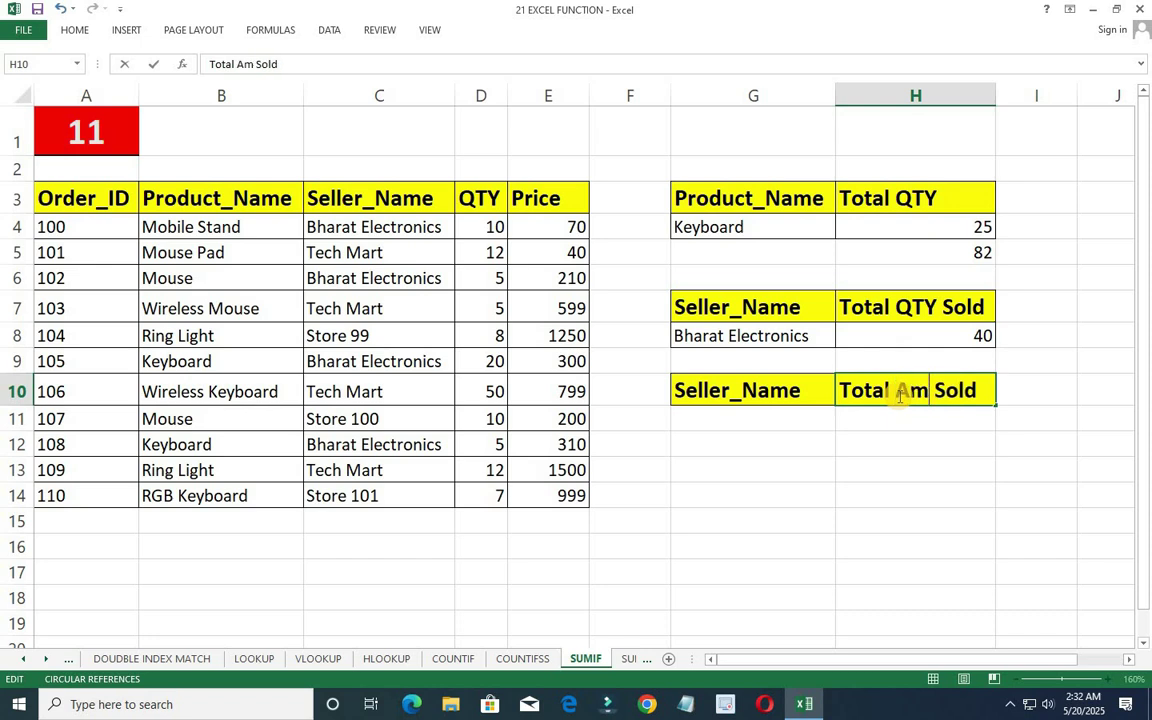
key(BackSpace)
text(t)
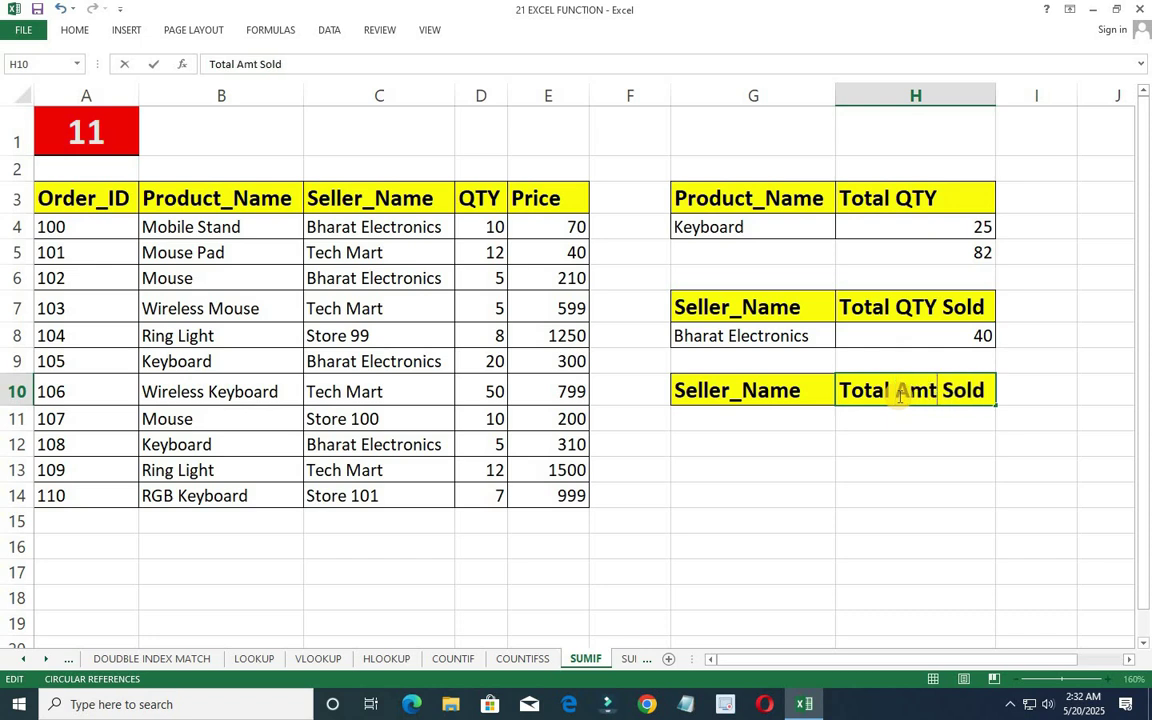
click(912, 453)
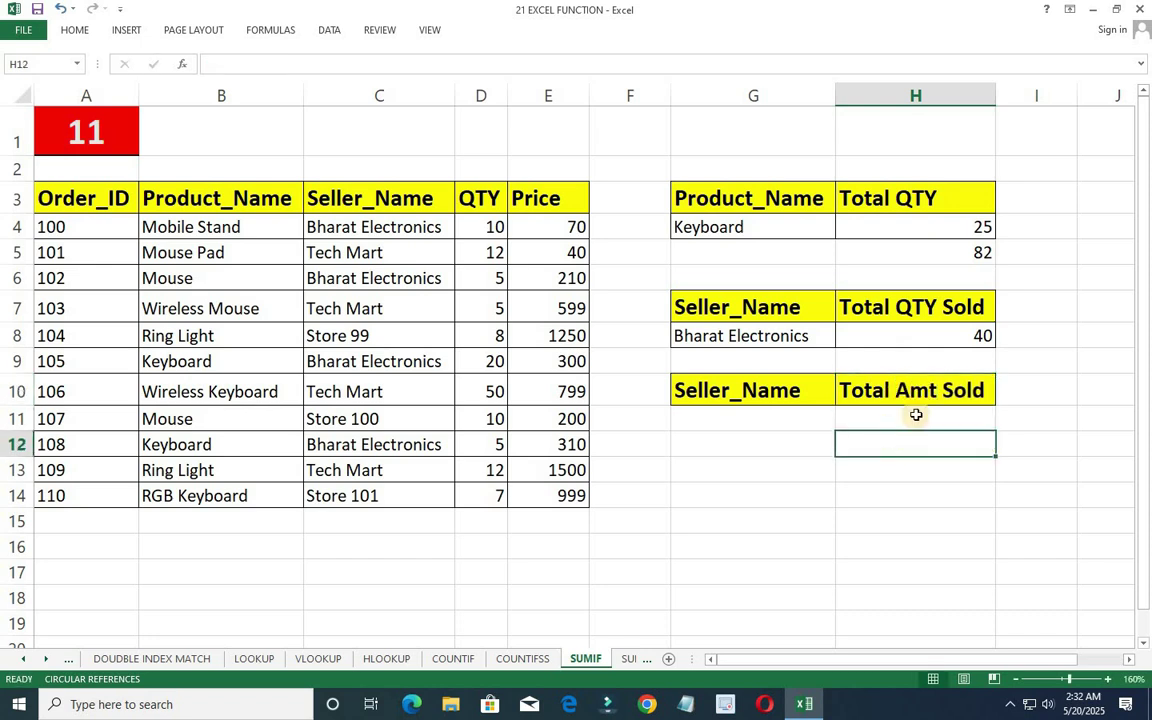
key(Up)
Copy the seller Bharat Electronics from G8 into G11, below the new Seller_Name heading.
click(768, 338)
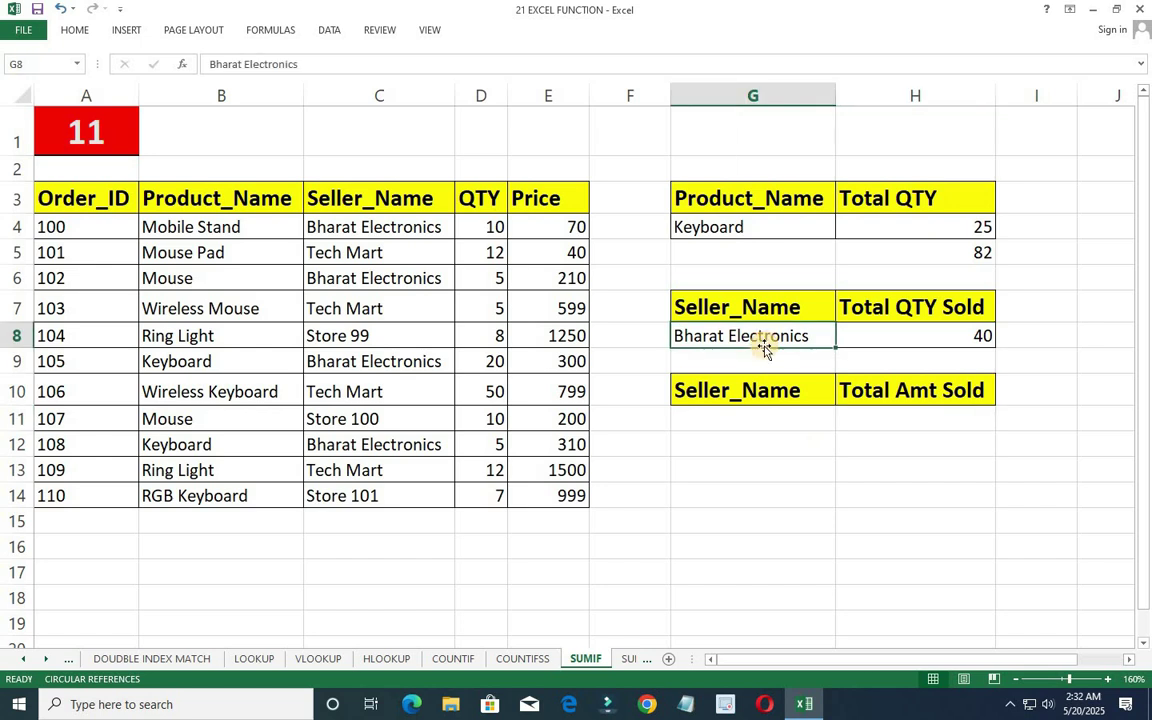
key(ctrl+c)
click(753, 418)
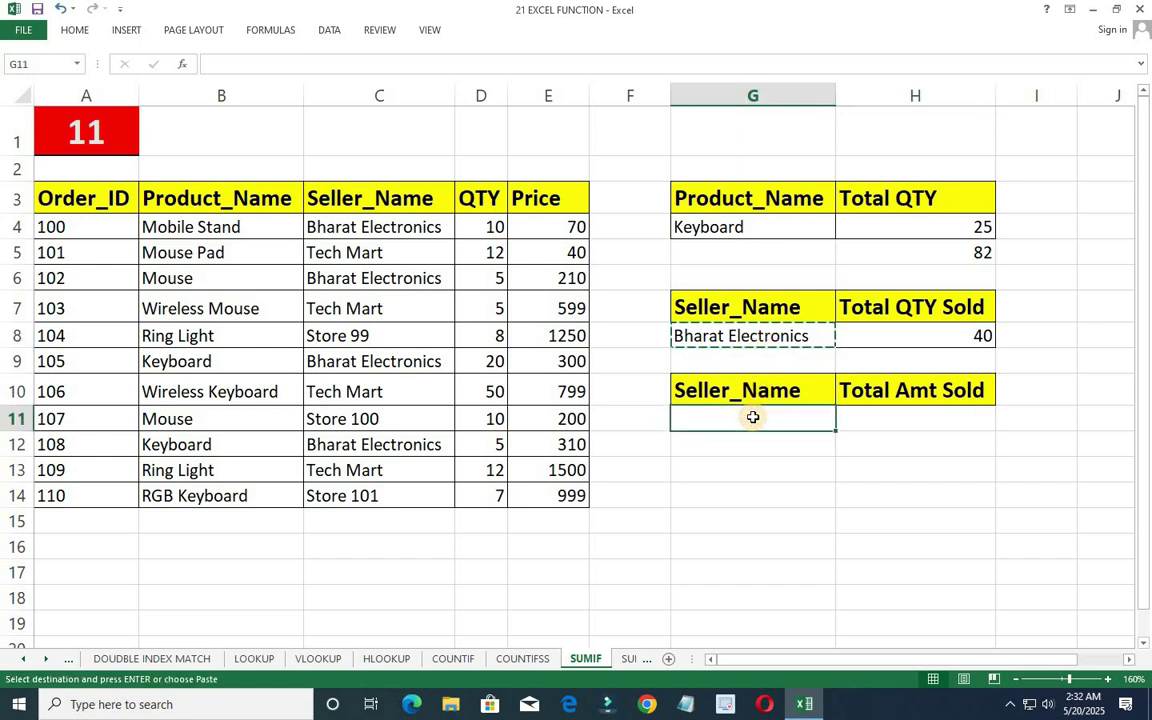
key(ctrl+v)
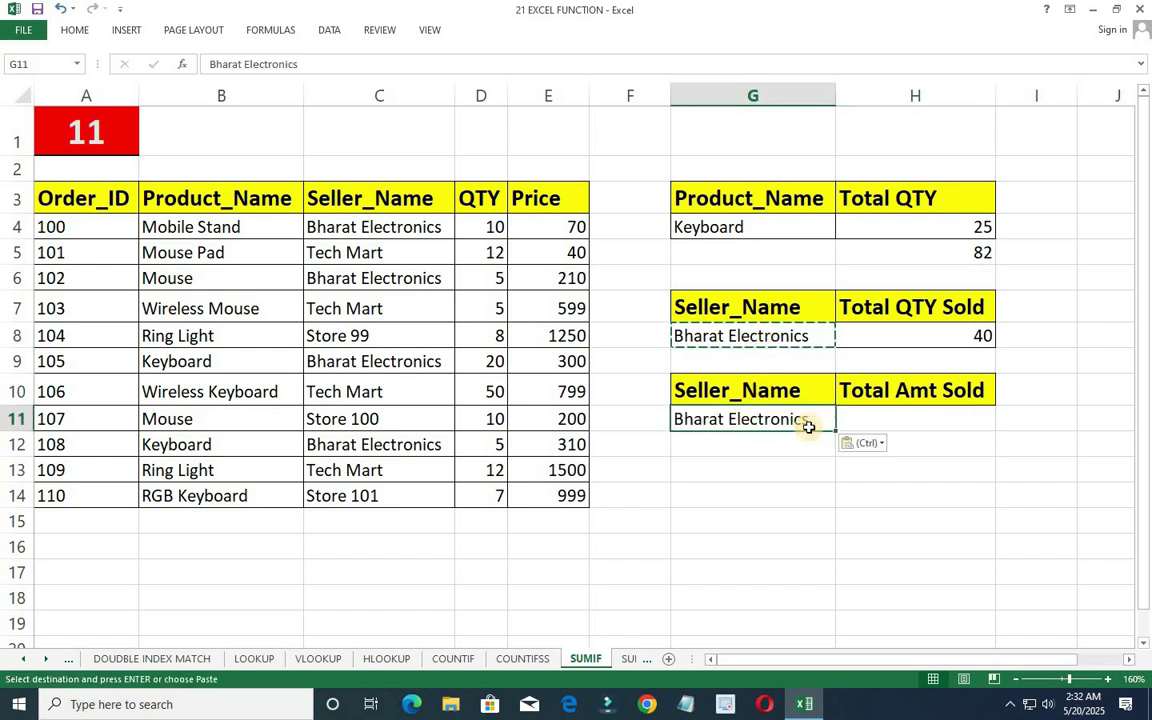
Start a SUMIF formula in H11 for the seller's total amount, using the seller name range C4:C14.
click(885, 420)
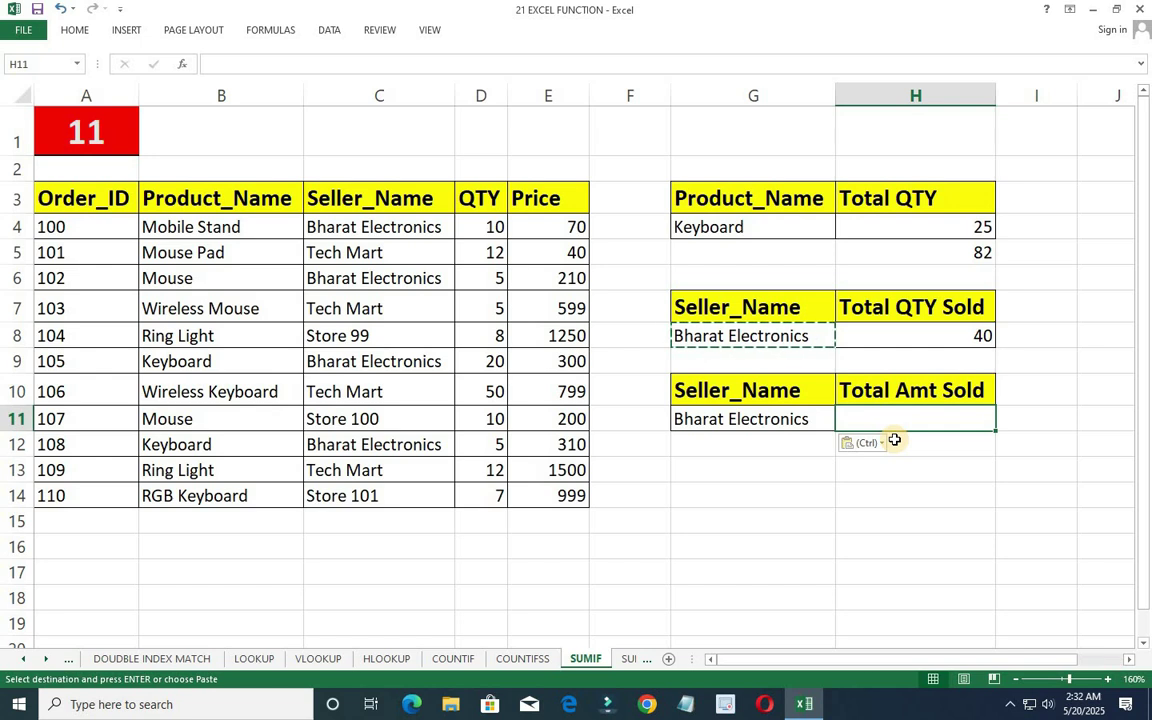
text(=su)
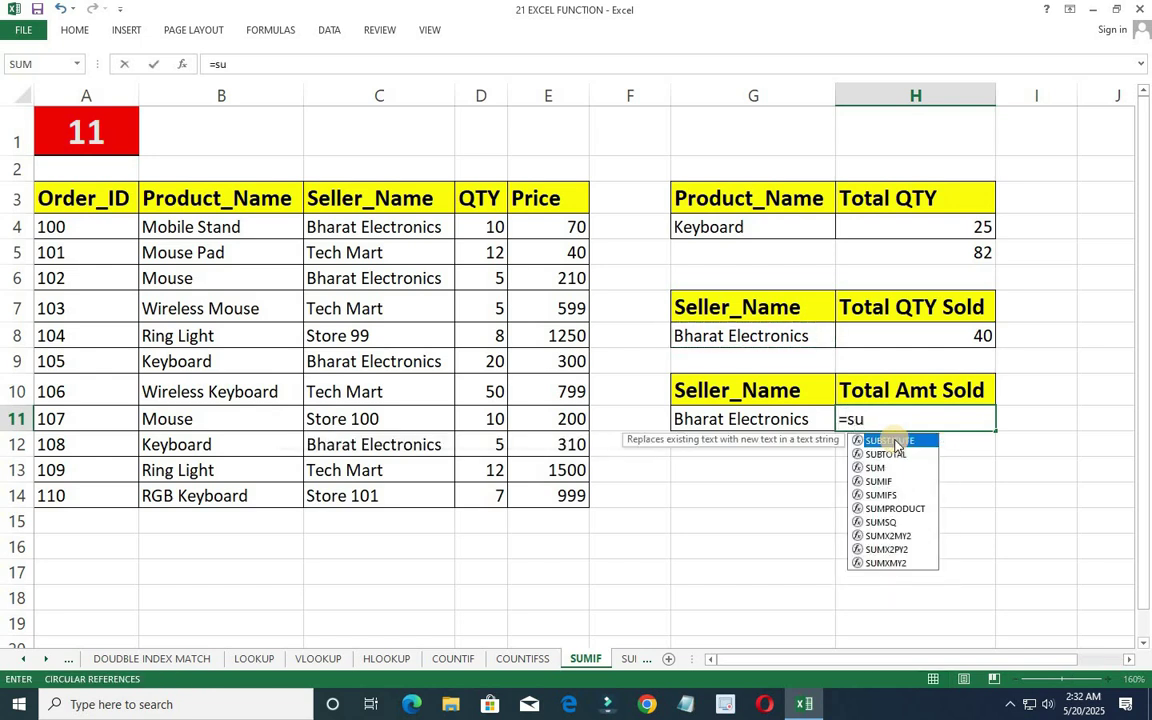
text(mif)
key(Tab)
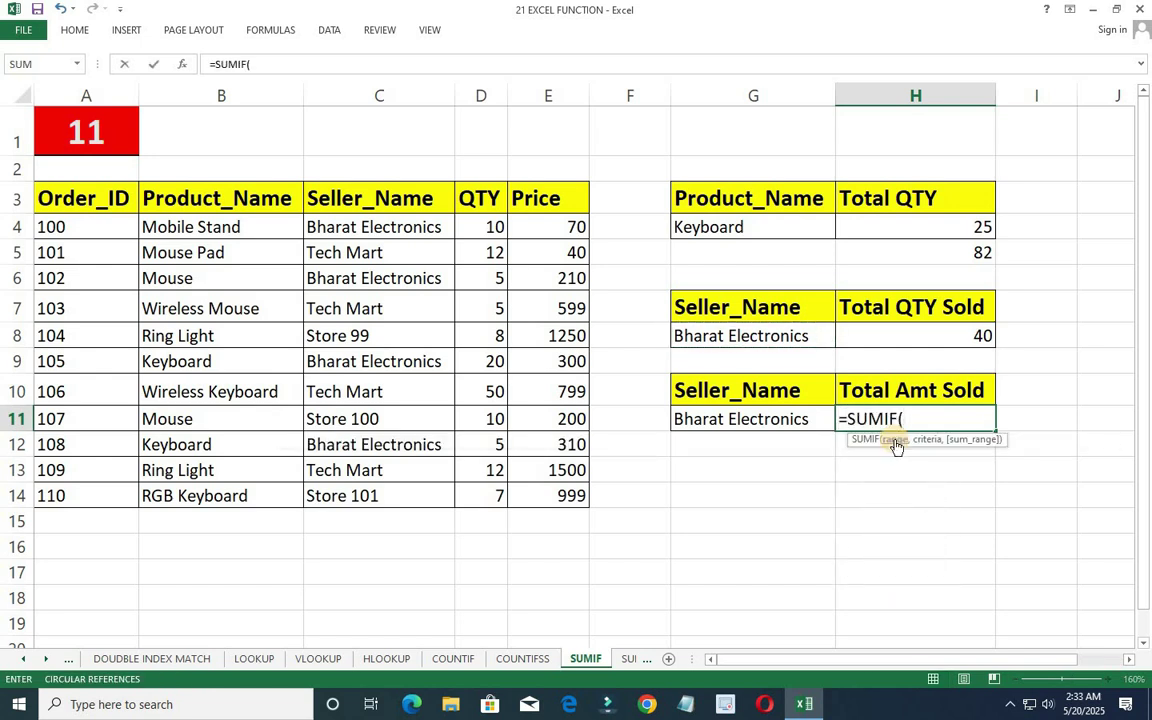
drag(401, 226, 381, 489)
text(,)
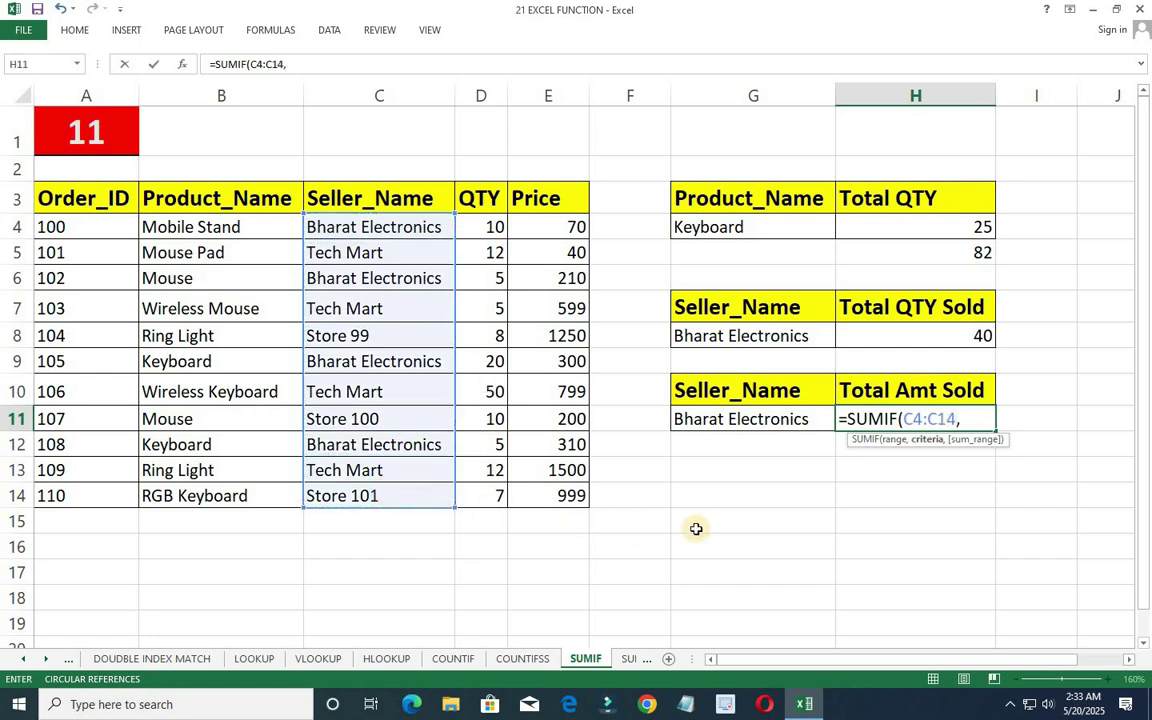
Complete the H11 SUMIF formula with G11 as the criteria and the price range E4:E14 as the sum range, and enter it.
click(782, 420)
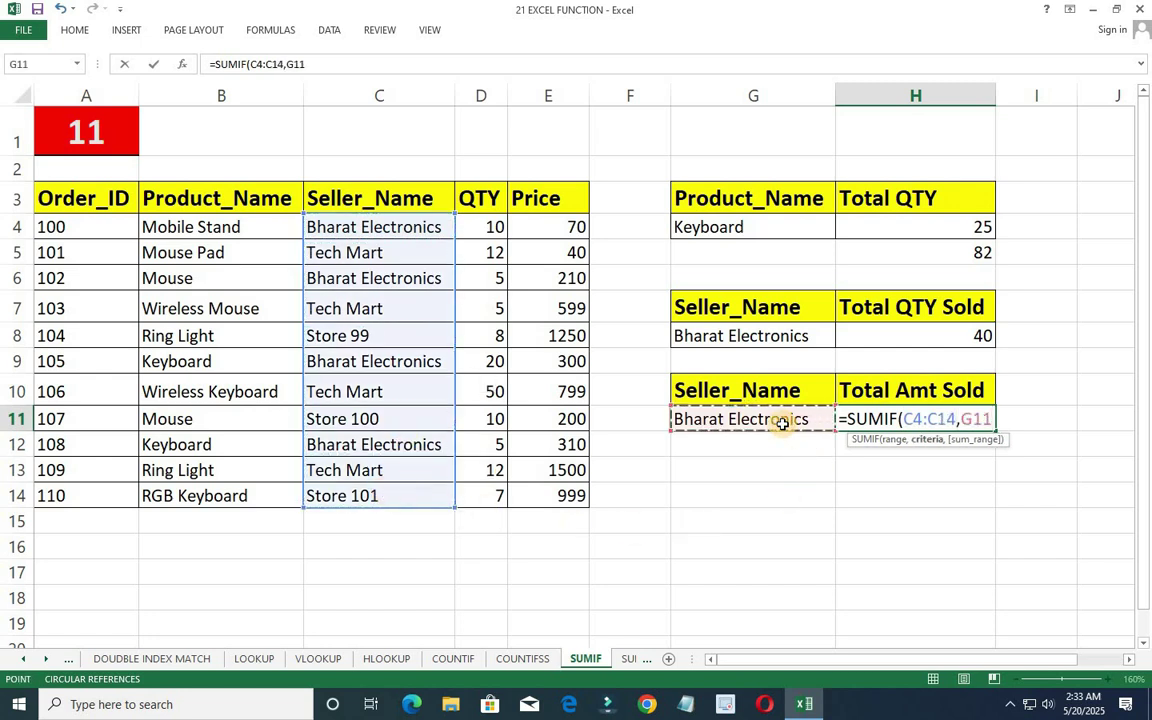
text(,)
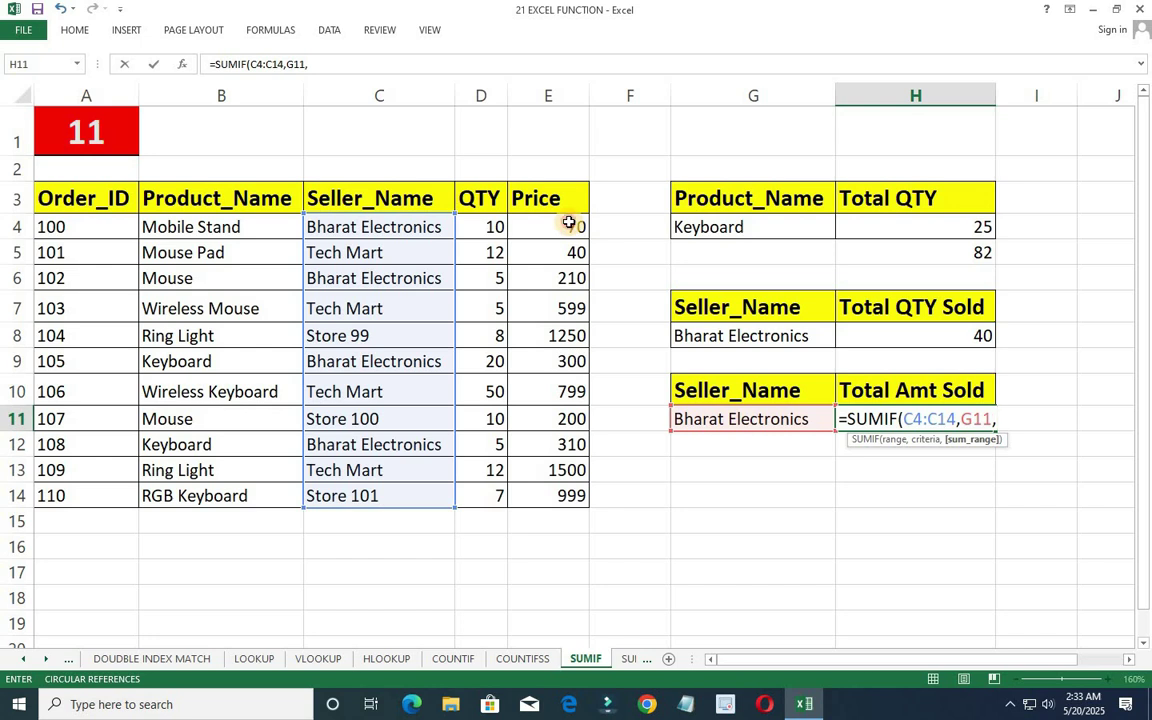
drag(568, 223, 560, 498)
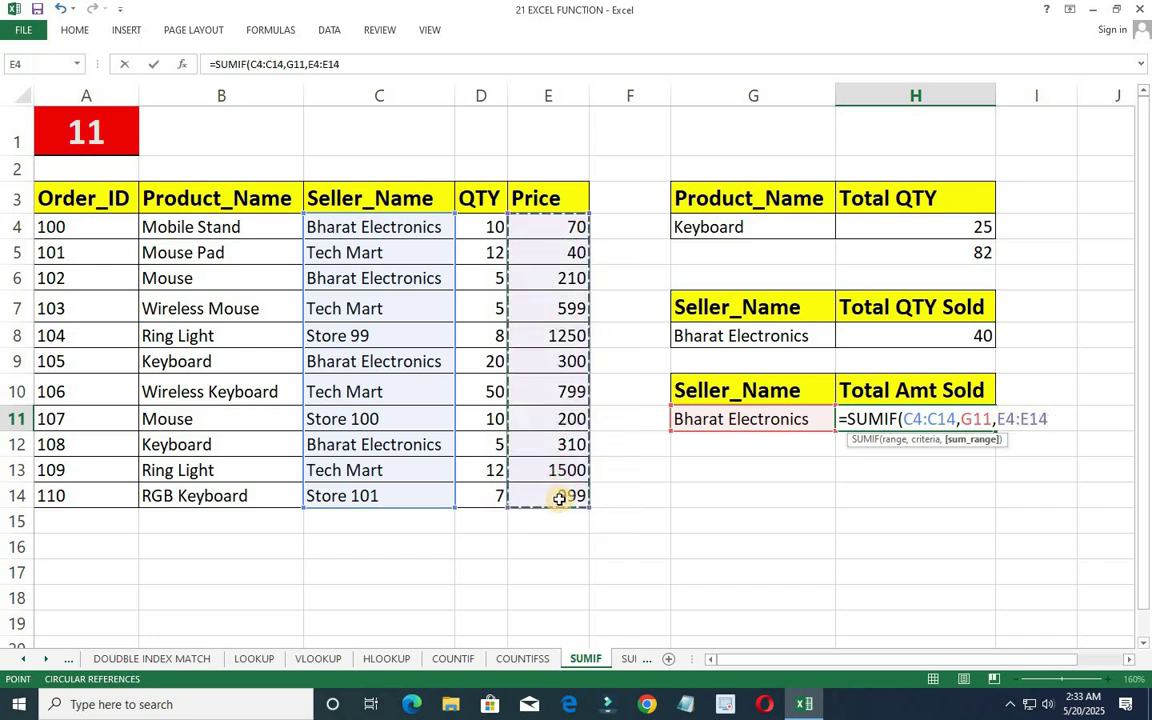
key(Return)
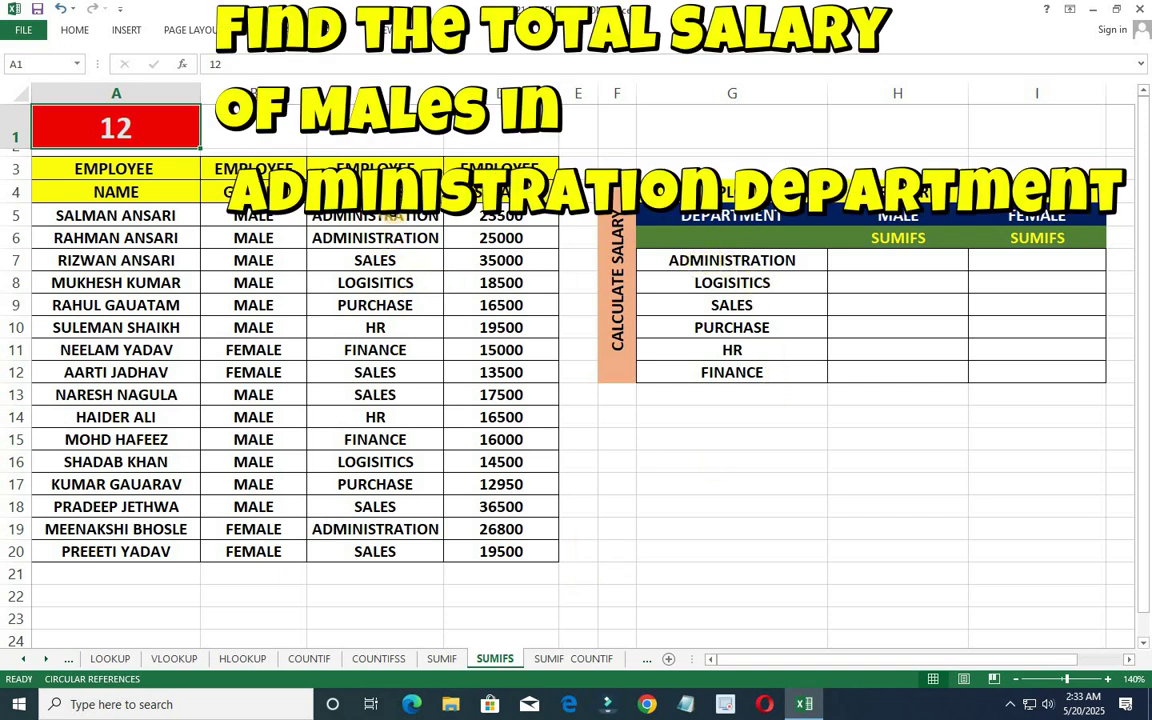
Start a SUMIFS formula in H7 for the Administration department's male salary total, using D5:D20 as the sum range.
drag(354, 205, 380, 550)
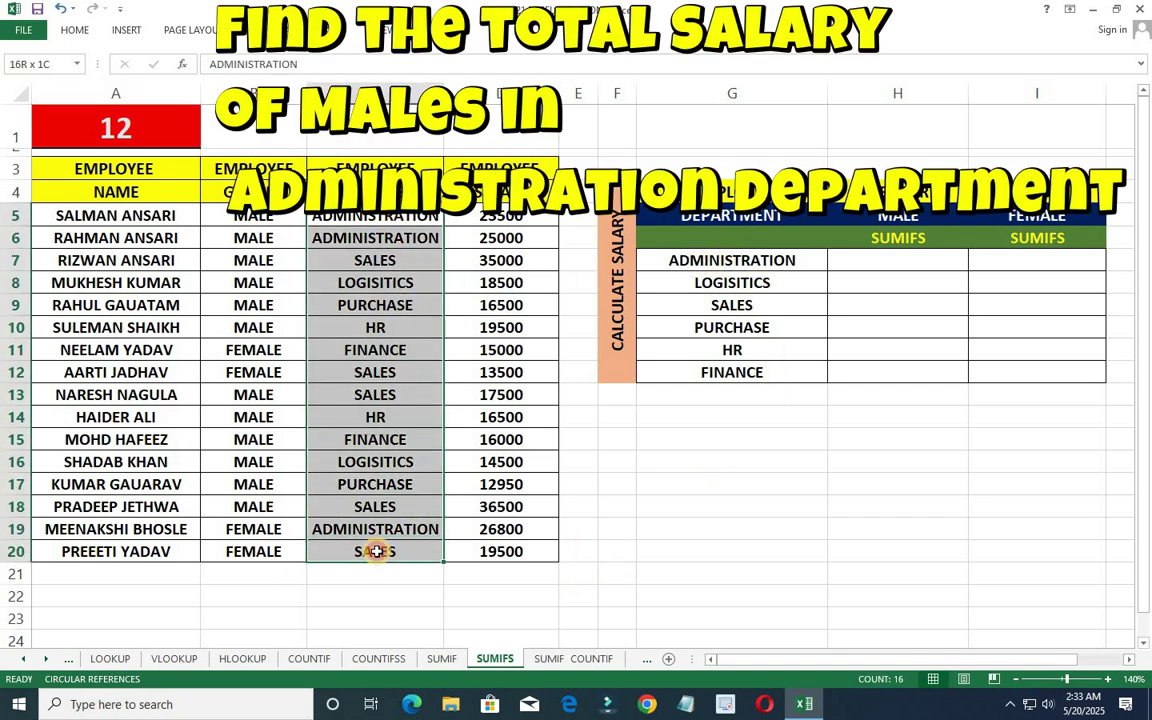
click(718, 261)
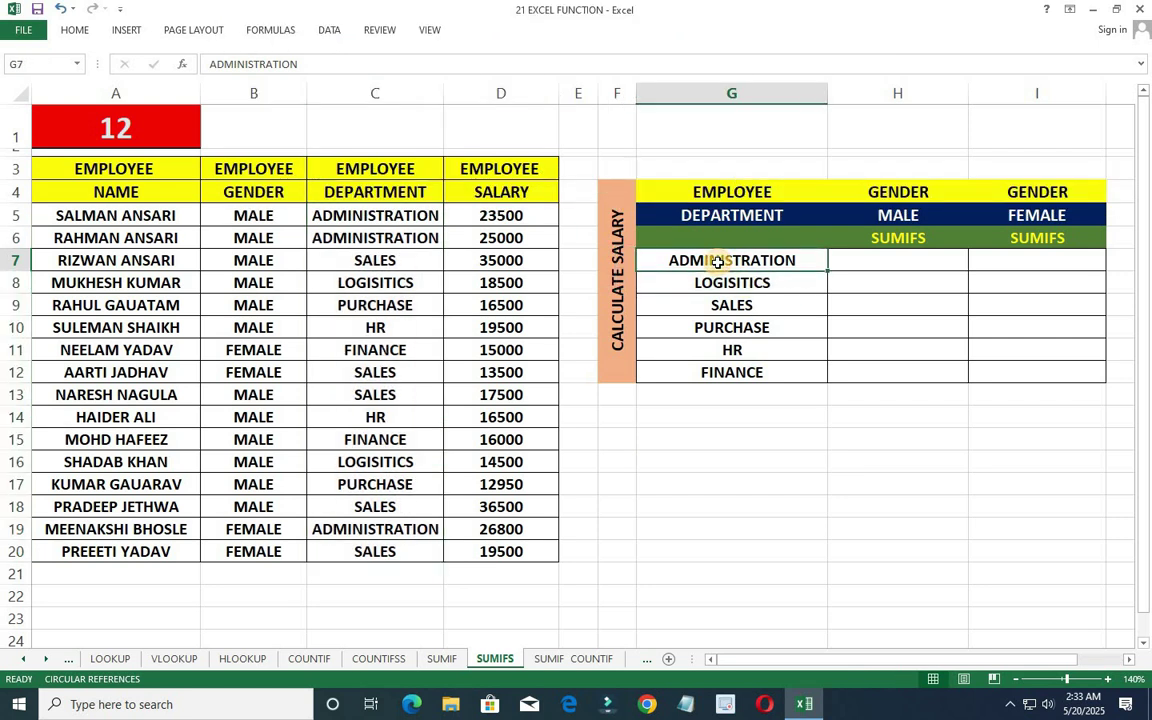
click(895, 215)
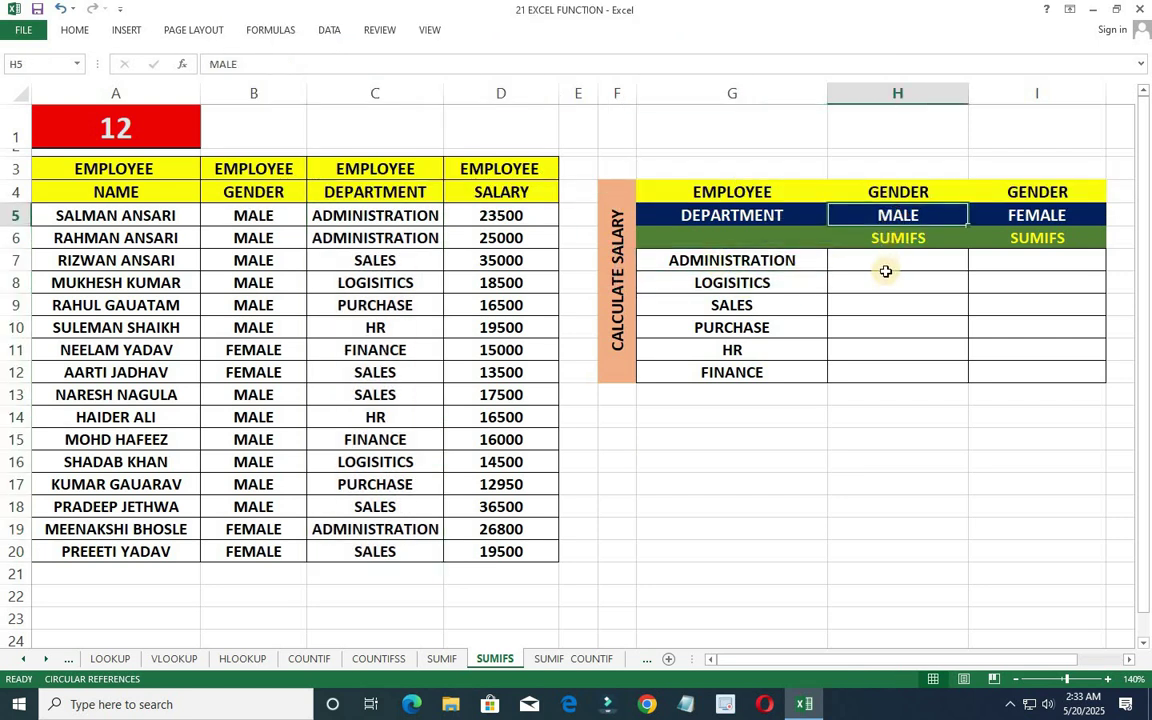
click(885, 265)
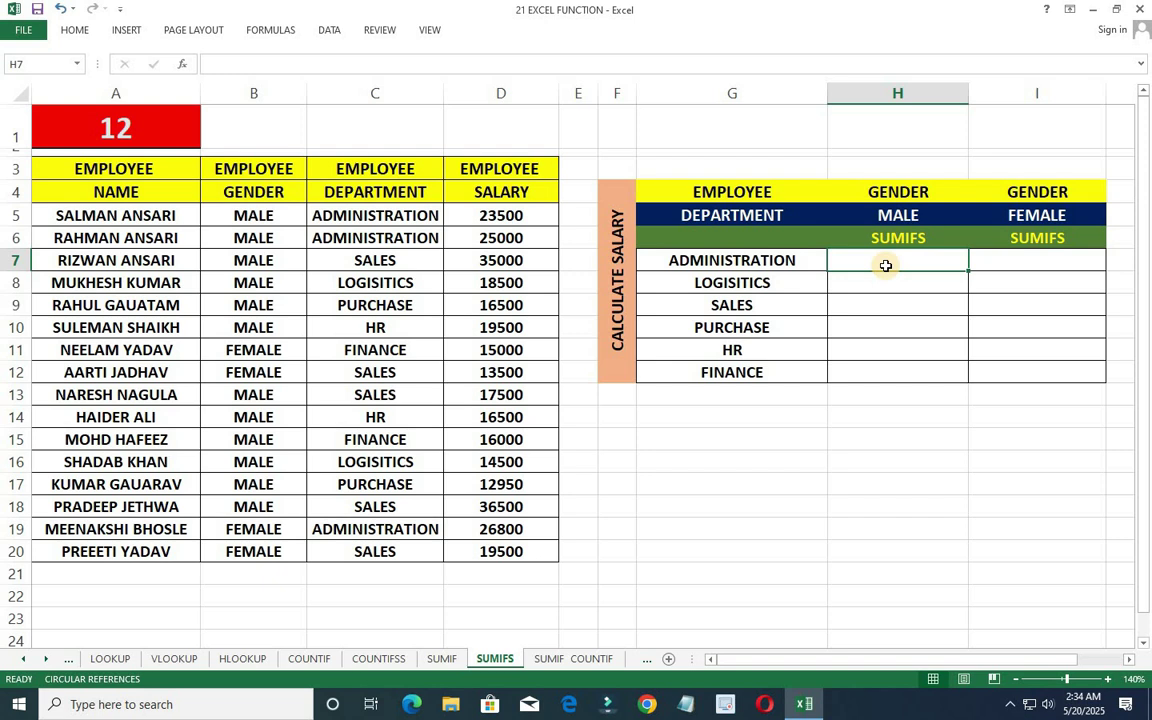
text(=su)
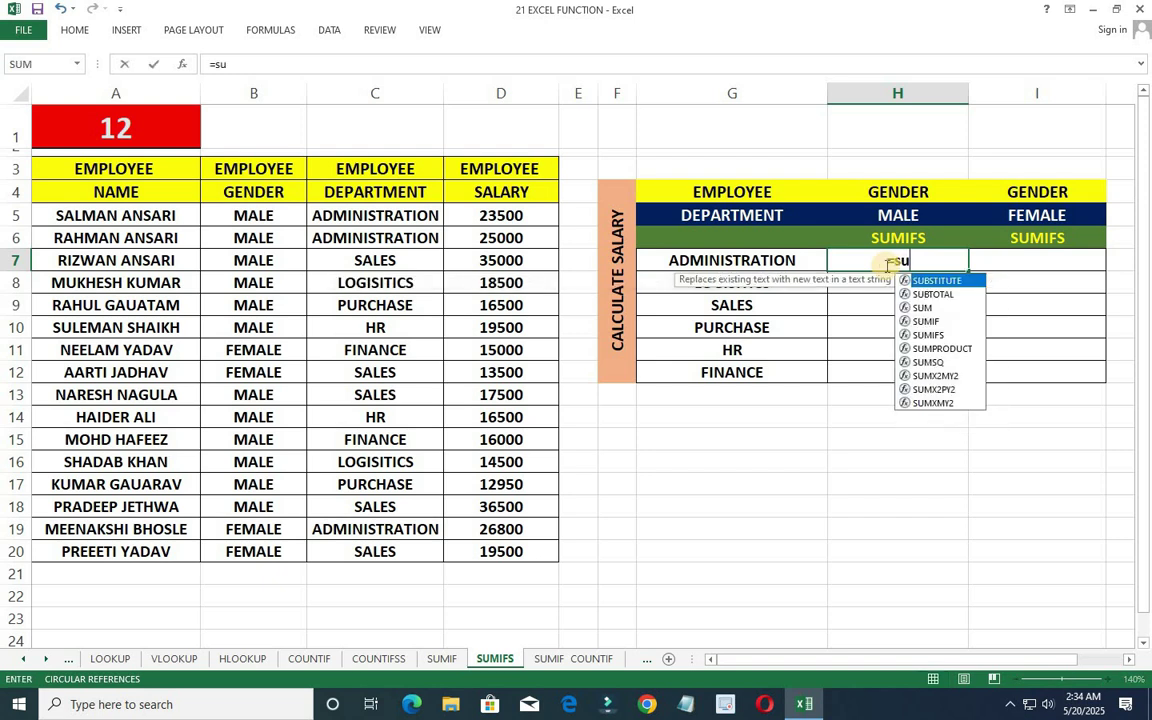
text(mifs)
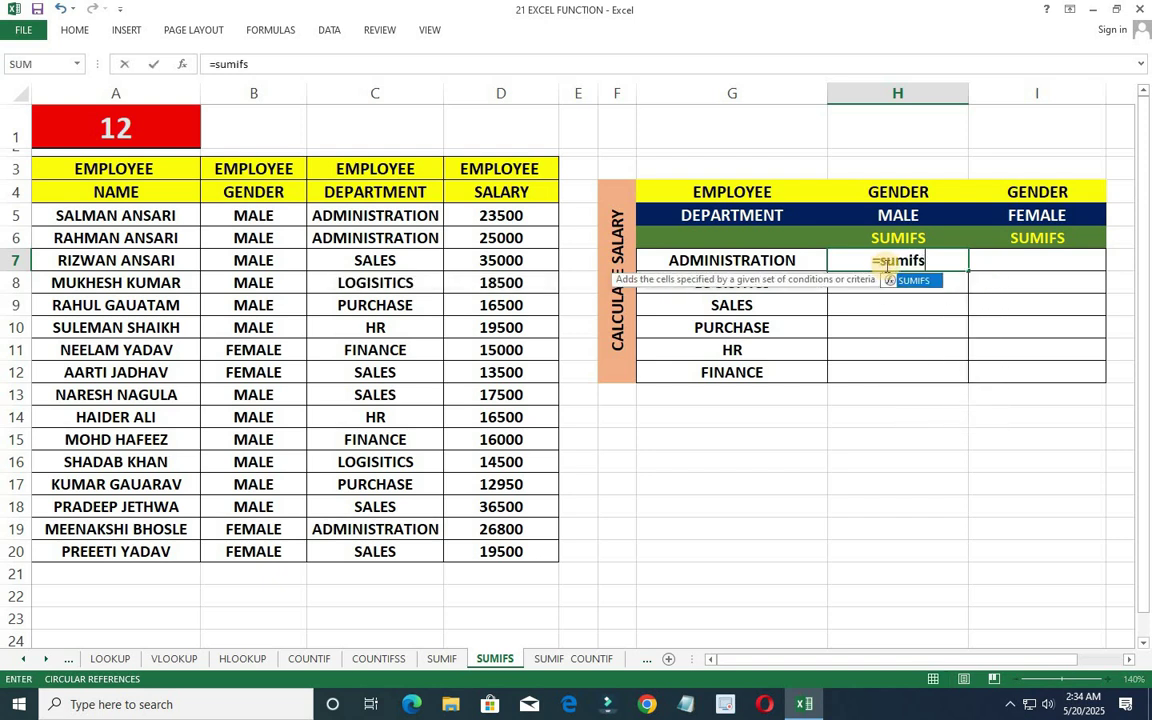
key(Tab)
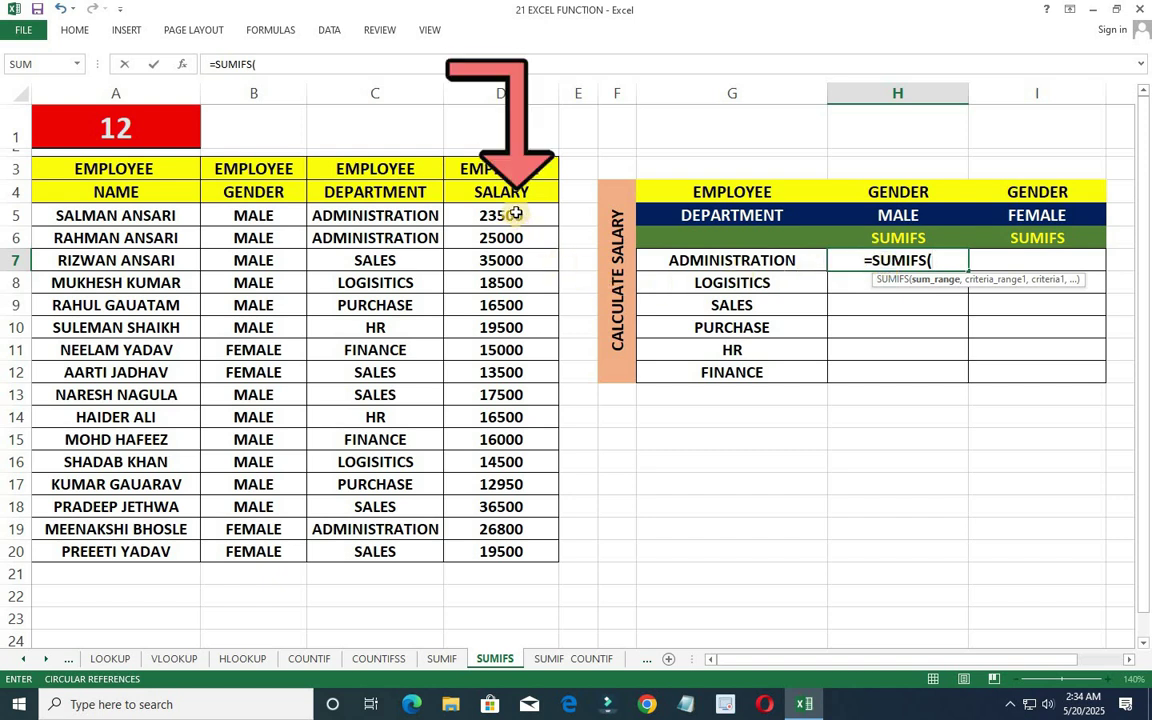
drag(515, 214, 521, 548)
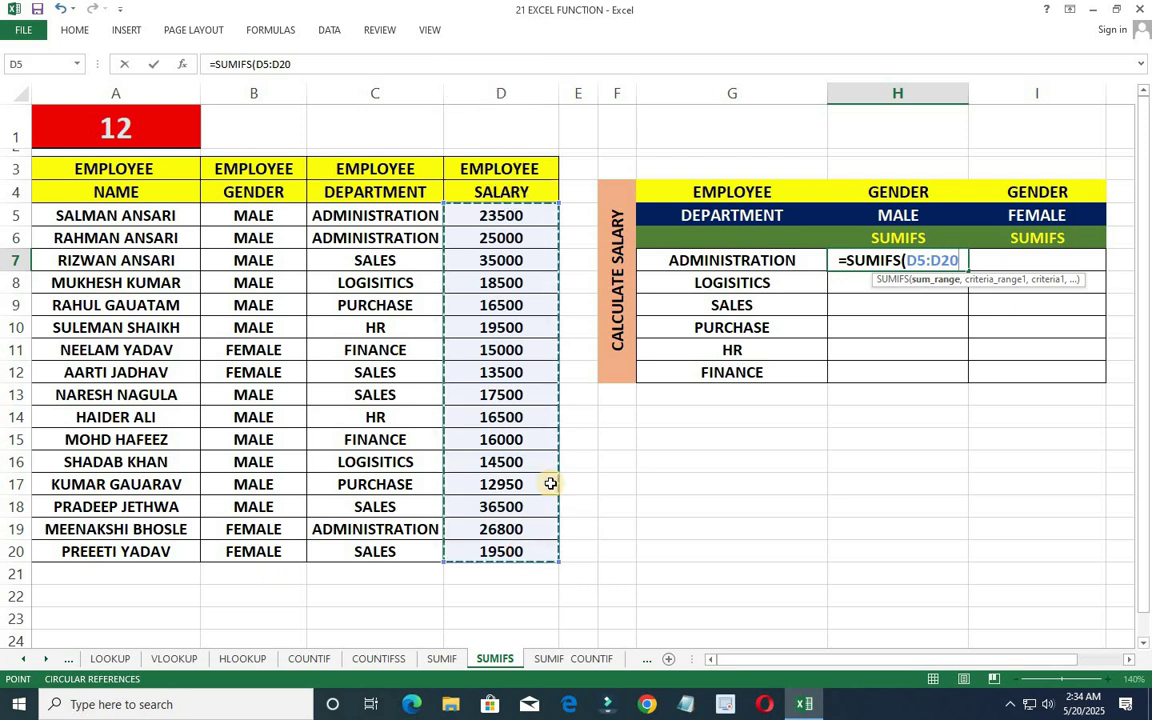
text(,)
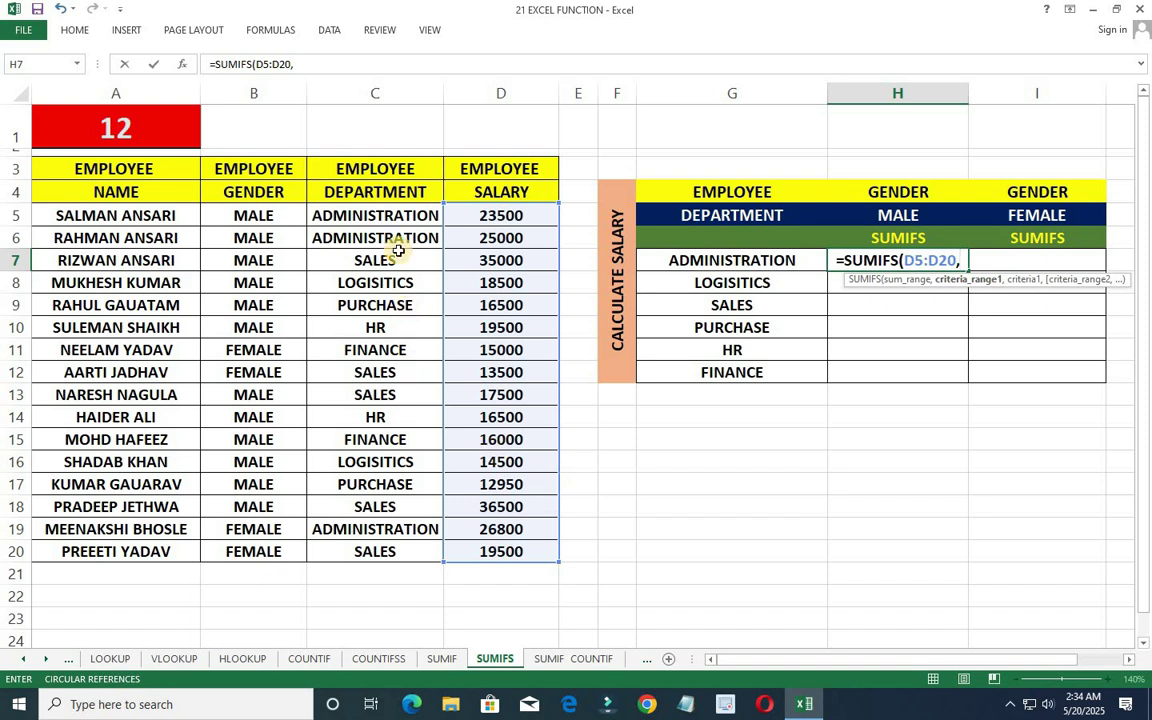
Add the department condition to the H7 formula, with C5:C20 as the first criteria range and G7 as its criteria.
drag(386, 216, 386, 540)
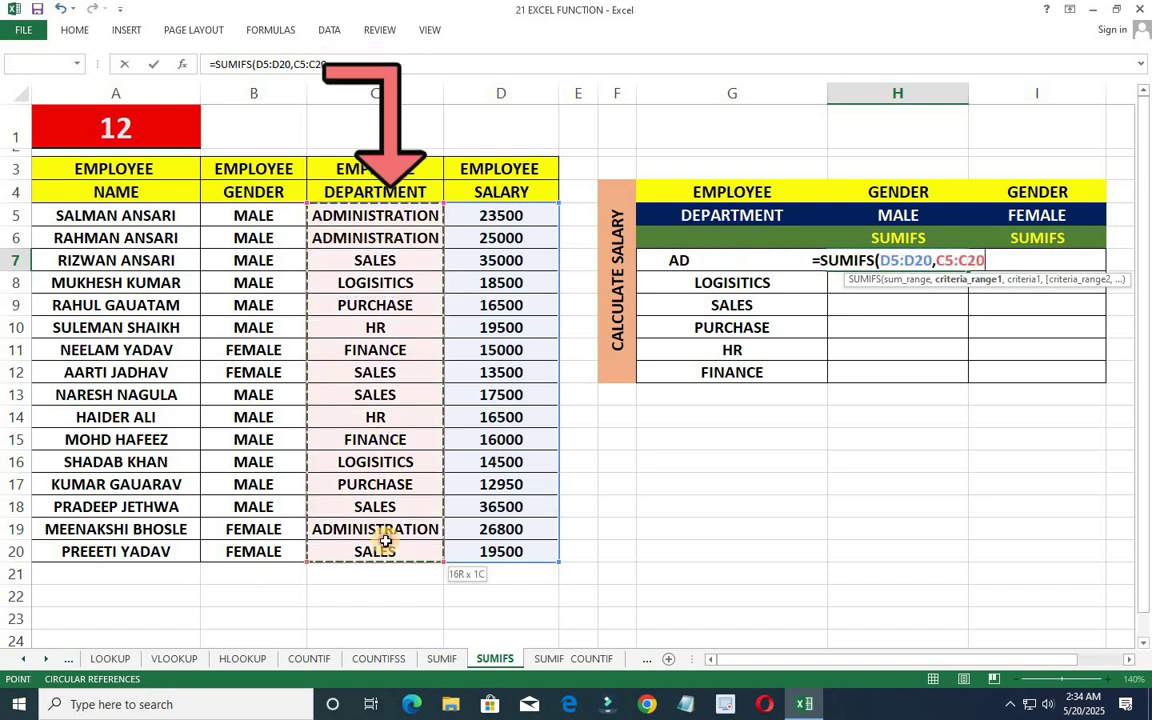
text(,)
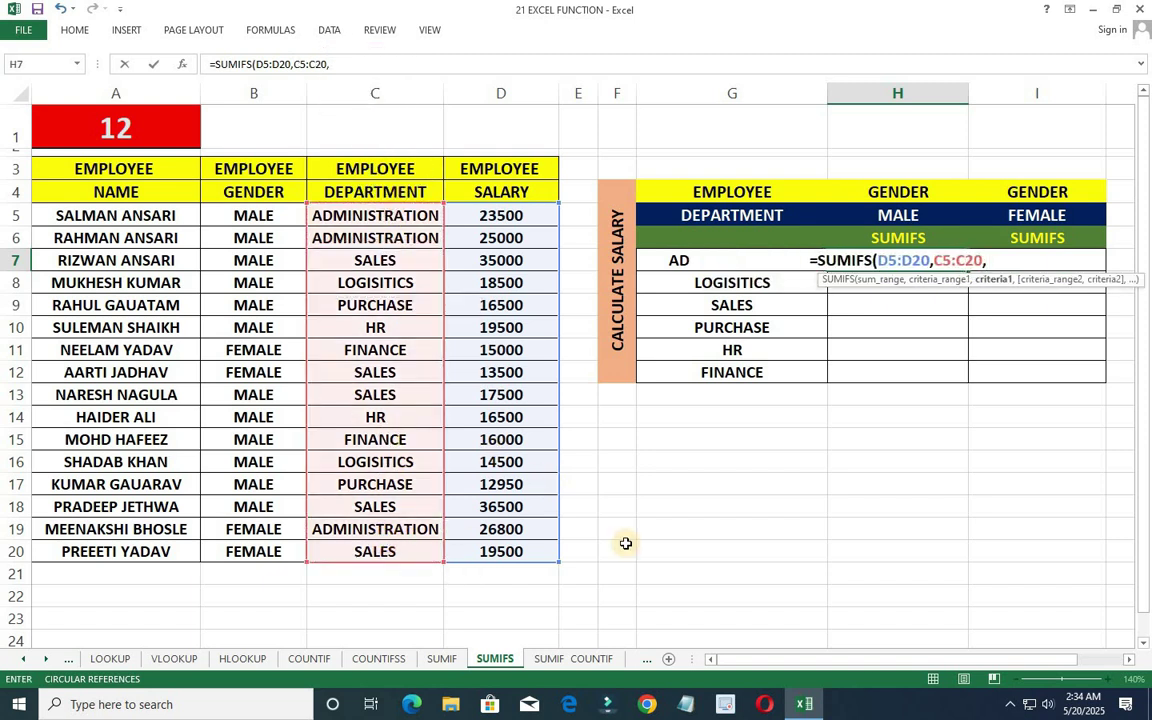
click(665, 263)
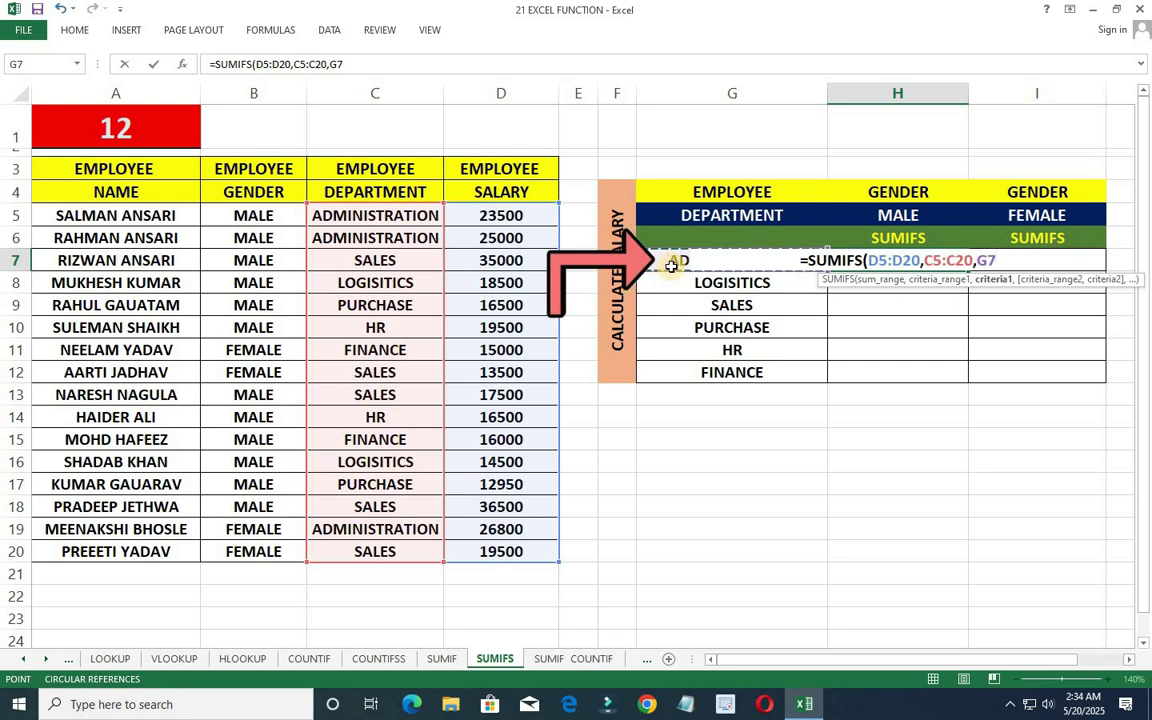
text(,)
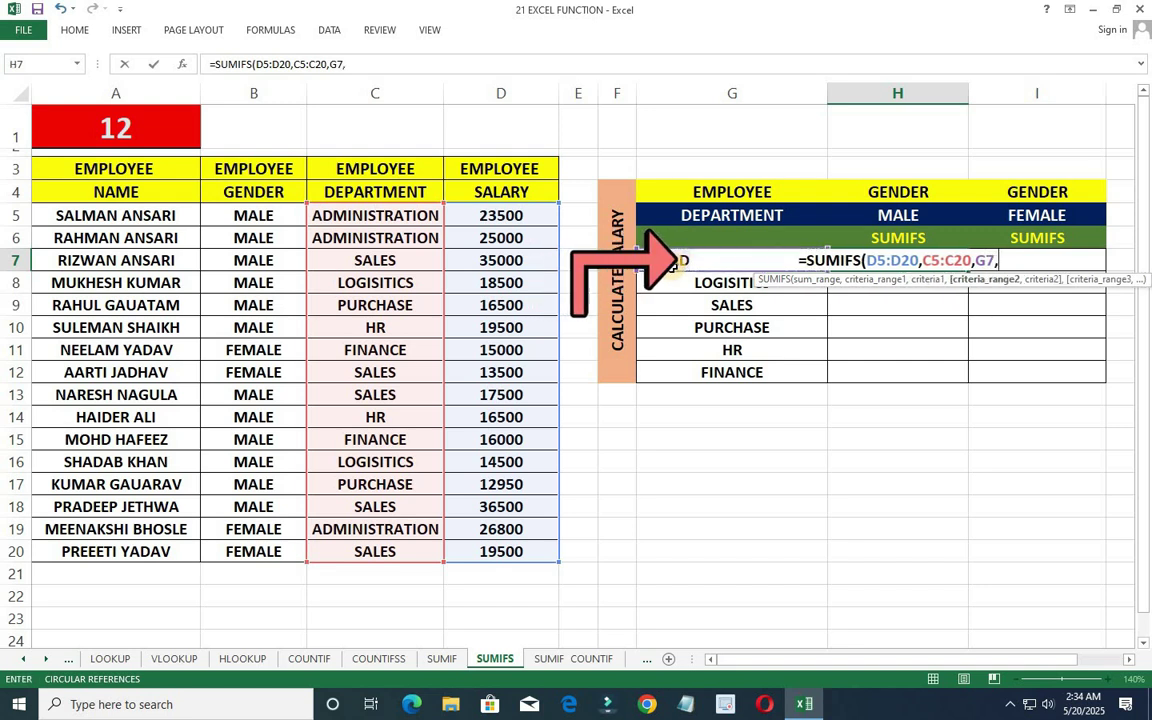
Complete the H7 formula with gender range B5:B20 and criteria H5, enter it, and check it against the male Administration rows.
drag(259, 216, 245, 542)
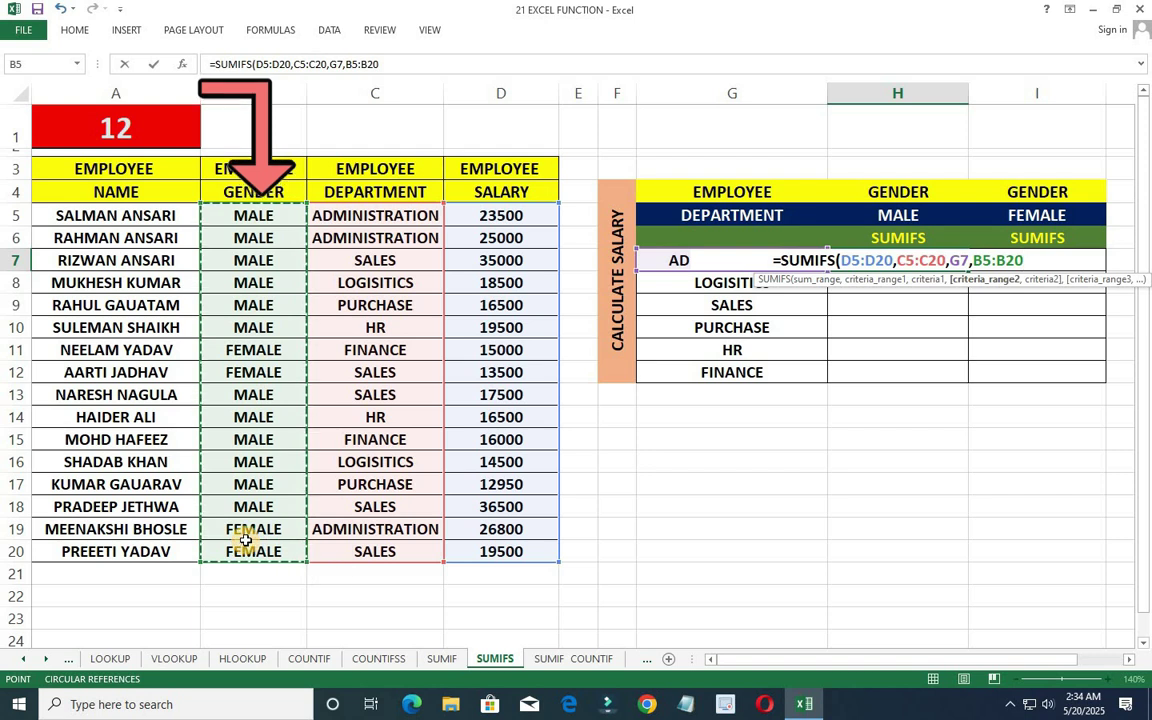
text(,)
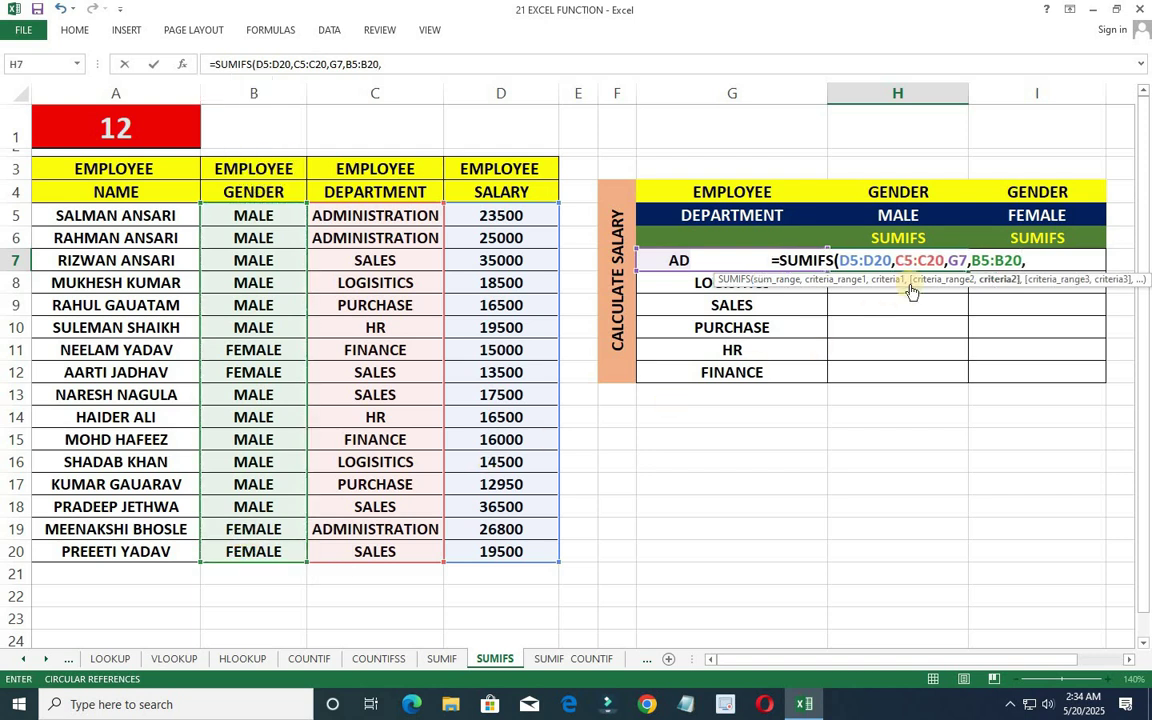
click(919, 219)
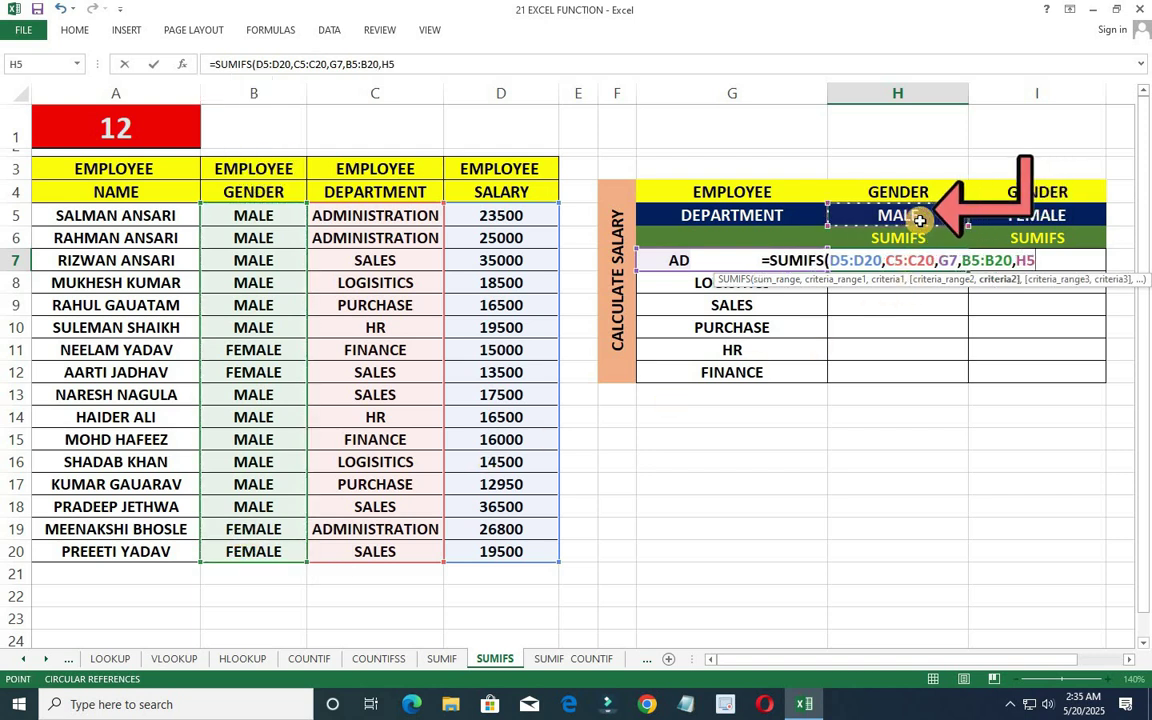
text())
key(Return)
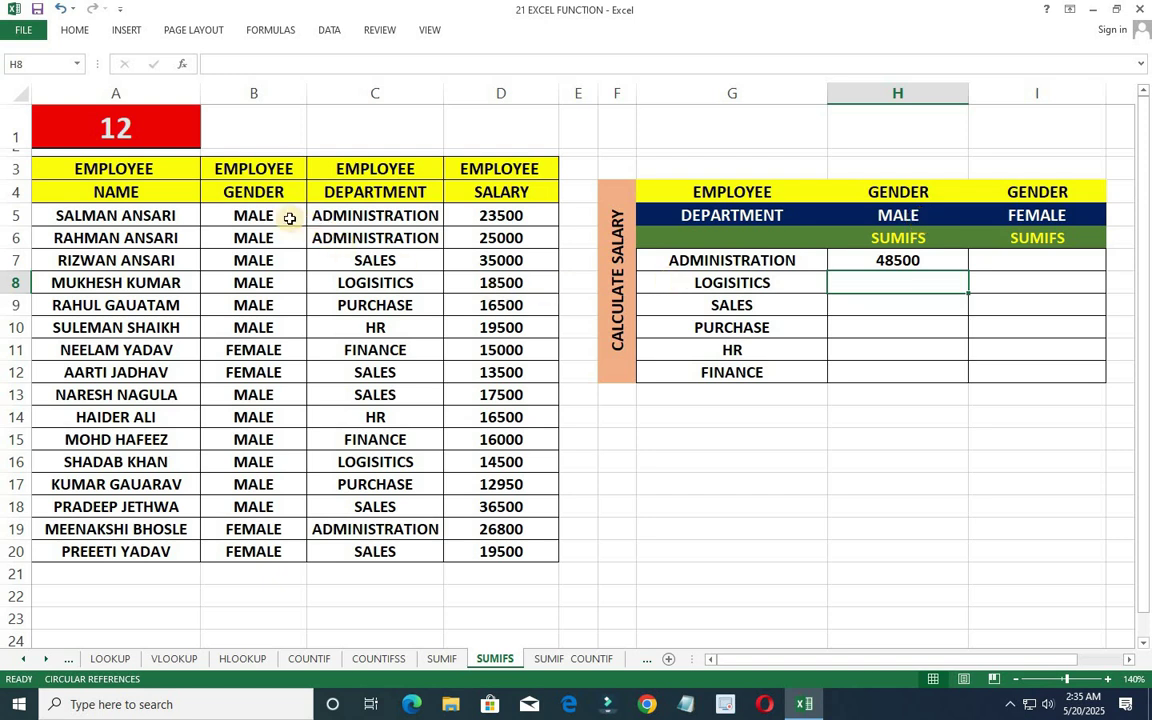
mouse_move(288, 217)
mouse_down()
mouse_move(320, 240)
mouse_move(489, 213)
mouse_move(498, 227)
mouse_move(290, 218)
mouse_move(288, 237)
mouse_up()
click(498, 219)
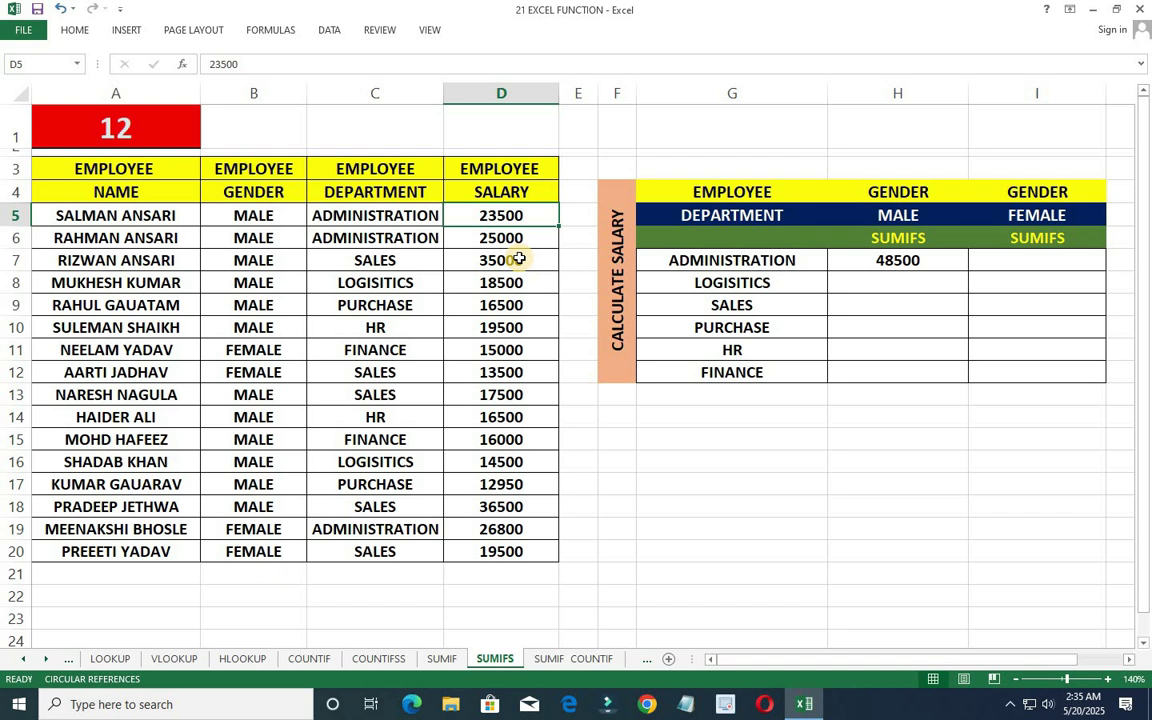
Start a SUMIFS formula in I7 for the Administration department's female salary total, using D5:D20 as the sum range.
click(997, 263)
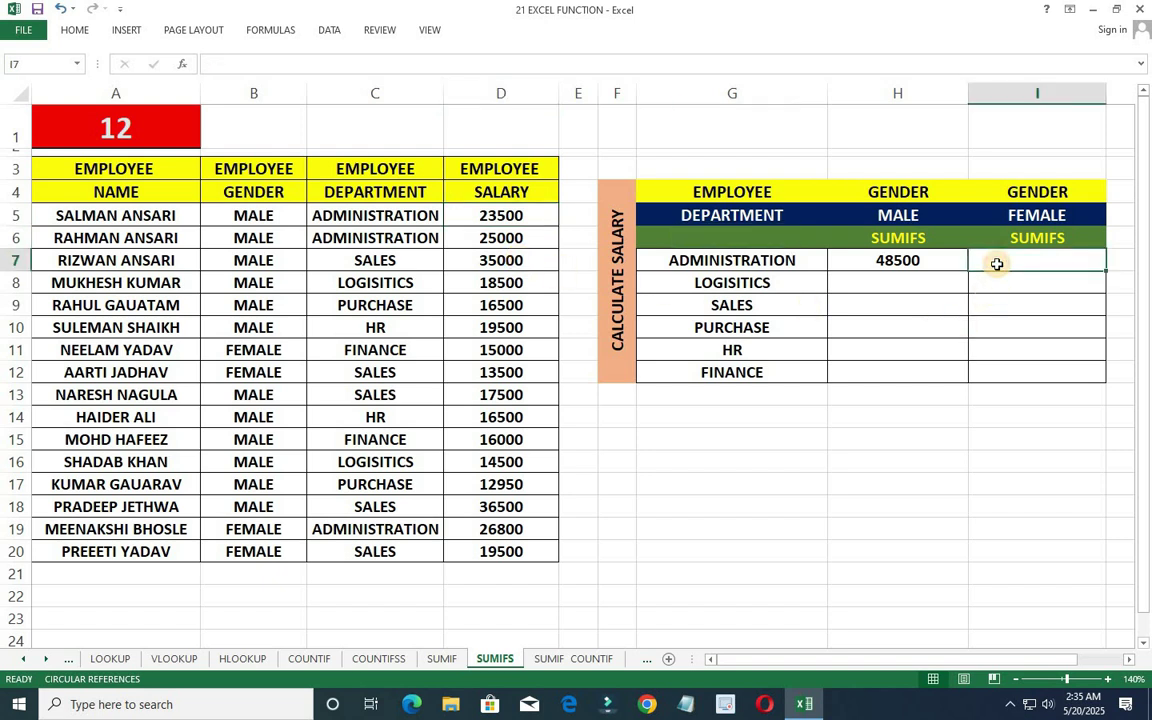
text(=sumif)
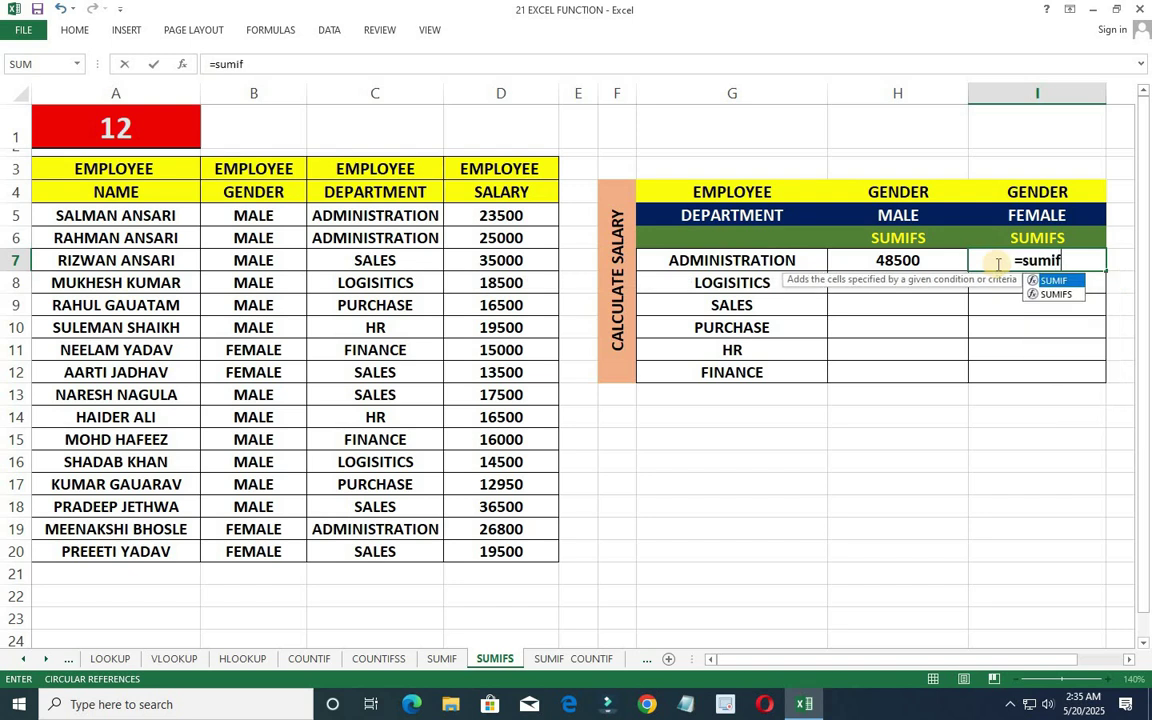
key(Down)
key(Tab)
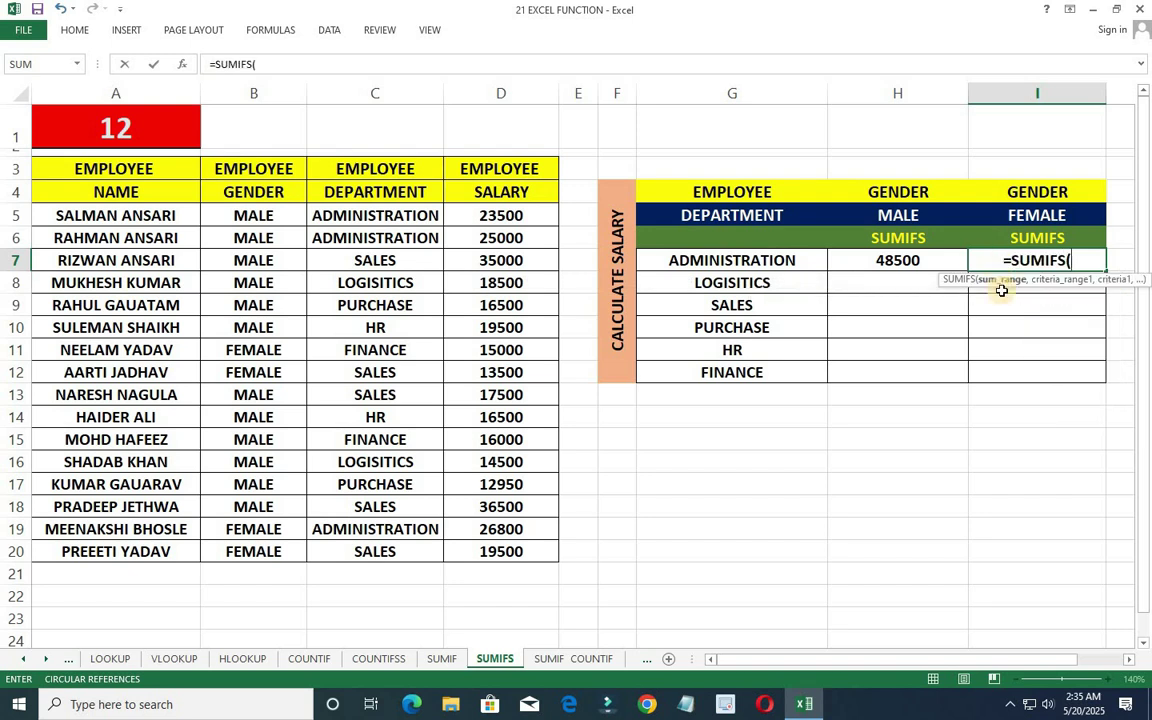
drag(497, 214, 465, 542)
text(,)
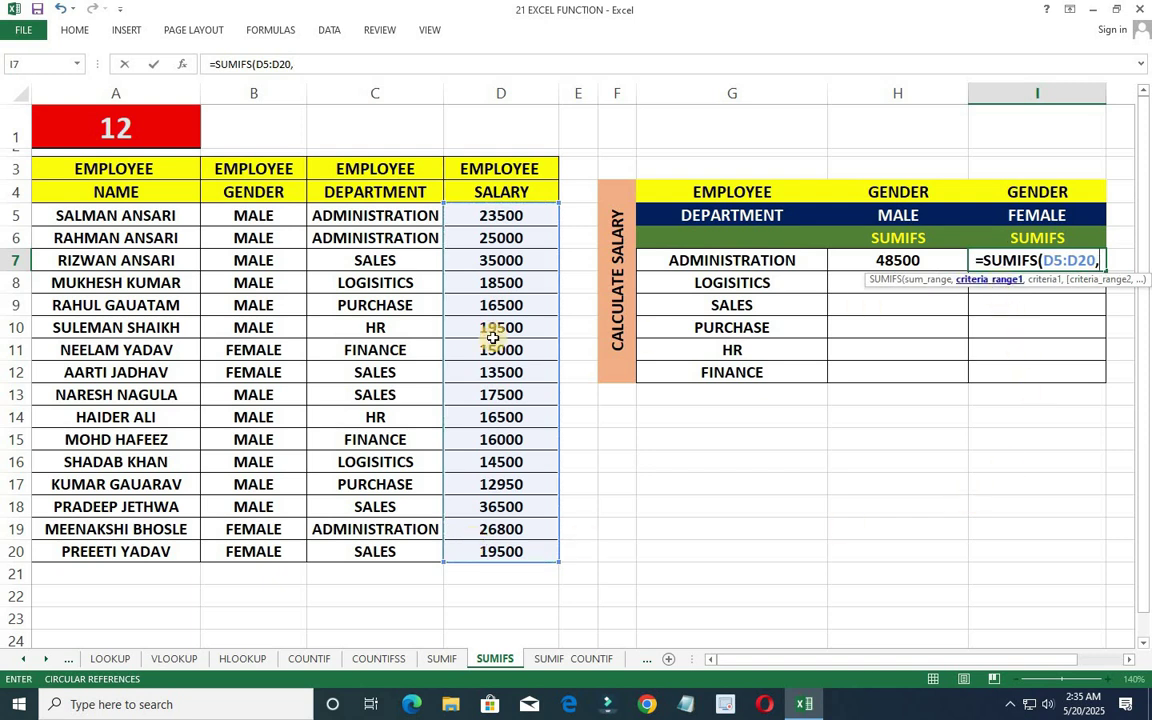
Add the department condition to the I7 formula, with C5:C20 as the first criteria range and G7 as its criteria.
click(340, 215)
drag(357, 298, 358, 545)
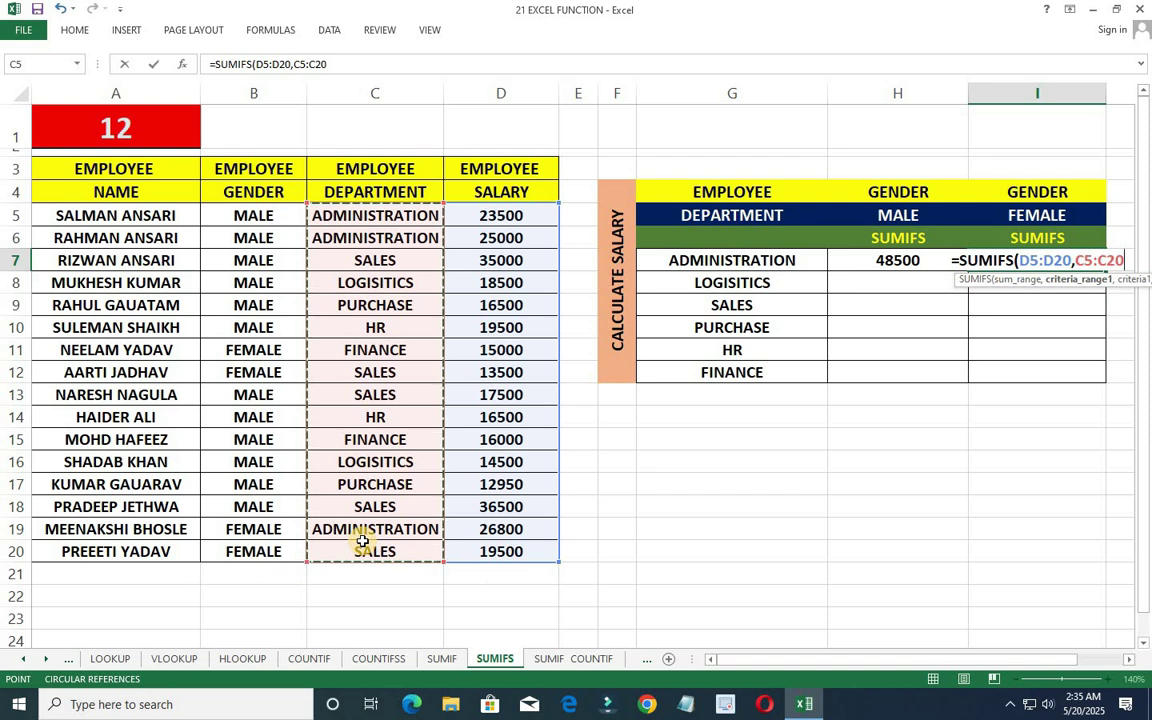
text(,)
click(752, 260)
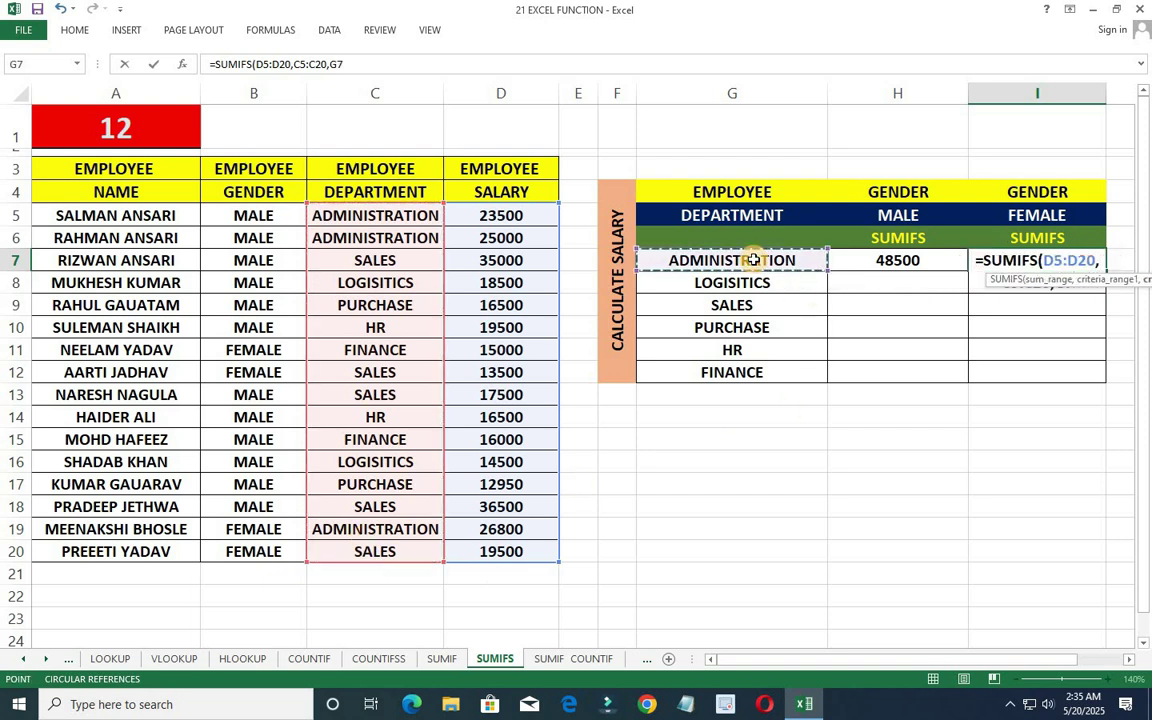
text(,)
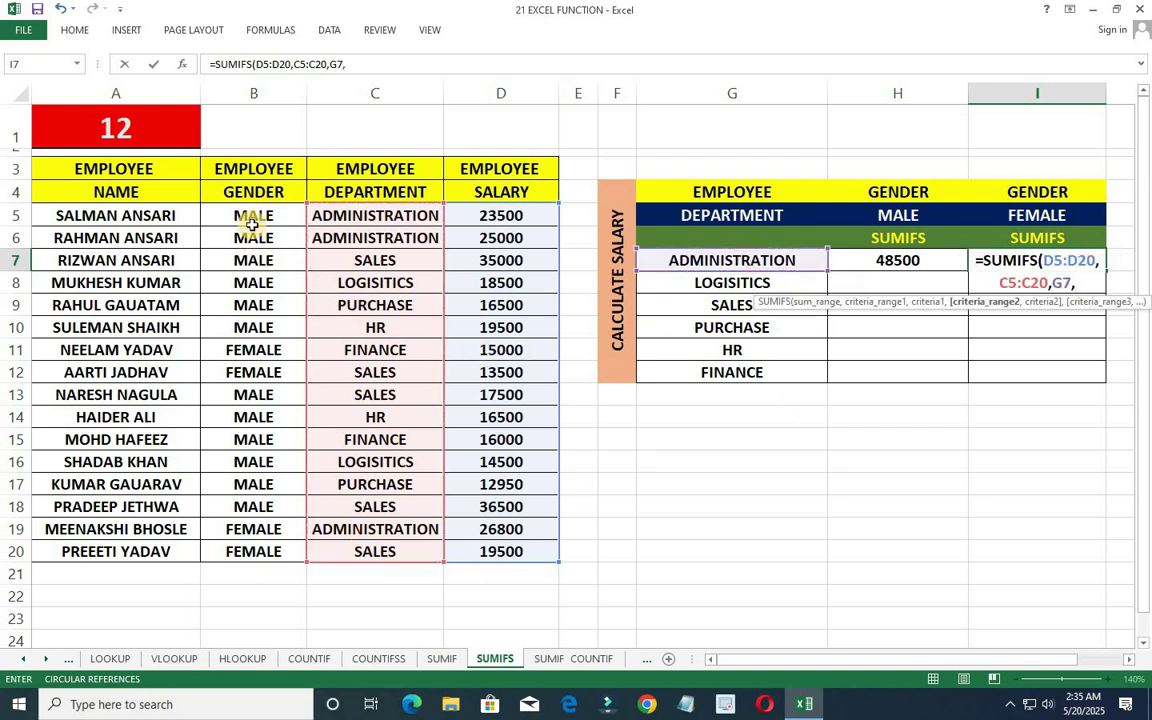
Complete the I7 formula with gender range B5:B20 and criteria I5, enter it, and check it against the female Administration row.
drag(250, 215, 240, 550)
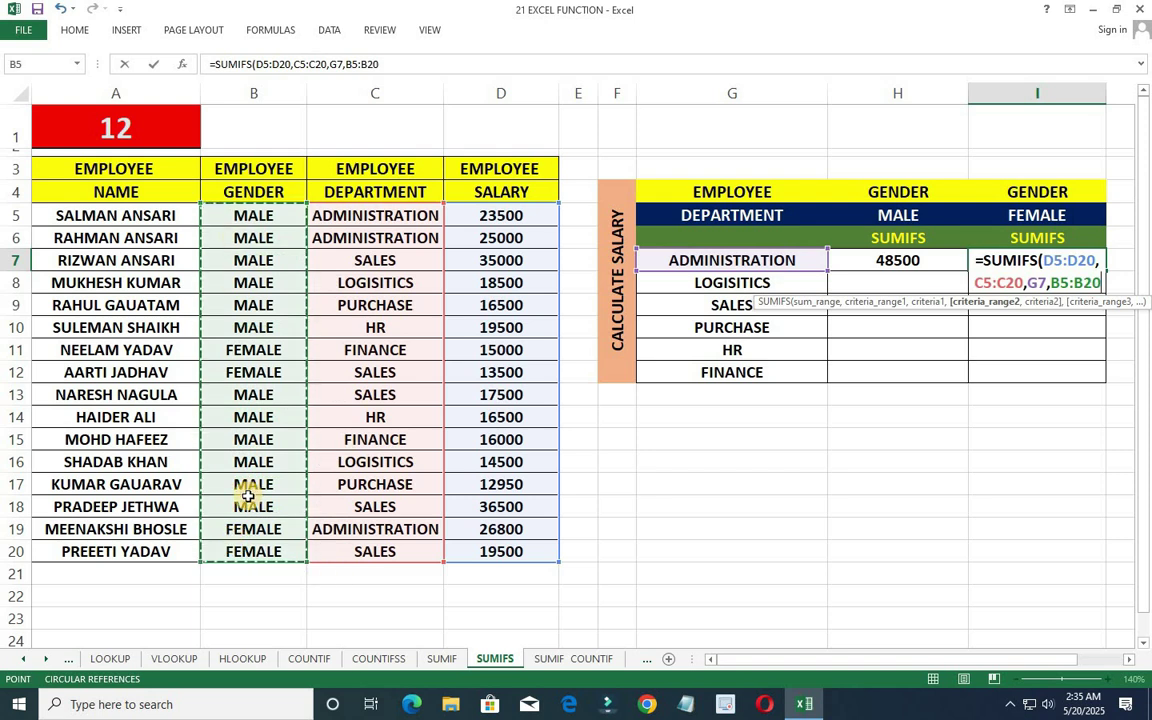
text(,)
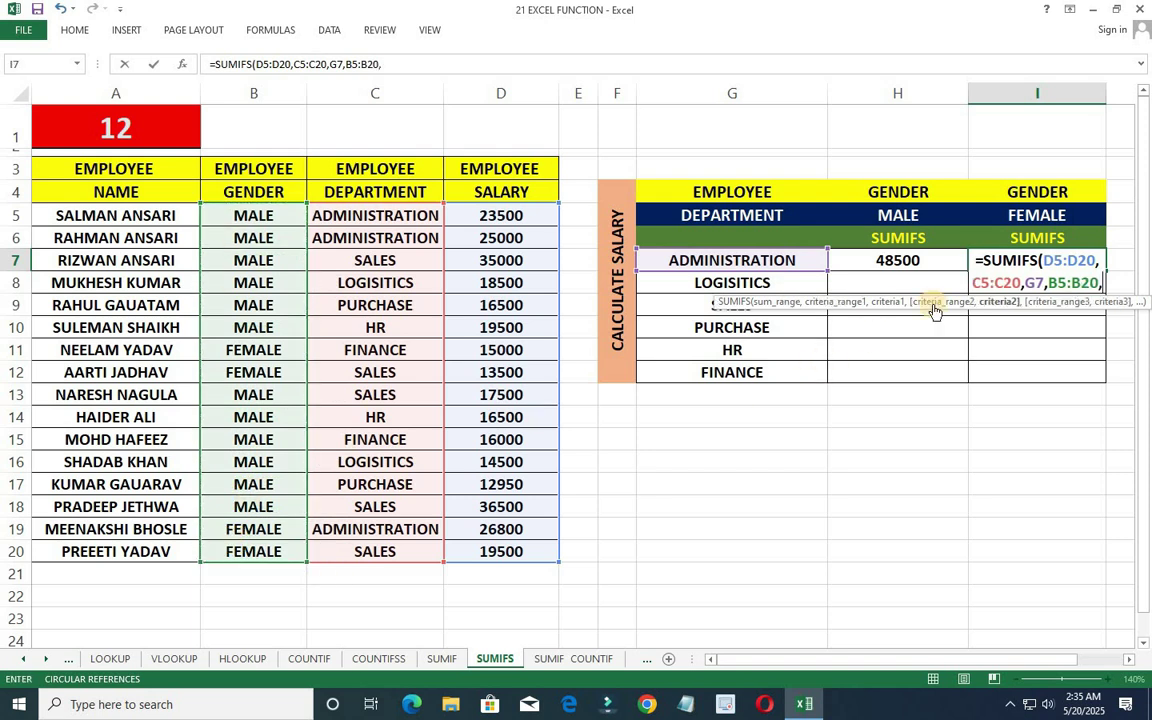
click(1033, 216)
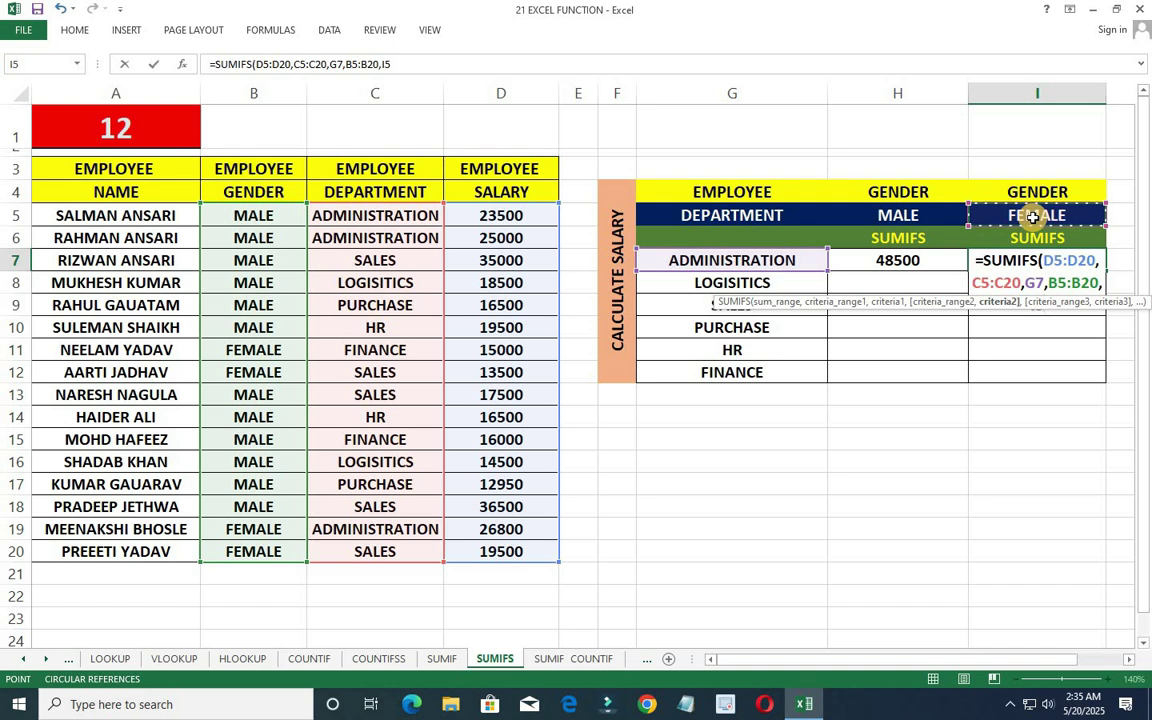
key(Return)
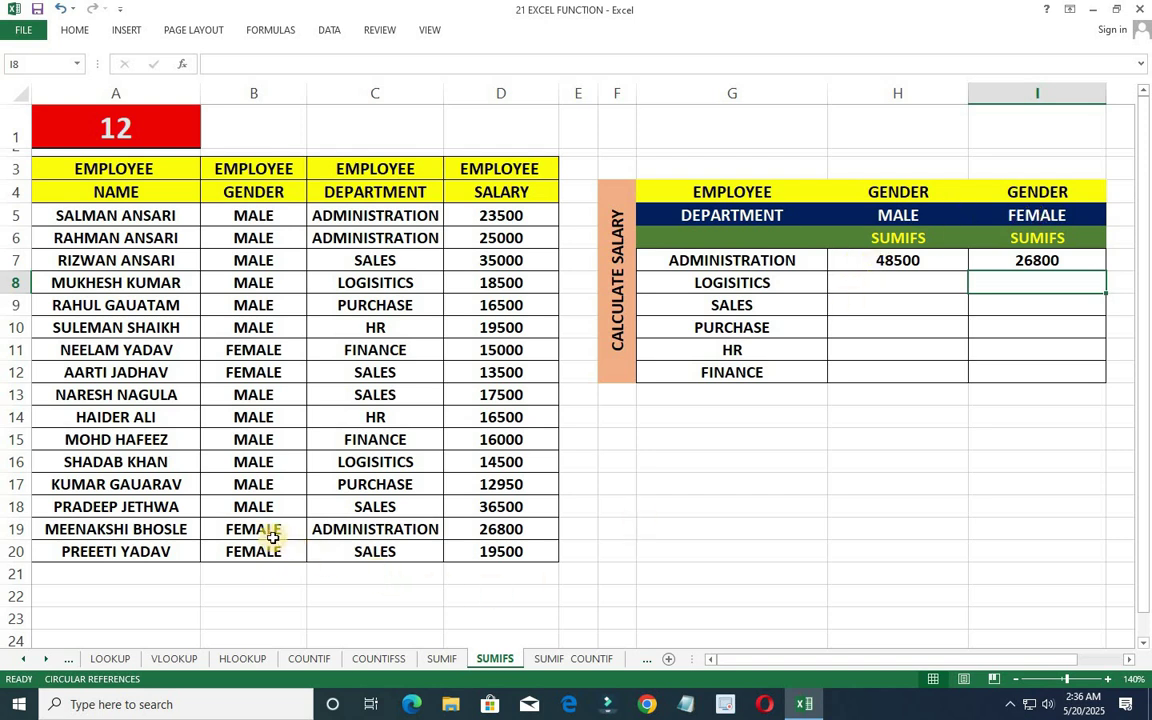
drag(139, 527, 500, 529)
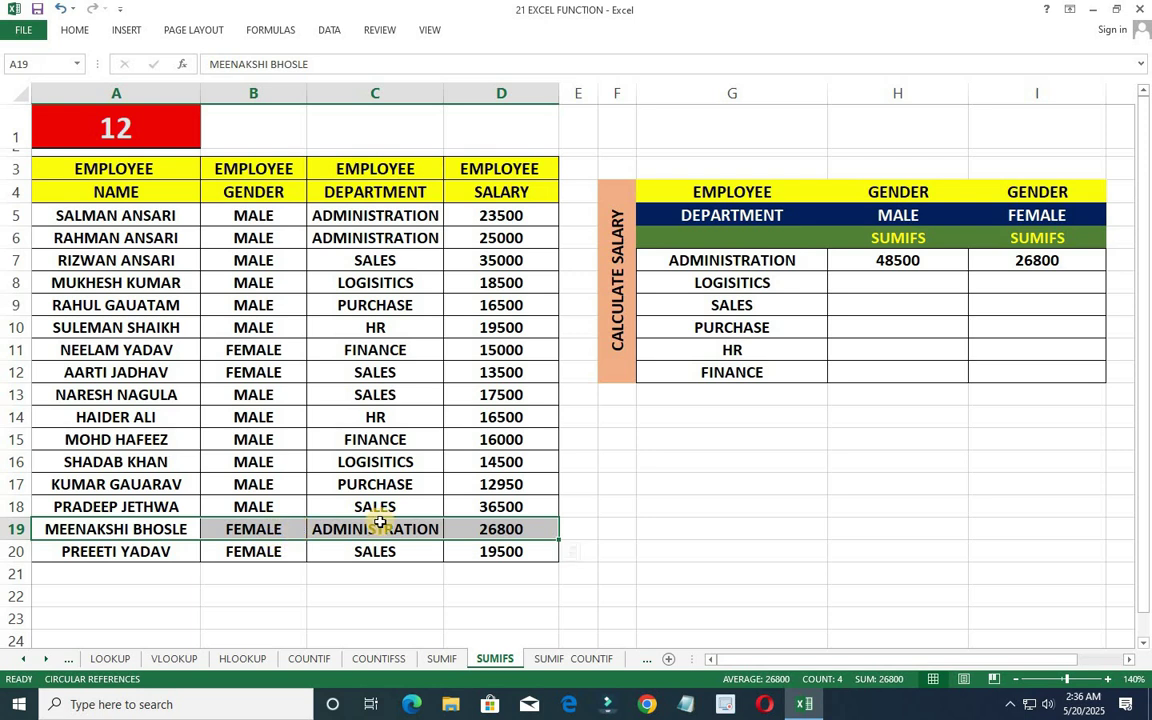
click(517, 528)
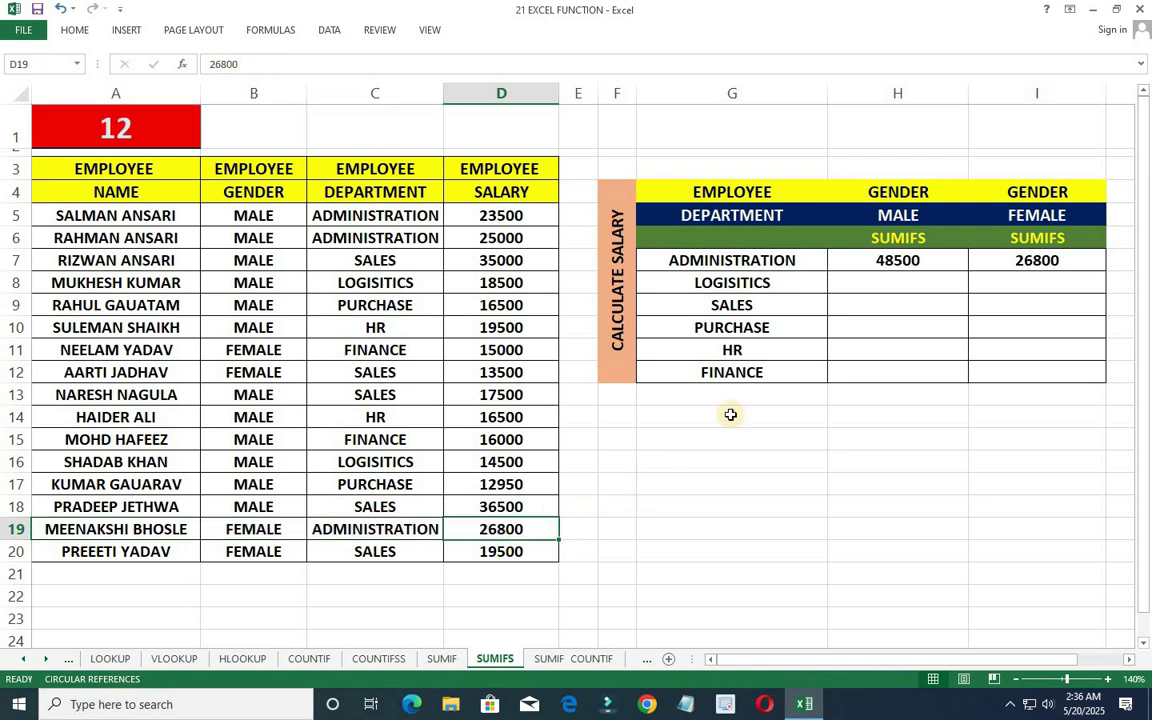
Start a SUMIFS formula in H8 for the Logisitics department's male salary total, using the absolute sum range $D$5:$D$20.
click(888, 285)
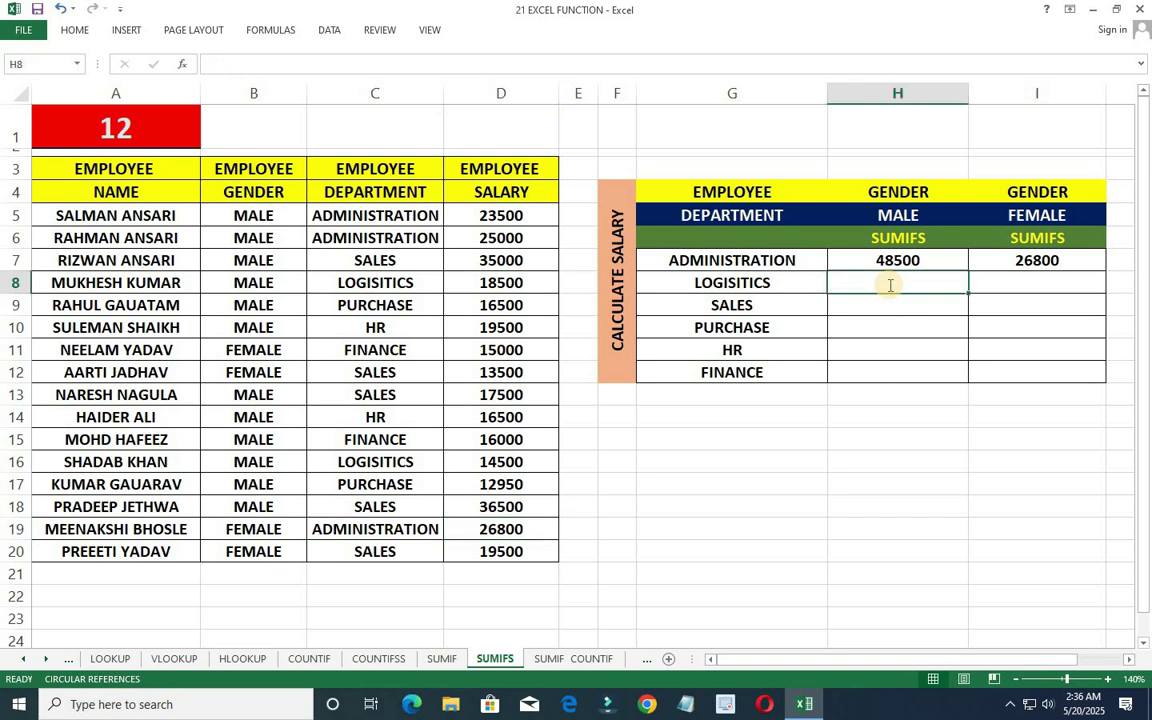
text(=sum)
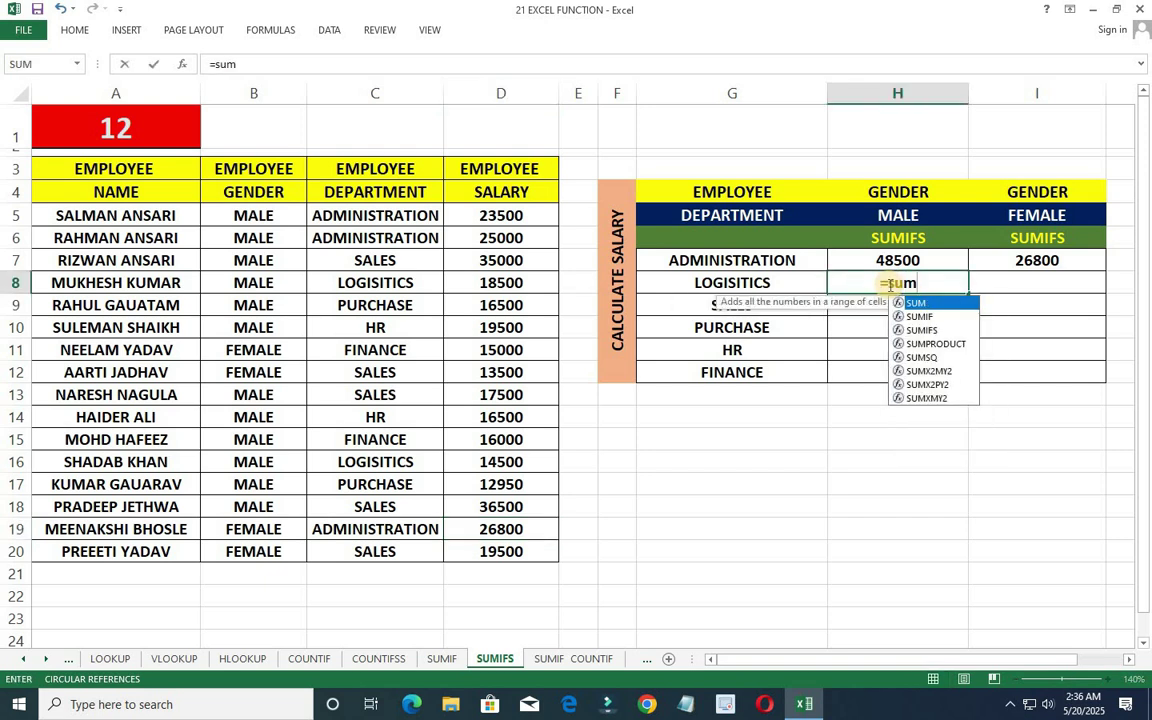
key(Down)
key(Down)
key(Tab)
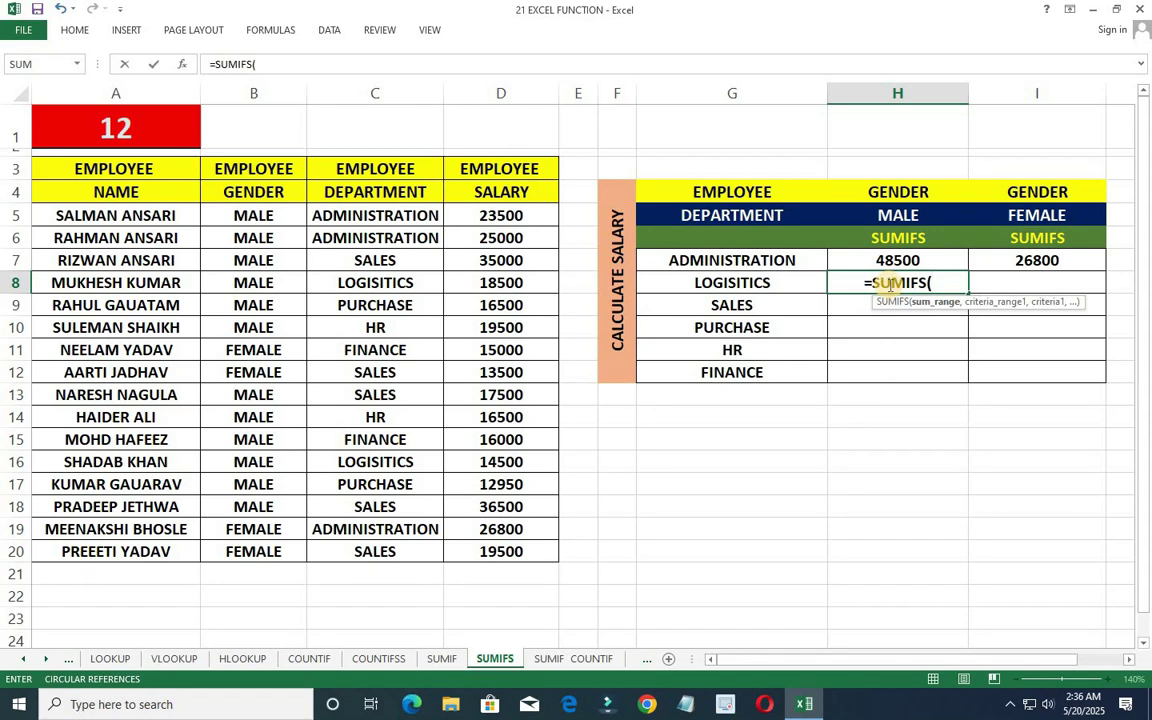
drag(500, 215, 497, 557)
key(F4)
text(,)
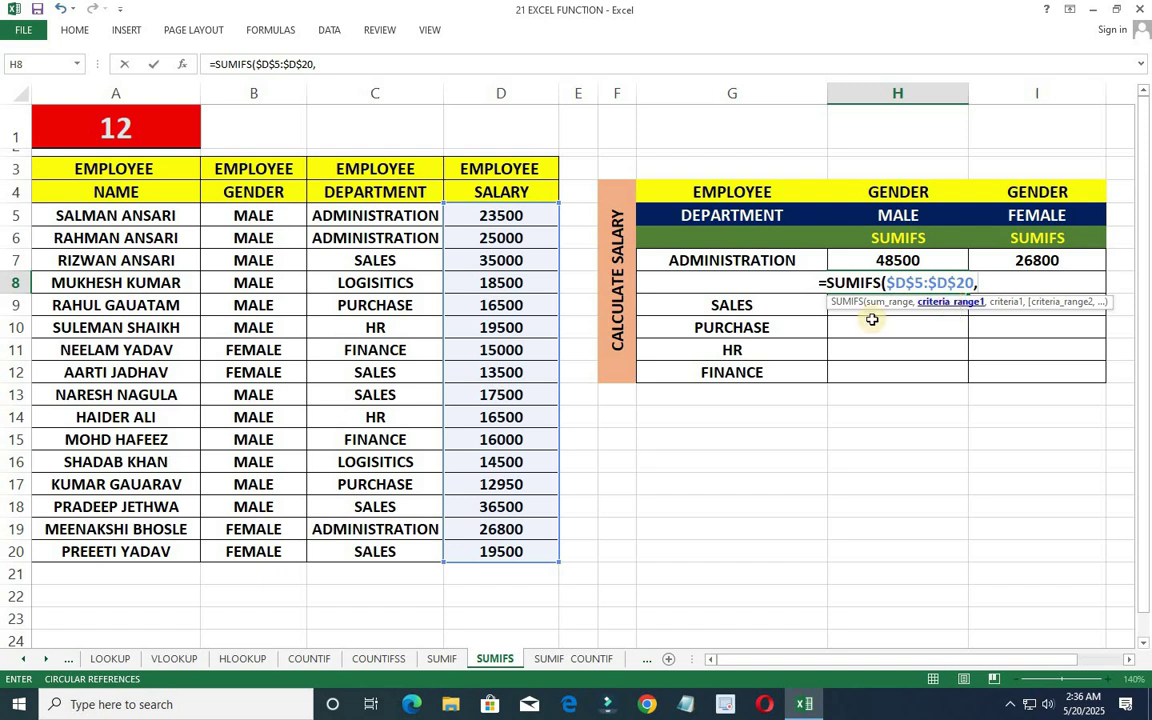
Add the department condition to the H8 formula, with absolute range $C$5:$C$20 as the first criteria range and G8 as its criteria.
drag(373, 215, 356, 544)
key(F4)
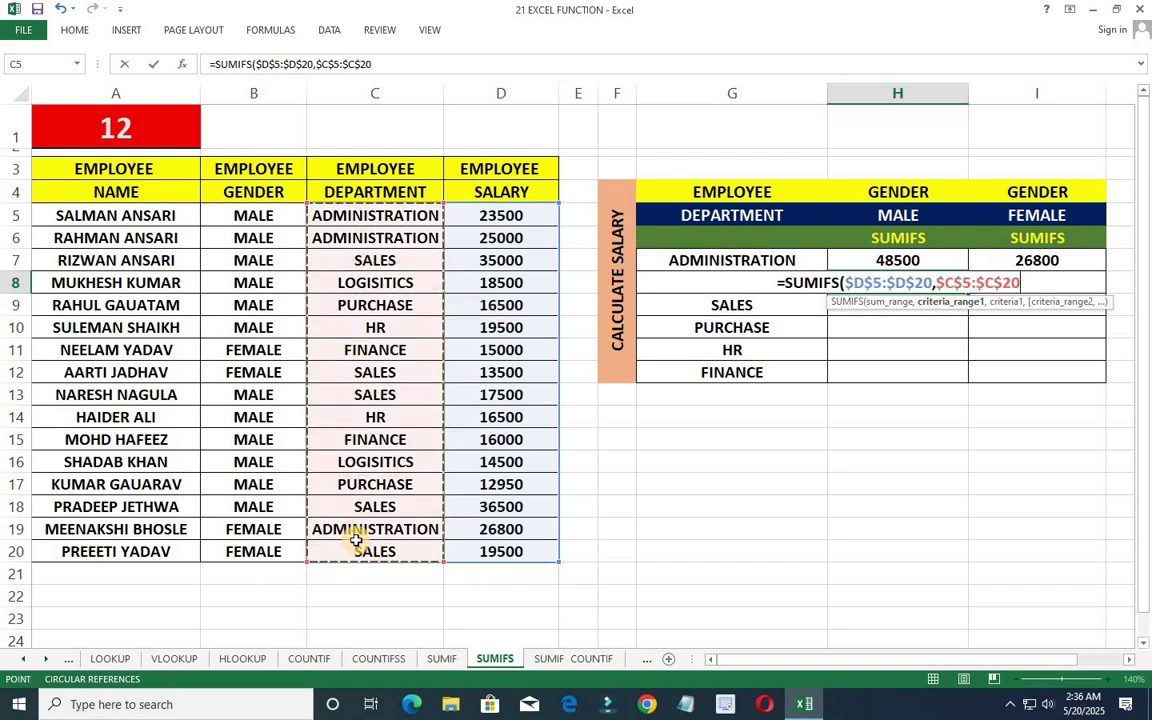
text(,)
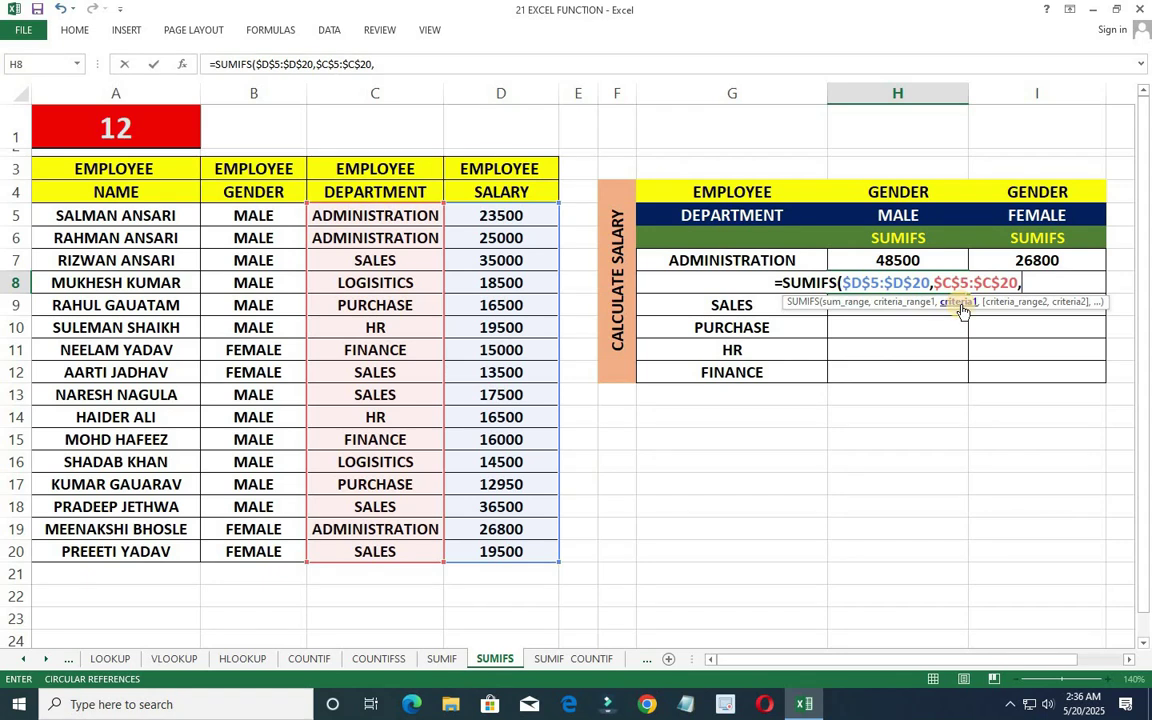
click(655, 283)
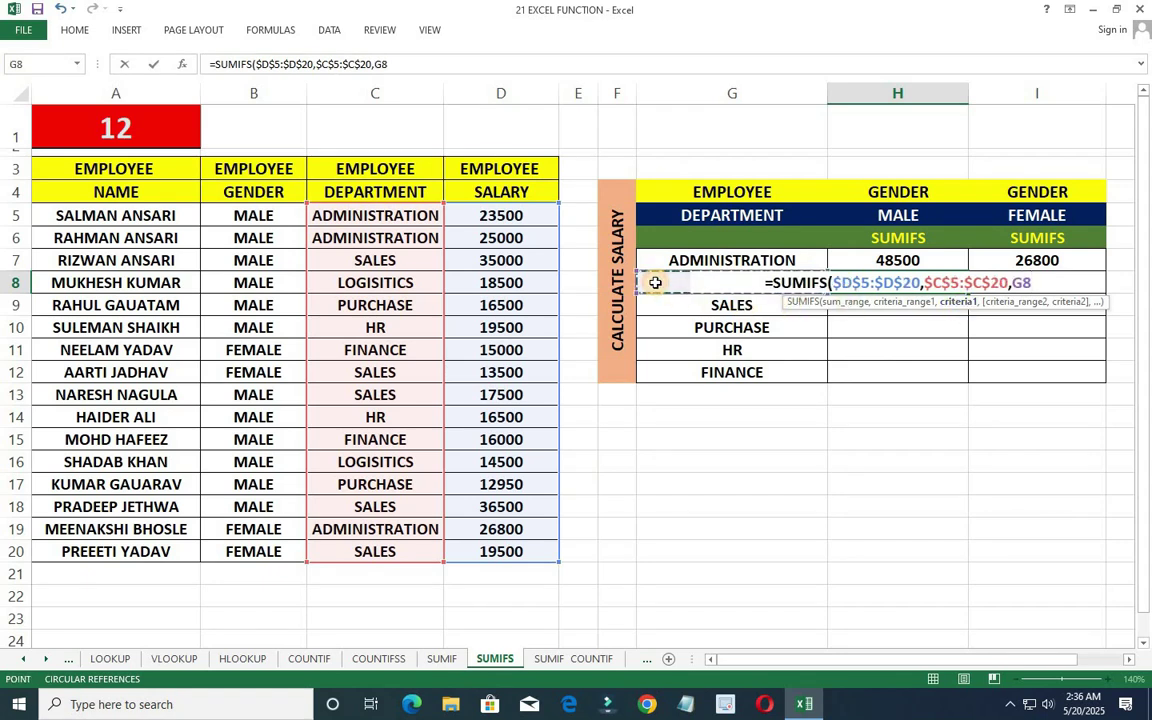
text(,)
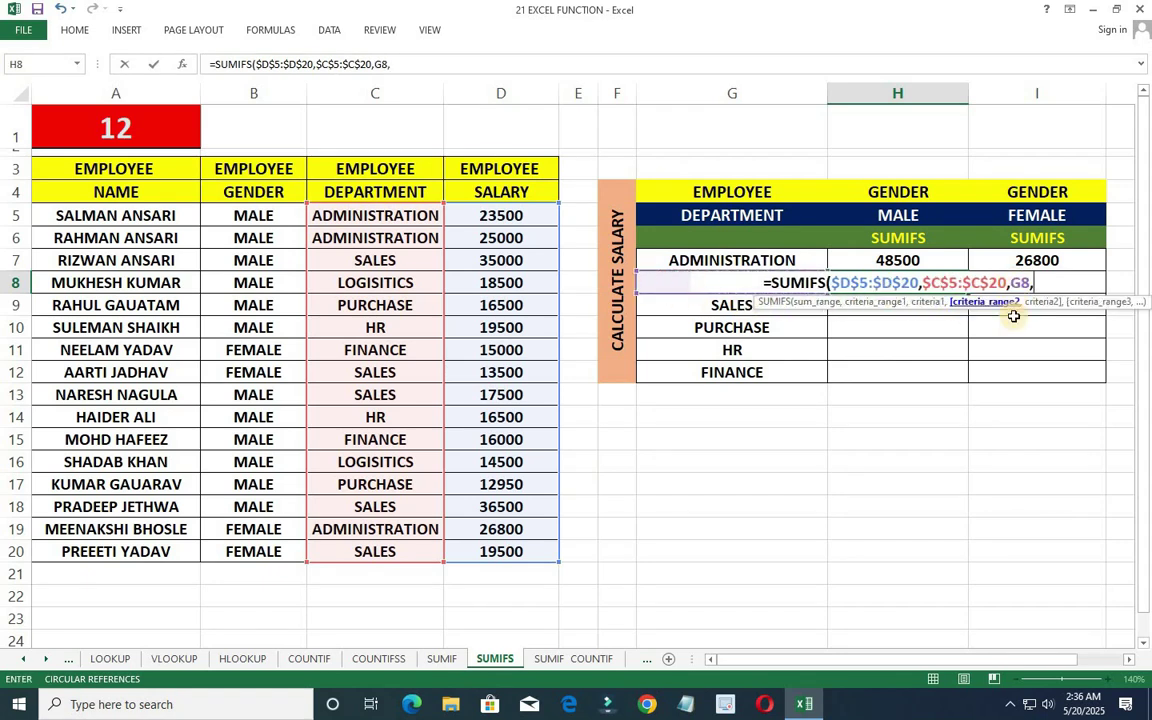
Add the gender condition to the H8 formula, with absolute range $B$5:$B$20 and the absolute reference $H$5 as its criteria.
drag(255, 216, 239, 548)
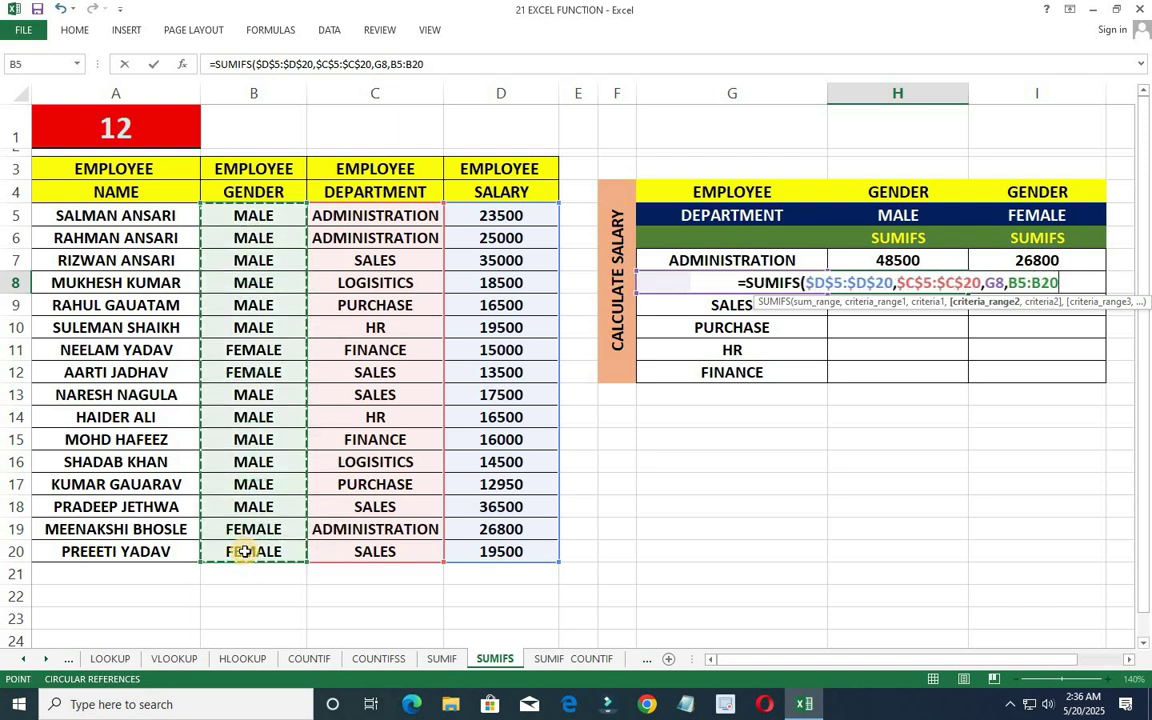
key(F4)
text(,)
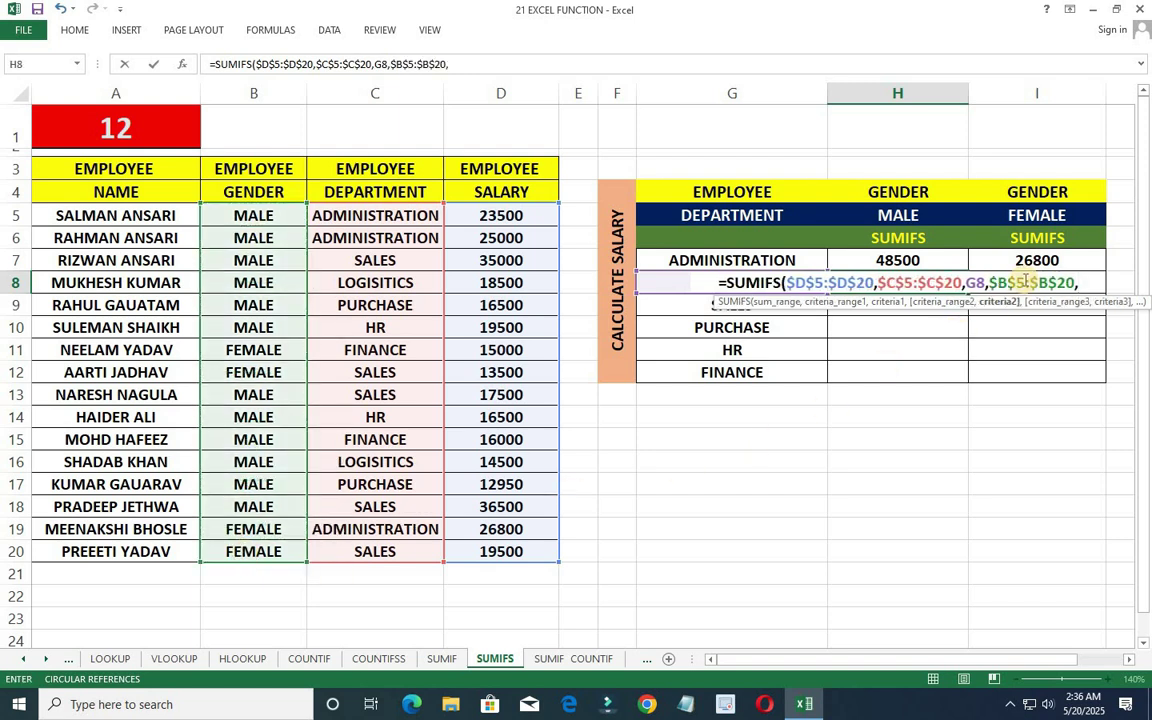
click(930, 217)
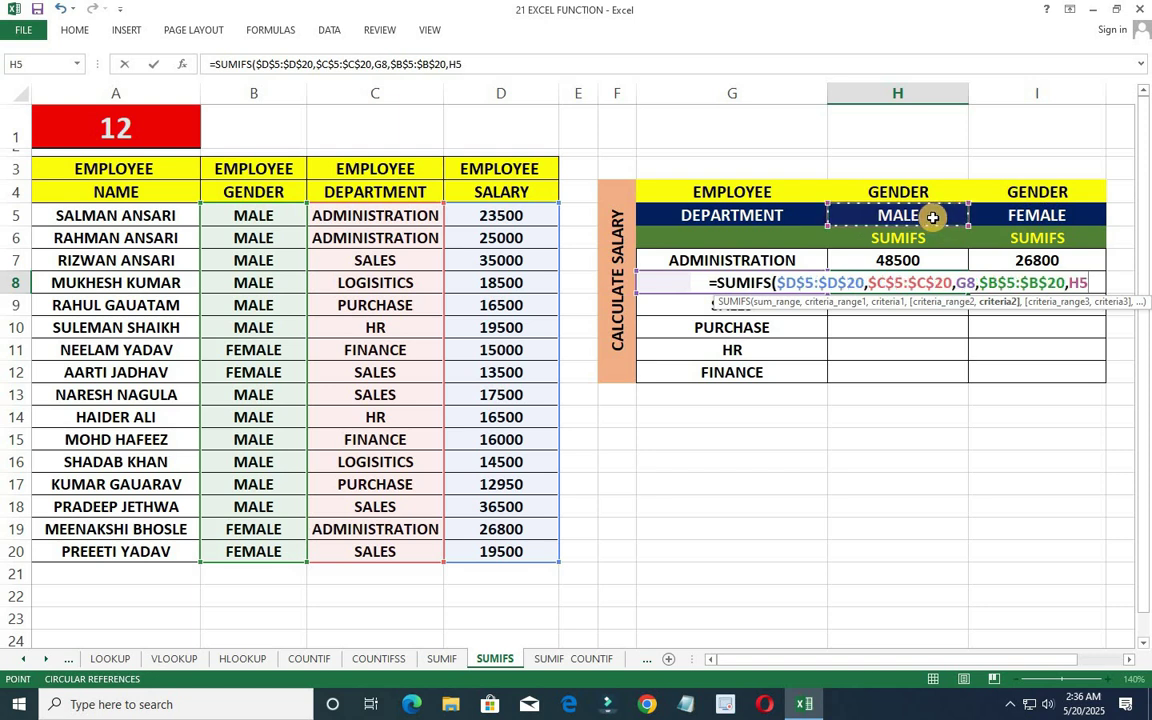
key(F4)
key(F4)
key(F4)
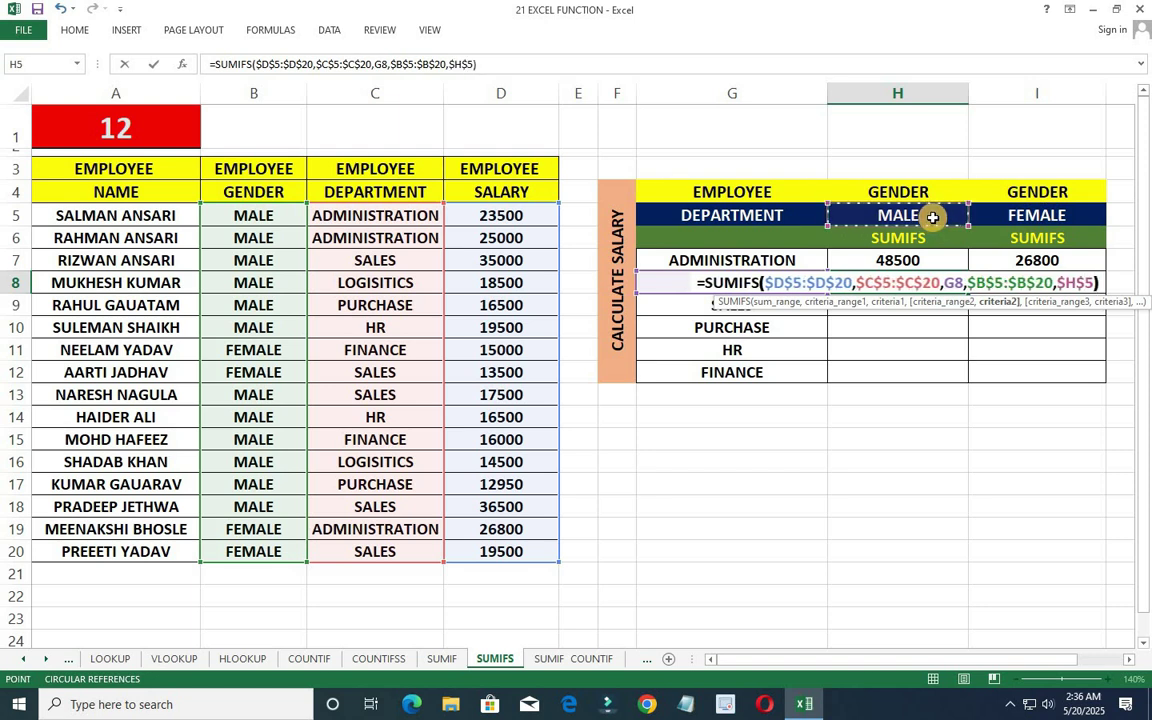
Close and enter the H8 formula, and check it against the male Logisitics rows in the employee table.
text())
key(Return)
click(910, 285)
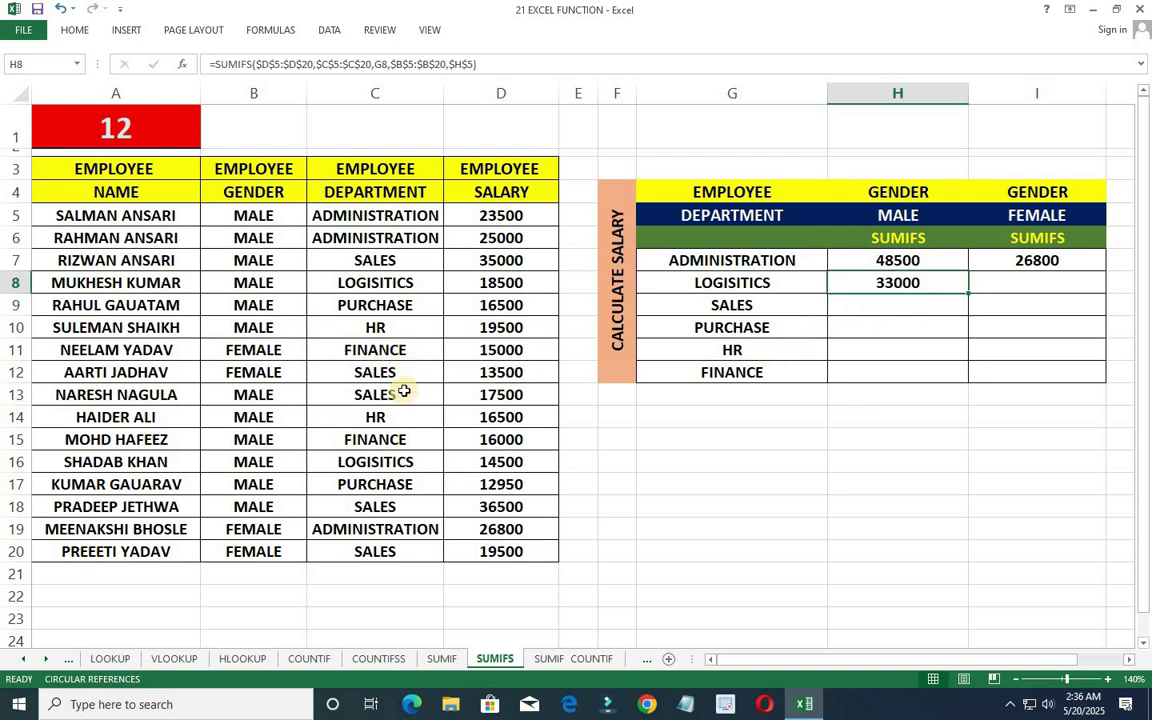
drag(358, 462, 290, 463)
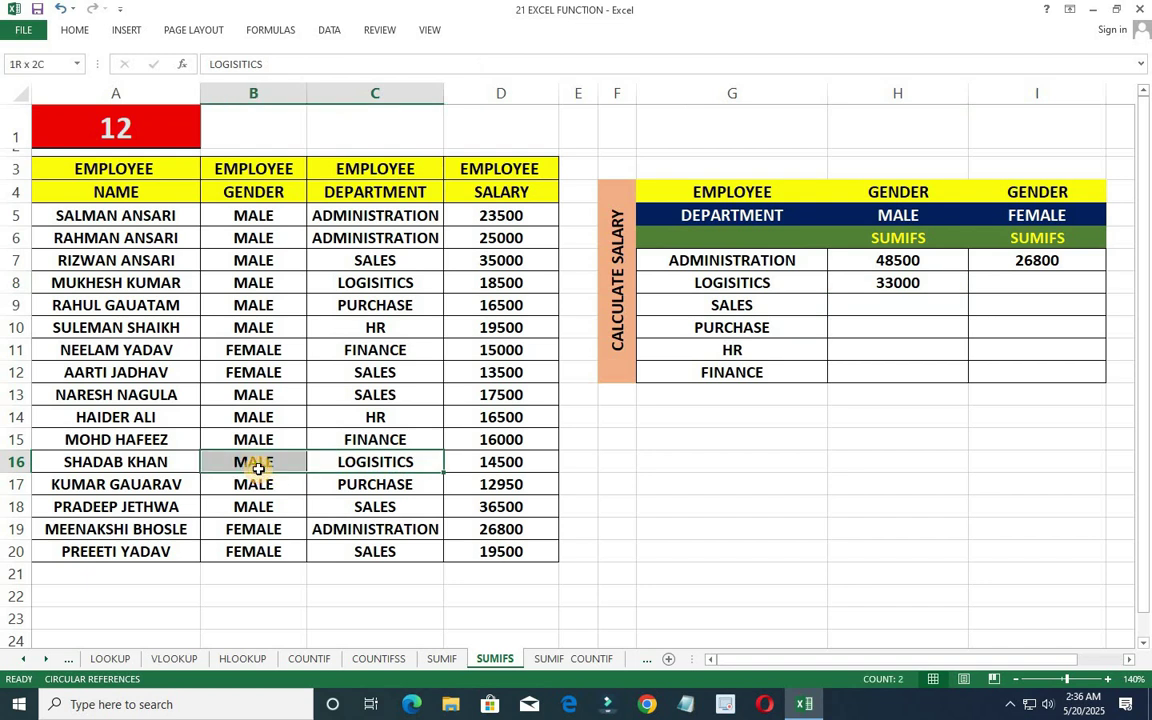
drag(375, 453, 483, 455)
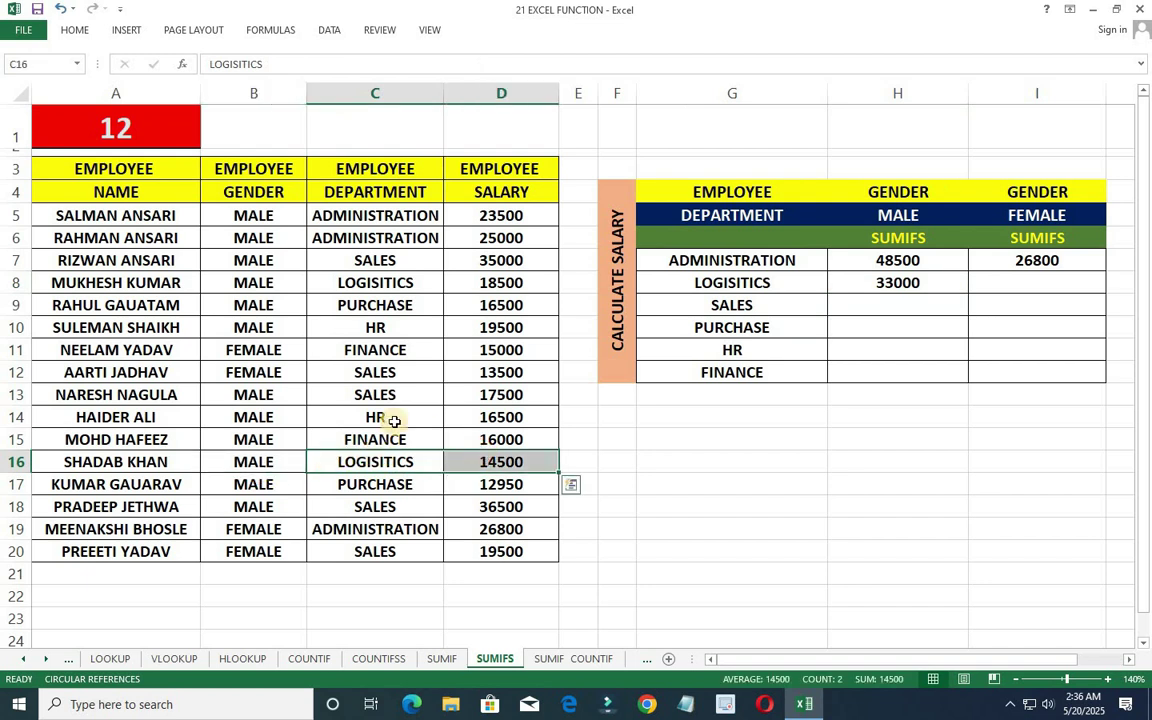
drag(393, 285, 489, 284)
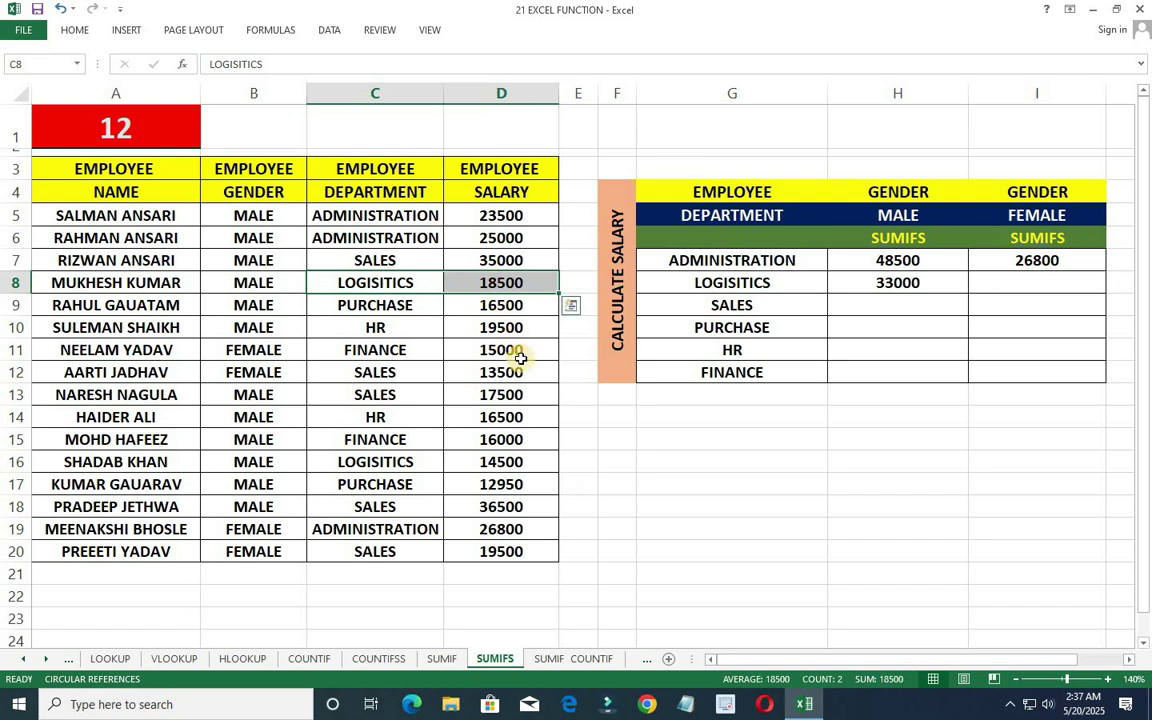
Start a SUMIFS formula in I8 for the Logisitics department's female salary total, using the absolute sum range $D$5:$D$20.
click(986, 285)
text(=sumif)
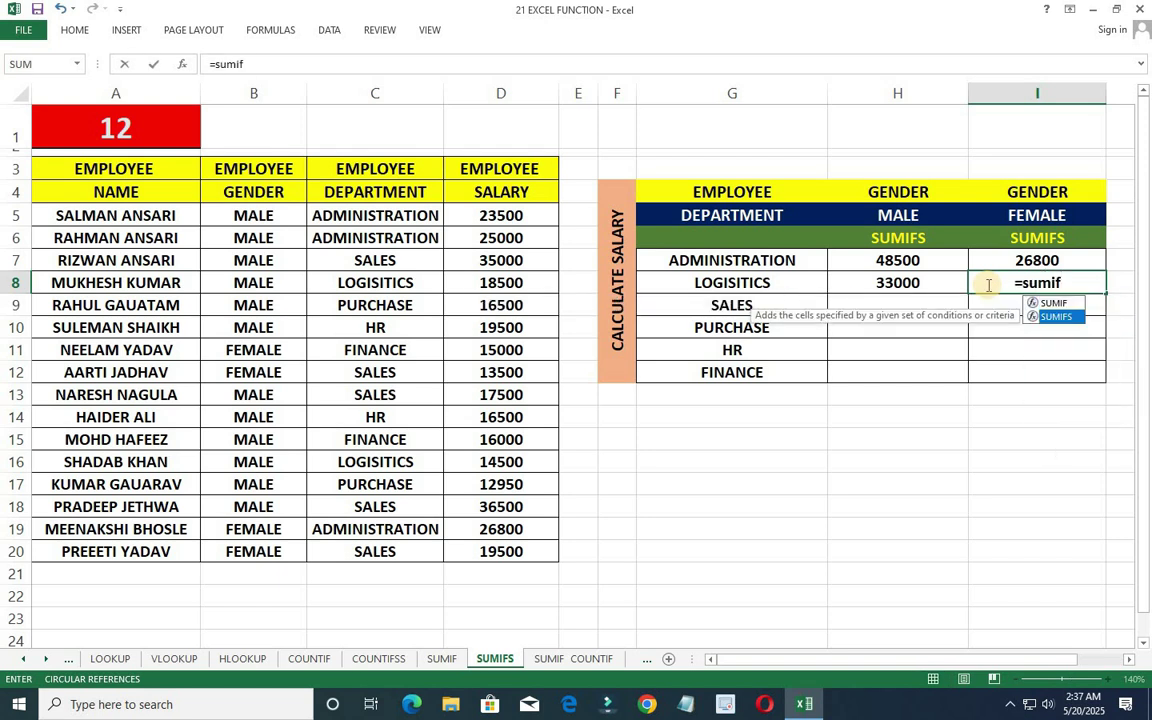
text(s)
key(Tab)
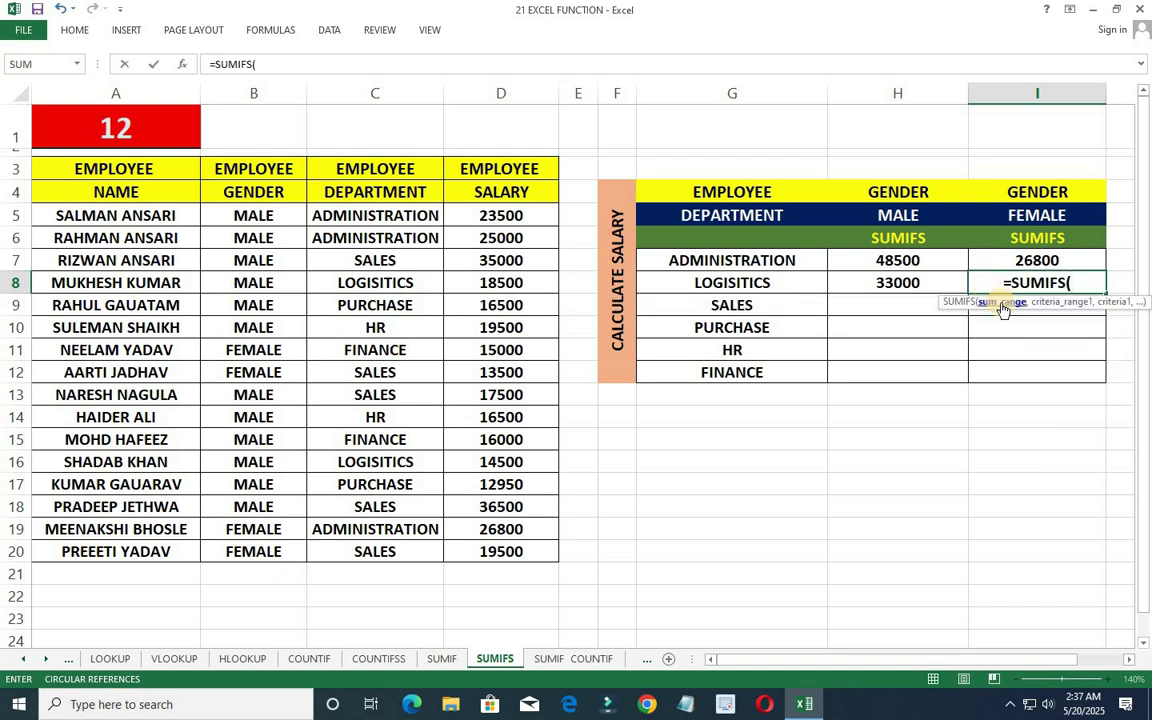
drag(488, 215, 497, 546)
key(F4)
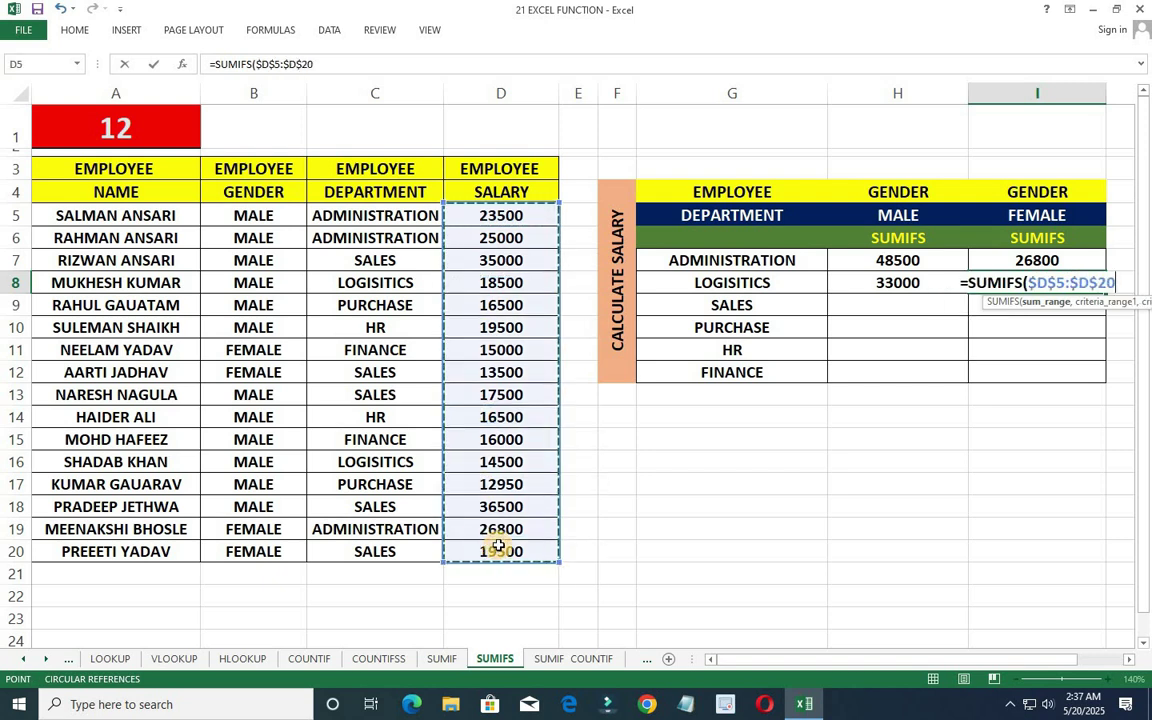
text(,)
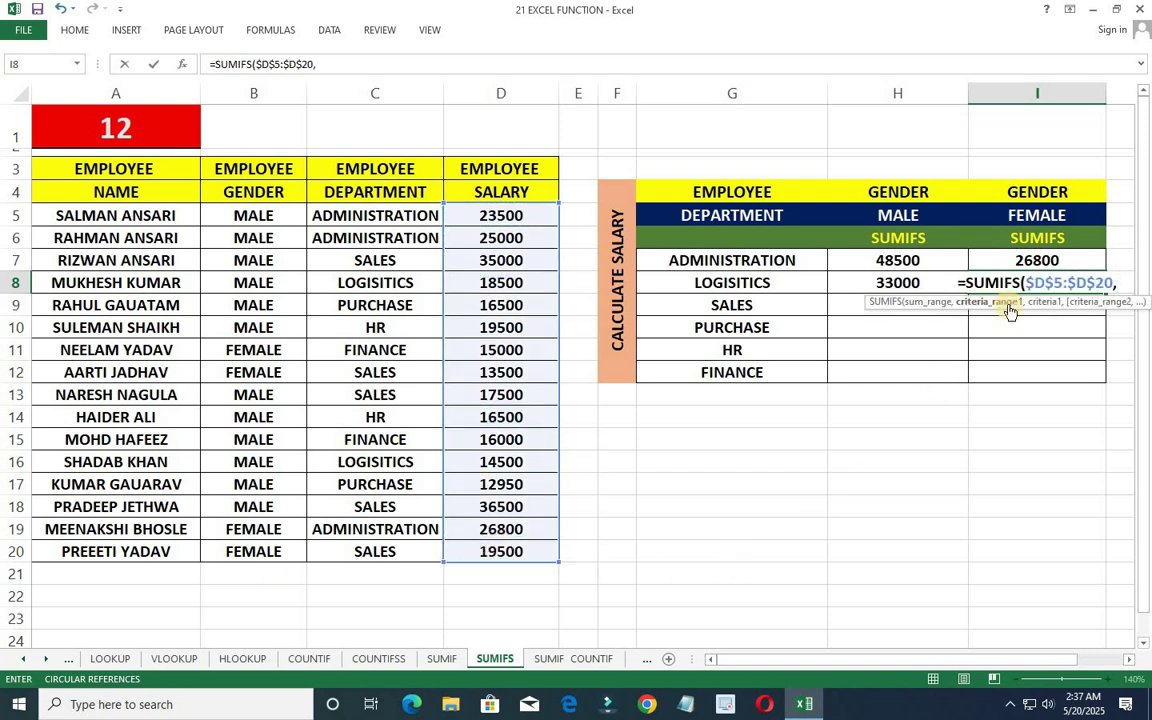
Add the department condition to the I8 formula, with absolute range $C$5:$C$20 as the first criteria range and G8 as its criteria.
drag(365, 215, 371, 545)
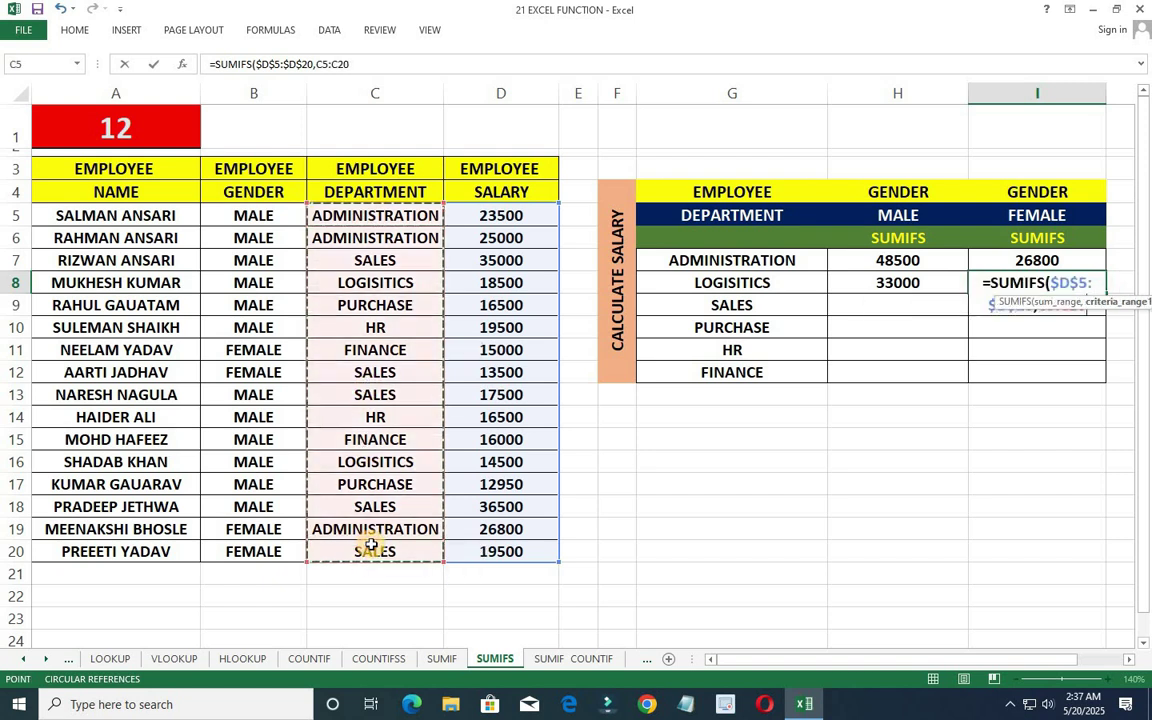
key(F4)
text(,)
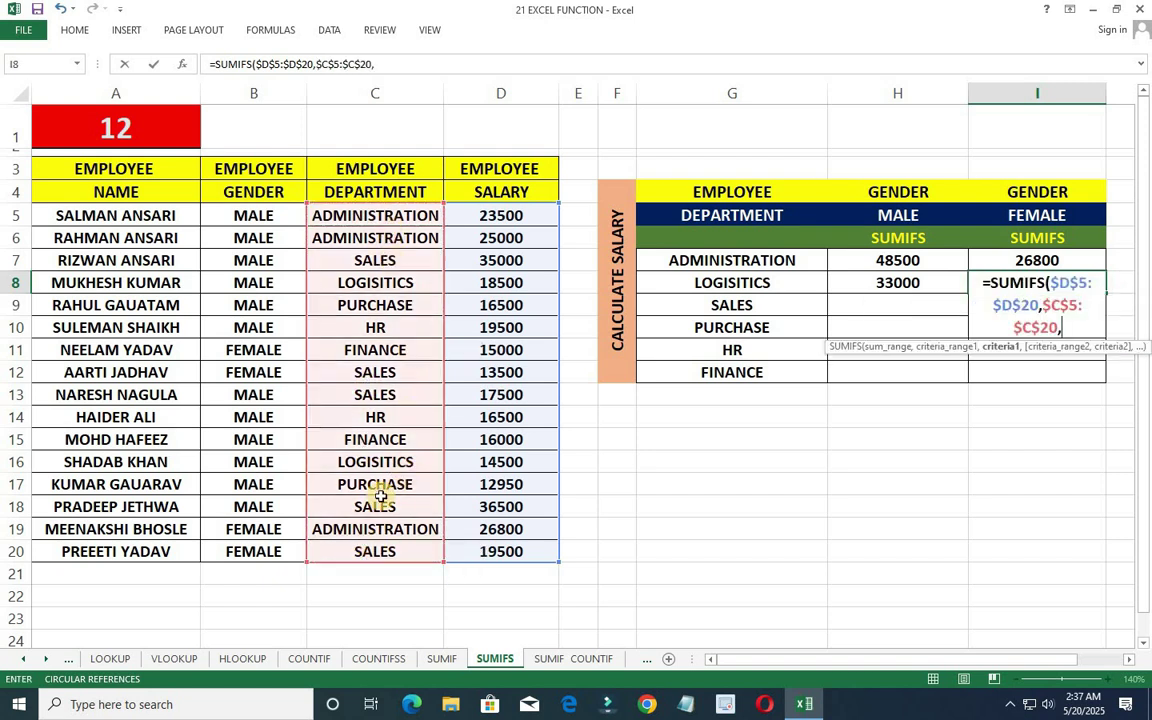
click(700, 288)
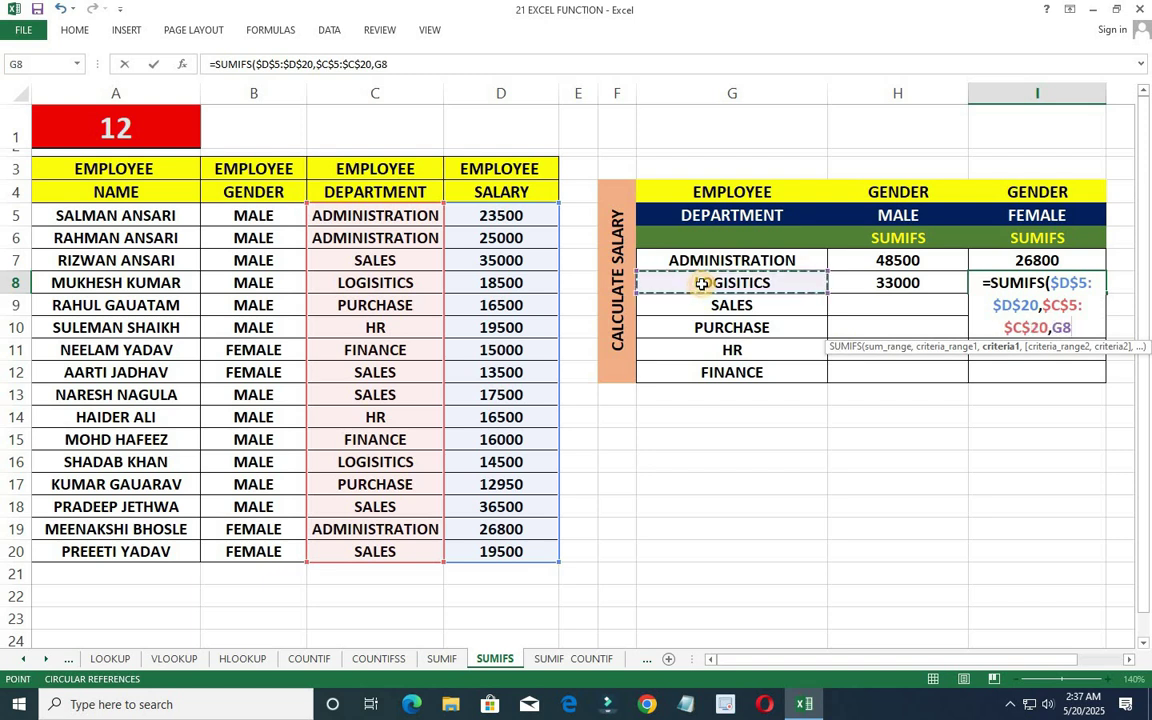
text(,)
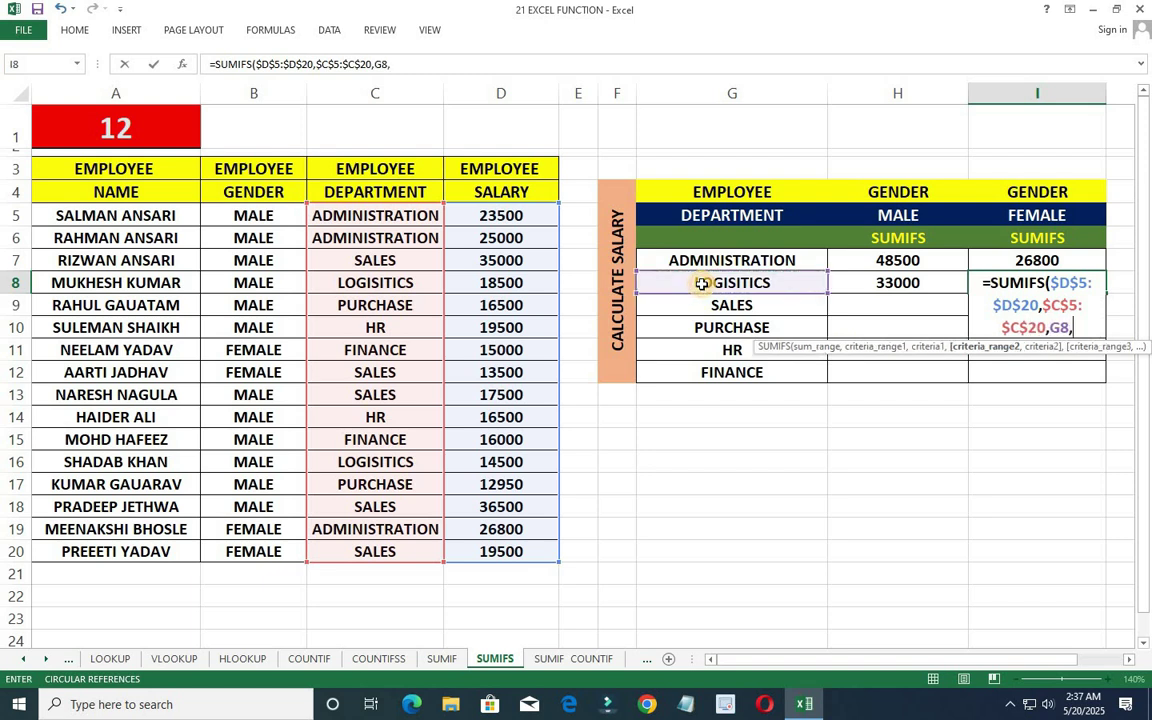
Complete the I8 formula with absolute gender range $B$5:$B$20 and absolute criteria $I$5, and enter it.
drag(256, 213, 258, 545)
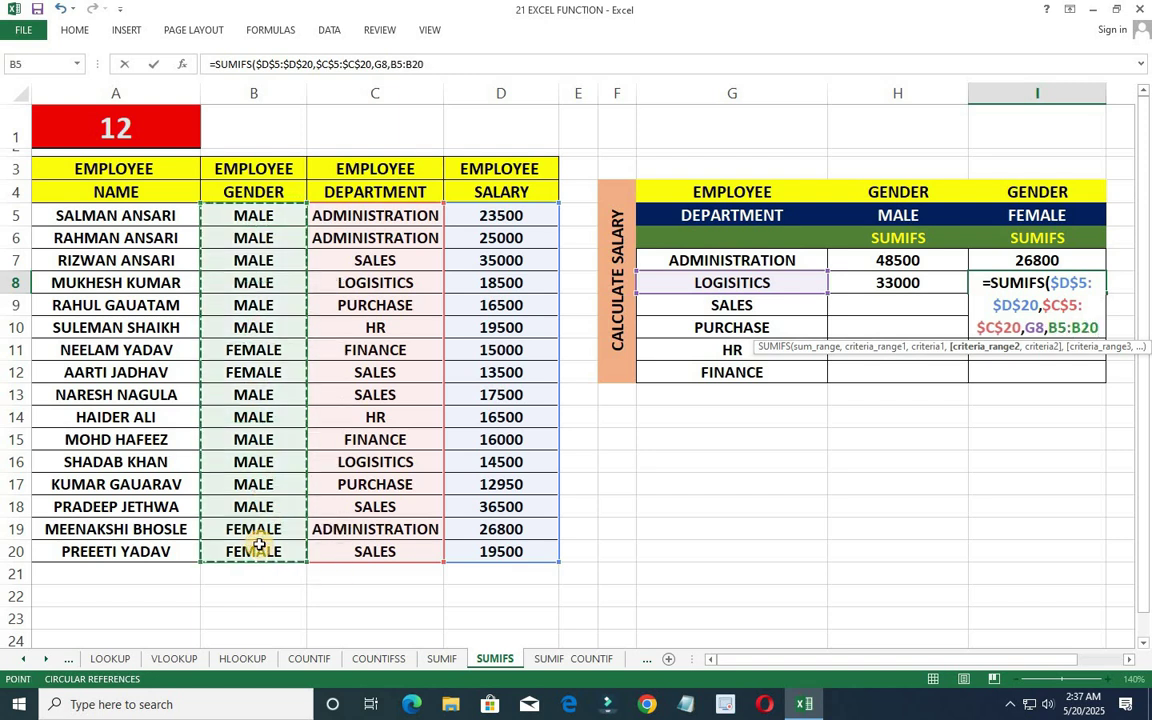
key(F4)
text(,)
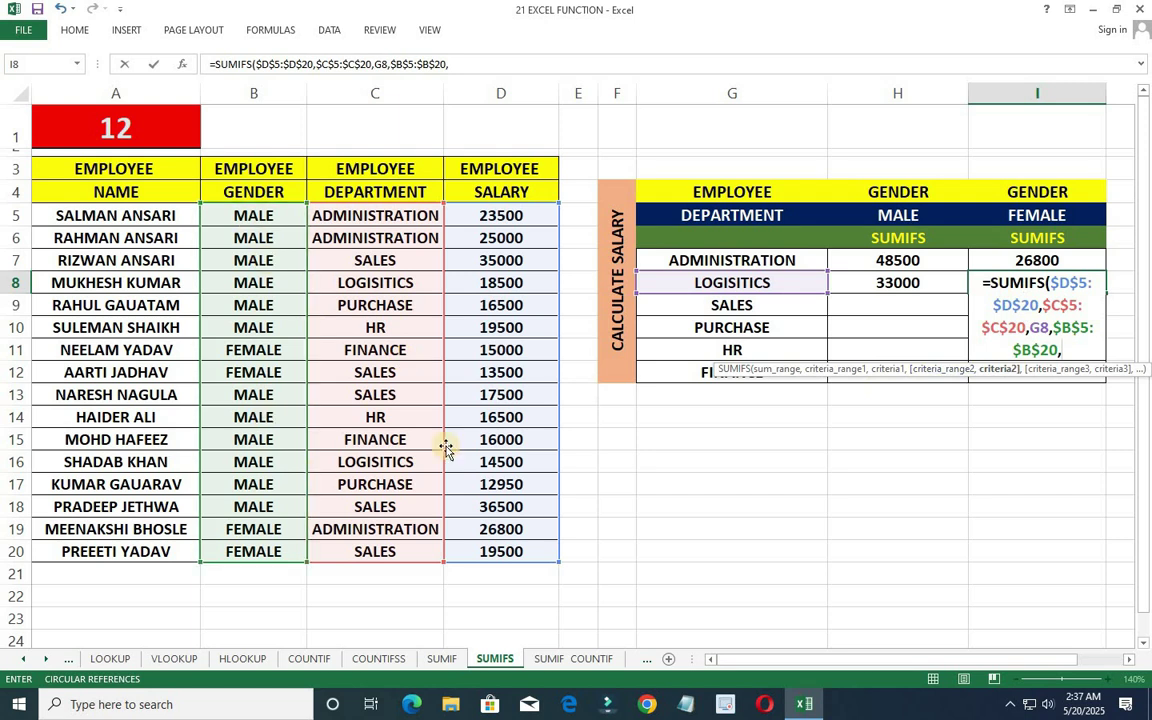
click(1052, 213)
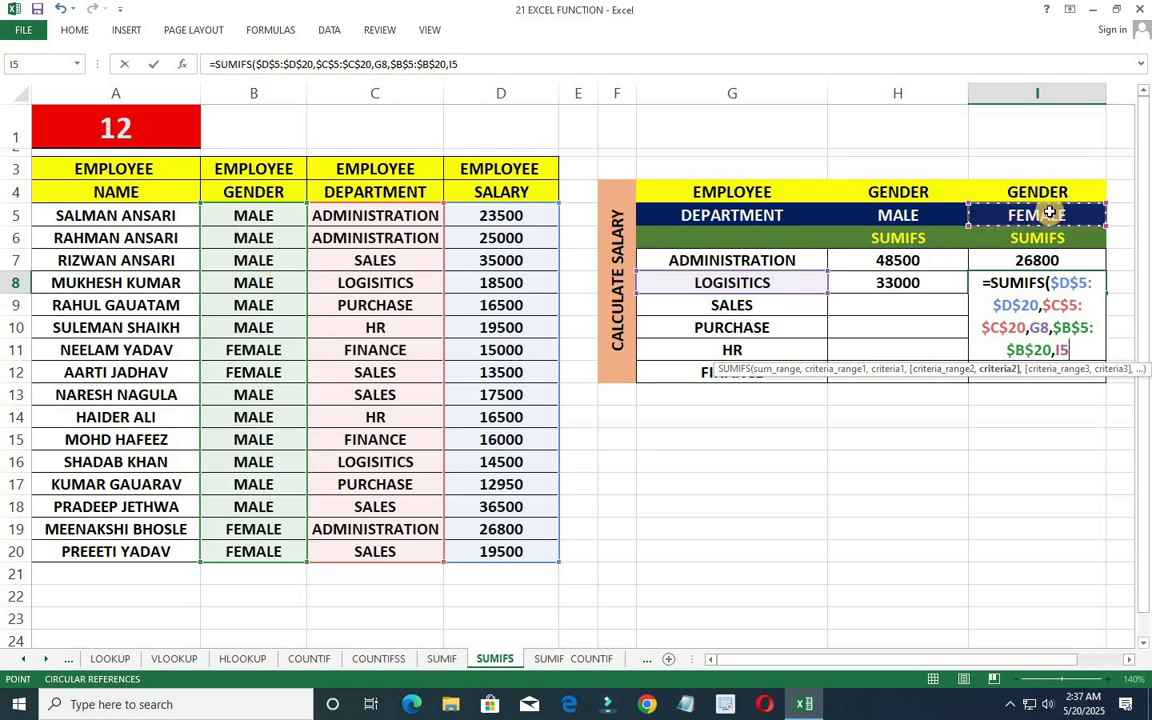
key(F4)
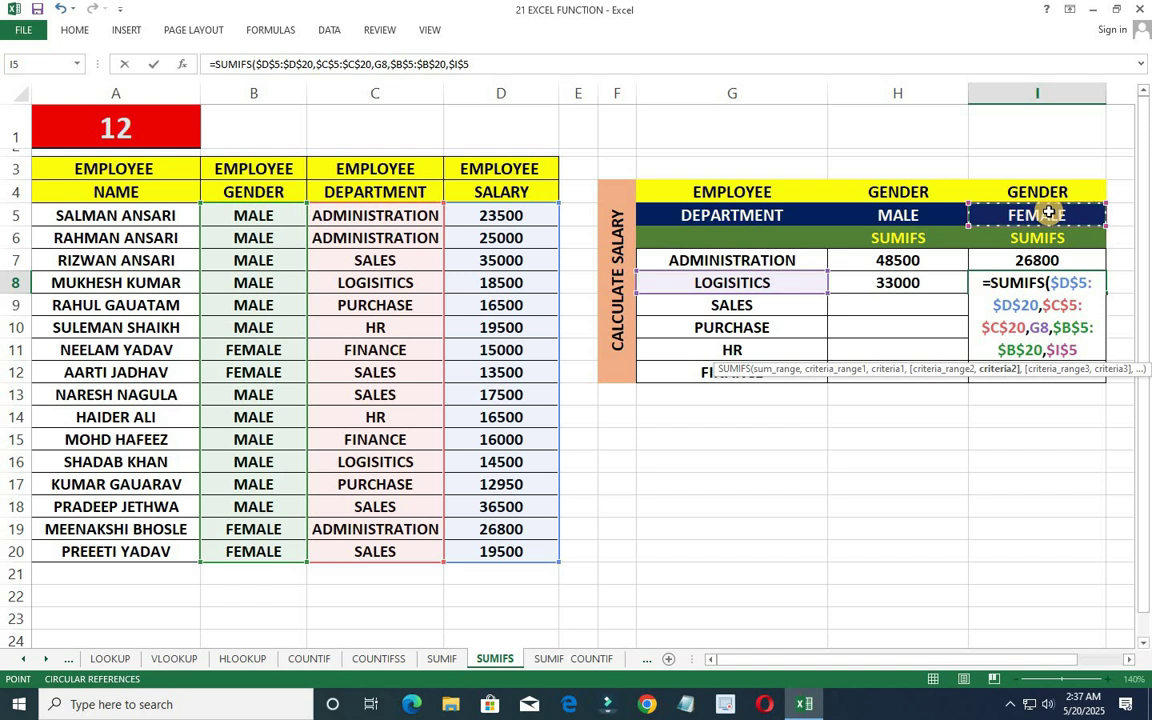
text())
key(Return)
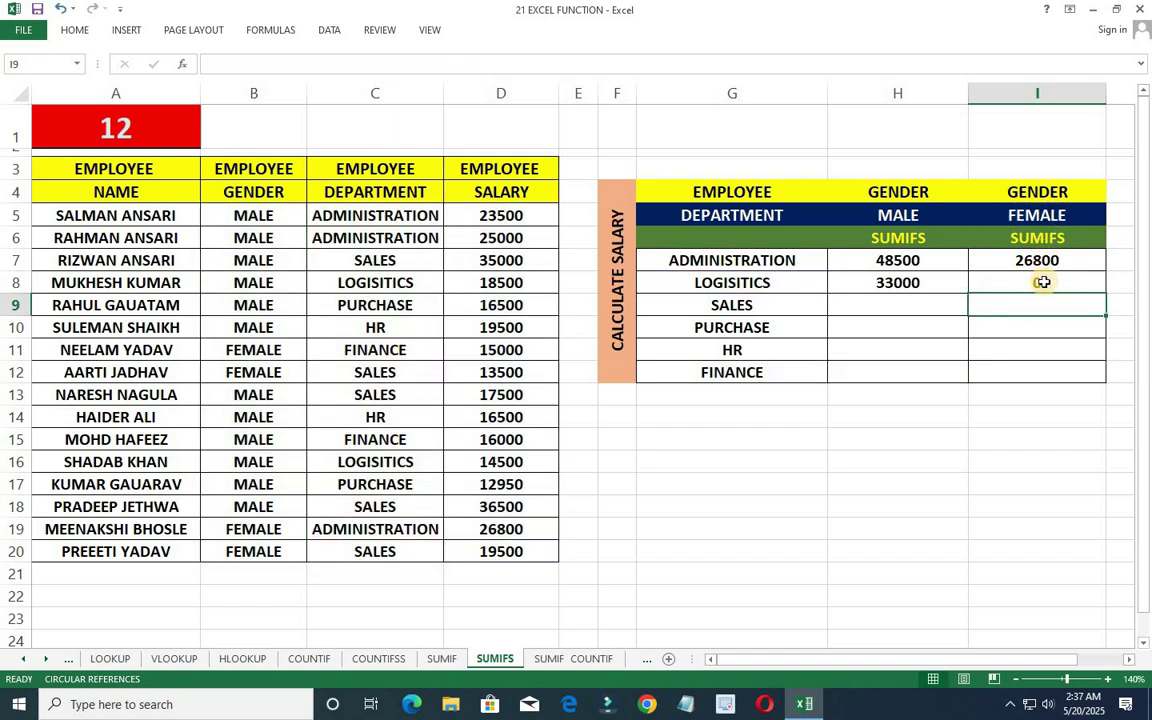
Fill the H8 and I8 formulas down through row 12 and review the salary totals for the remaining departments.
click(960, 294)
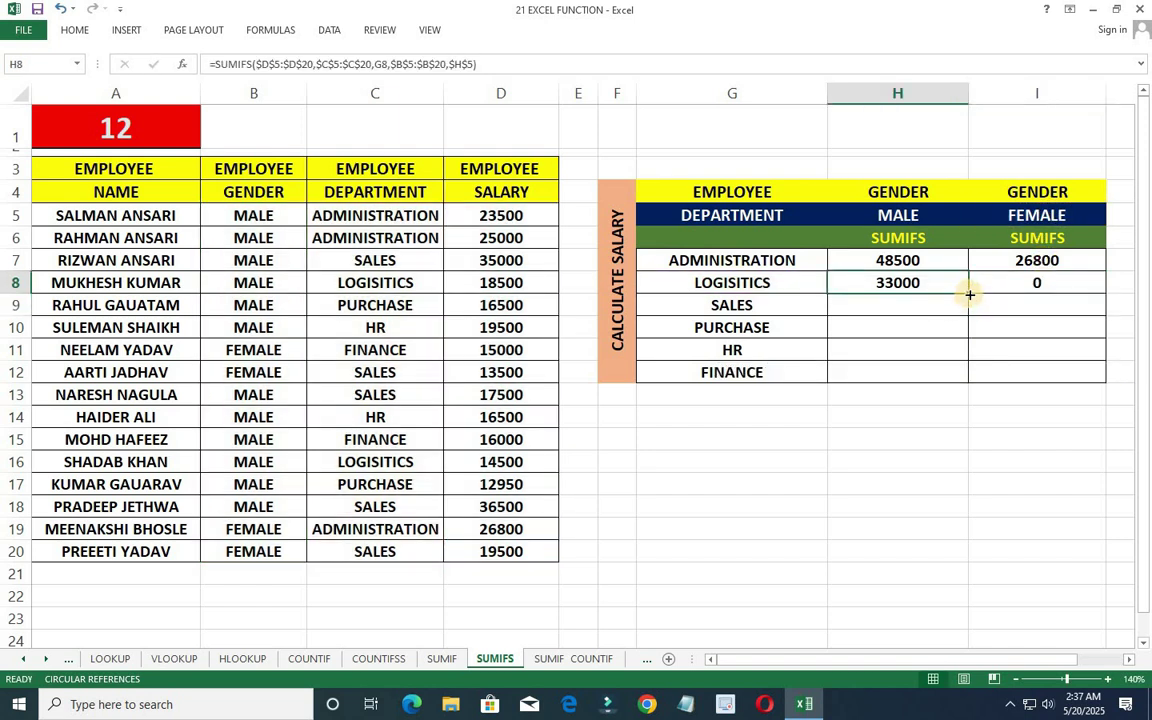
double_click(969, 294)
click(1095, 289)
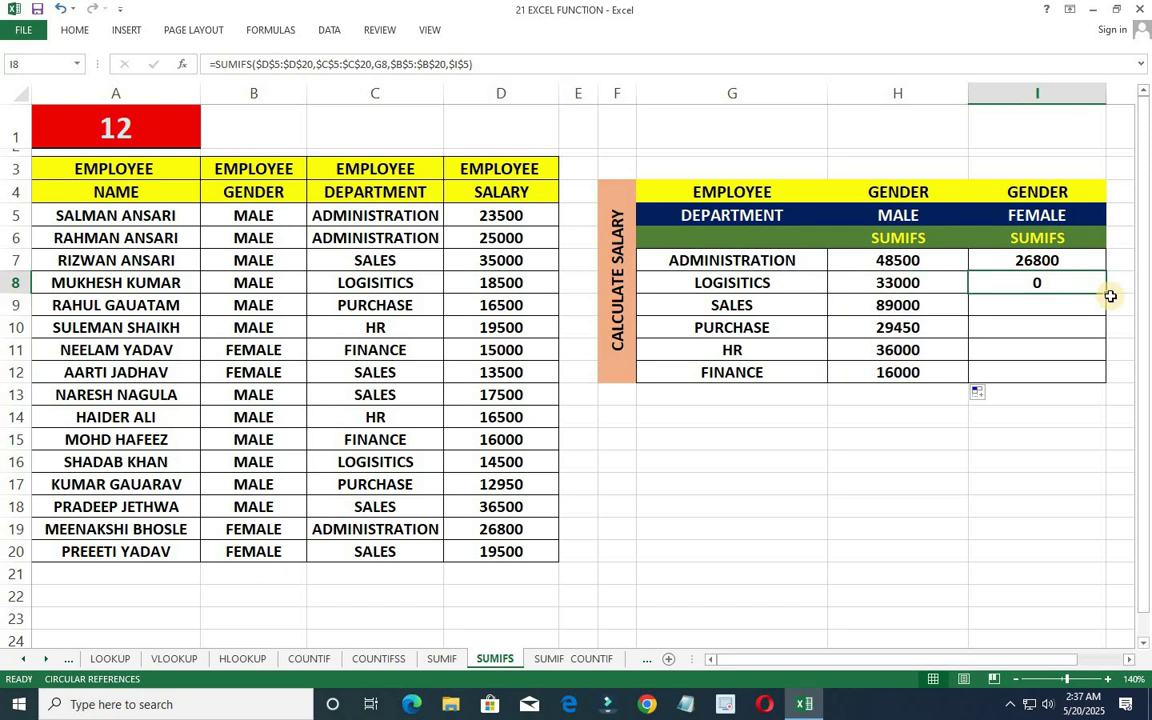
double_click(1108, 294)
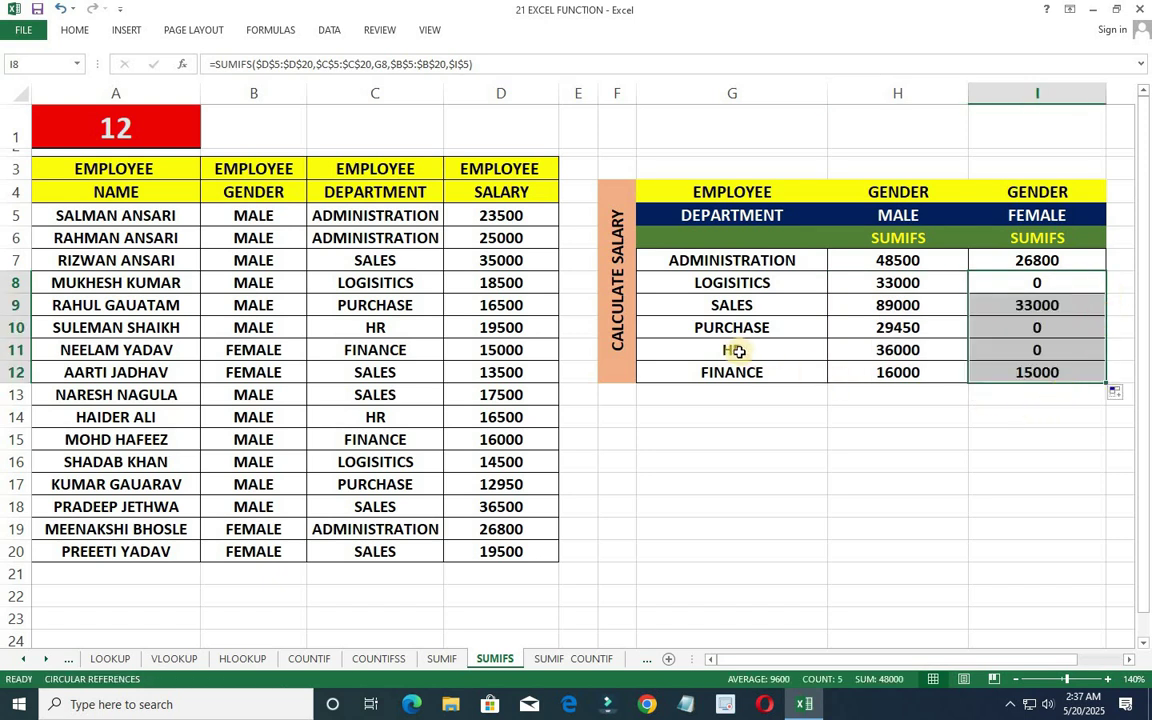
drag(737, 352, 1023, 346)
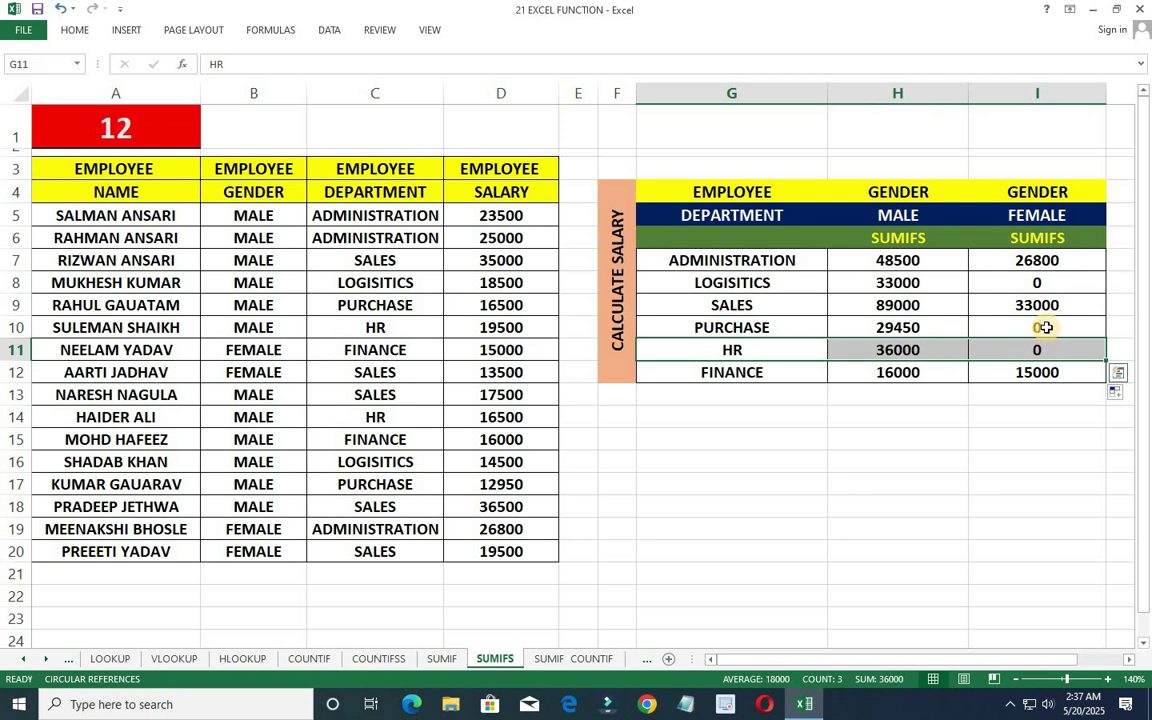
click(1046, 329)
click(1038, 288)
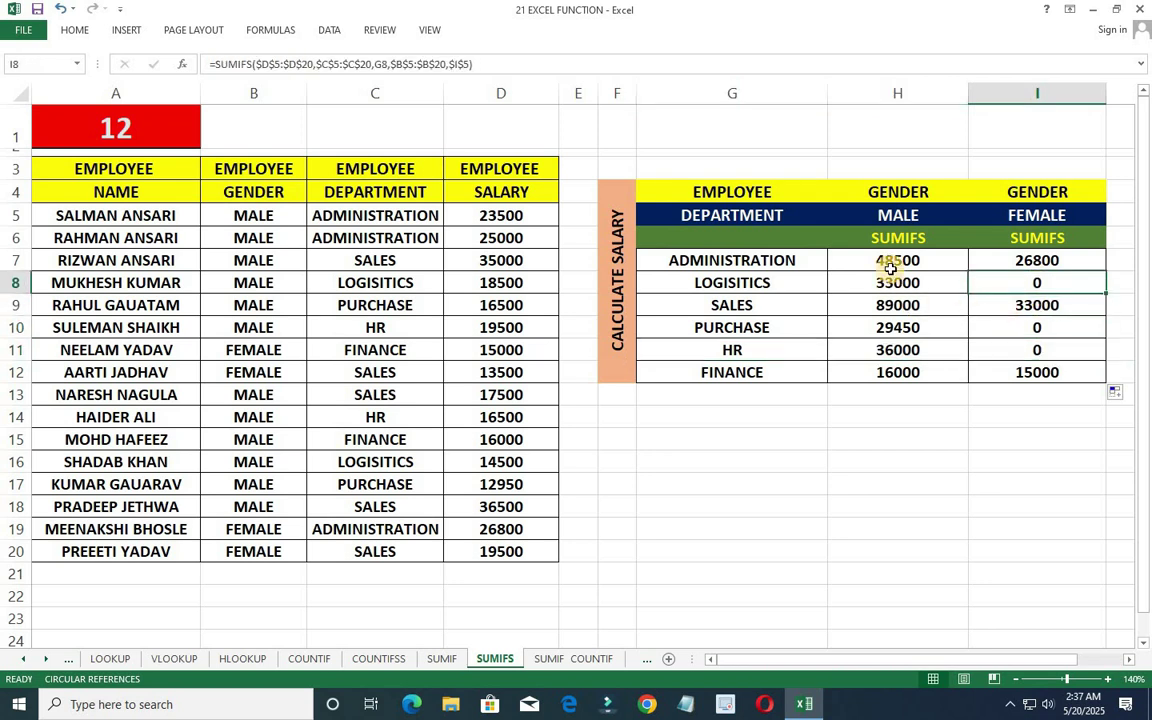
key(Down)
click(1048, 369)
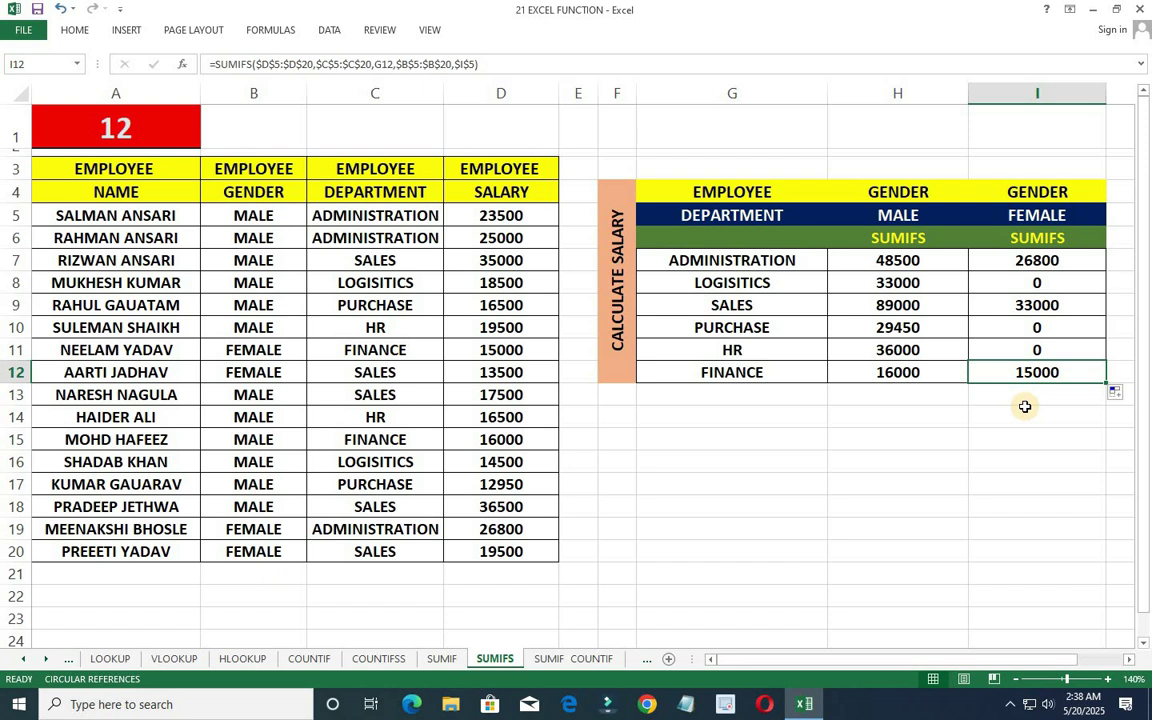
drag(1041, 260, 1045, 378)
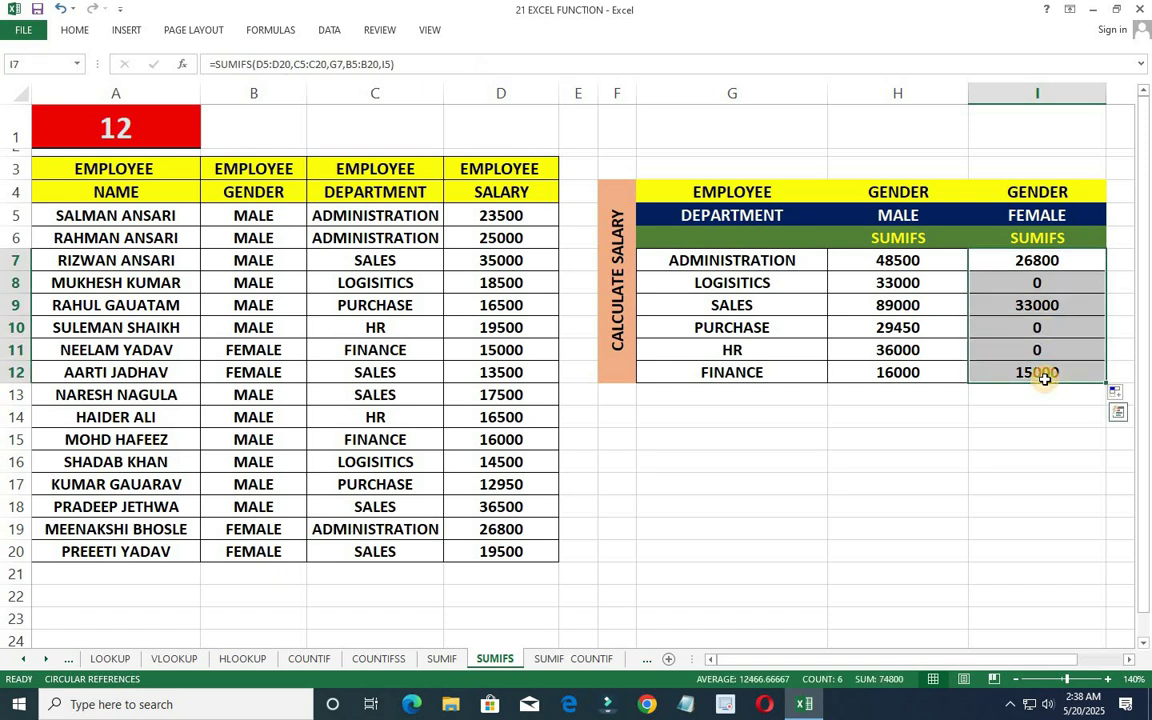
Switch to the SUMIF COUNTIF sheet and select the employee table A3:D20.
click(558, 660)
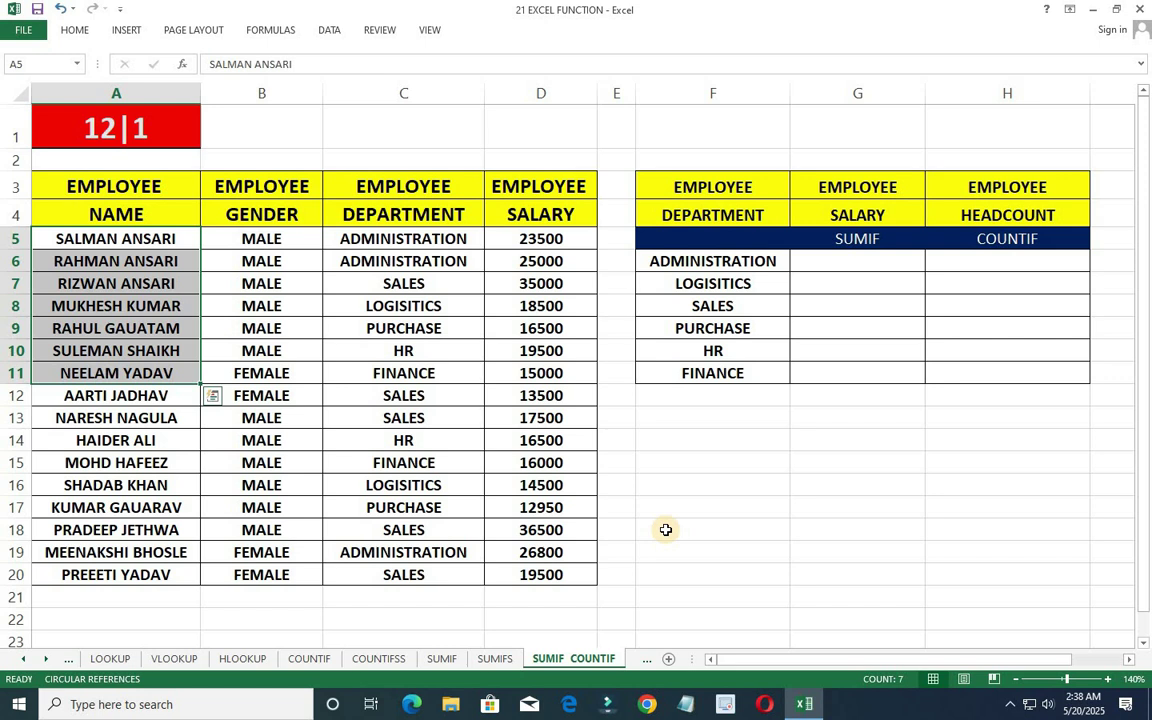
click(746, 401)
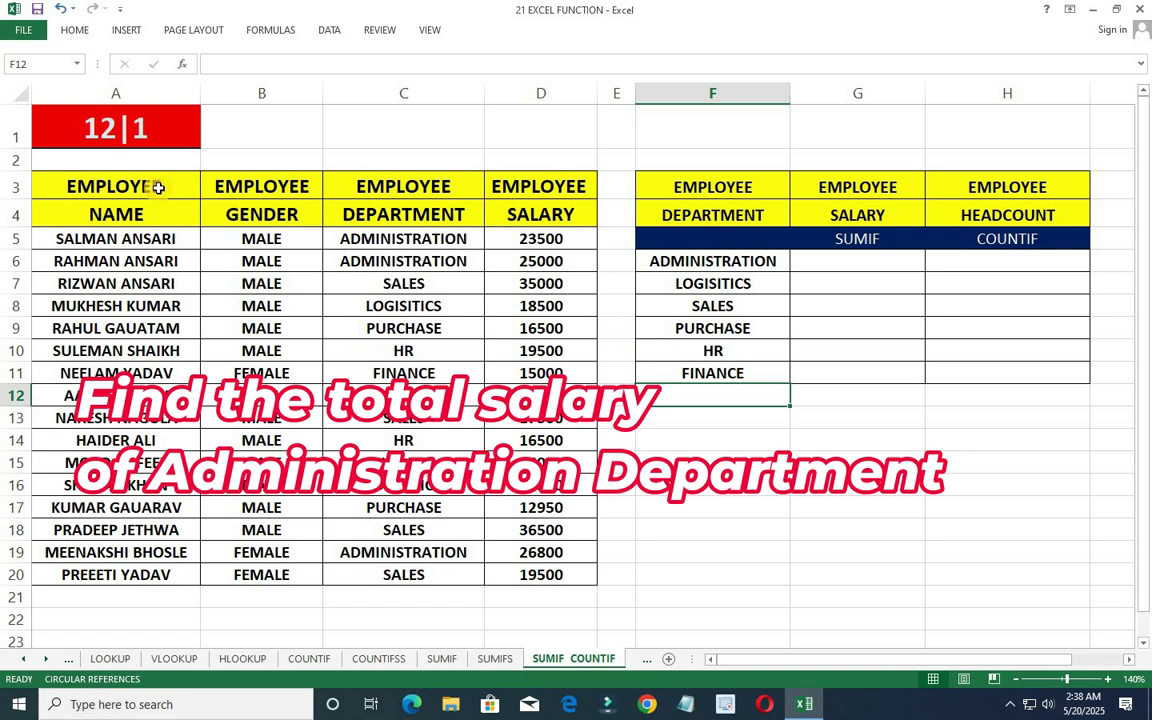
drag(118, 188, 543, 560)
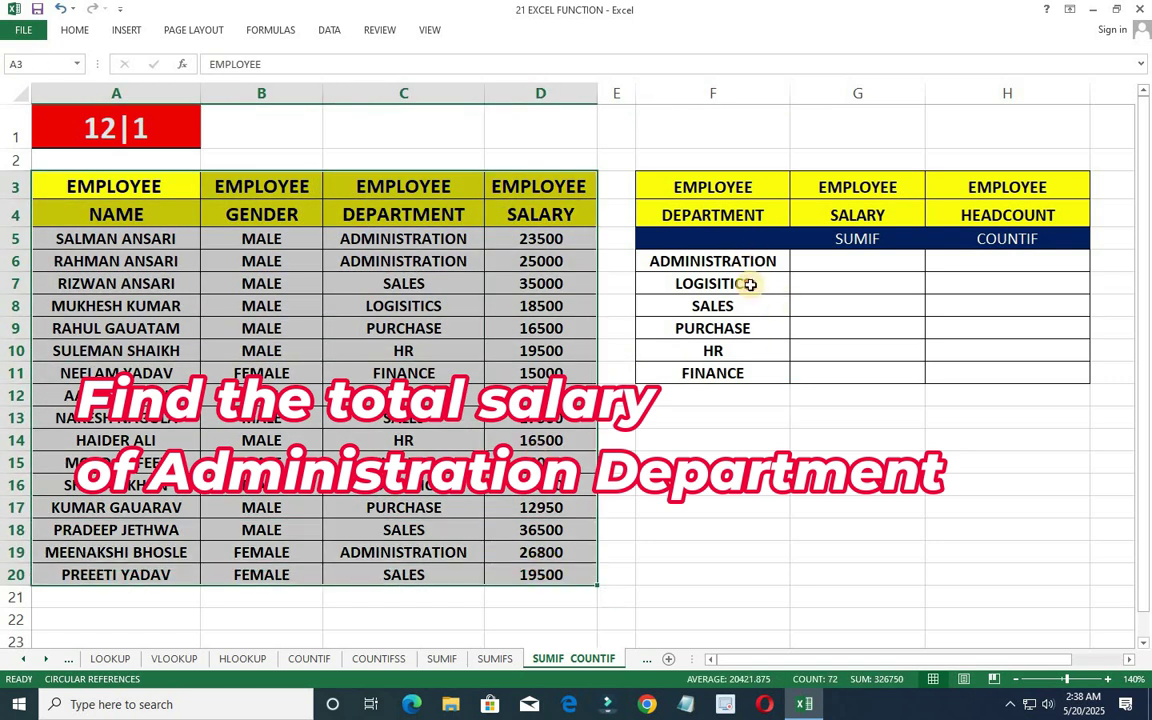
Examine the department list F6:F11 in the summary table and the department column C4:C20 in the employee table.
drag(745, 265, 735, 376)
click(705, 486)
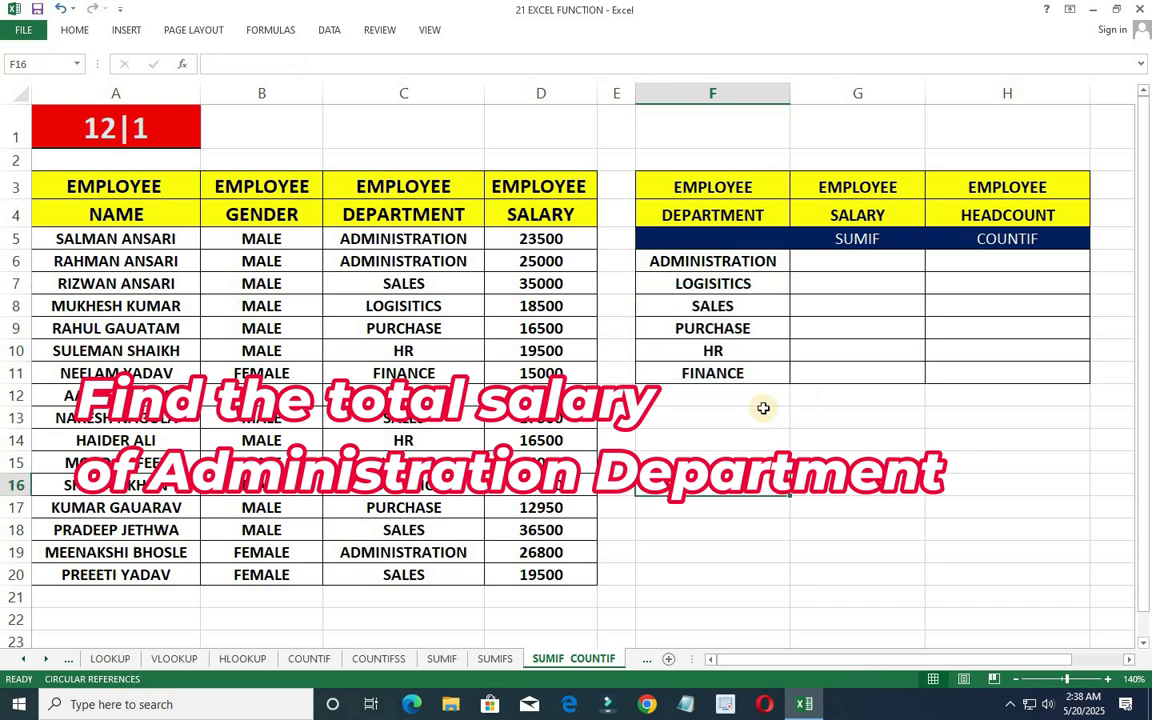
click(733, 266)
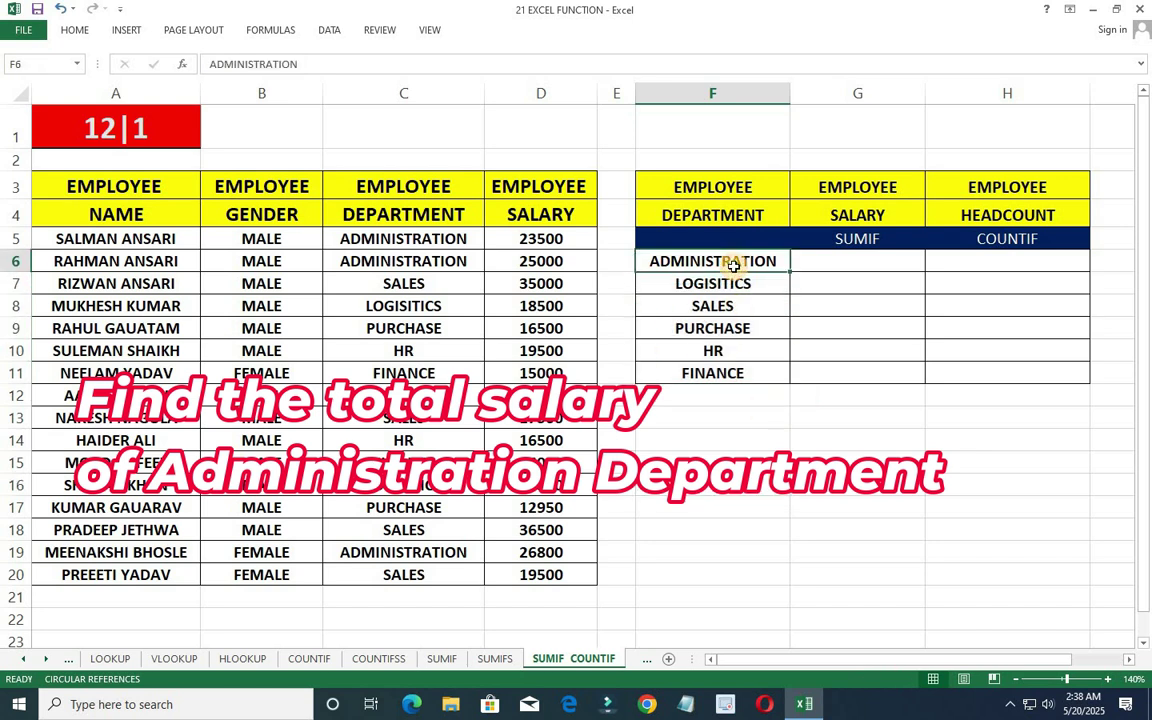
drag(352, 215, 378, 566)
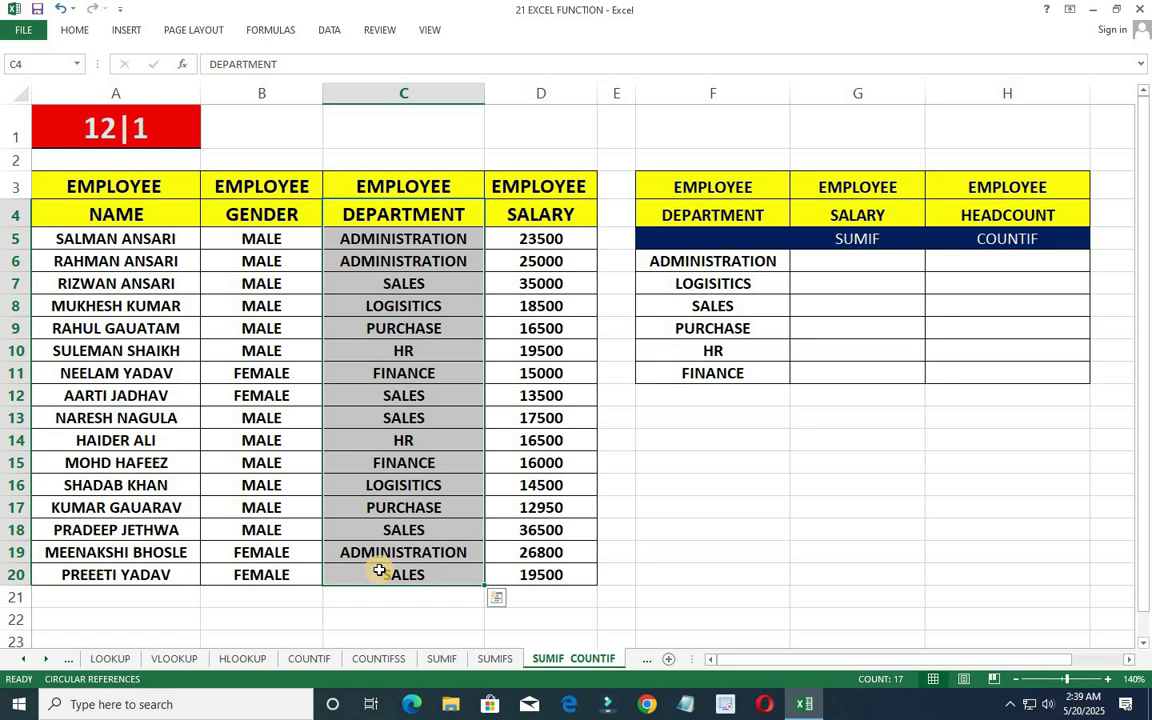
Start a SUMIF formula in G6 with the department cells C5:C20 as the range.
click(870, 261)
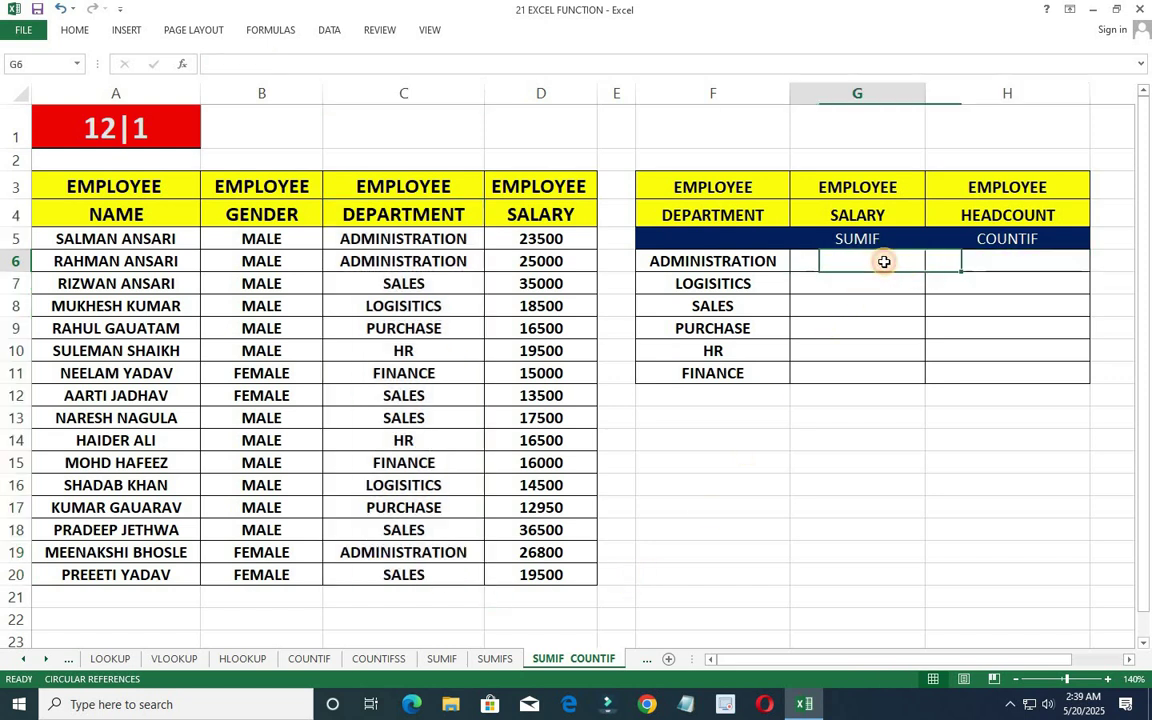
text(=)
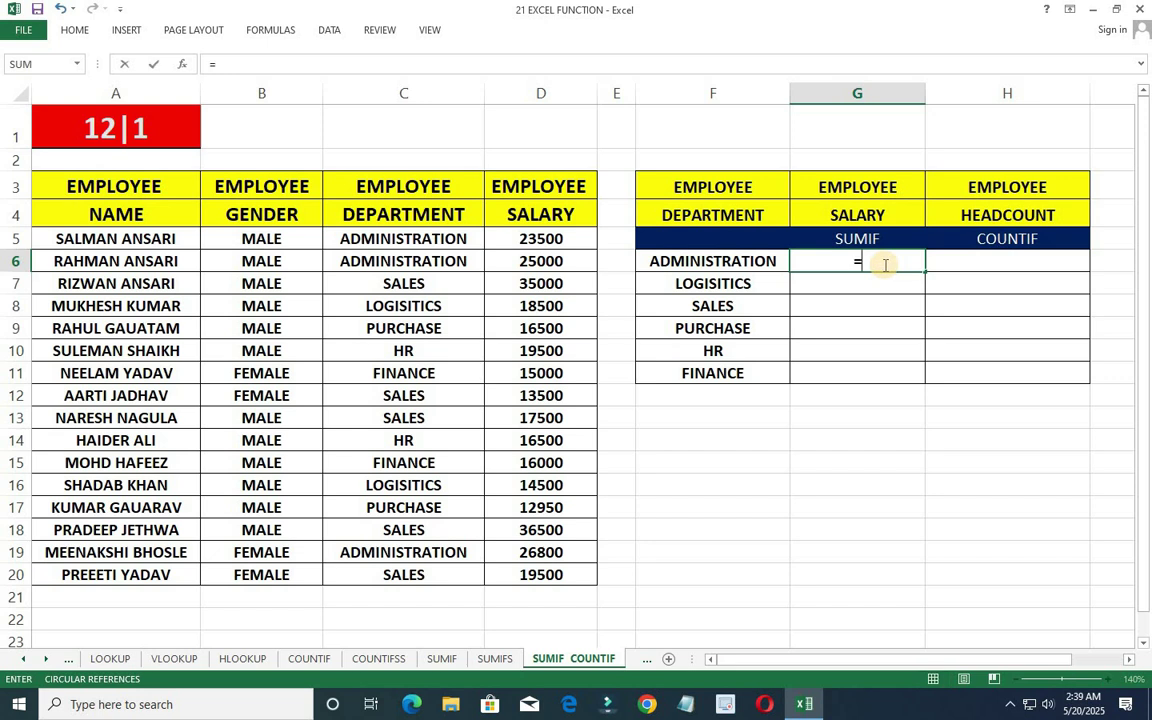
text(sumif)
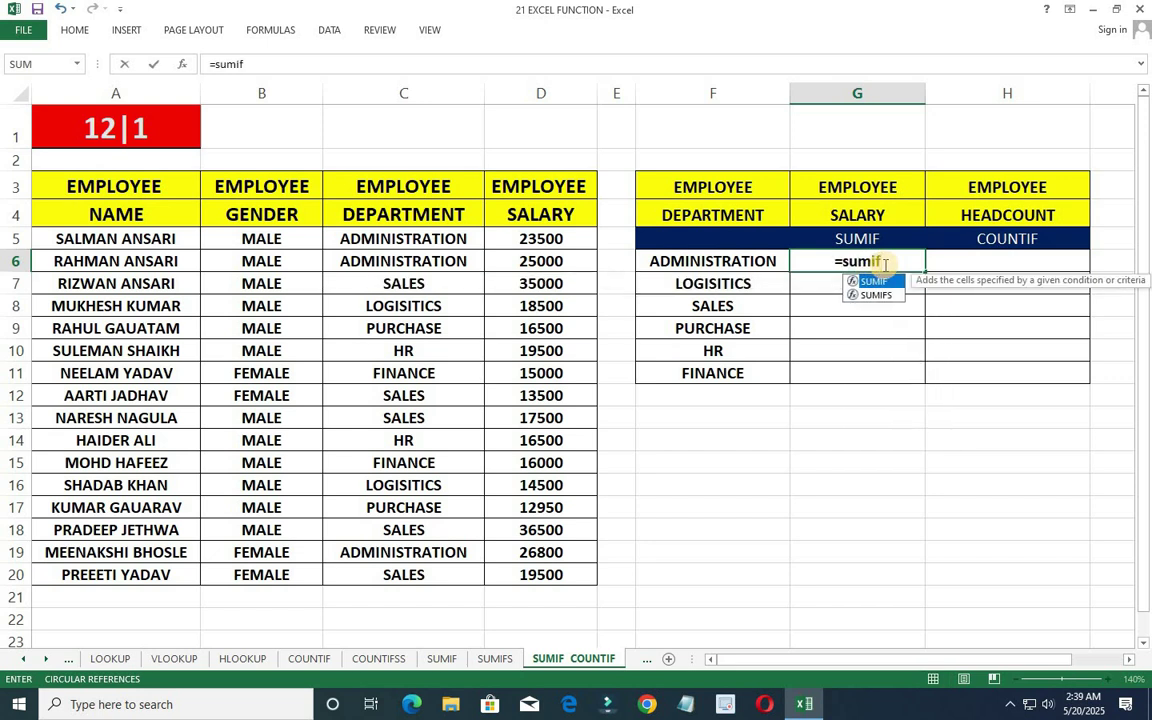
key(Tab)
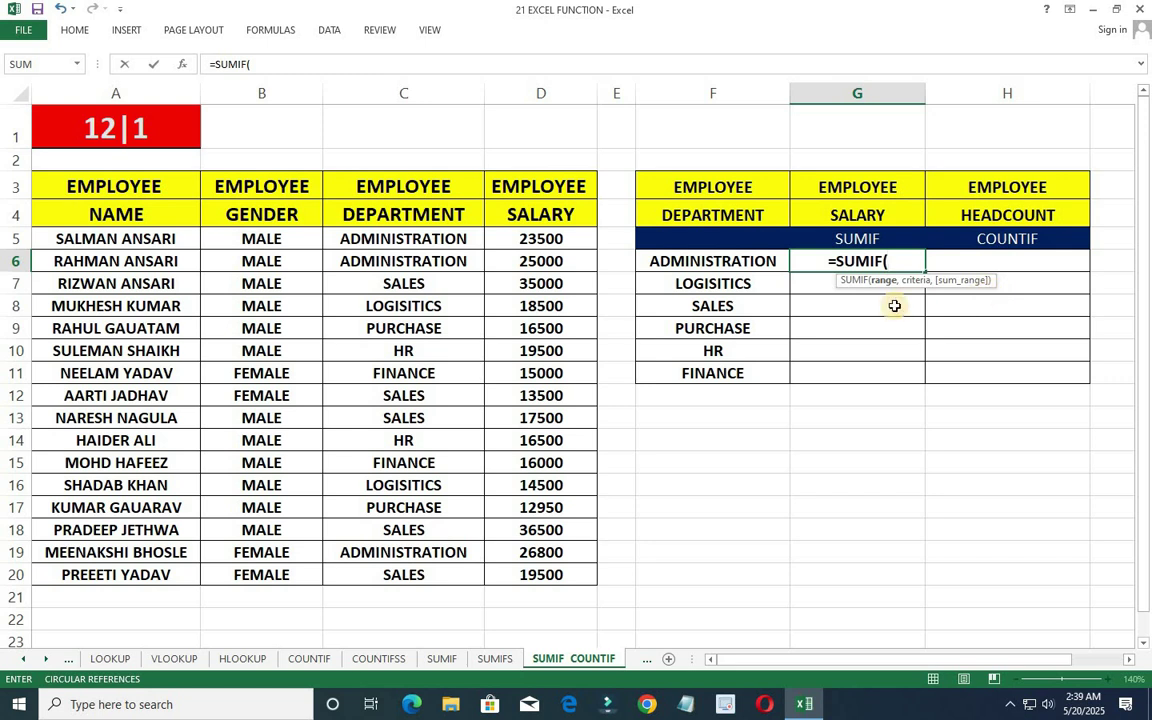
drag(381, 238, 401, 571)
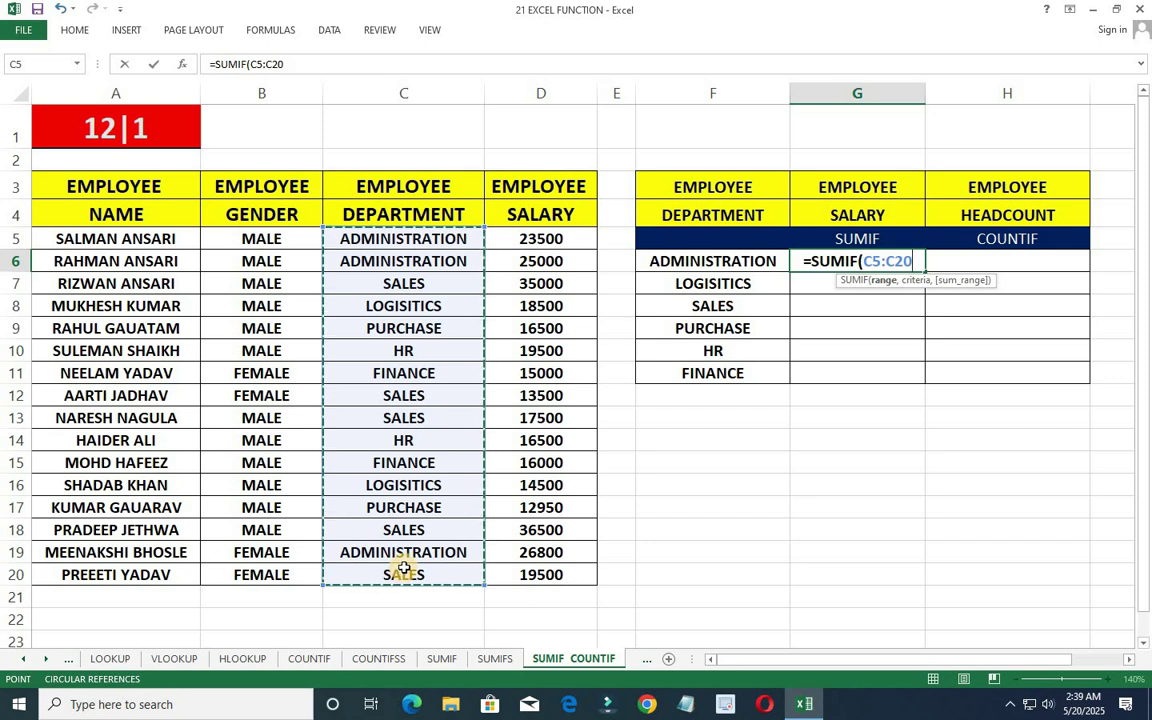
text(,)
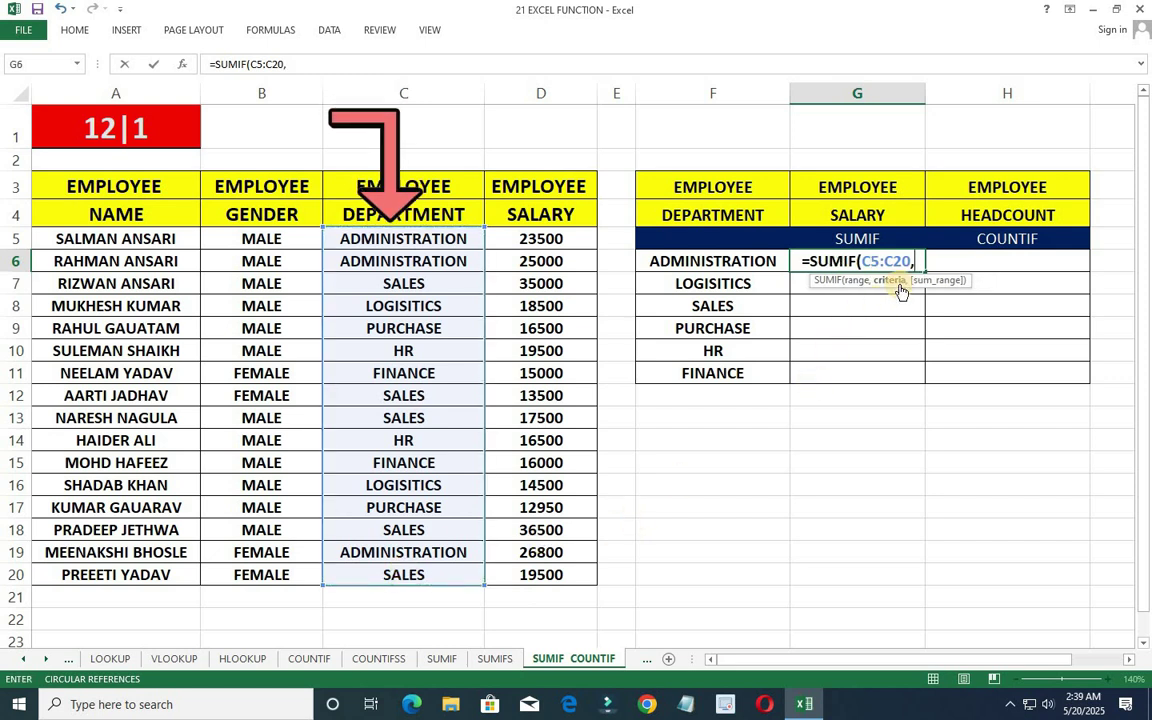
Complete the G6 formula with F6 as the criteria and D5:D20 as the sum range, enter it, and reselect the cell.
click(723, 260)
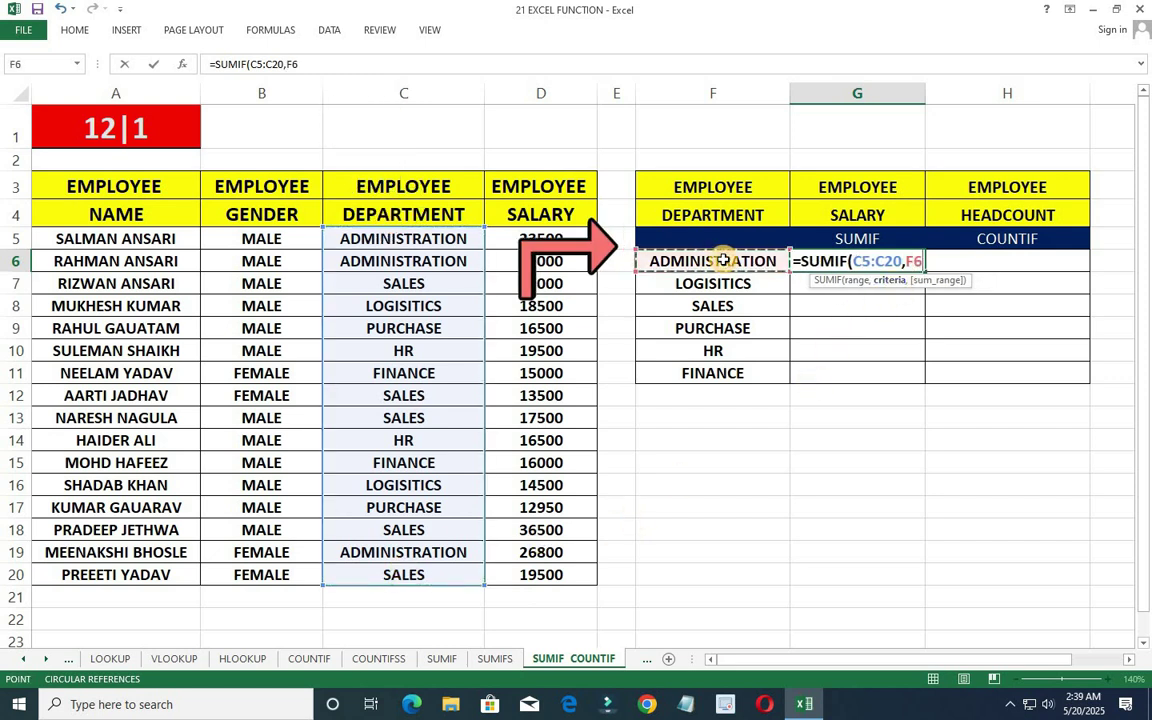
text(,)
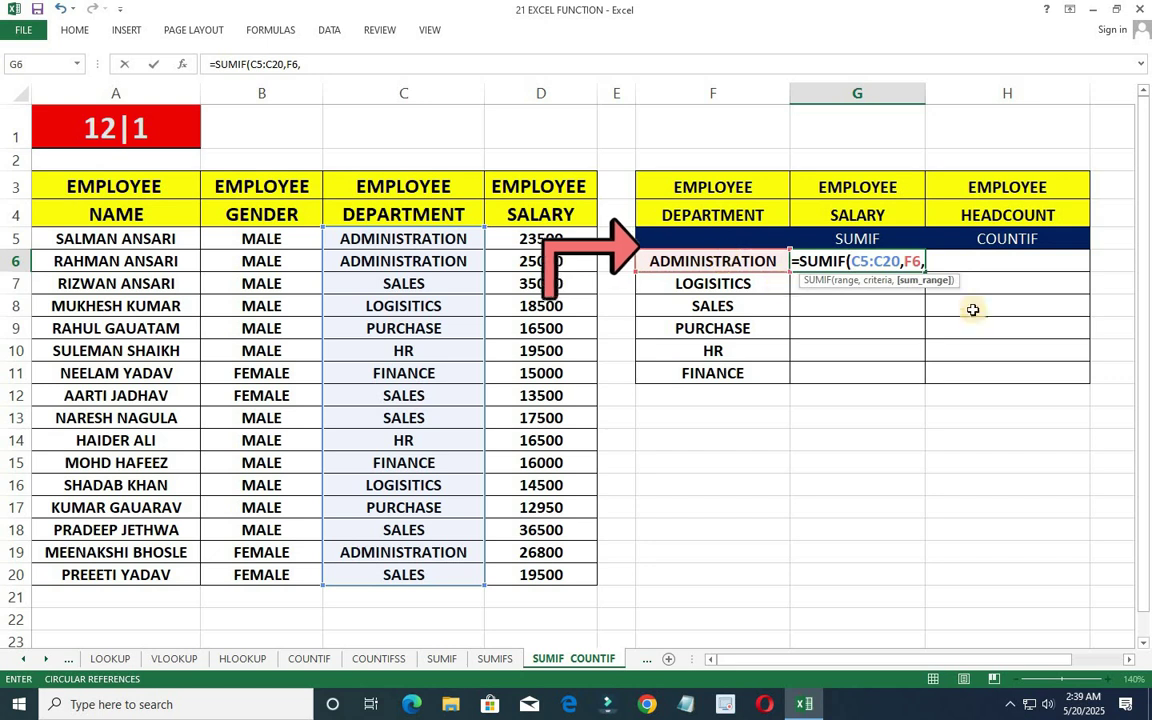
drag(541, 238, 548, 563)
key(Return)
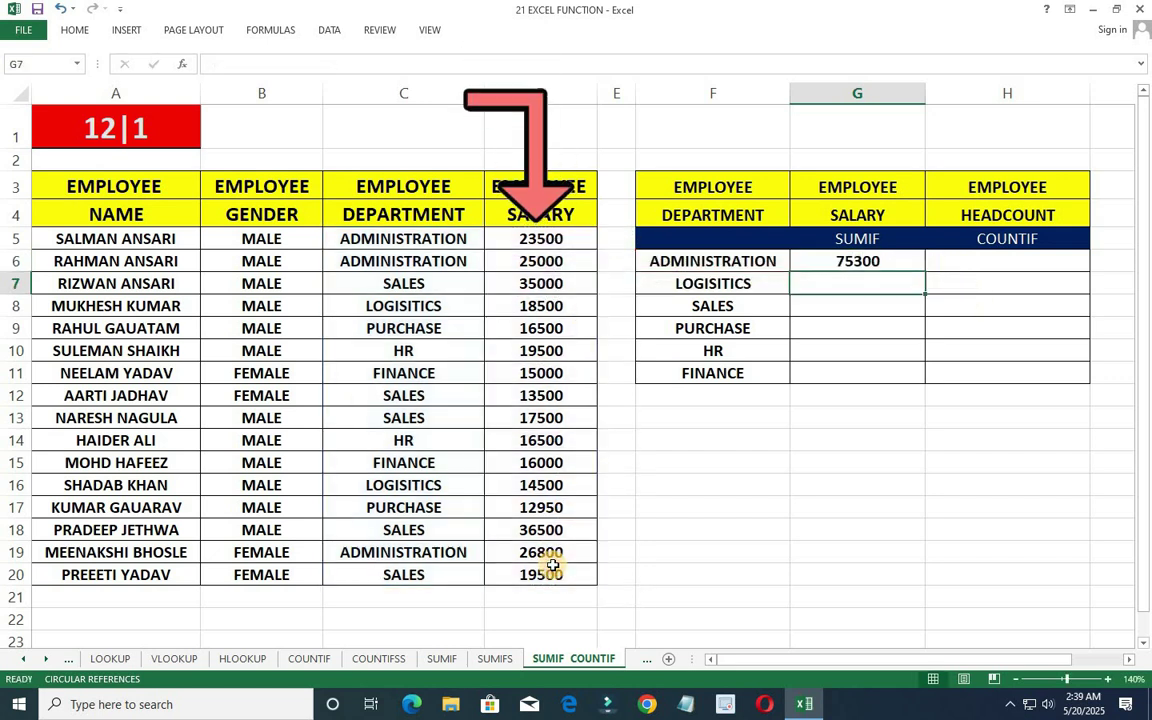
click(865, 257)
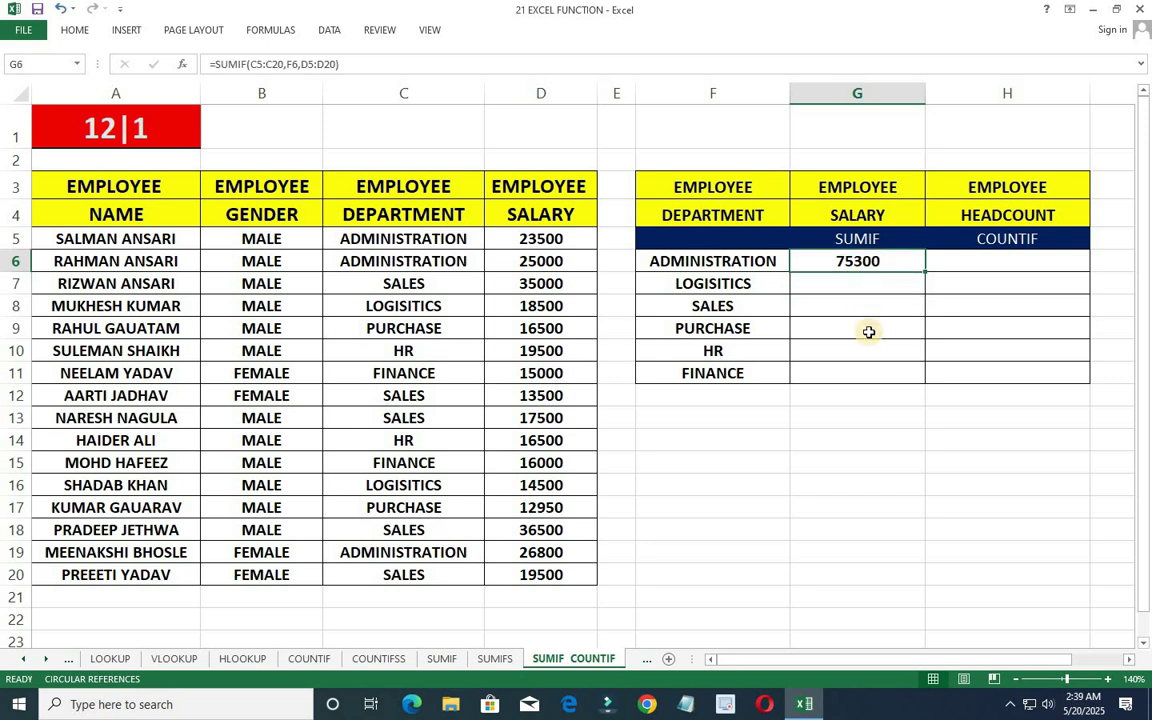
Start a COUNTIF formula in H6 with the department cells C5:C20 as the range.
click(996, 256)
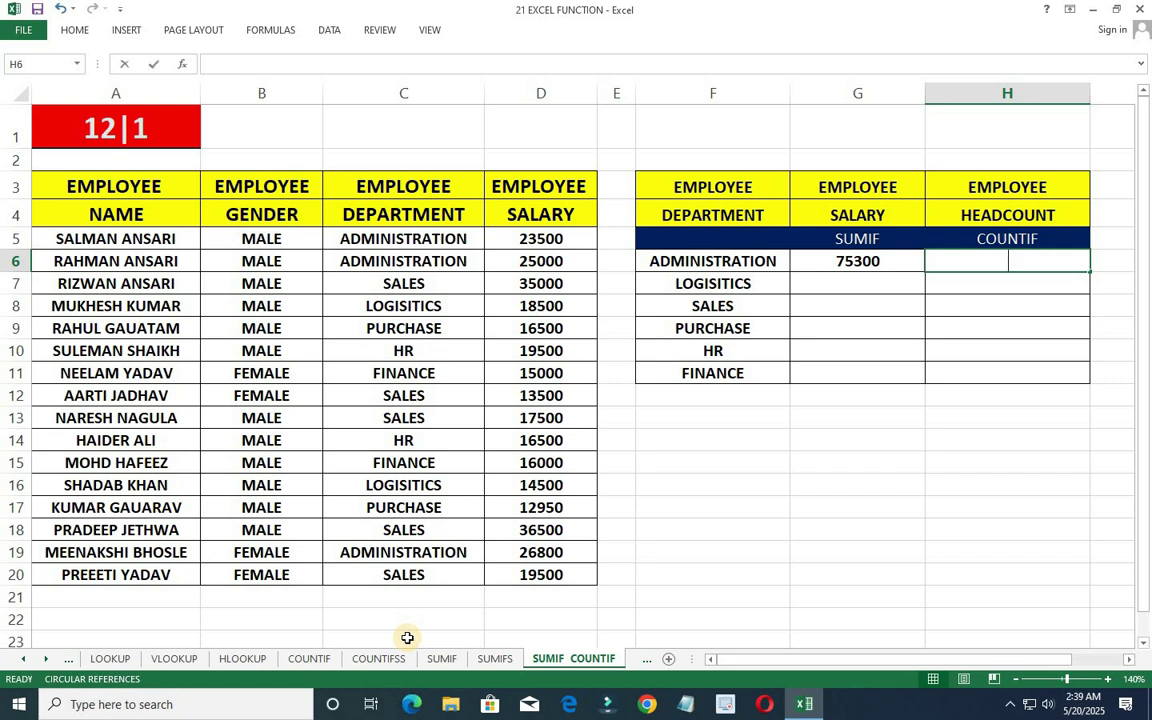
text(=count)
key(Down)
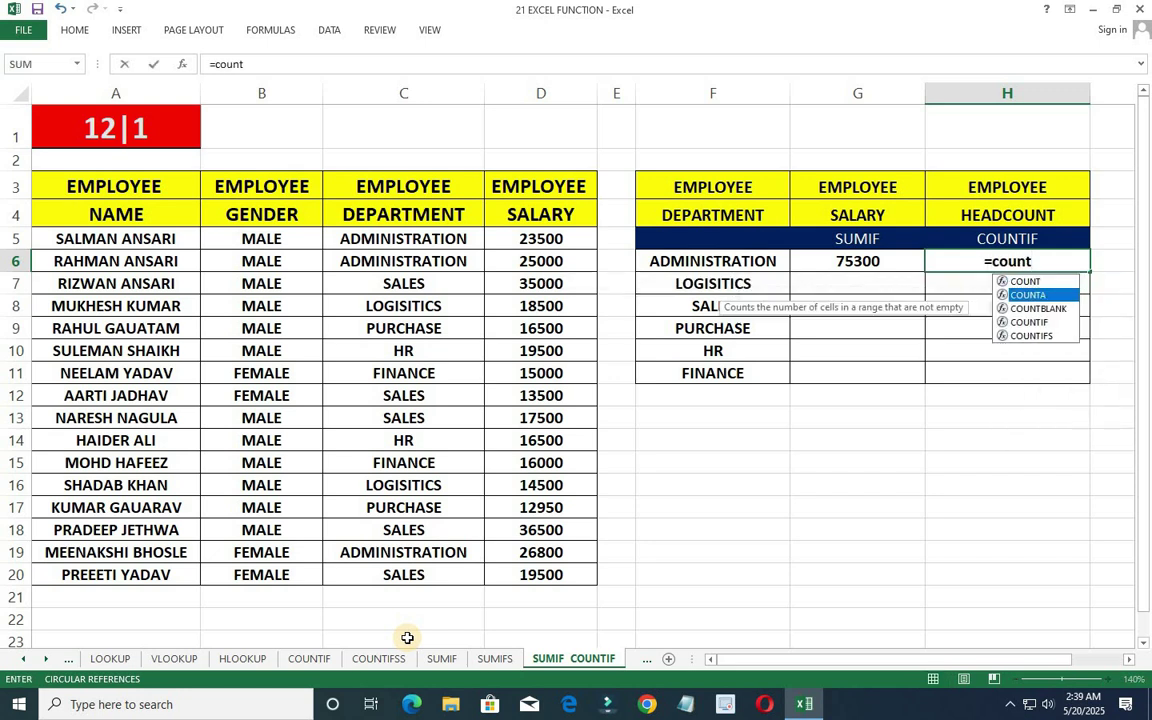
key(Down)
key(Down)
key(Tab)
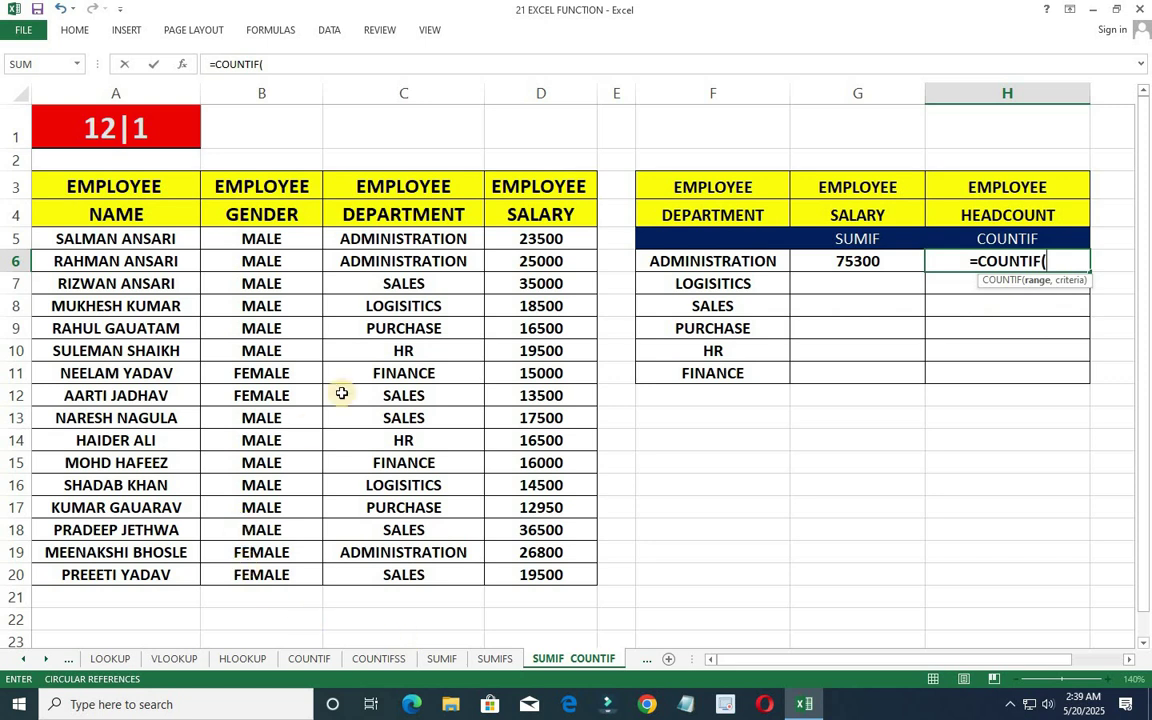
drag(382, 236, 402, 572)
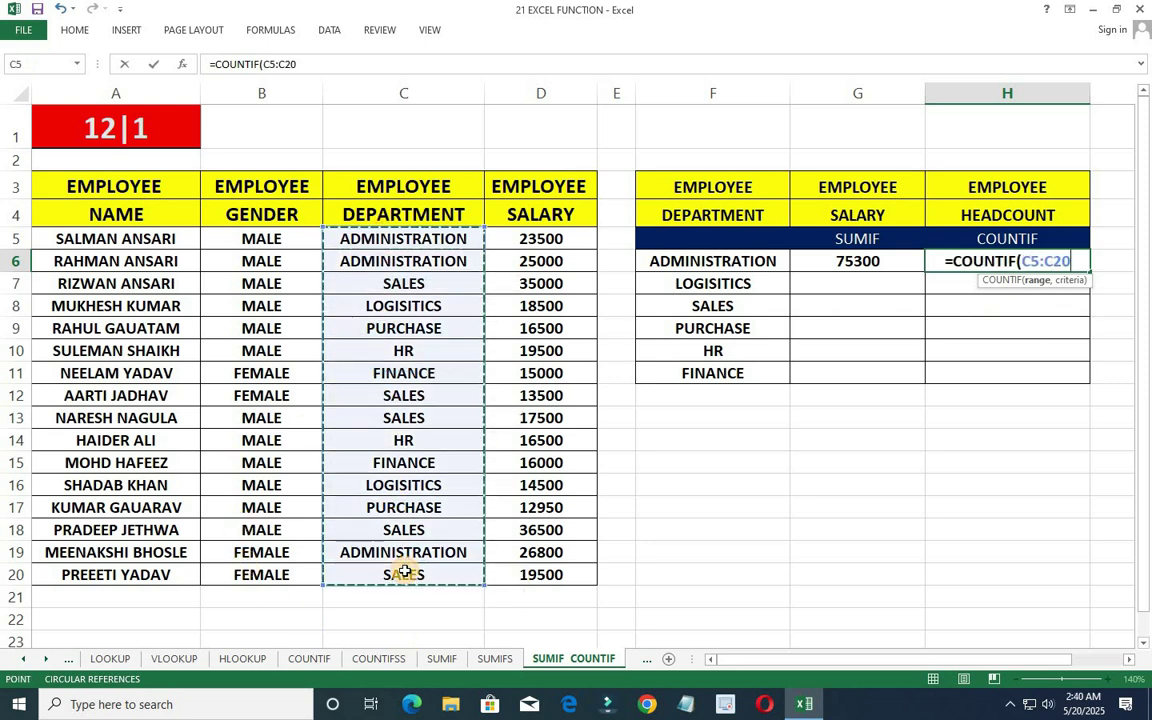
Complete the H6 formula with F6 as the criteria, enter it, and check the Administration entries in the employee table's department column.
text(,)
click(662, 261)
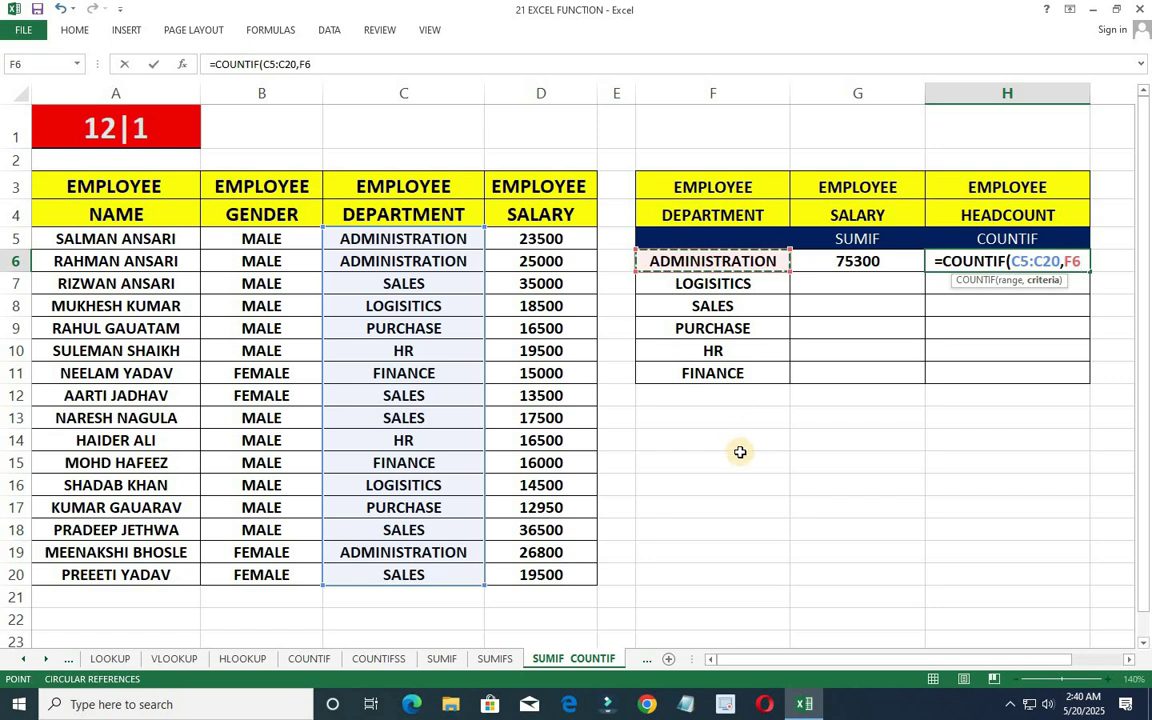
key(Return)
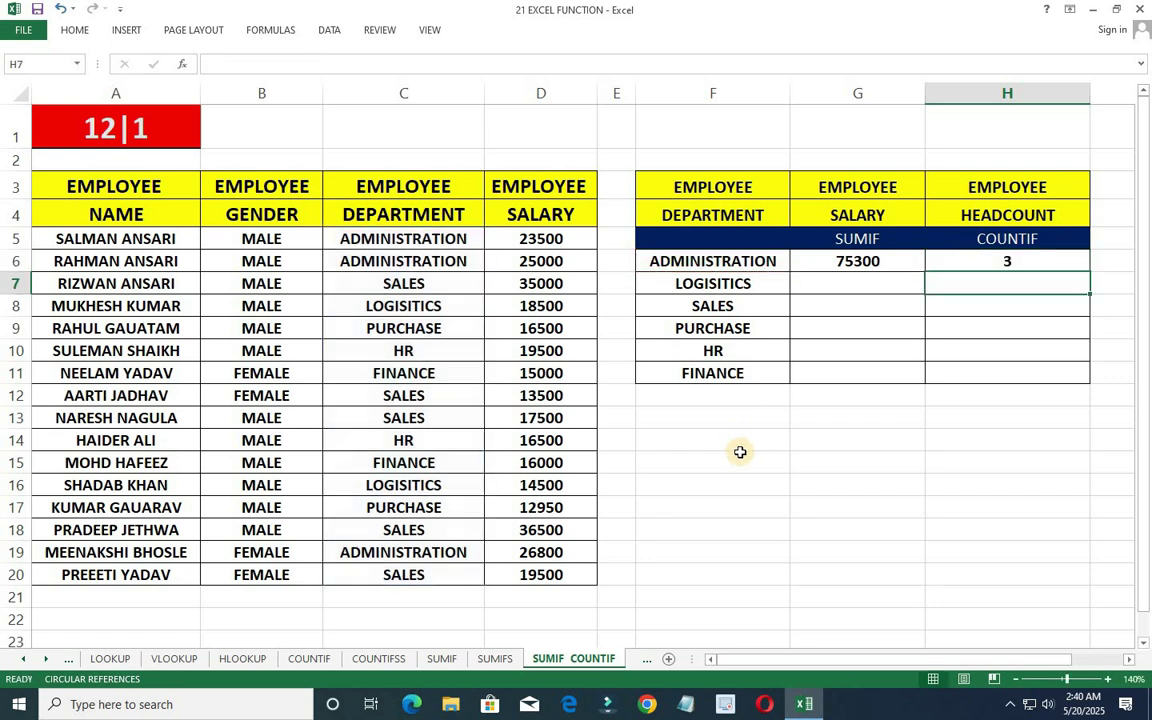
click(445, 261)
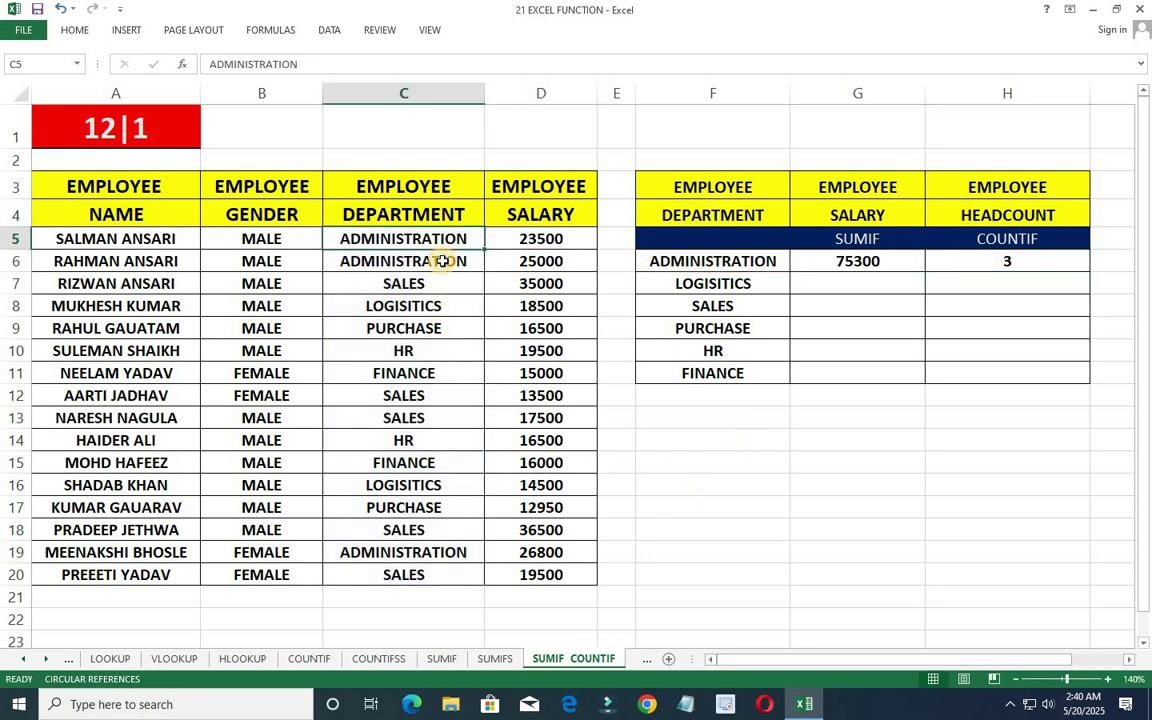
click(476, 558)
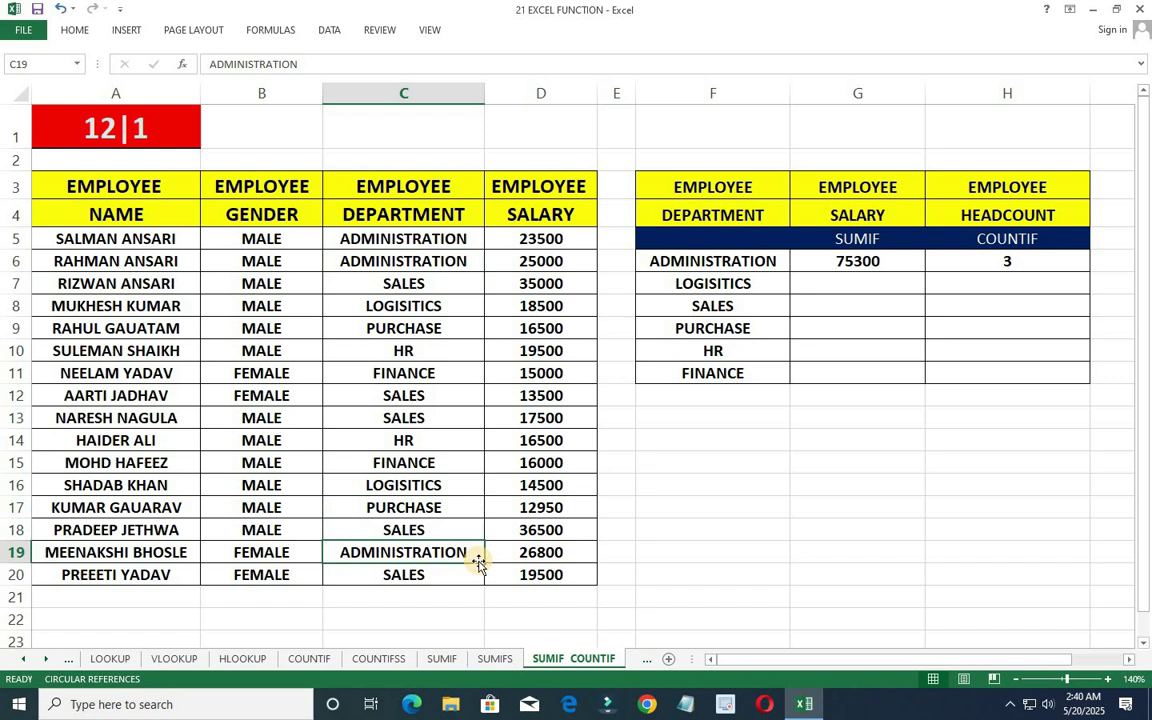
Start a SUMIF formula in G7 with the absolute department range $C$5:$C$20.
click(828, 290)
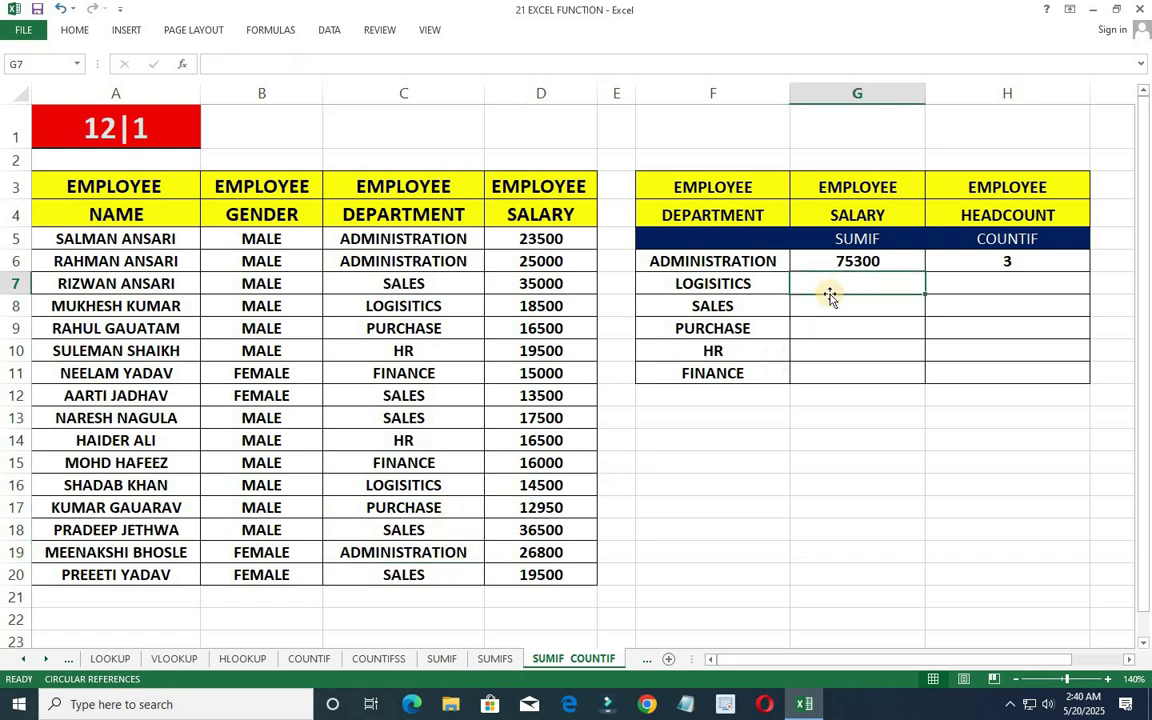
text(=sumif)
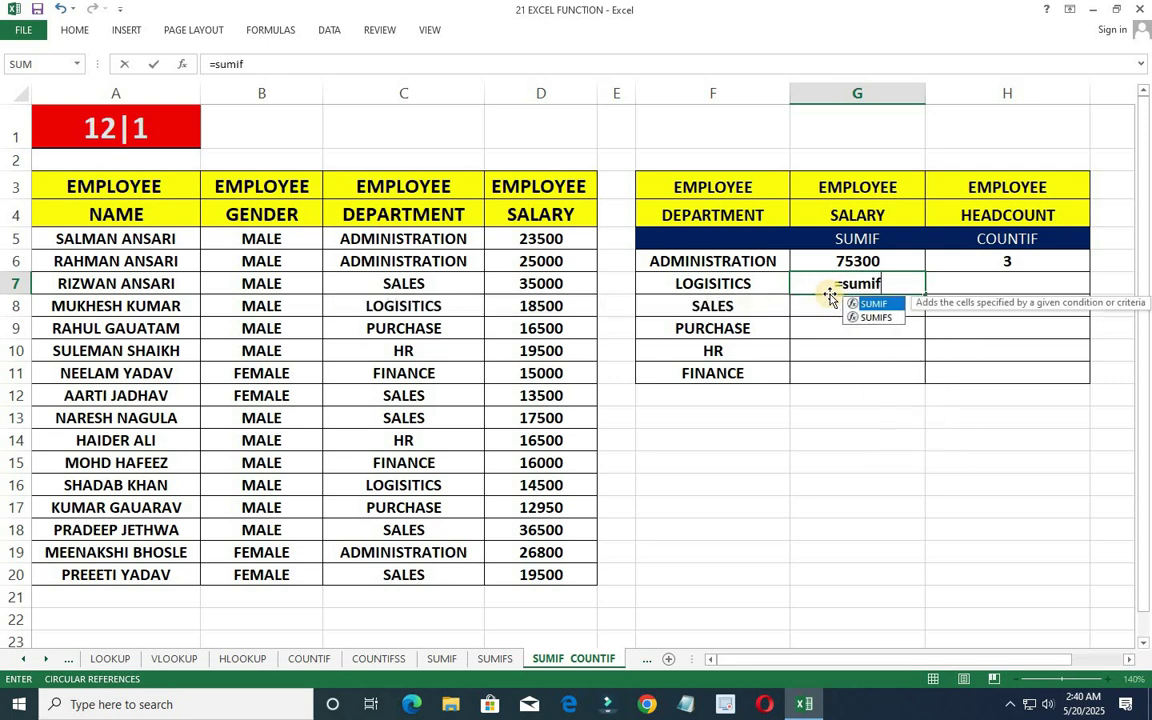
key(Tab)
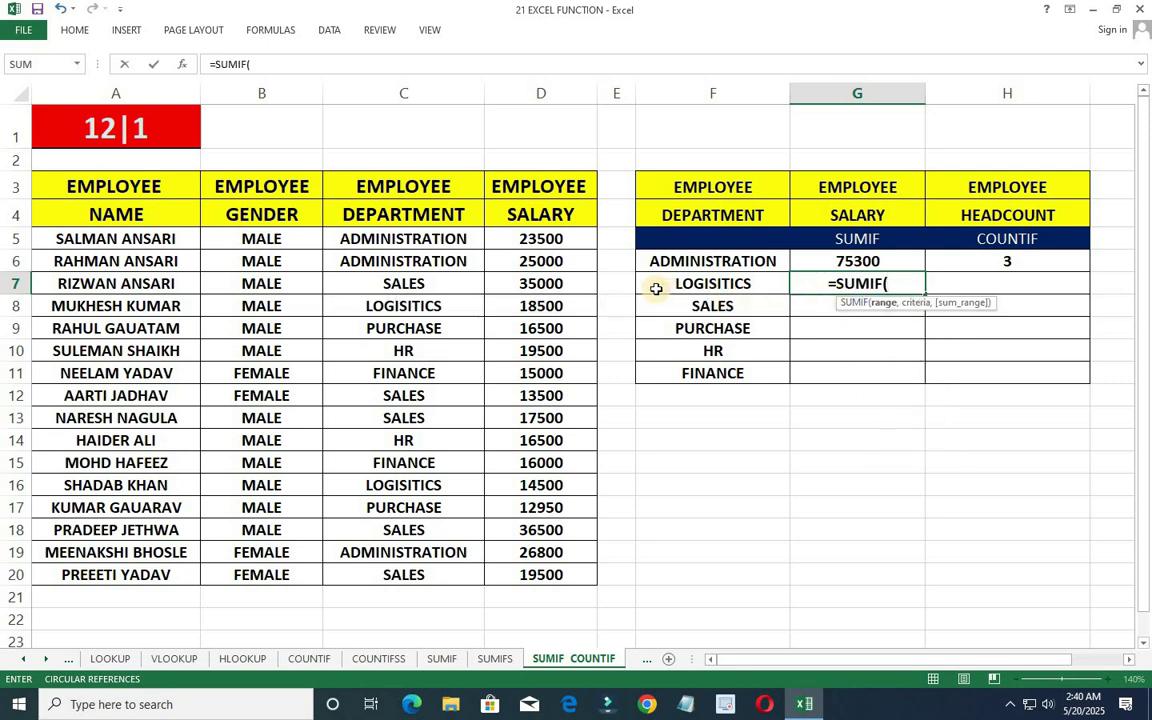
drag(452, 238, 439, 571)
key(F4)
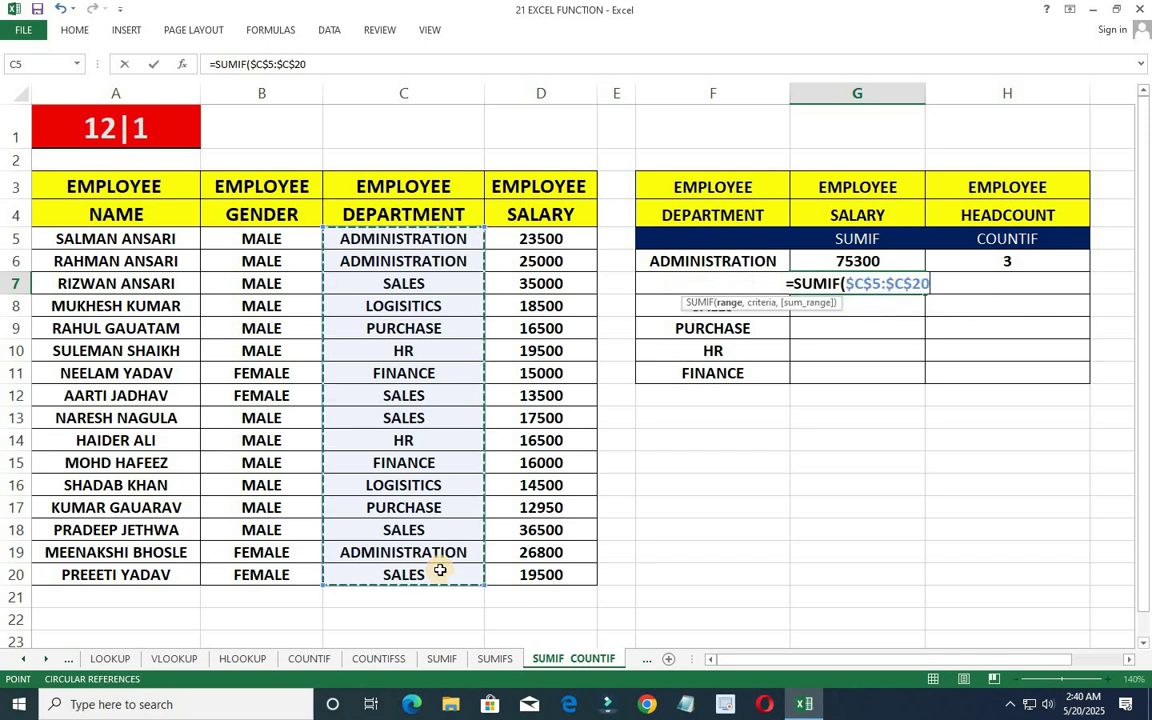
text(,)
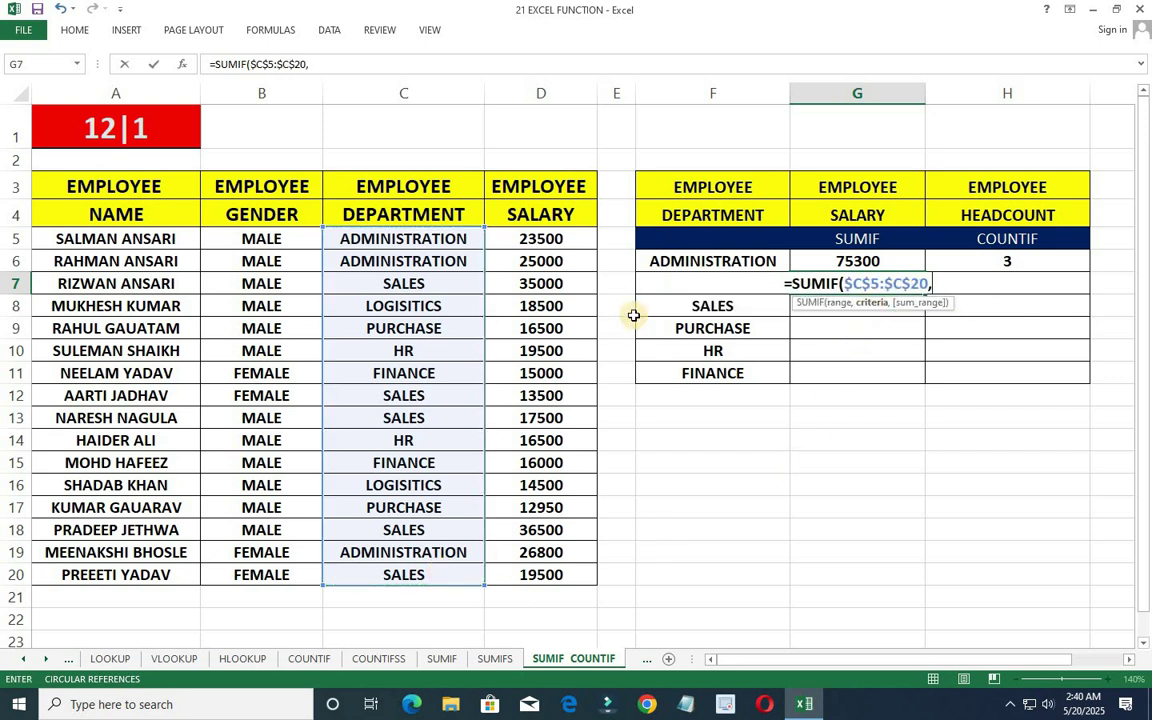
Complete the G7 formula with F7 as the criteria and absolute sum range $D$5:$D$20, and fill it down through G11.
click(661, 262)
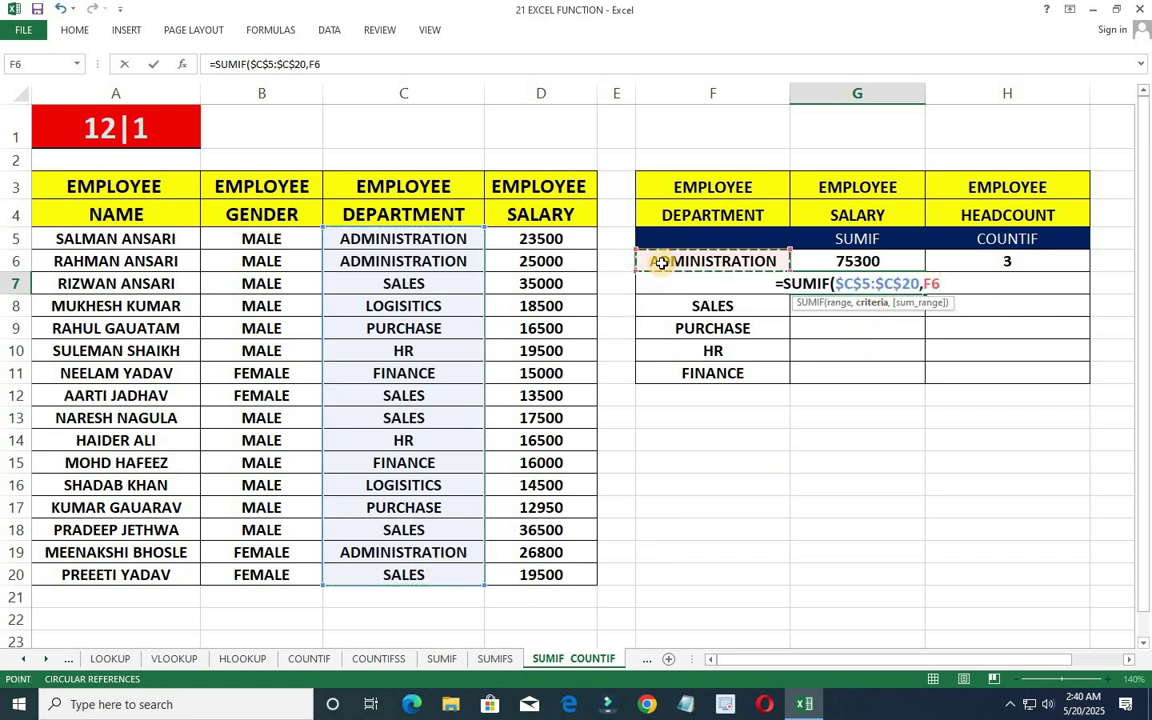
key(Down)
text(,)
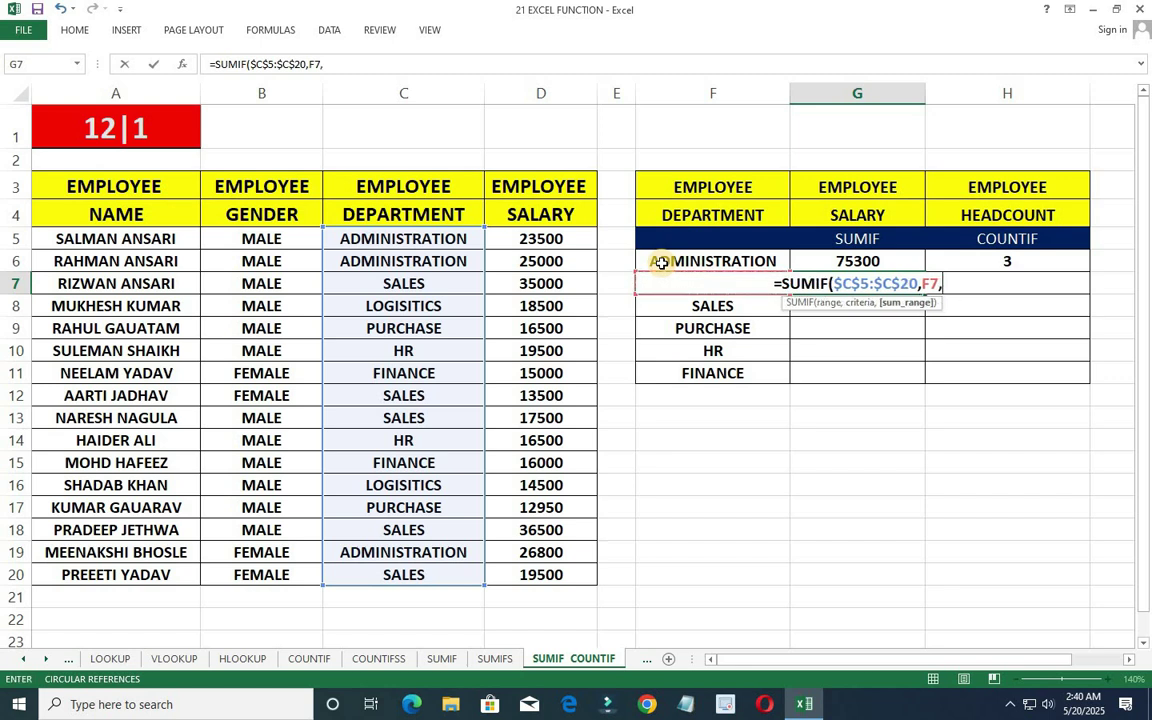
drag(534, 242, 549, 575)
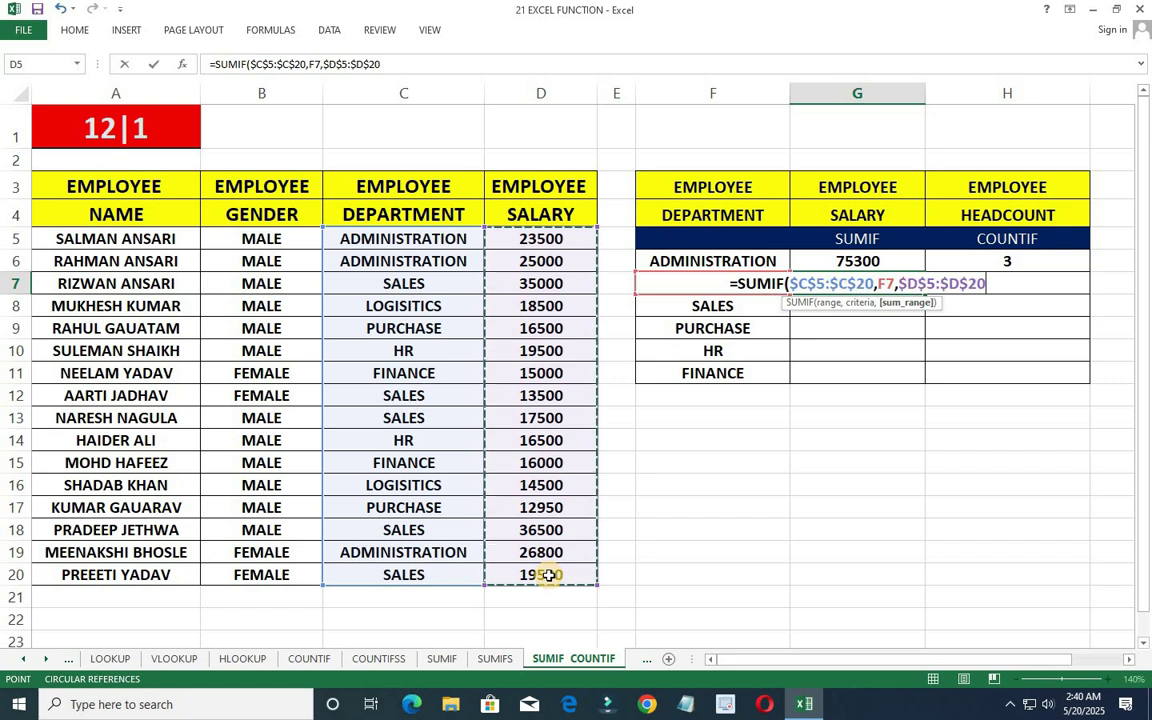
key(Return)
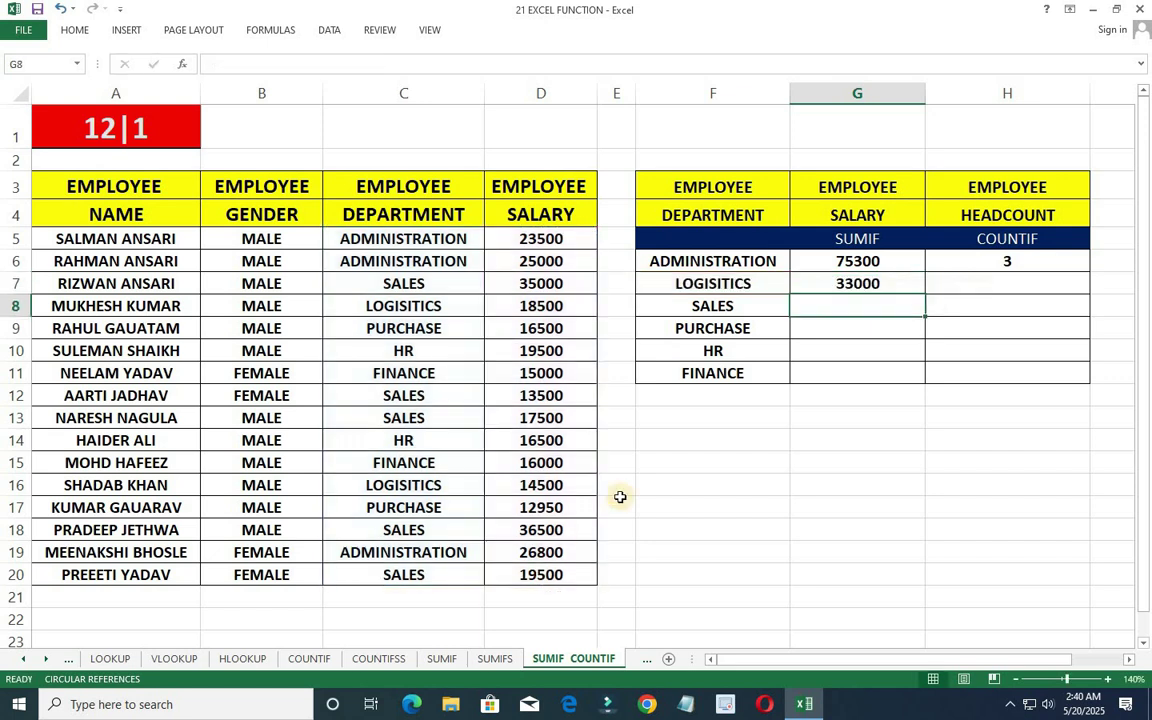
click(858, 286)
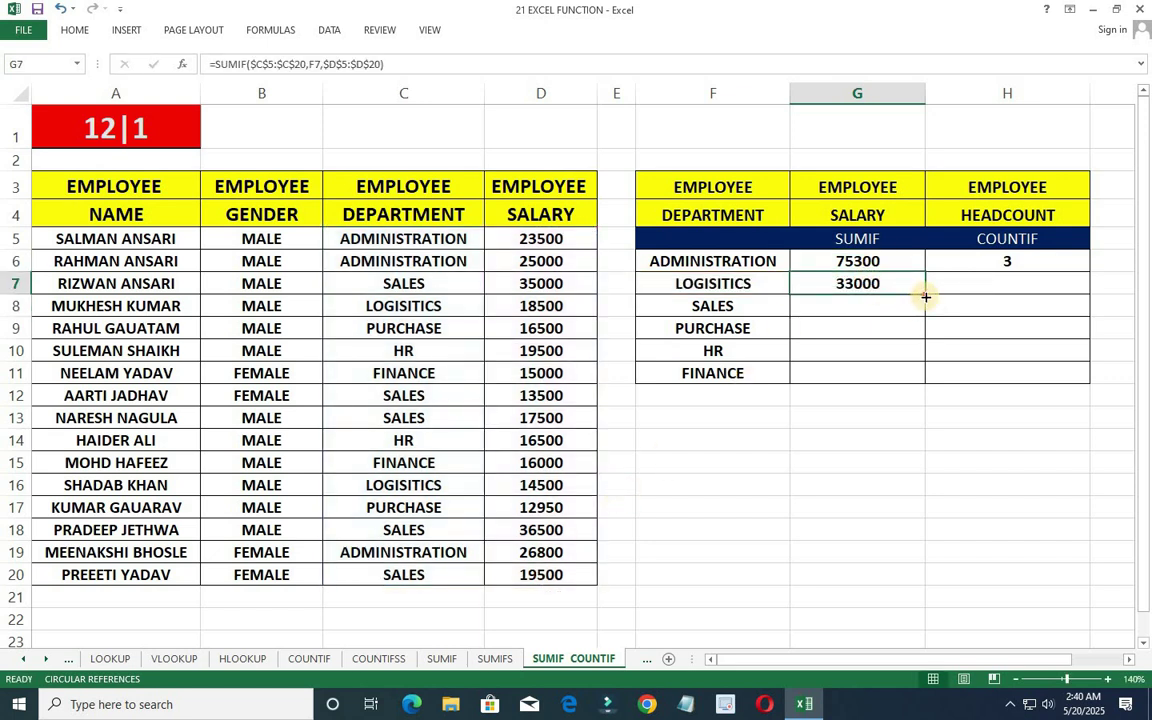
drag(924, 296, 957, 366)
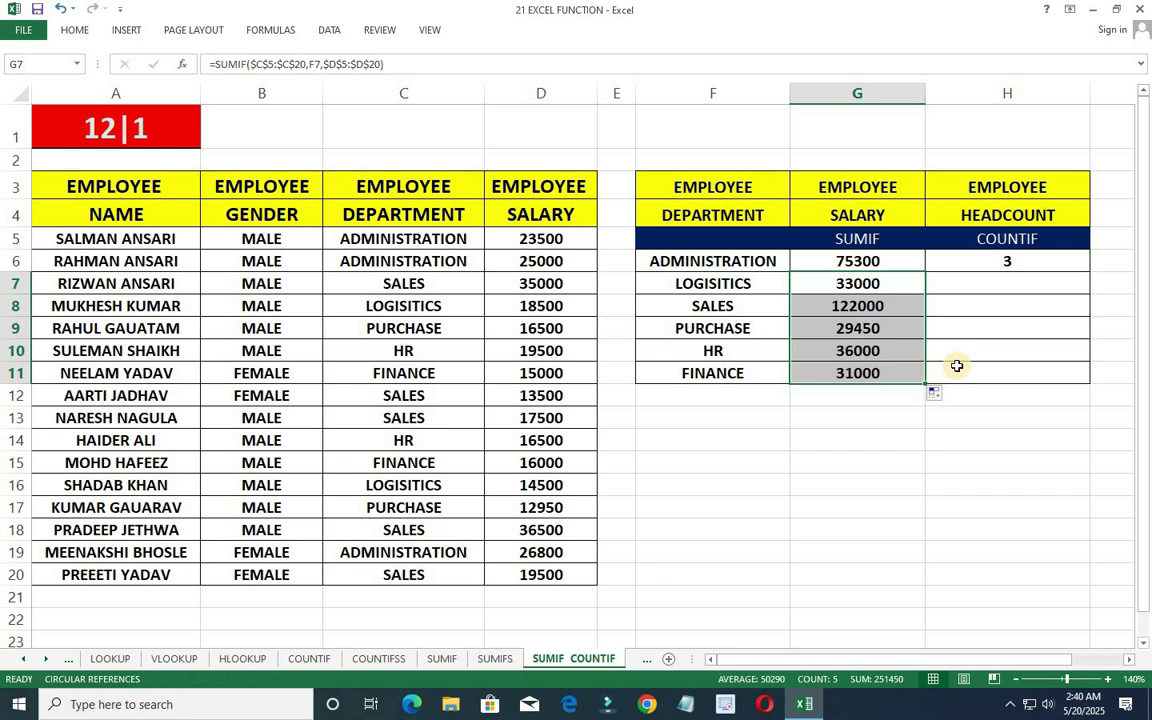
Start a COUNTIF formula in H7 with the department range C5:$C$20.
click(996, 292)
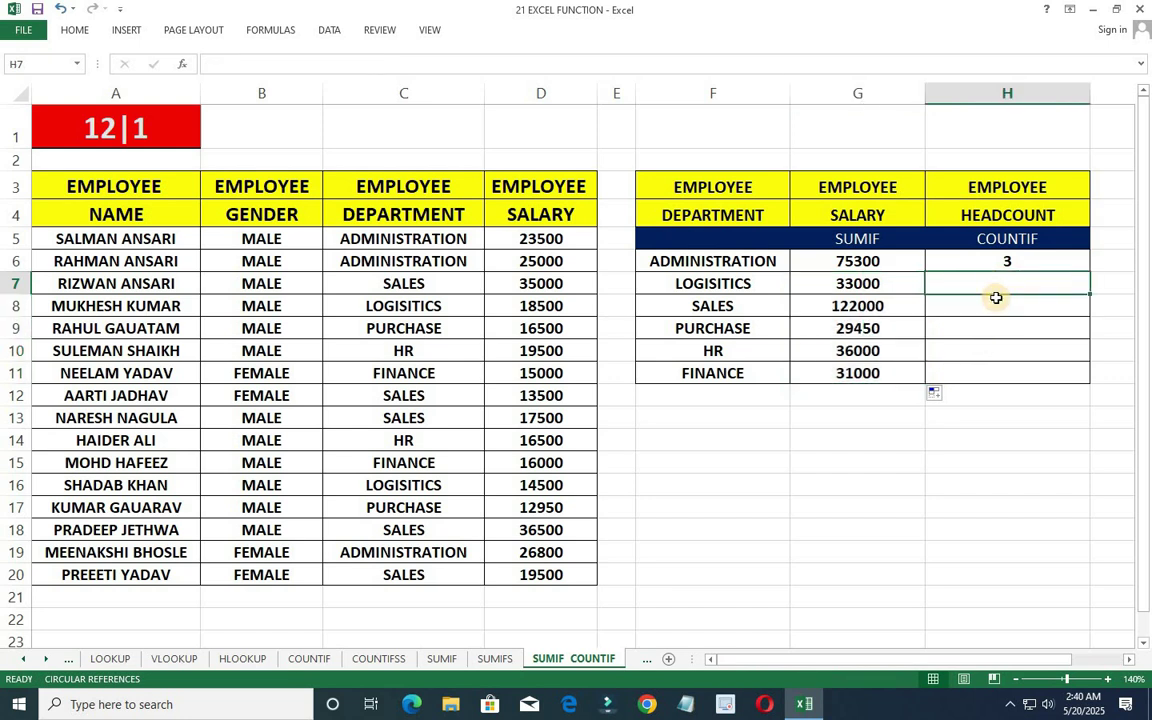
text(=count)
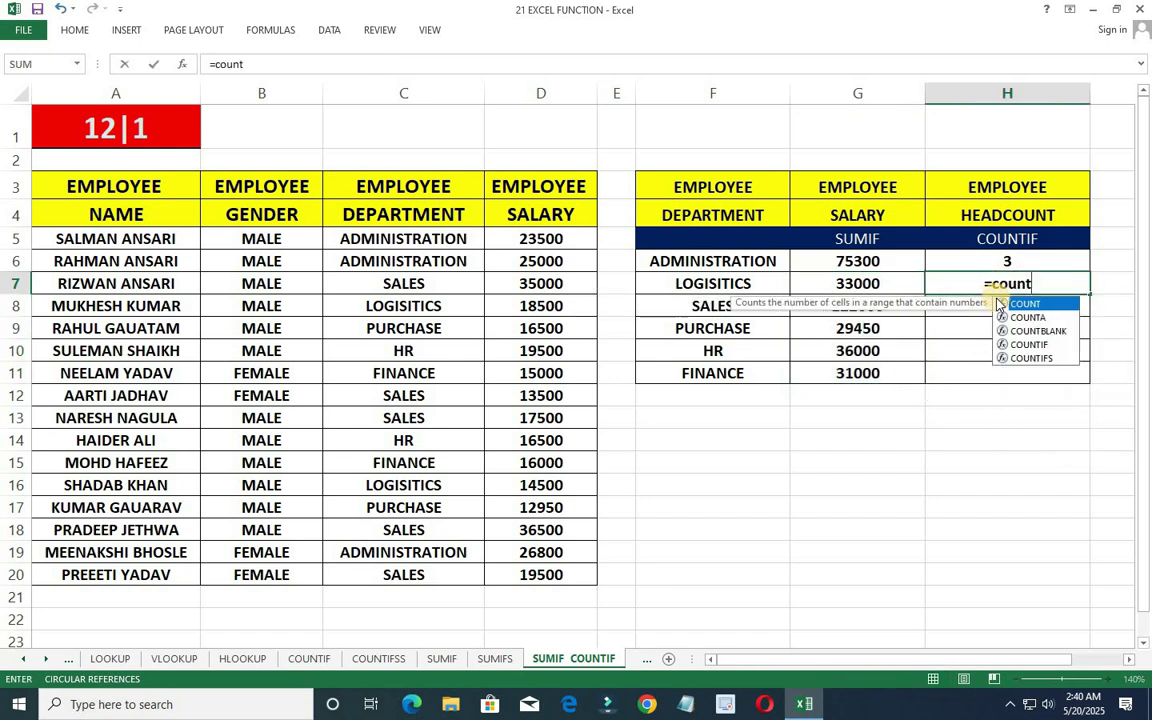
key(Down)
key(Down)
key(Down)
key(Tab)
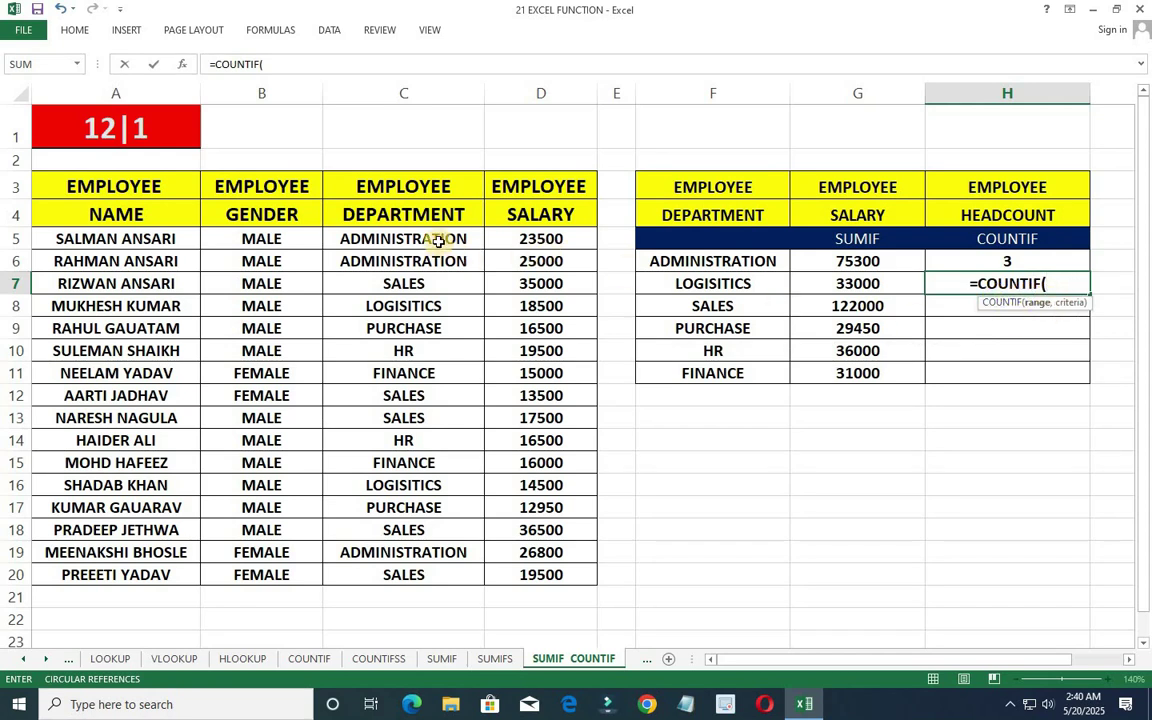
drag(438, 242, 430, 575)
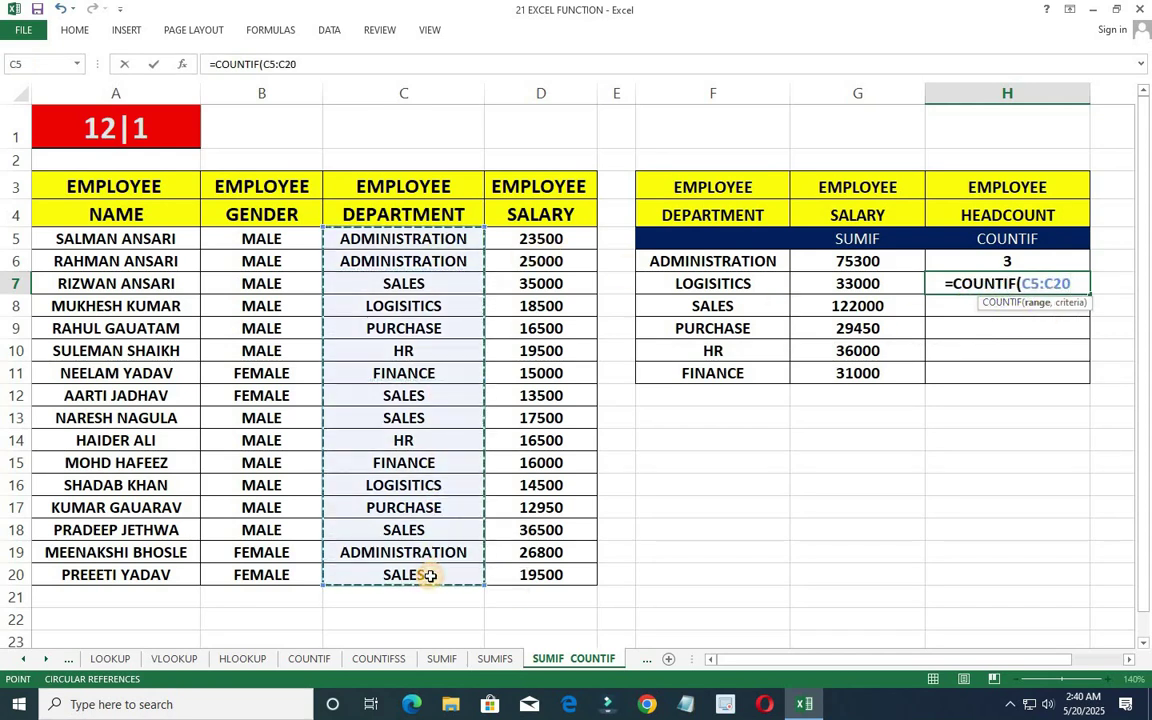
text(,)
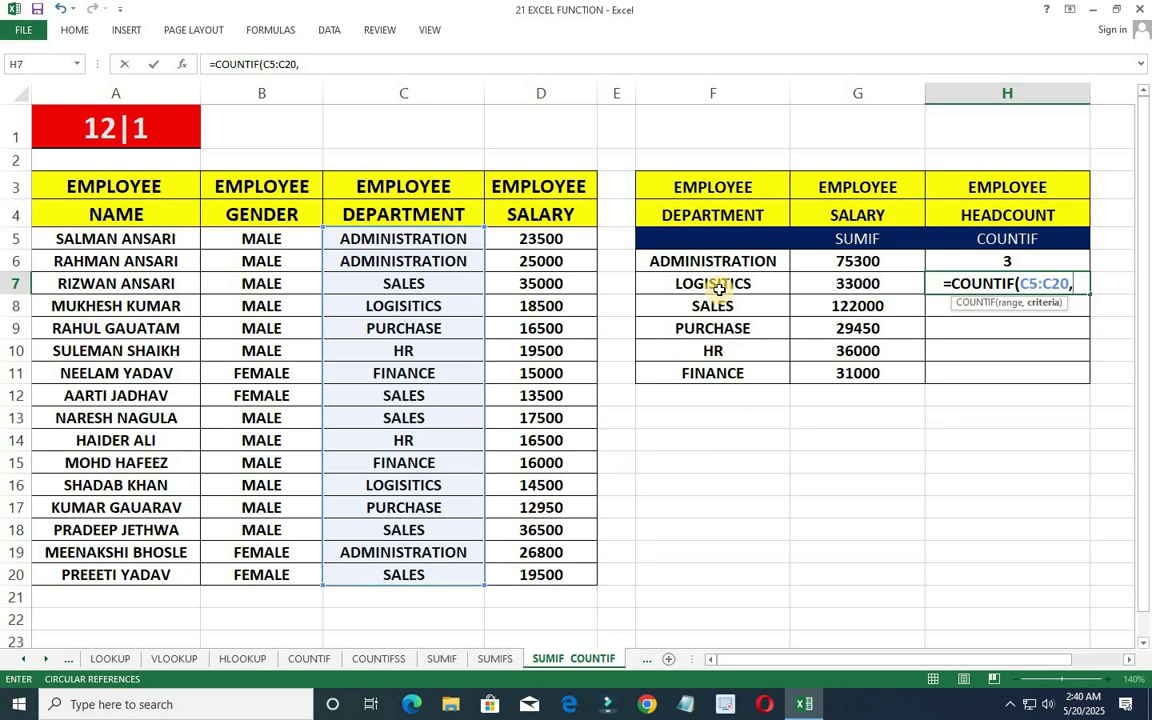
key(BackSpace)
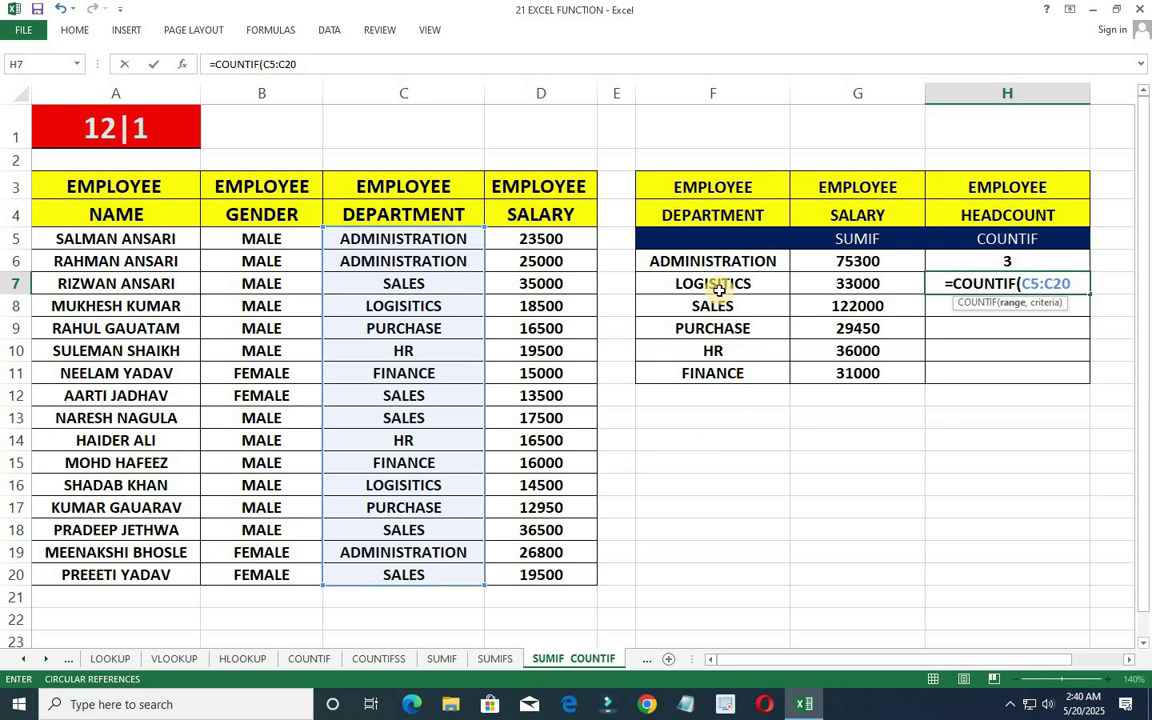
key(F4)
text(,)
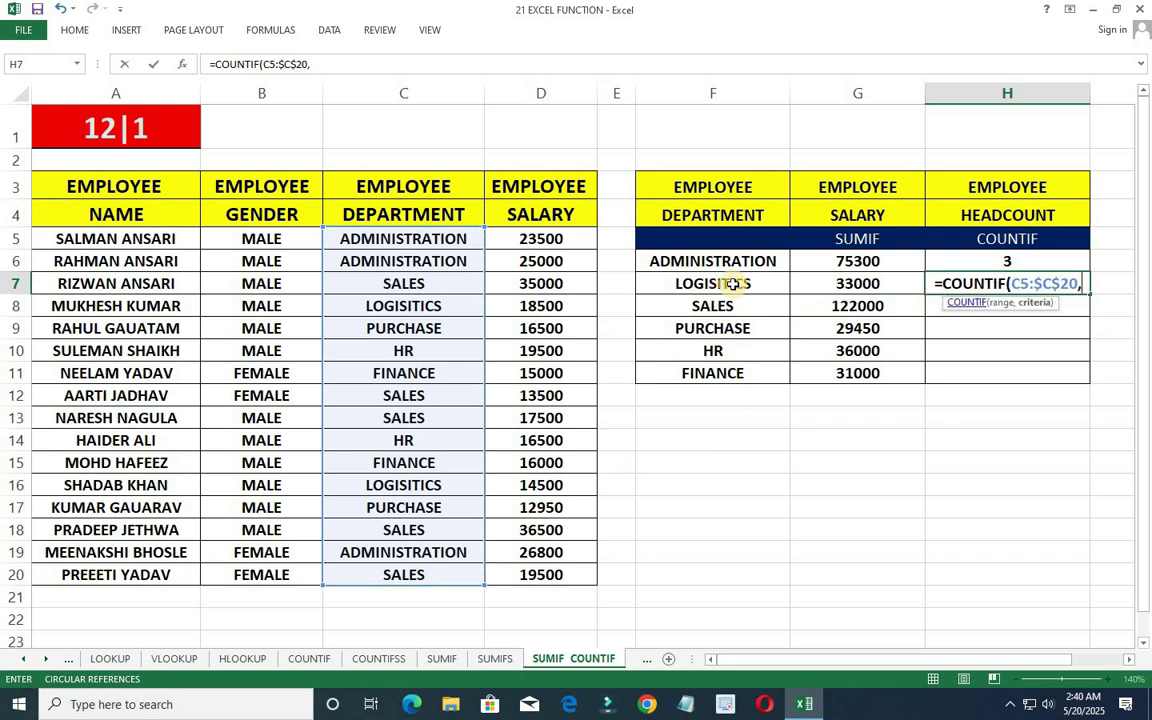
Complete the H7 formula with F7 as the criteria, enter it, and fill it down through H11.
click(733, 284)
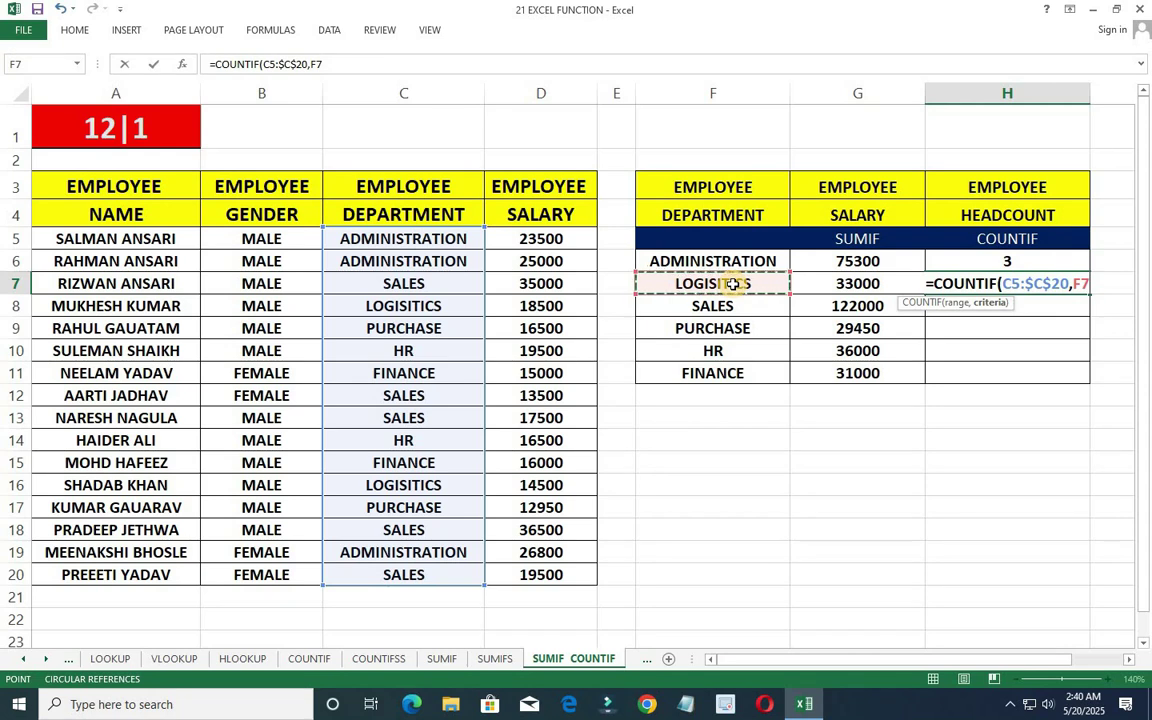
text())
key(Return)
click(936, 285)
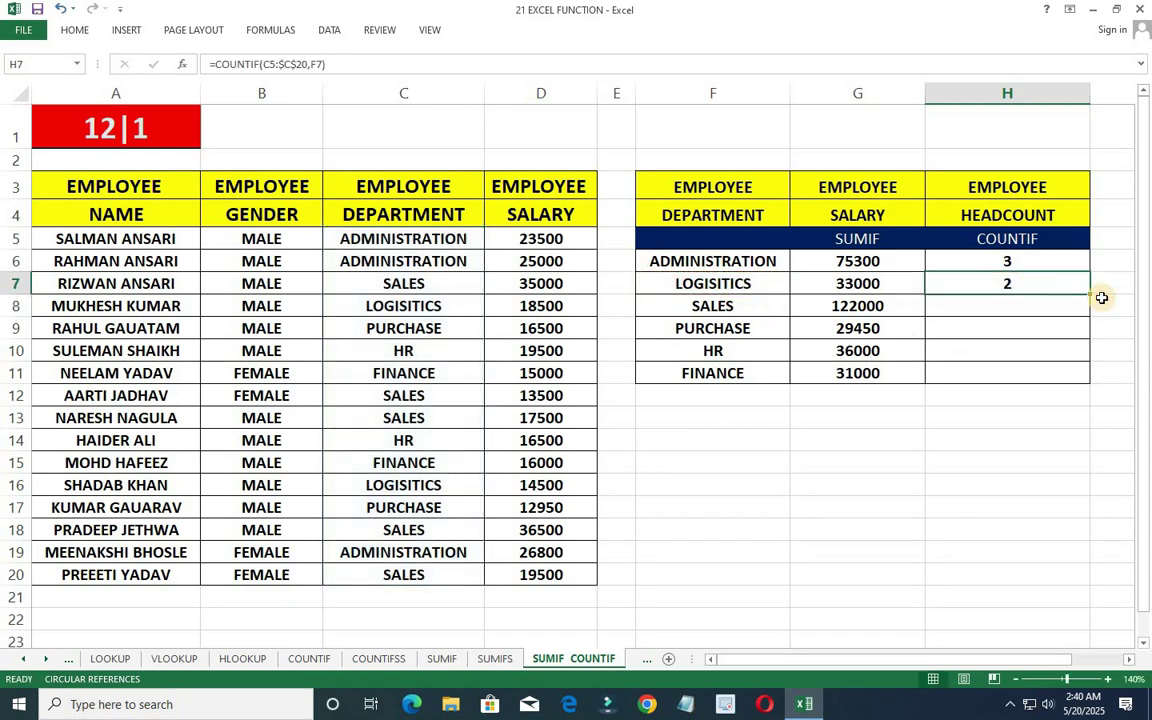
drag(1091, 295, 1073, 378)
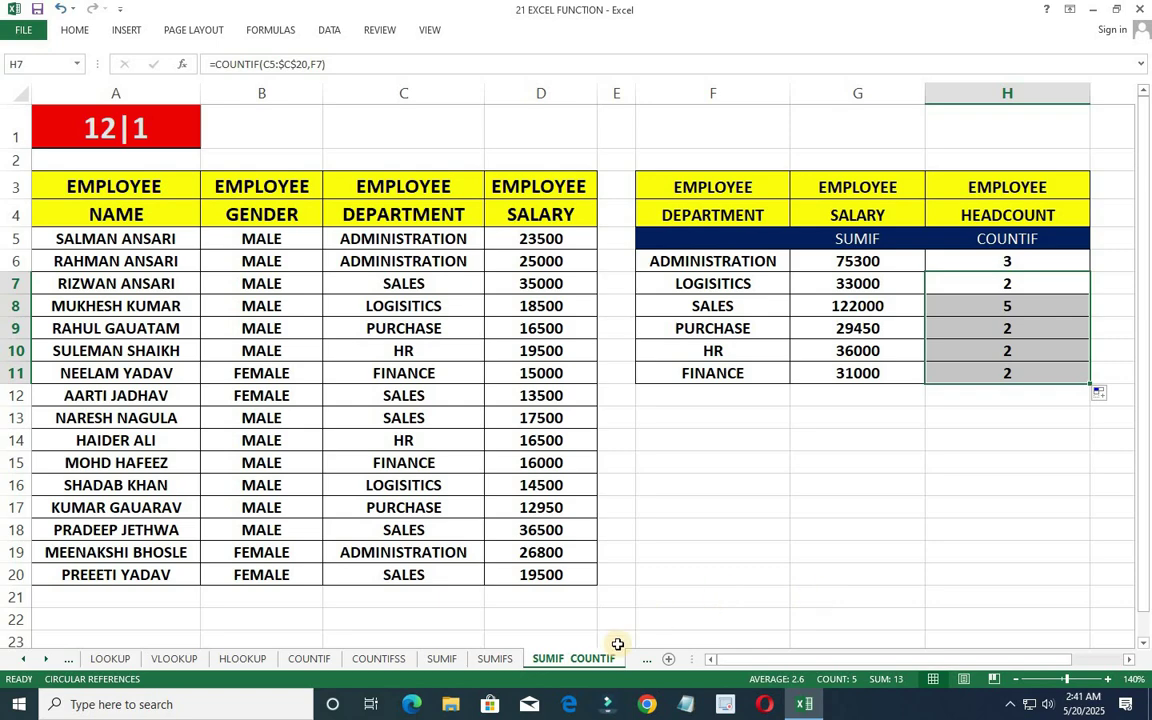
Switch to the AVERAGEIF sheet and clear the average sales formula in H4.
click(646, 658)
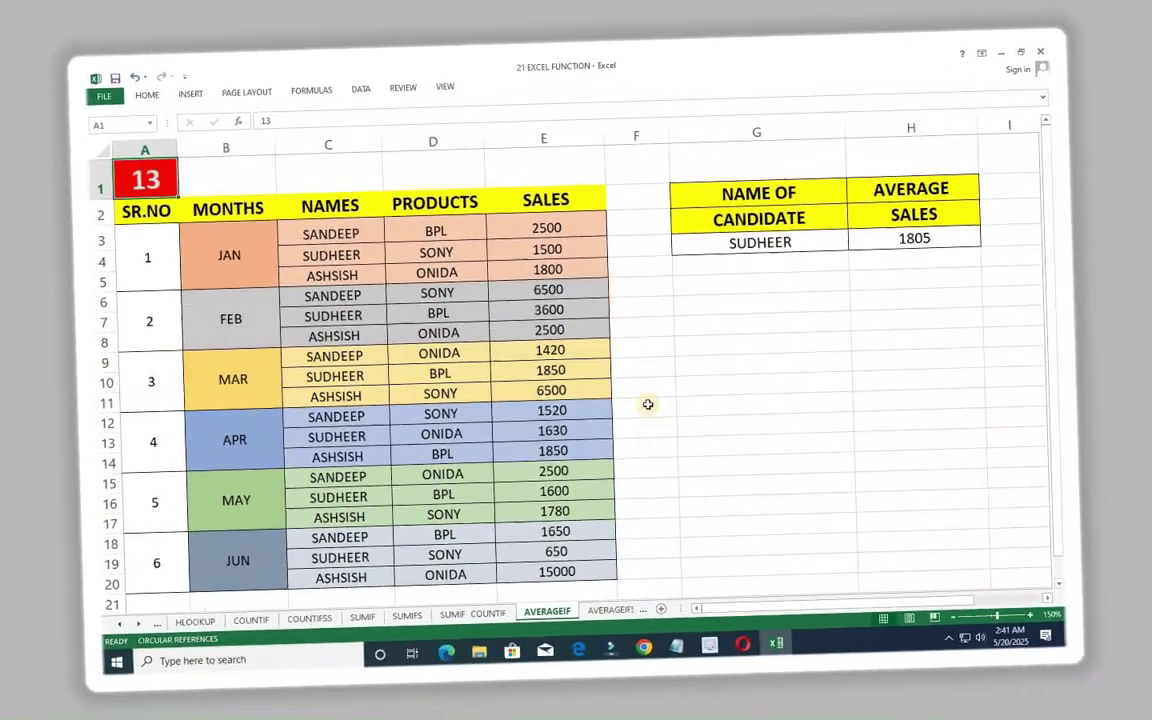
click(645, 418)
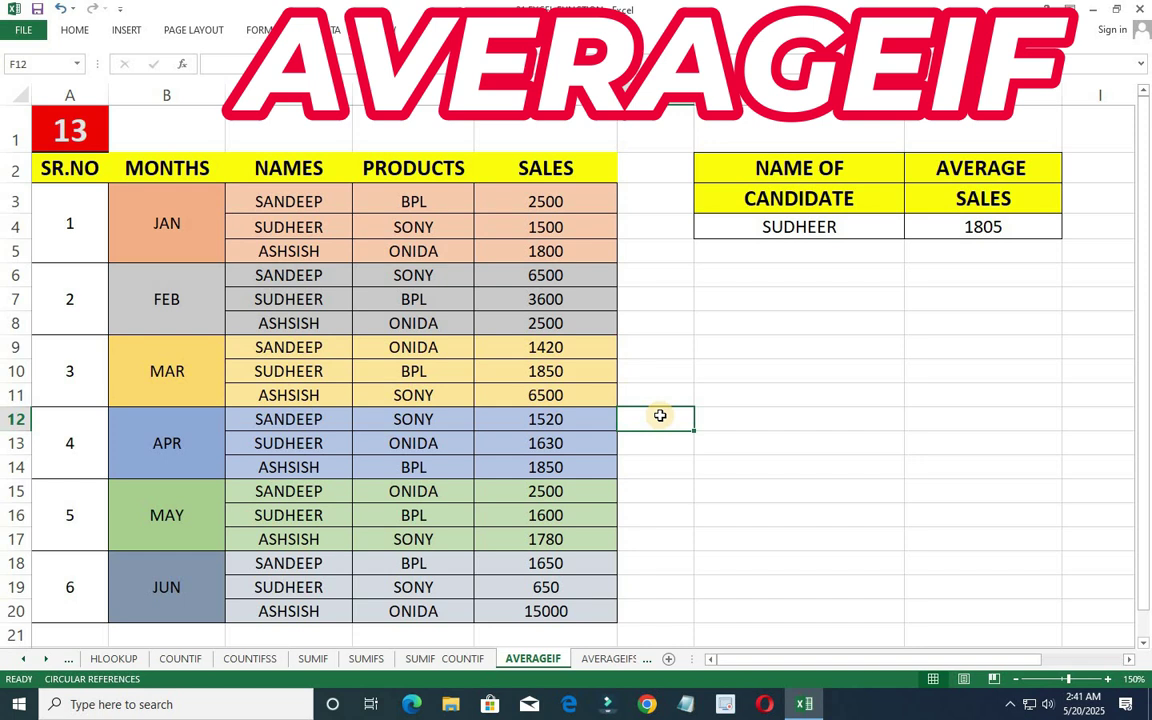
click(985, 226)
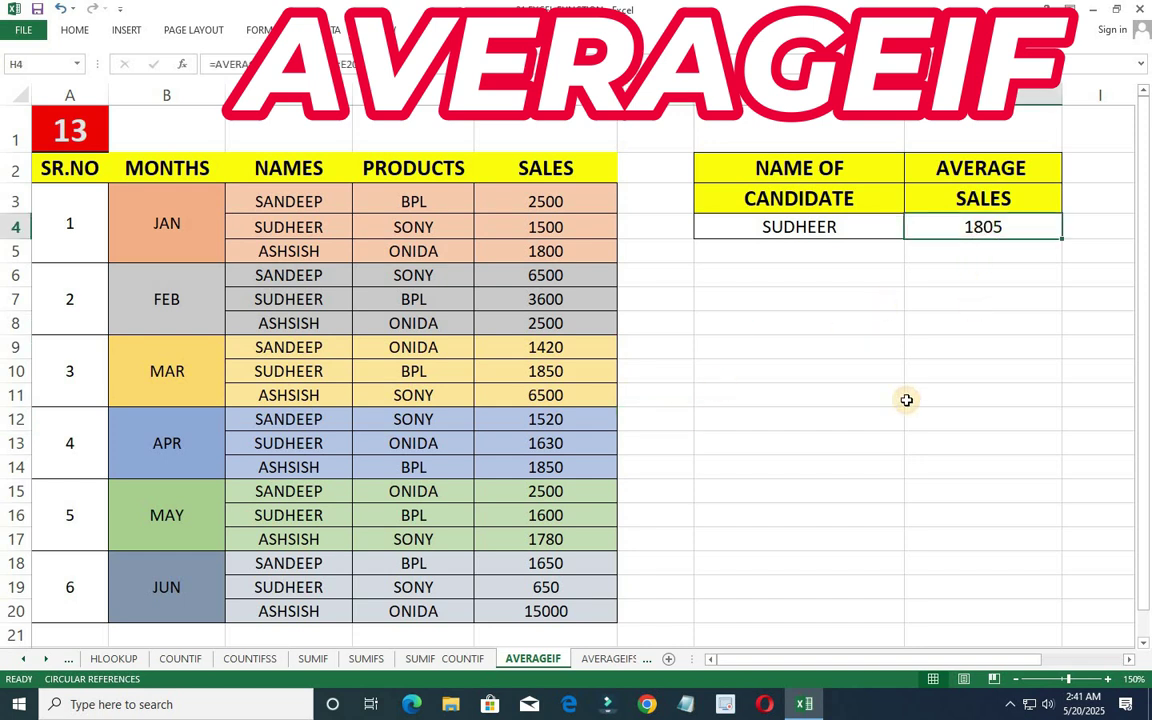
key(Delete)
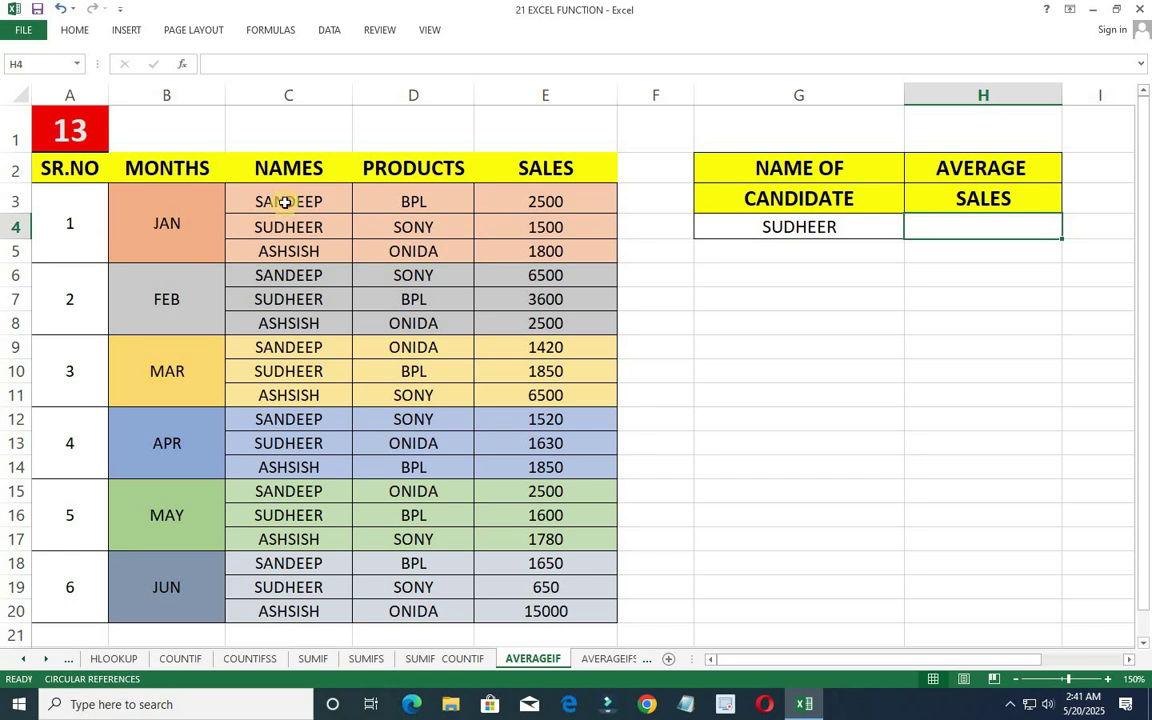
Examine the January names, products and sales in the sales table.
drag(285, 202, 288, 250)
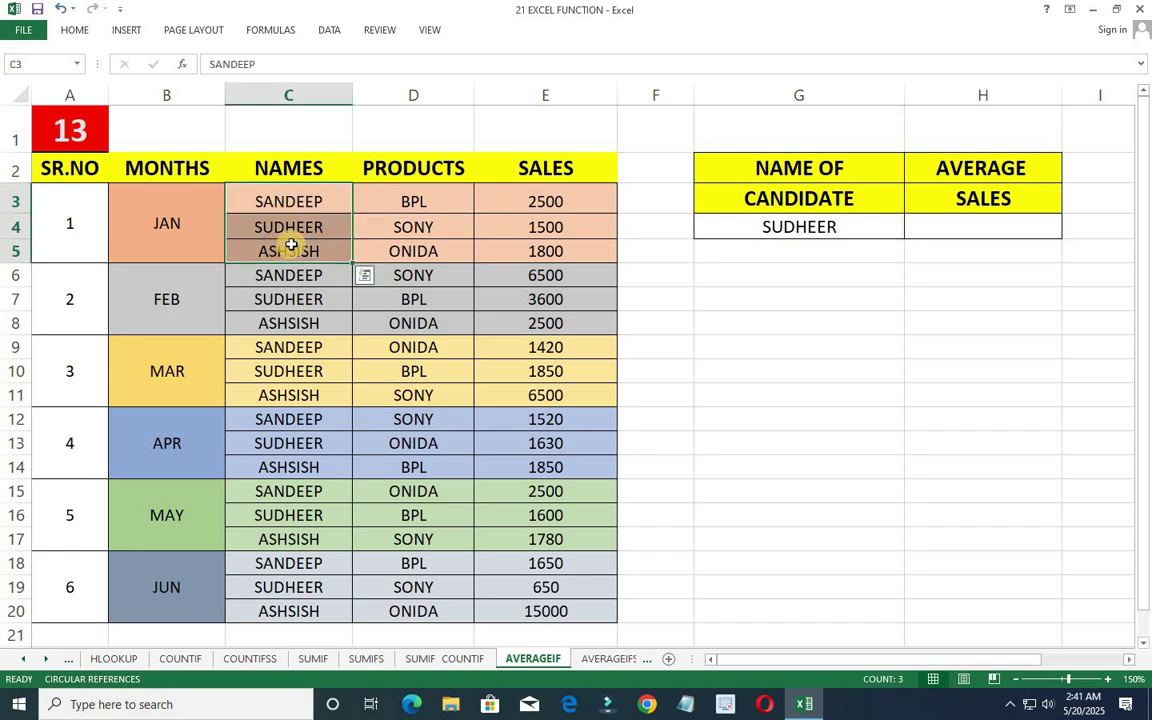
click(172, 227)
click(307, 201)
click(314, 227)
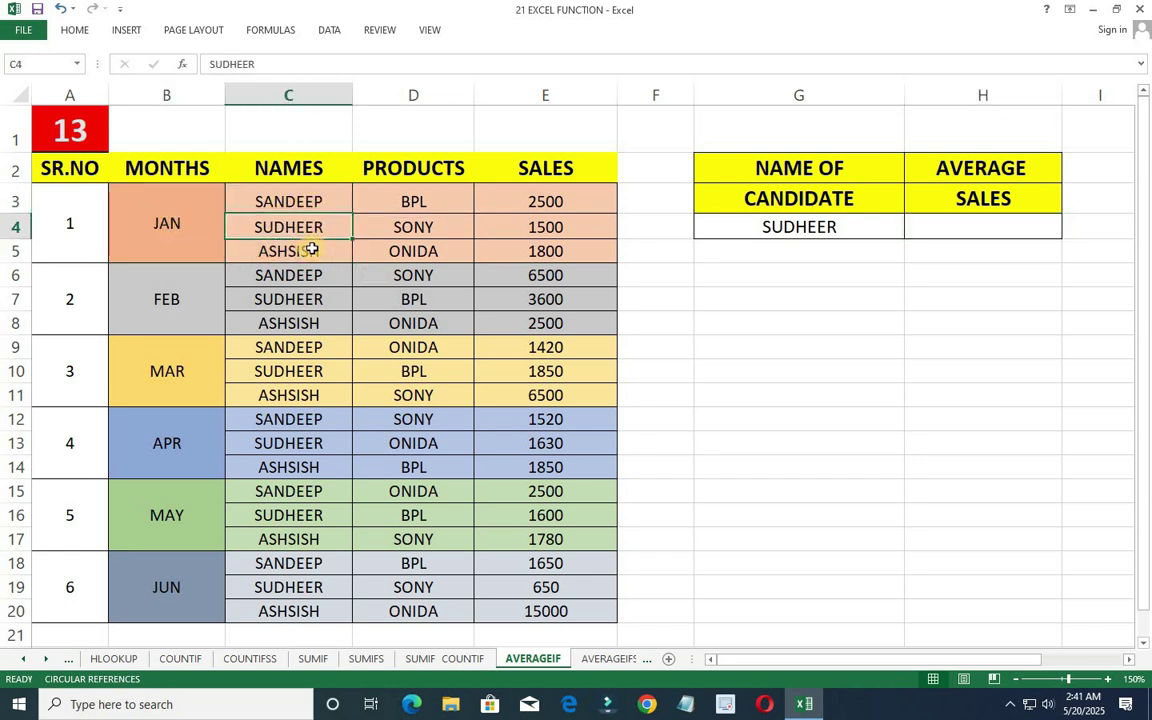
click(312, 249)
drag(399, 204, 411, 244)
drag(552, 199, 552, 249)
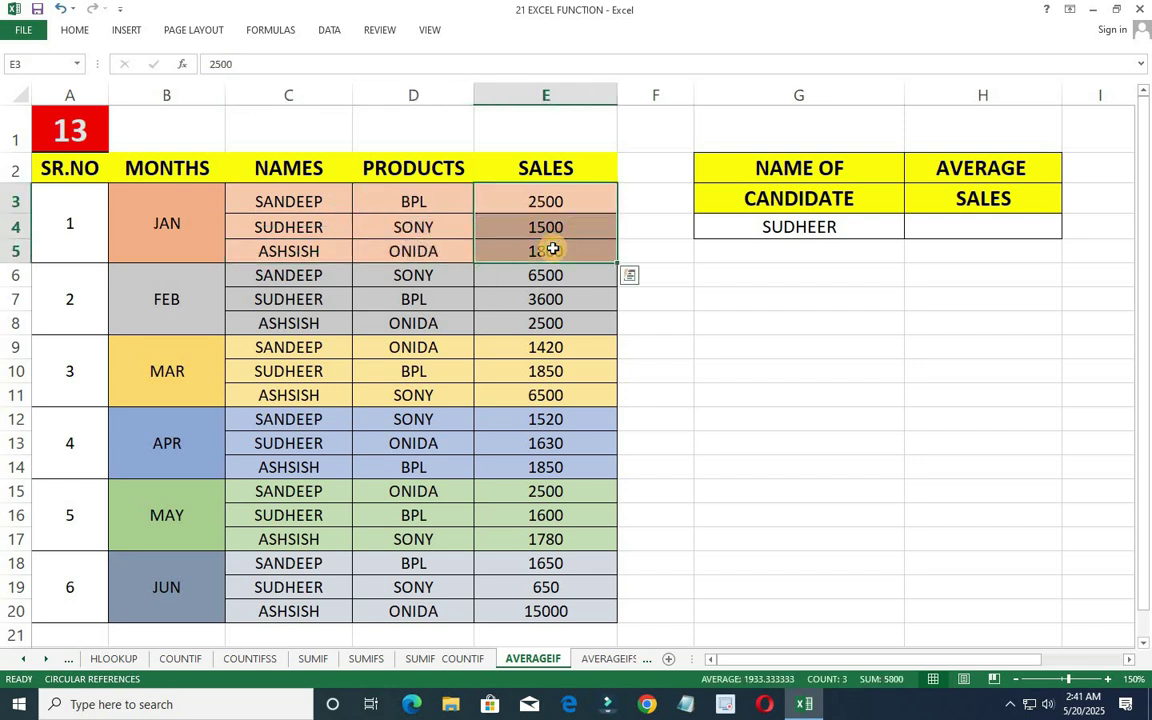
Examine the February entries and the June block of the sales table.
click(212, 300)
drag(300, 277, 408, 312)
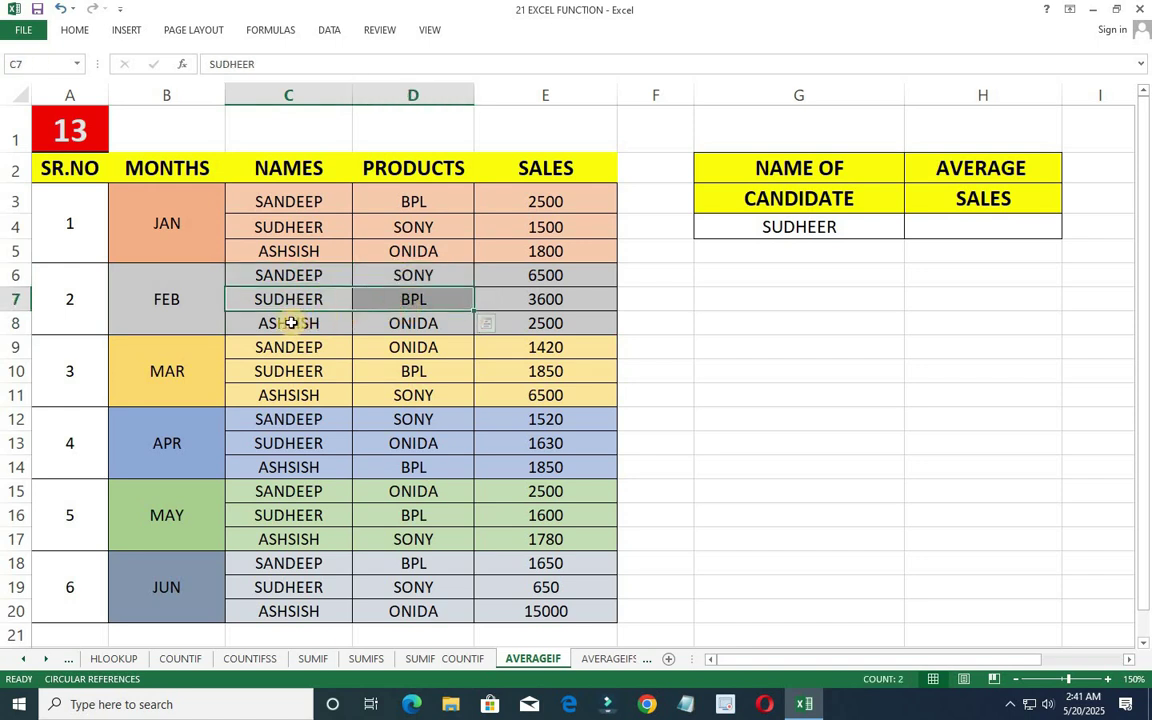
drag(290, 323, 386, 324)
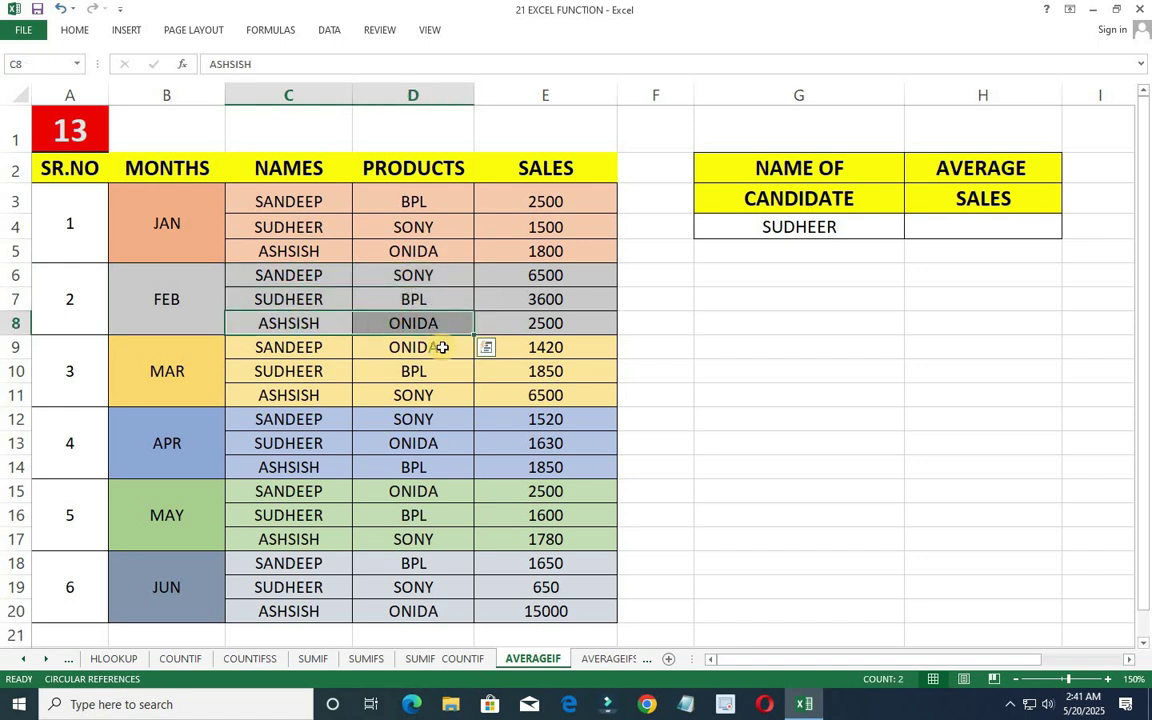
drag(548, 278, 548, 300)
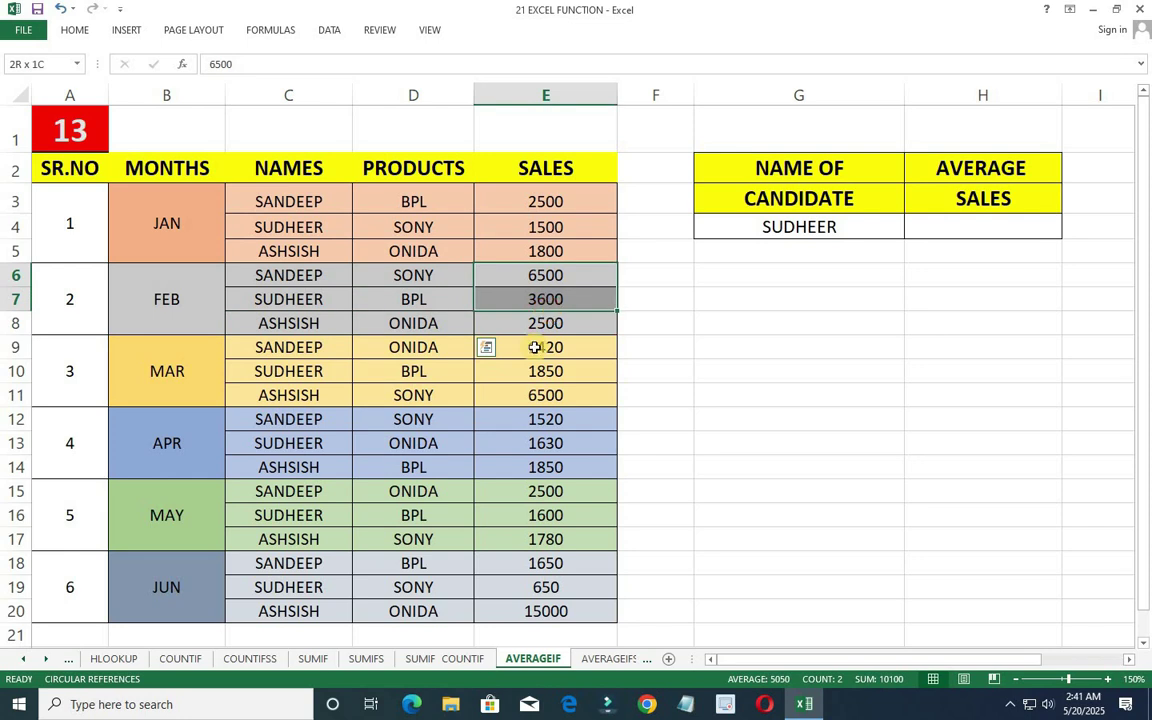
scroll(304, 372, down, 1)
drag(141, 473, 496, 452)
scroll(496, 450, up, 1)
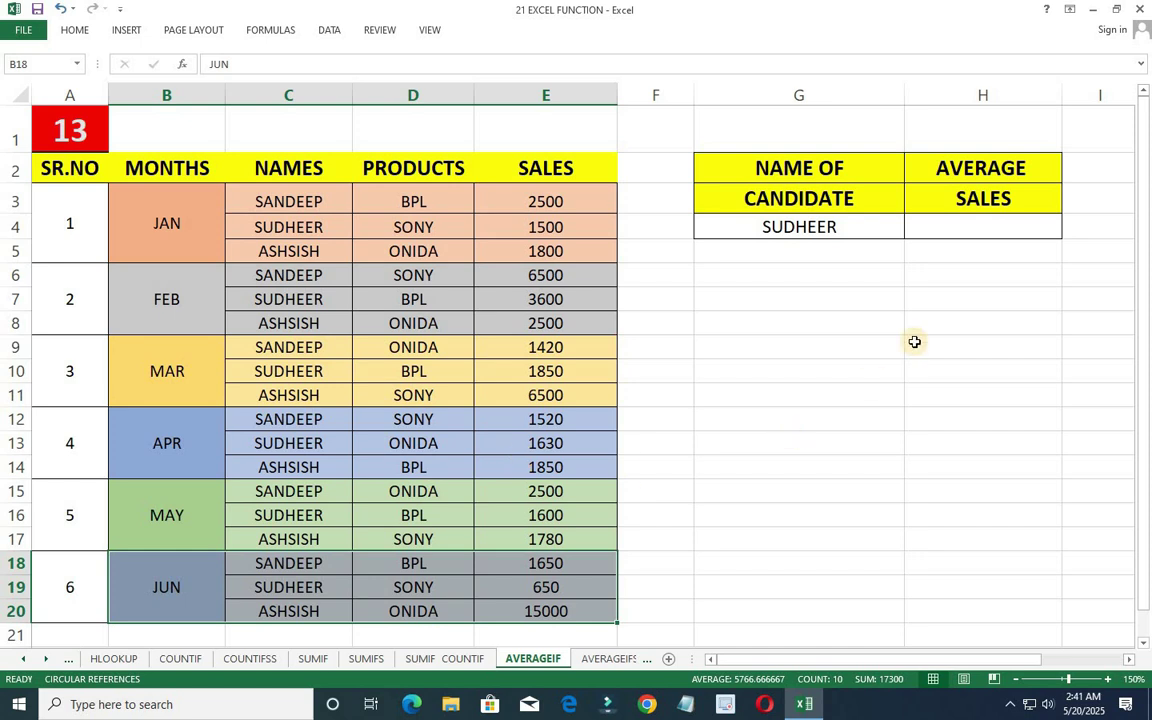
Narrow the empty column F and the MONTHS column B slightly.
drag(697, 95, 659, 95)
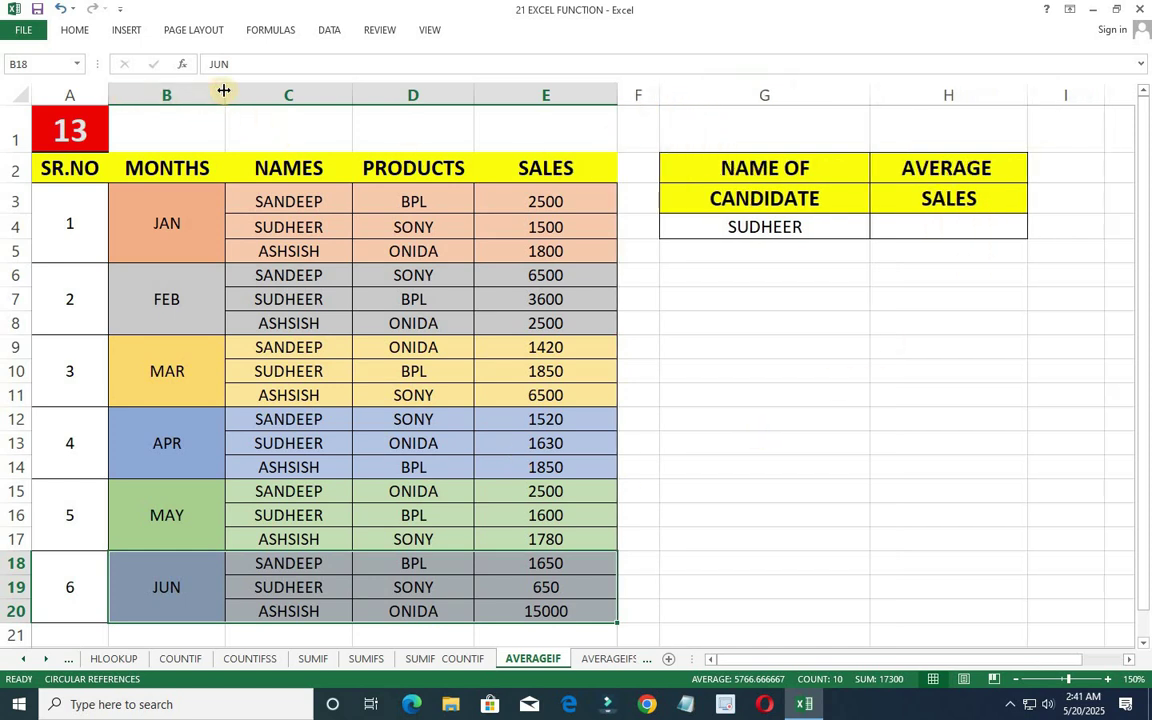
drag(225, 93, 213, 93)
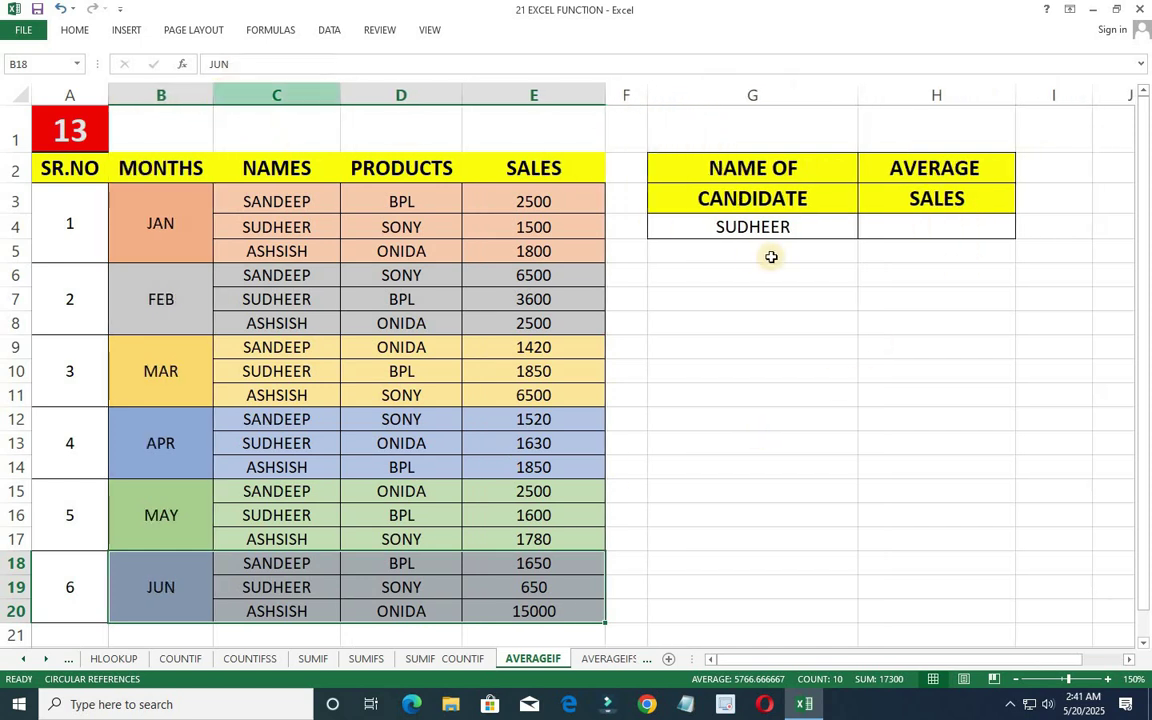
Start an AVERAGEIF formula in H4 with the names C3:C20 as the range.
click(948, 219)
text(=average)
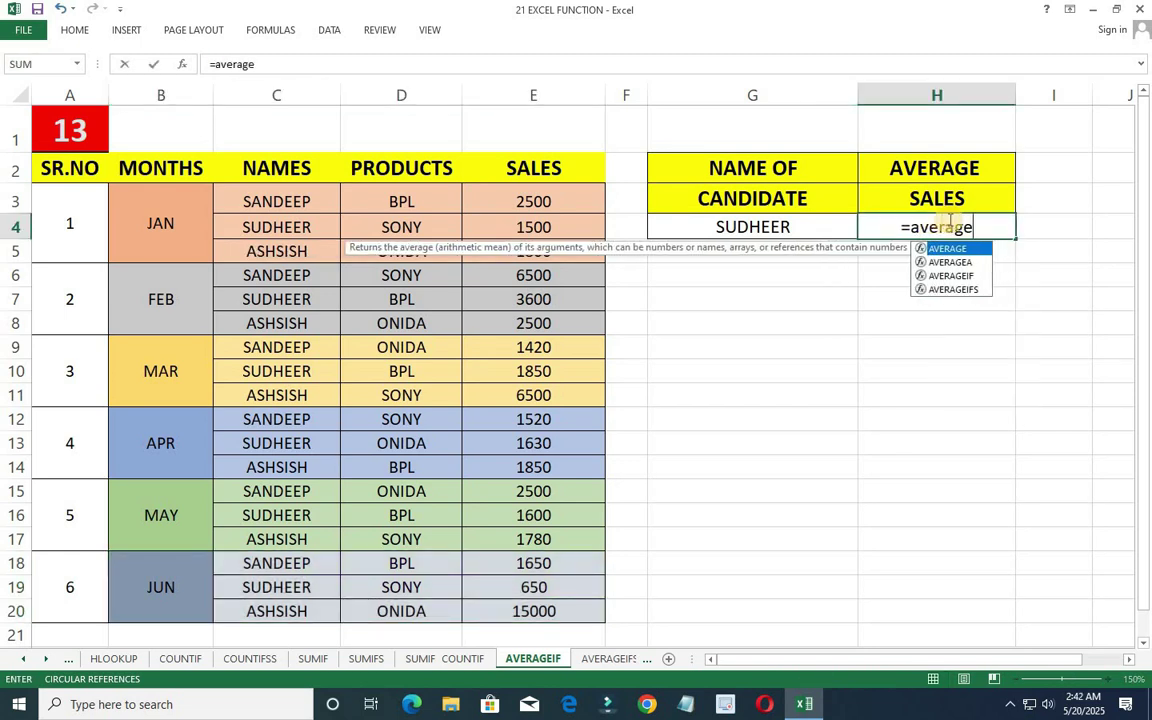
key(Down)
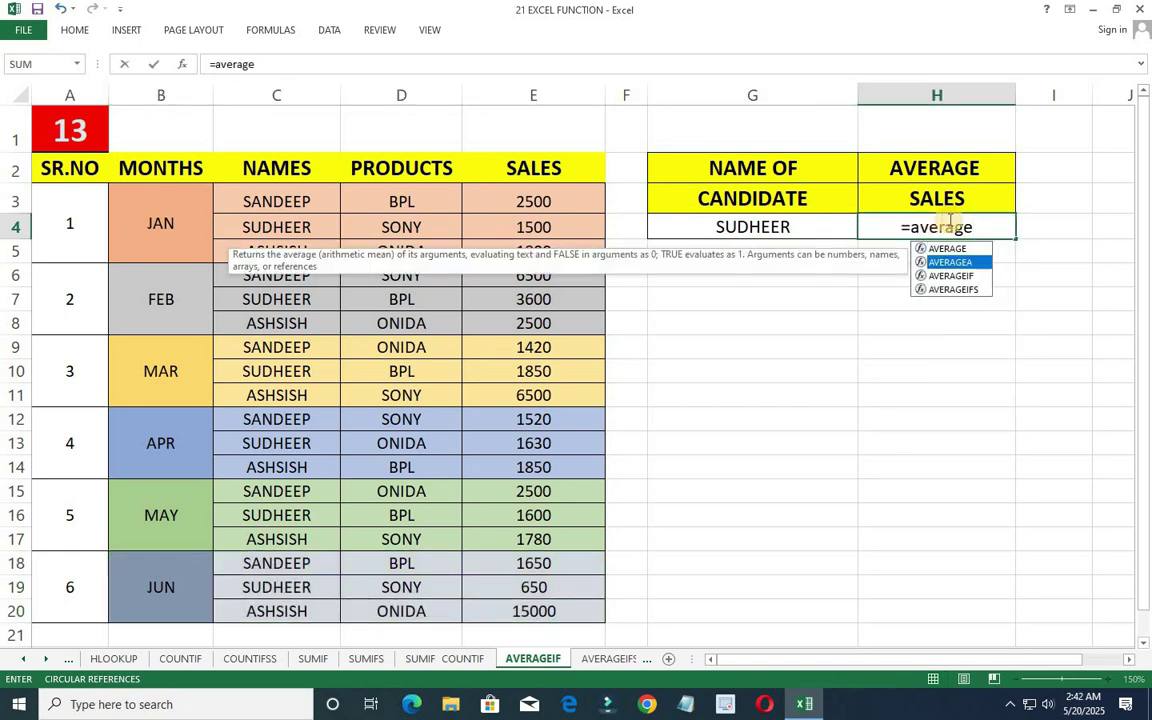
key(Down)
key(Tab)
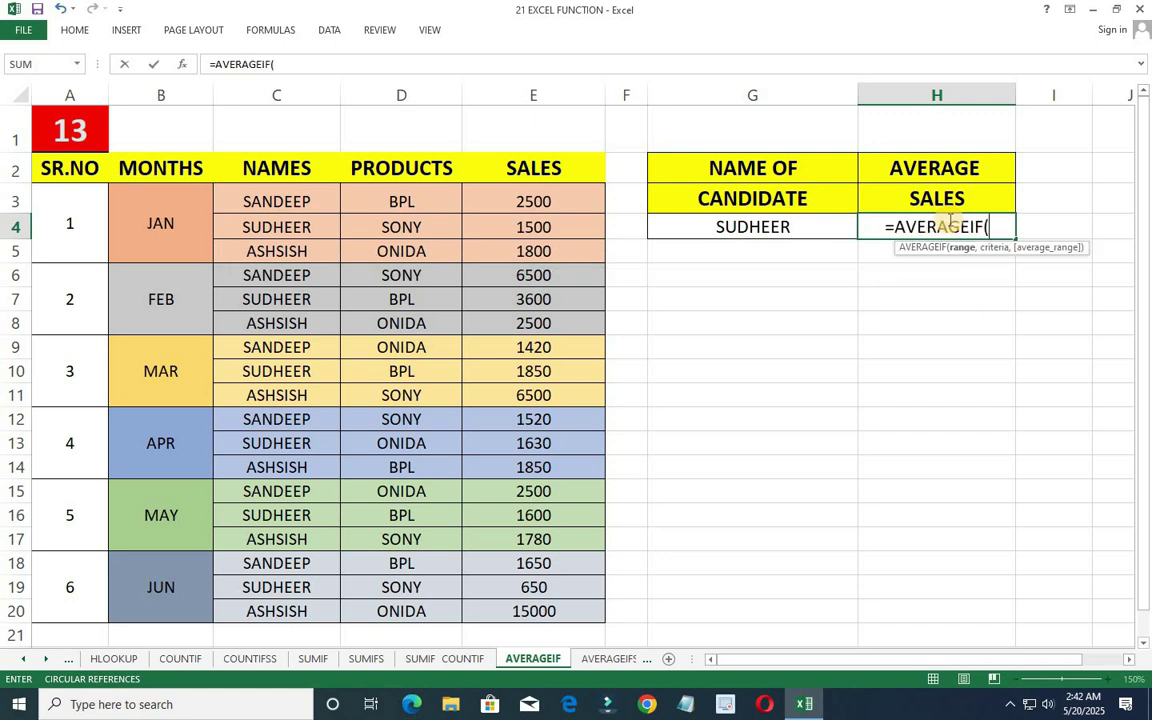
drag(1028, 253, 572, 101)
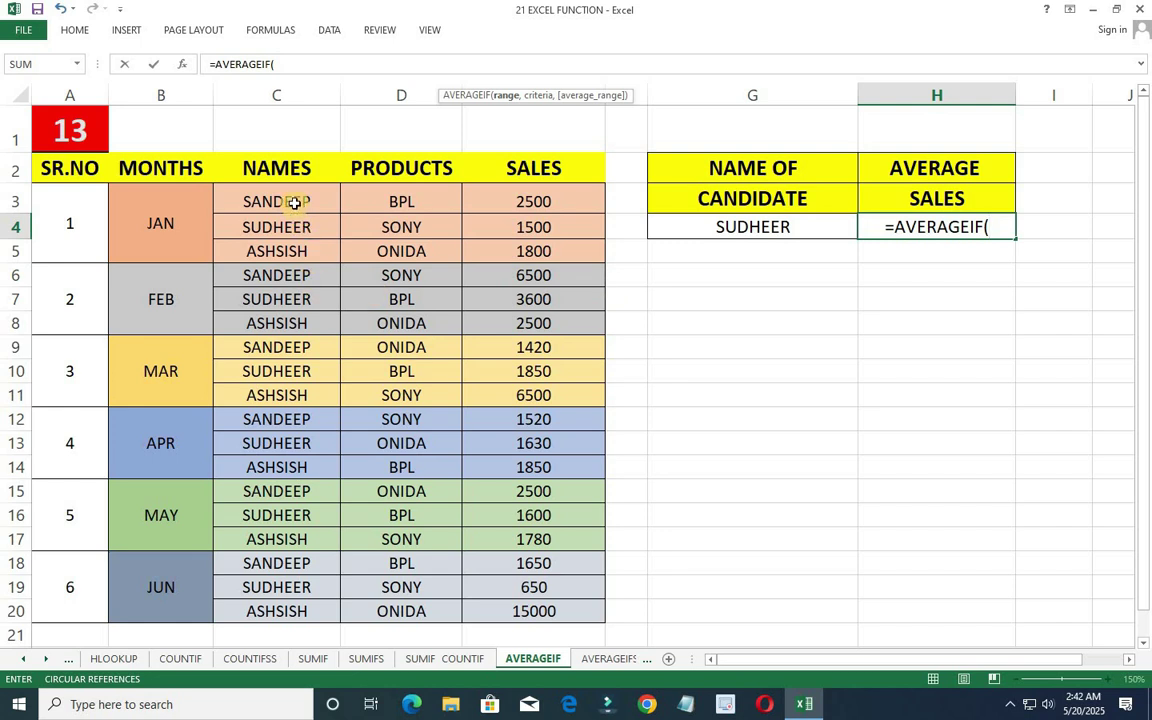
drag(292, 196, 306, 612)
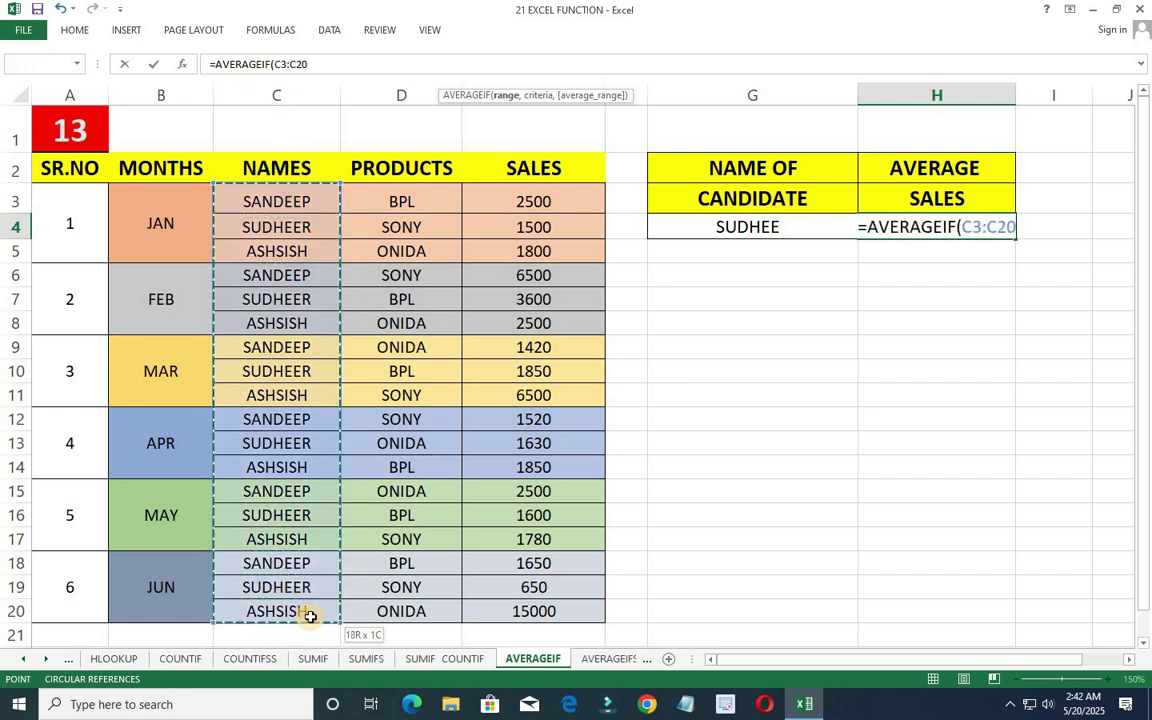
text(,)
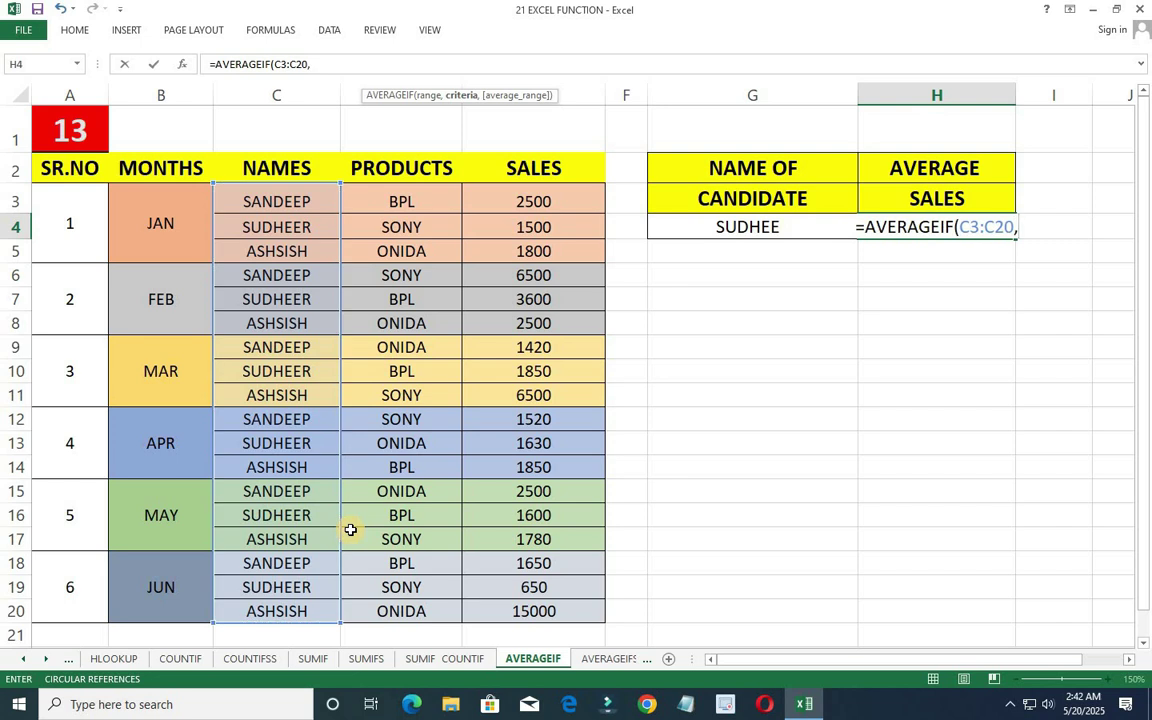
Try to complete the H4 formula with G4 as criteria and E3:E20 as average range, and erase it back to the equals sign.
click(711, 227)
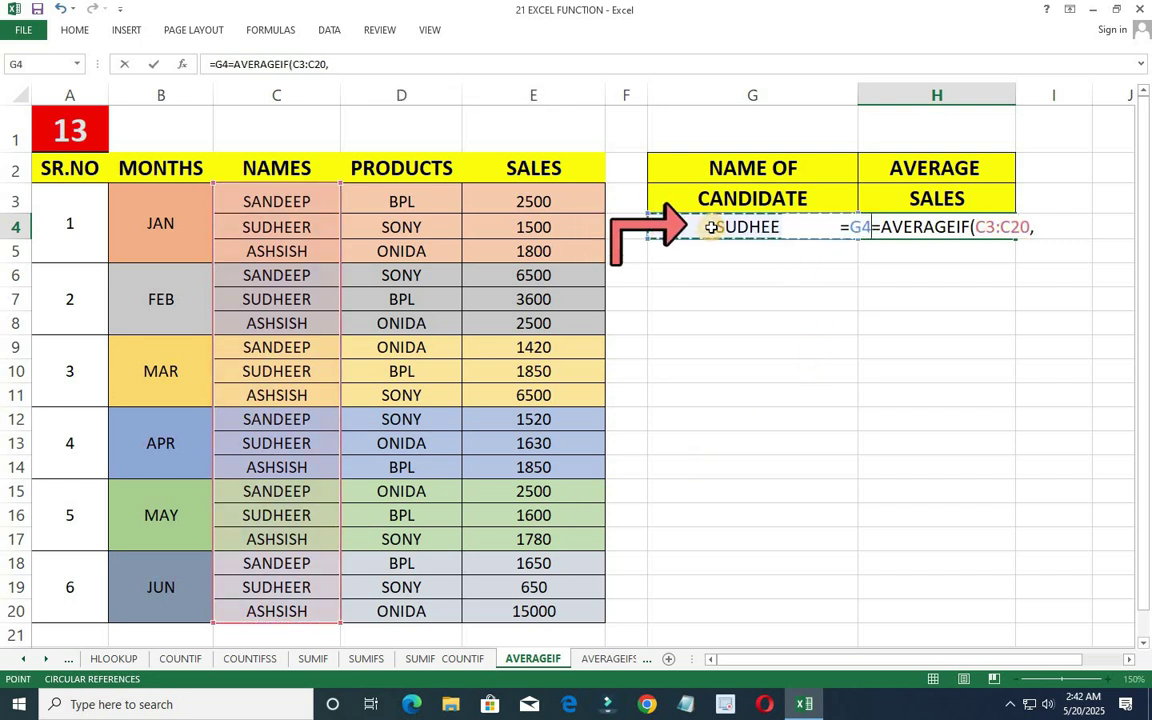
text(,)
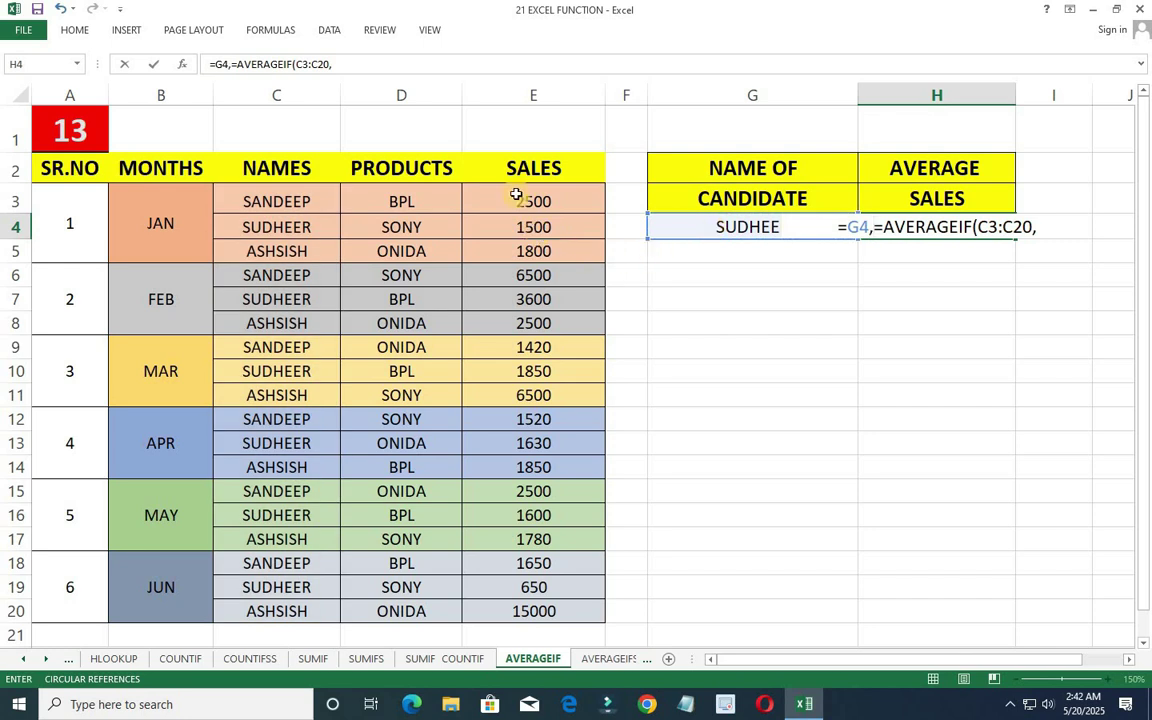
drag(516, 193, 554, 605)
text())
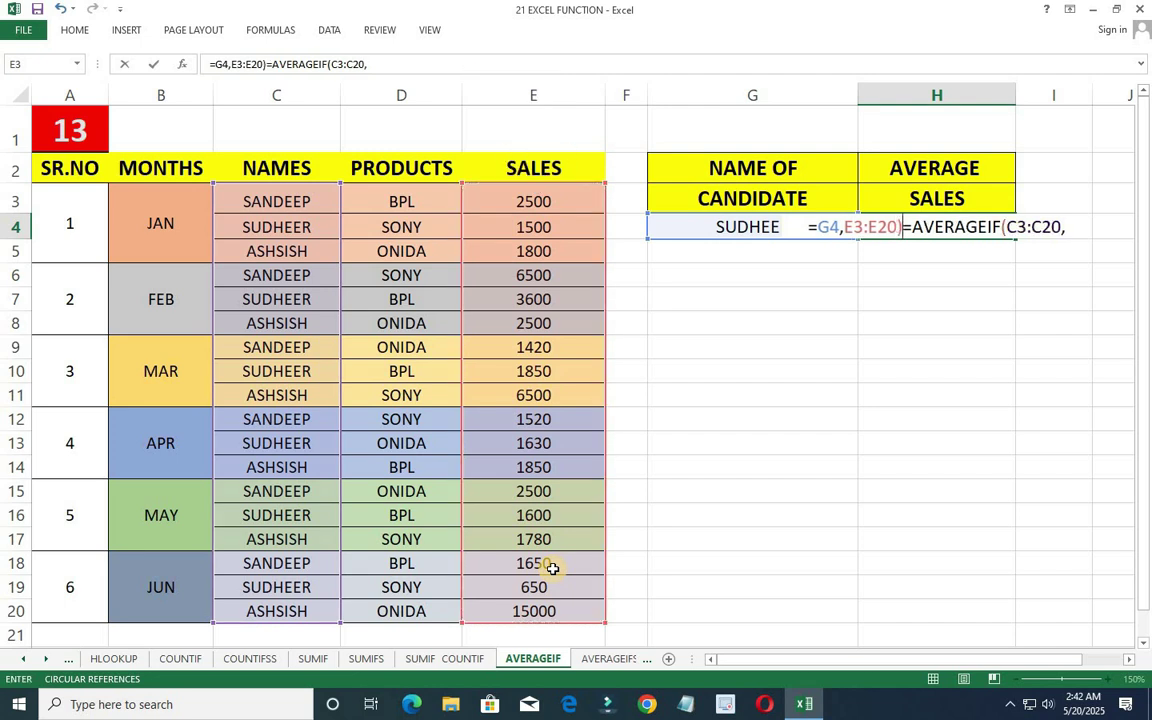
key(Return)
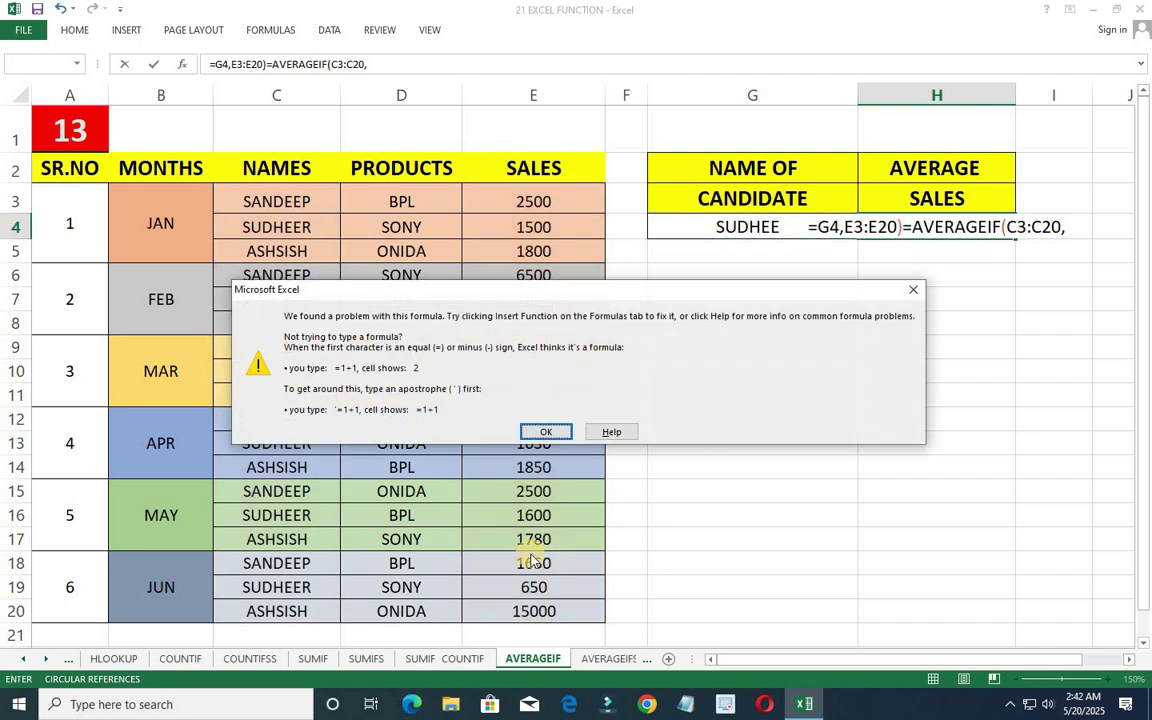
click(554, 425)
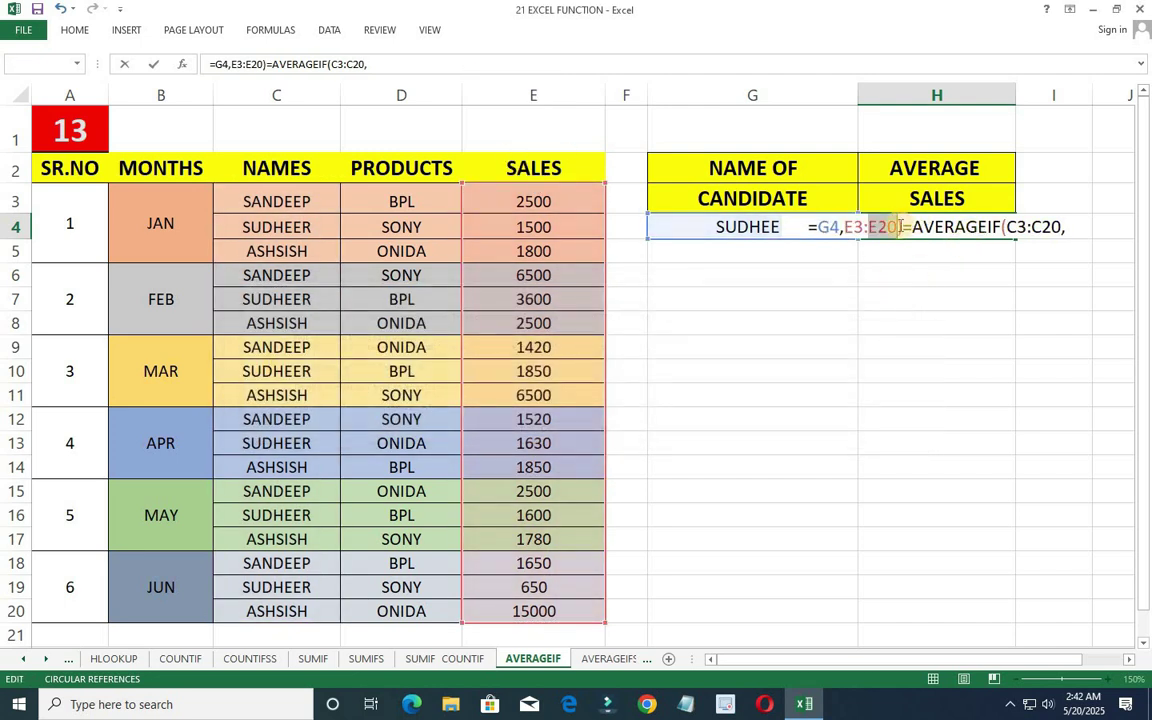
drag(1066, 227, 814, 232)
key(BackSpace)
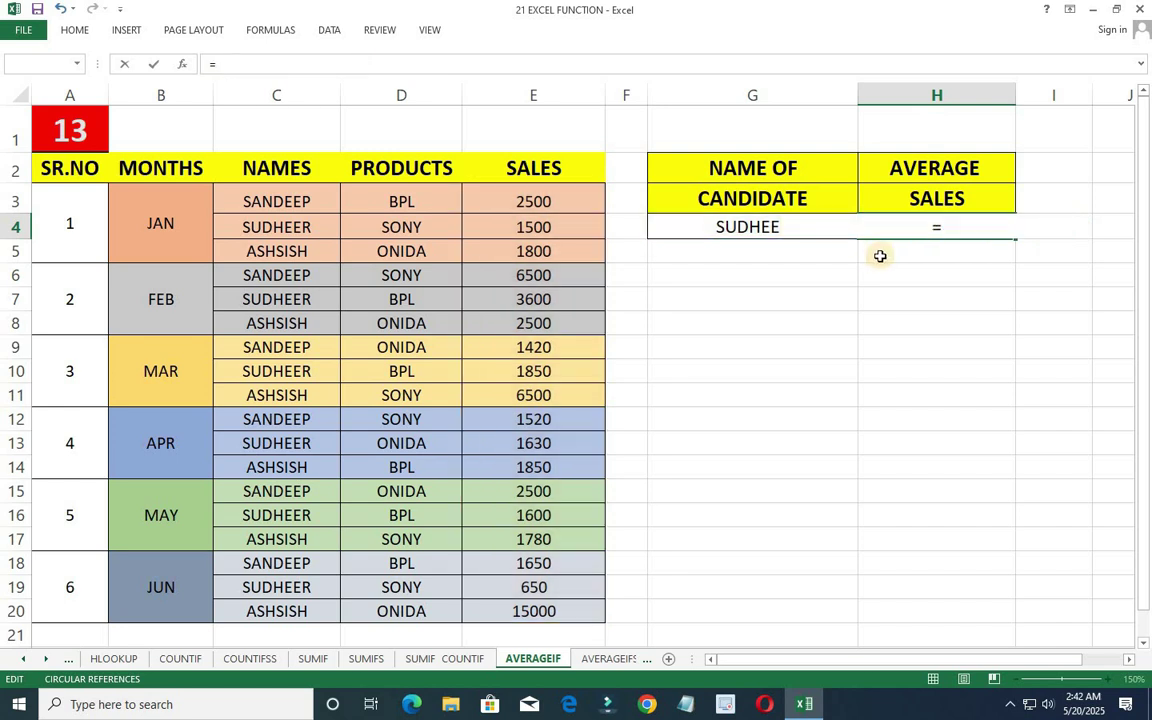
Complete the AVERAGEIF formula in H4 with names C3:C20 as range, G4 as criteria and sales E3:E20 as average range.
text(average)
key(Down)
key(Down)
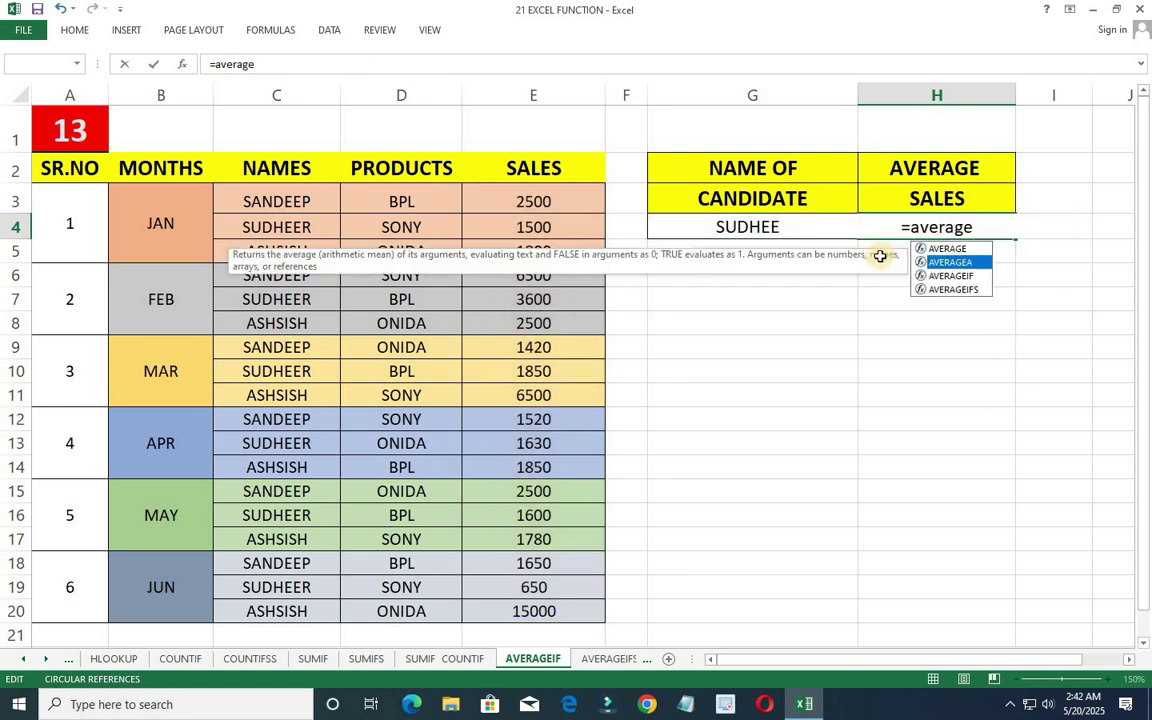
key(Tab)
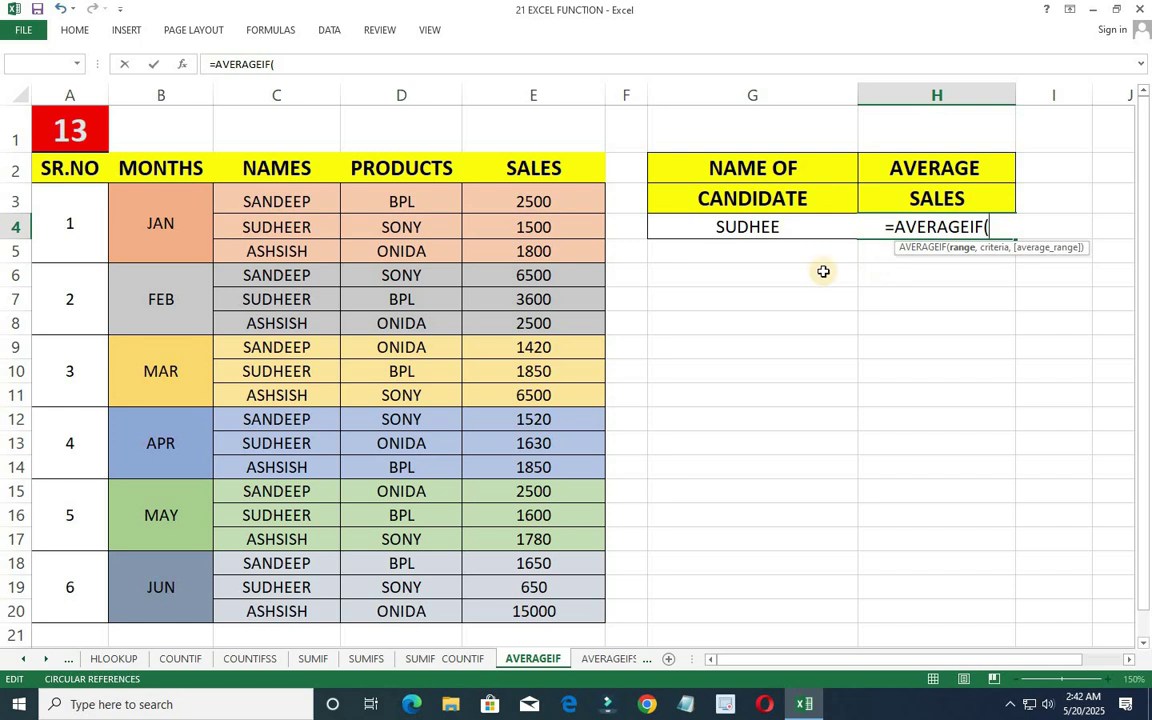
drag(294, 190, 297, 605)
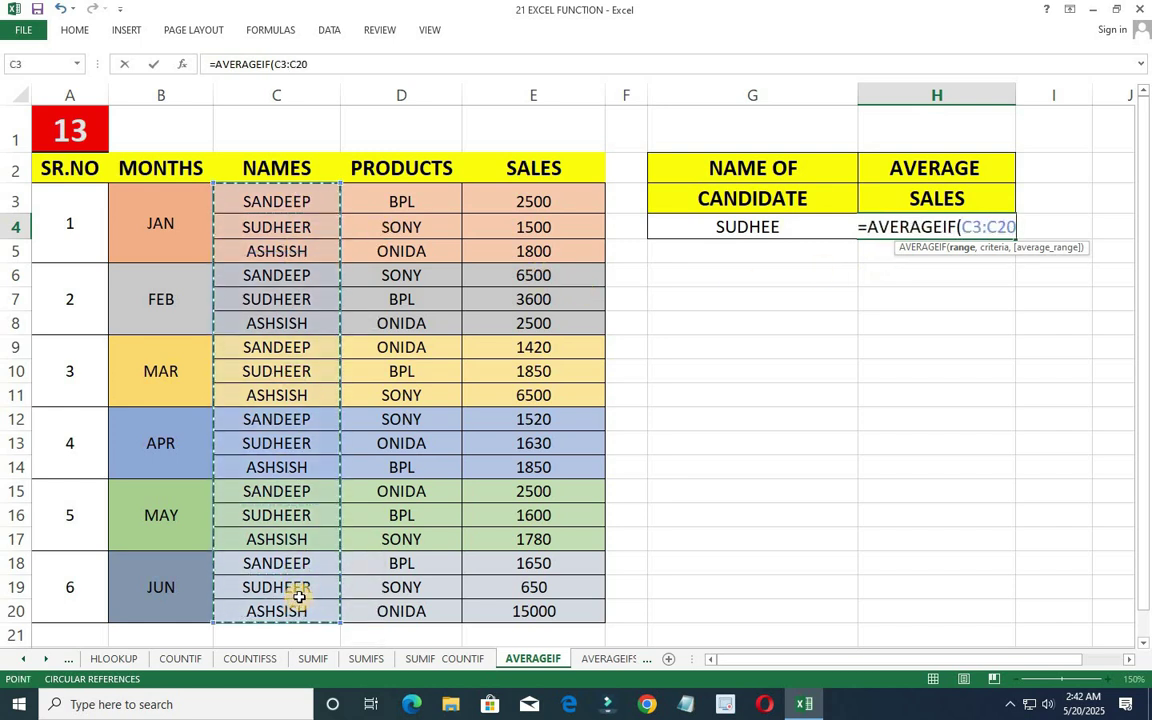
text(,)
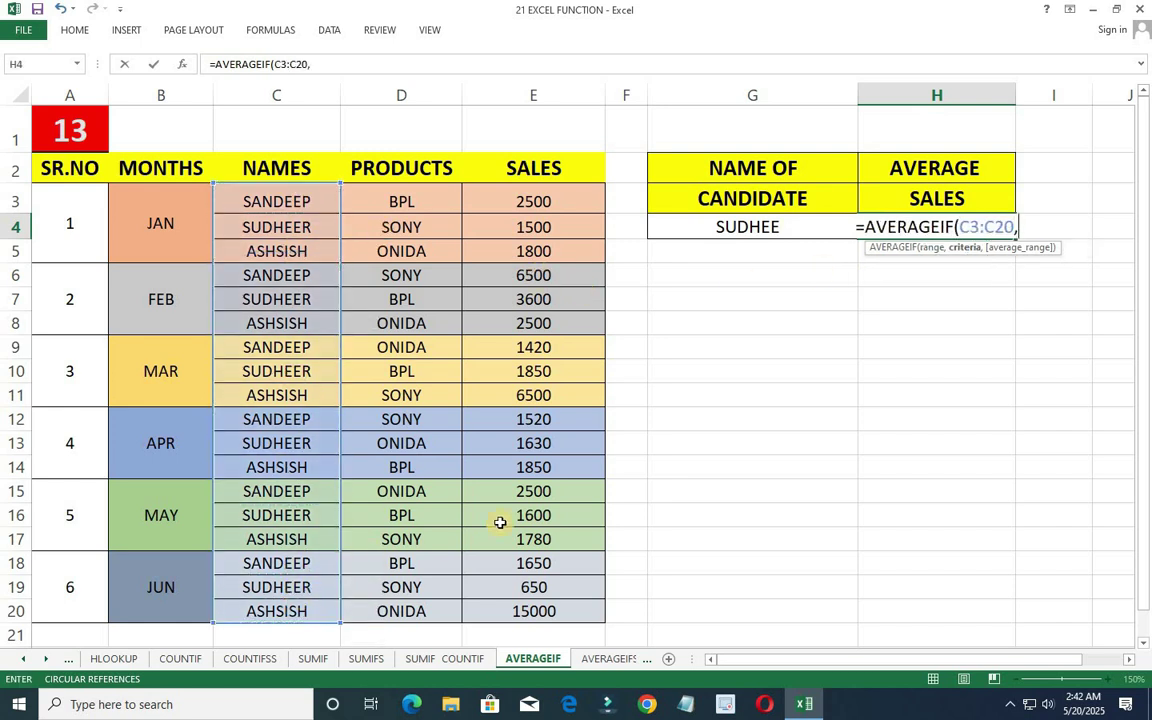
click(707, 232)
text(,)
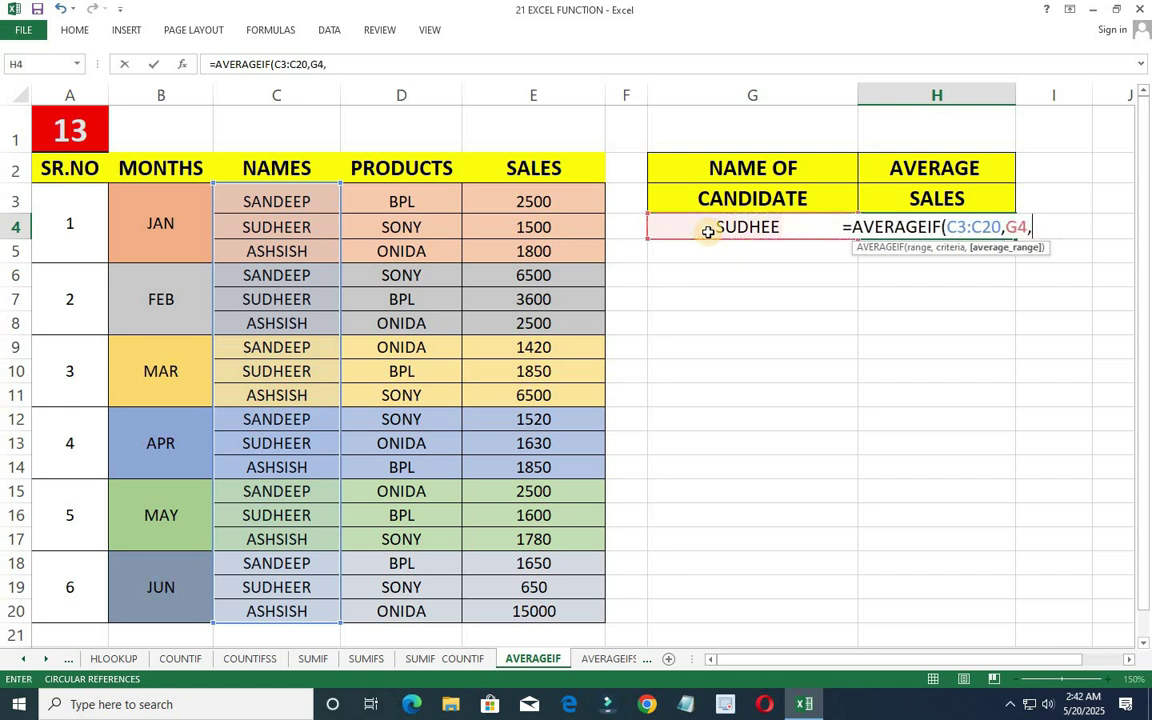
drag(576, 198, 573, 611)
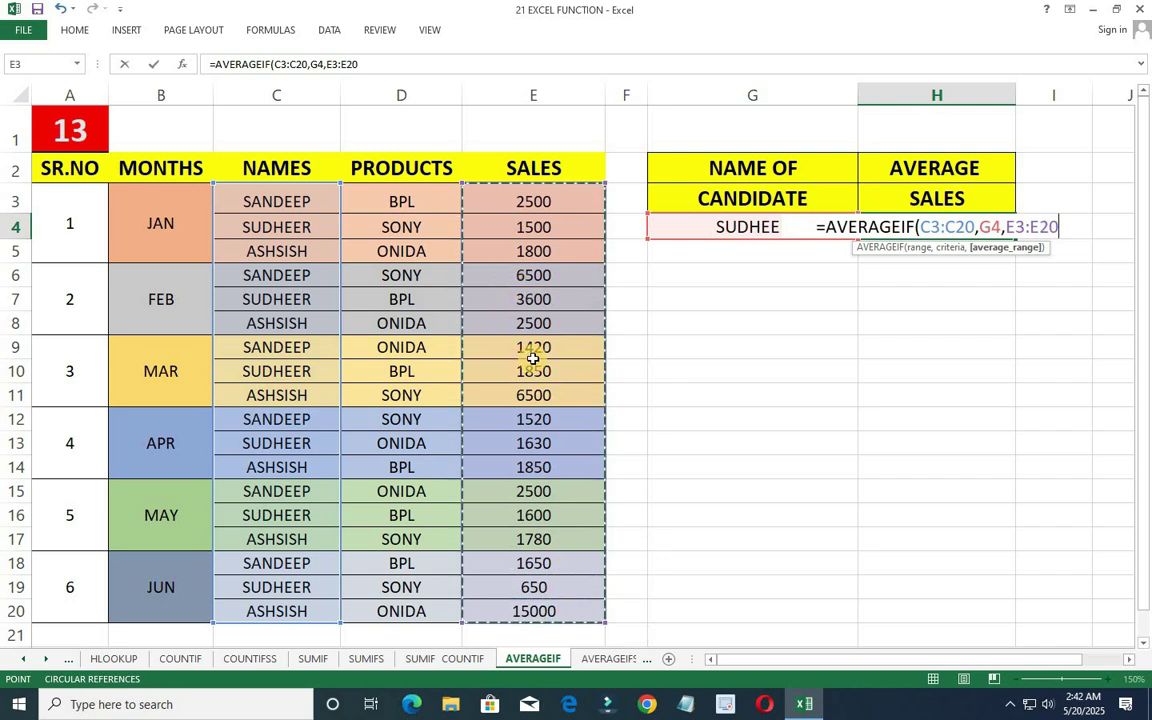
key(Return)
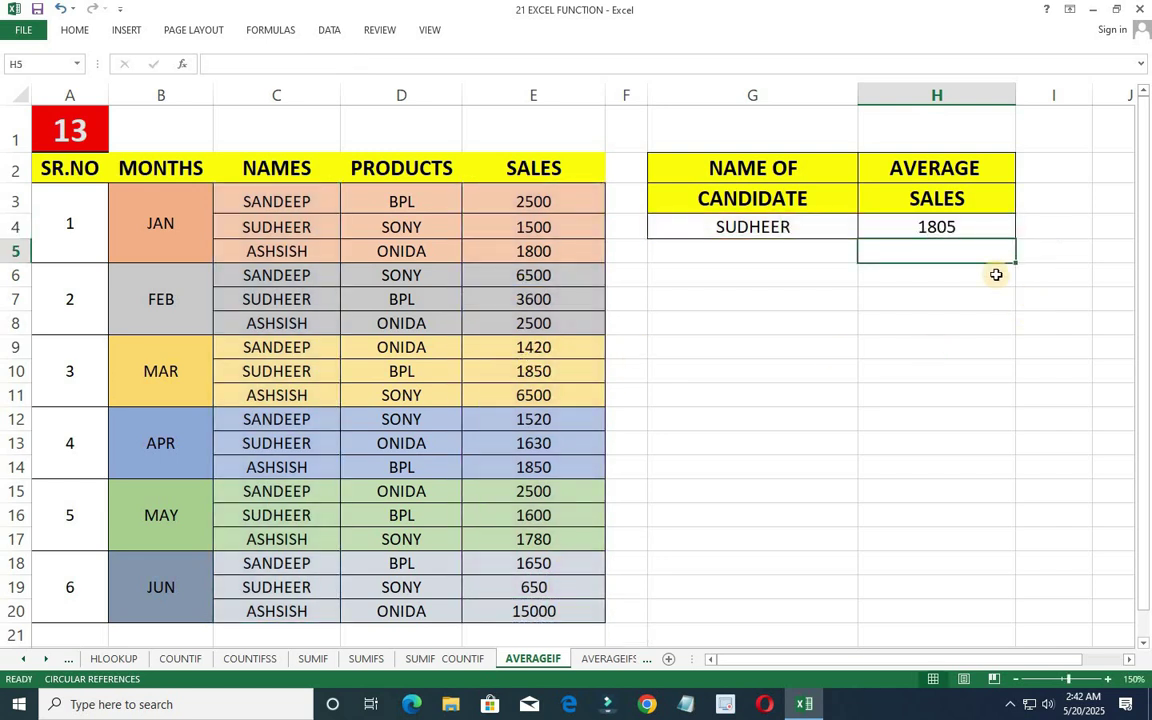
click(938, 233)
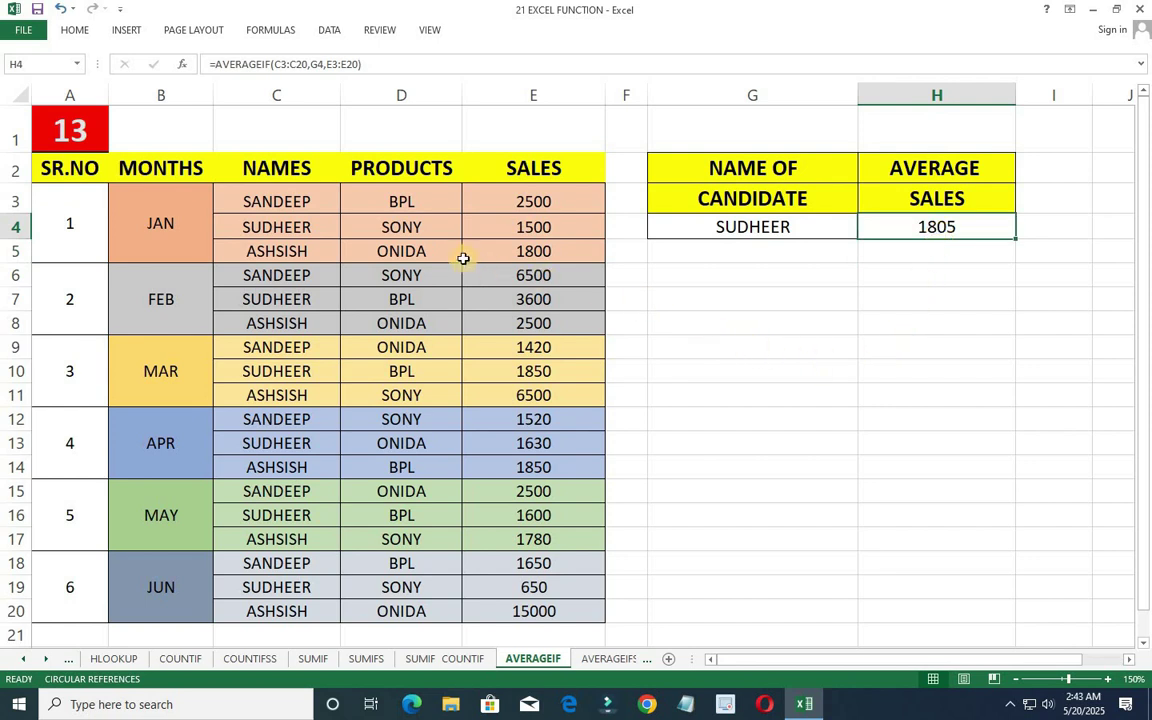
Add up the candidate's six monthly sales in G10 with the formula =E4+E7+E10+E13+E16+E19.
click(715, 371)
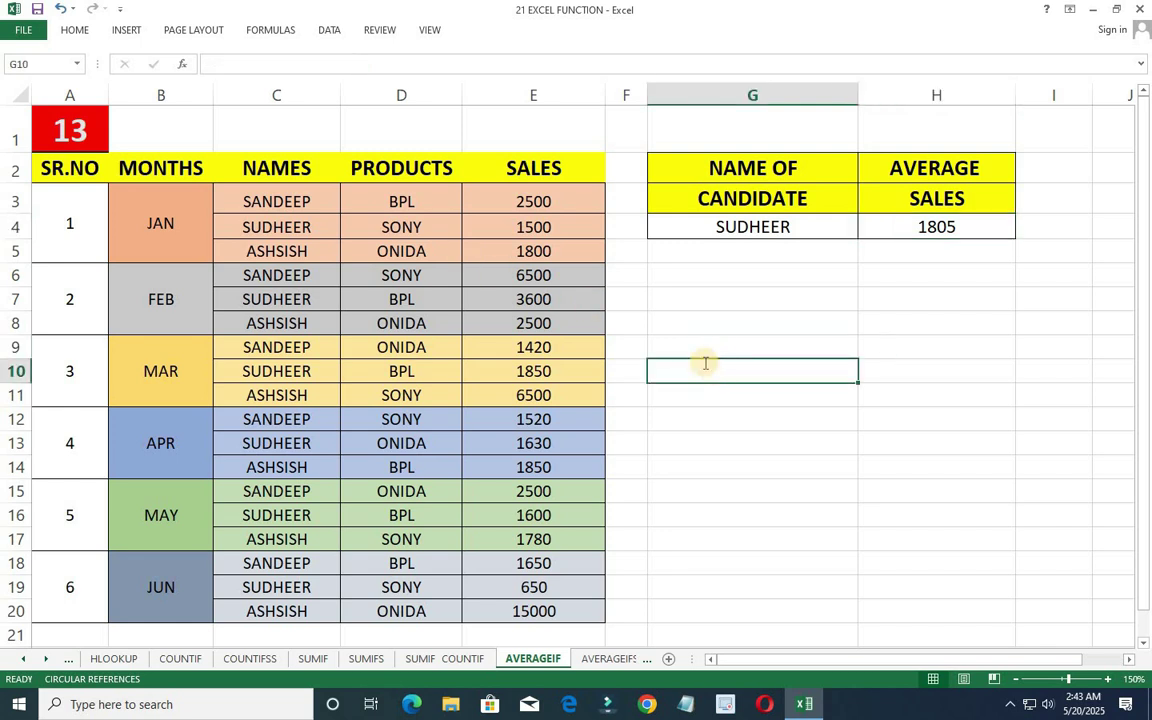
text(=)
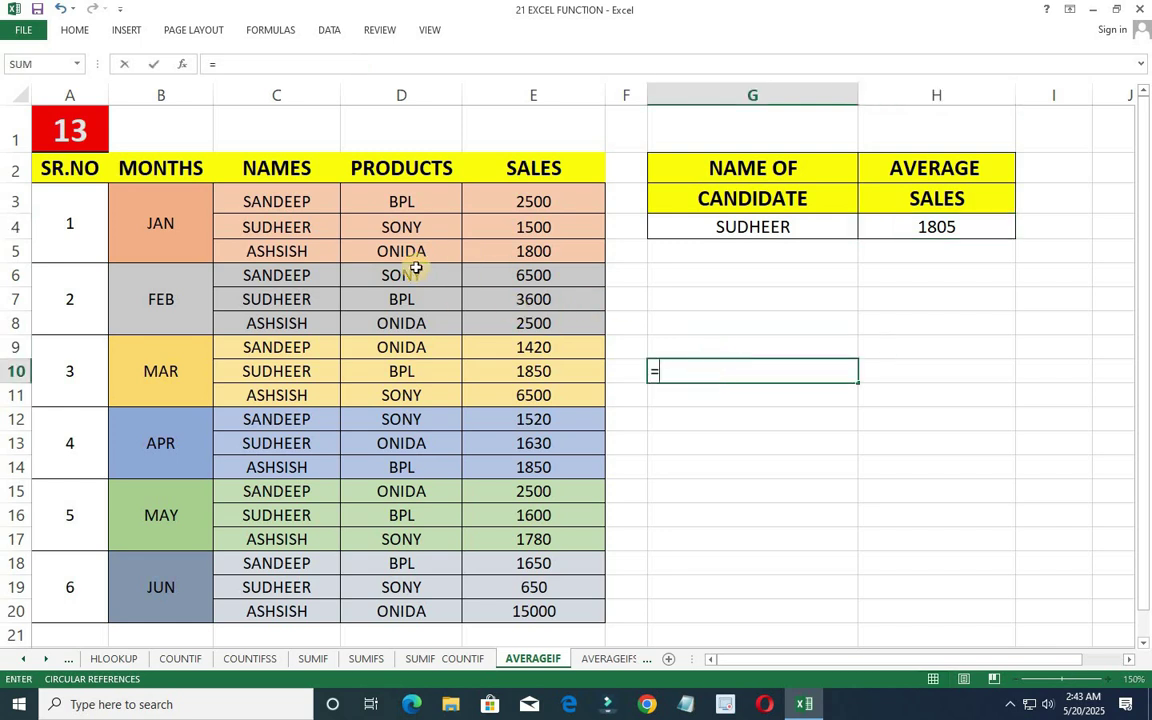
click(541, 230)
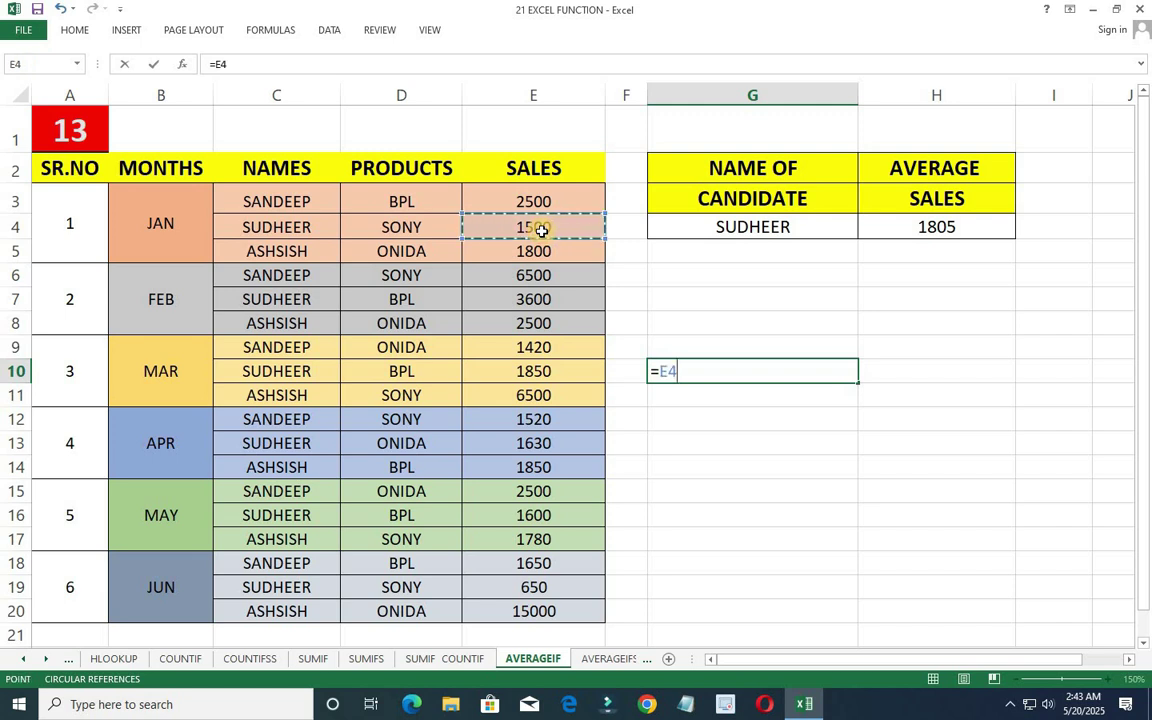
text(+)
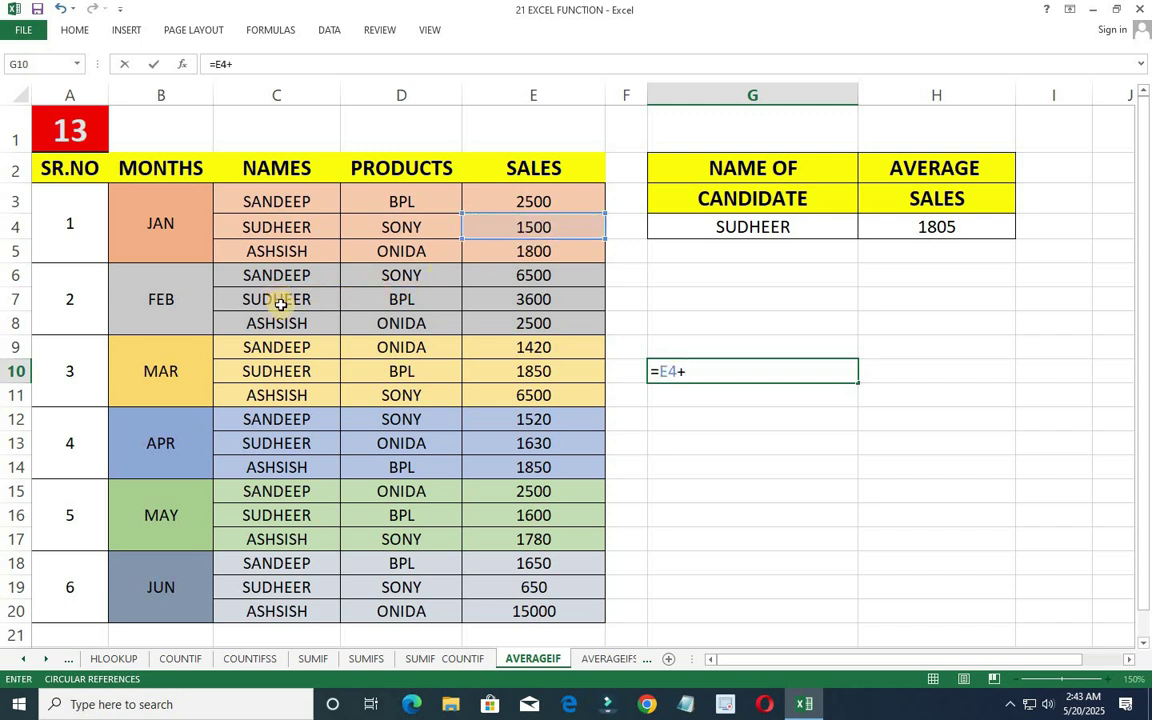
click(534, 303)
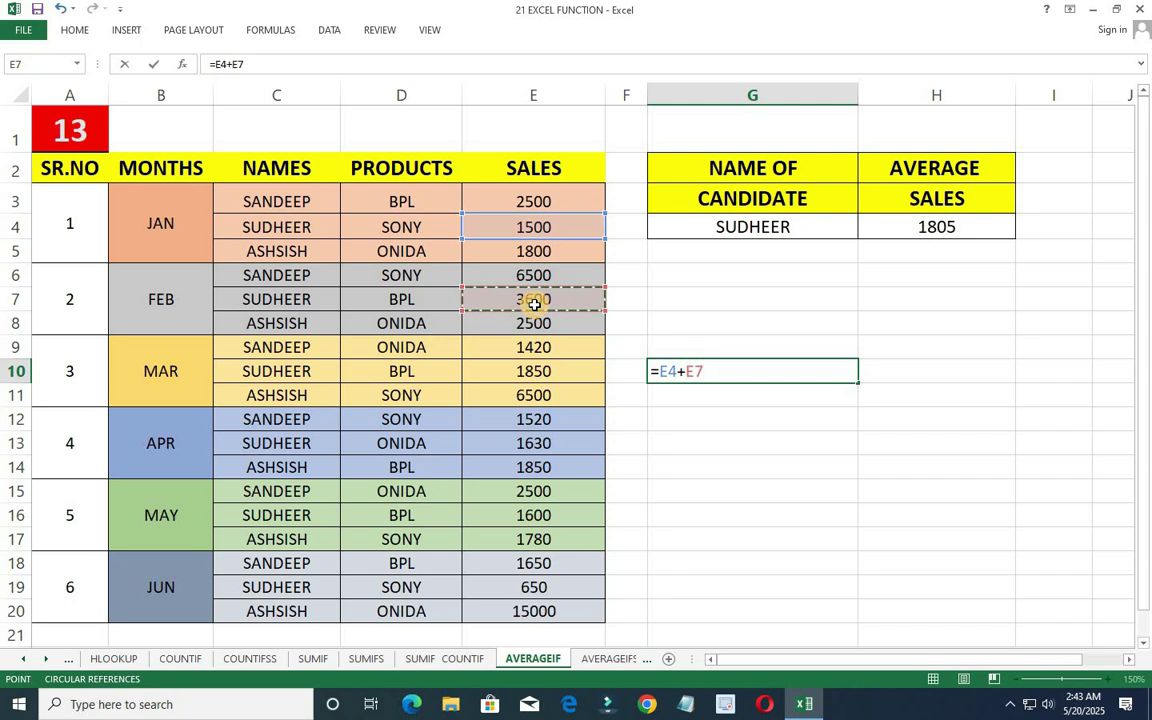
text(+)
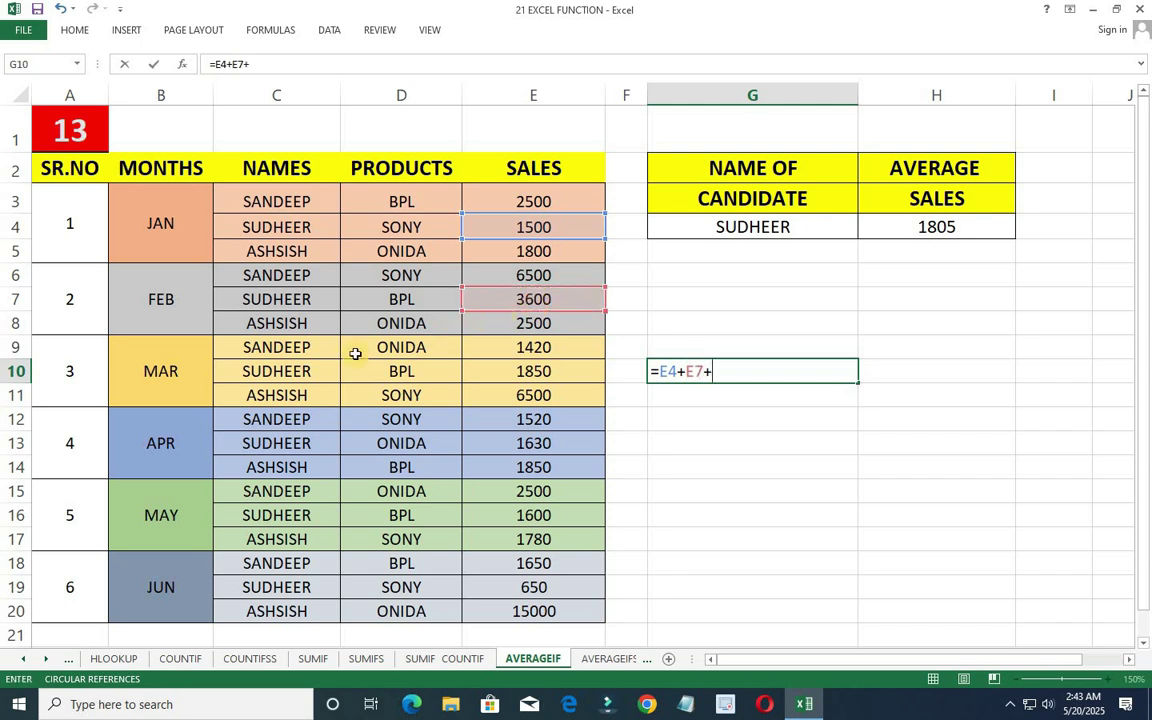
click(531, 369)
text(+)
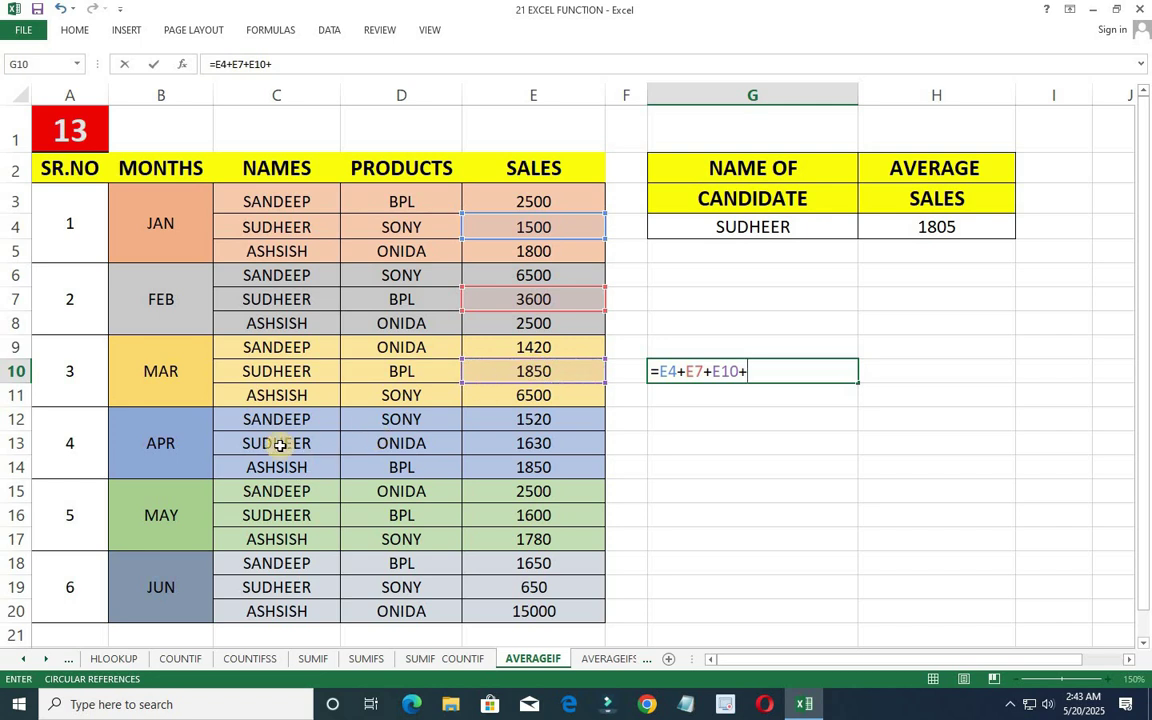
click(544, 442)
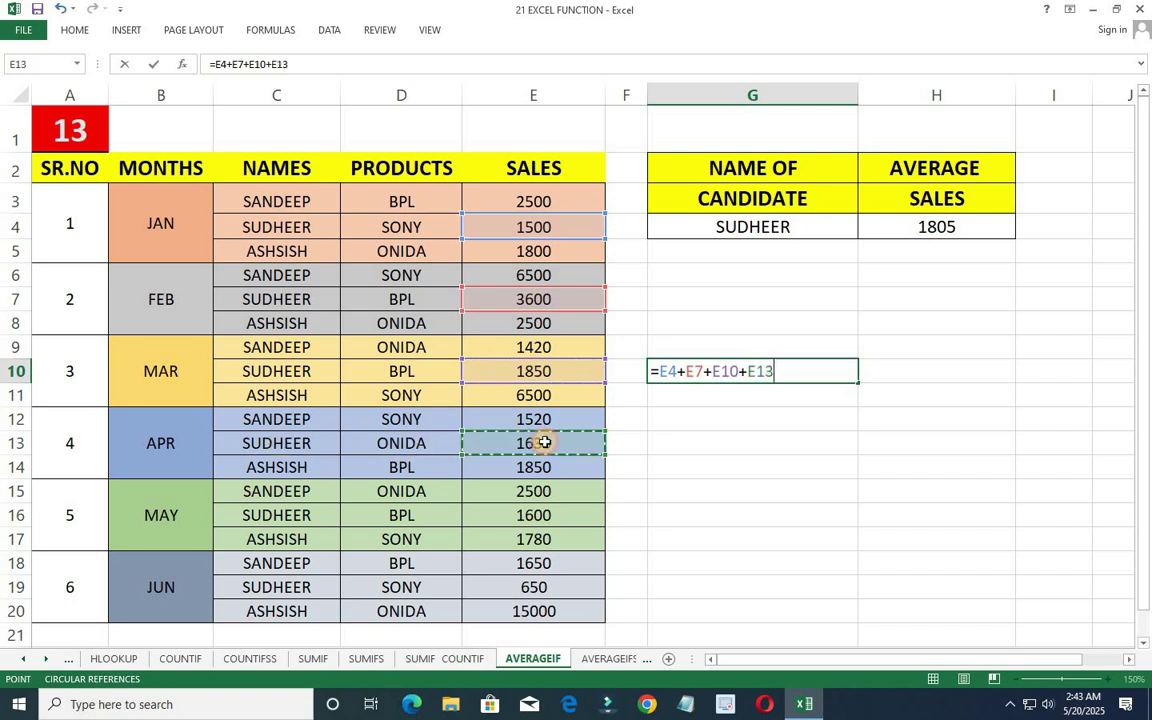
text(+)
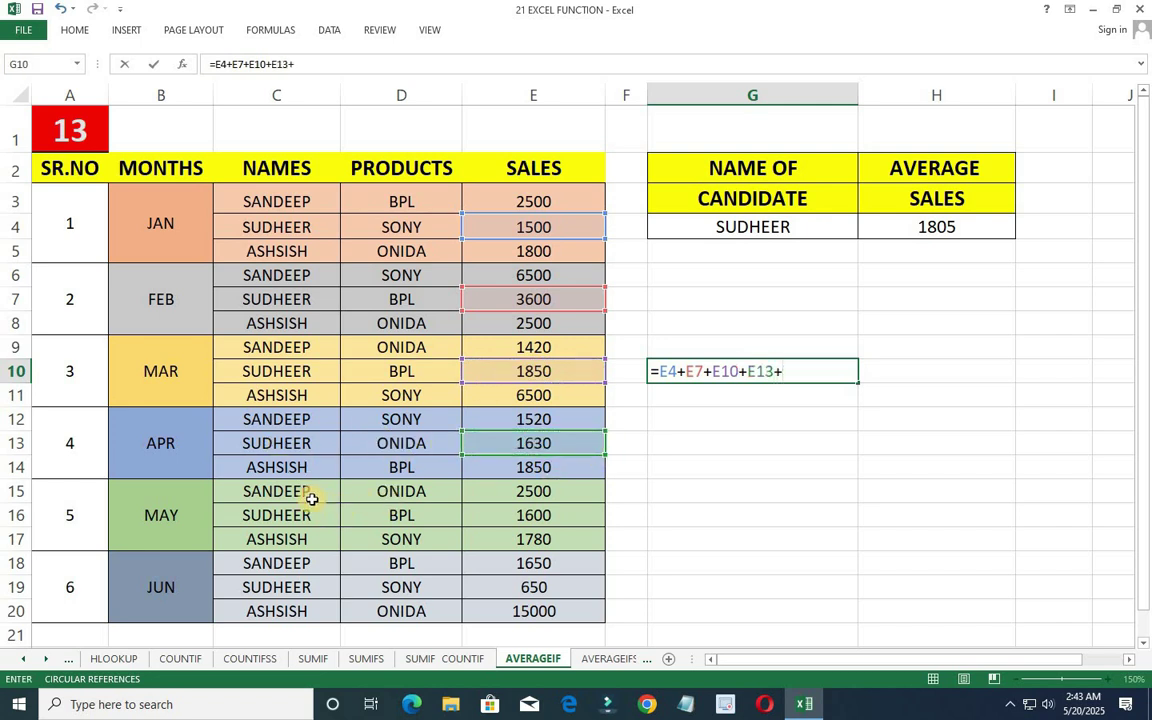
click(541, 516)
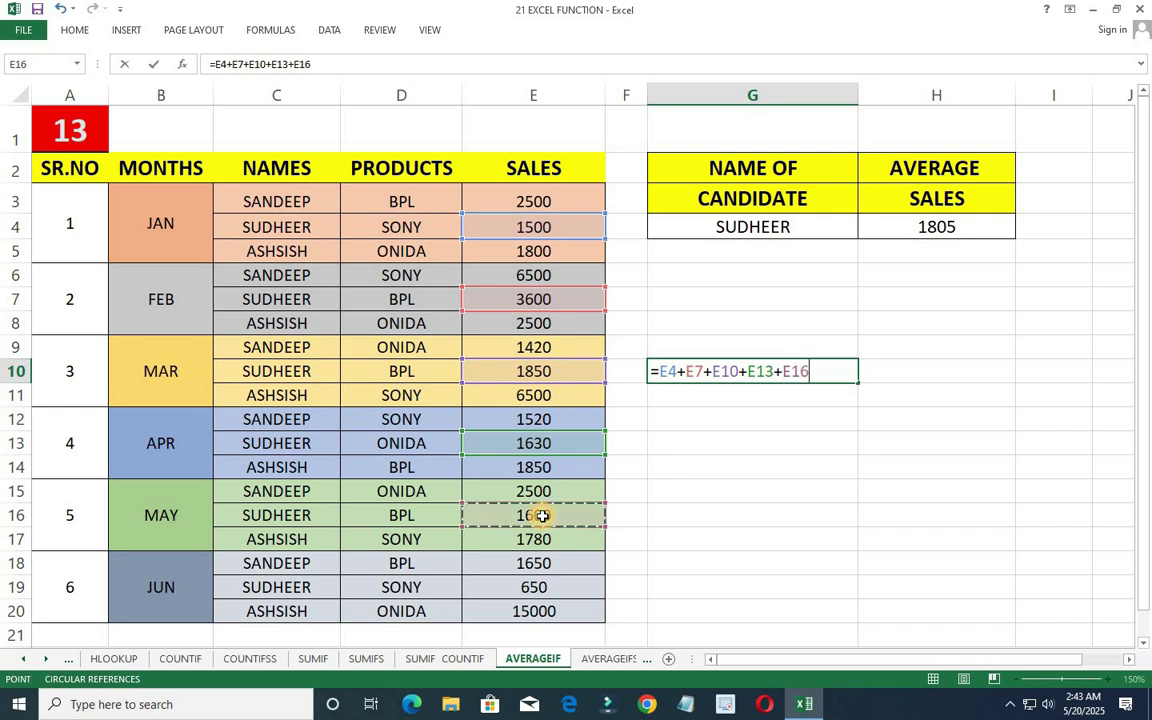
text(+)
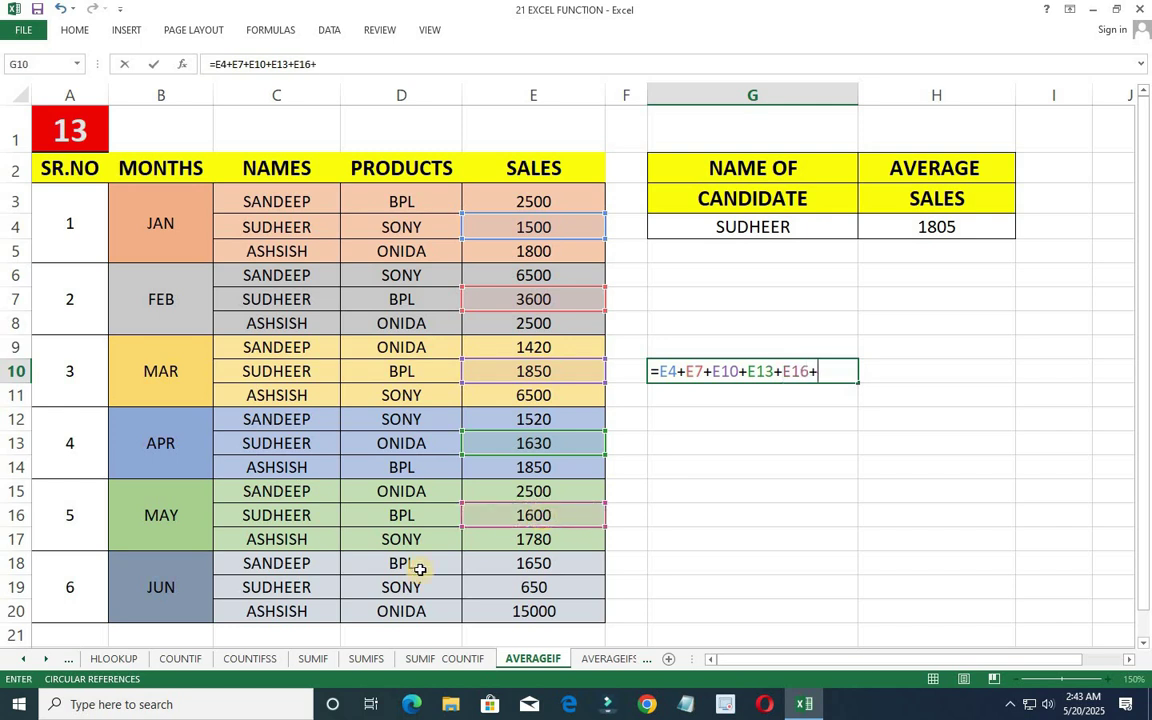
click(535, 583)
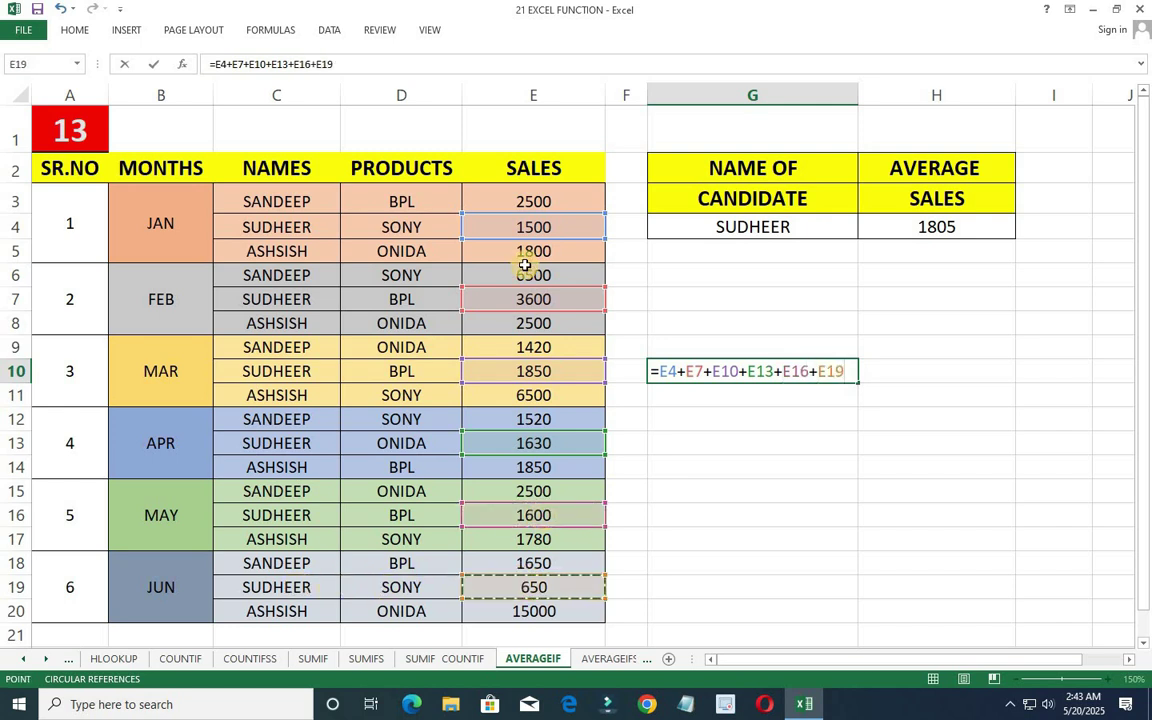
key(Return)
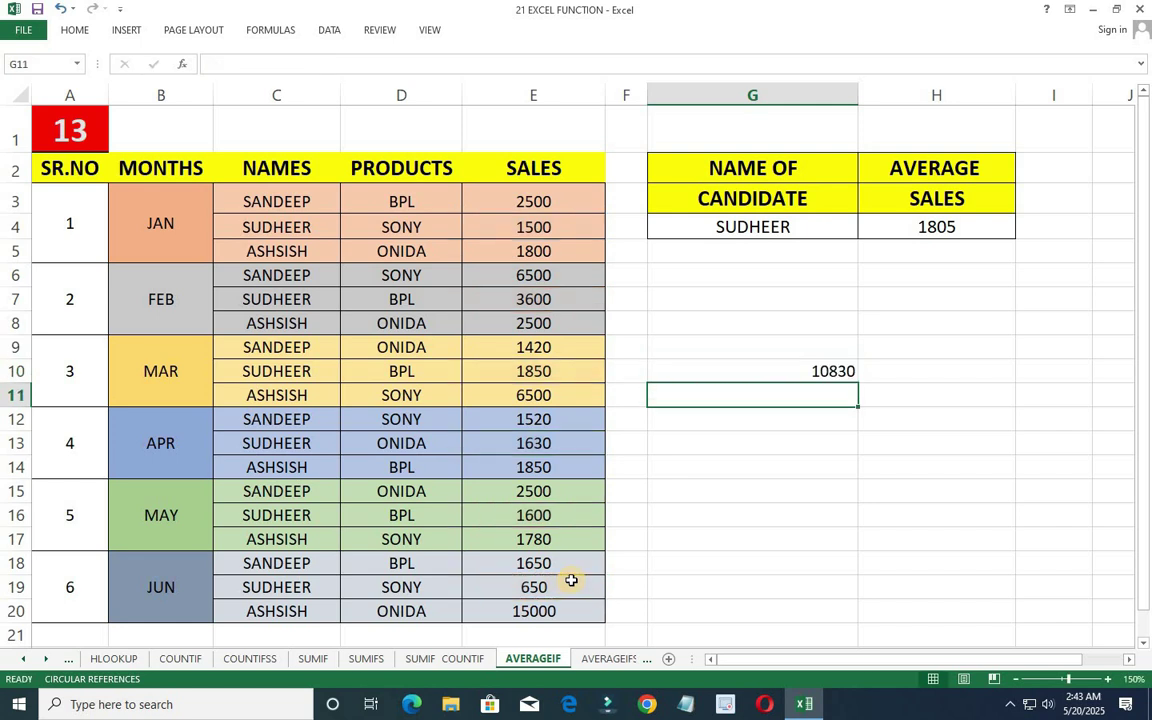
Calculate the manual average in G11 by dividing the G10 total by 6.
text(=)
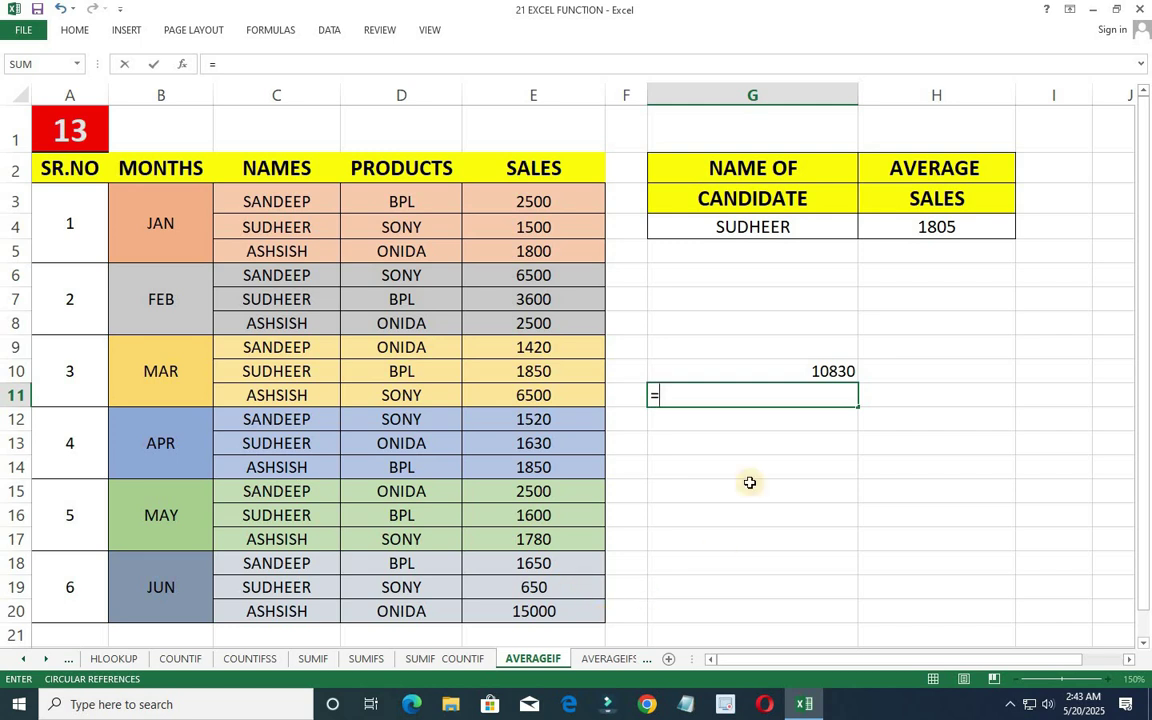
click(804, 367)
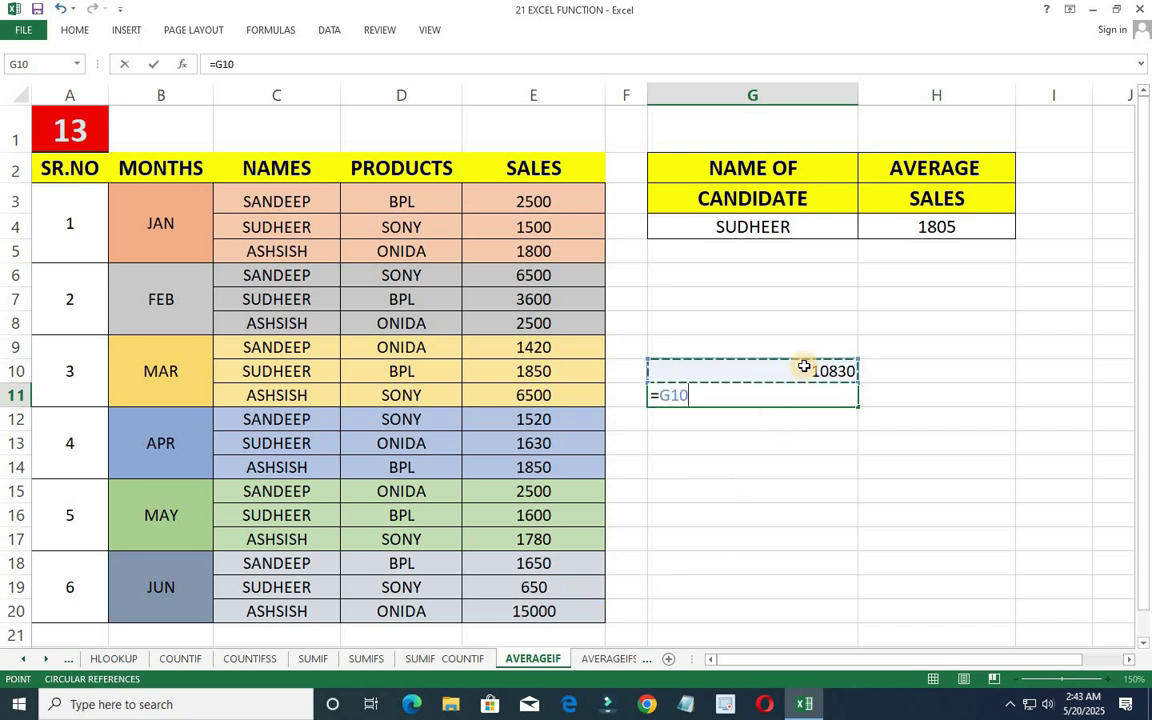
text(/6)
key(Return)
click(818, 393)
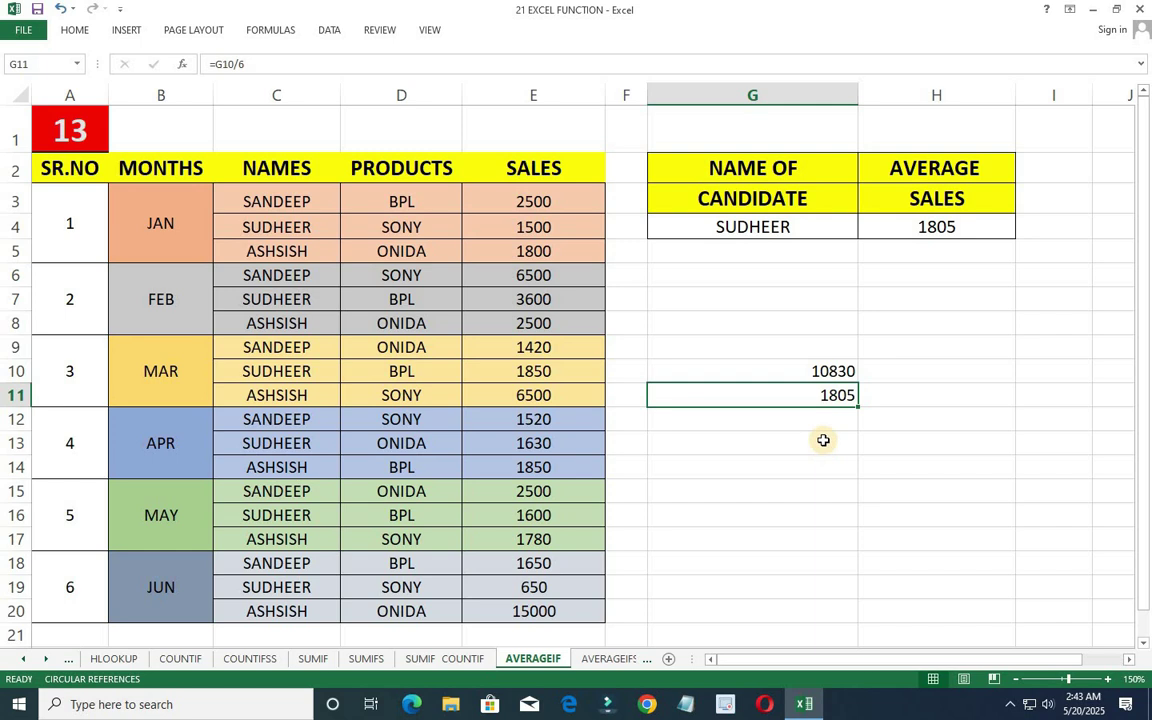
Switch to the AVERAGEIFS sheet and review its sales table B3:E21 and the candidate and product criteria in G7 and H7.
click(603, 658)
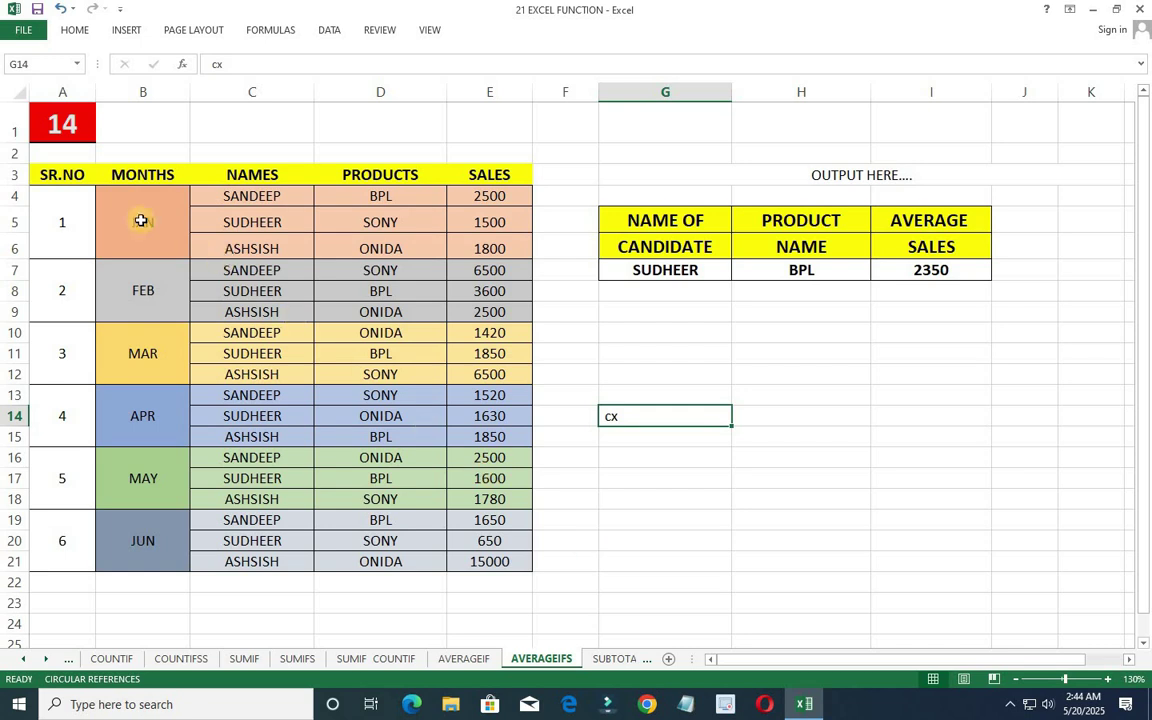
mouse_move(105, 174)
mouse_down()
mouse_move(404, 311)
mouse_move(481, 553)
mouse_up()
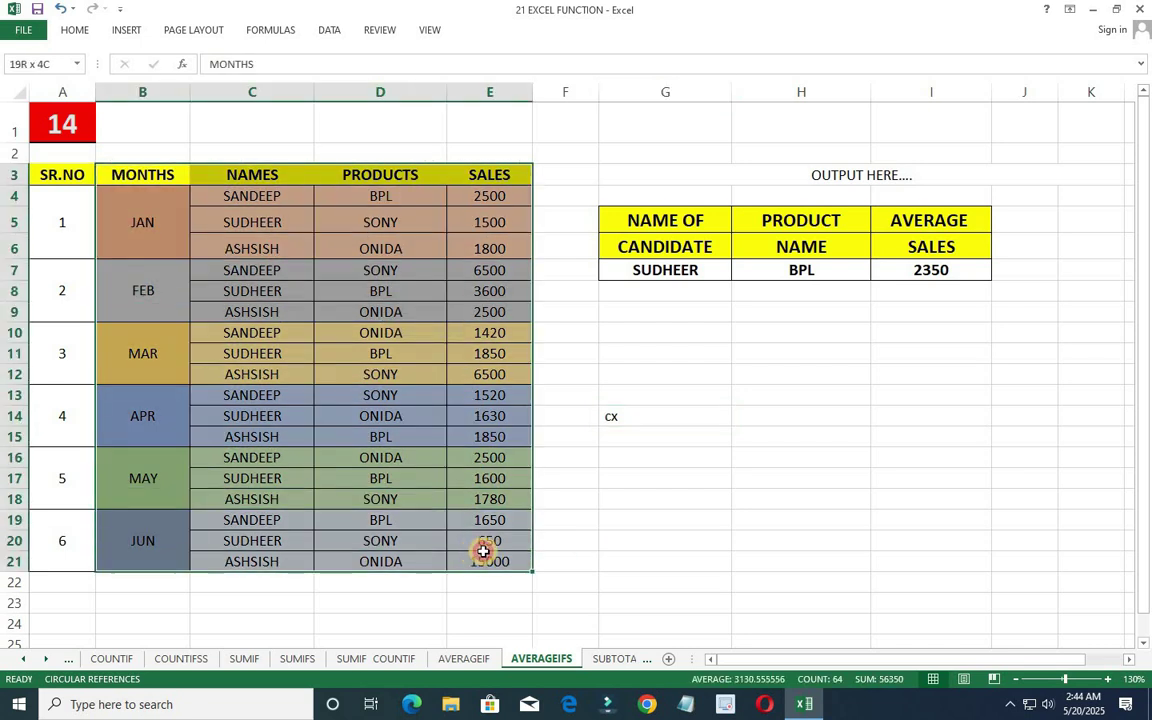
click(677, 270)
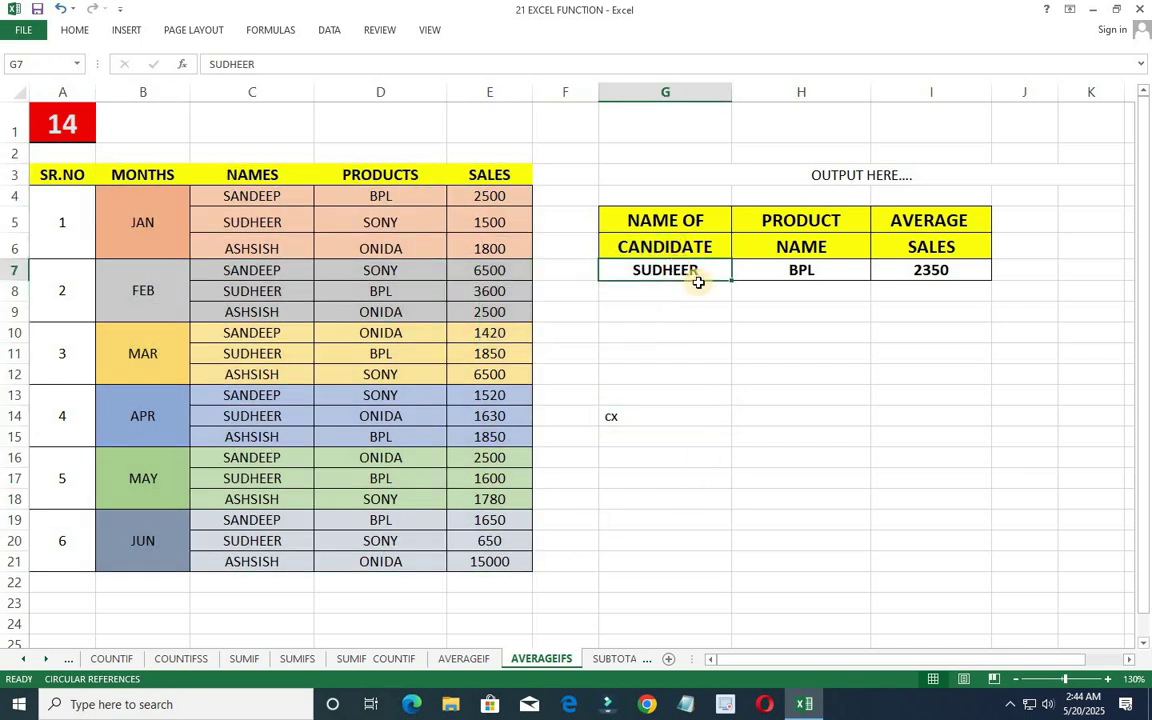
click(803, 270)
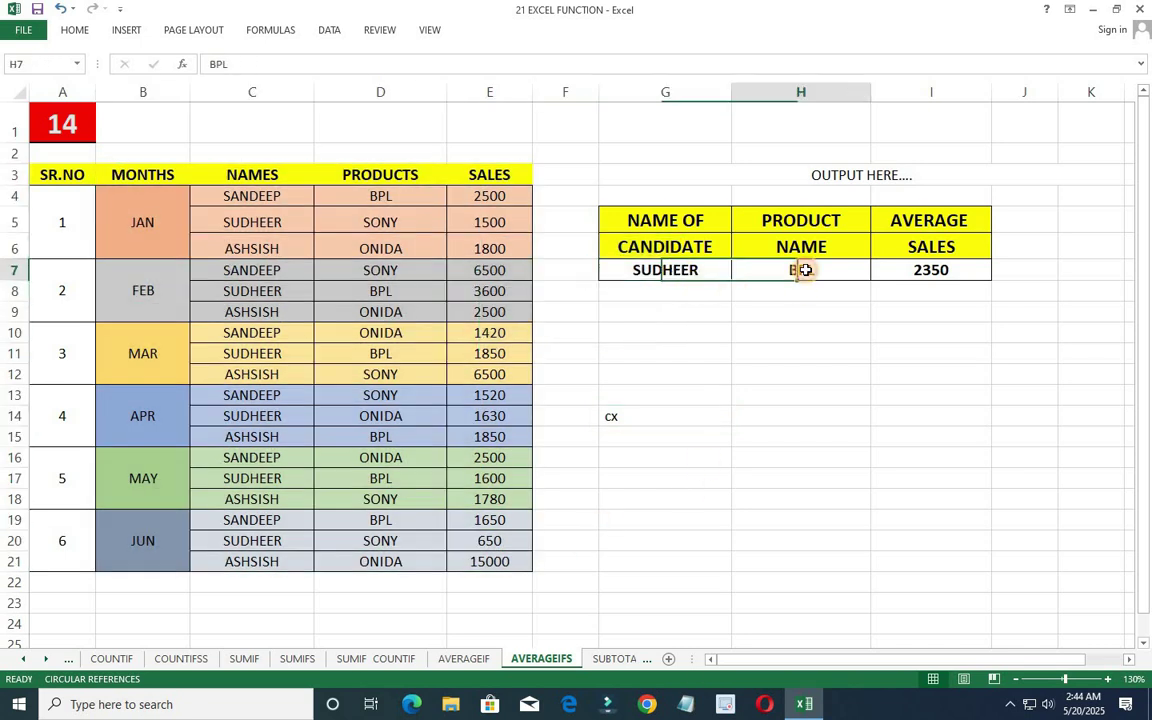
Clear the stray text in cell G14 and the existing average sales formula in I7.
click(928, 272)
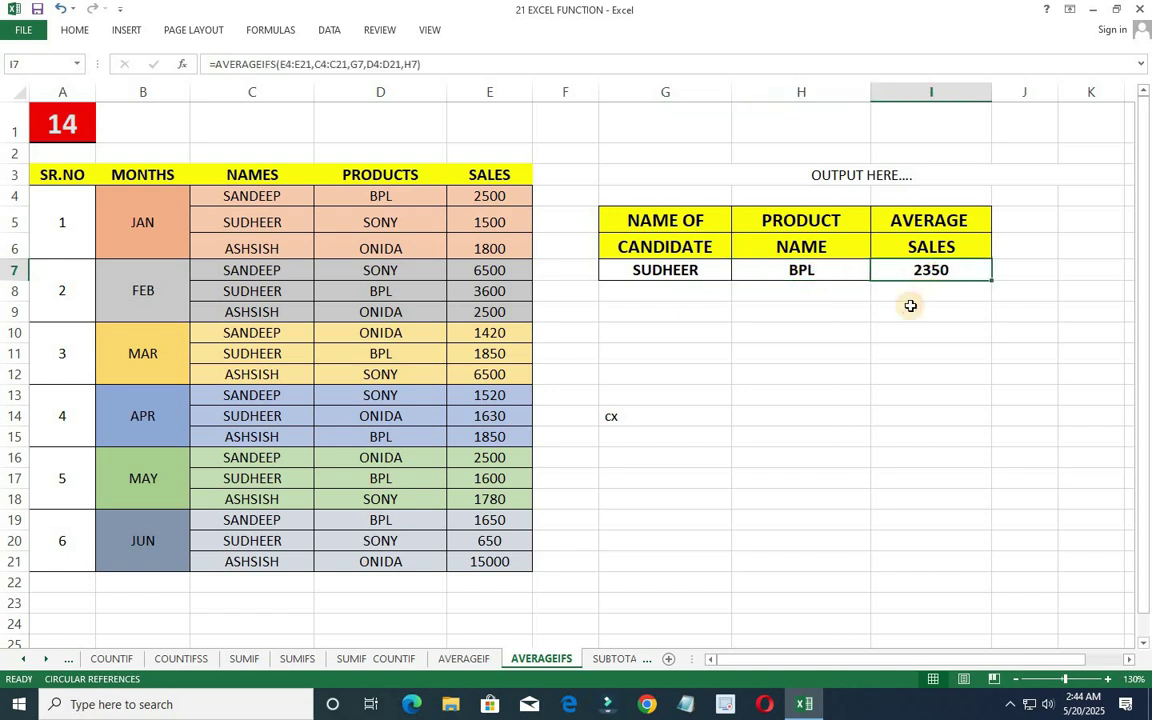
click(616, 423)
key(Delete)
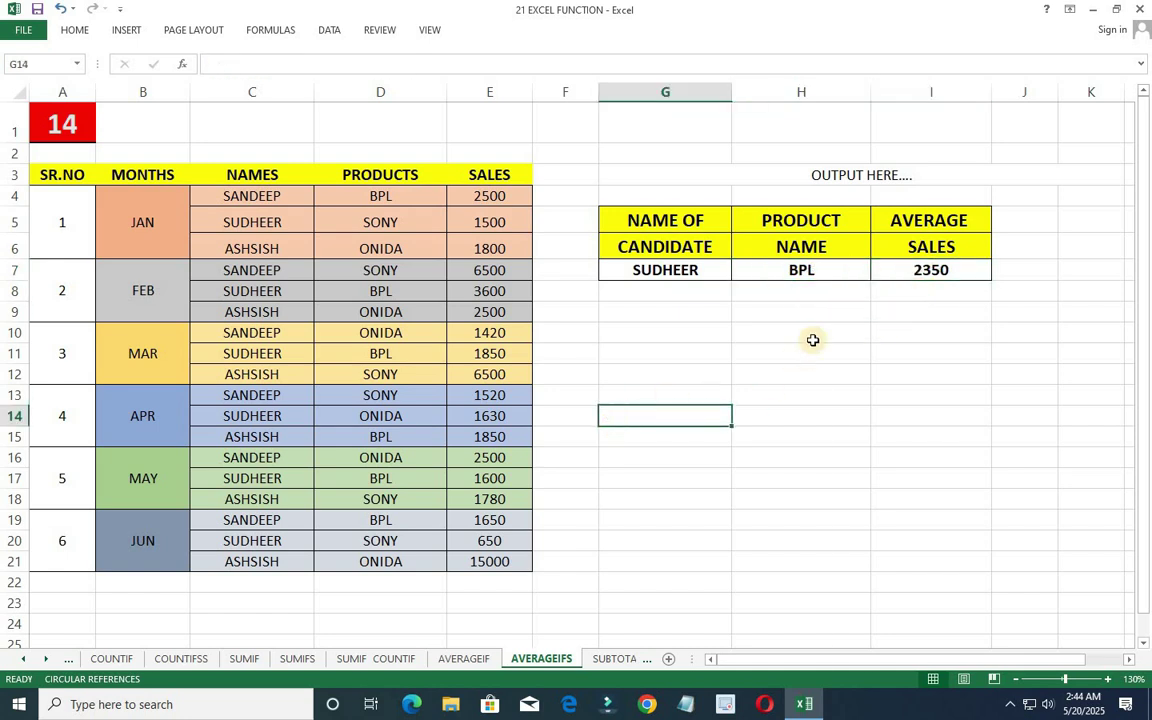
click(908, 268)
key(Delete)
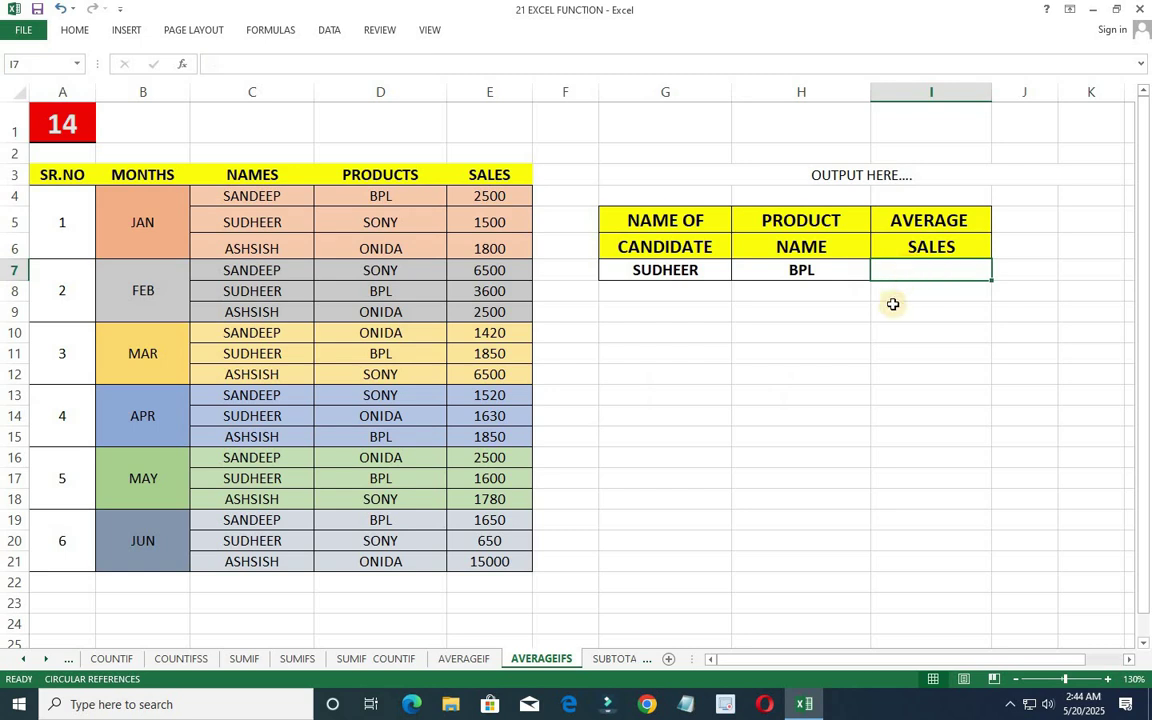
Widen column I of the output table and narrow the empty column F beside the data.
click(890, 314)
drag(987, 93, 1023, 93)
drag(594, 95, 575, 97)
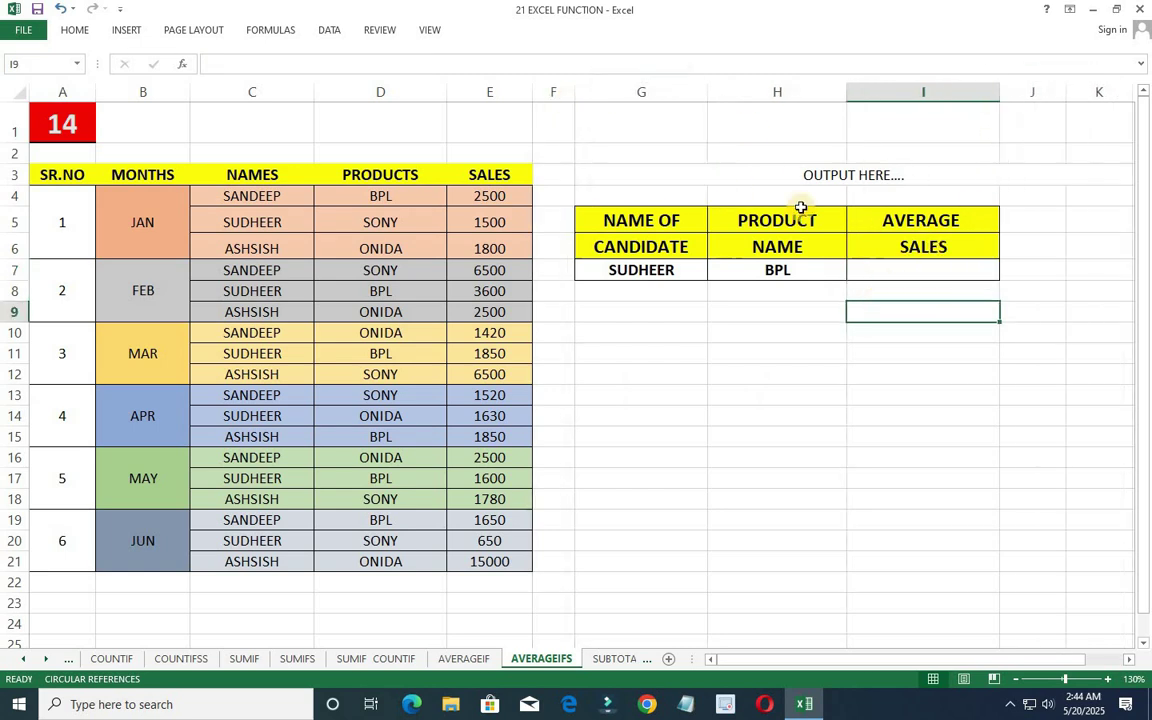
click(874, 268)
drag(996, 88, 1019, 88)
Start an AVERAGEIFS formula in I7 with the sales cells E4:E21 as the average range.
text(=average)
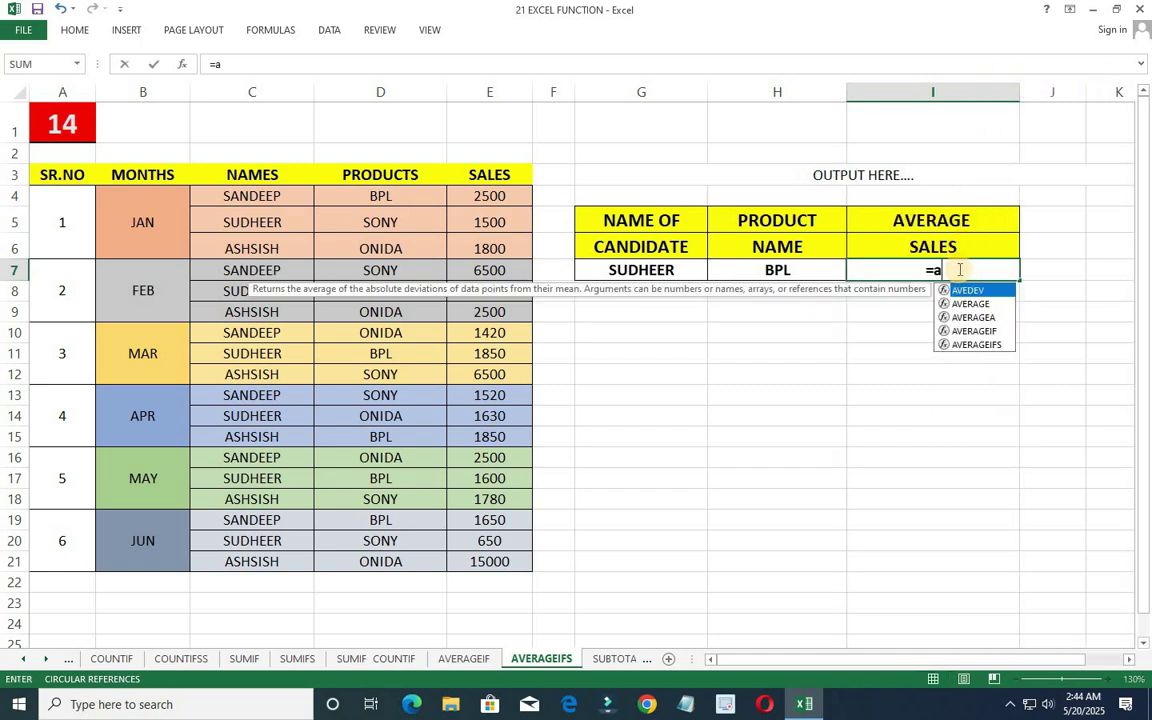
key(Down)
key(Down)
key(Down)
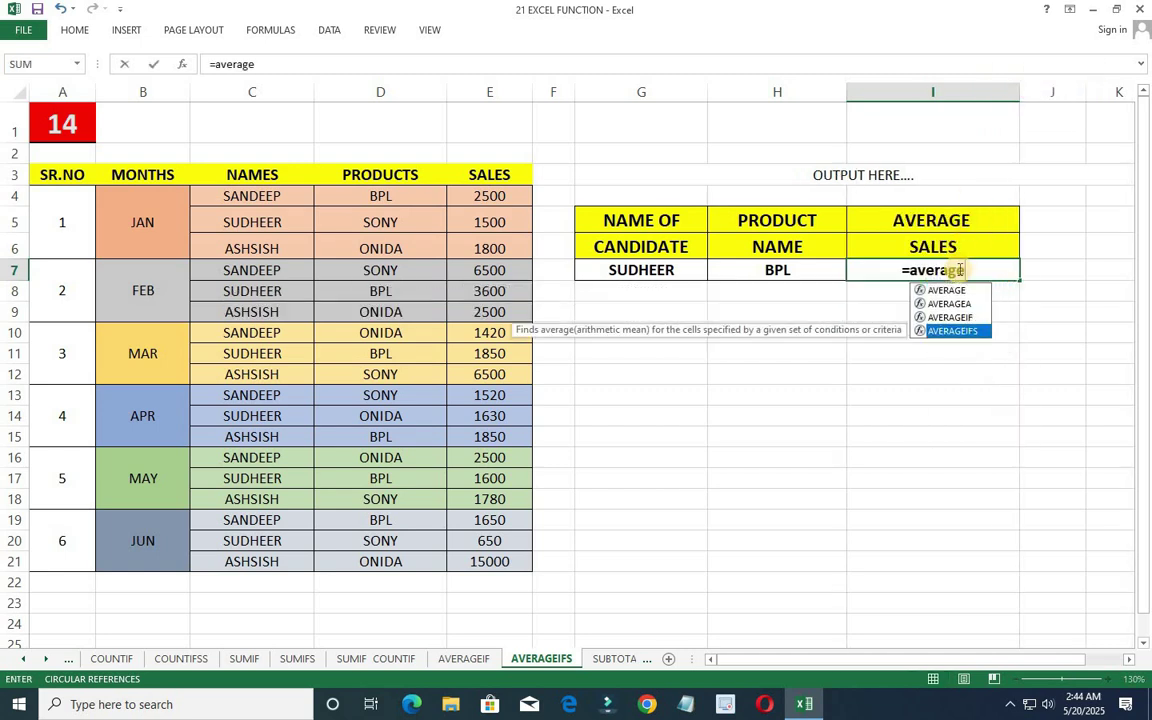
key(Tab)
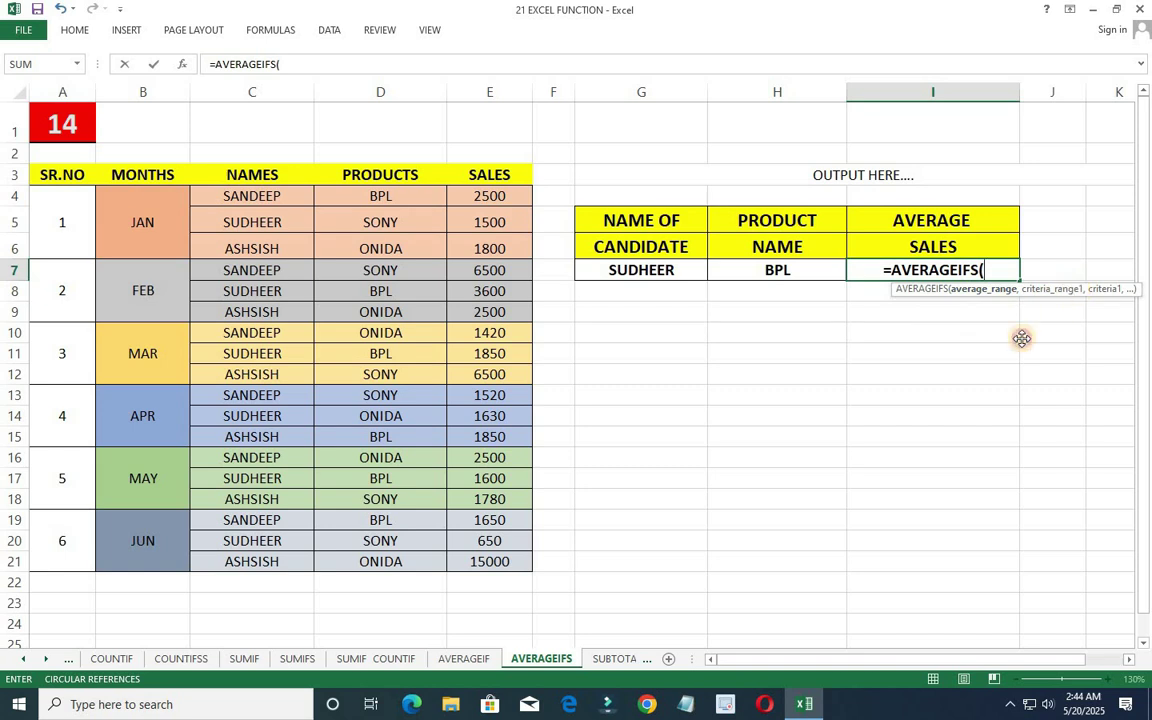
drag(838, 365, 784, 361)
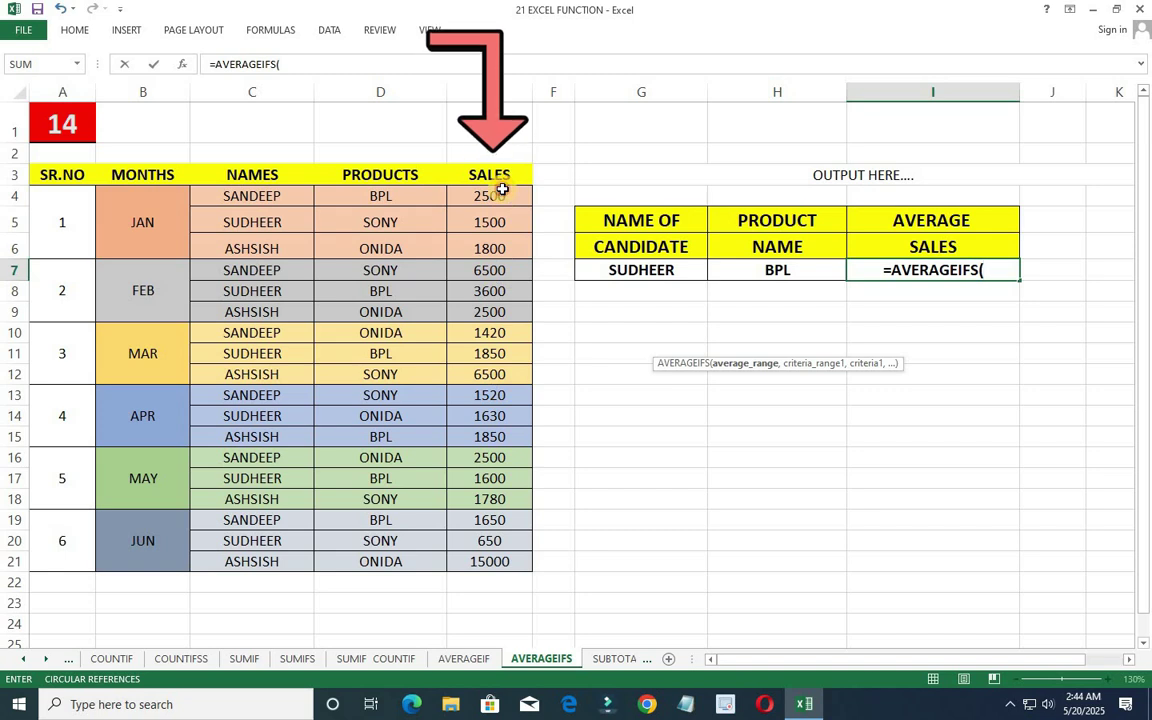
drag(504, 192, 486, 552)
text(,)
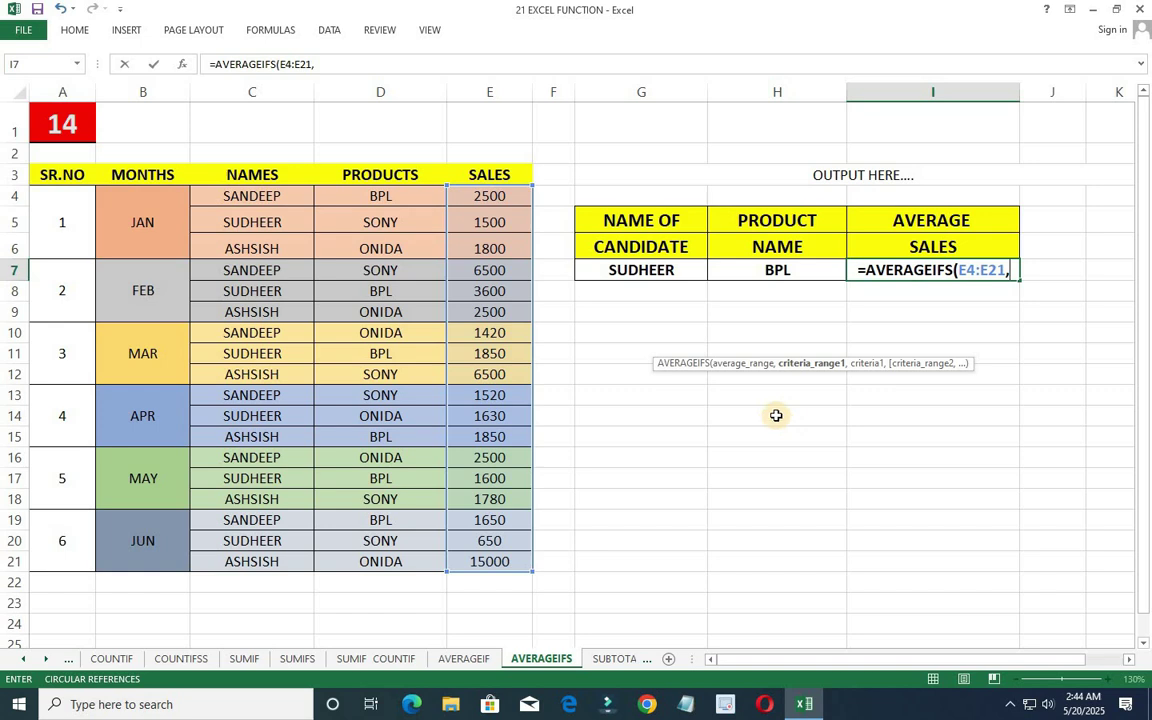
Complete the AVERAGEIFS formula with product range D4:D21 matched to H7 and name range C4:C21 matched to G7.
drag(385, 198, 388, 551)
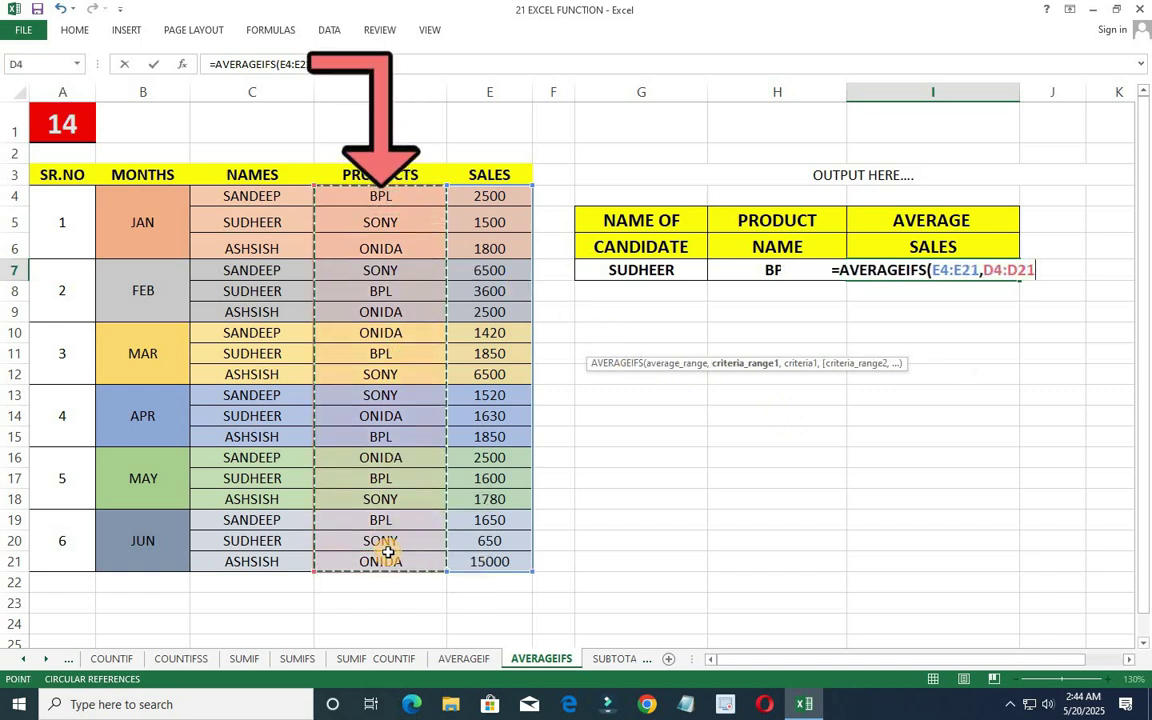
text(,)
click(752, 269)
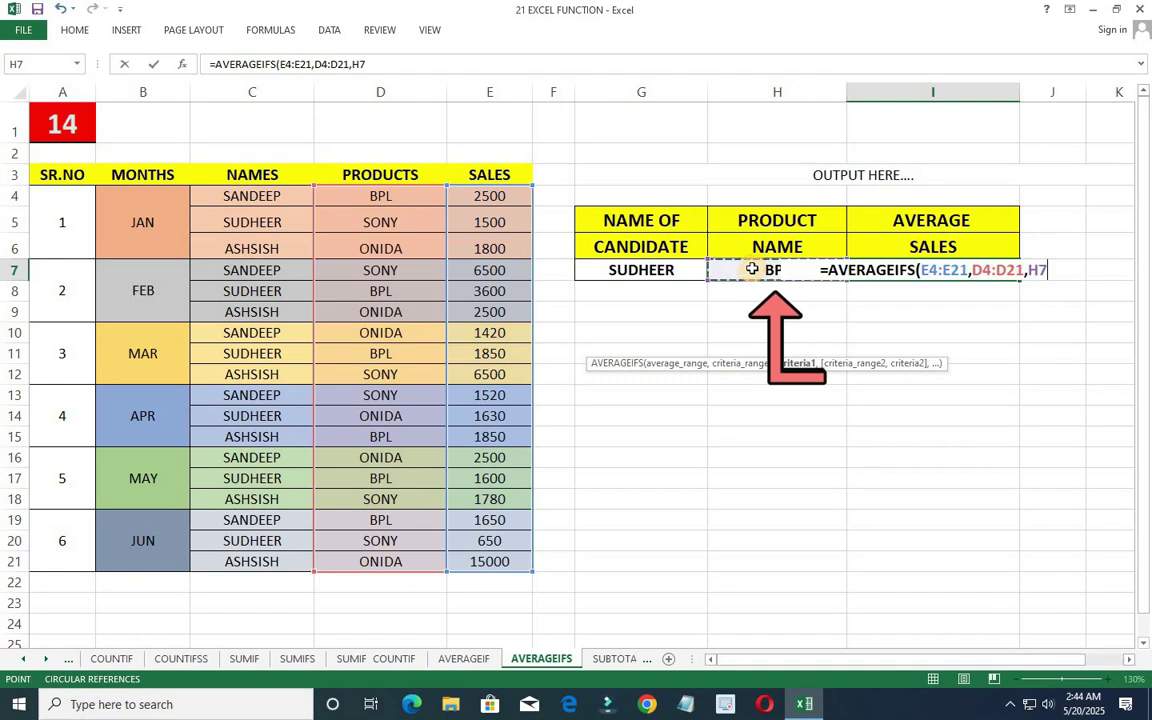
text(,)
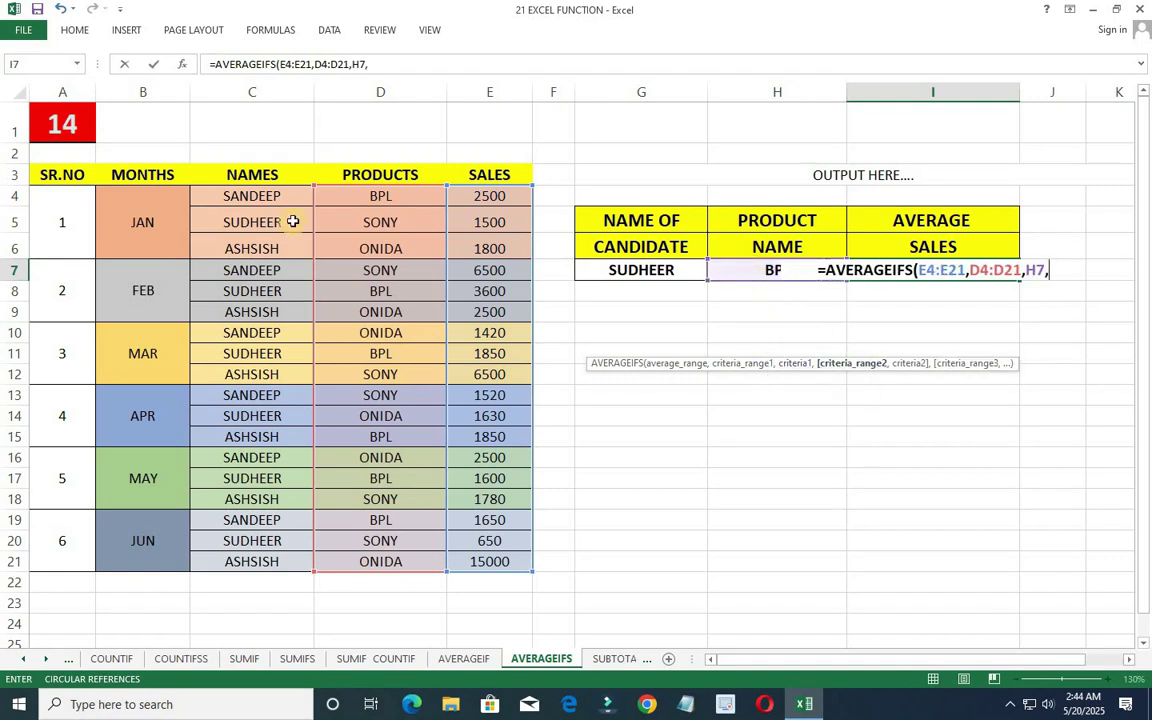
drag(283, 195, 258, 566)
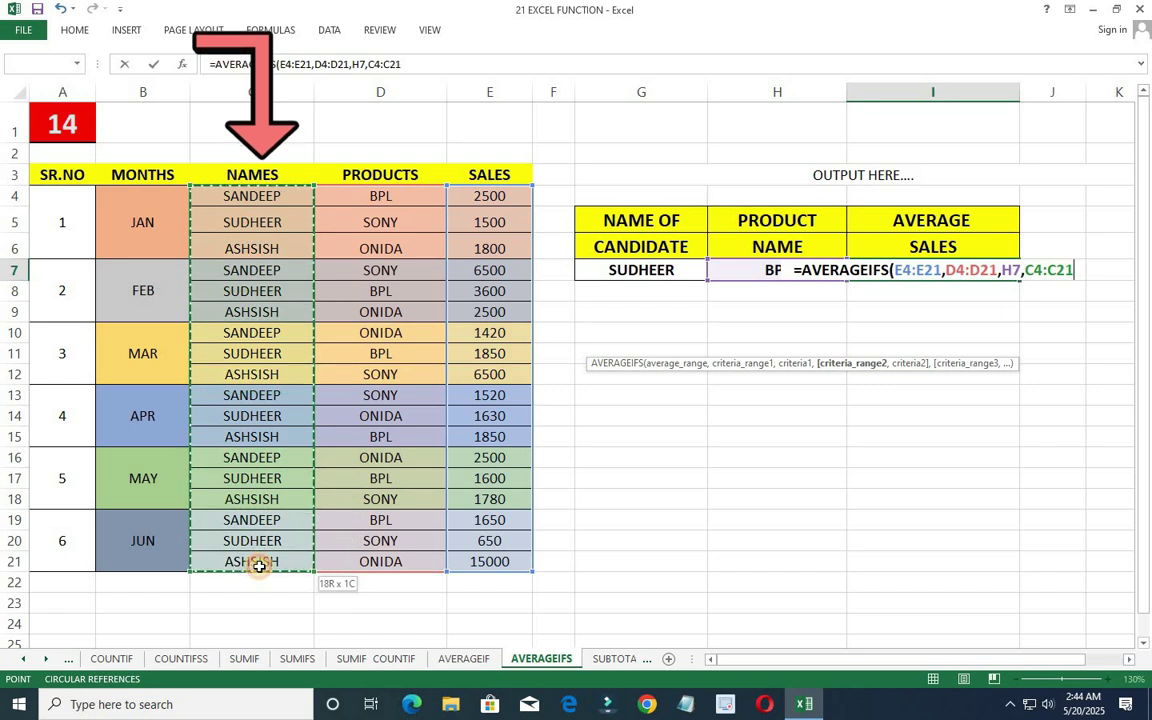
text(,)
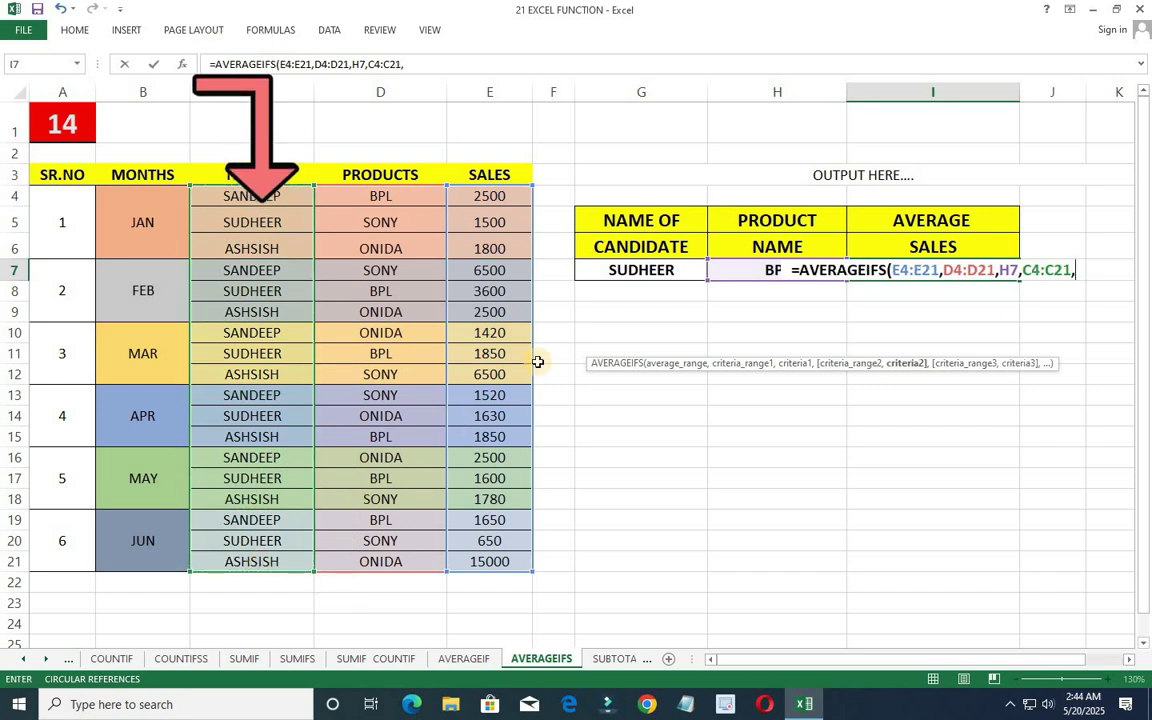
click(620, 274)
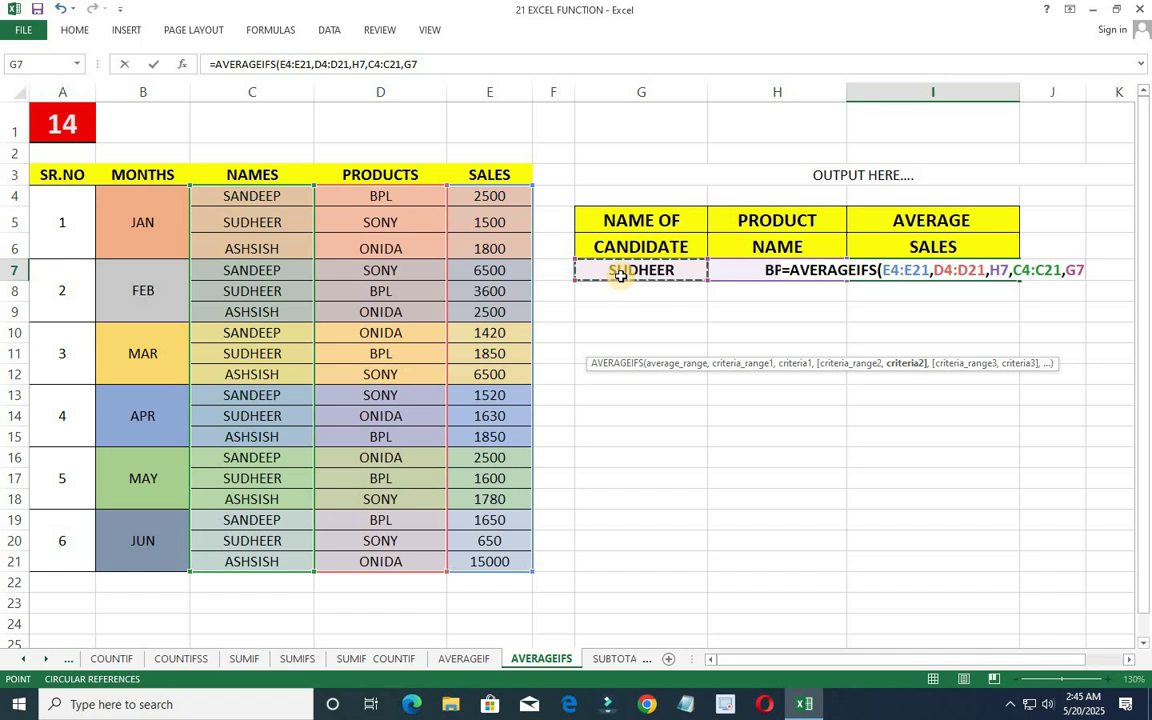
key(Return)
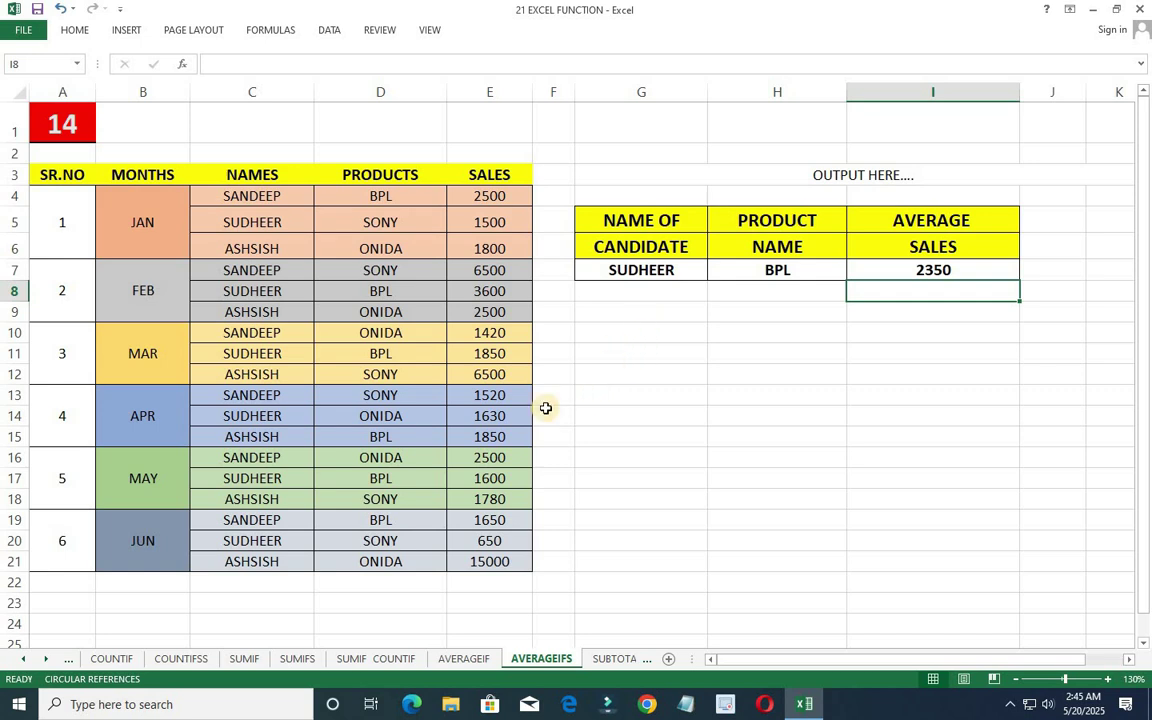
Examine the data rows matching the chosen candidate and BPL by selecting C11:E11, C8:E8 and C17:E17 in turn.
click(268, 354)
drag(367, 362, 476, 362)
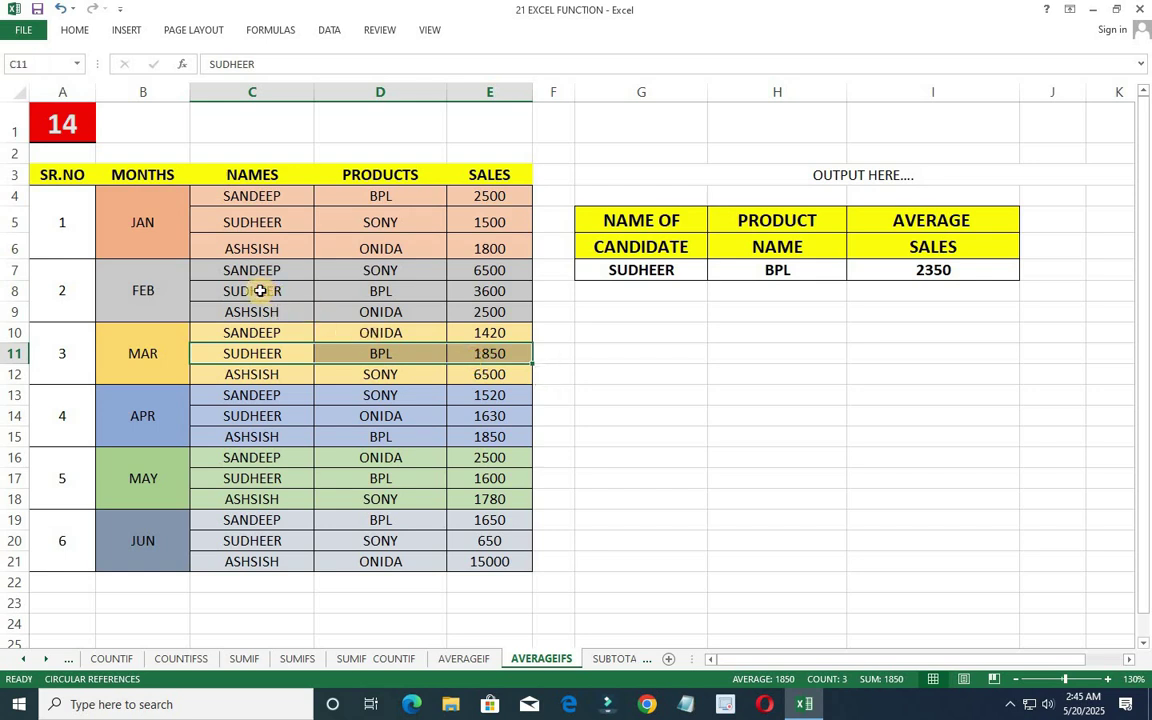
click(300, 290)
drag(302, 290, 478, 298)
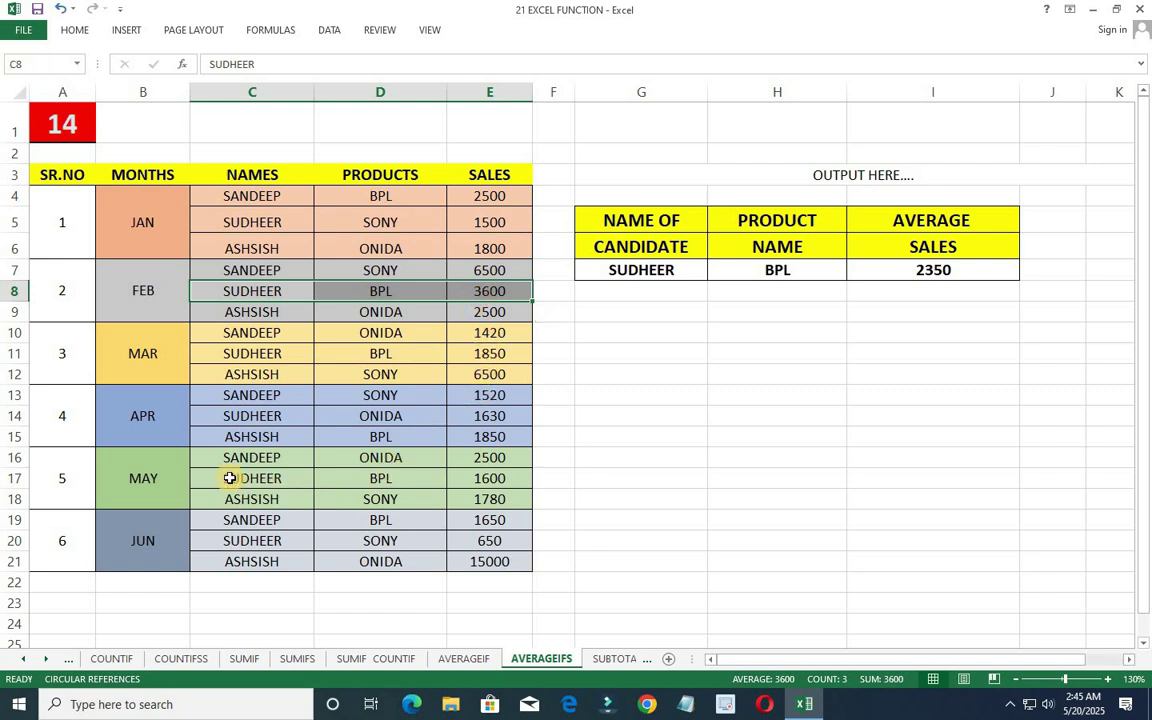
drag(230, 478, 498, 477)
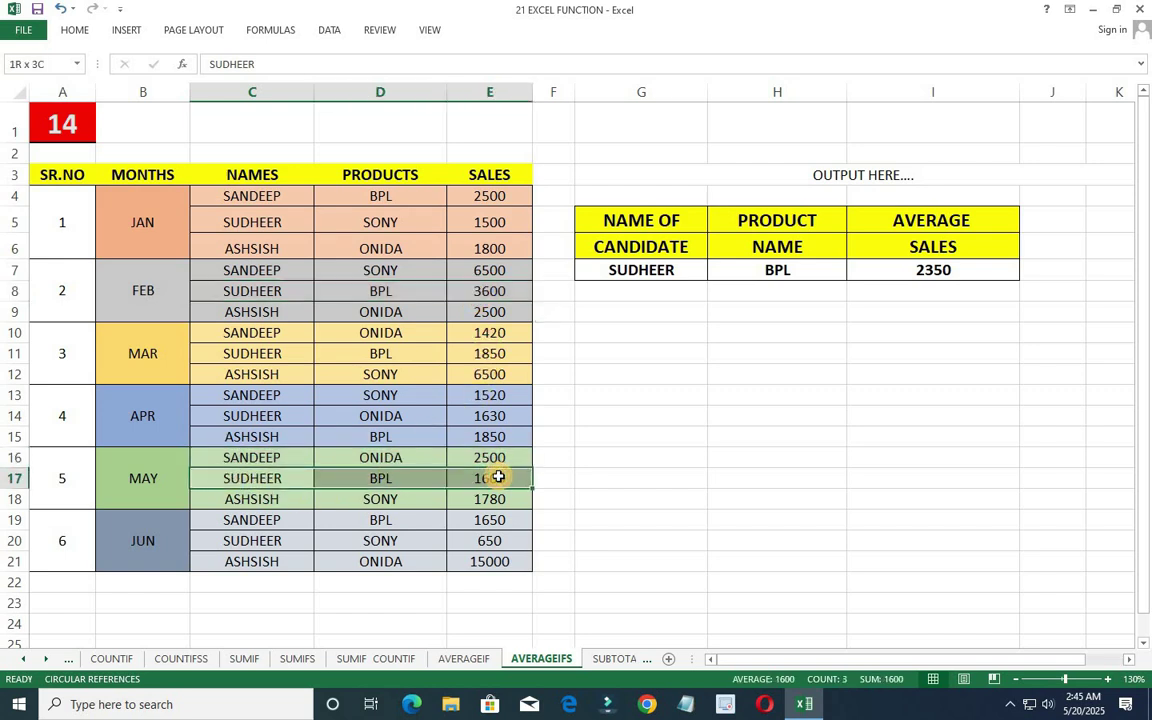
Add up the matching BPL sales in cell G15 with the formula =E17+E11+E8.
click(647, 430)
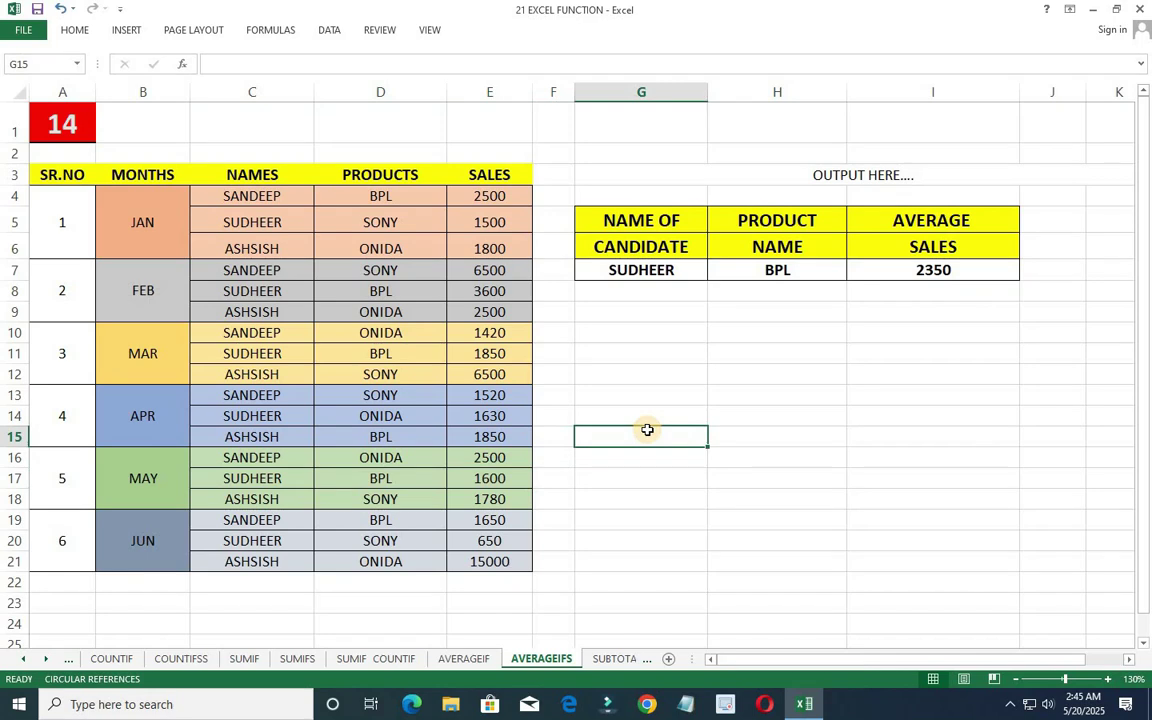
text(=)
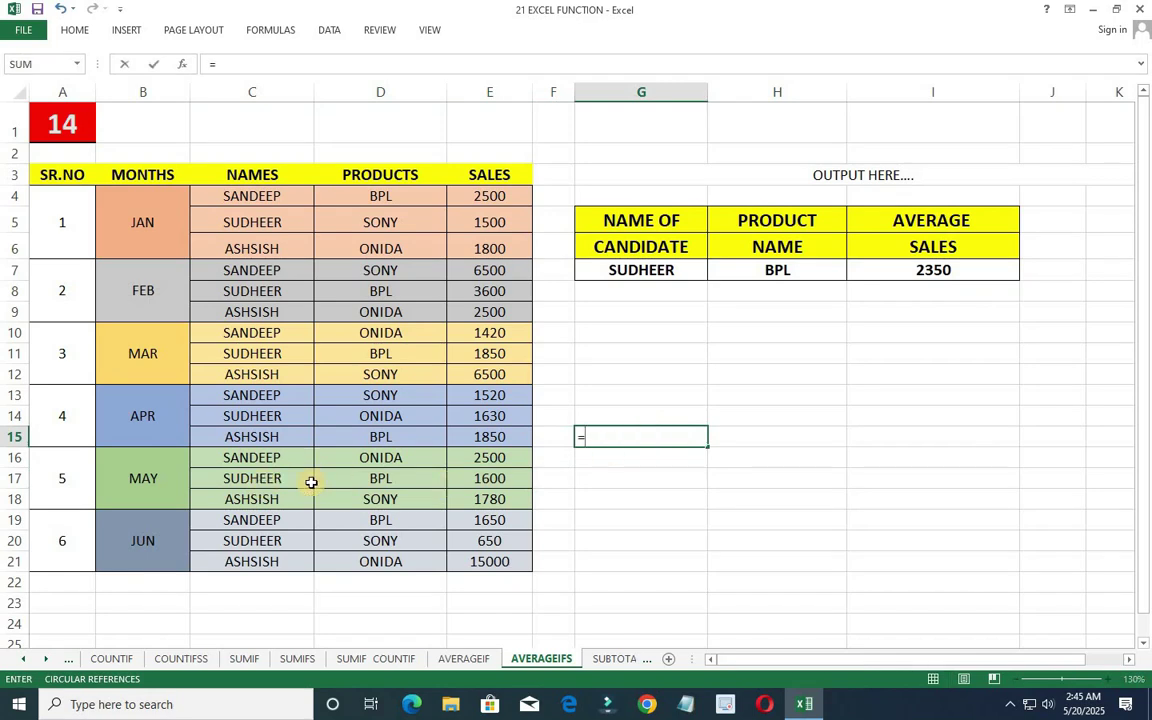
click(486, 480)
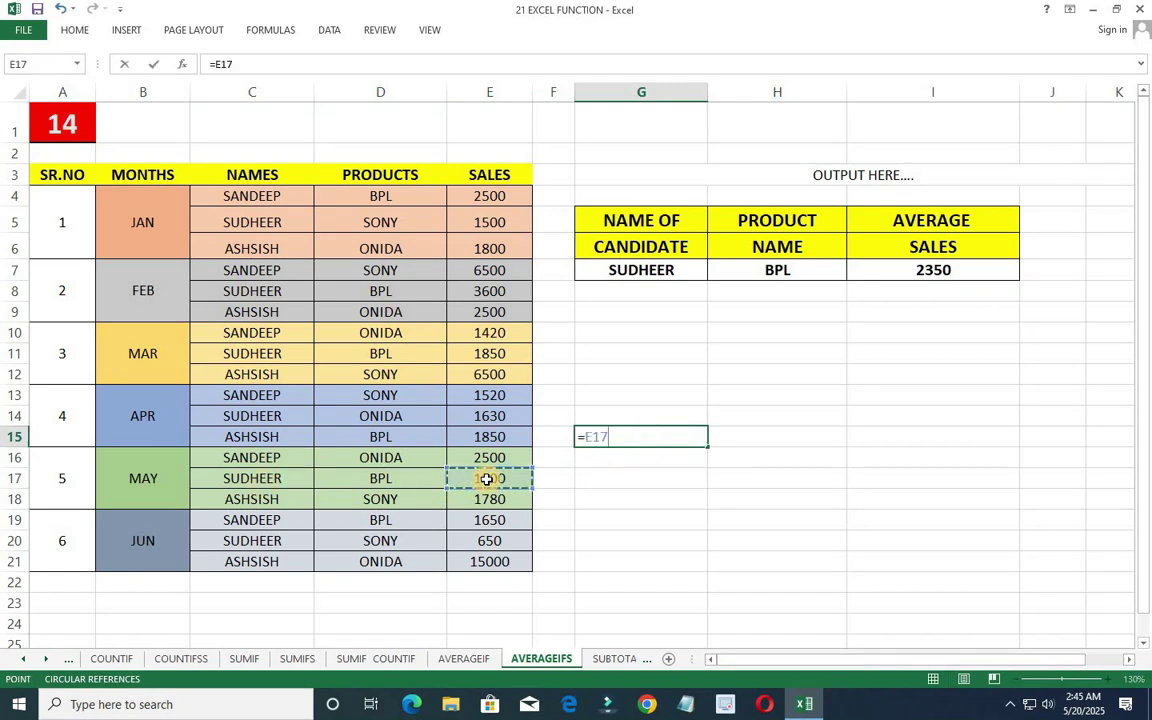
text(+)
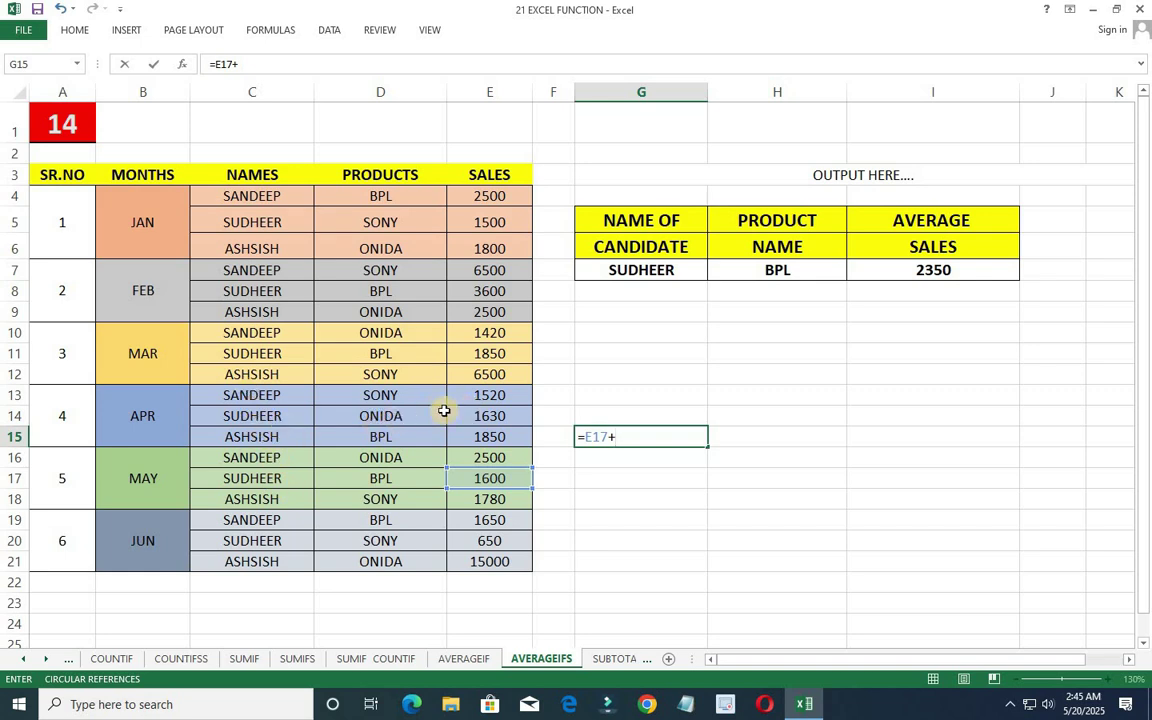
click(494, 353)
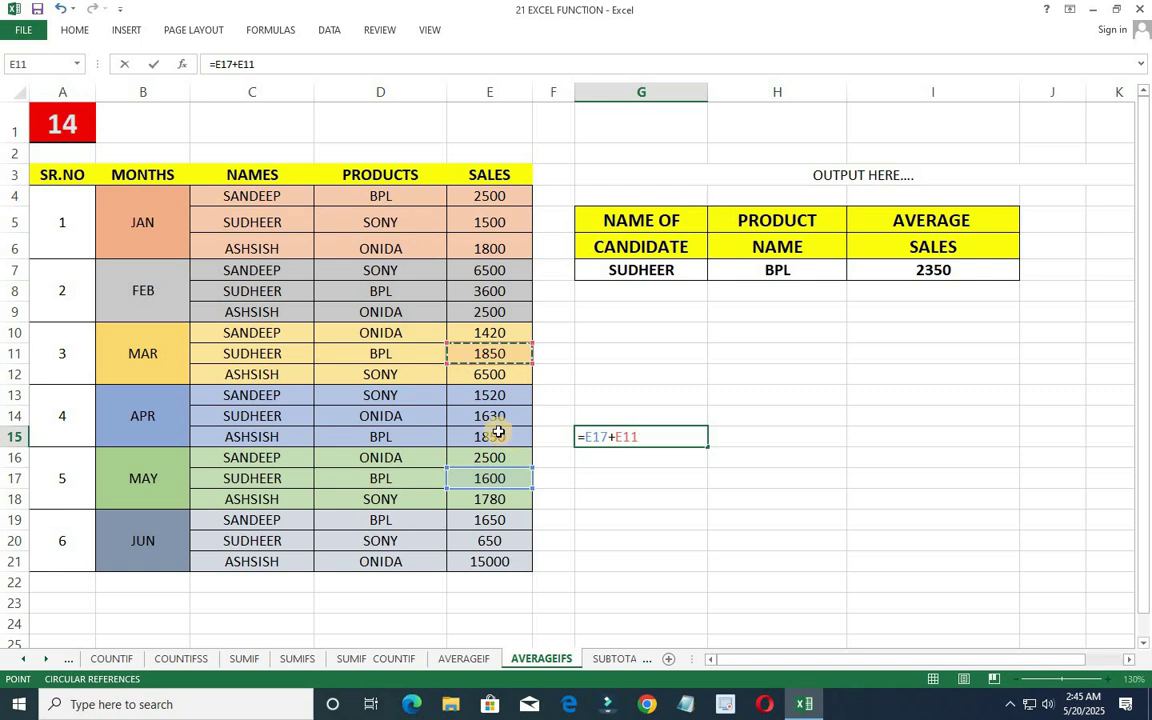
text(+)
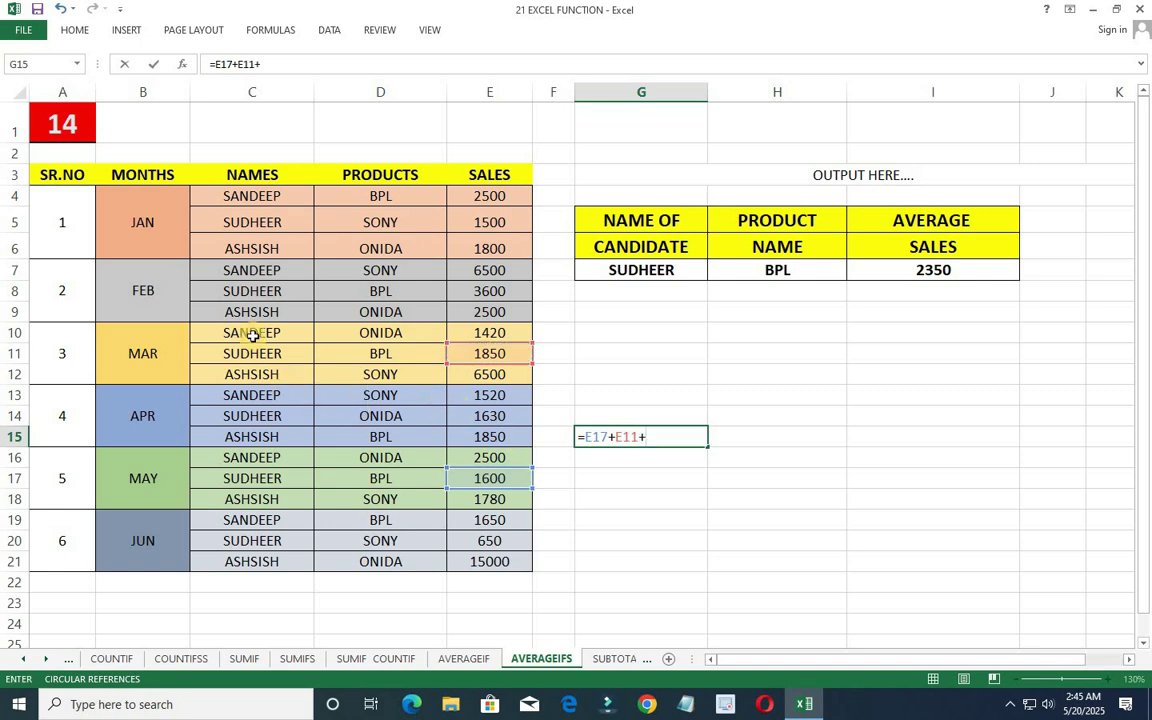
click(476, 294)
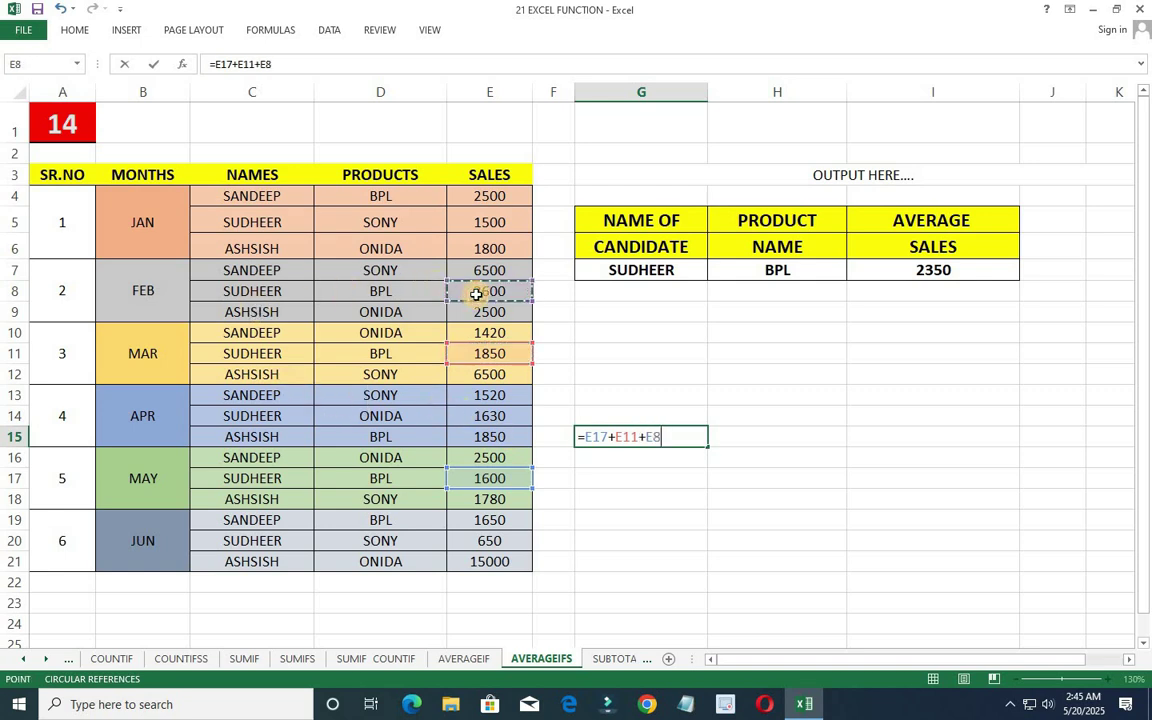
key(Return)
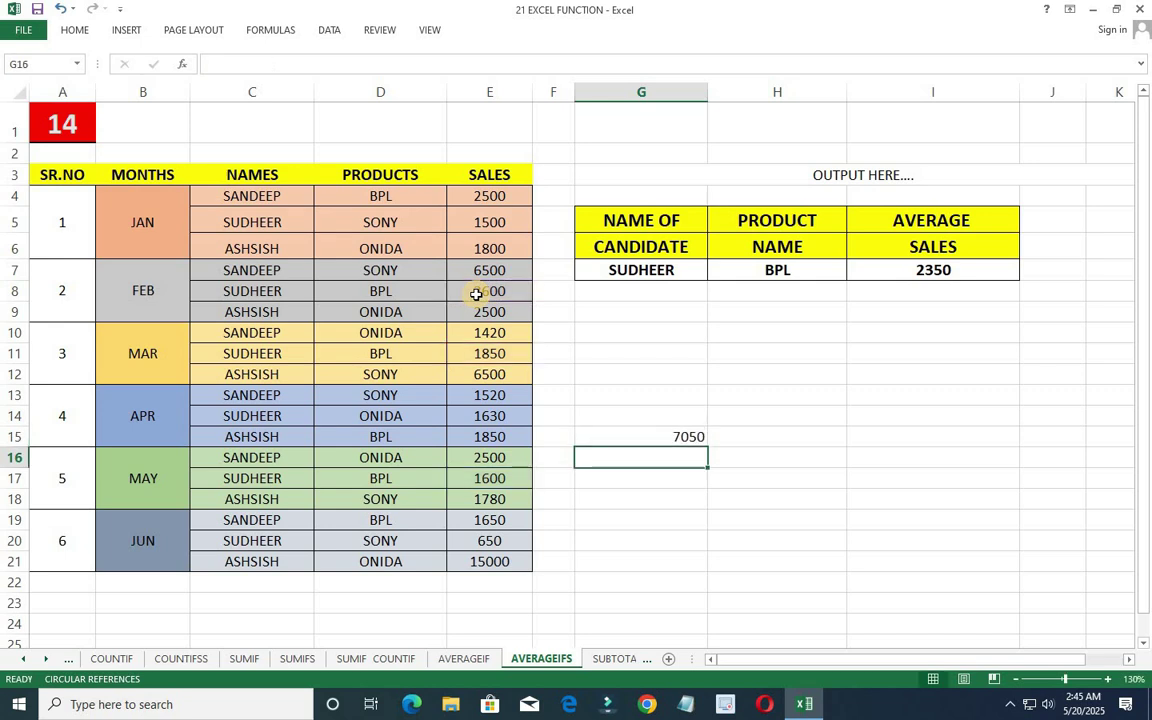
Calculate the manual average in G16 with =7050/3 and compare it with the formula result in I7.
text(=7050/3)
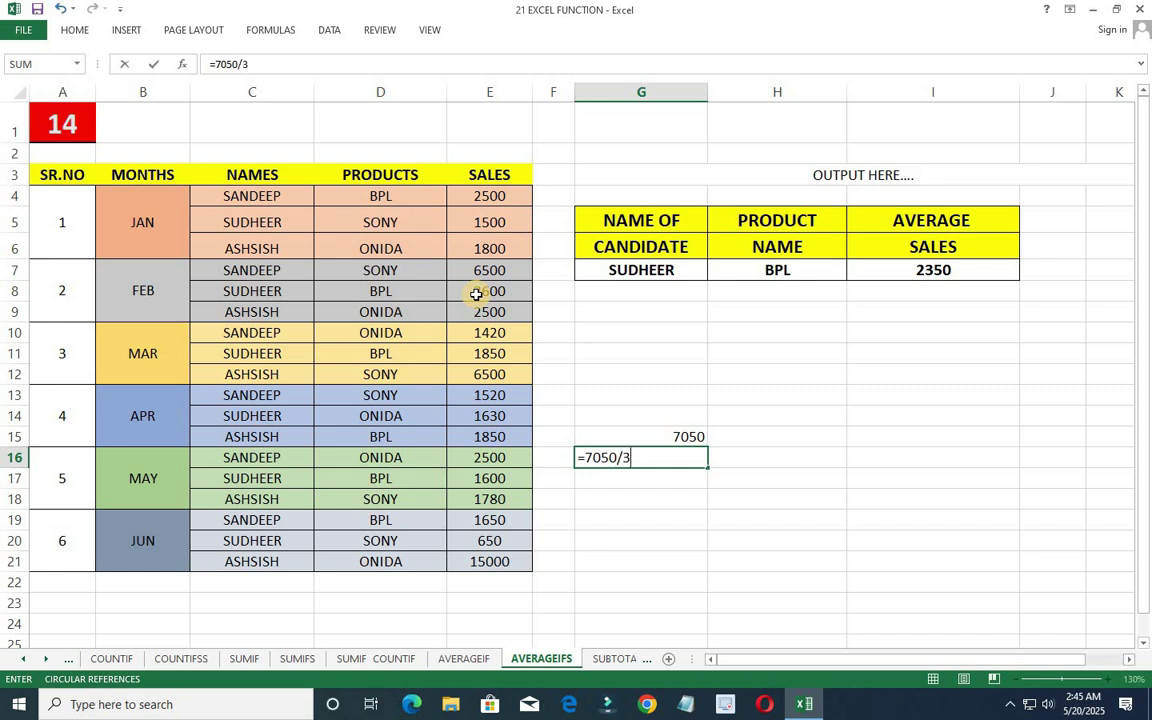
key(Return)
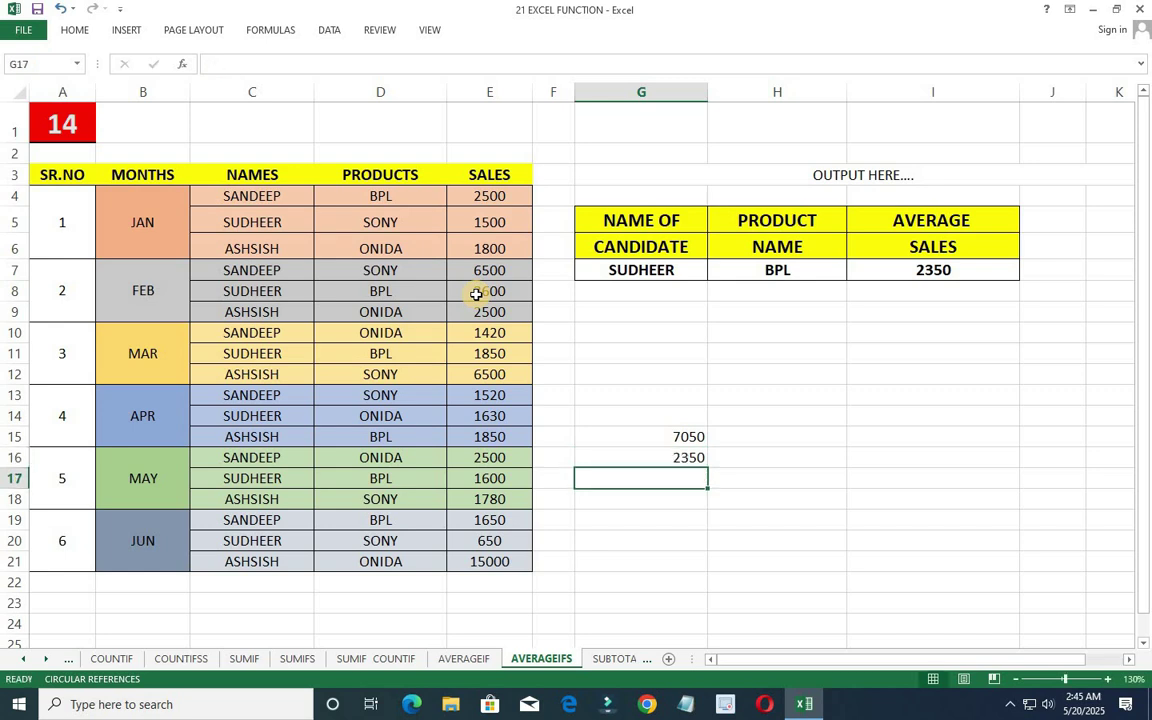
click(610, 452)
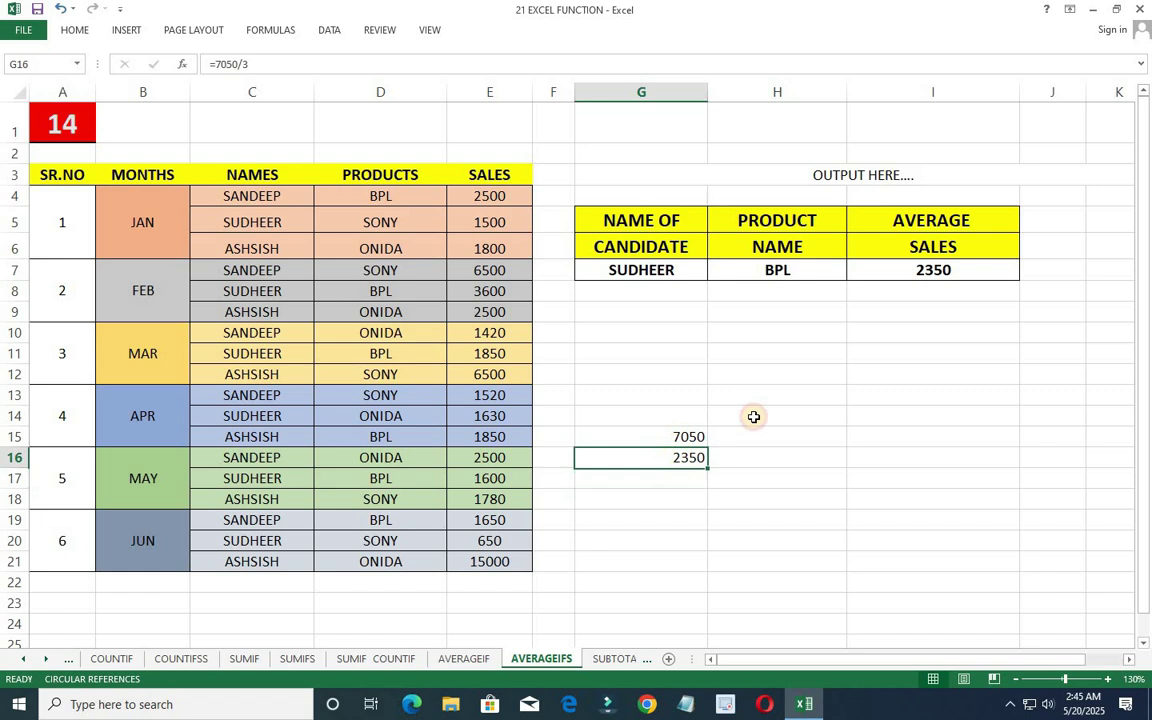
click(940, 263)
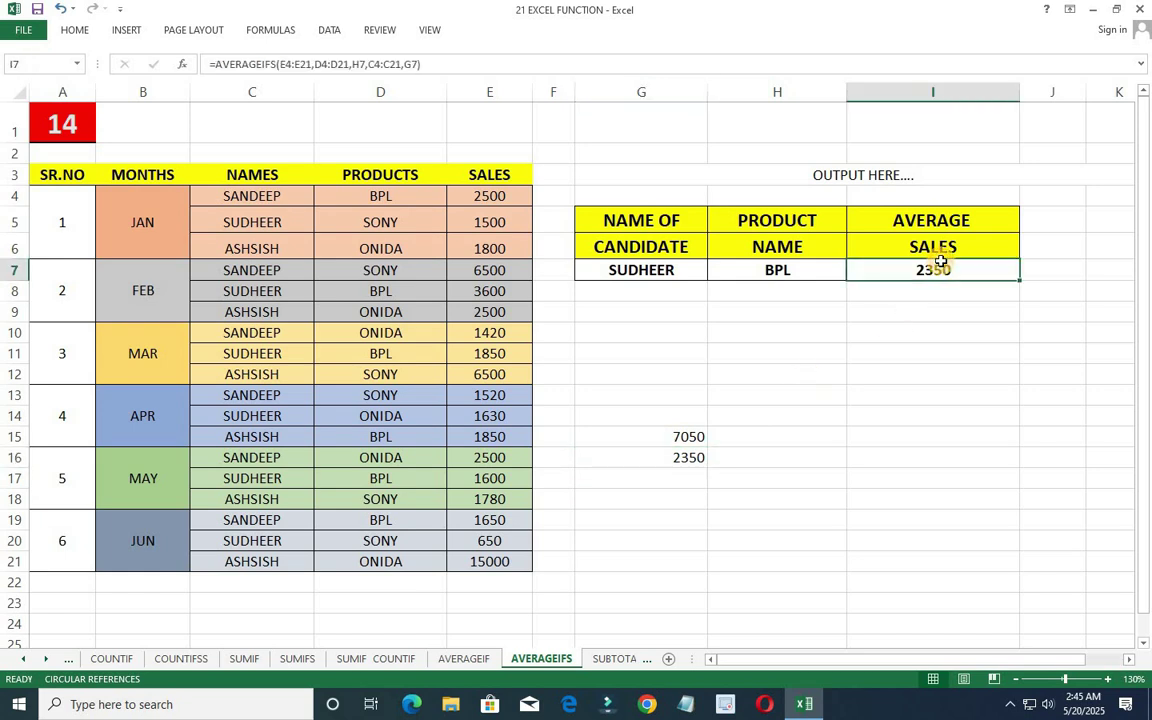
Go to the SUBTOTAL sheet and clear the existing quantity total formula in E16.
click(614, 659)
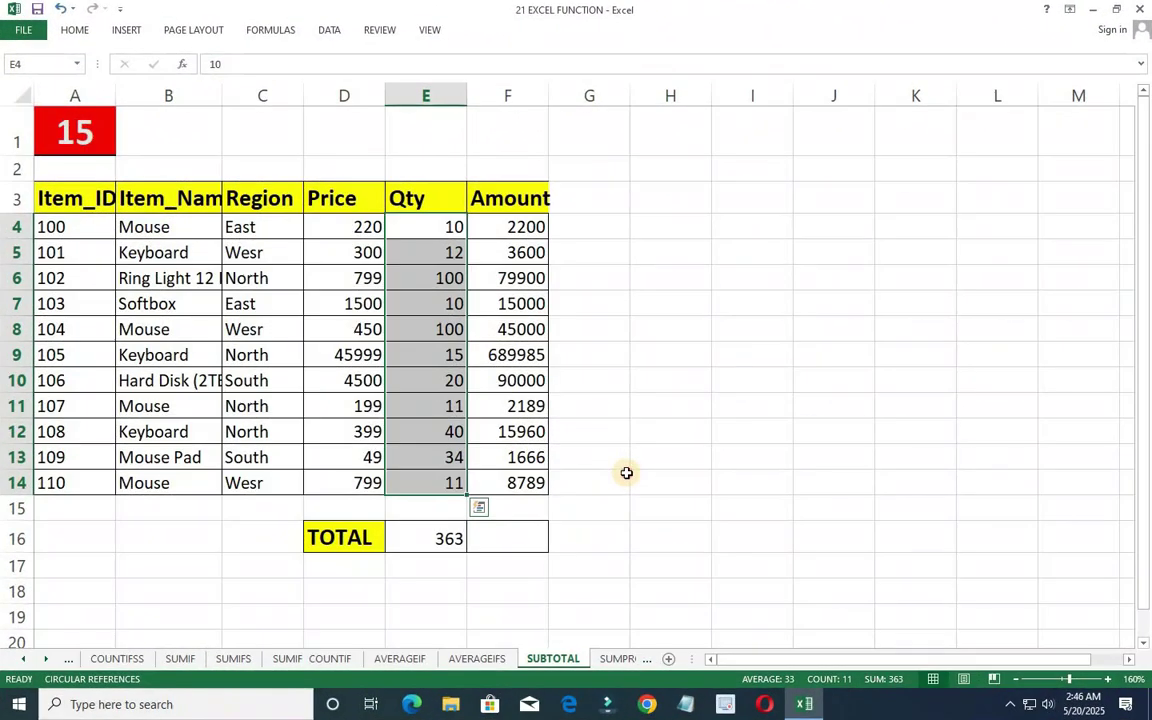
click(620, 461)
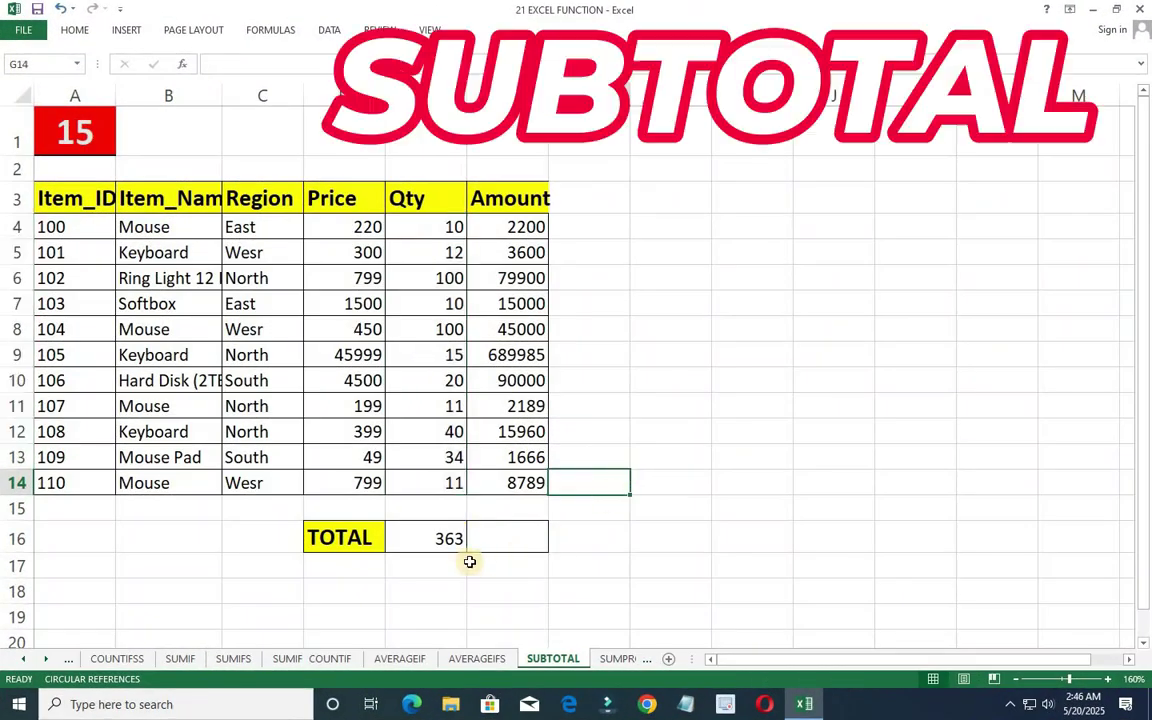
click(442, 544)
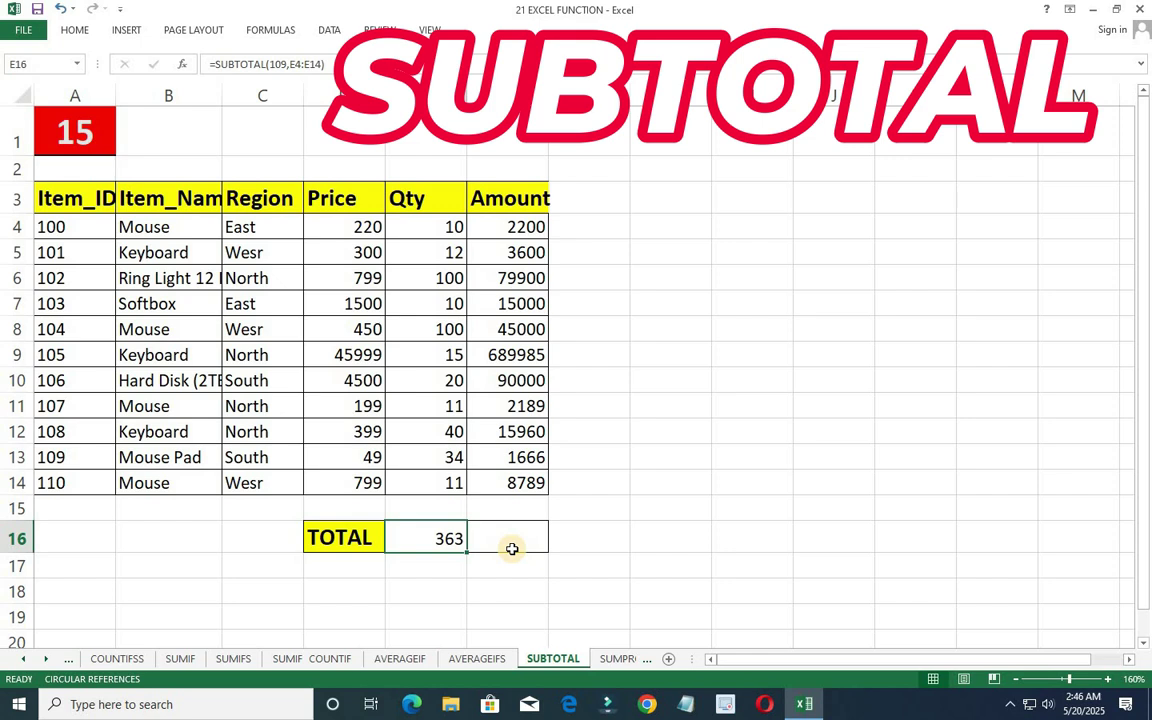
key(Delete)
click(95, 200)
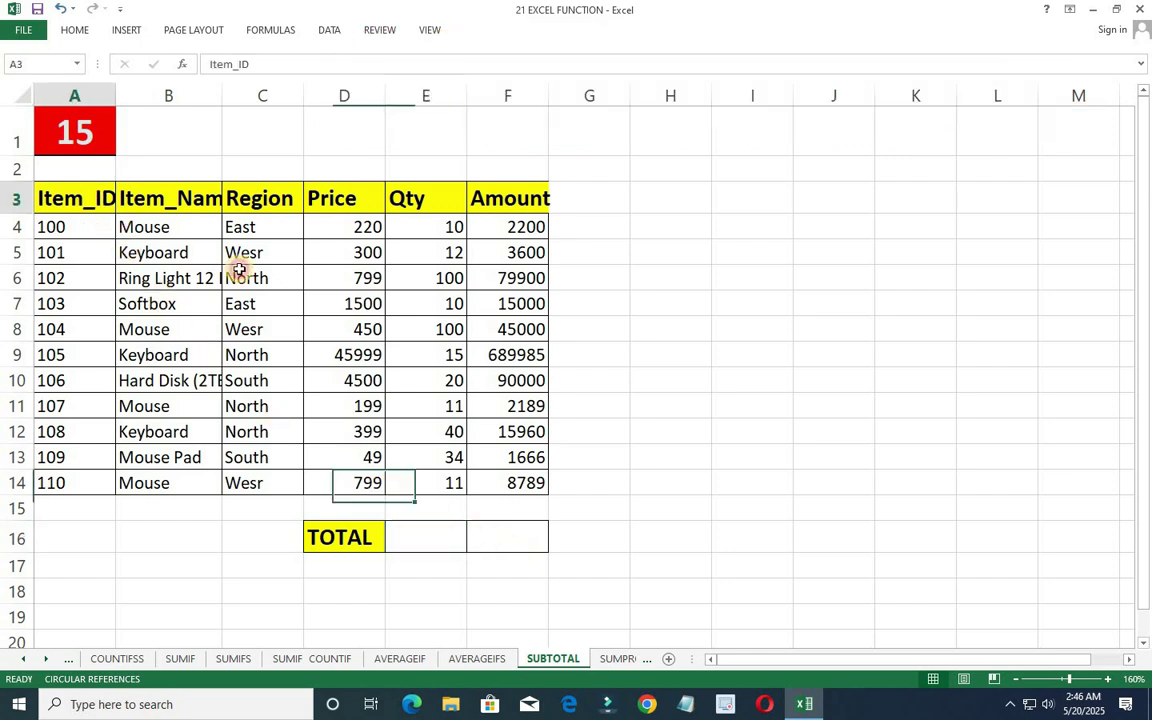
Review the item table's columns and fit the Item_Name and Amount columns to the width of their contents.
drag(95, 200, 489, 429)
drag(95, 200, 78, 330)
drag(168, 200, 165, 406)
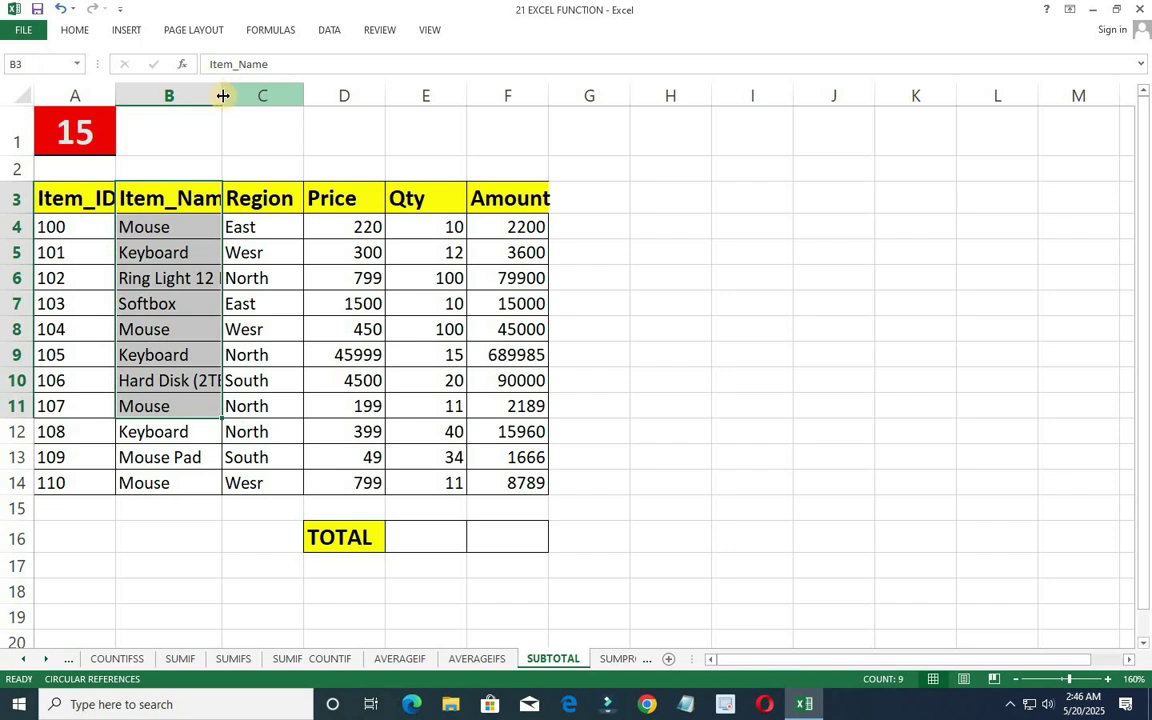
double_click(223, 95)
drag(391, 198, 400, 355)
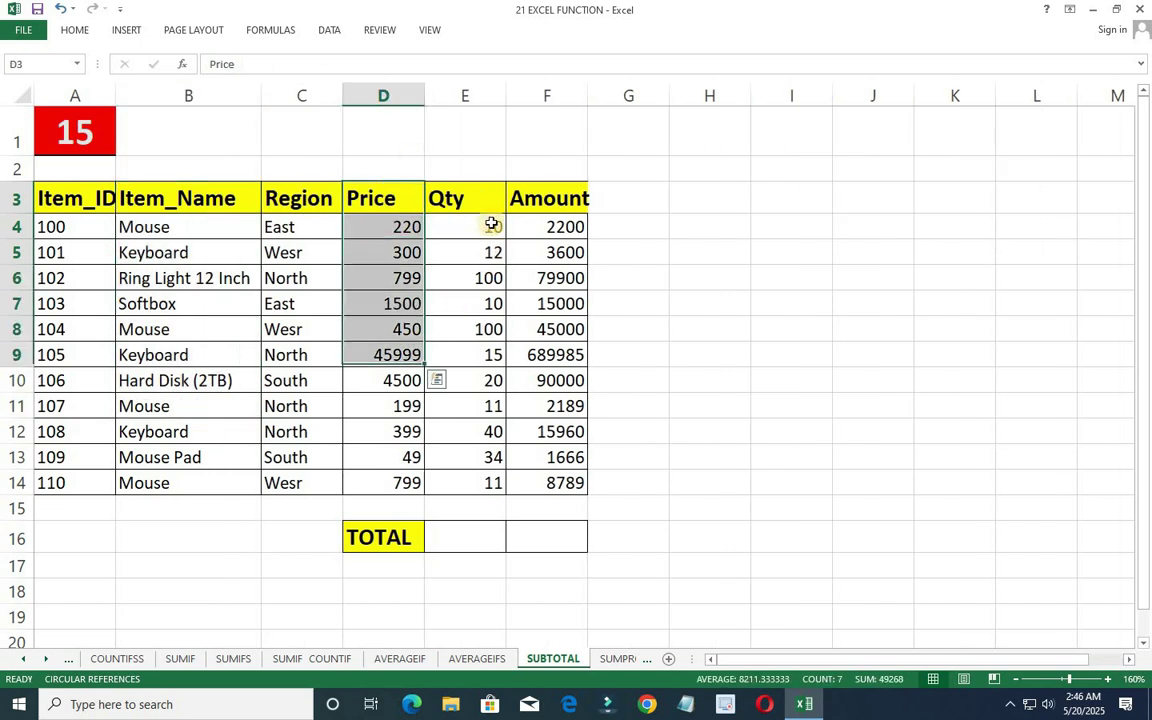
drag(491, 225, 500, 329)
drag(570, 200, 575, 303)
double_click(586, 93)
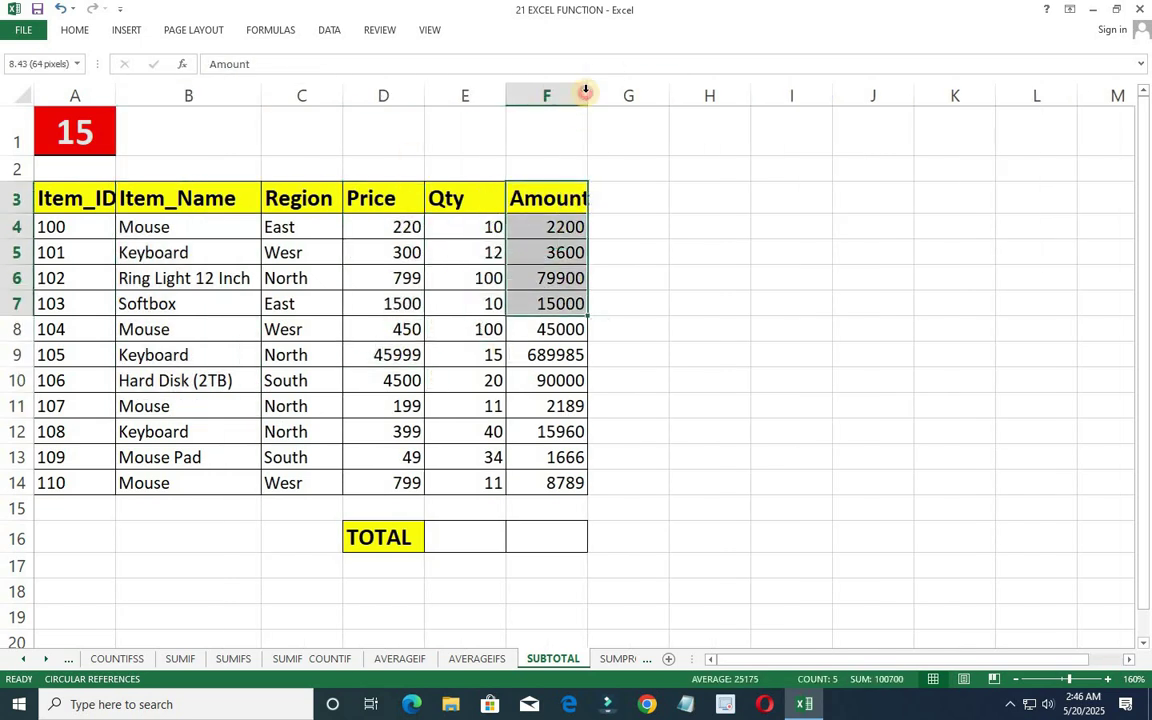
Total the Qty column in E16 with the formula =SUBTOTAL(9,E4:E14).
click(441, 538)
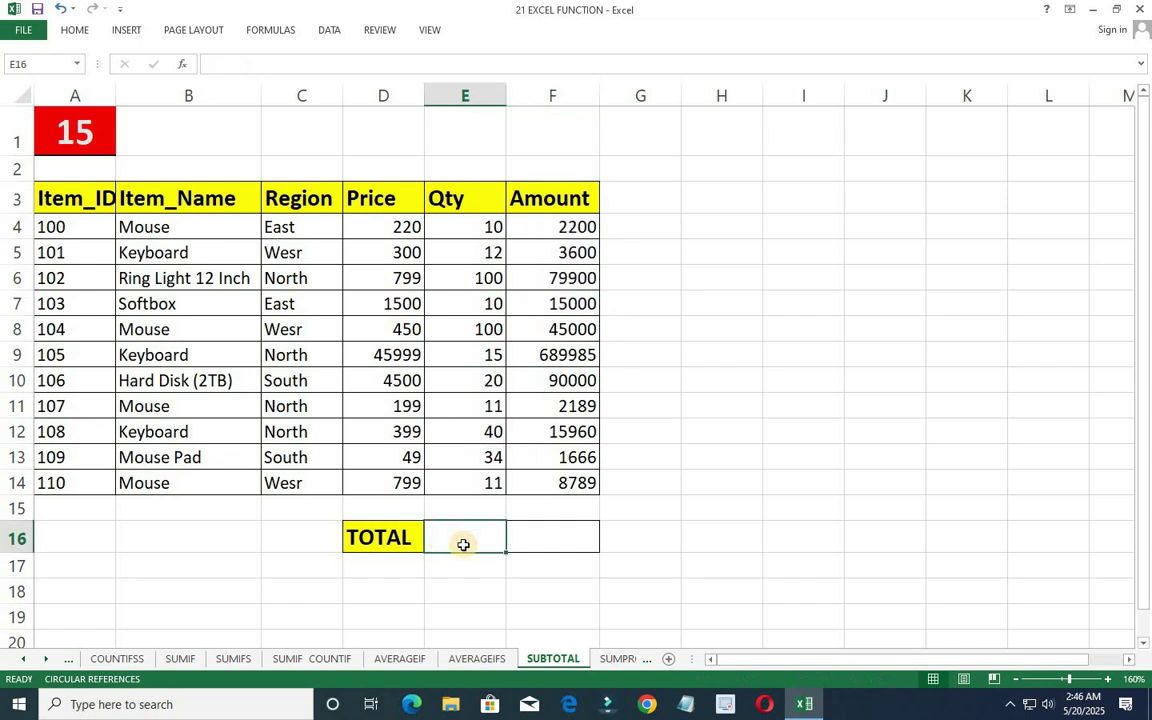
click(546, 540)
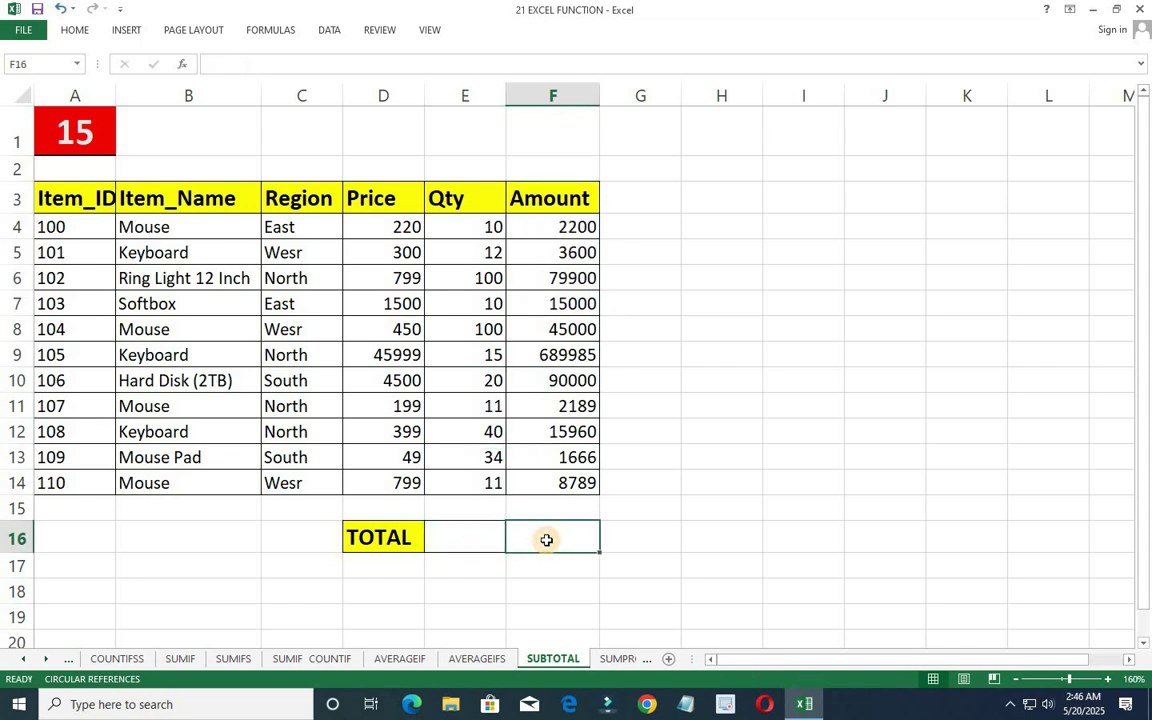
drag(481, 227, 481, 460)
click(483, 545)
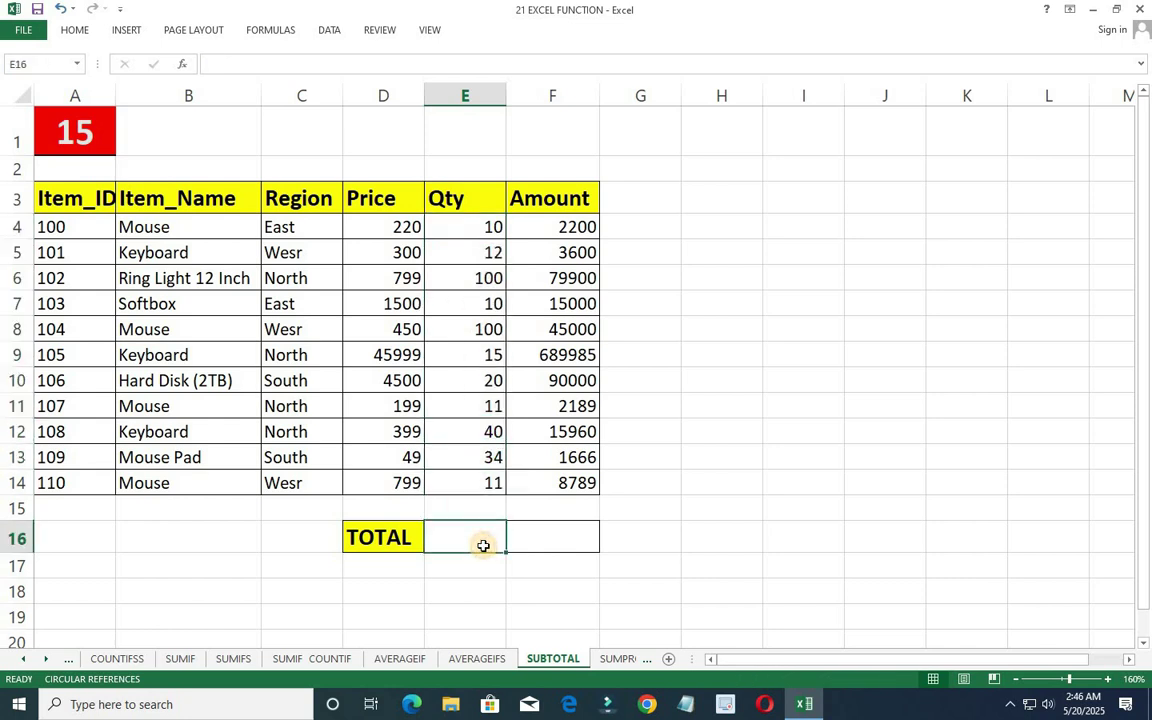
text(=sub)
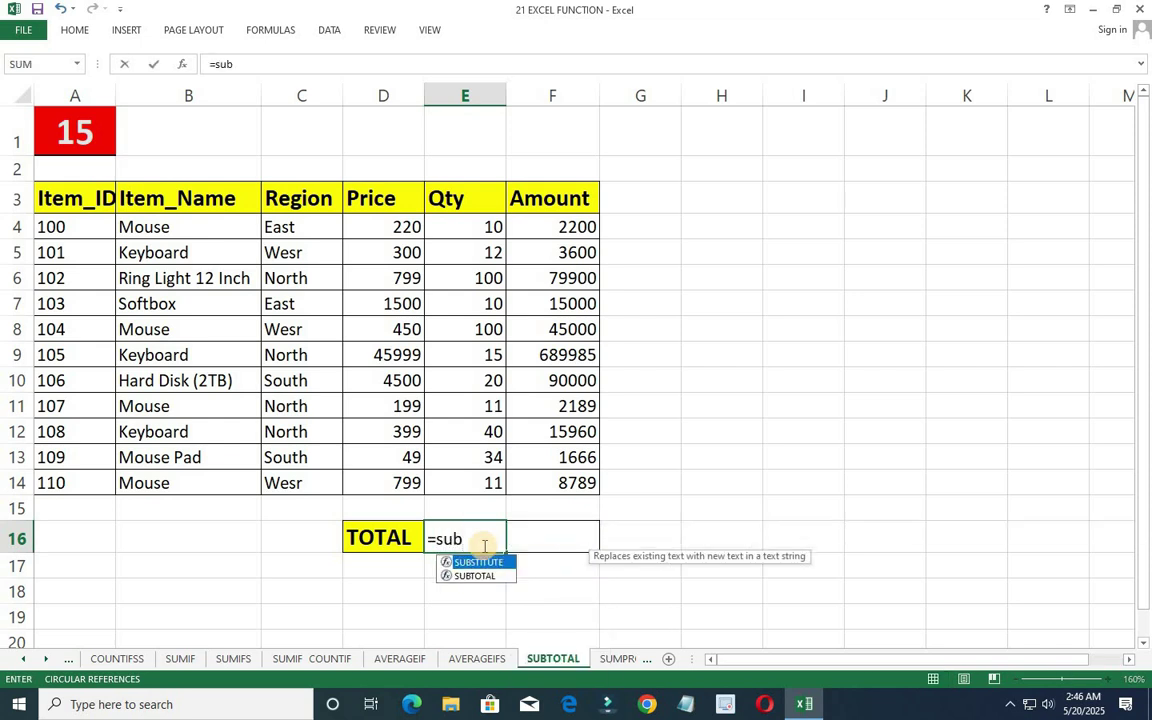
key(Down)
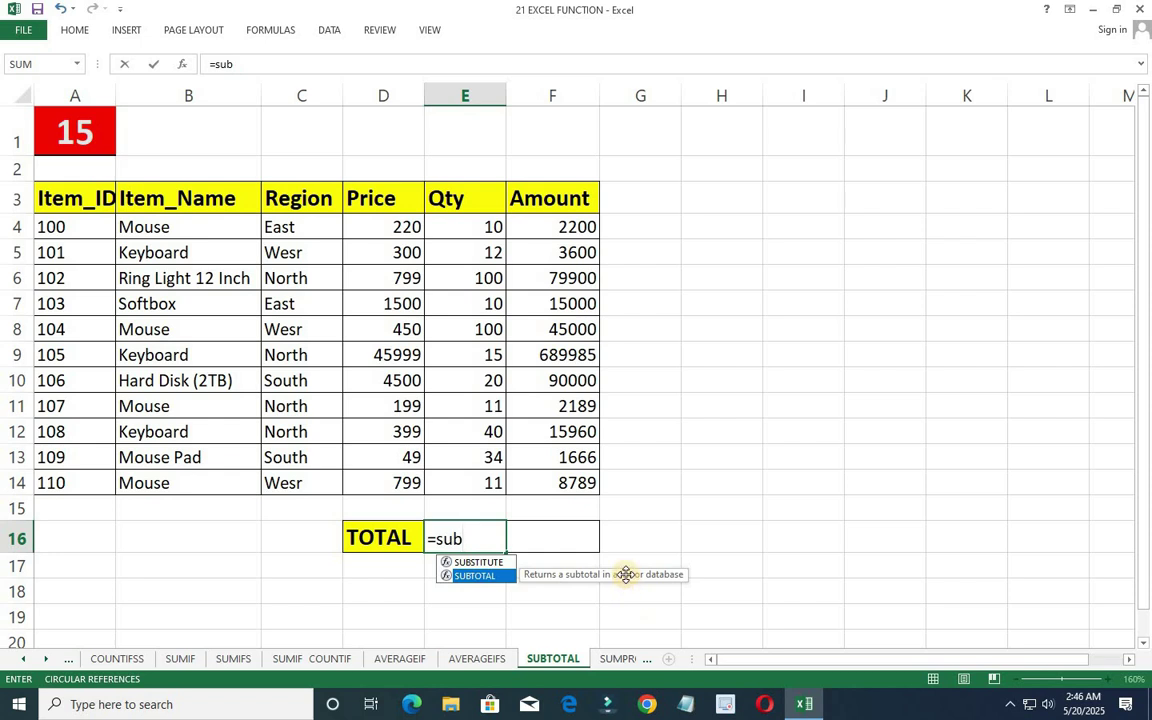
key(Tab)
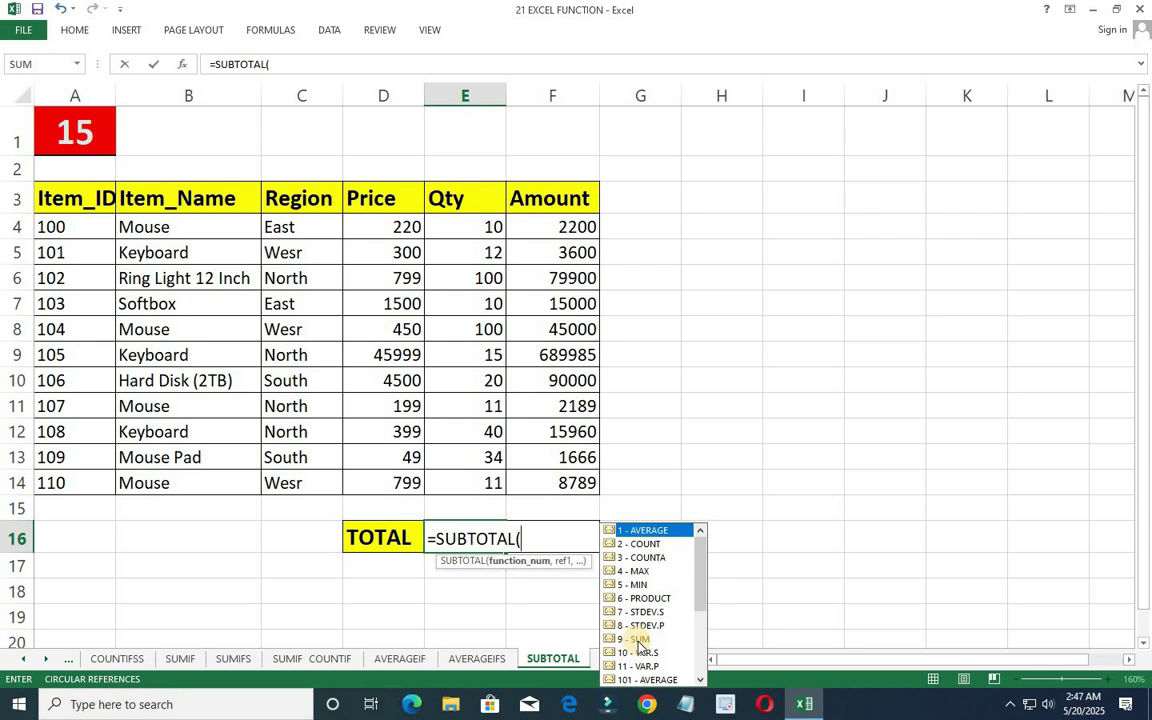
text(9,)
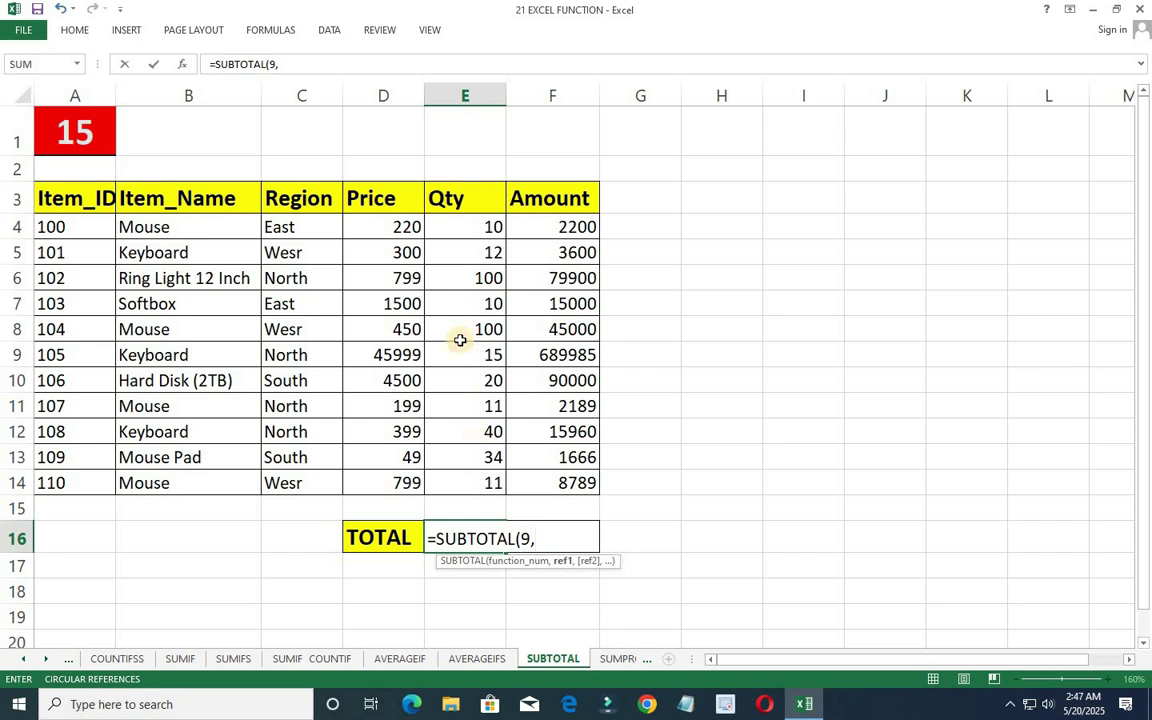
drag(470, 229, 477, 477)
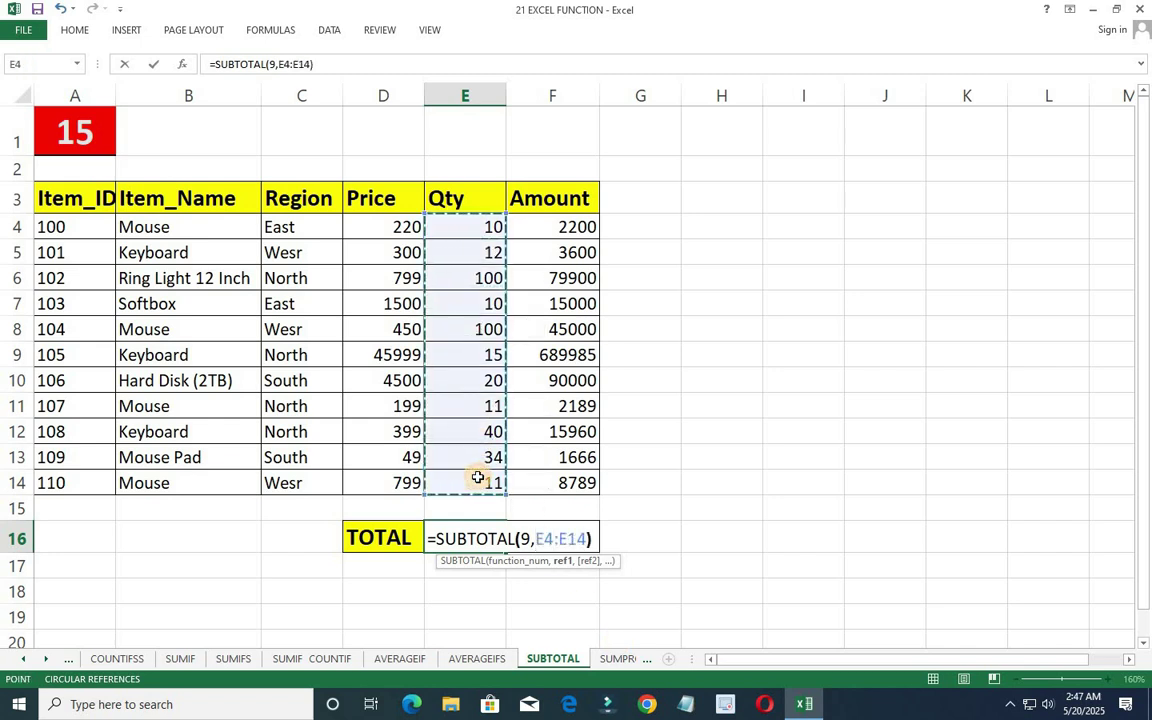
text())
key(Return)
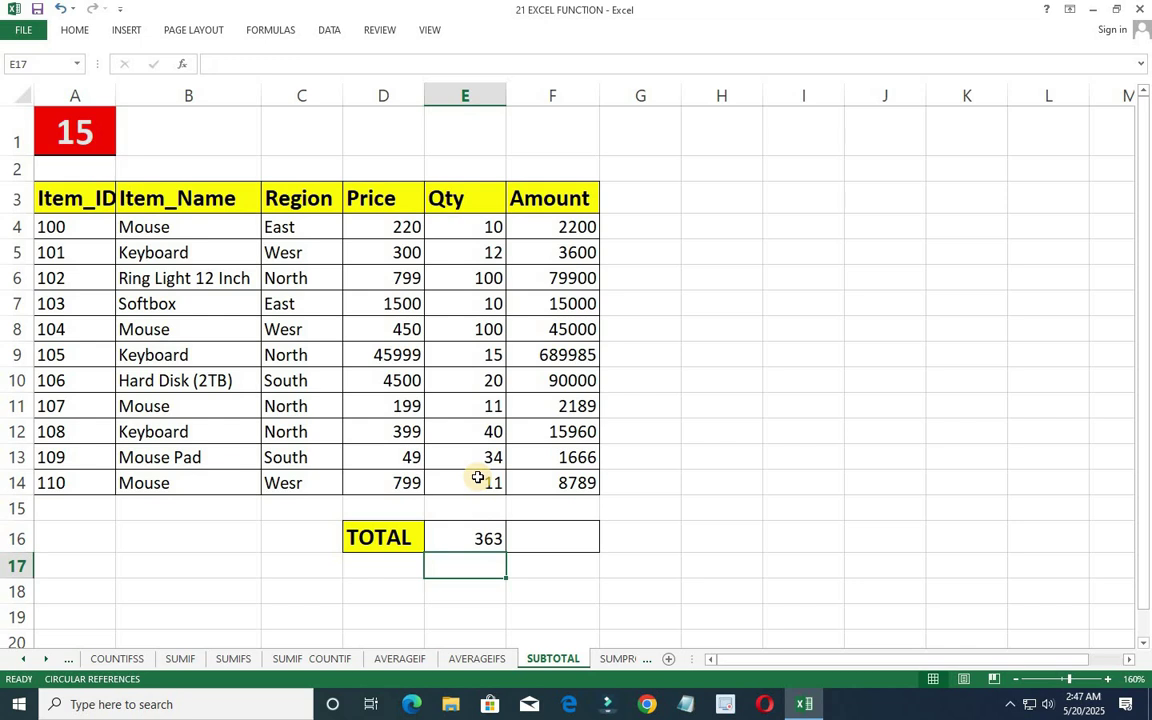
Total the Amount column in F16 with SUBTOTAL, using function number 9 and the range F4:F14.
click(545, 538)
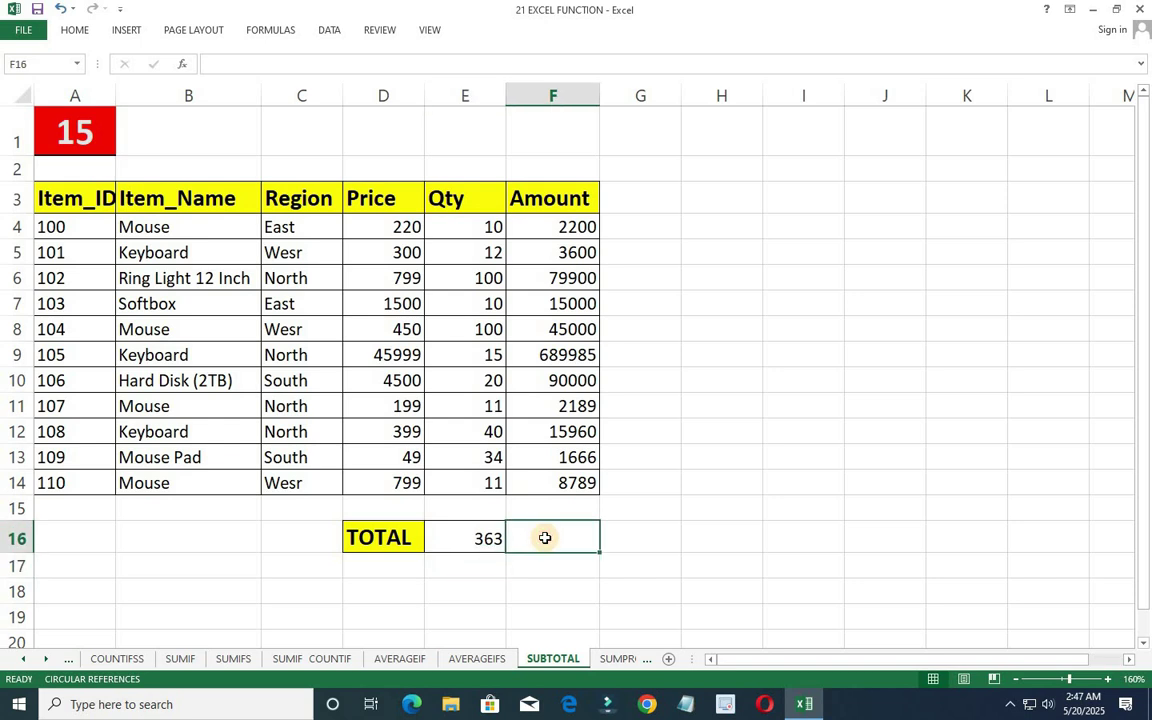
text(=sub)
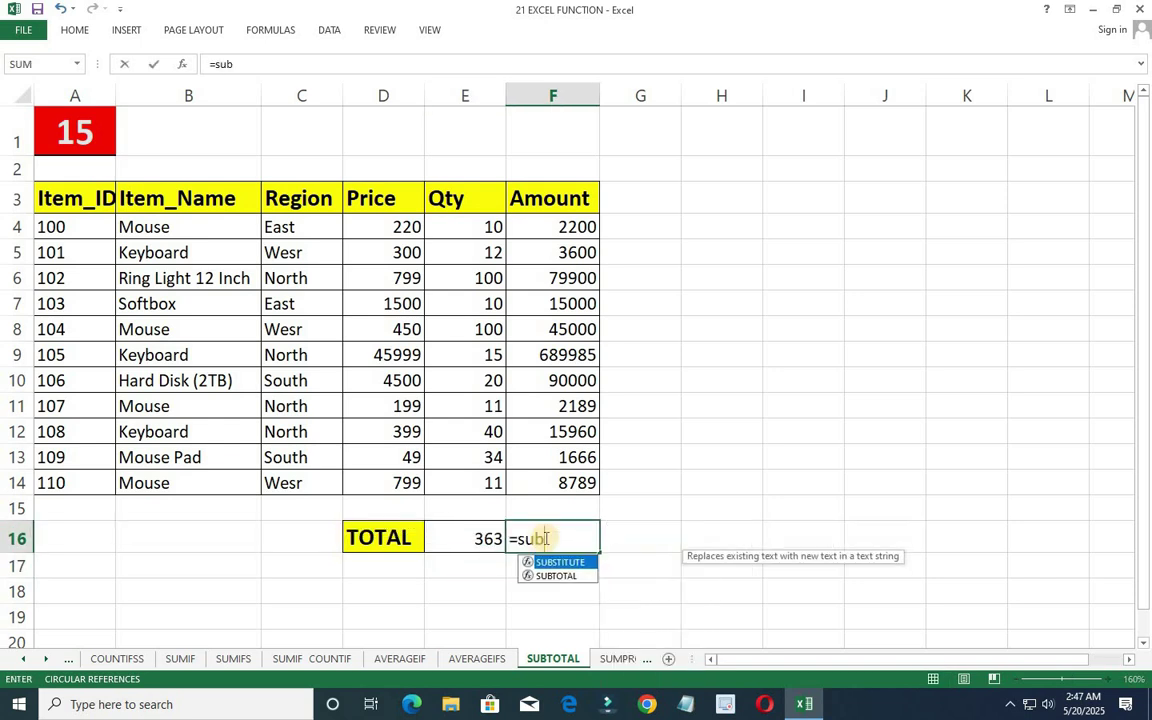
key(Down)
key(Tab)
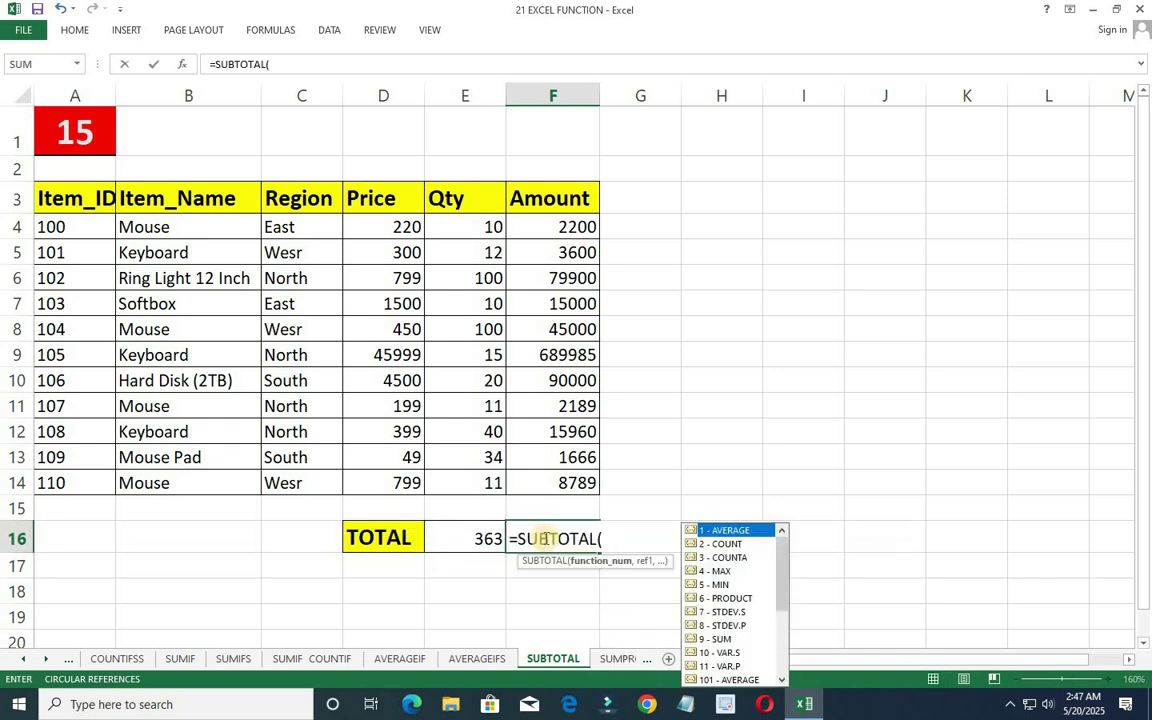
text(9,)
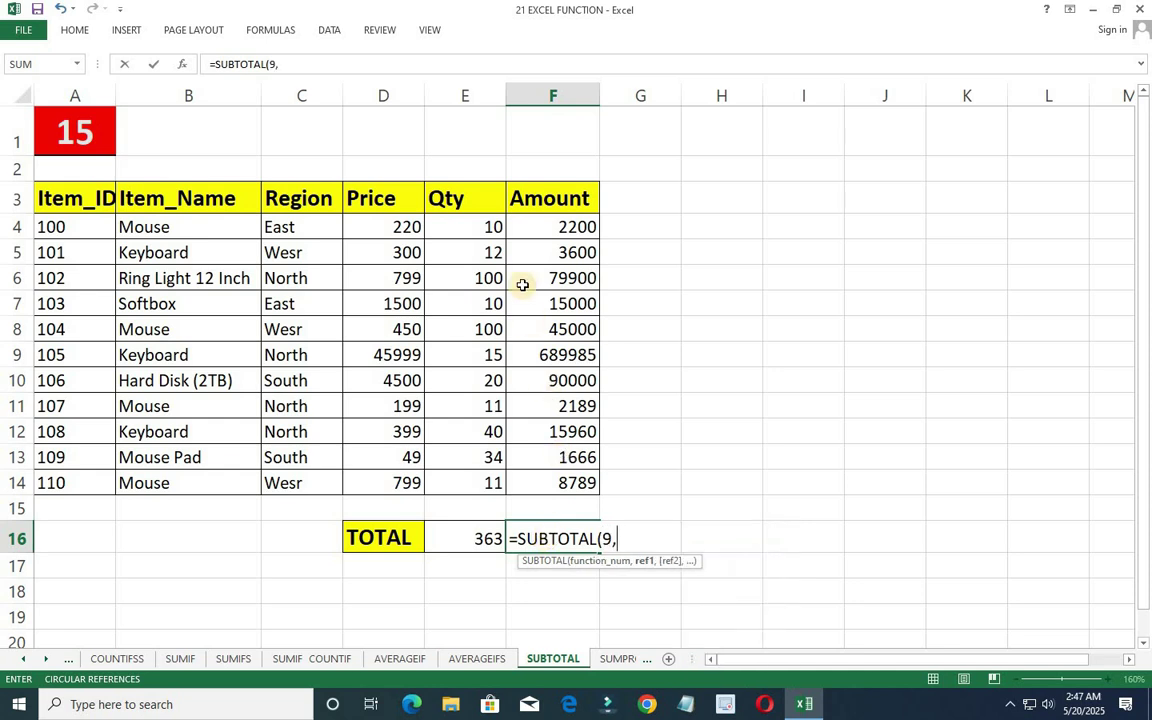
drag(535, 232, 544, 476)
key(Return)
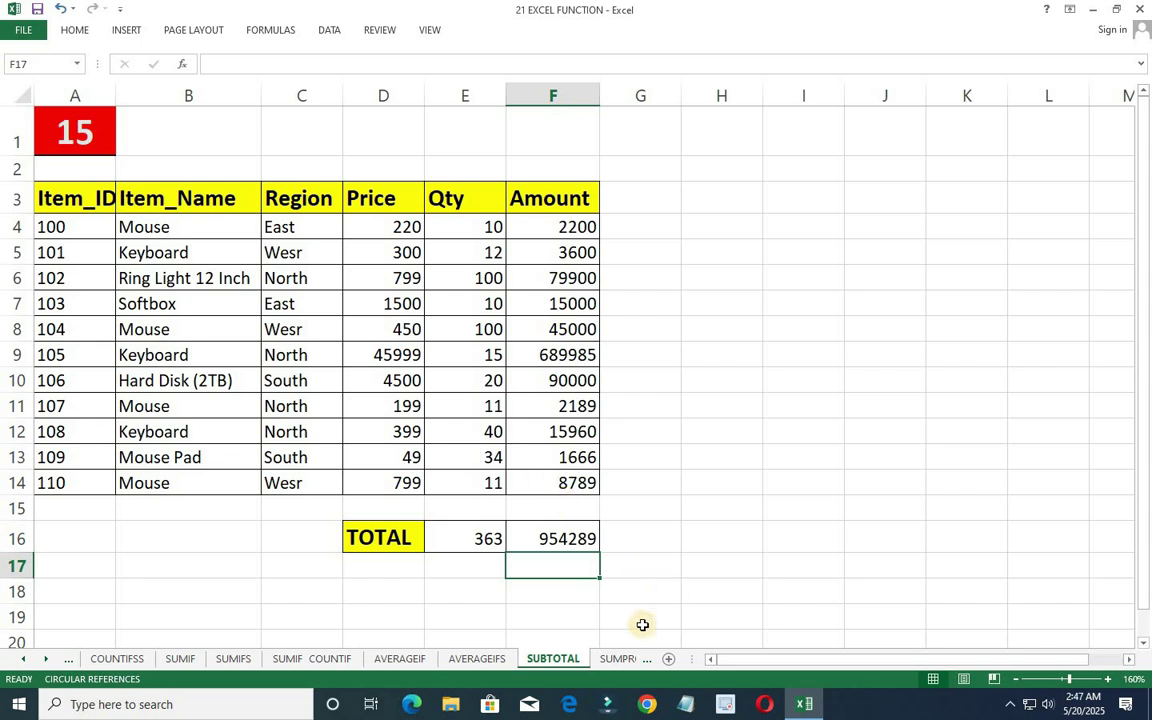
Go to the SUMPRODUCT sheet and clear the existing Total Amount value in F16.
click(616, 658)
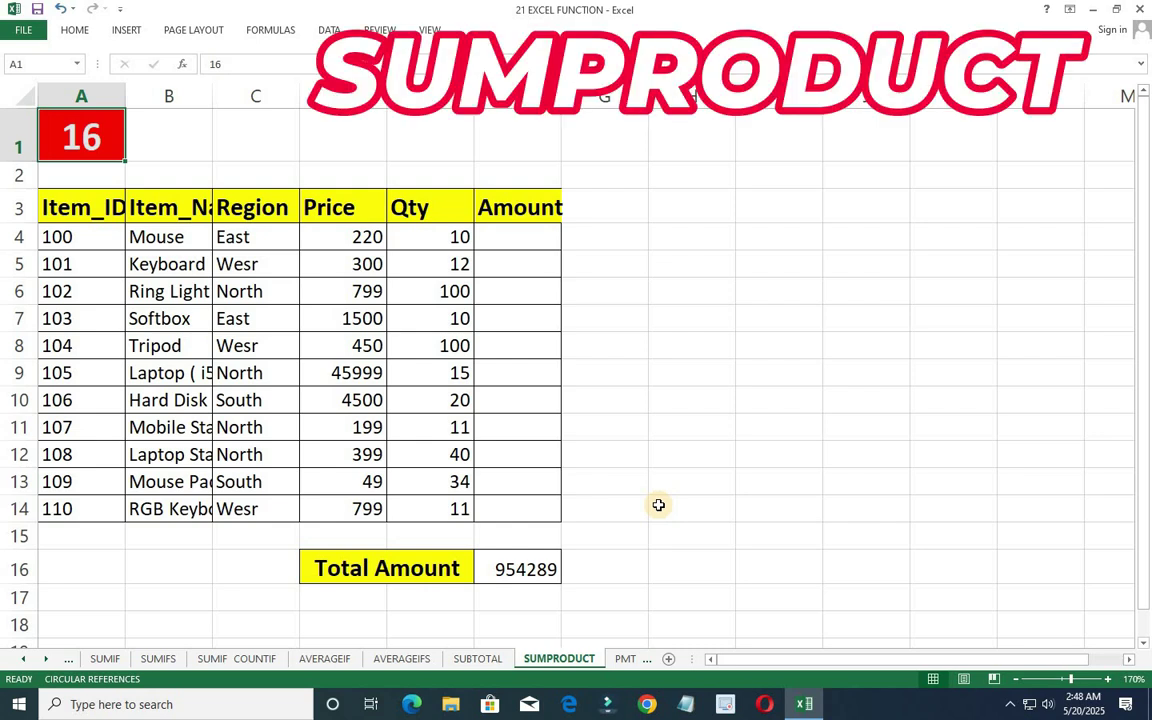
click(538, 569)
key(Delete)
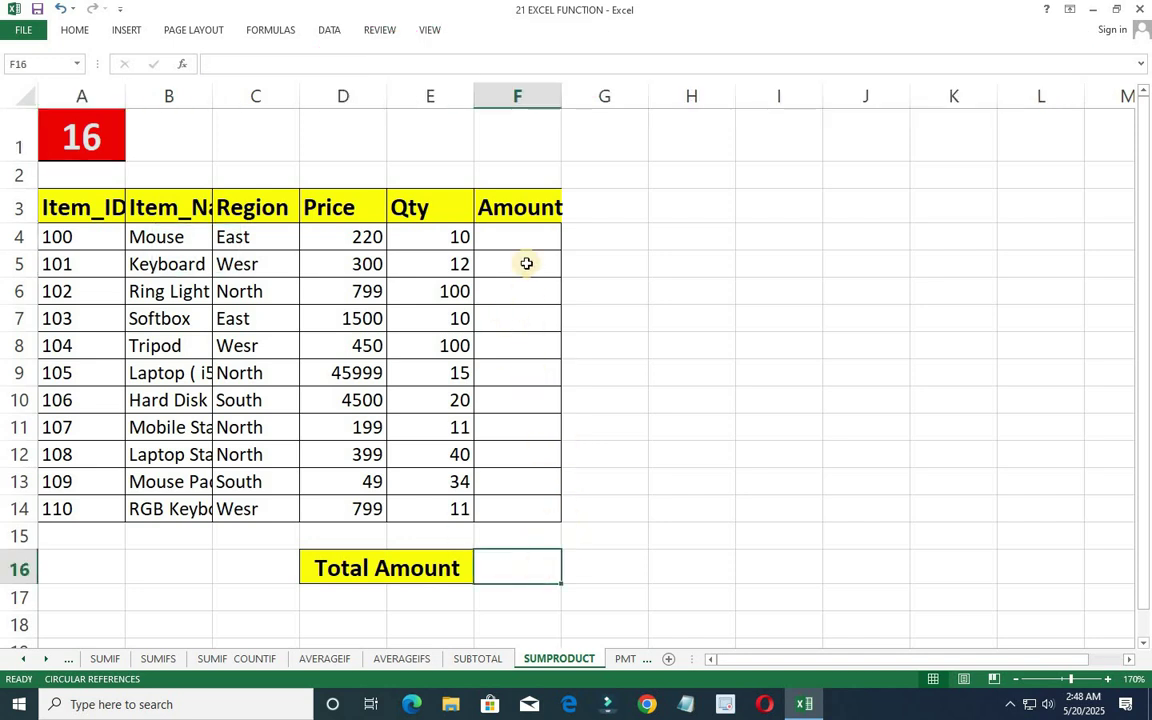
Widen the Amount column slightly so its heading fits, and review the price and quantity in the Mouse row.
click(522, 238)
drag(561, 95, 573, 95)
drag(145, 240, 347, 240)
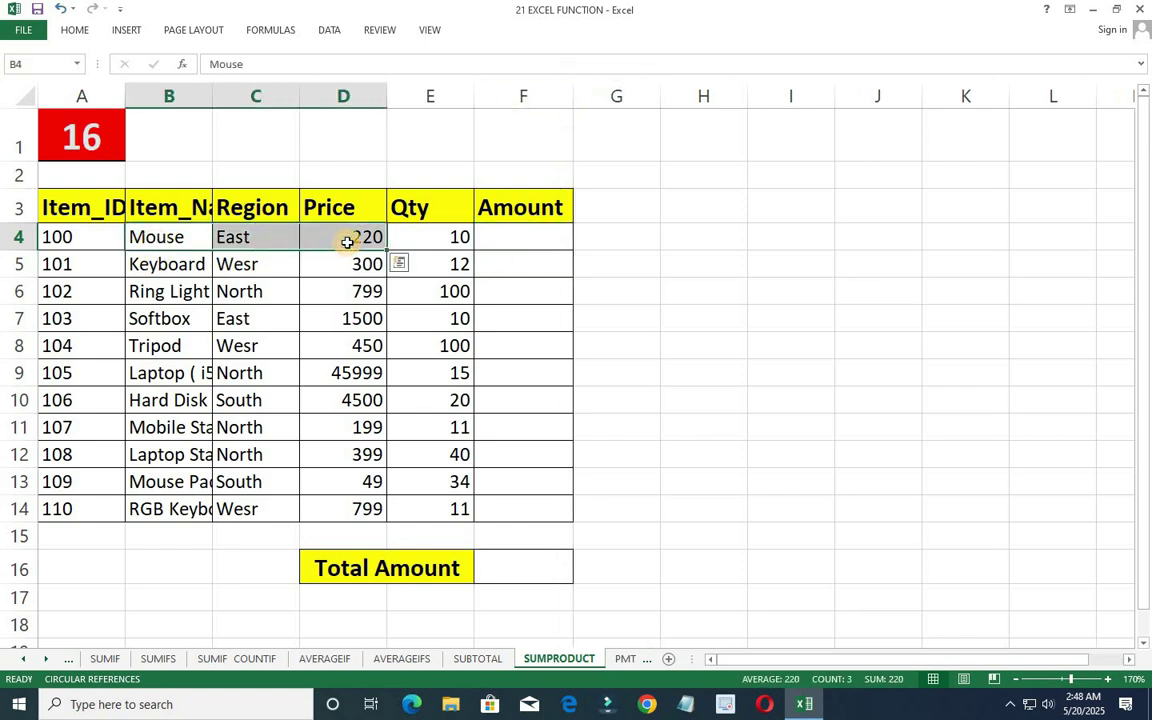
click(447, 245)
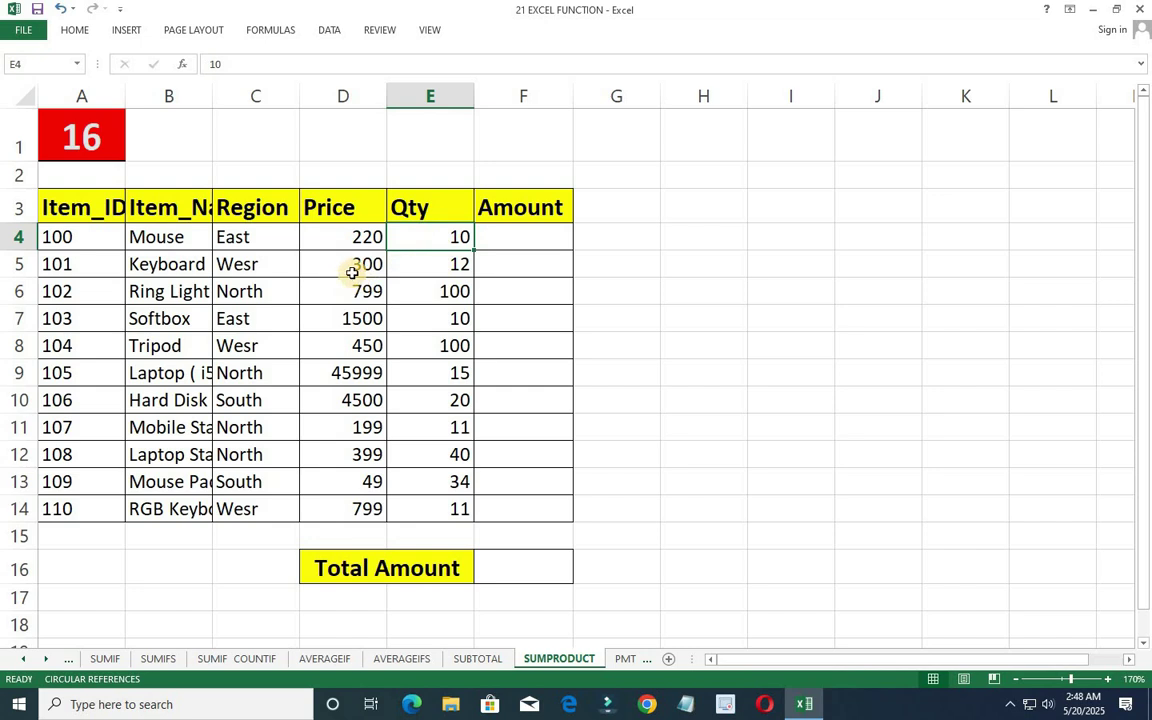
Correct the Keyboard row's region in C5 to West and review that row's price and quantity.
click(295, 266)
double_click(284, 263)
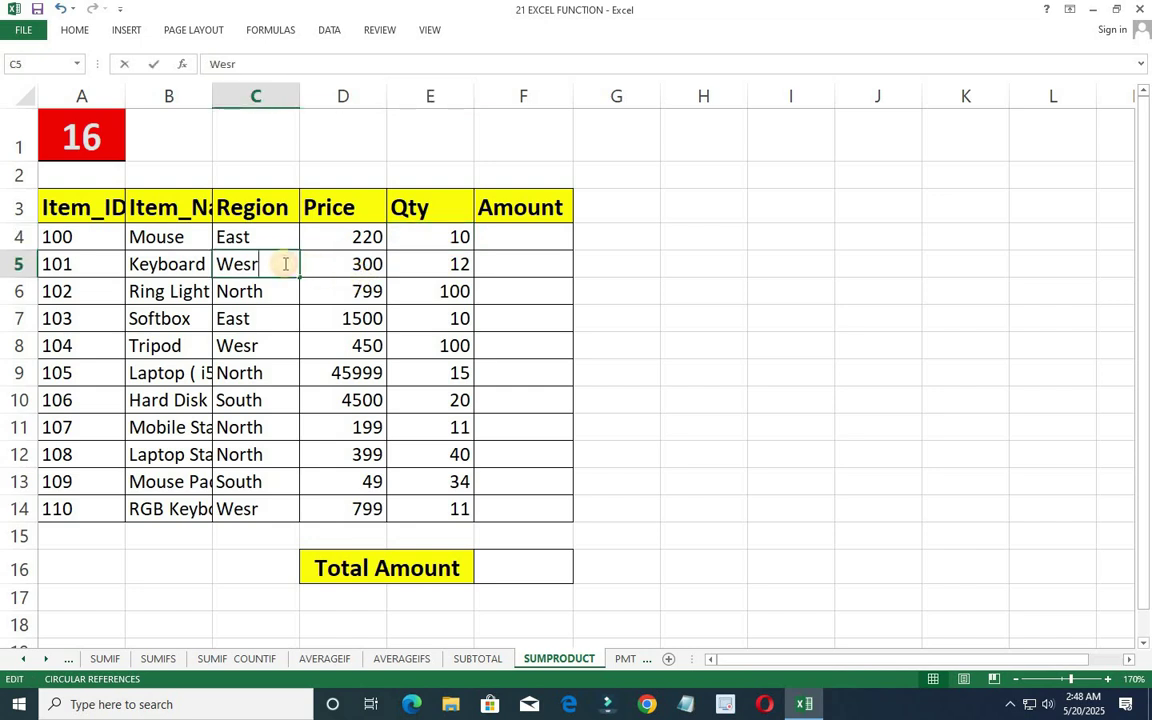
key(BackSpace)
text(t)
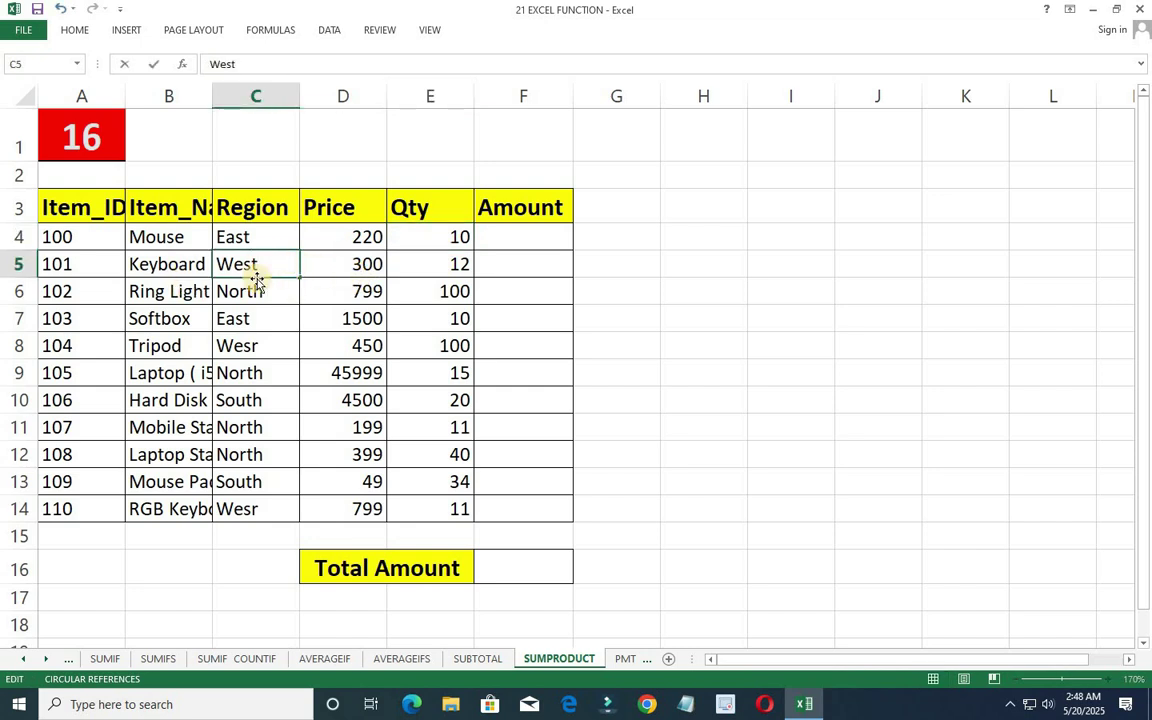
click(371, 263)
click(445, 264)
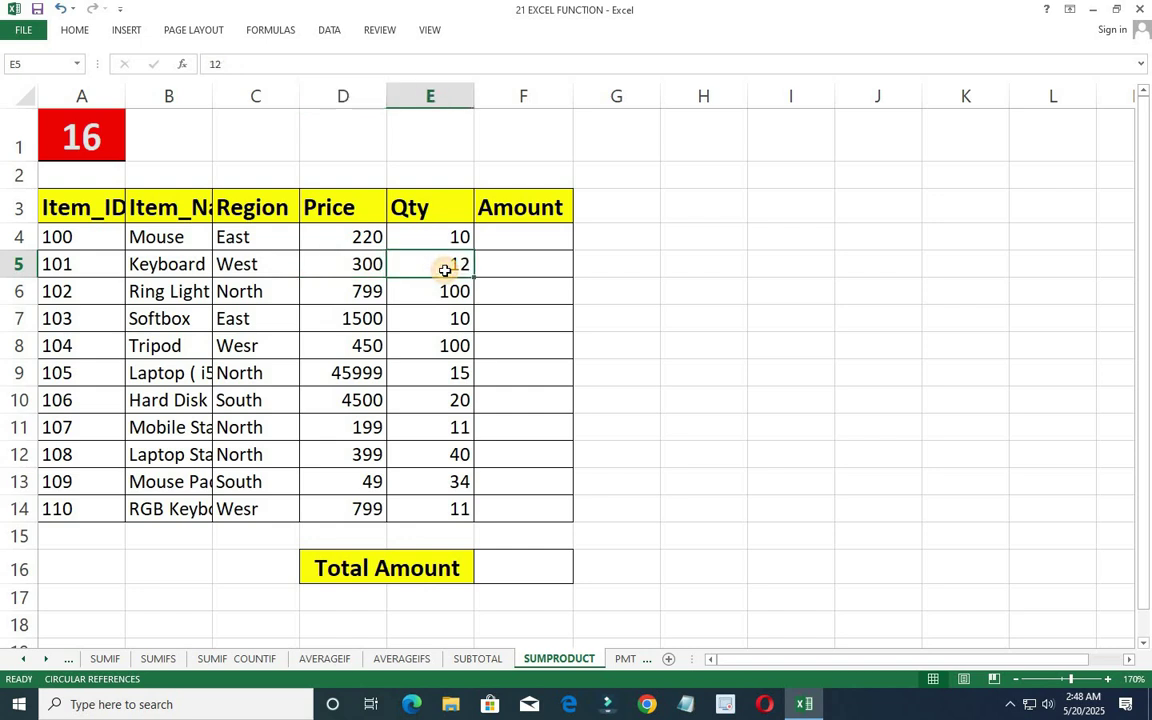
Calculate the Mouse row's amount in F4 with the formula =PRODUCT(D4,E4).
click(512, 234)
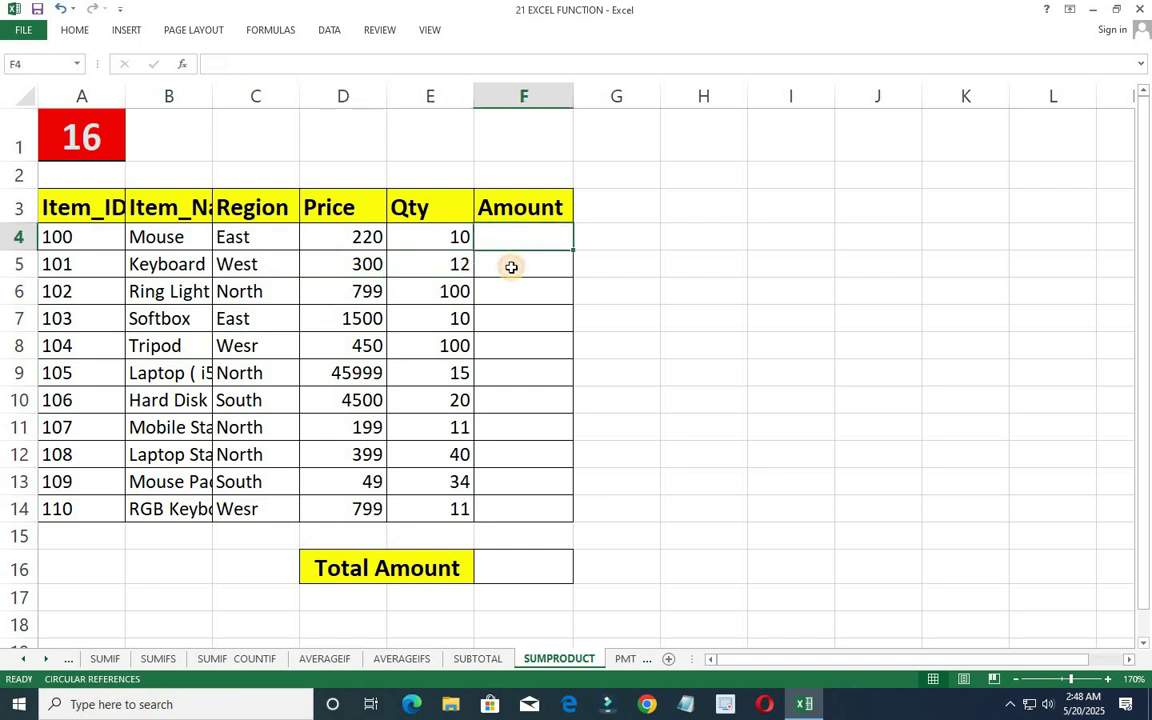
text(=)
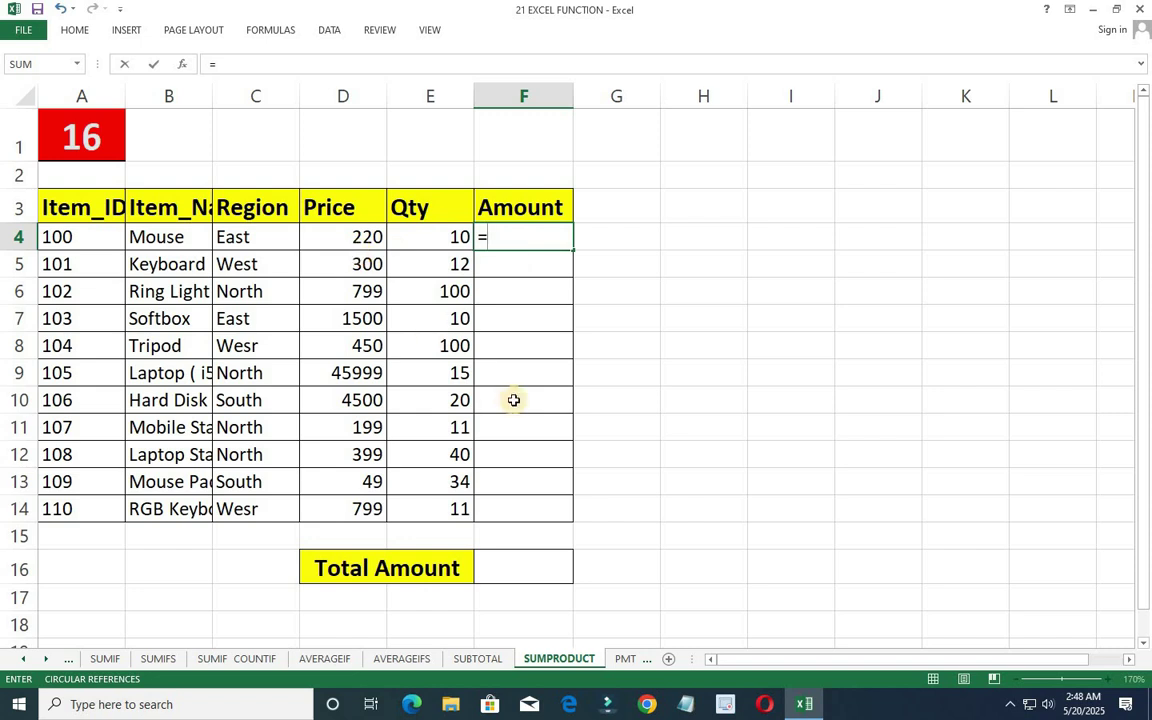
text(pro)
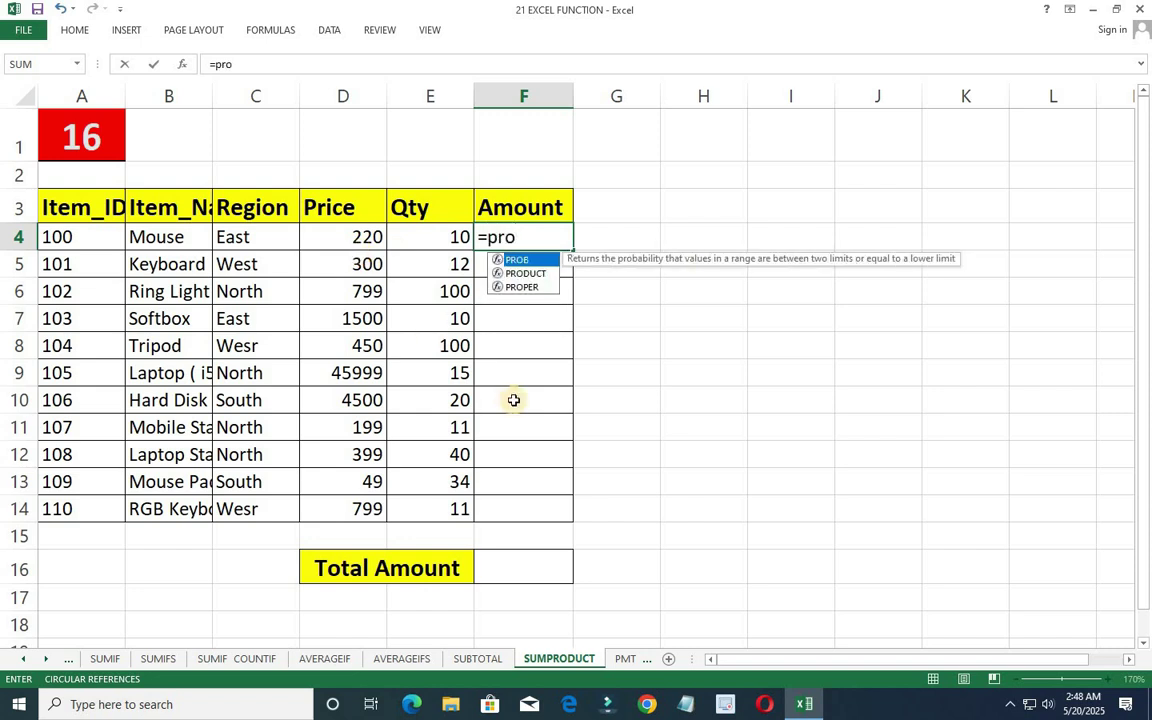
key(Down)
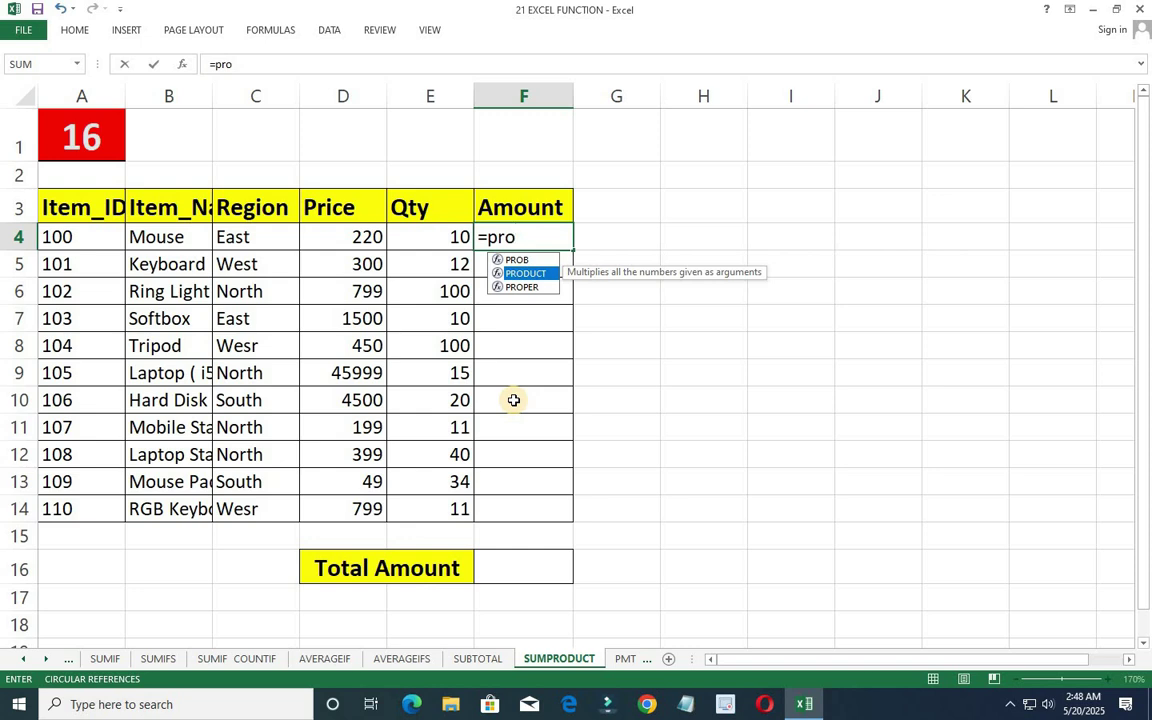
key(Tab)
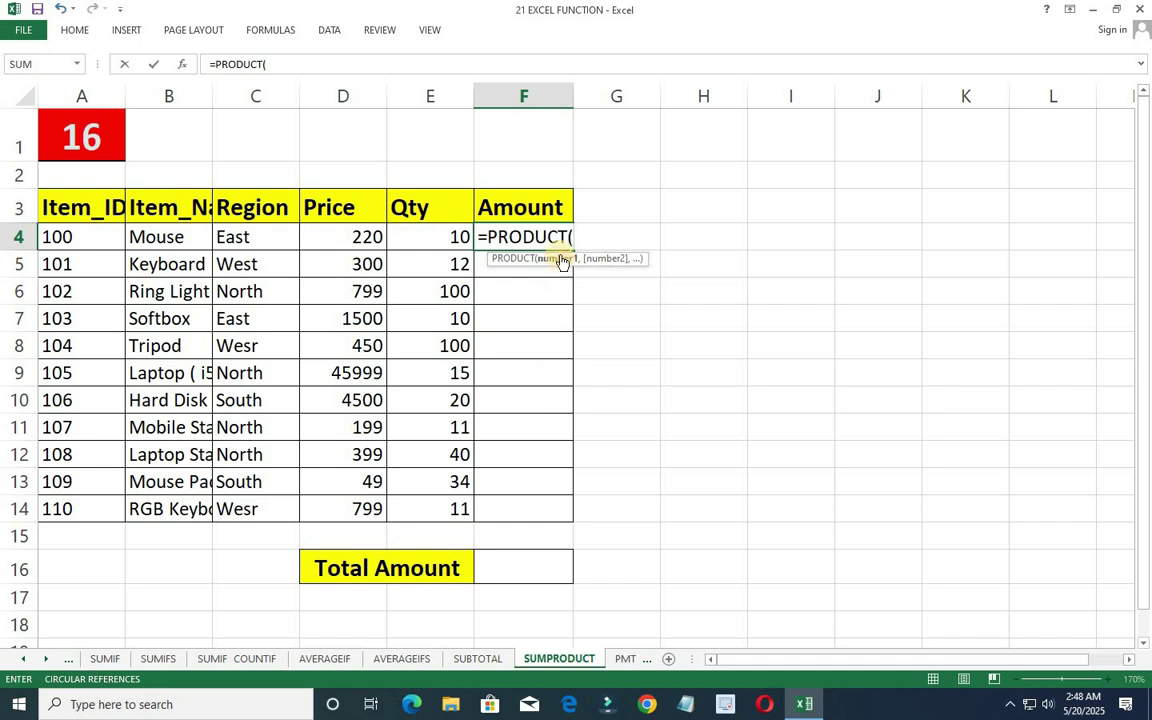
click(334, 236)
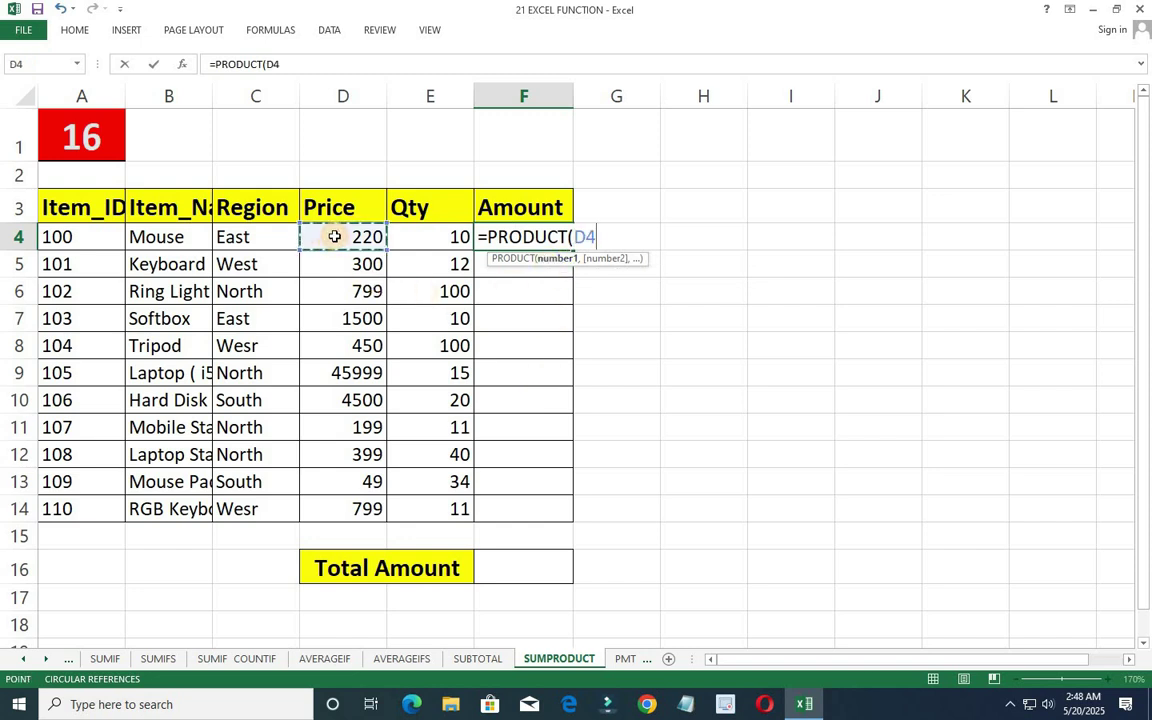
text(,)
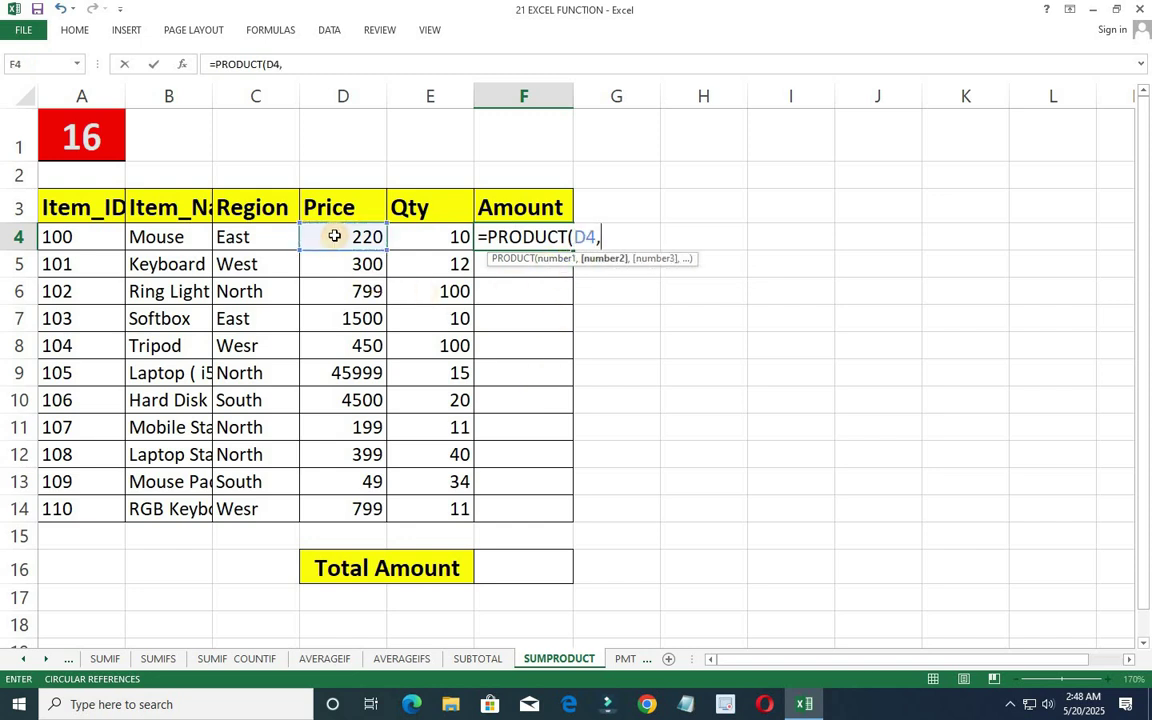
click(435, 242)
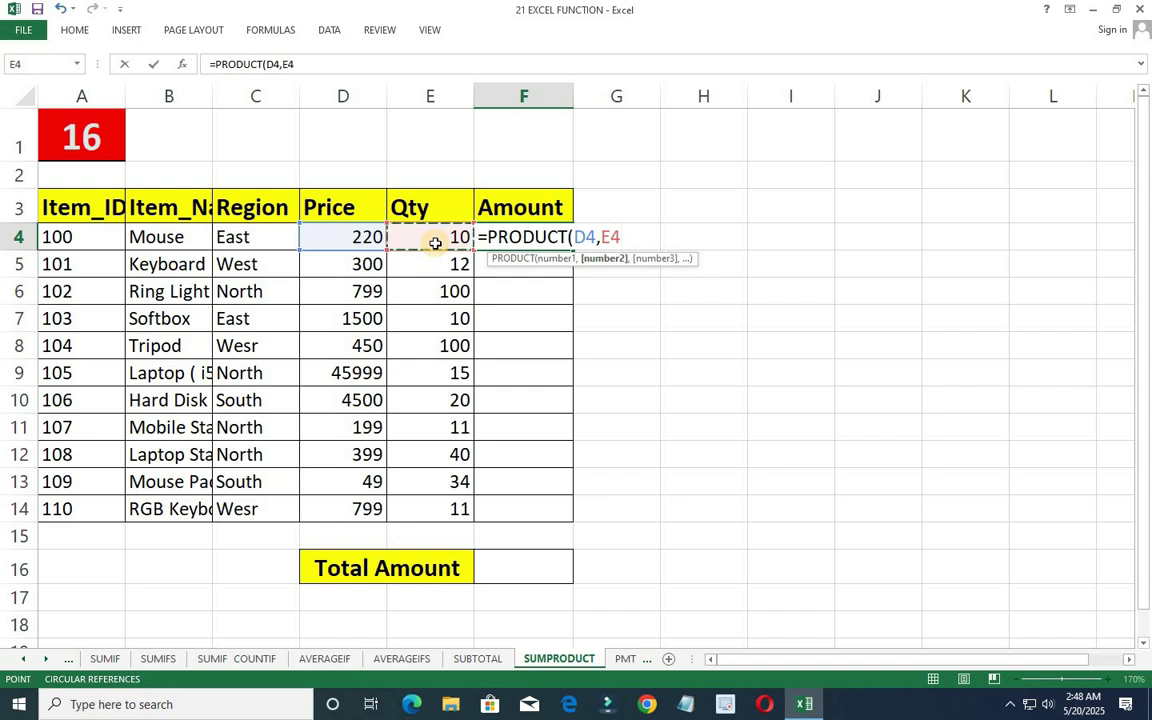
key(Return)
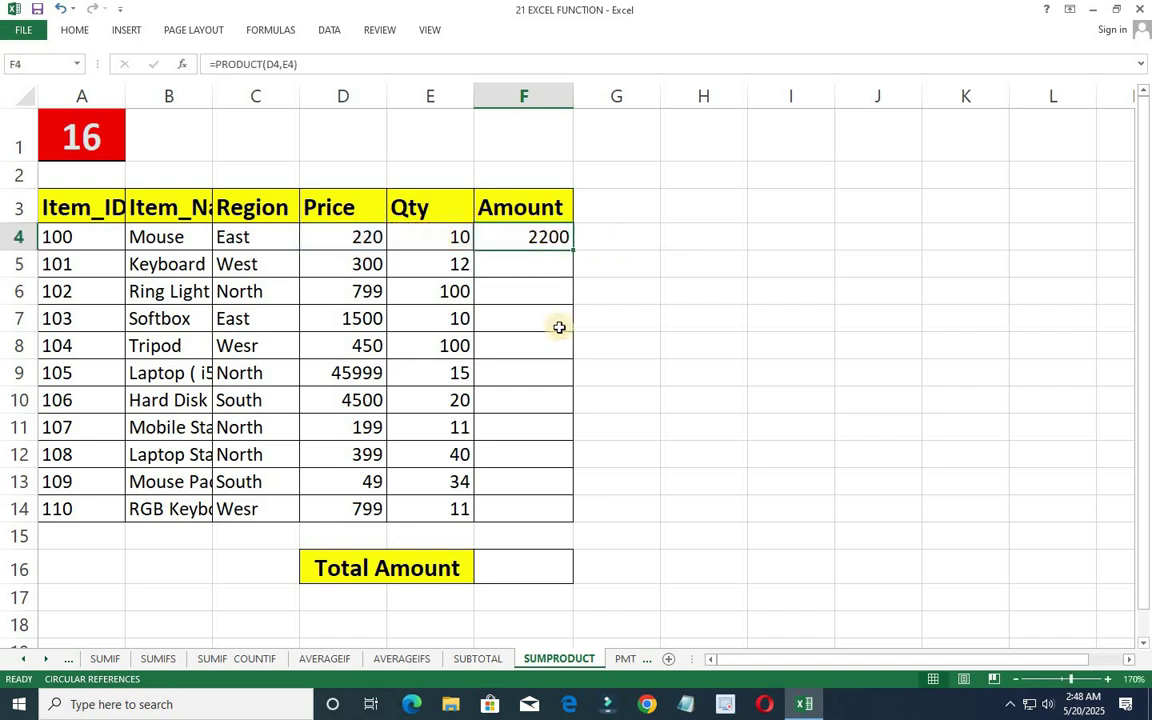
Calculate the Keyboard row's amount in F5 by direct multiplication with the formula =E5*D5.
click(535, 271)
text(=)
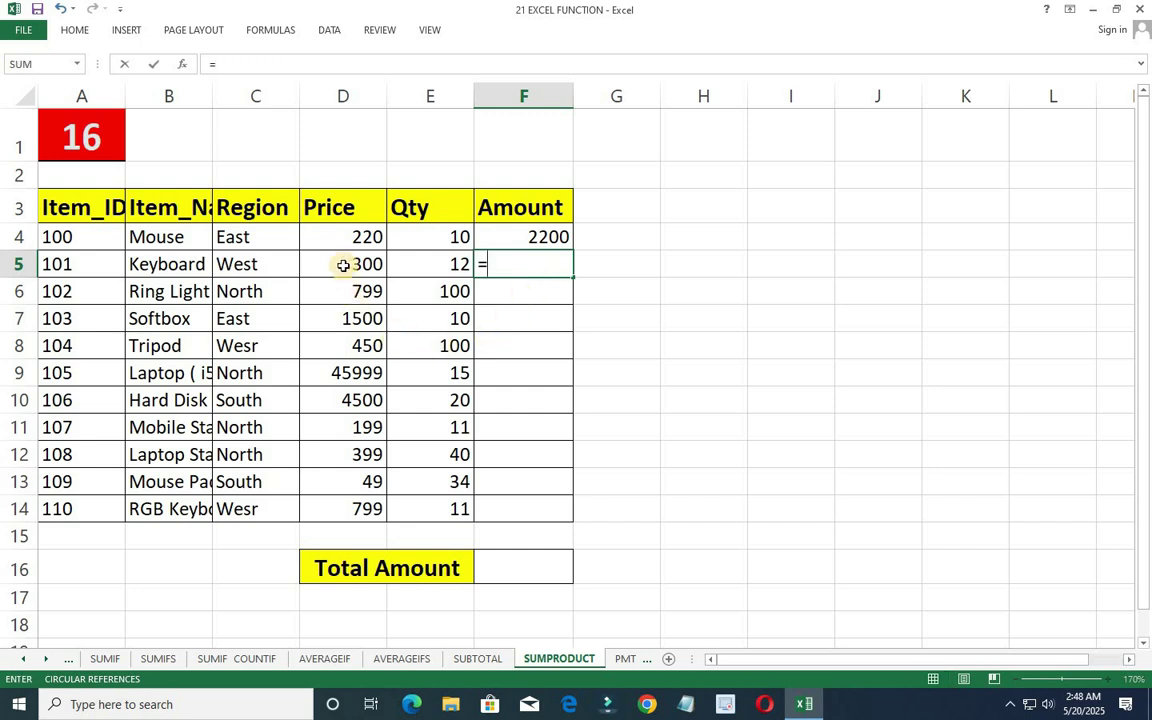
click(421, 271)
text(*)
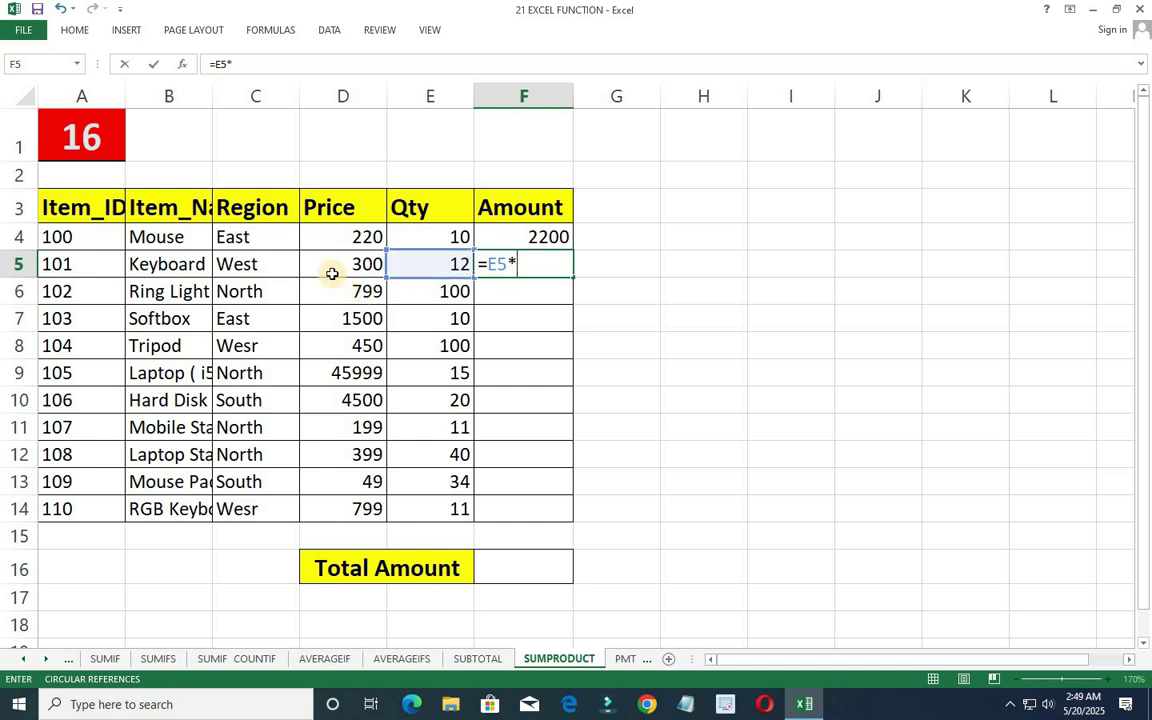
click(328, 265)
key(Return)
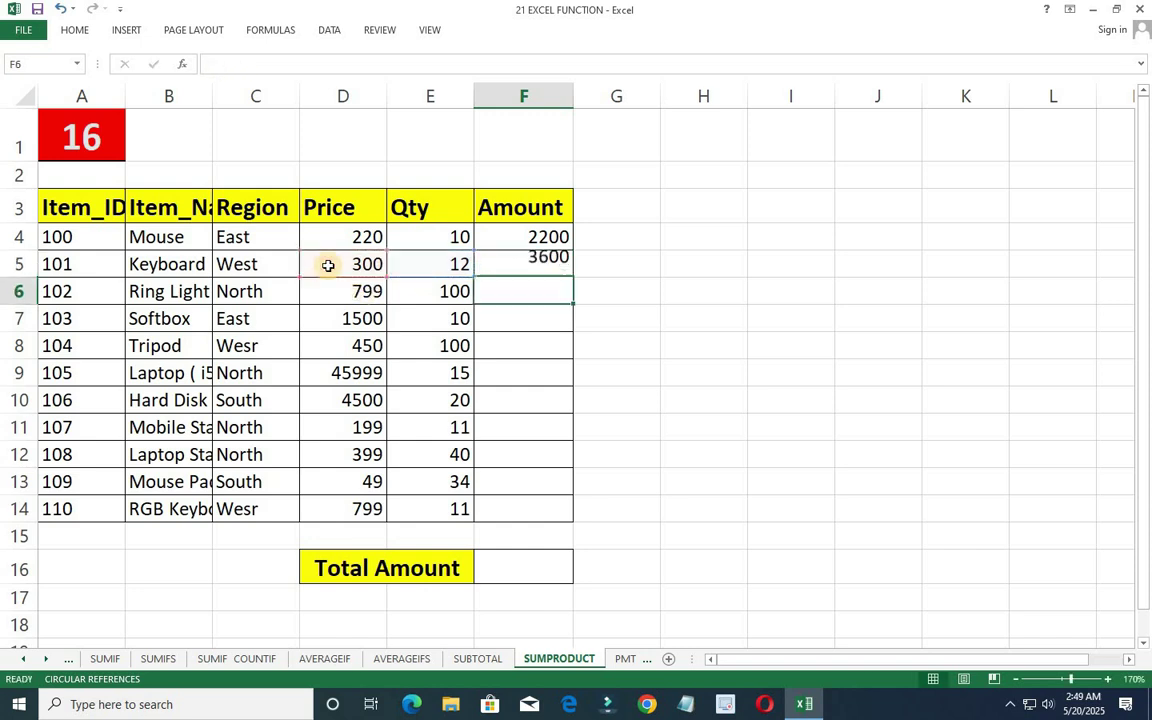
Fill the PRODUCT formula from F4 down through F14, and insert a blank row at row 15 above the Total Amount label.
drag(515, 233, 532, 510)
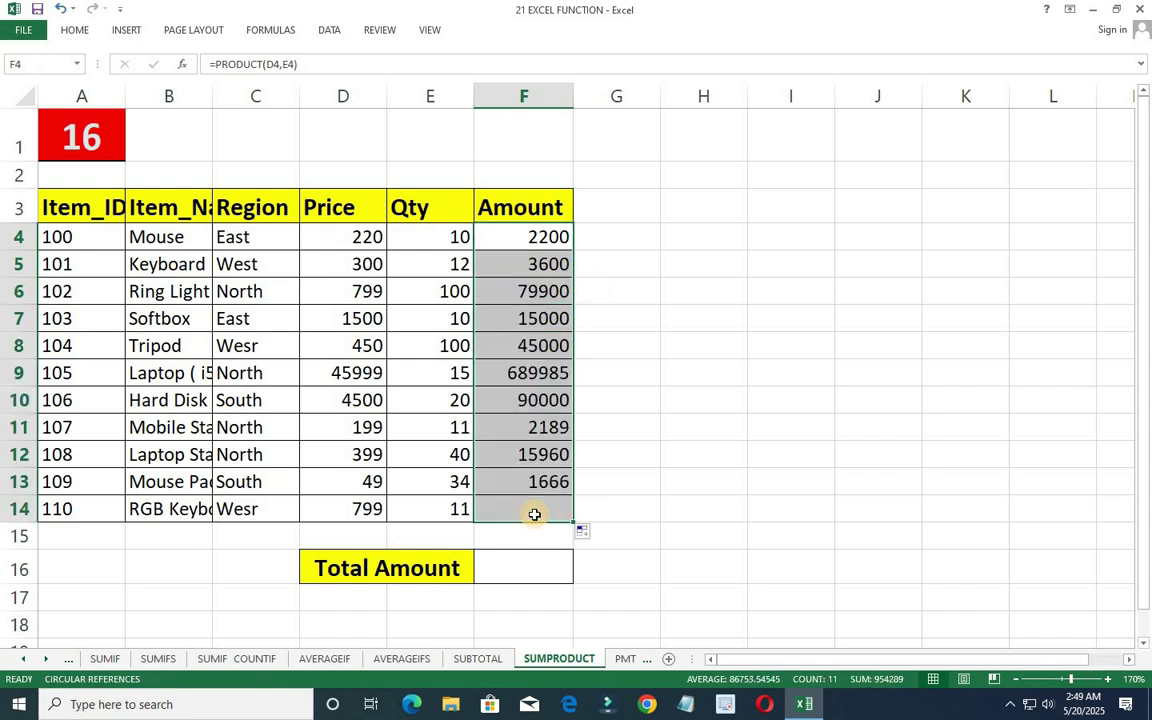
click(508, 535)
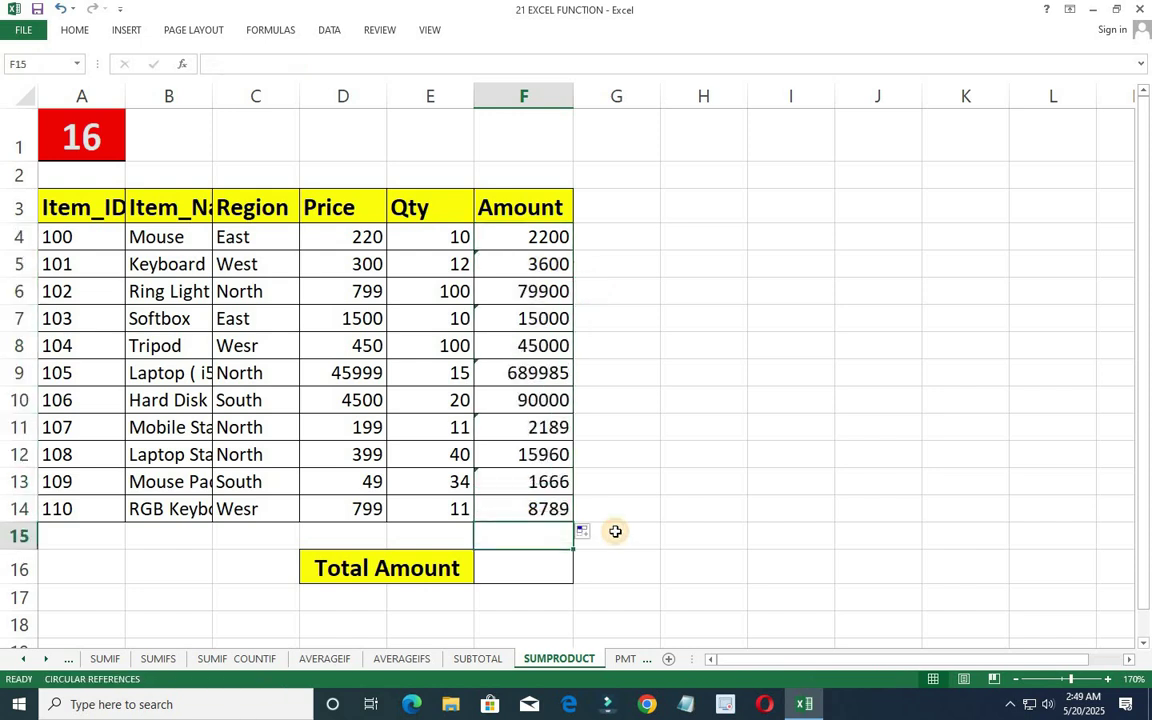
click(19, 535)
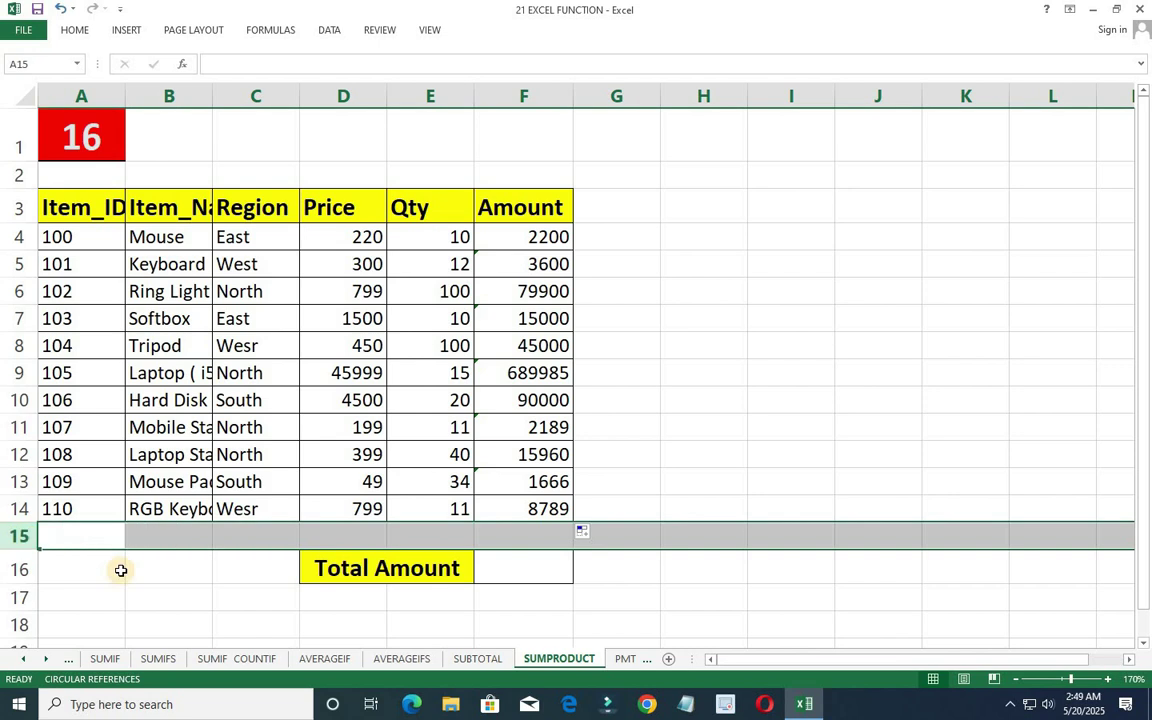
key(ctrl+shift+plus)
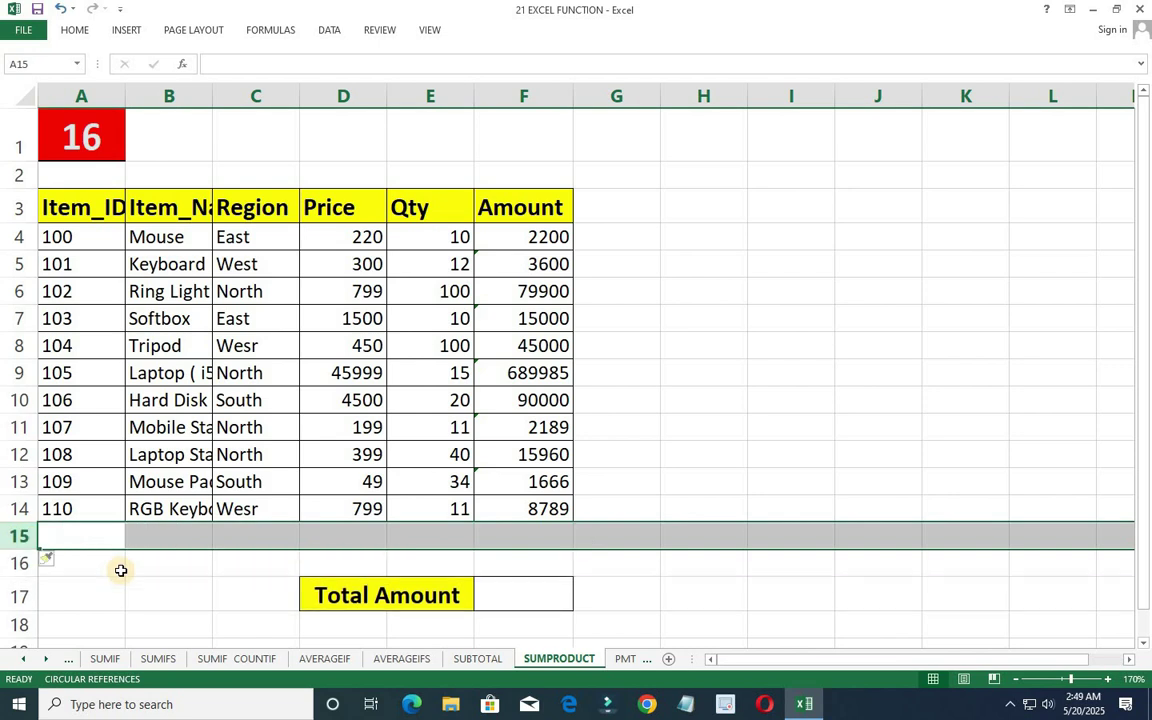
Total the Amount column in F15 with the formula =SUM(F4:F14).
click(515, 536)
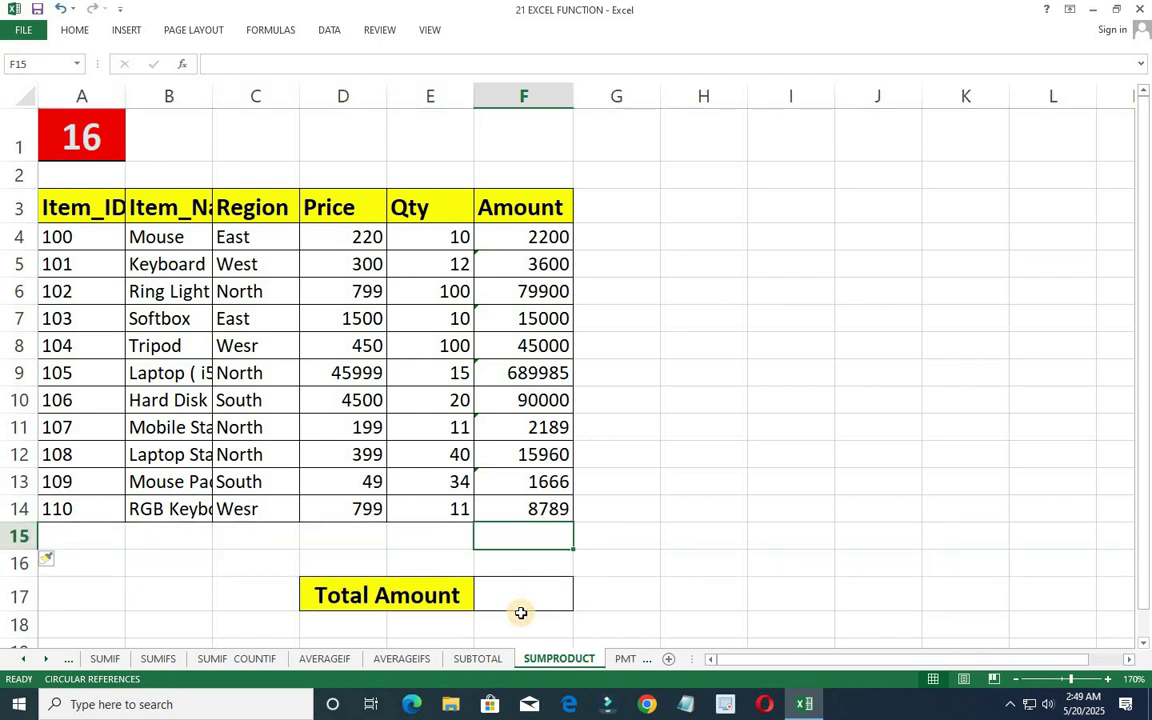
text(=sum)
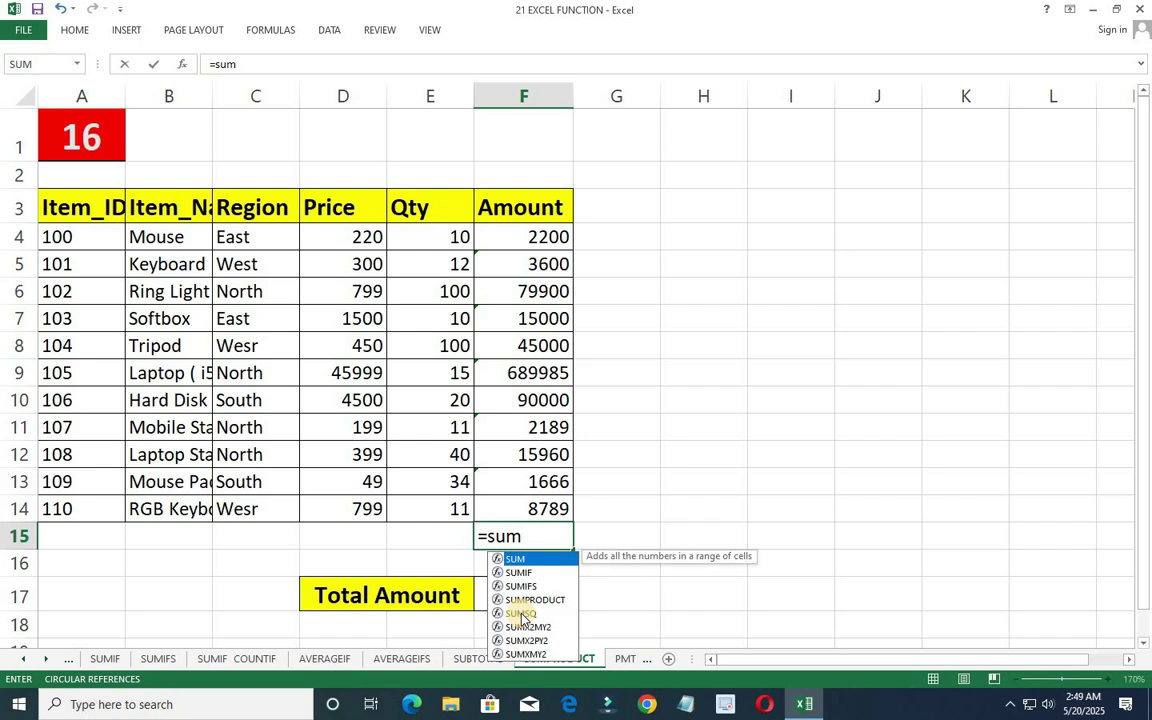
key(Tab)
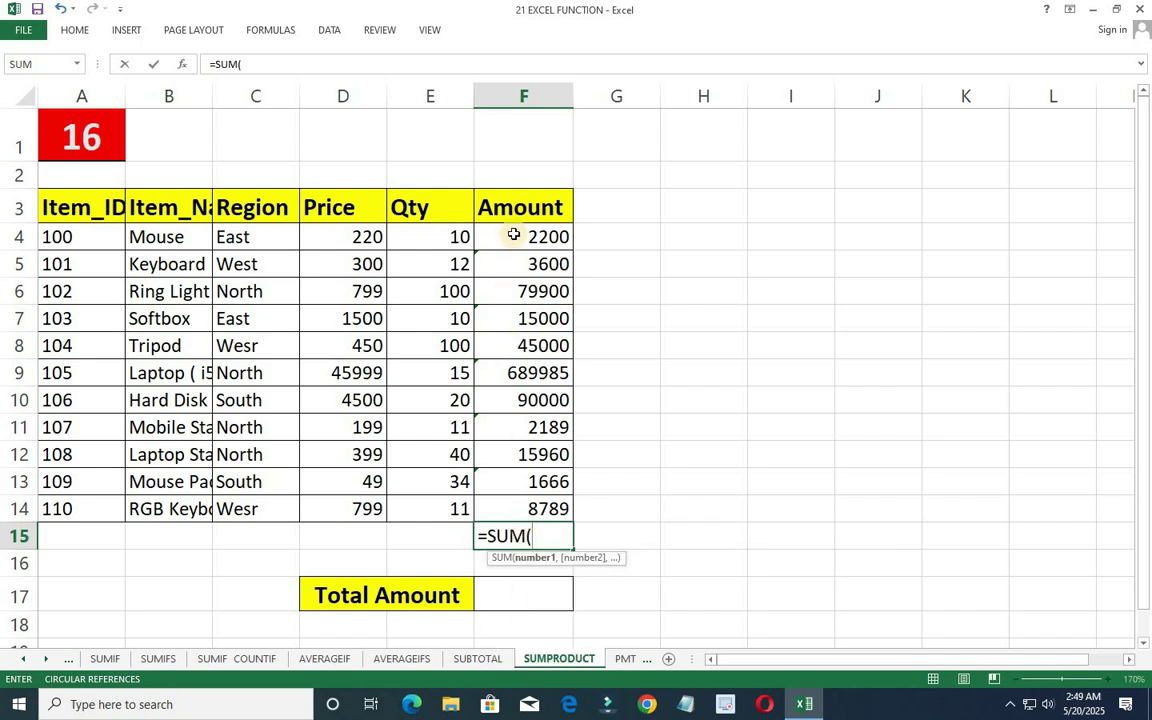
drag(514, 234, 553, 503)
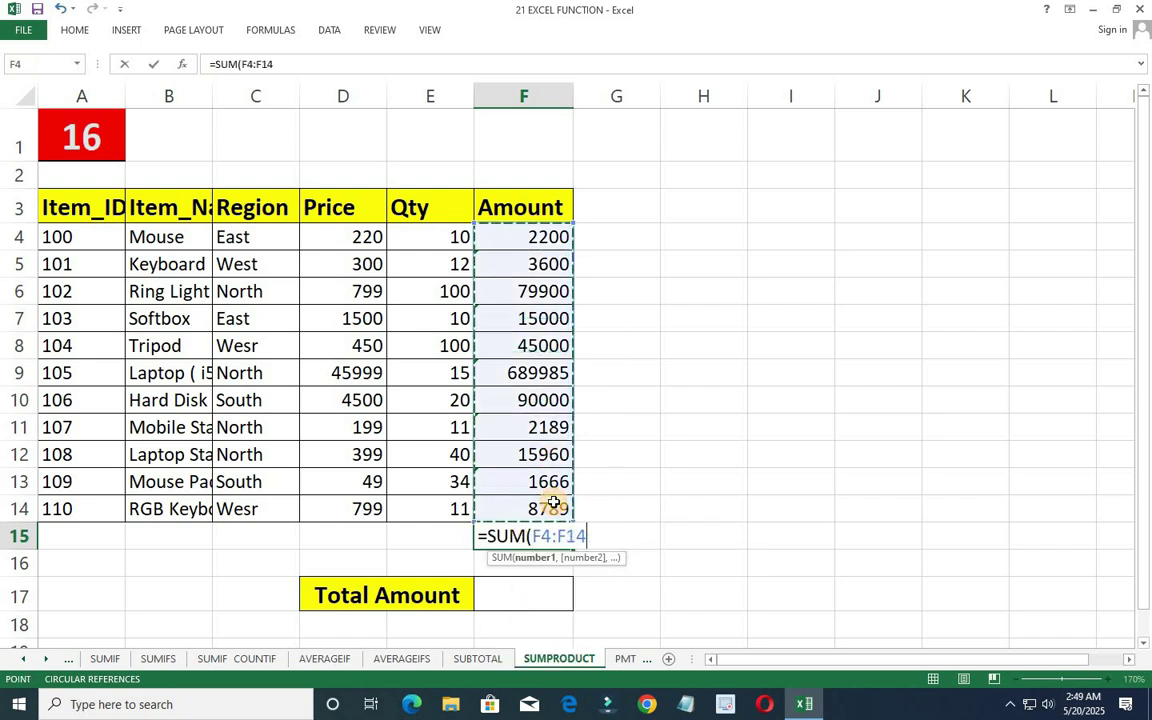
key(Return)
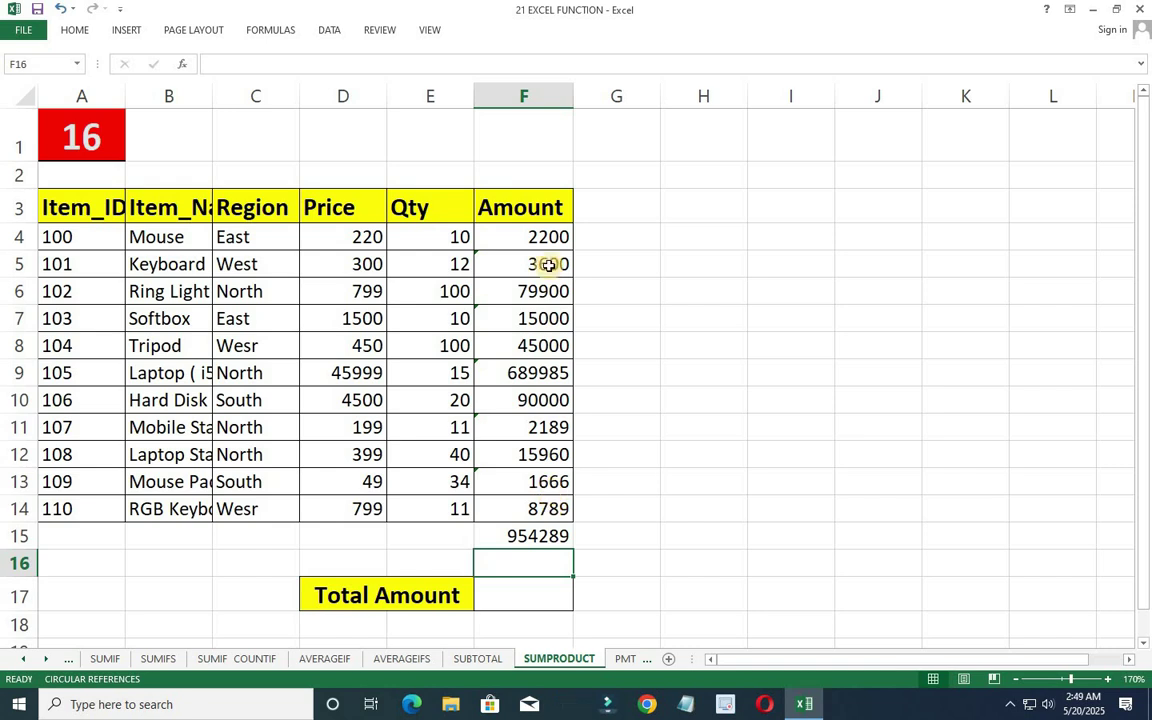
Hide the Amount column F, and merge and centre cells D18:E18 beneath the Total Amount label.
right_click(527, 101)
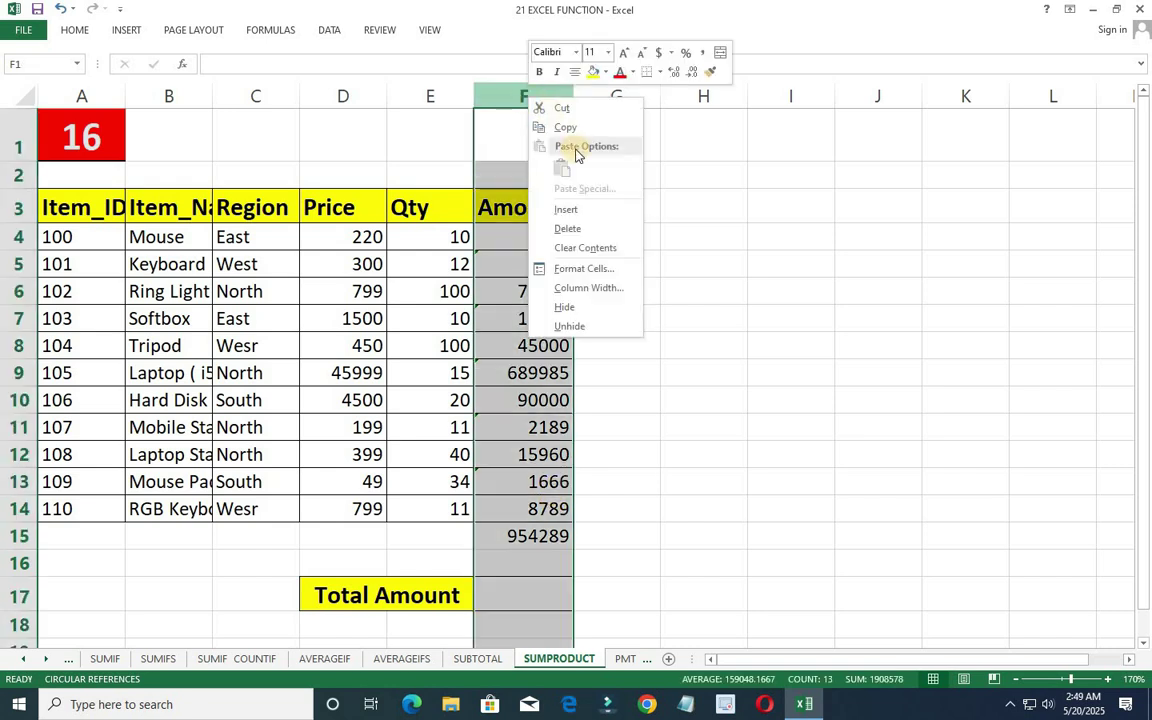
click(566, 307)
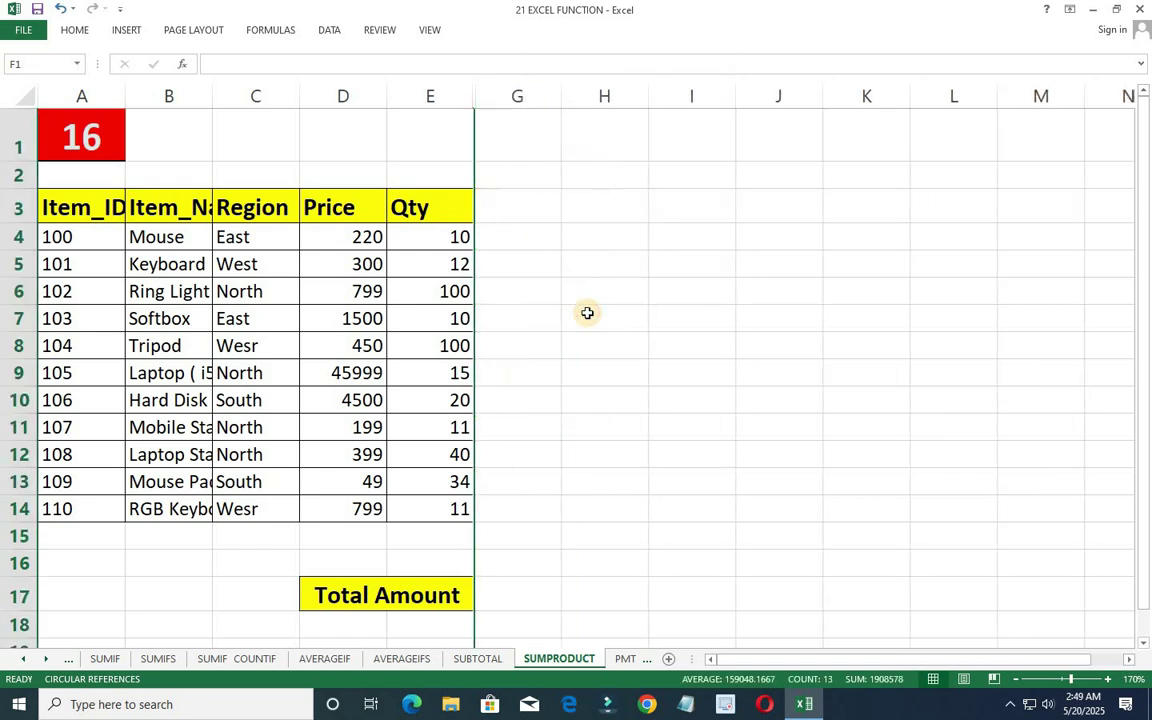
scroll(404, 560, down, 1)
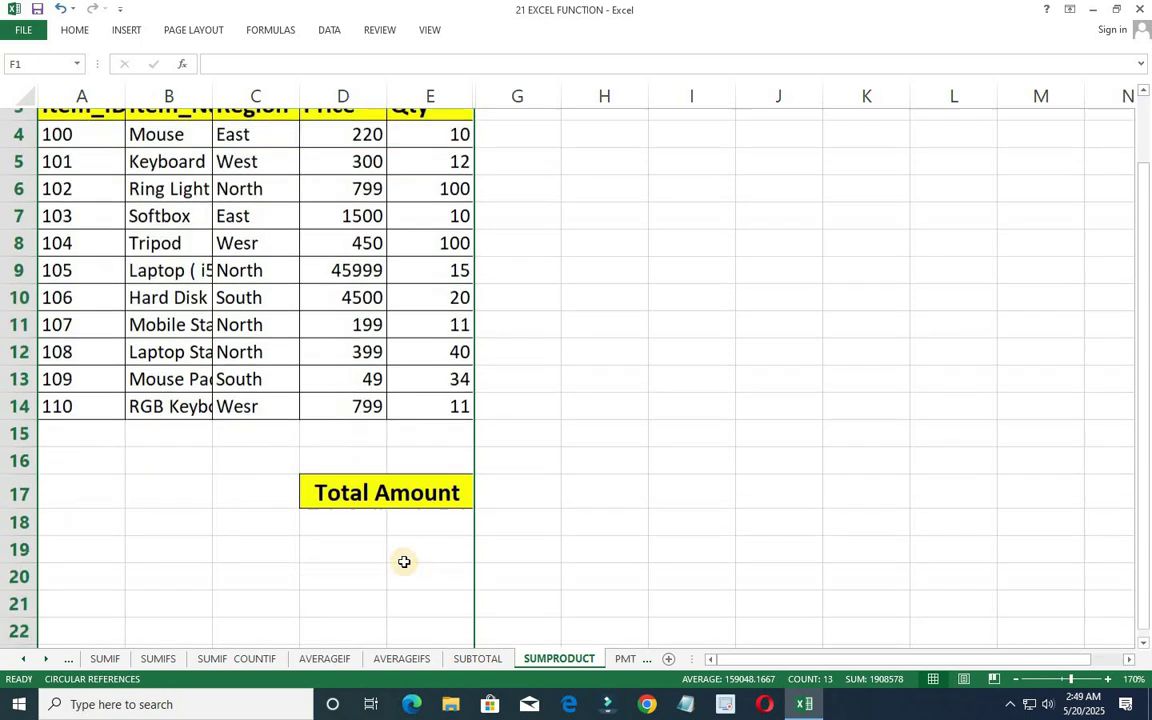
drag(349, 512, 417, 509)
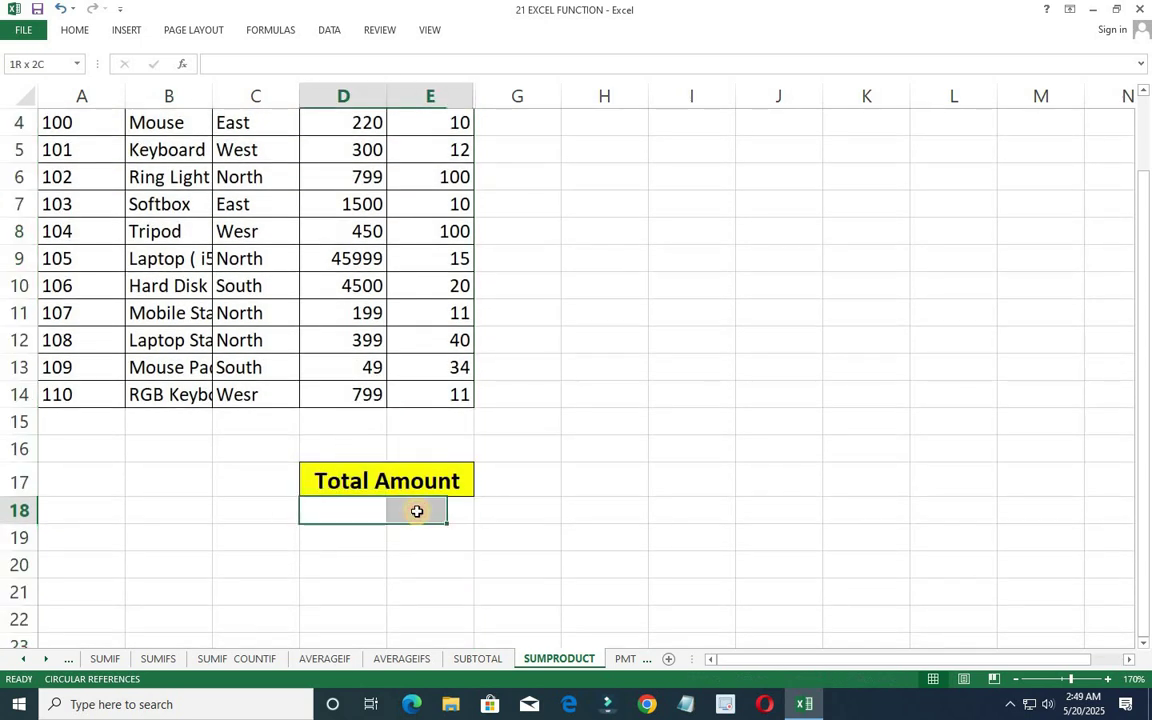
click(75, 29)
click(440, 83)
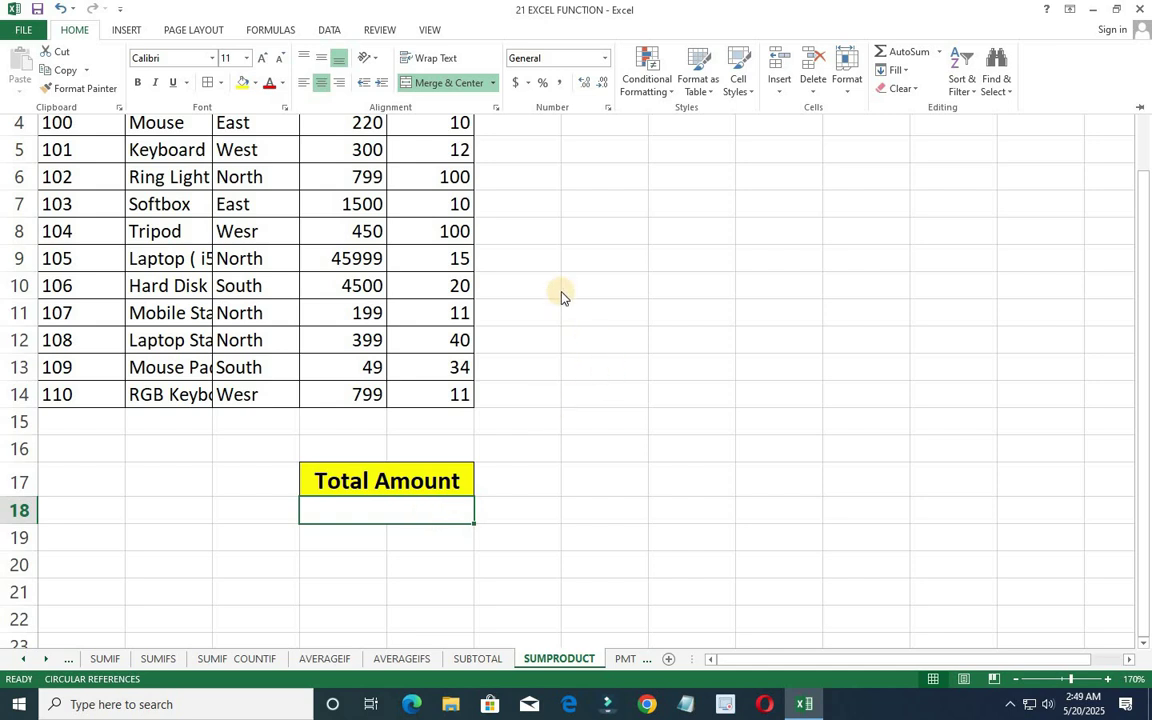
click(589, 317)
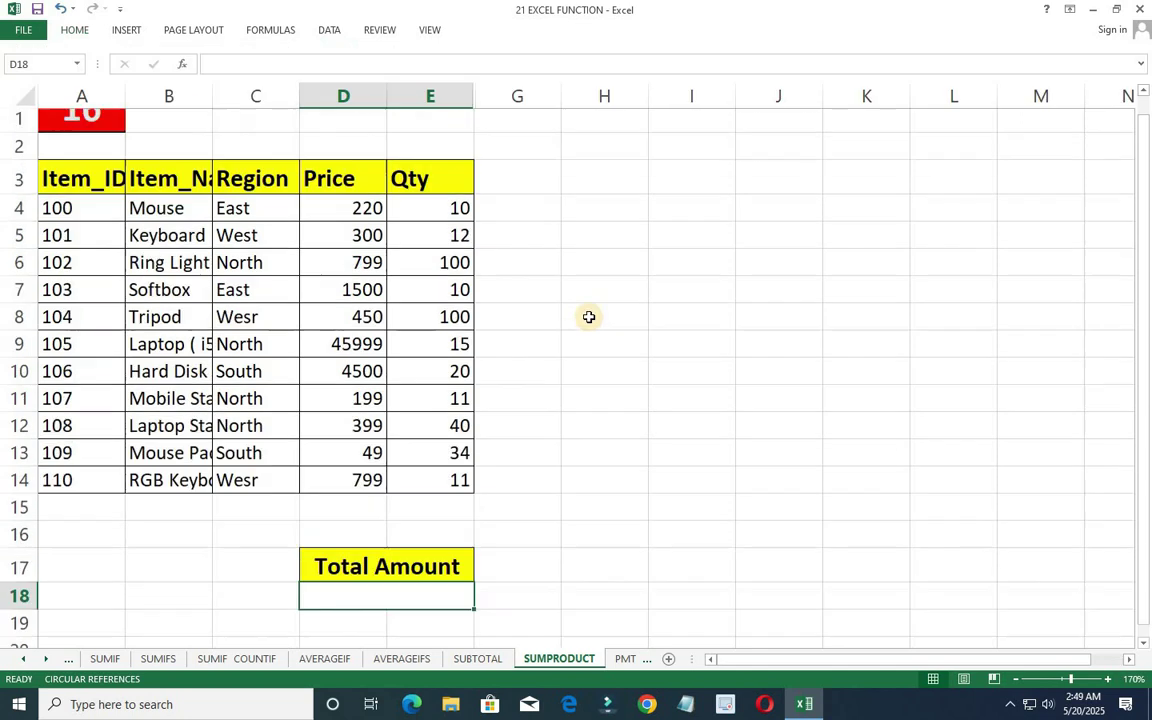
Widen the Item_Name column so that its heading and longer item names fit.
scroll(550, 380, down, 1)
scroll(490, 490, up, 1)
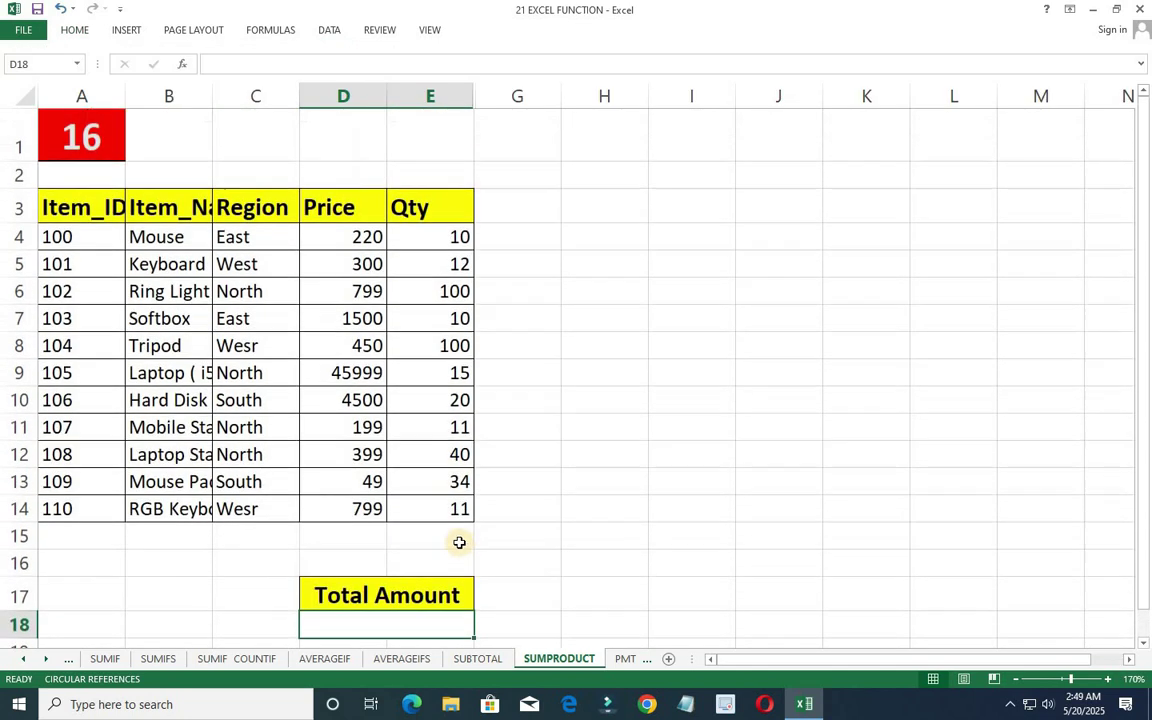
drag(212, 95, 272, 89)
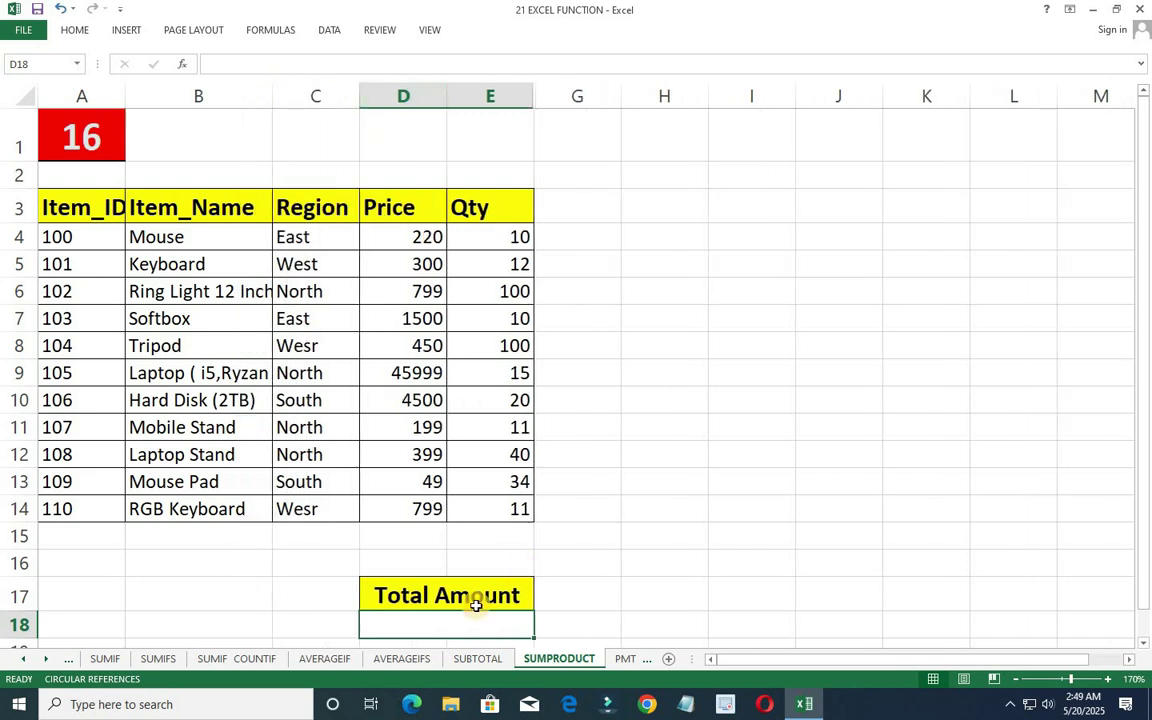
Calculate the total amount in the merged cell D18 with the formula =SUMPRODUCT(D4:D14,E4:E14).
scroll(476, 599, down, 1)
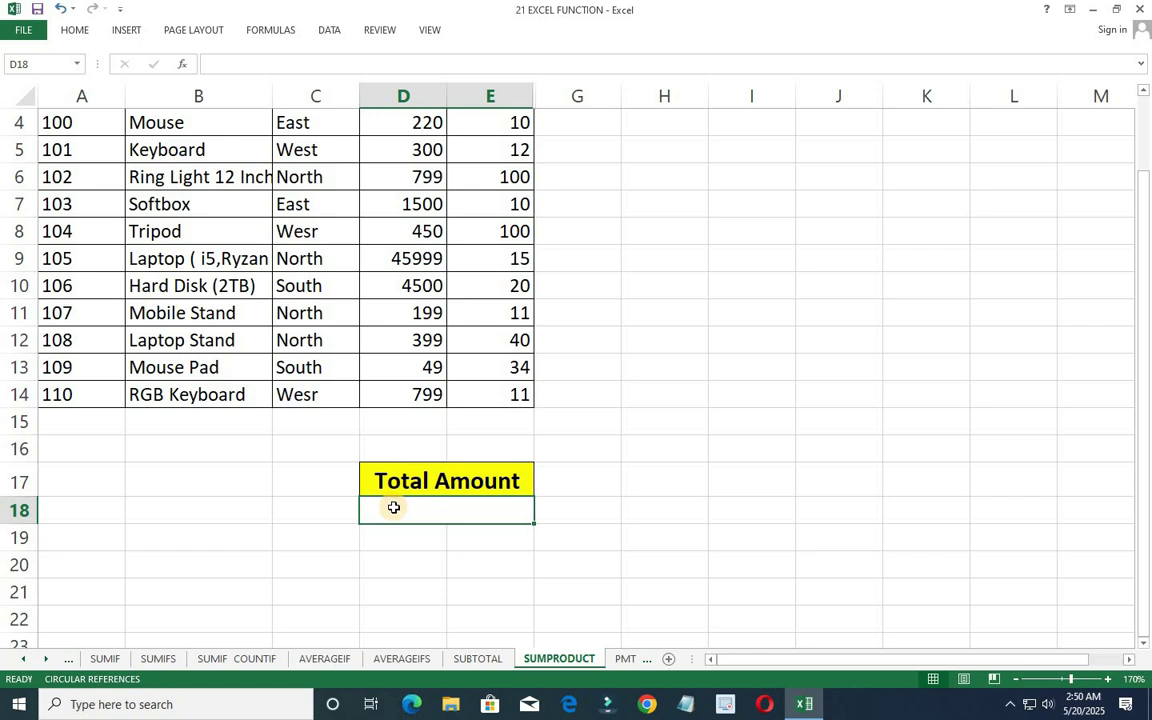
scroll(394, 508, up, 1)
scroll(394, 508, down, 1)
text(=sum)
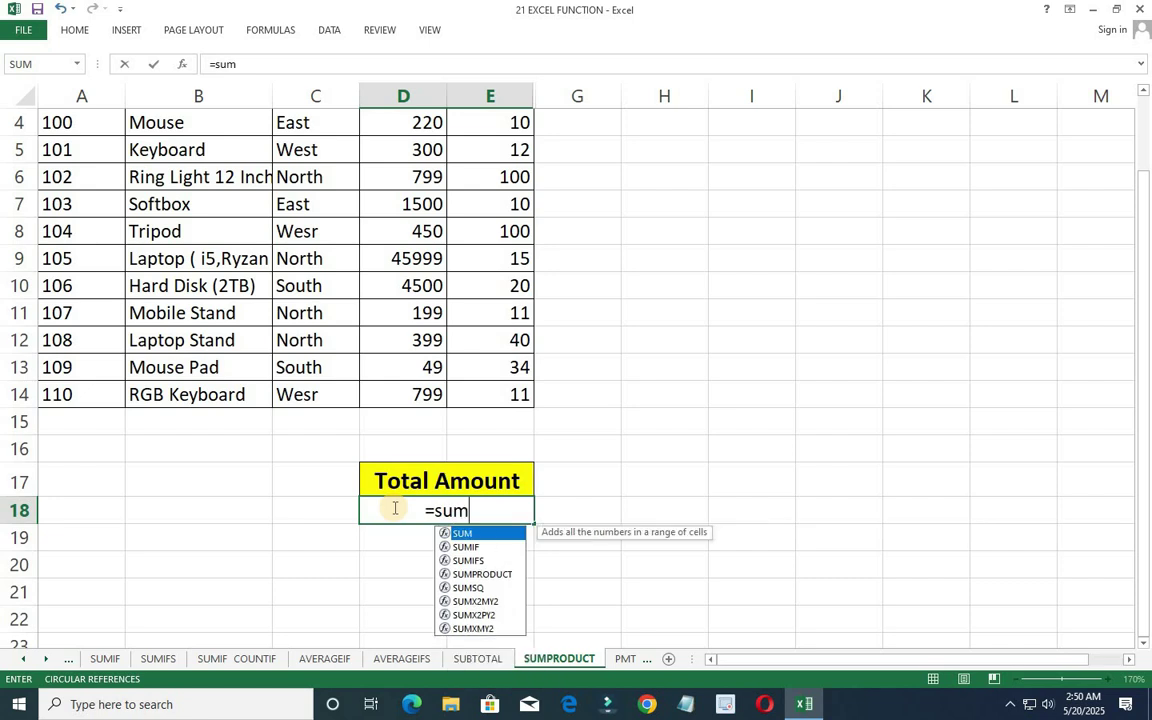
key(Down)
key(Down)
key(Down)
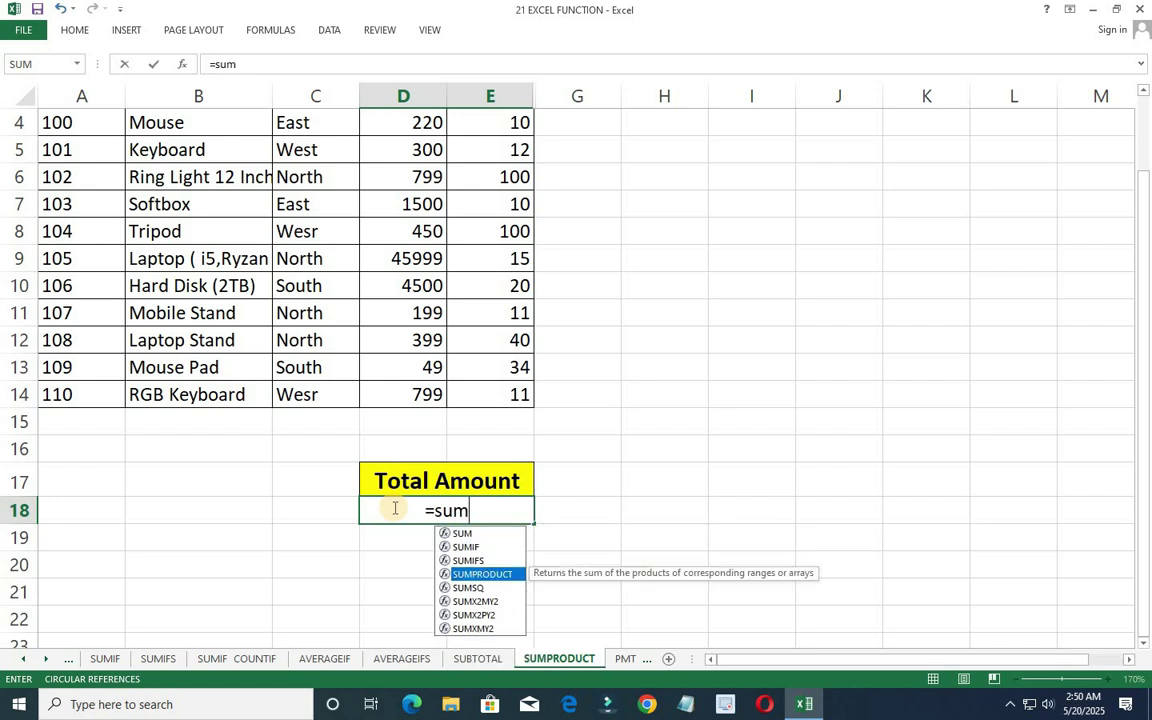
key(Tab)
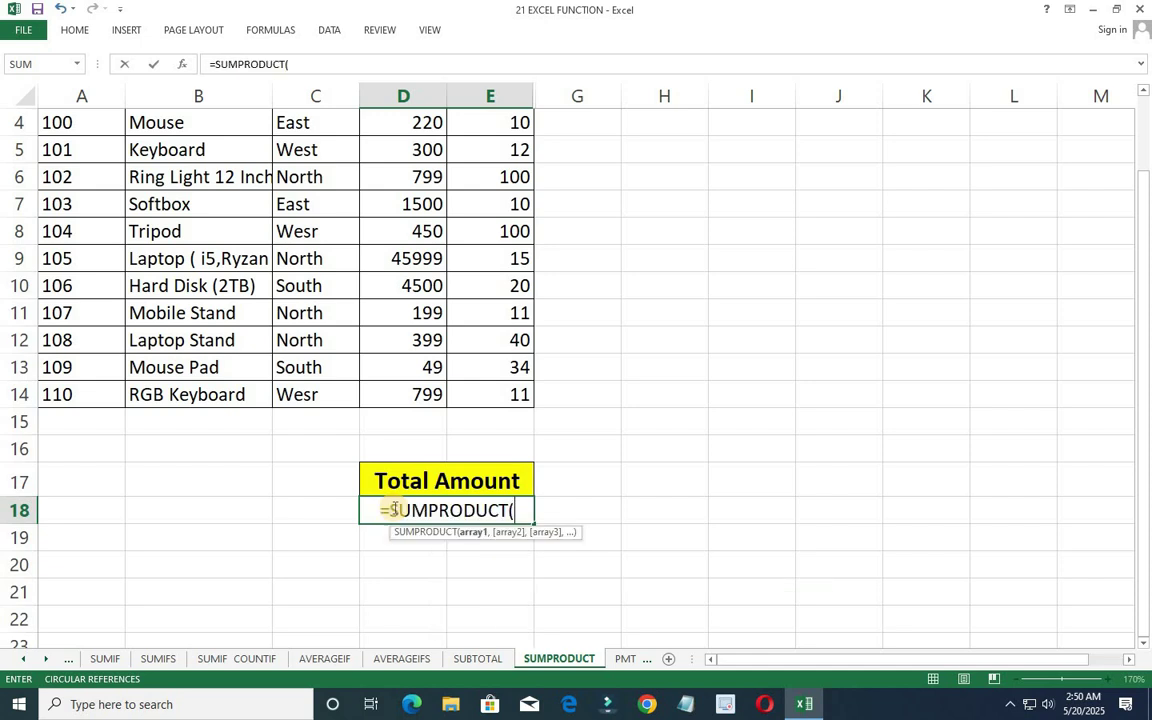
scroll(458, 432, up, 1)
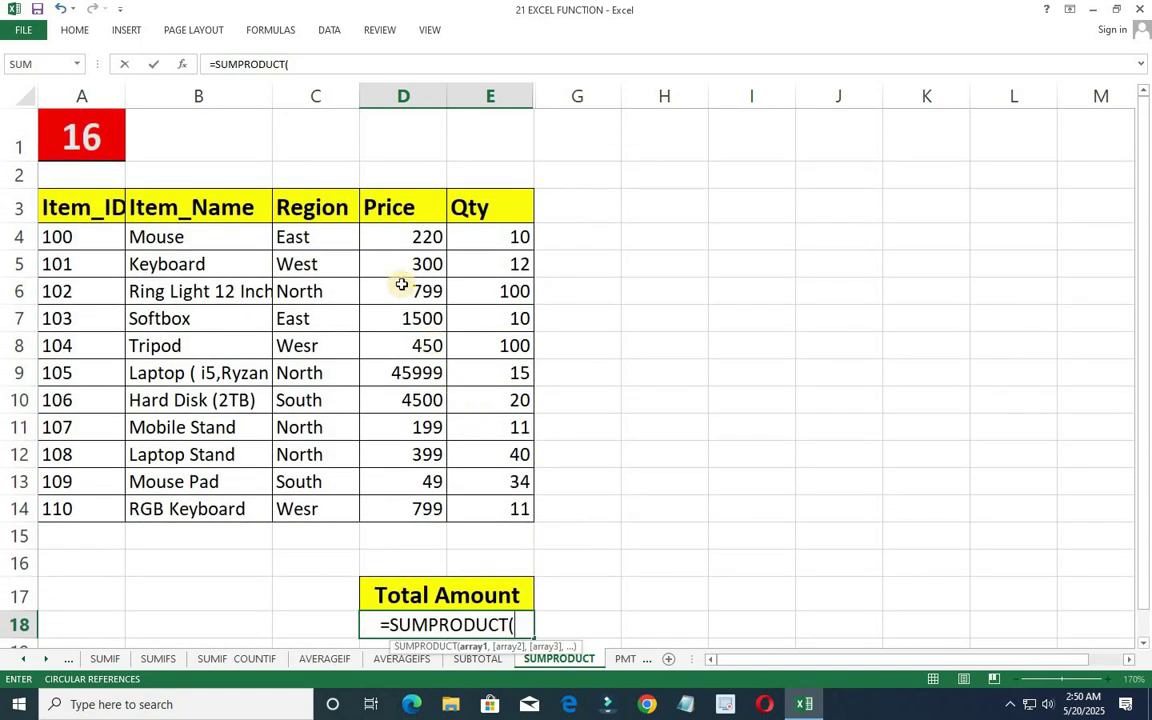
drag(397, 240, 417, 512)
text(,)
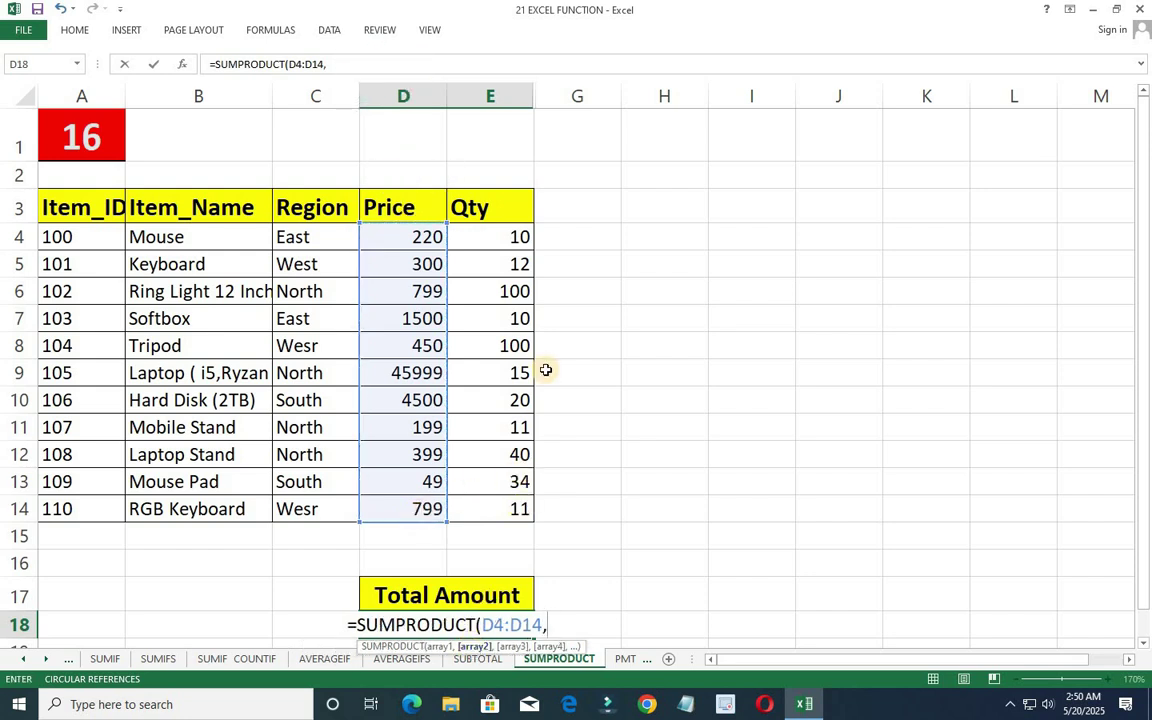
drag(514, 236, 514, 507)
text())
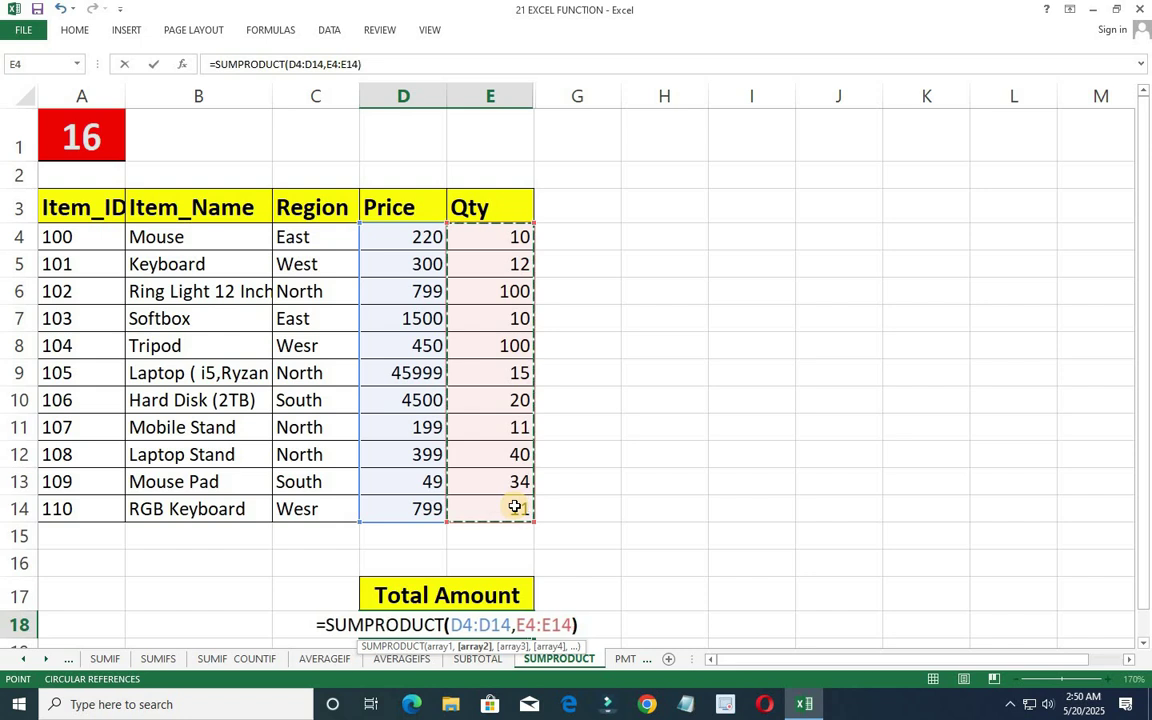
key(Return)
Unhide the Amount column F and compare the SUM total in F15 with the SUMPRODUCT result in D18.
scroll(517, 502, down, 1)
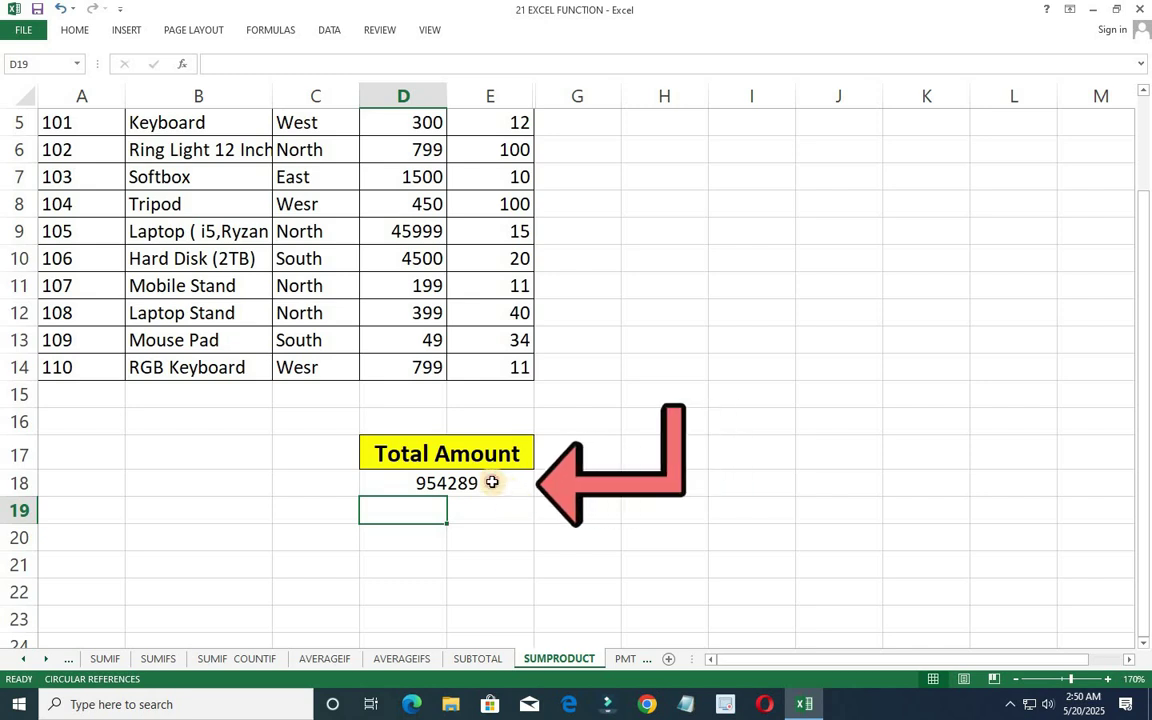
click(496, 482)
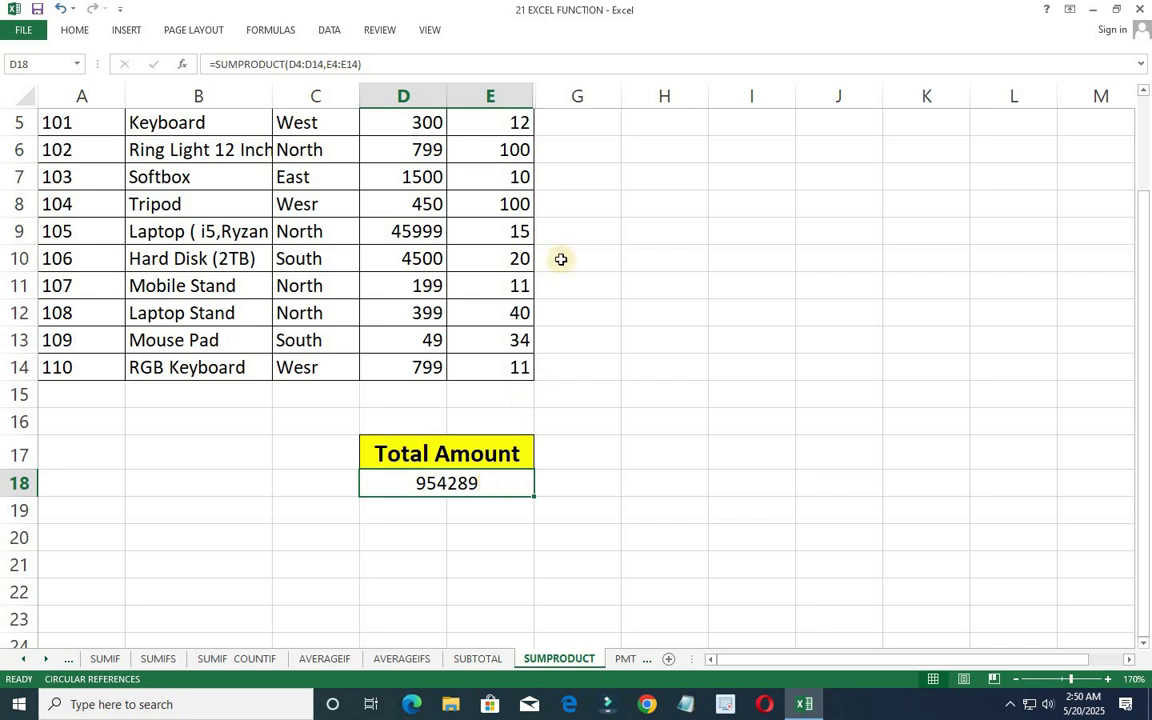
drag(535, 95, 630, 98)
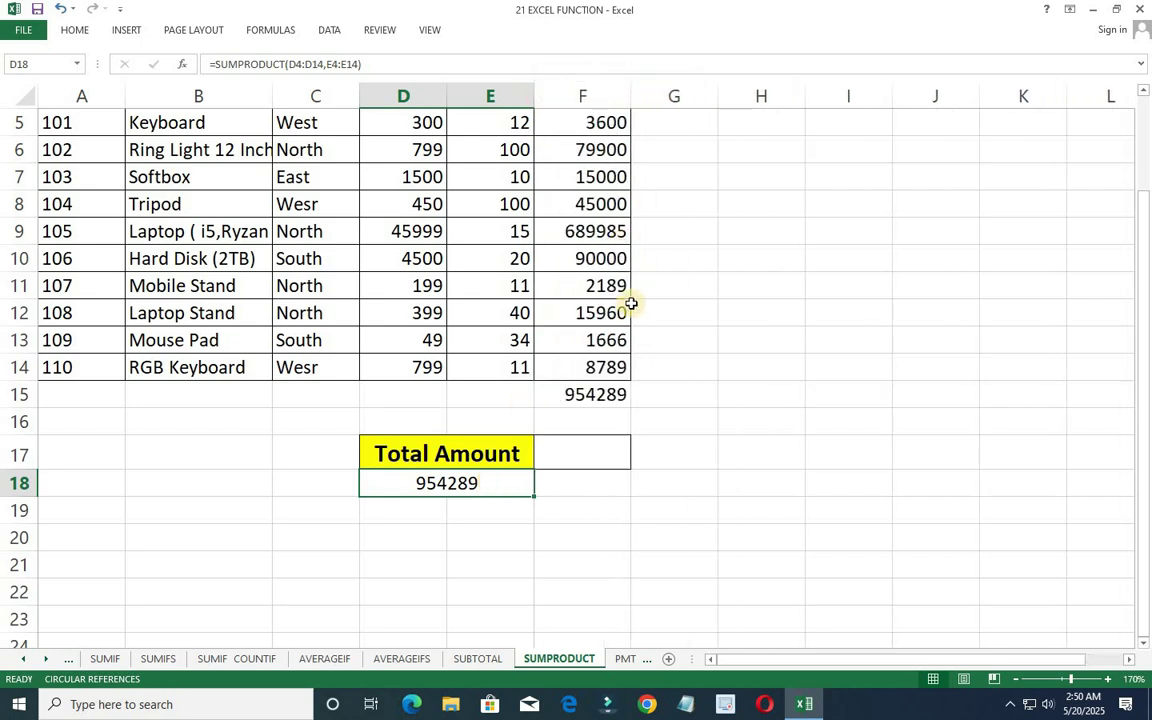
scroll(615, 410, up, 2)
click(595, 537)
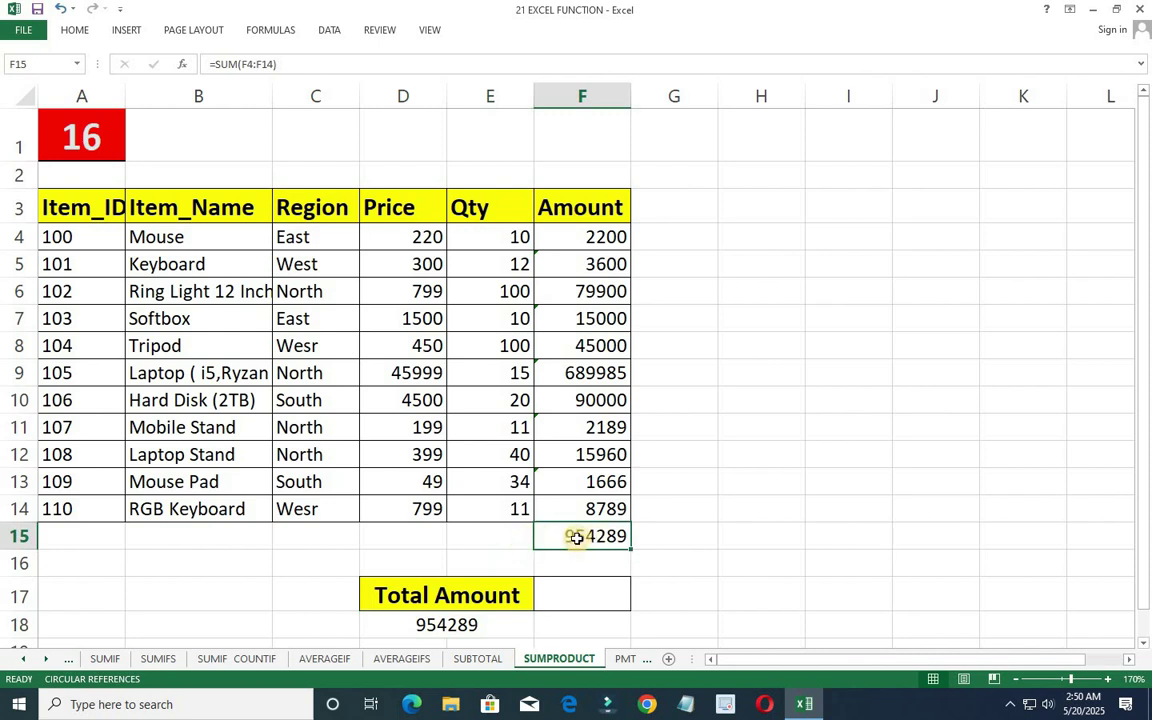
scroll(530, 535, down, 2)
scroll(395, 208, up, 2)
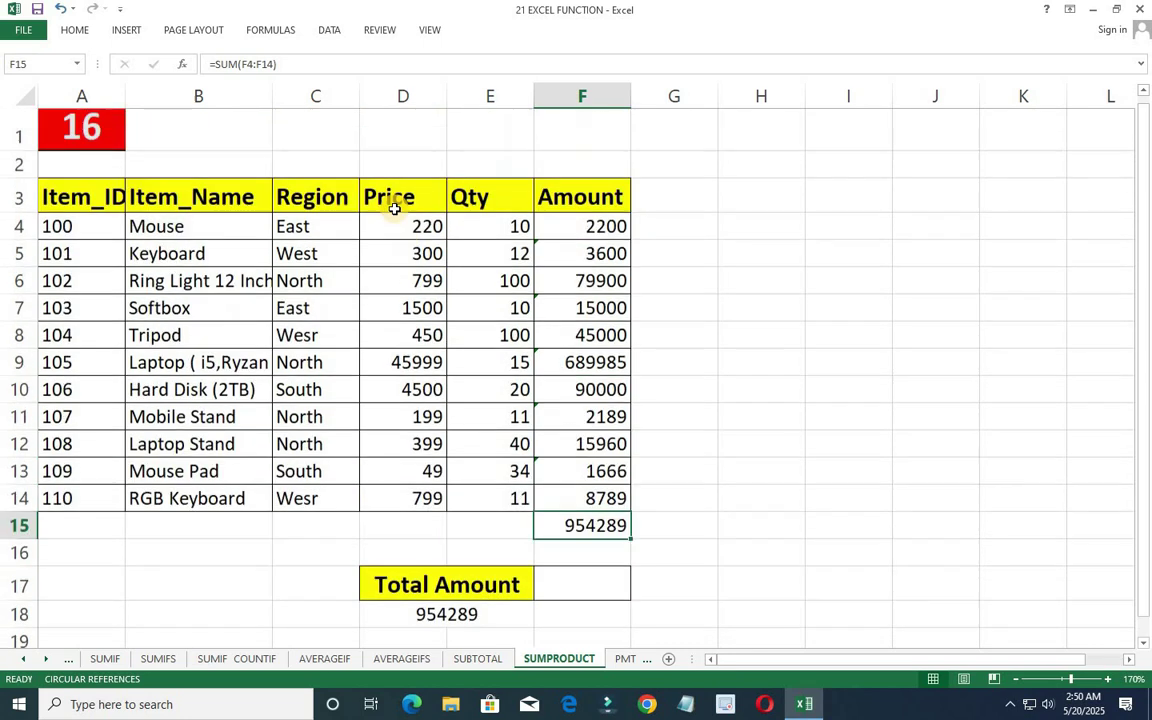
Review the price range D4:D14 and quantity range E4:E14, and go to the PMT sheet.
drag(405, 237, 423, 511)
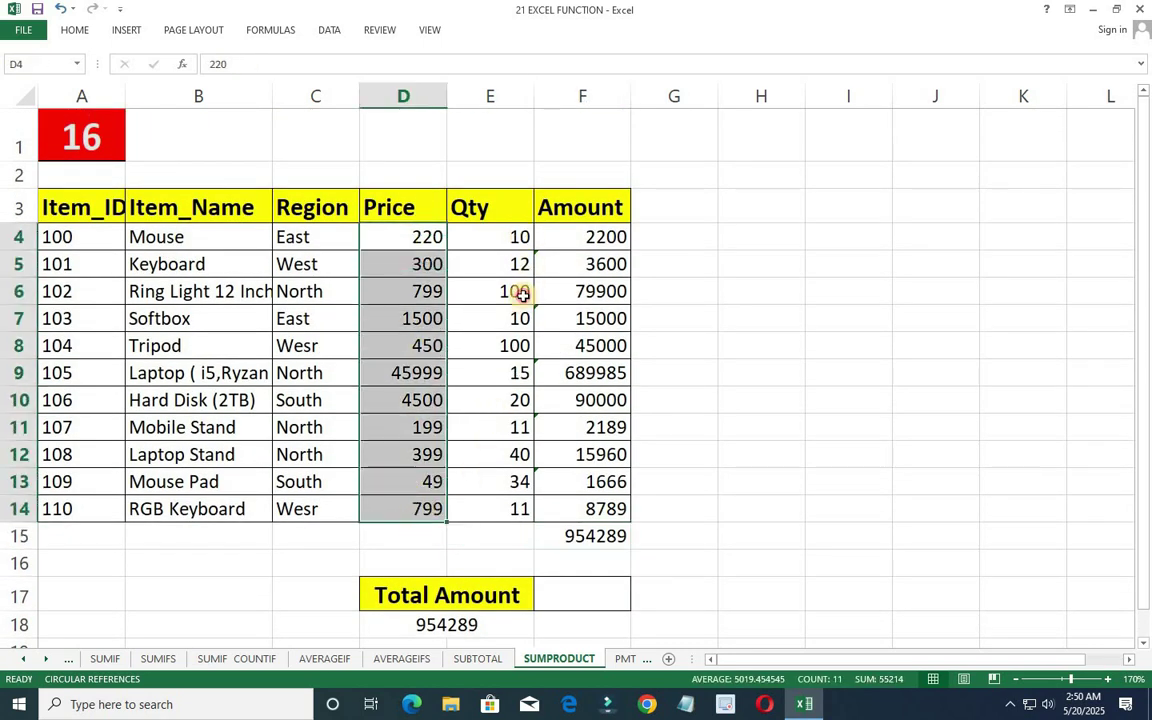
drag(520, 237, 522, 505)
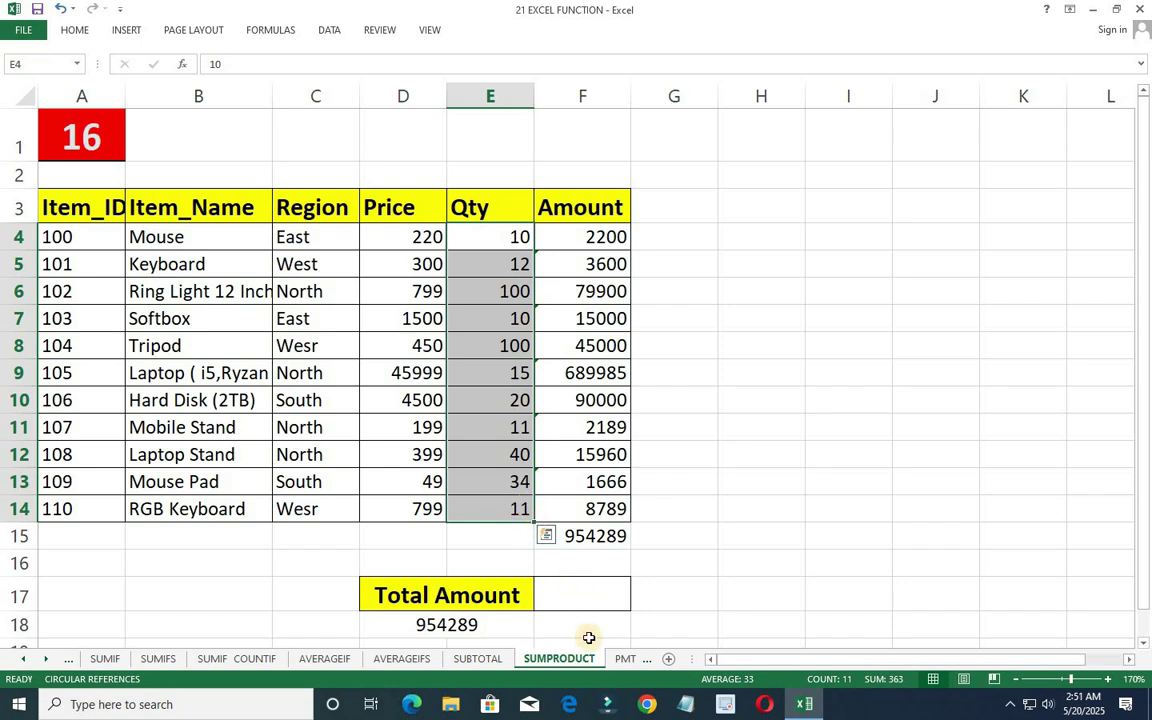
click(626, 659)
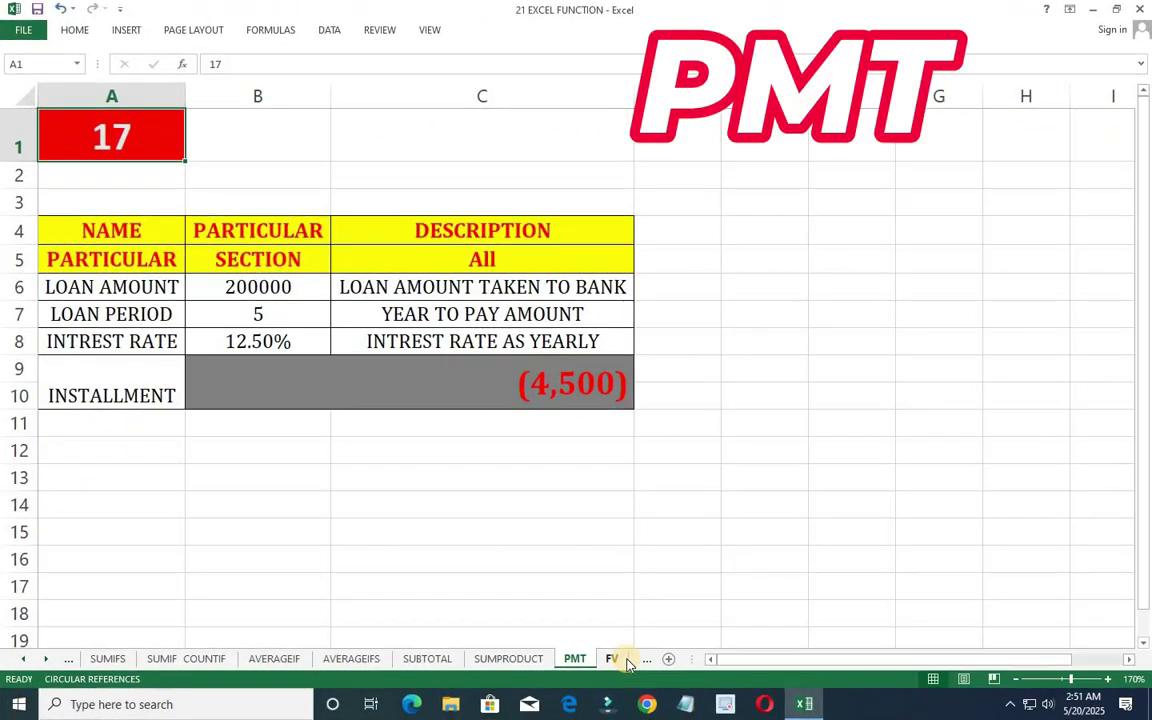
Clear the installment result in merged cell B9 and set the cell's font color to black.
click(568, 388)
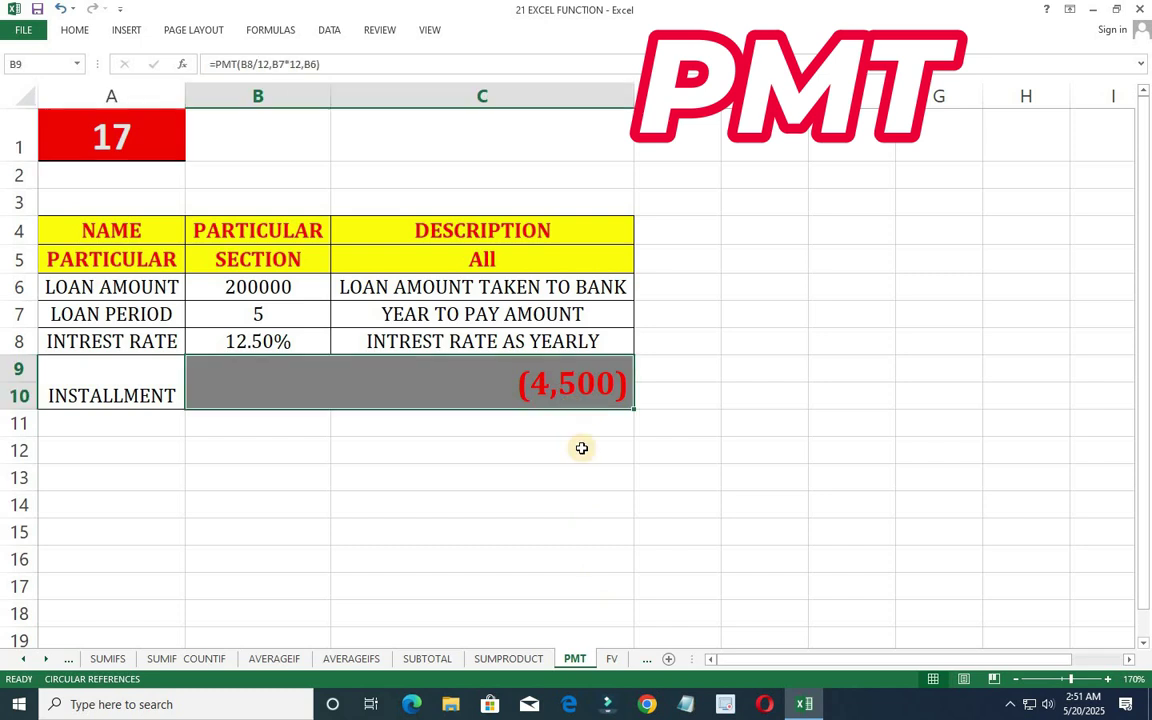
key(Delete)
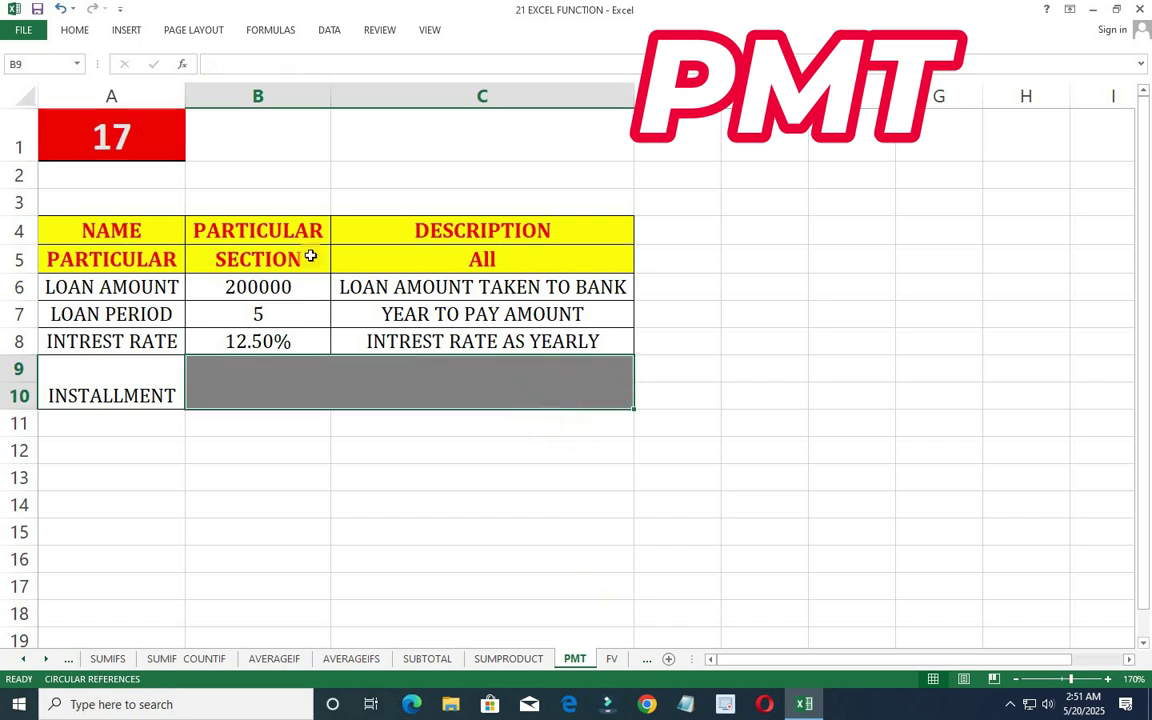
click(88, 34)
click(282, 83)
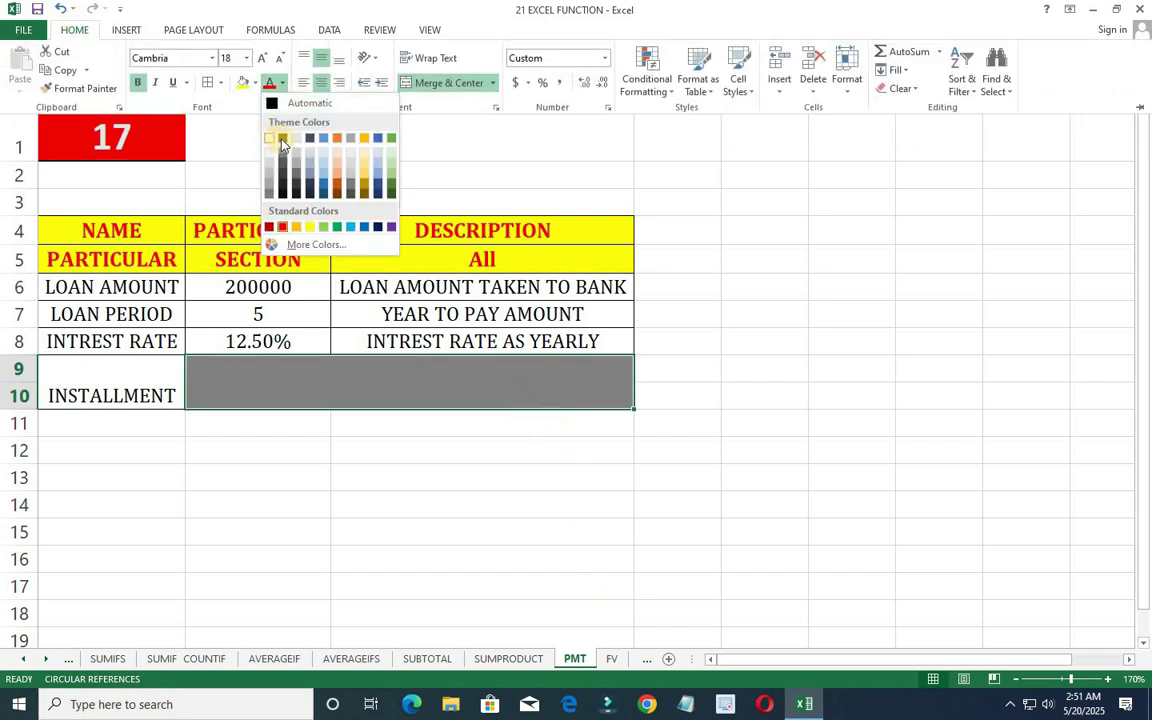
click(359, 187)
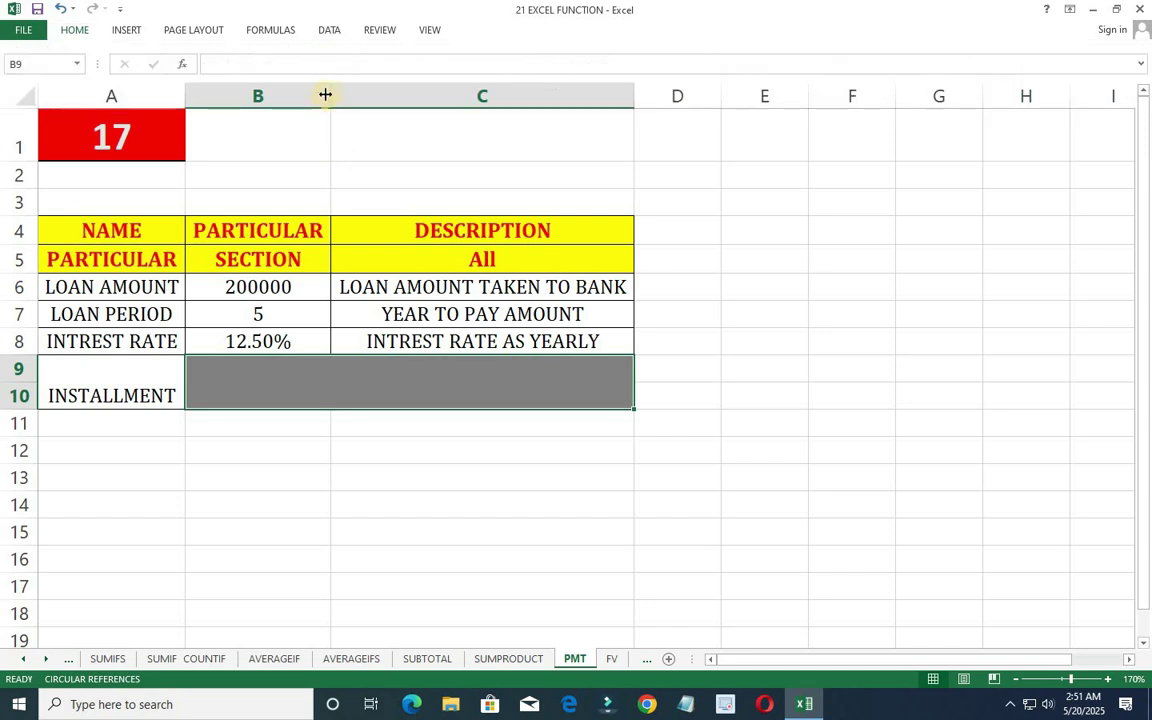
Widen columns A and B, and review the loan amount, loan period and interest rate rows of the table.
drag(344, 97, 376, 97)
drag(188, 97, 326, 97)
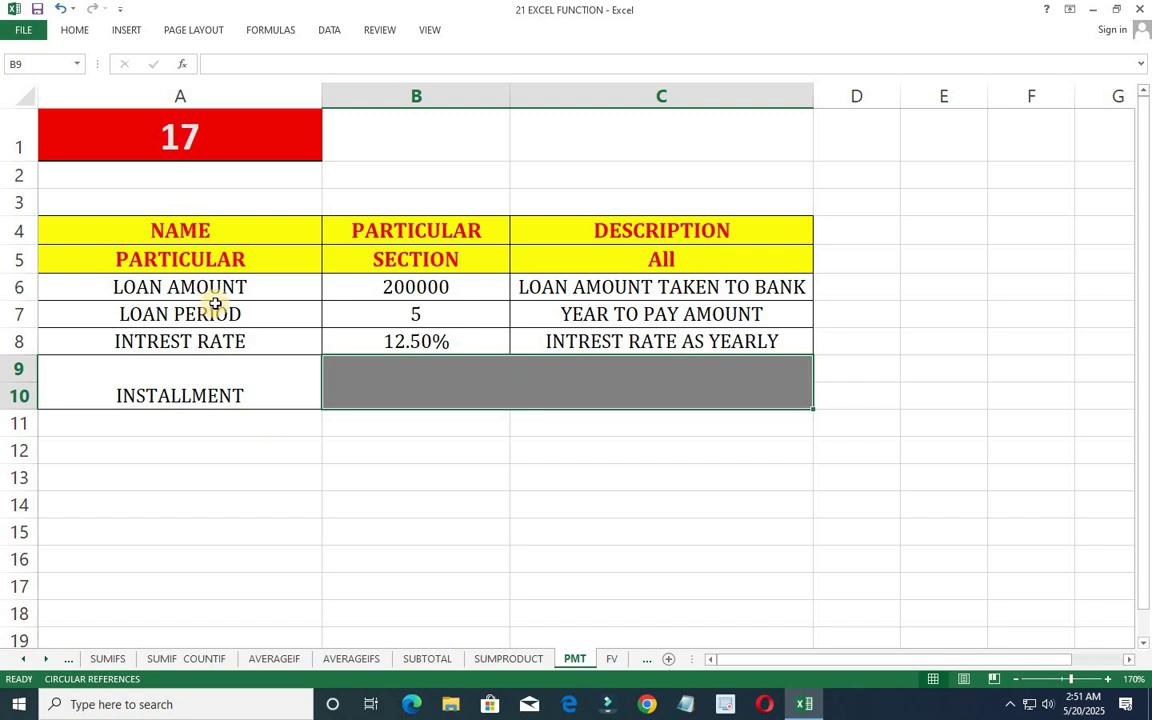
click(430, 288)
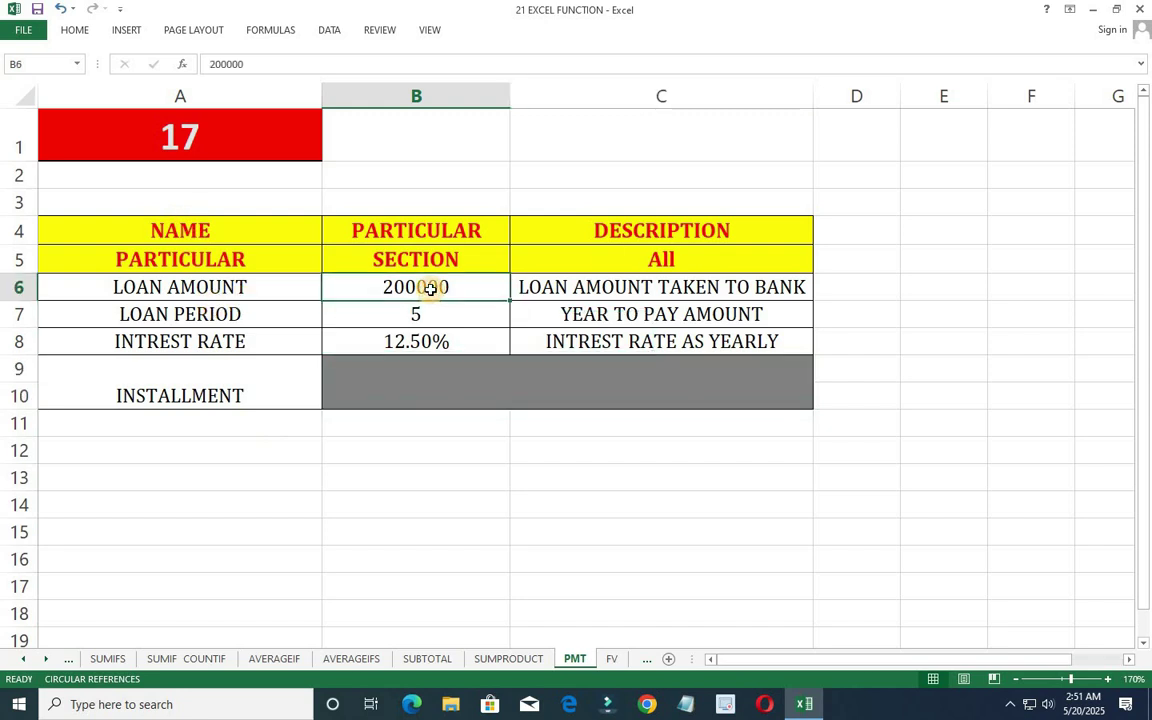
click(647, 288)
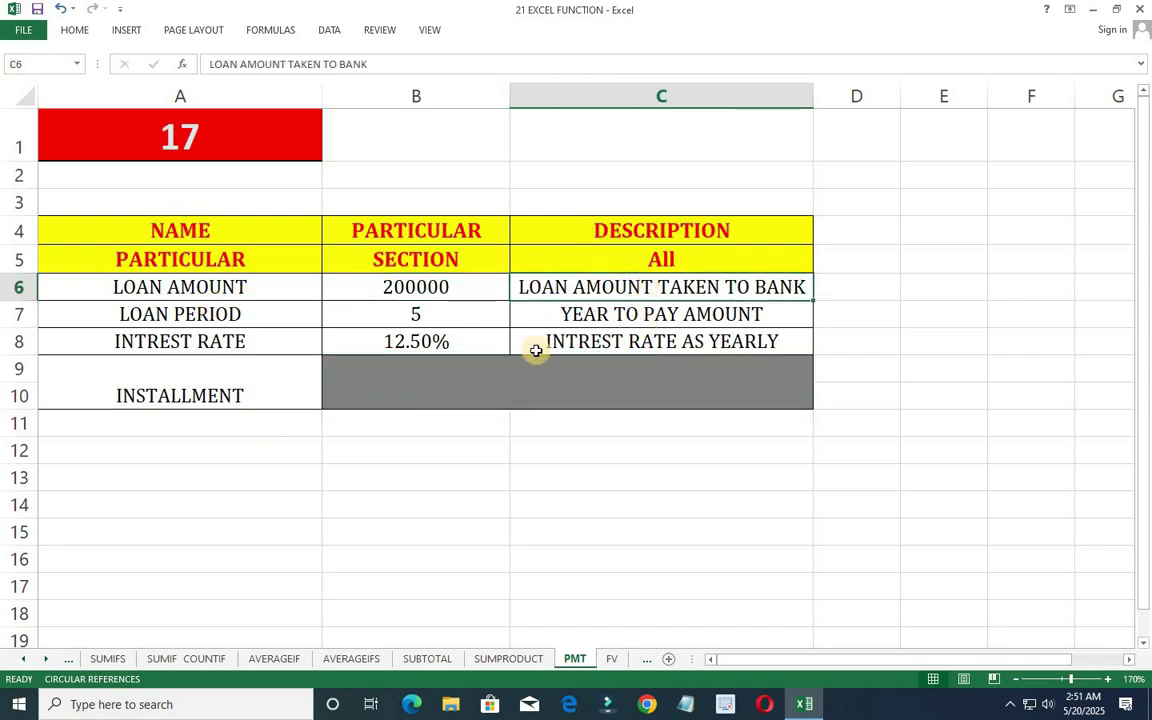
drag(204, 313, 632, 319)
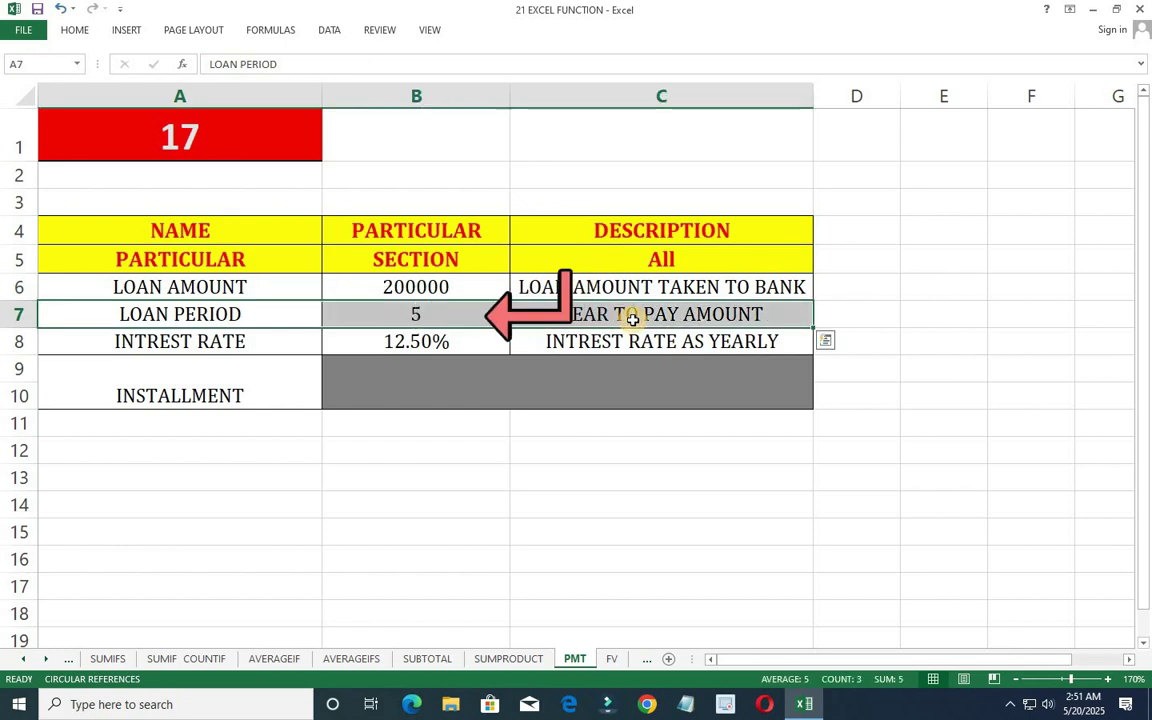
drag(210, 343, 470, 344)
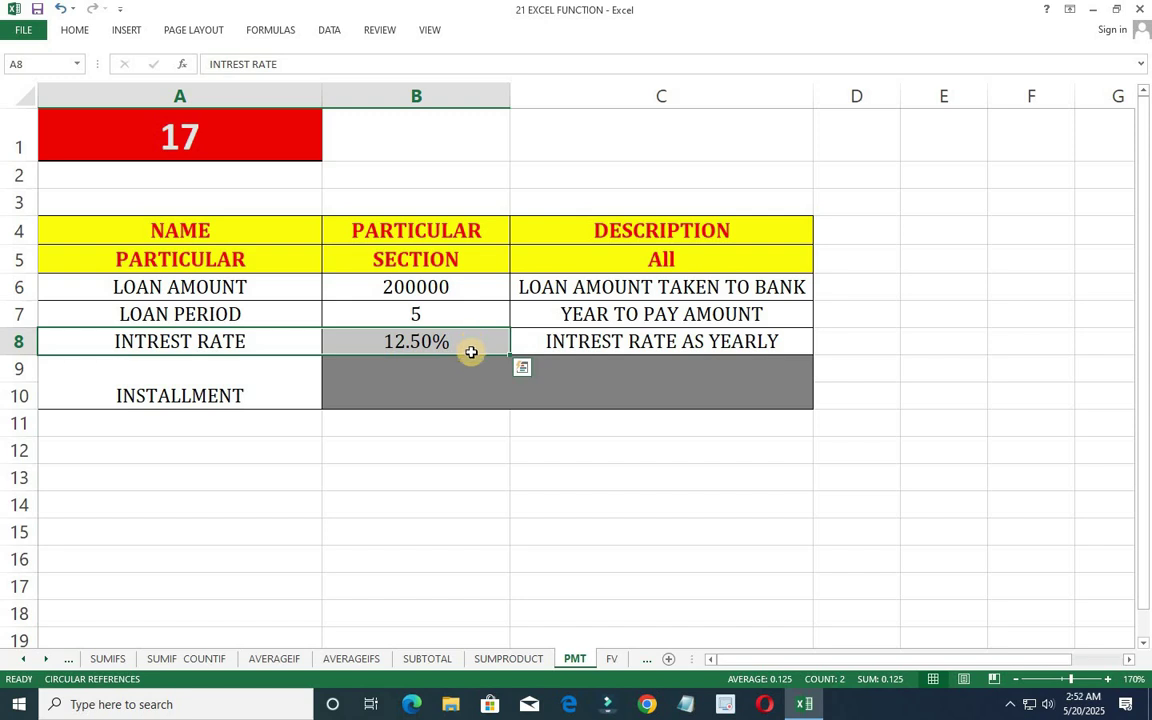
Calculate the monthly loan installment in merged cell B9 with the formula =PMT(B8/12,B7*12,B6).
click(475, 373)
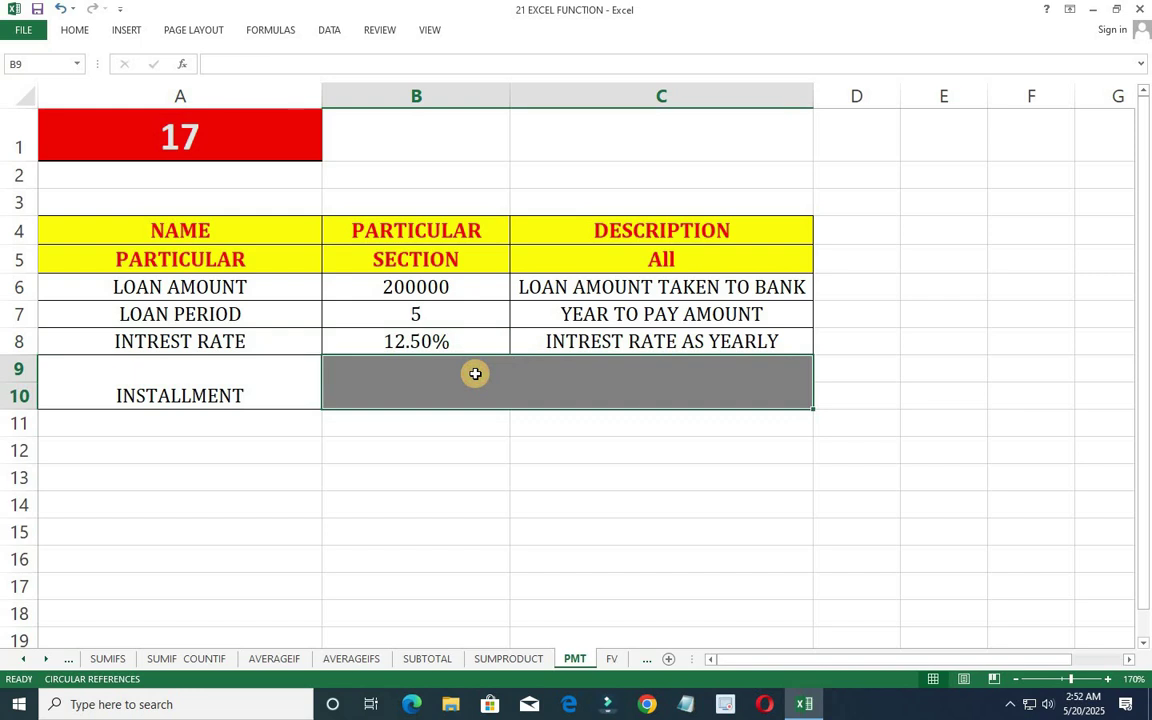
text(=pmt)
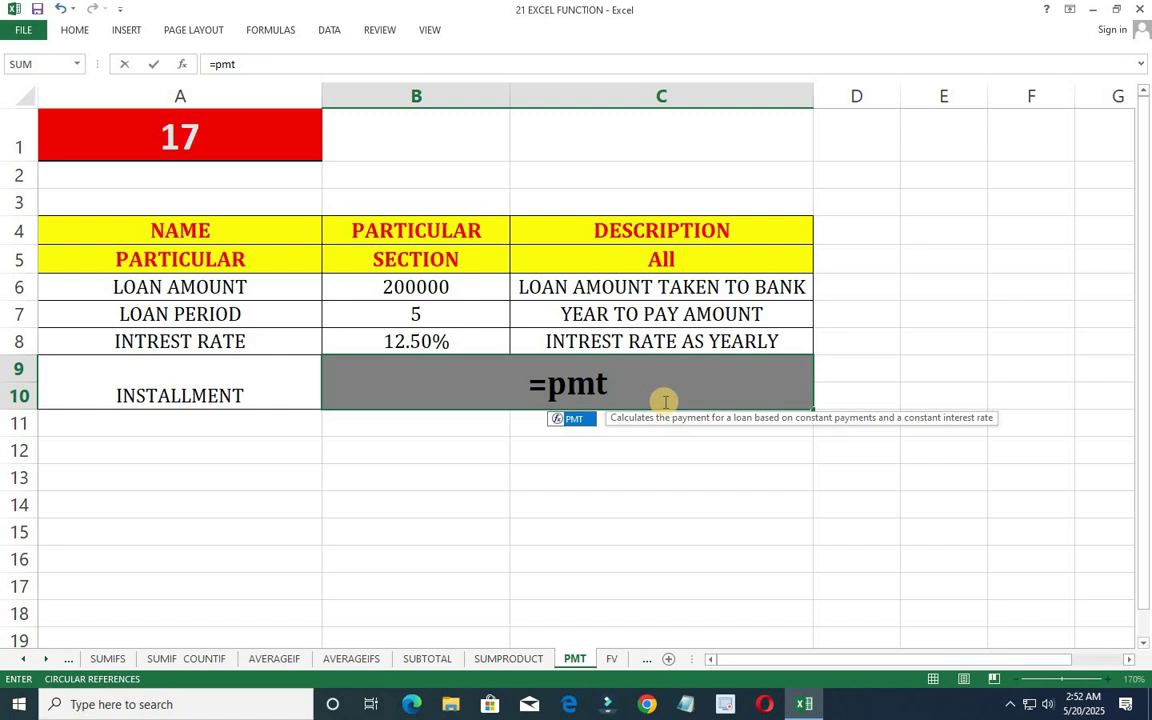
key(Tab)
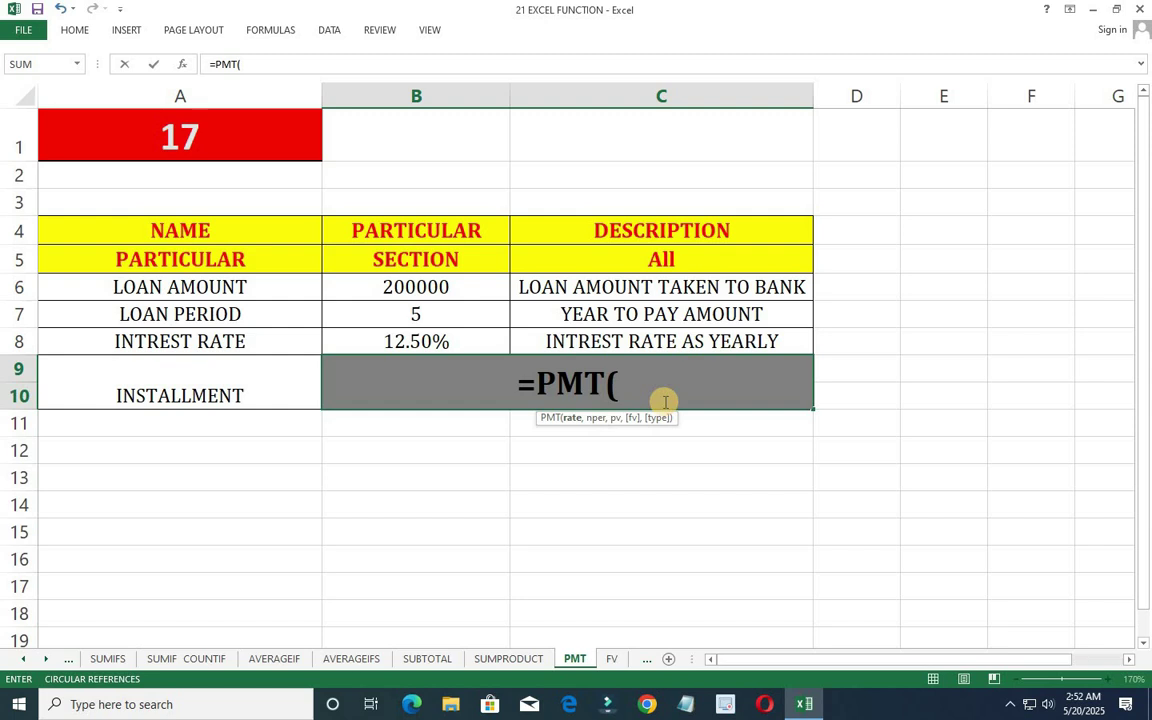
click(443, 342)
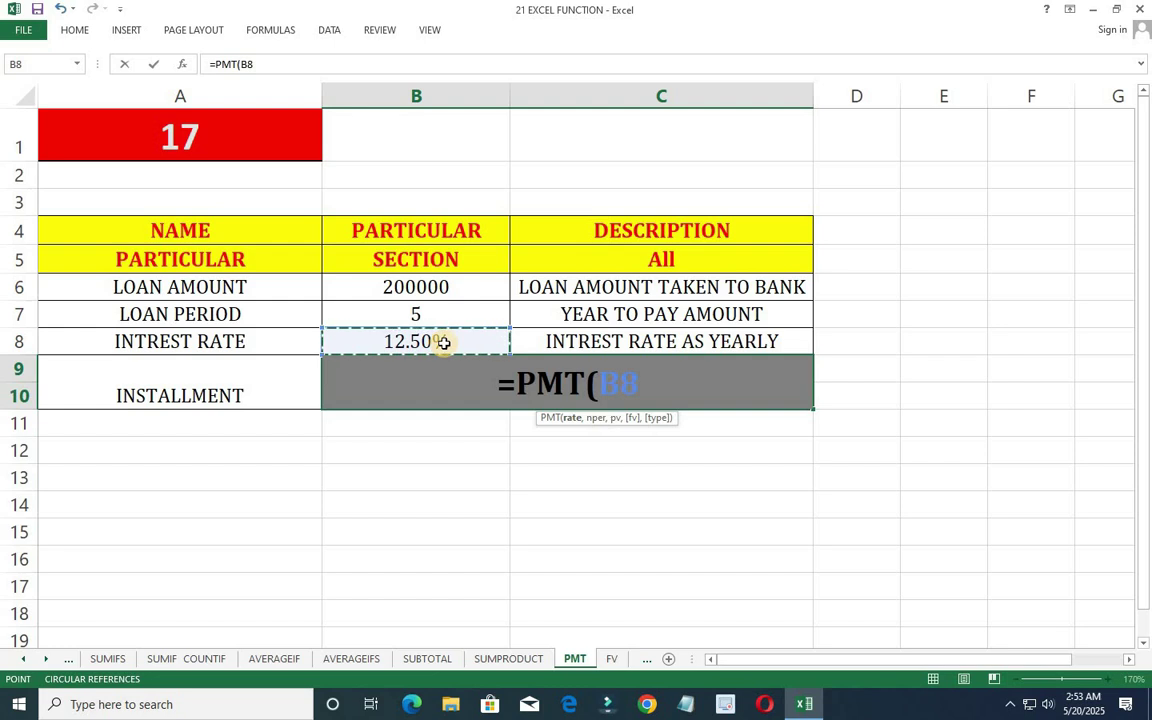
text(/12)
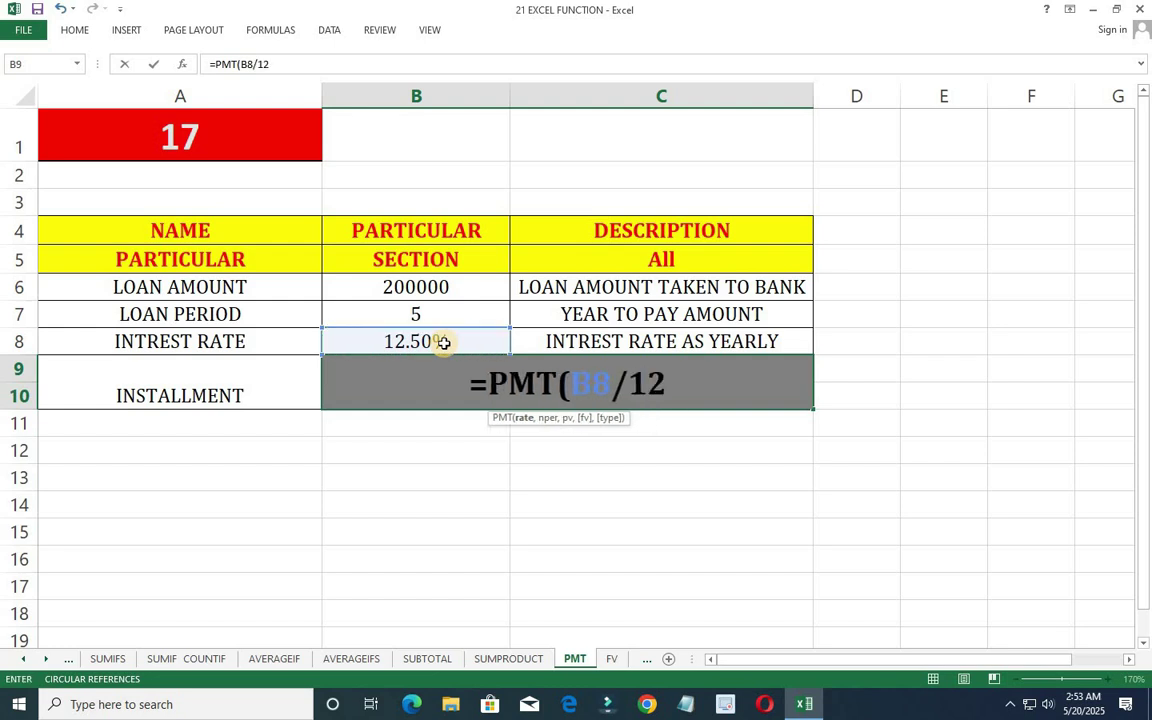
text(,)
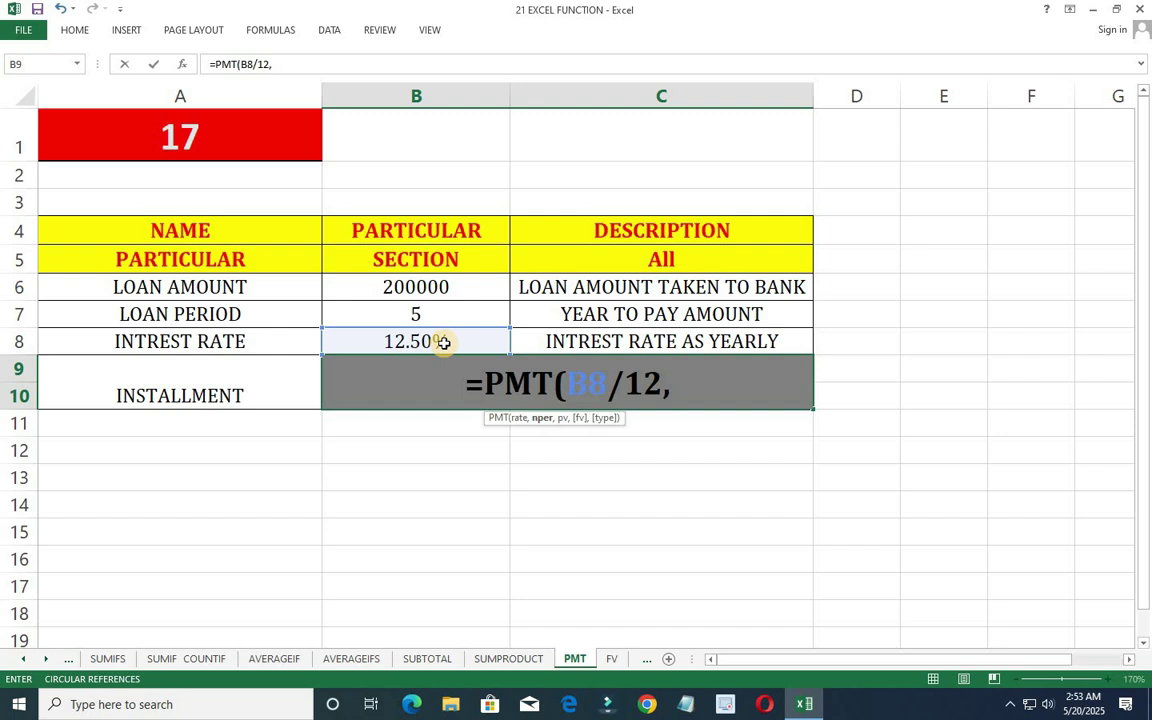
click(446, 321)
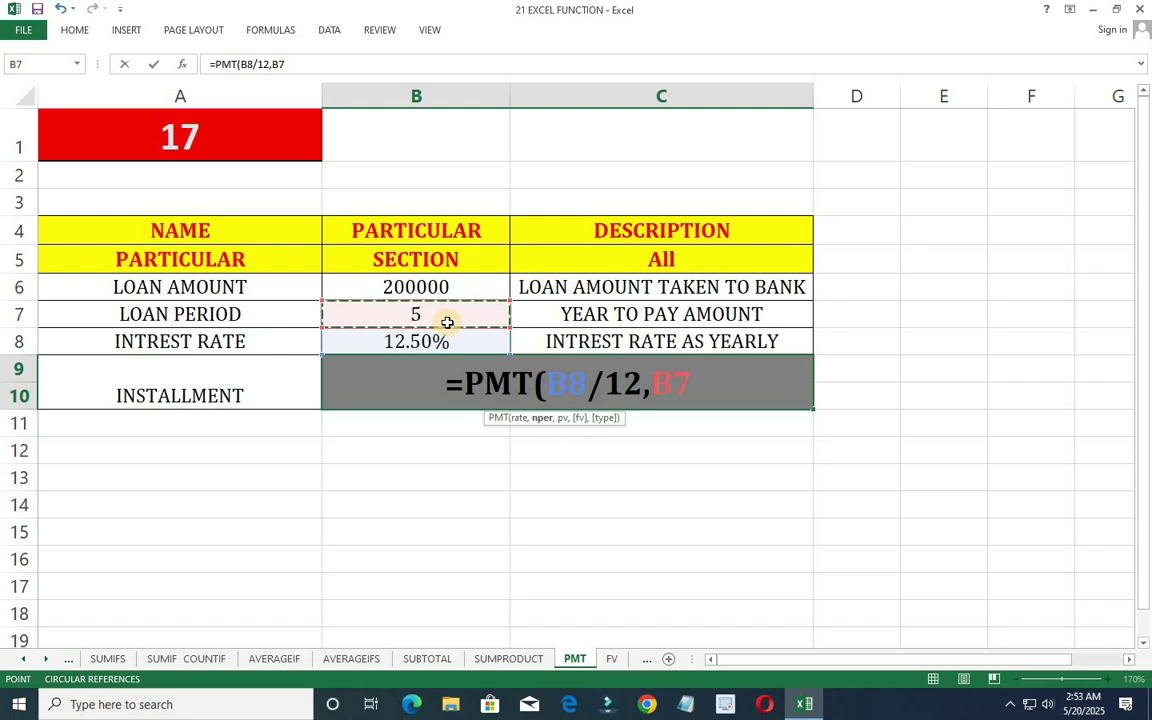
text(*)
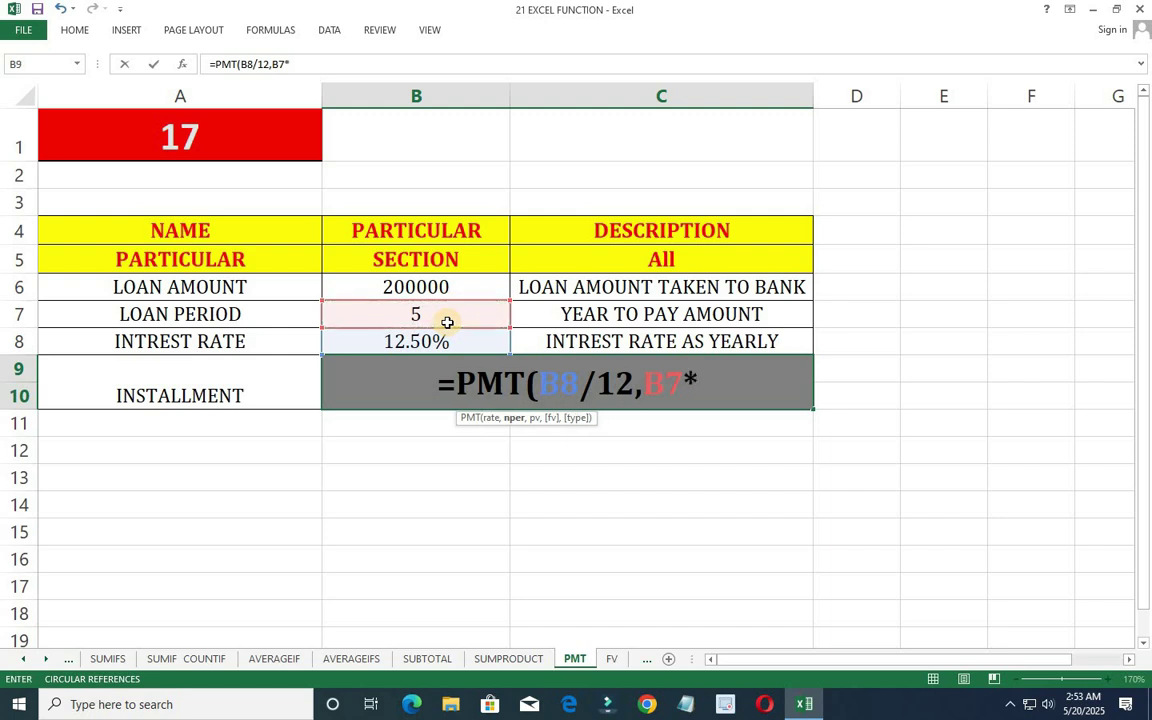
text(12)
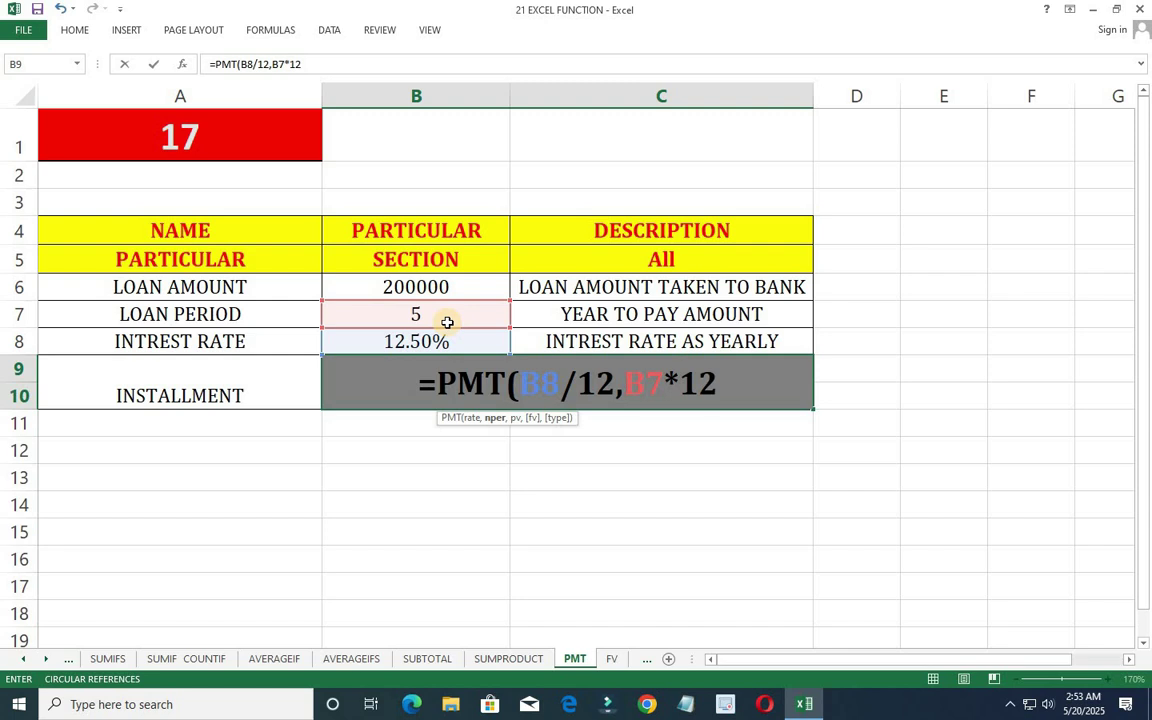
text(,)
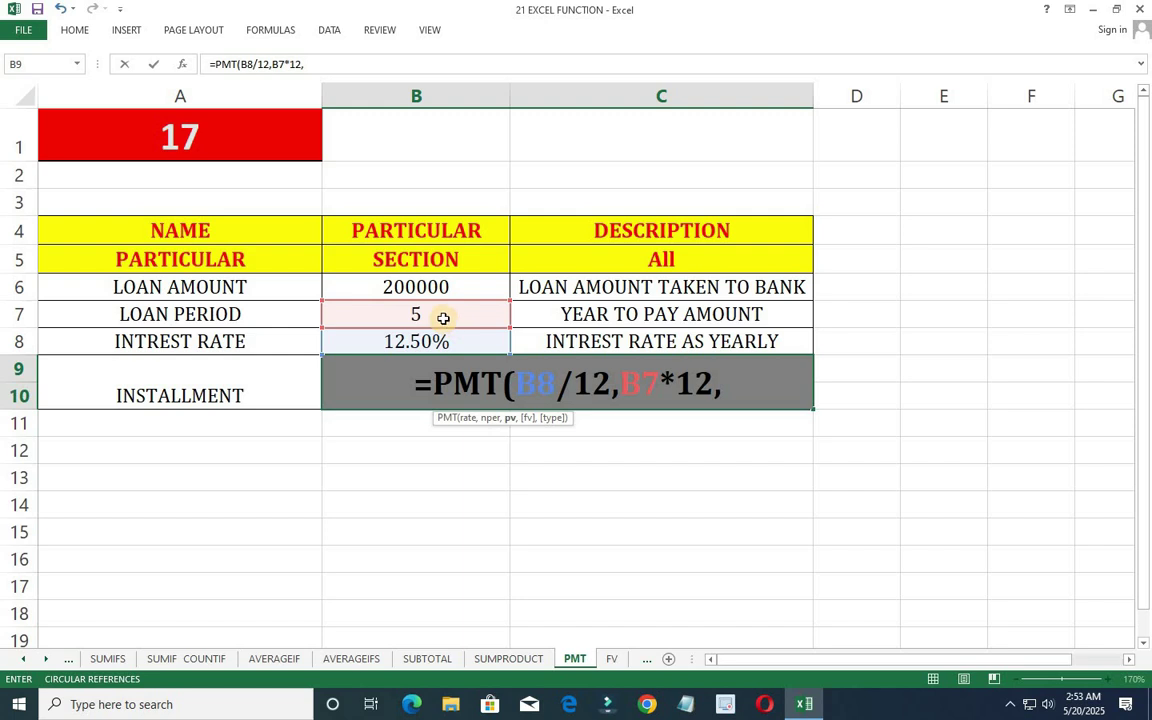
click(446, 288)
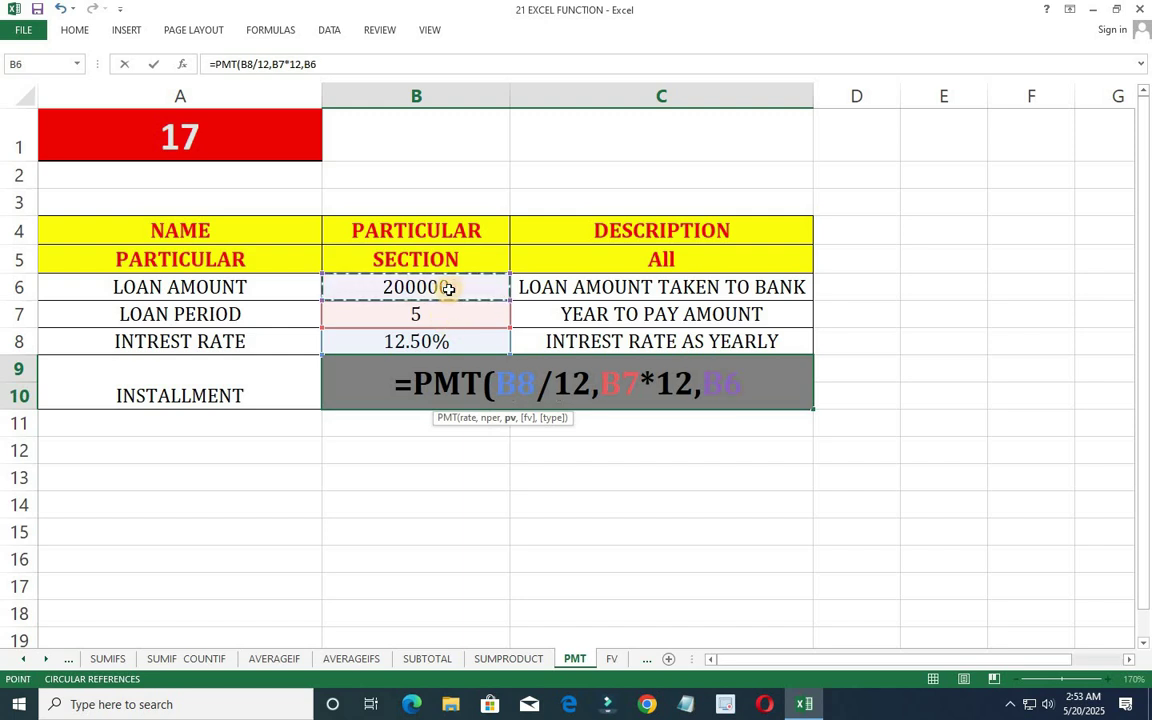
text())
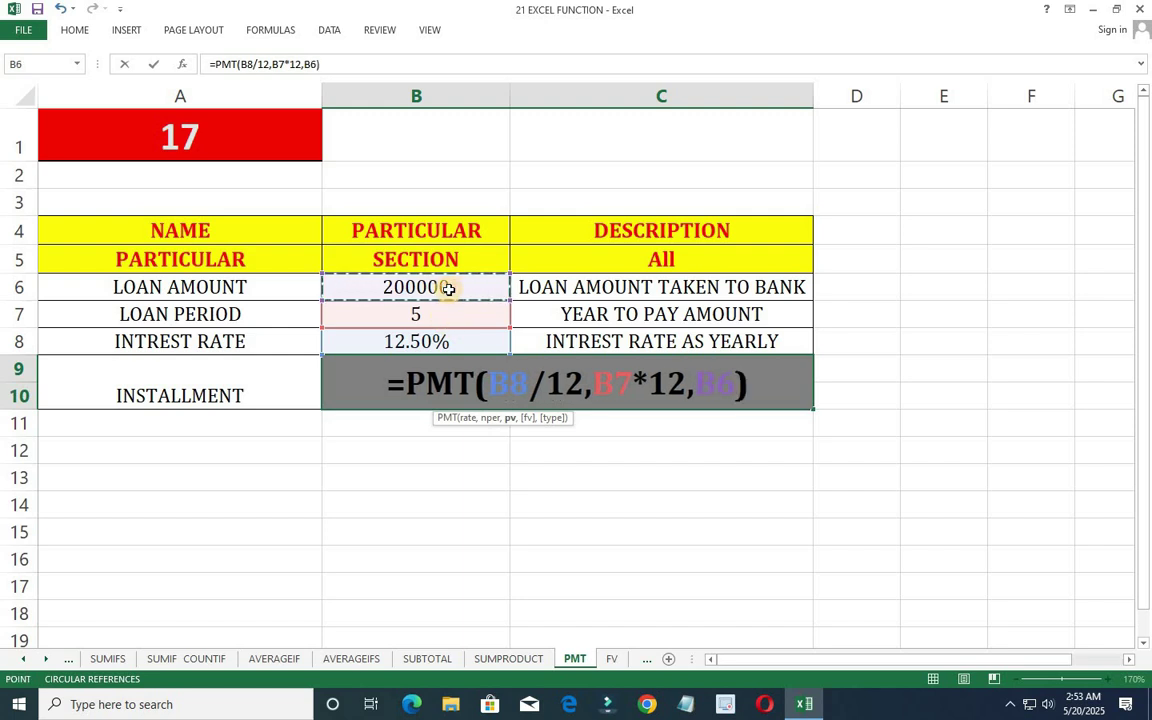
key(Return)
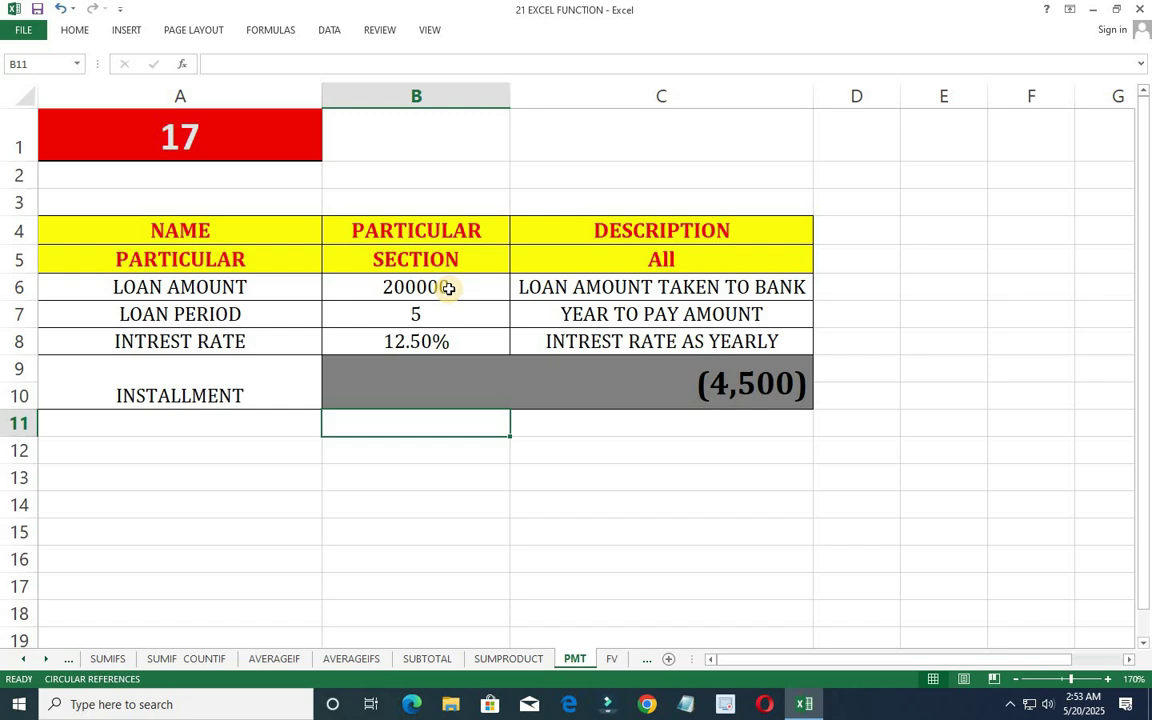
Show the installment in B9 with two decimal places, and return it to a whole number.
click(78, 30)
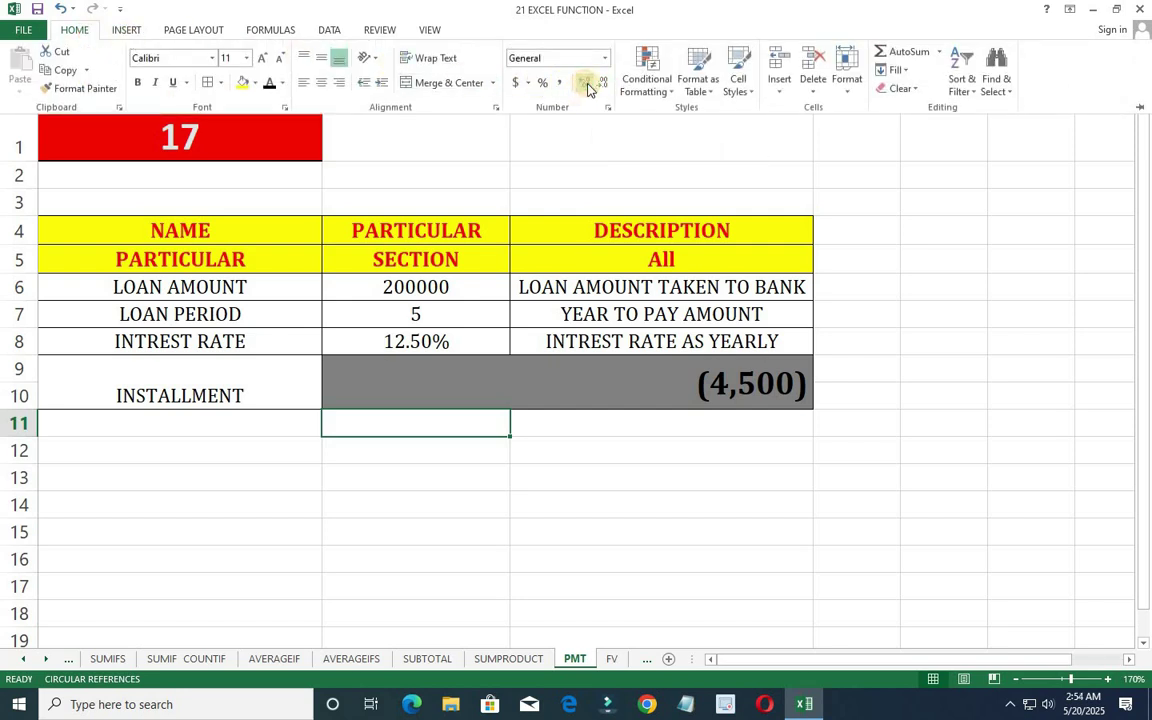
click(716, 382)
click(716, 382)
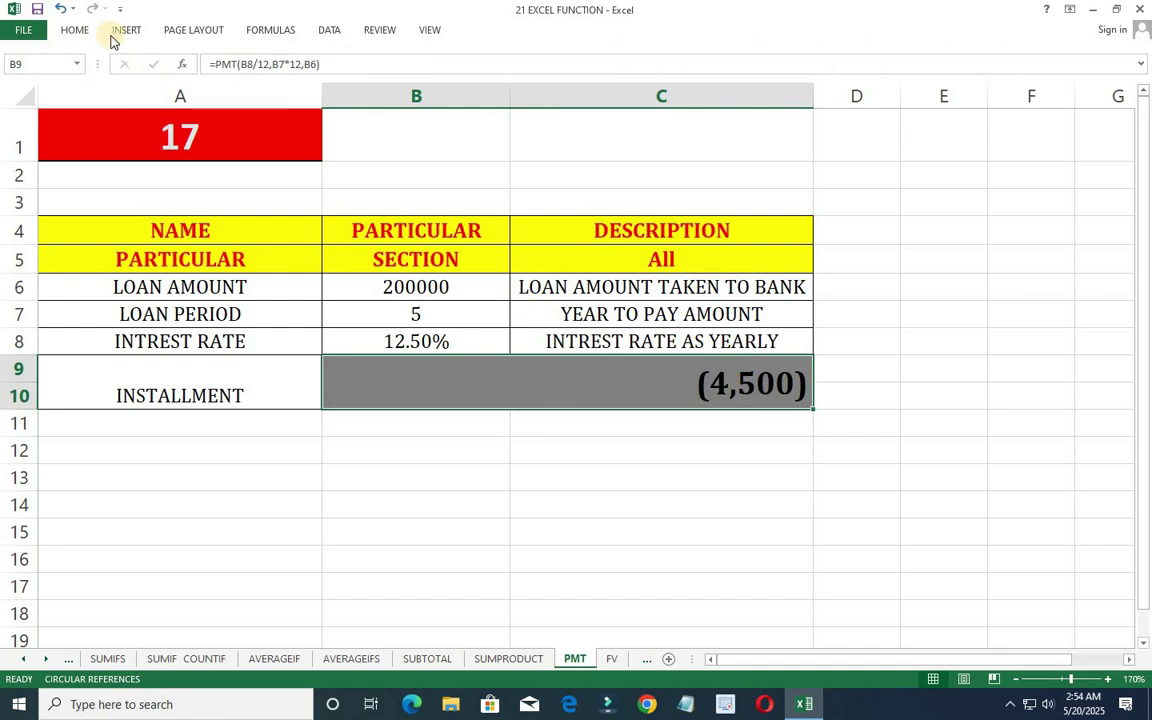
click(76, 31)
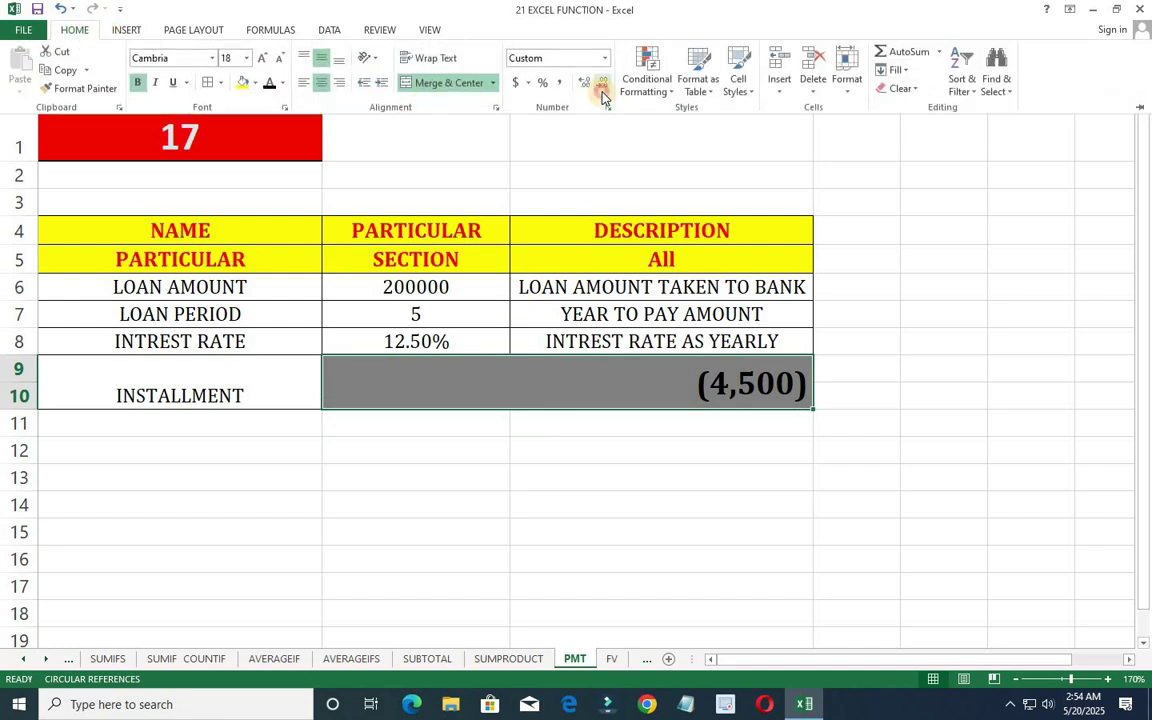
click(585, 84)
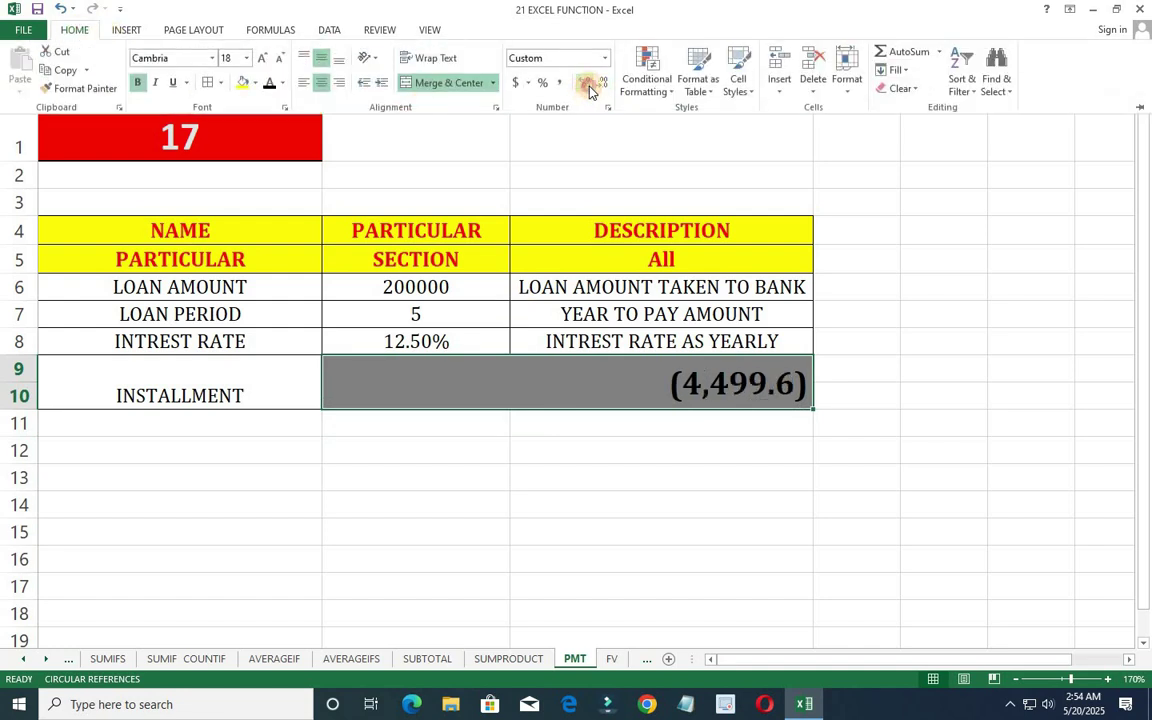
click(587, 84)
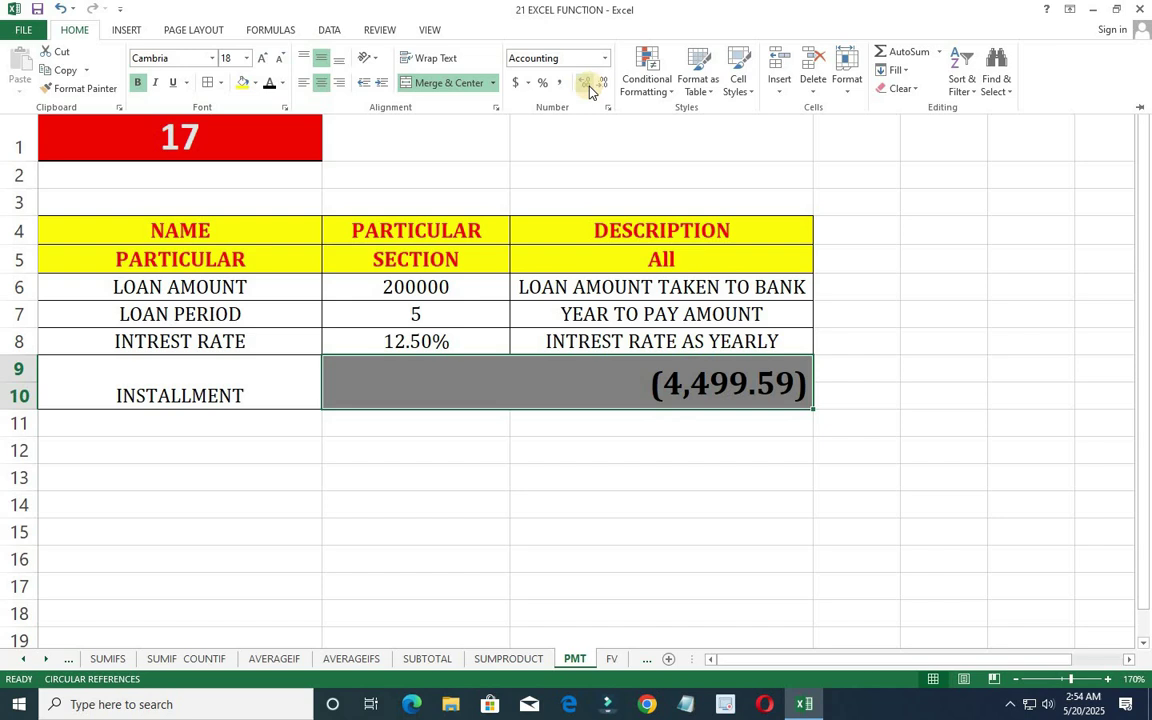
click(603, 84)
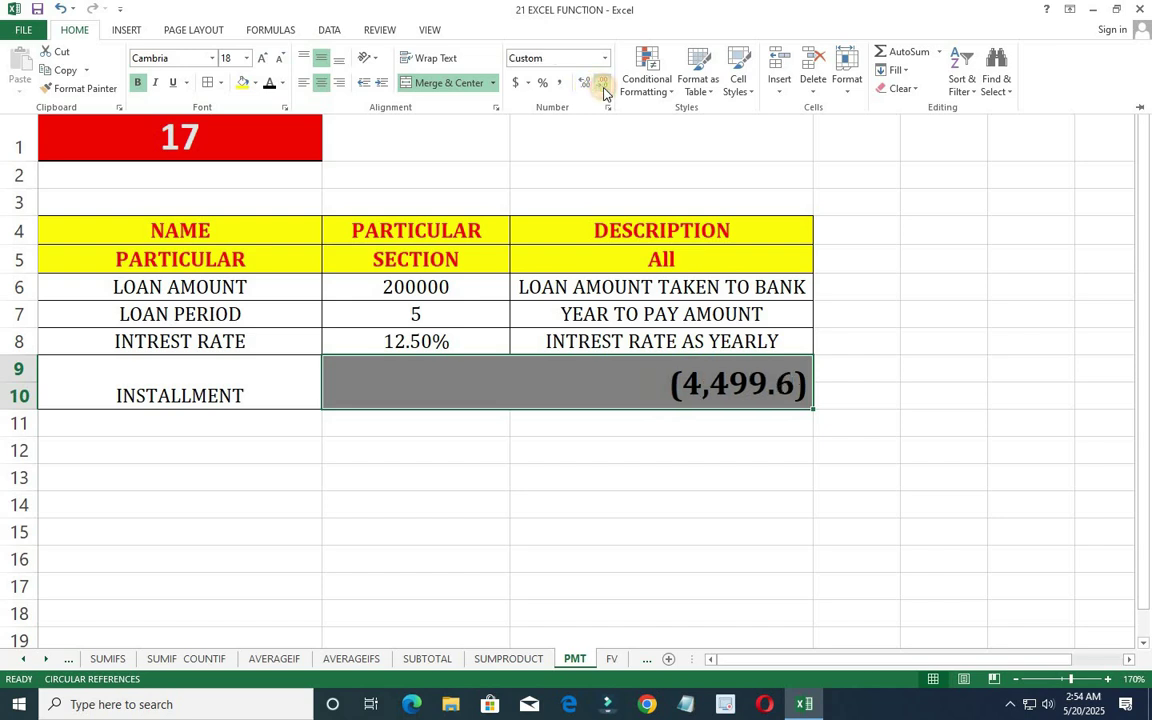
click(603, 84)
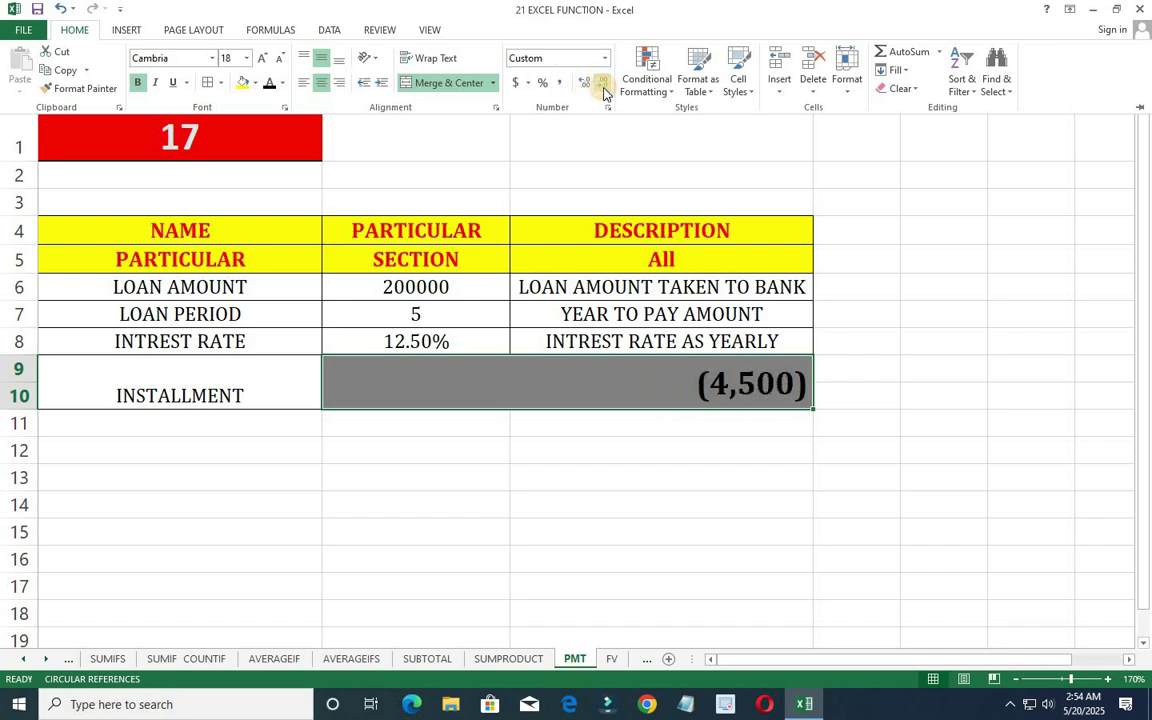
click(641, 463)
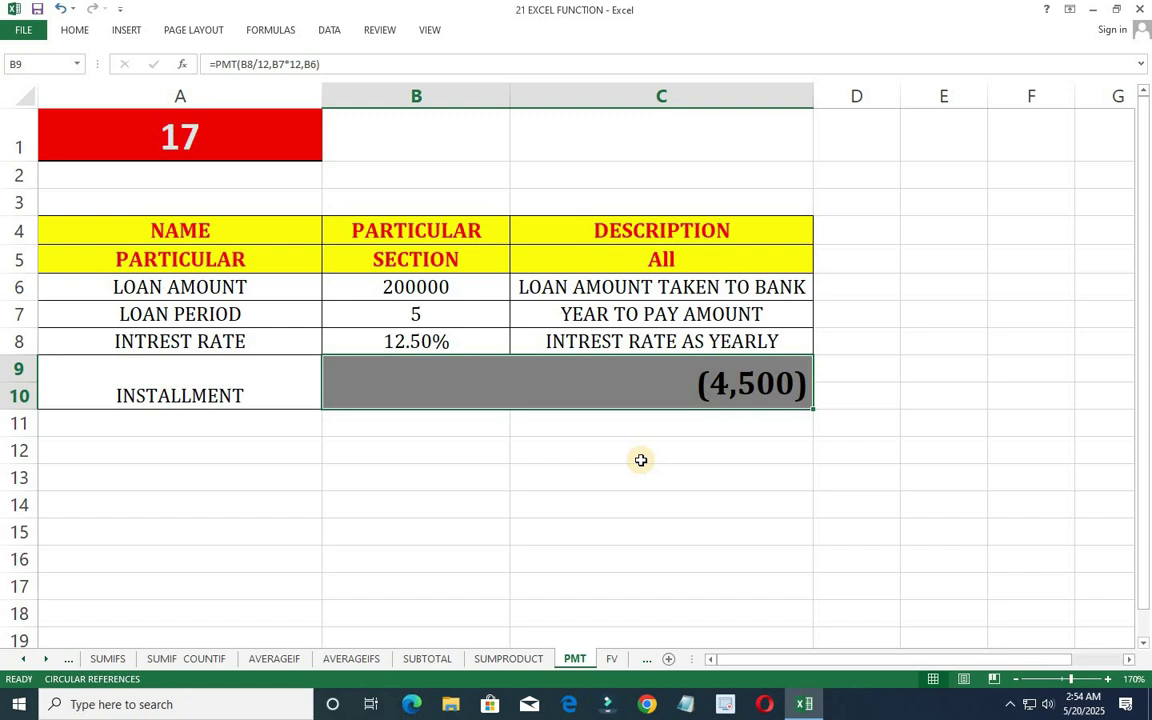
On the FV sheet, clear the installment result in merged cell B8 and widen columns A and B.
click(611, 658)
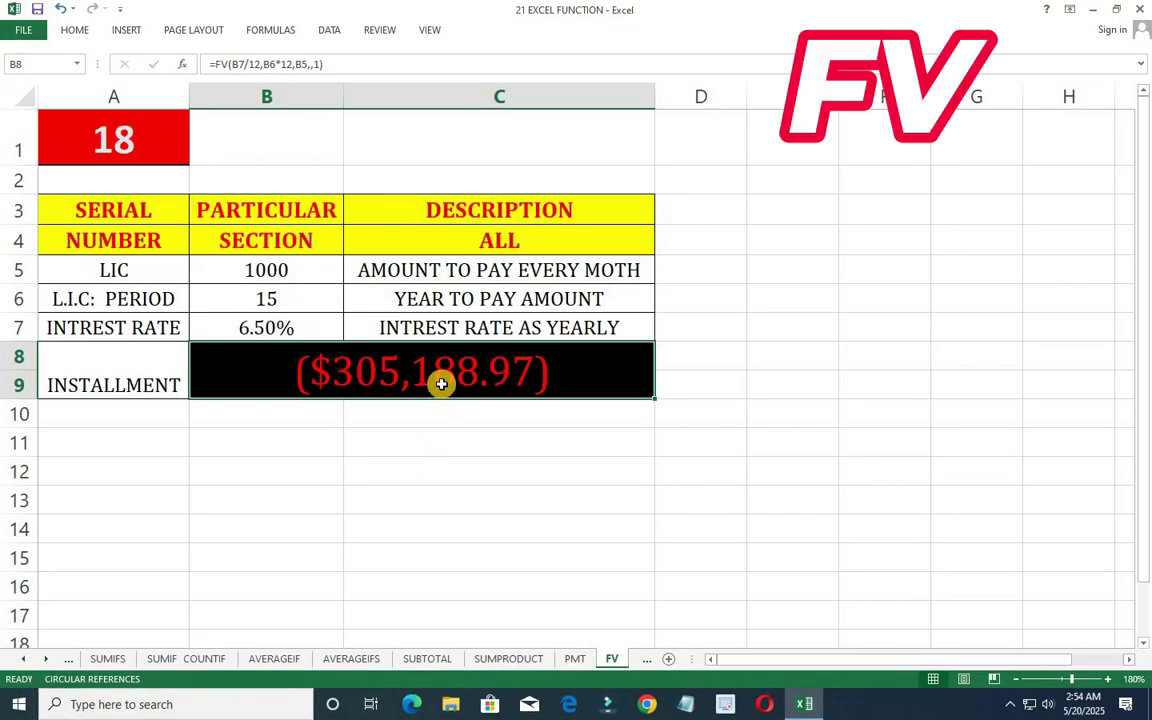
key(Delete)
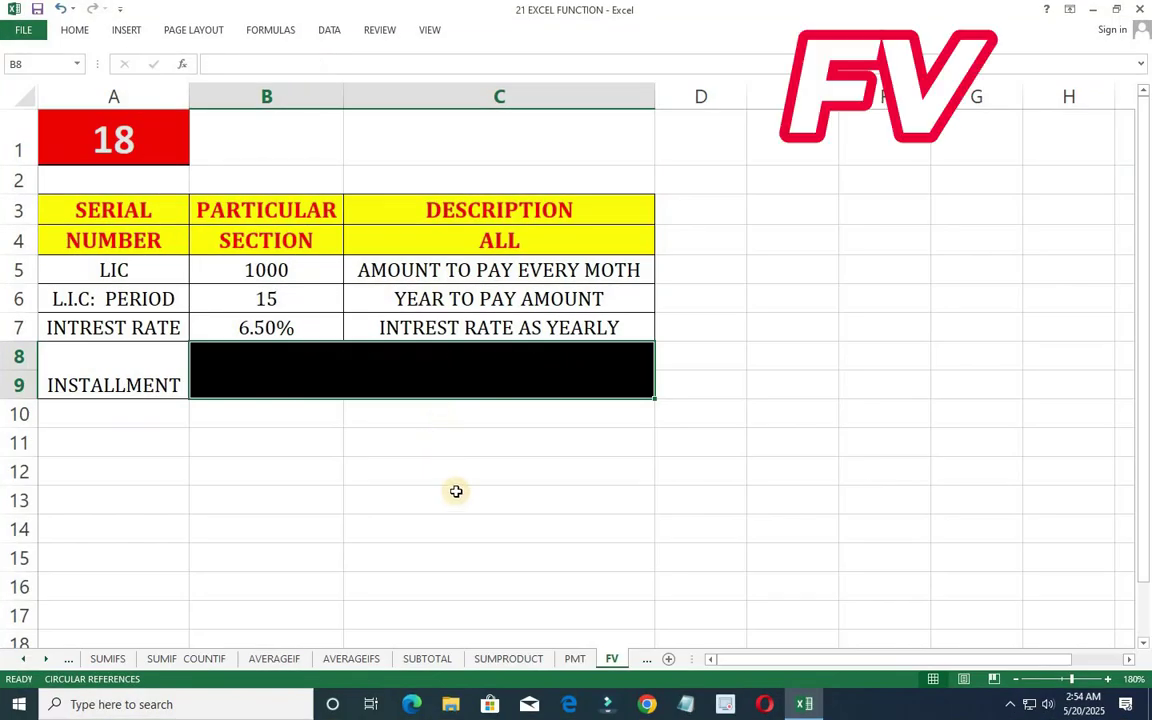
drag(189, 95, 262, 95)
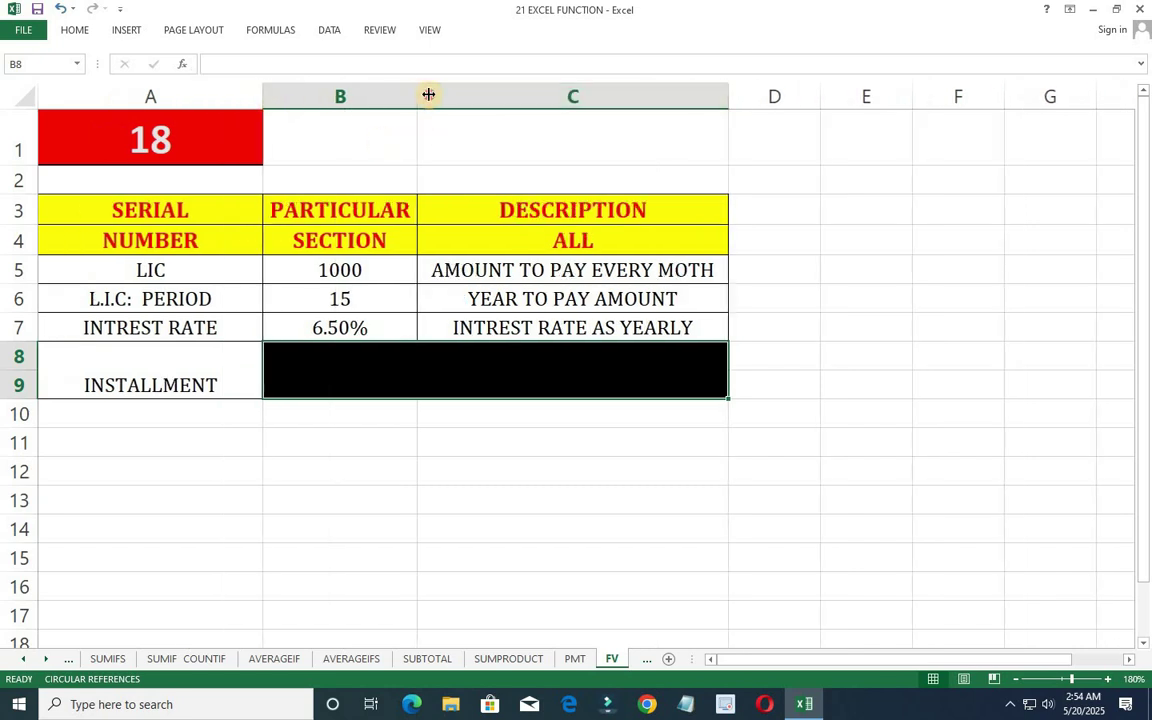
drag(427, 93, 513, 94)
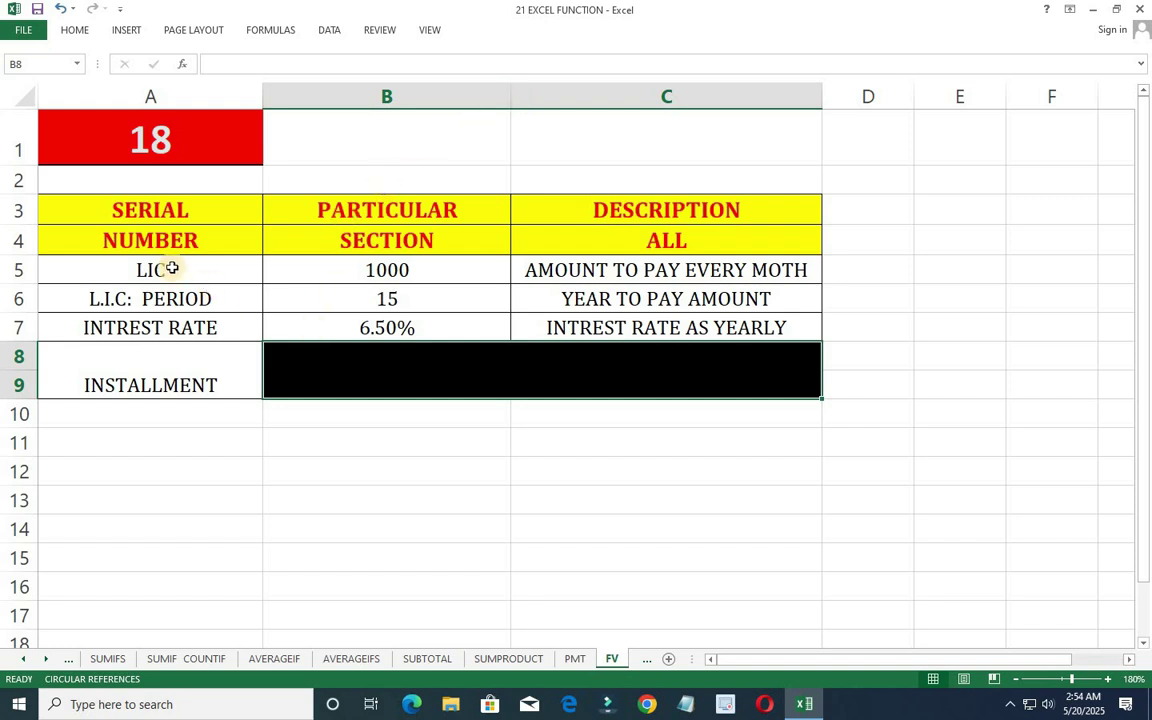
Review the LIC amount, period and interest rate rows, and set the font colour of merged cell B8 to white.
mouse_move(172, 268)
mouse_down()
mouse_move(630, 257)
mouse_move(632, 273)
mouse_up()
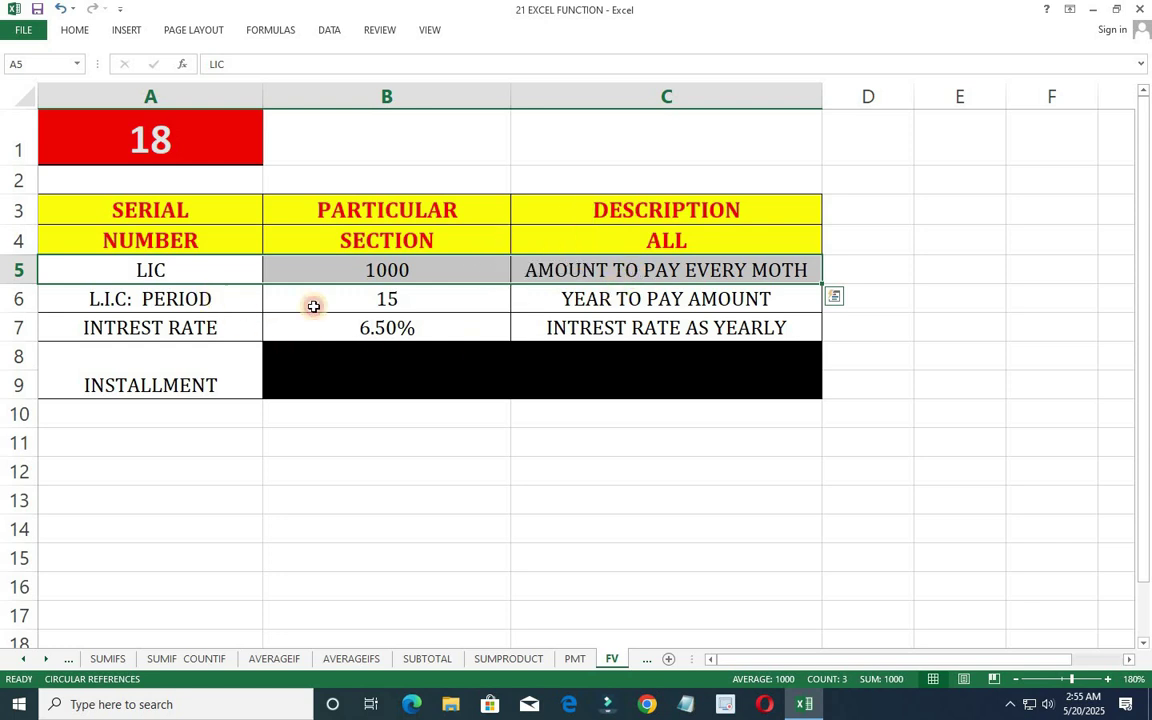
drag(230, 302, 660, 310)
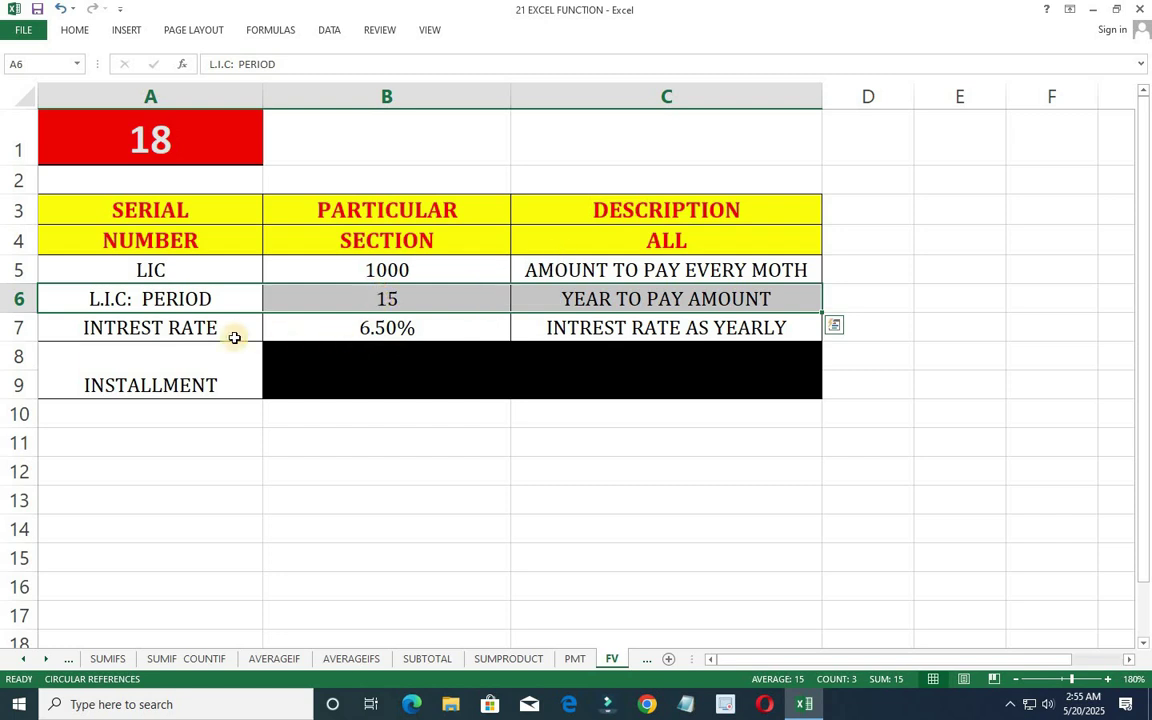
drag(206, 327, 386, 327)
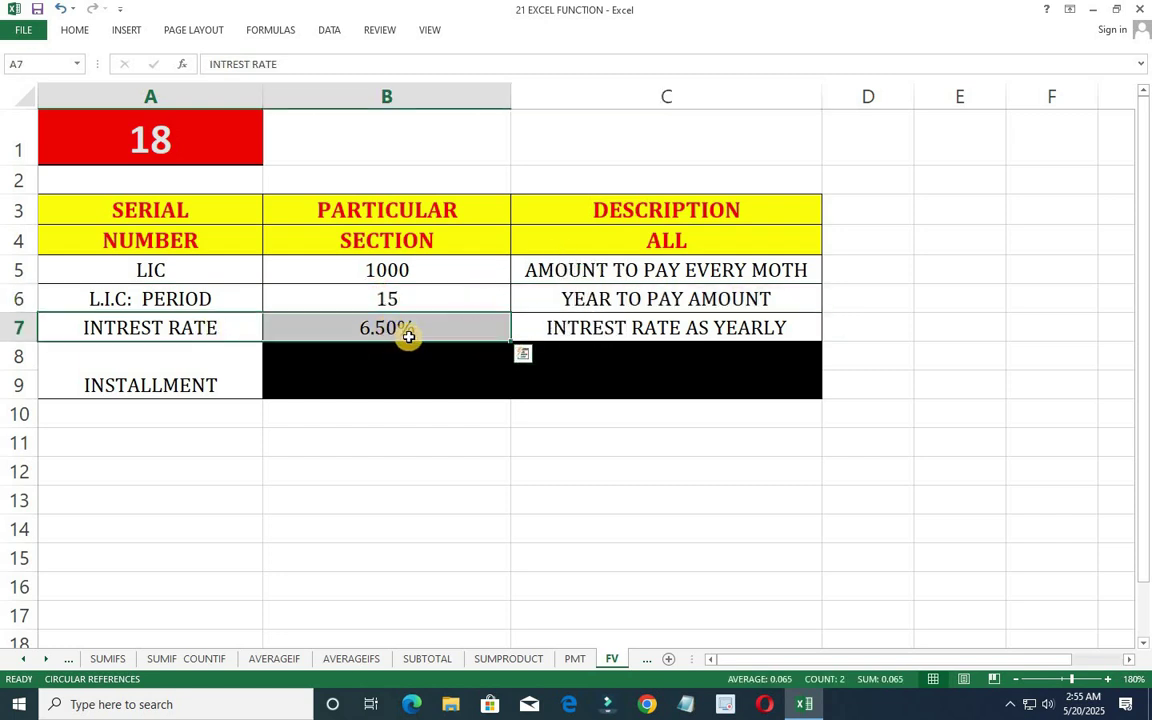
click(424, 373)
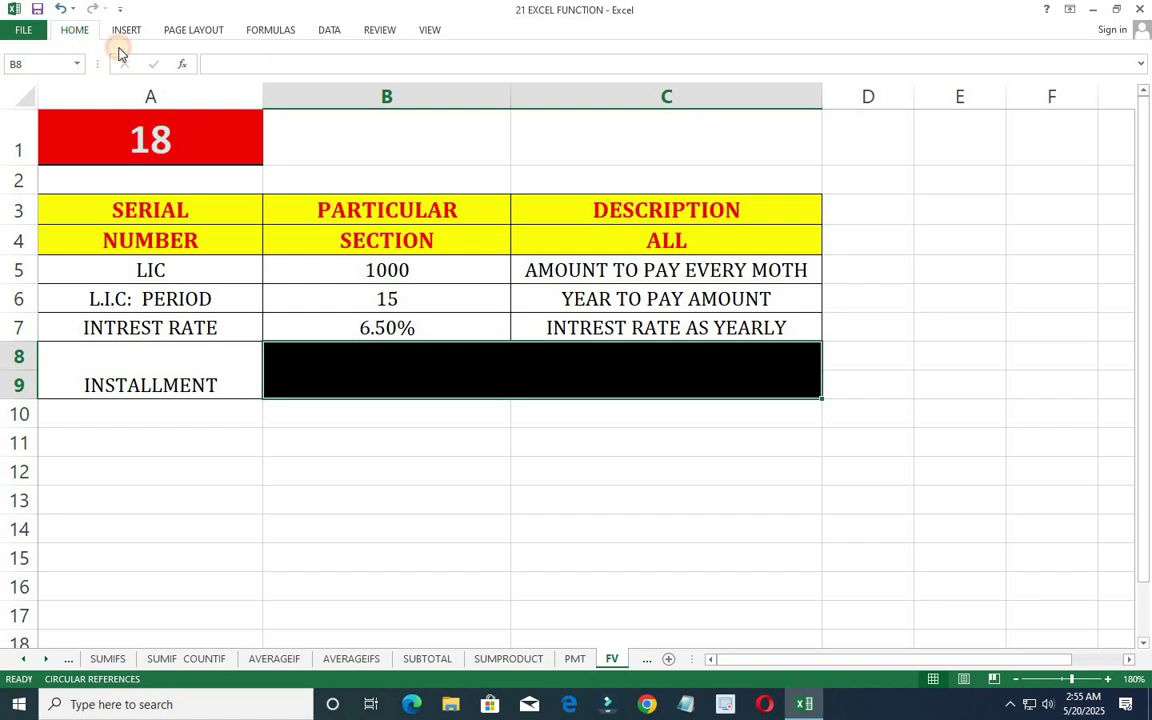
click(75, 30)
click(283, 83)
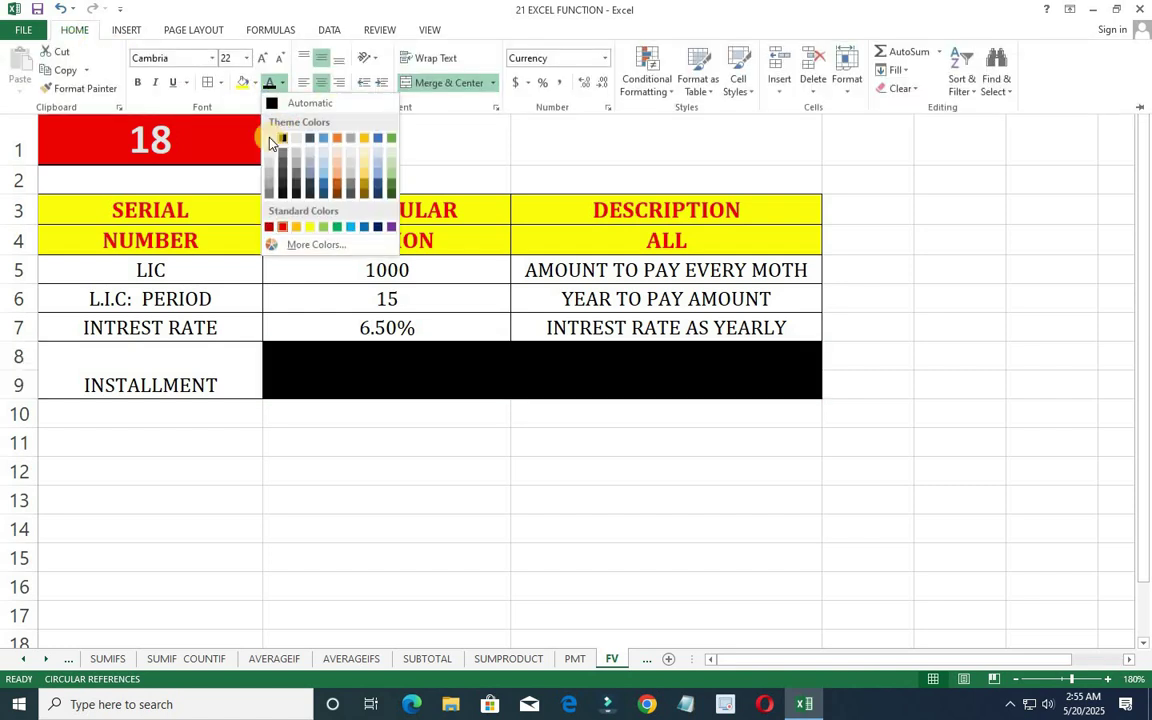
click(270, 139)
click(418, 369)
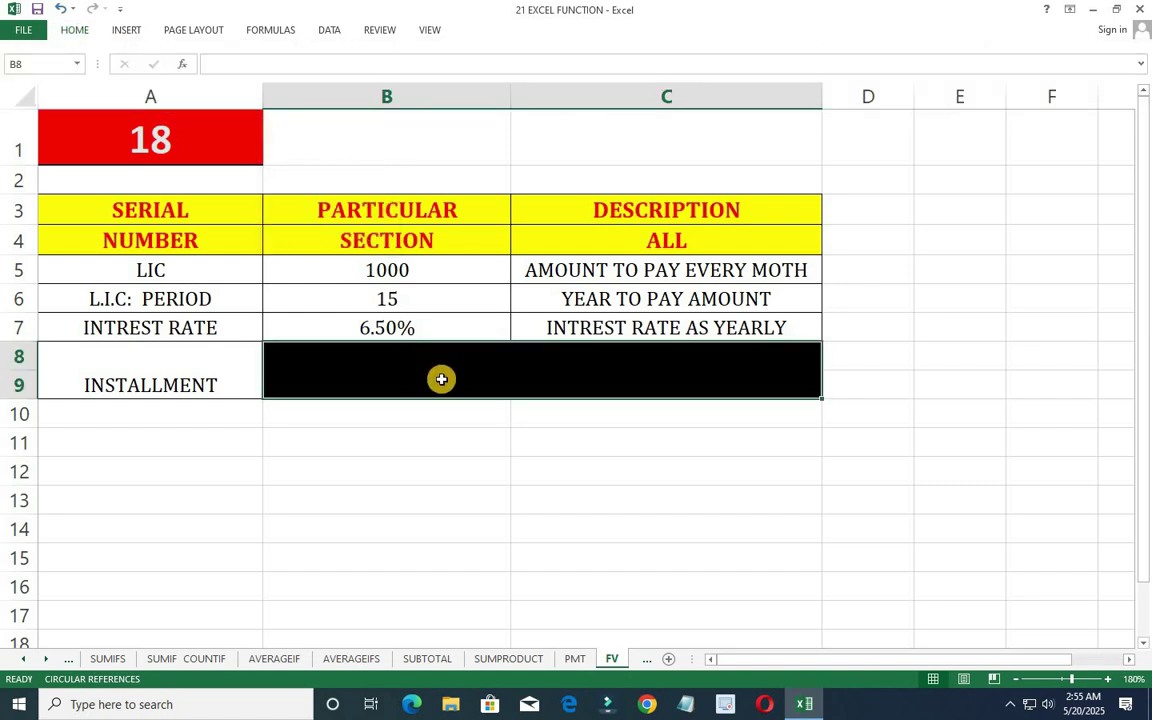
Widen columns A, B and C of the LIC table.
drag(511, 96, 525, 96)
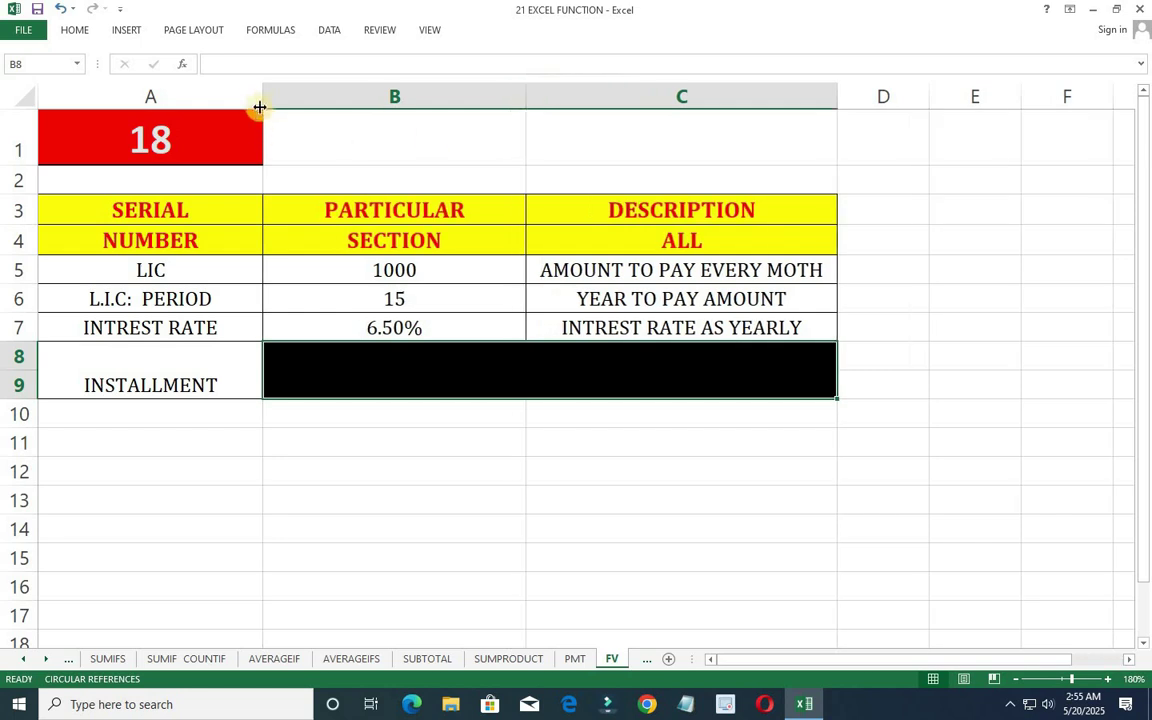
drag(264, 96, 277, 96)
click(379, 270)
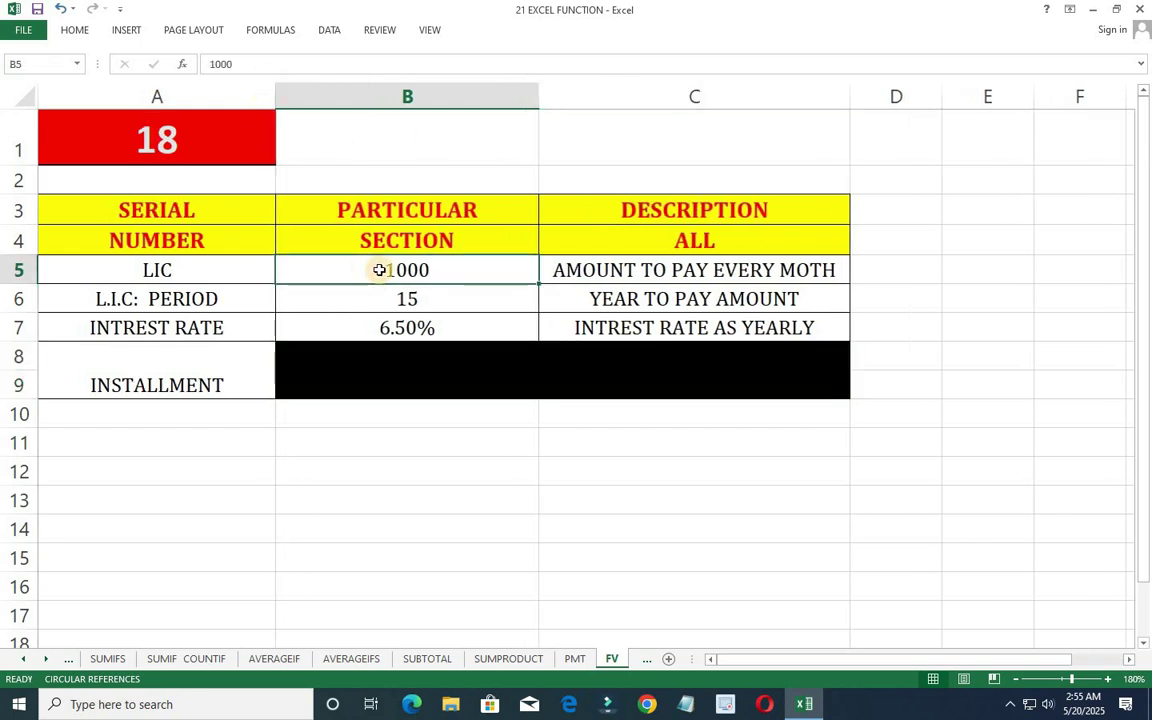
drag(854, 100, 917, 111)
Correct the misspelled last word in C5 so the description reads "AMOUNT TO PAY EVERY MOnTH".
double_click(847, 270)
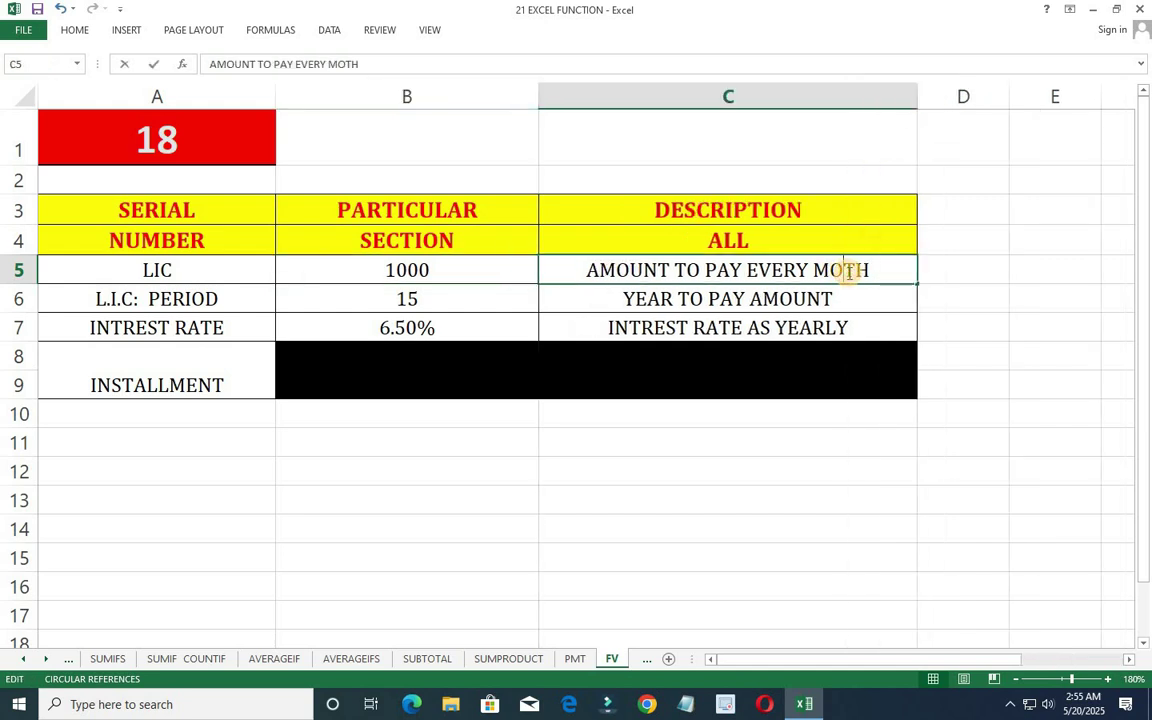
text(n)
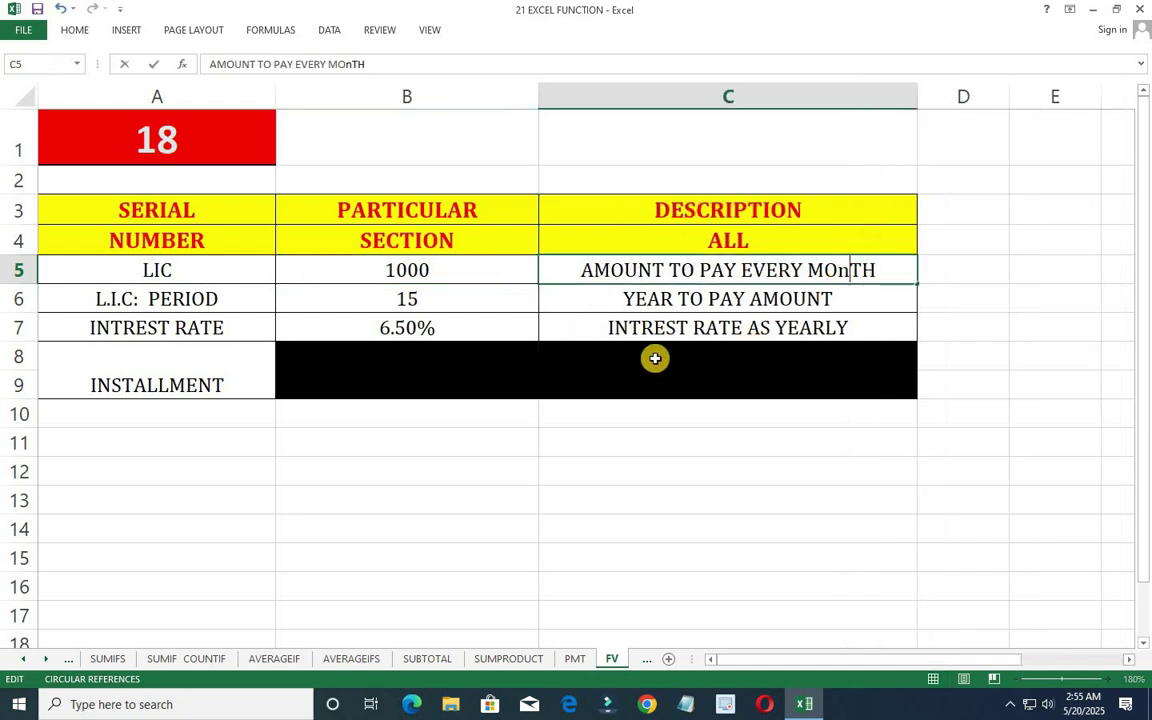
click(594, 356)
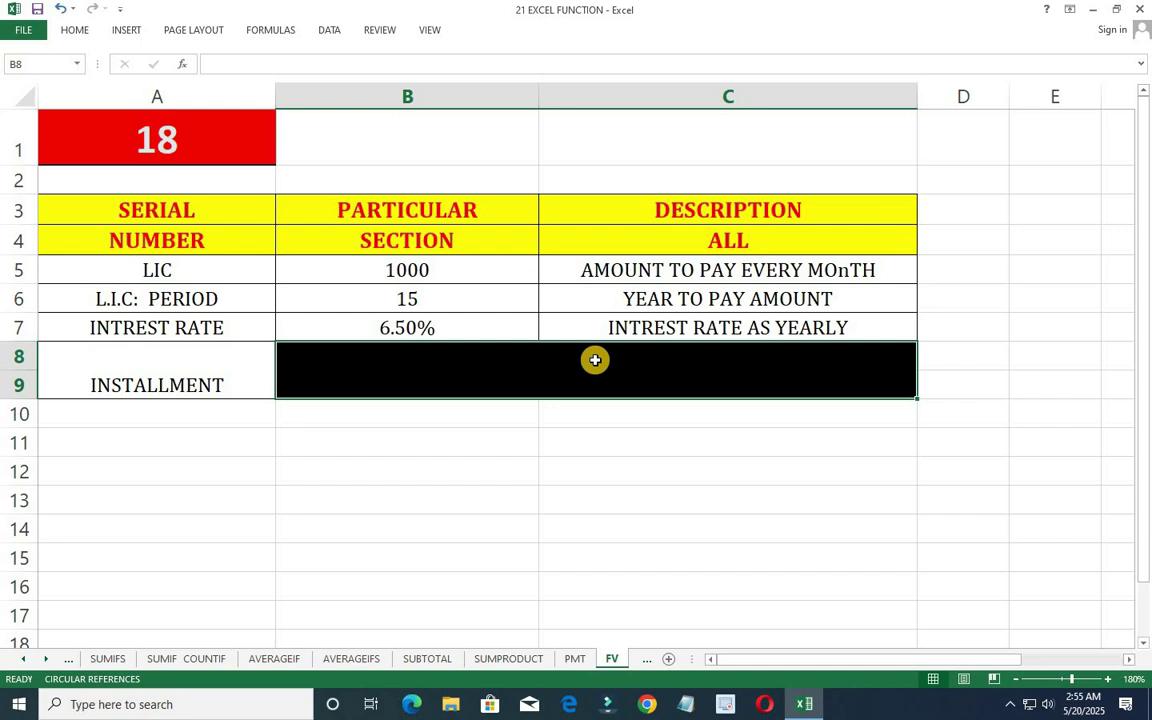
Calculate the future value of the LIC policy in merged cell B8 with the formula =FV(B7/12,B6*12,B5).
text(=fv)
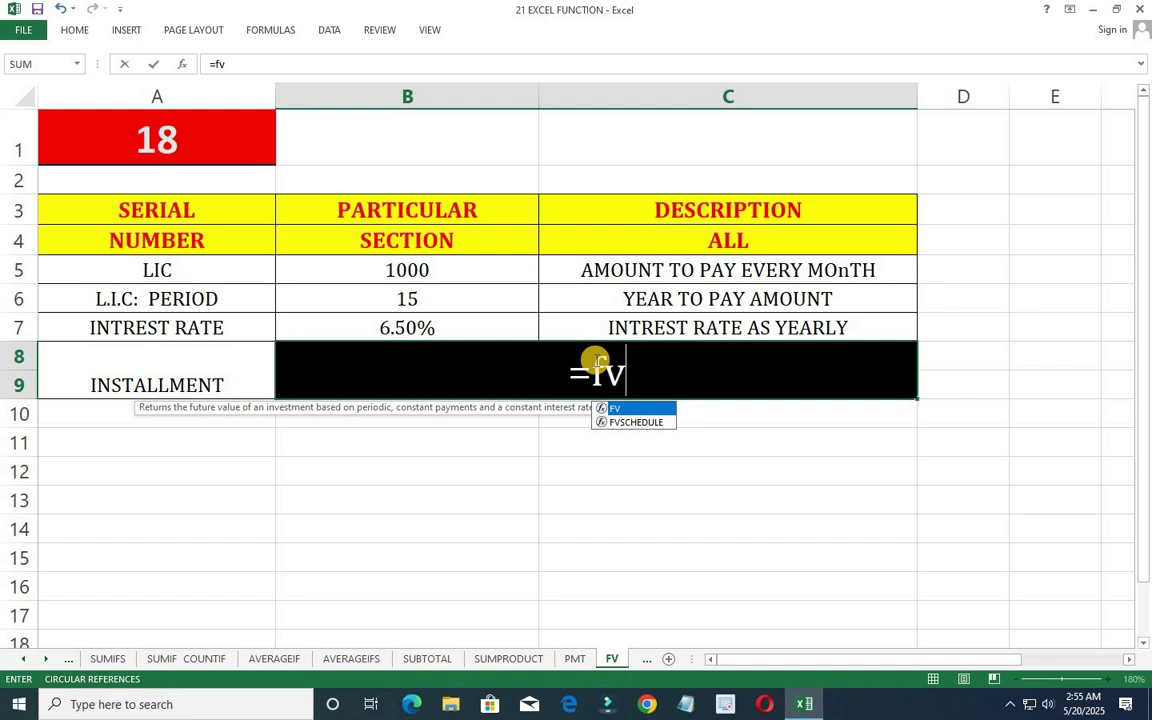
key(Tab)
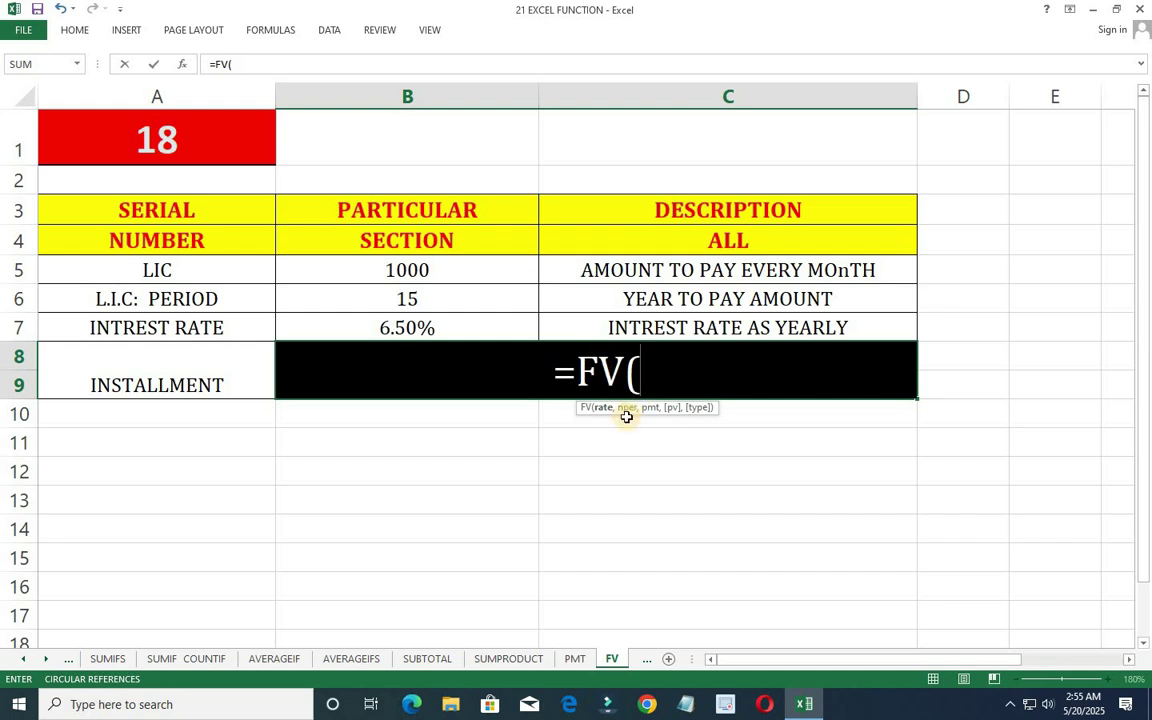
click(434, 326)
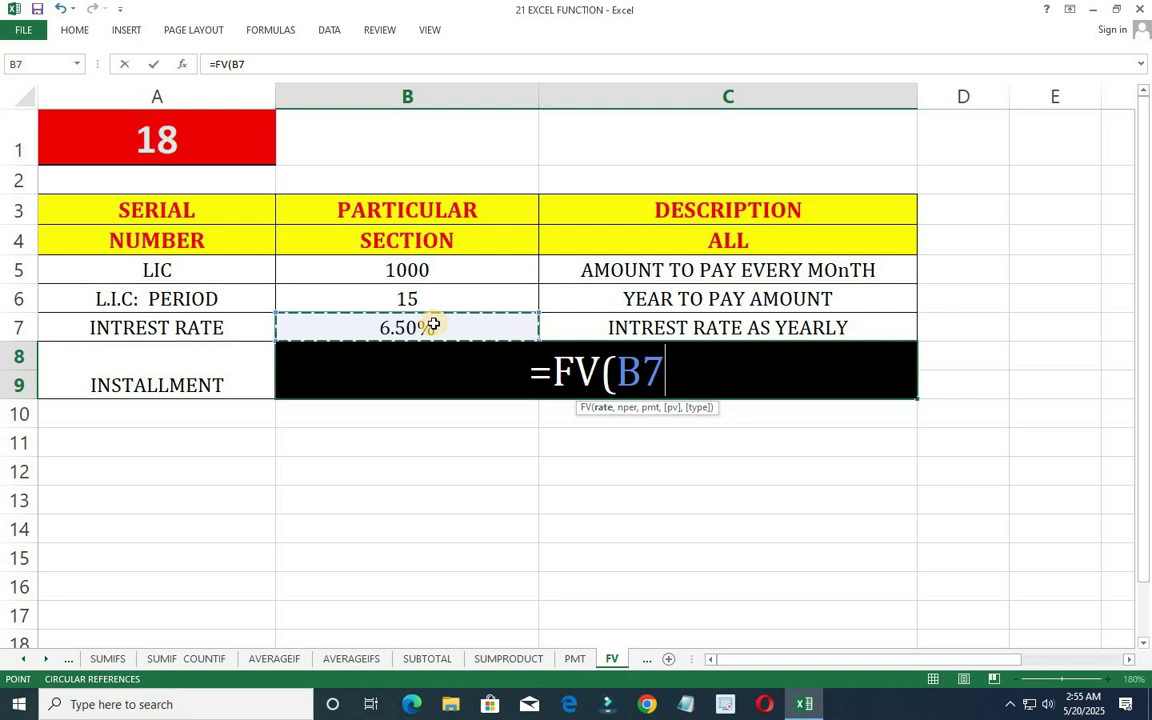
text(/12,)
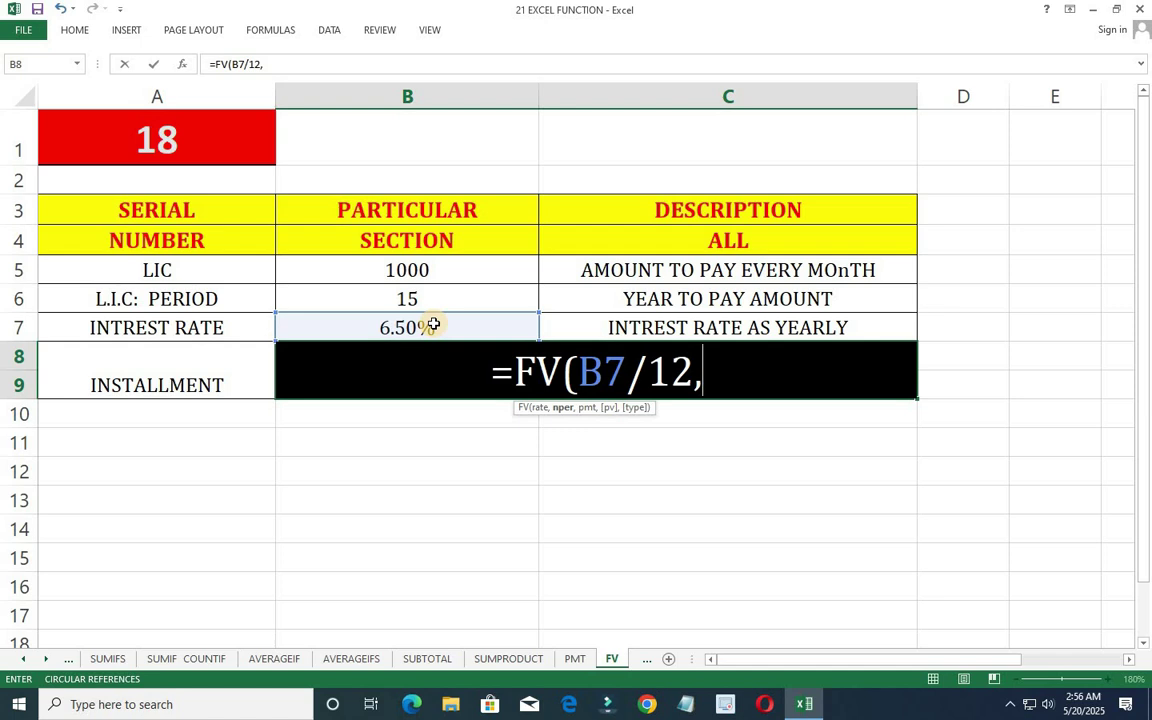
click(428, 298)
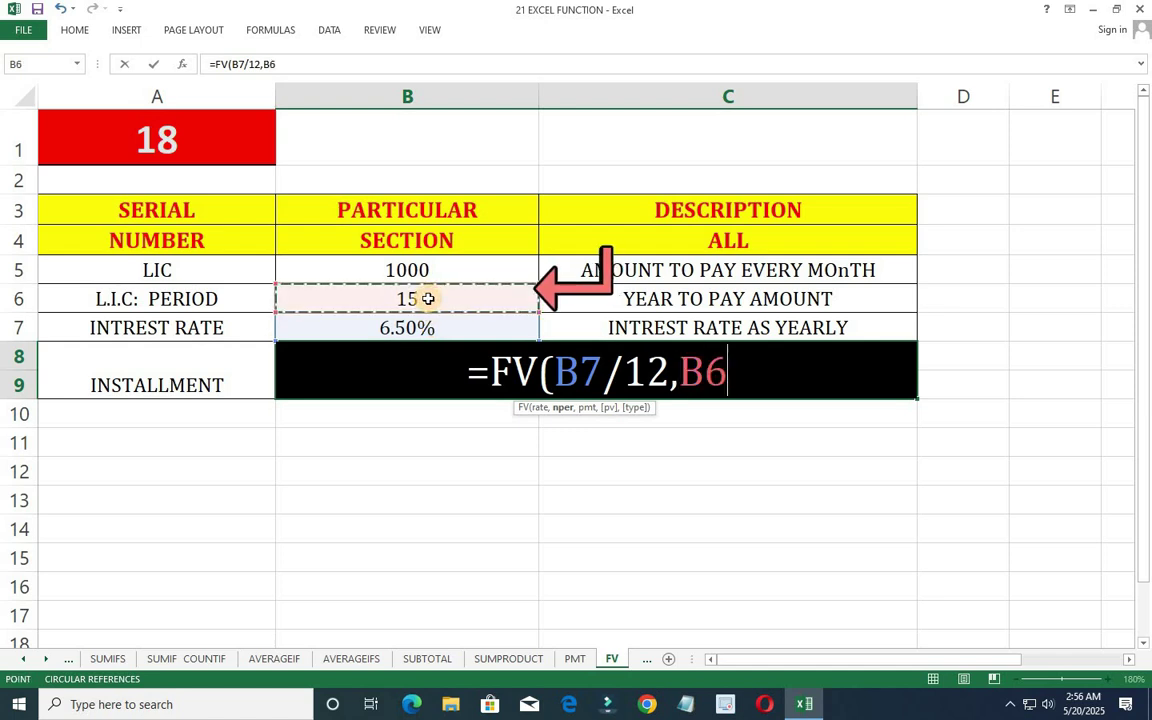
text(*)
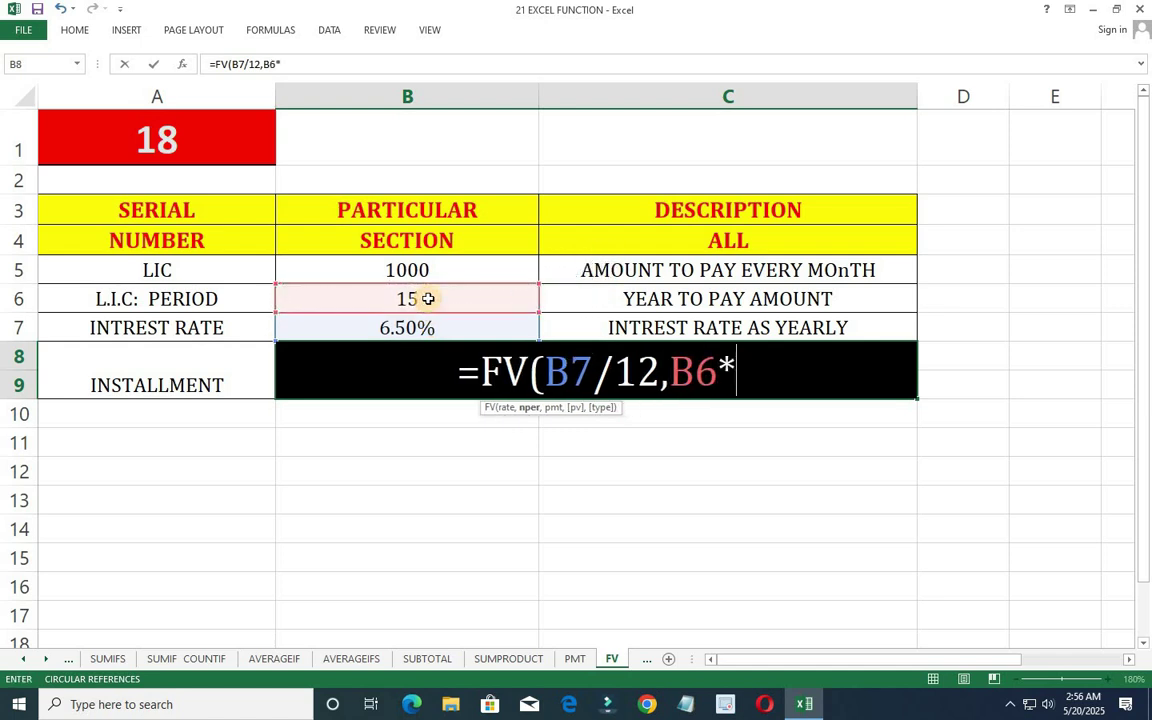
text(12,)
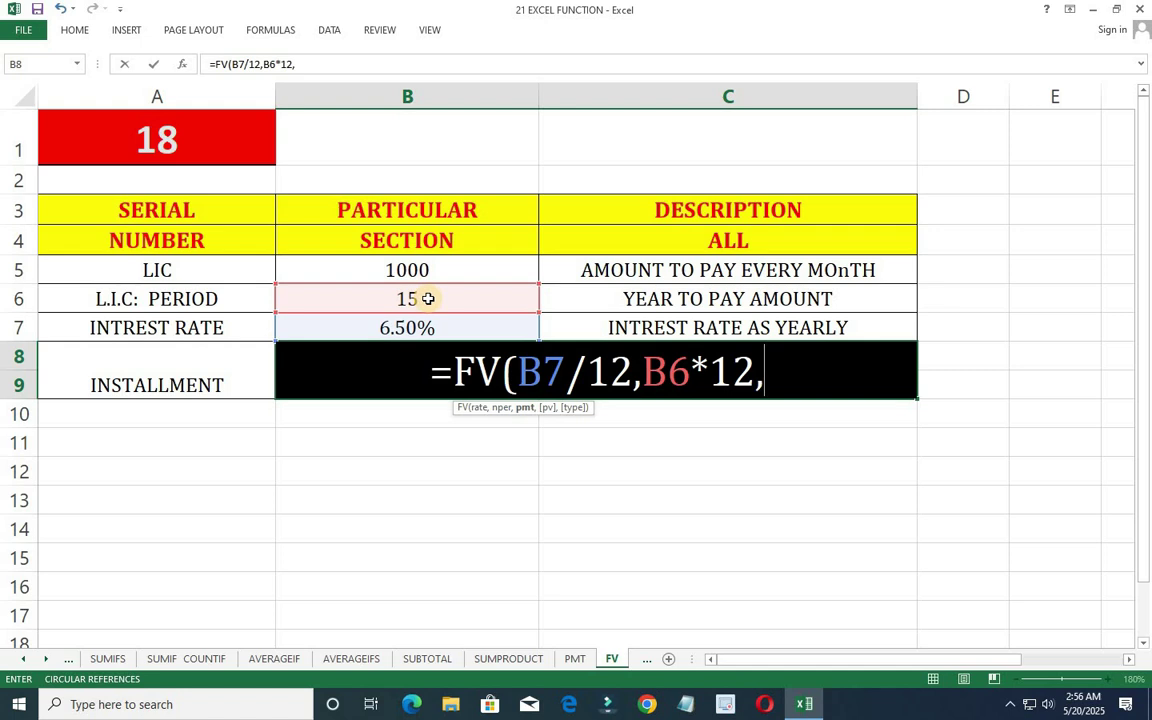
click(427, 271)
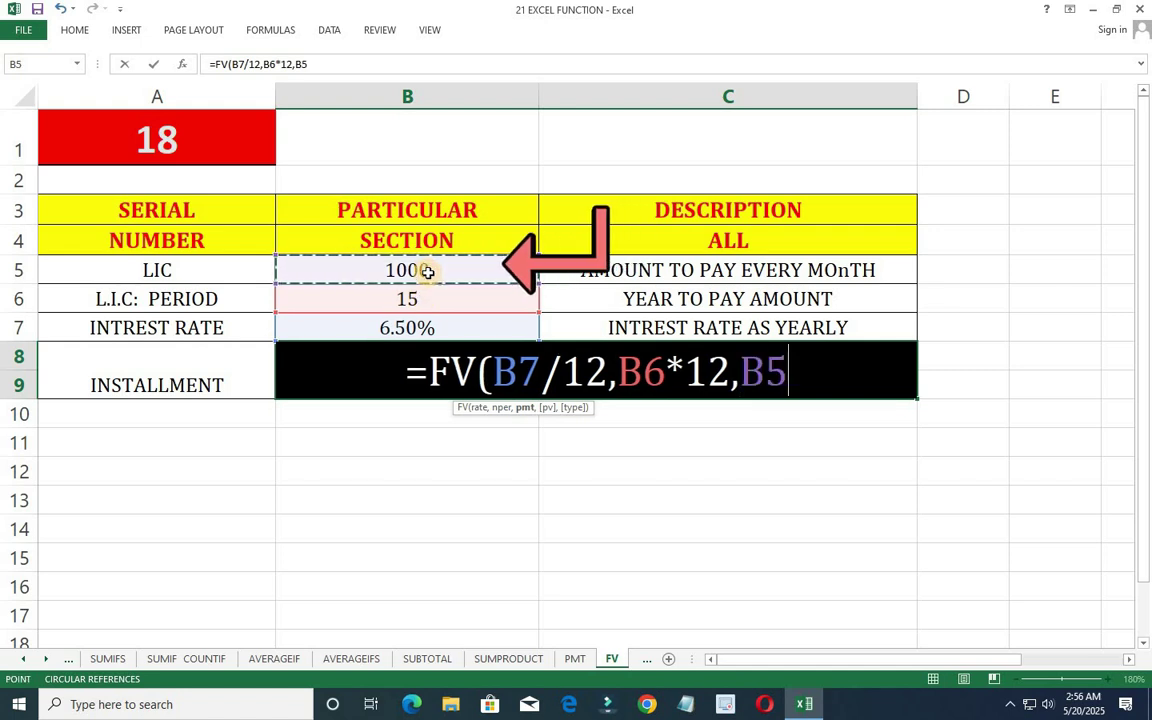
text())
key(Return)
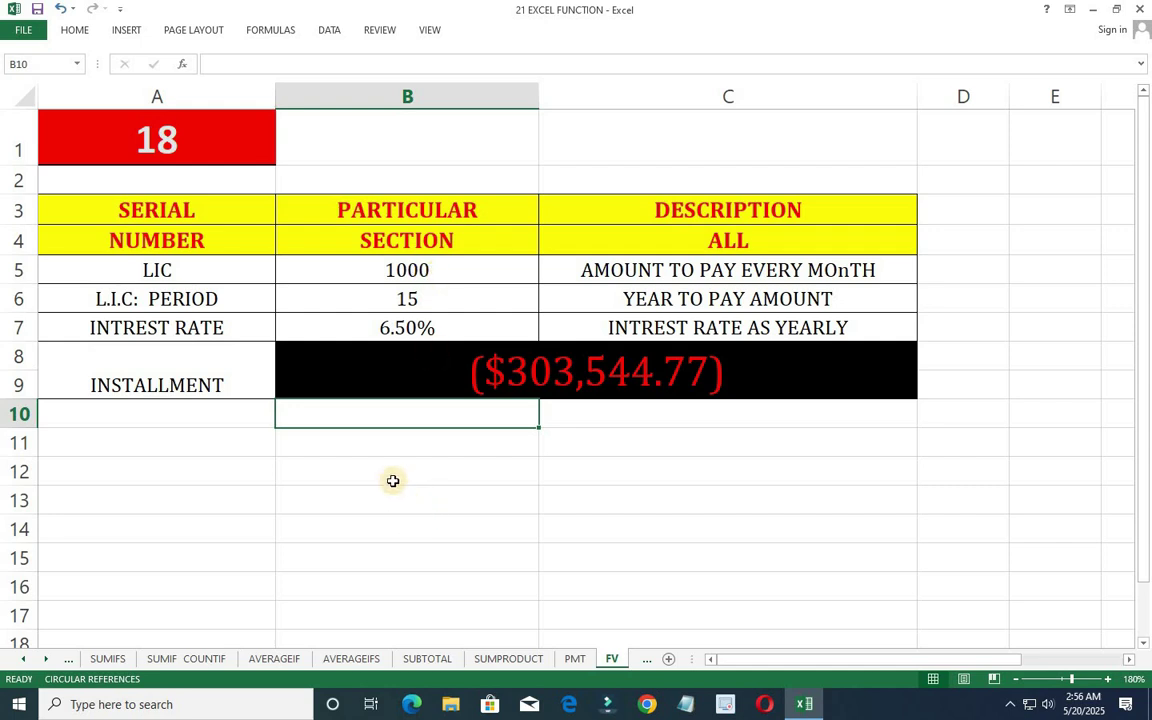
Calculate the number of monthly payments in B12 with the formula =12*15.
click(389, 478)
text(=12)
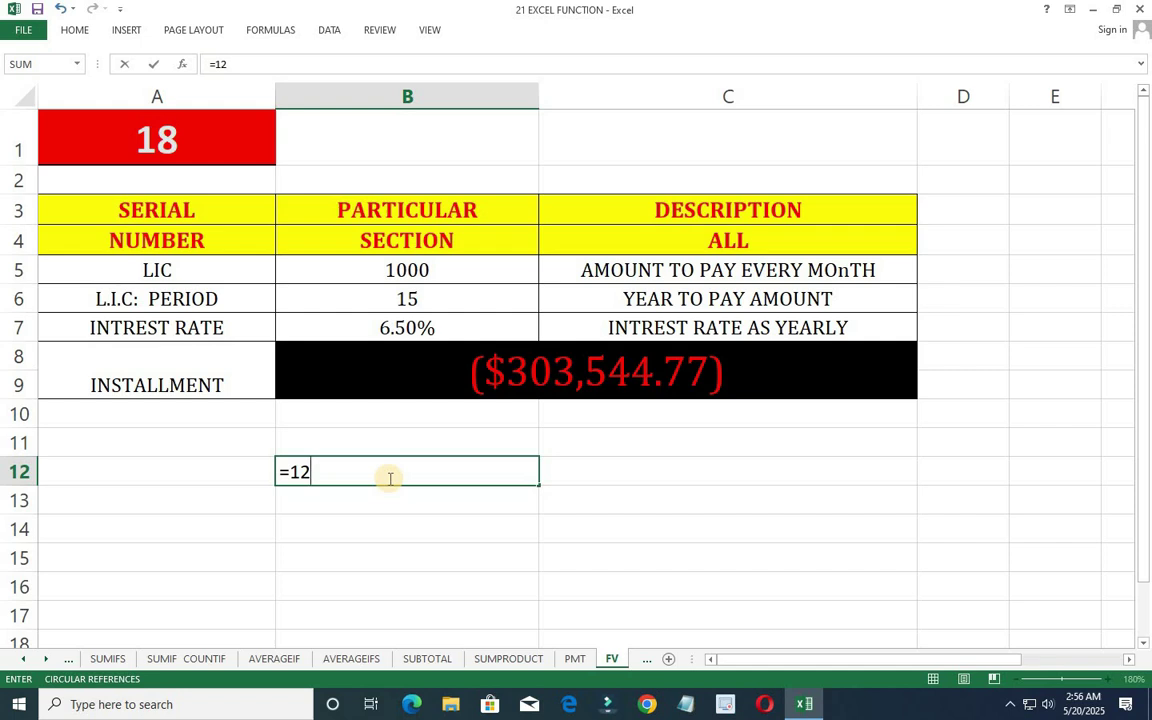
text(*15)
key(Return)
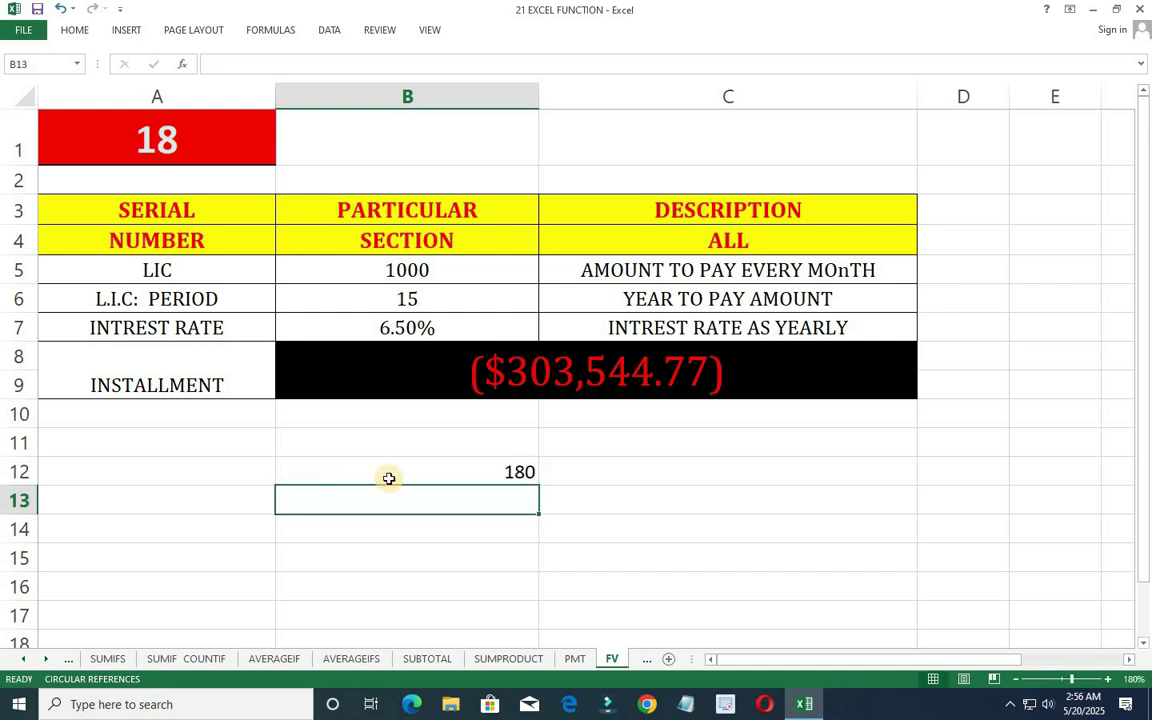
Calculate the total amount paid in B13 with the formula =1000*180.
text(=100)
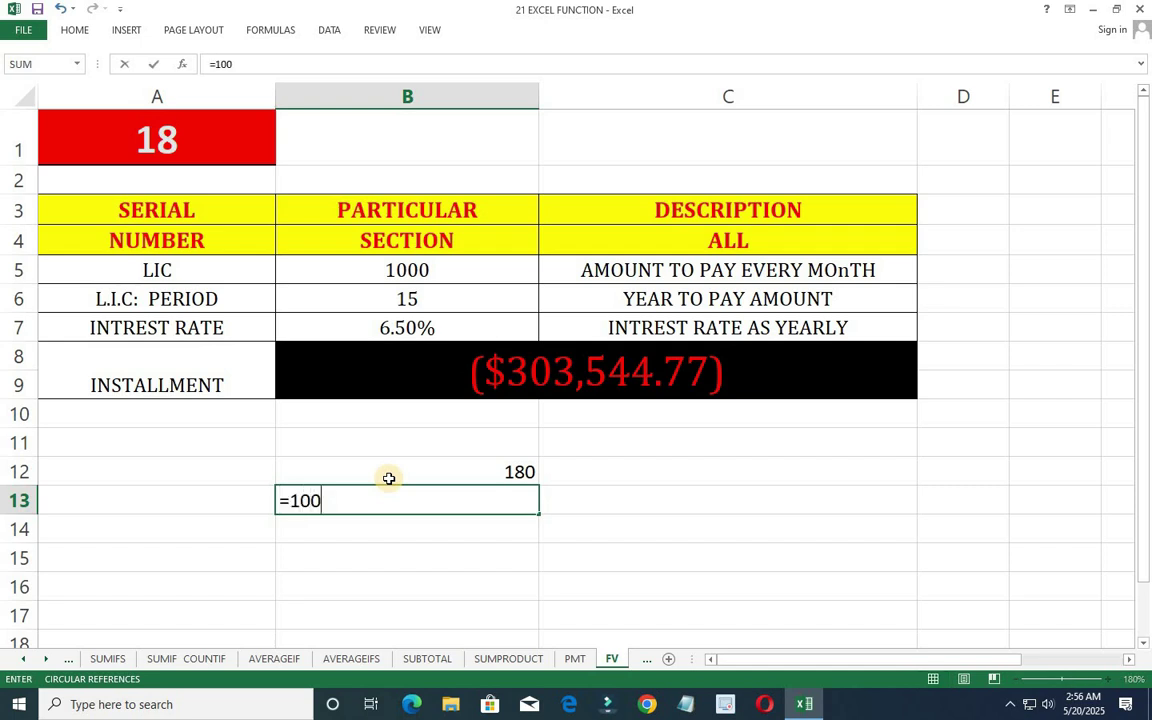
text(*)
key(BackSpace)
text(0*180)
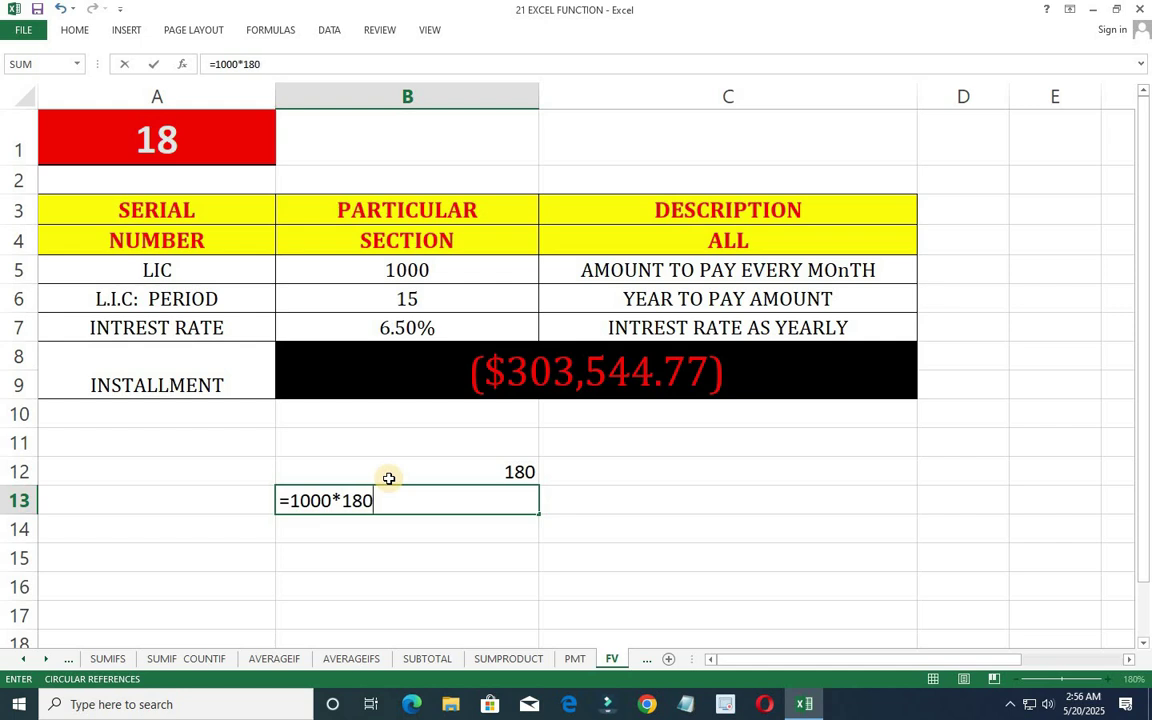
key(Return)
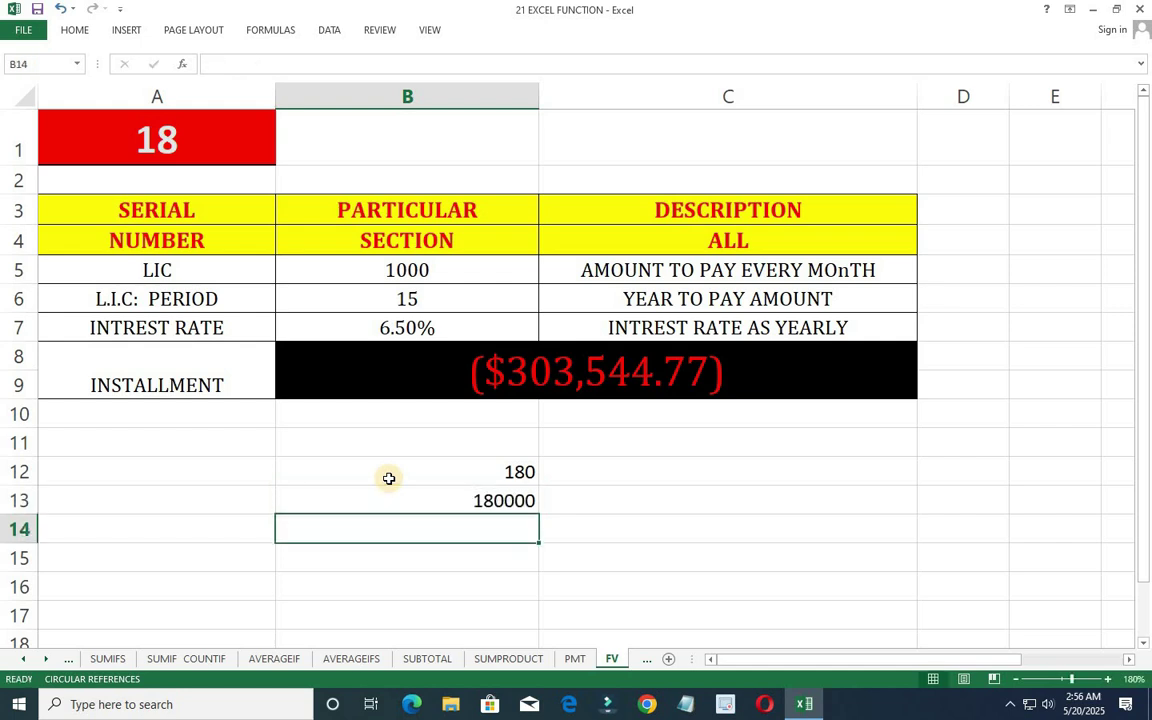
Calculate the interest earned on the policy in B14 with the formula =303544.77-180000.
text(=3)
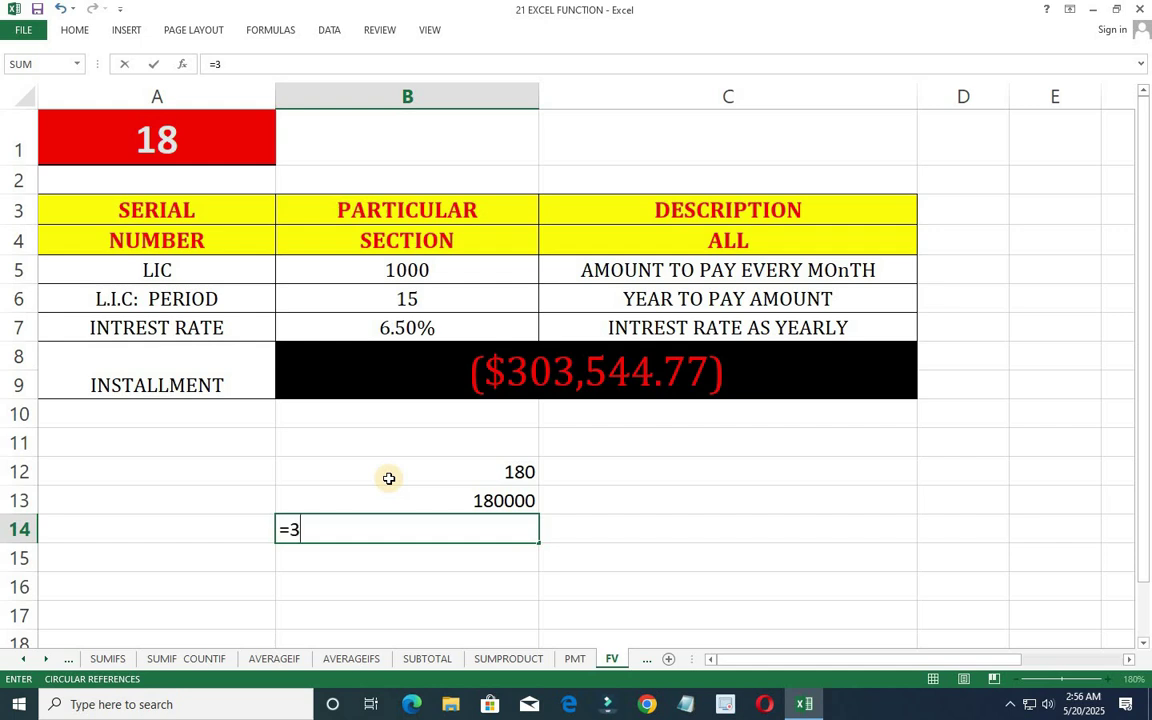
text(03544.7)
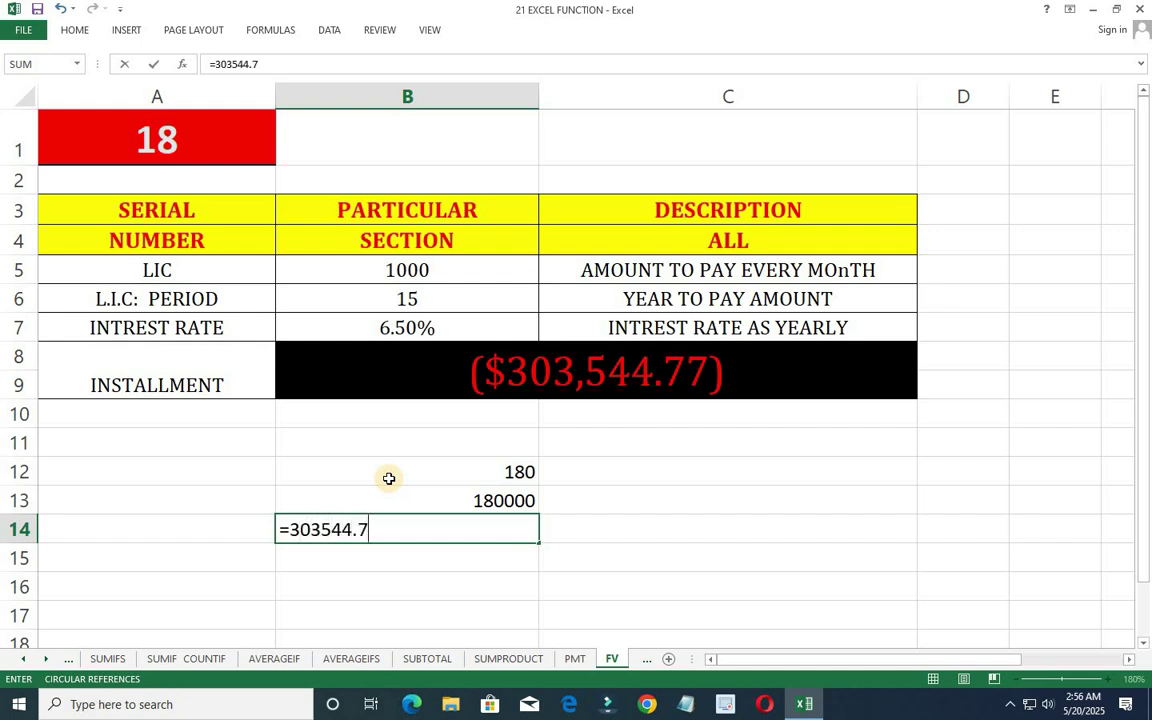
text(7-180000)
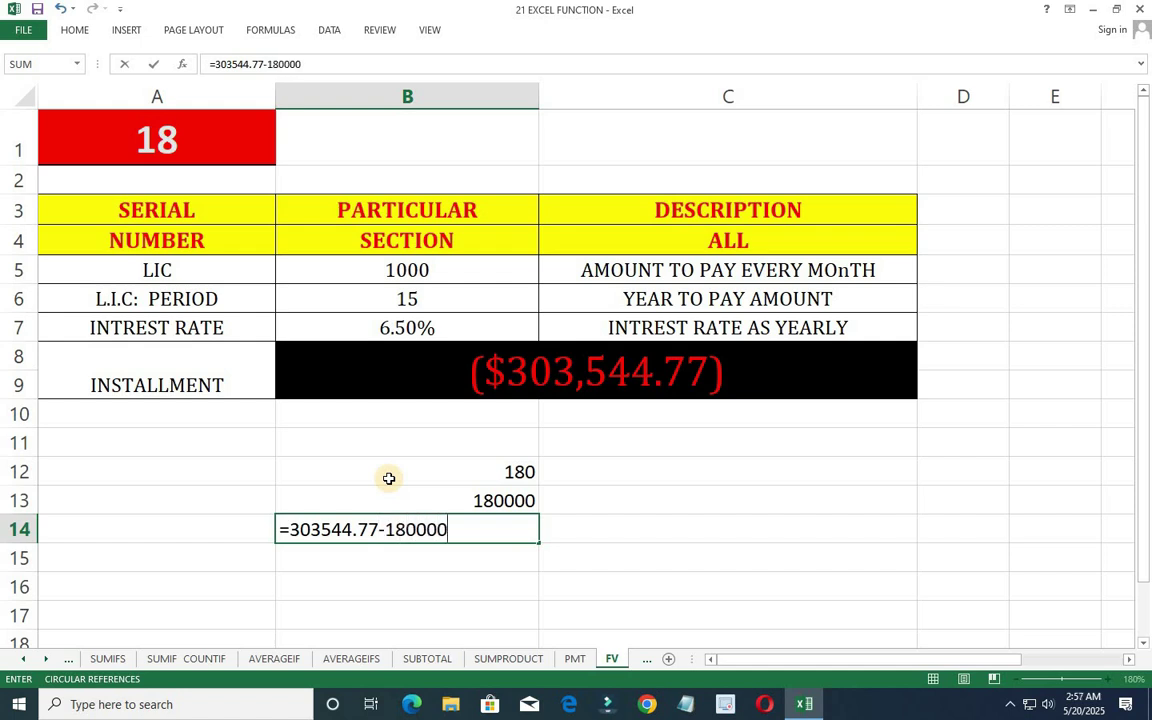
key(Return)
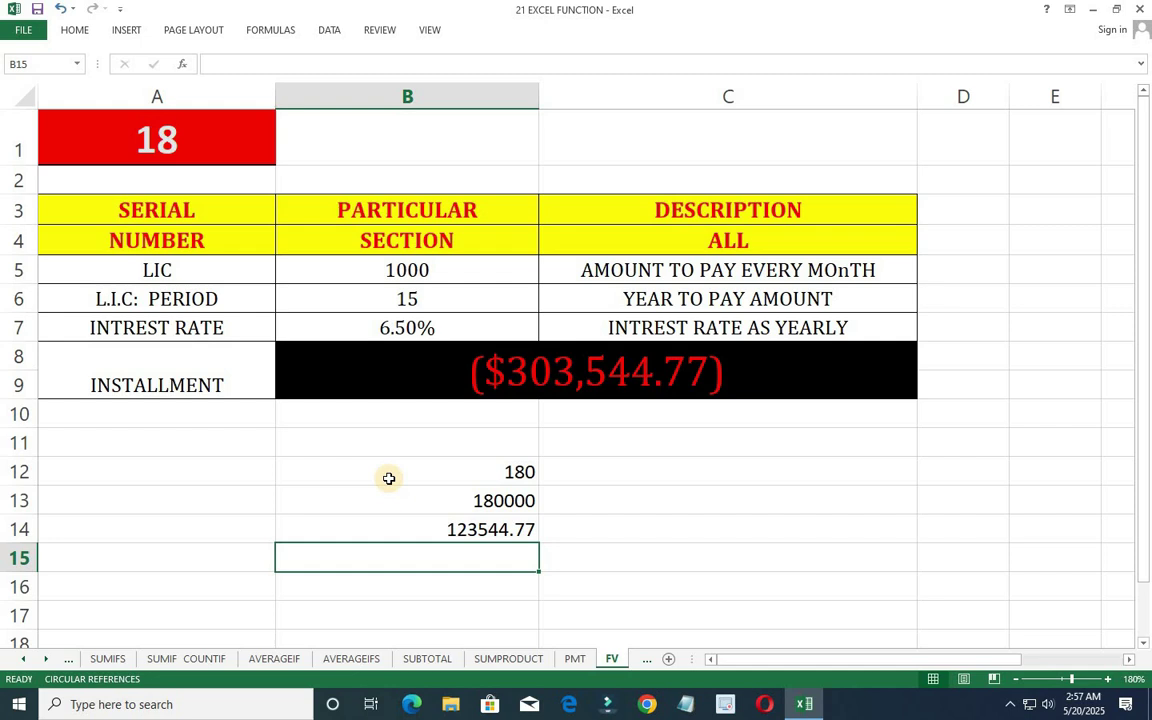
click(424, 528)
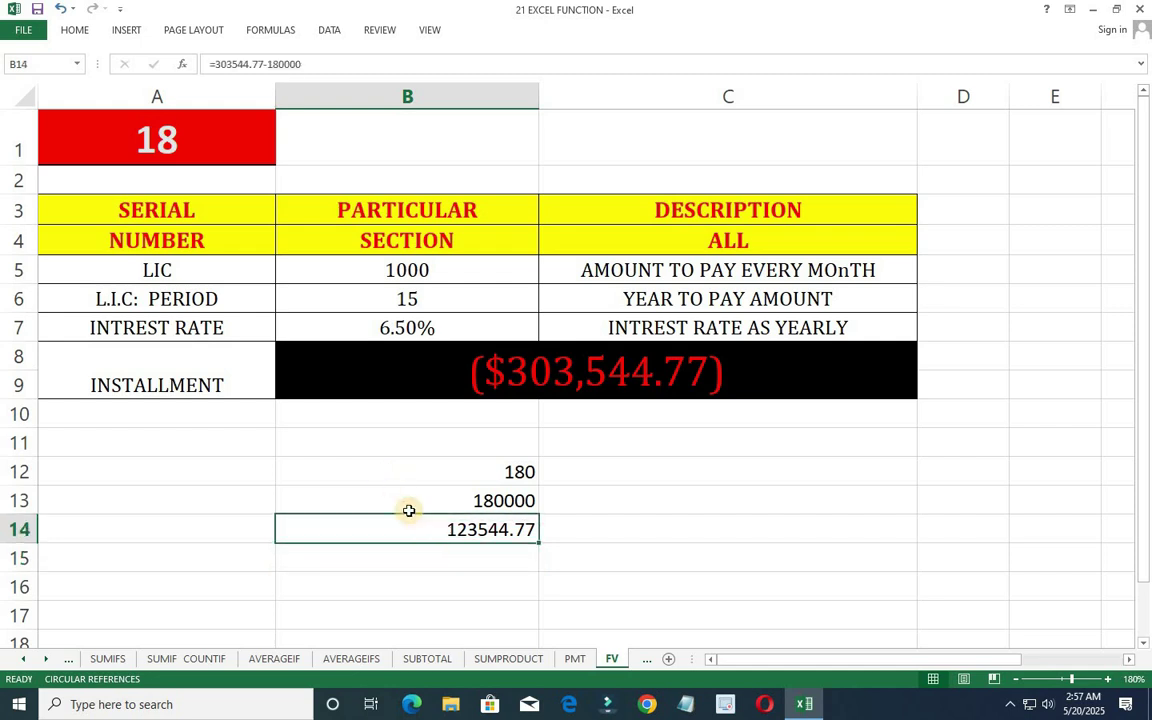
On the PMT PPMT PMT sheet, clear the EMI installment result in merged cell B8 and widen column A.
click(645, 658)
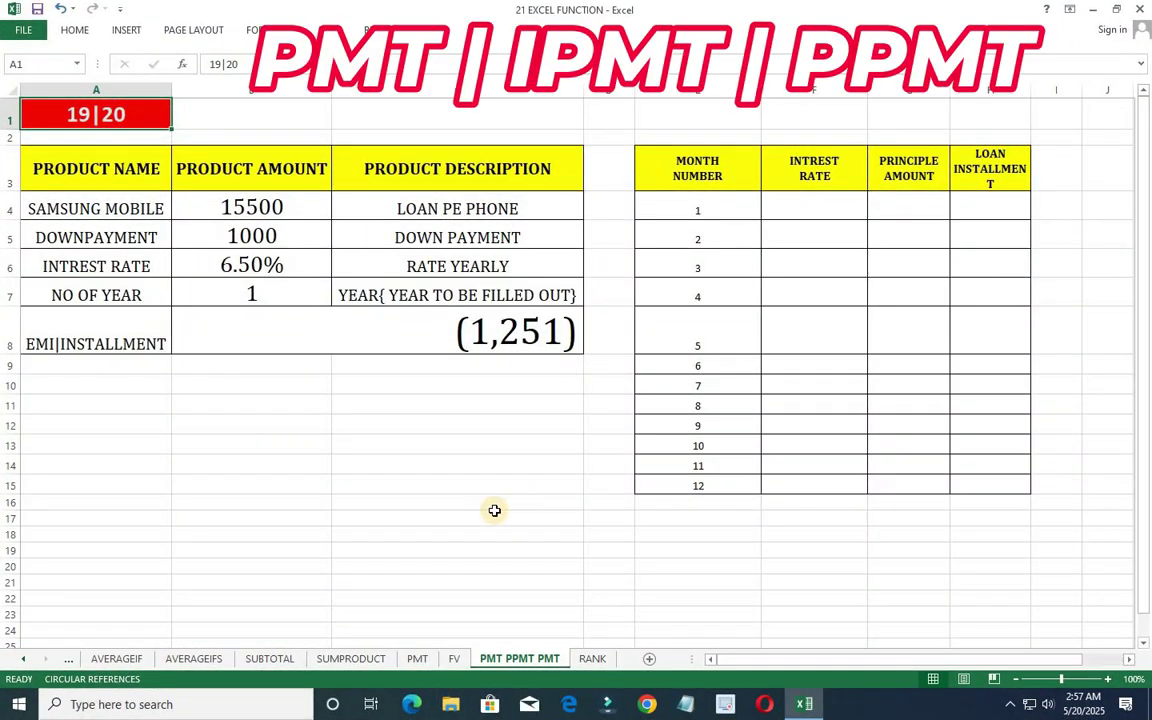
click(502, 326)
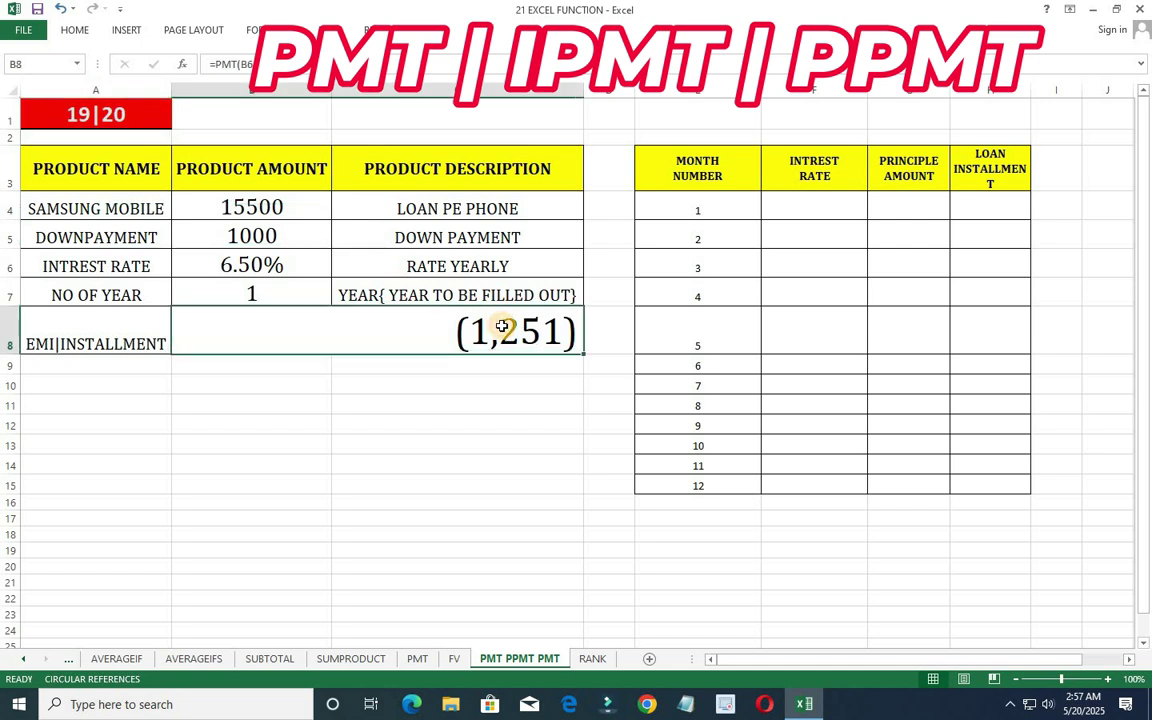
key(Delete)
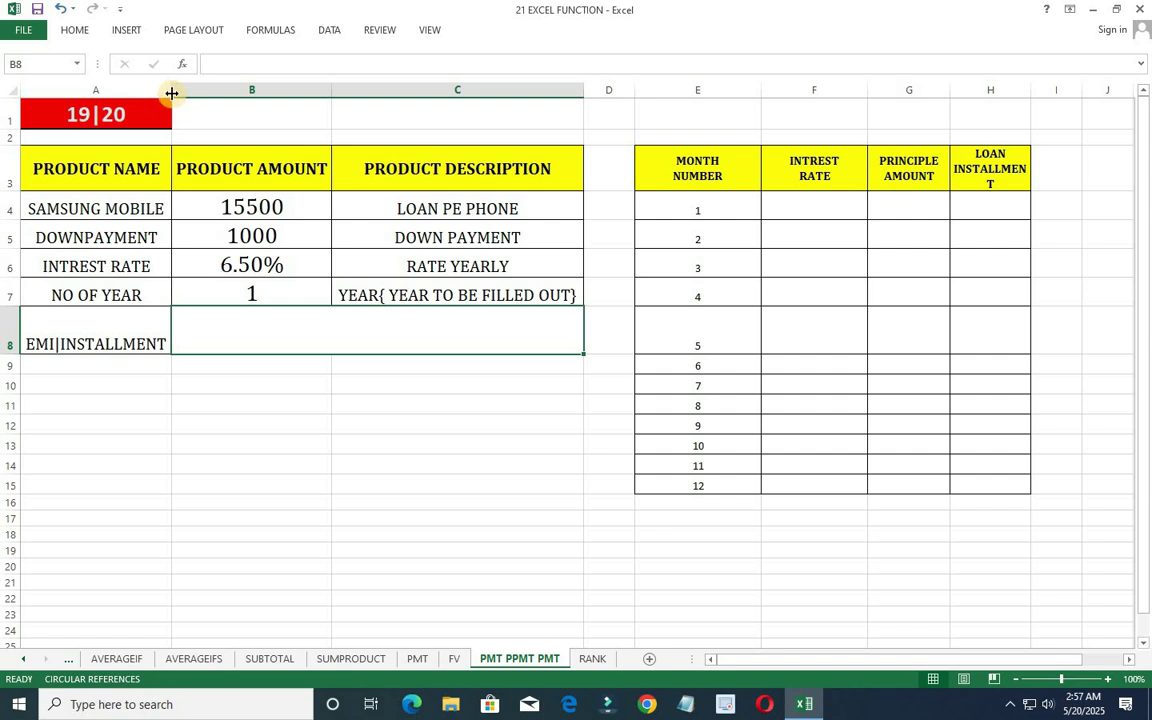
drag(171, 95, 203, 98)
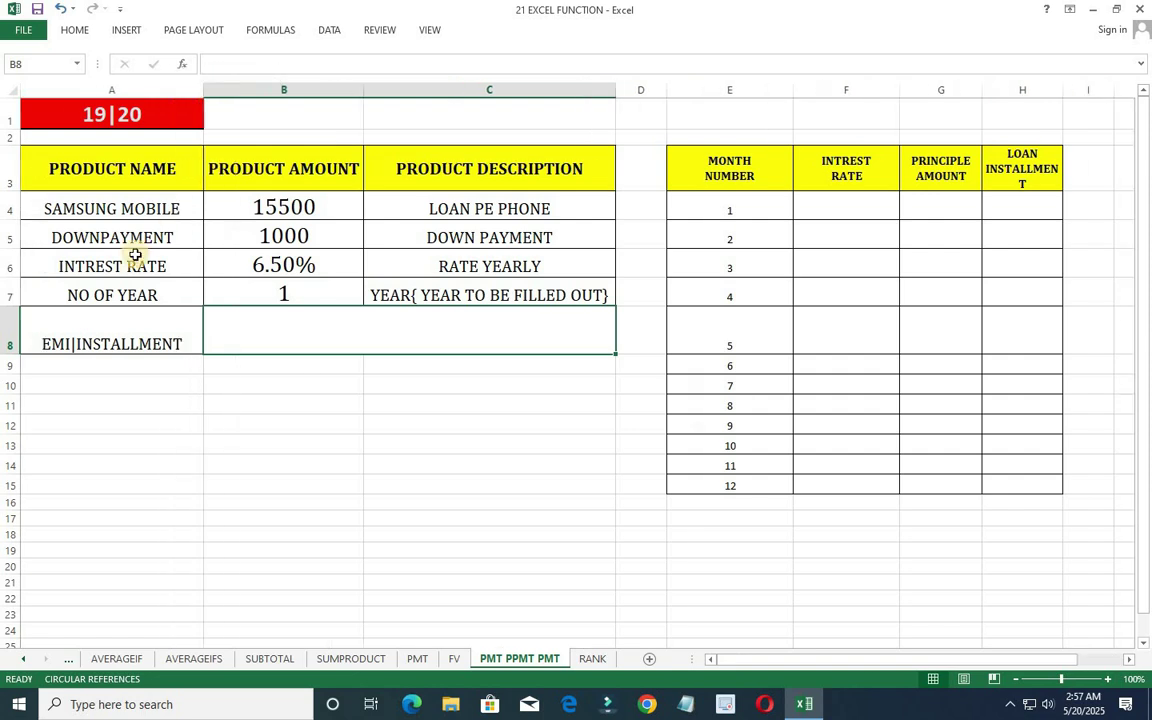
click(97, 212)
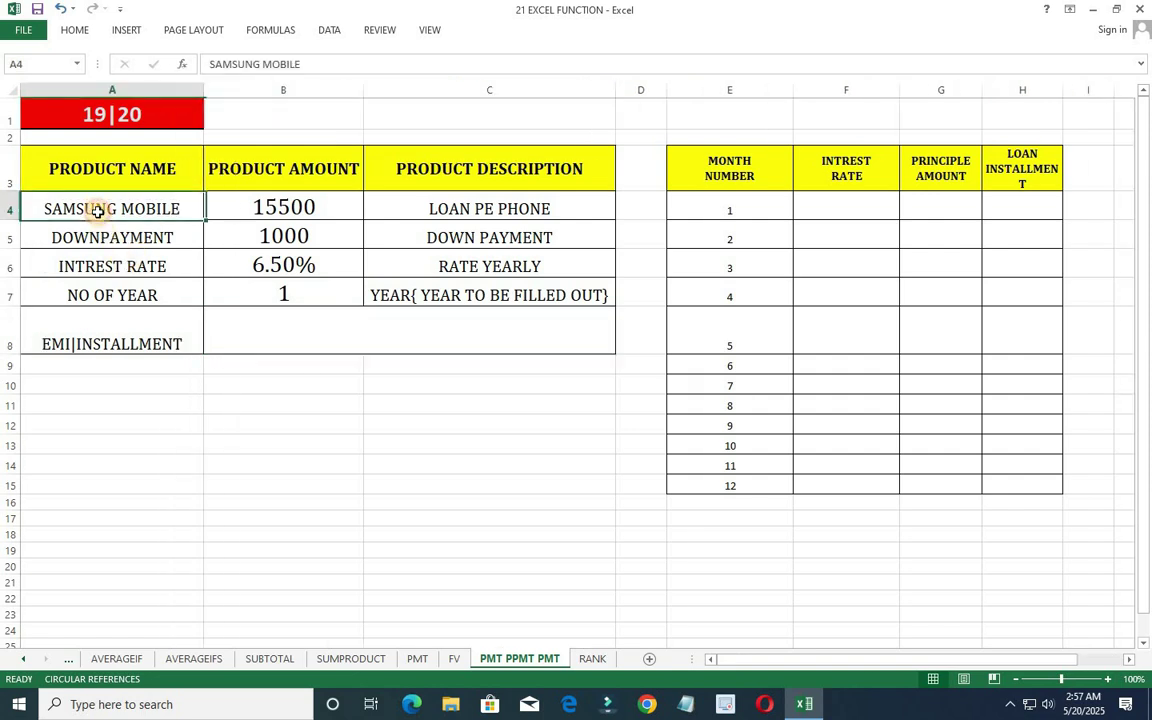
Review the loan details in rows 4 to 7: phone price, down payment, yearly interest rate and number of years.
click(284, 207)
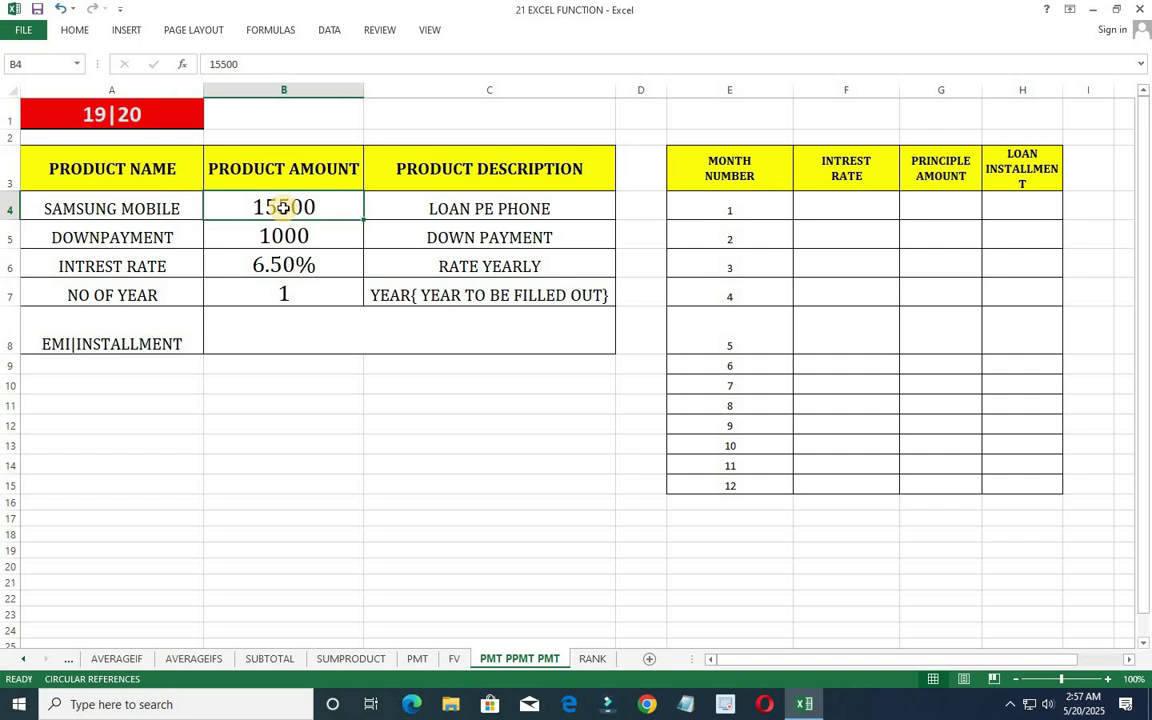
click(429, 215)
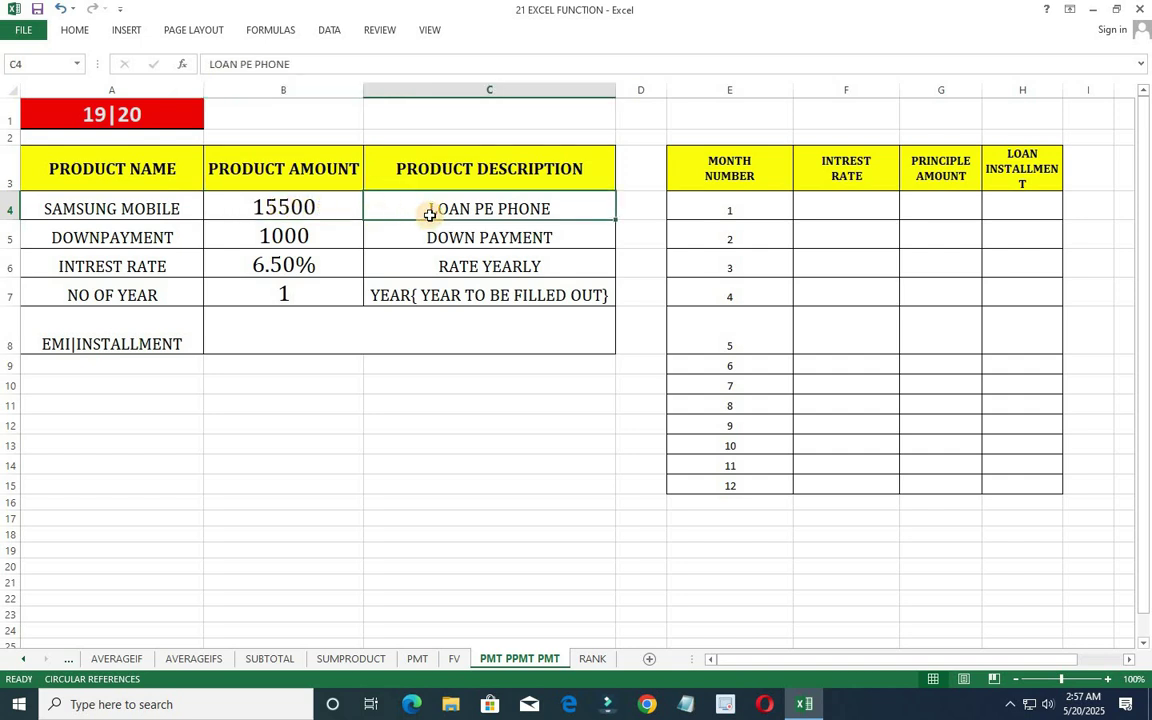
click(155, 236)
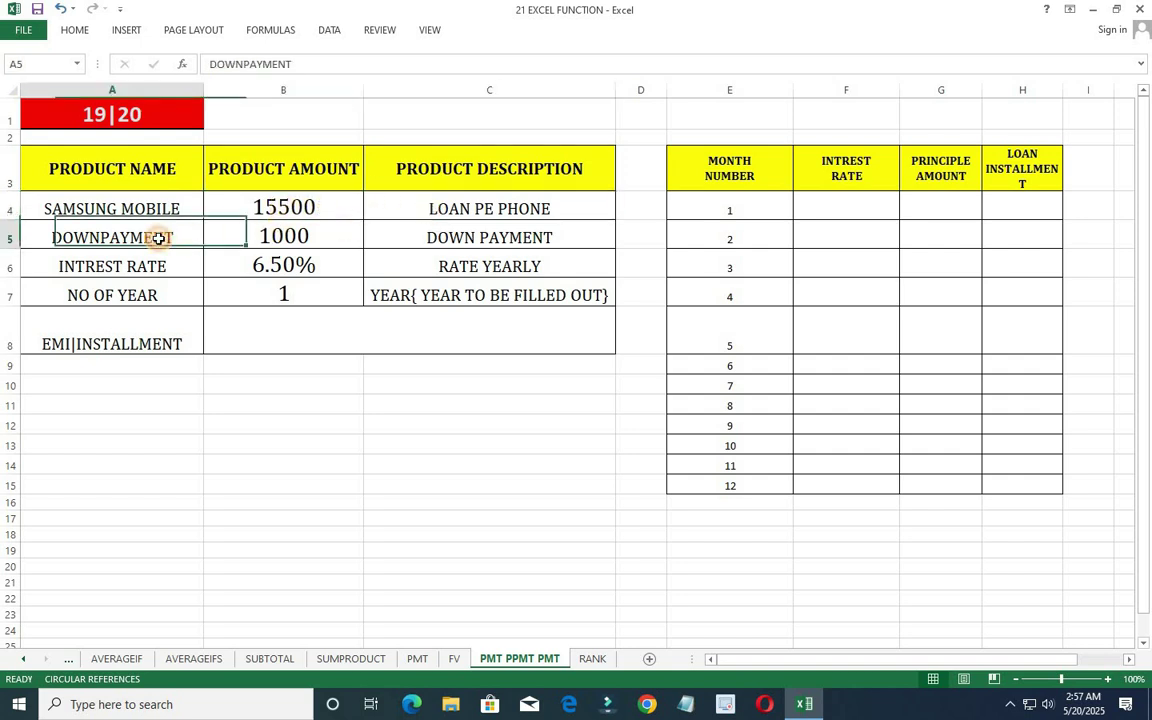
click(274, 233)
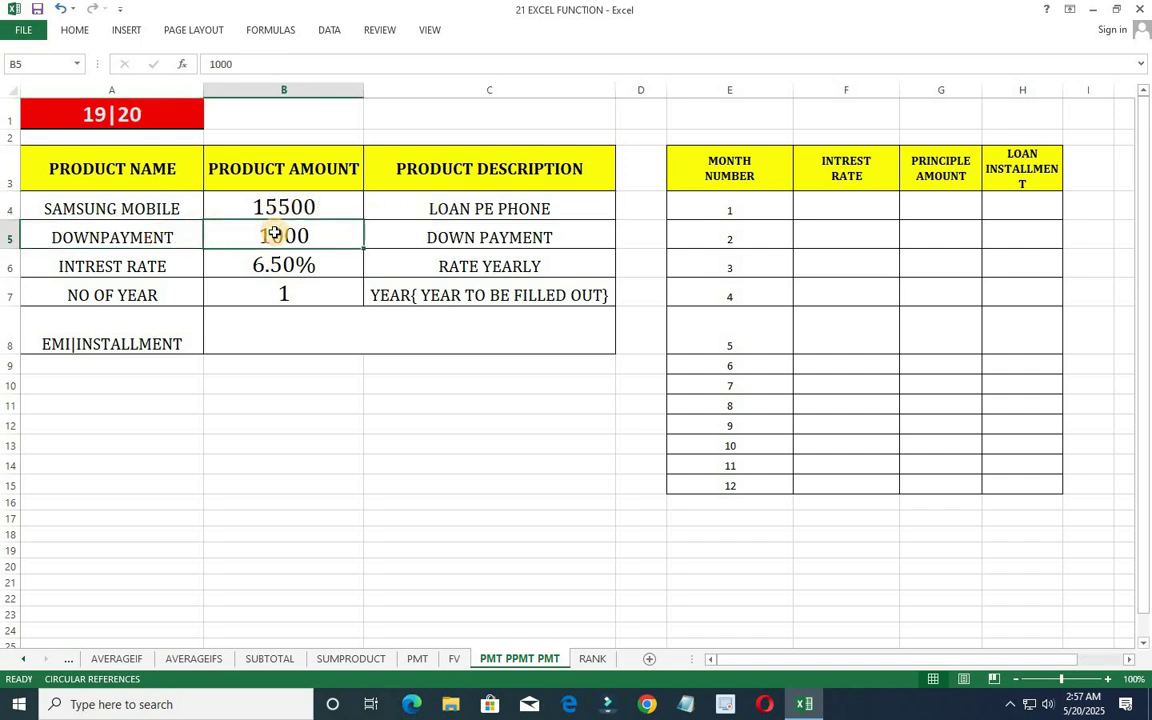
click(443, 236)
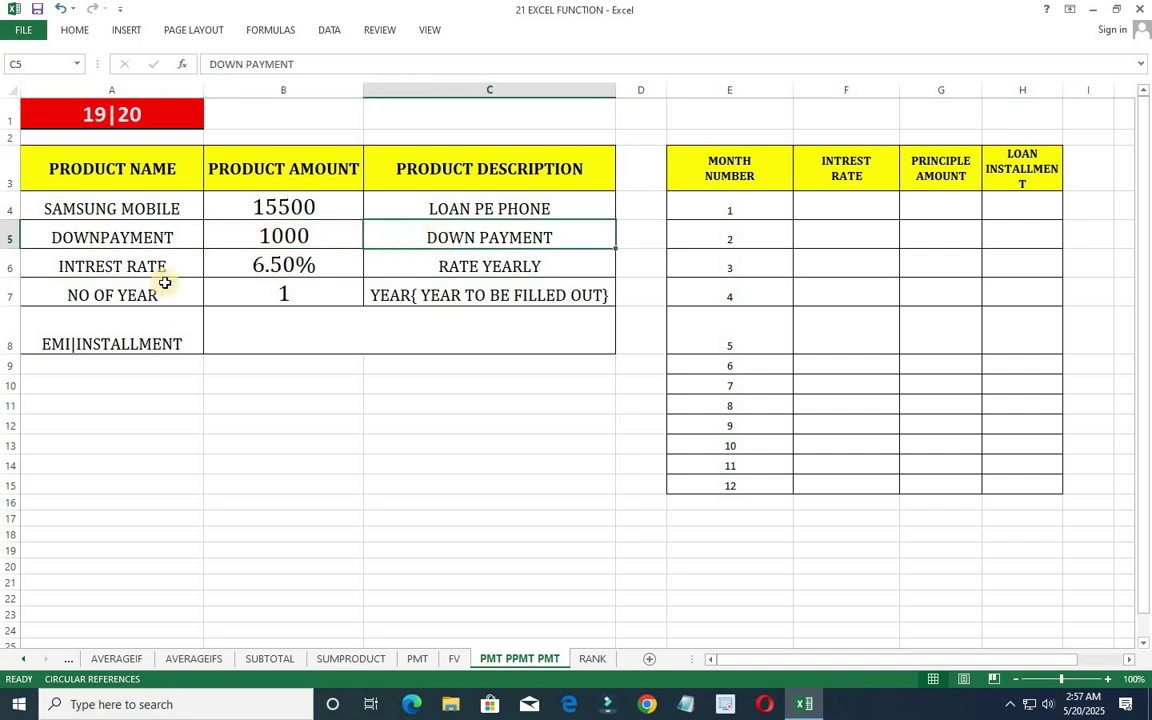
click(136, 265)
click(256, 263)
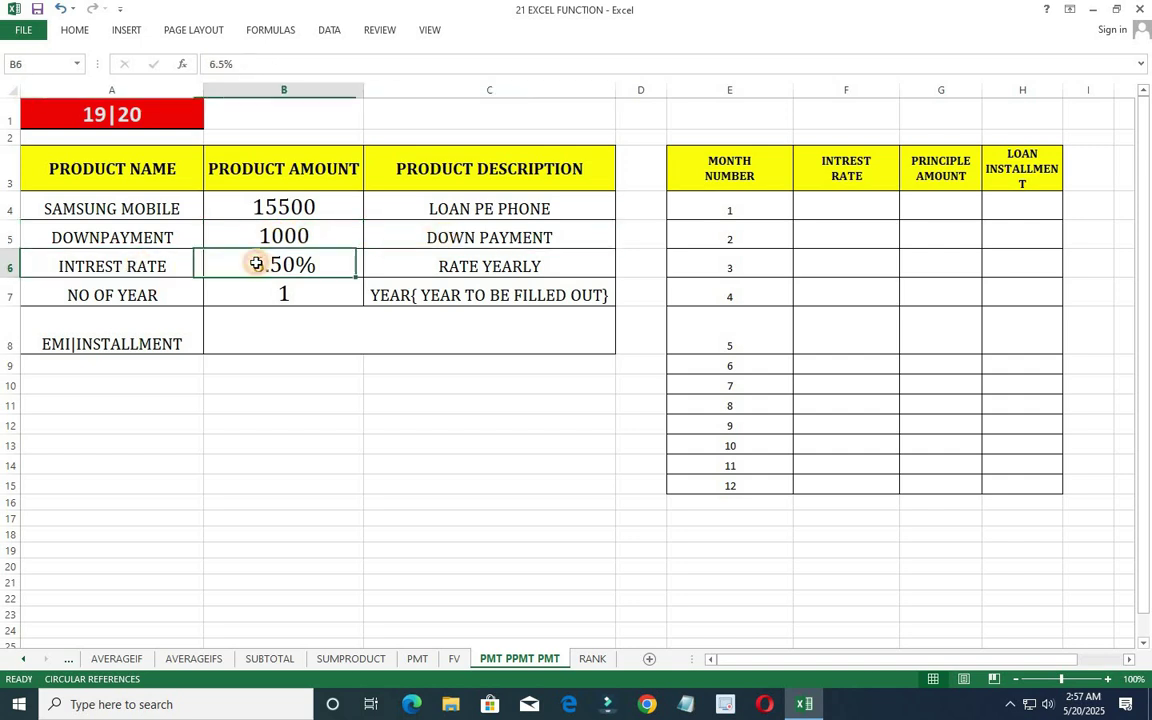
click(465, 272)
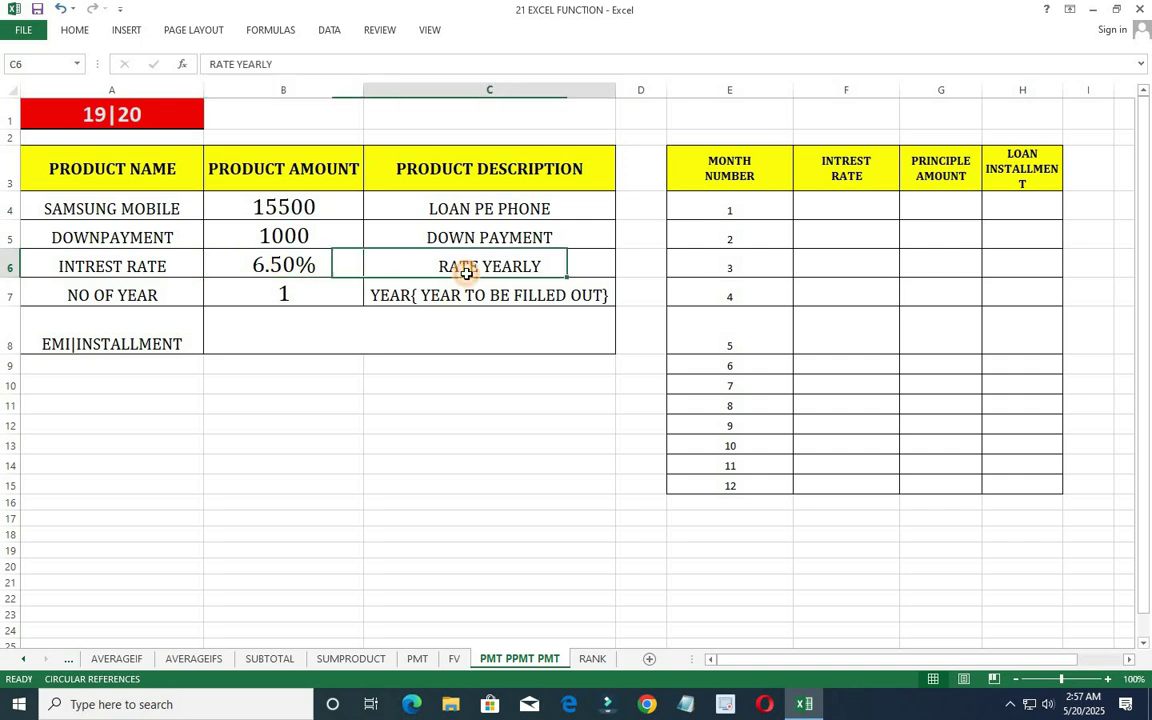
click(191, 291)
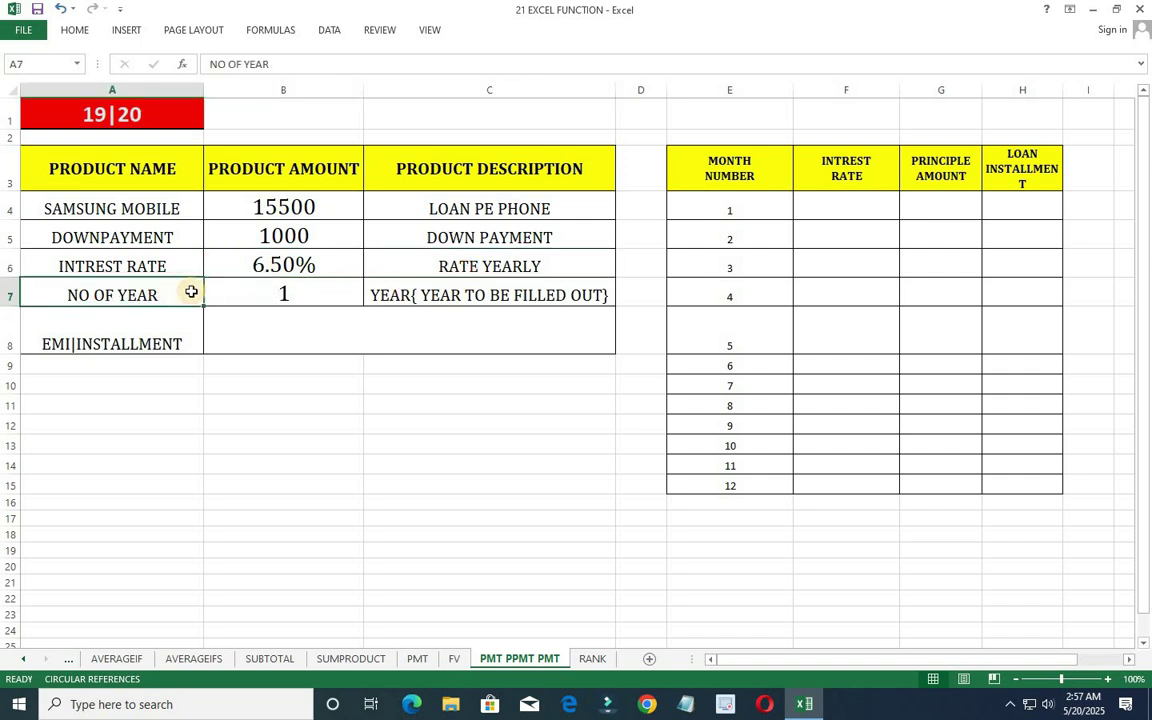
click(300, 296)
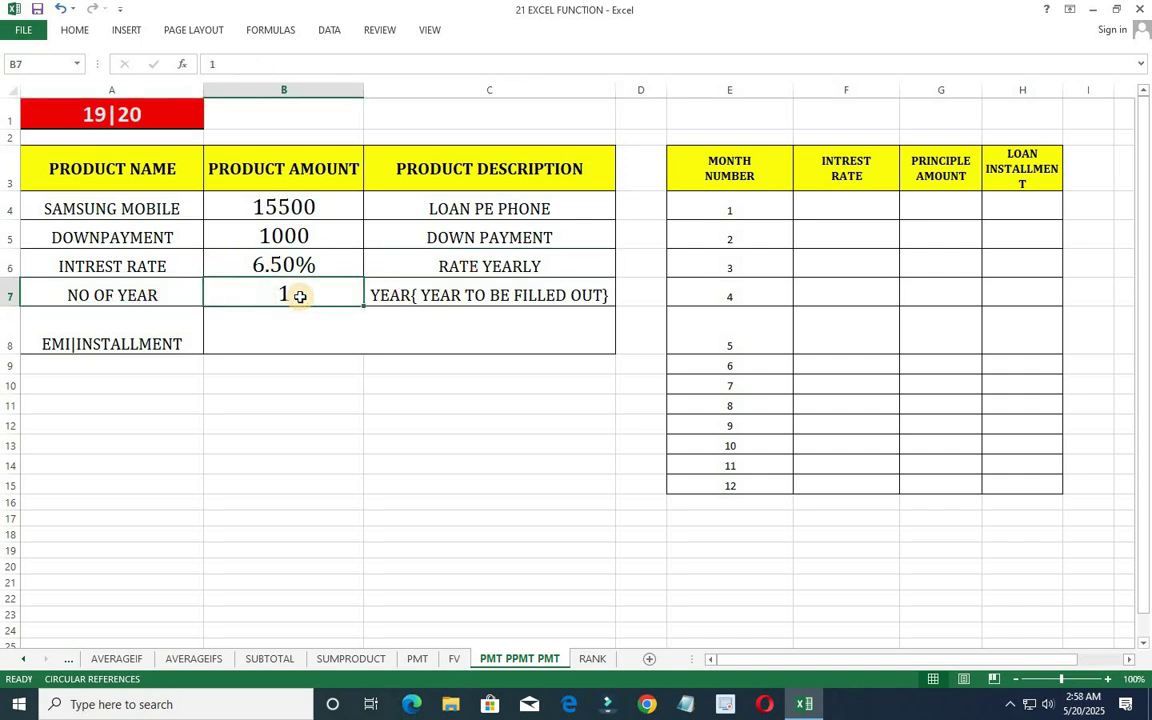
Calculate the monthly EMI installment in merged cell B8 with the formula =PMT(B6/12,B7*12,B4-B5).
click(297, 327)
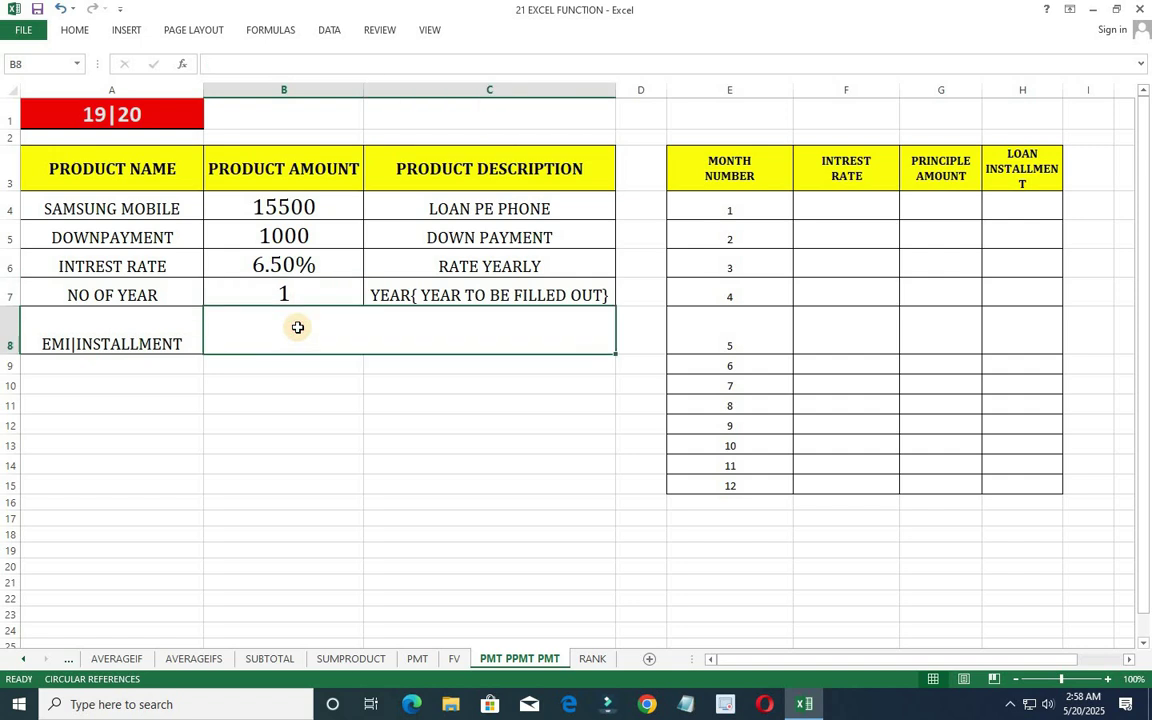
text(=pmt)
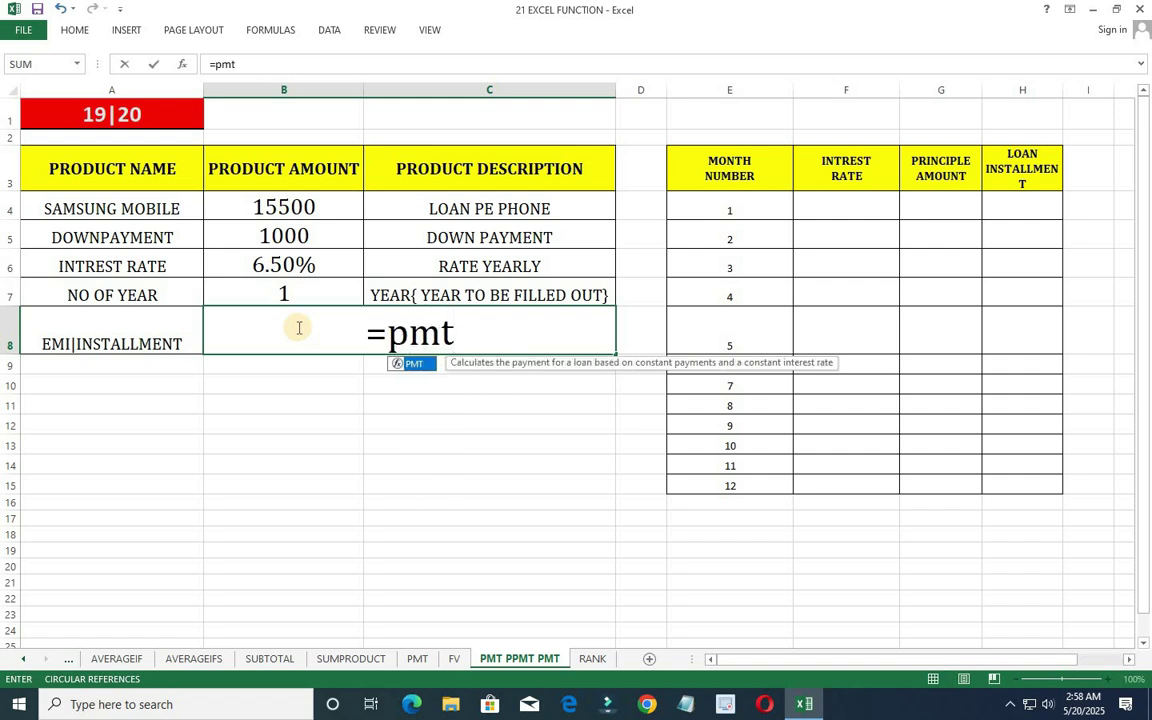
key(Tab)
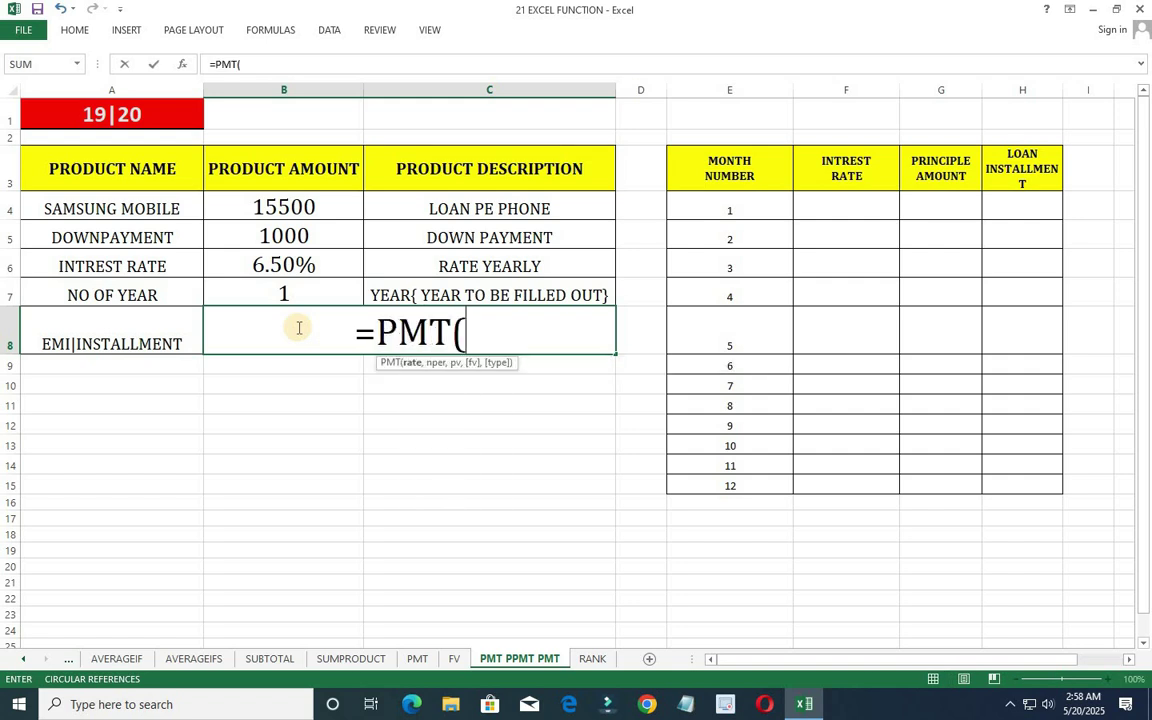
click(304, 266)
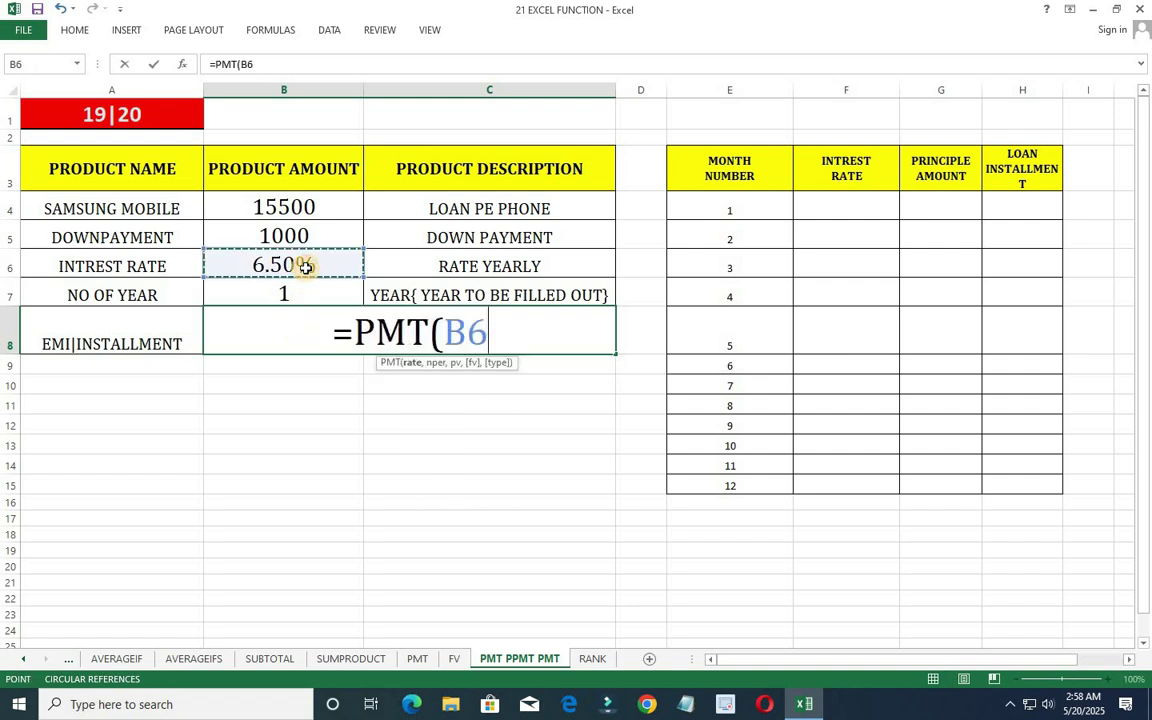
text(/12,)
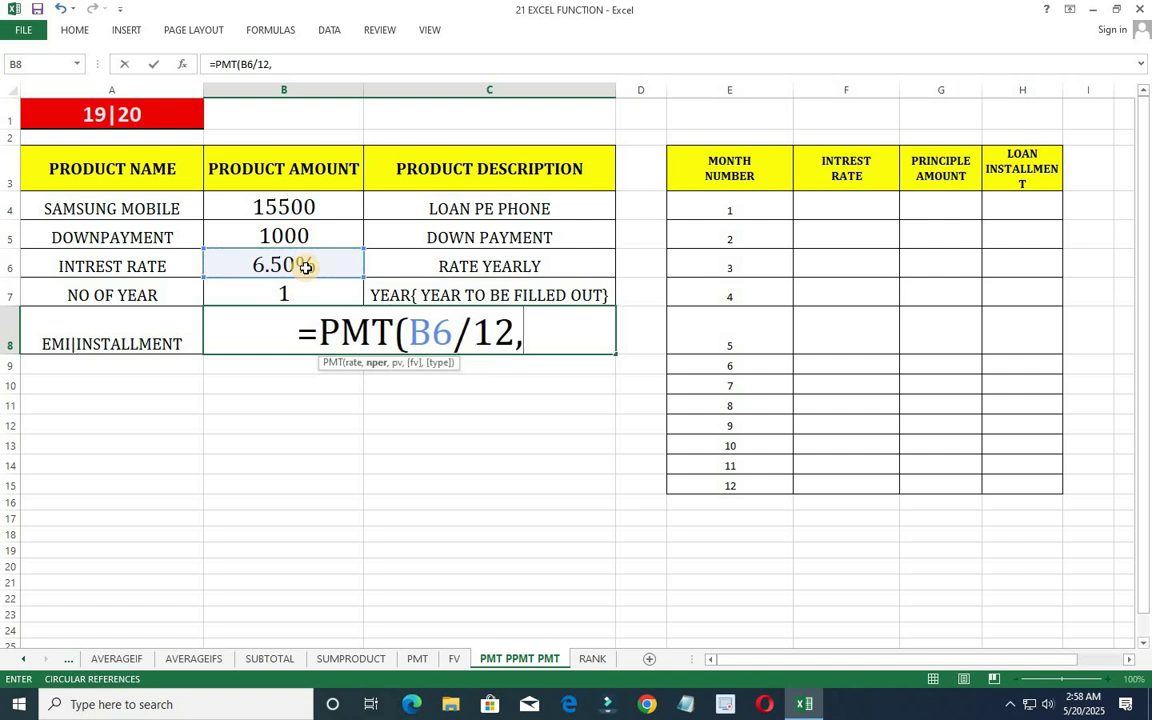
click(297, 294)
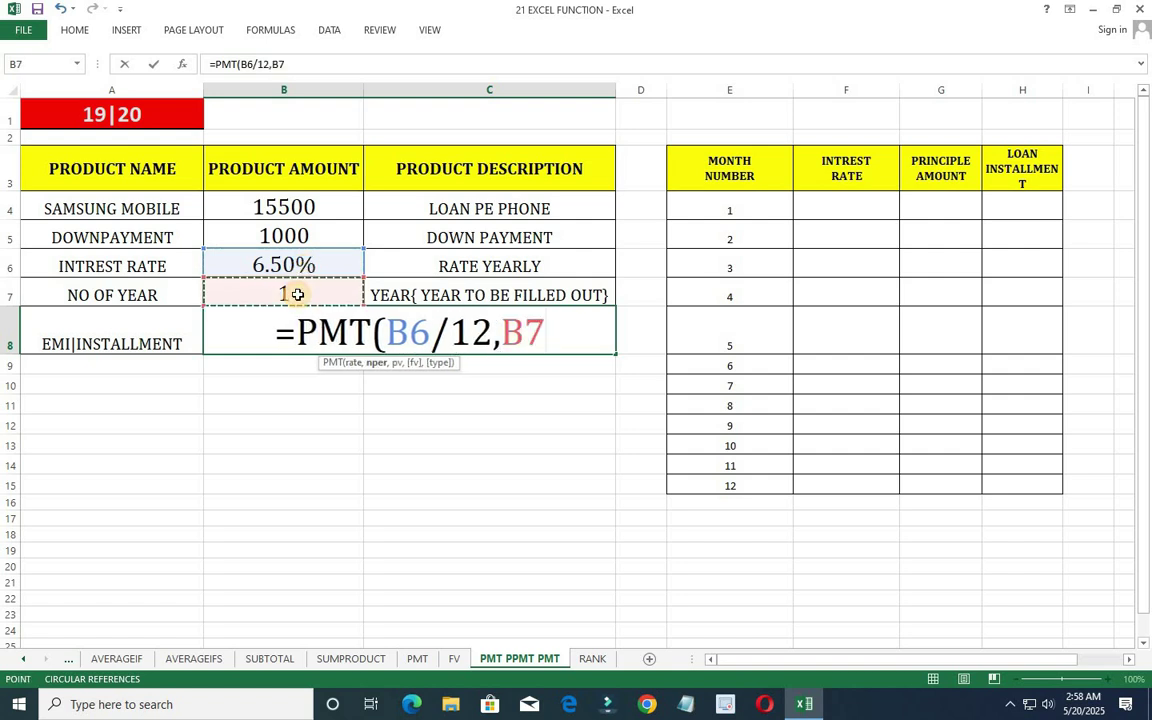
text(*12,)
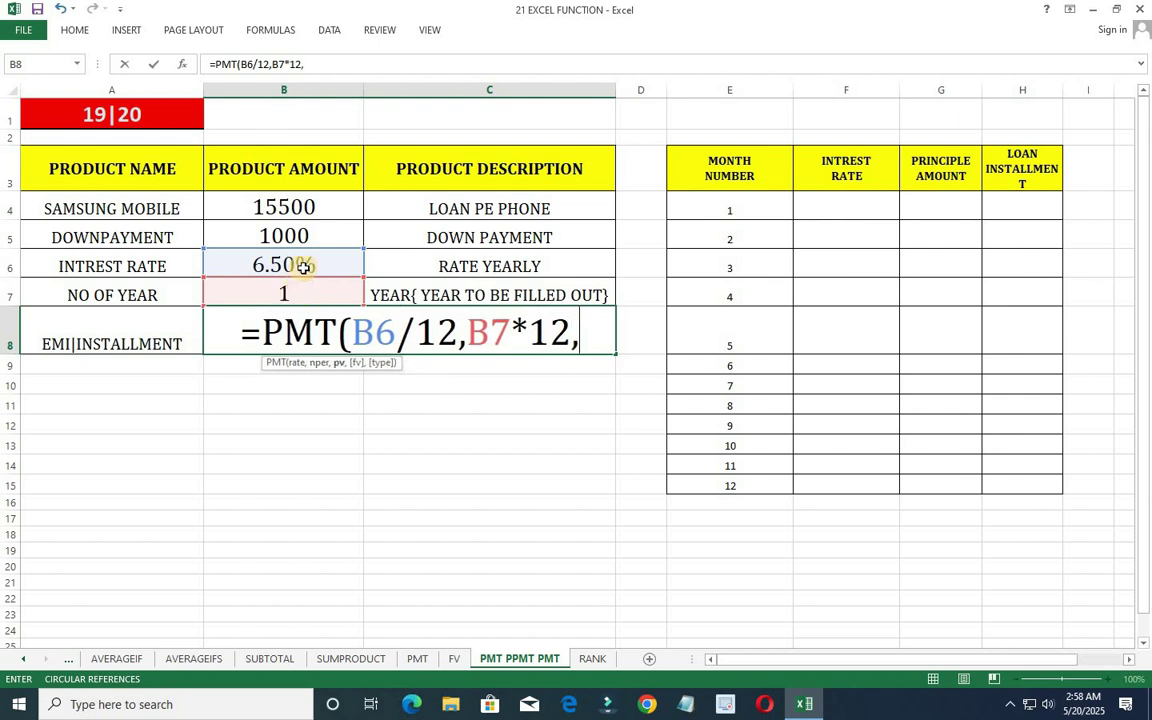
click(310, 207)
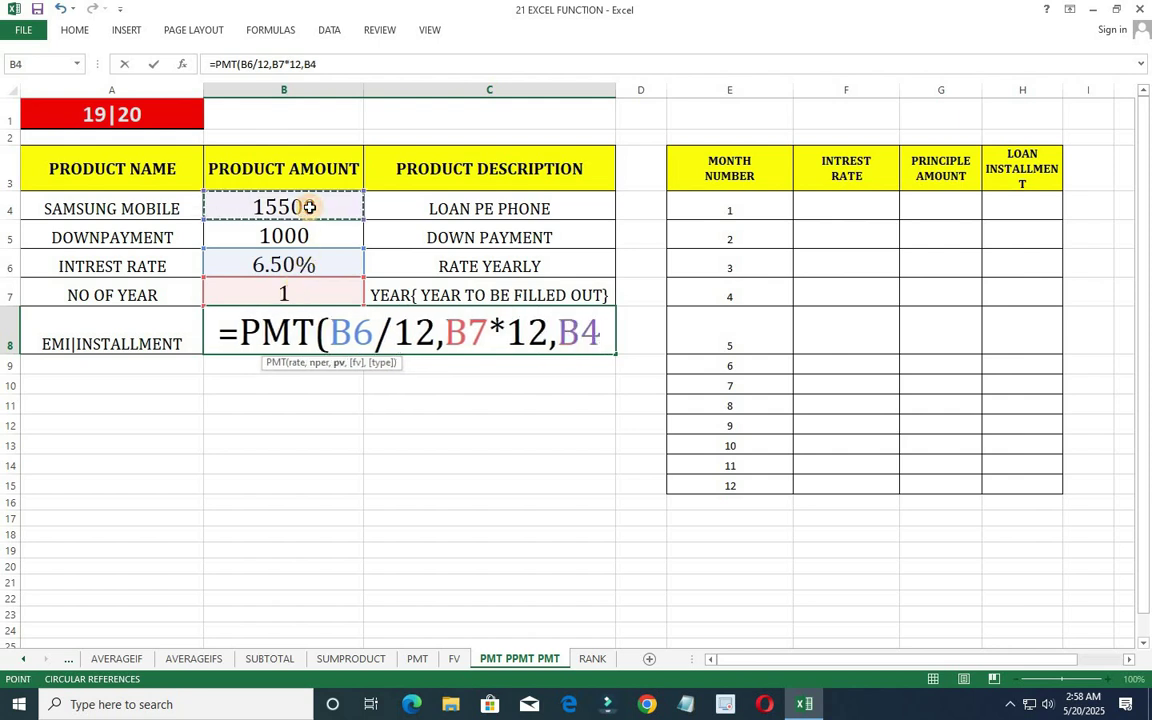
text(-)
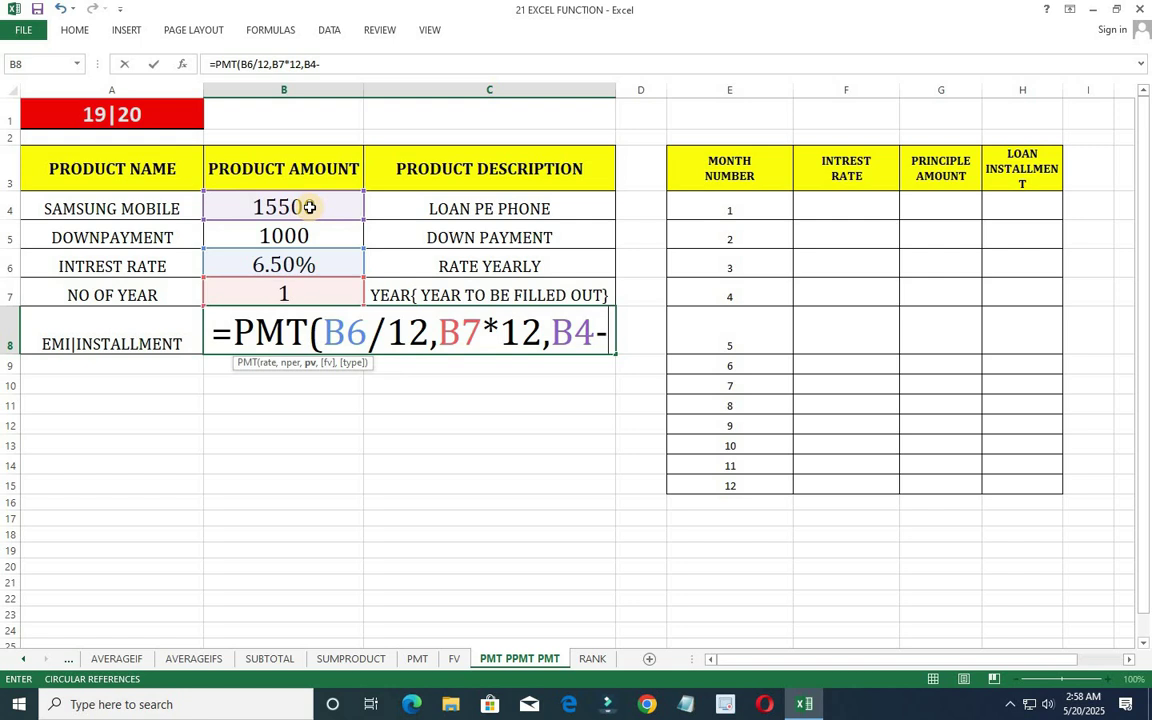
click(300, 238)
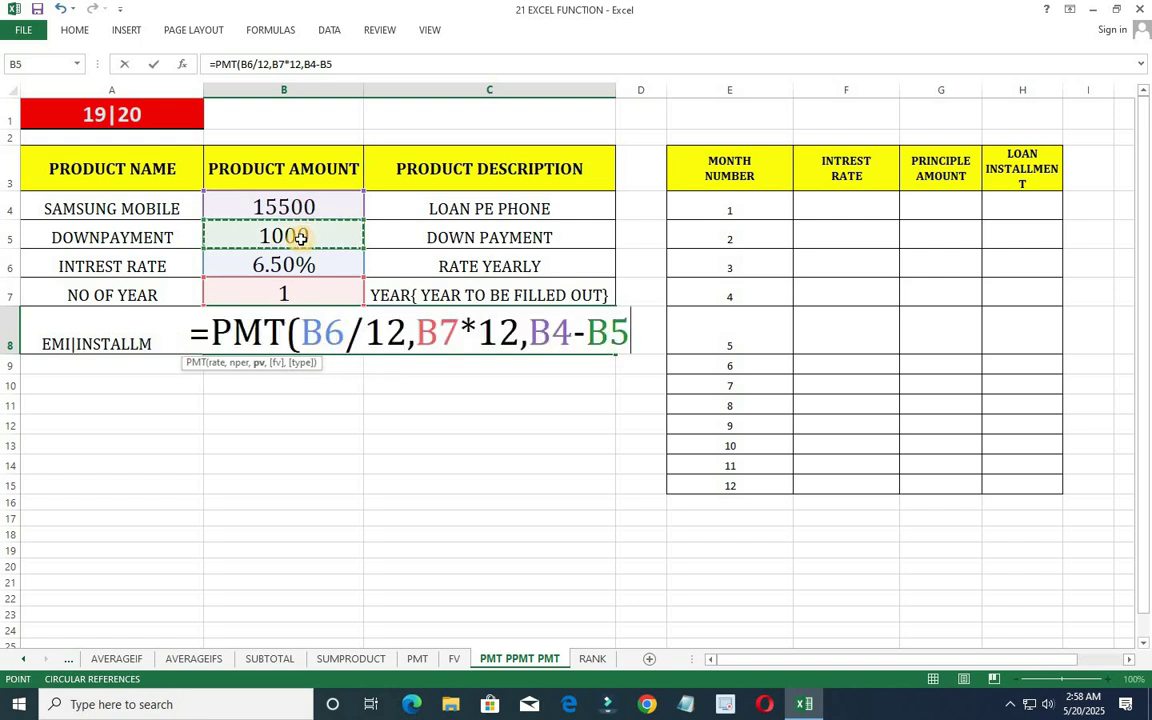
text())
key(Return)
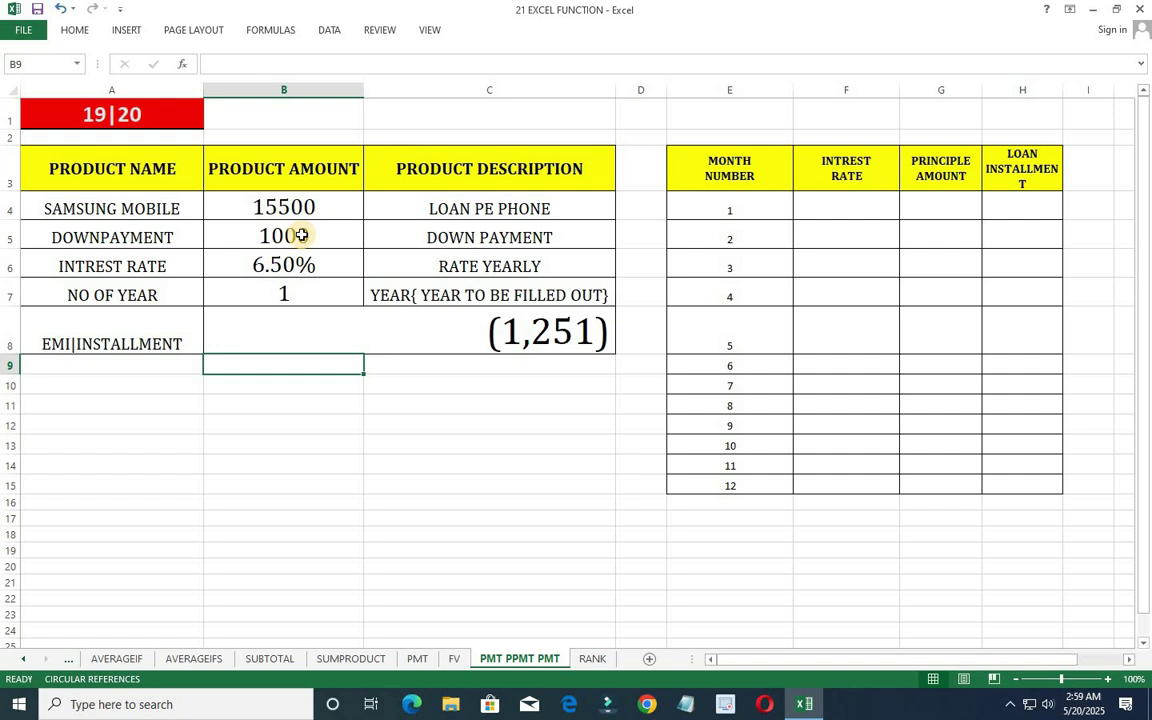
Run Goal Seek to set B8 to (1000) by changing the down payment in B5, and keep the solution.
click(447, 328)
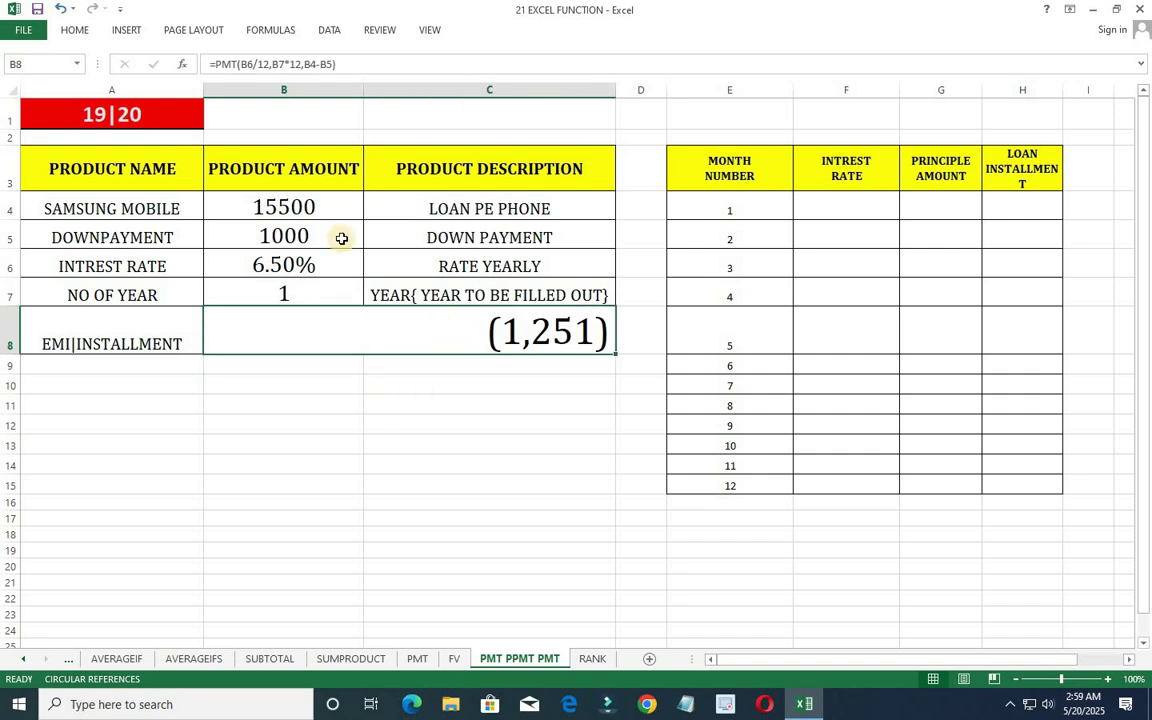
click(329, 30)
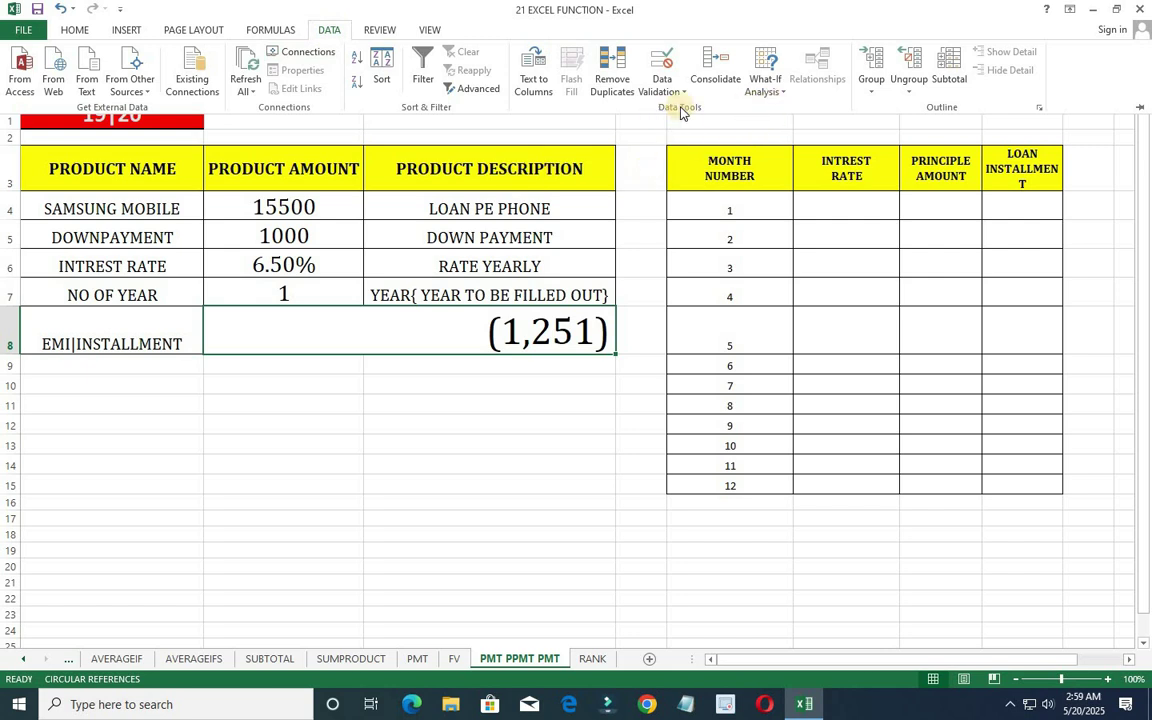
click(782, 92)
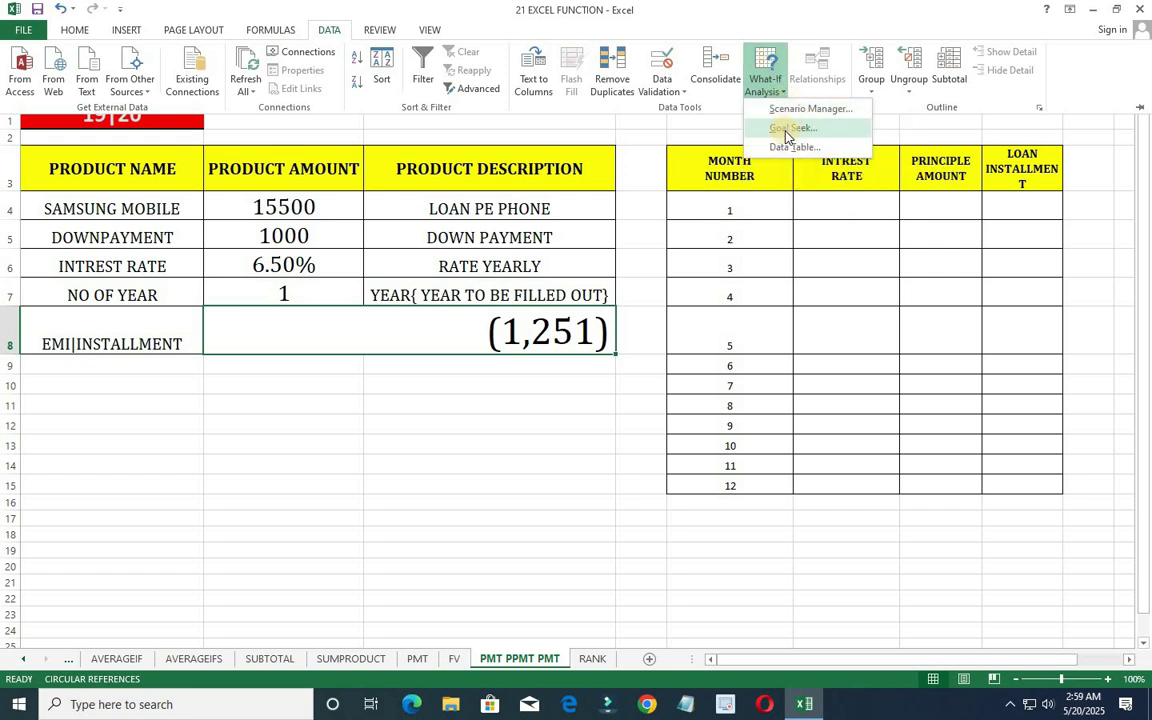
click(787, 134)
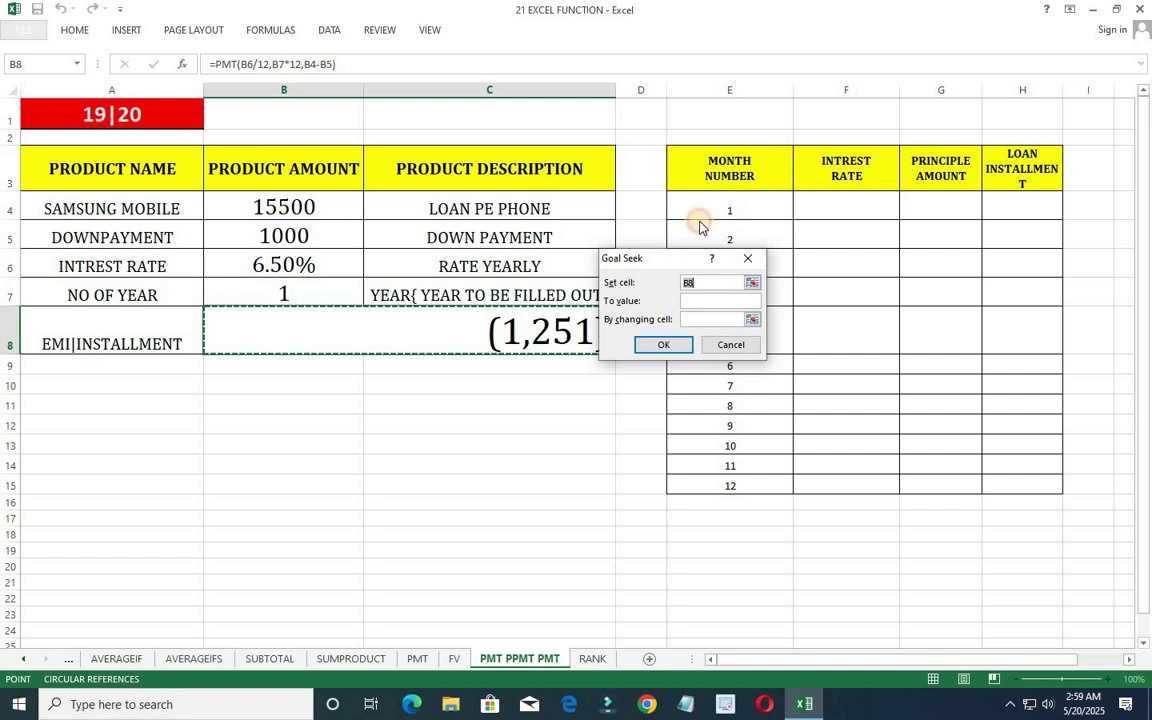
drag(681, 261, 710, 163)
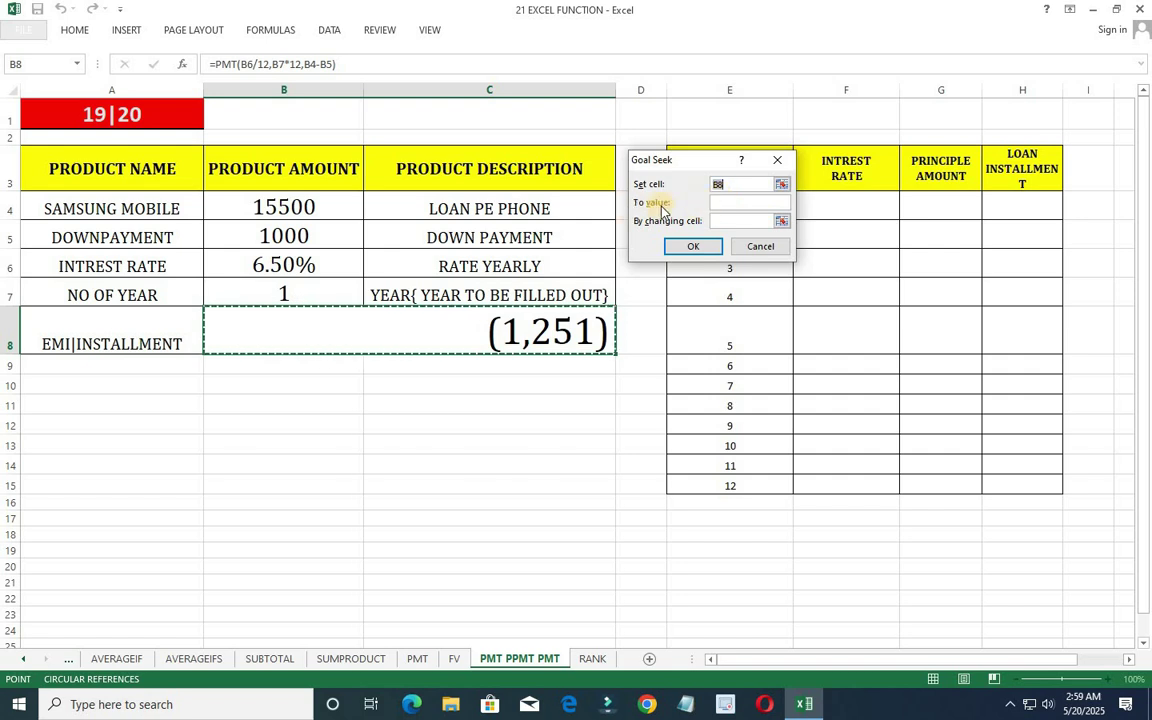
click(720, 204)
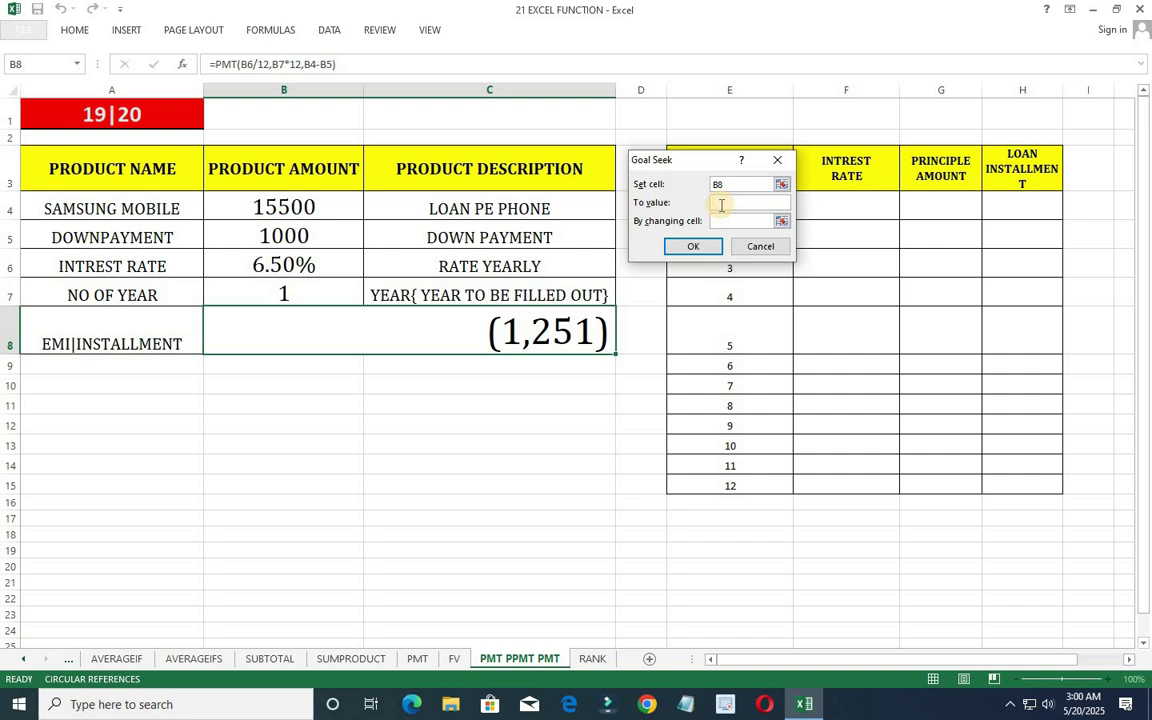
text((1000)
click(726, 219)
click(726, 219)
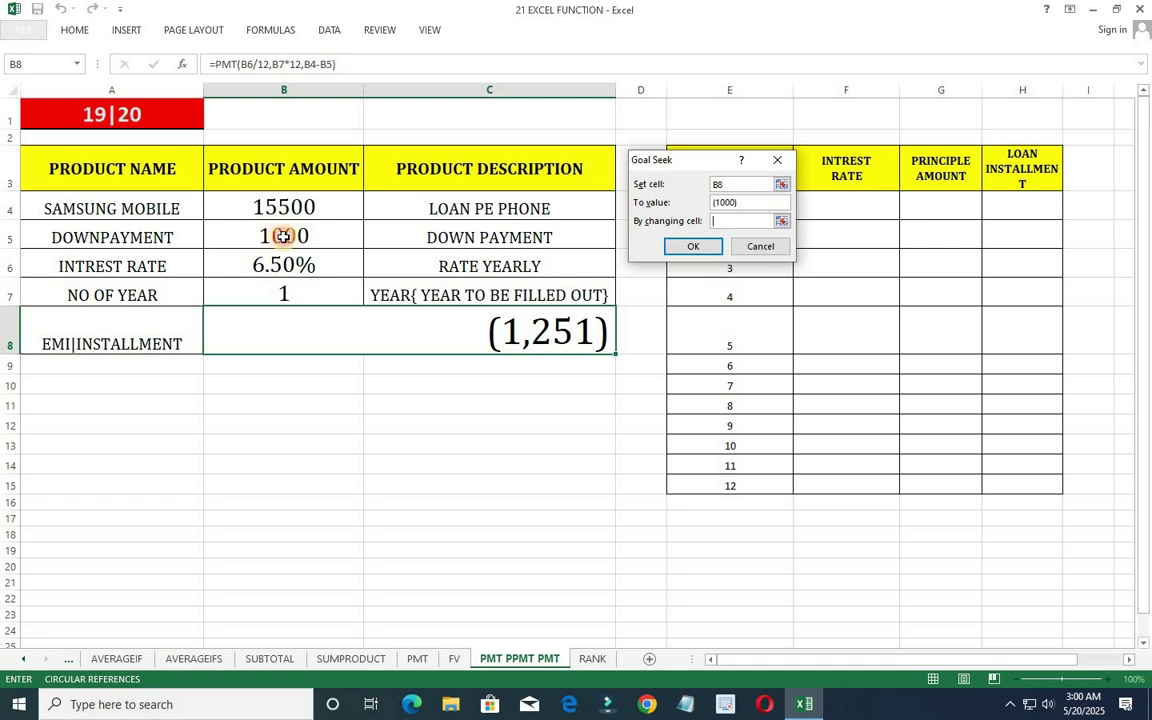
click(284, 236)
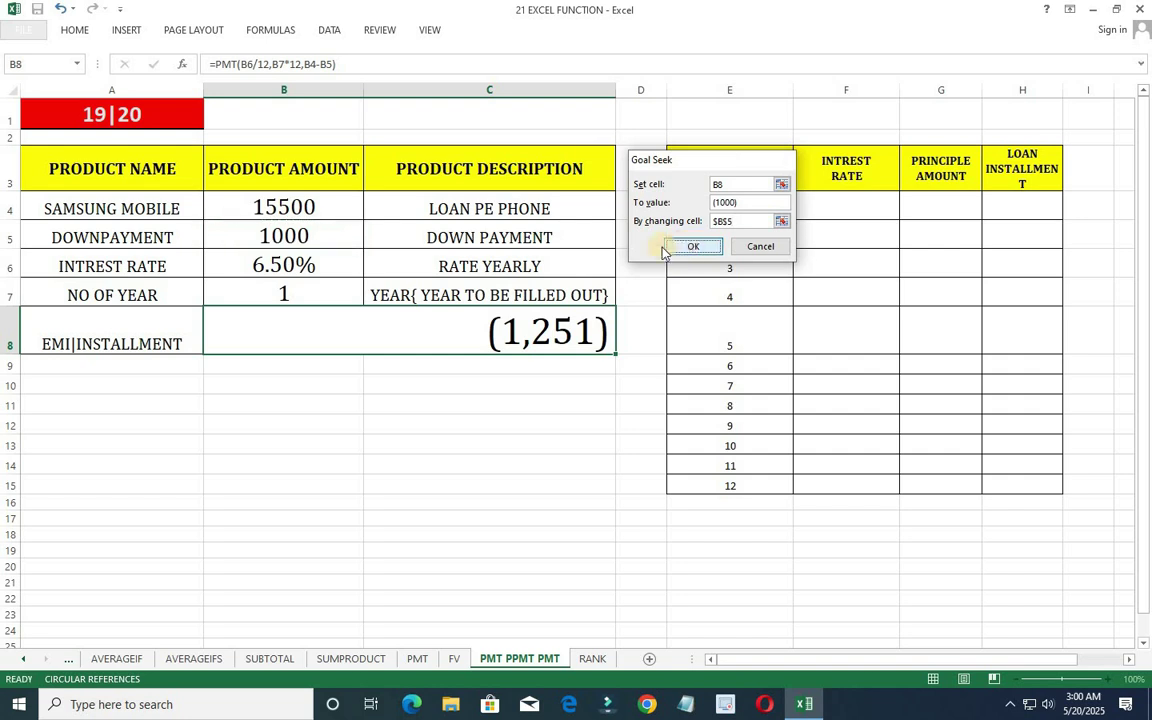
click(692, 248)
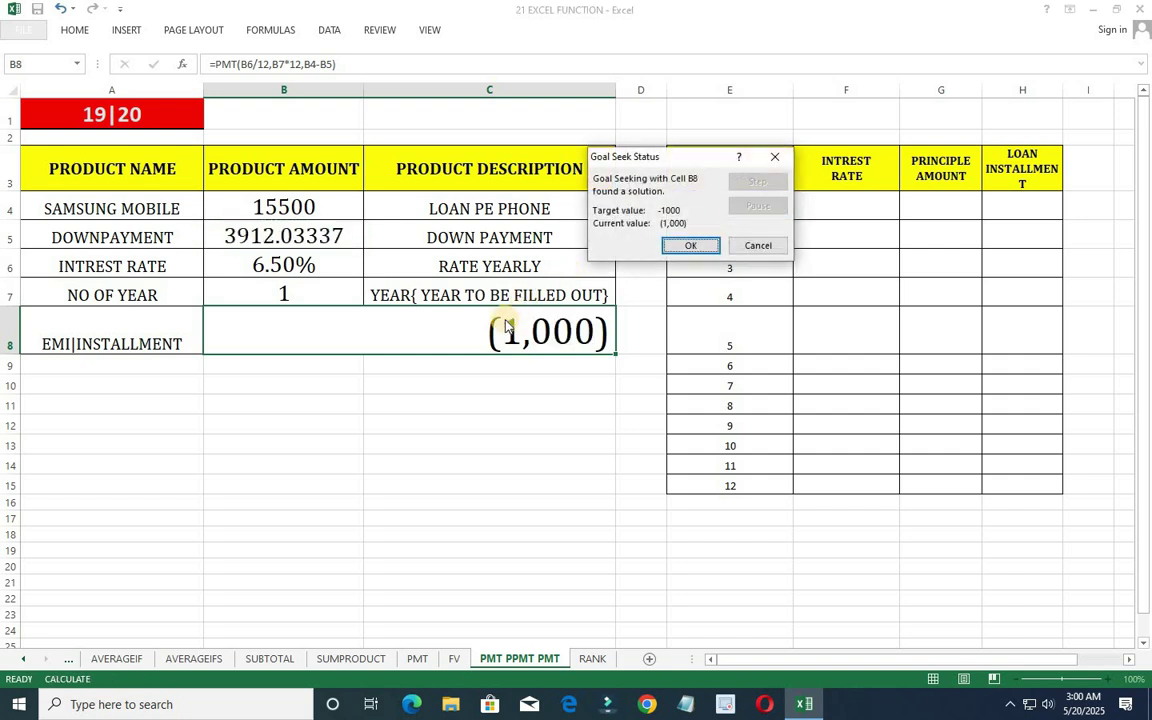
click(690, 245)
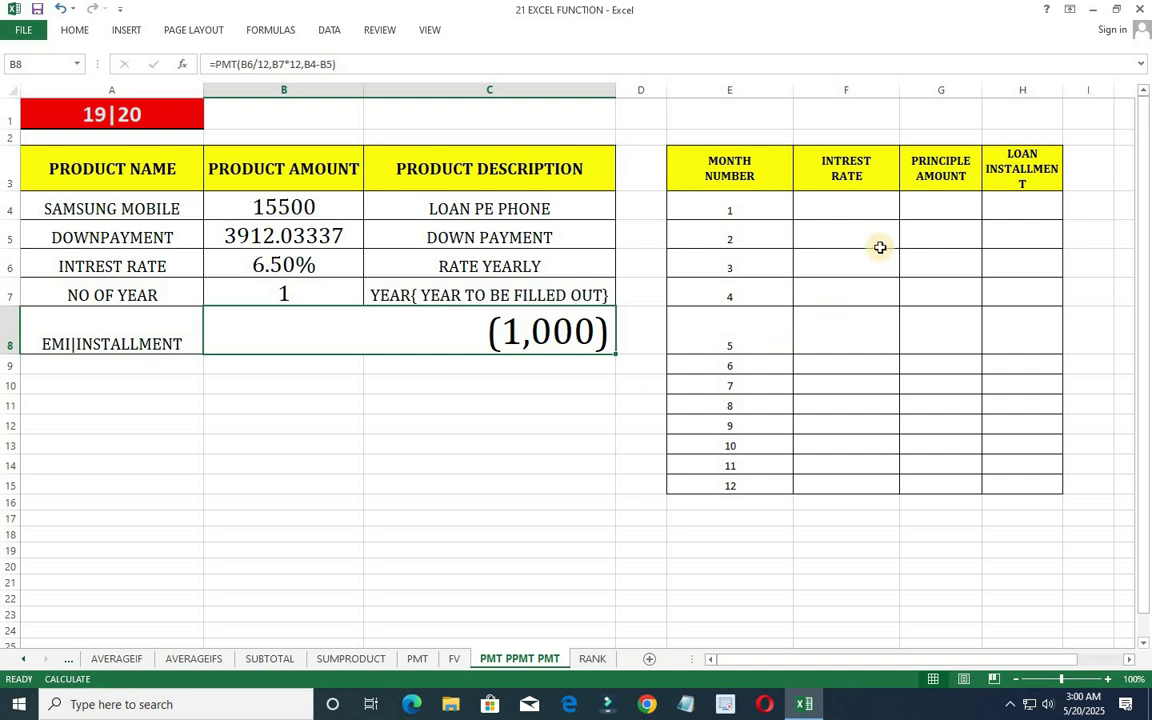
Widen column H slightly so the LOAN INSTALLMENT heading fits on two lines, and select the month 1 interest cell F4.
click(838, 228)
click(837, 261)
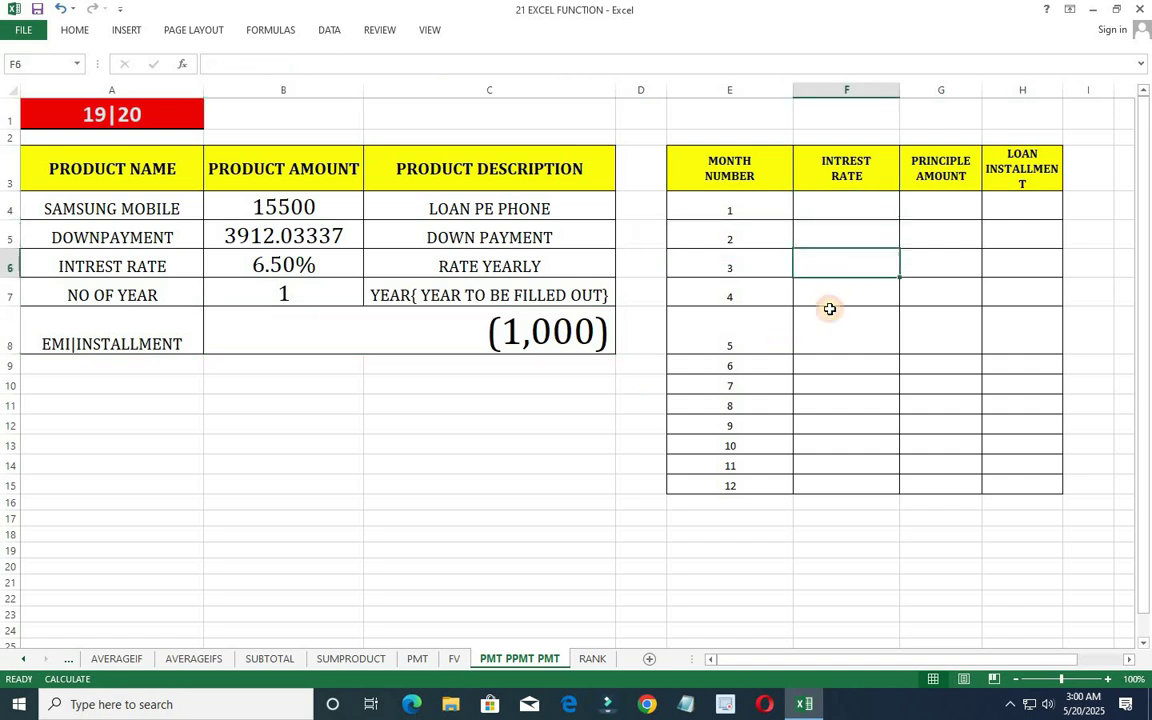
click(829, 309)
click(951, 228)
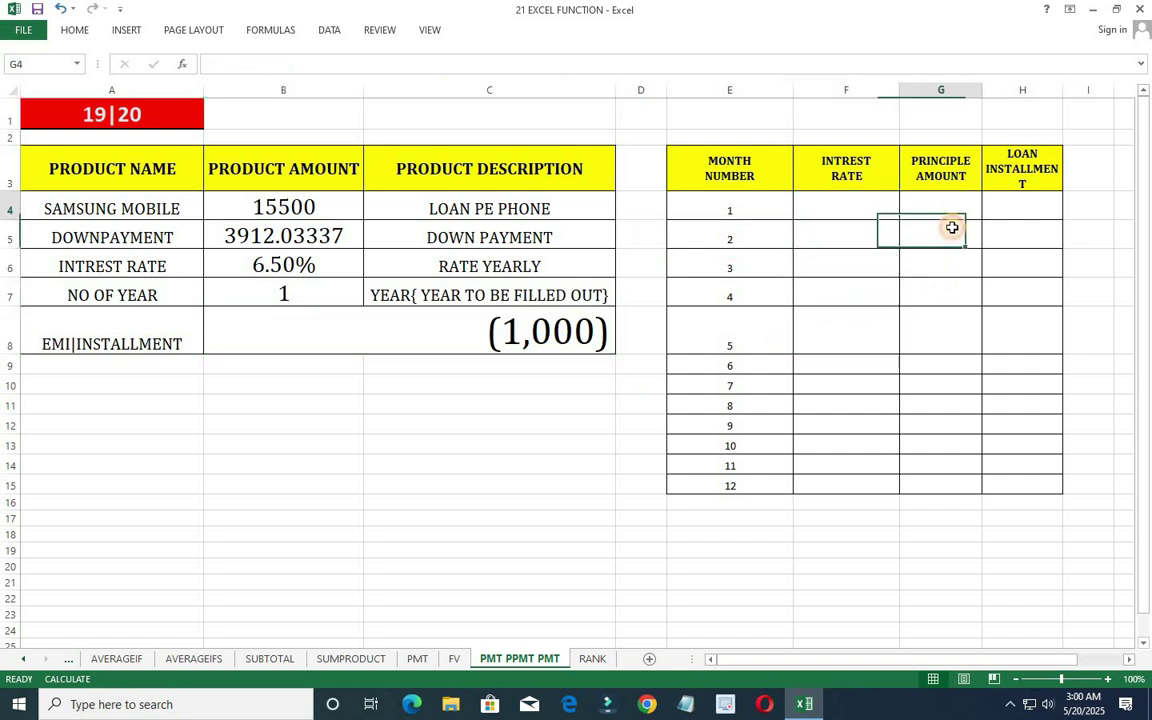
click(941, 267)
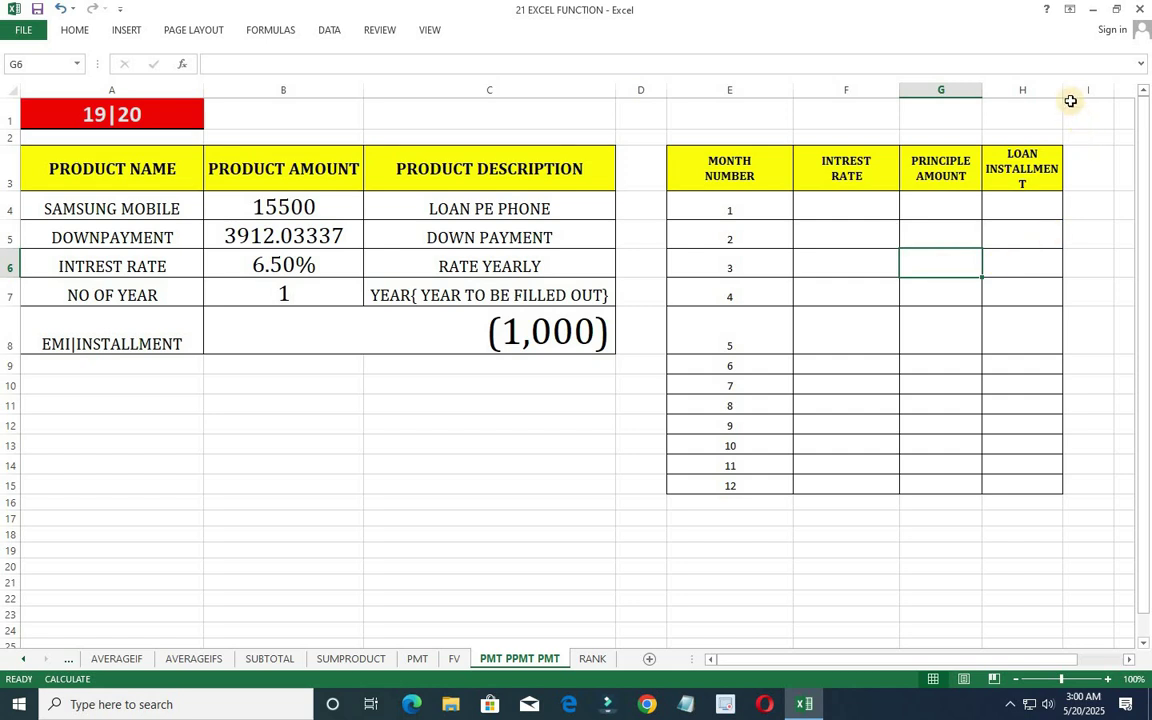
drag(1063, 92, 1075, 93)
click(1028, 200)
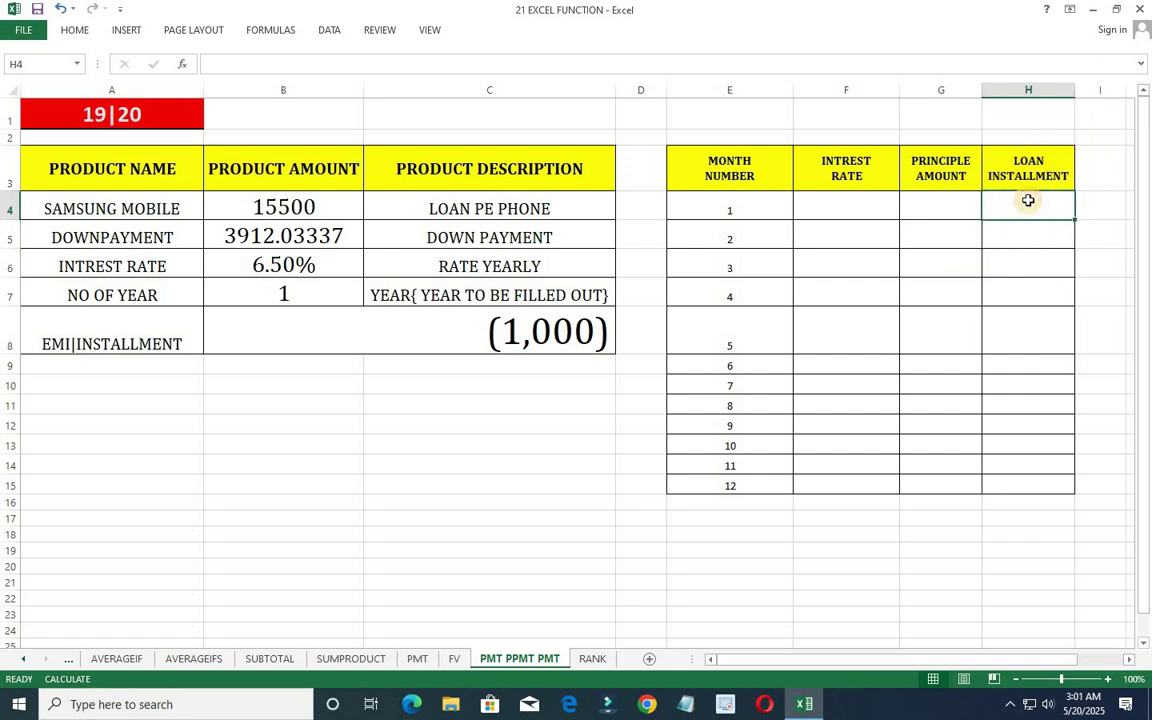
click(848, 208)
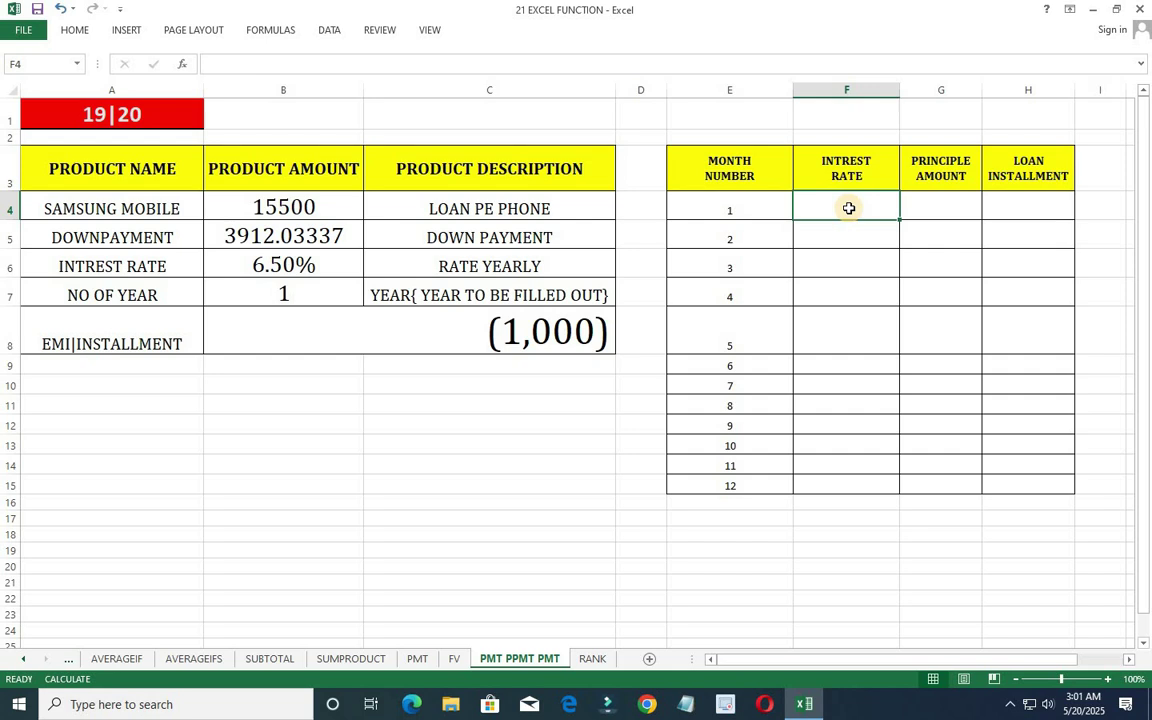
Calculate the month 1 interest in F4 with the formula =IPMT(B6/12,E4,B7*12,B4-B5).
text(=ip)
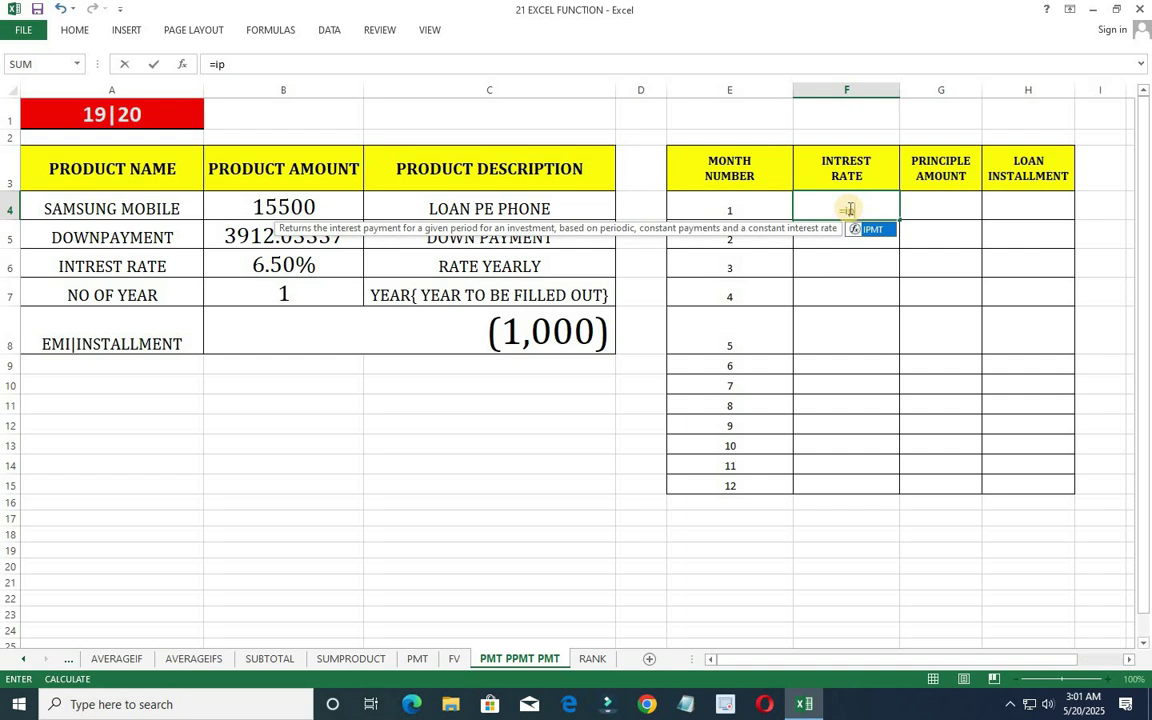
key(Tab)
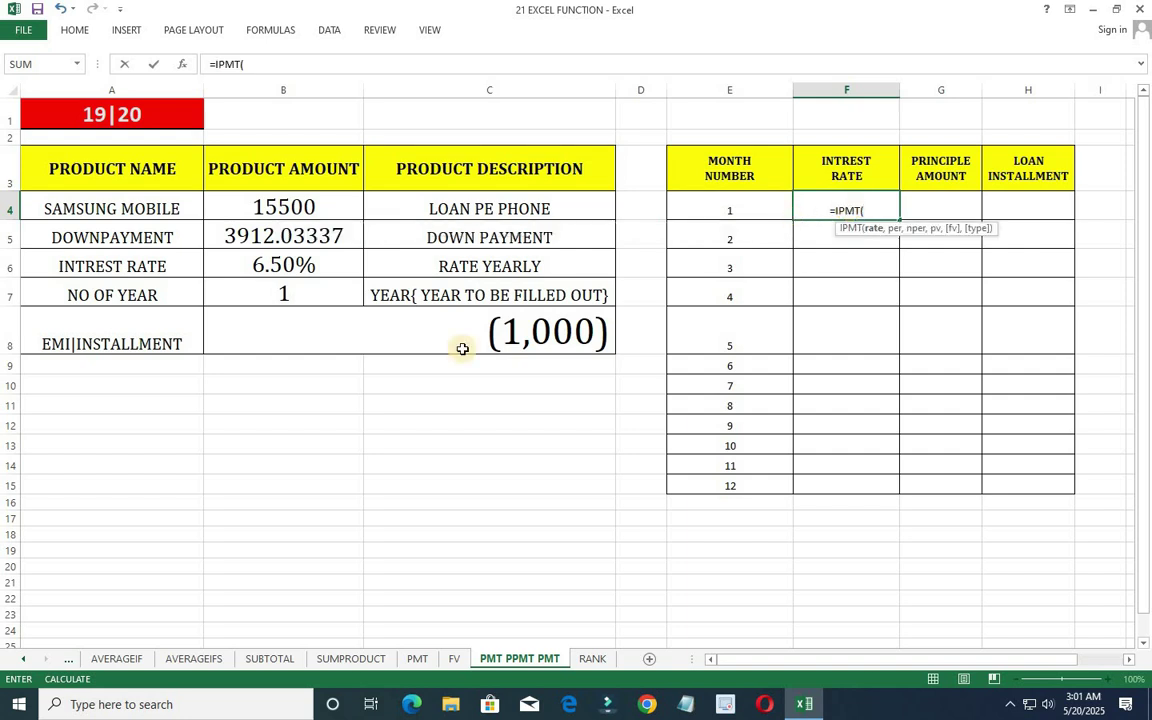
click(296, 257)
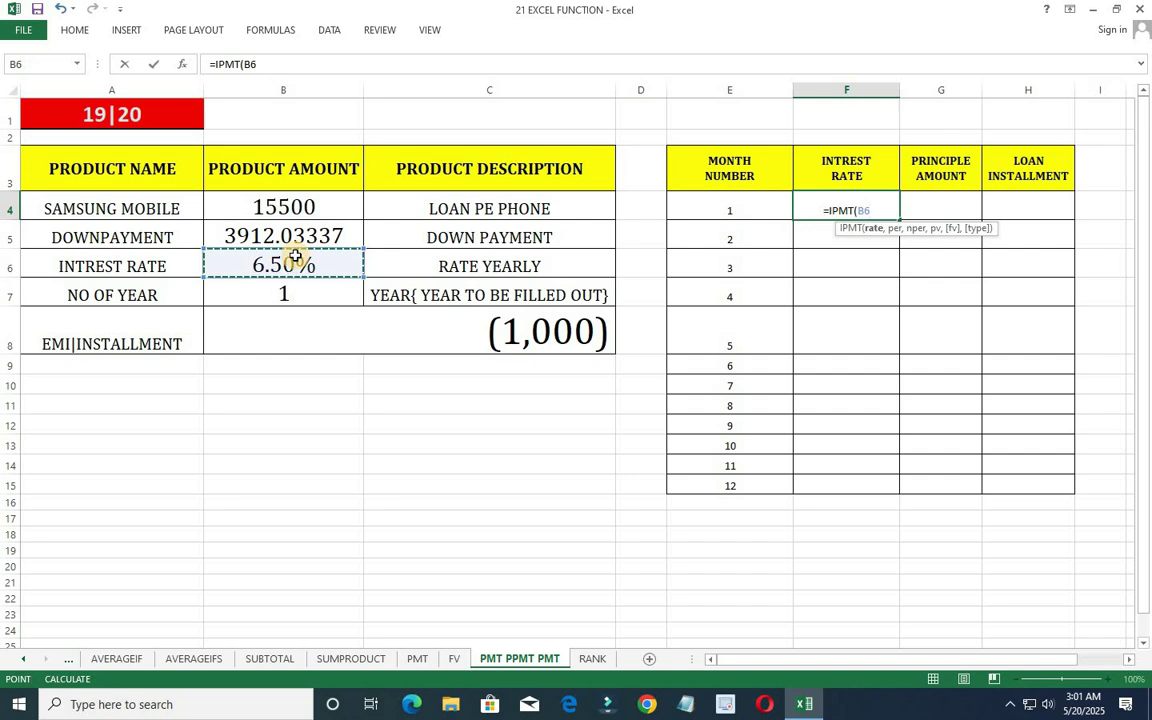
text(/12,)
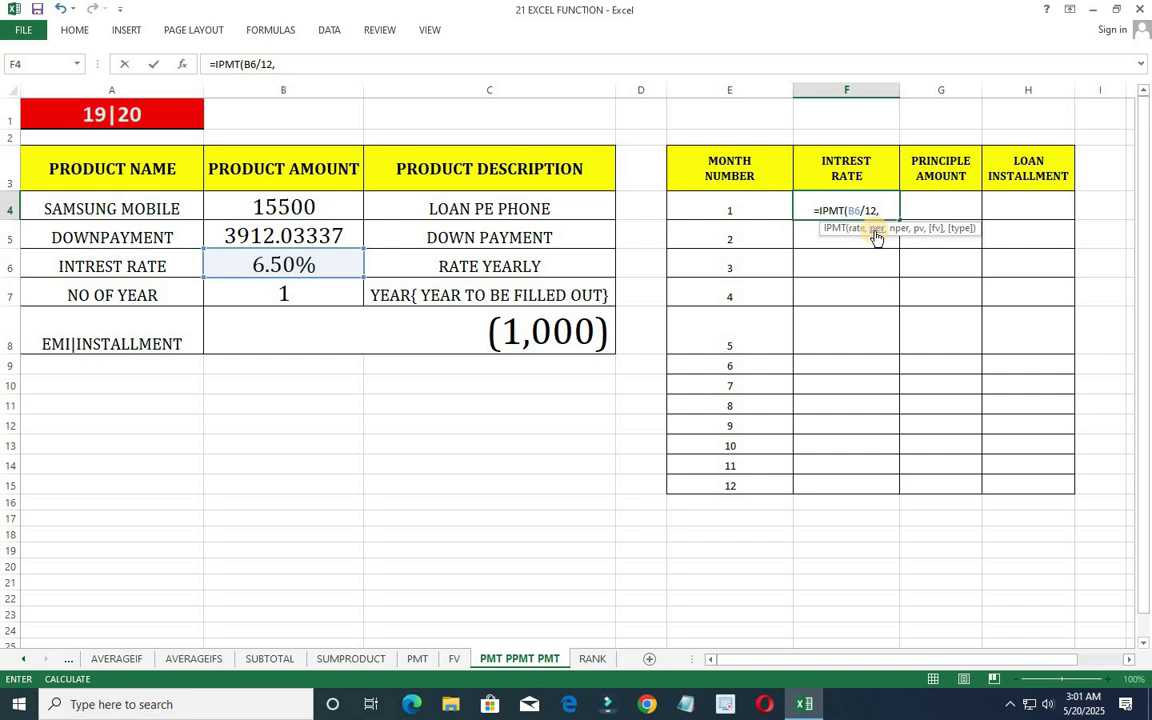
click(762, 214)
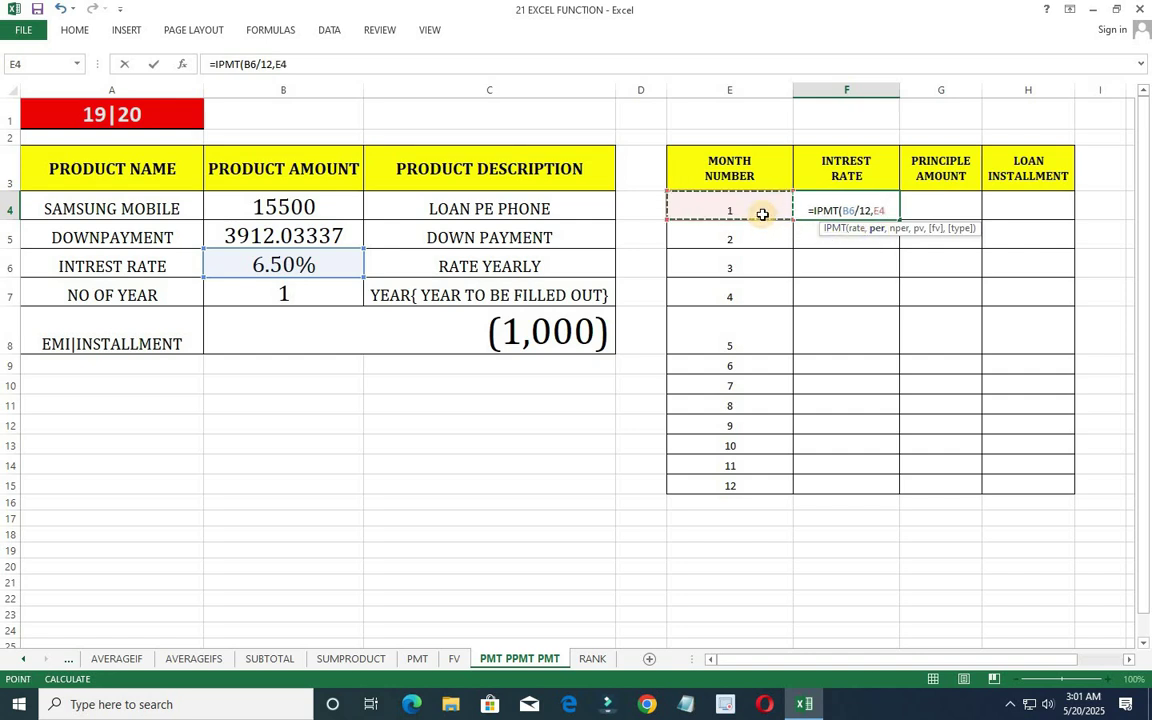
text(,)
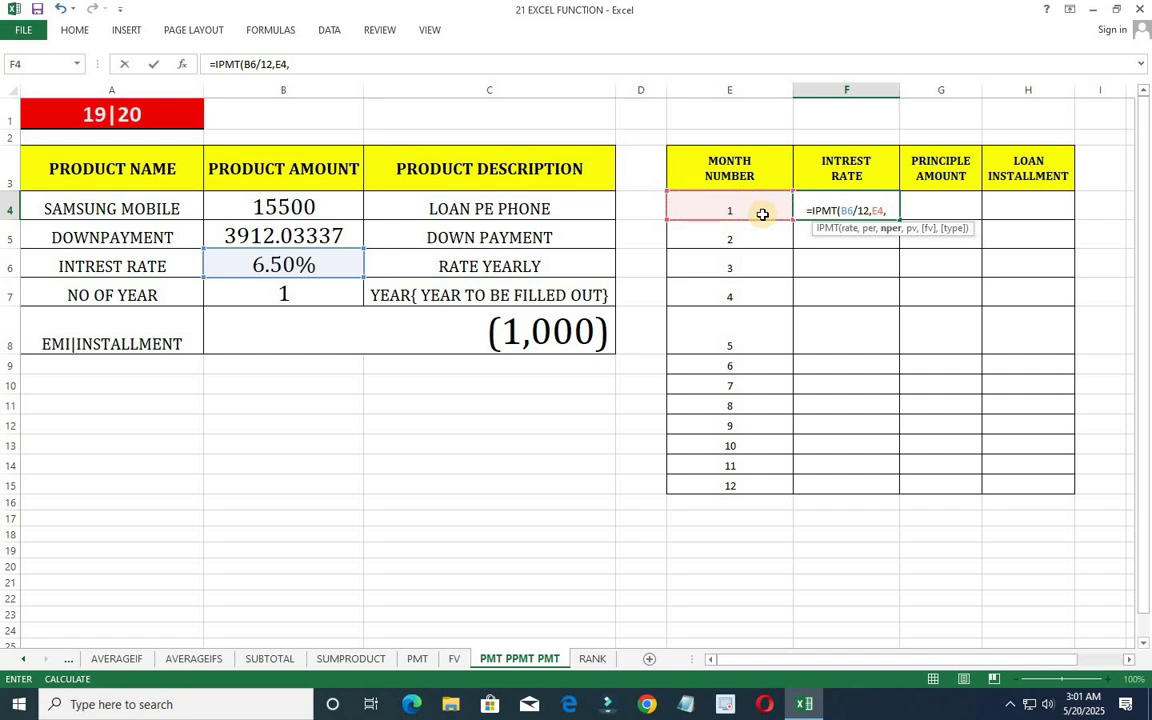
click(321, 297)
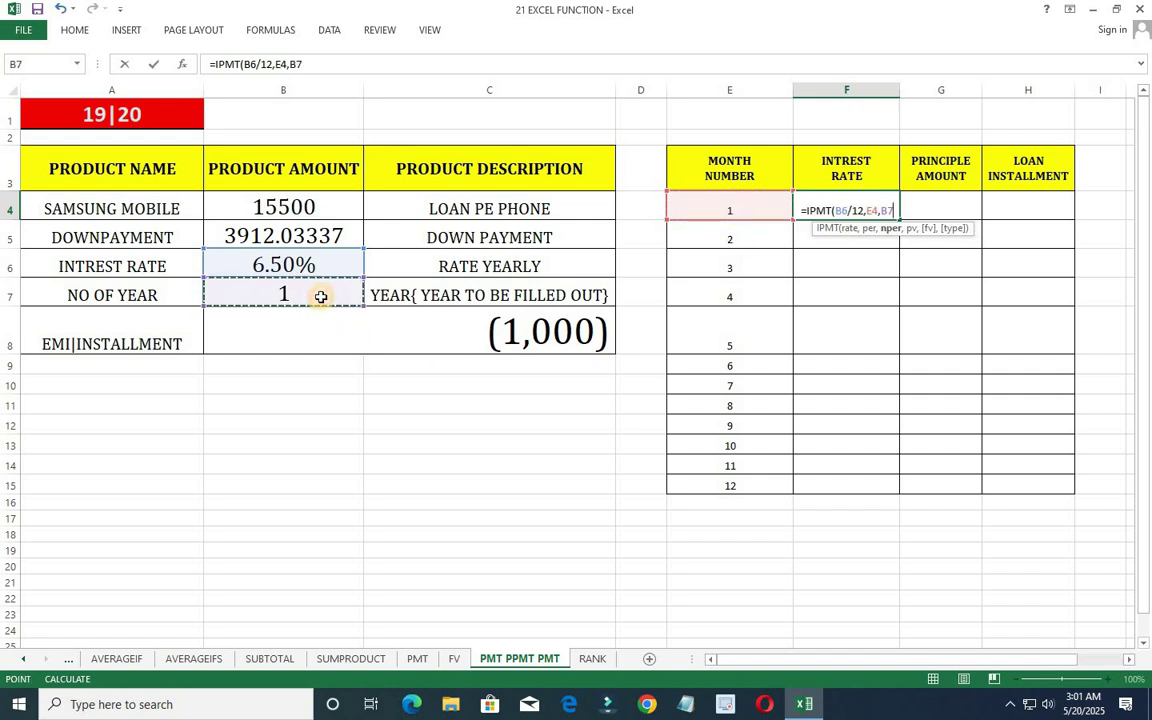
text(*12)
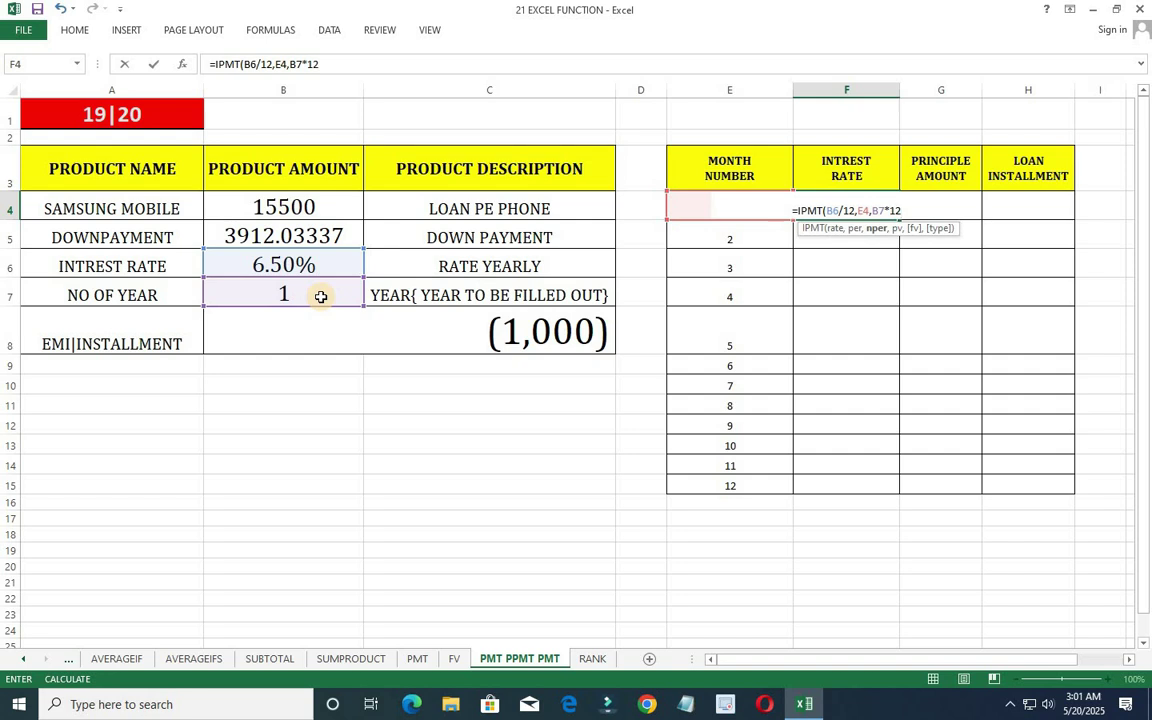
text(,)
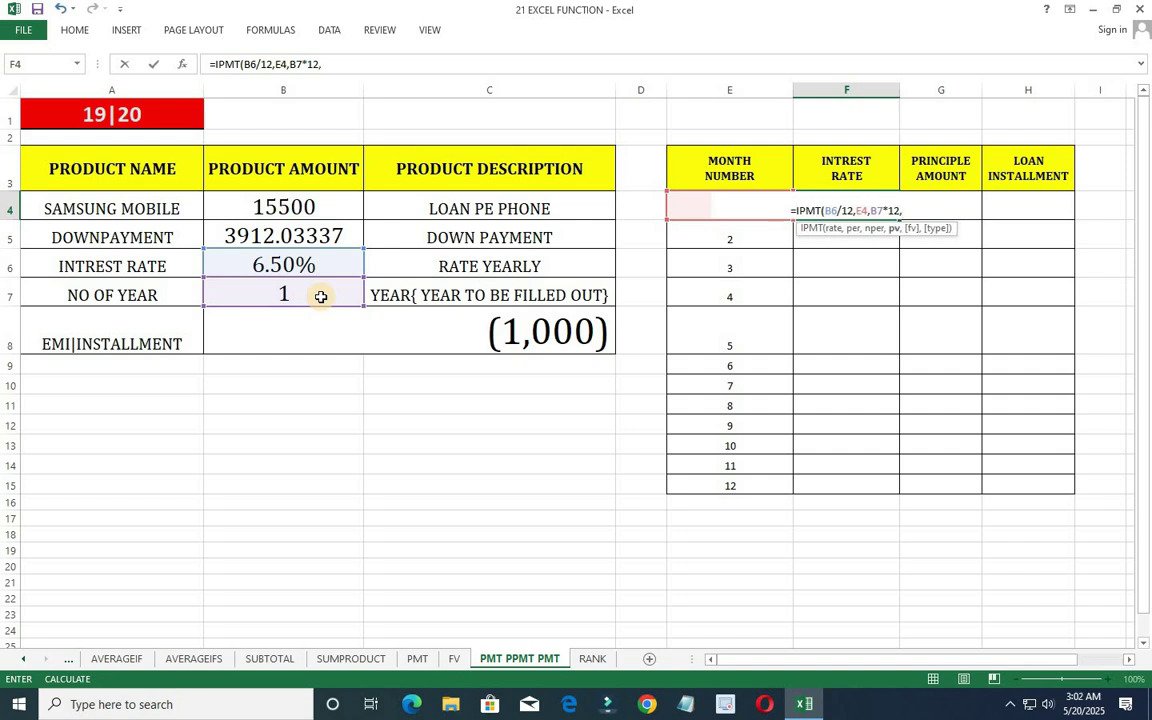
click(311, 207)
text(-)
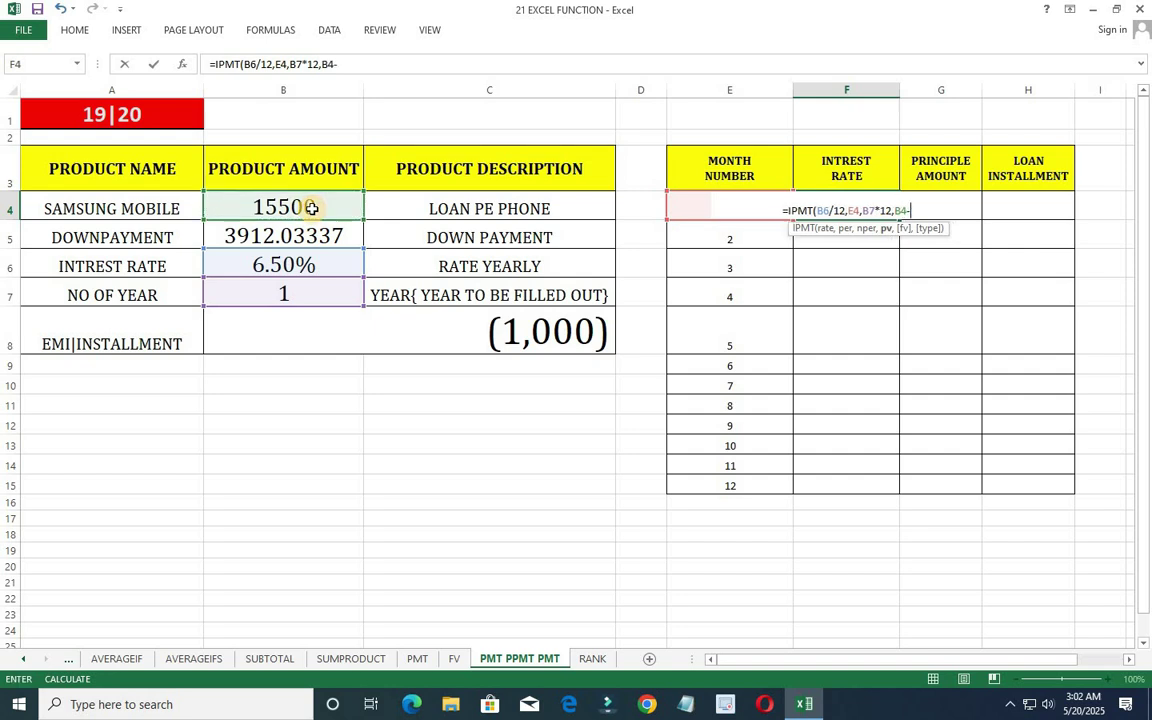
click(290, 238)
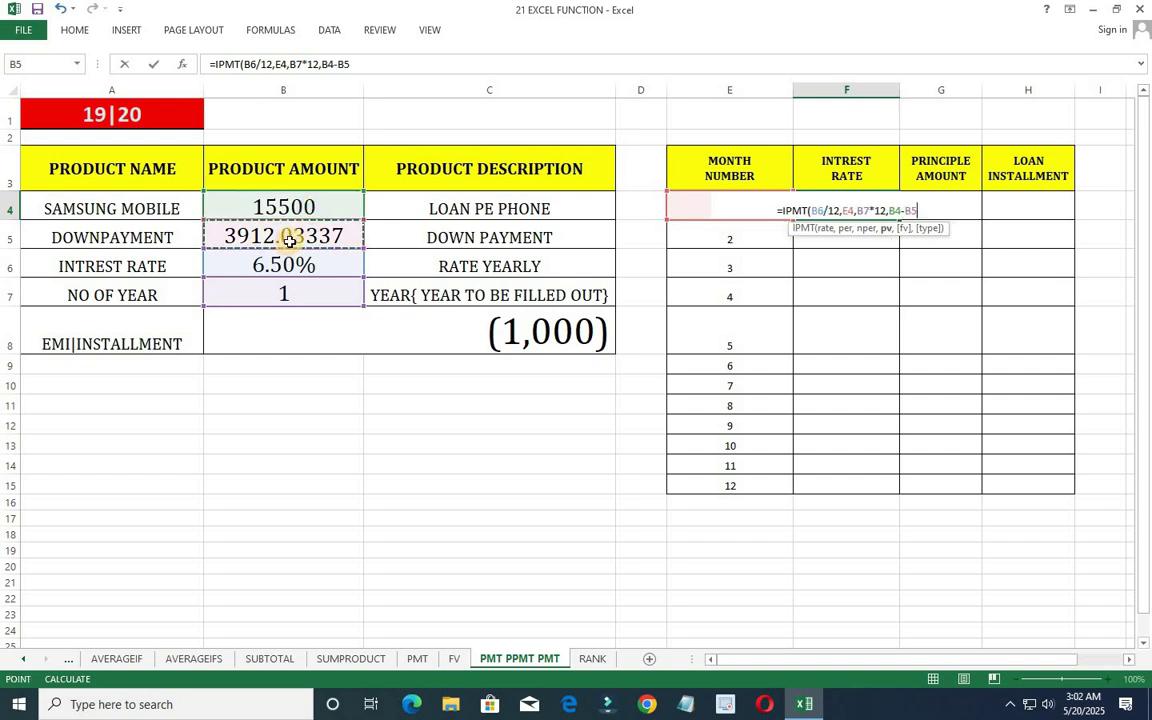
key(Return)
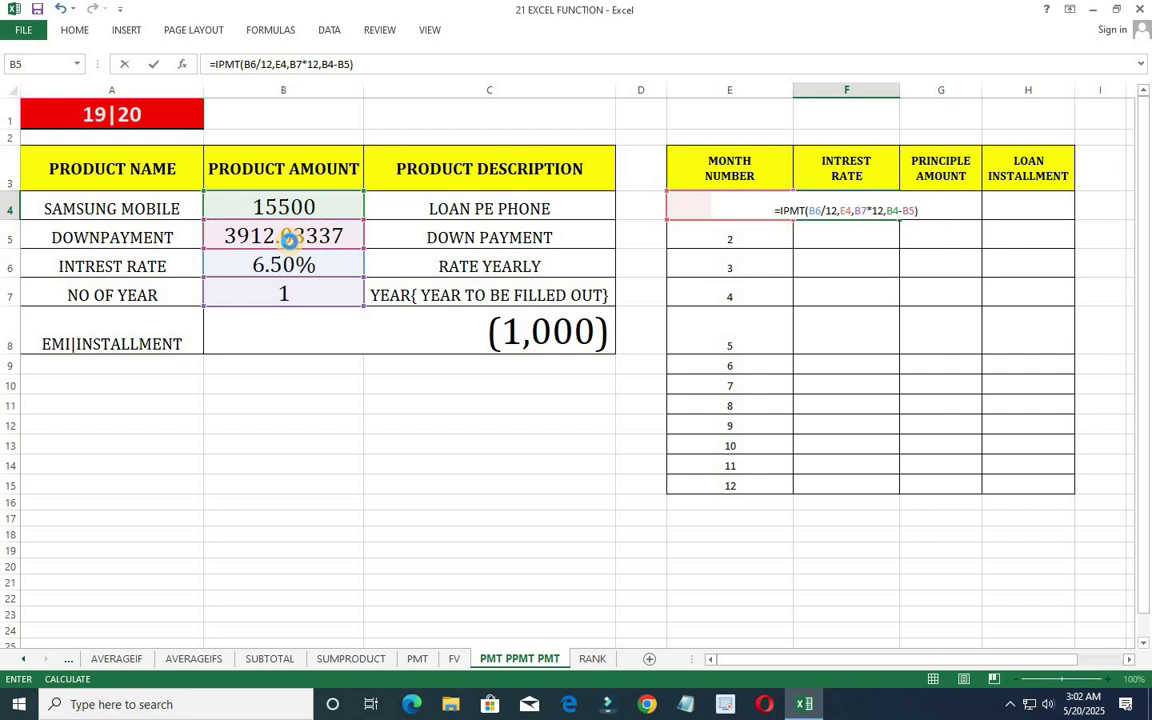
key(Return)
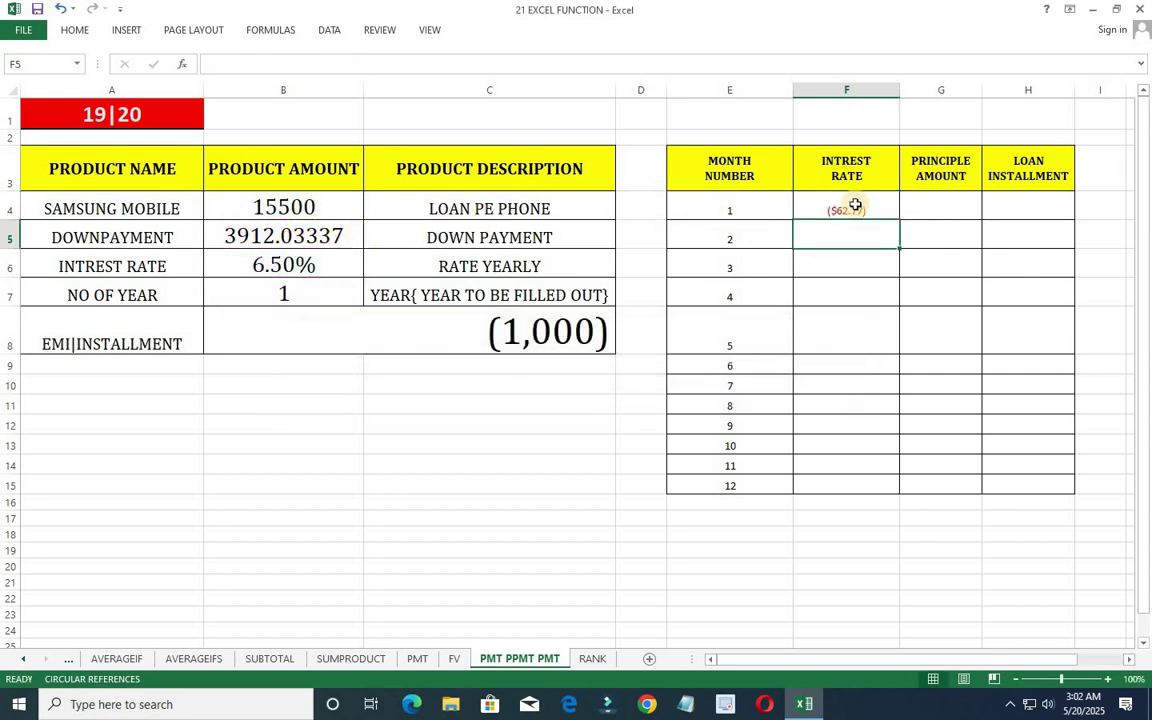
drag(851, 205, 837, 417)
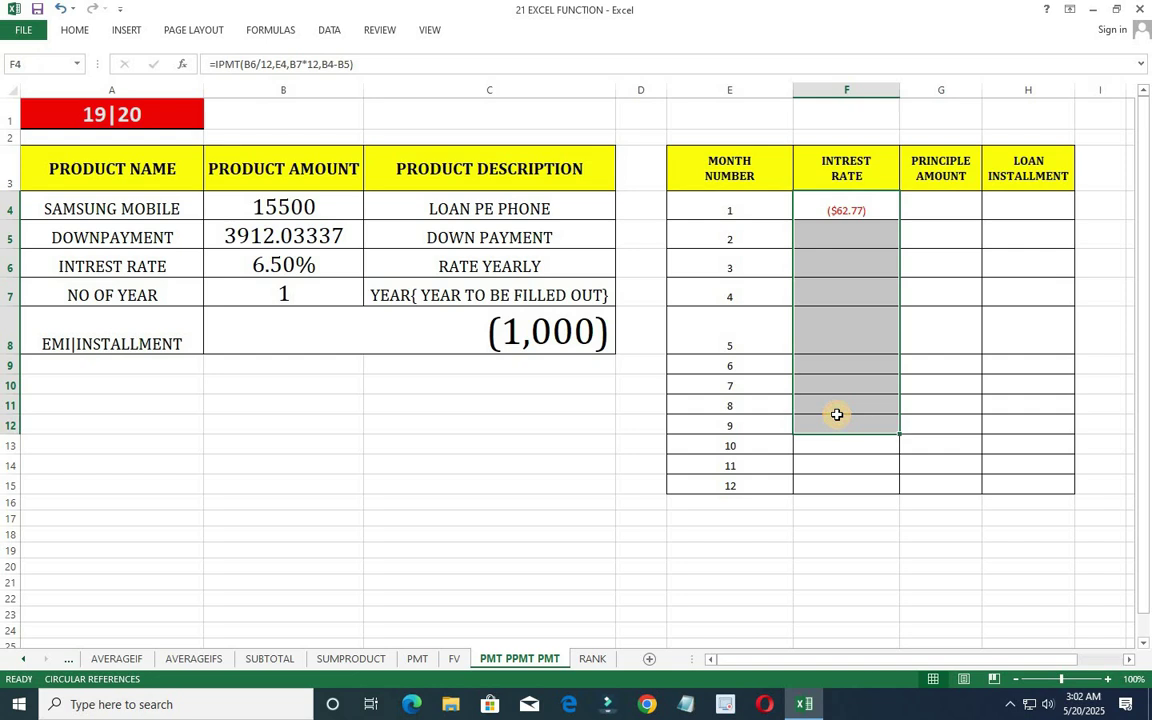
click(560, 335)
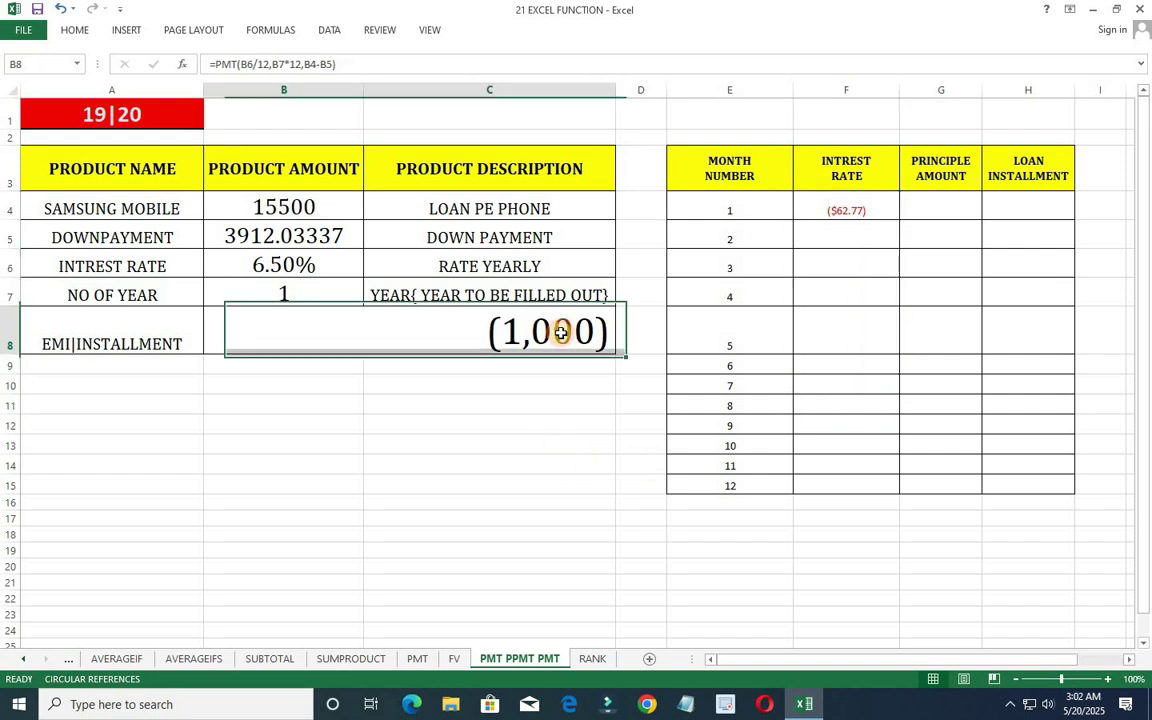
drag(790, 206, 830, 209)
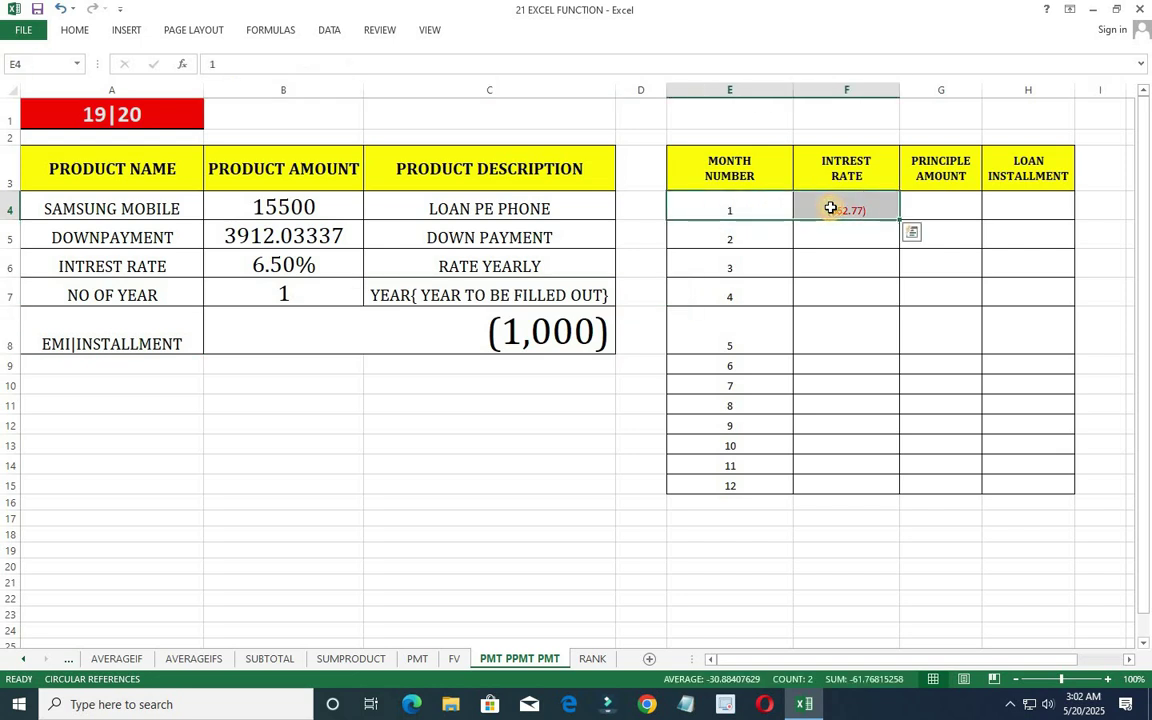
Narrow the interest column F slightly and widen the principal column G, with the month 1 principal cell G4 selected.
click(946, 214)
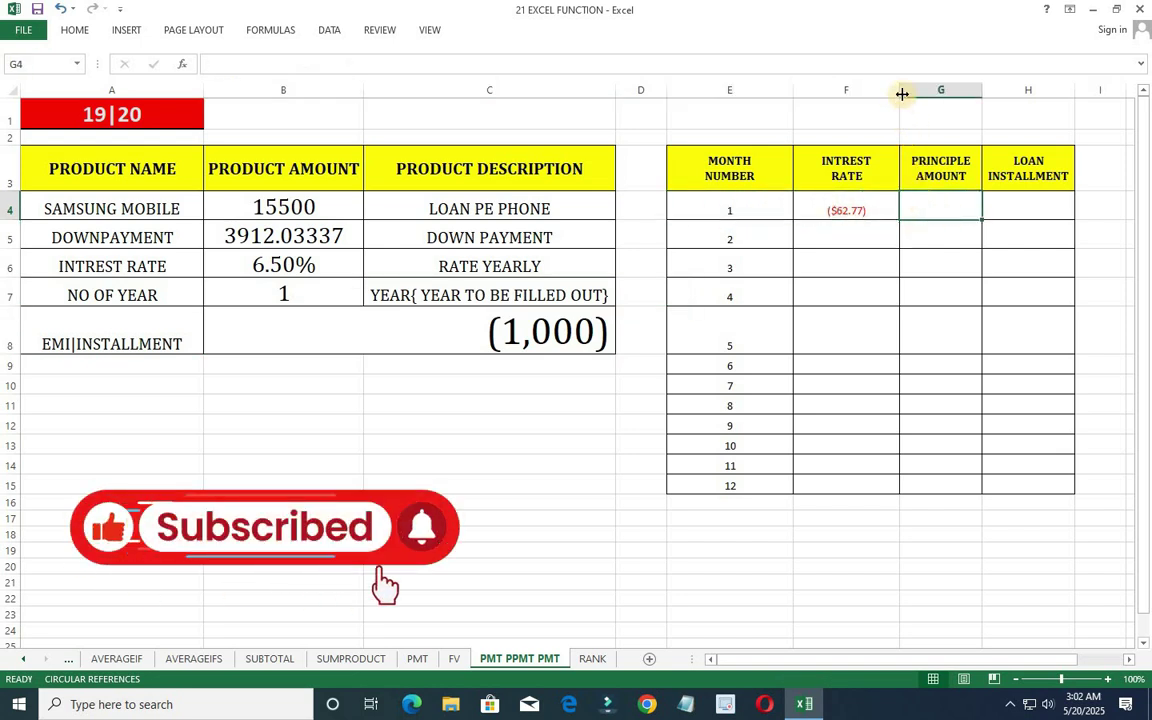
drag(900, 92, 879, 98)
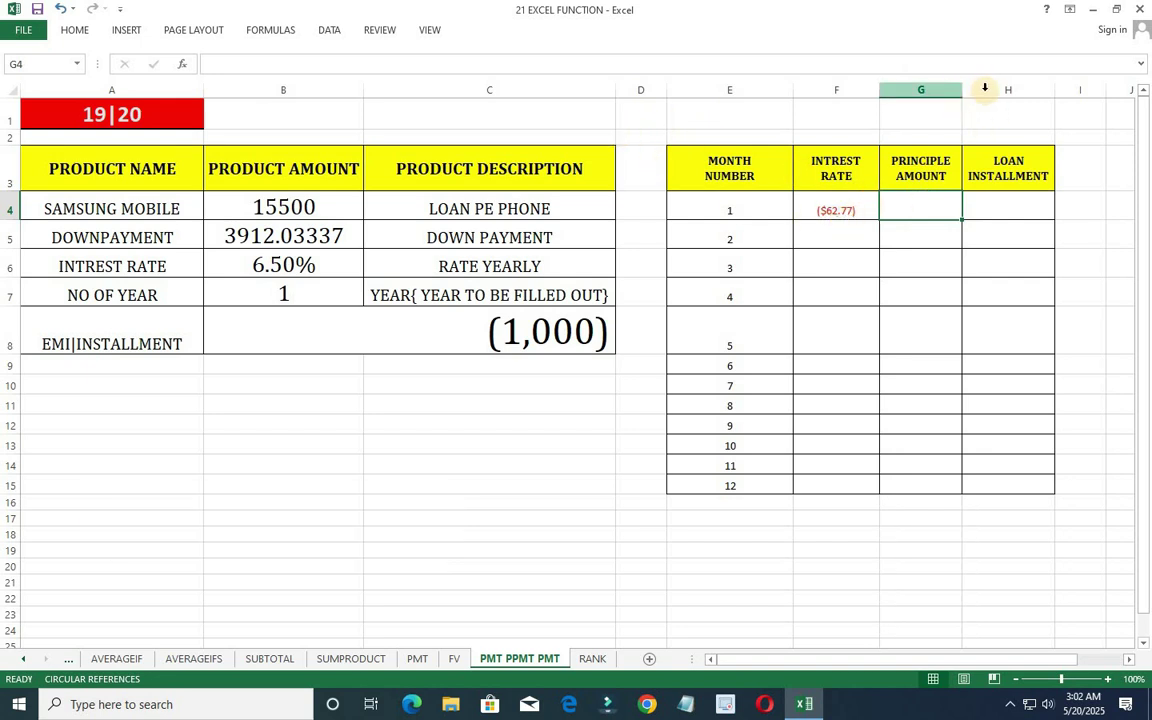
drag(962, 93, 981, 93)
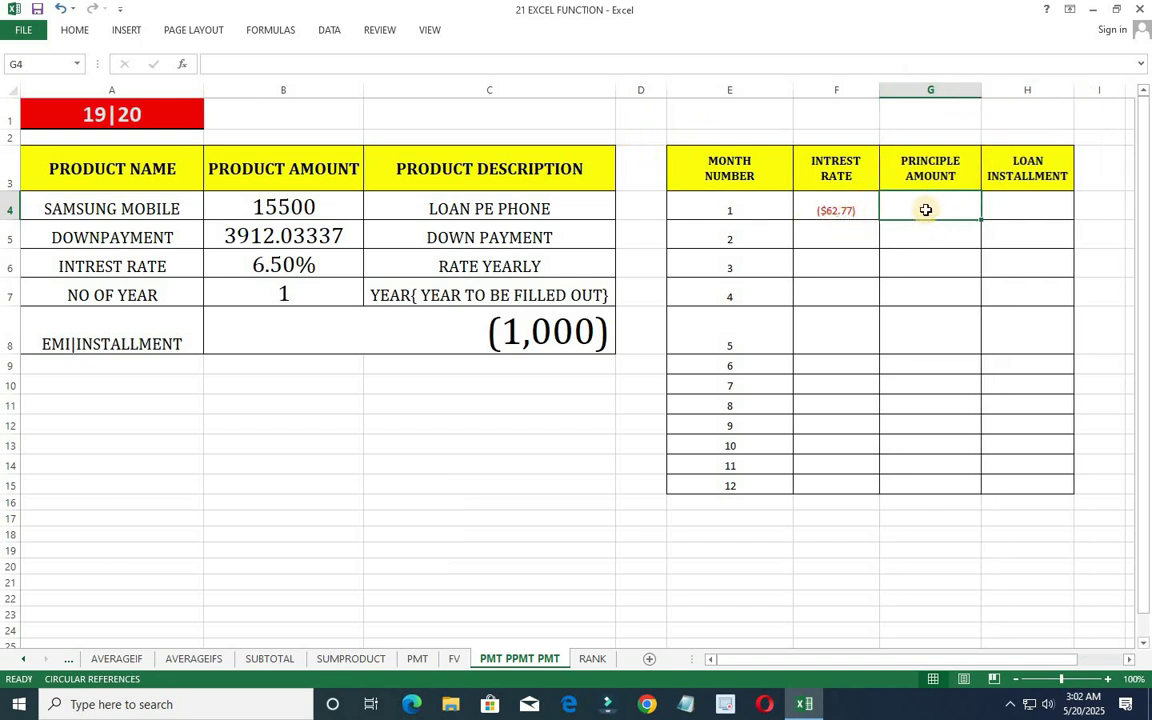
Calculate the month 1 principal amount in G4 with the formula =PPMT(B6/12,E4,B7*12,B4-B5).
text(=pp)
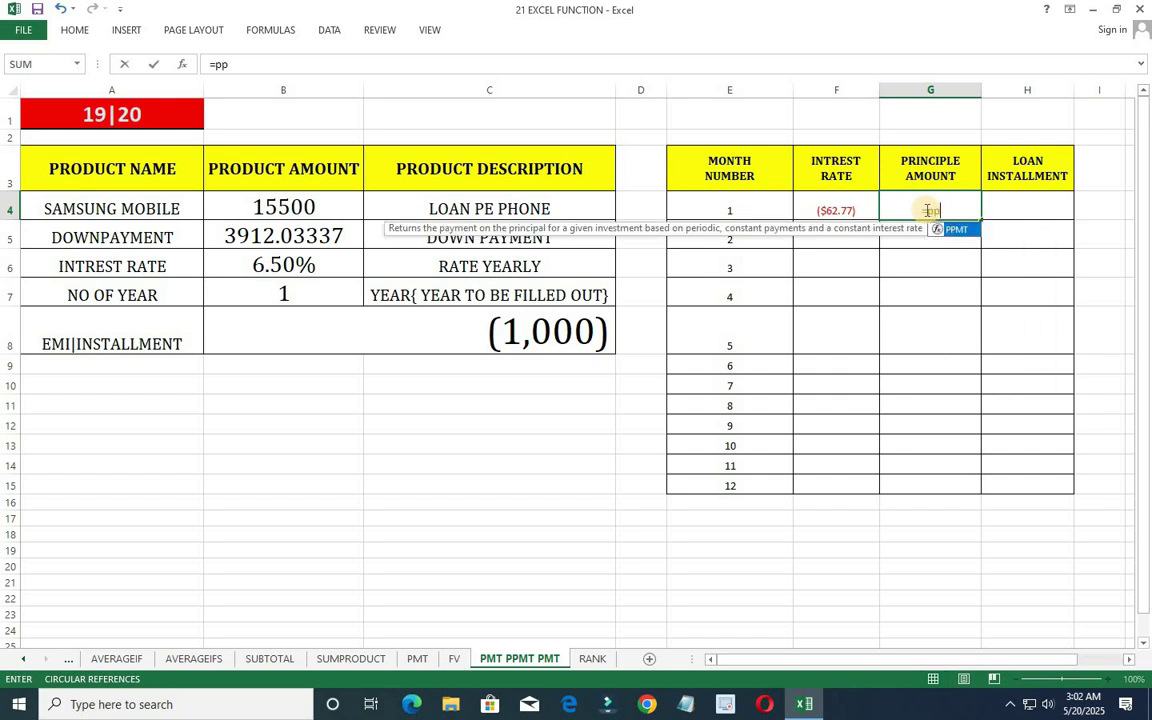
key(Tab)
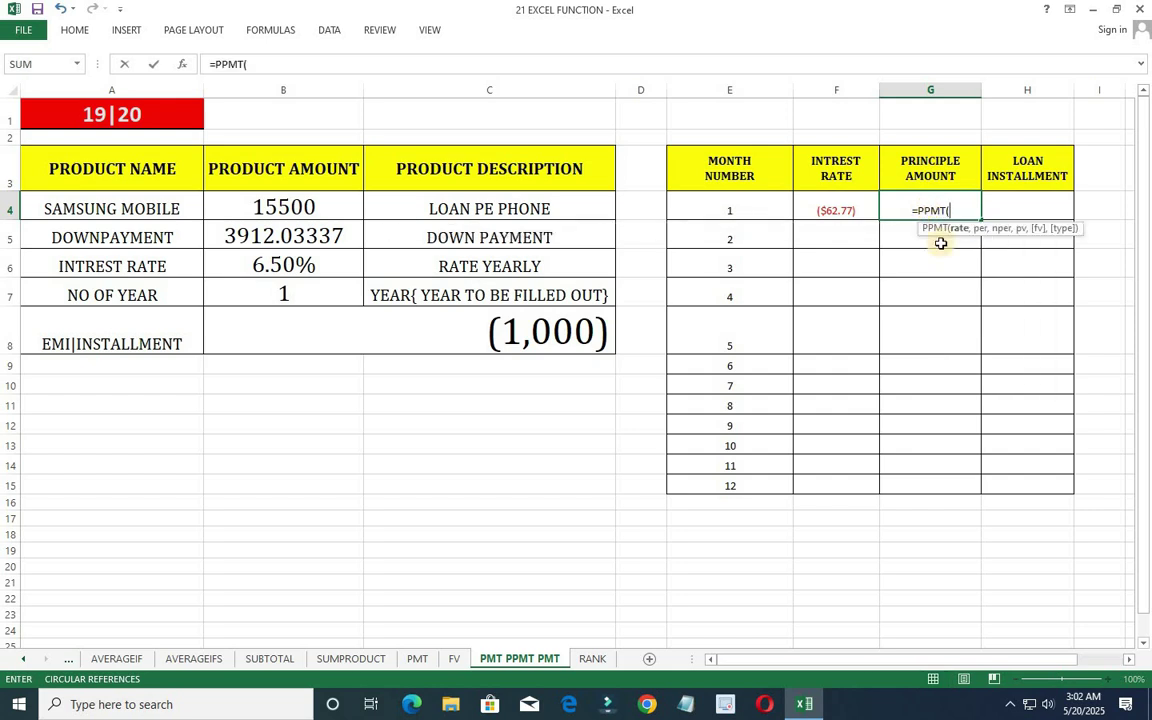
click(314, 270)
text(/12,)
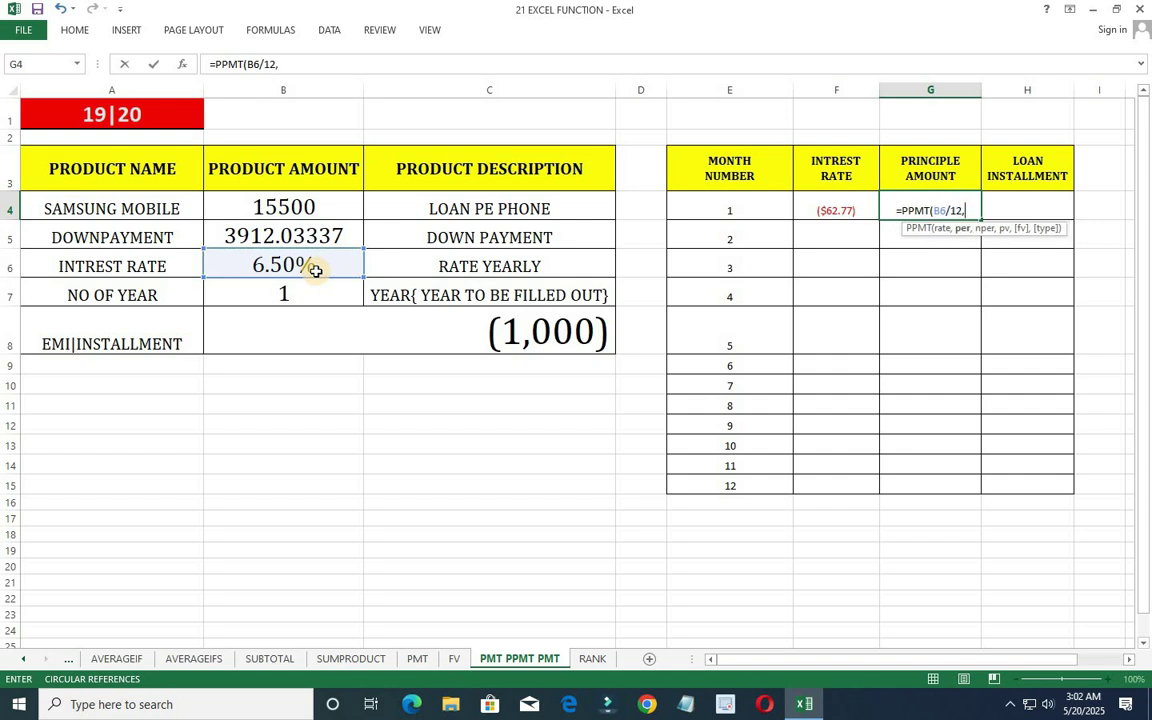
click(757, 210)
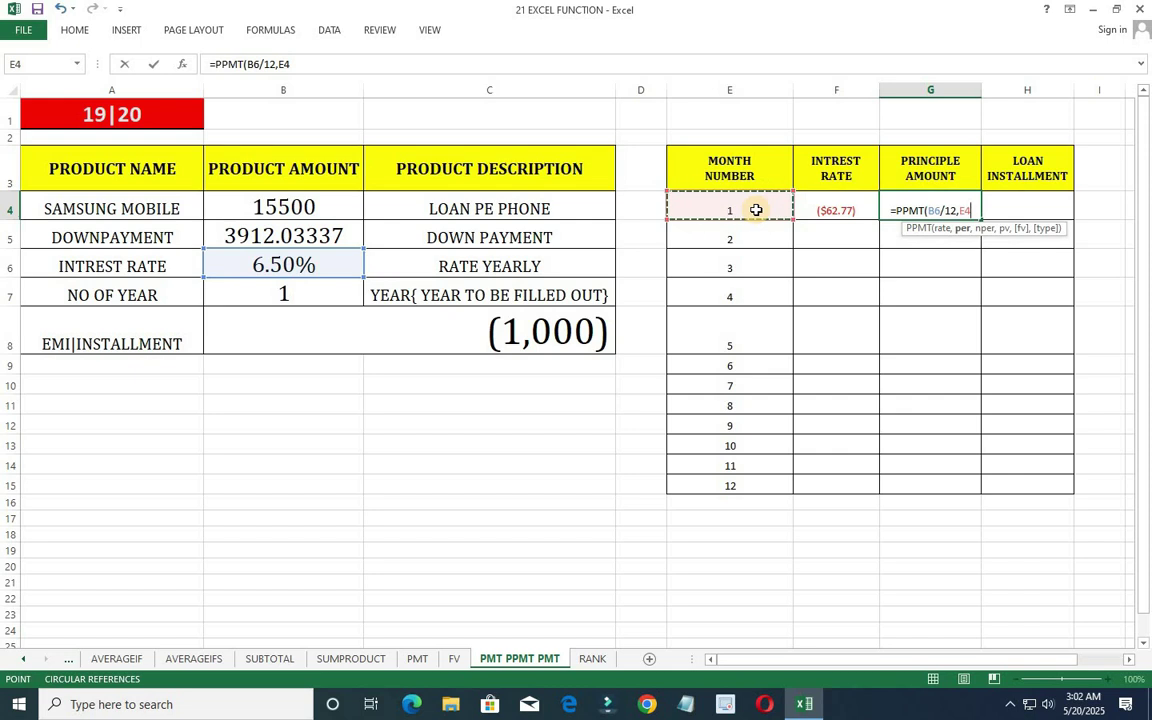
text(,)
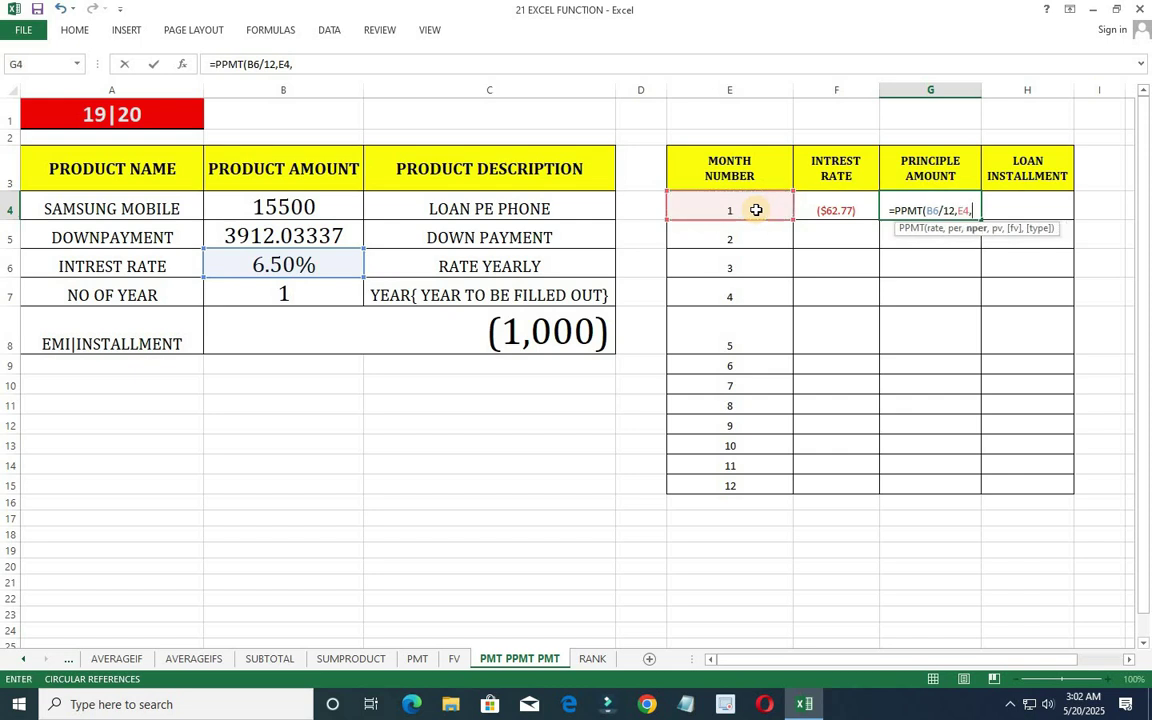
click(297, 299)
text(*)
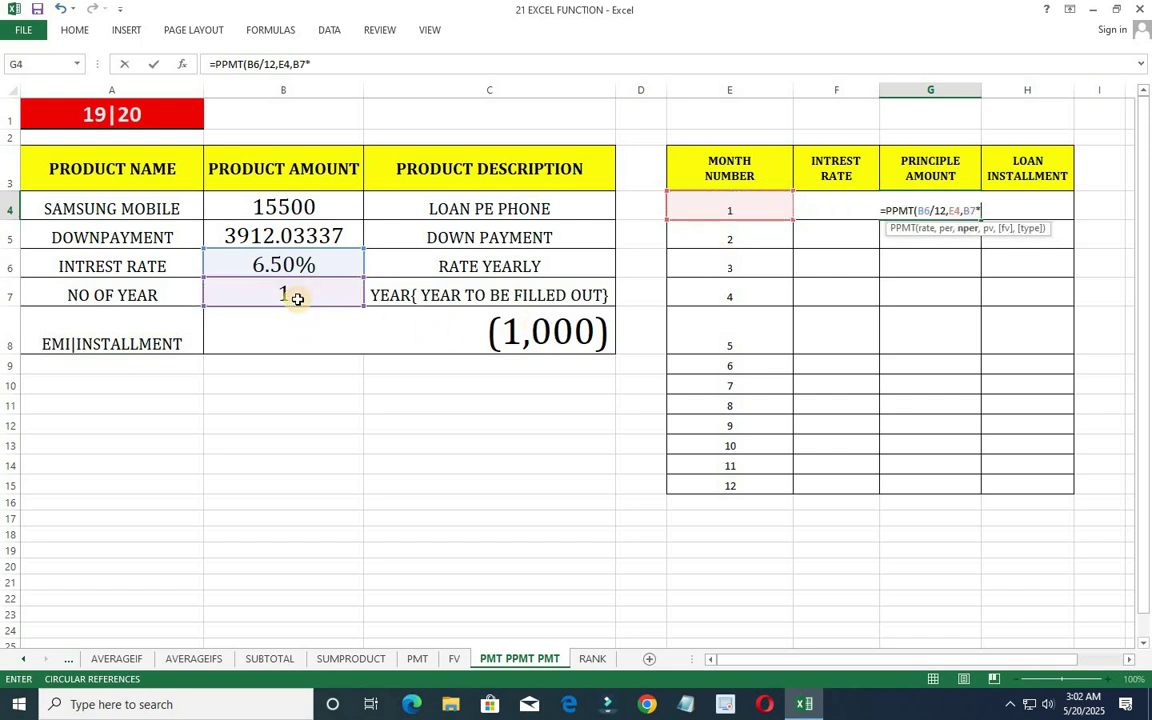
text(12,)
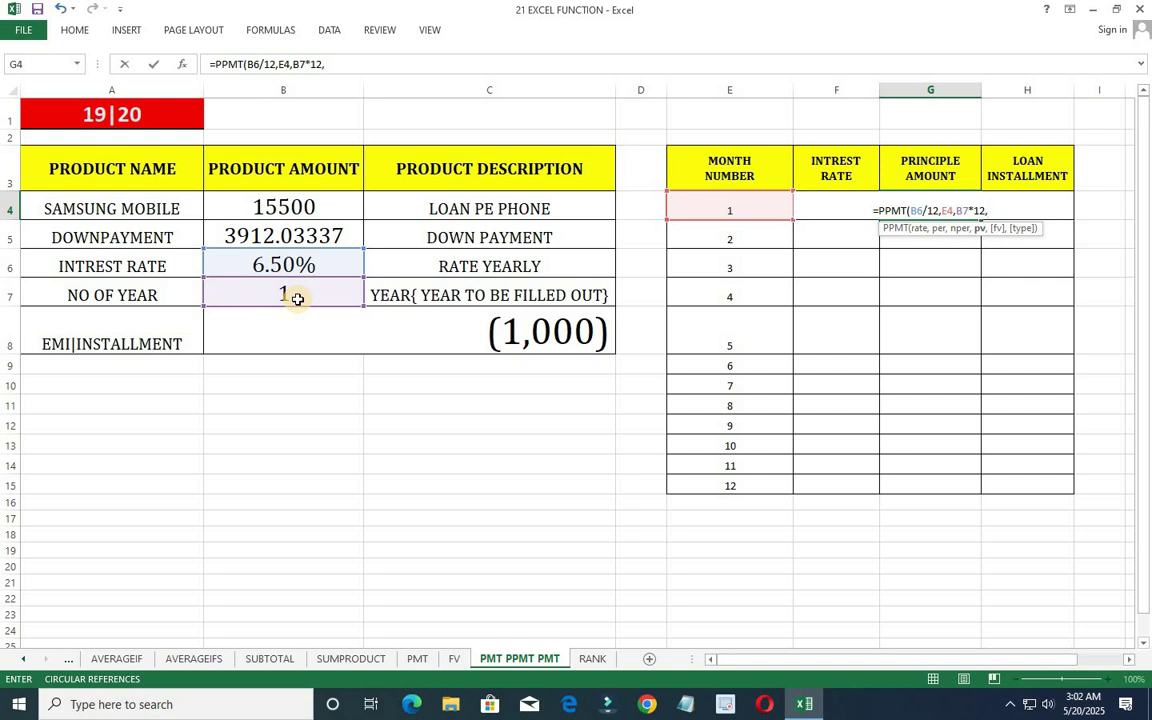
click(292, 207)
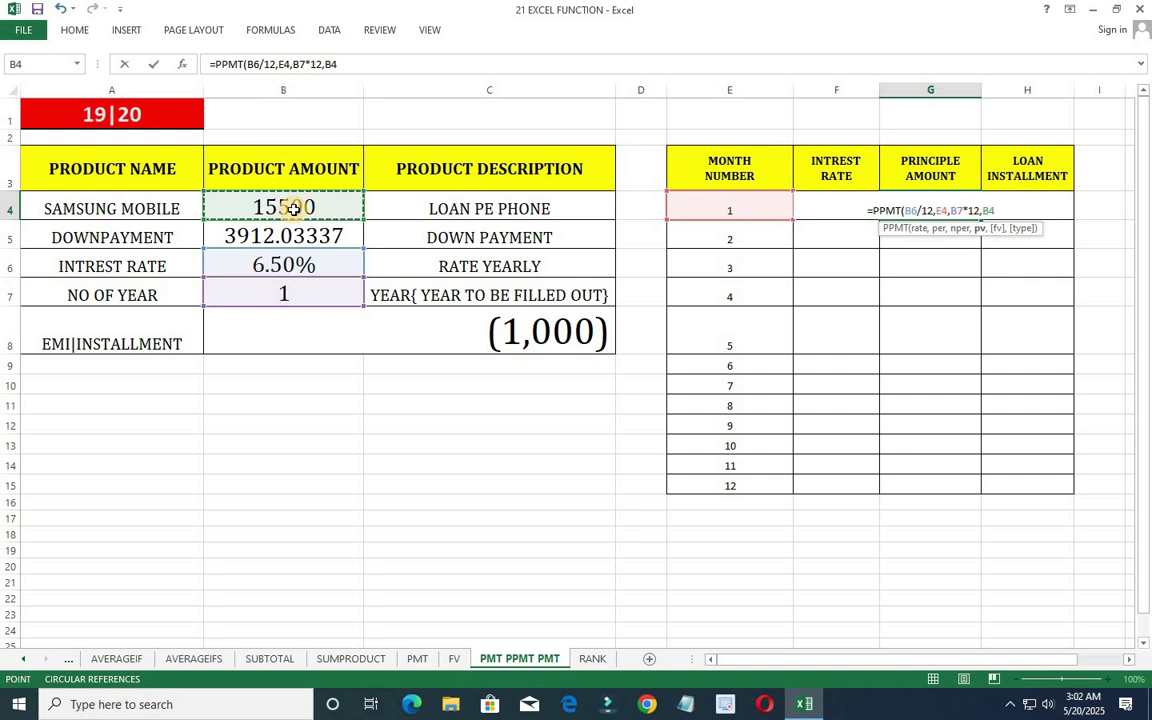
text(-)
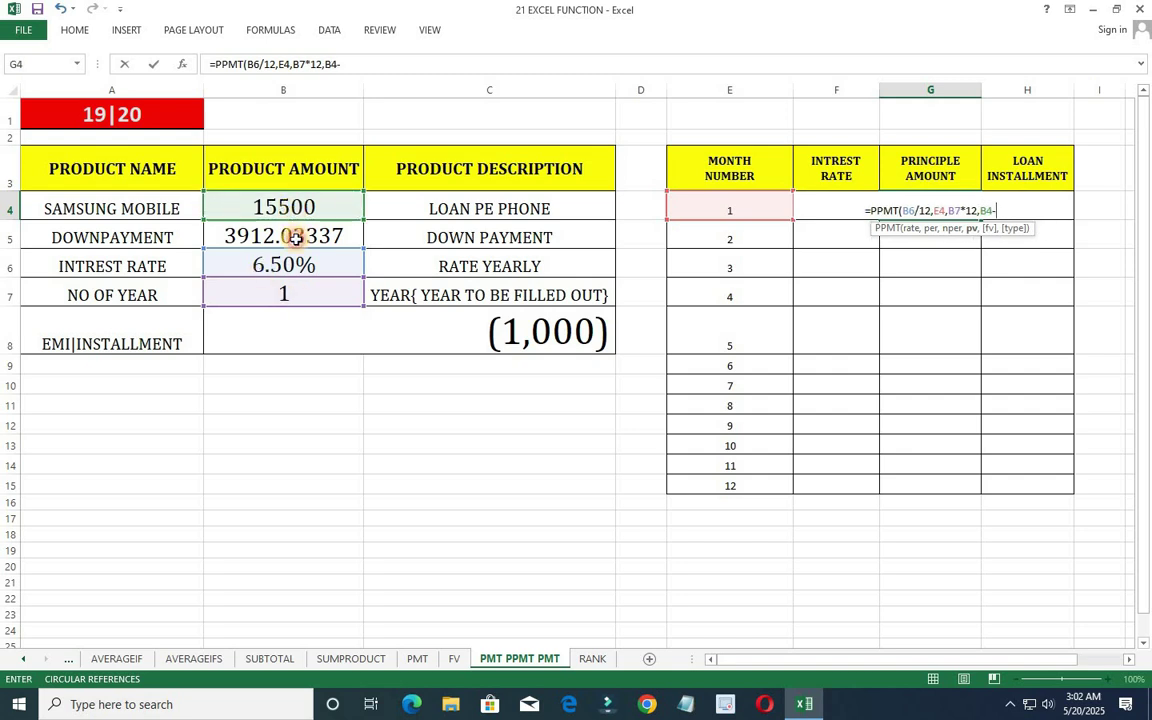
click(296, 238)
text())
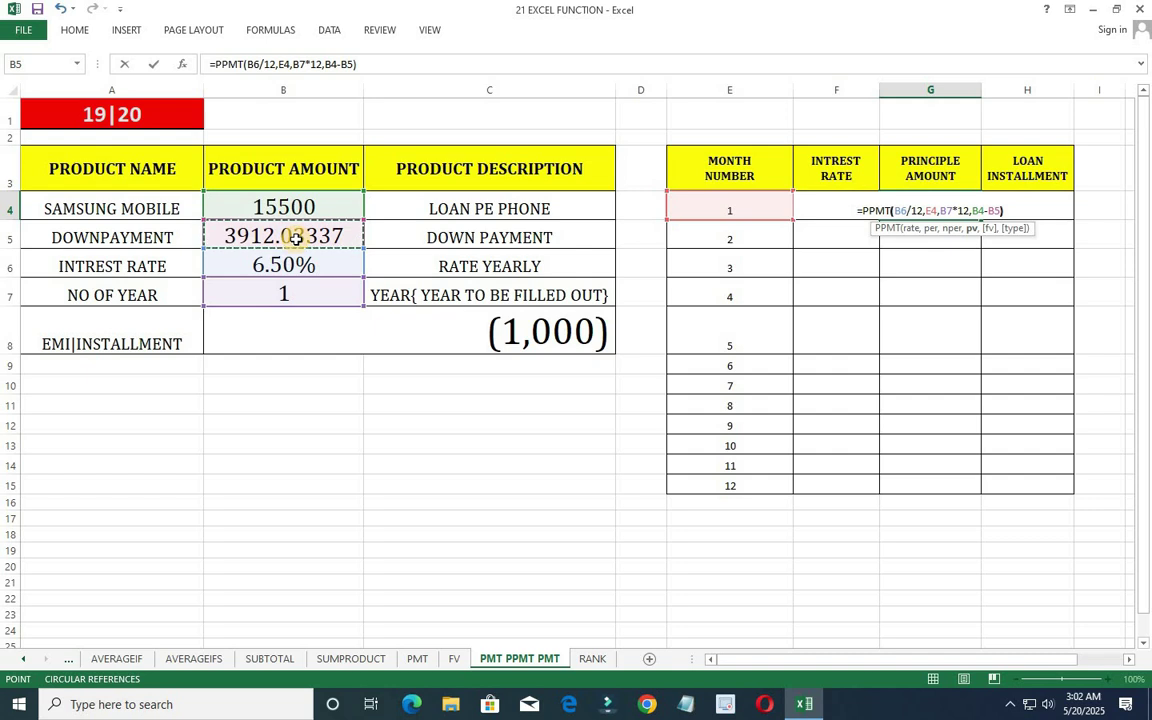
key(Return)
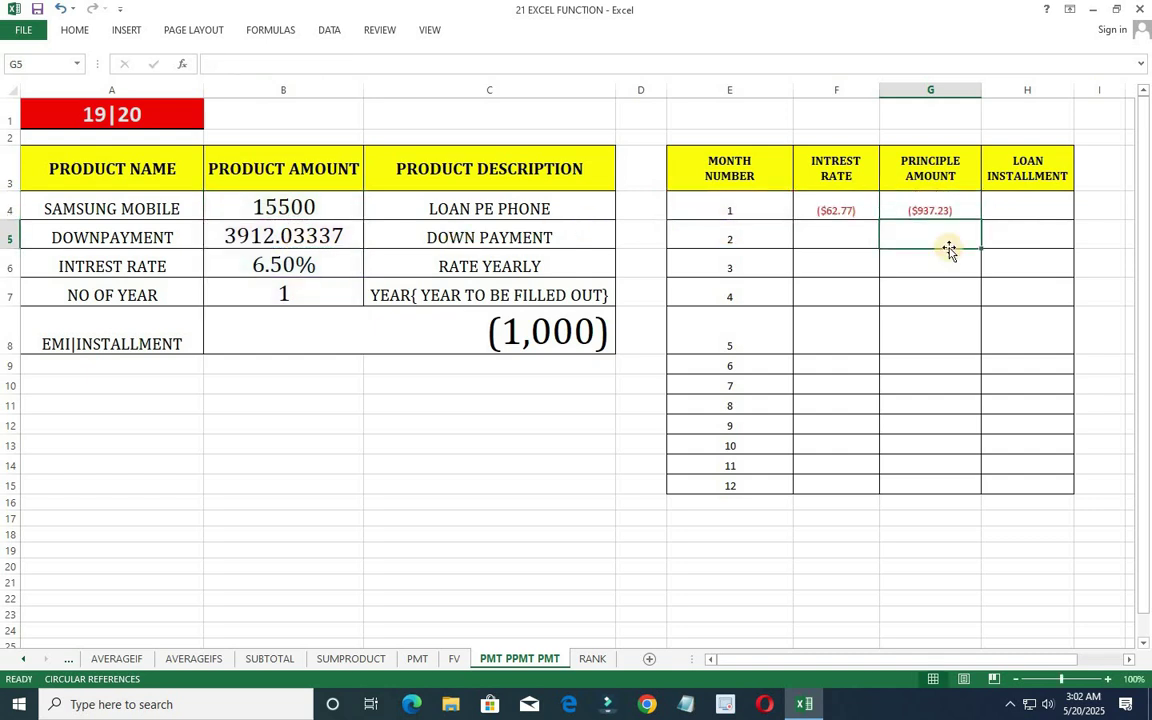
Calculate the month 1 loan installment in H4 with the formula =SUM(F4:G4).
click(992, 208)
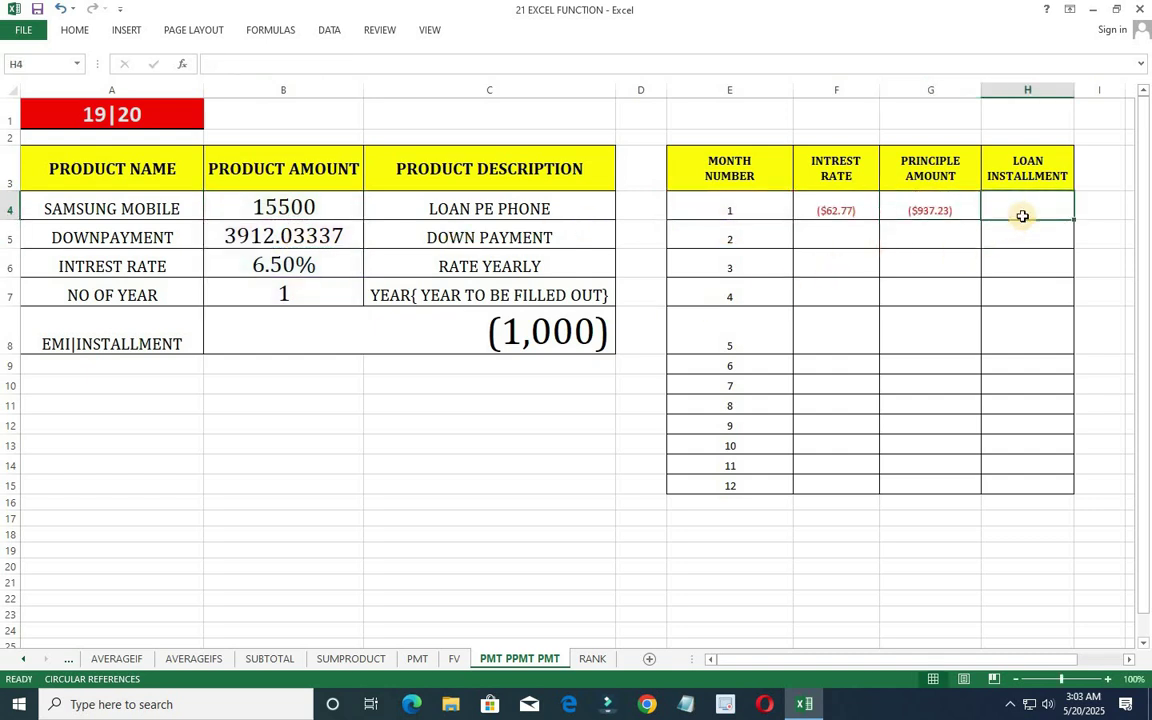
click(537, 332)
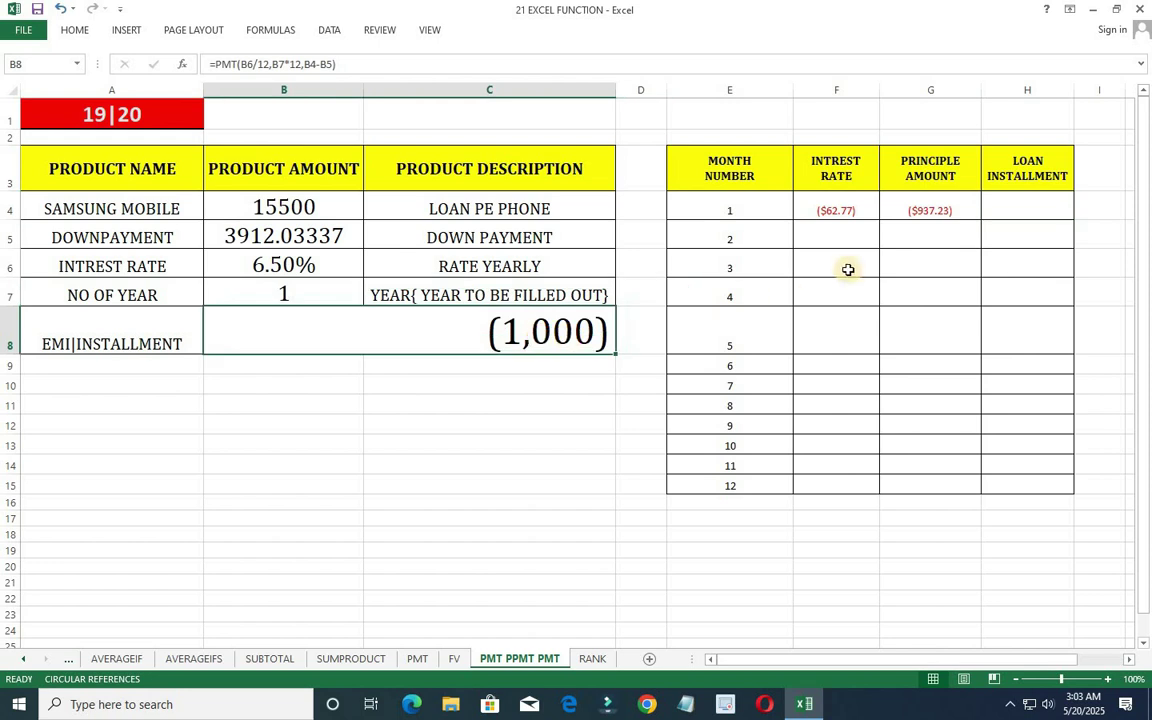
click(1018, 207)
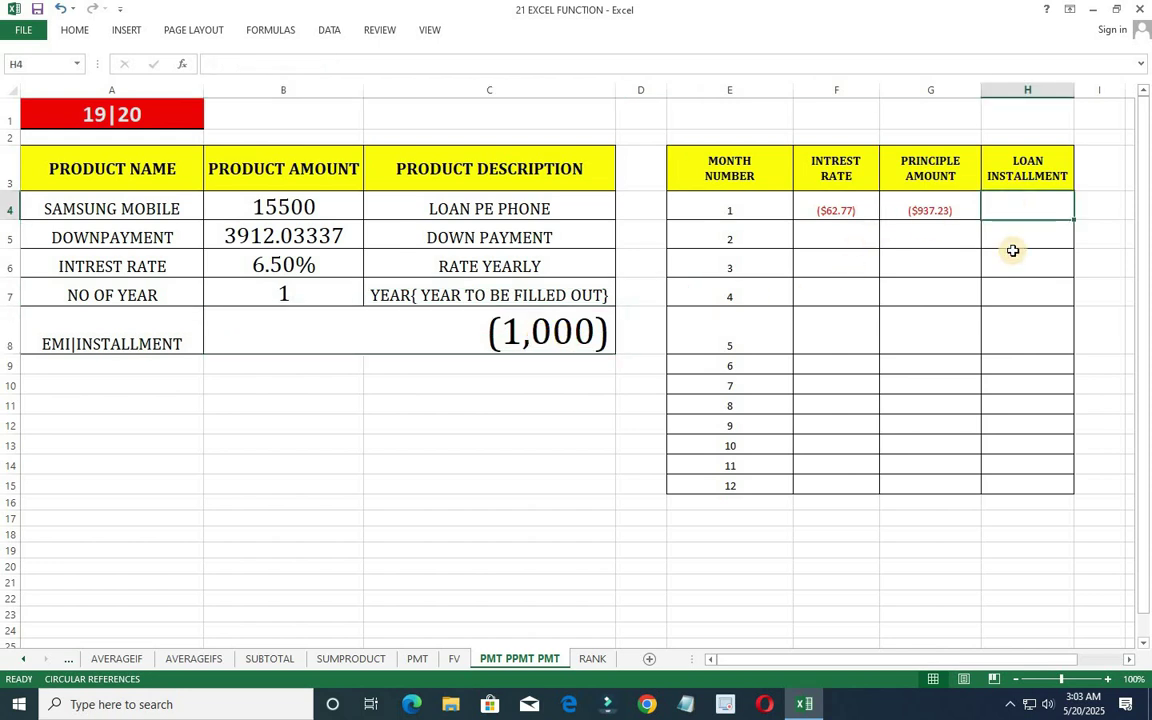
text(=sum)
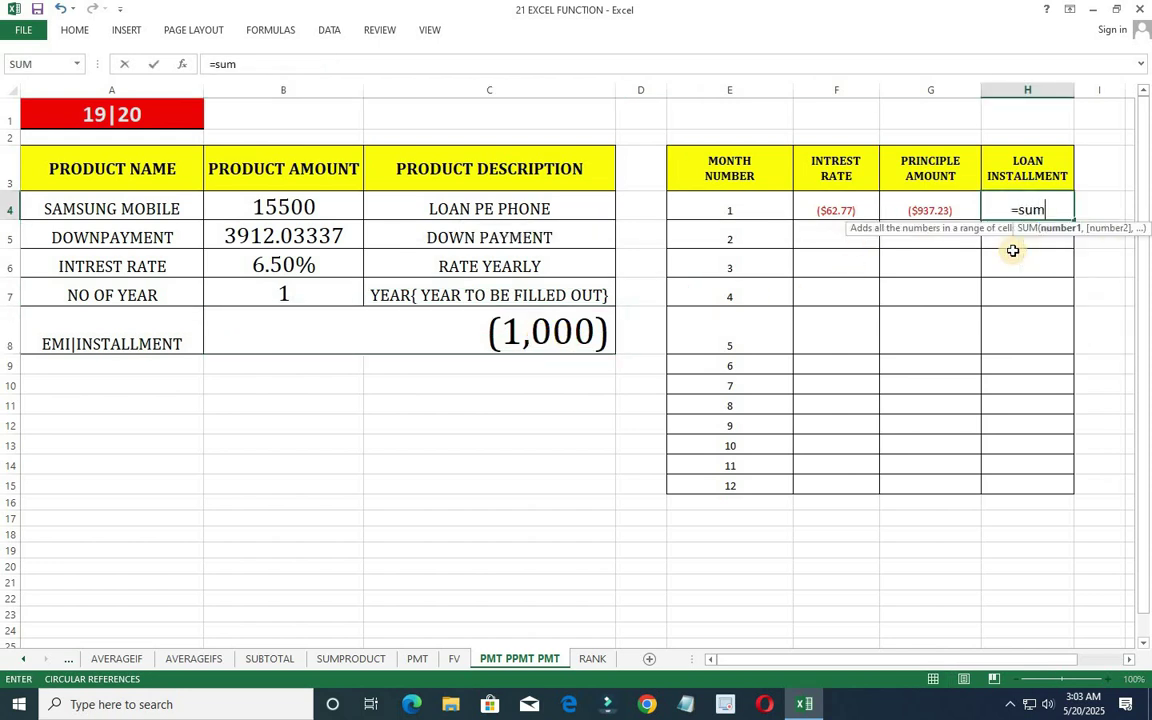
key(Tab)
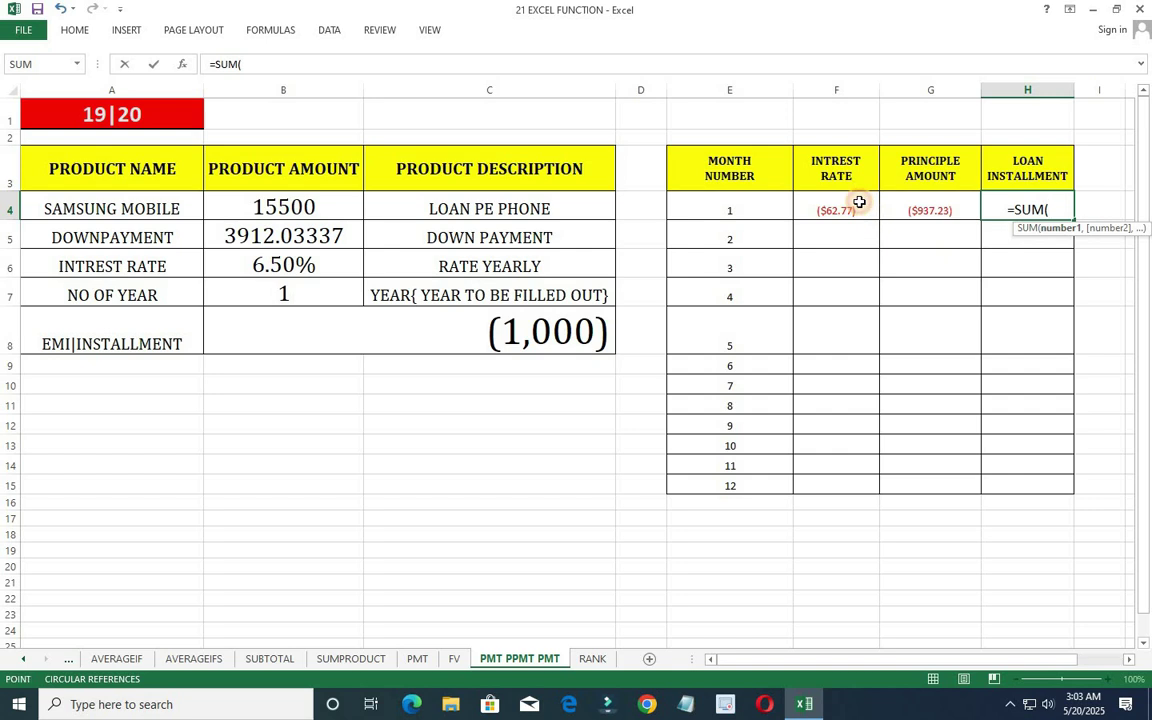
click(861, 200)
drag(909, 203, 918, 199)
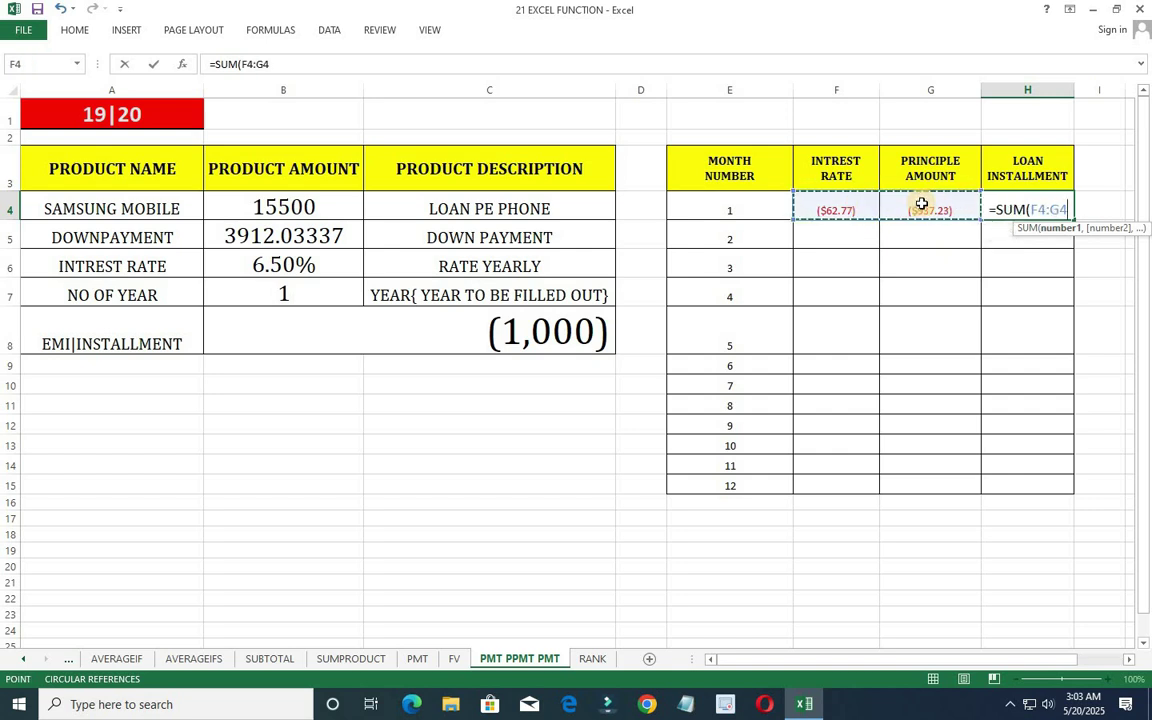
text())
key(Return)
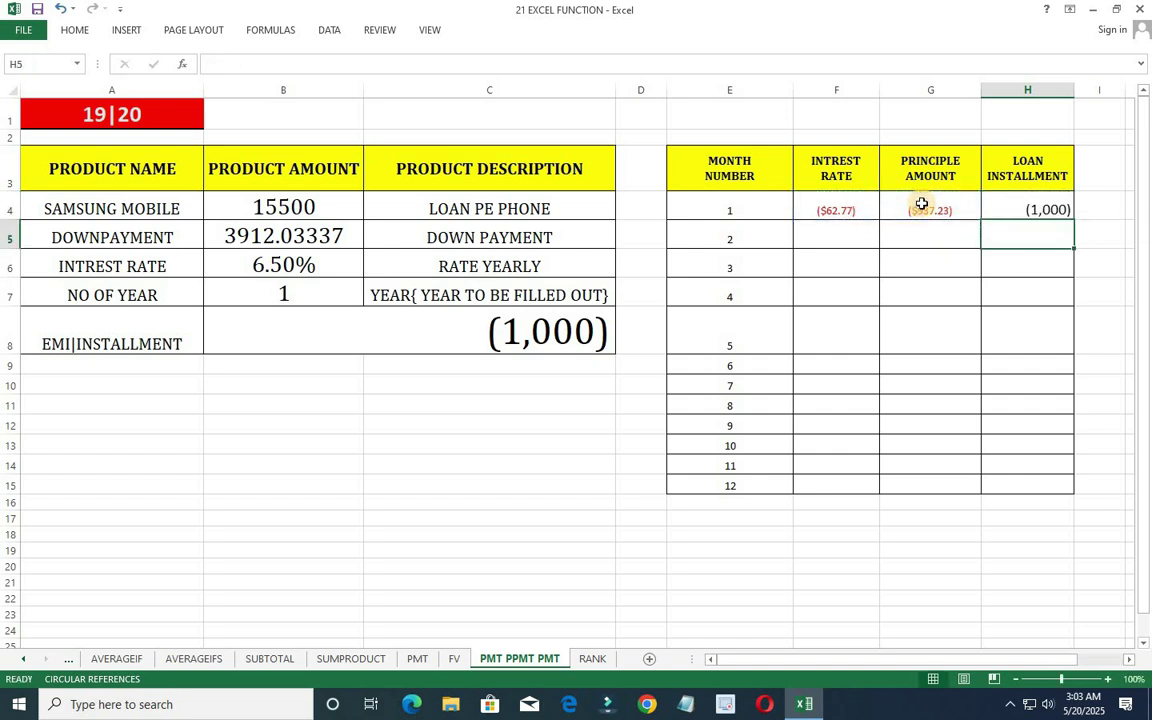
Calculate the month 2 interest in F5 with absolute references, using the formula =IPMT($B$6/12,E5,$B$7*12,$B$4-$B$5).
click(830, 240)
click(827, 259)
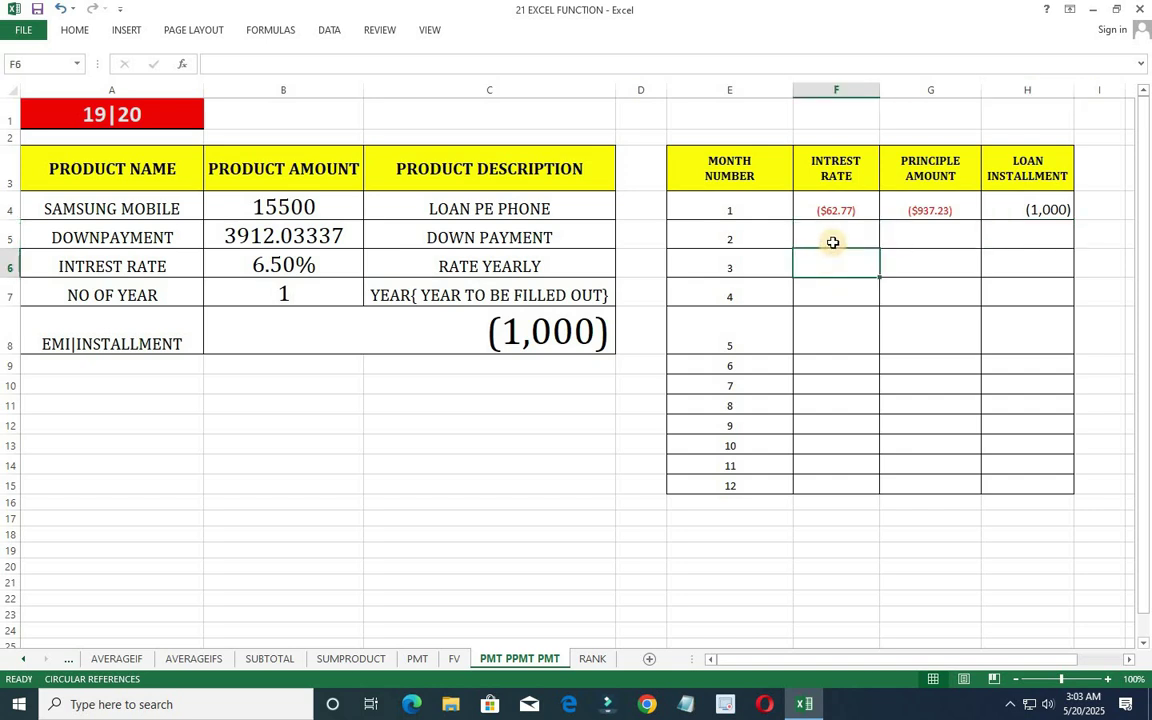
click(833, 241)
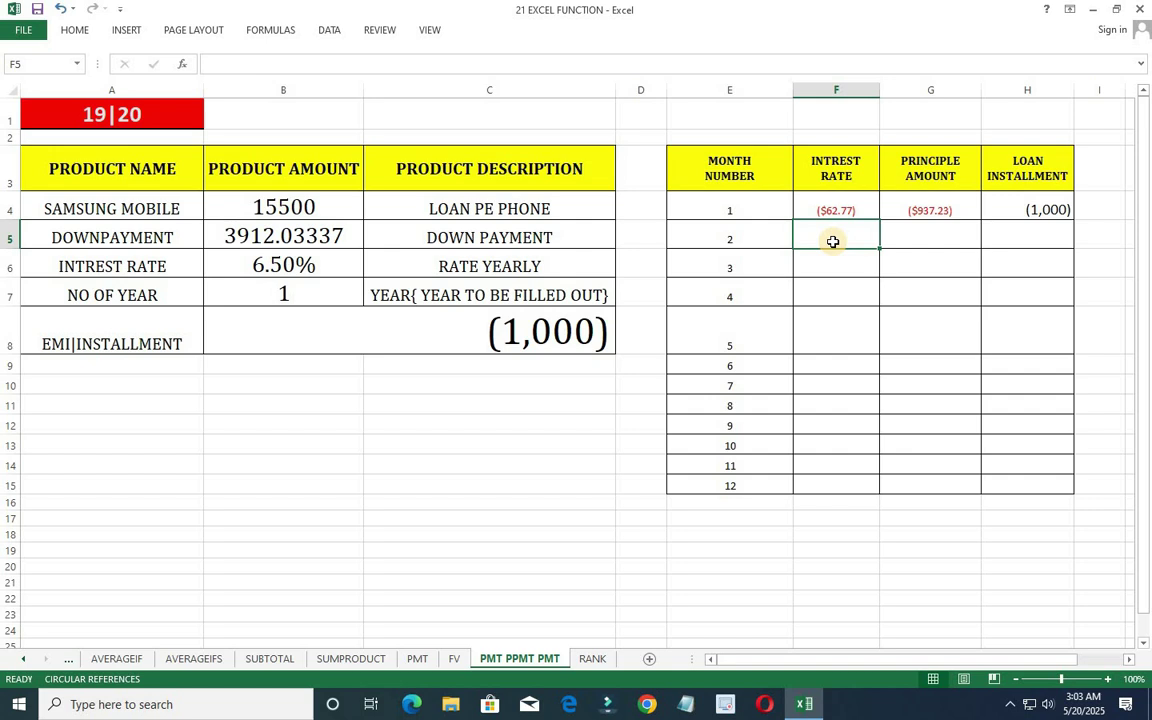
text(=)
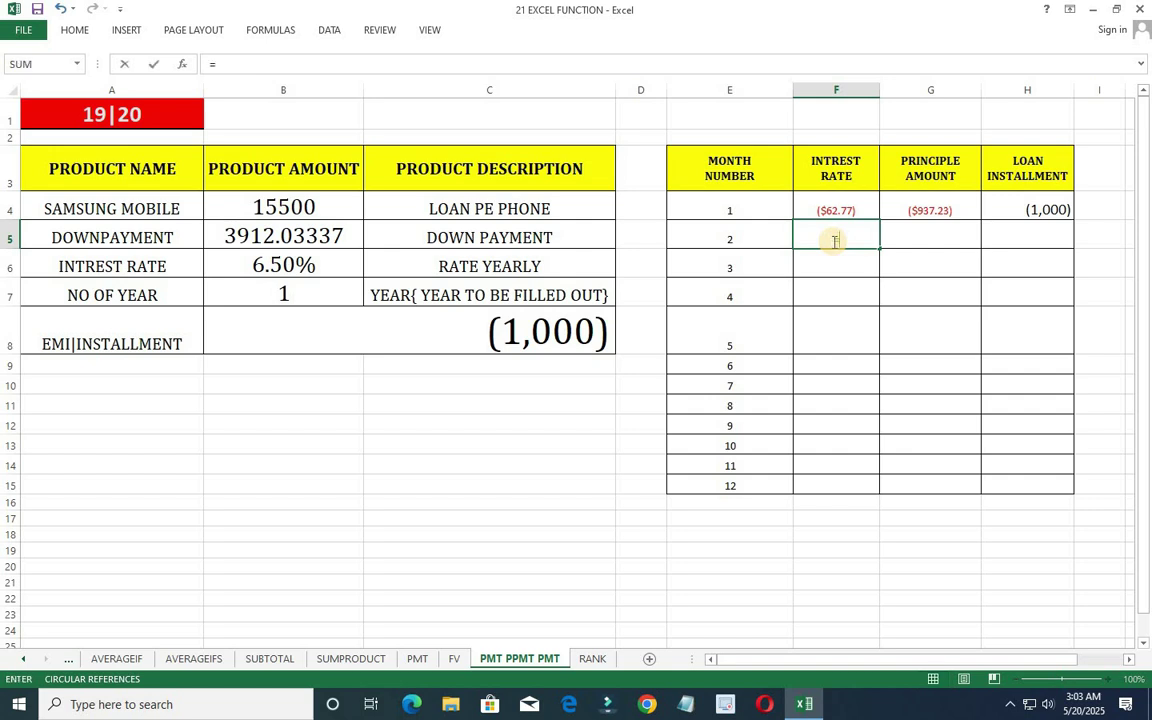
text(ipm,)
key(BackSpace)
key(Tab)
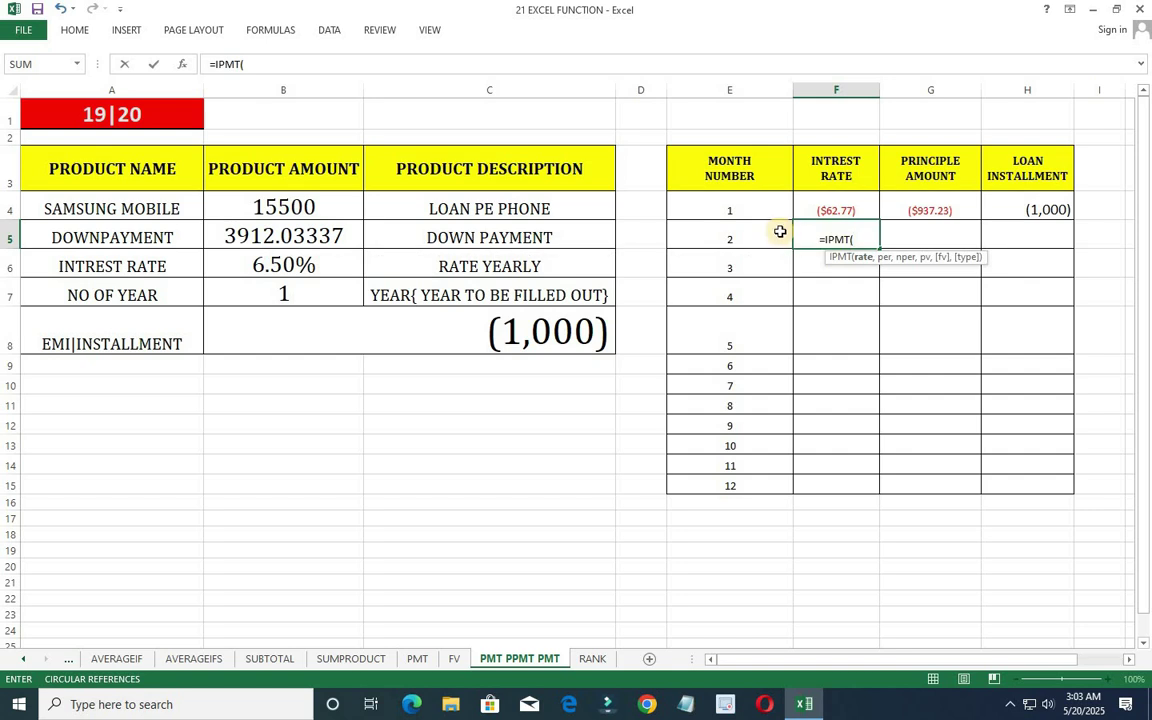
click(323, 269)
key(F4)
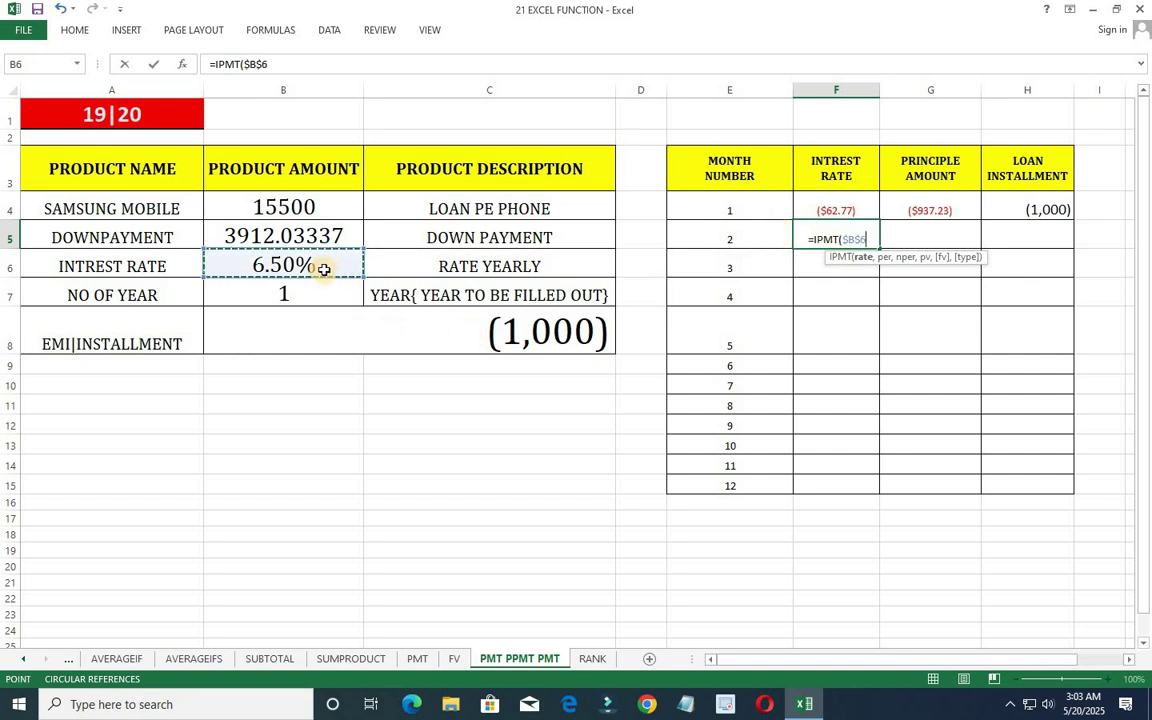
text(/)
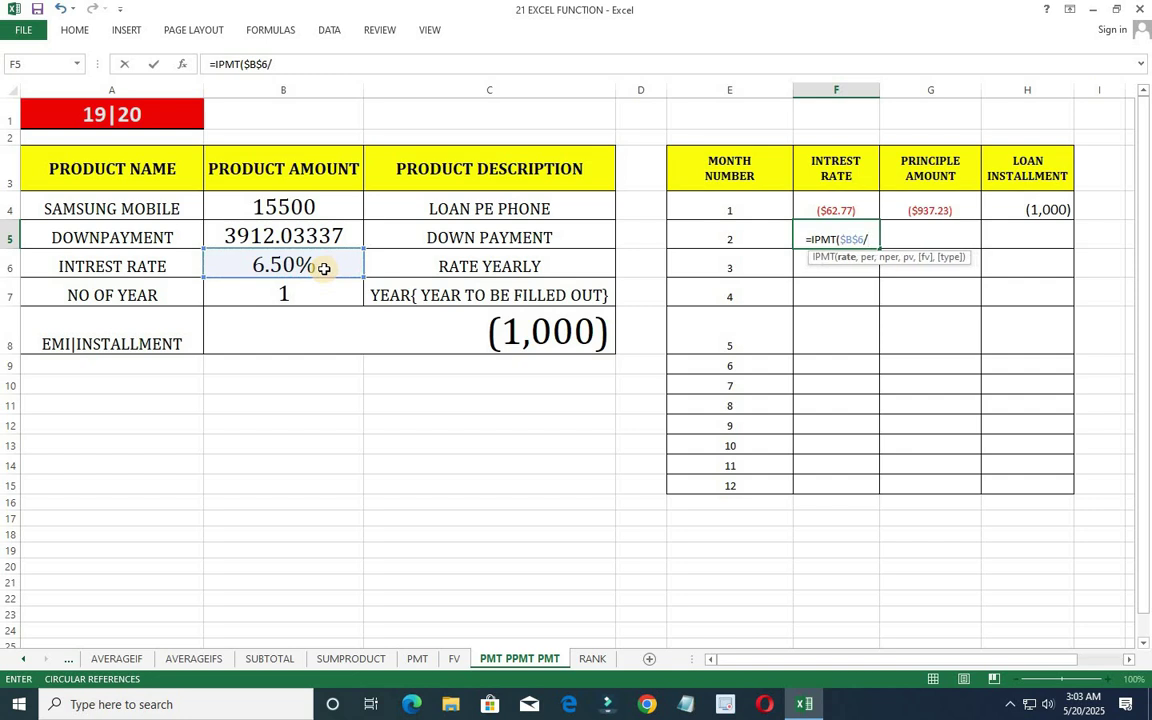
text(12,)
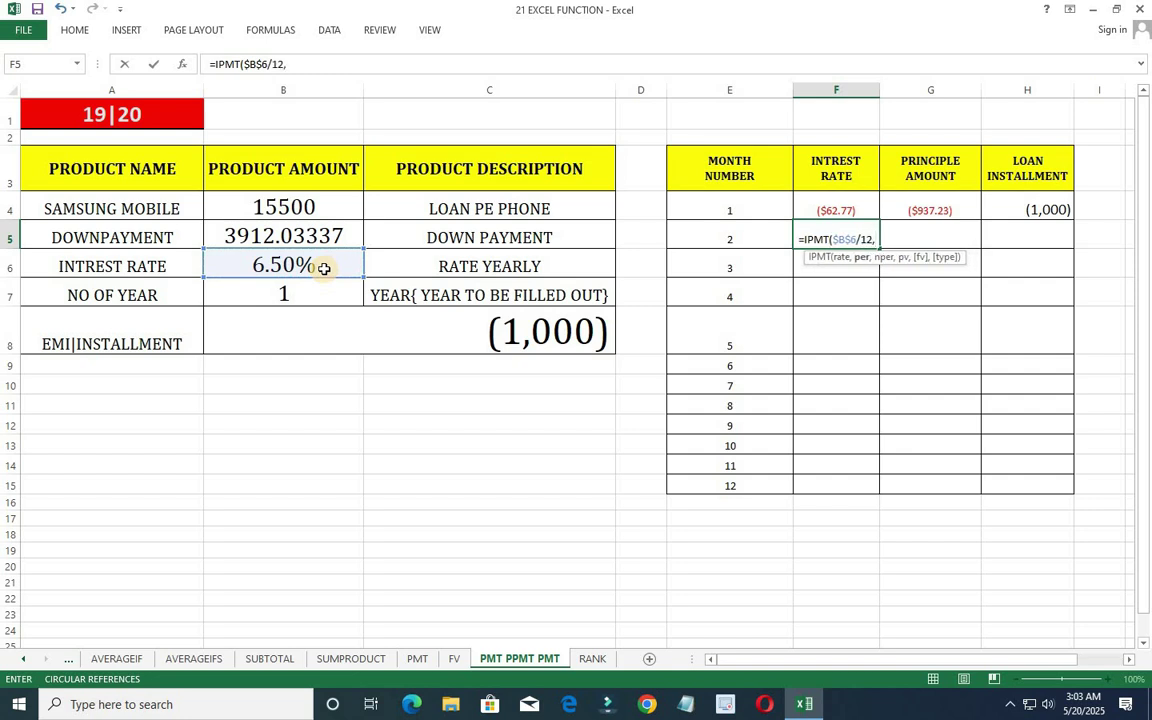
click(742, 233)
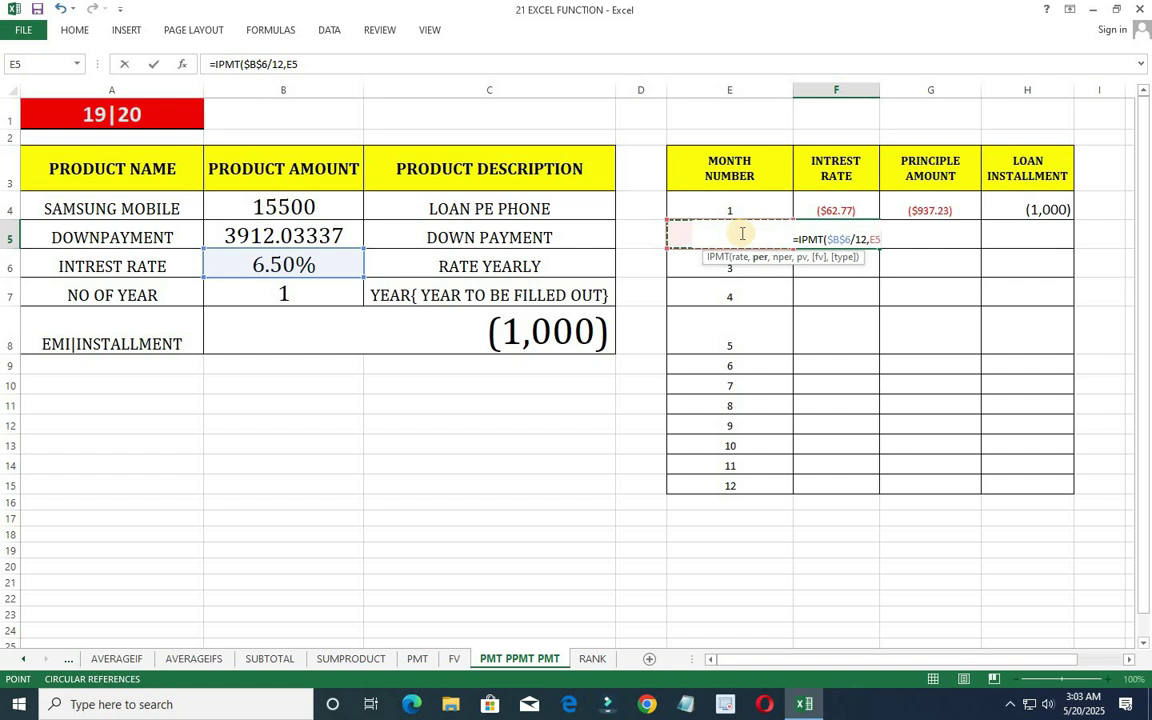
text(,)
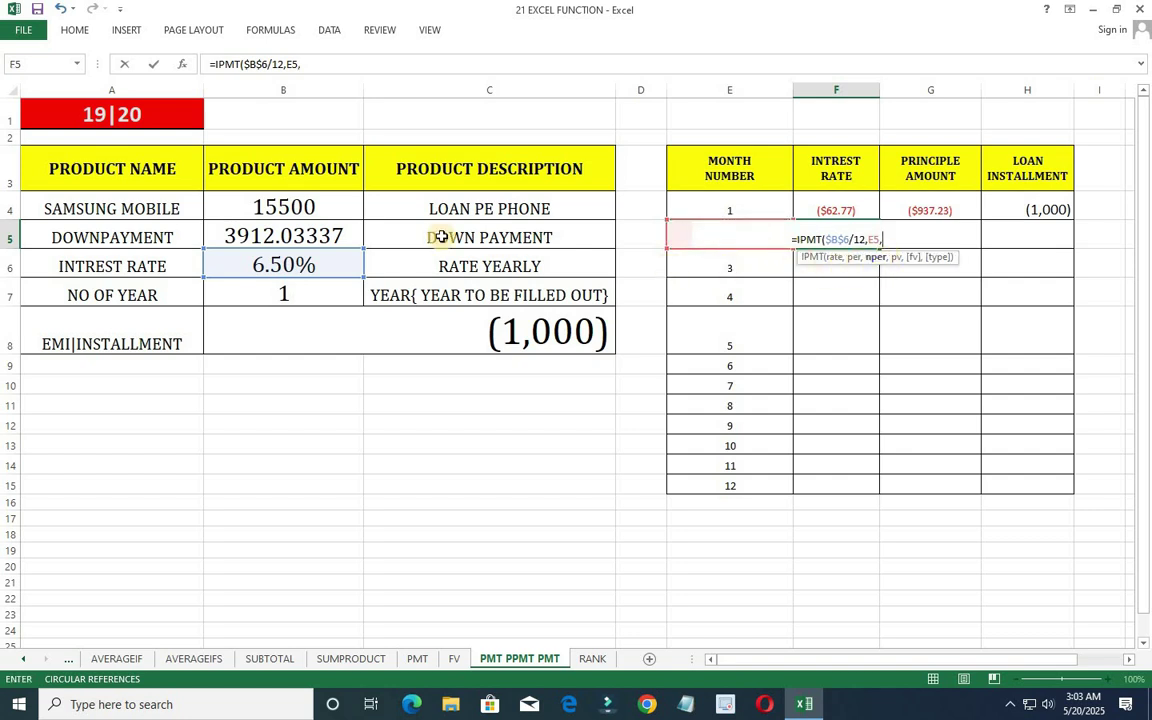
click(307, 295)
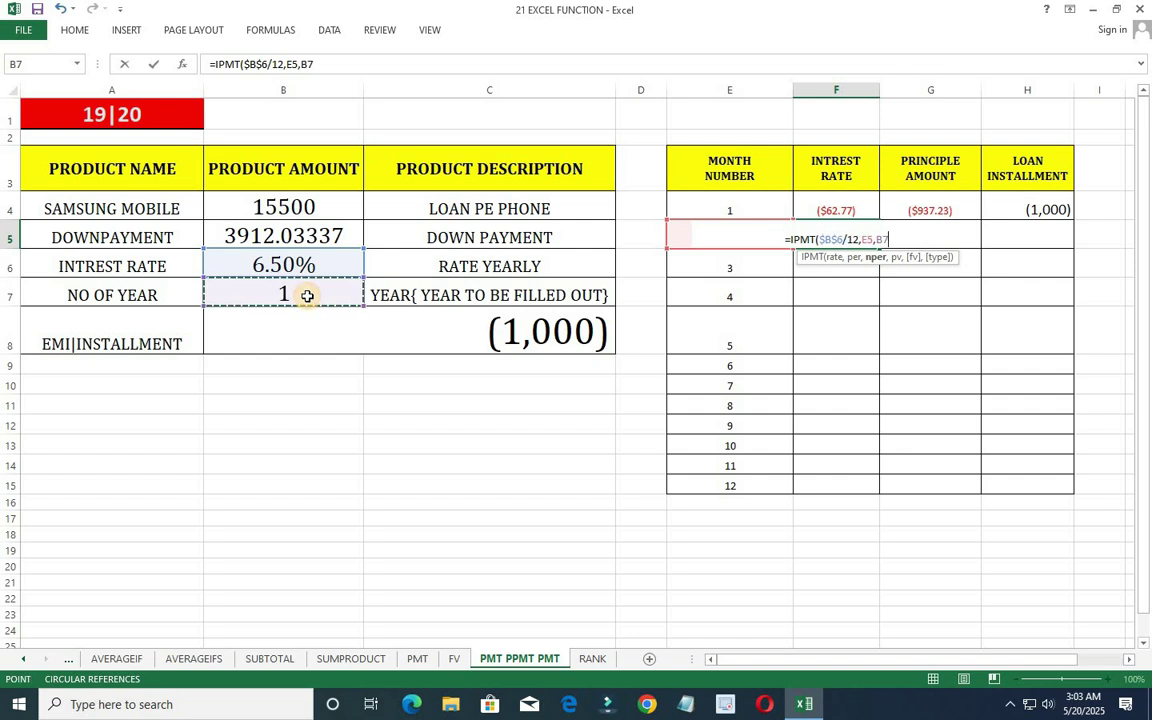
key(F4)
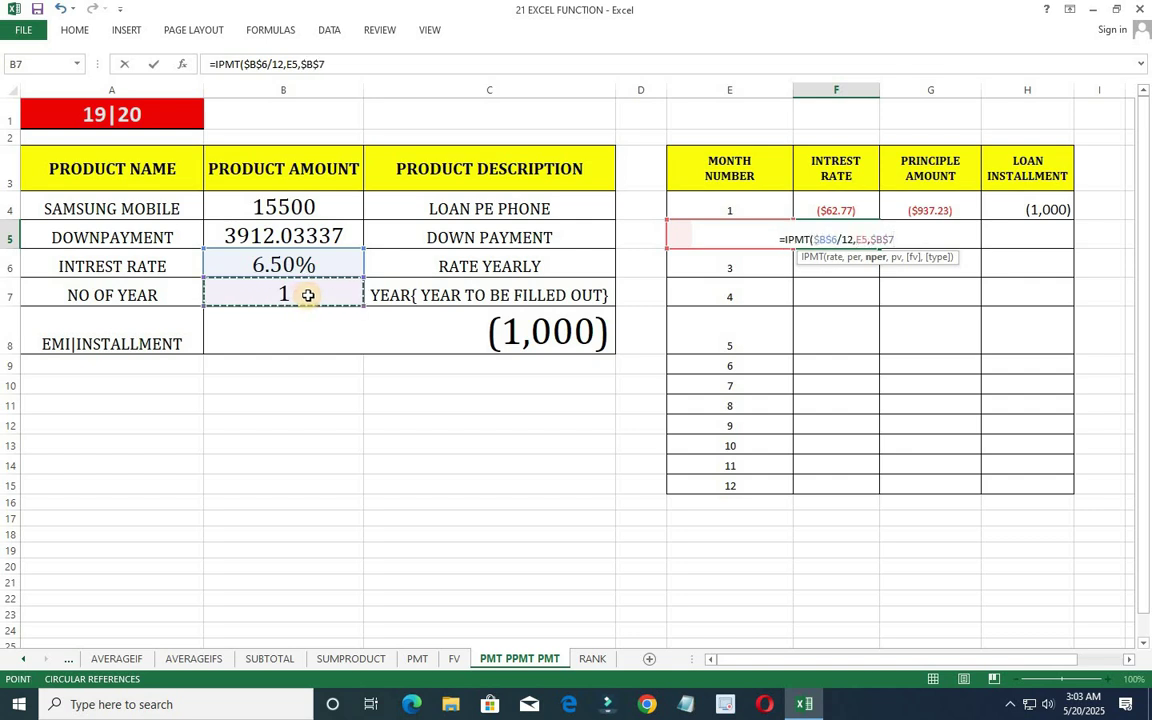
text(*)
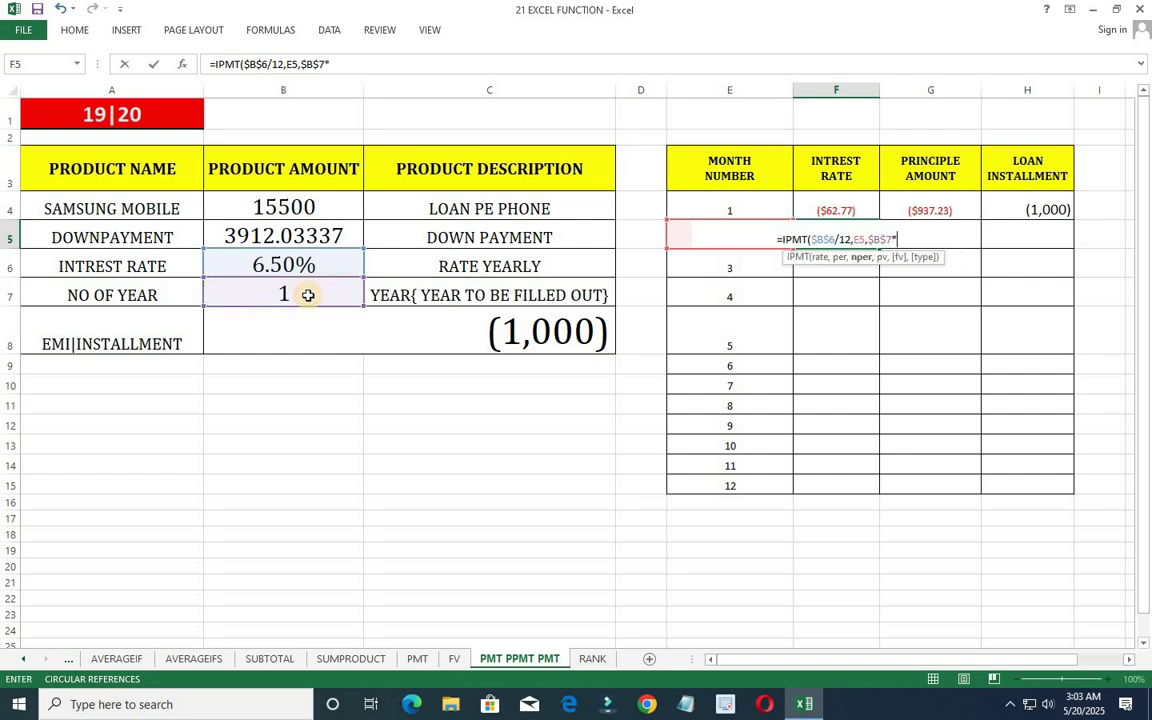
text(12,)
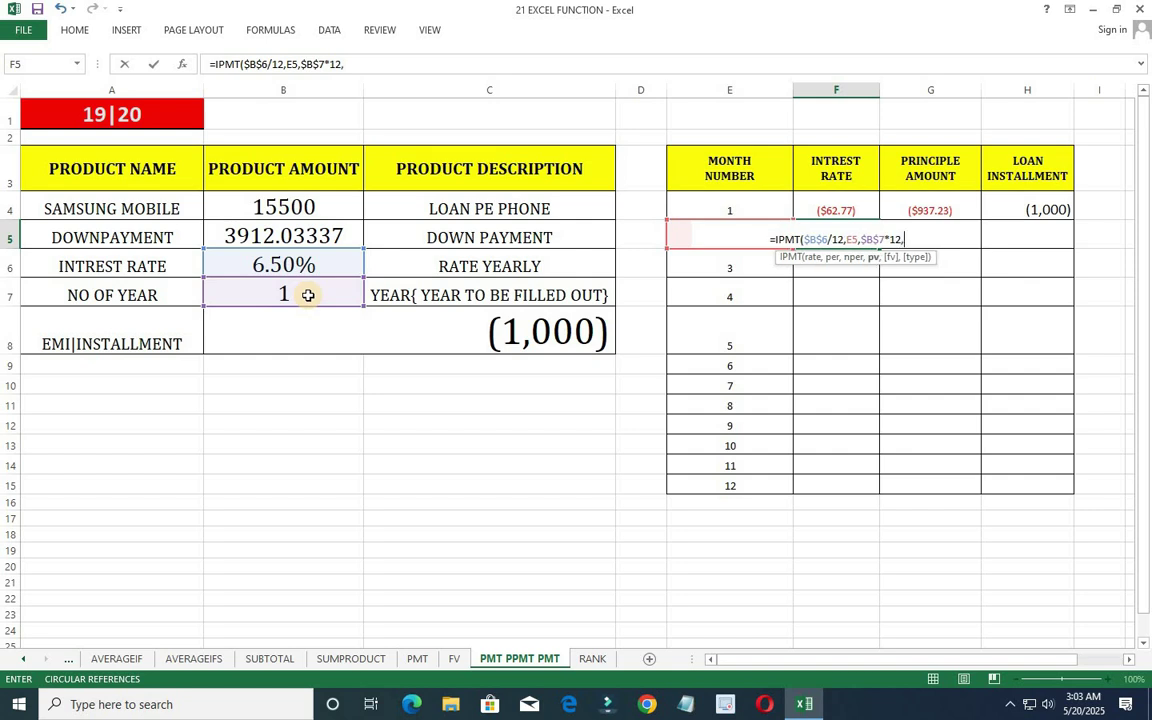
click(311, 204)
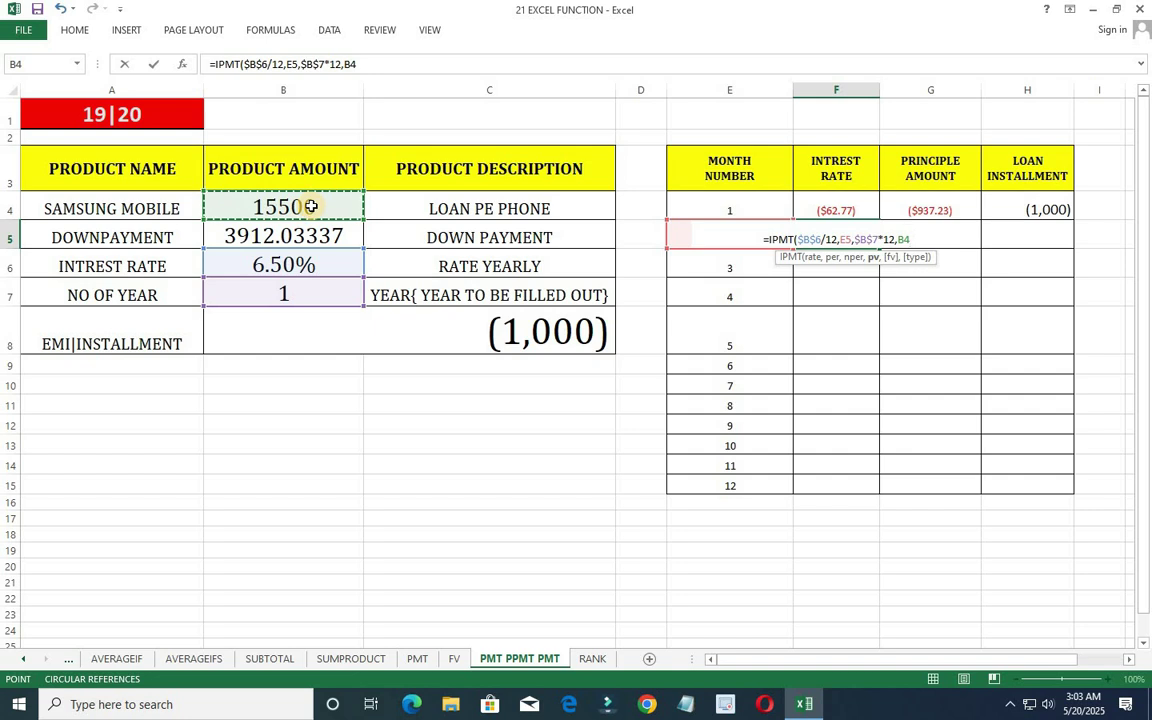
key(F4)
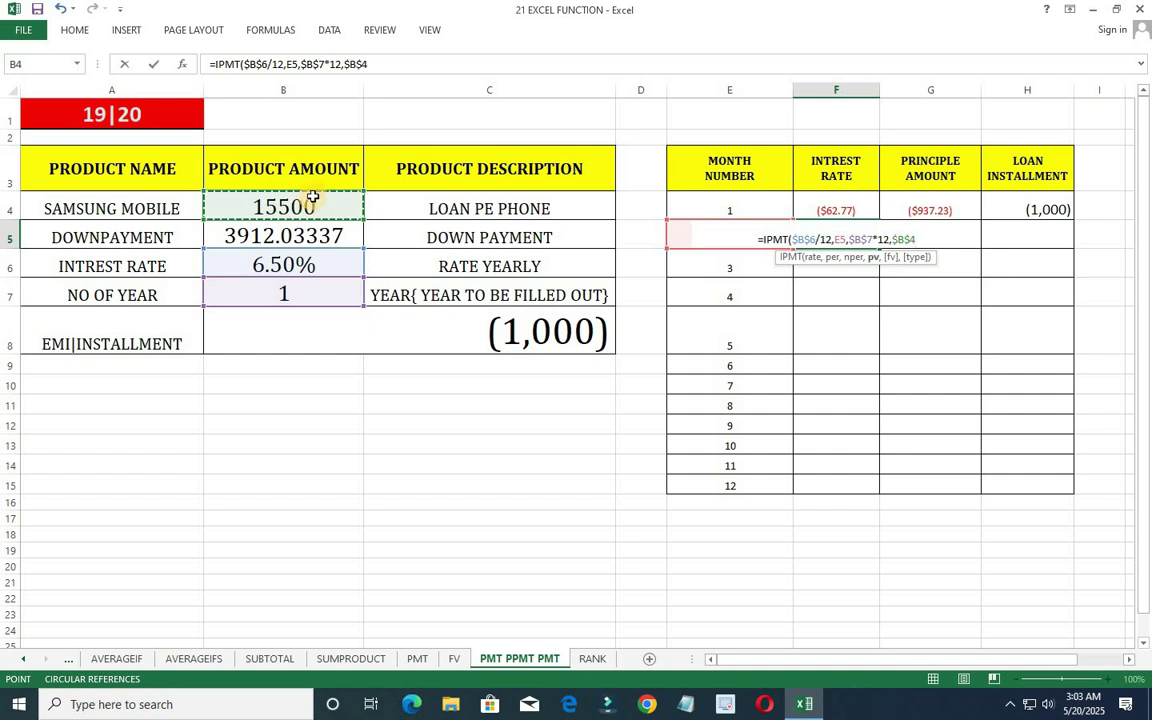
text(-)
click(307, 234)
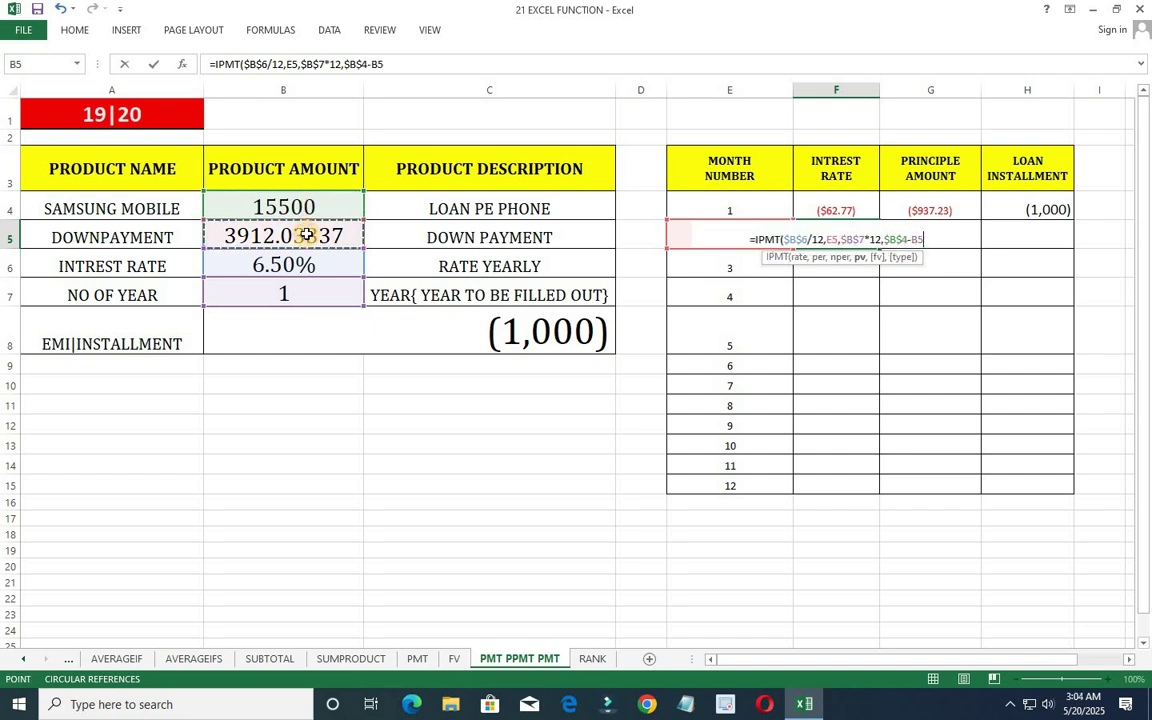
key(F4)
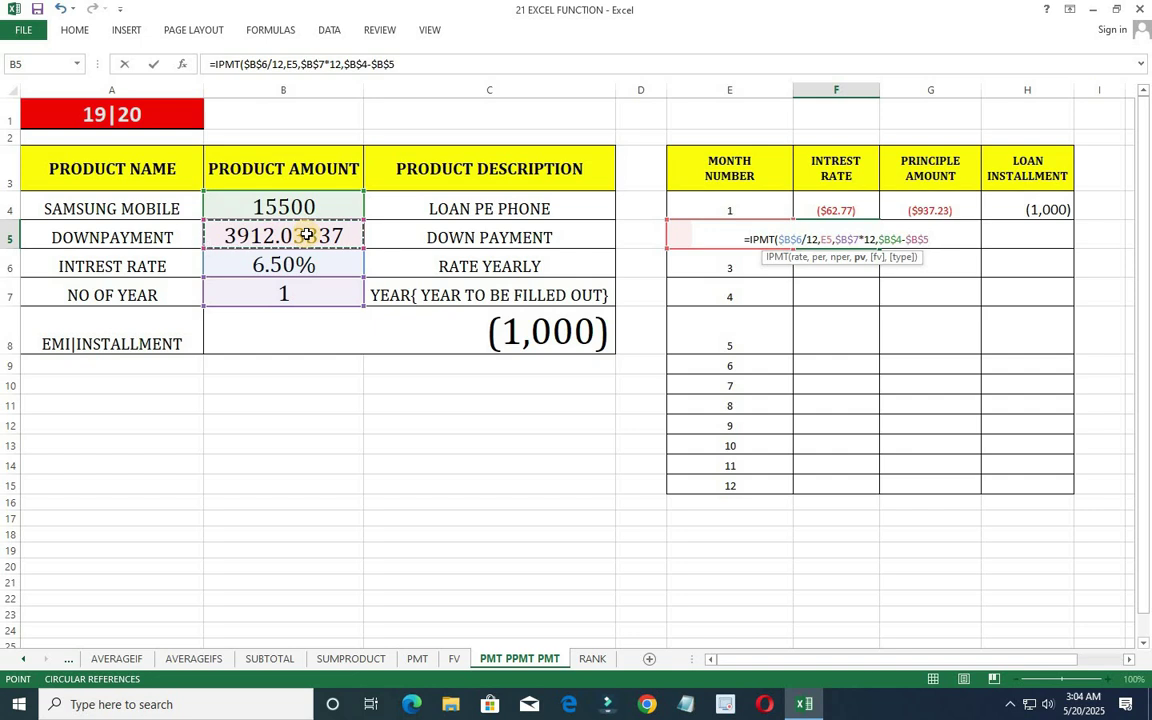
key(Return)
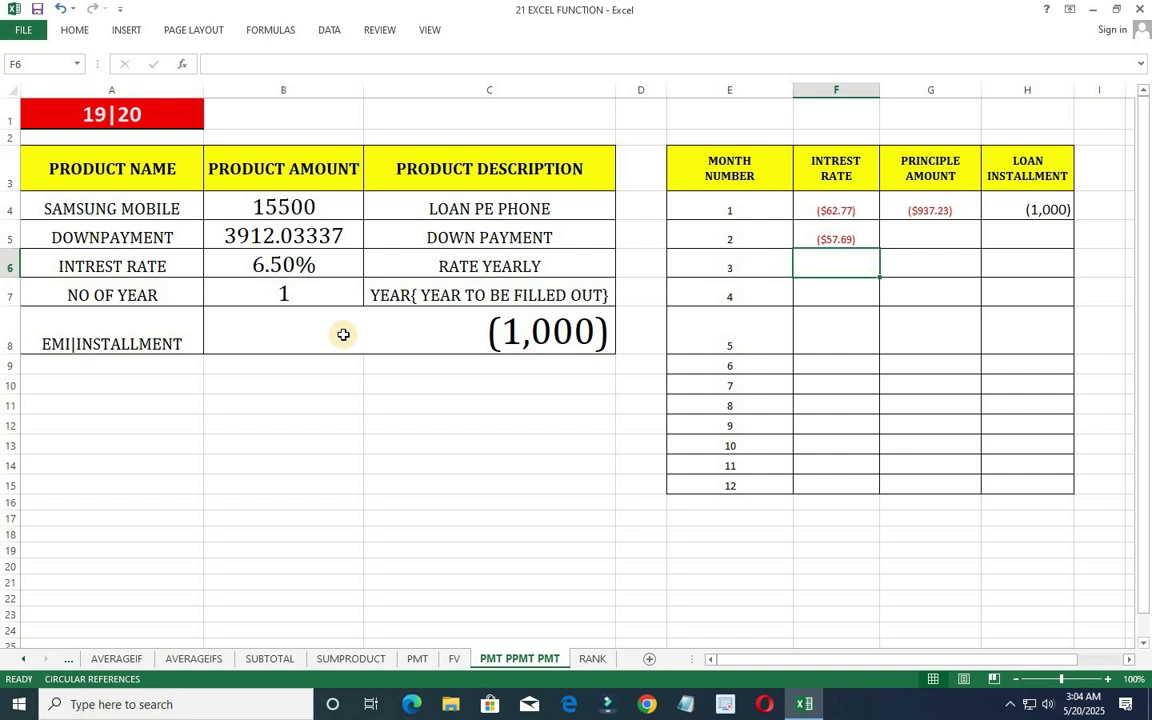
Fill the F5 interest formula down through month 12 in F15, and reduce the height of row 8 slightly.
click(830, 241)
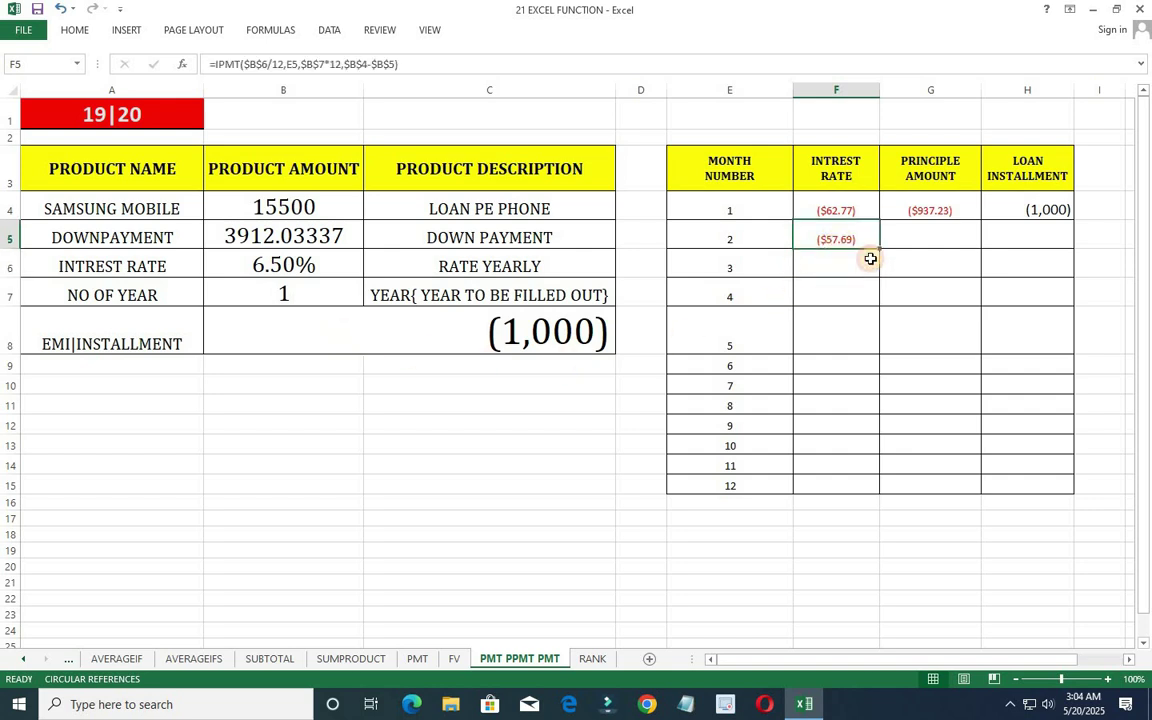
double_click(881, 249)
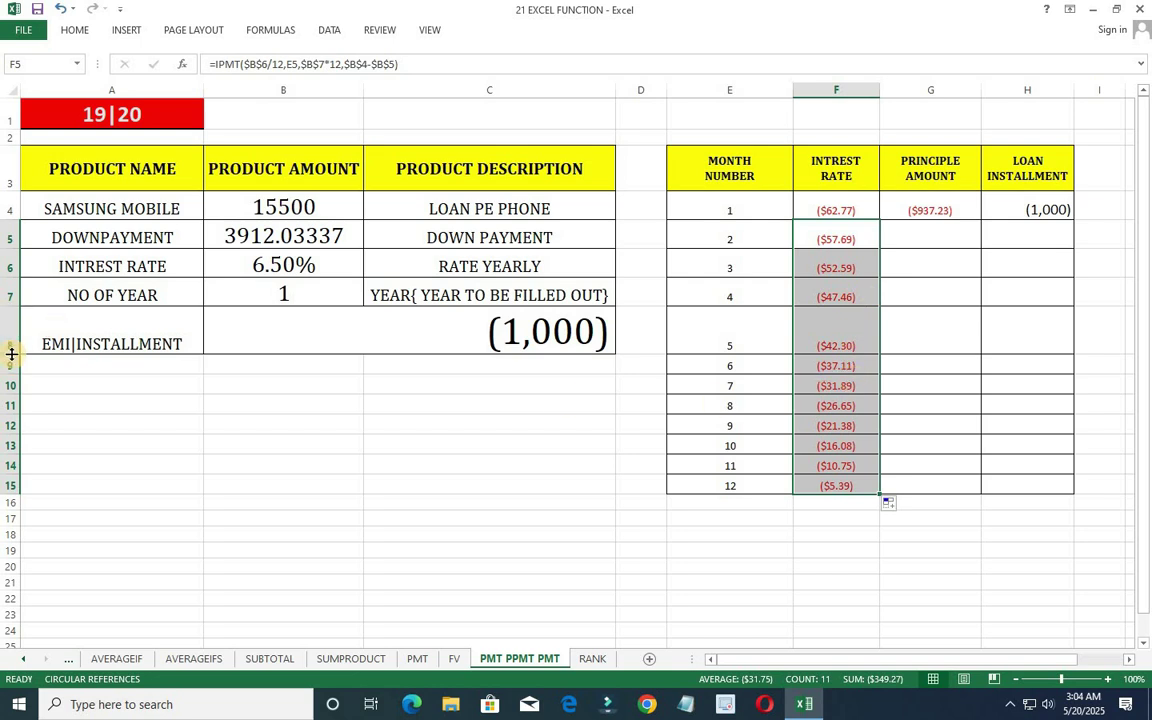
drag(10, 354, 63, 364)
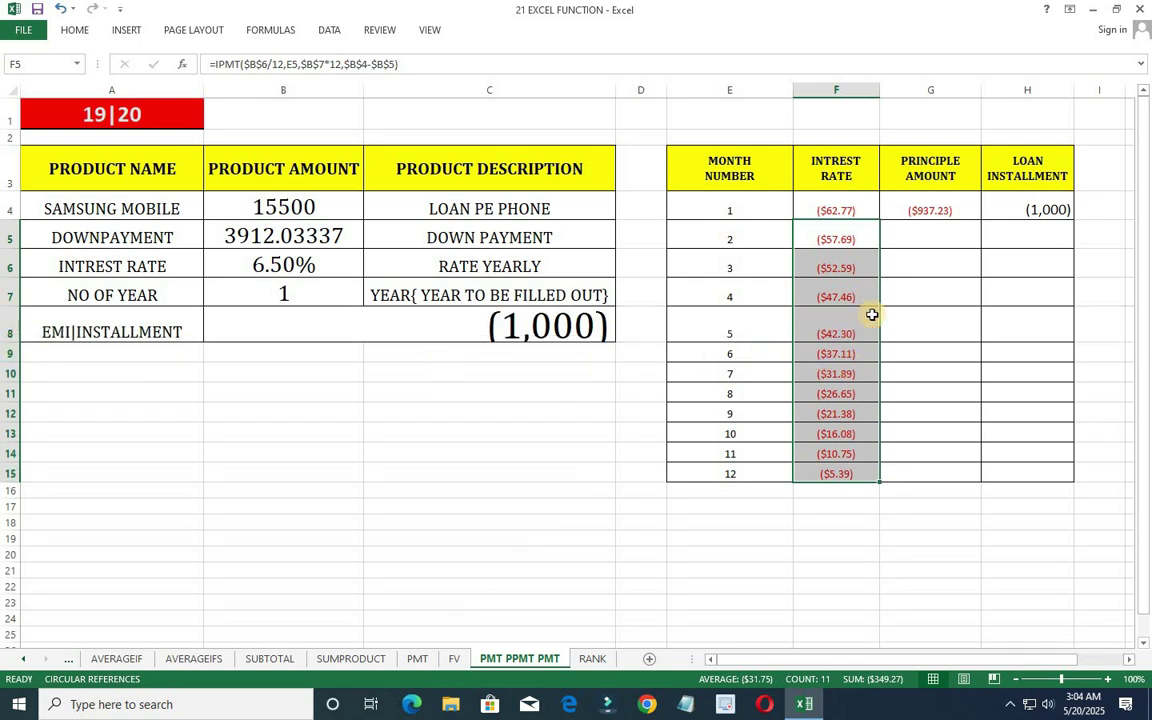
Calculate the month 2 principal amount in G5 with absolute references, using the formula =PPMT($B$6/12,E5,$B$7*12,$B$4-$B$5).
click(925, 233)
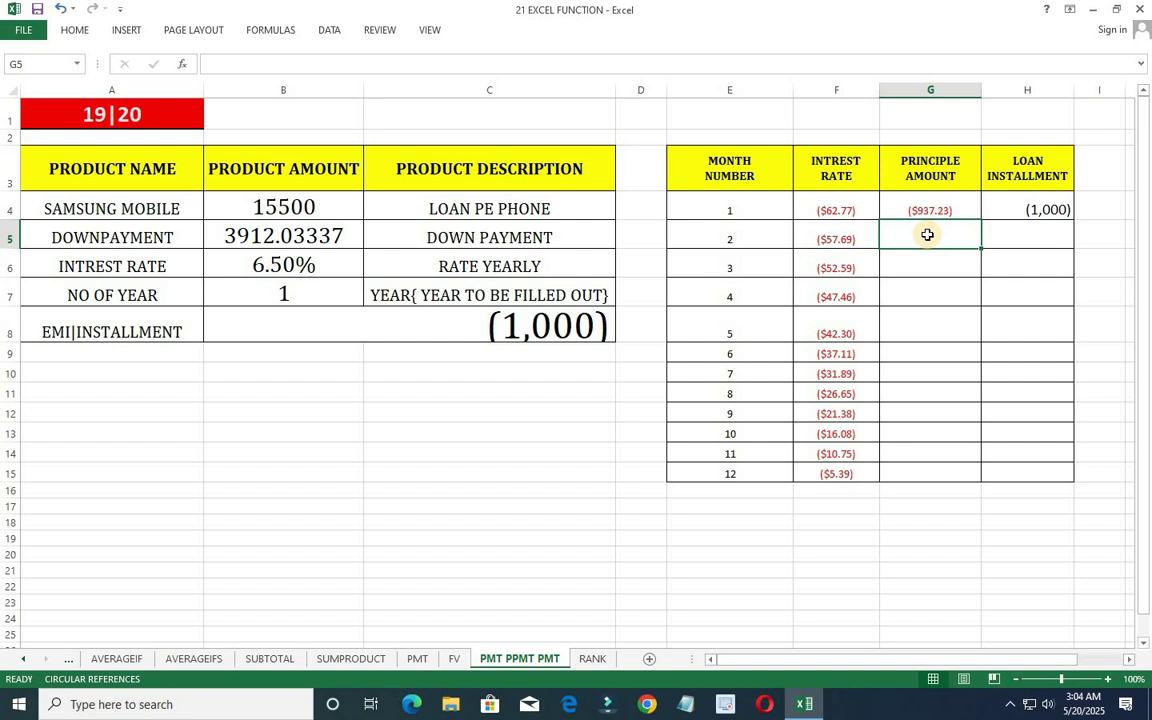
text(=pp)
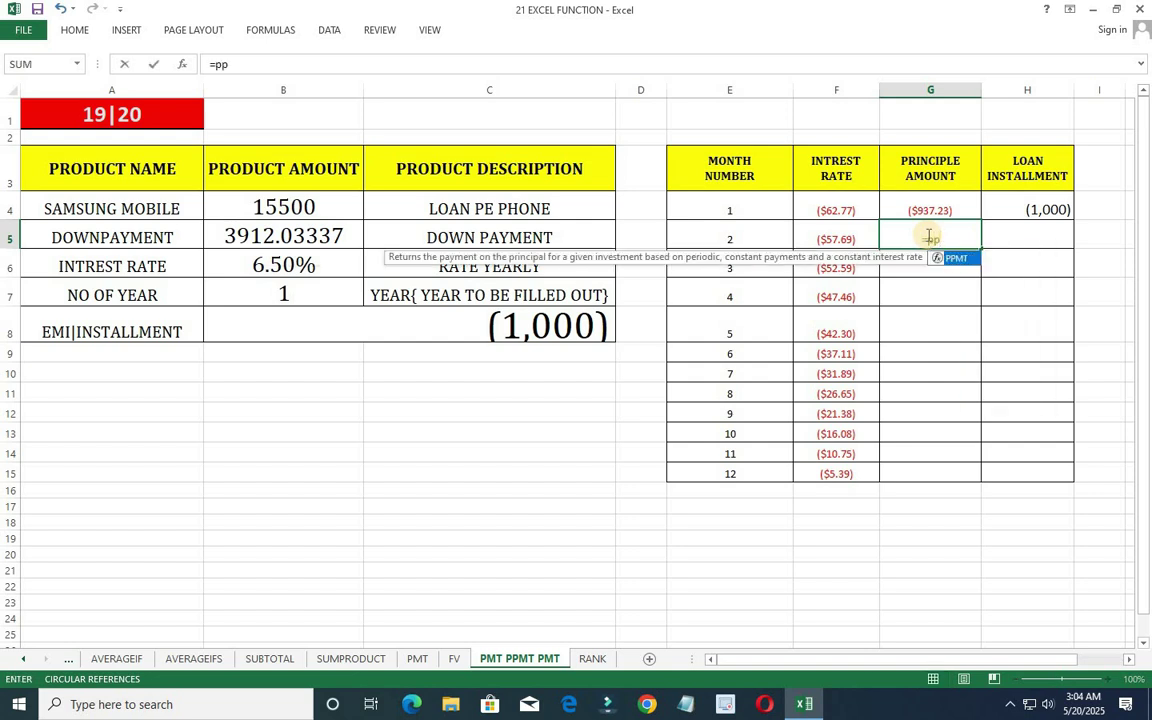
key(Tab)
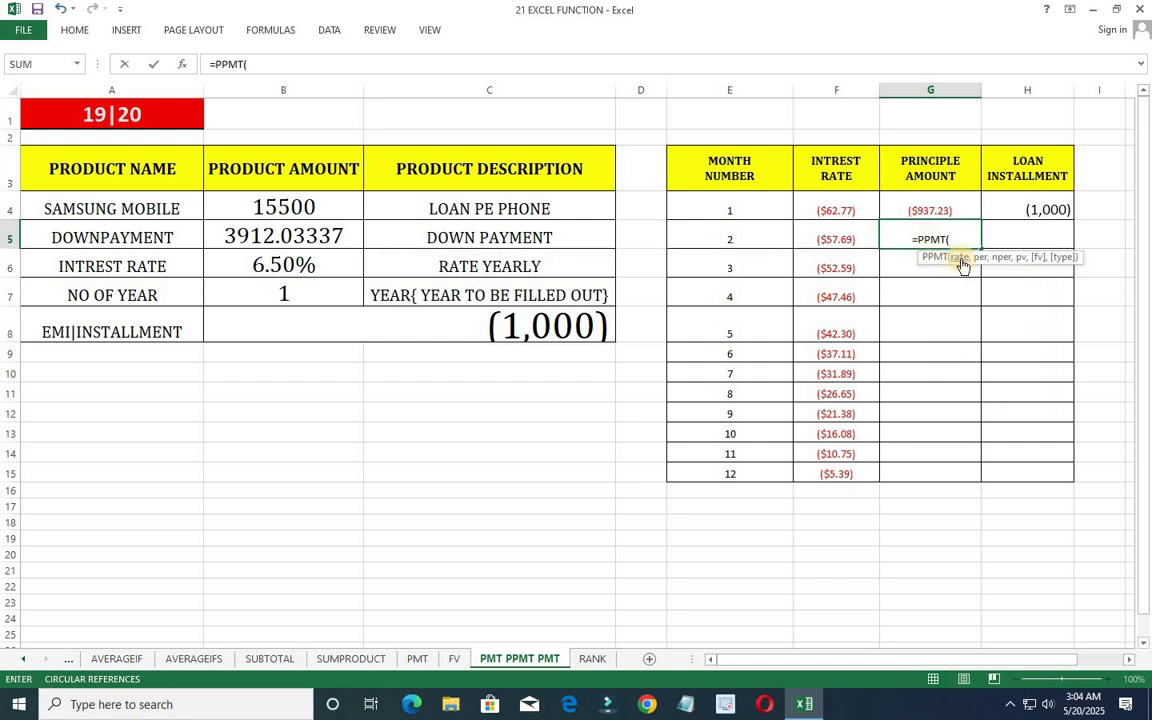
click(296, 268)
key(F4)
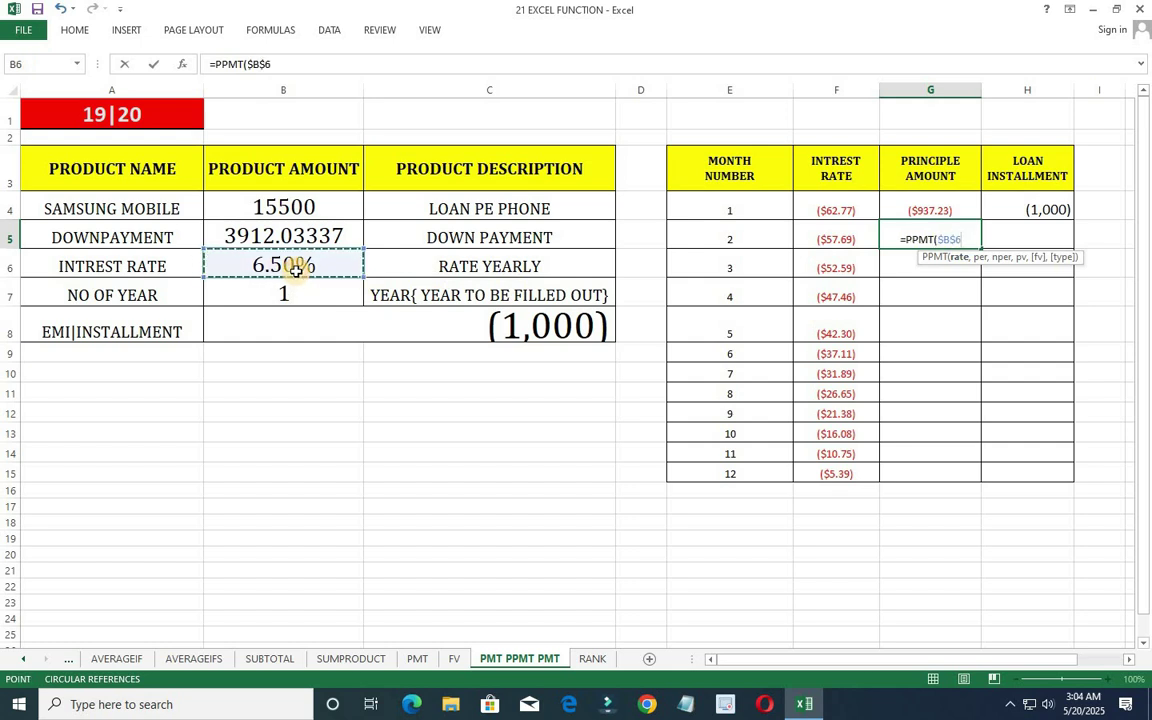
text(/12,)
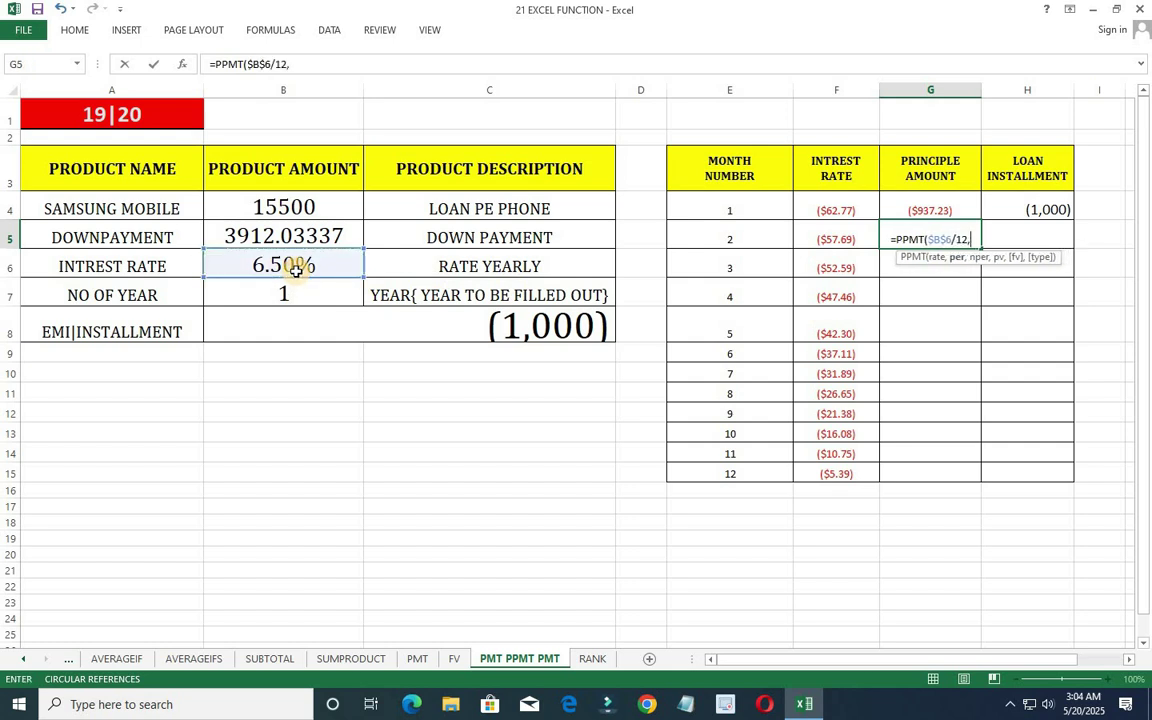
click(736, 244)
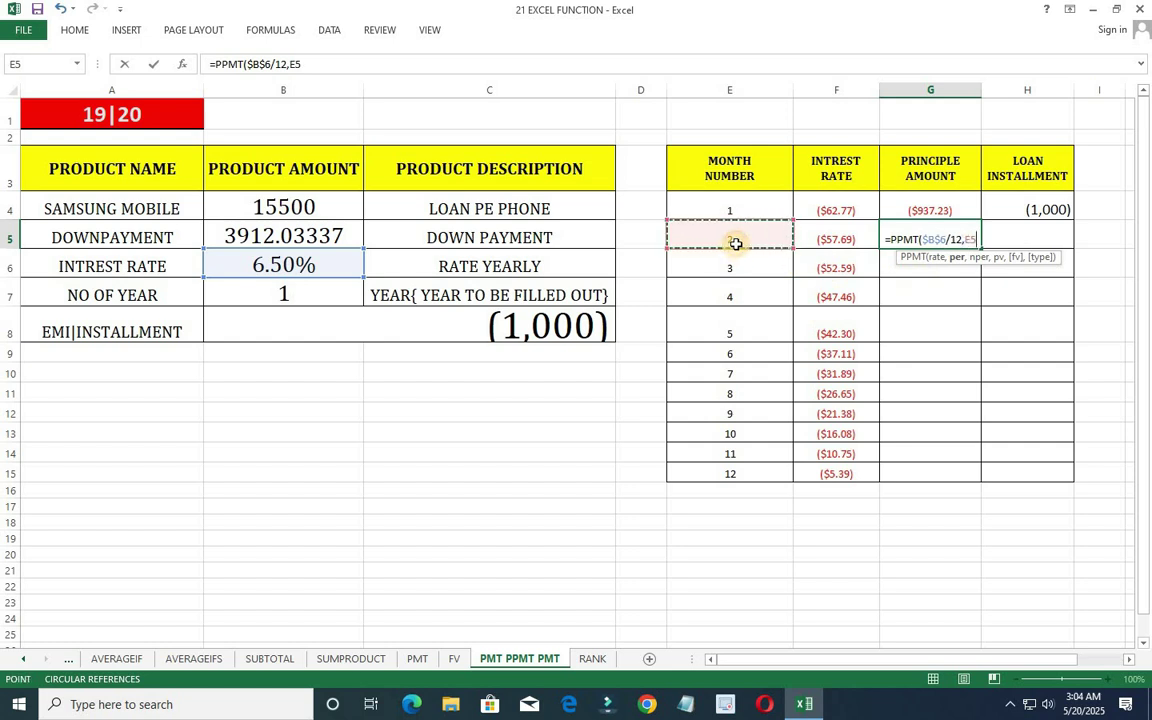
text(,)
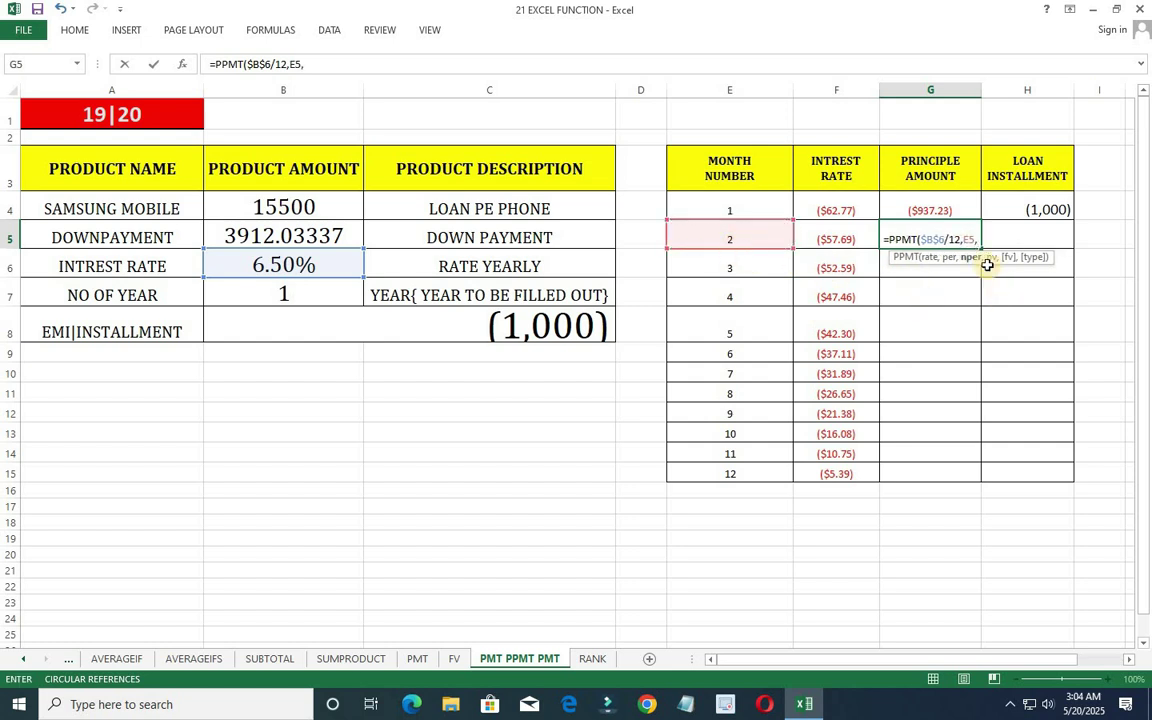
click(330, 298)
key(F4)
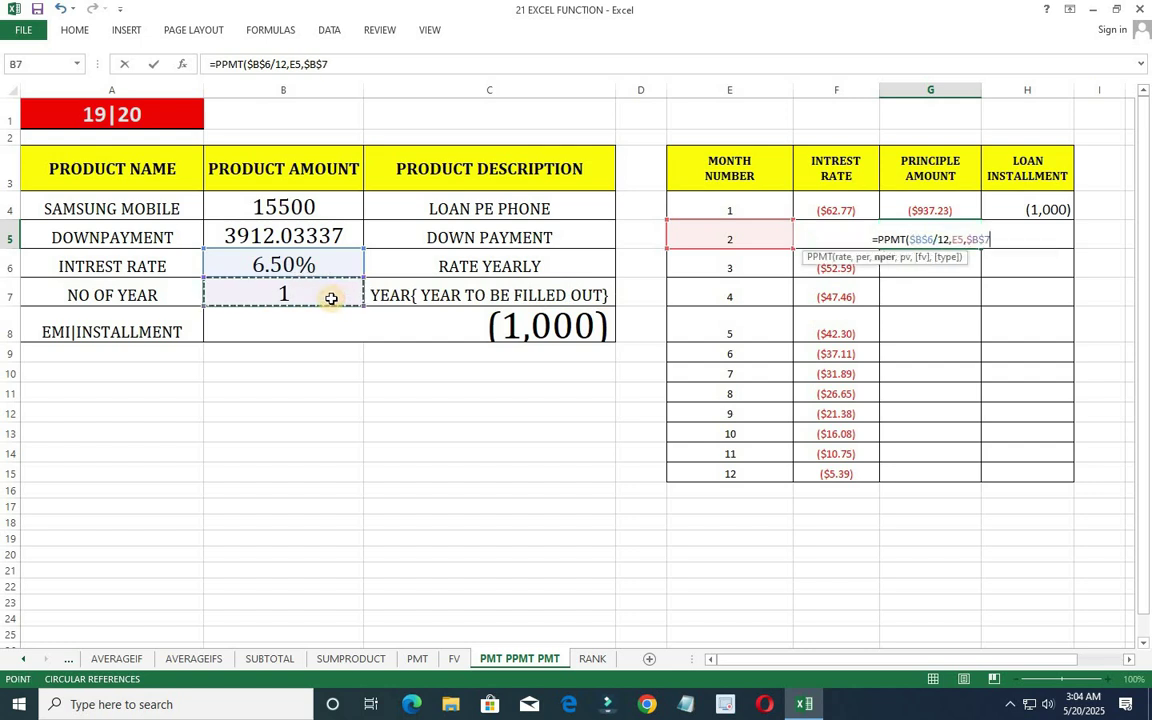
text(*)
text(12)
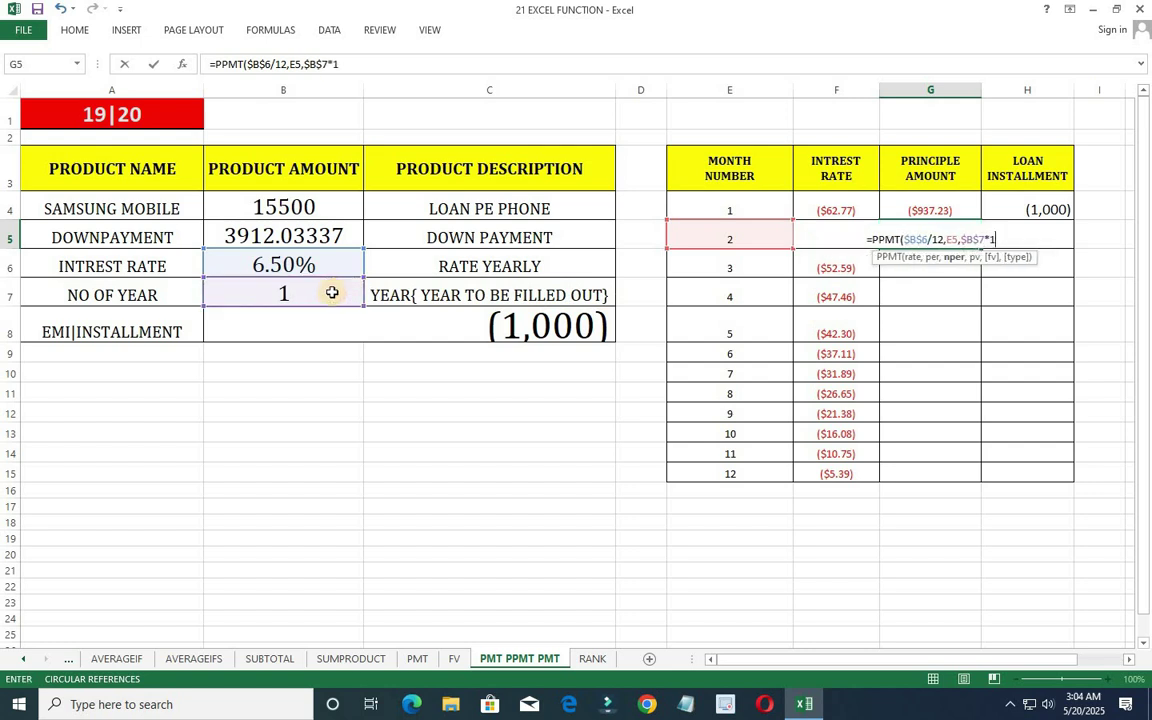
text(,)
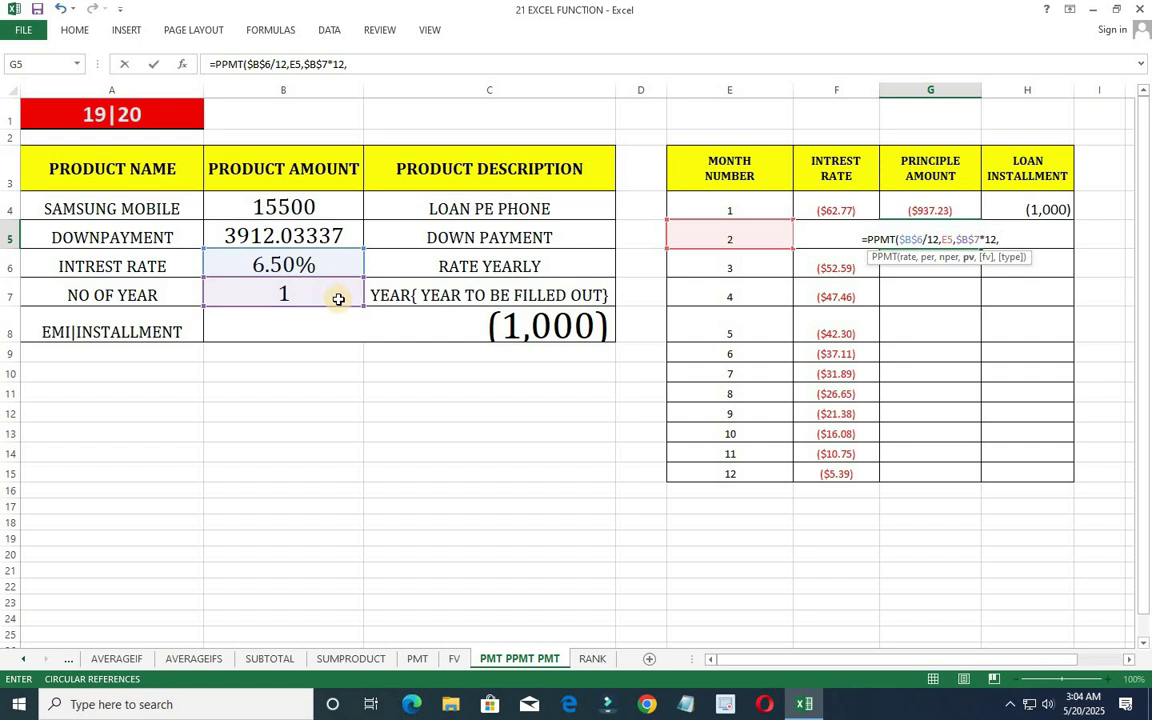
click(287, 204)
key(F4)
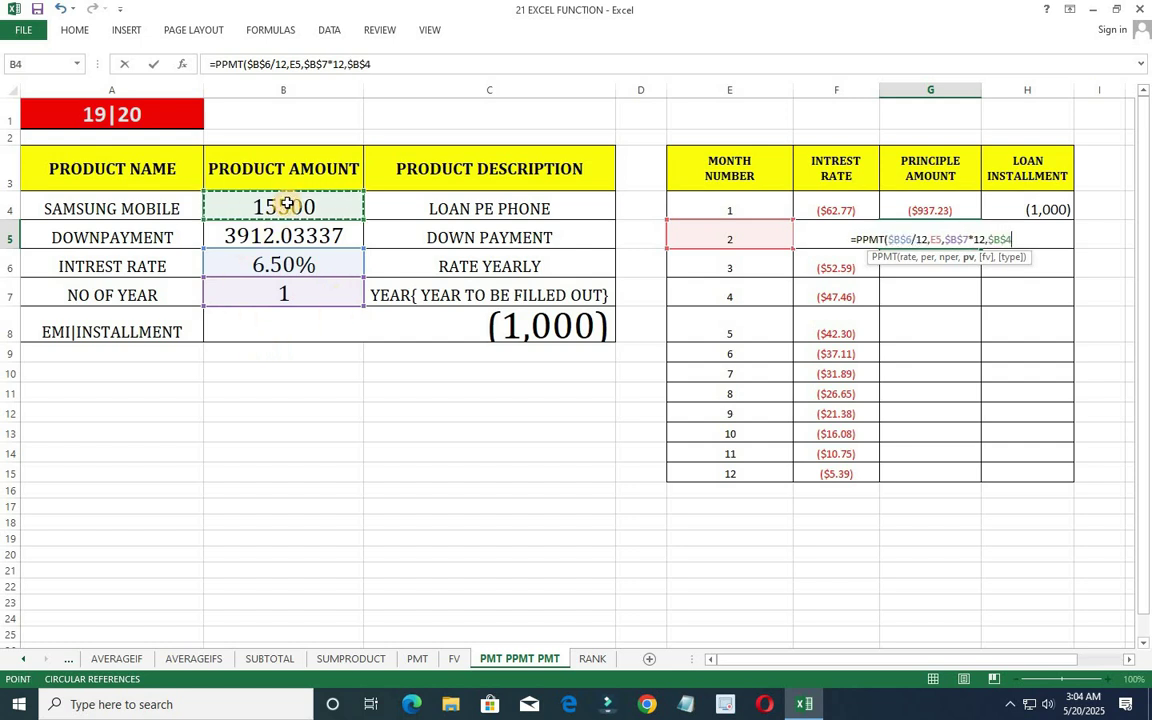
text(-)
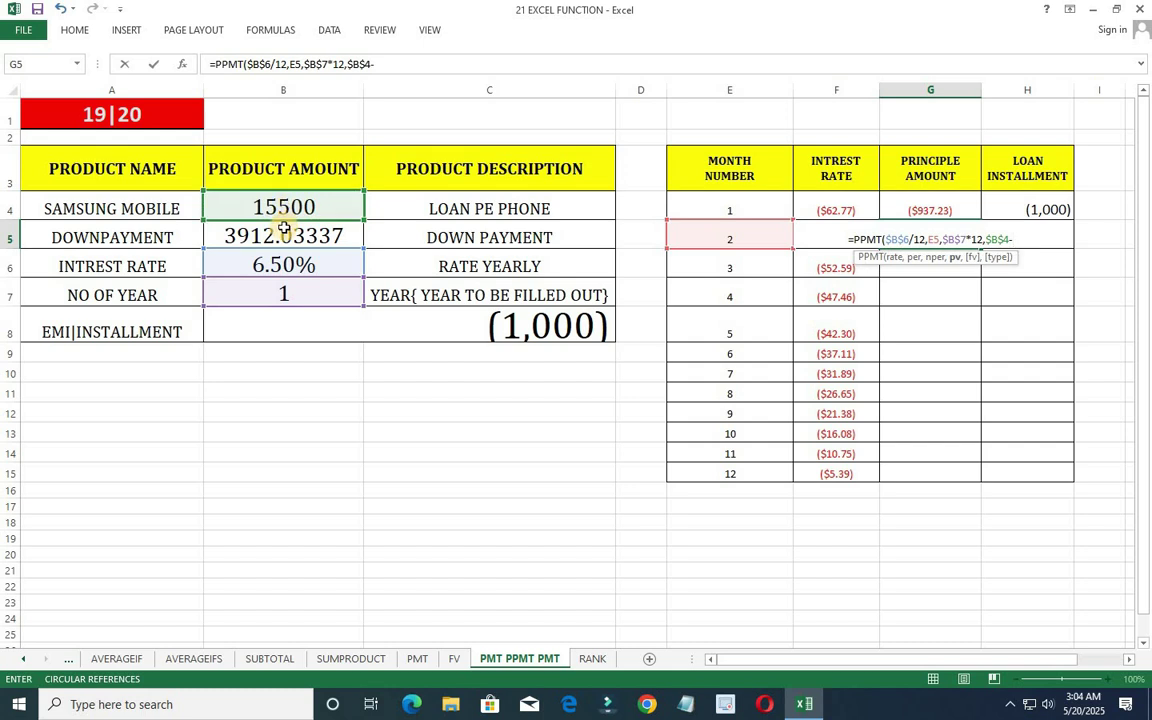
click(284, 228)
key(F4)
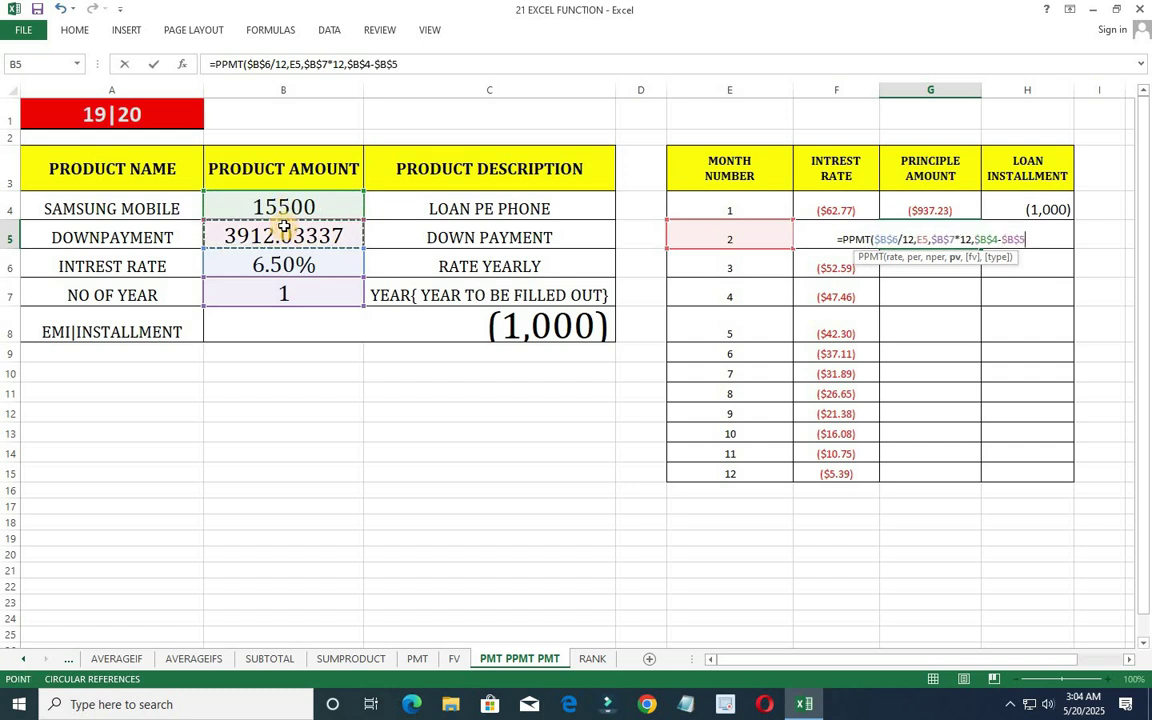
key(Return)
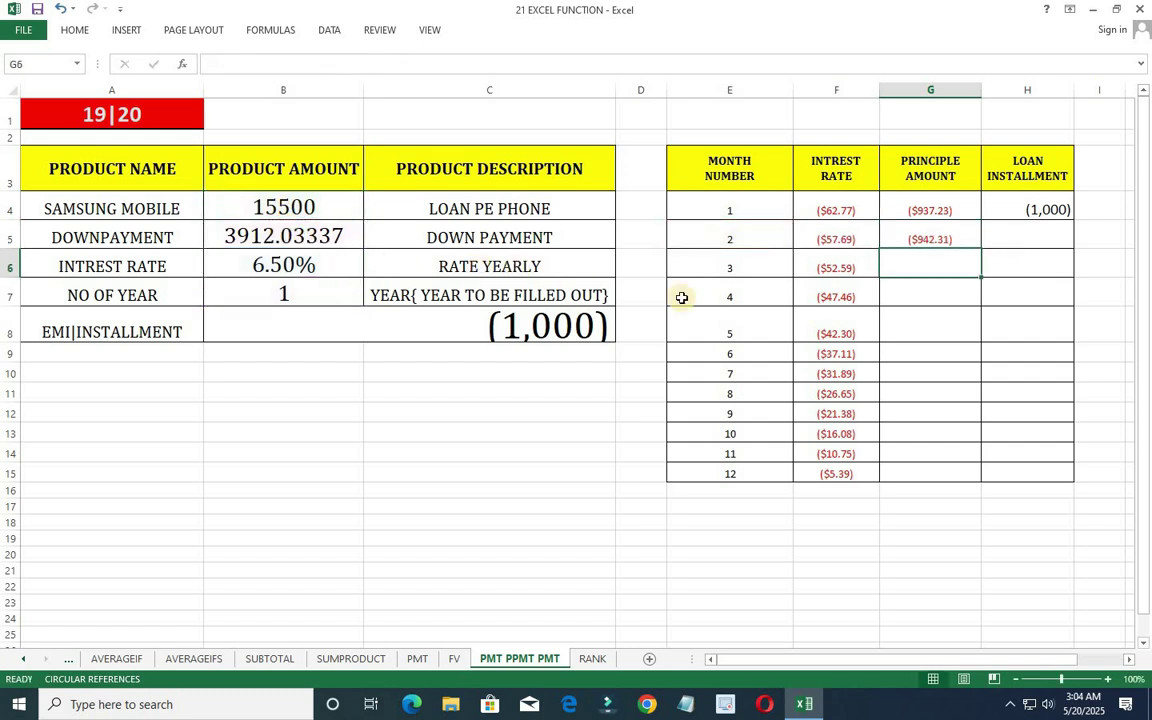
Fill the G5 principal formula down through month 12 in G15.
click(942, 241)
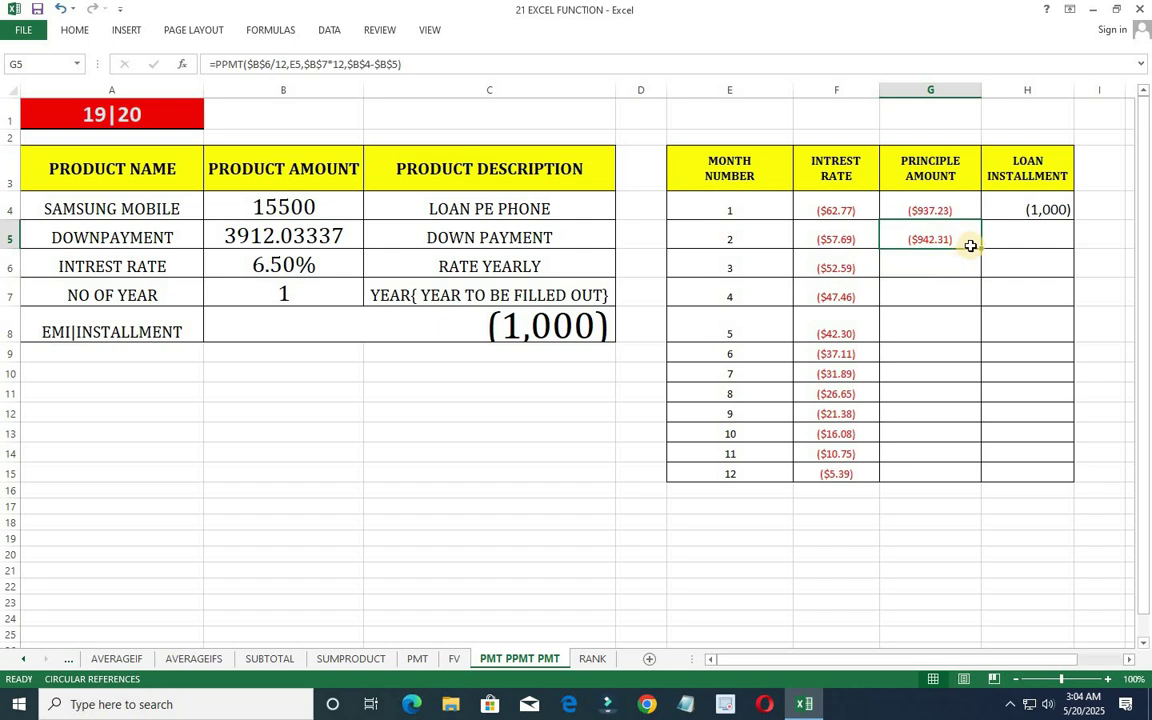
double_click(978, 247)
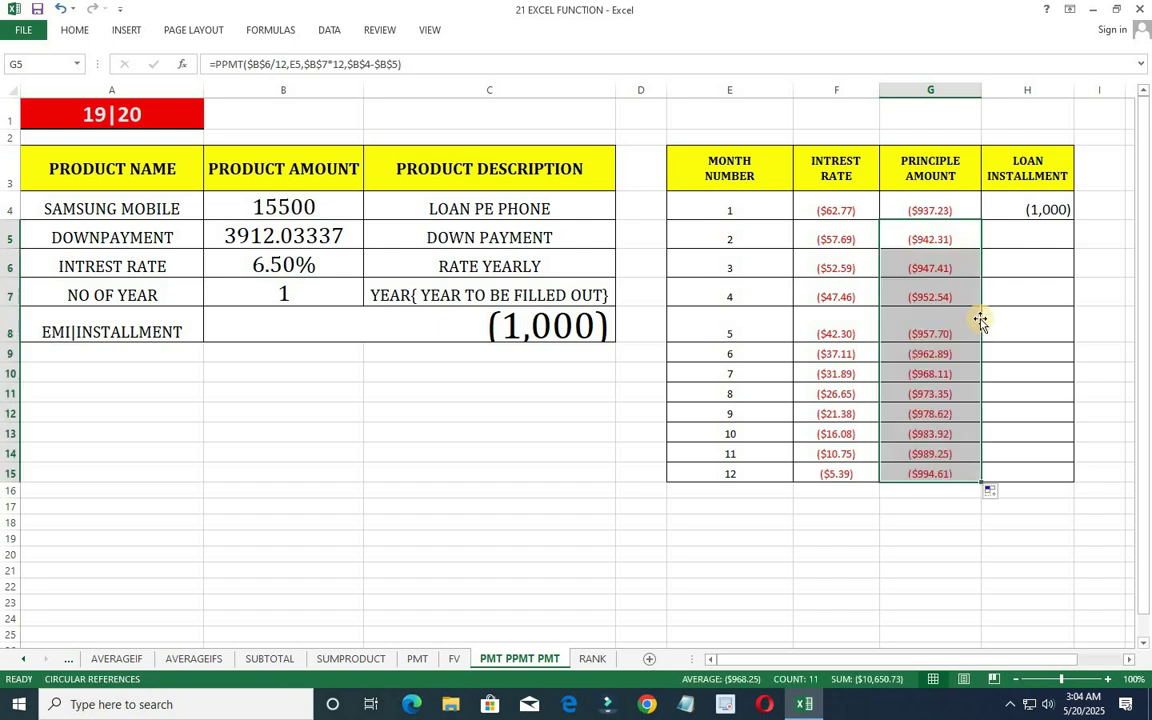
Review how the interest and principal amounts develop month by month in columns F and G.
drag(818, 216, 830, 240)
drag(940, 375, 925, 445)
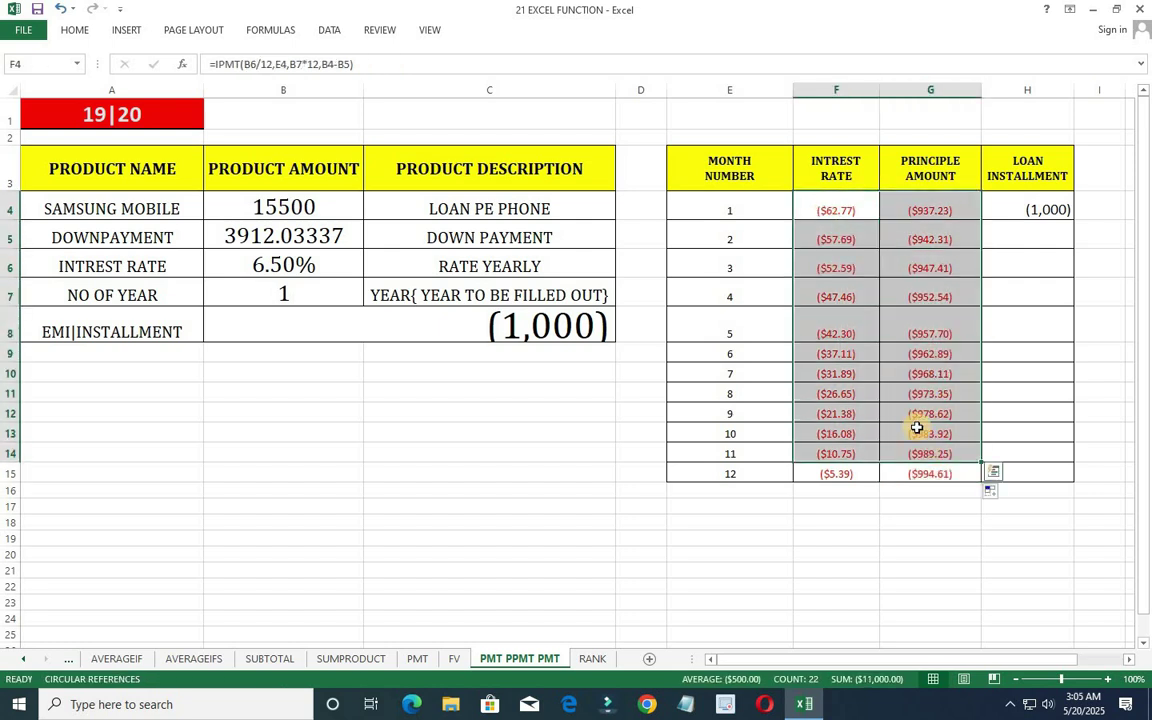
click(840, 355)
click(844, 393)
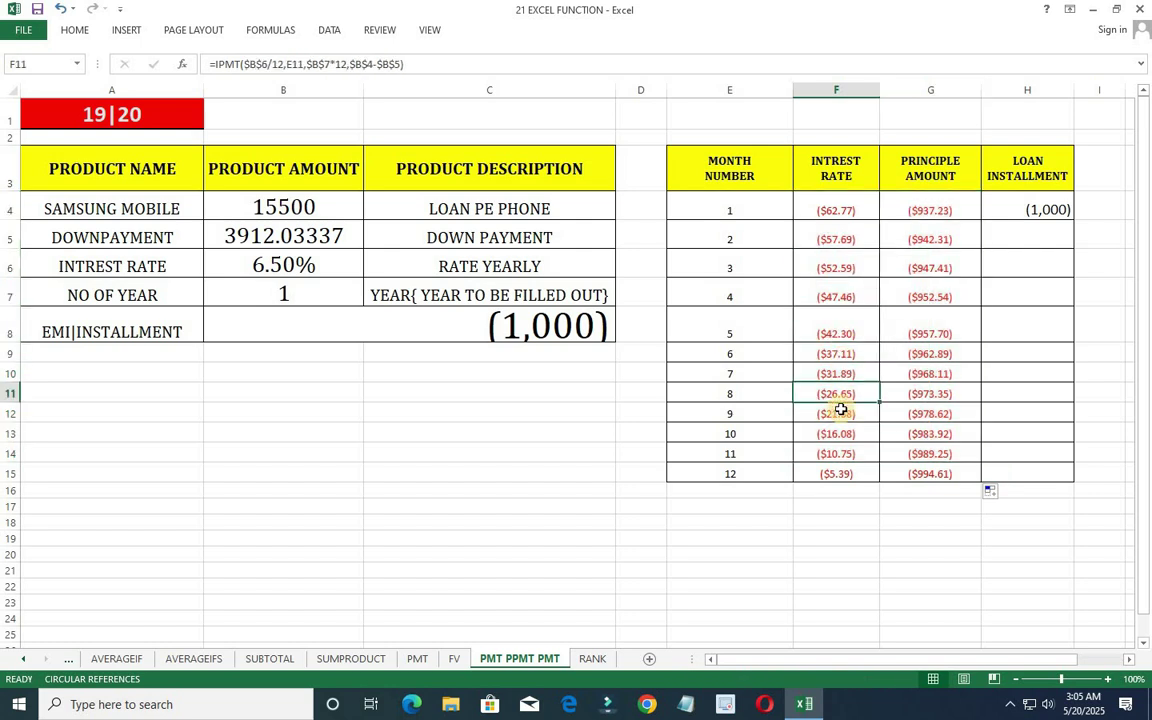
click(841, 413)
click(841, 435)
click(843, 470)
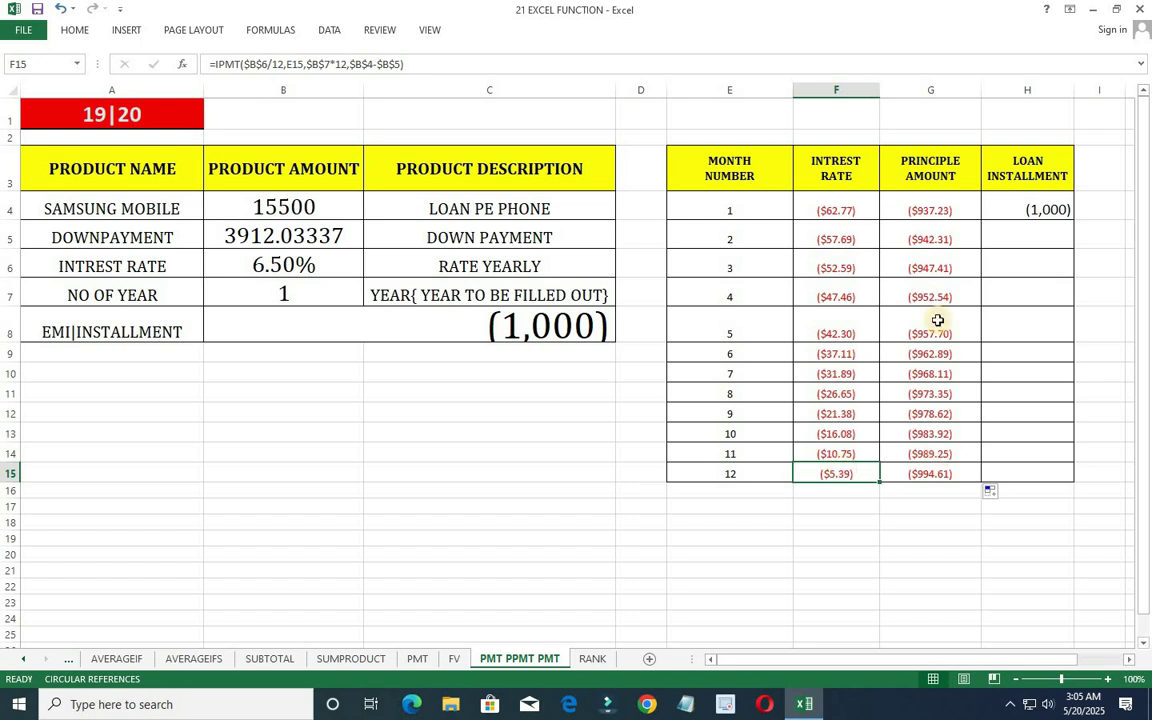
drag(941, 213, 944, 463)
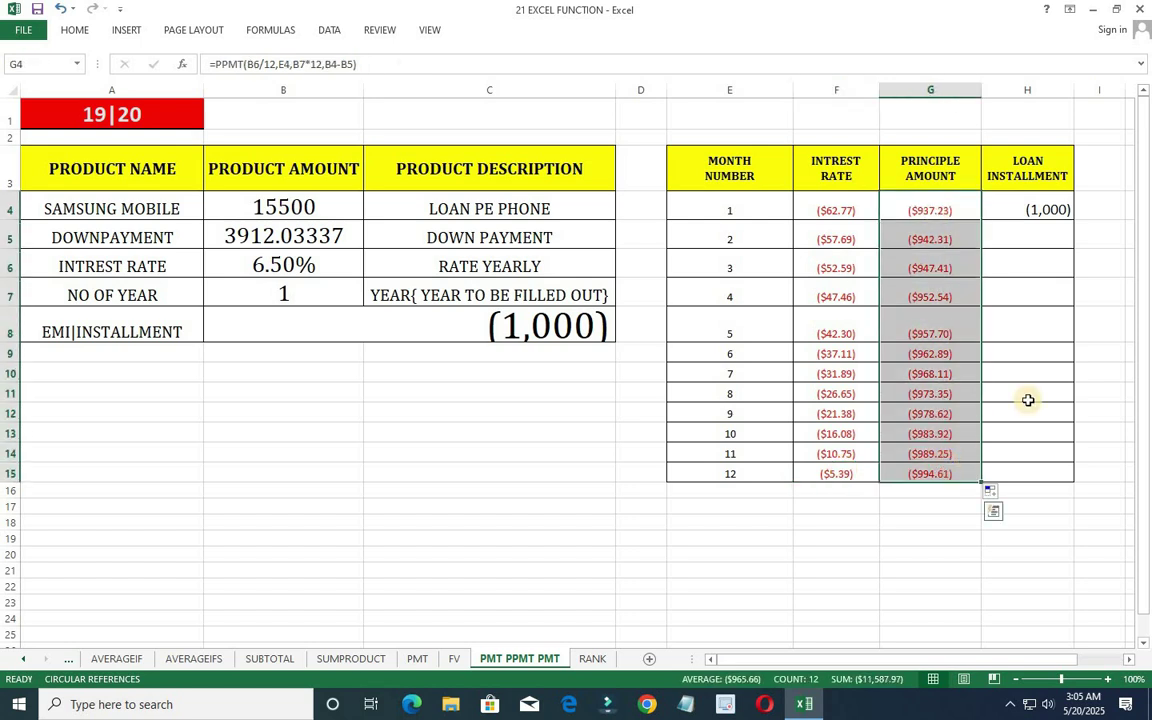
Fill the H4 loan installment formula down through month 12 in H15.
click(1050, 214)
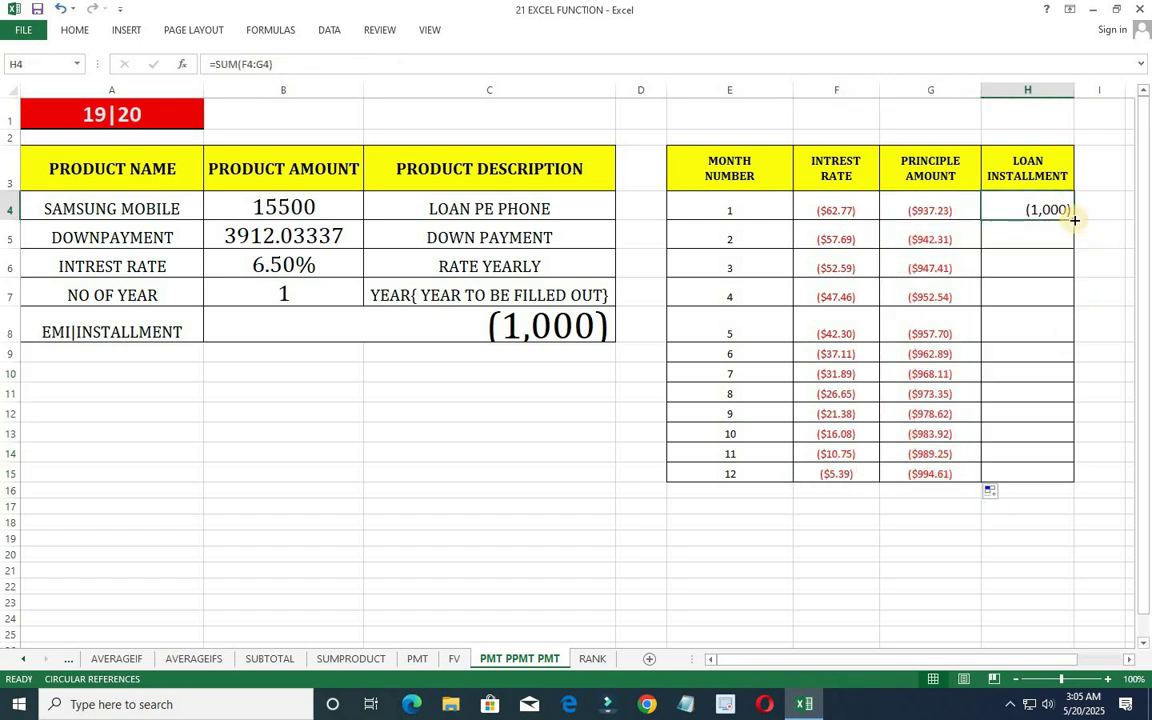
double_click(1073, 219)
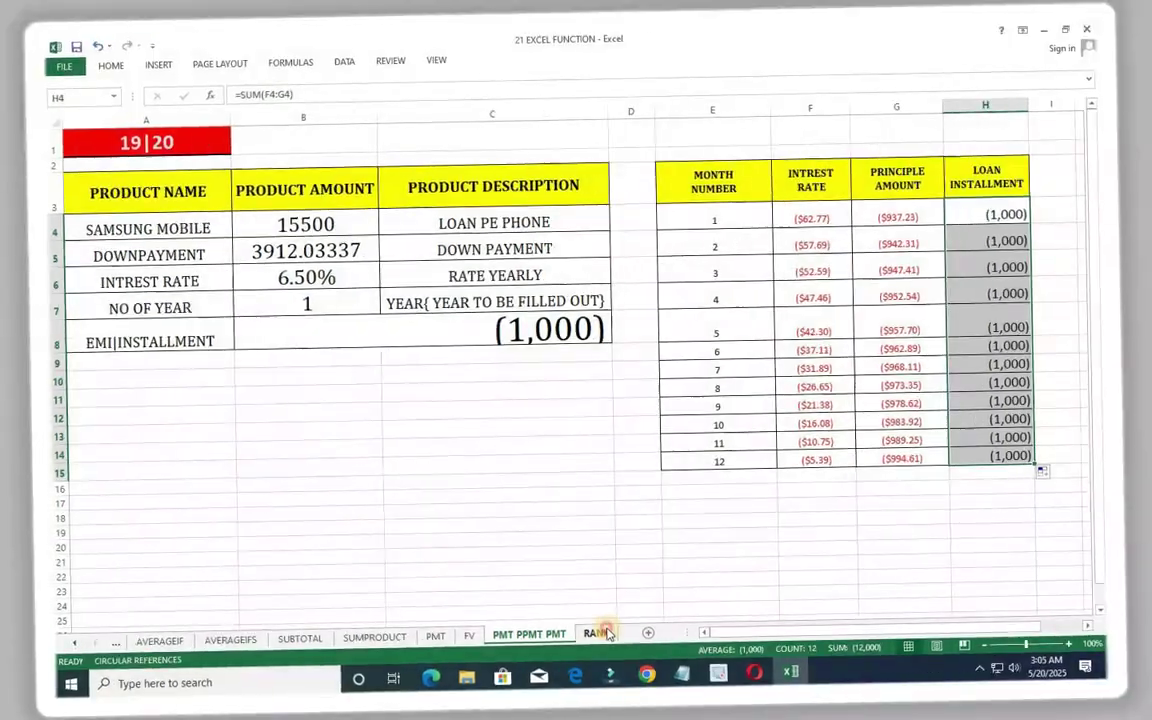
Open the RANK sheet and clear the existing rank results in F4:F11.
click(603, 658)
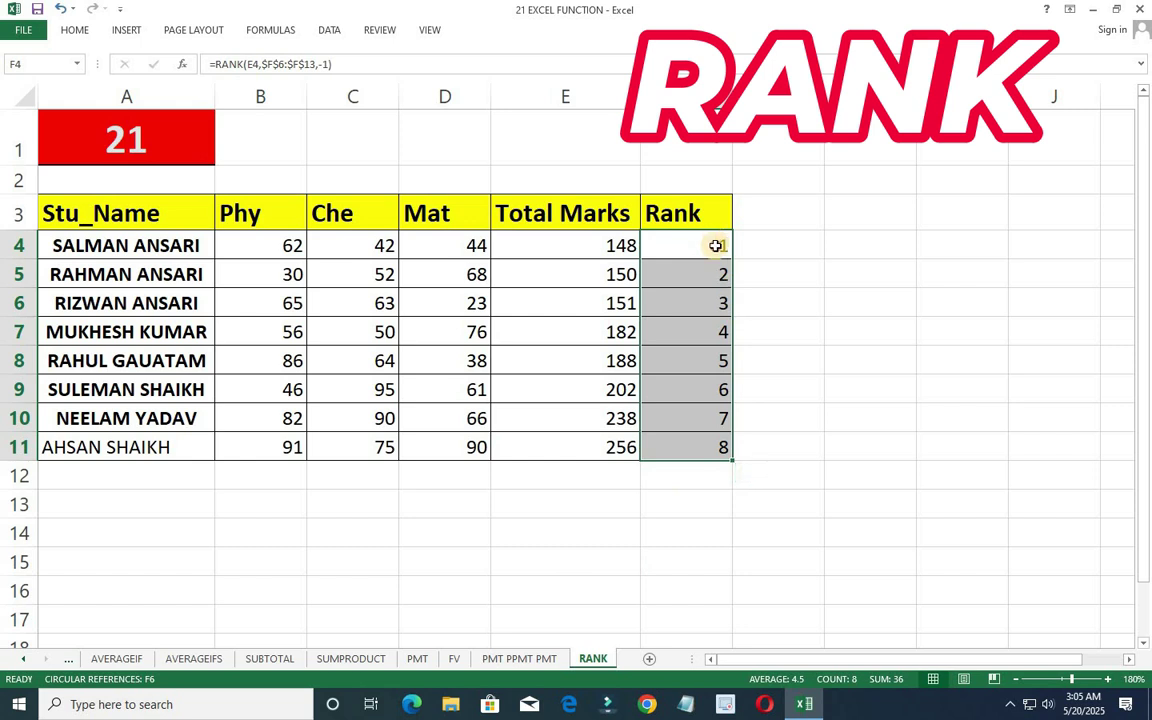
drag(716, 245, 716, 420)
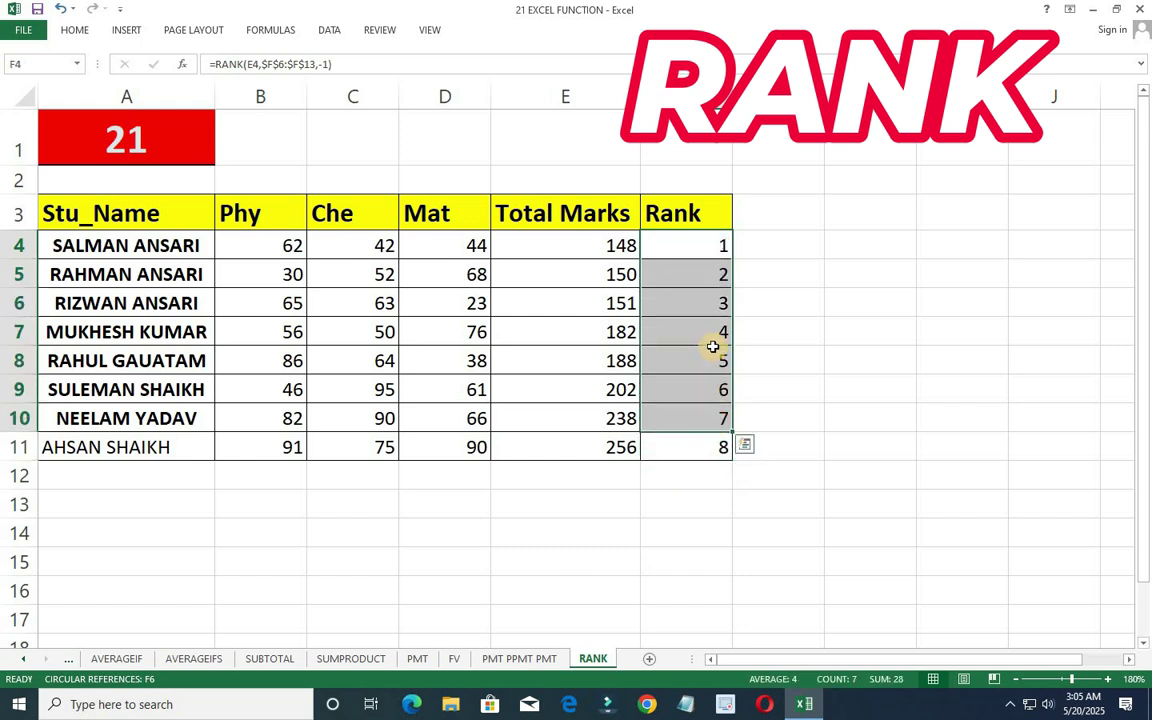
drag(707, 244, 707, 435)
key(Delete)
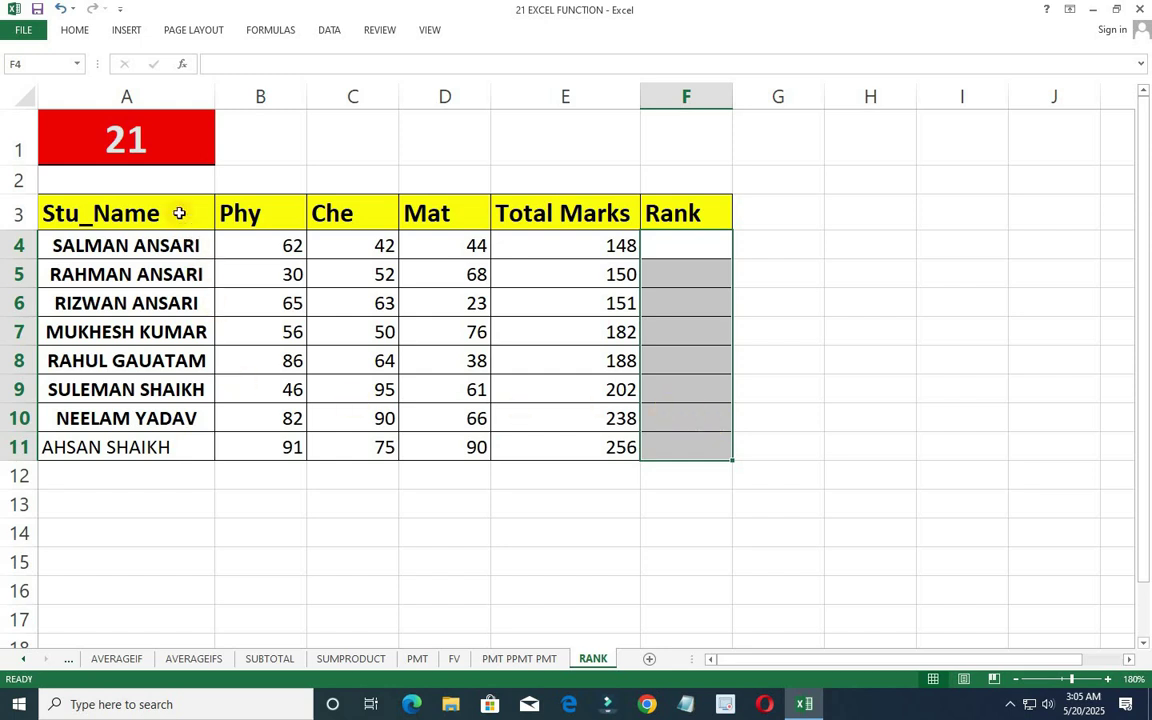
Examine the student names, the Phy, Che and Mat marks, and the Total Marks column.
drag(179, 213, 609, 428)
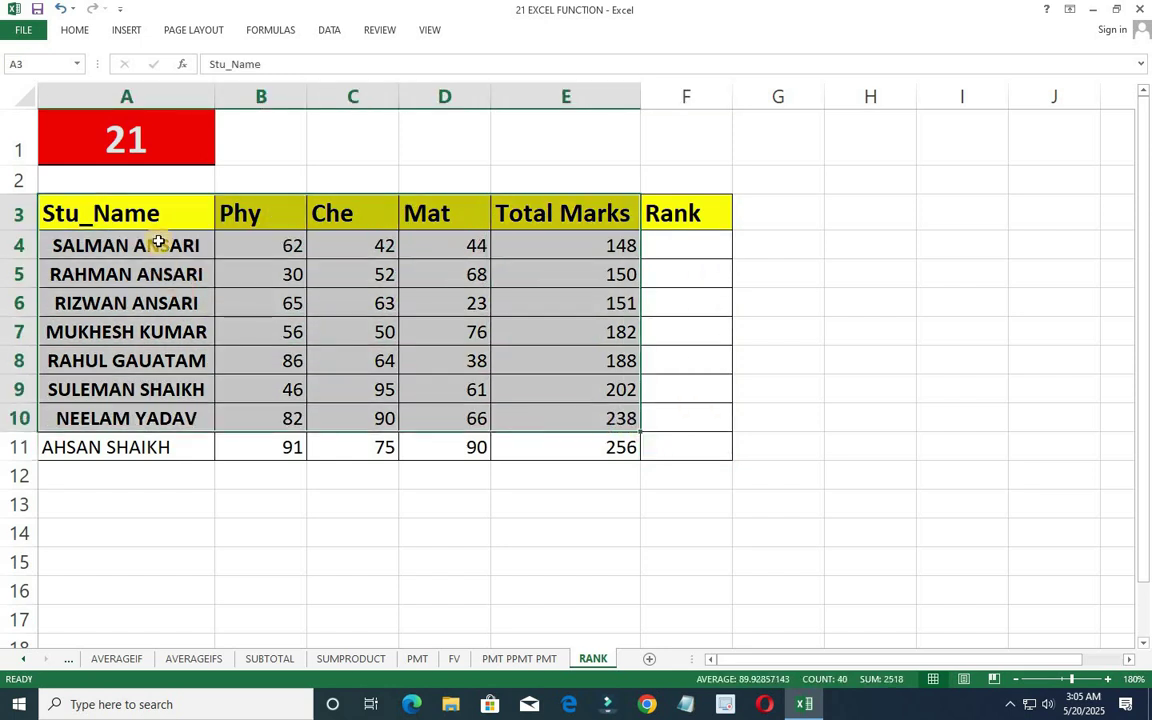
drag(158, 245, 136, 447)
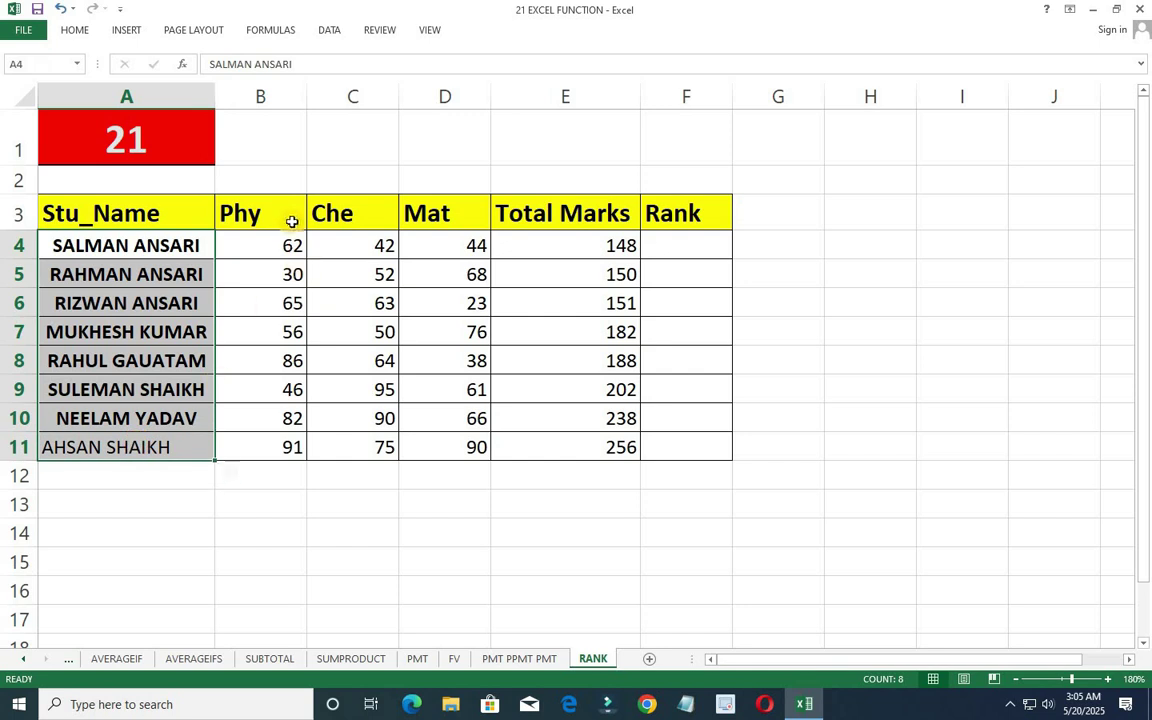
drag(270, 221, 408, 226)
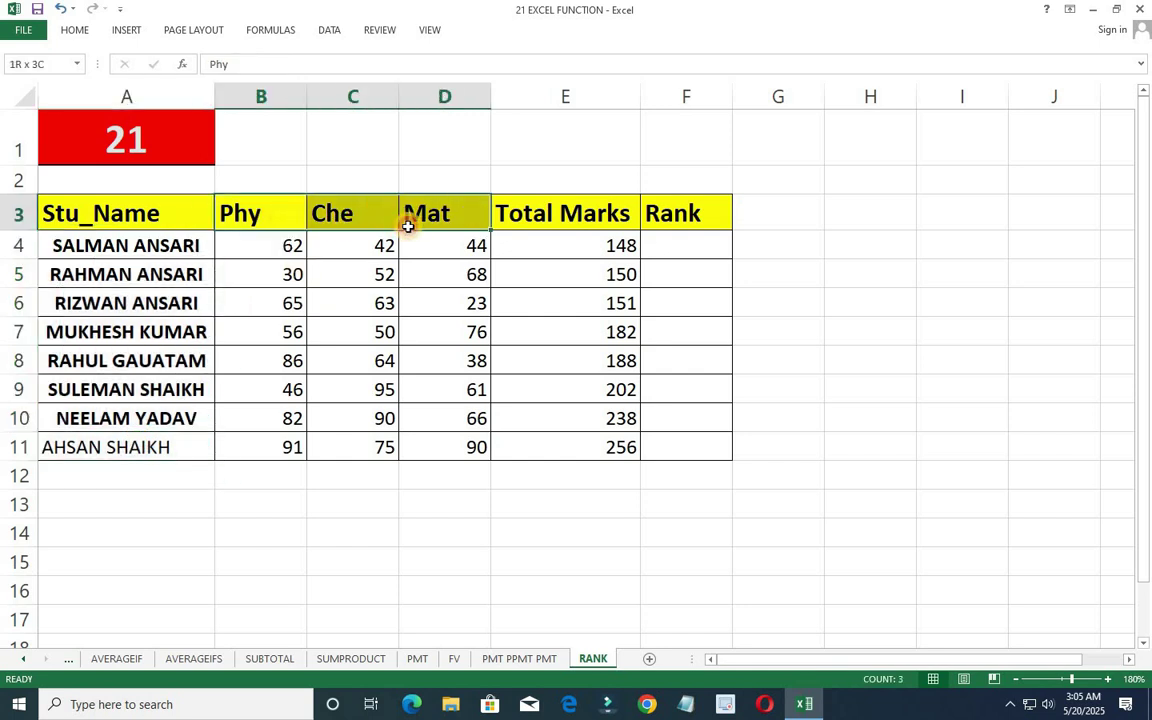
drag(265, 247, 404, 442)
drag(565, 212, 607, 386)
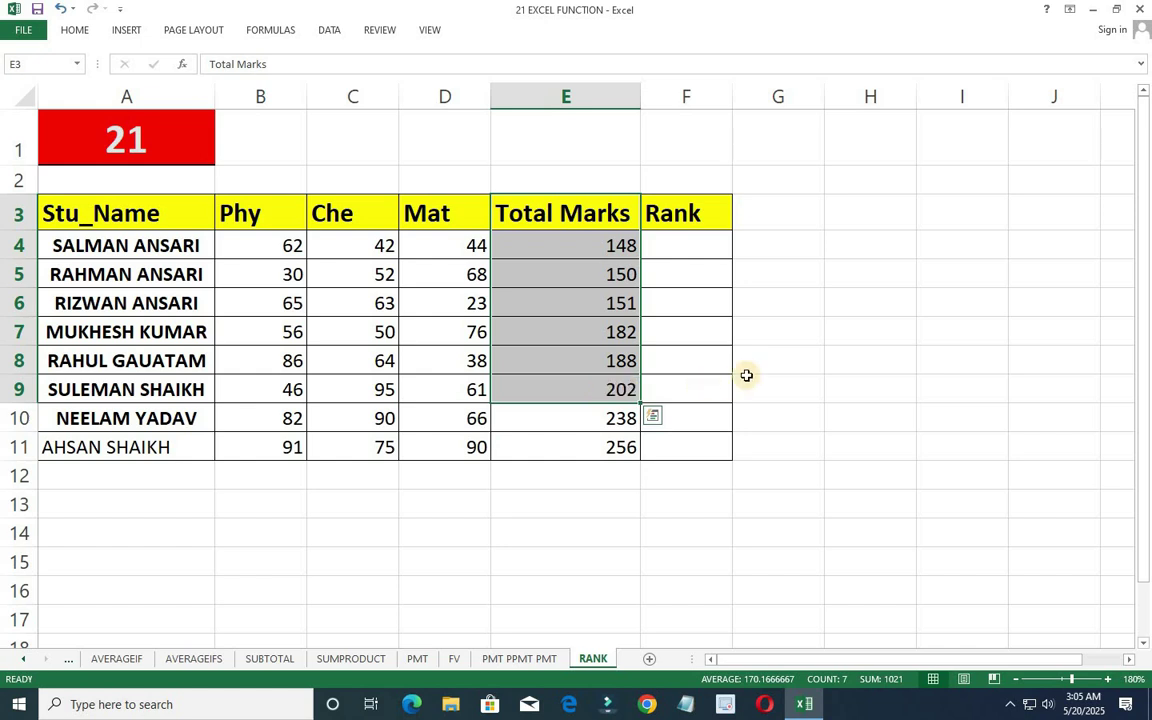
Enter =RANK(E4,$E$4:$E$11,1) in F4 to rank the first student's total marks in ascending order.
click(706, 246)
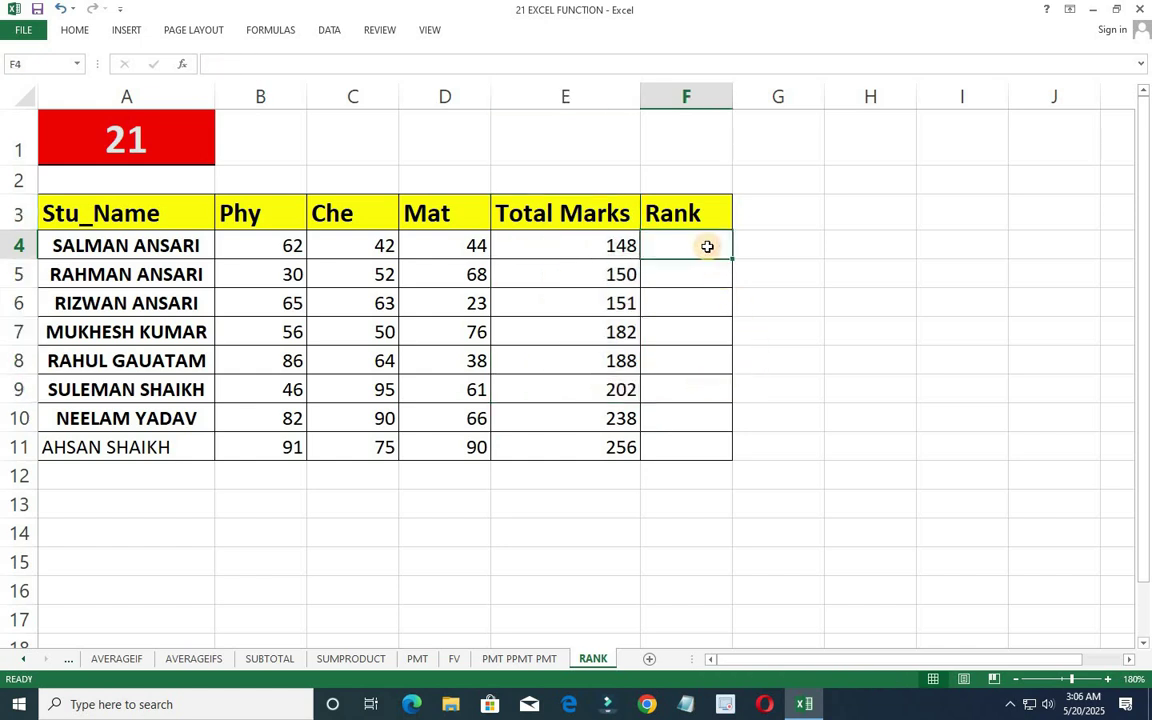
text(=)
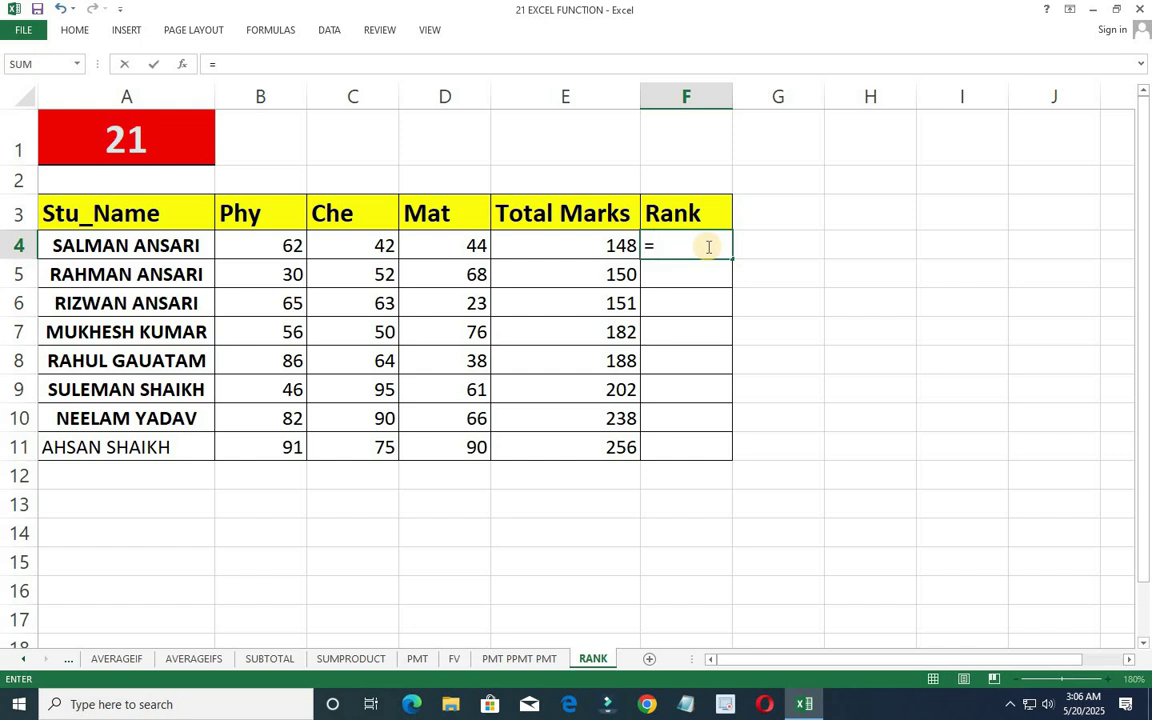
text(ran)
key(Down)
key(Down)
key(Down)
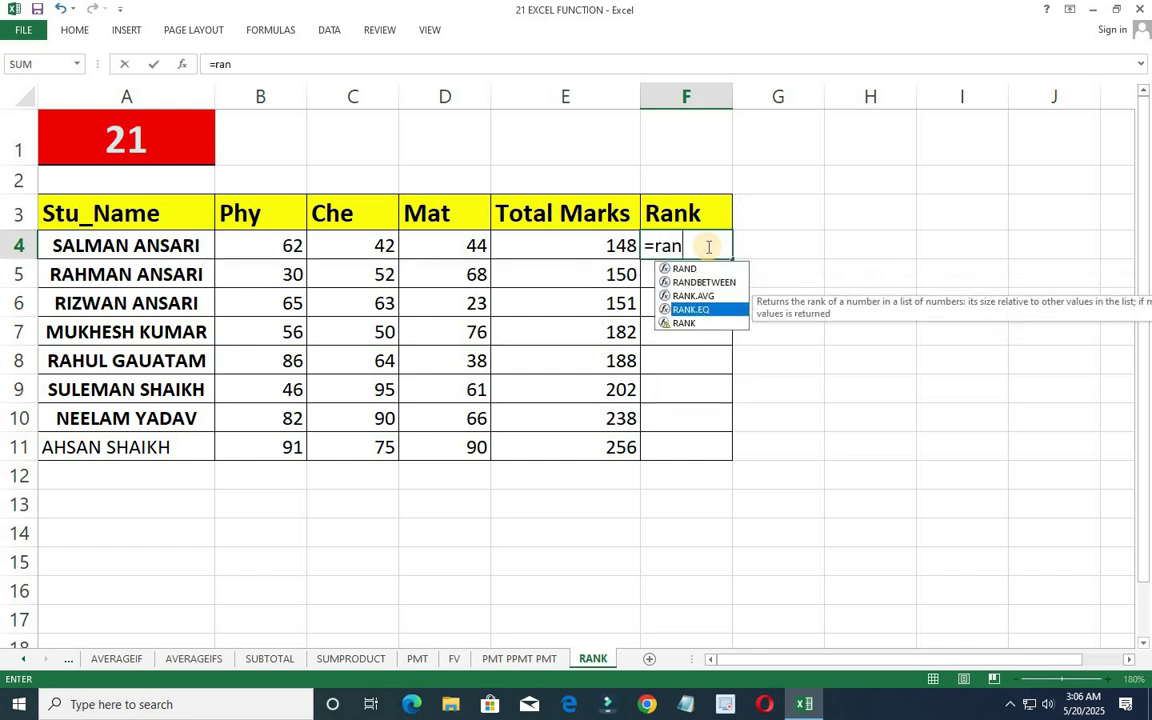
key(Down)
key(Tab)
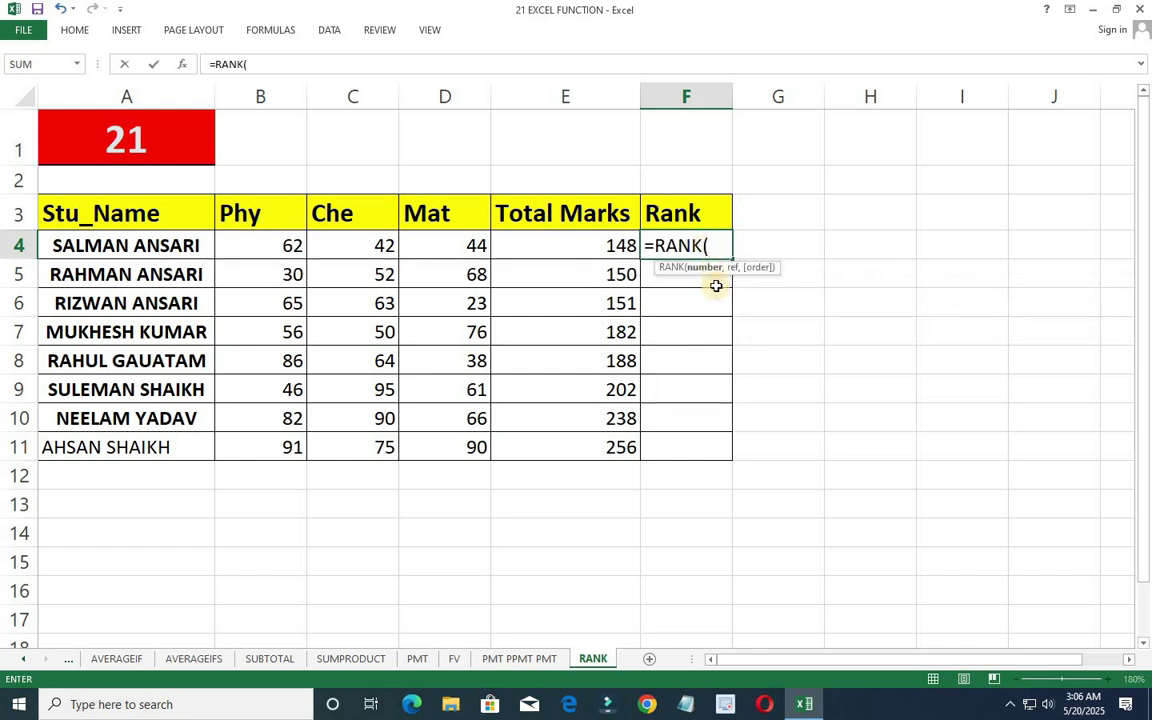
click(604, 247)
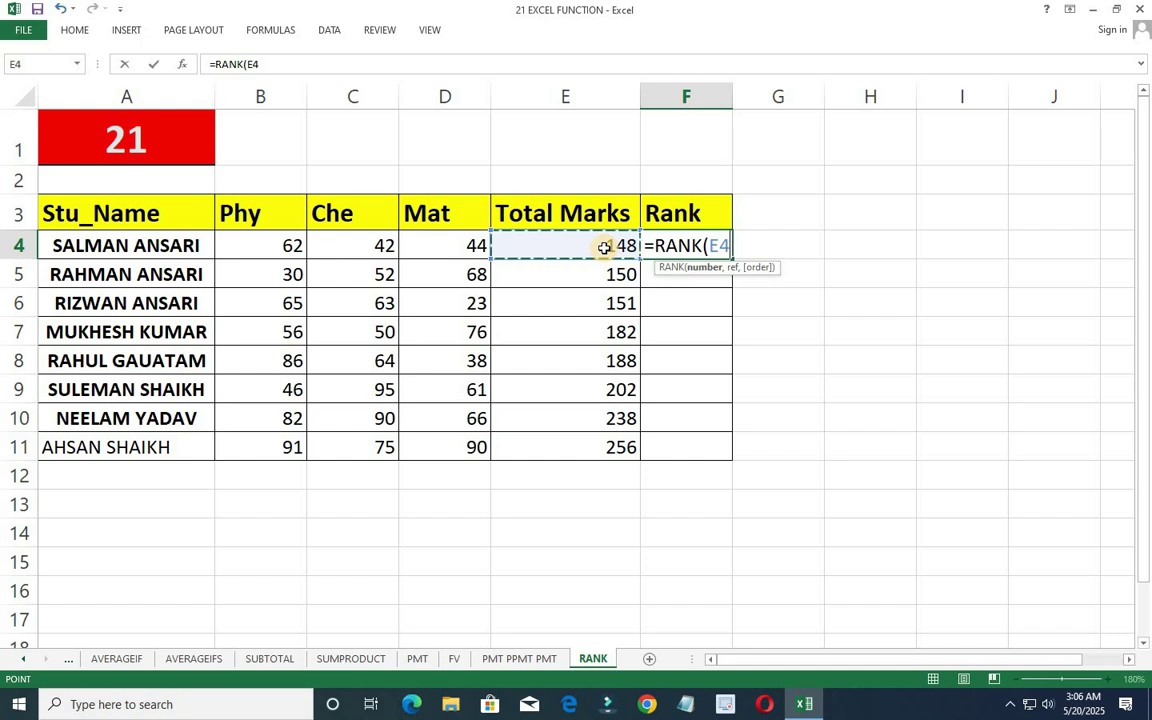
text(,)
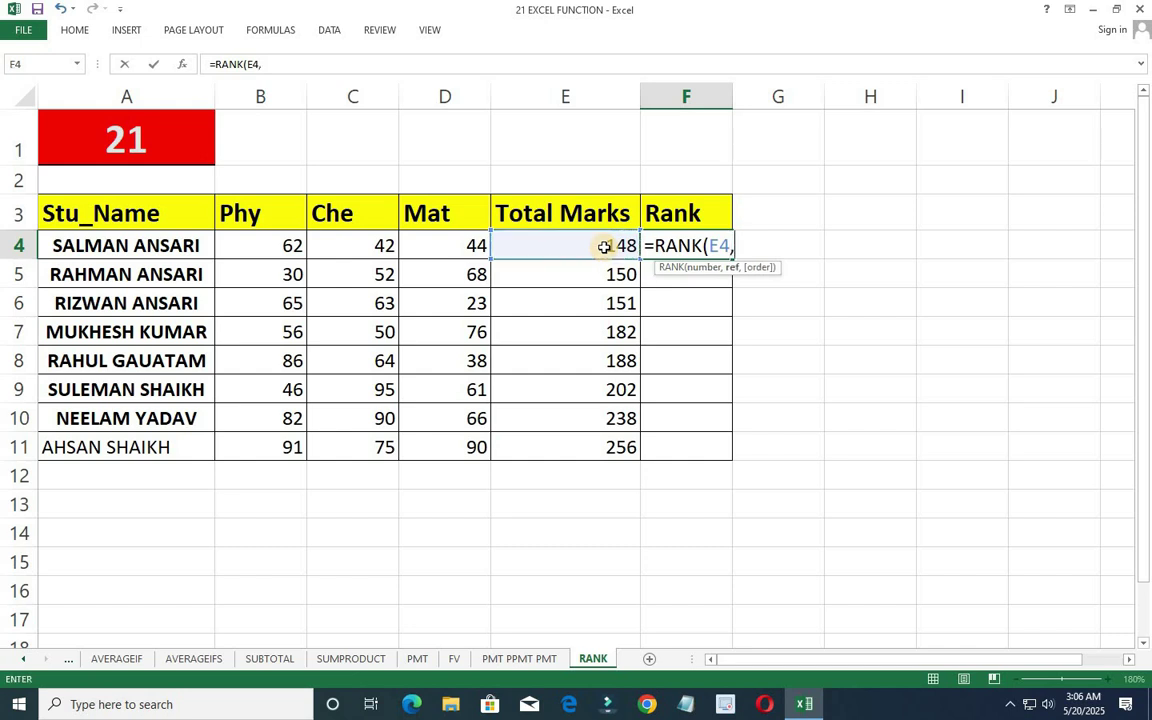
drag(604, 247, 580, 451)
key(F4)
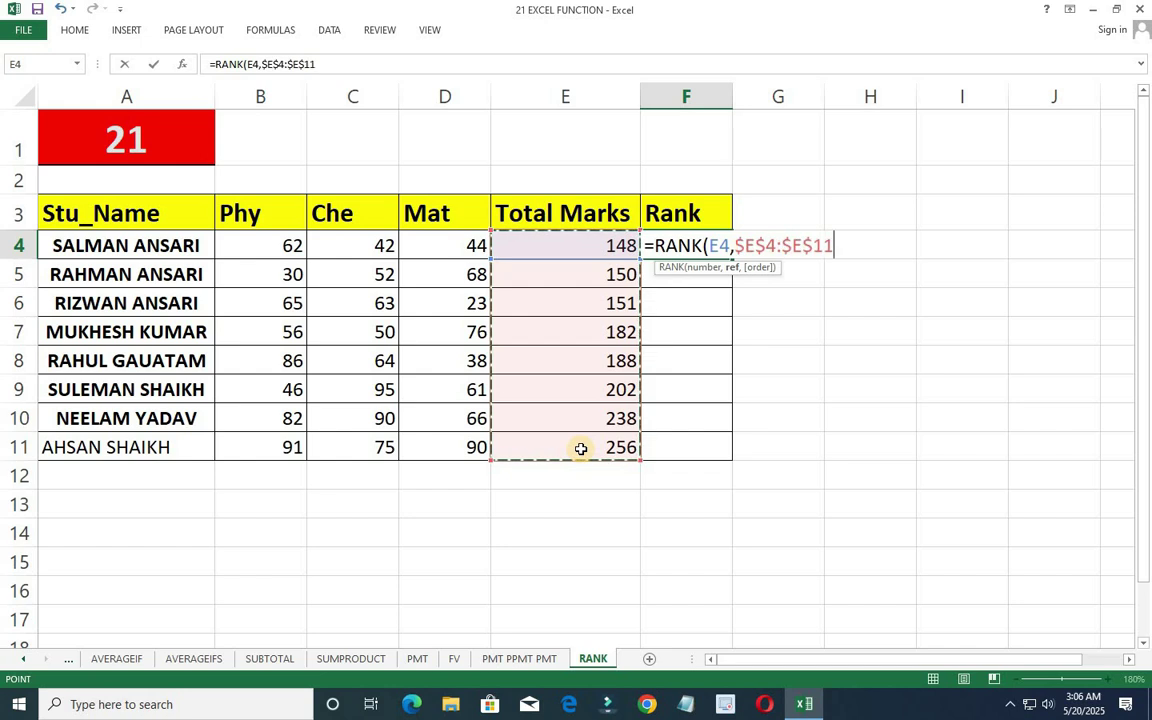
text(,1)
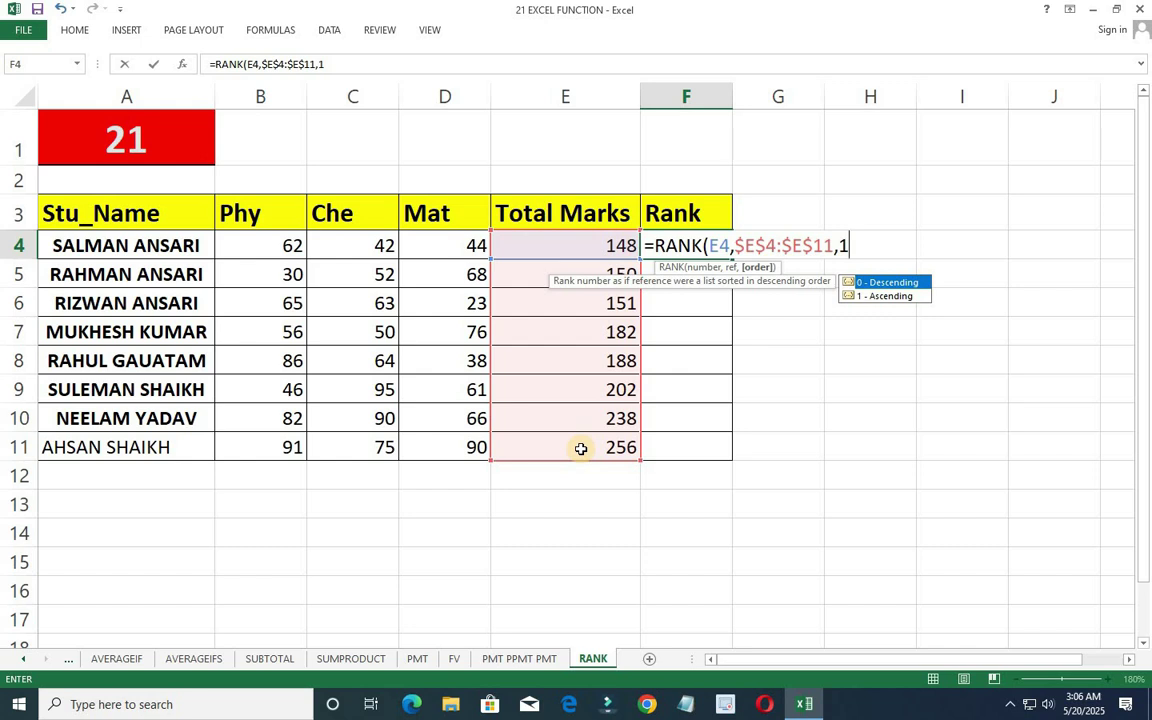
text())
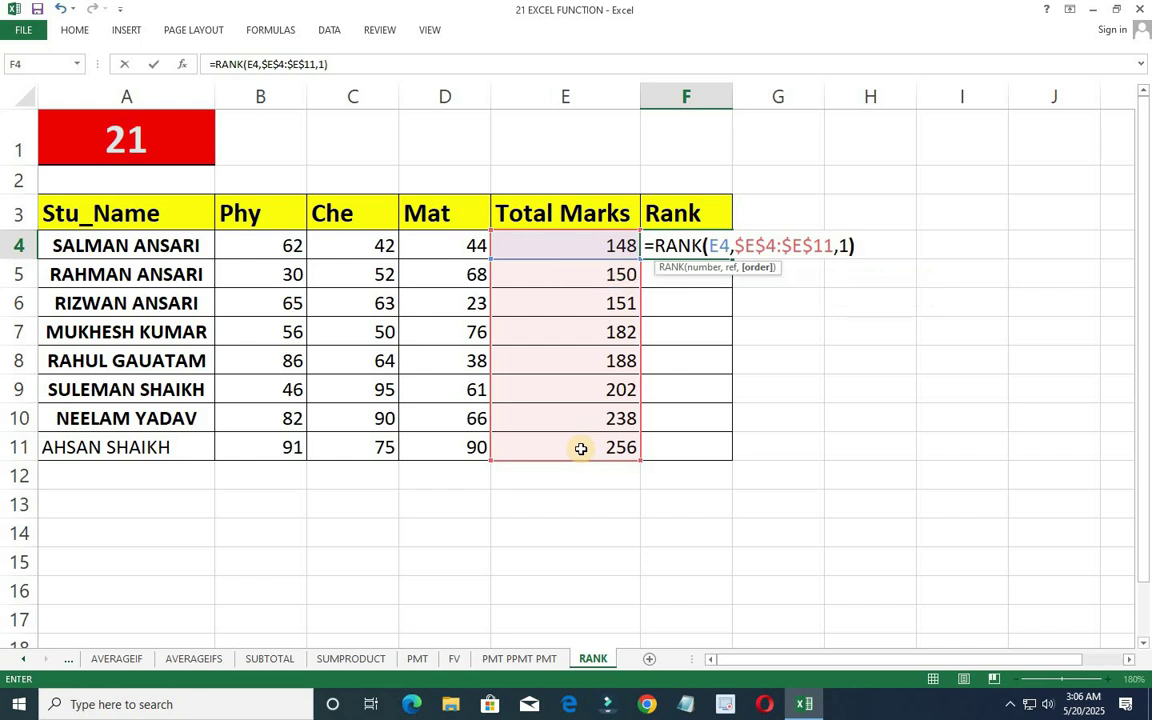
key(Return)
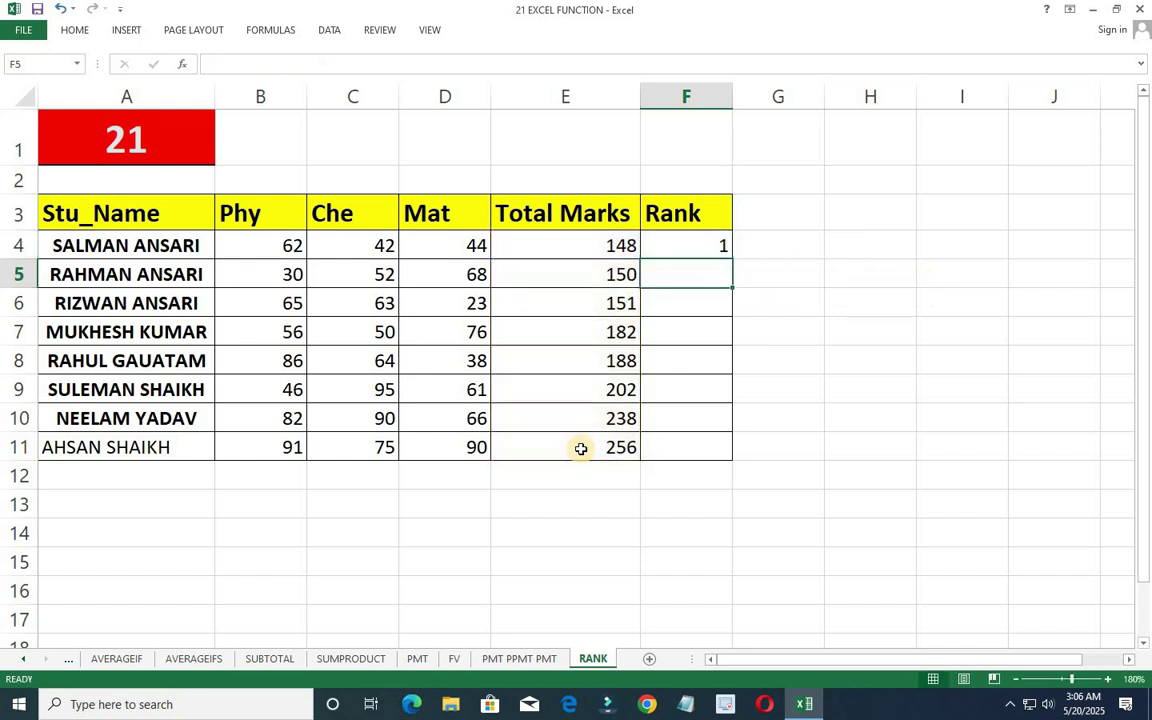
Fill the ascending rank formula from F4 down through F11 and clear the ranks in F4:F11.
click(711, 245)
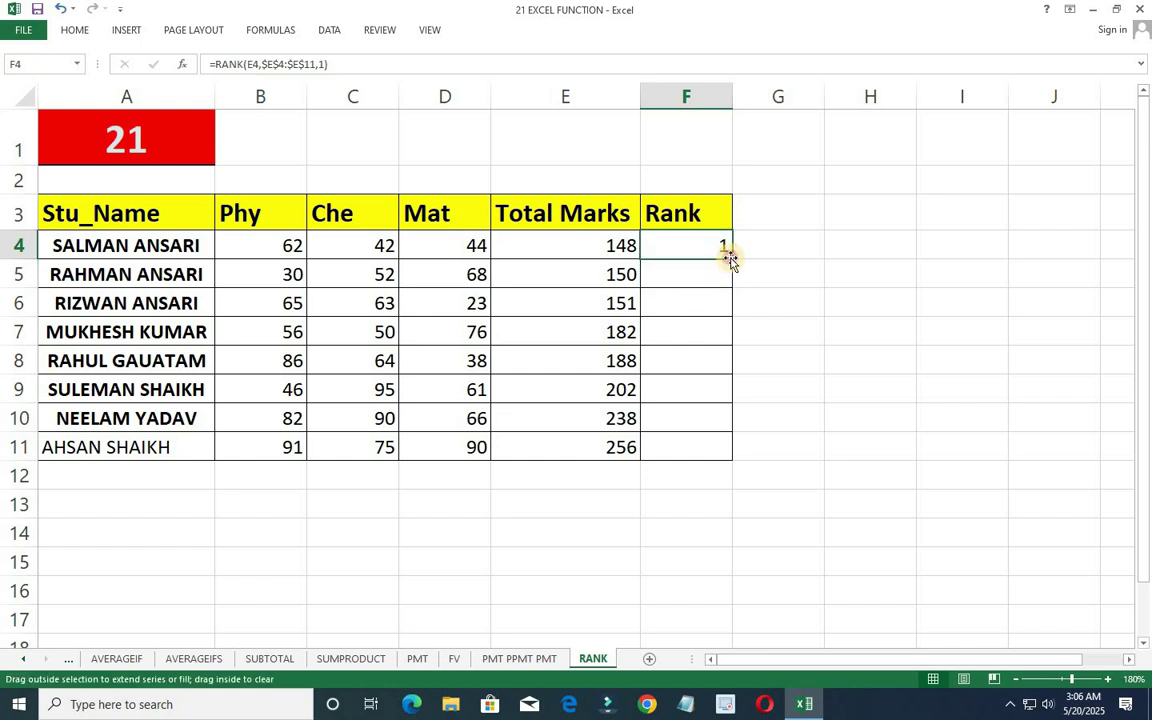
double_click(731, 258)
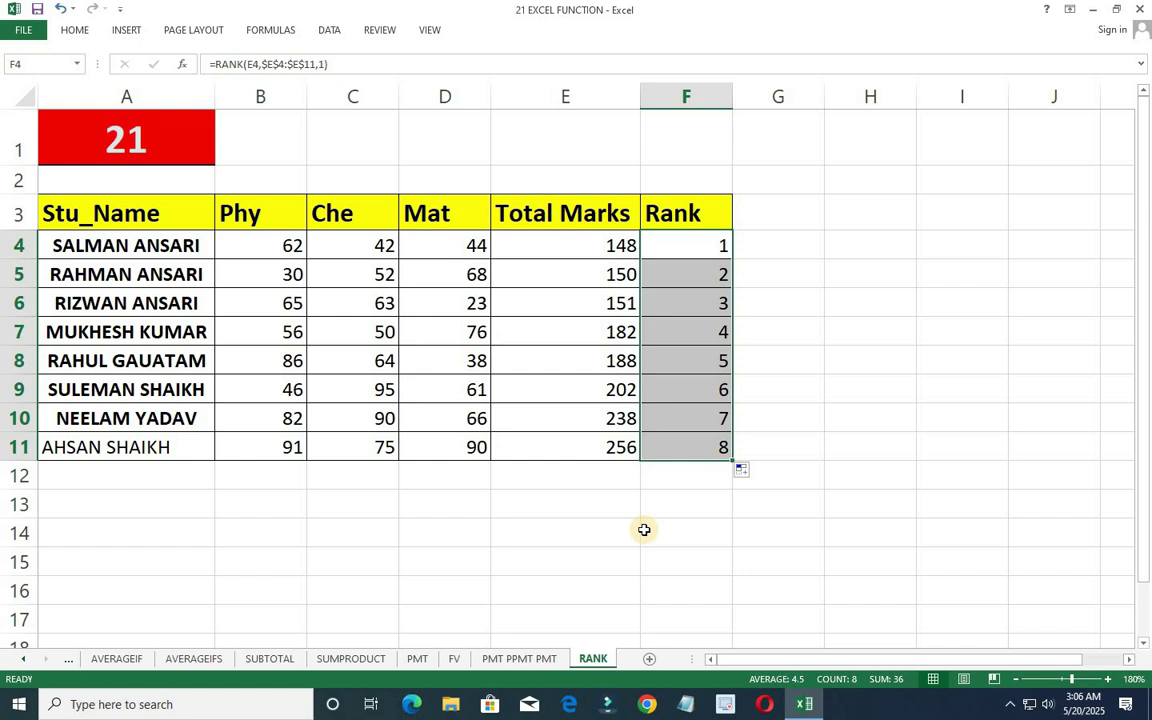
key(Delete)
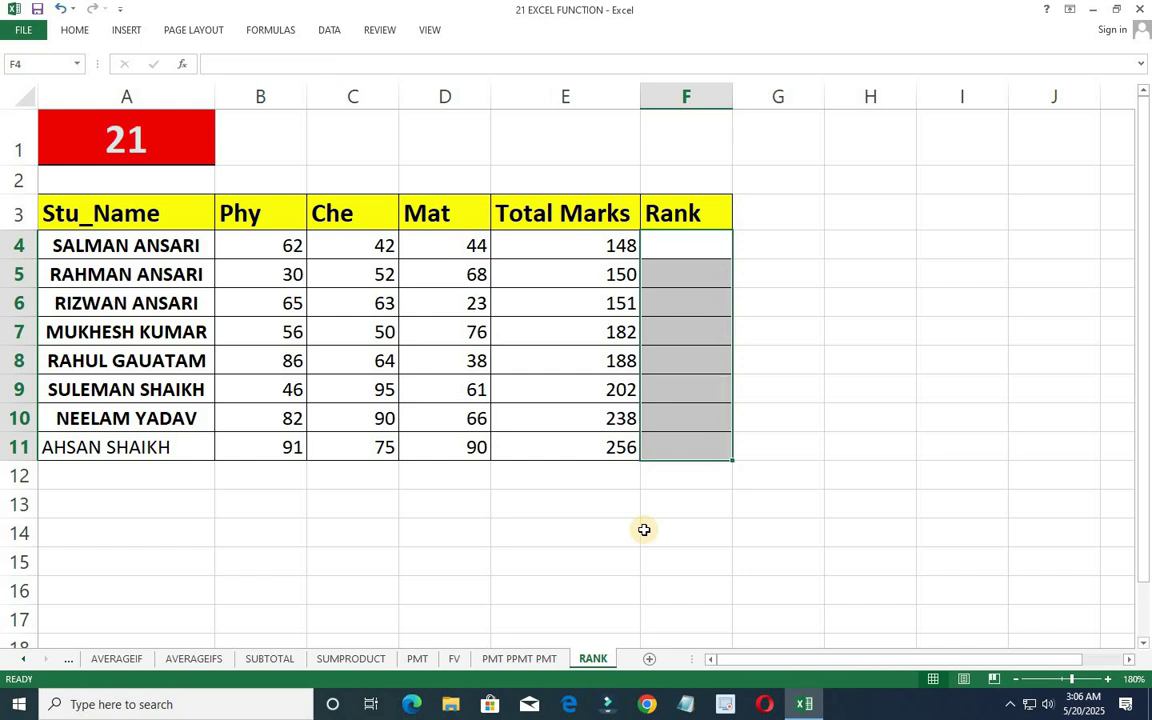
Rank the total marks in descending order with =RANK(E4,$E$4:$E$11,0) in F4 and fill it down through F11.
key(Down)
key(Up)
text(=)
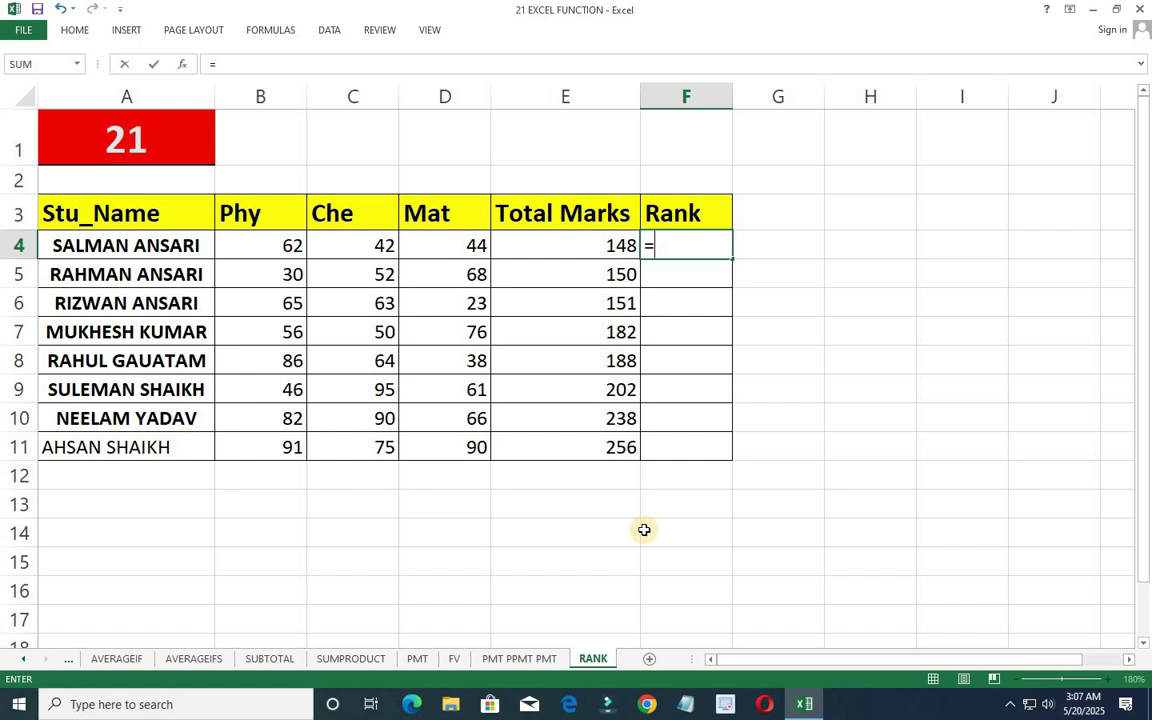
text(ran)
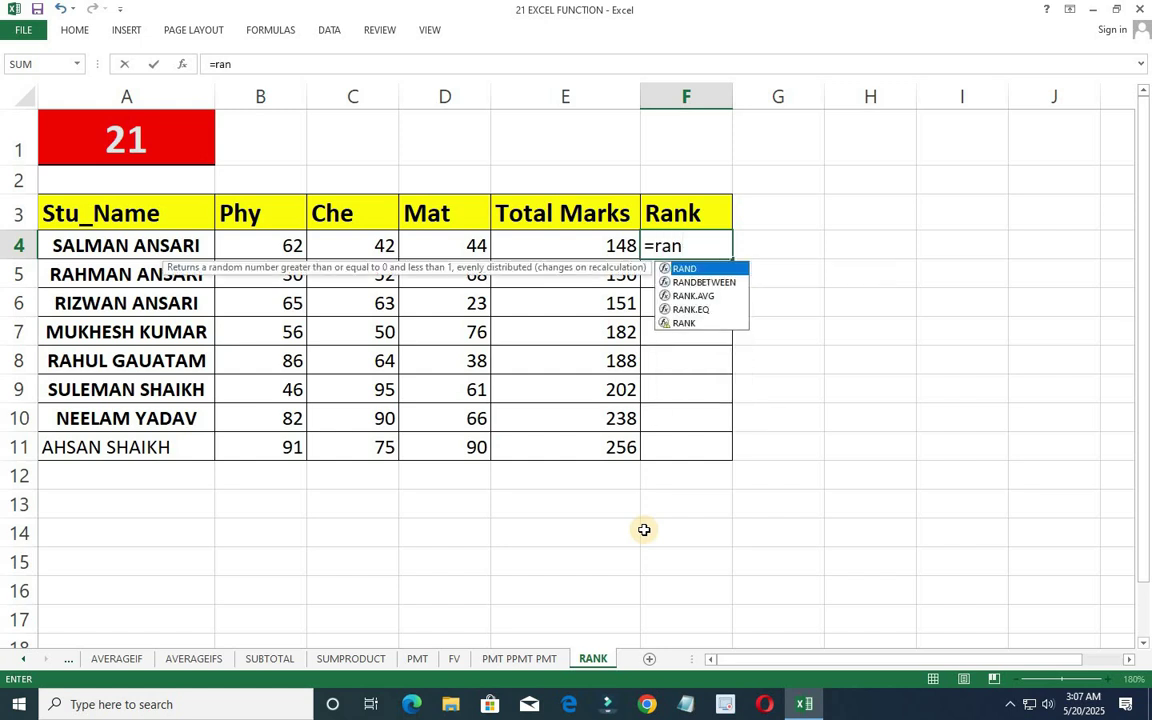
key(Down)
key(Down)
key(Down)
key(Down)
key(Tab)
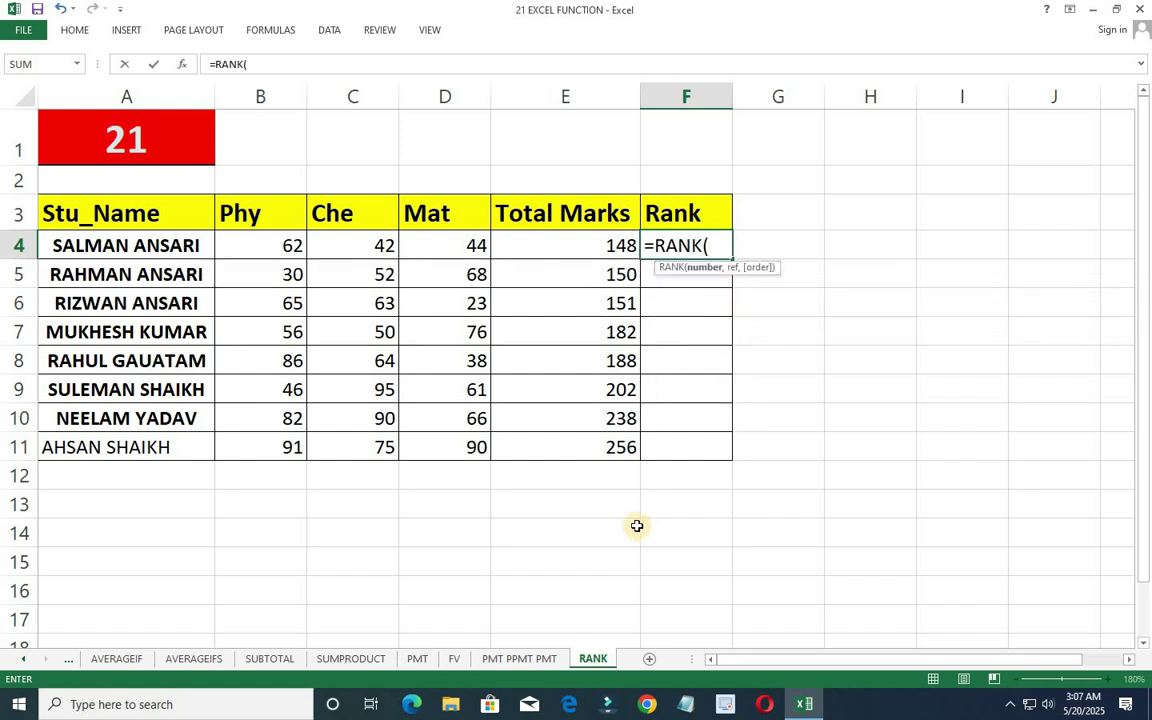
click(606, 246)
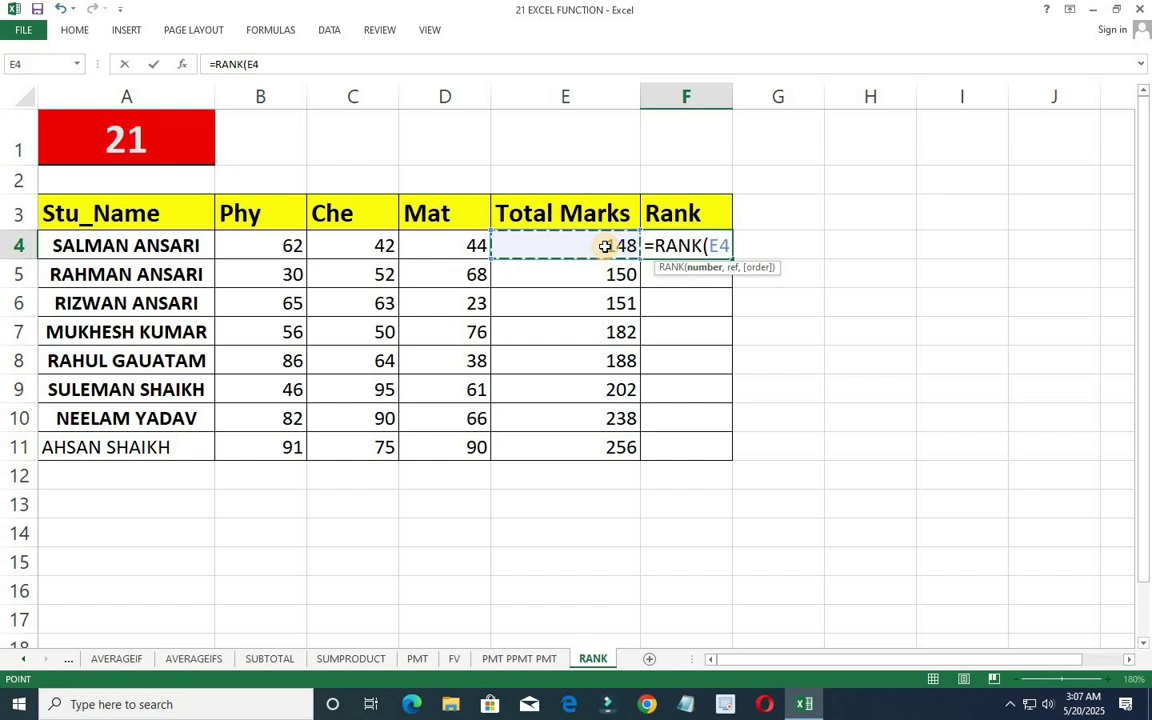
text(,)
drag(606, 246, 594, 455)
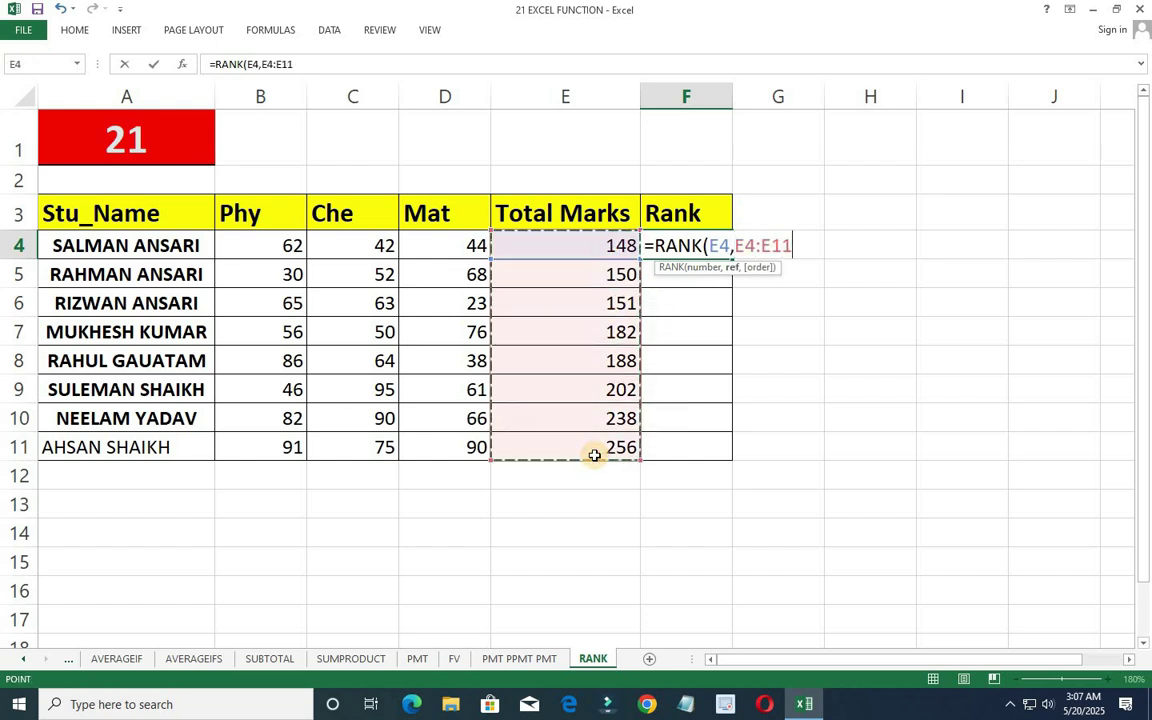
key(F4)
text(,)
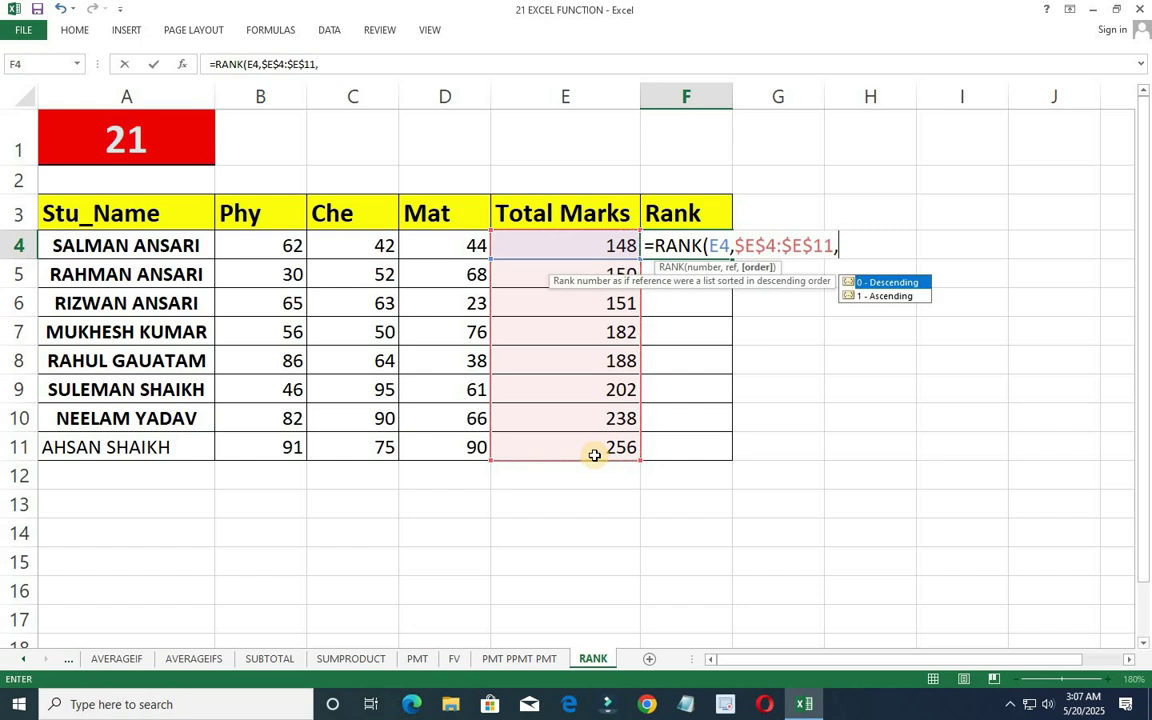
text(0))
key(Return)
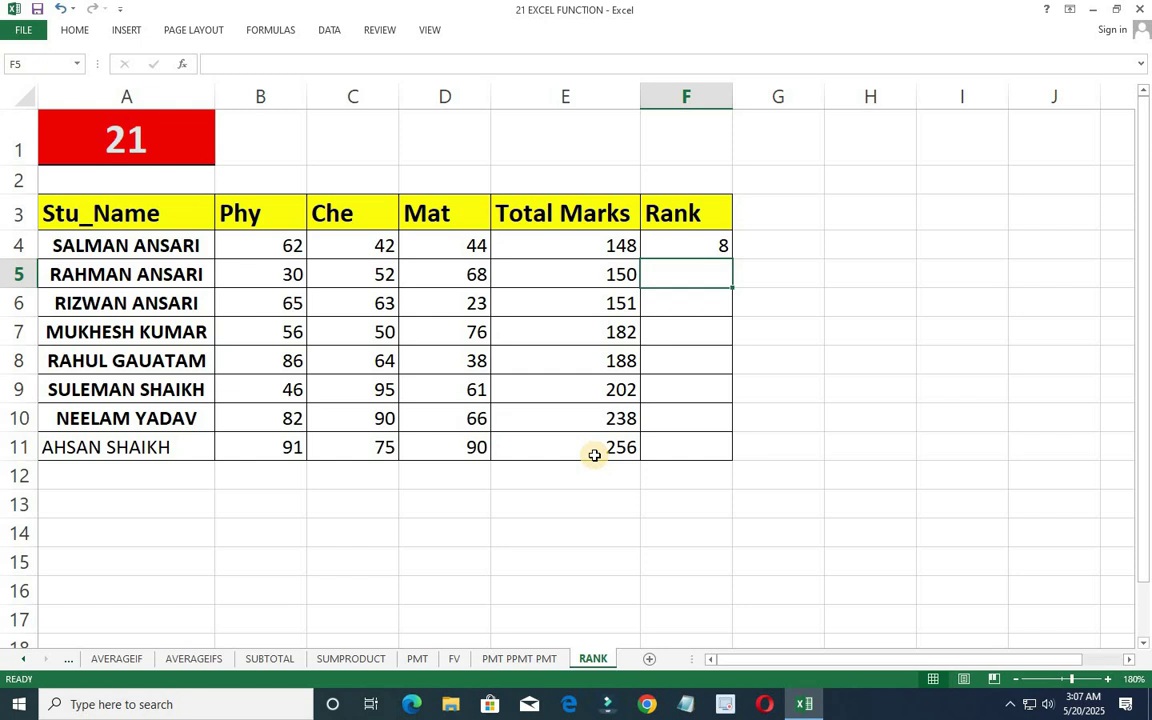
click(725, 248)
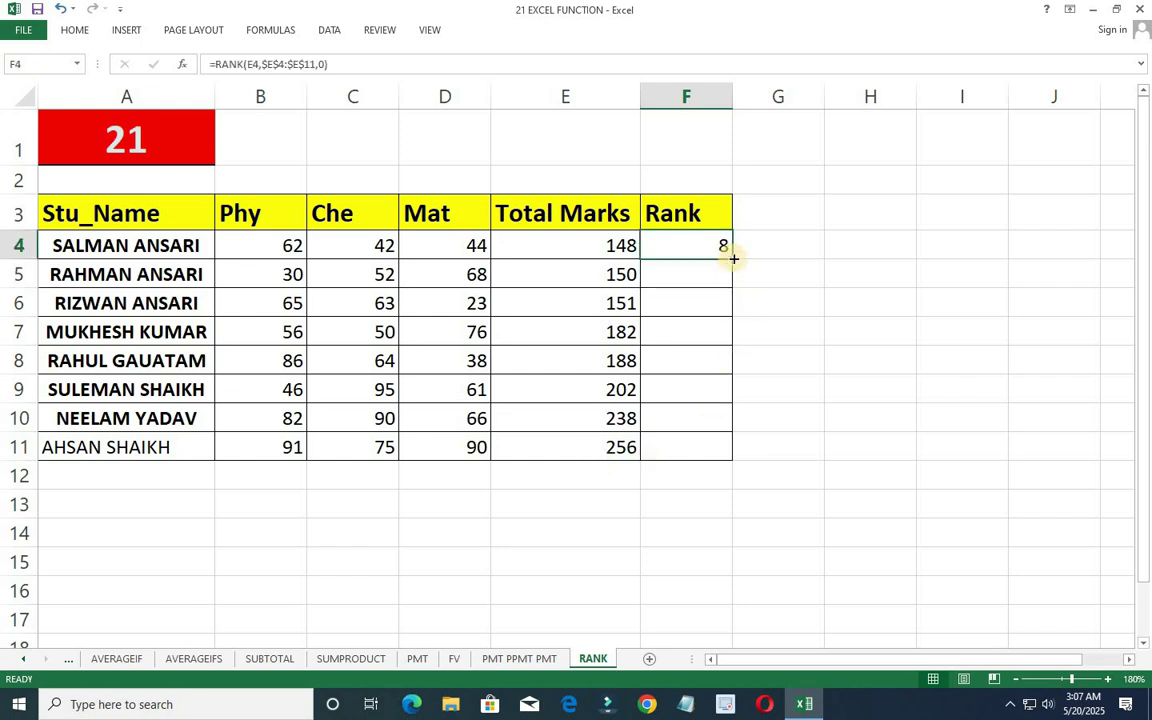
drag(733, 258, 736, 460)
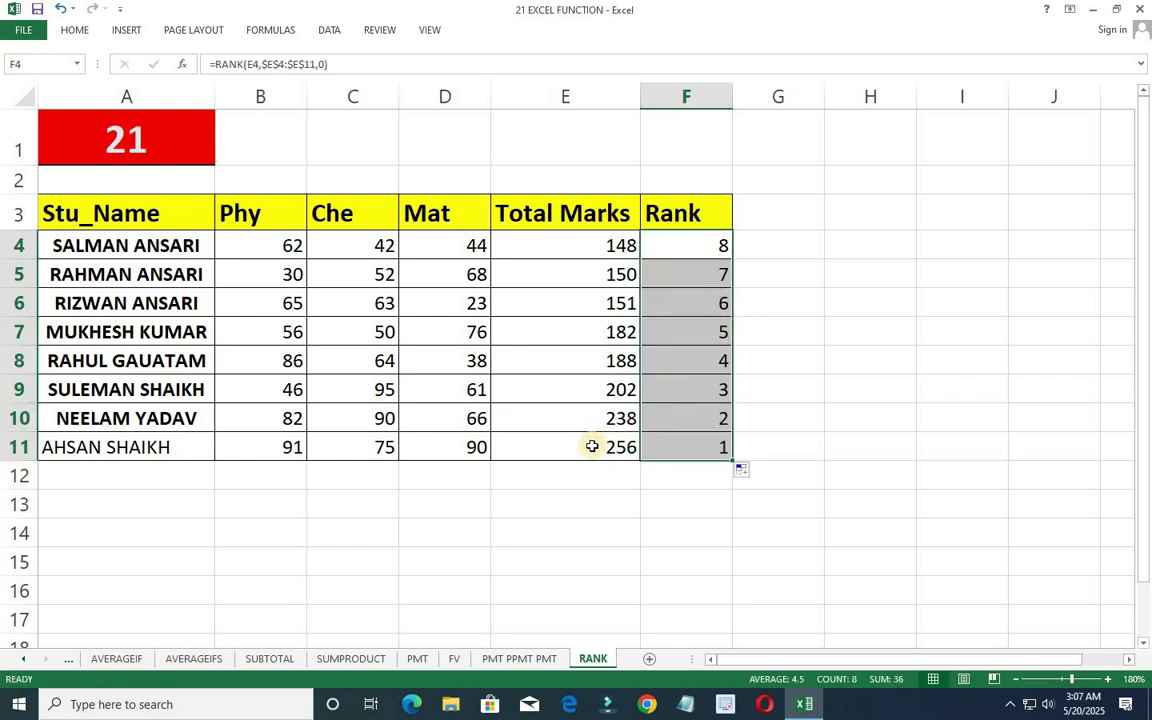
Compare each student's total marks with the descending rank, working upward from row 11.
drag(614, 442, 676, 445)
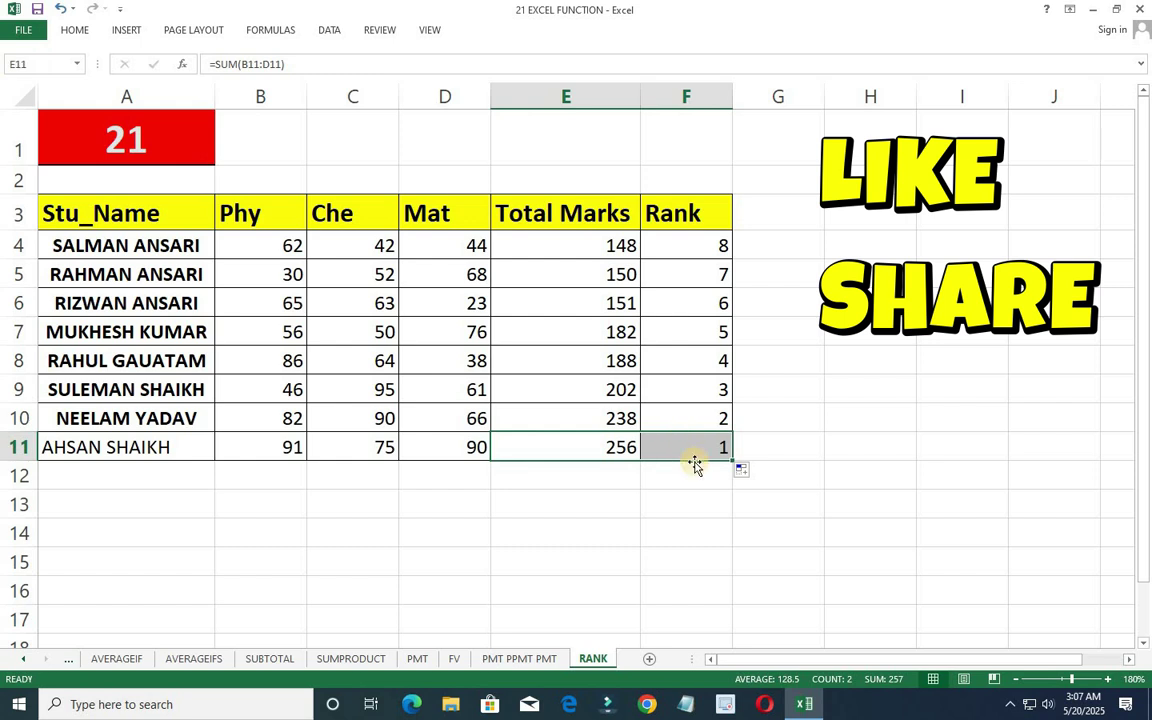
drag(597, 414, 690, 410)
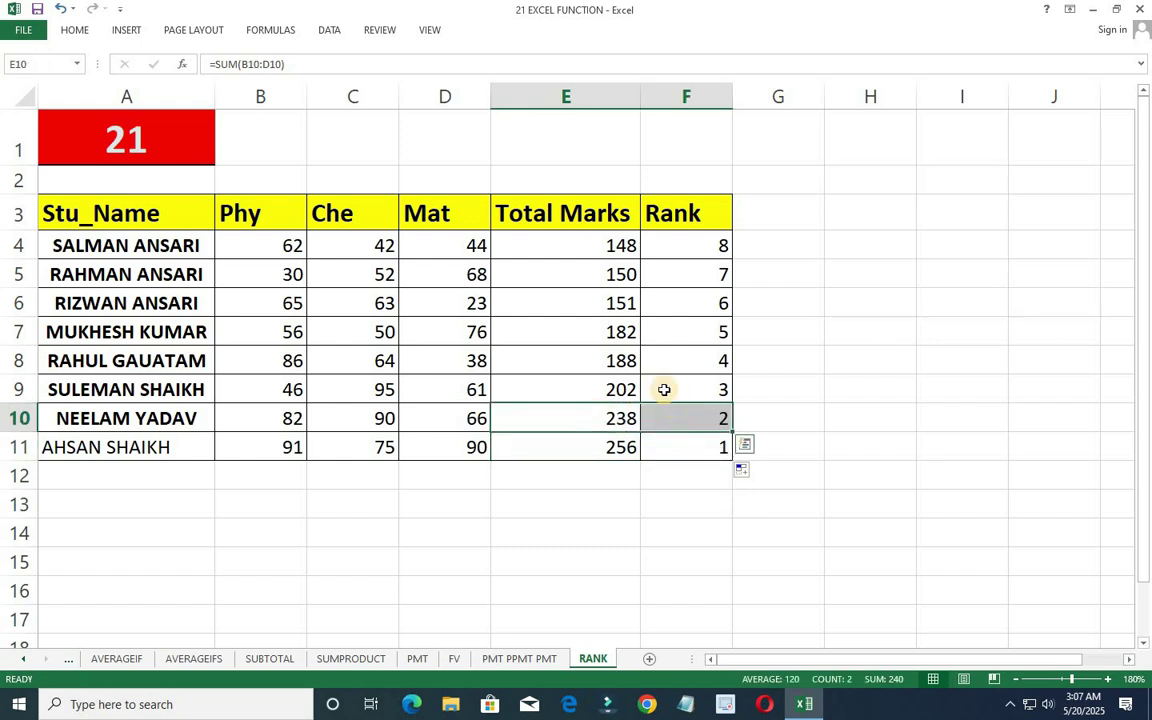
drag(620, 390, 681, 386)
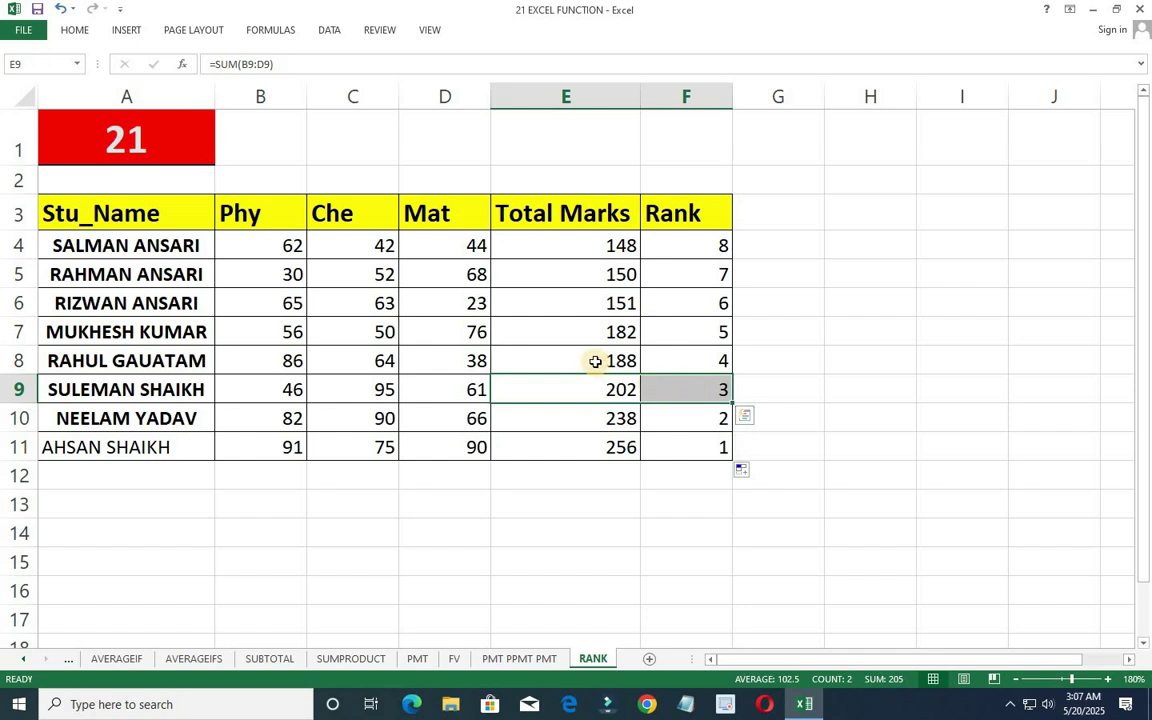
drag(594, 360, 692, 353)
drag(617, 329, 694, 324)
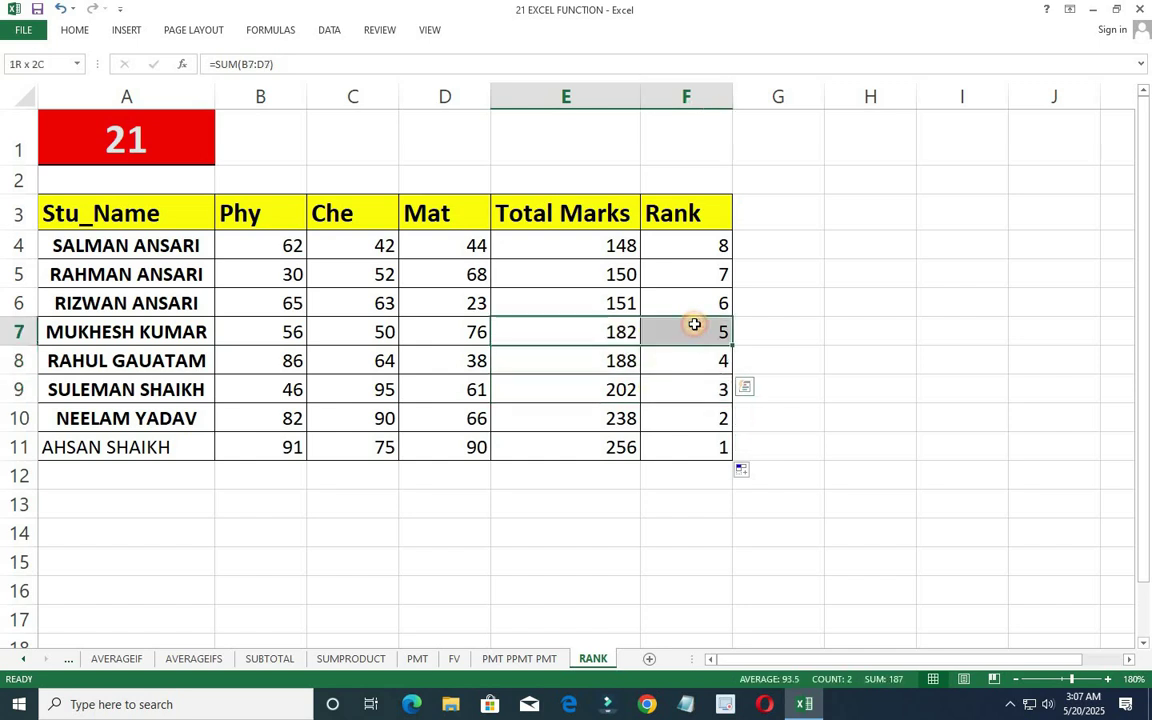
click(702, 252)
drag(702, 308, 702, 429)
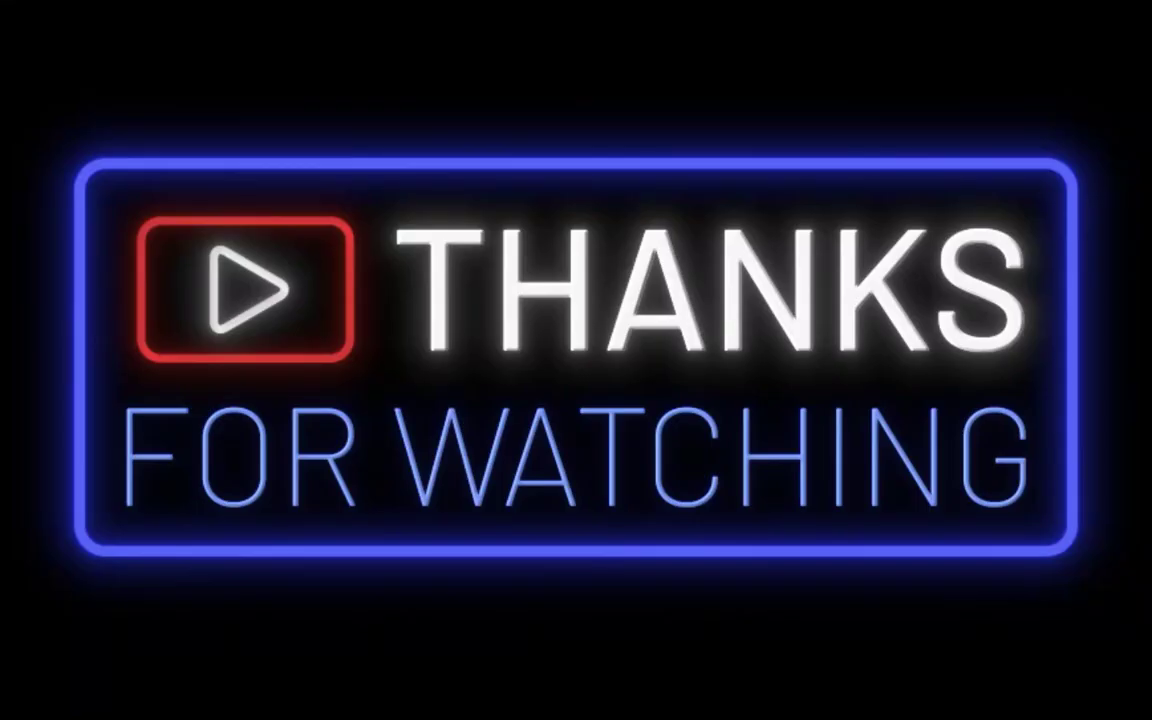